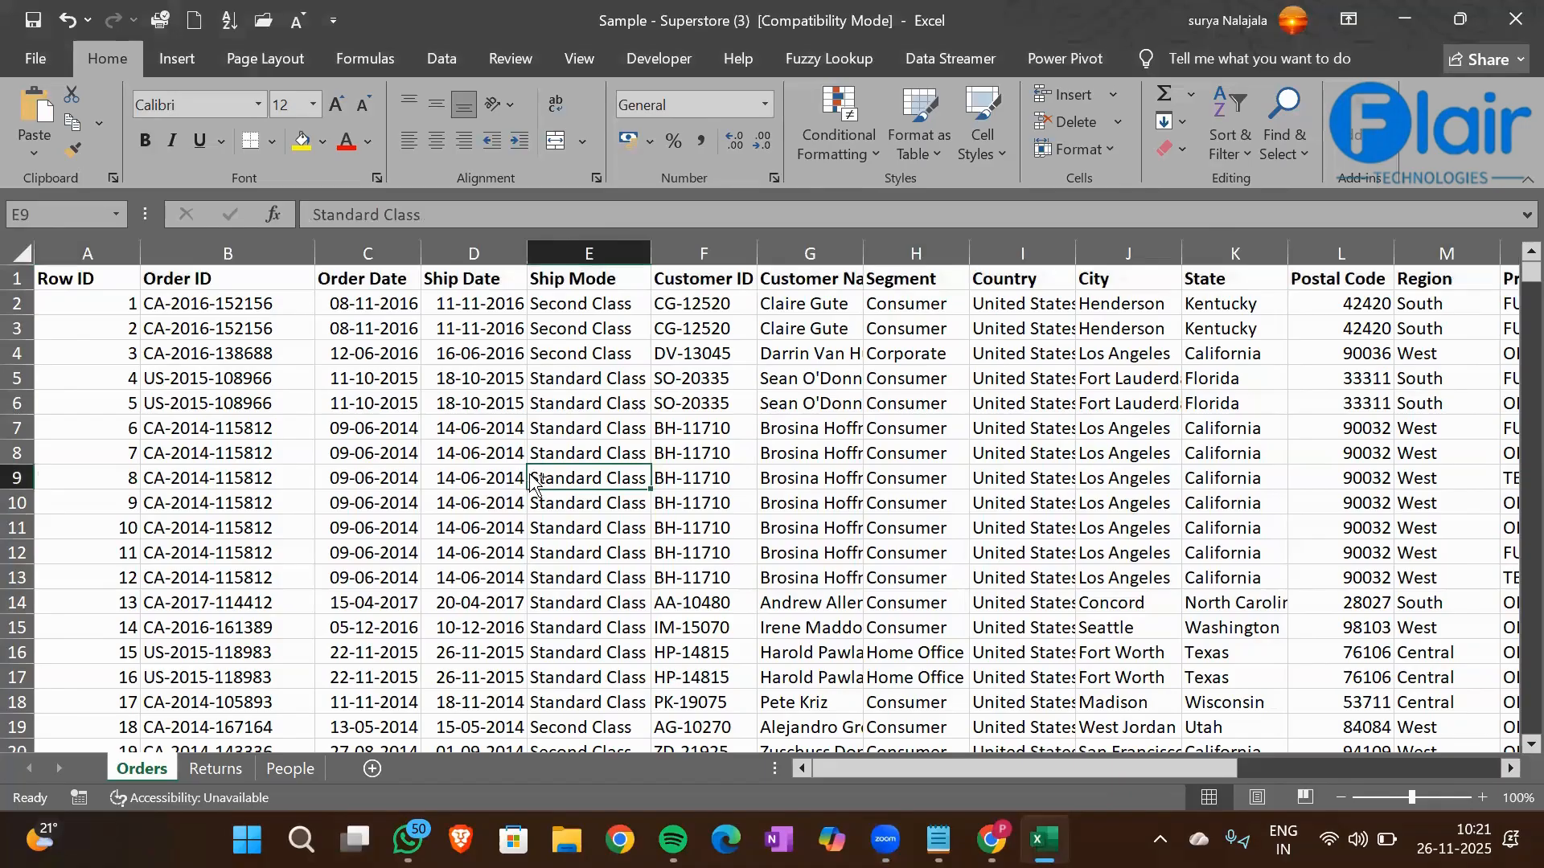
Review the column headers of the Orders sheet from Row ID through Quantity
key(ctrl+Left)
scroll(529, 474, right, 5)
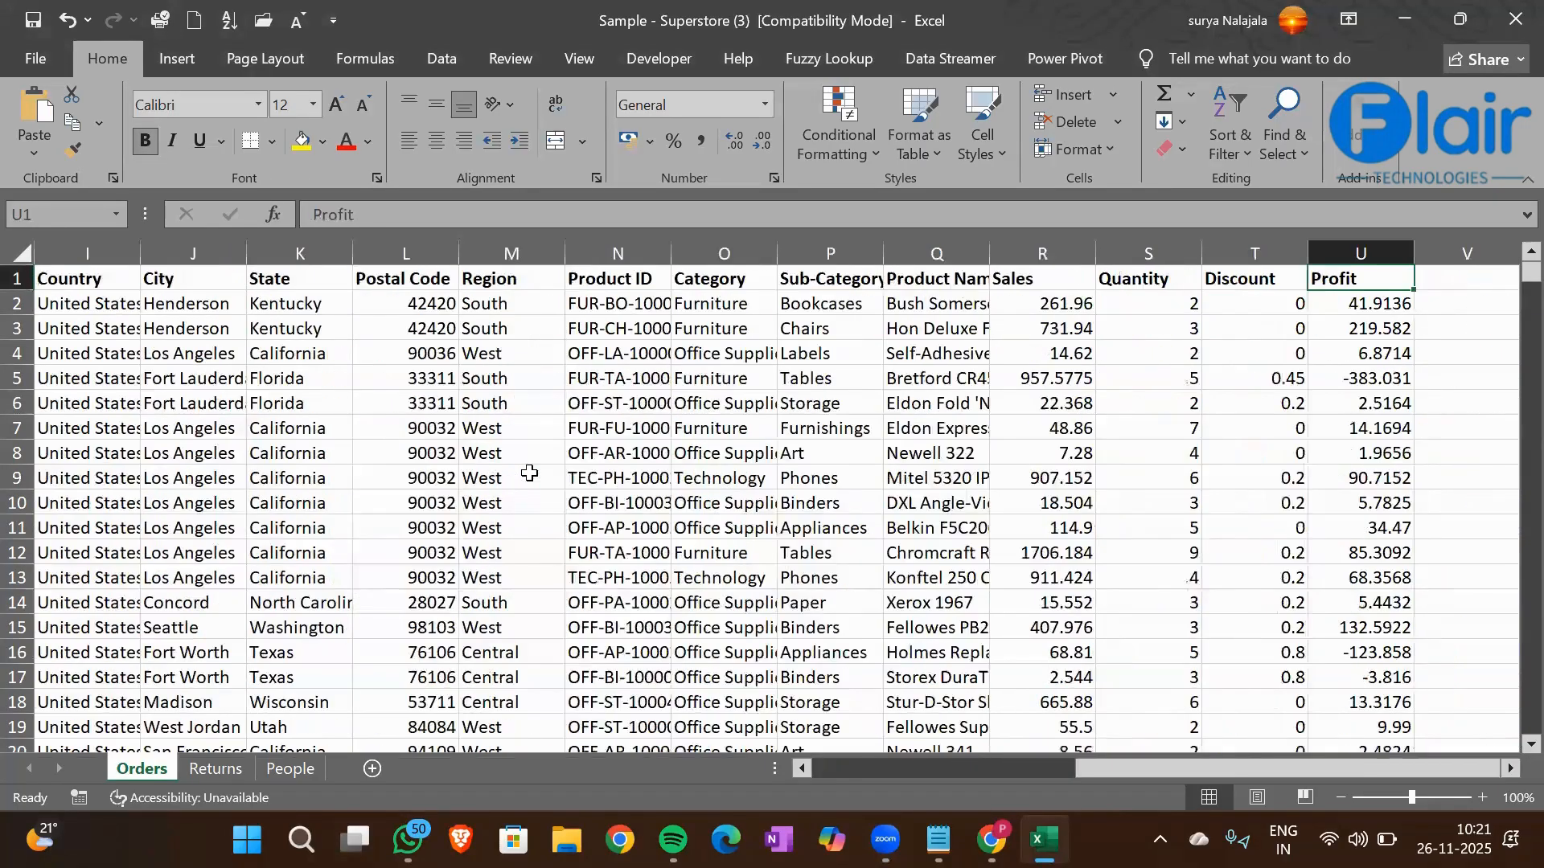
scroll(529, 475, left, 4)
scroll(529, 475, left, 2)
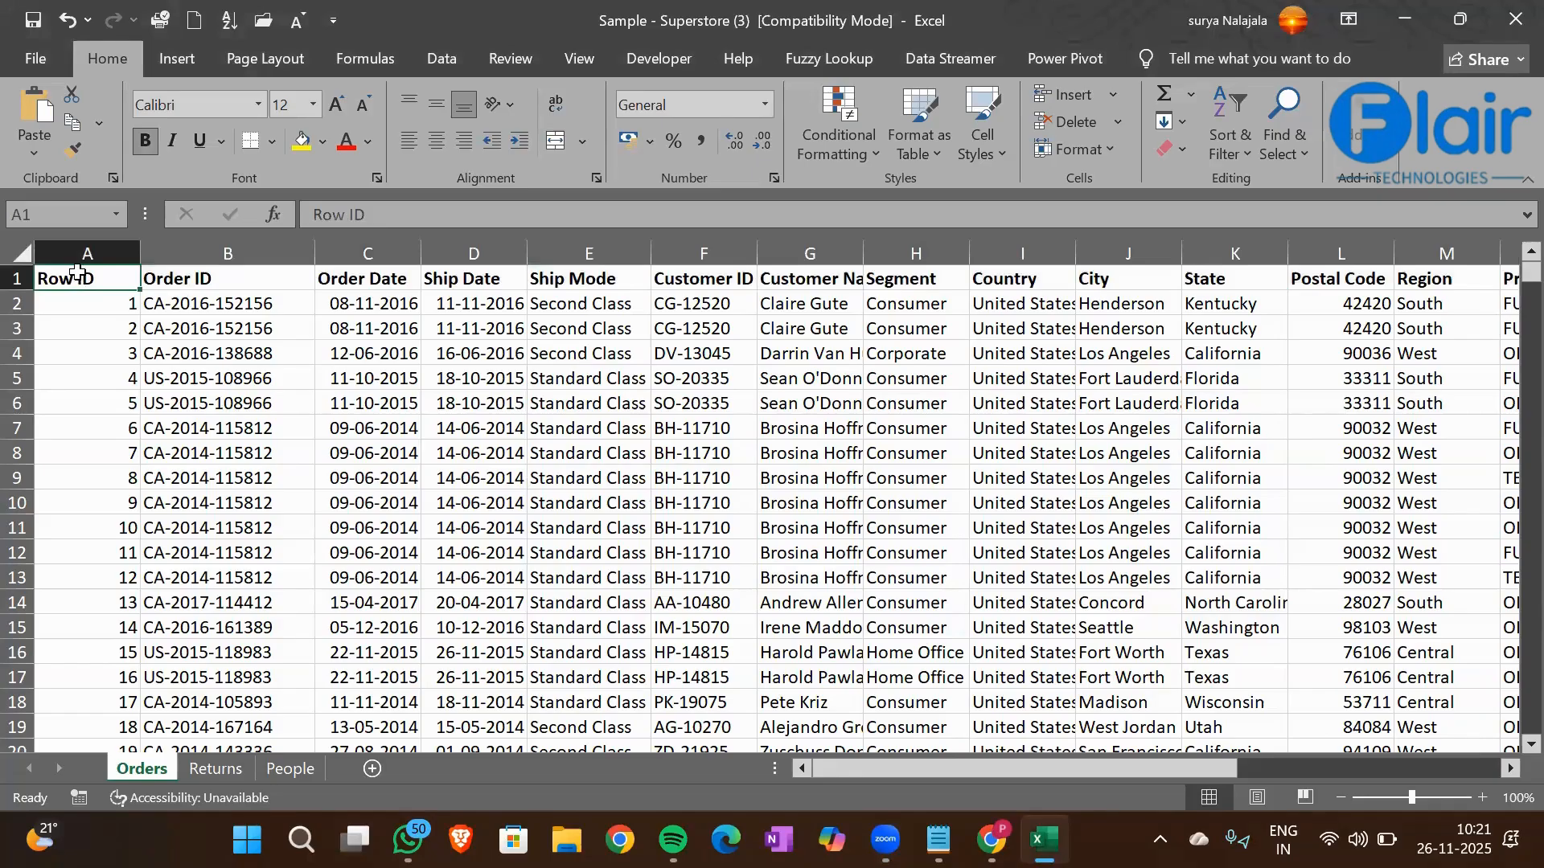
key(Right)
key(Right)
key(Right)
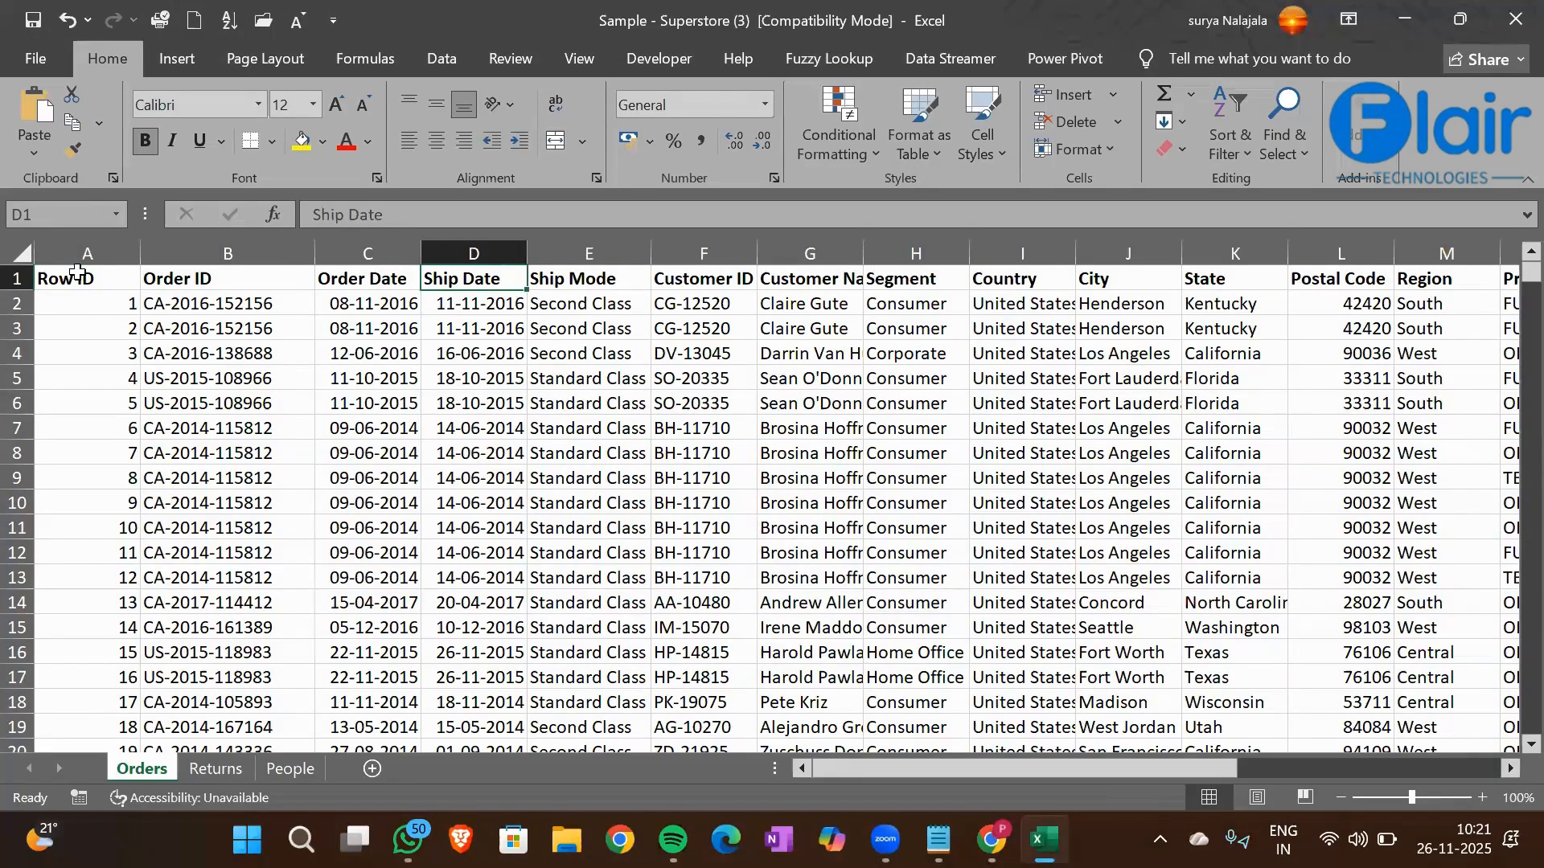
key(Right)
key(Right)
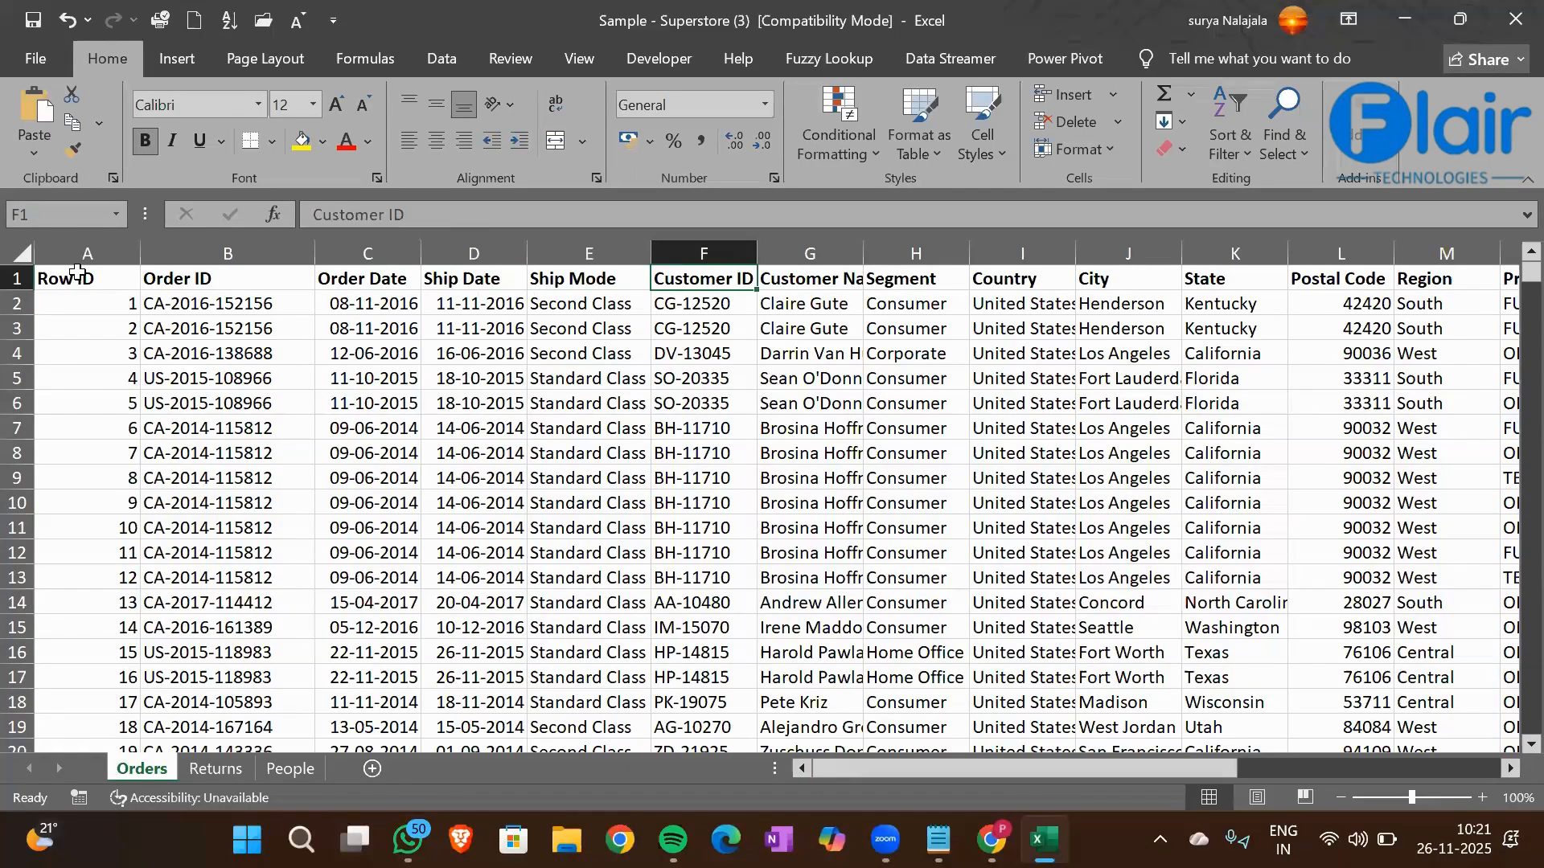
key(Right)
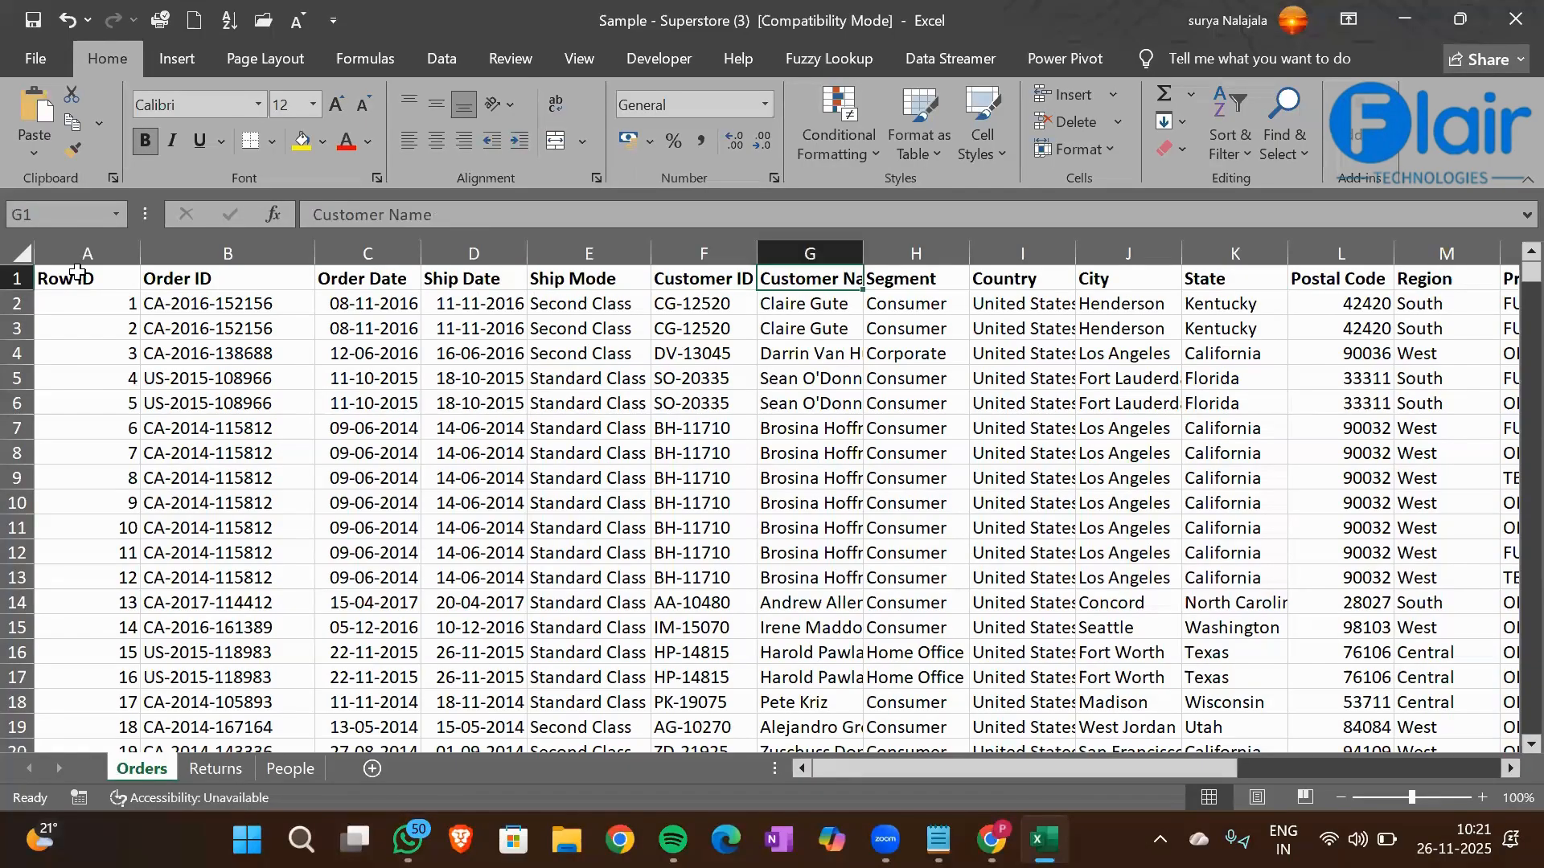
key(Right)
key(Right)
key(Right)
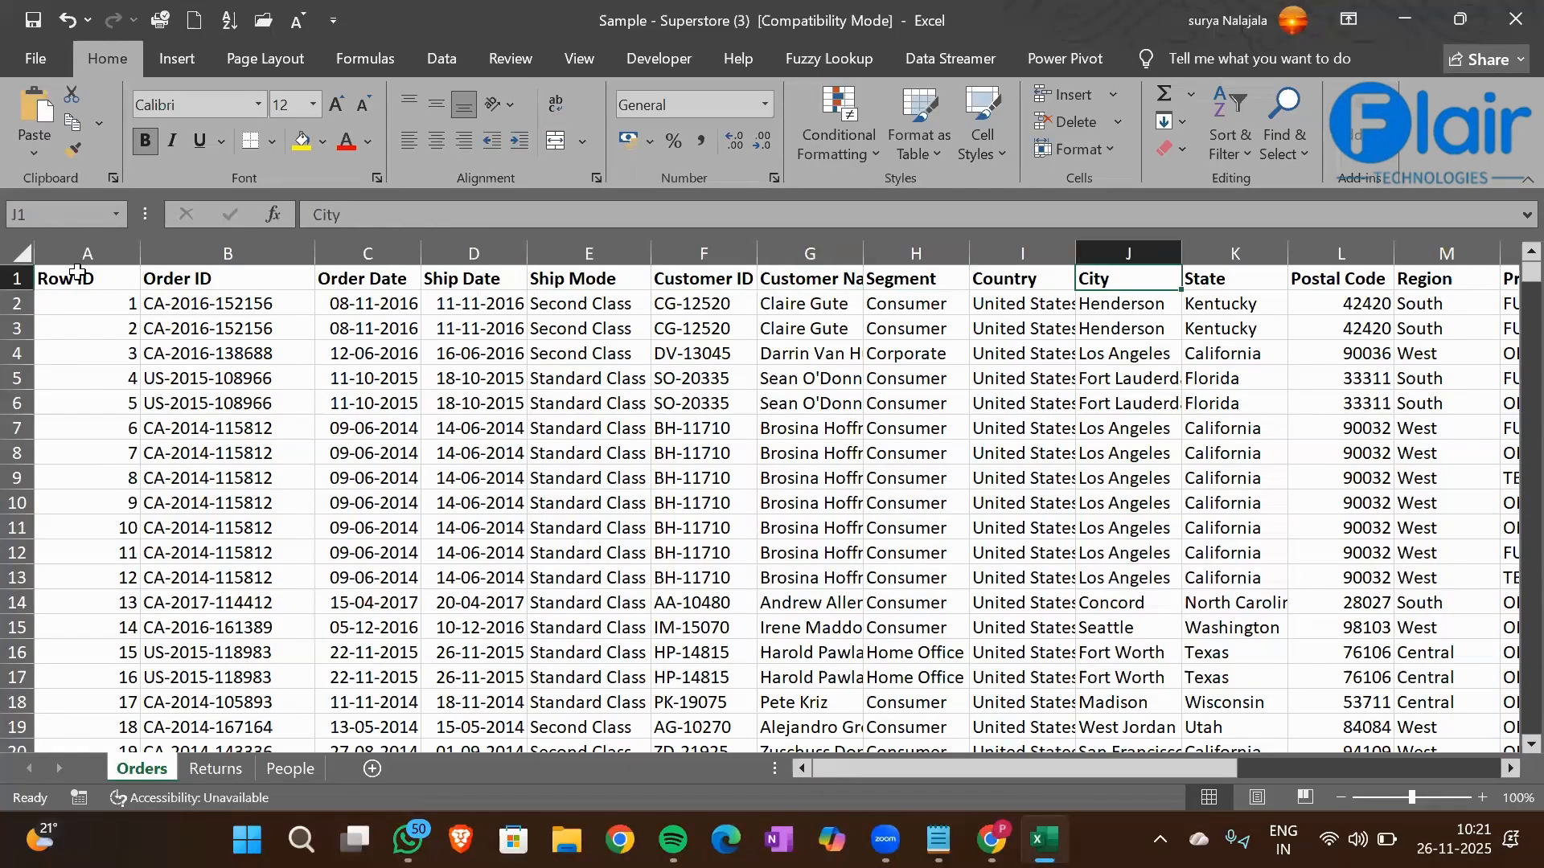
key(Right)
key(Right)
key(Right)
key(Right)
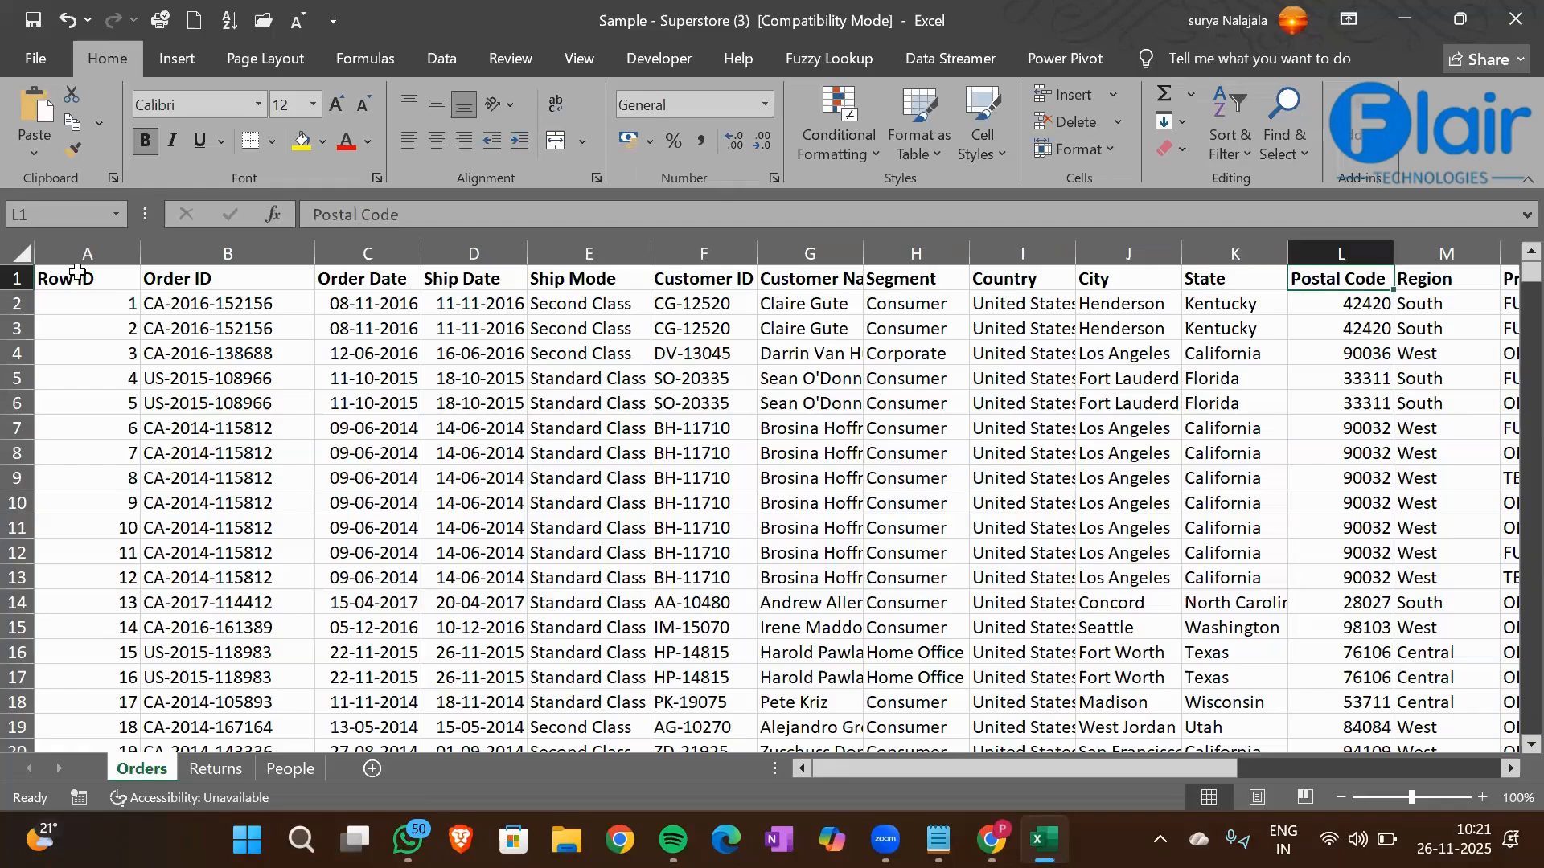
key(Right)
key(Right)
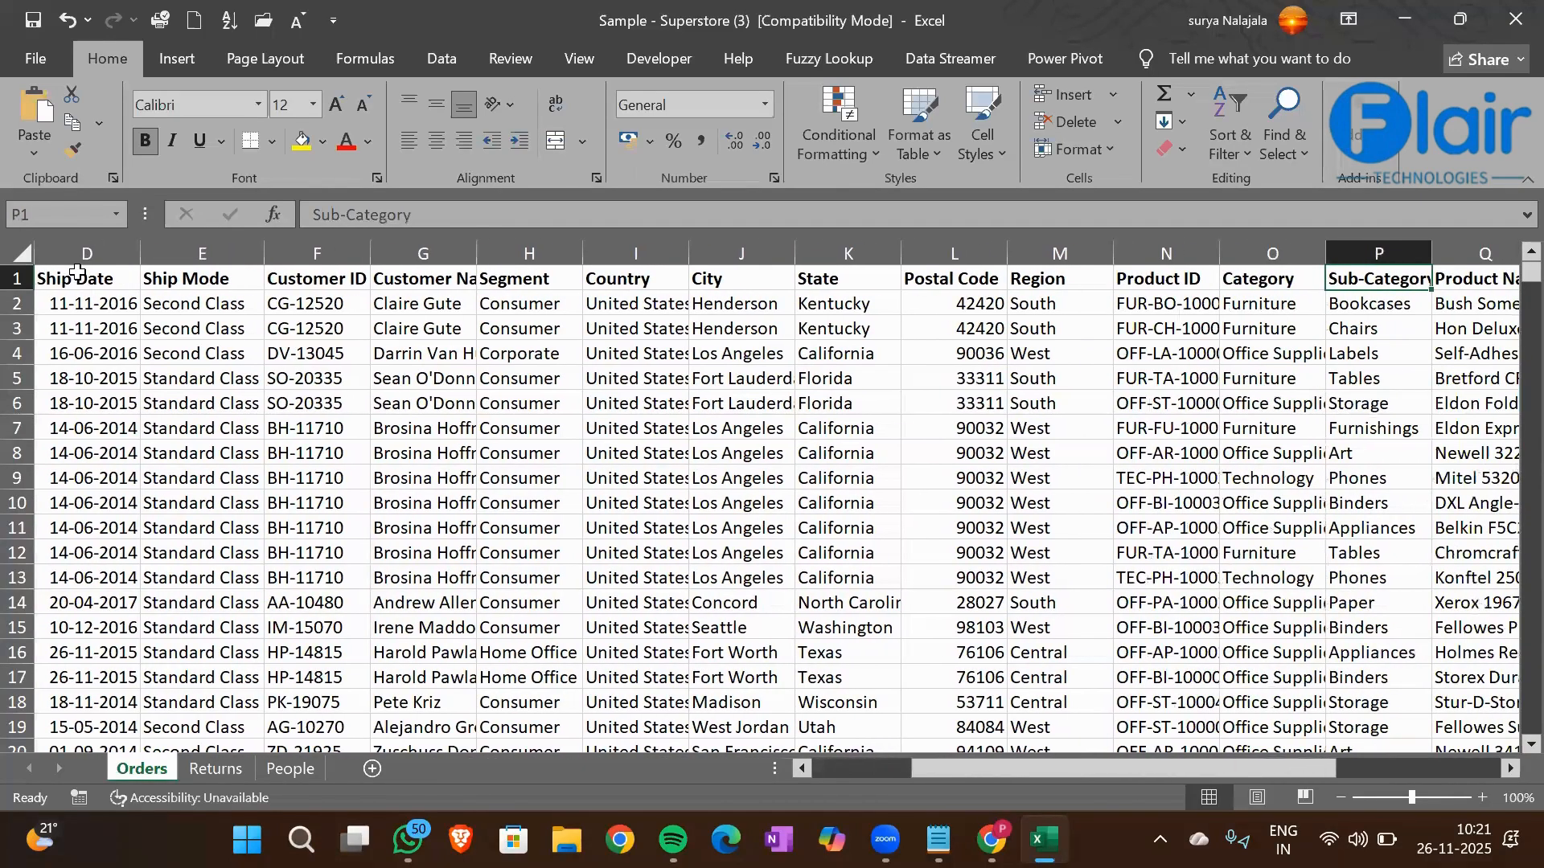
key(Right)
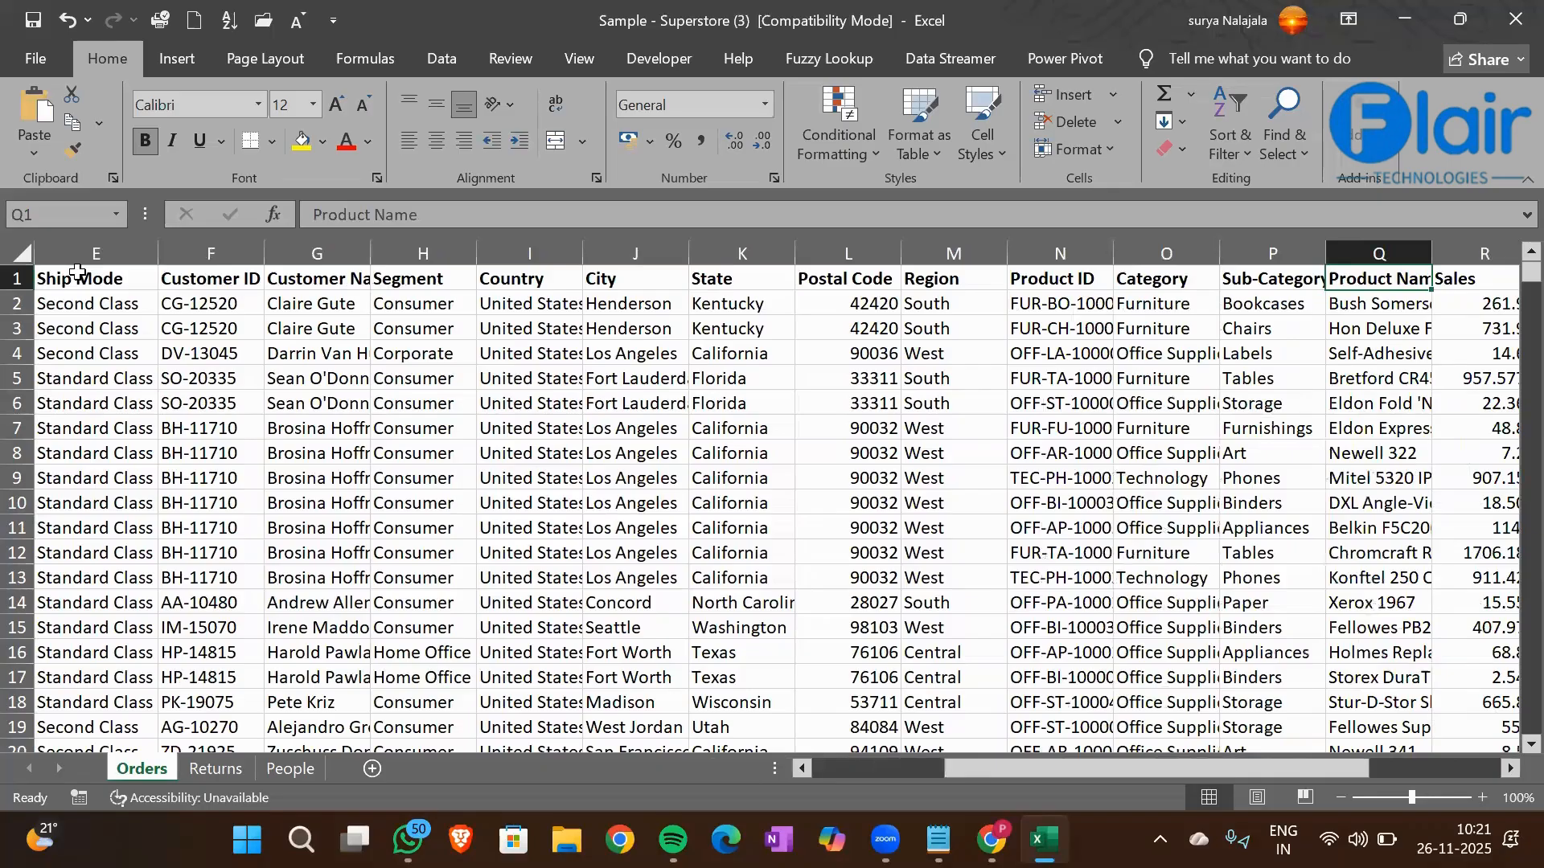
key(Right)
key(Right)
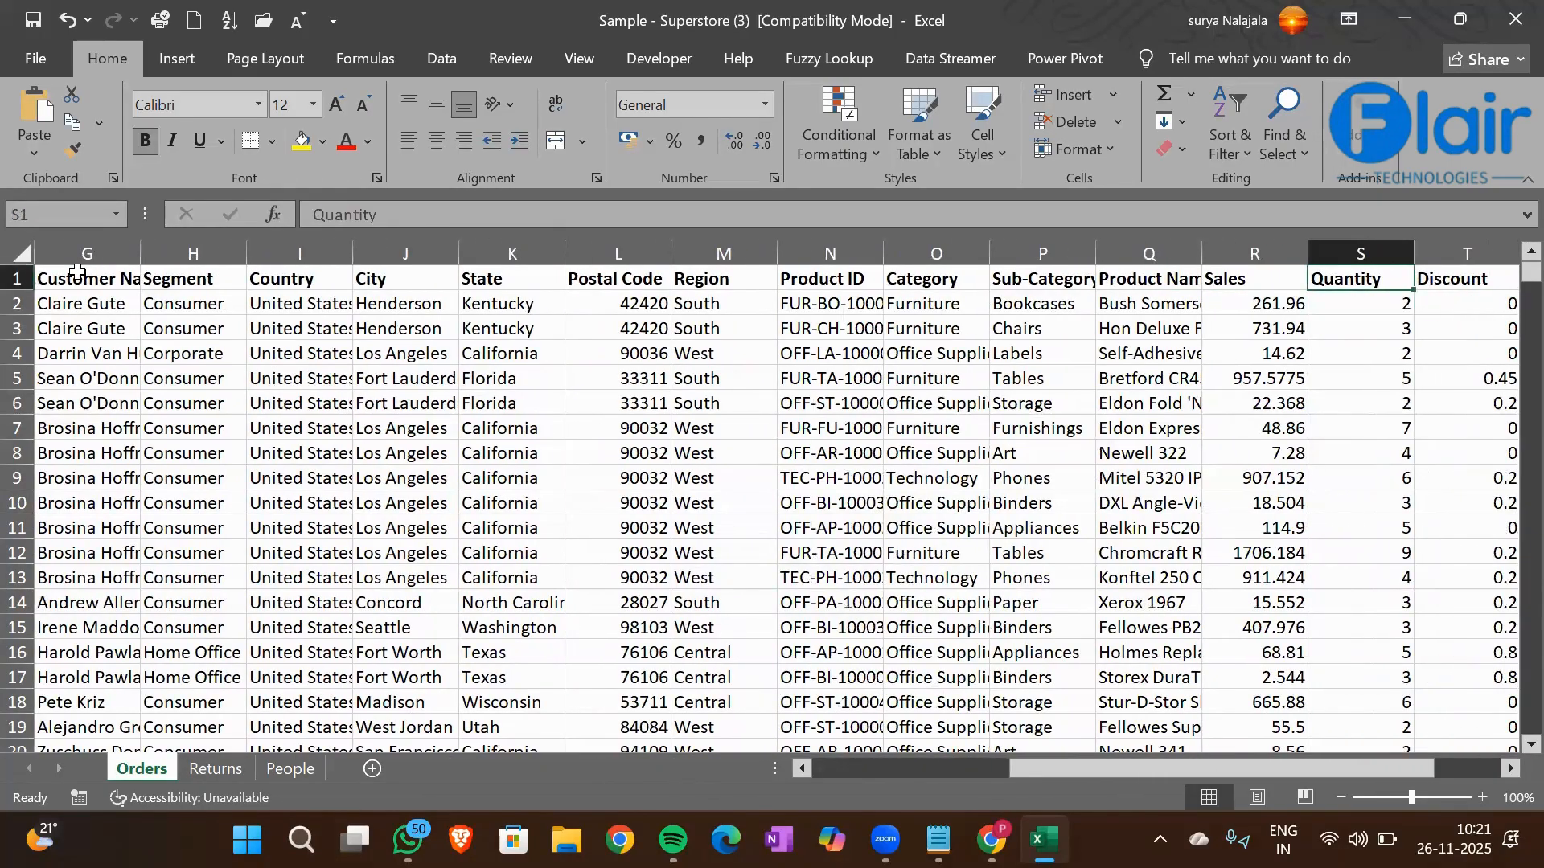
Examine the numeric fields of the first order record through Discount and Profit
key(Down)
key(Left)
key(Left)
key(Right)
key(Right)
key(Right)
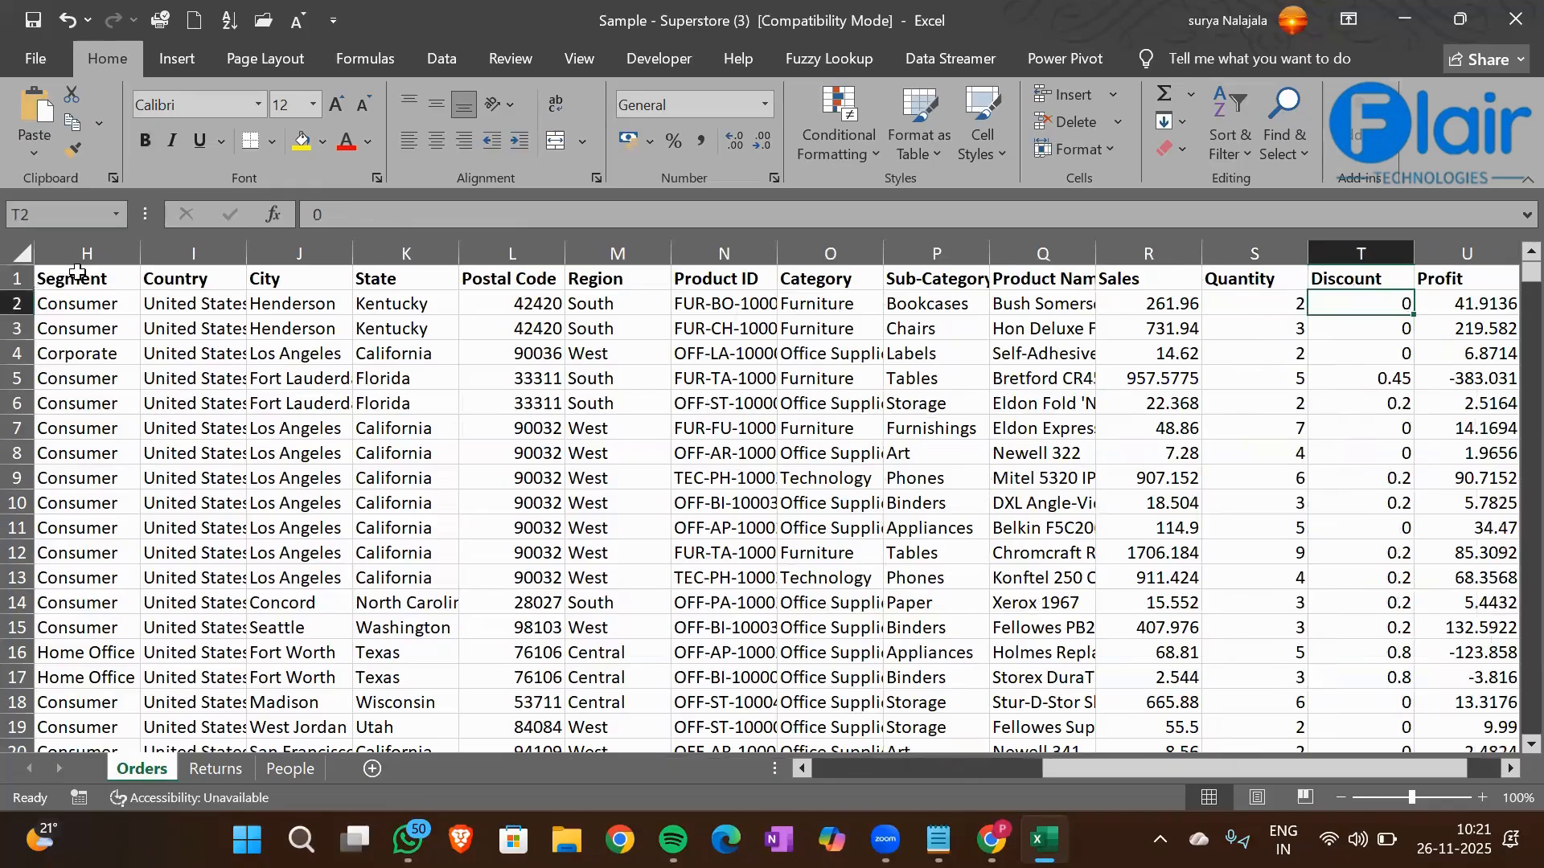
key(Right)
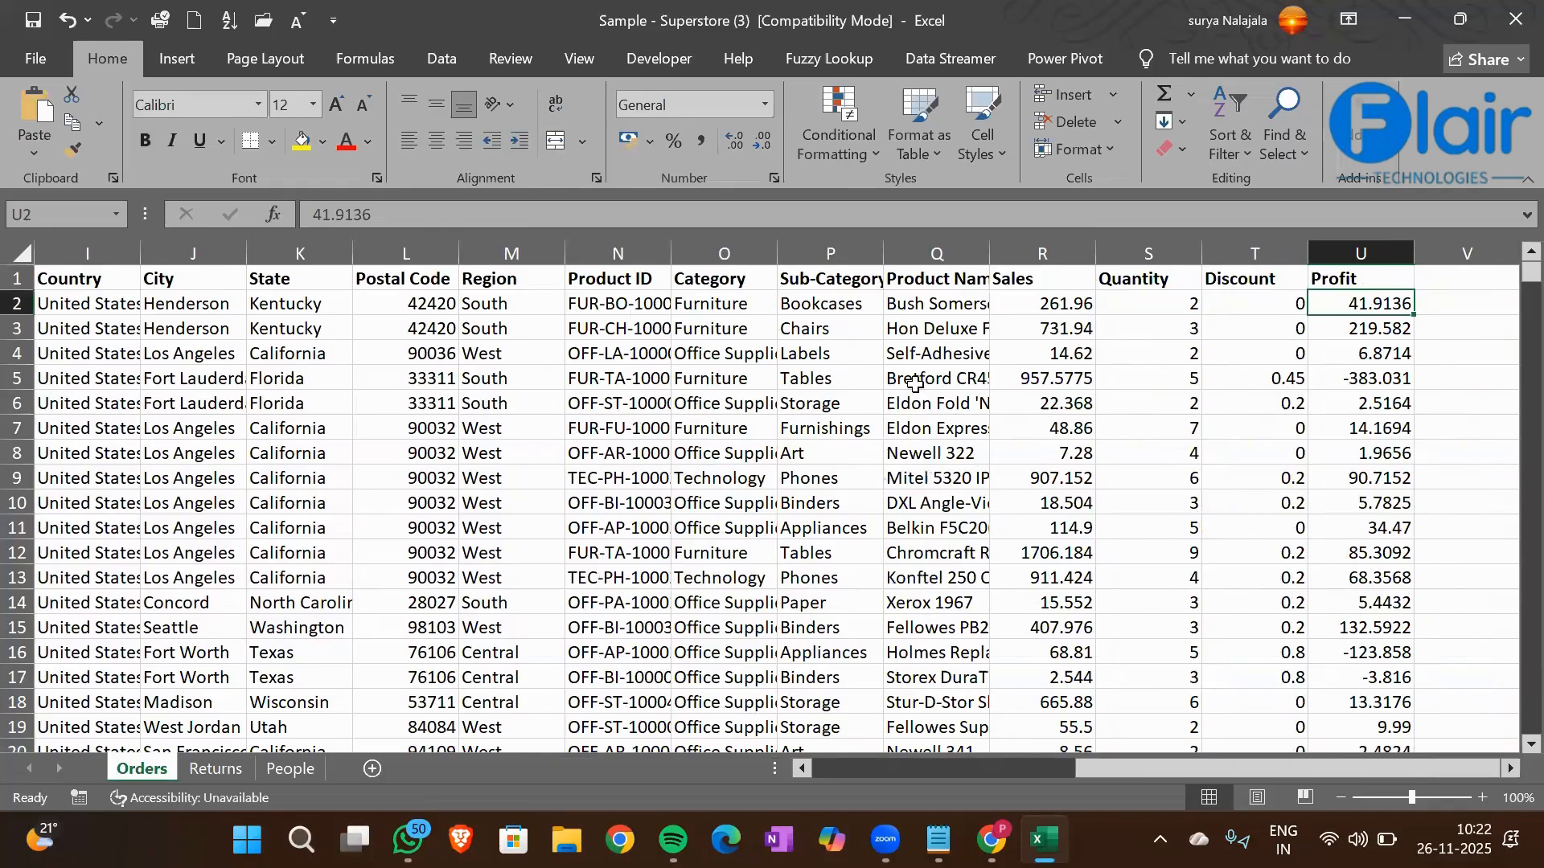
Delete the Product Name column from the Orders sheet
click(961, 250)
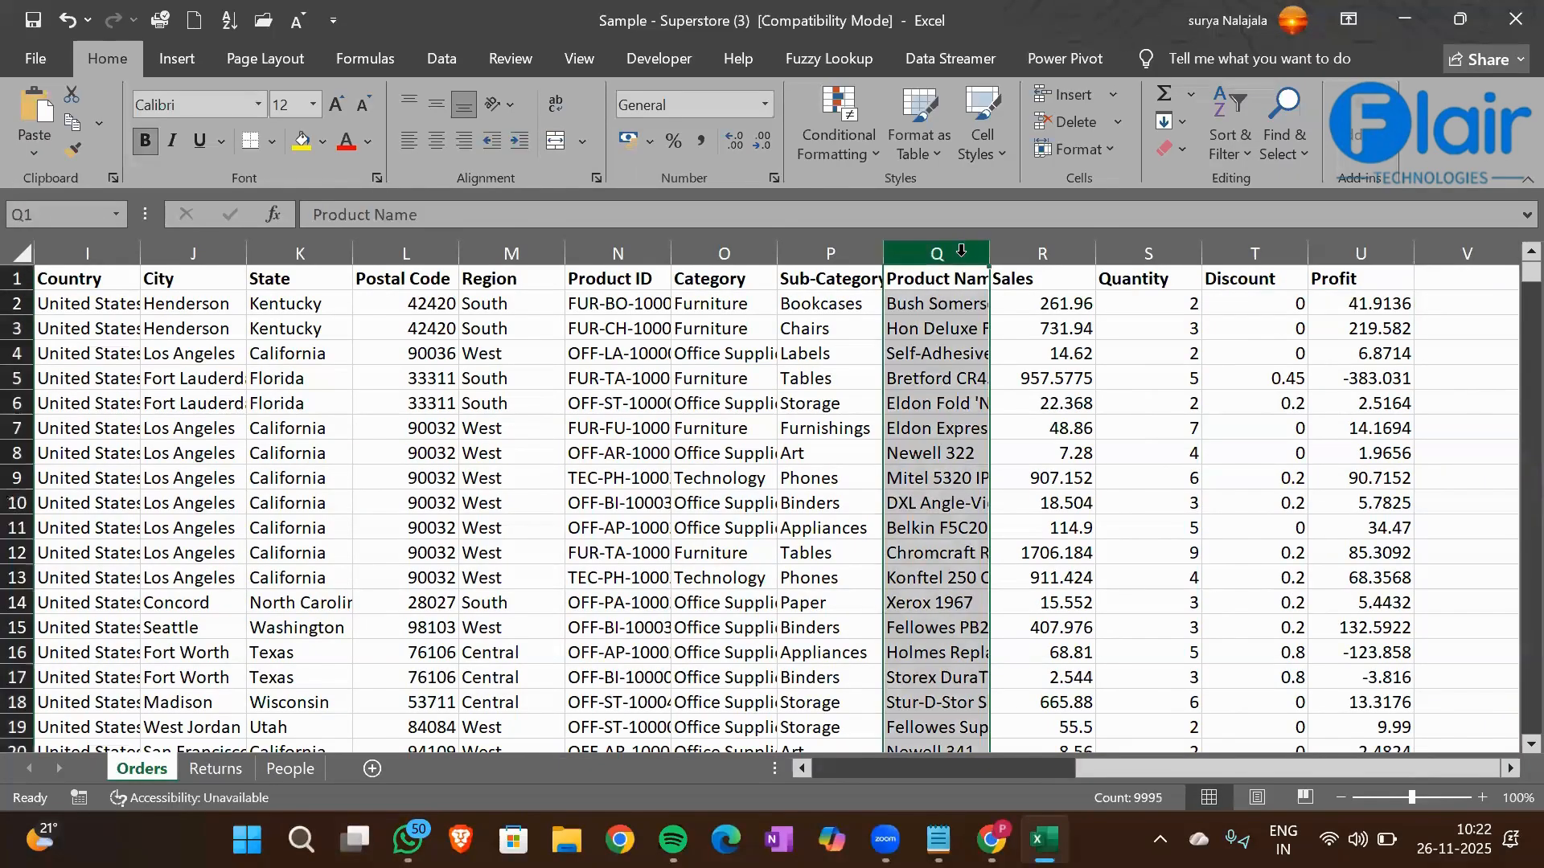
key(ctrl+minus)
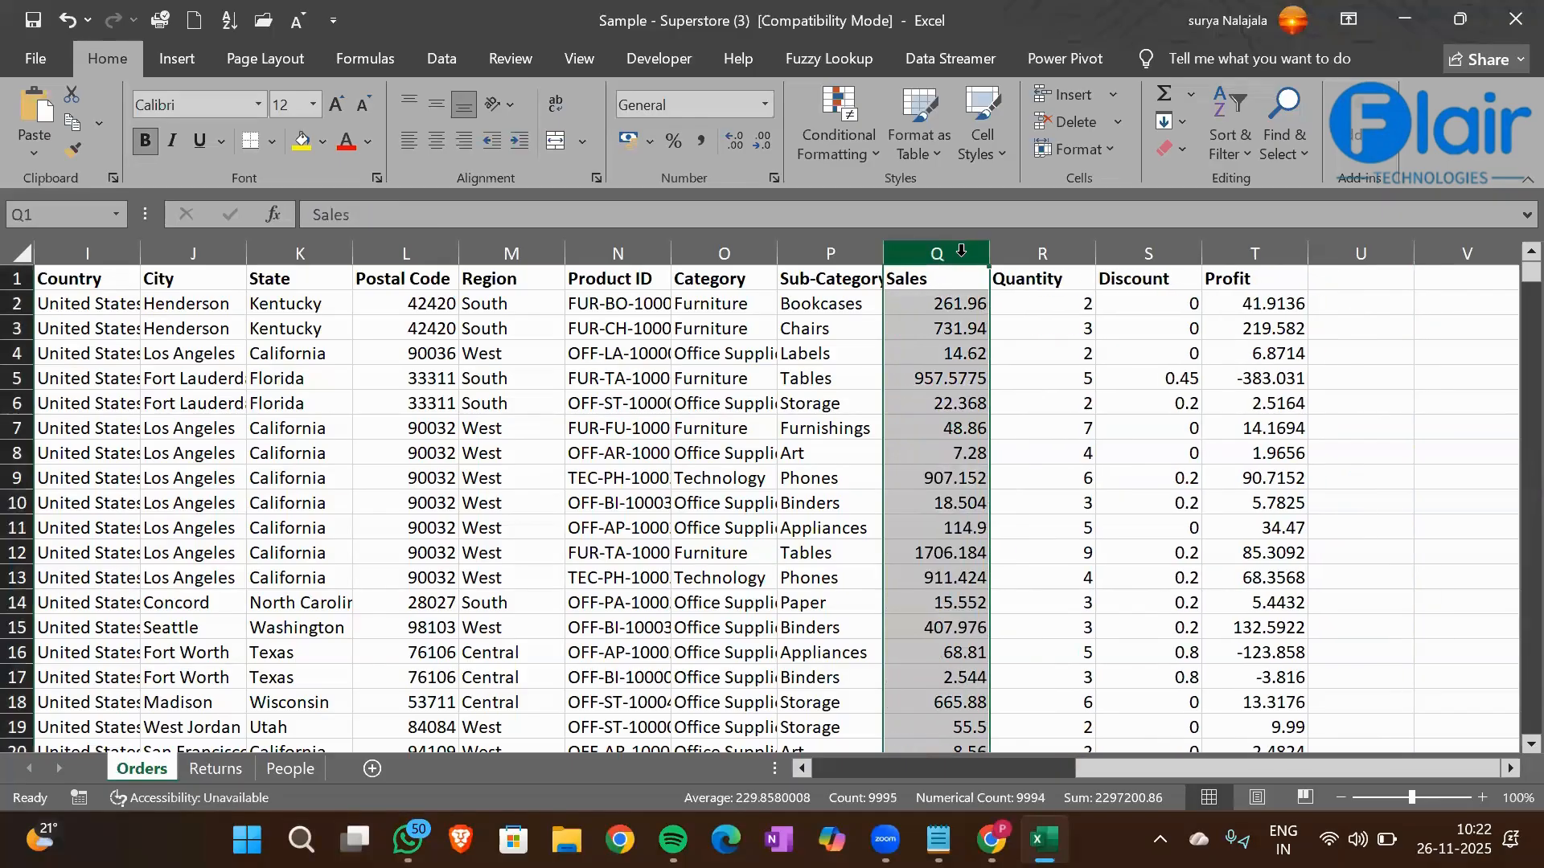
click(813, 394)
Look over the remaining Orders columns and the empty area beyond Profit
key(Right)
key(Right)
key(Right)
key(Right)
key(Right)
key(Right)
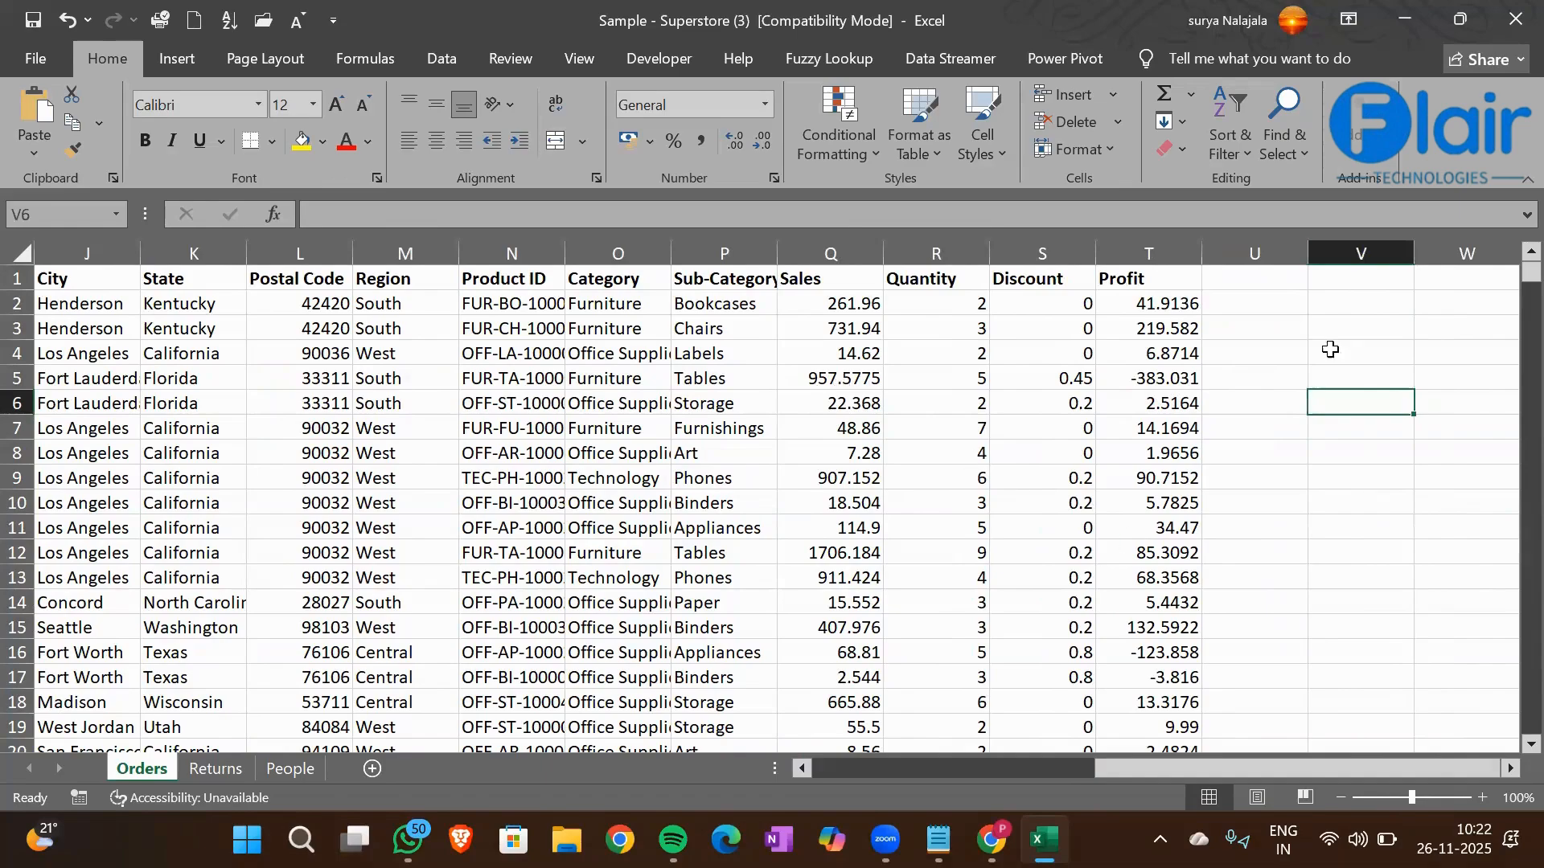
click(1318, 298)
scroll(1318, 299, right, 1)
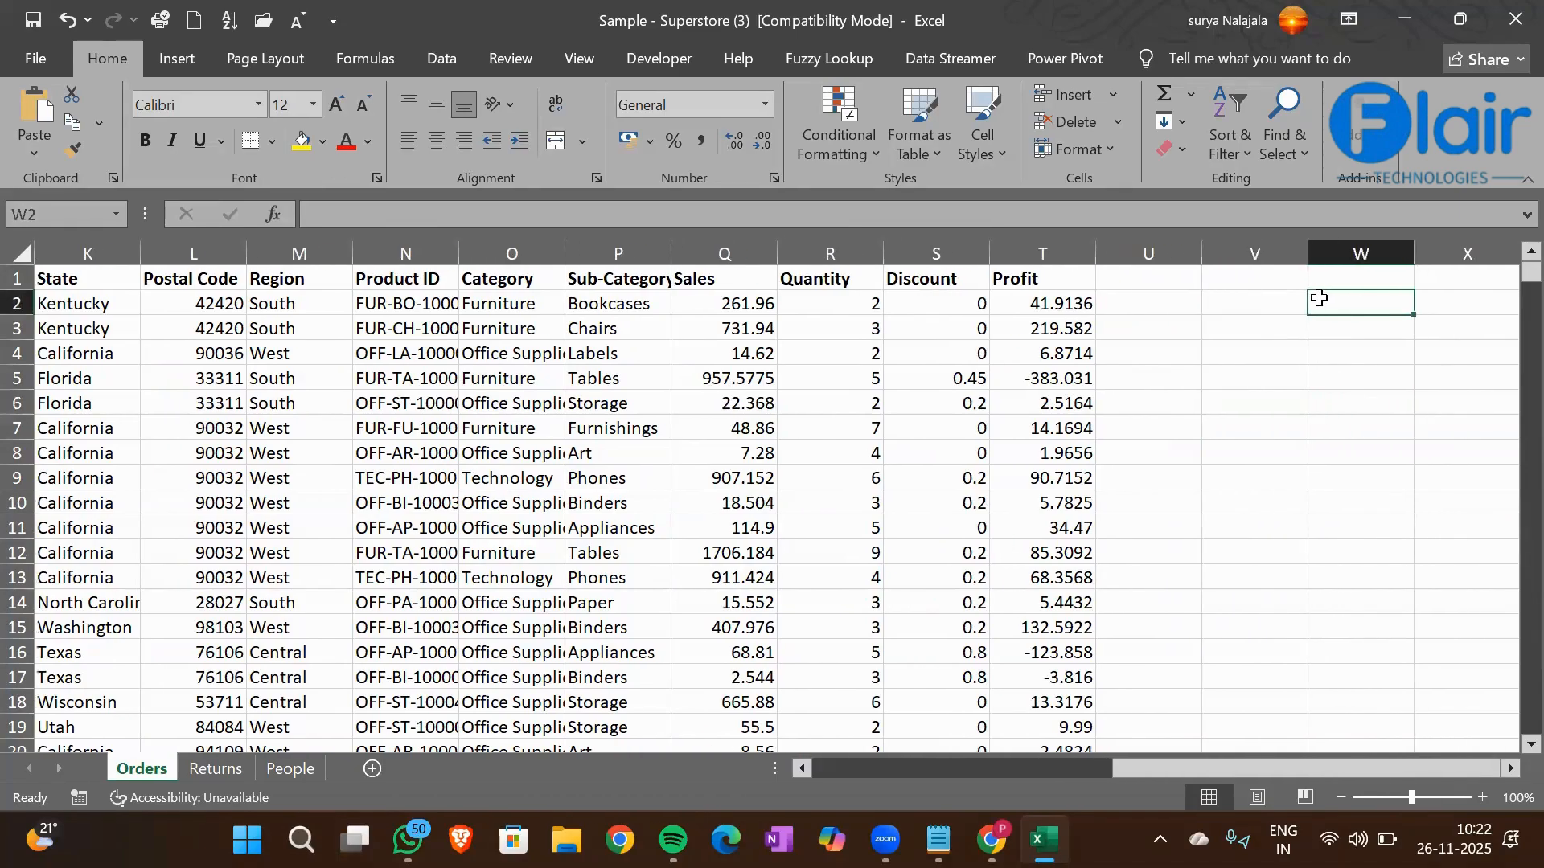
key(Left)
key(Left)
key(Left)
key(Left)
key(Left)
key(Left)
key(Left)
key(Left)
key(Left)
key(Left)
key(Left)
key(Left)
key(Left)
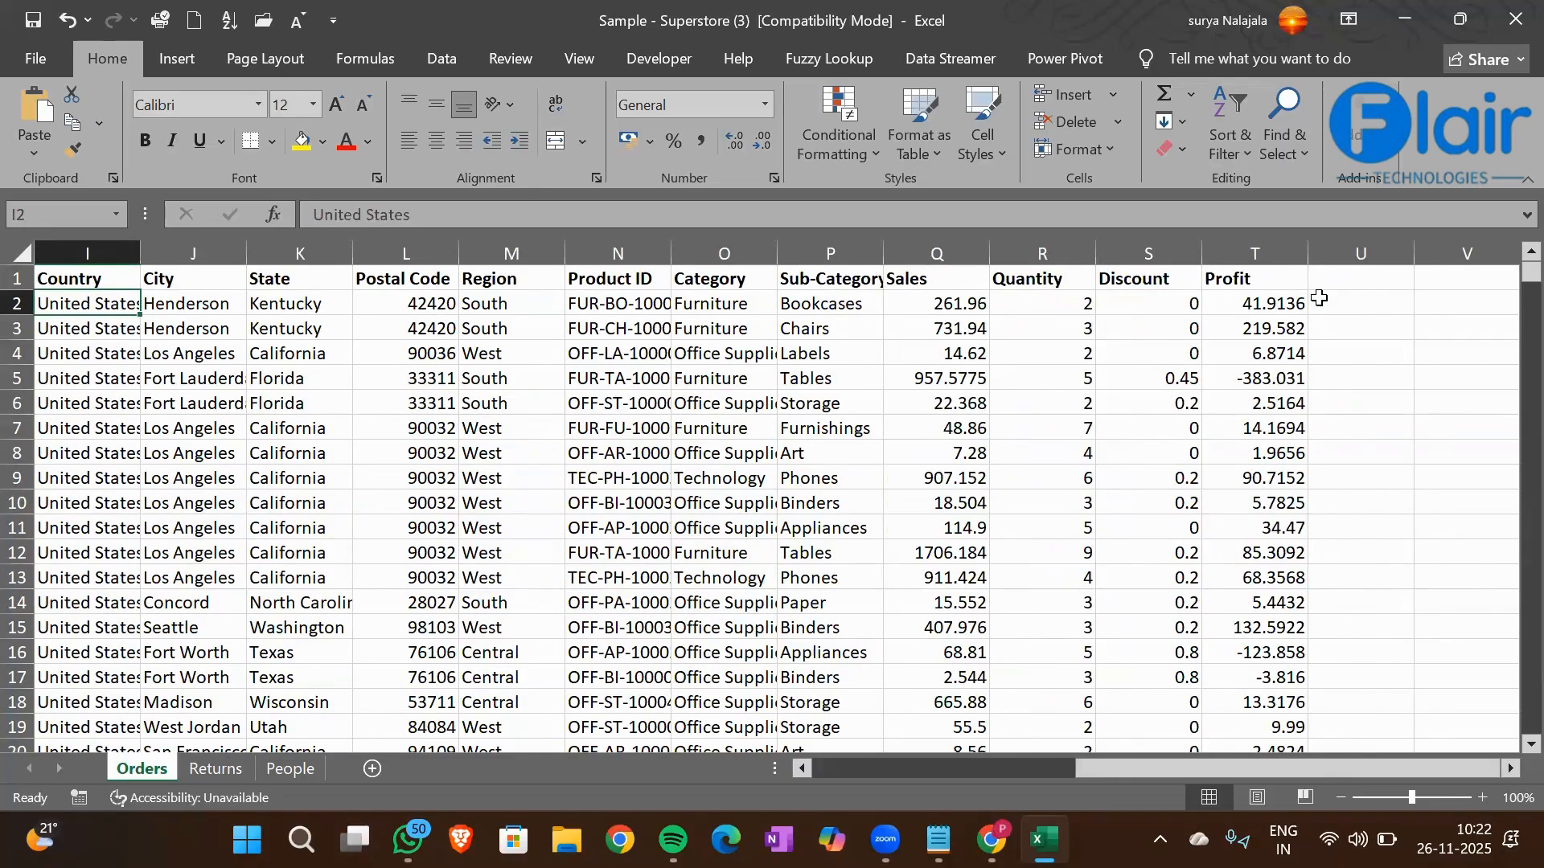
key(ctrl+Home)
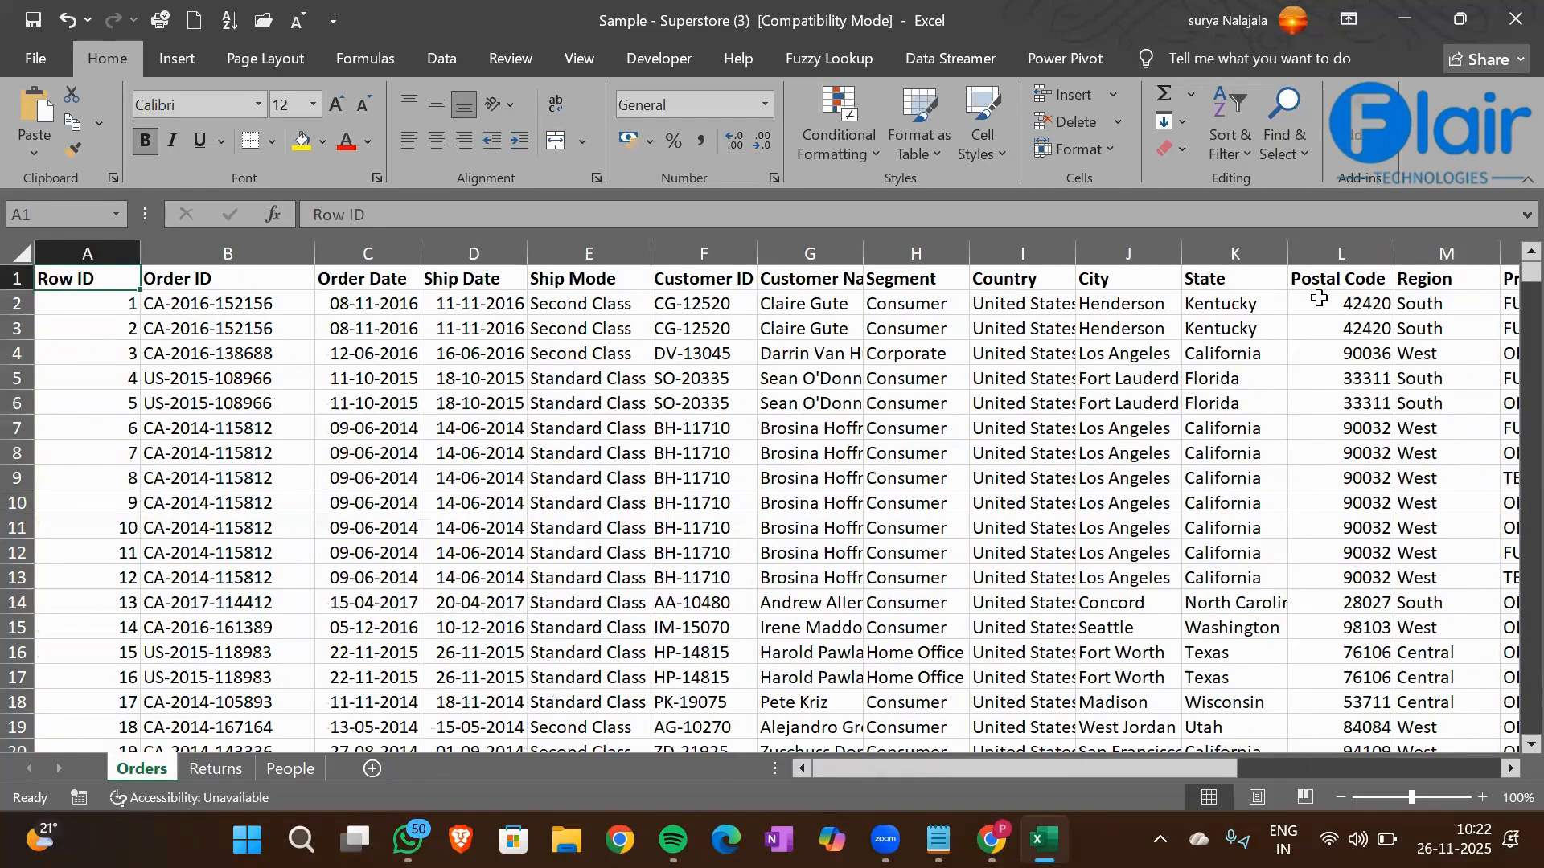
key(Down)
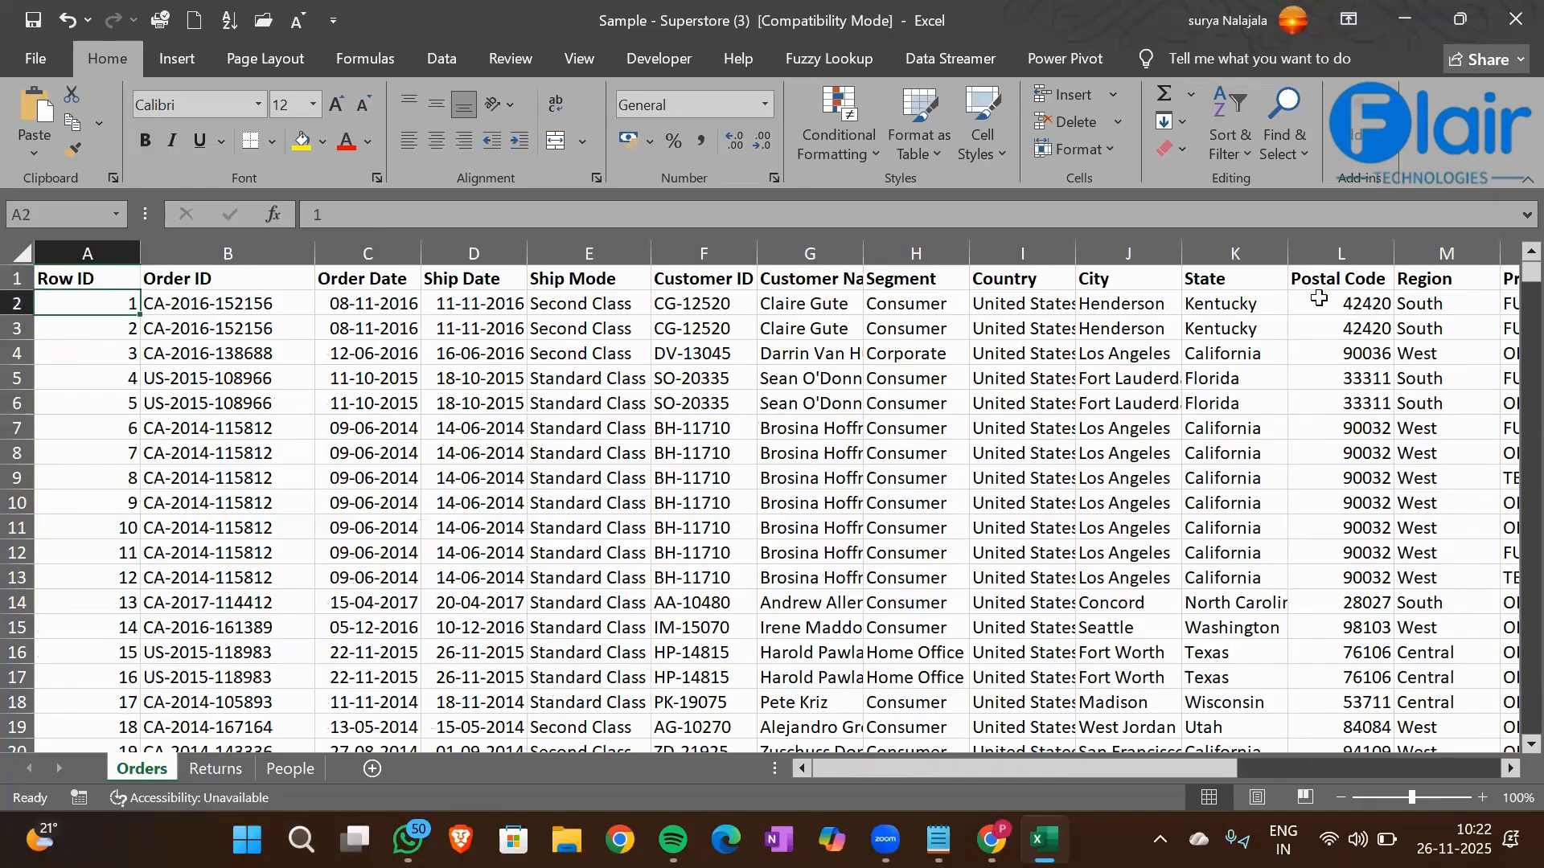
key(Down)
key(Right)
key(Right)
key(Right)
key(Right)
key(Right)
key(Right)
key(Right)
key(Right)
key(Right)
key(Right)
key(Right)
key(Right)
key(Right)
key(Right)
key(Right)
key(Right)
key(Right)
key(Right)
key(Right)
key(Right)
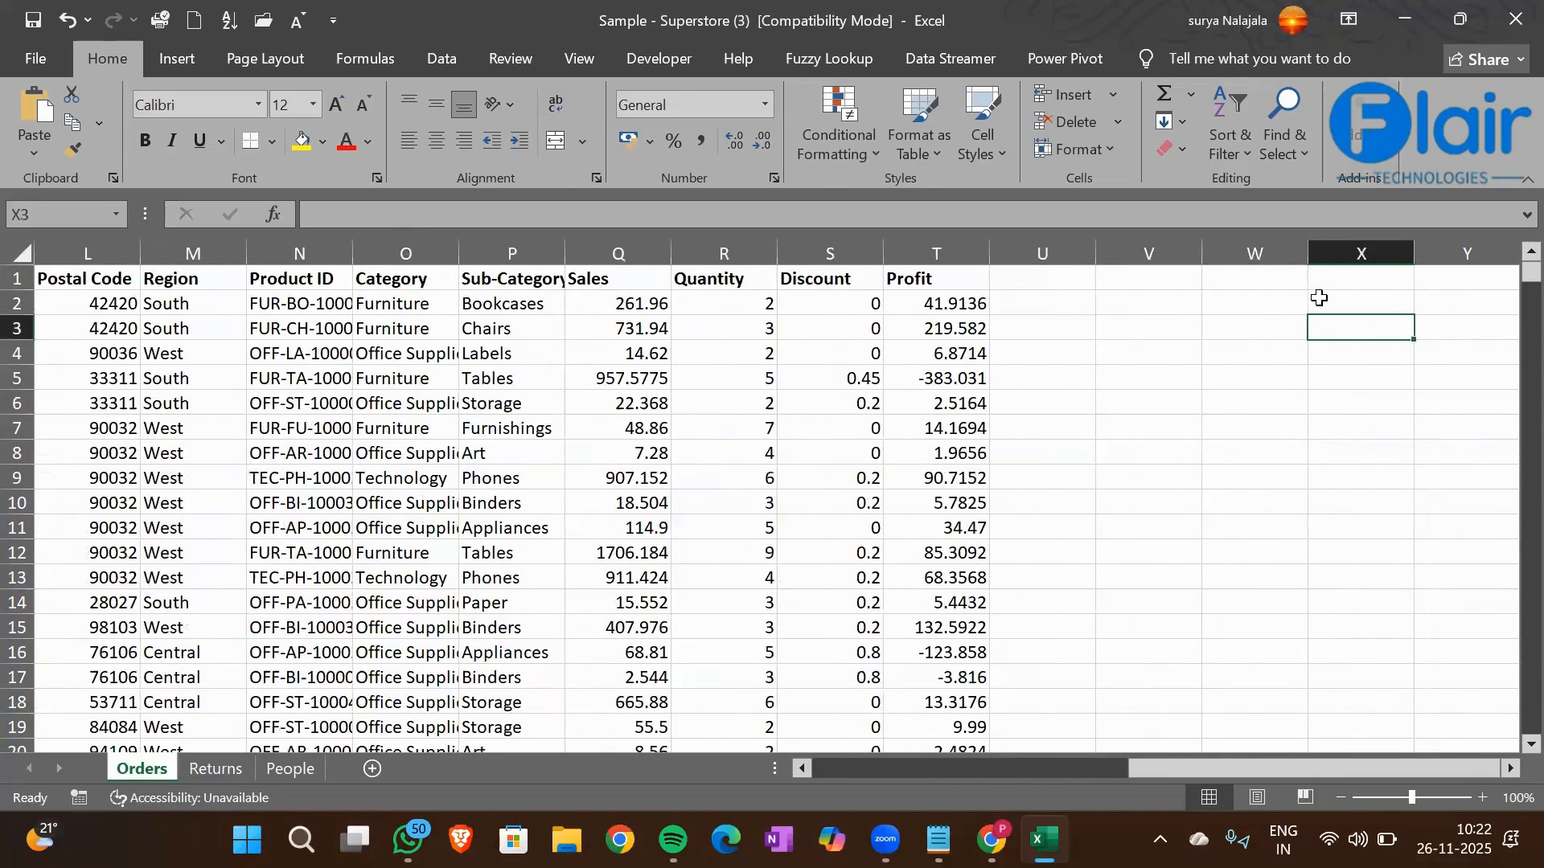
key(Left)
key(Left)
key(Up)
key(Up)
text(`)
key(BackSpace)
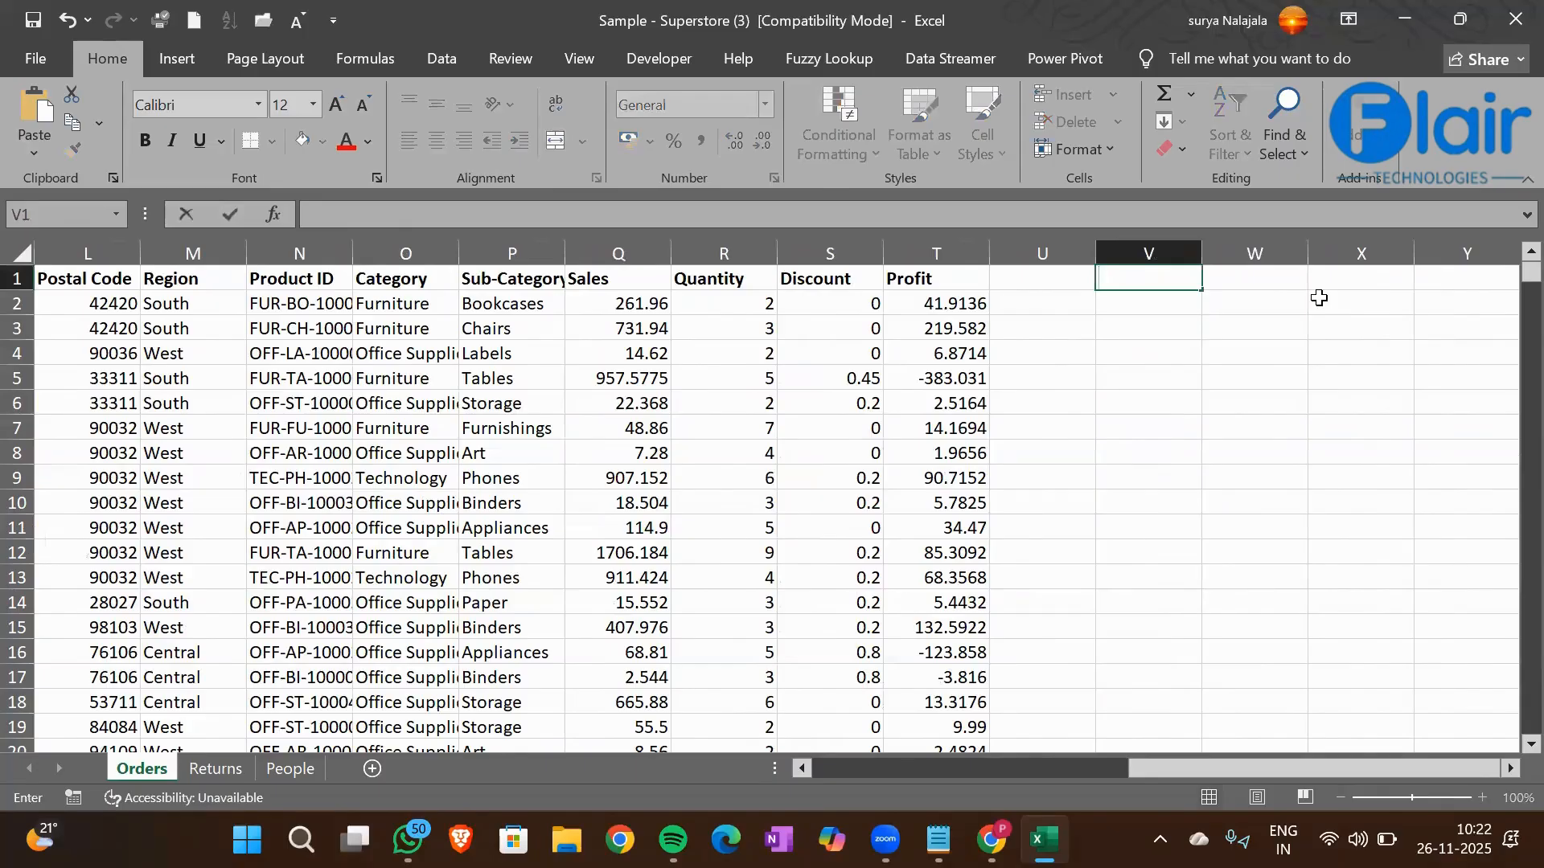
click(600, 343)
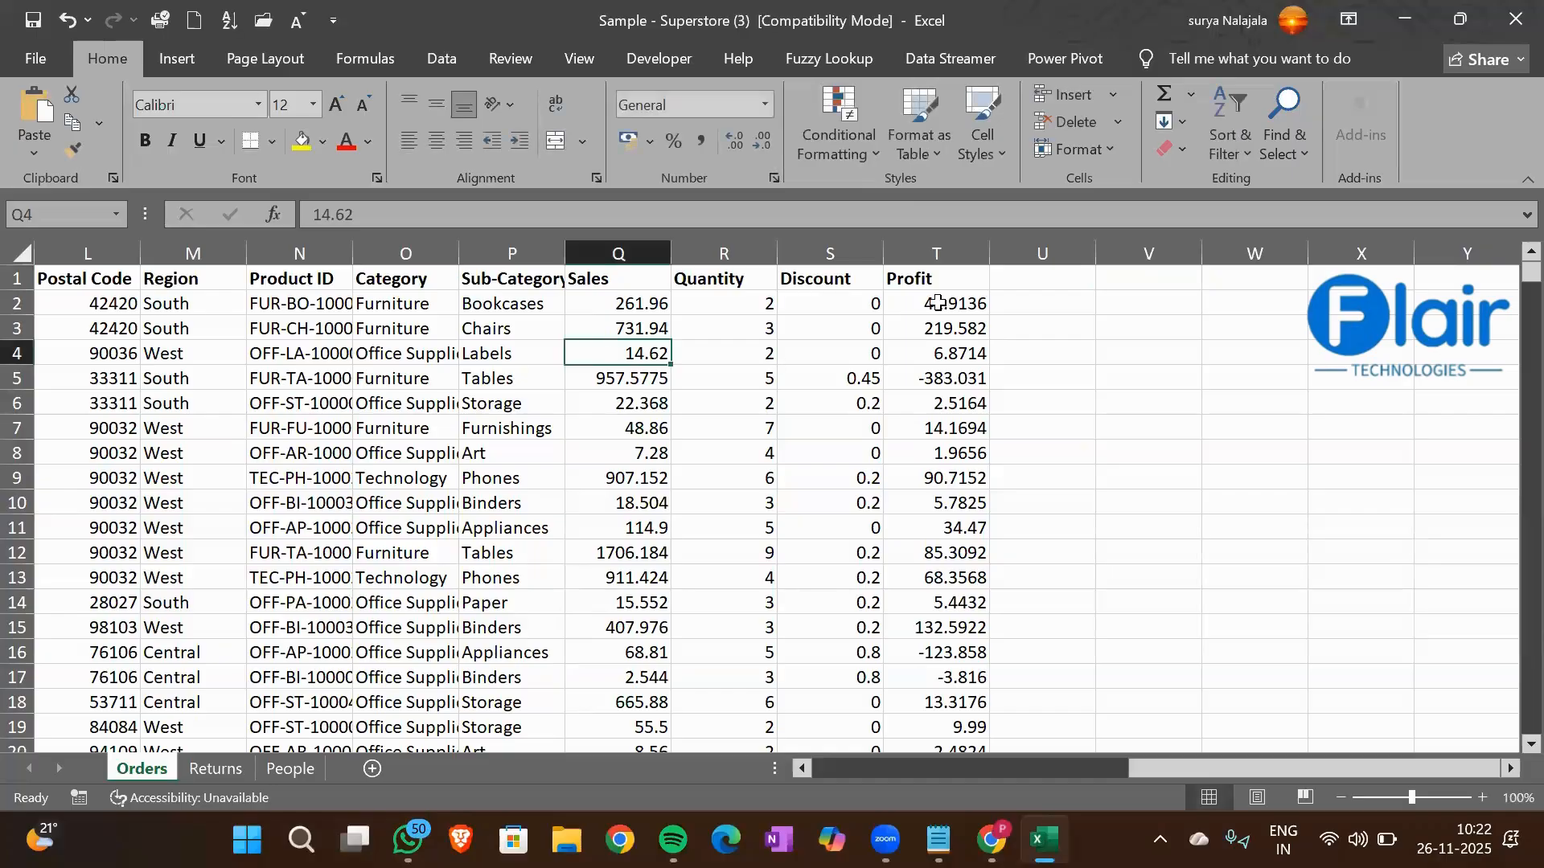
Enter the heading Total Sales in cell V1
click(1152, 278)
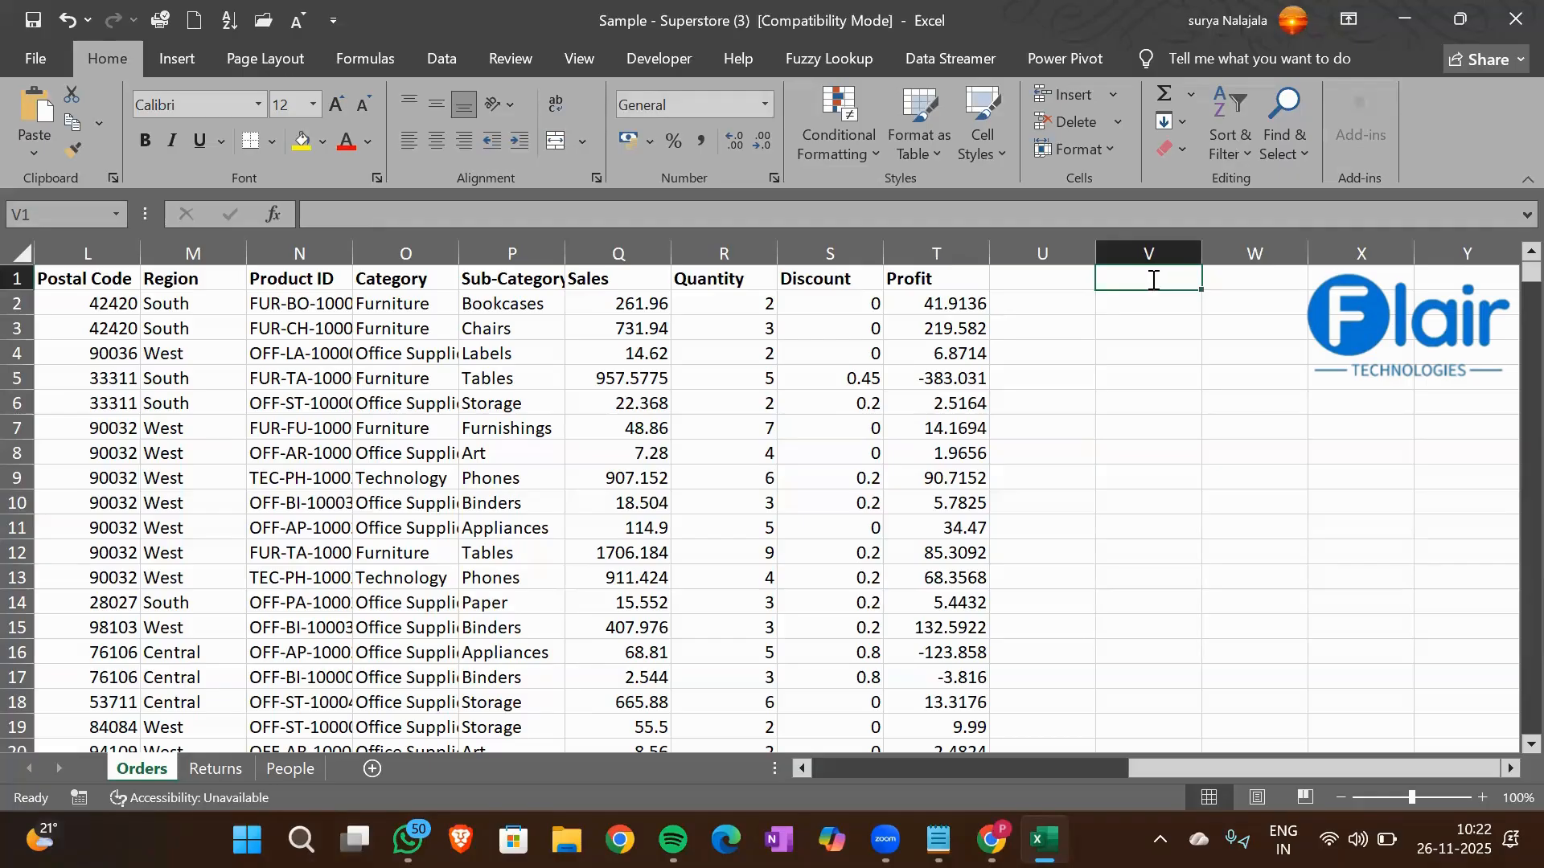
text(Total Sales)
key(Return)
Calculate the sum of the Sales column in cell V3 with a SUM formula over Q1:Q9995
key(Down)
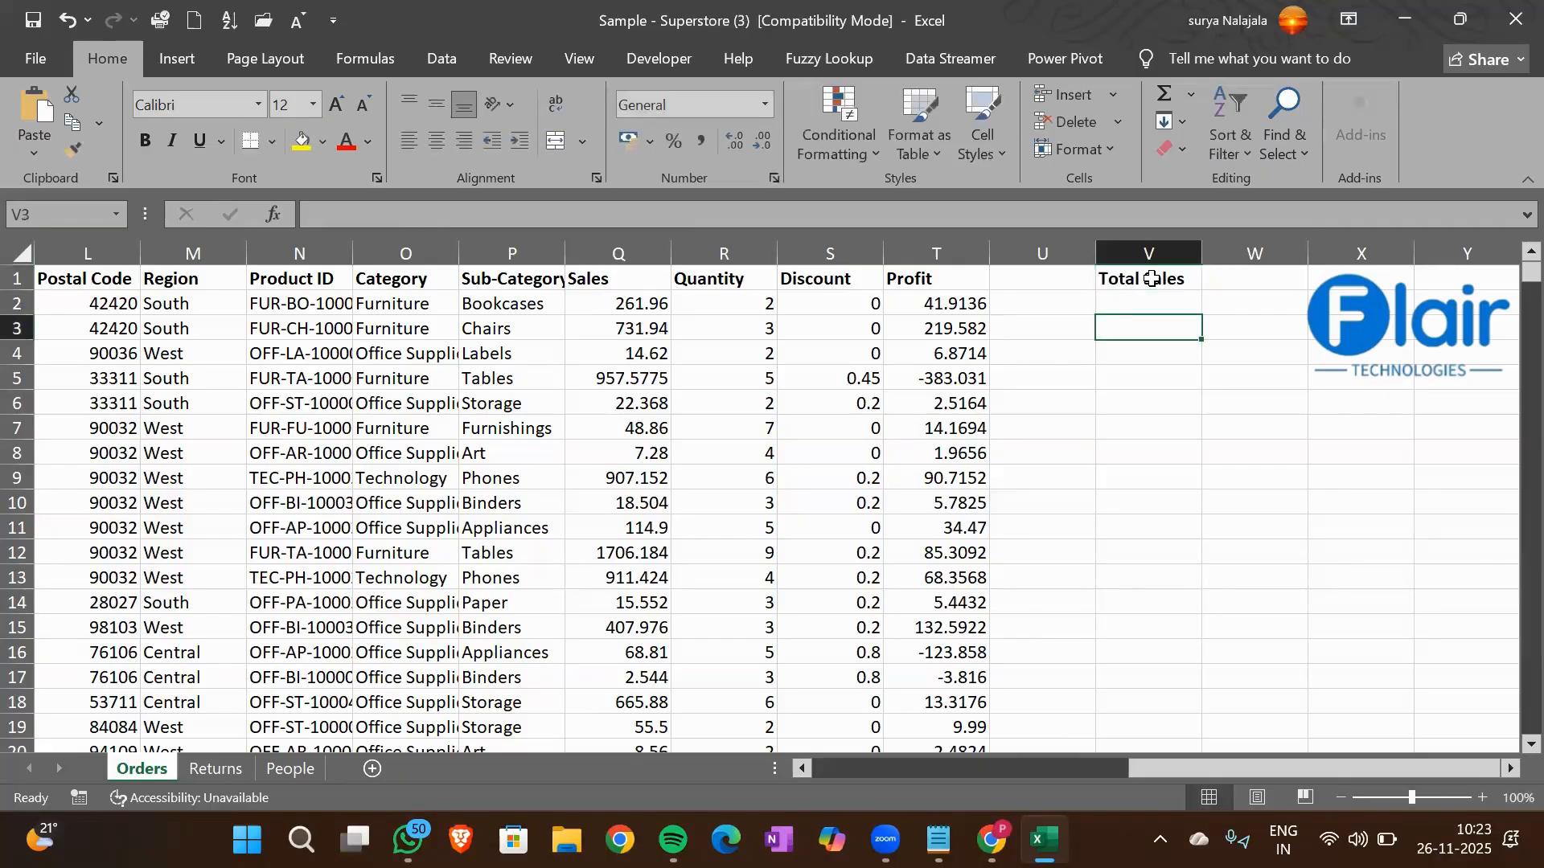
text(=SUM()
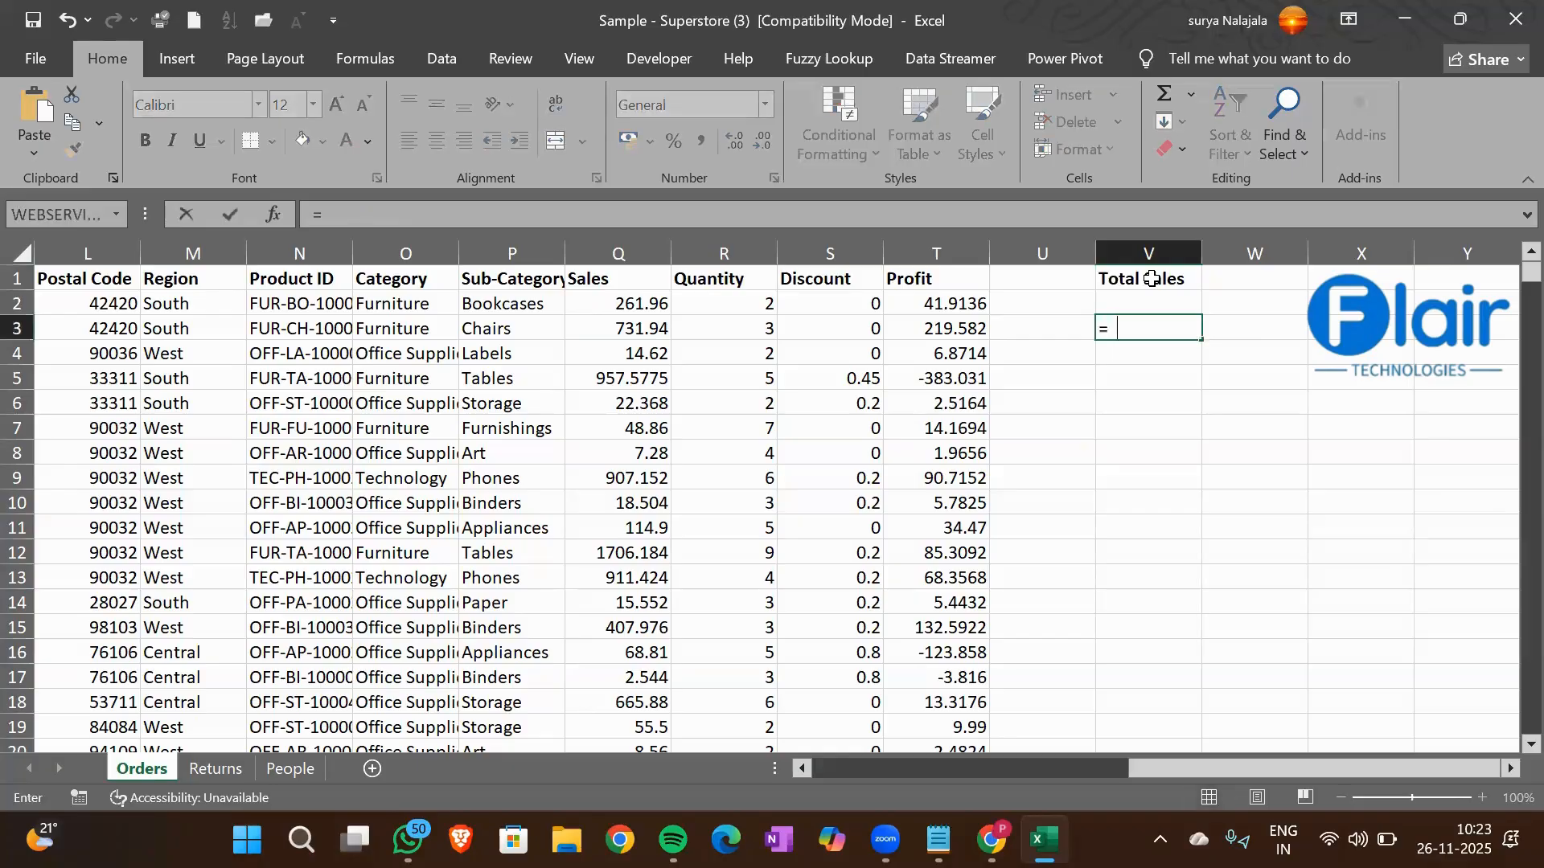
key(Left)
key(Left)
key(Left)
key(Left)
key(Left)
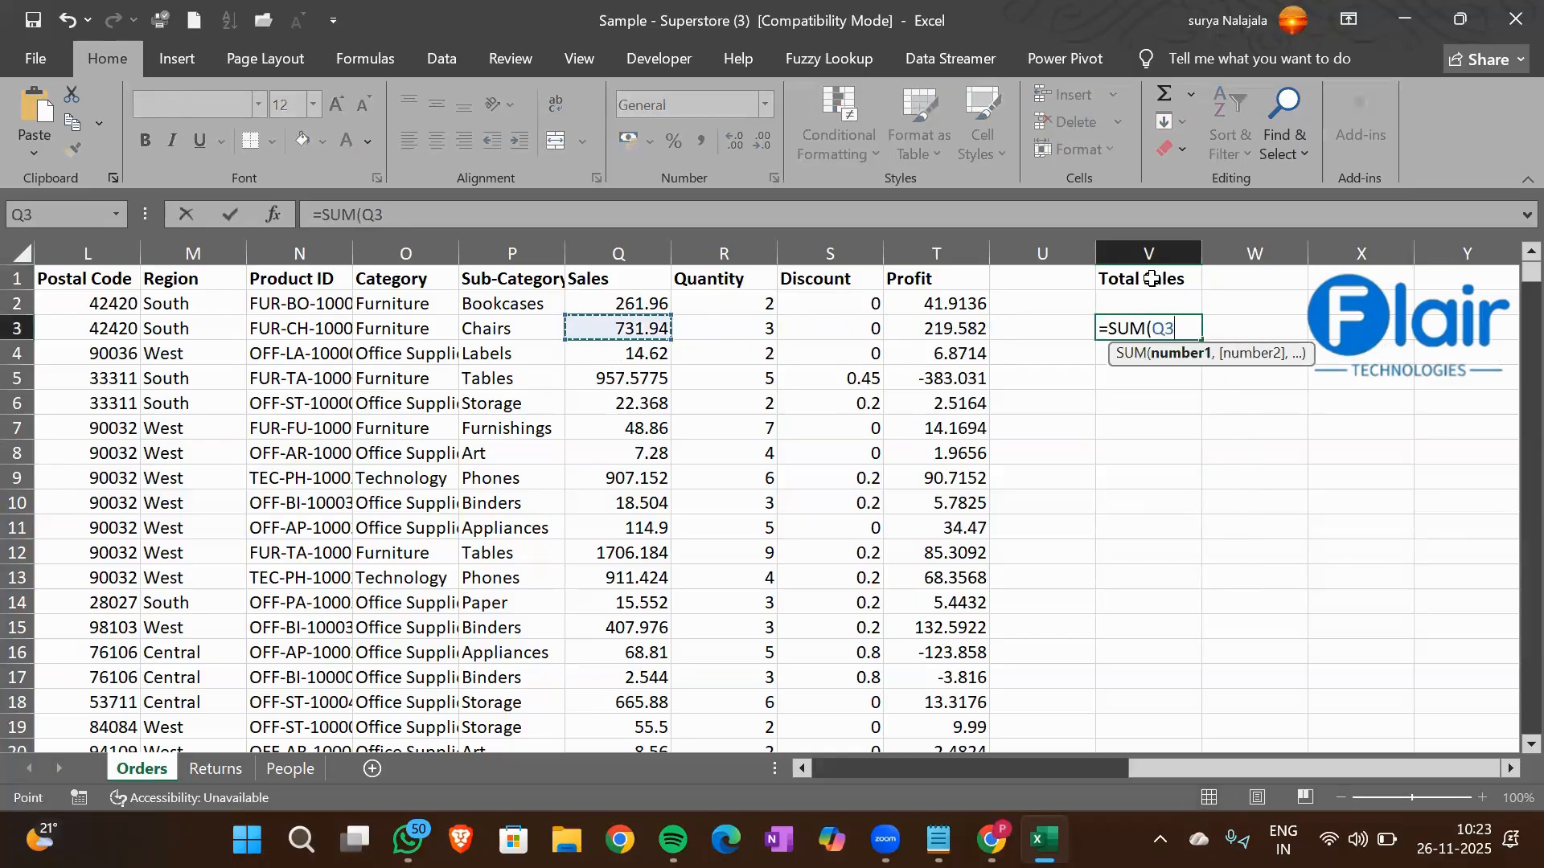
key(Up)
key(Up)
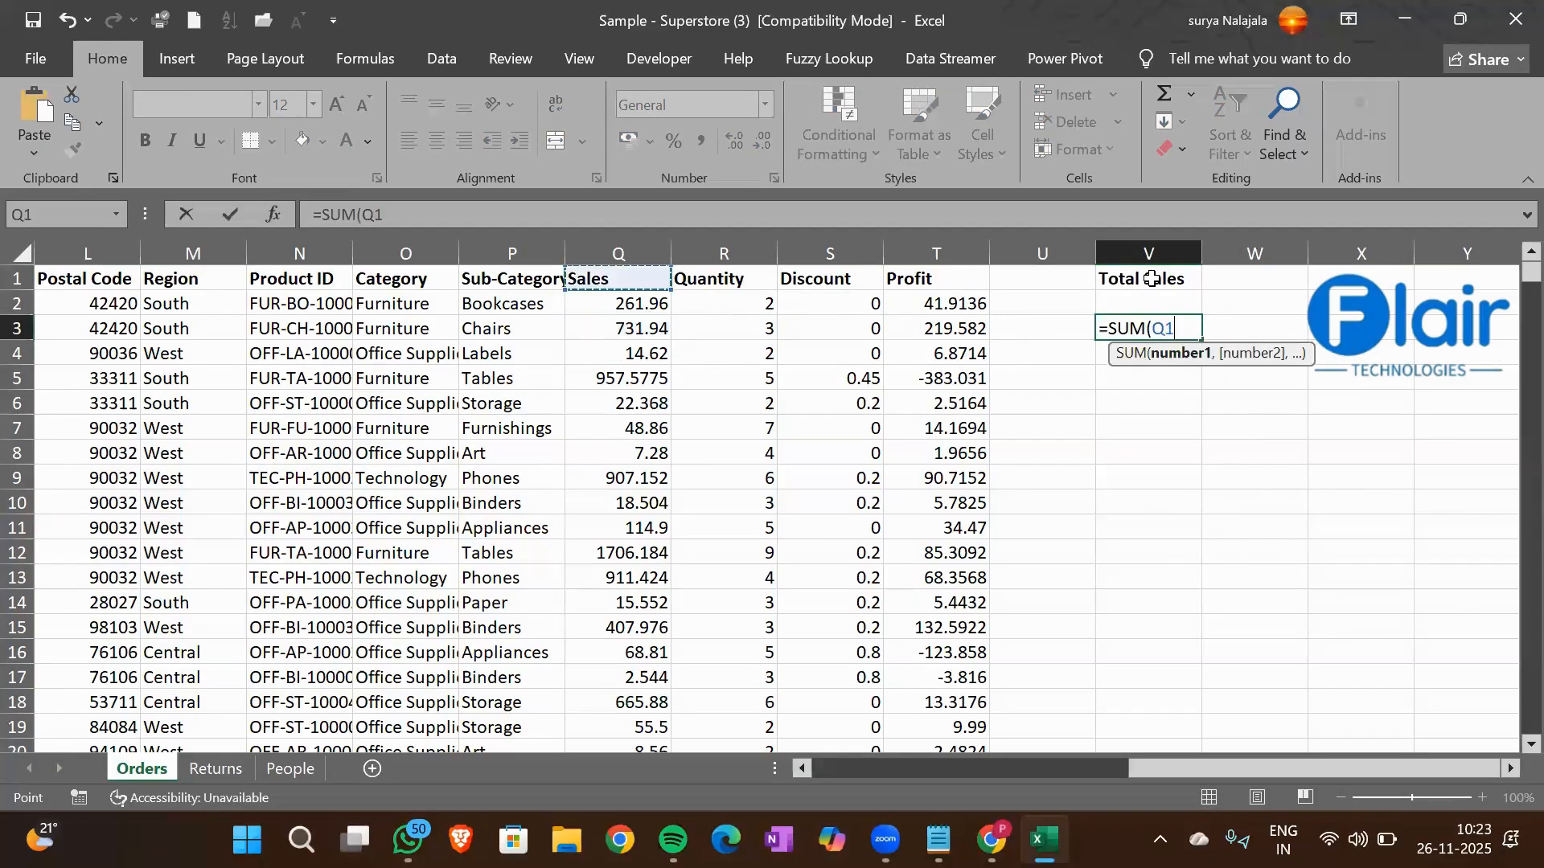
key(ctrl+shift+Down)
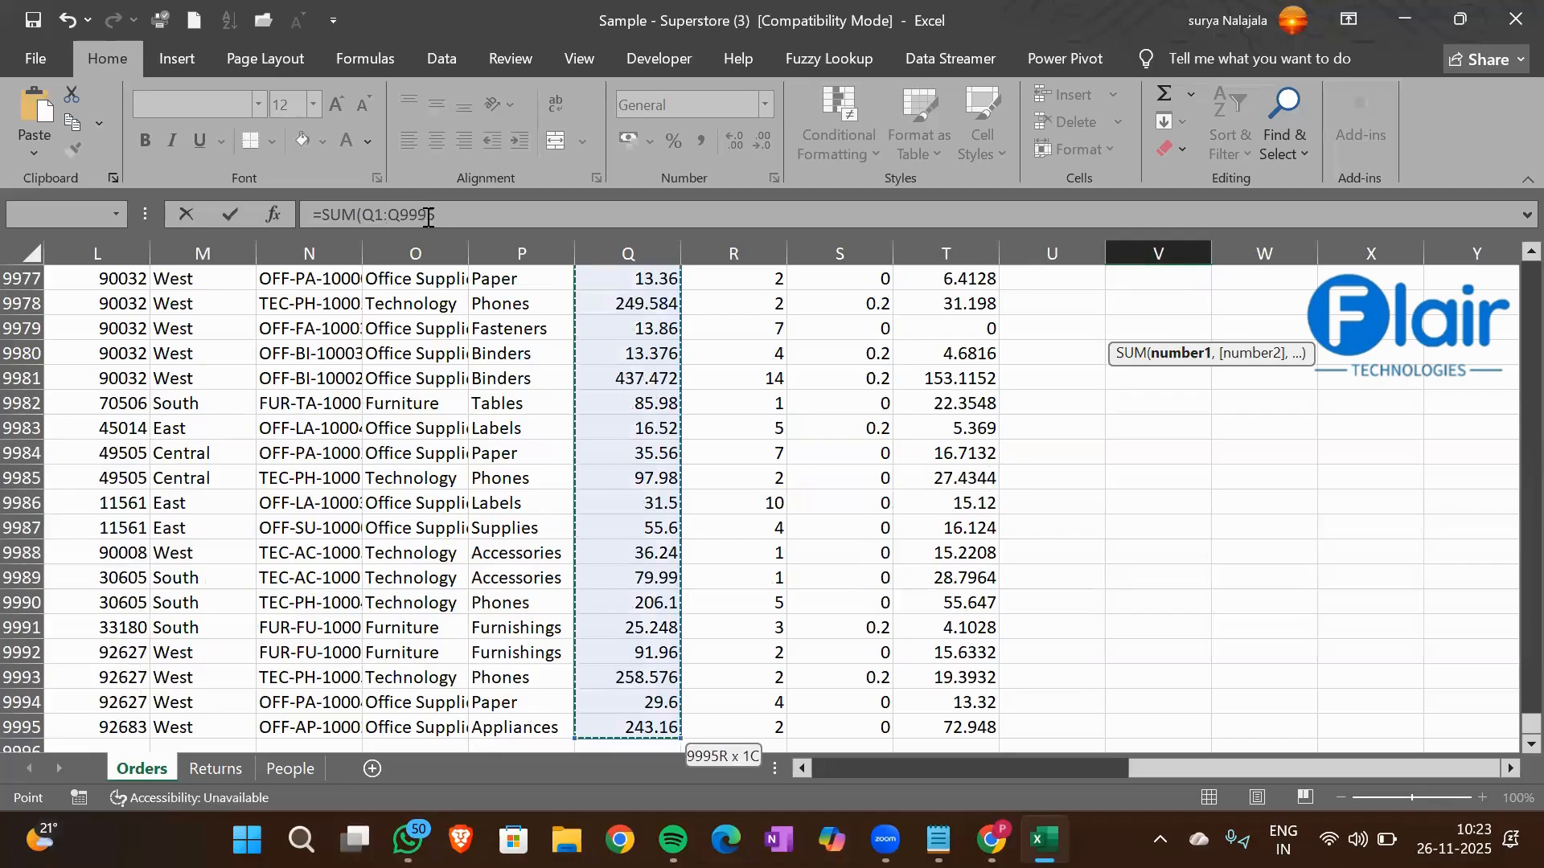
click(456, 217)
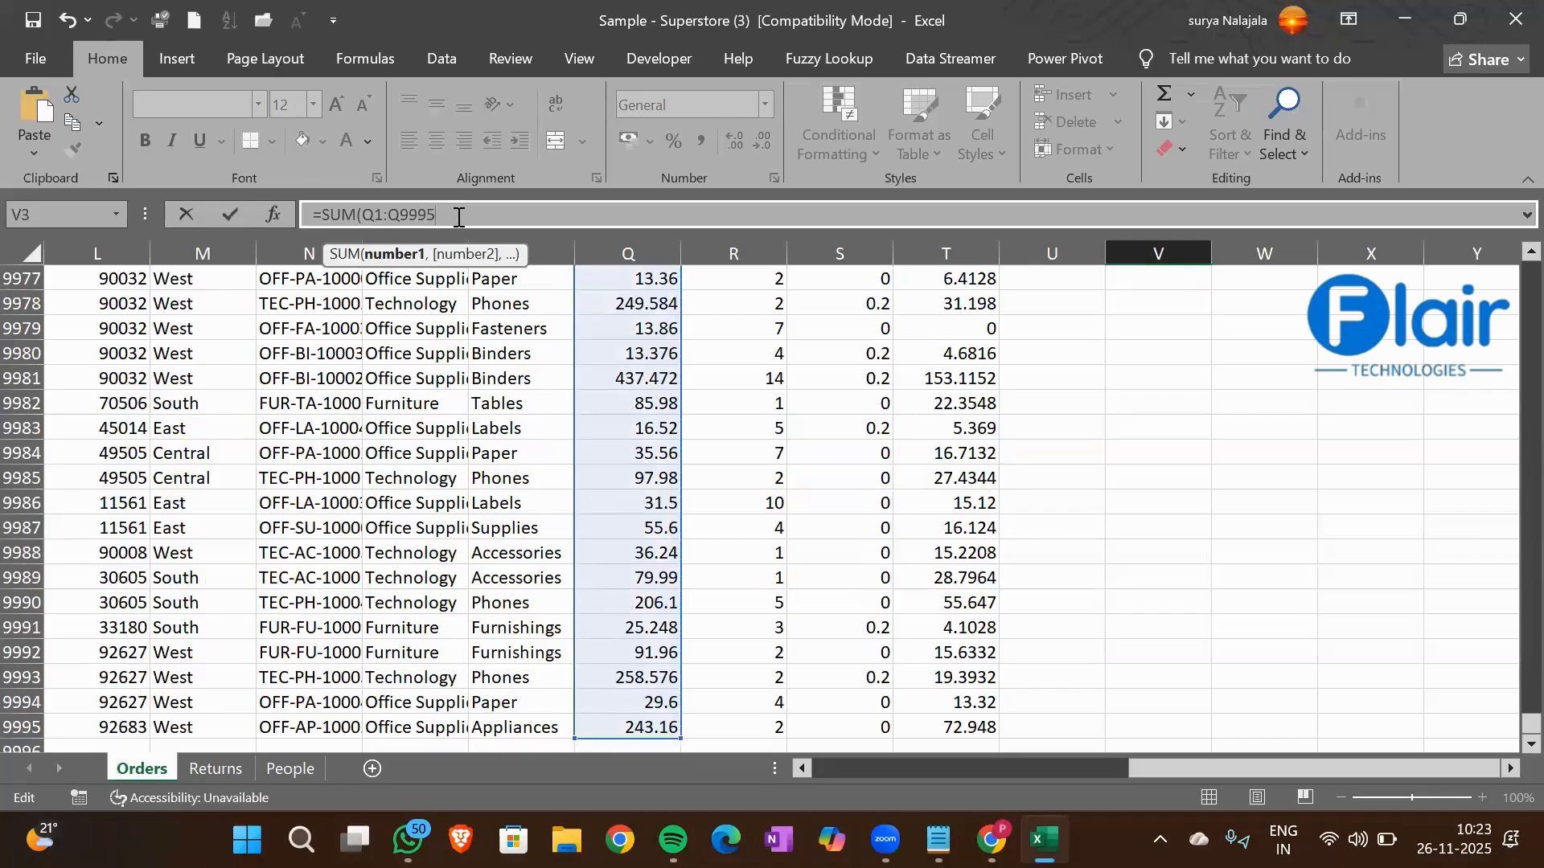
key(Return)
Enter the heading Highest Sale in cell V5 and make it bold
key(Up)
key(Up)
key(Up)
key(Down)
key(Down)
key(Down)
key(Down)
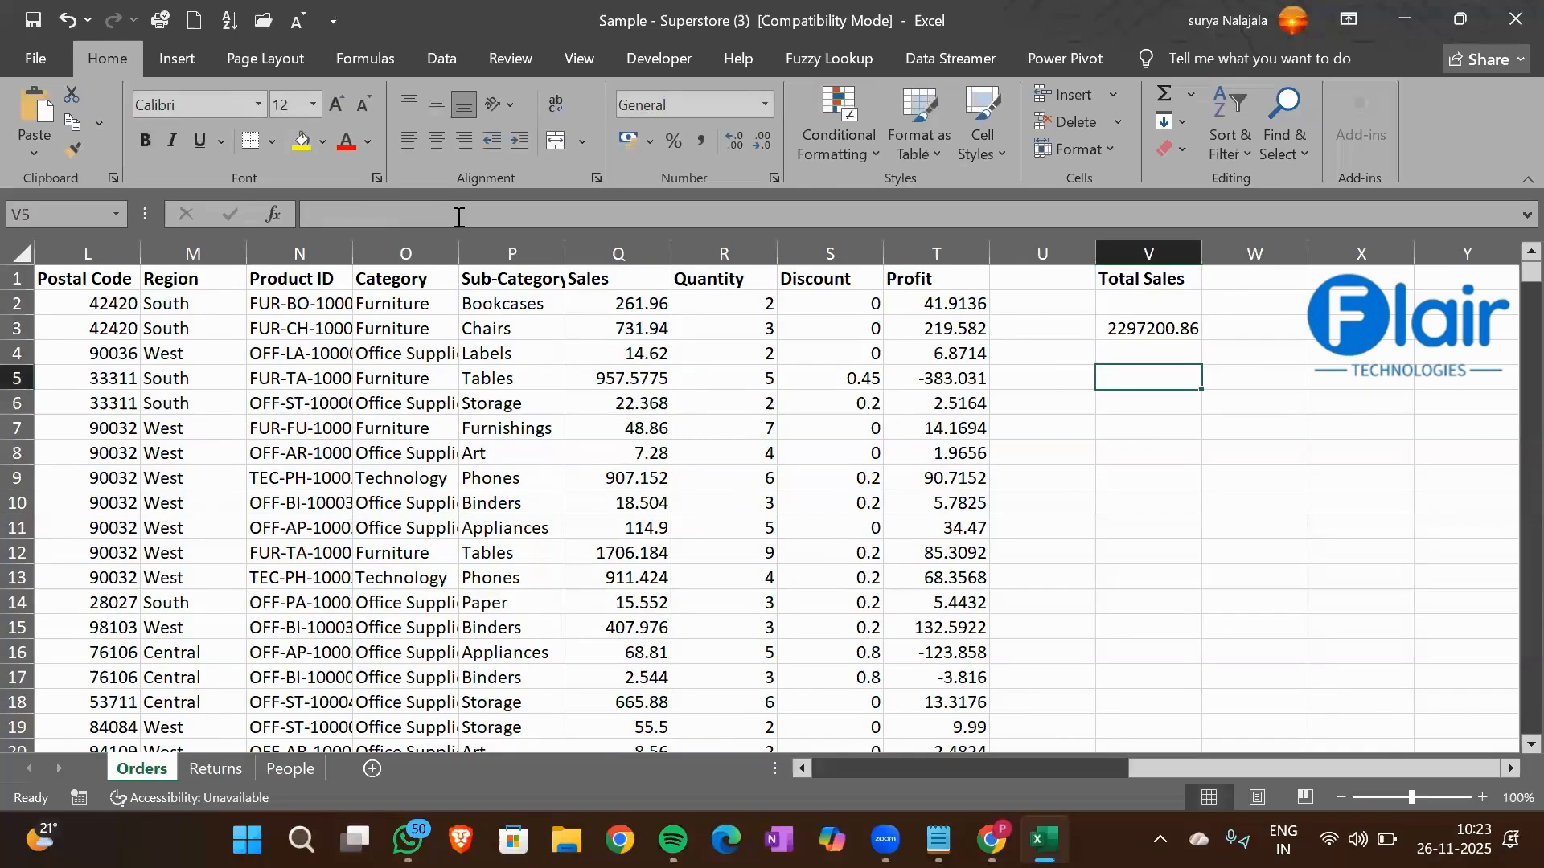
text(Highest Sale)
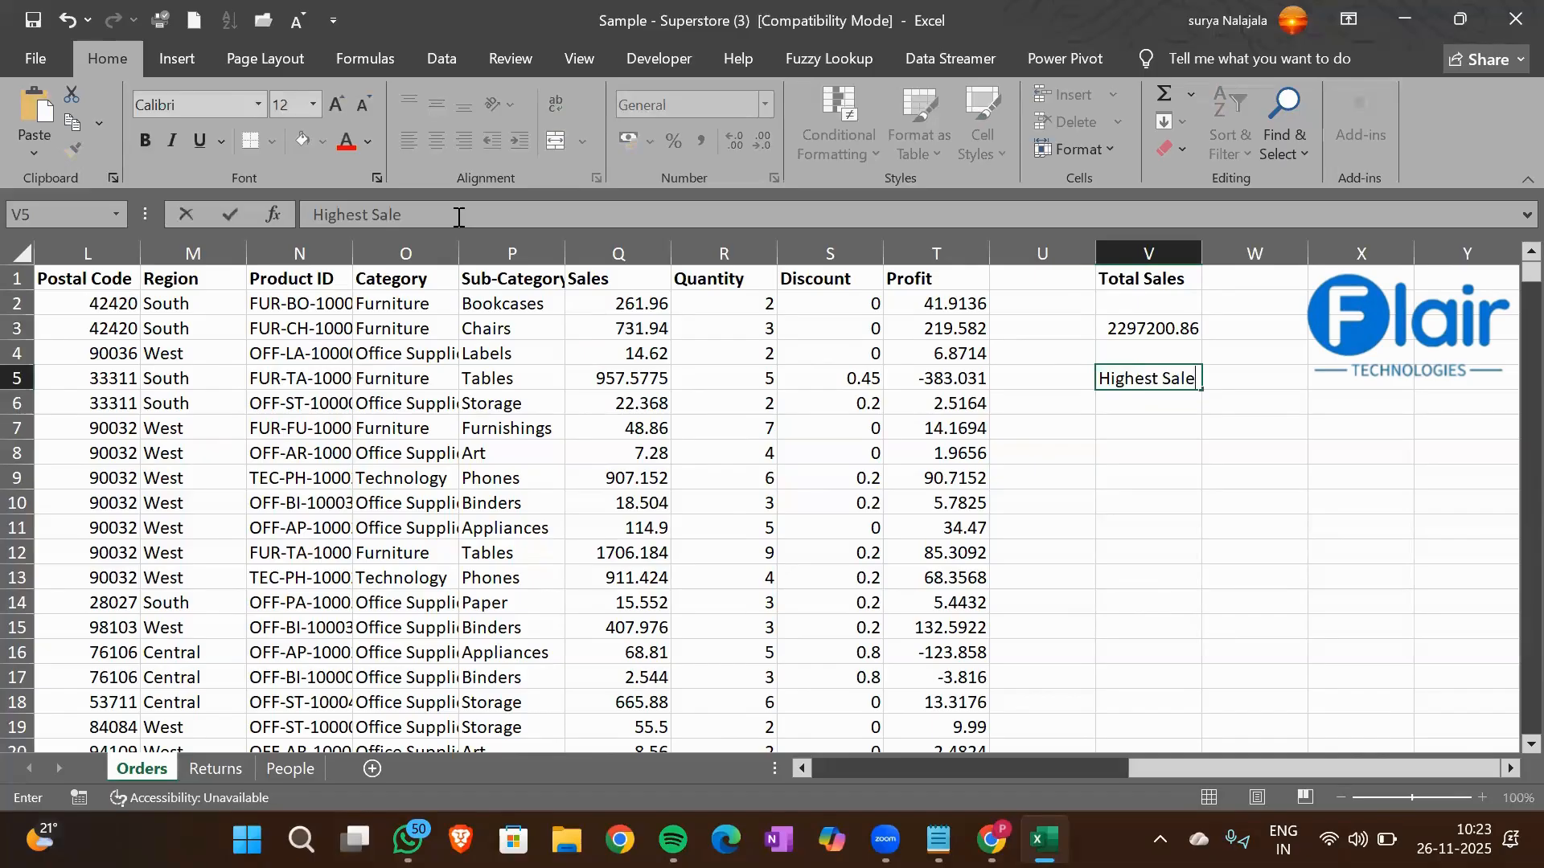
key(Return)
key(Up)
key(ctrl+b)
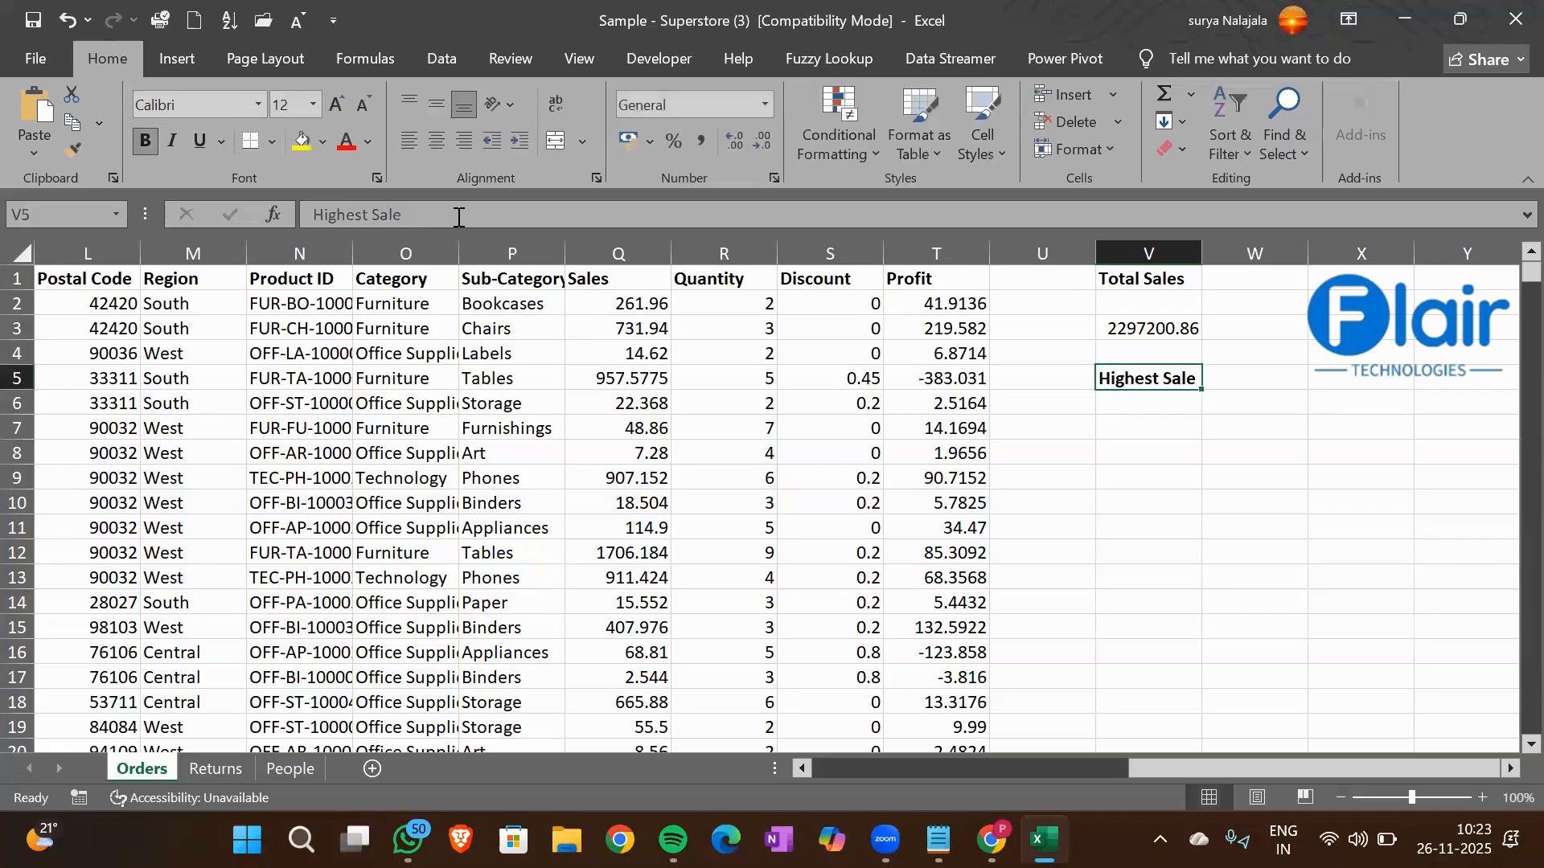
Calculate the highest sale in cell V7 with a MAX formula over Q1:Q9995
key(Down)
key(Down)
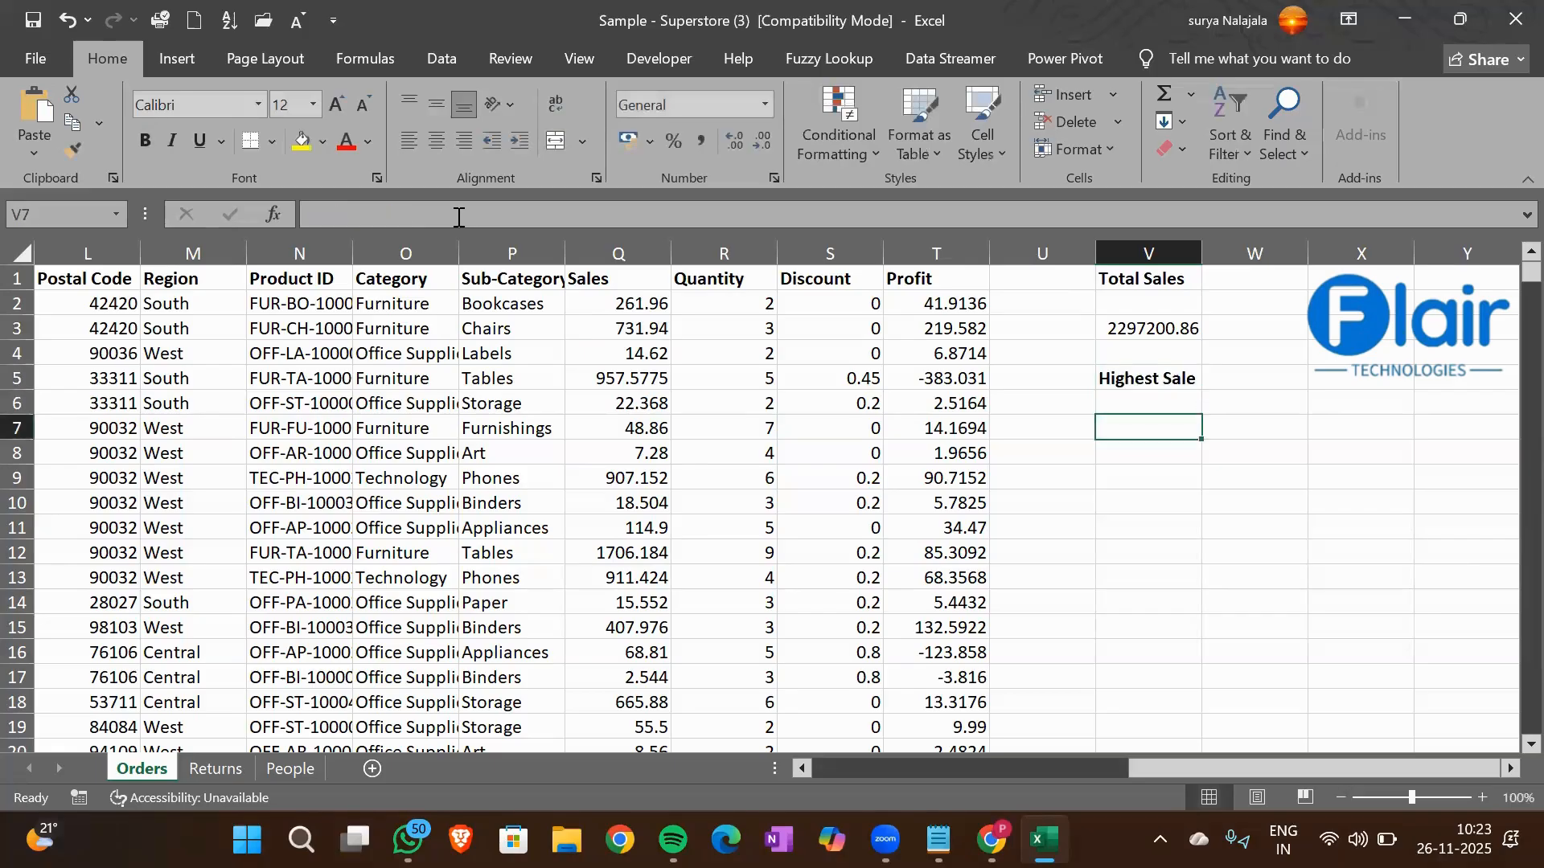
text(=ma)
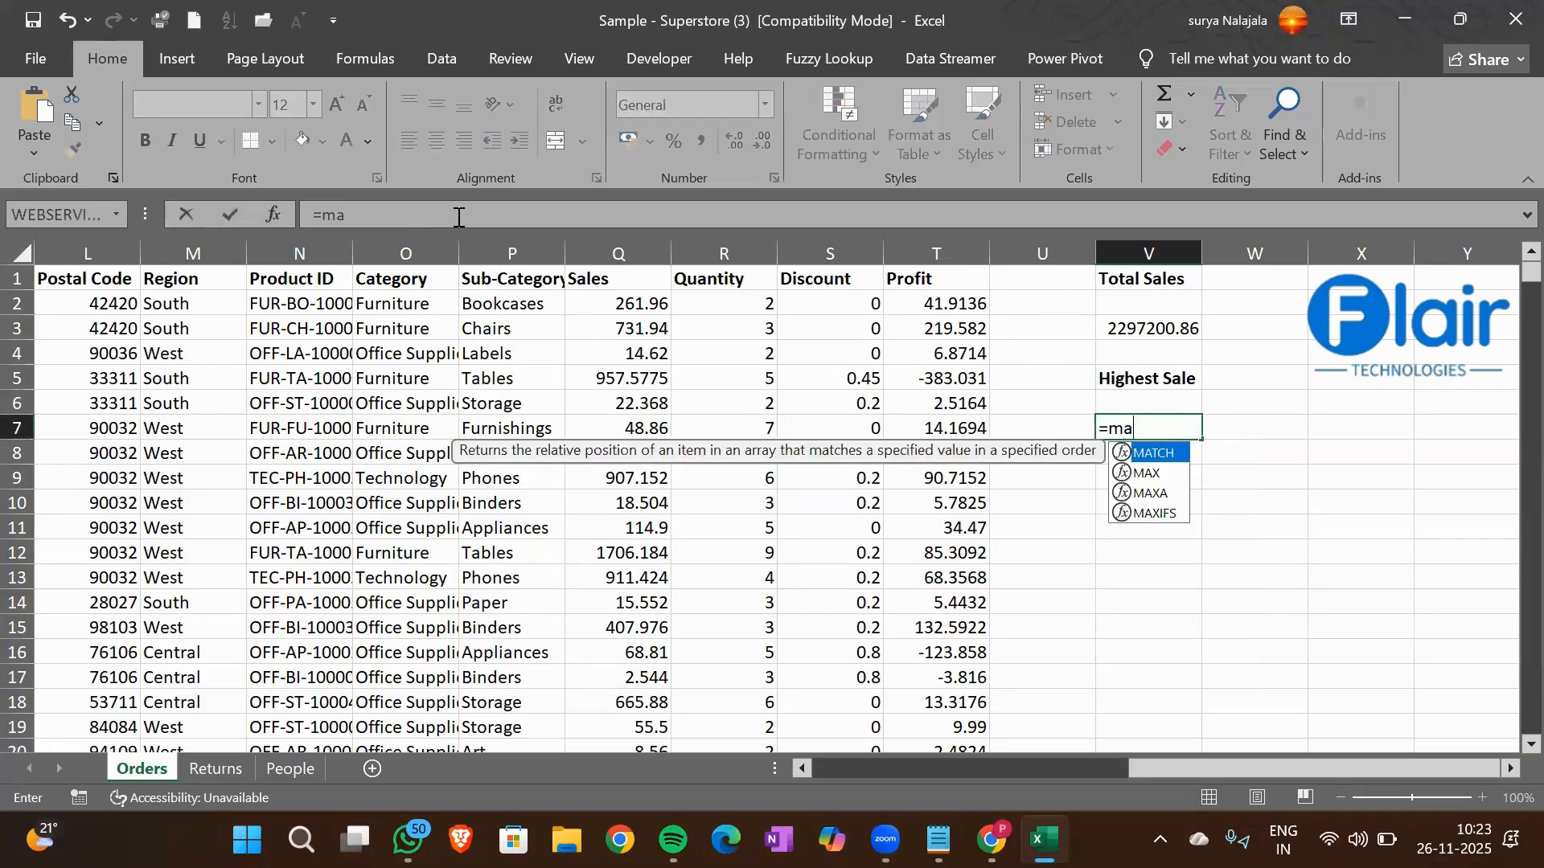
text(x)
key(Tab)
key(Left)
key(Left)
key(Left)
key(Left)
key(Left)
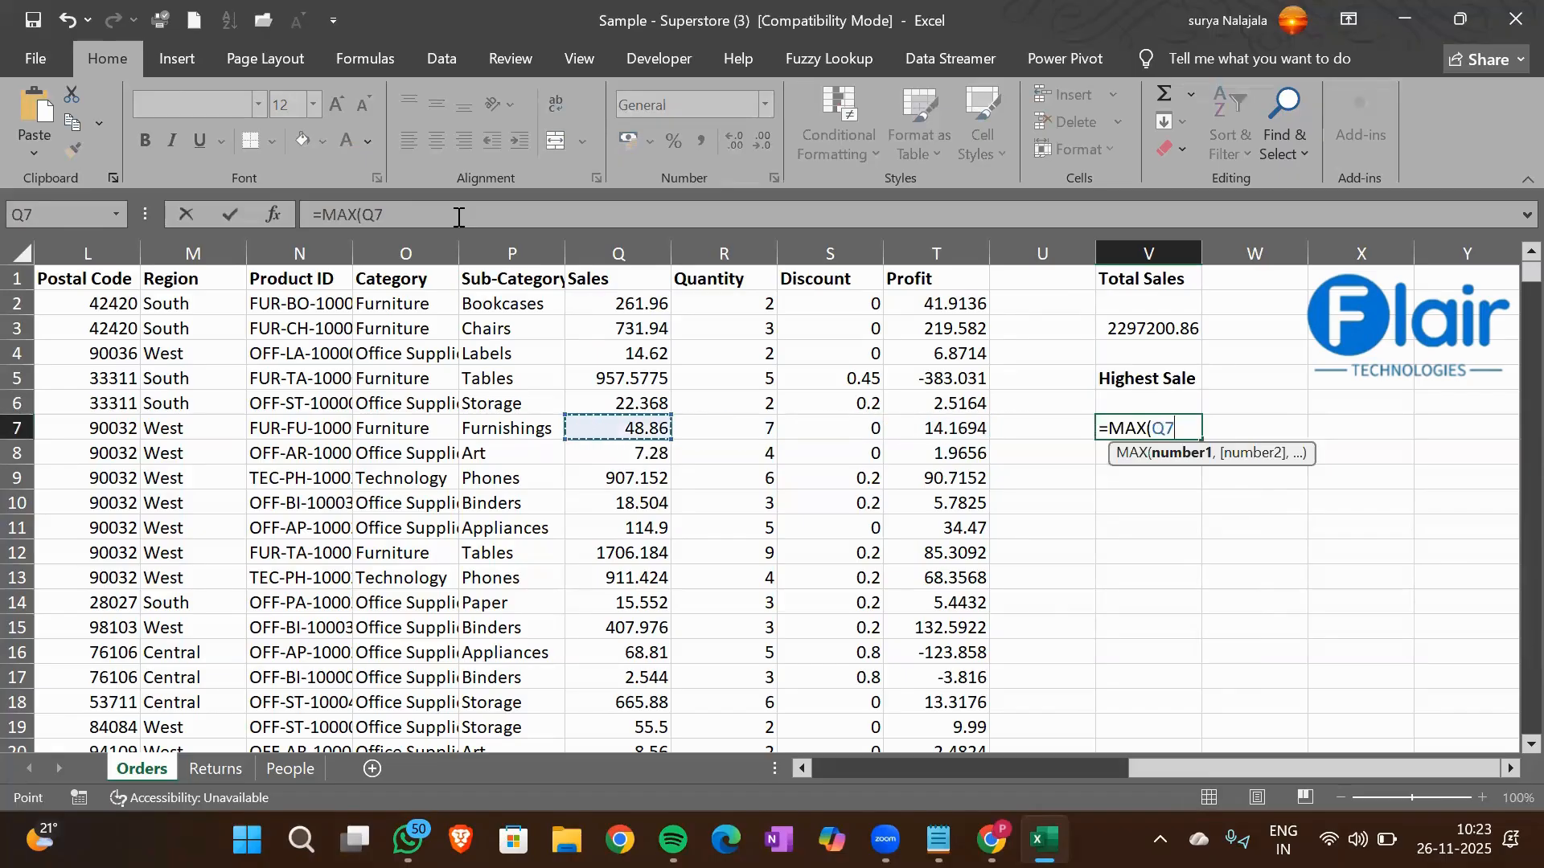
key(ctrl+Up)
key(ctrl+shift+Down)
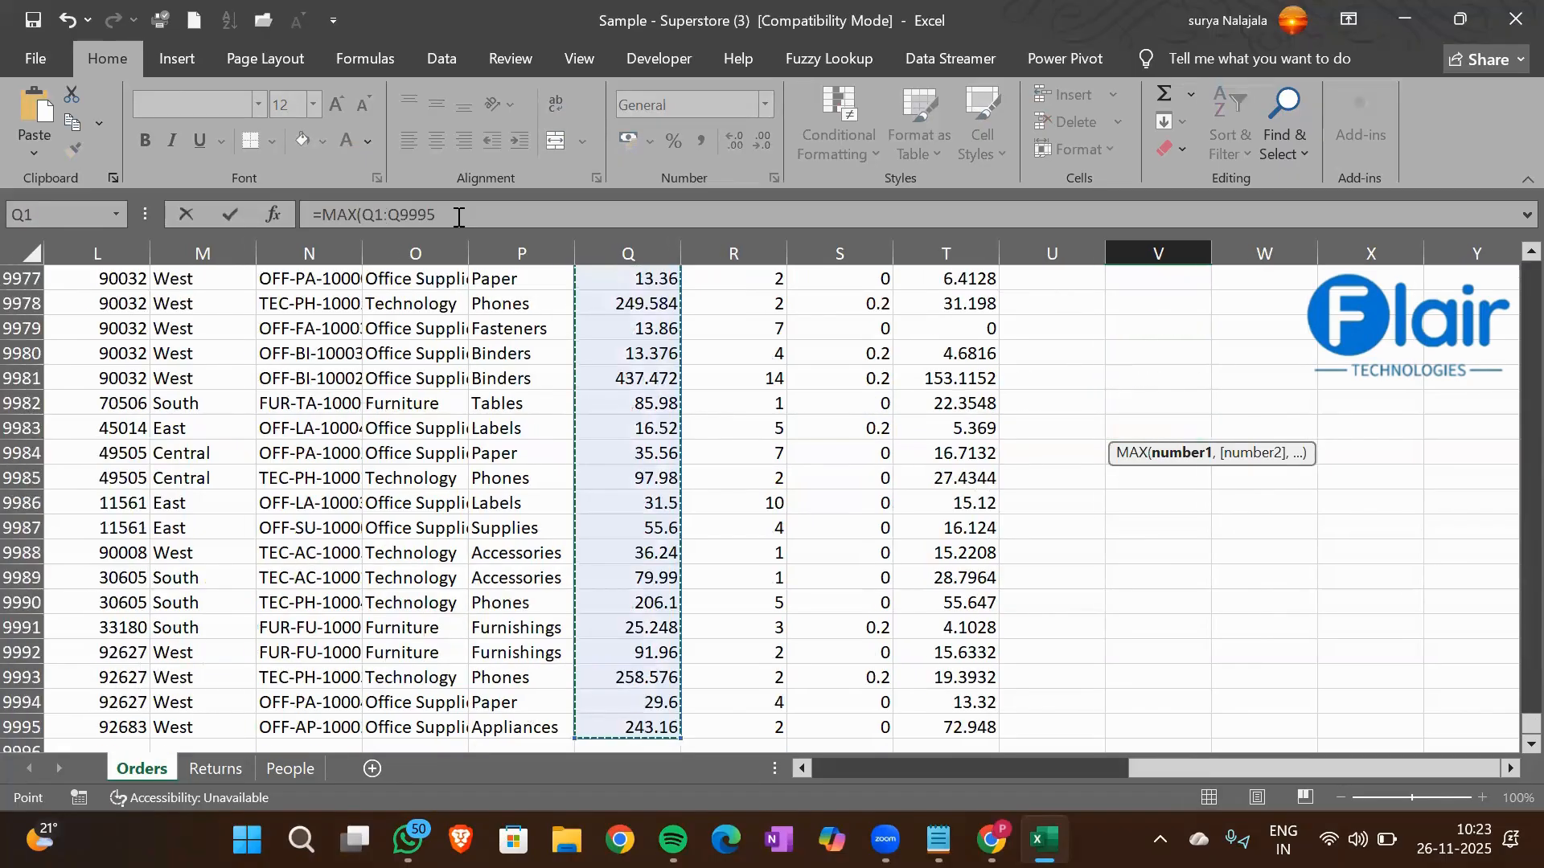
key(Return)
key(Up)
key(Up)
key(Up)
key(Up)
key(Up)
key(Up)
key(Up)
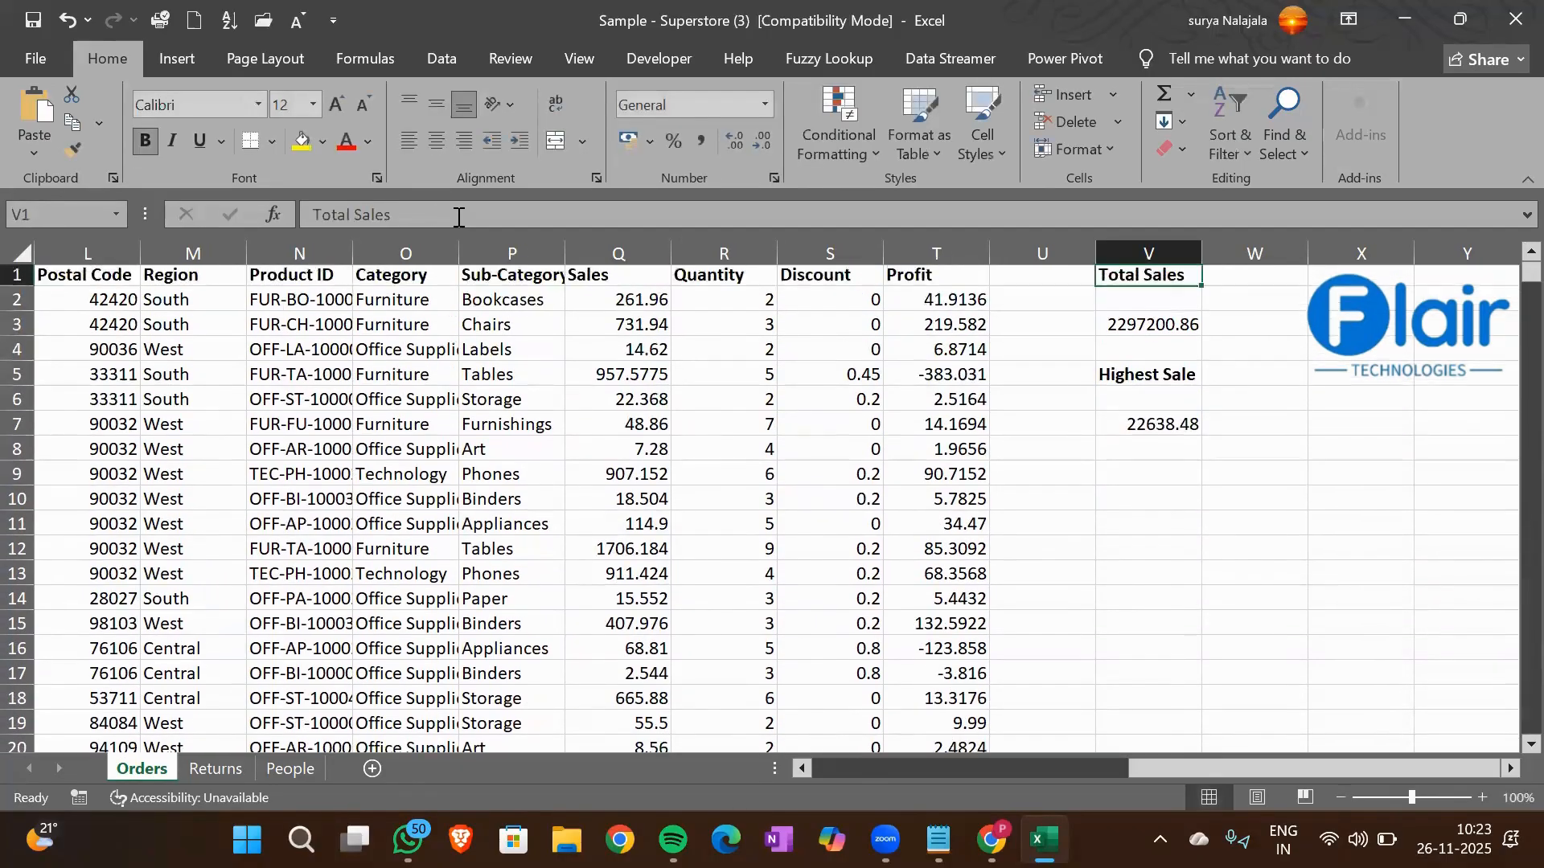
key(Down)
key(Down)
key(Down)
key(Down)
key(Down)
key(Down)
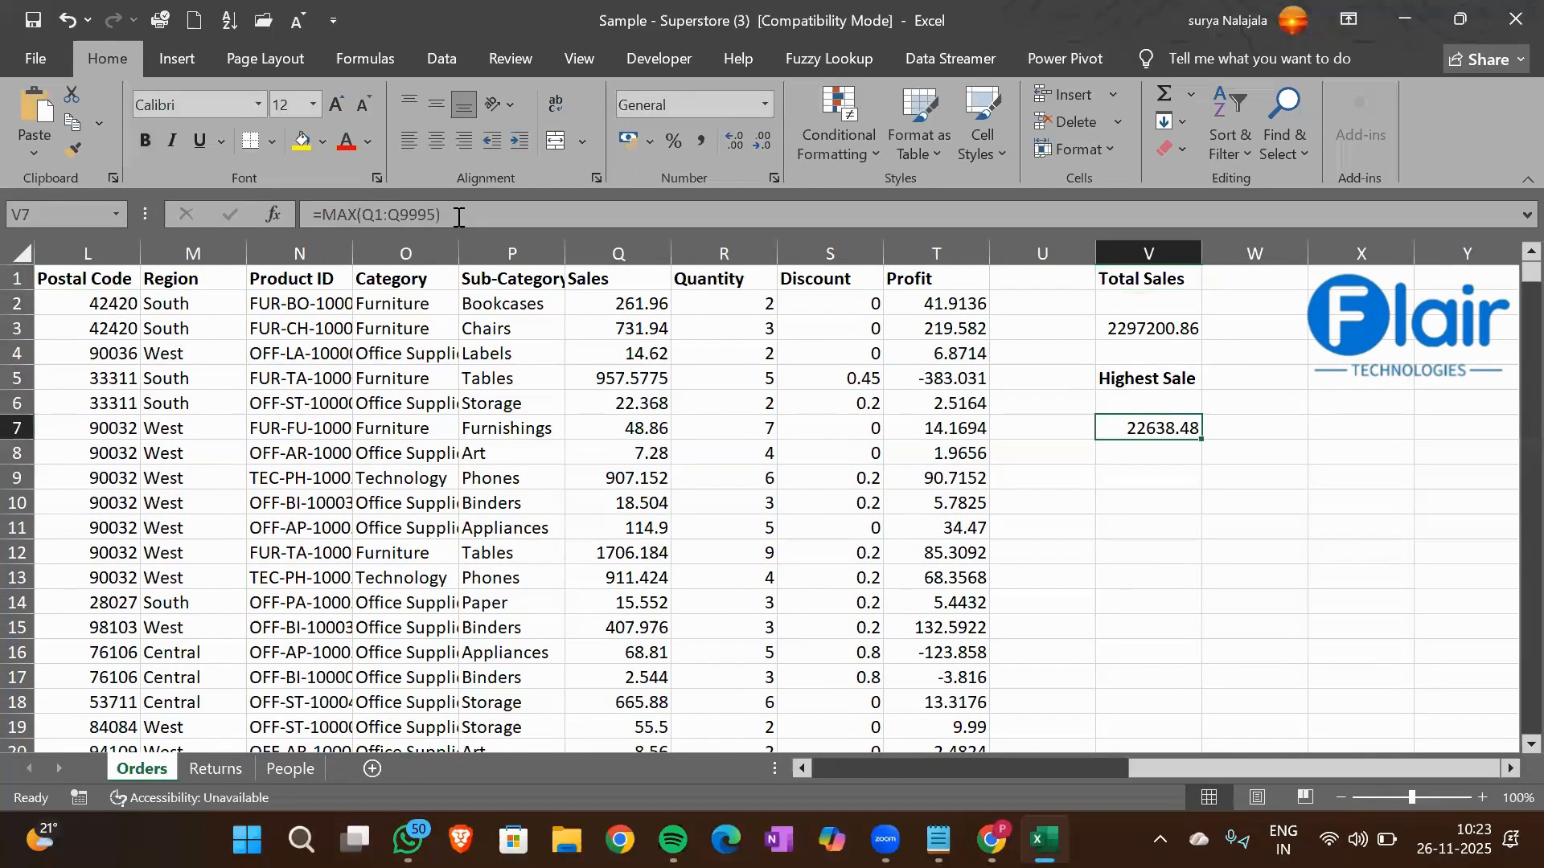
Enter the heading Lowest Sale in cell V9 and make it bold
key(Down)
key(Down)
text(Lowe)
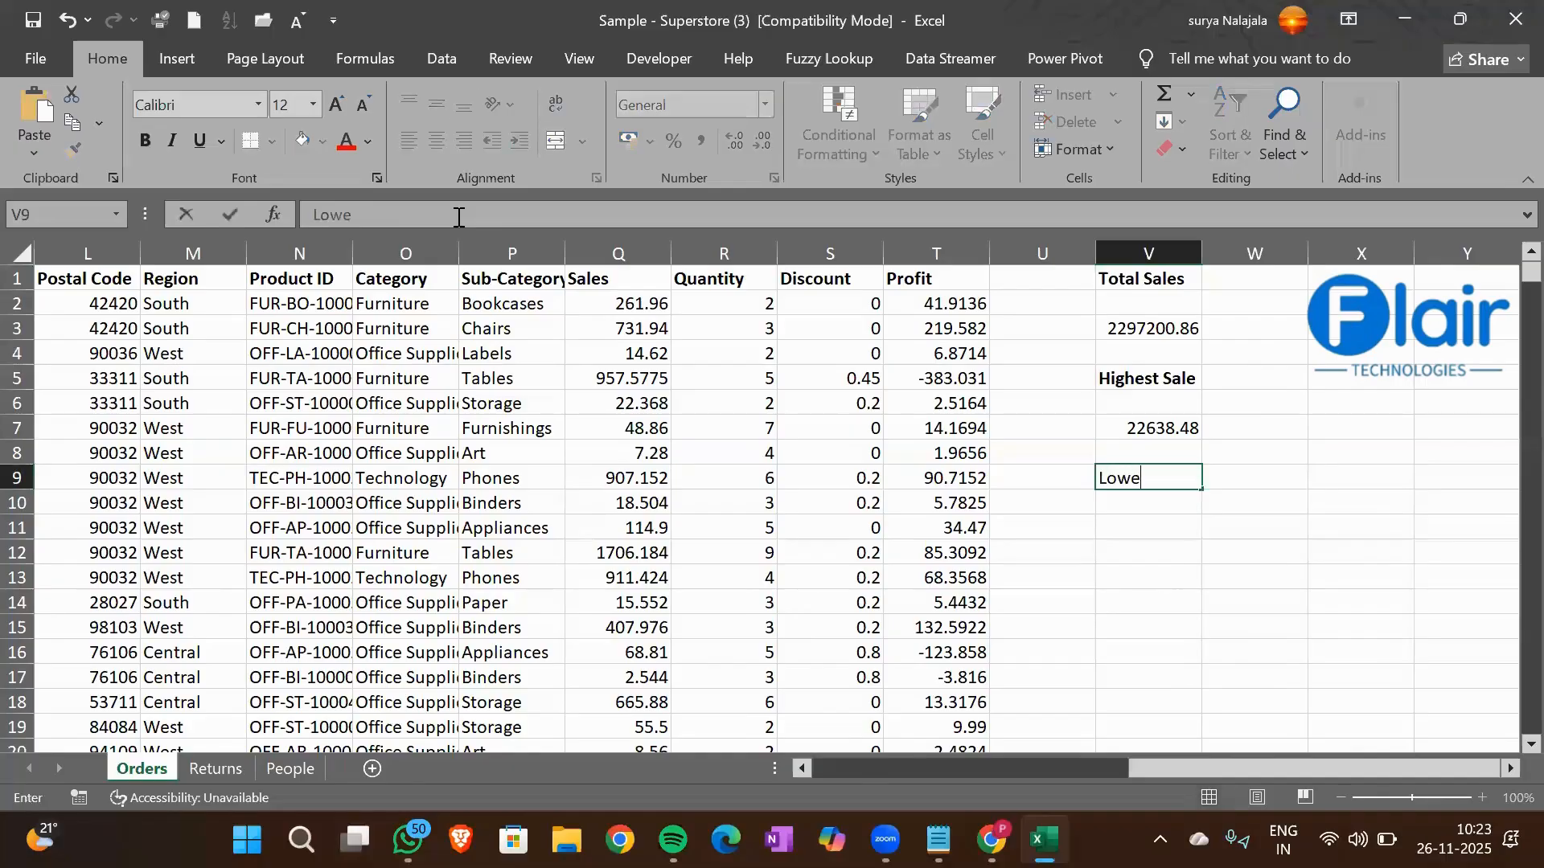
text(st Sale)
key(ctrl+Return)
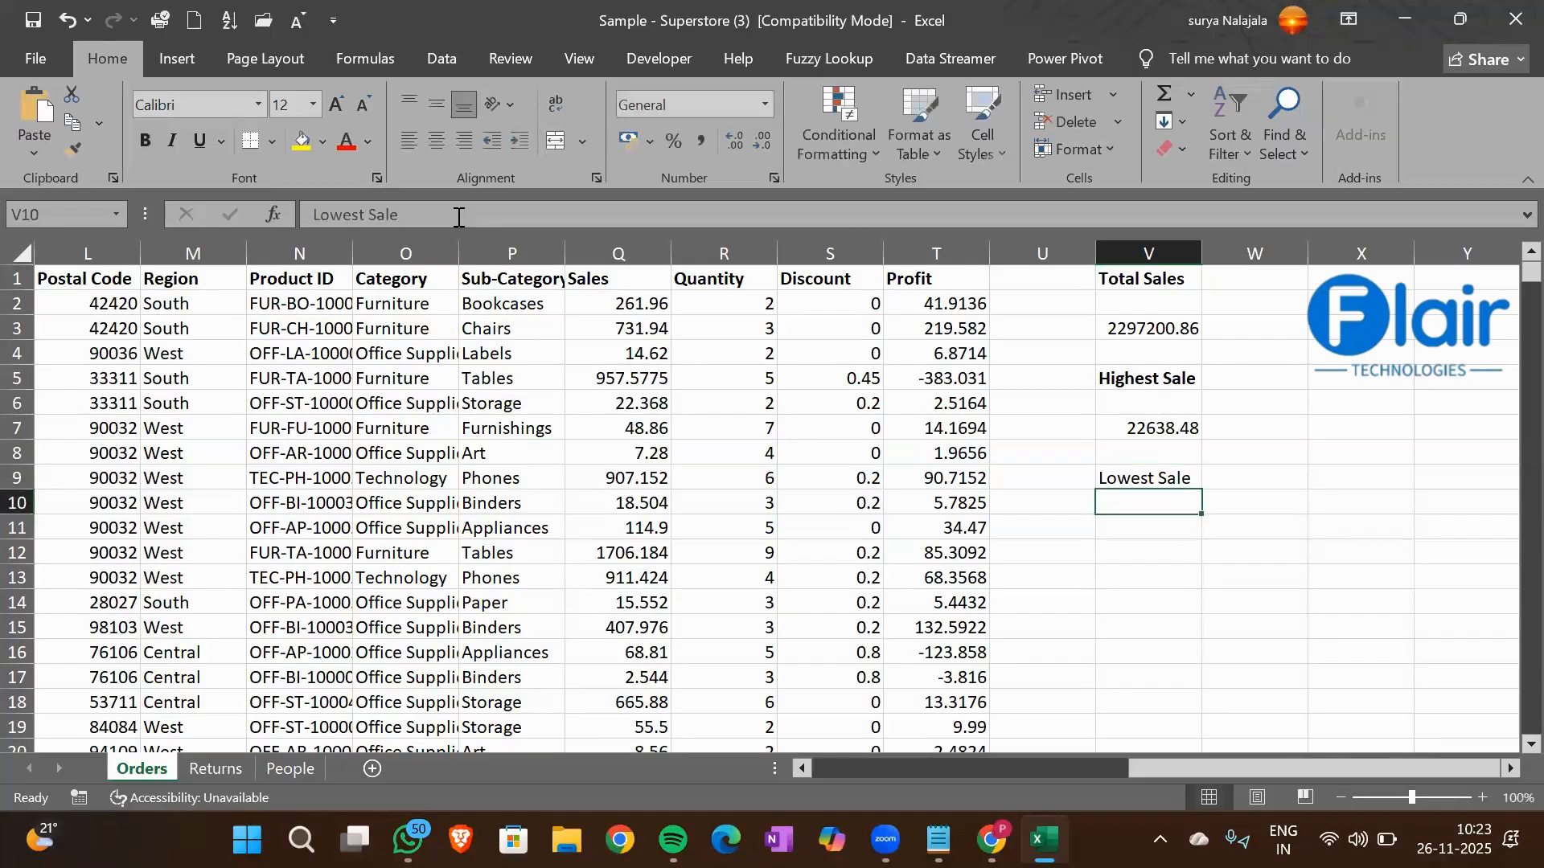
key(Down)
key(Down)
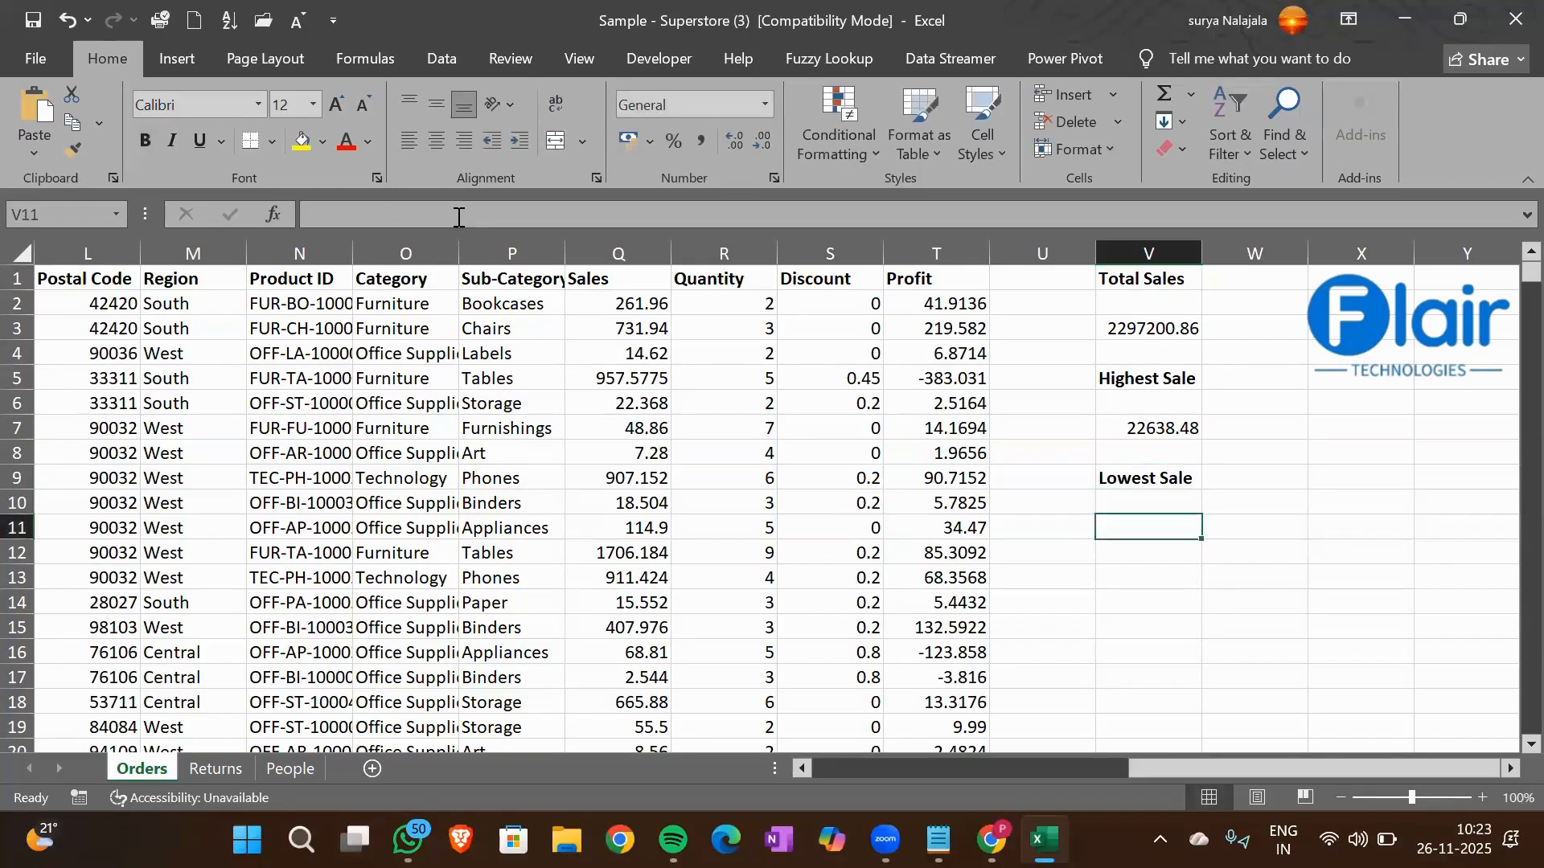
Calculate the lowest sale in cell V11 with a MIN formula over the Sales range Q1:Q9995
text(=MIN()
key(Left)
key(Left)
key(Left)
key(Left)
key(Left)
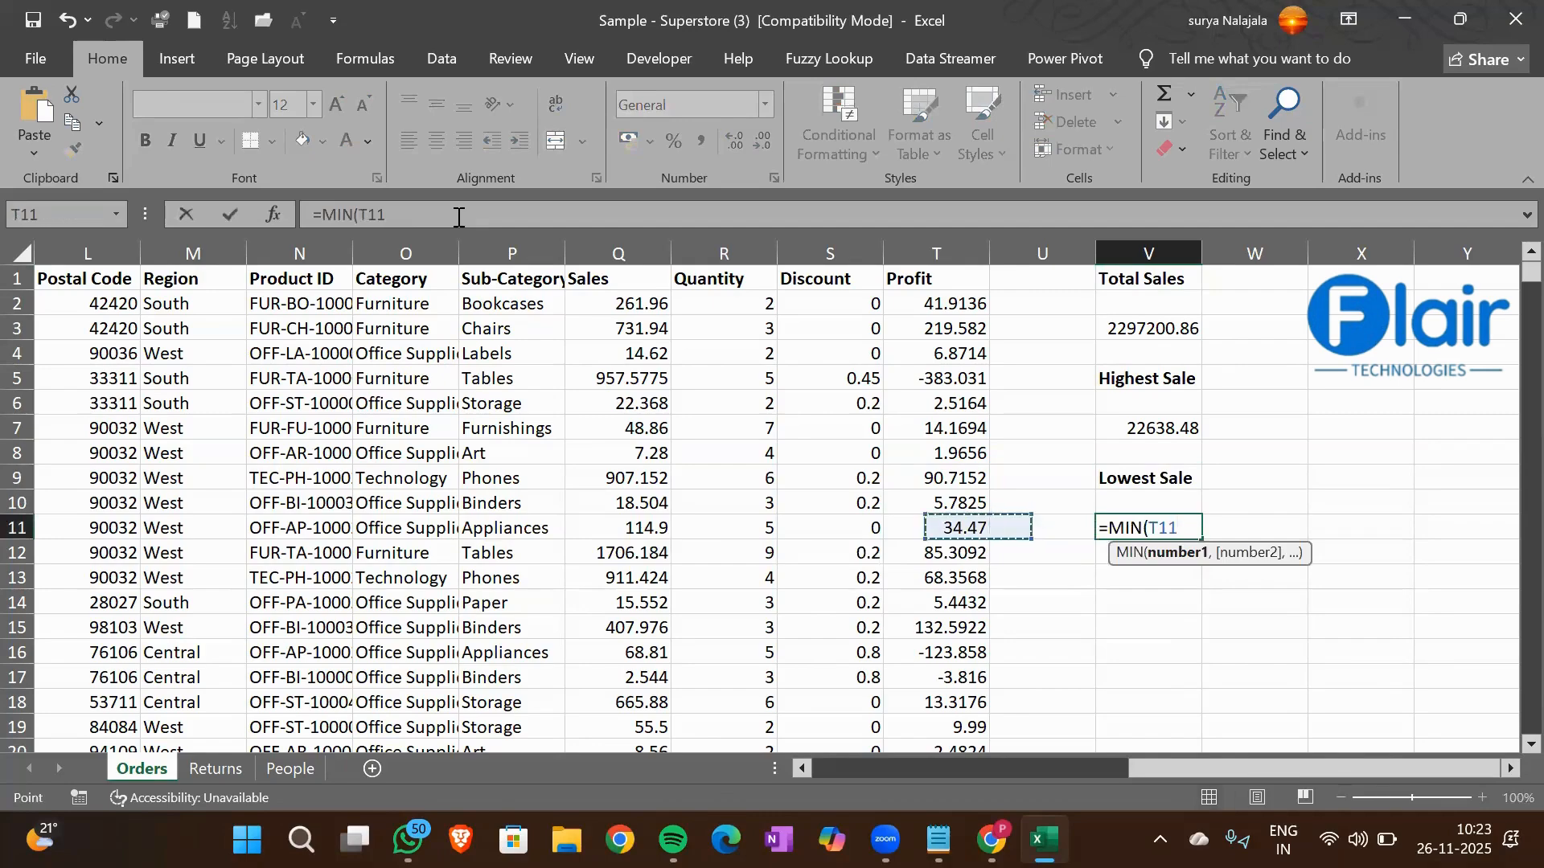
key(ctrl+Up)
key(ctrl+shift+Down)
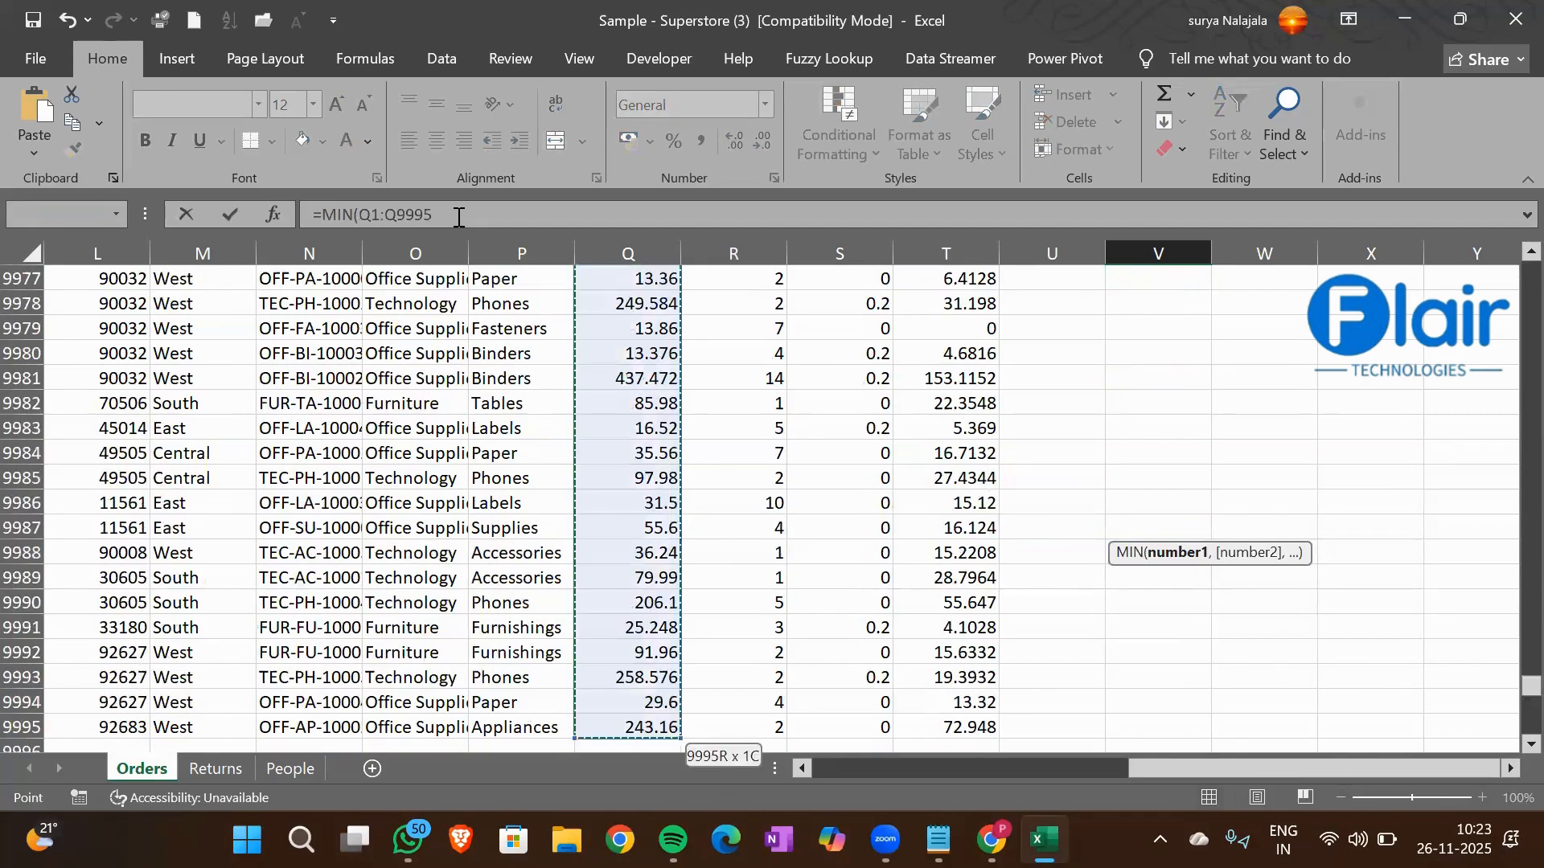
key(Return)
Look over the summary figures in column V and the first values of the Profit column
key(Up)
key(Up)
key(Up)
key(Up)
key(Up)
key(Up)
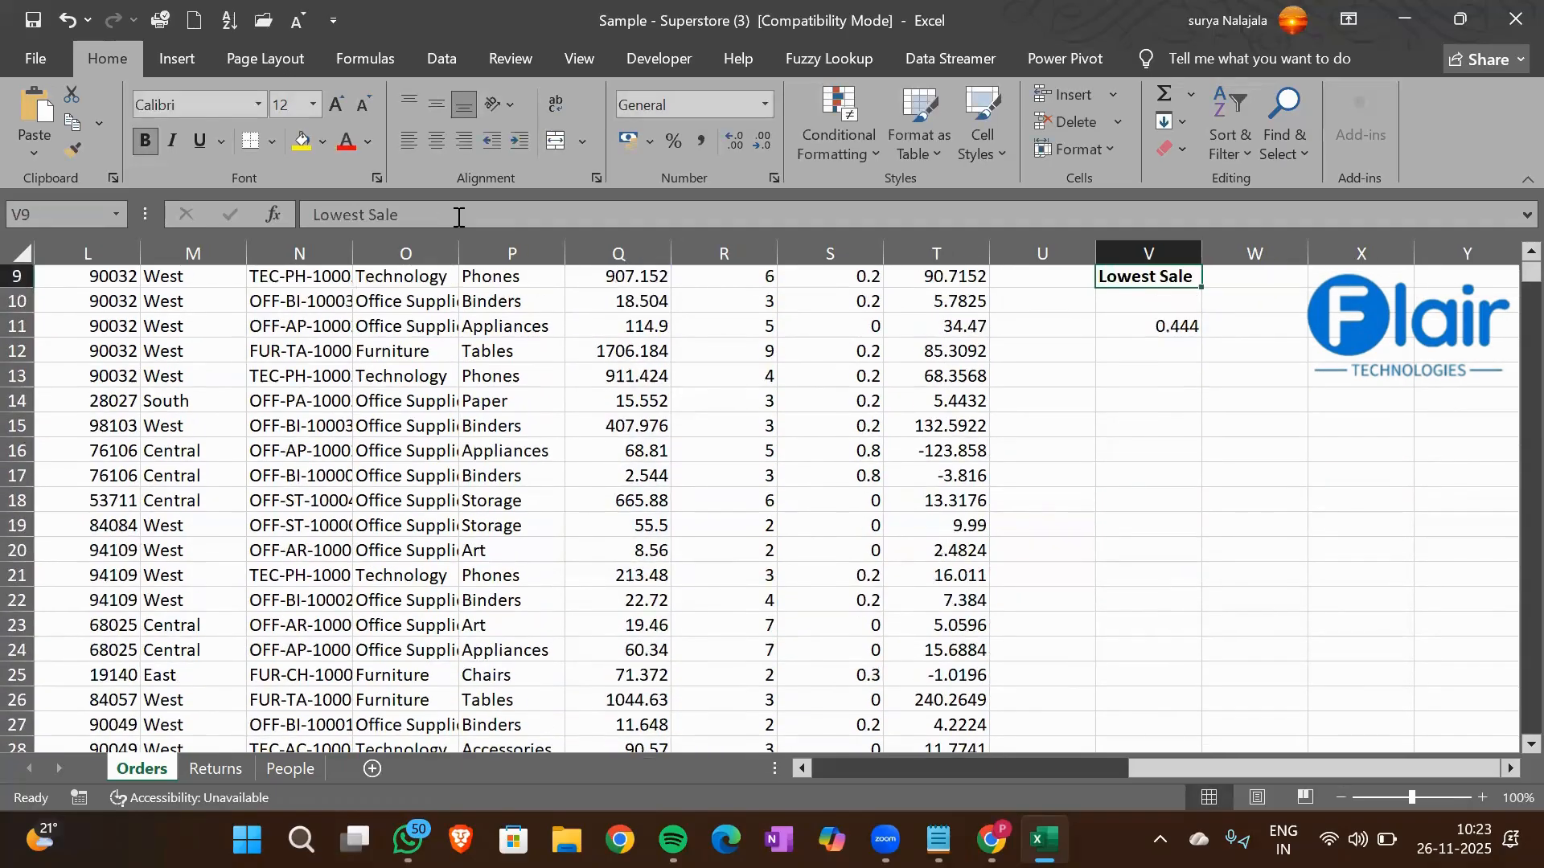
key(Up)
key(Up)
key(Up)
key(Up)
key(Up)
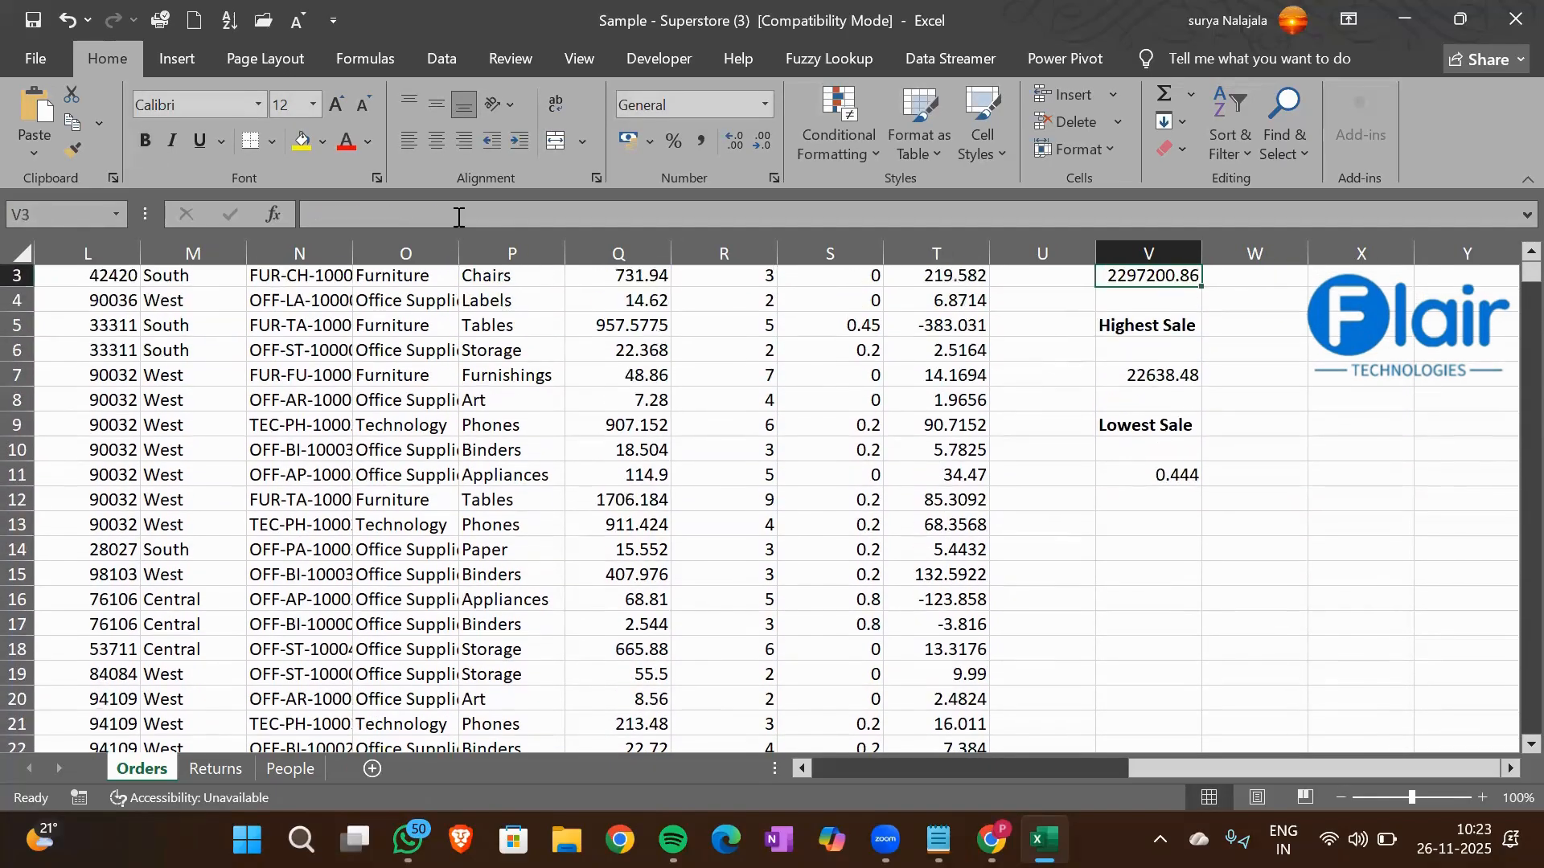
key(Left)
key(Left)
key(Down)
key(Down)
key(Down)
key(Down)
key(Down)
key(Down)
key(Down)
key(Down)
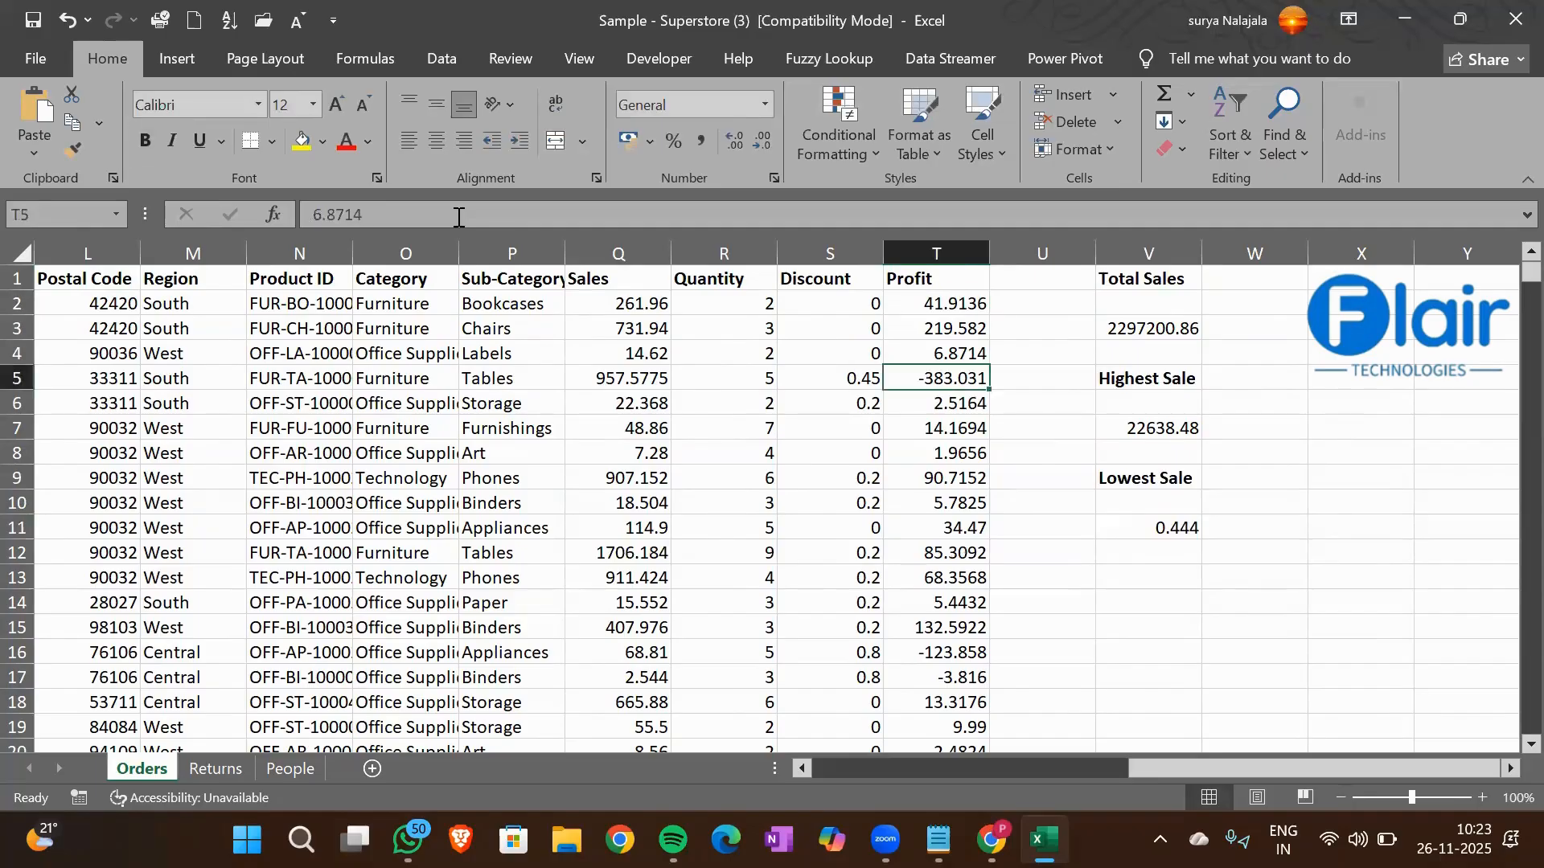
key(Down)
key(Up)
key(Up)
key(Up)
key(Up)
key(Up)
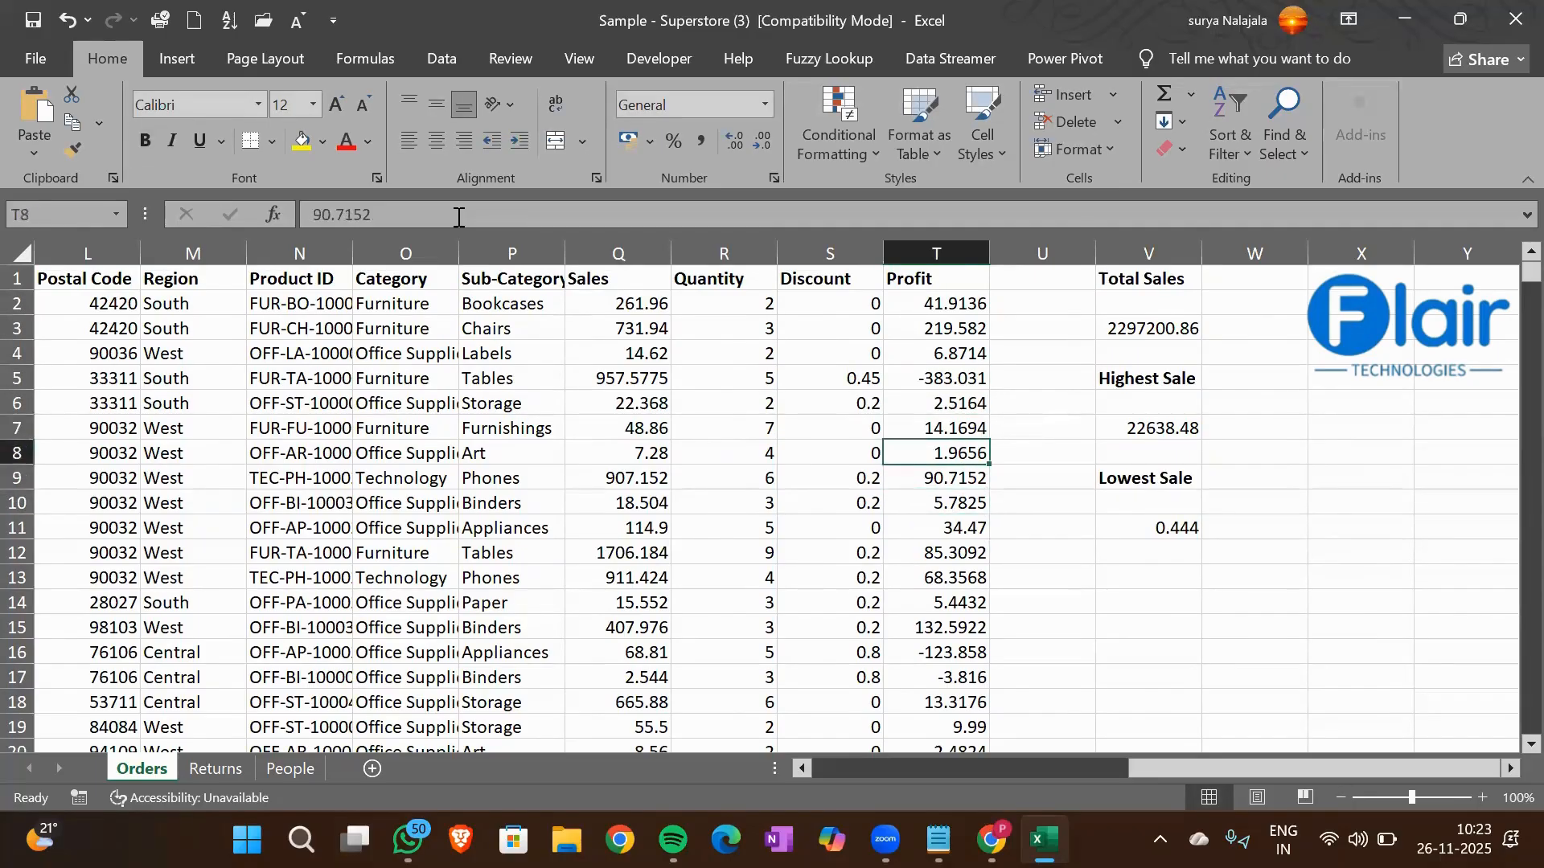
key(Down)
key(Down)
key(Down)
key(Down)
key(Down)
key(Down)
key(Down)
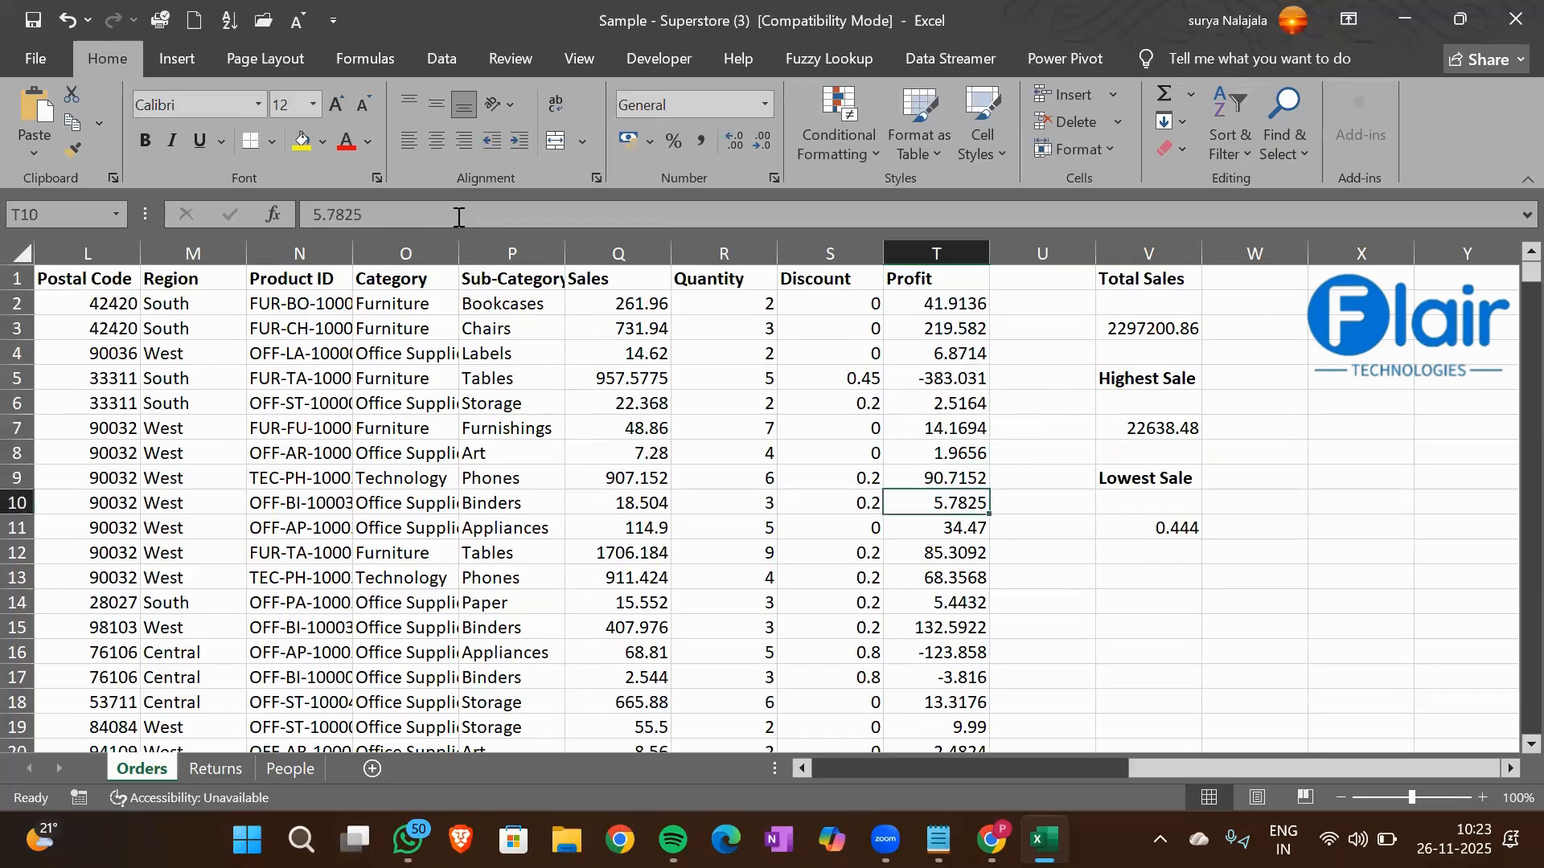
Enter the heading Average Profit in cell V12 and make it bold
key(Right)
key(Right)
text(Ave)
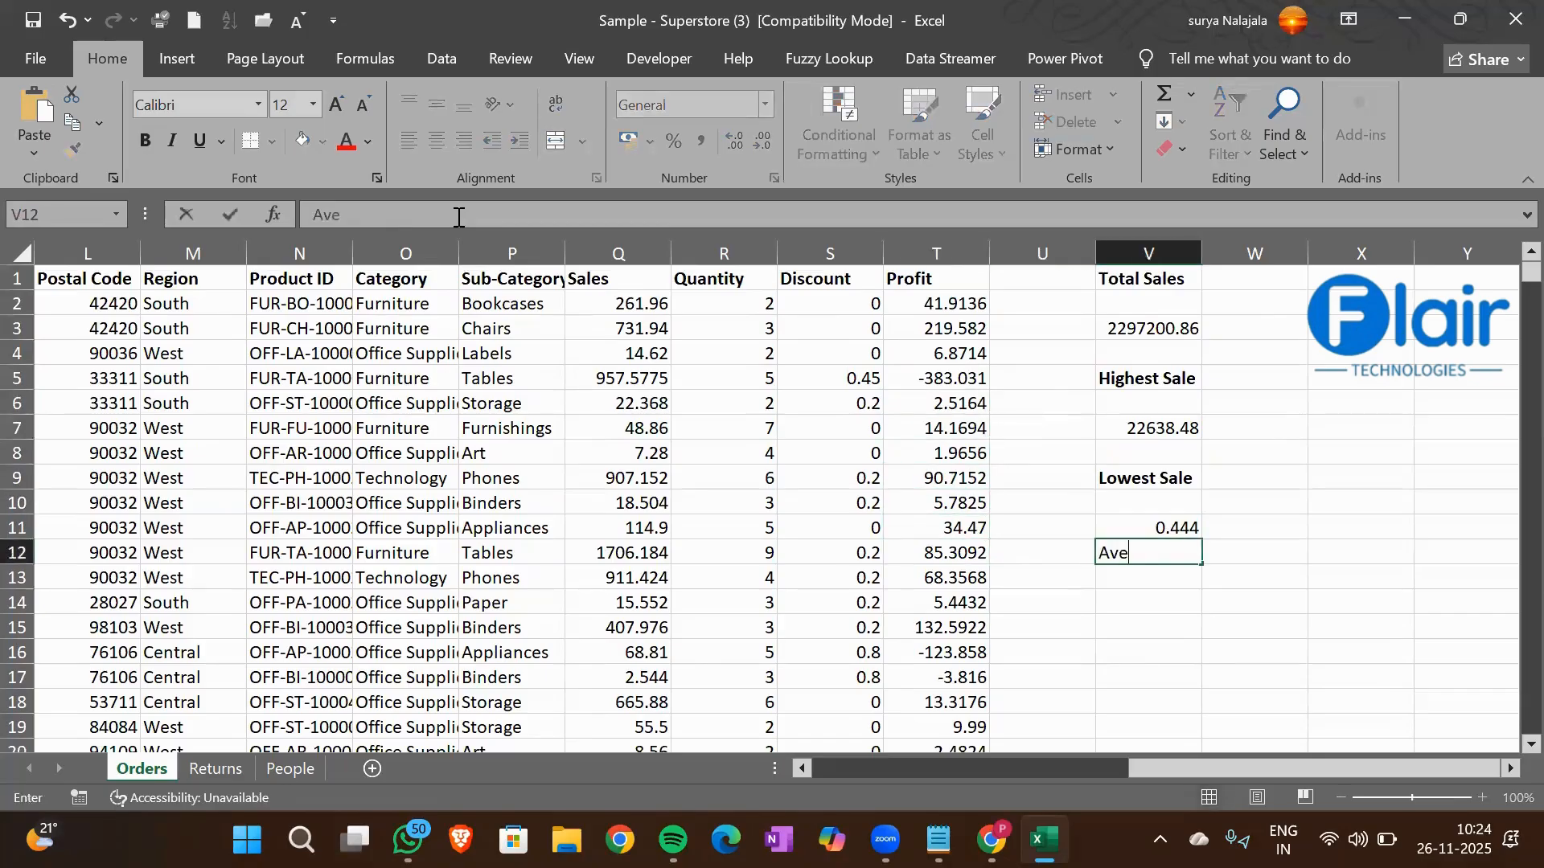
text(rage Profit)
key(Return)
key(Up)
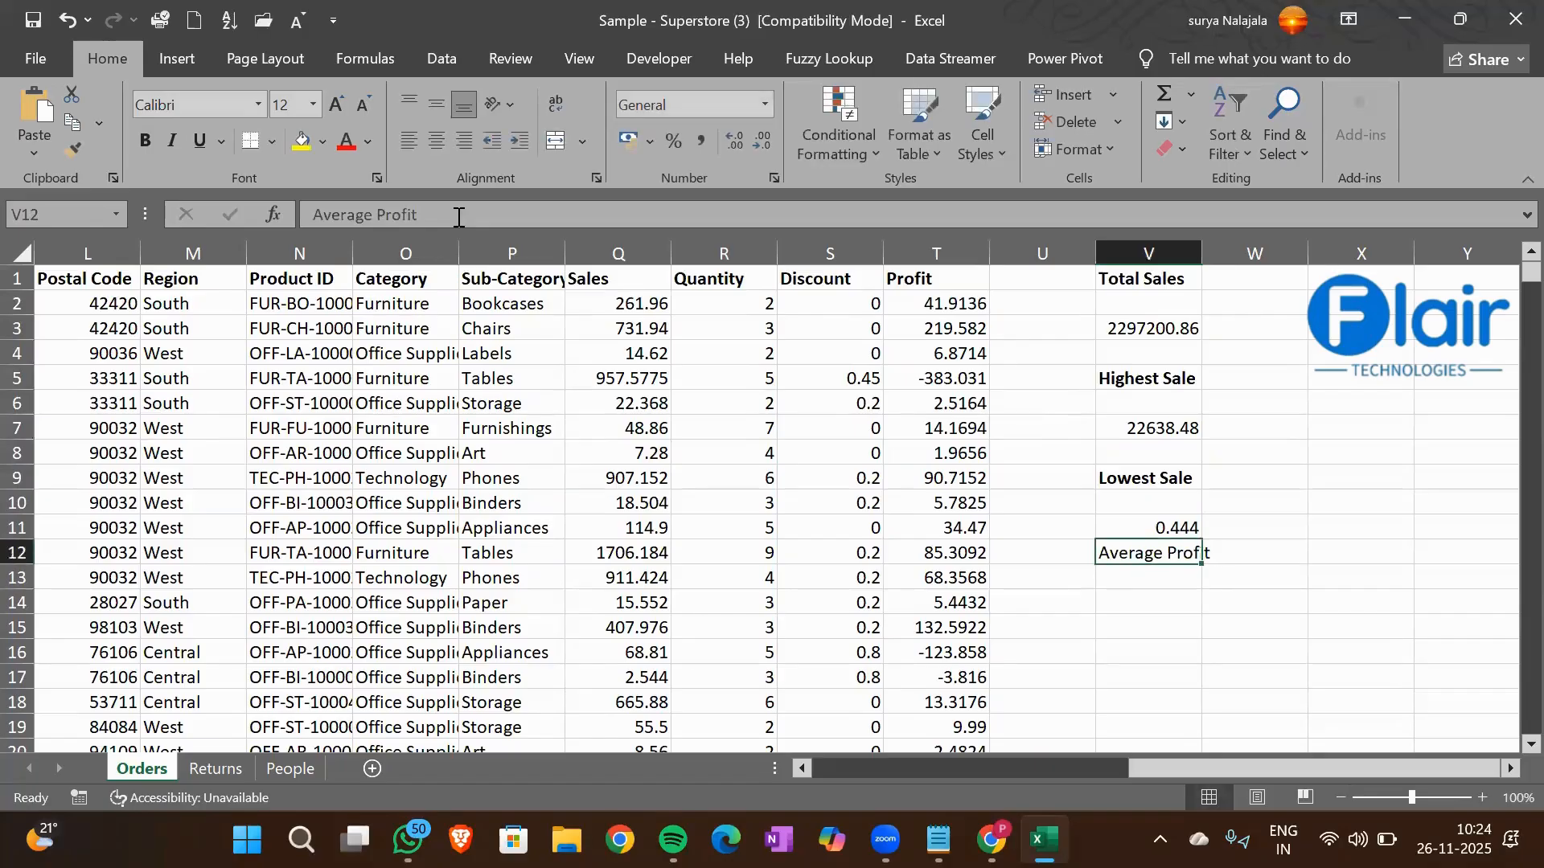
key(ctrl+b)
Calculate the average of the Profit column in cell V13 with an AVERAGE formula over T1:T9995
key(Down)
text(=A)
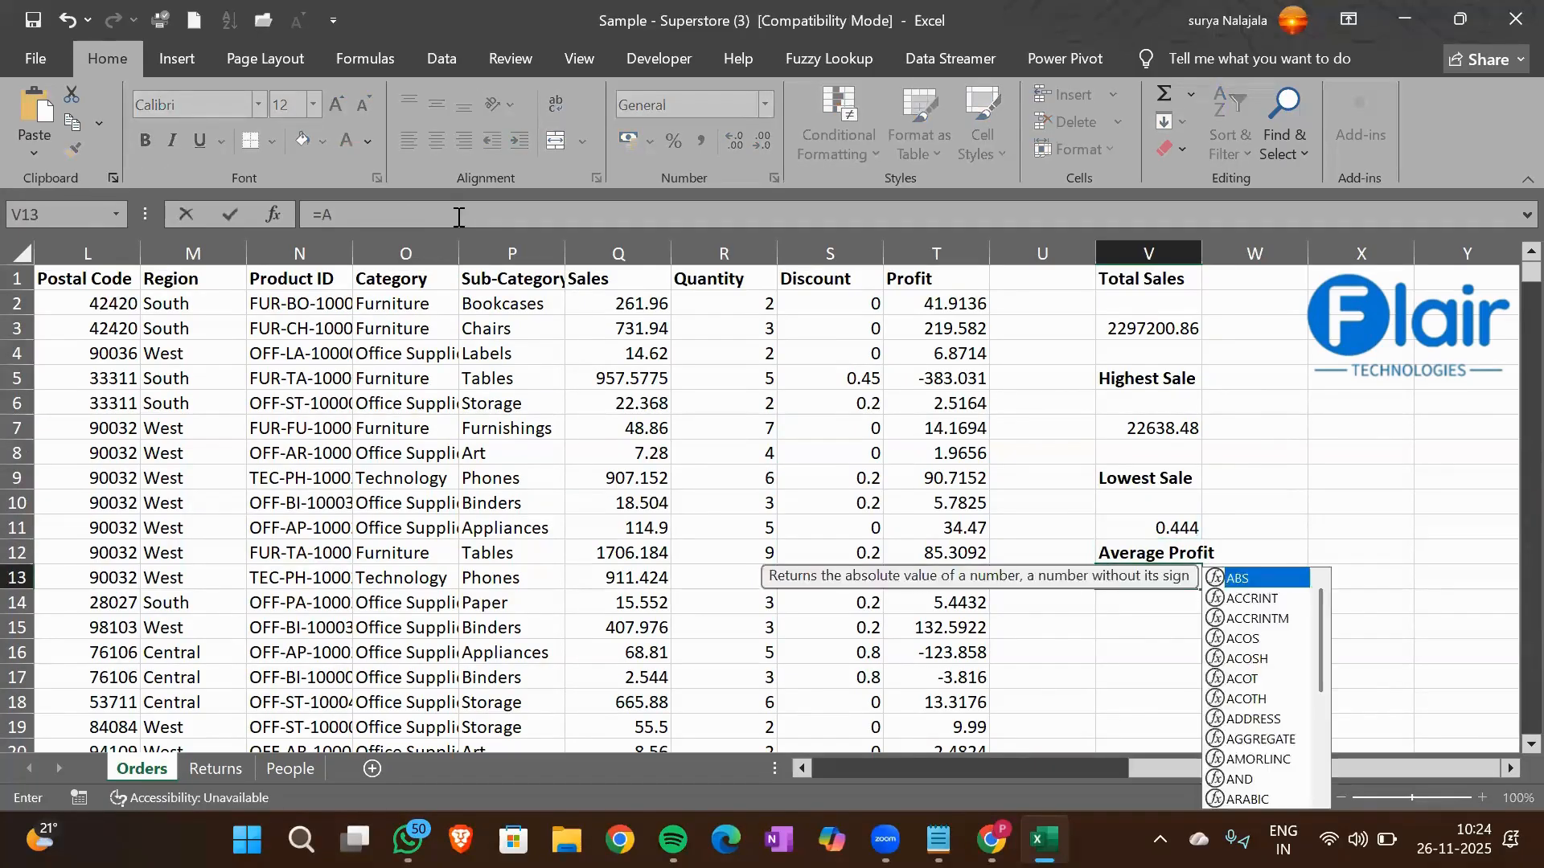
text(vera)
key(Tab)
key(Left)
key(Left)
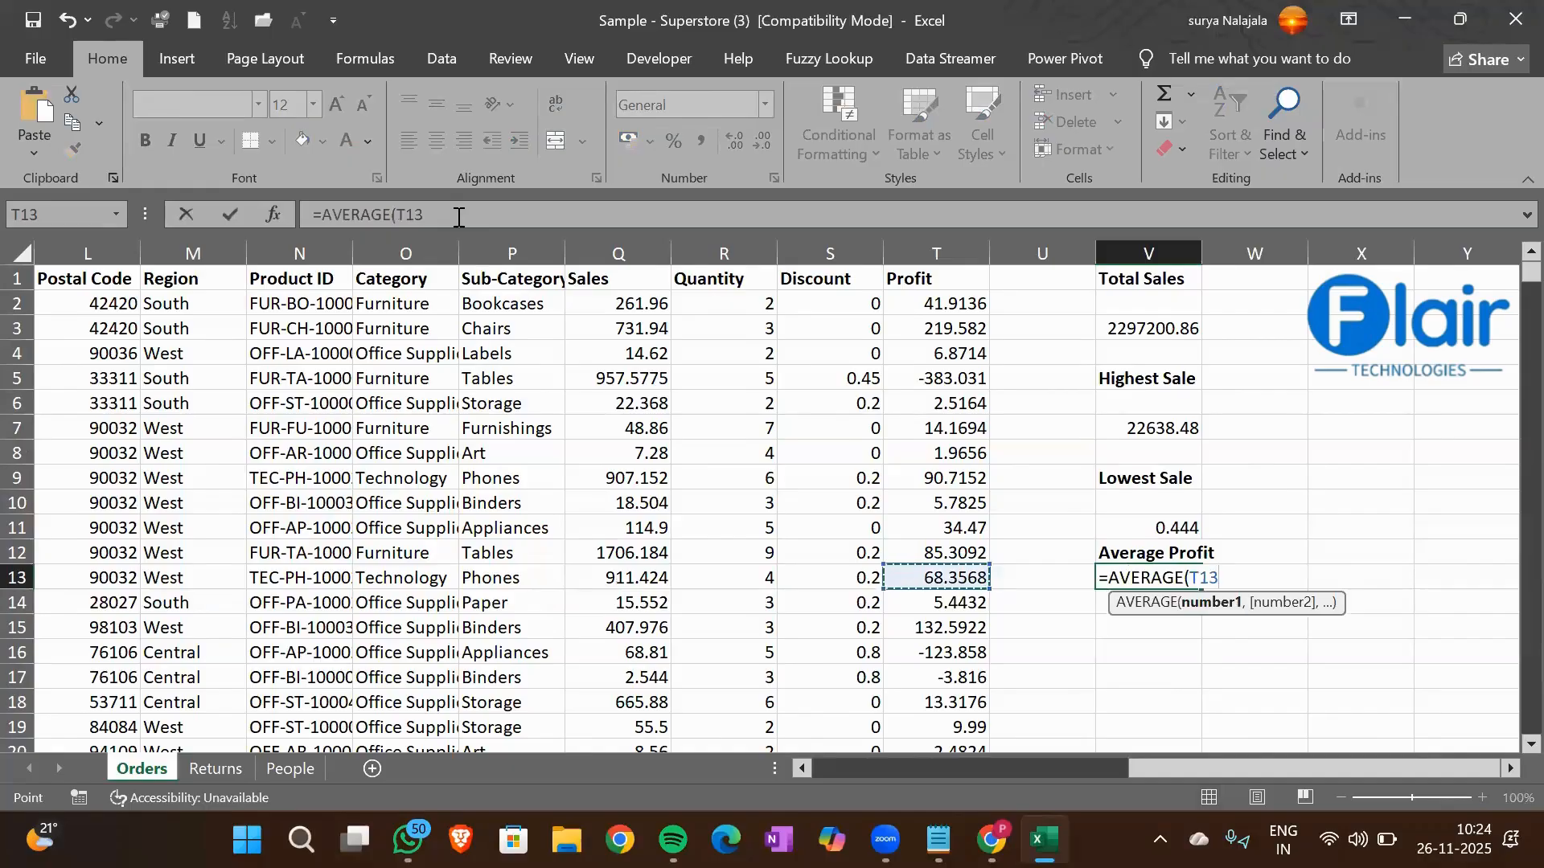
key(ctrl+Up)
key(ctrl+shift+Down)
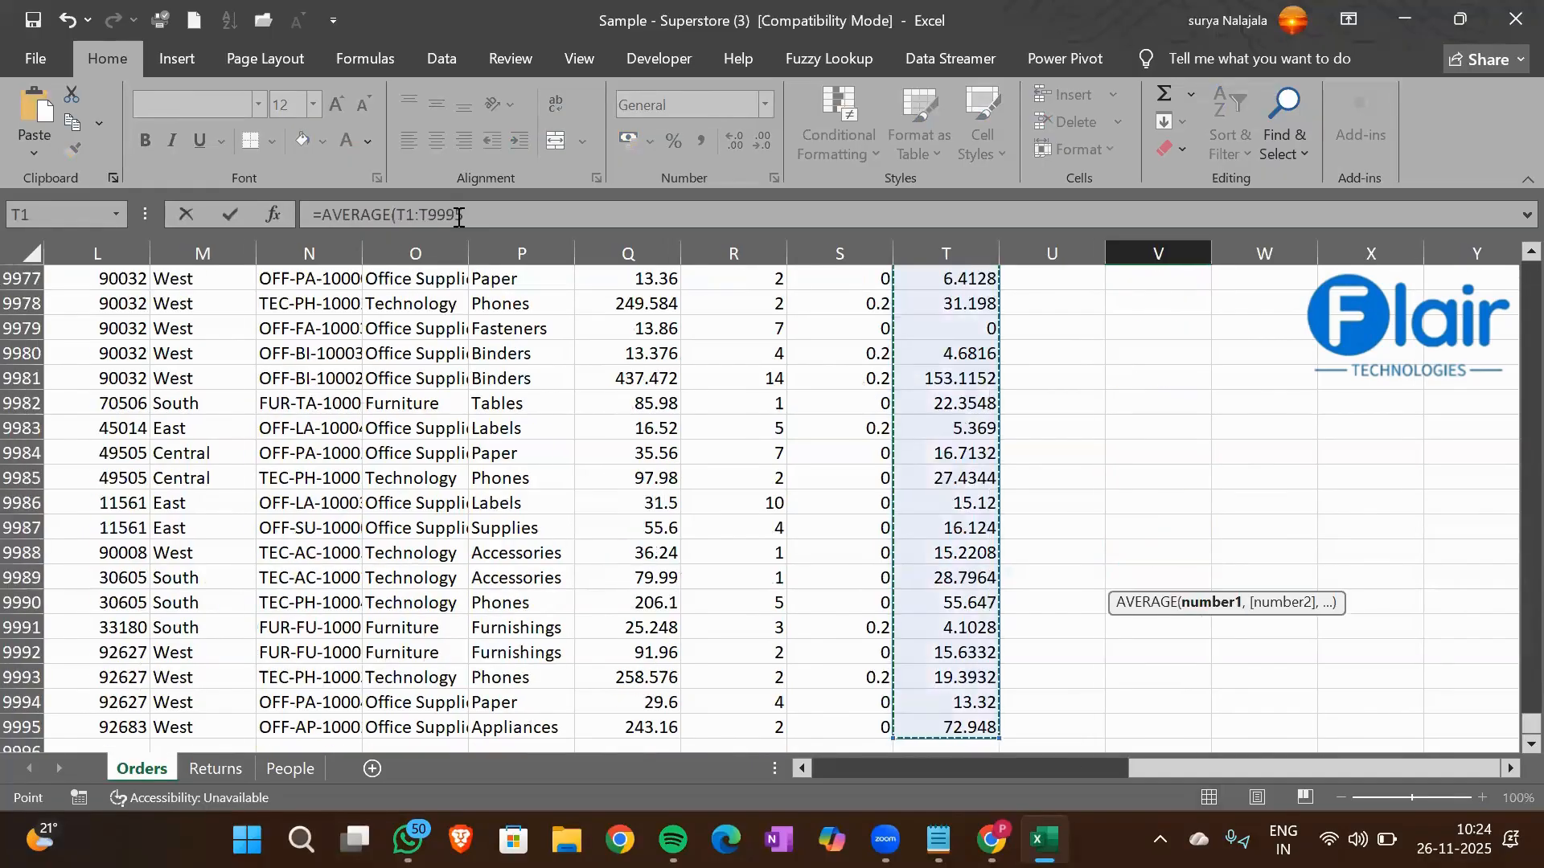
key(Return)
key(Up)
key(Up)
key(Up)
key(Up)
key(Up)
key(Up)
key(Up)
key(Up)
key(Up)
key(Up)
key(Up)
key(Up)
key(Up)
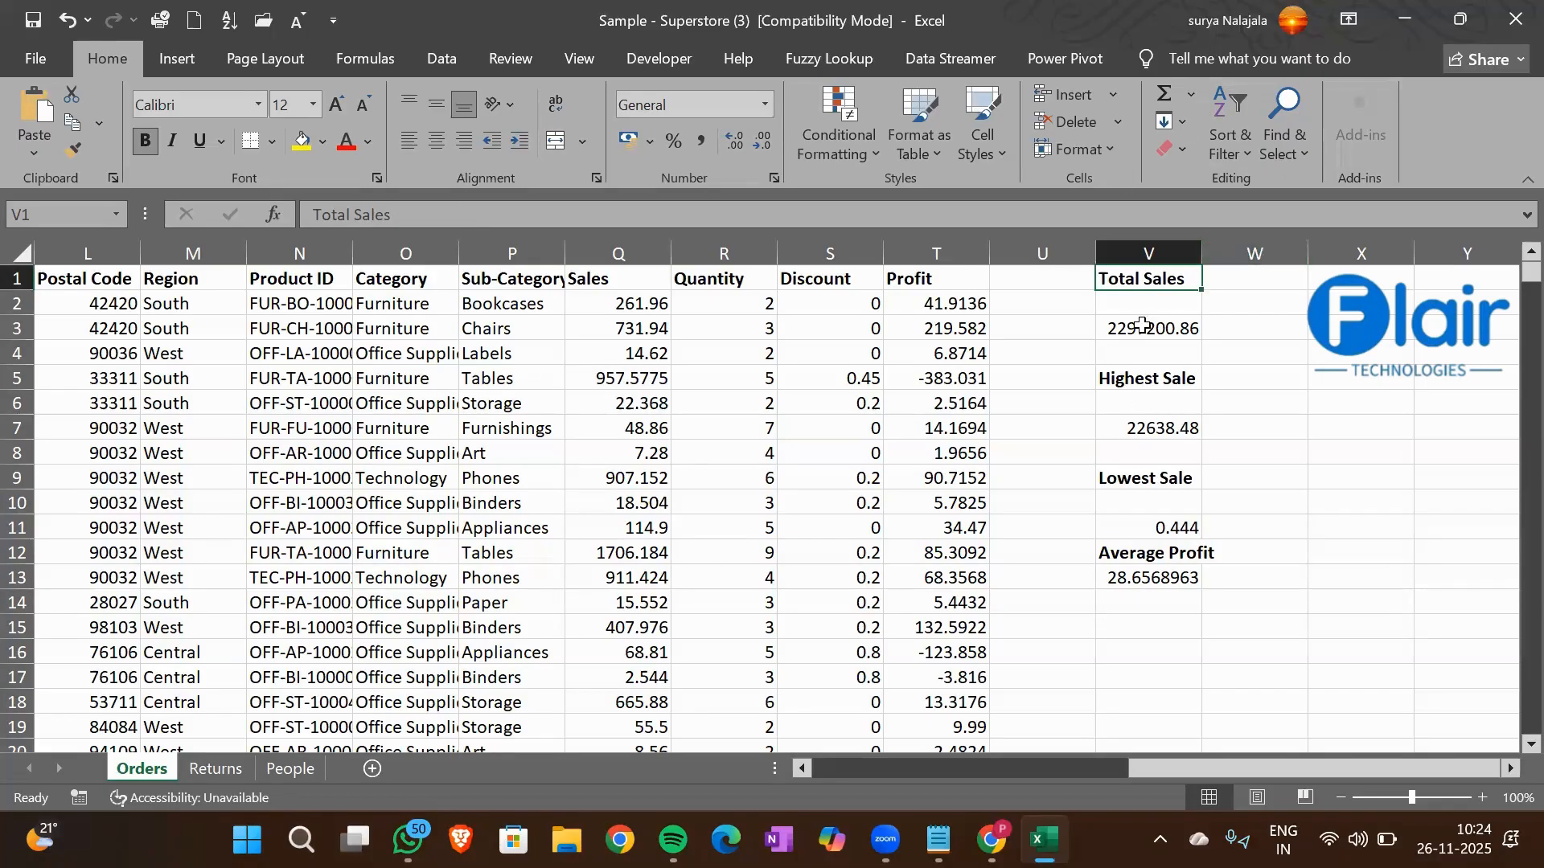
Fit the Category column's width to its entries and review the Furniture category against the Profit column
double_click(460, 248)
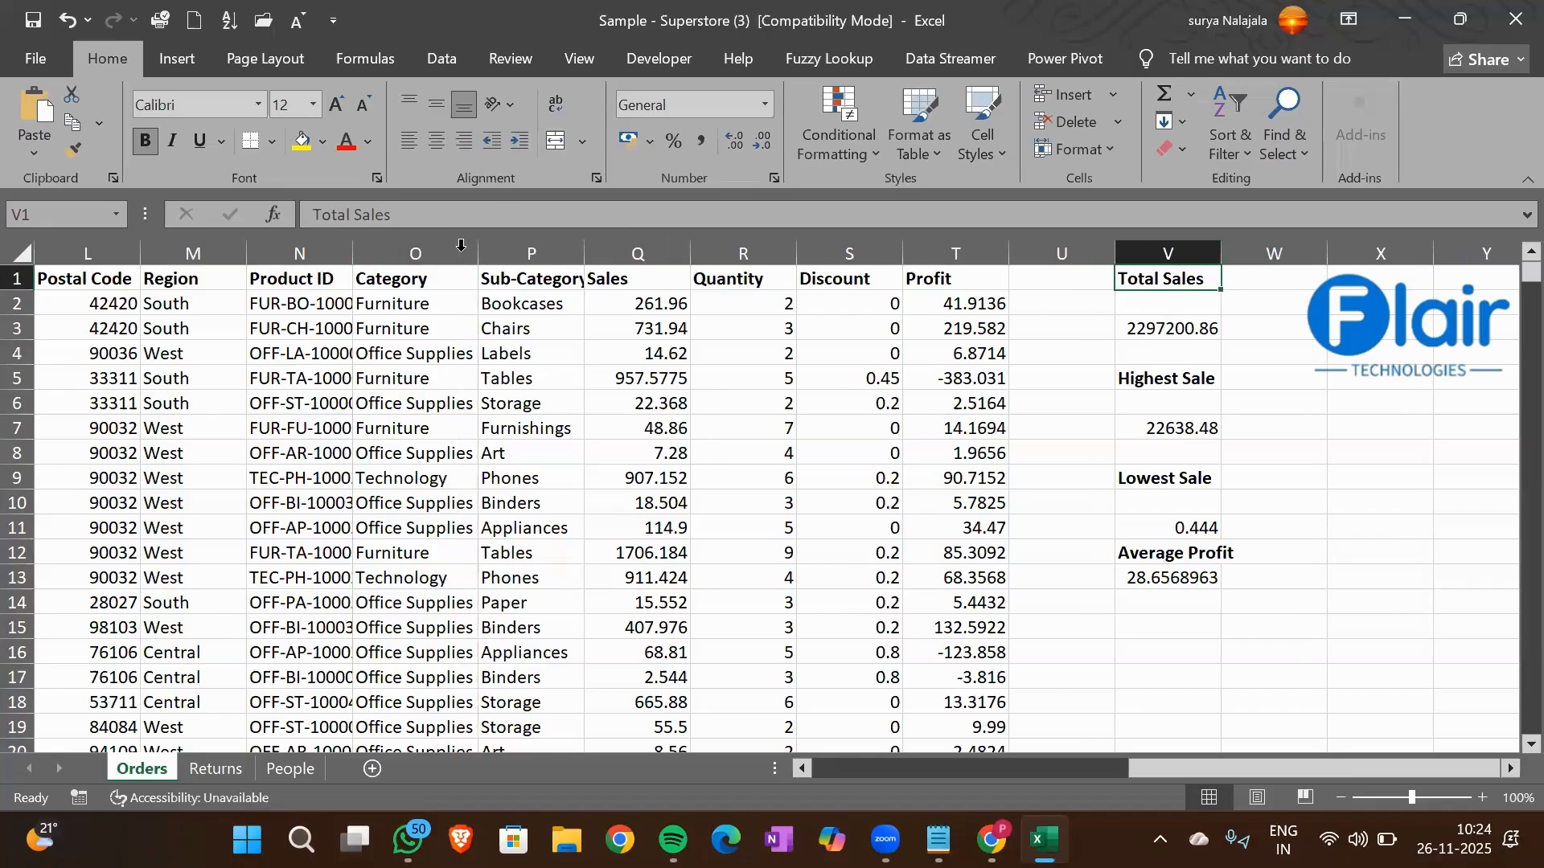
click(376, 309)
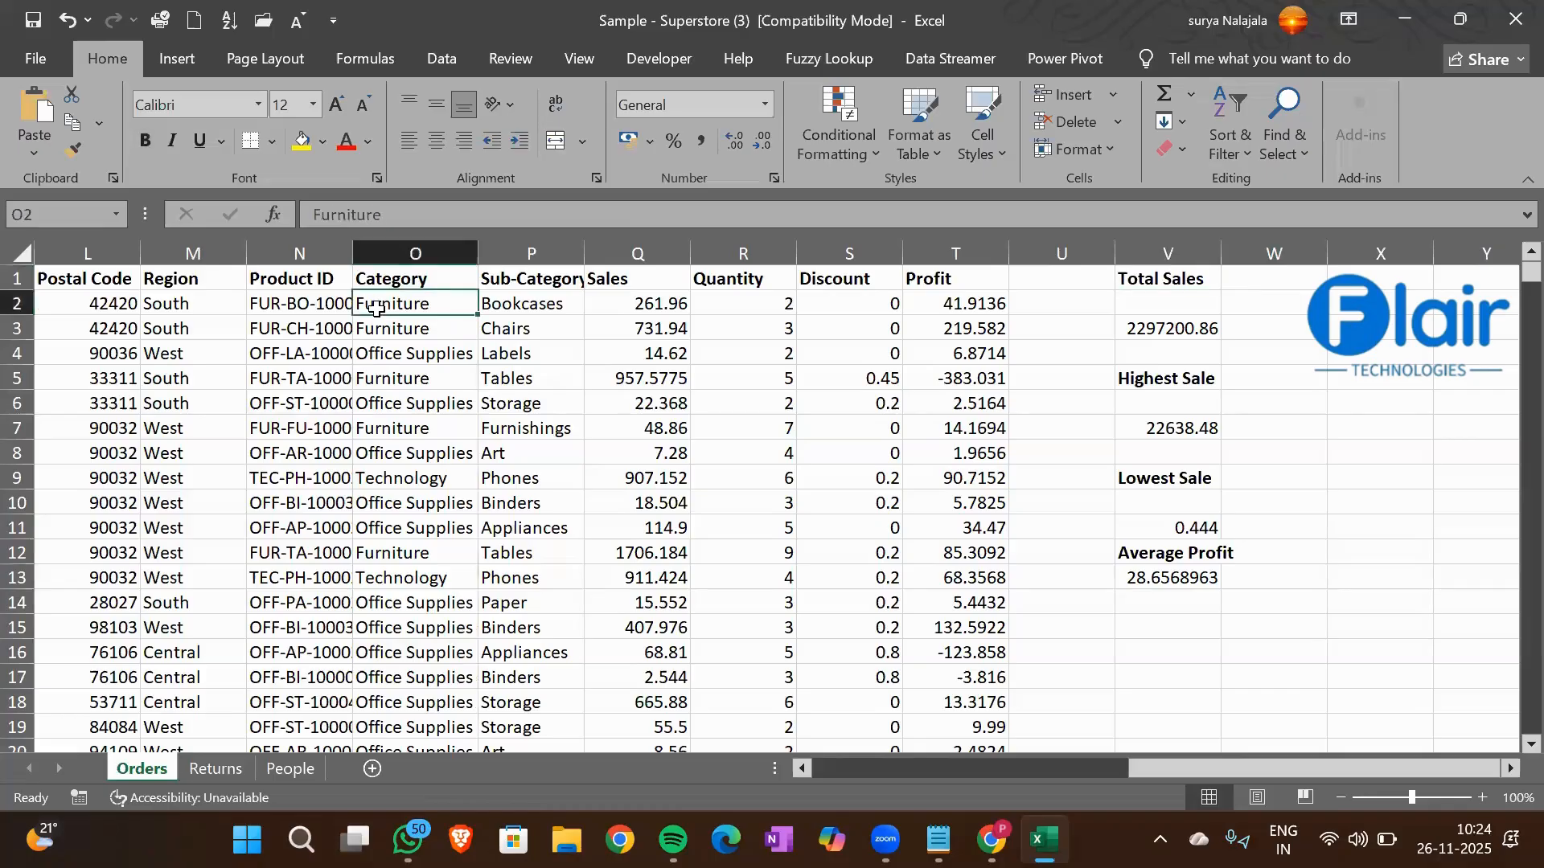
click(973, 296)
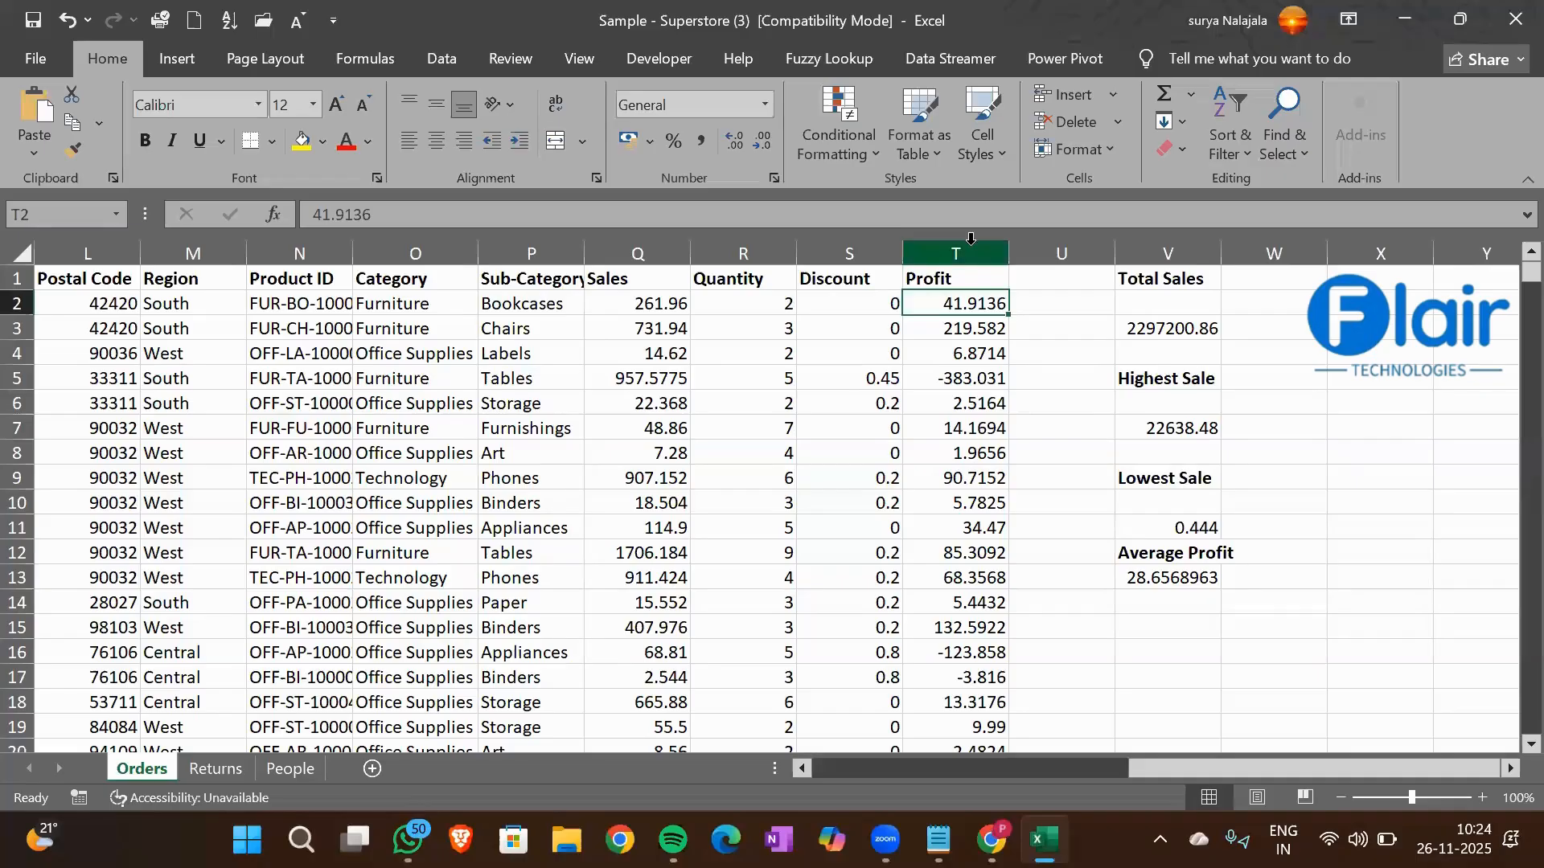
click(967, 243)
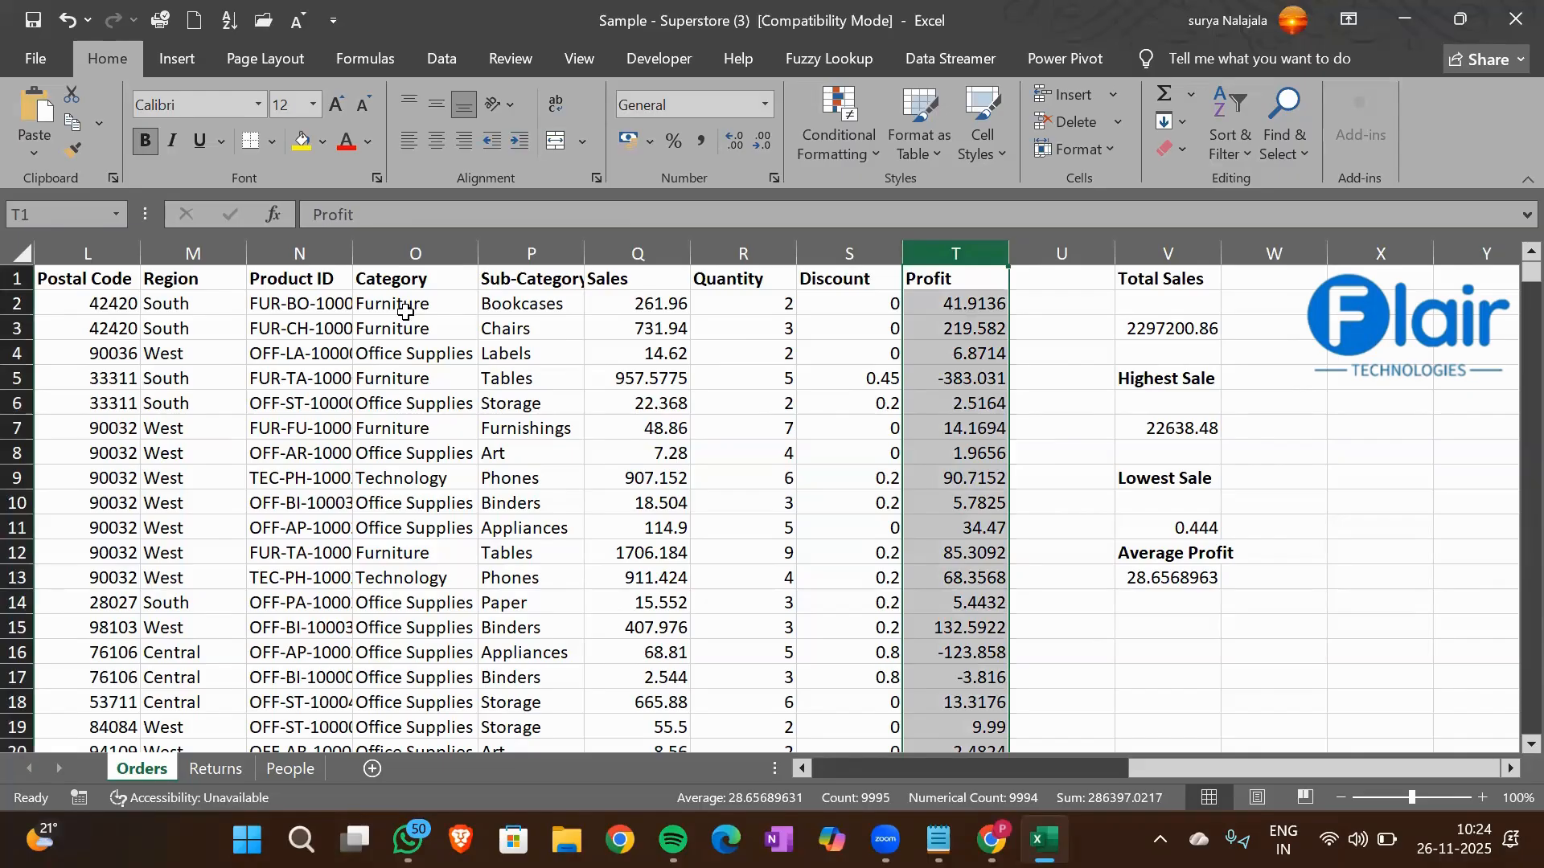
click(980, 304)
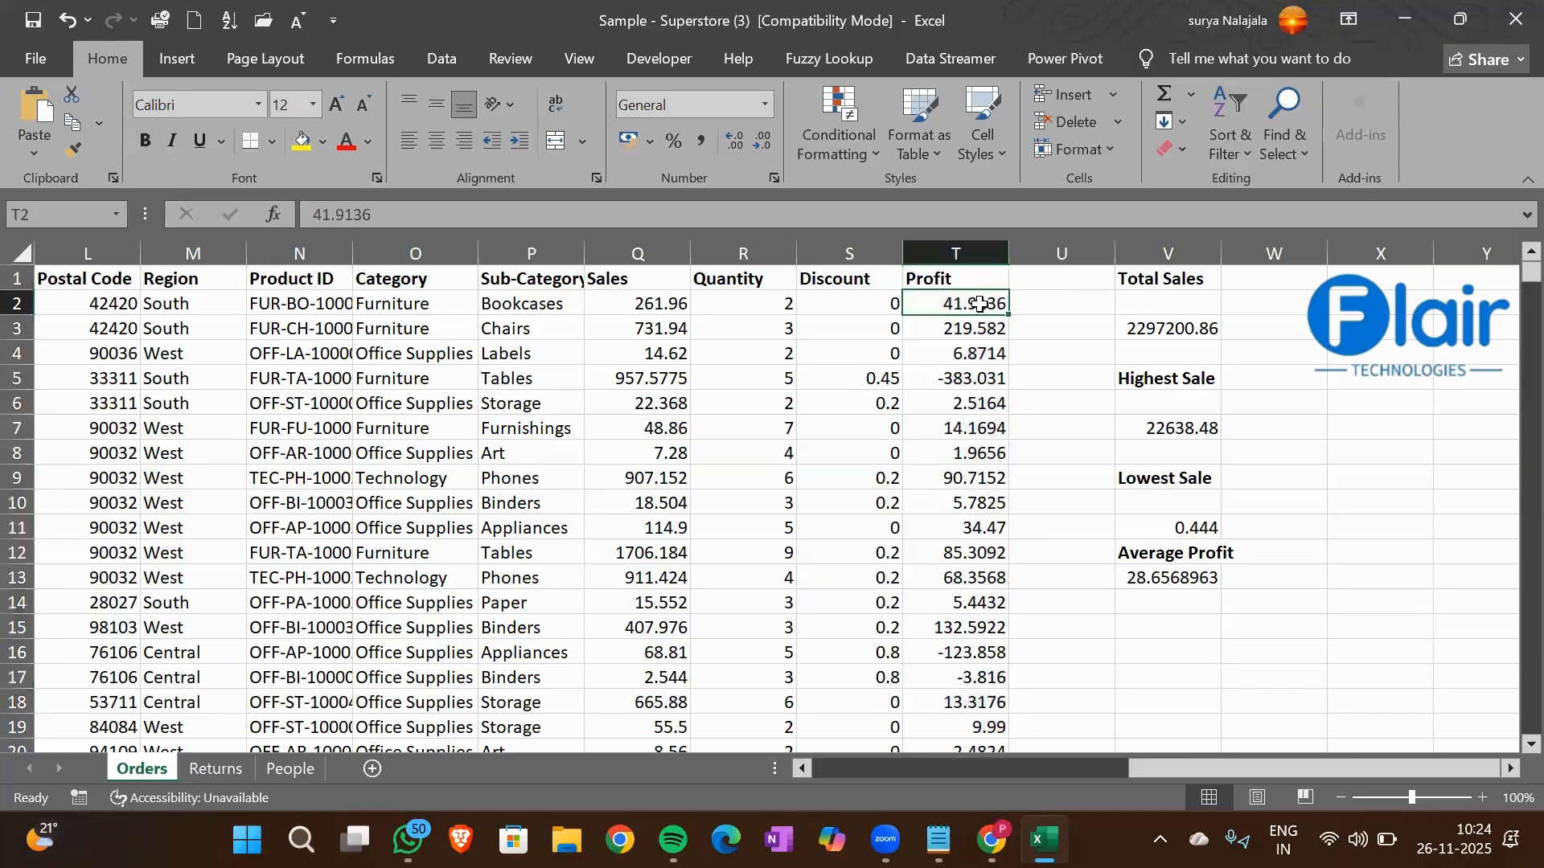
click(387, 306)
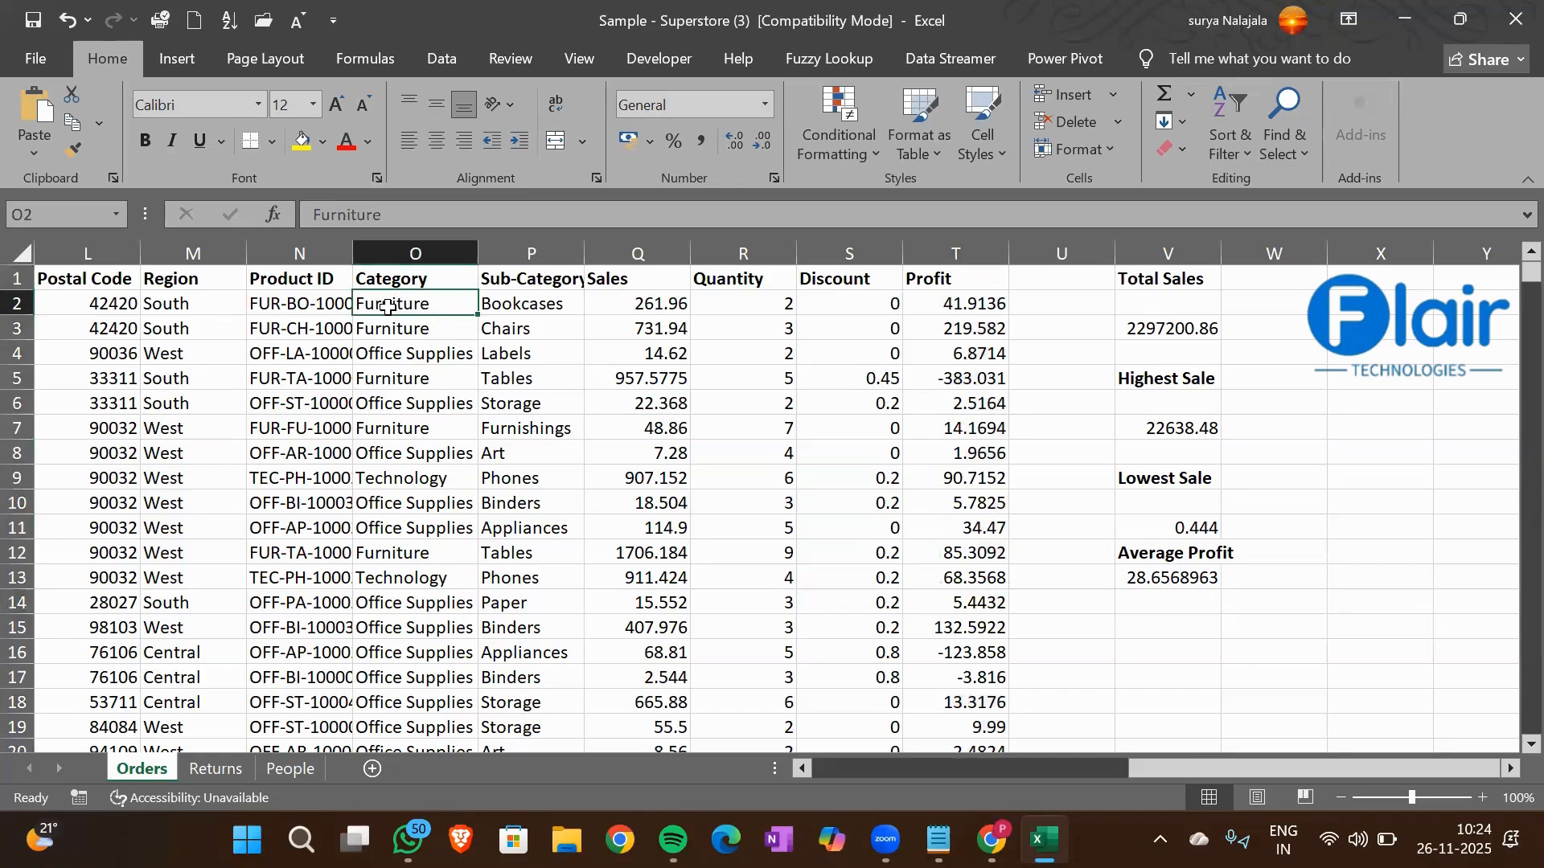
click(936, 249)
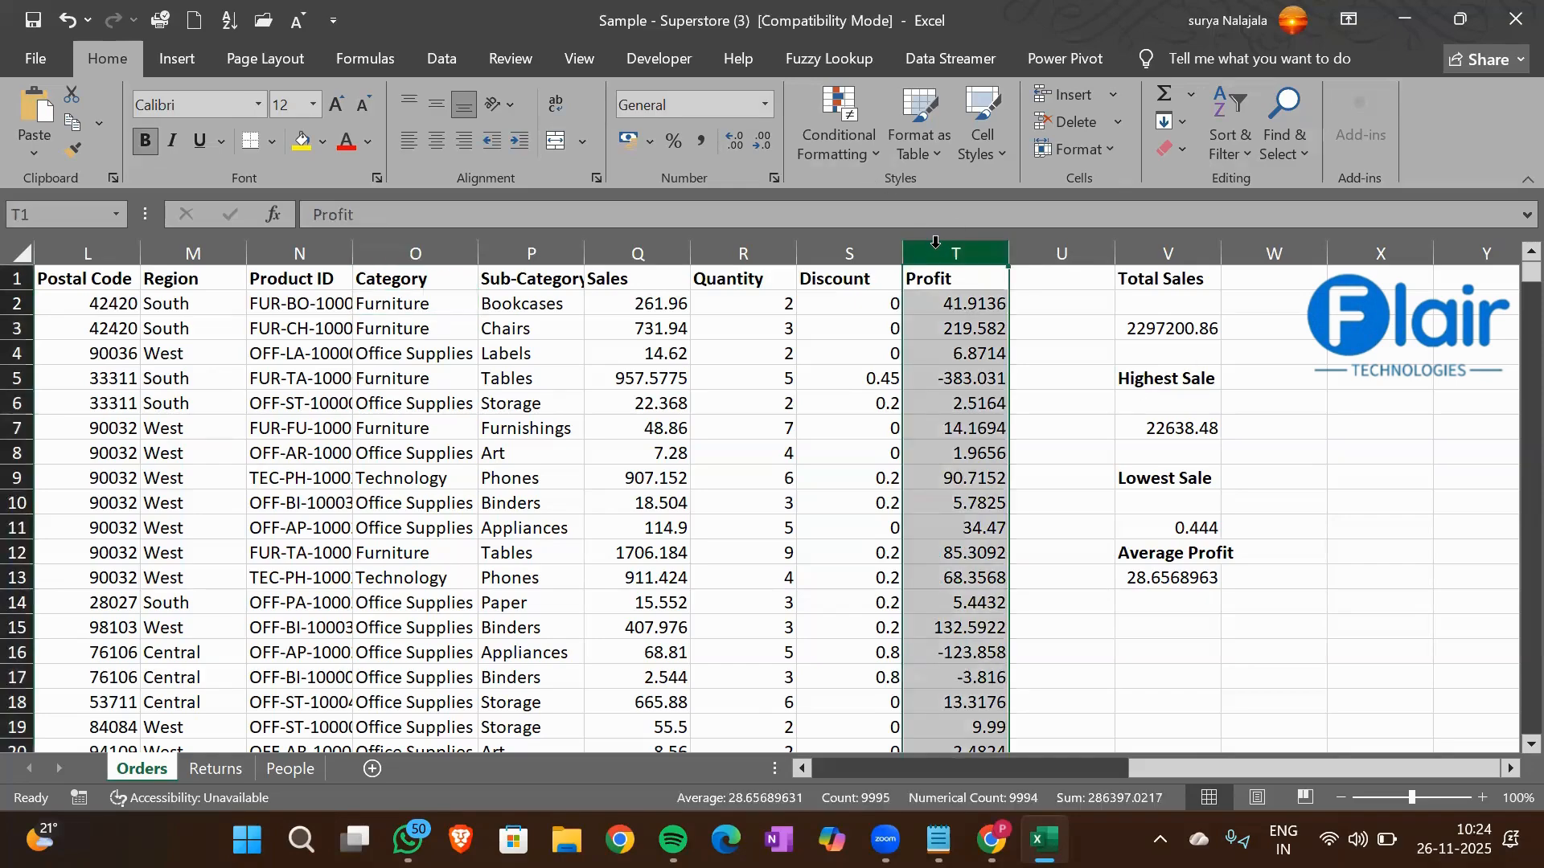
click(405, 316)
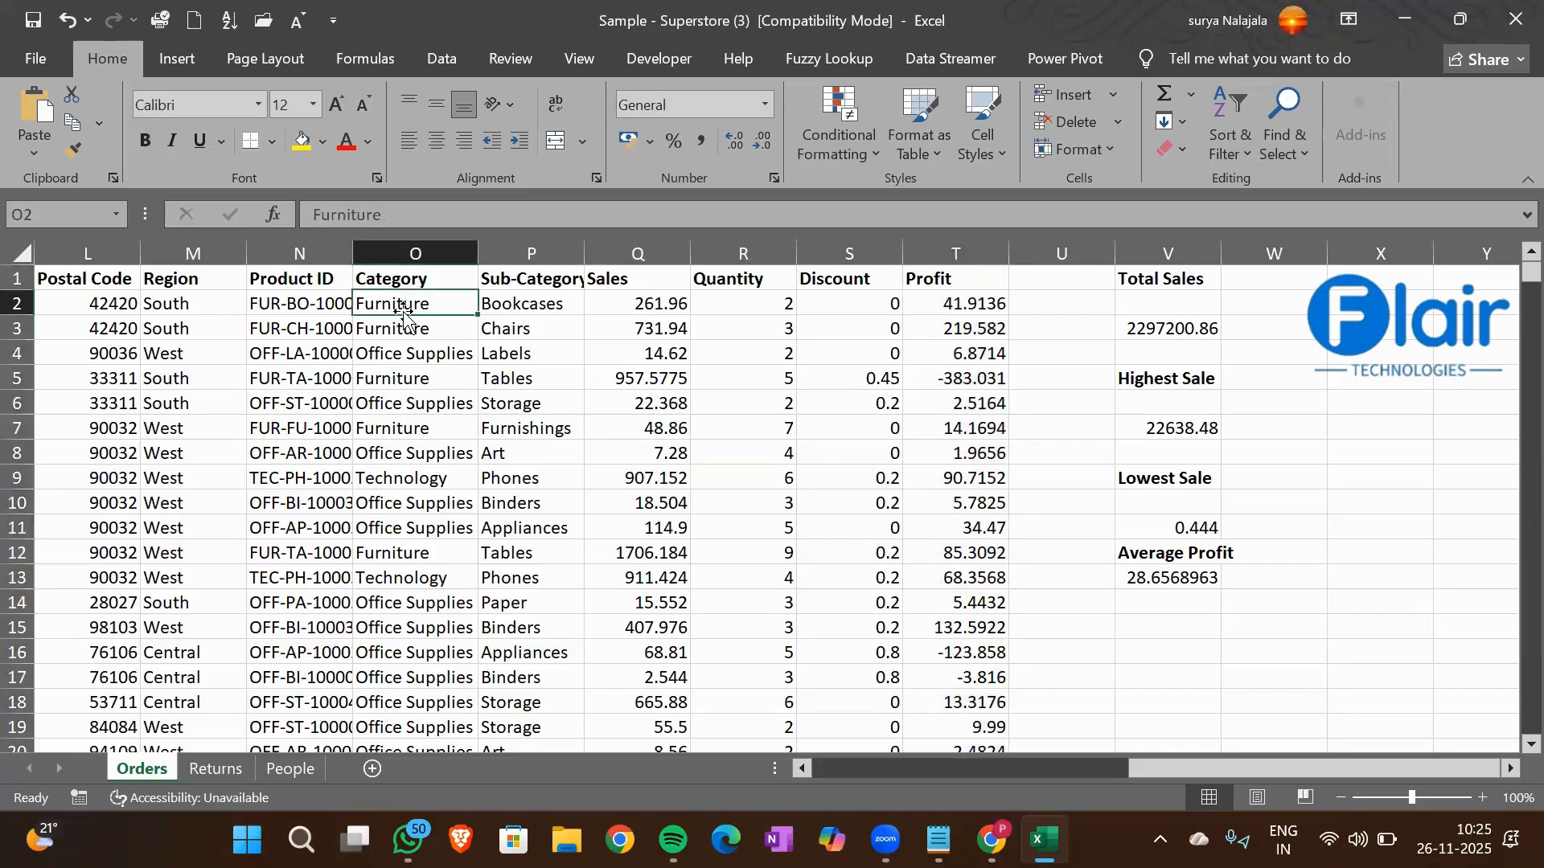
Enter the heading Furniture -Profit in cell V15 and make it bold
click(1151, 629)
text(F)
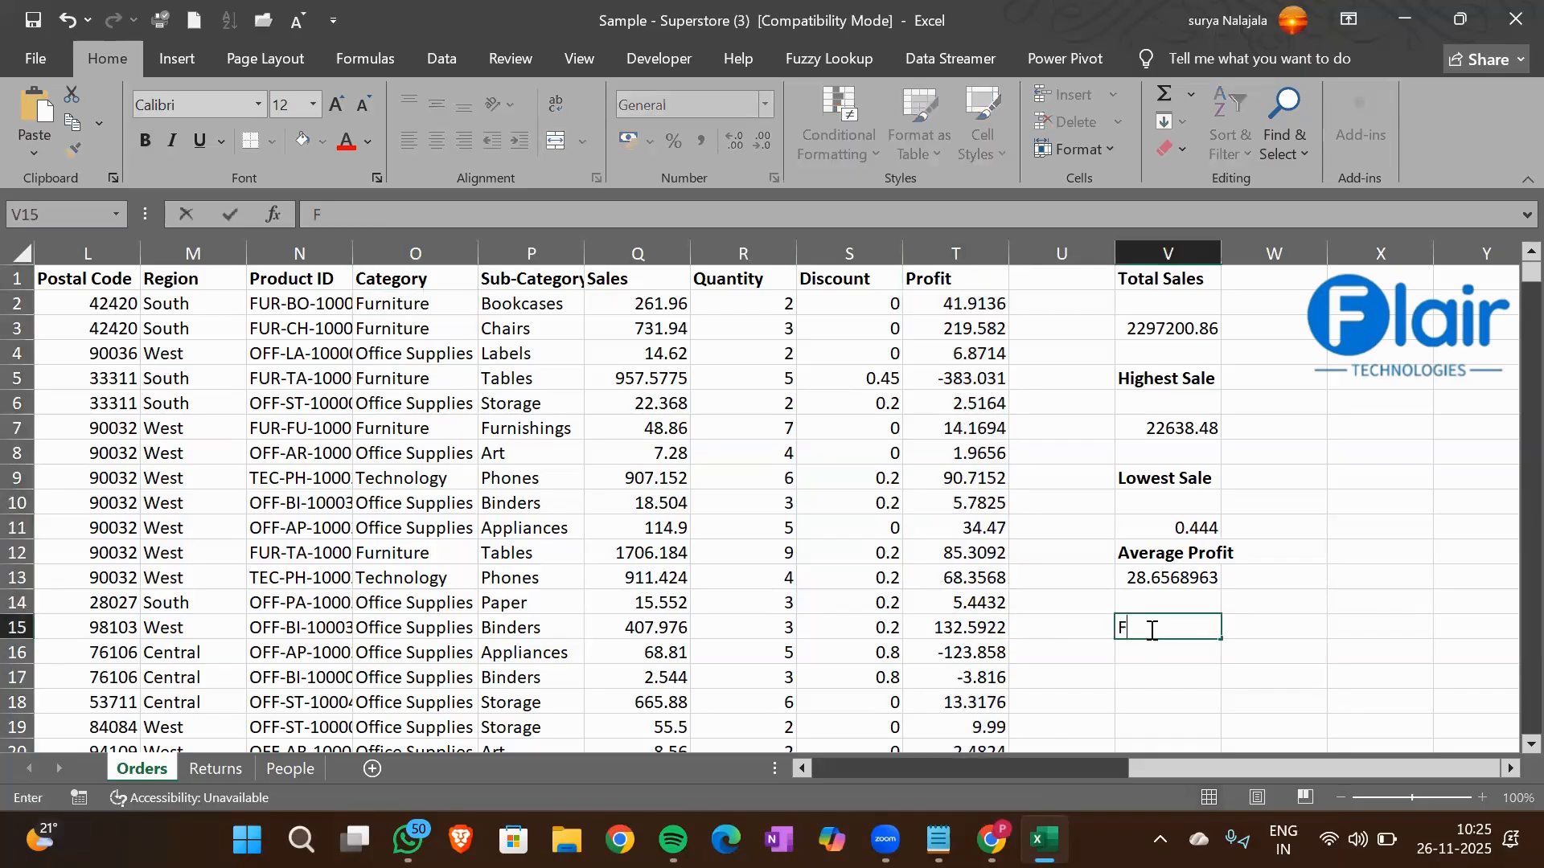
text(urniture -Profit)
key(Return)
click(1151, 629)
key(ctrl+b)
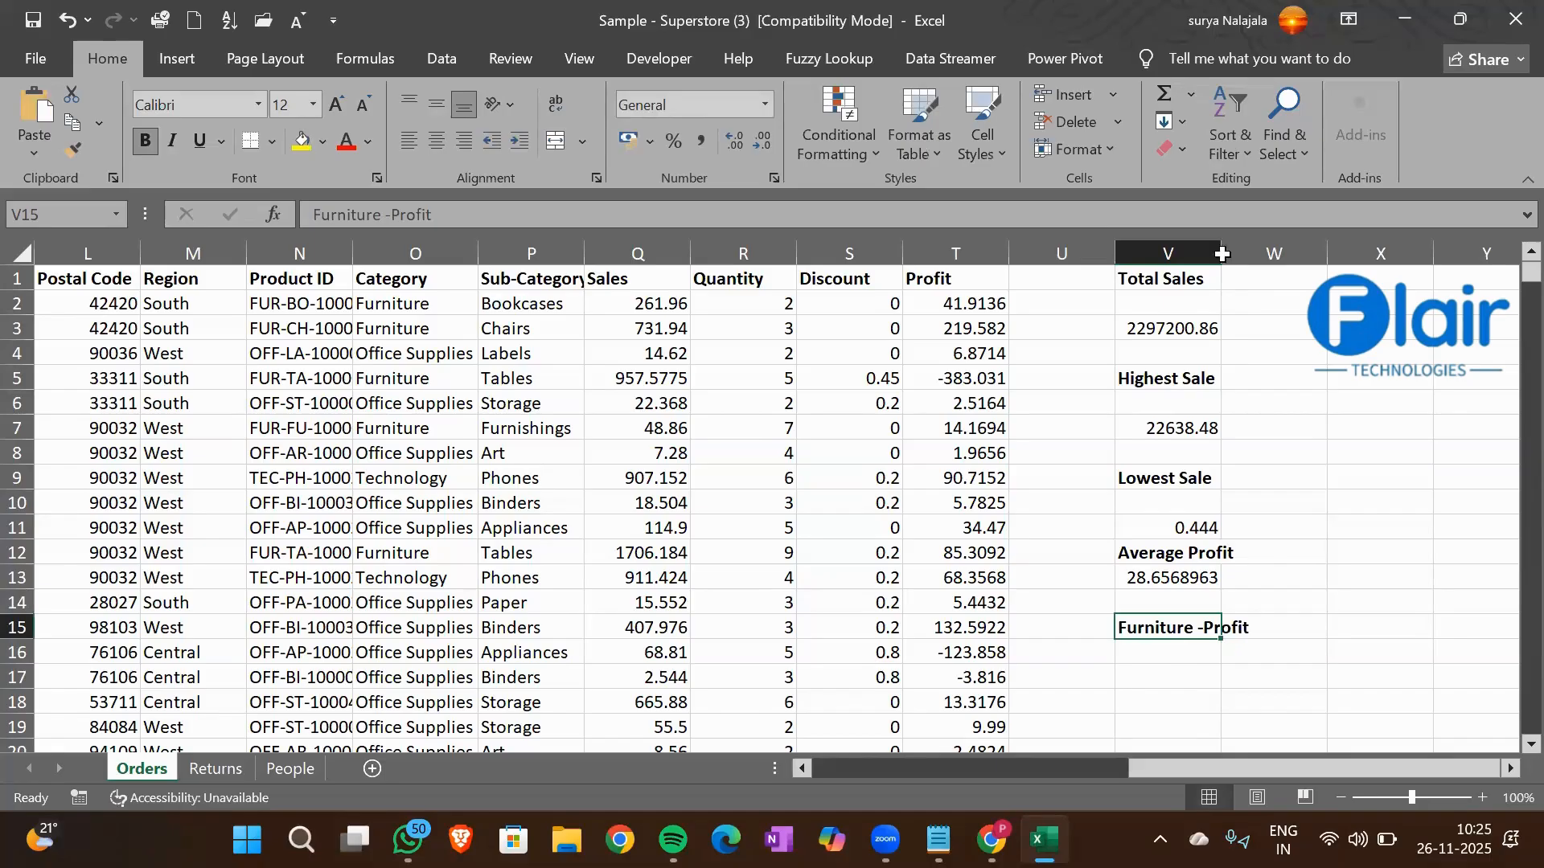
Start a SUMIF formula in cell V16 with the Category column O1:O9995 as its criteria range
click(1174, 656)
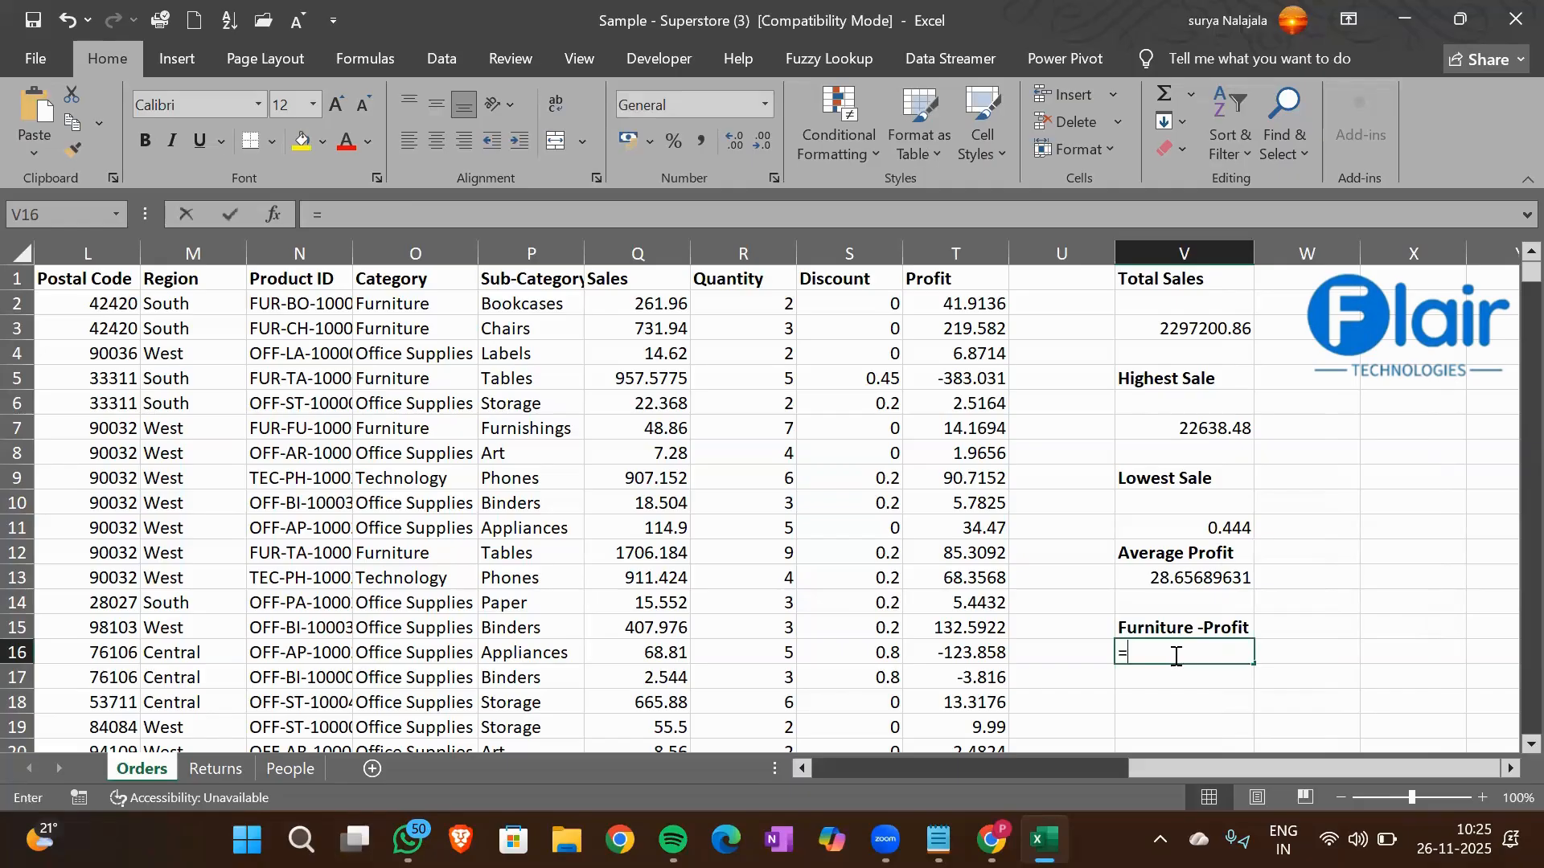
text(=Sumif)
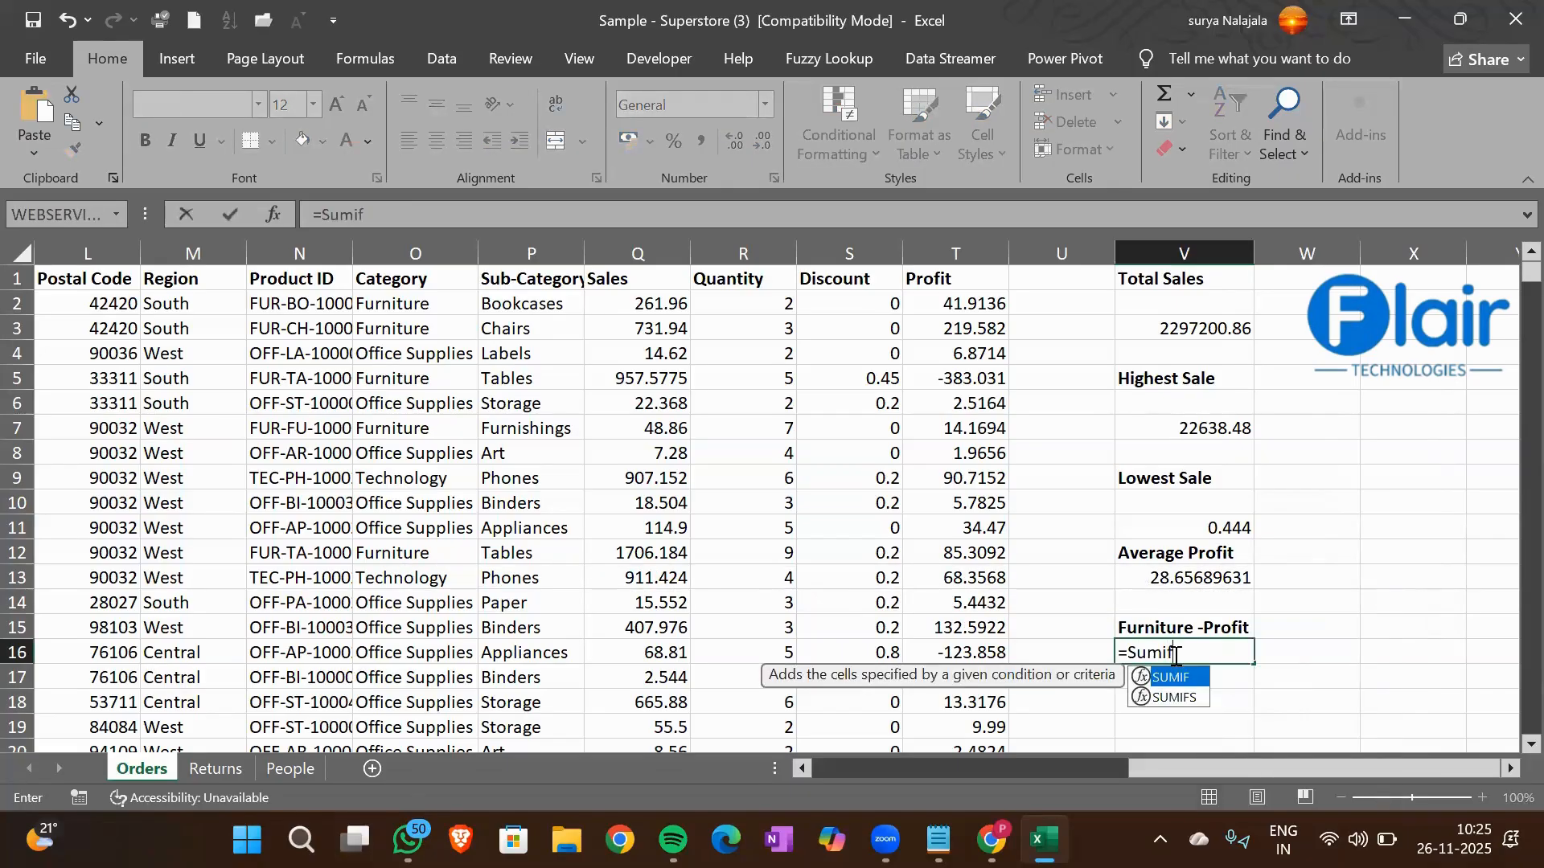
key(Tab)
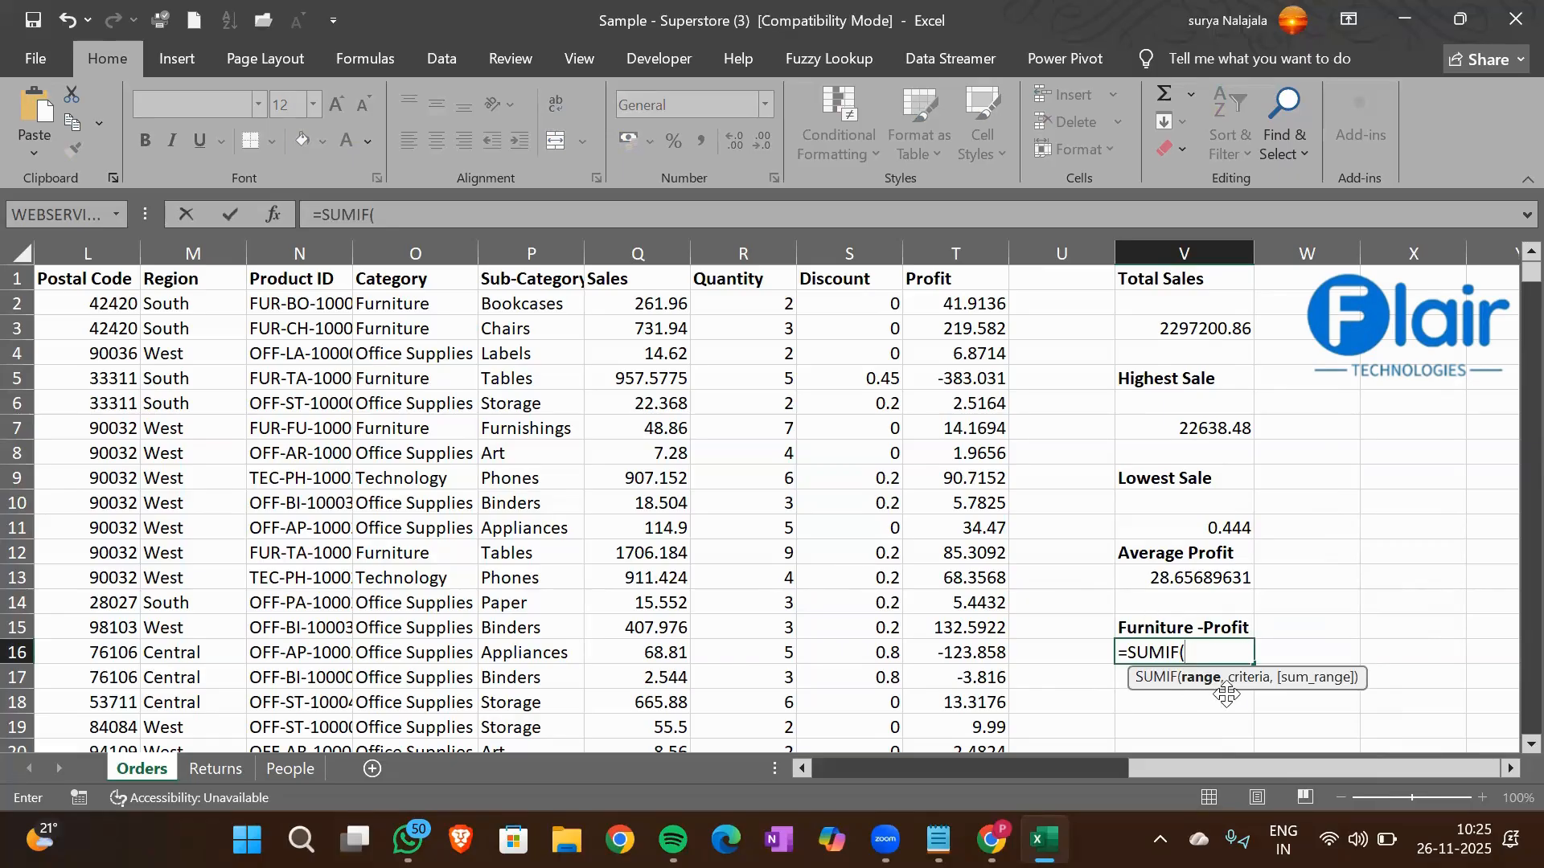
click(402, 276)
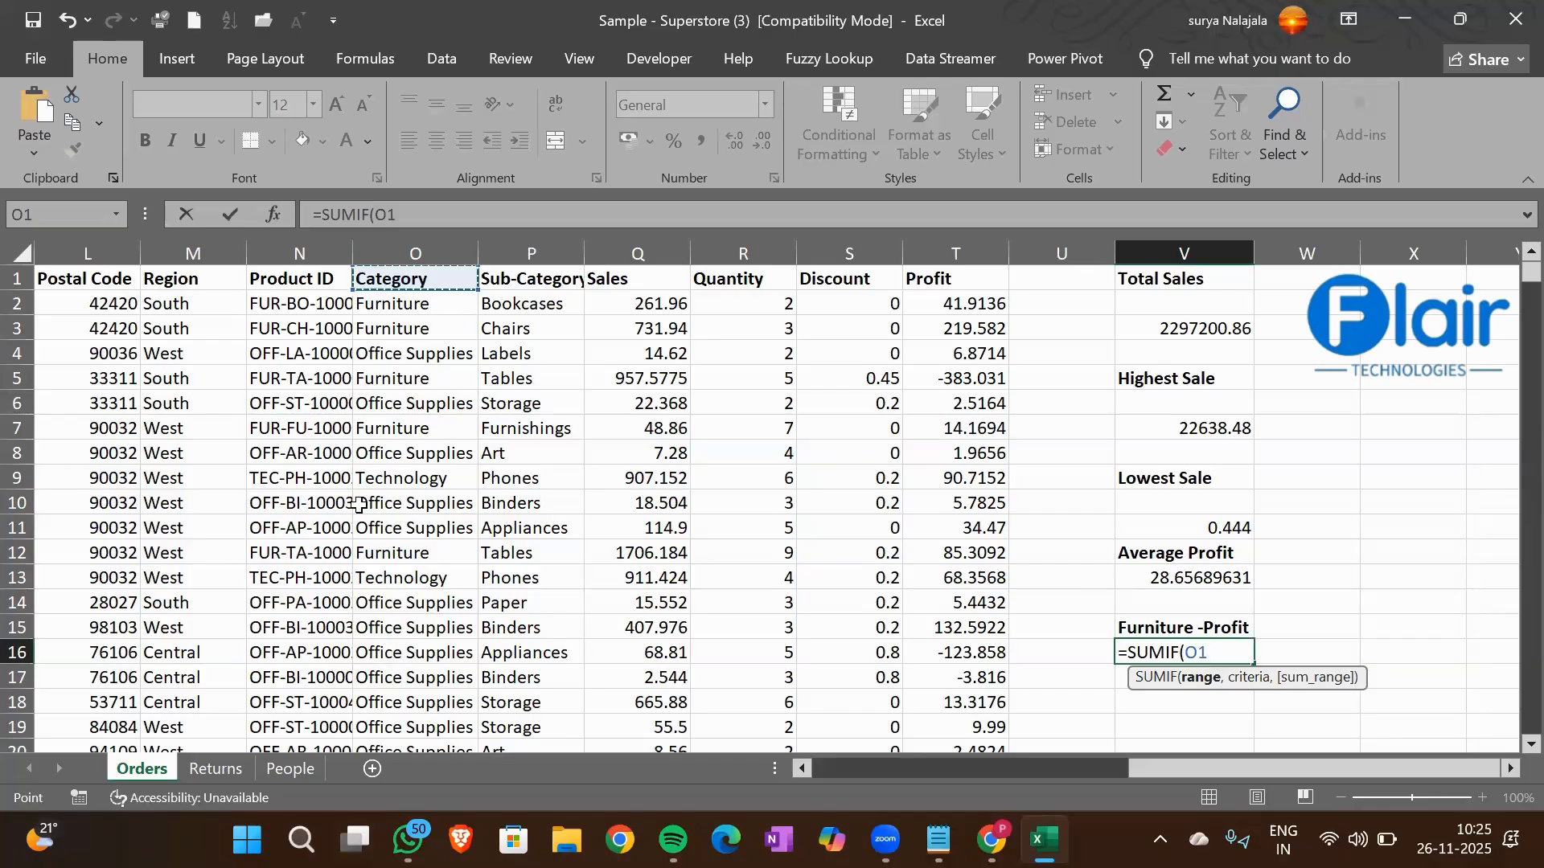
key(ctrl+shift+Down)
text(,)
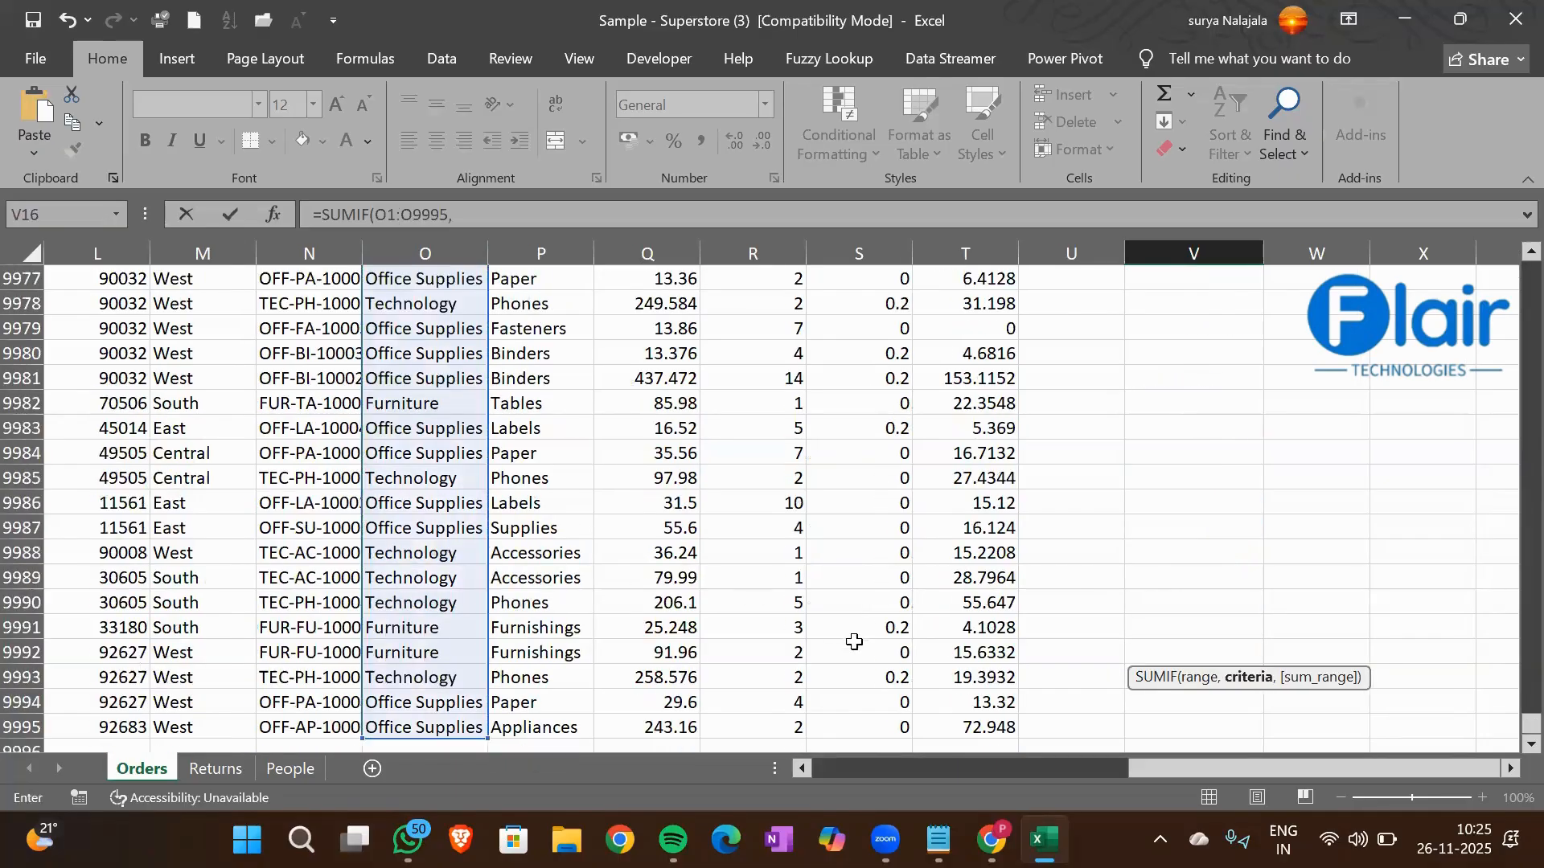
Complete the V16 formula with cell O2 (Furniture) as the criterion and the Profit column T1:T9995 as the sum range
drag(1530, 723, 1528, 270)
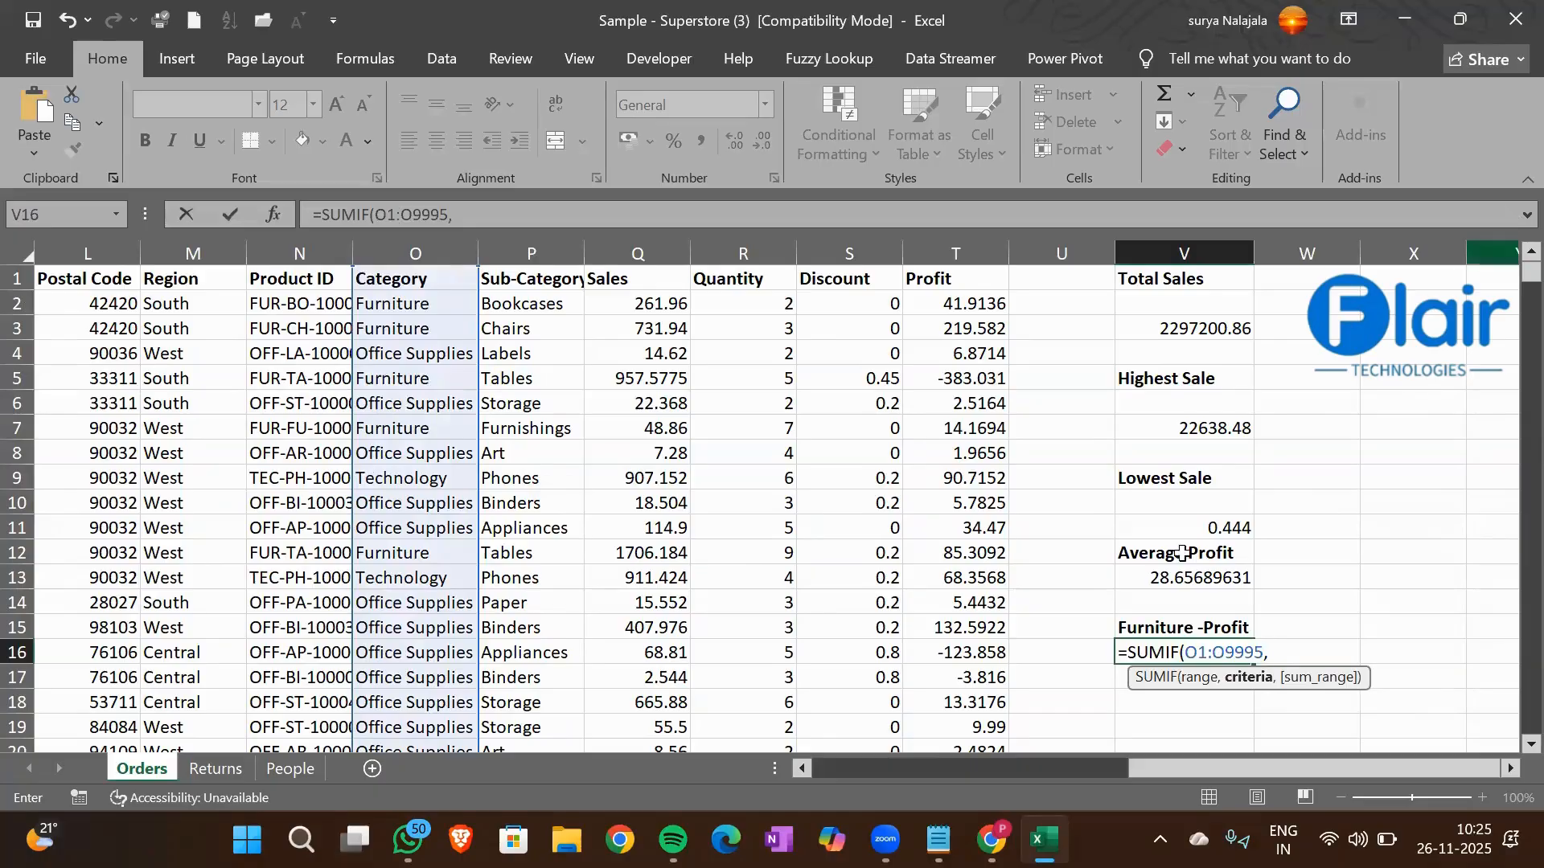
click(391, 304)
text(,)
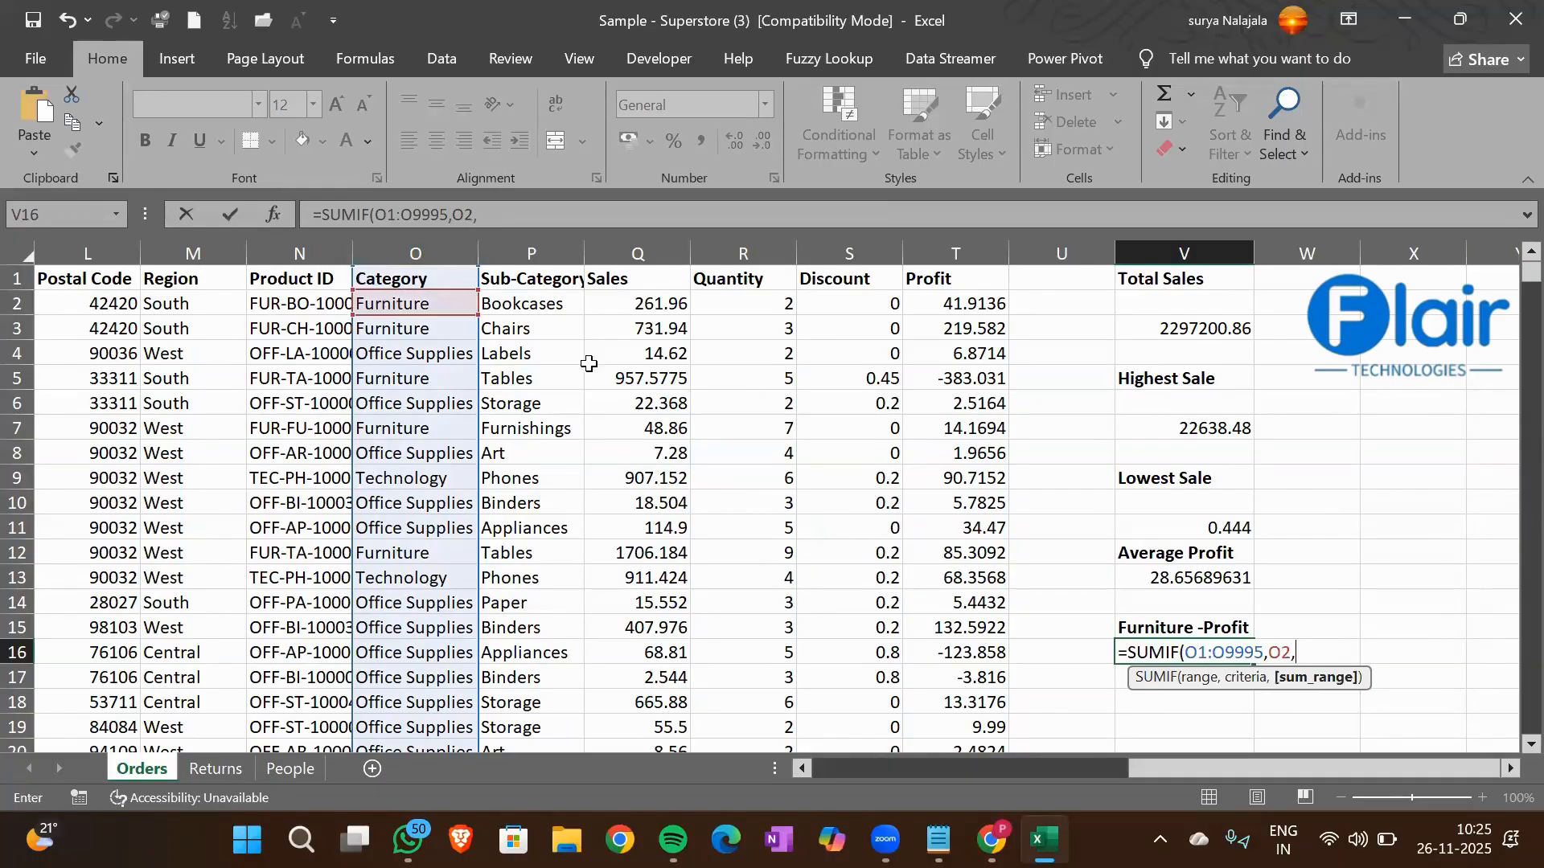
click(937, 281)
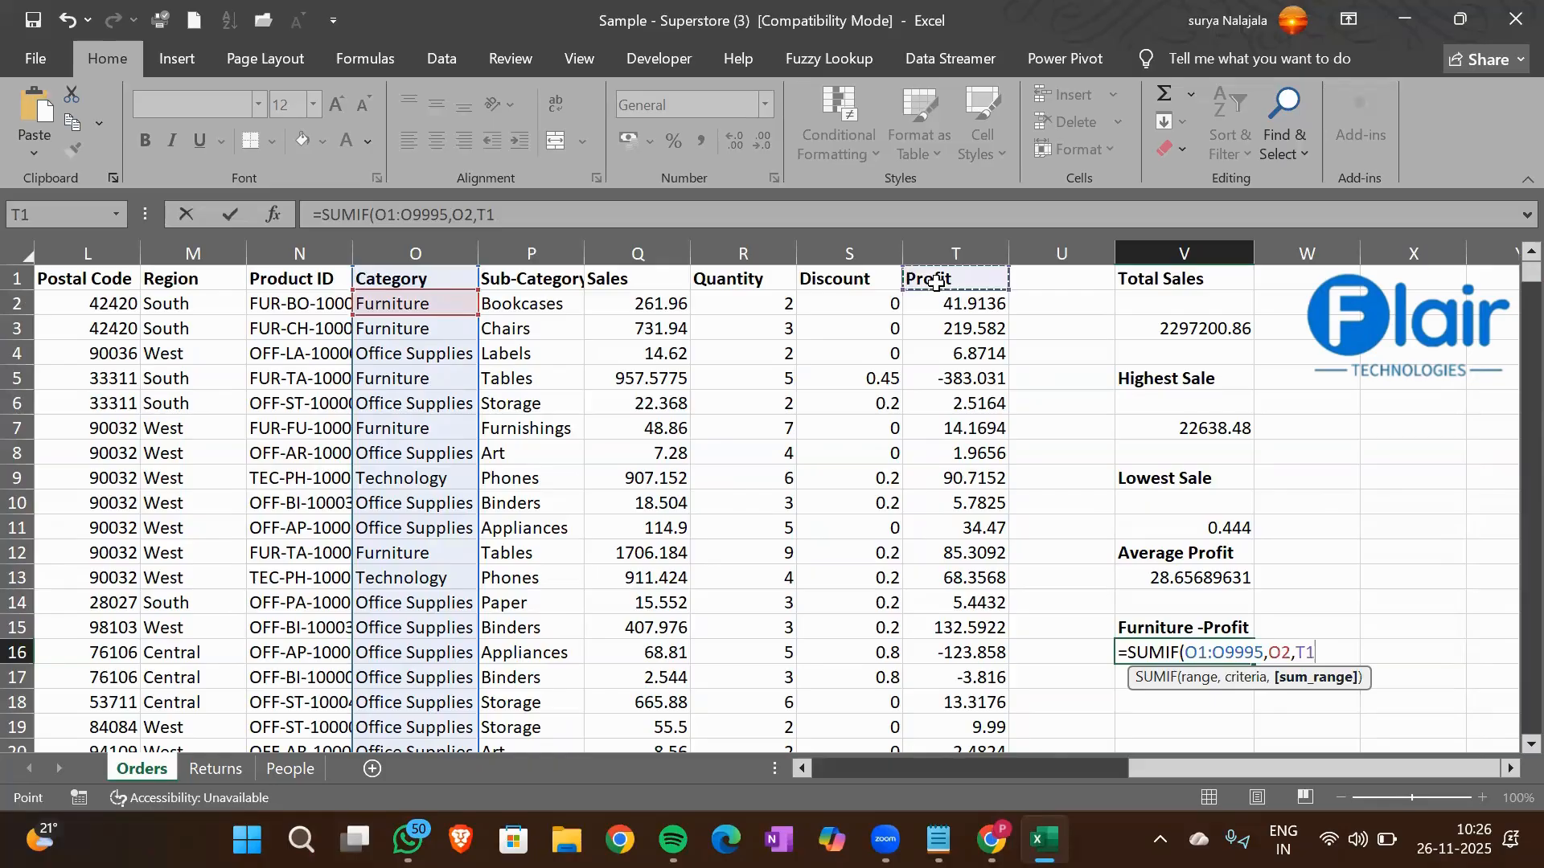
key(ctrl+shift+Down)
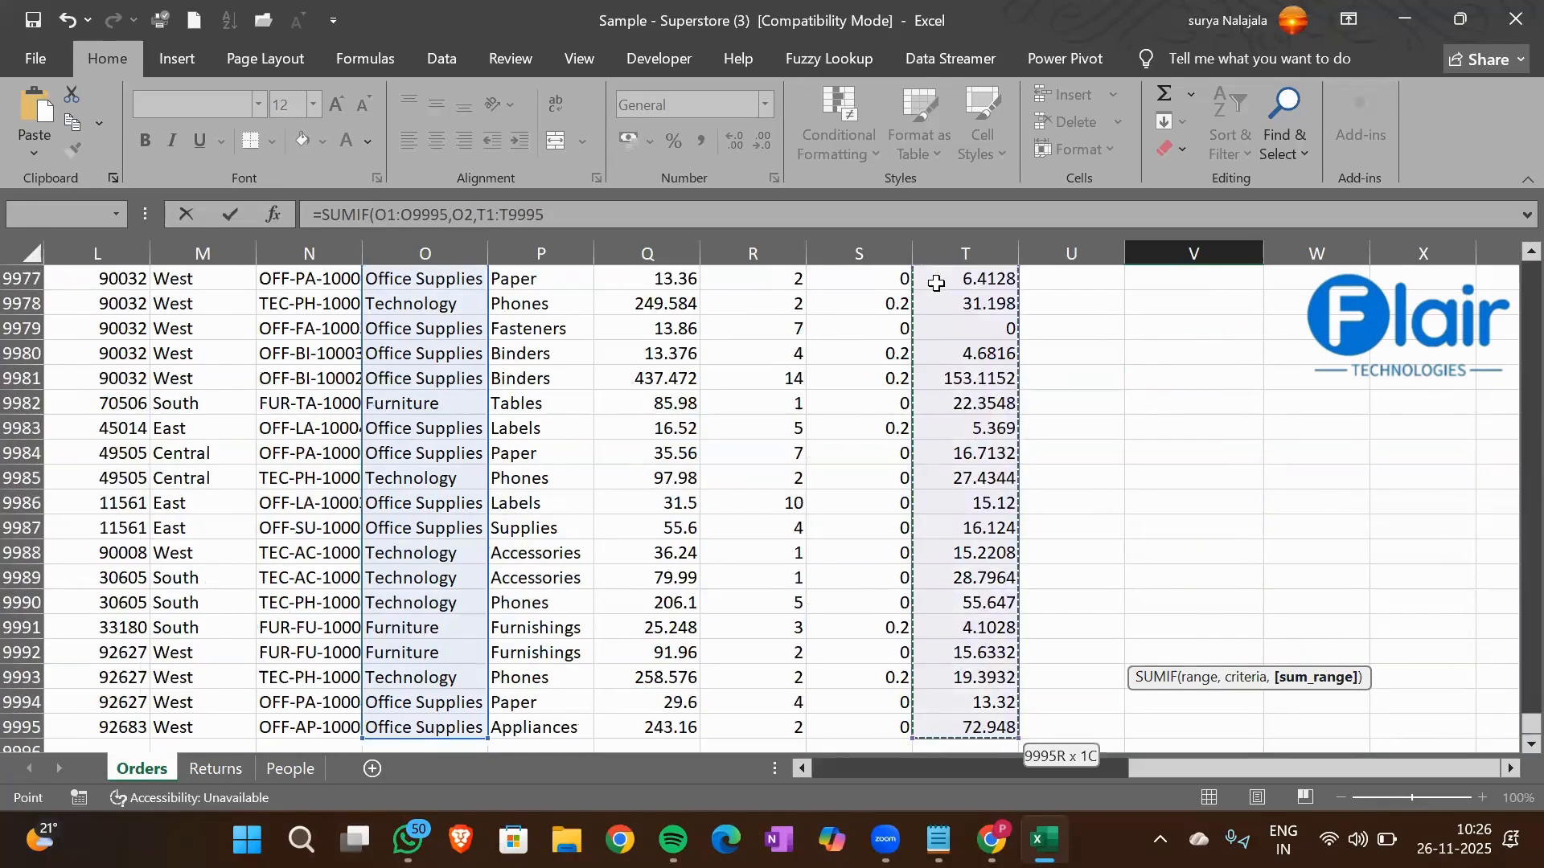
text())
key(Return)
Format the Furniture profit result in cell V16 with the comma number style
key(Up)
key(Up)
key(Up)
key(Up)
key(Up)
key(Up)
key(Up)
key(Down)
key(Down)
key(Down)
key(Down)
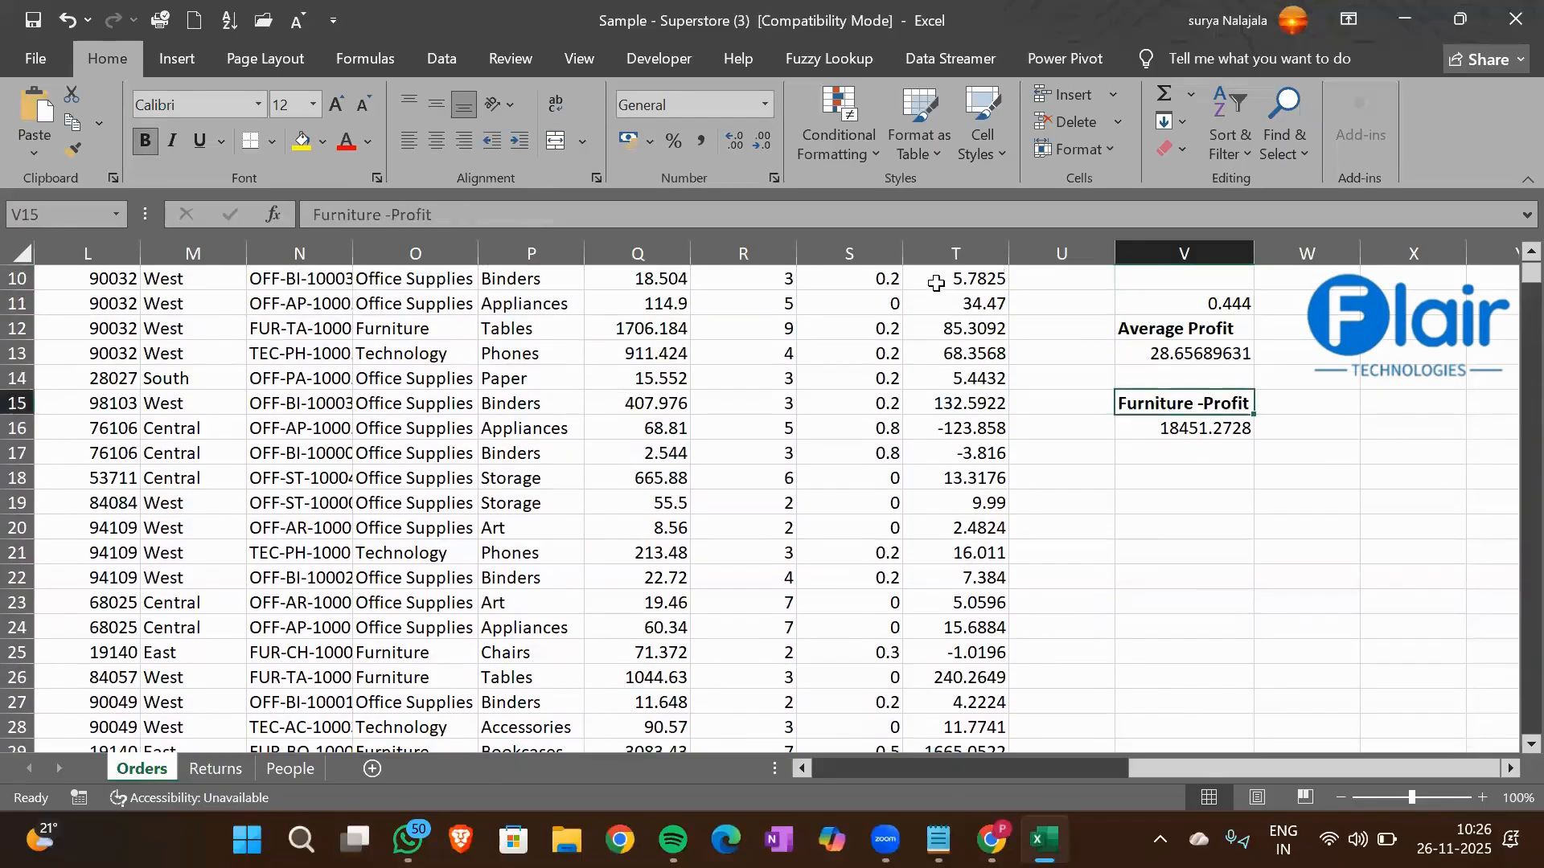
key(Down)
click(704, 141)
scroll(939, 555, up, 3)
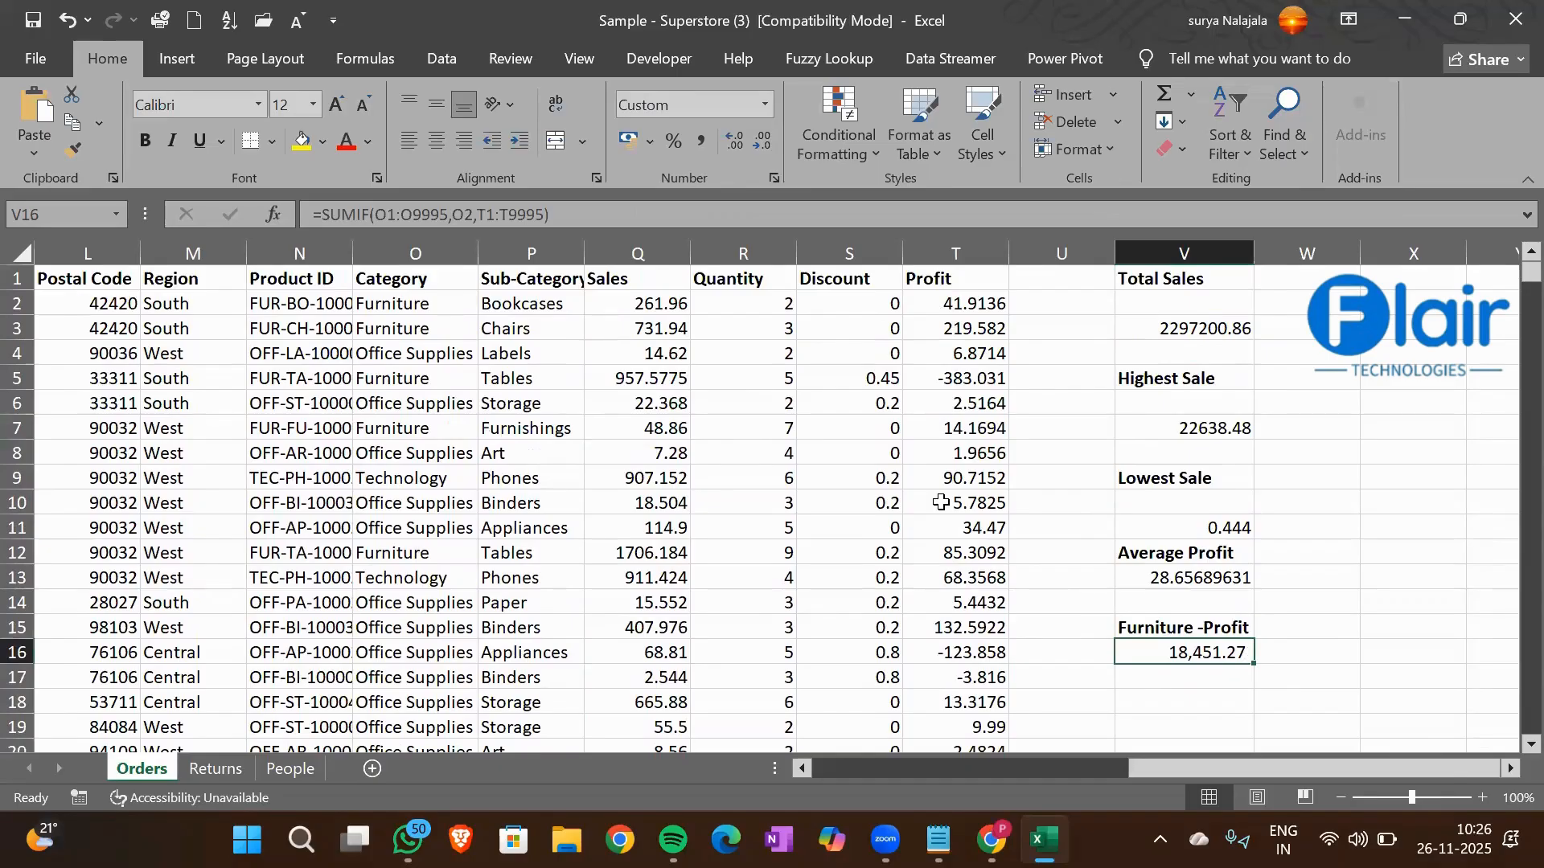
Locate the Art entry in the Sub-Category column, enter the heading Art - Sales in cell V17 and make it bold
click(523, 444)
click(529, 279)
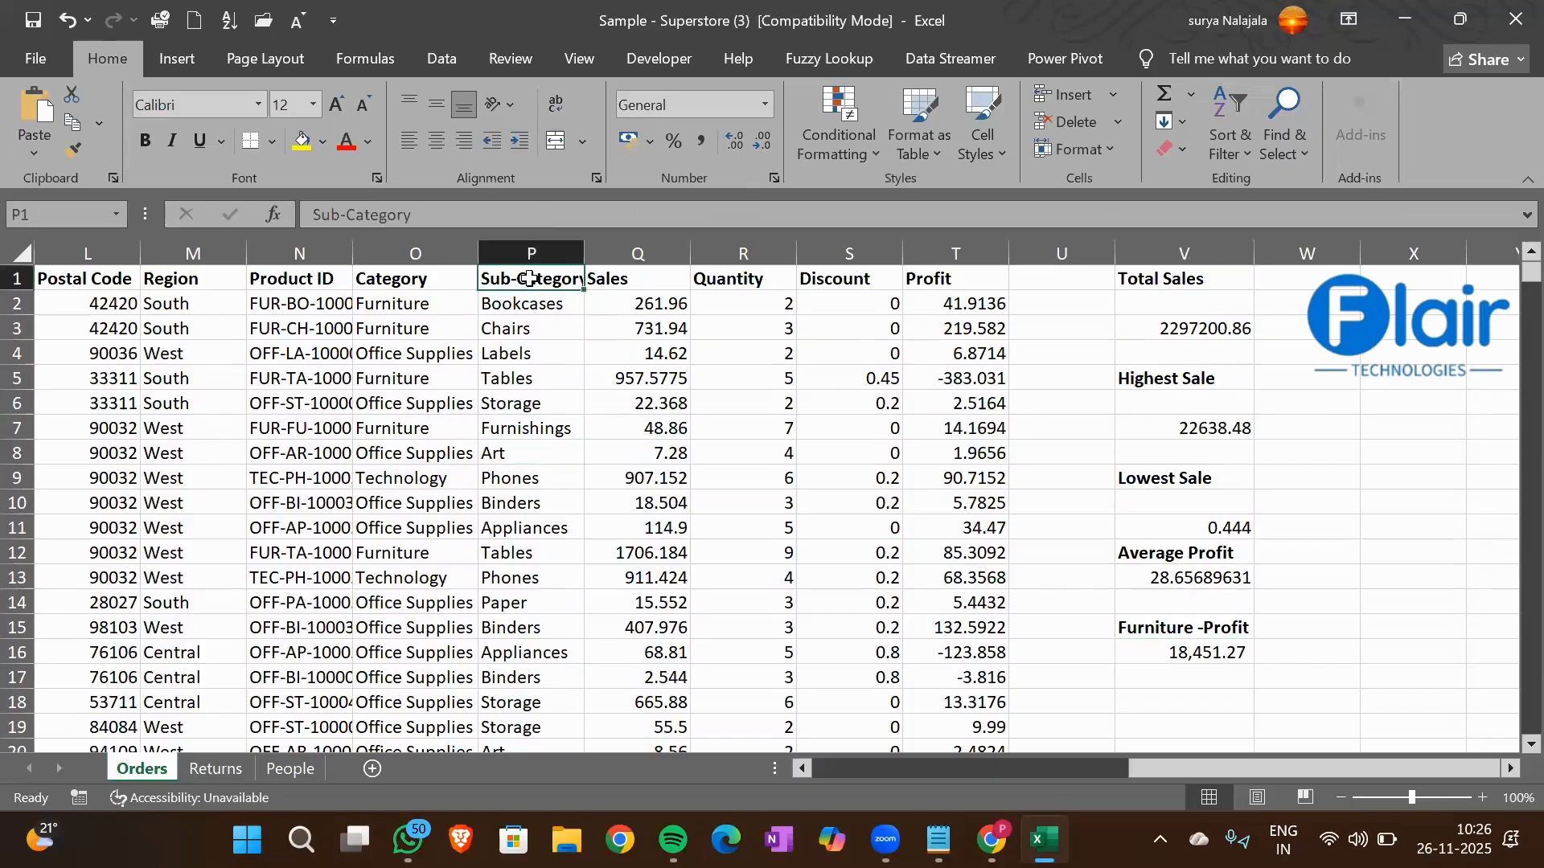
click(493, 451)
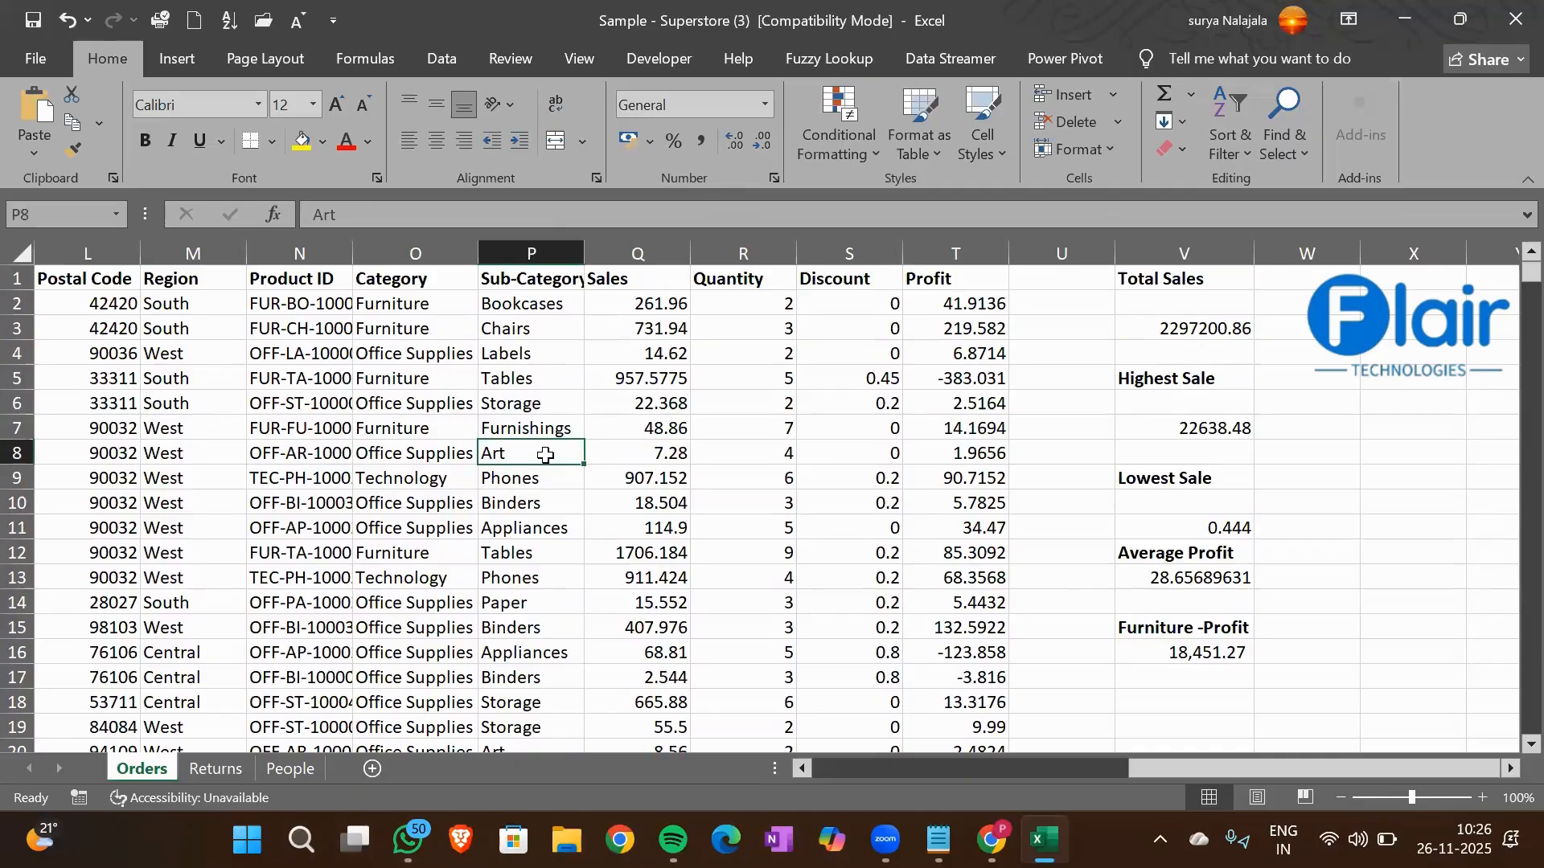
click(1187, 686)
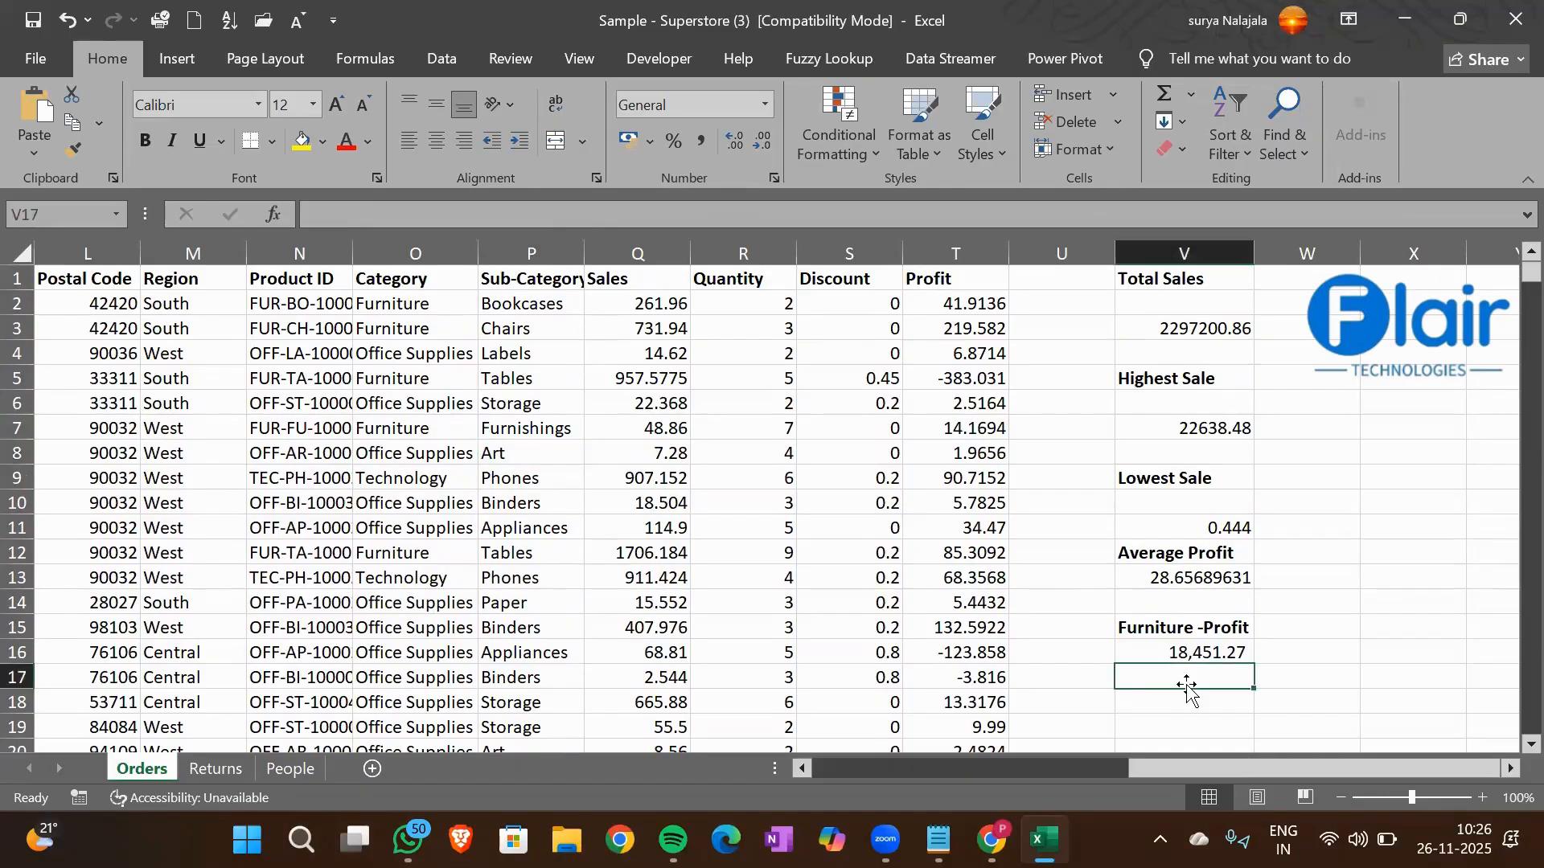
text(Art - Sales)
key(Return)
key(ctrl+b)
Start a SUMIF formula in cell V18 with the Sub-Category column P1:P9995 as its criteria range
key(Down)
text(=)
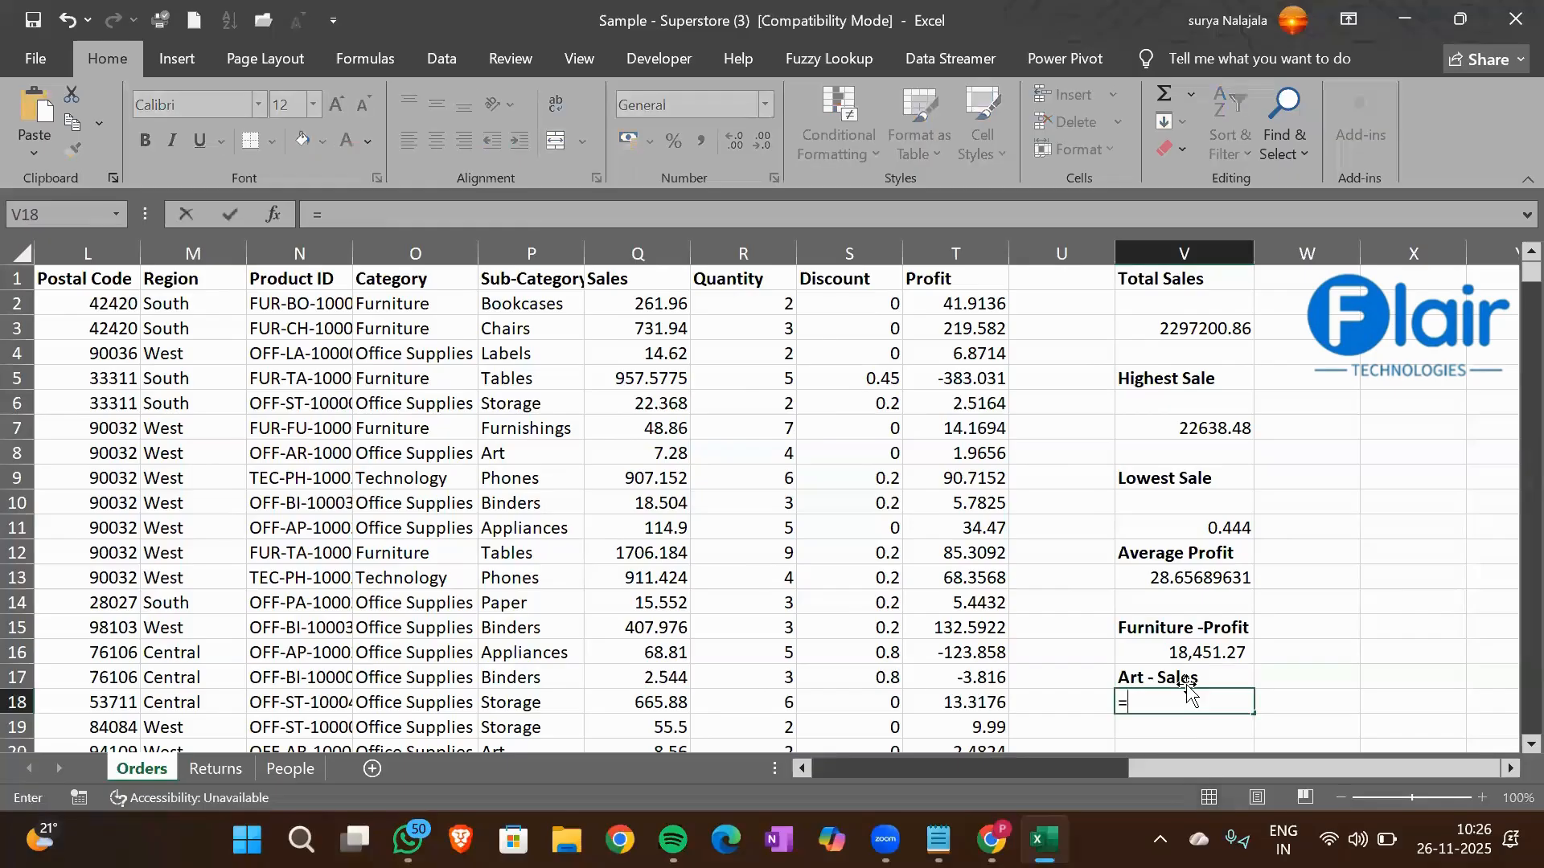
text(sumif)
key(Tab)
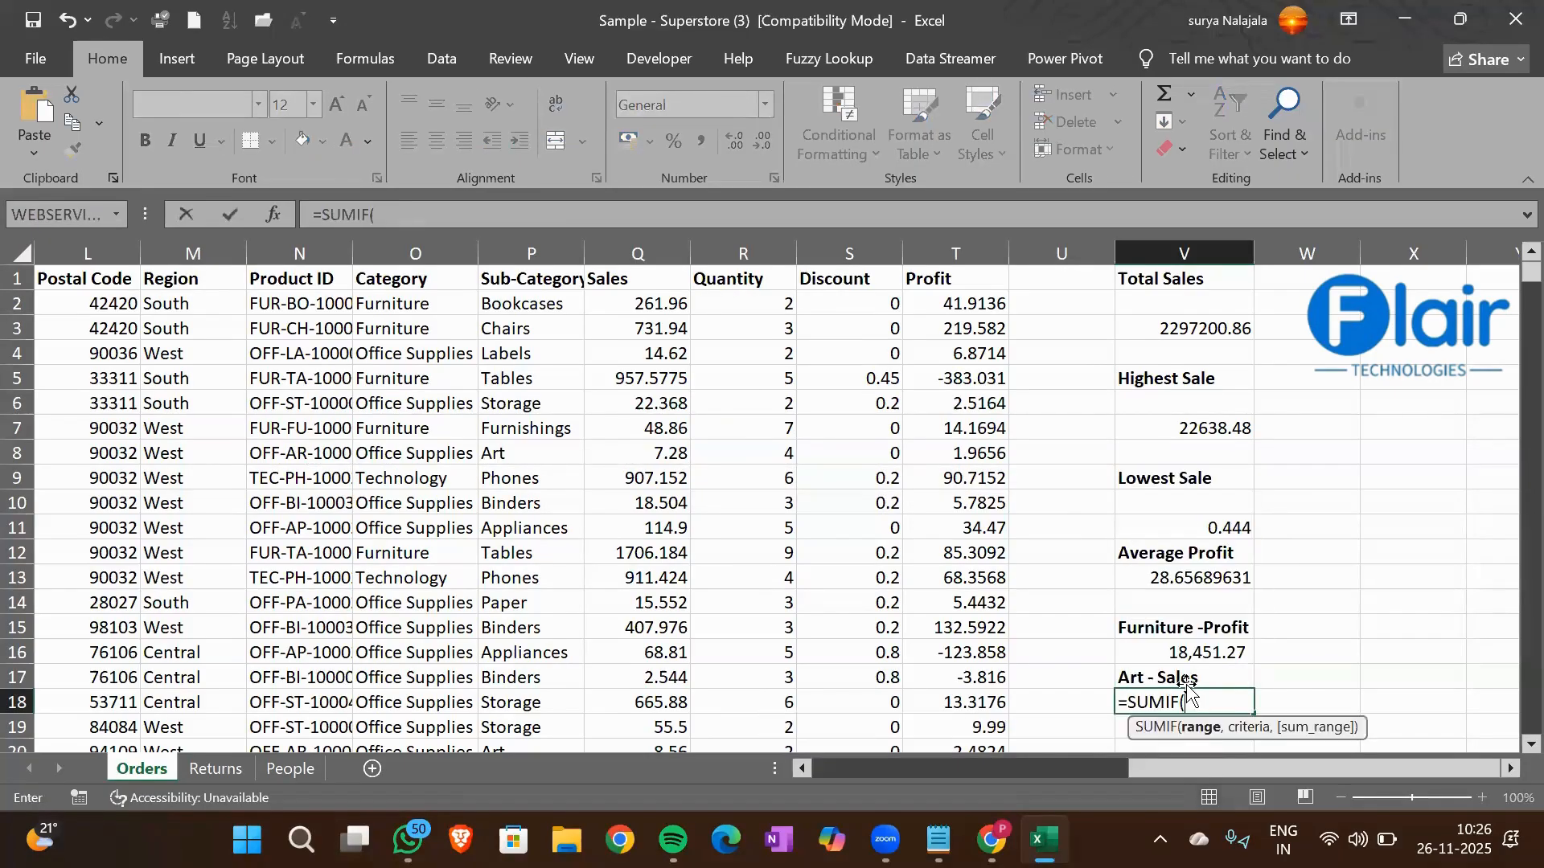
key(Left)
key(Left)
key(Left)
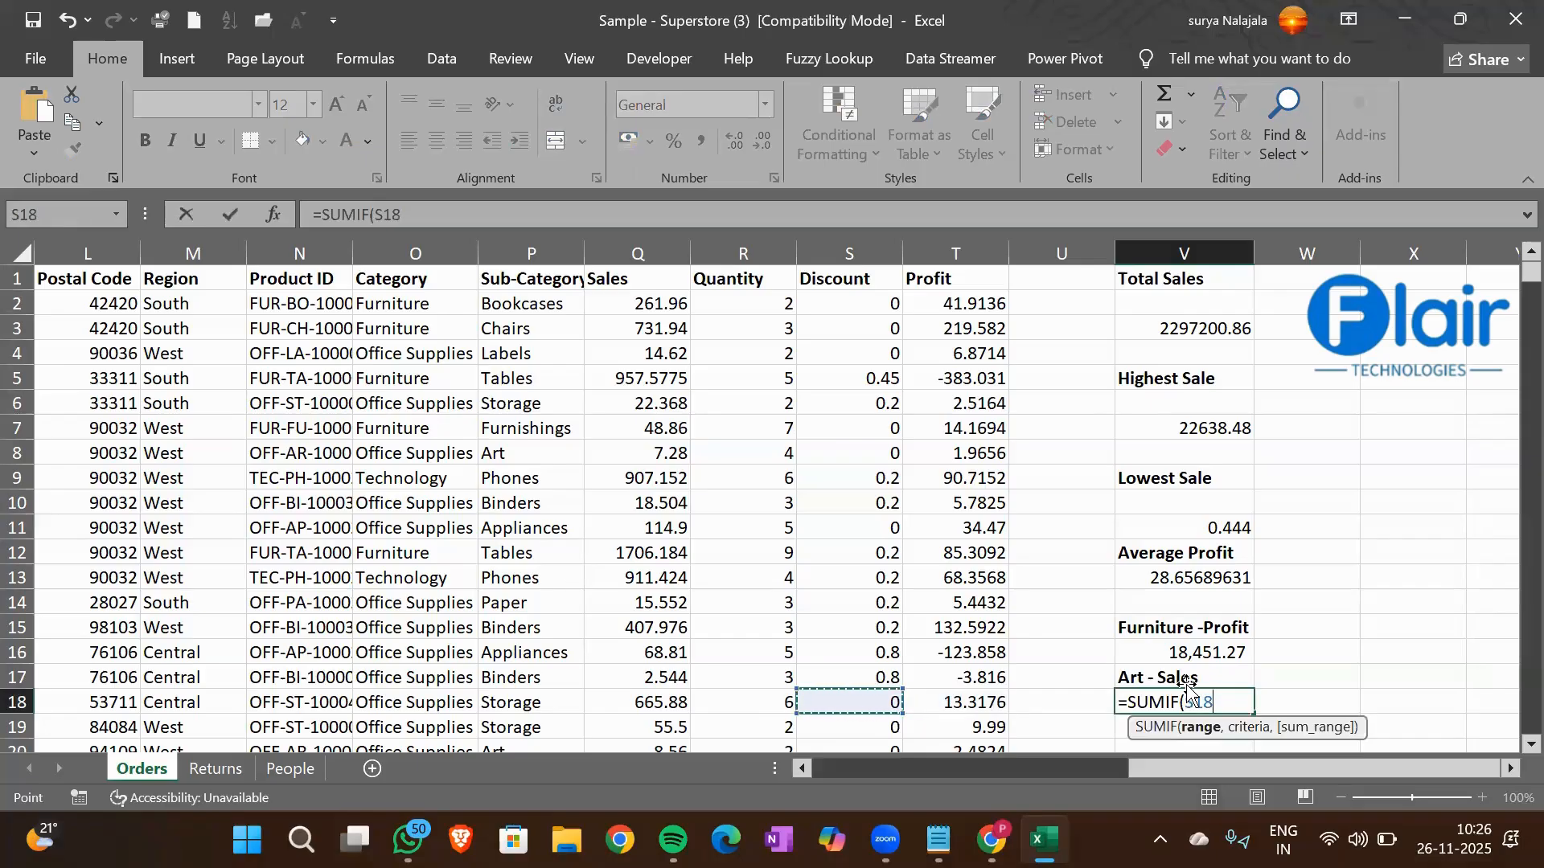
key(Left)
key(Left)
key(Left)
key(ctrl+Up)
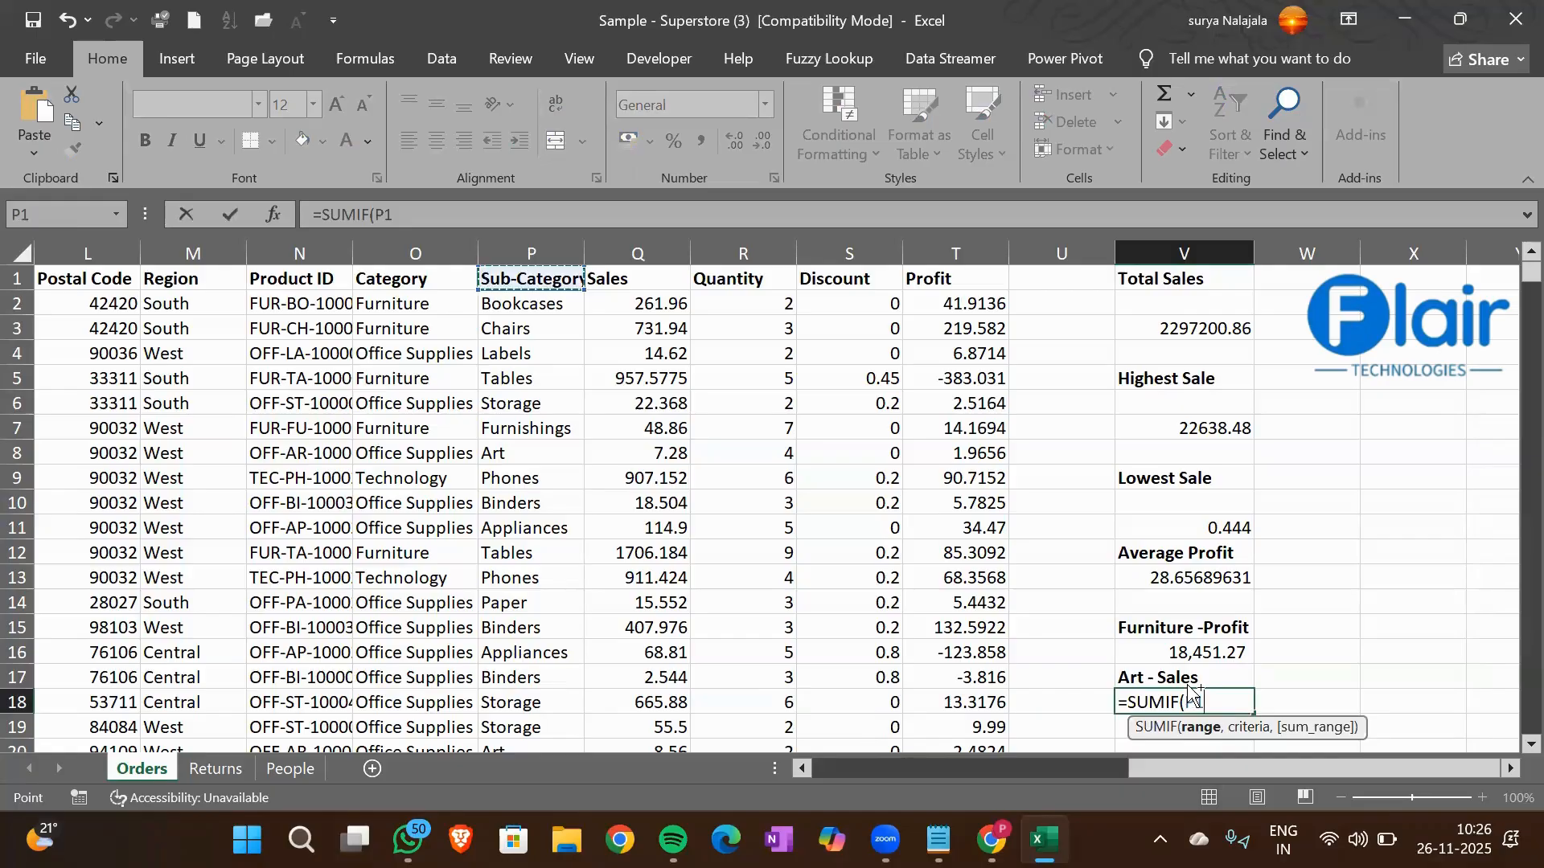
key(ctrl+shift)
key(ctrl+shift+Down)
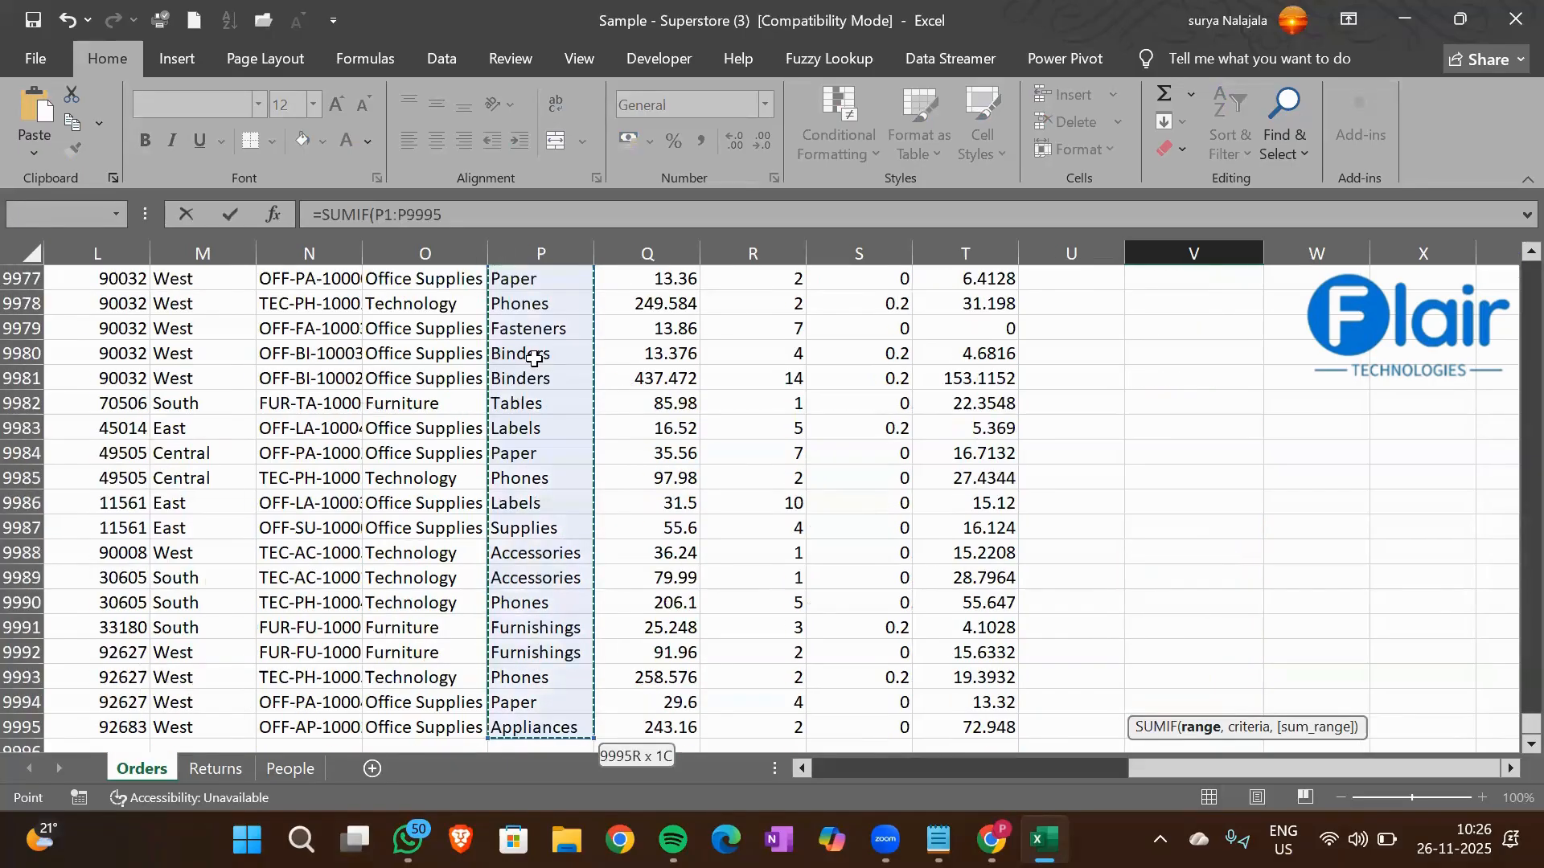
text(,)
Use cell P8 (Art) as the criterion of the SUMIF formula in V18
click(534, 358)
key(ctrl+Up)
key(Down)
key(Down)
key(Down)
key(Down)
key(Down)
key(Down)
key(Down)
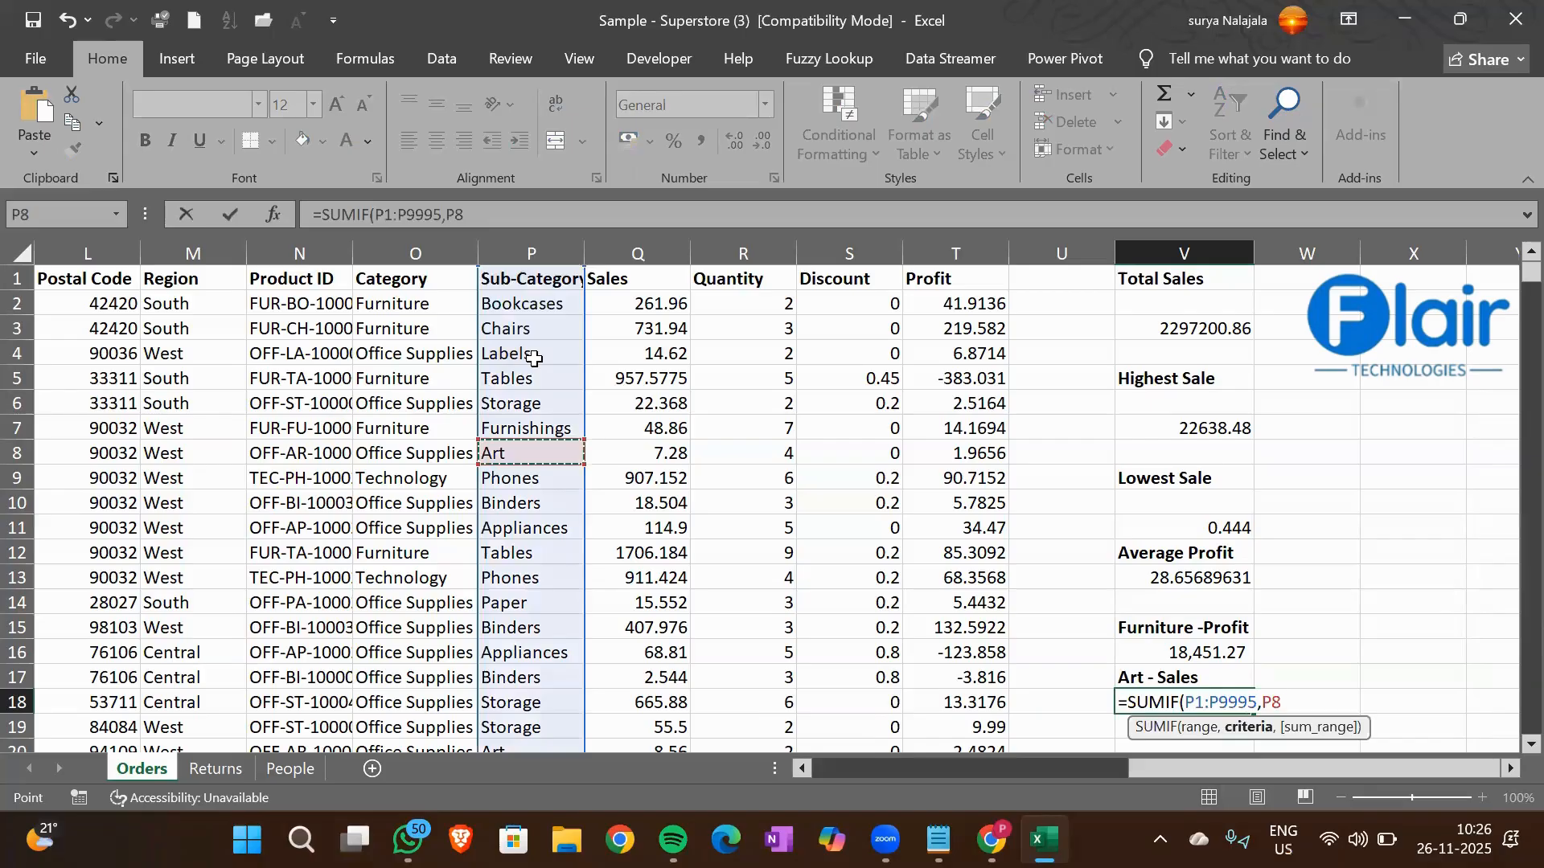
text(,)
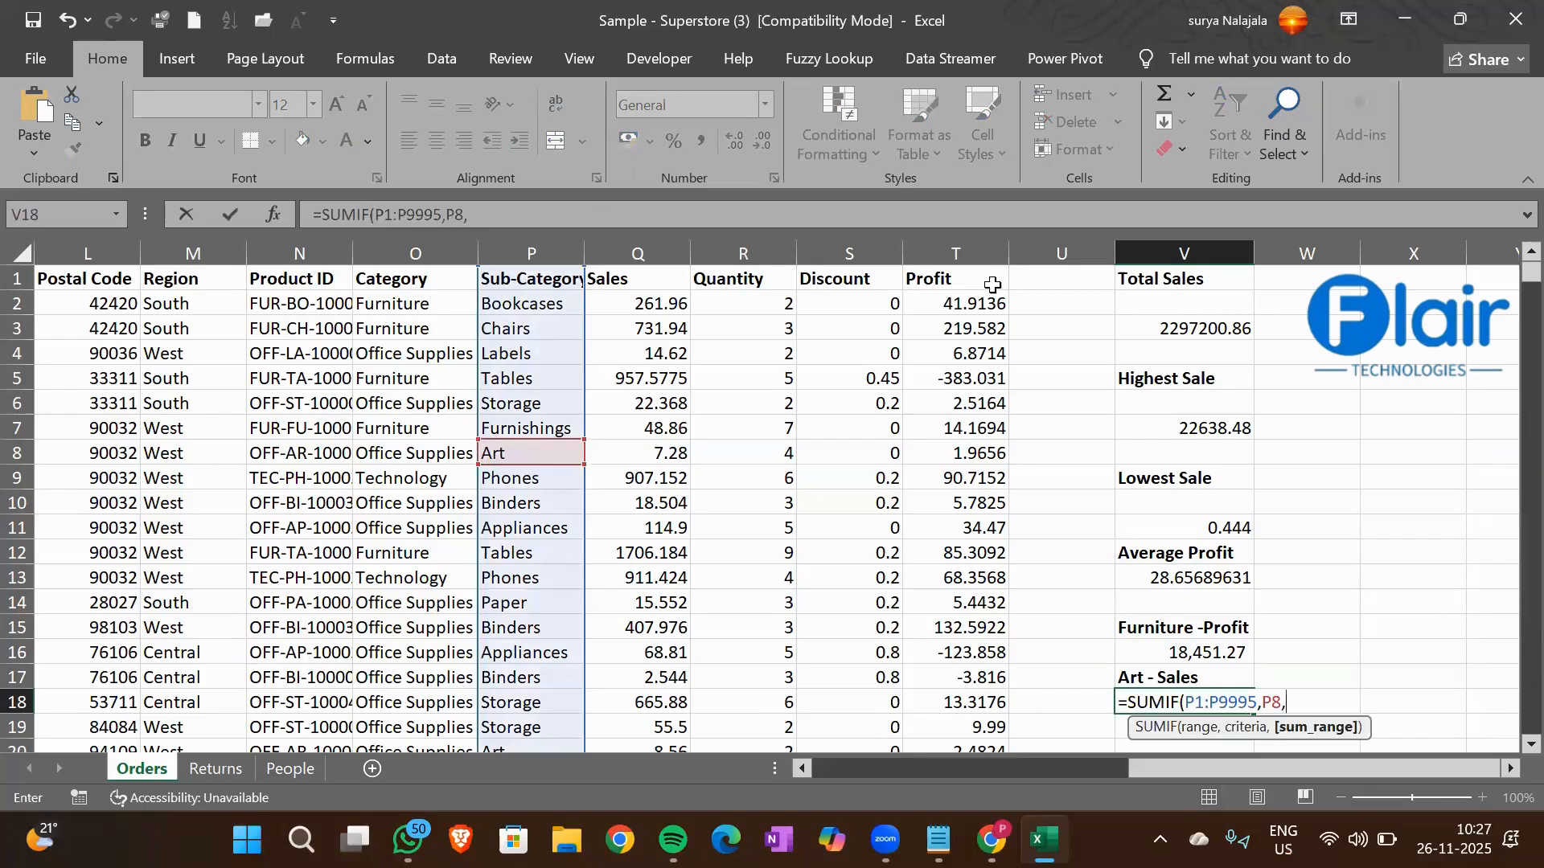
Complete the V18 formula with the Sales column Q1:Q9995 as the sum range and return to the top of the sheet
click(656, 278)
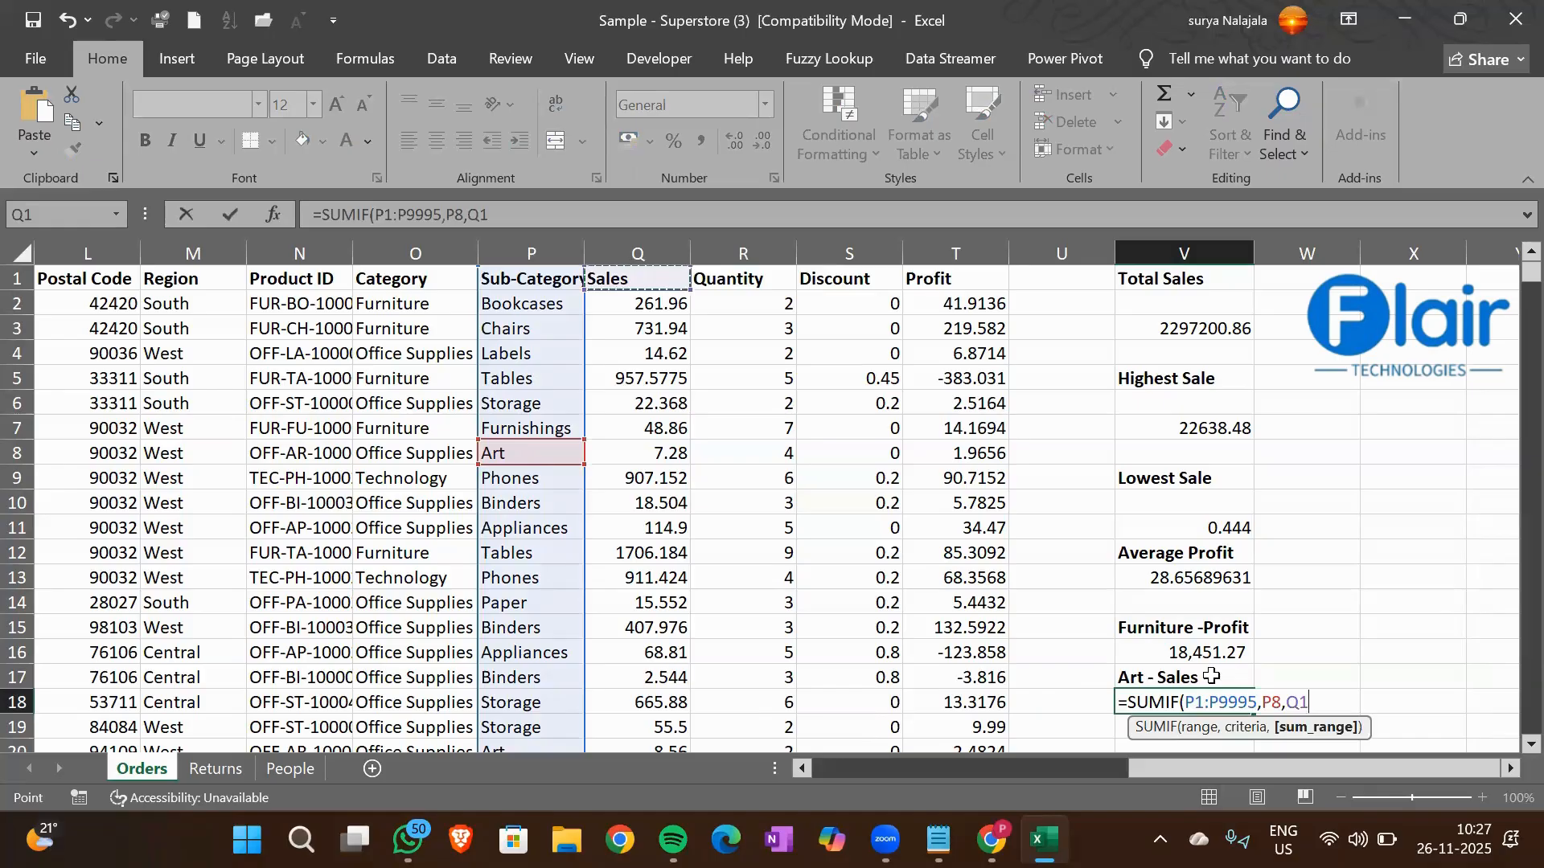
key(ctrl+shift+Down)
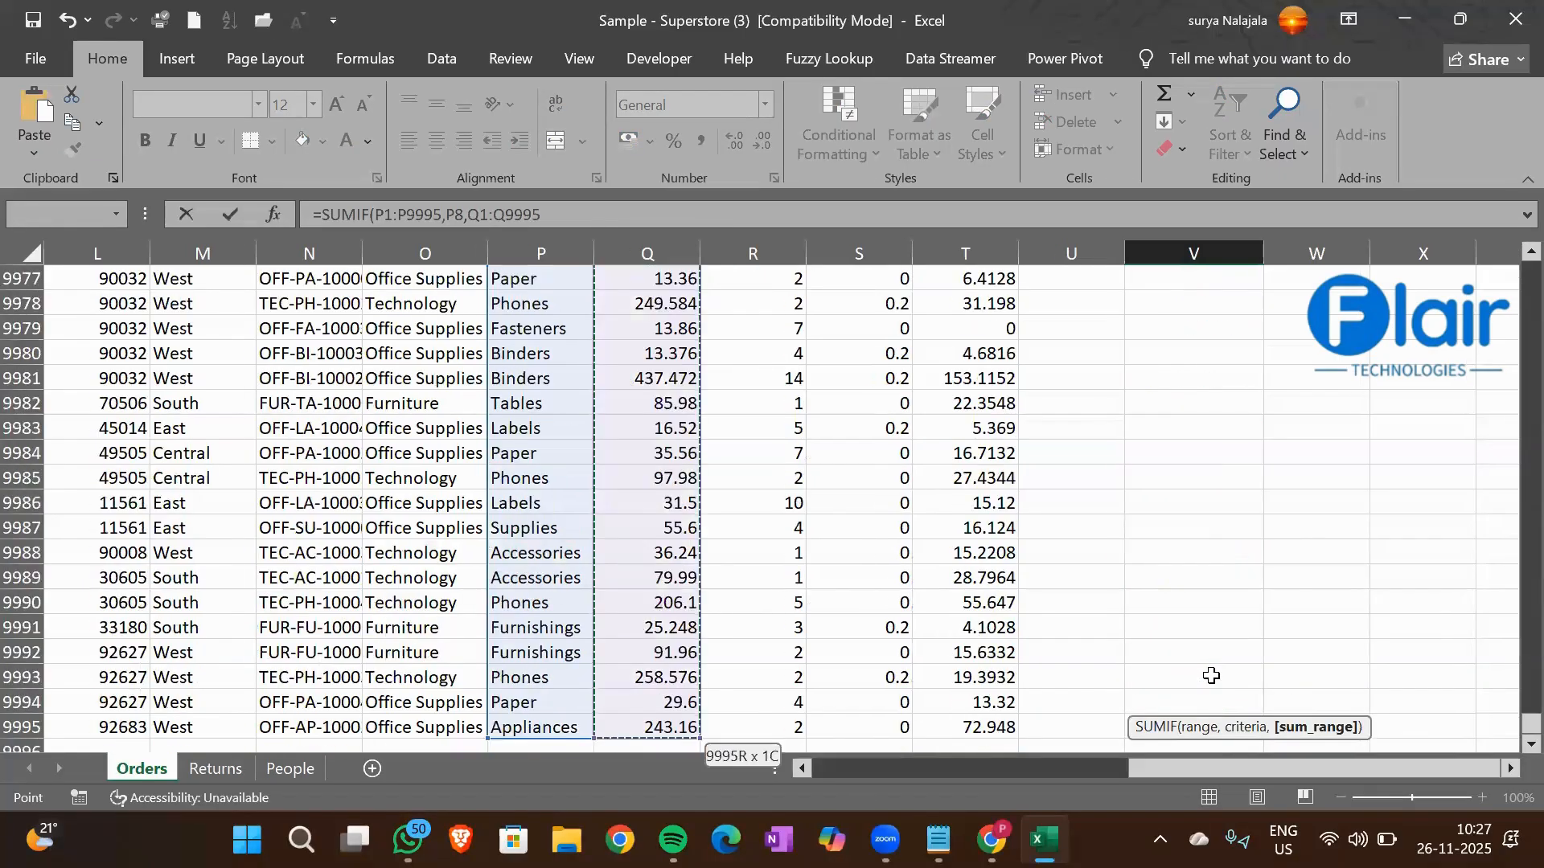
key(Return)
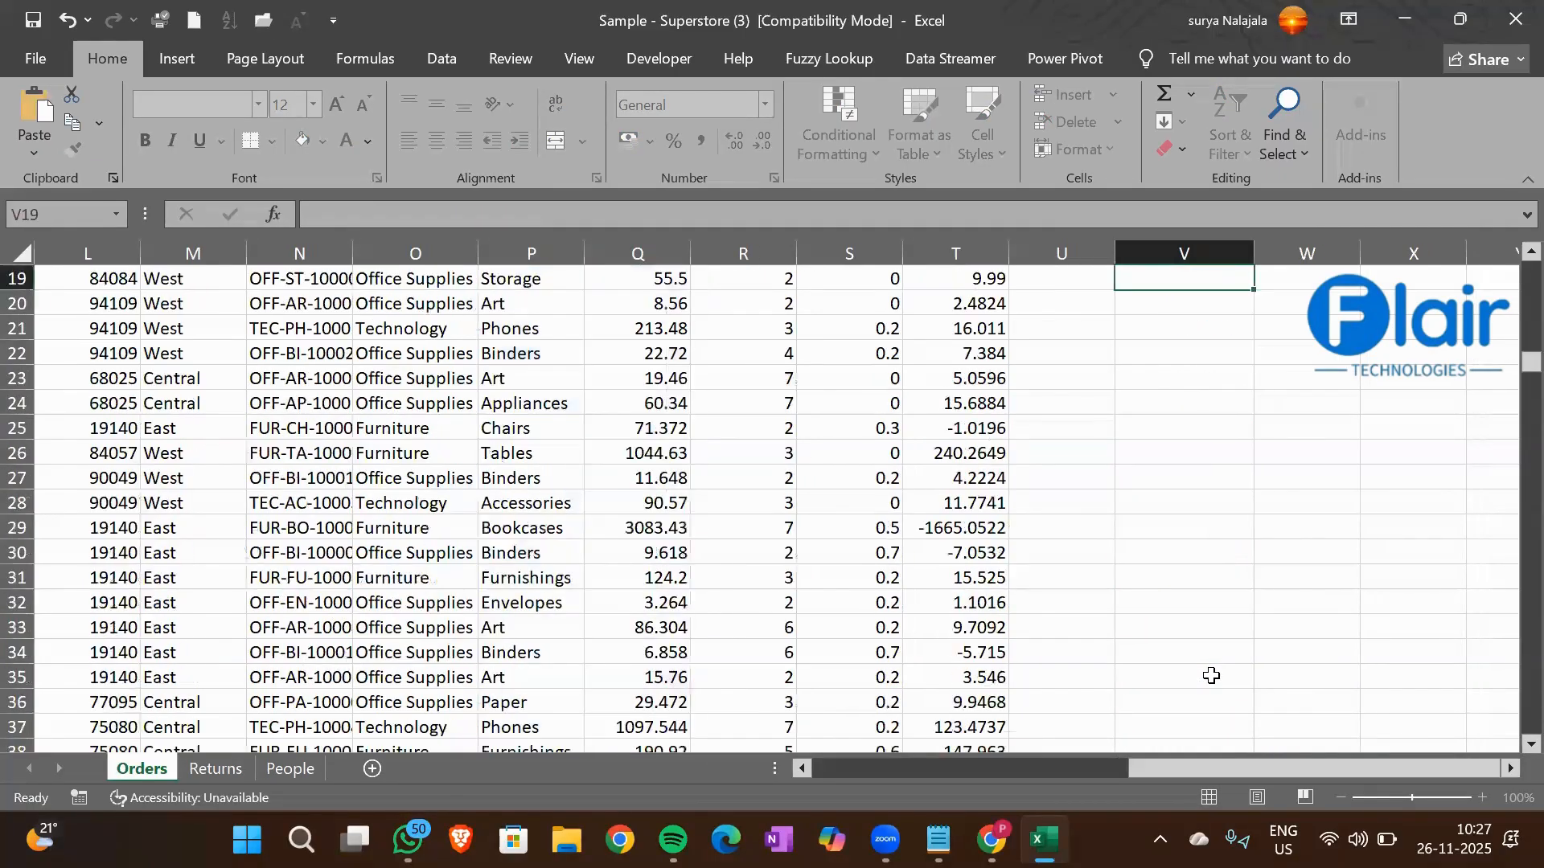
key(Up)
key(Up)
key(Up)
key(Up)
key(Up)
key(Up)
key(Up)
key(Up)
key(Up)
key(Up)
key(Up)
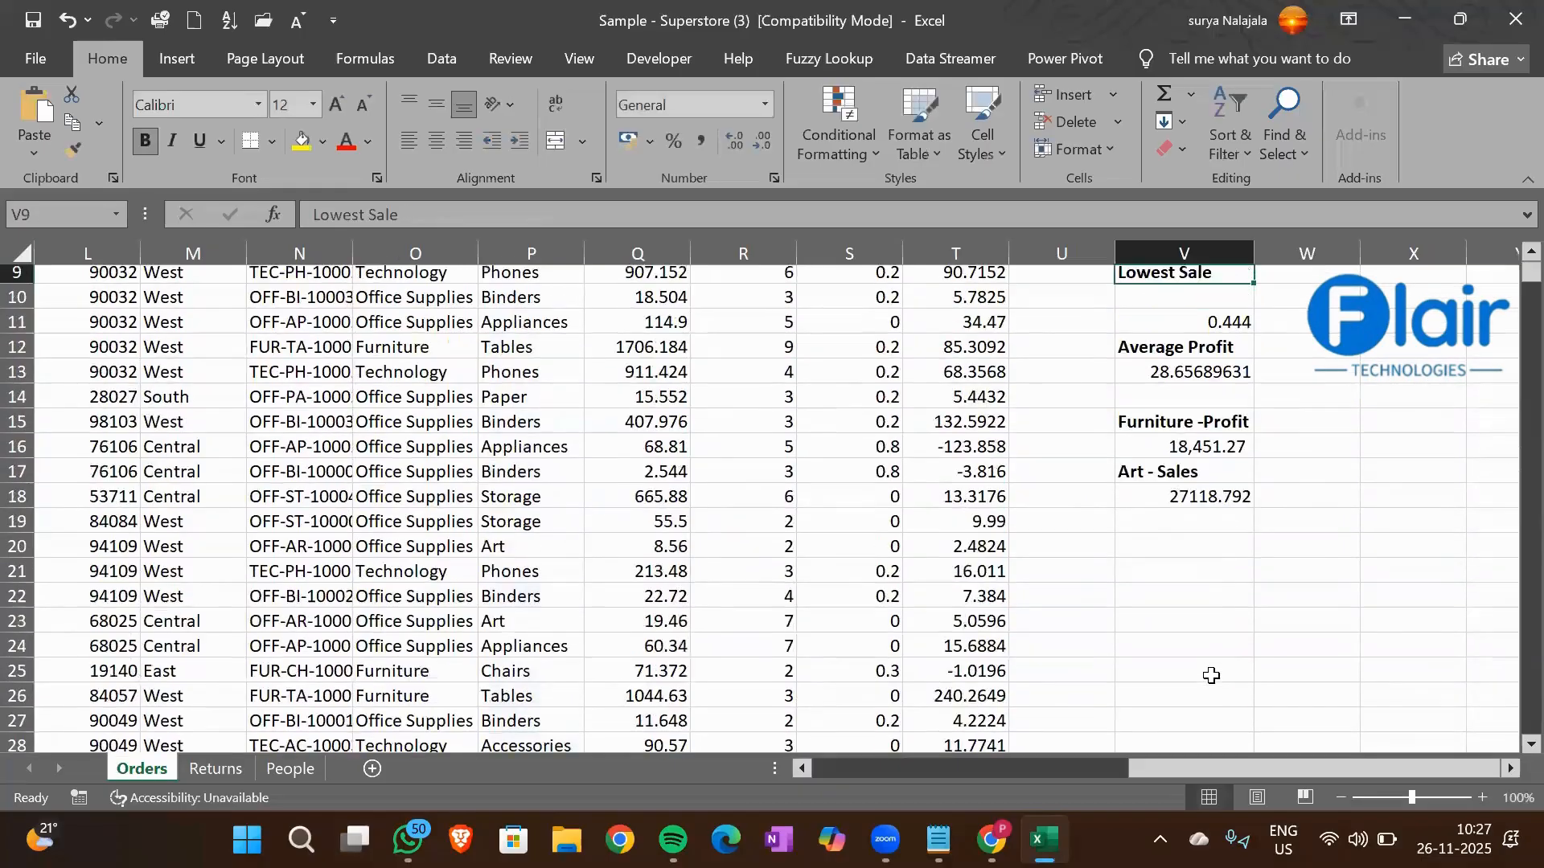
key(Up)
key(Up)
key(Up)
key(Up)
key(Up)
key(Up)
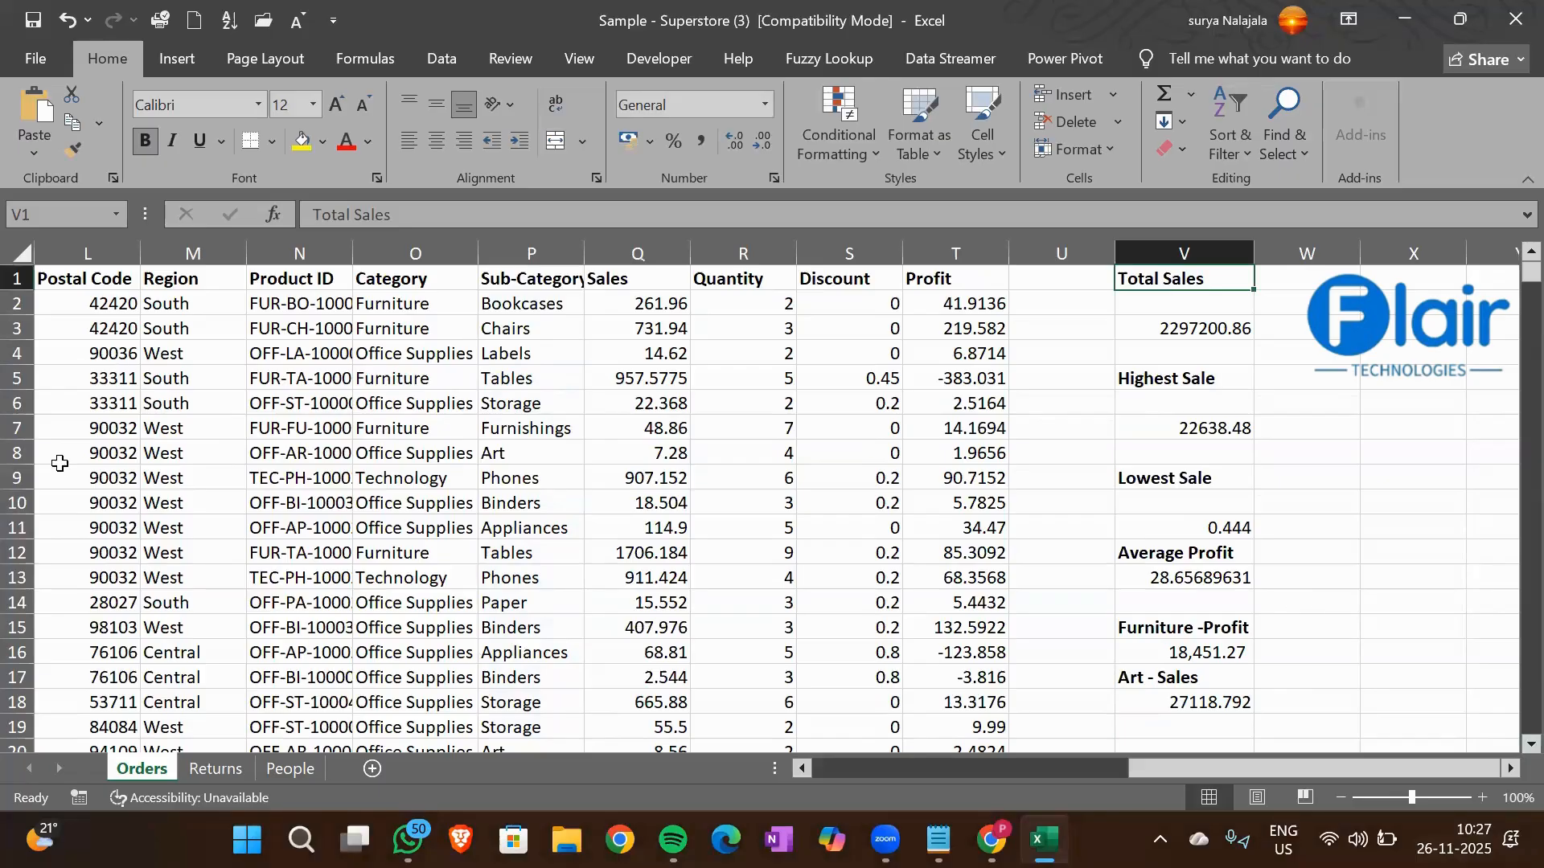
Enter the heading South-Quantity in cell W1, make it bold and fit column W's width to it
click(188, 309)
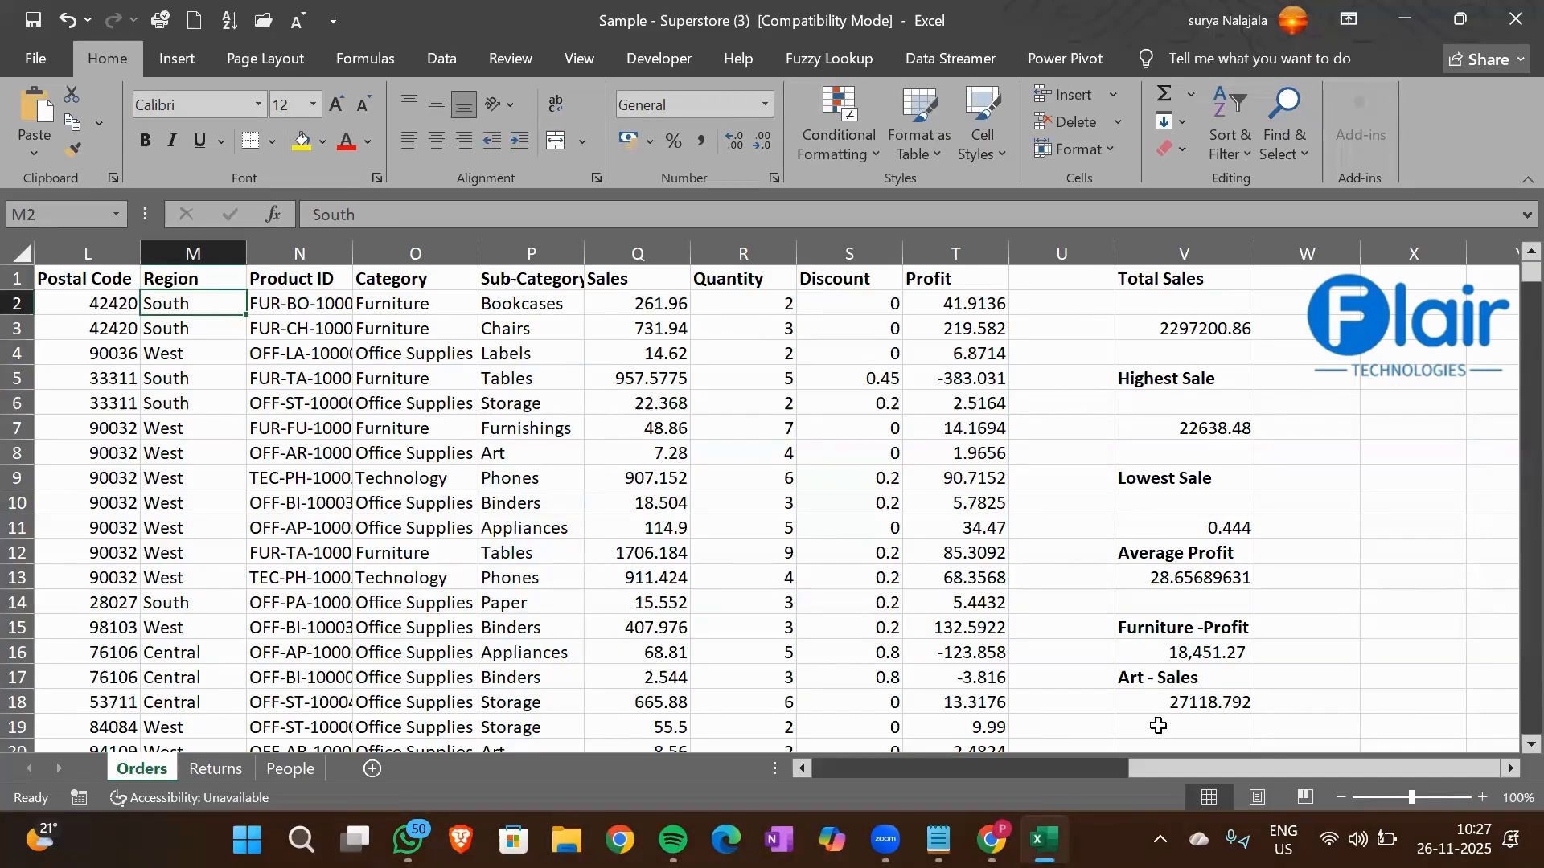
click(1293, 280)
text(South)
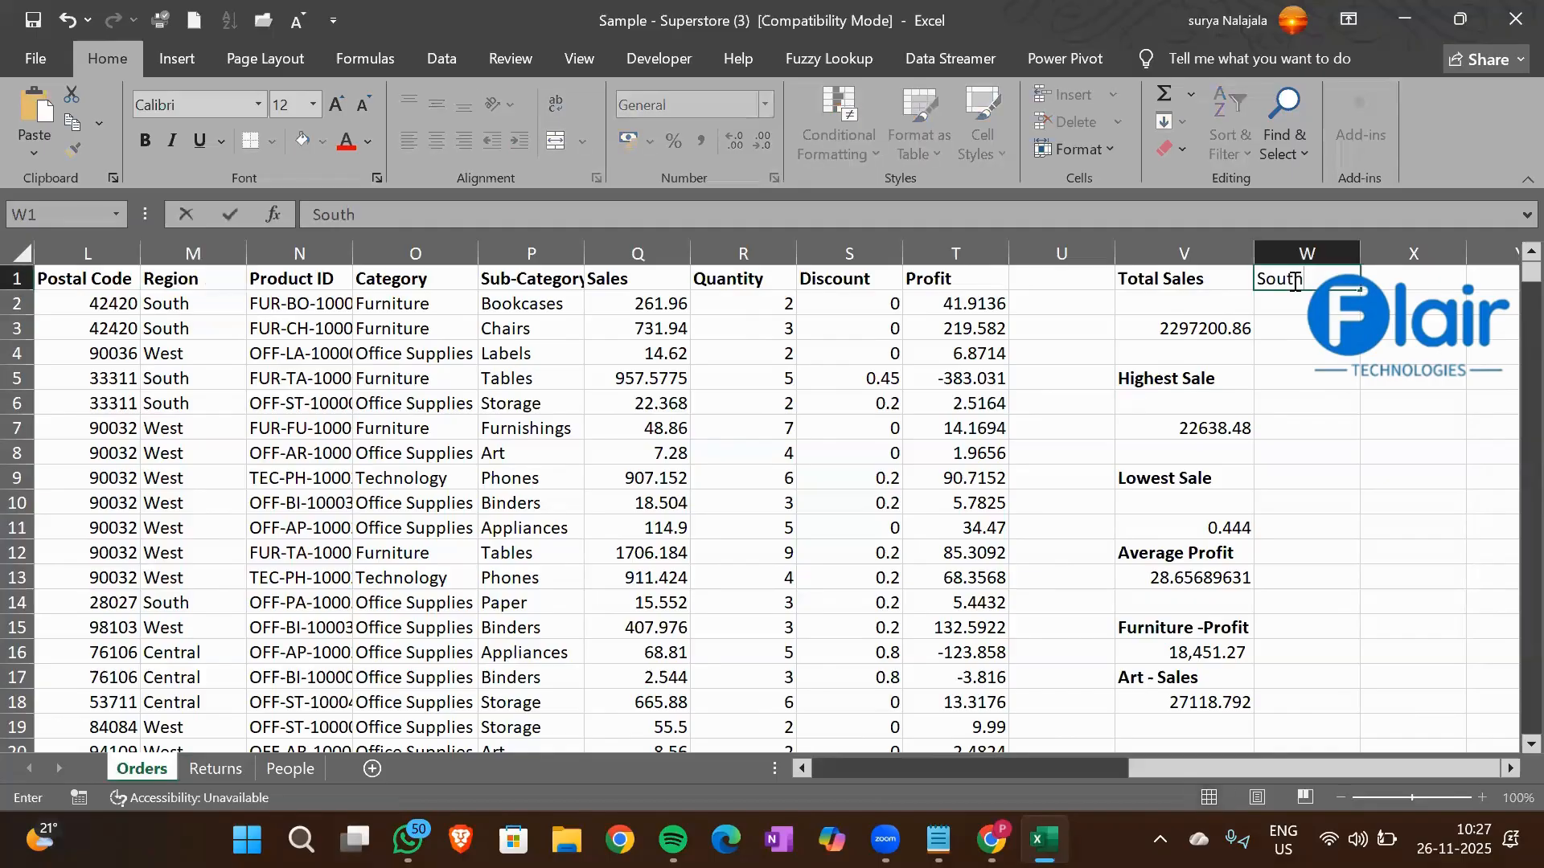
text(-Quantity)
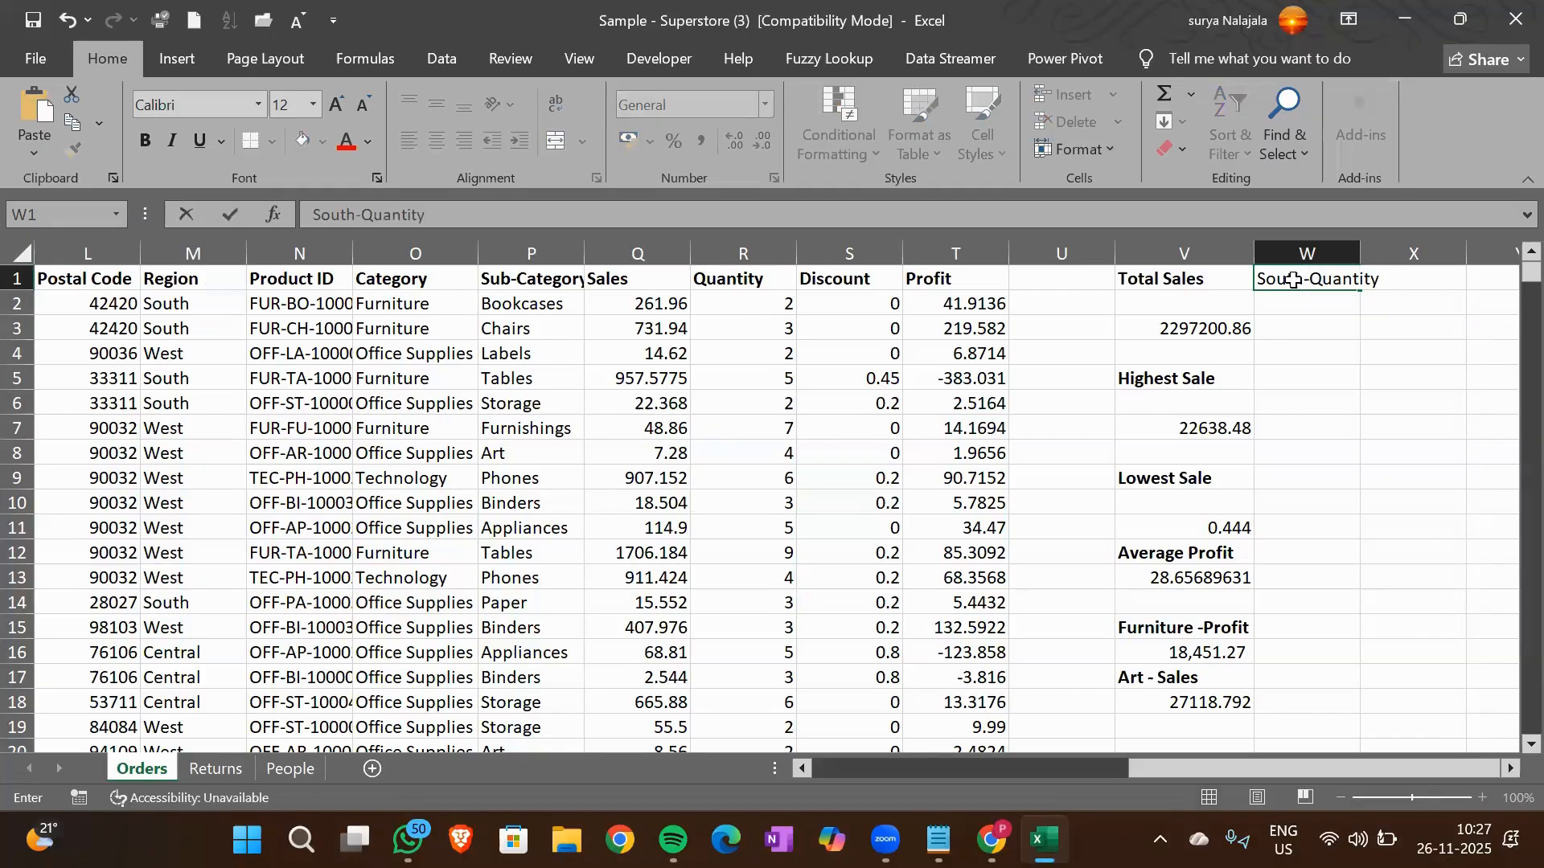
key(ctrl+Return)
key(ctrl+b)
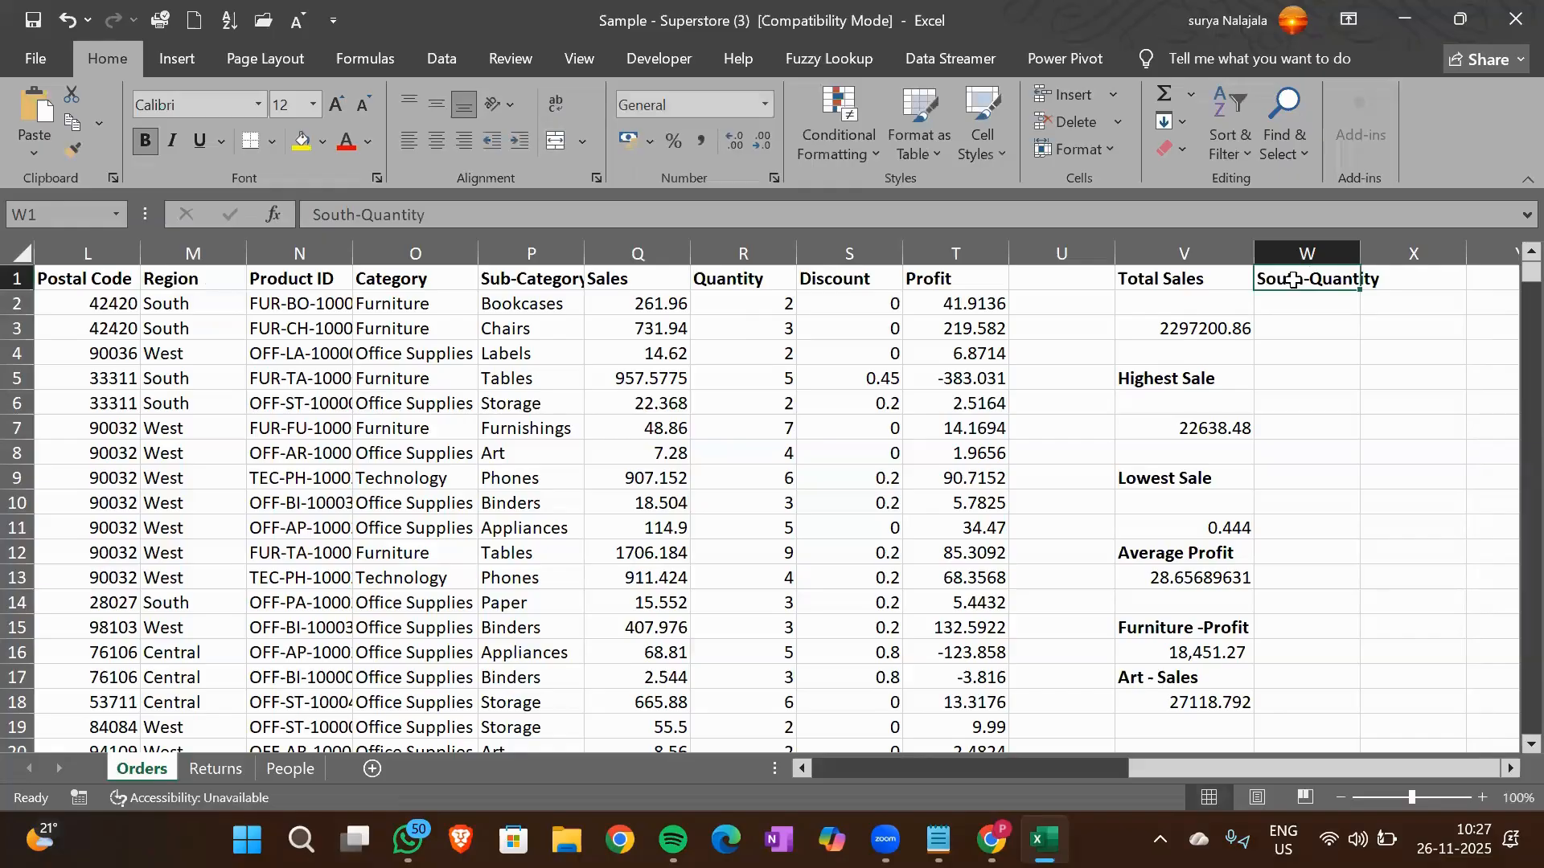
double_click(1354, 249)
Start a SUMIF formula in cell W2 with the Region column M1:M9995 as its criteria range
click(1320, 311)
text(=Sumi)
key(Tab)
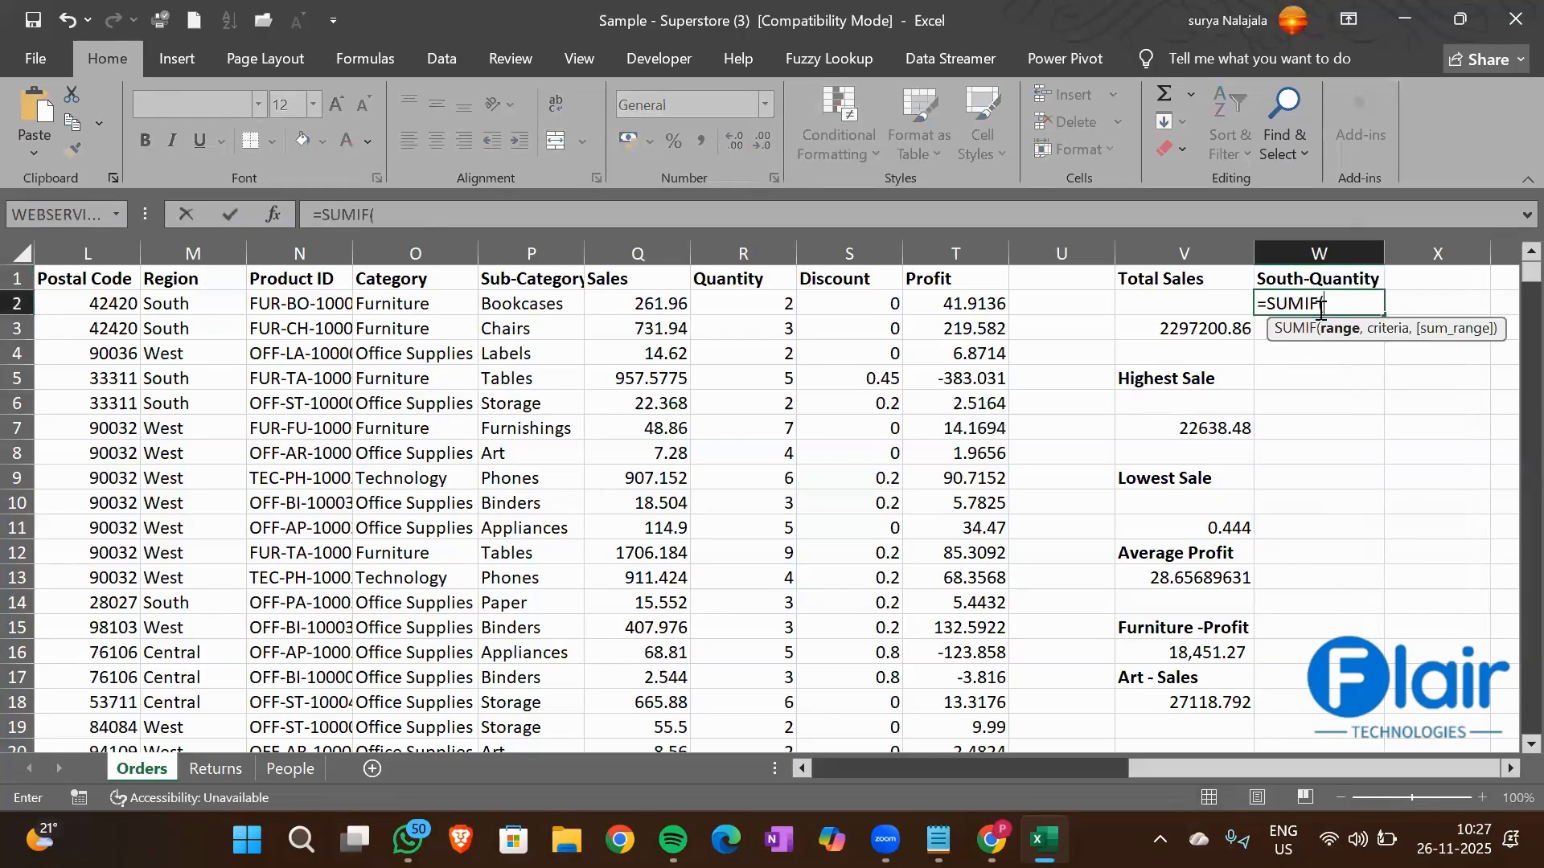
key(Left)
key(Left)
key(Left)
key(Left)
key(Left)
key(Left)
key(Left)
key(Left)
key(Left)
key(Left)
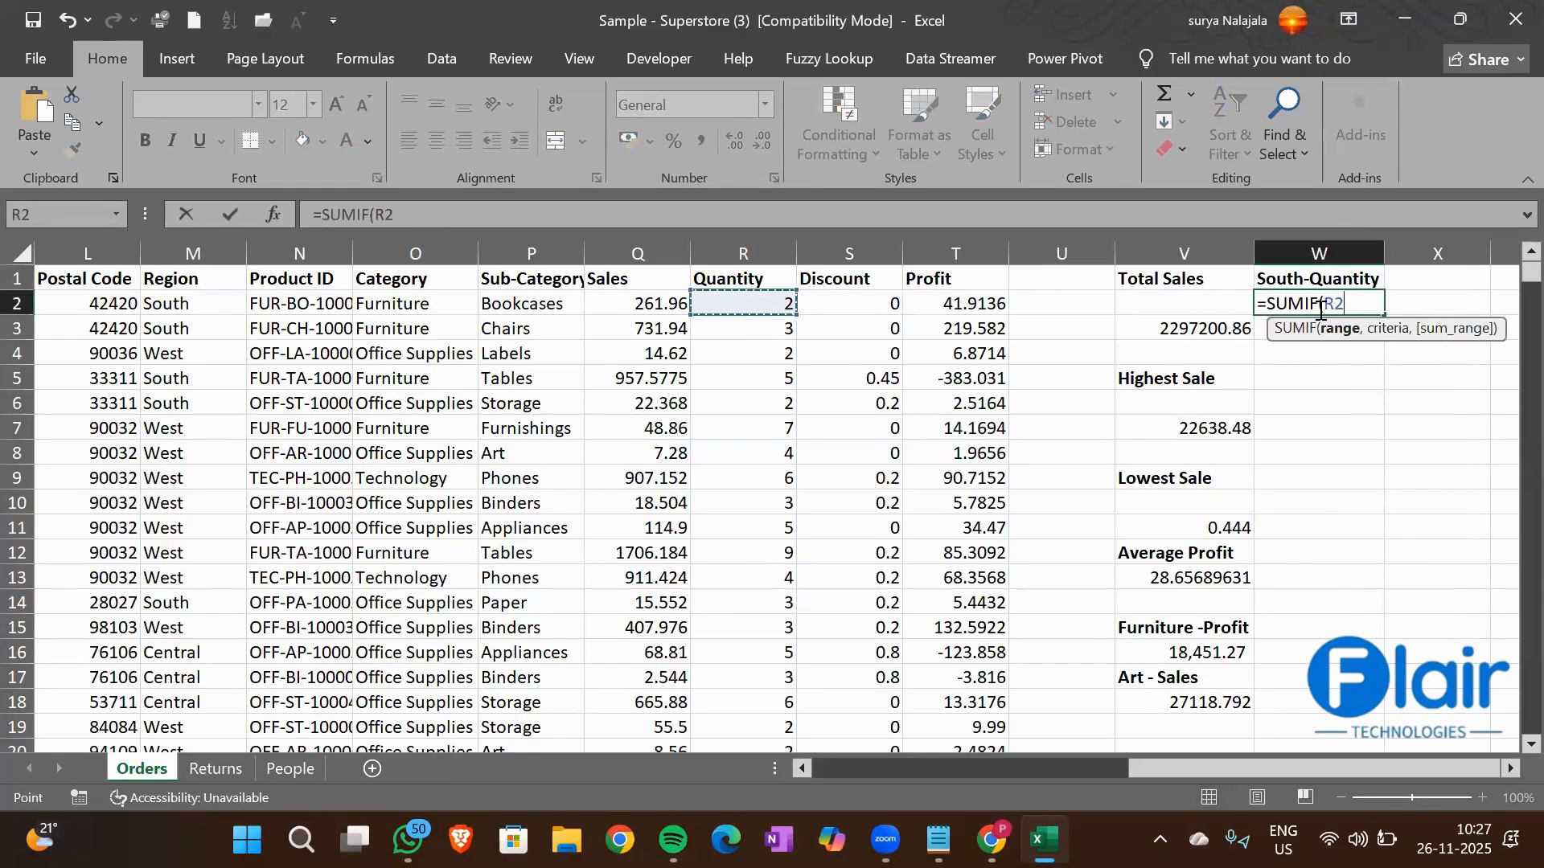
key(Up)
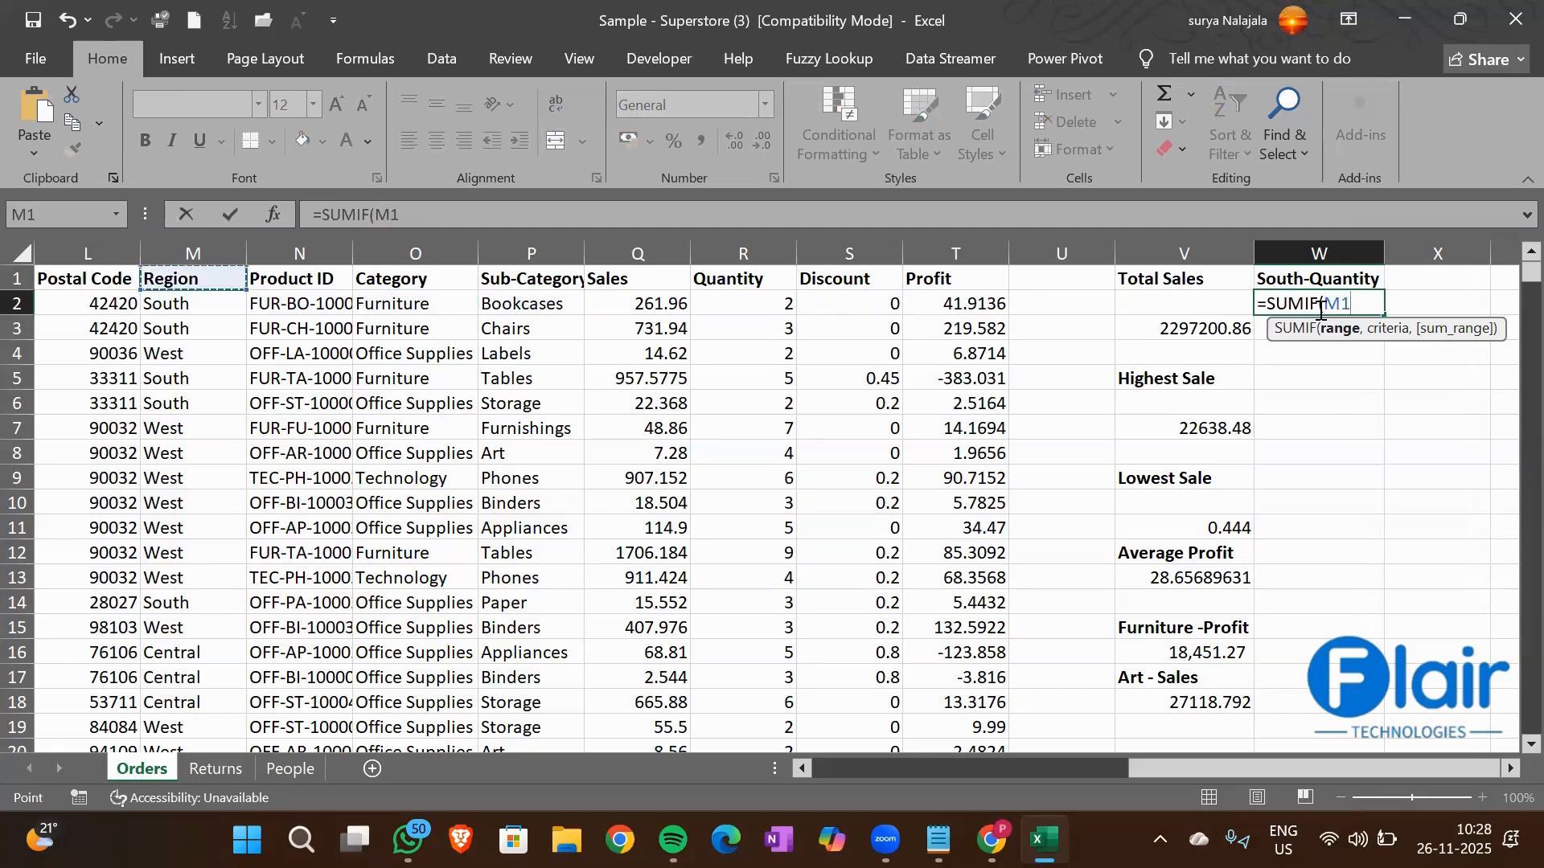
key(ctrl+shift+Down)
text(,)
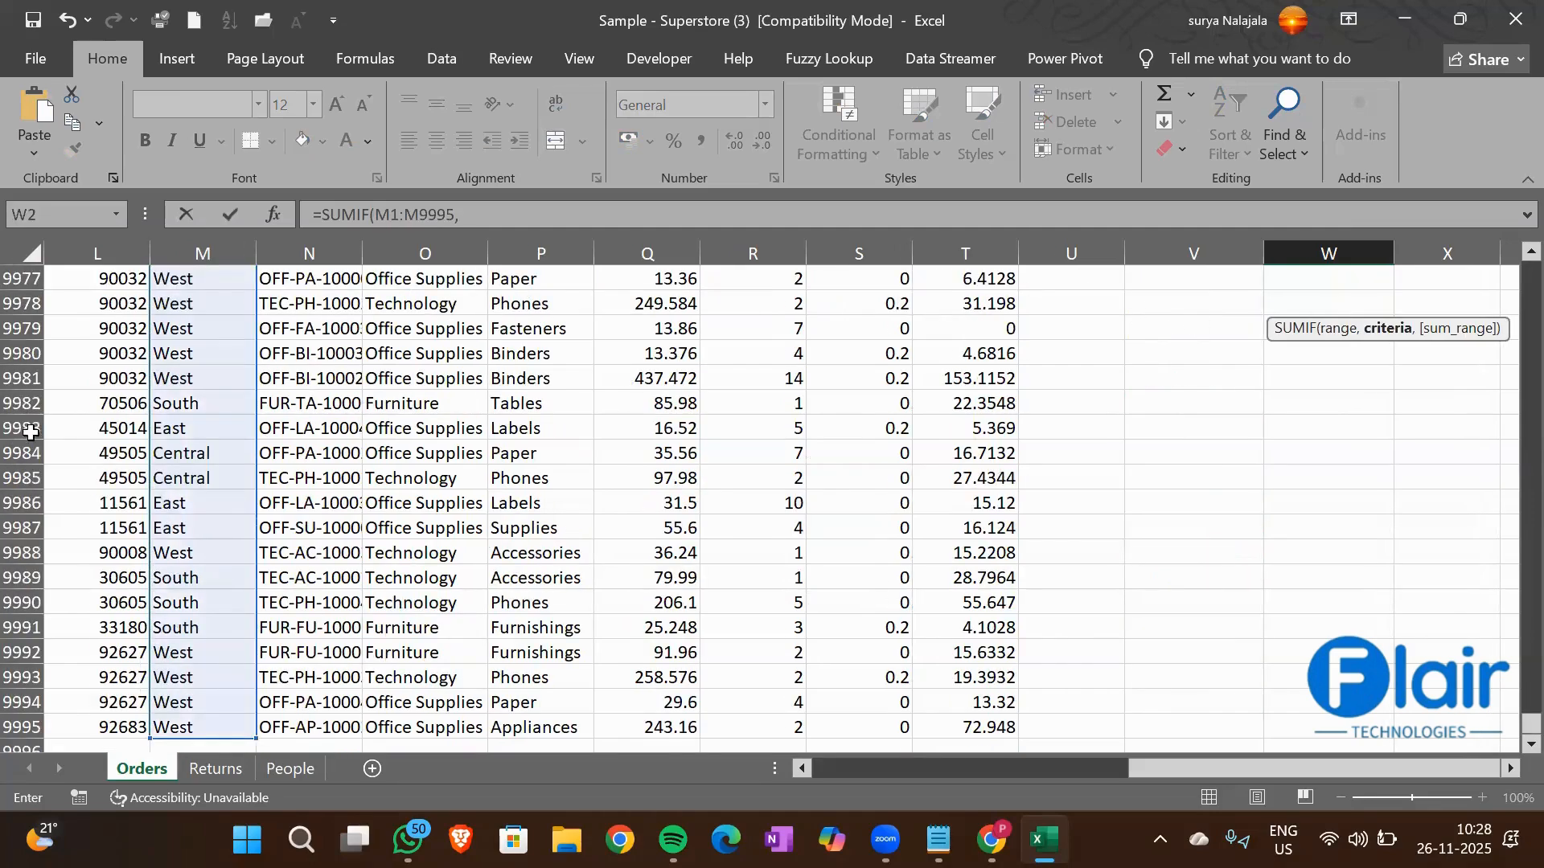
Use cell M2 (South) as the criterion of the SUMIF formula in W2
click(166, 403)
key(ctrl+Up)
key(Down)
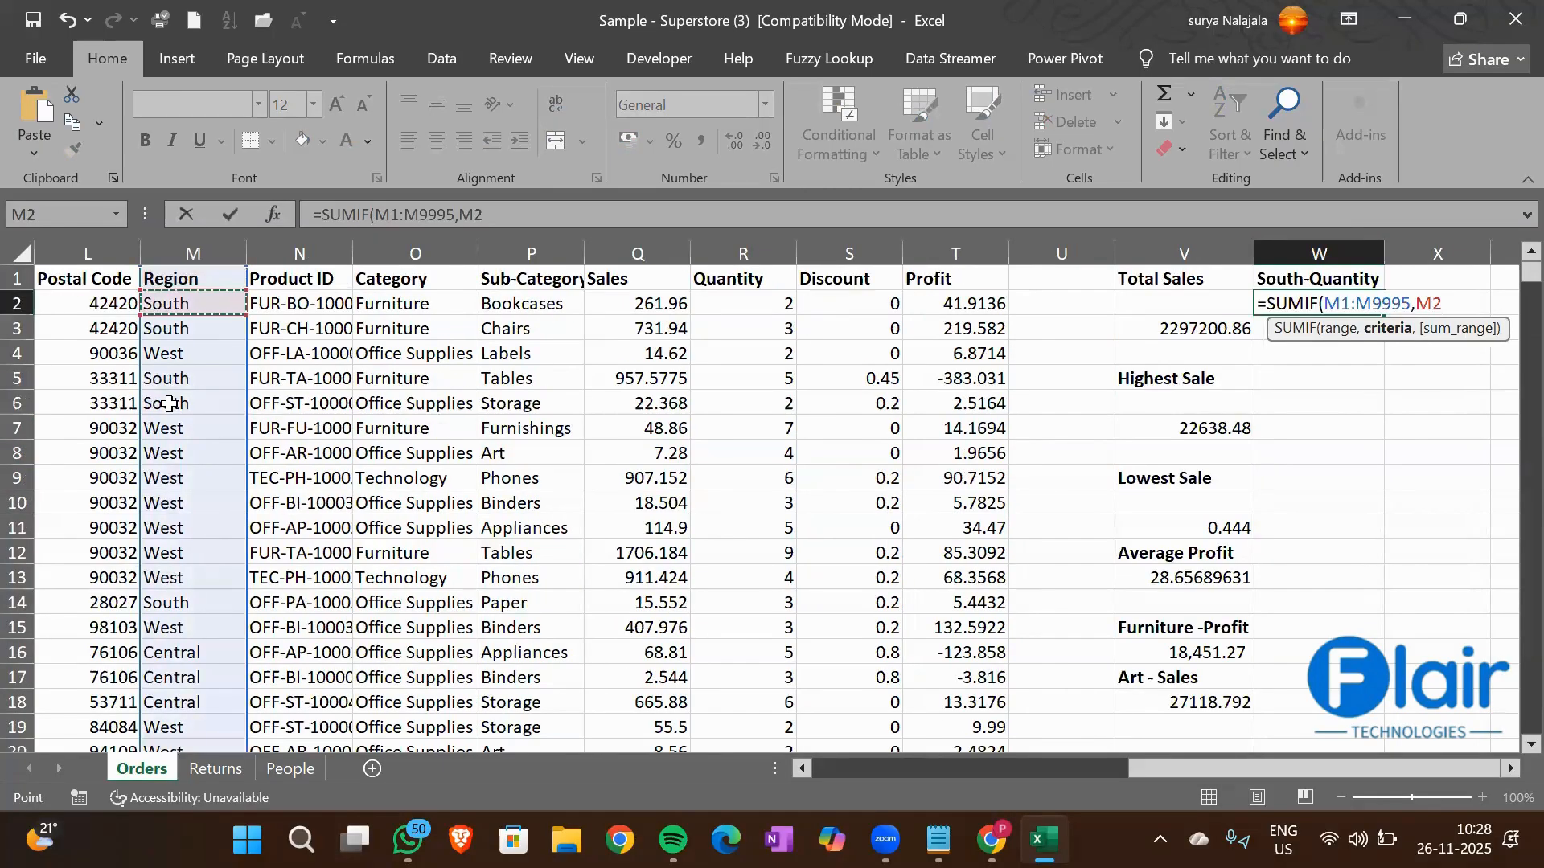
text(,)
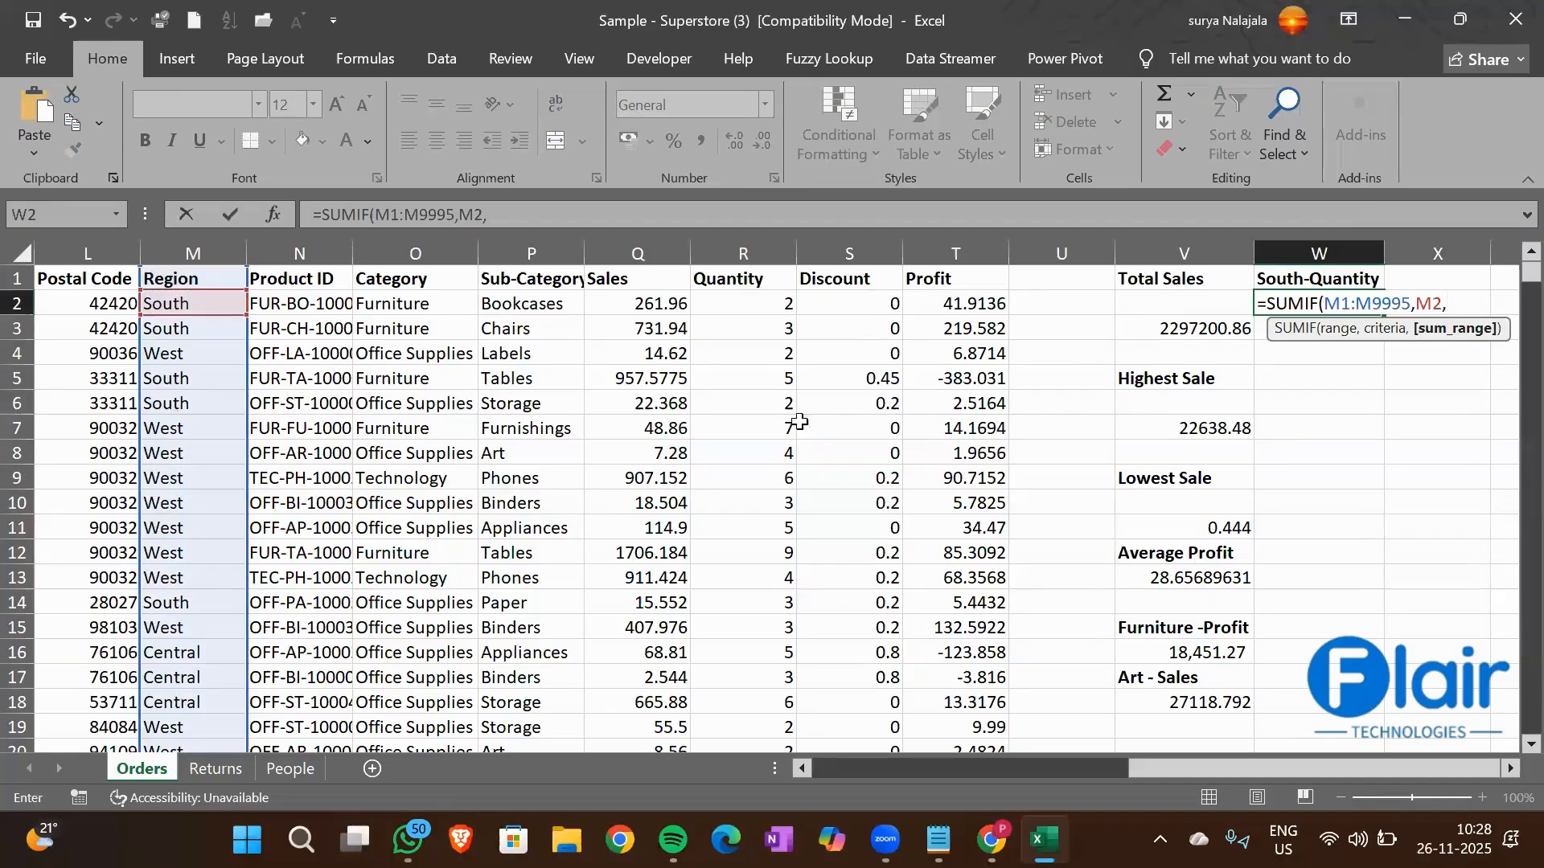
Complete the W2 formula with the Quantity column R1:R9995 as the sum range and reselect cell W2
click(731, 279)
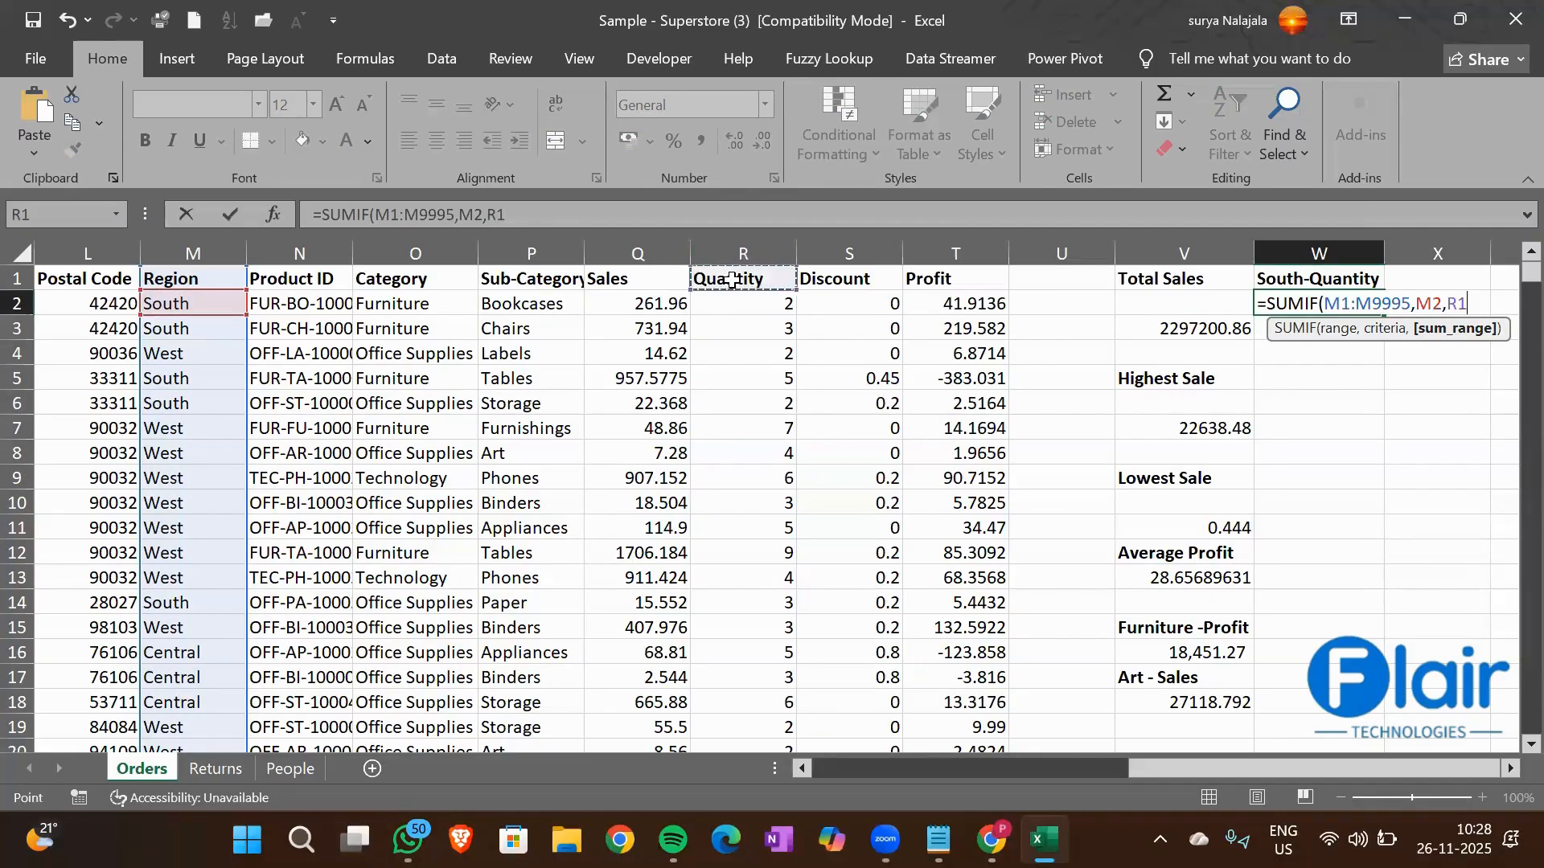
key(ctrl+shift+Down)
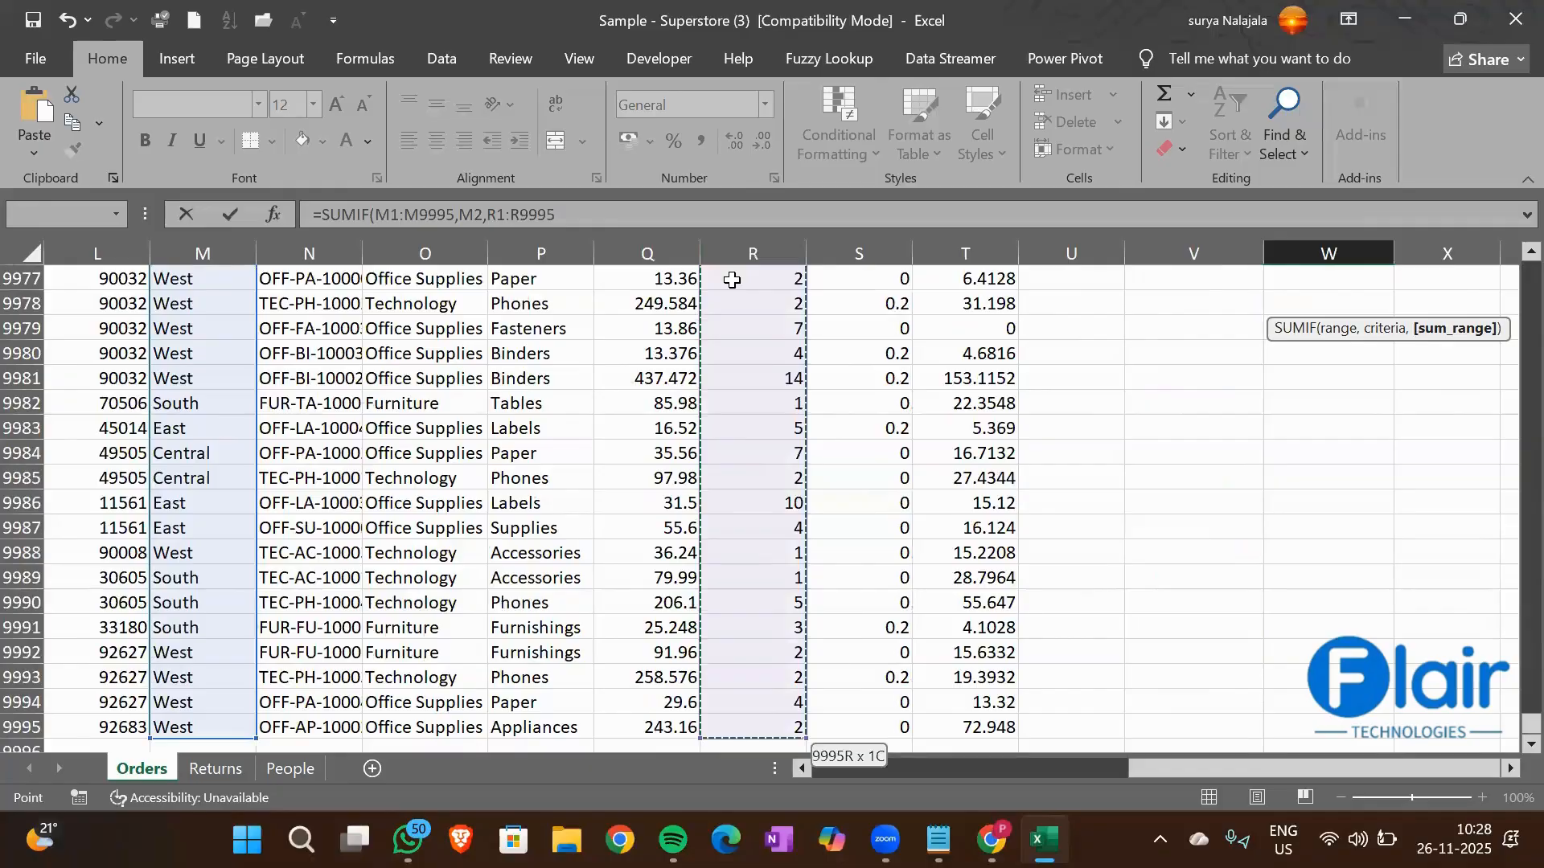
key(Return)
key(Up)
key(Up)
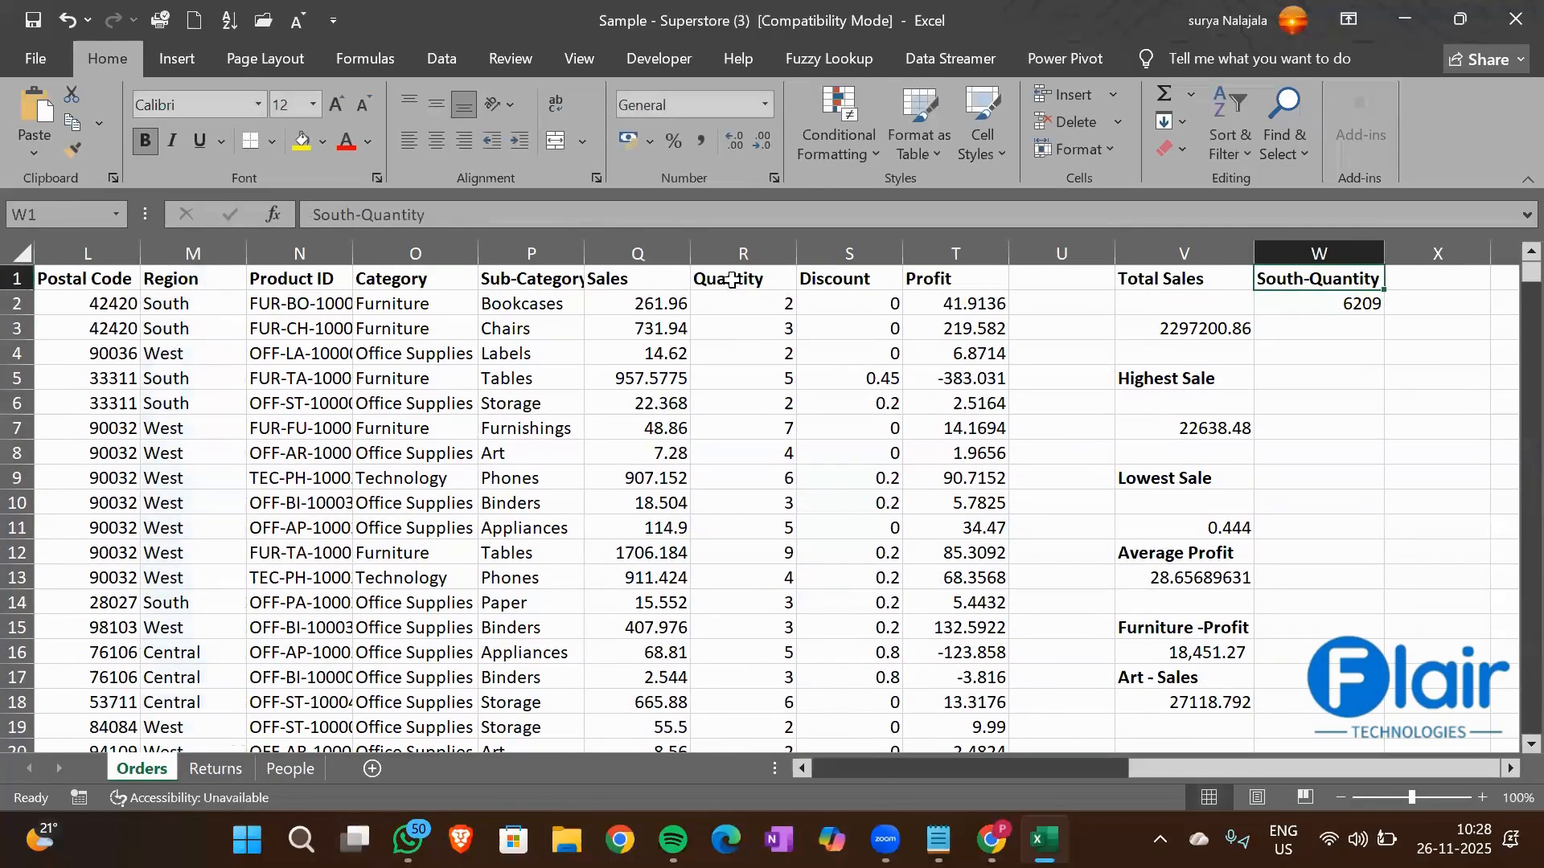
key(Down)
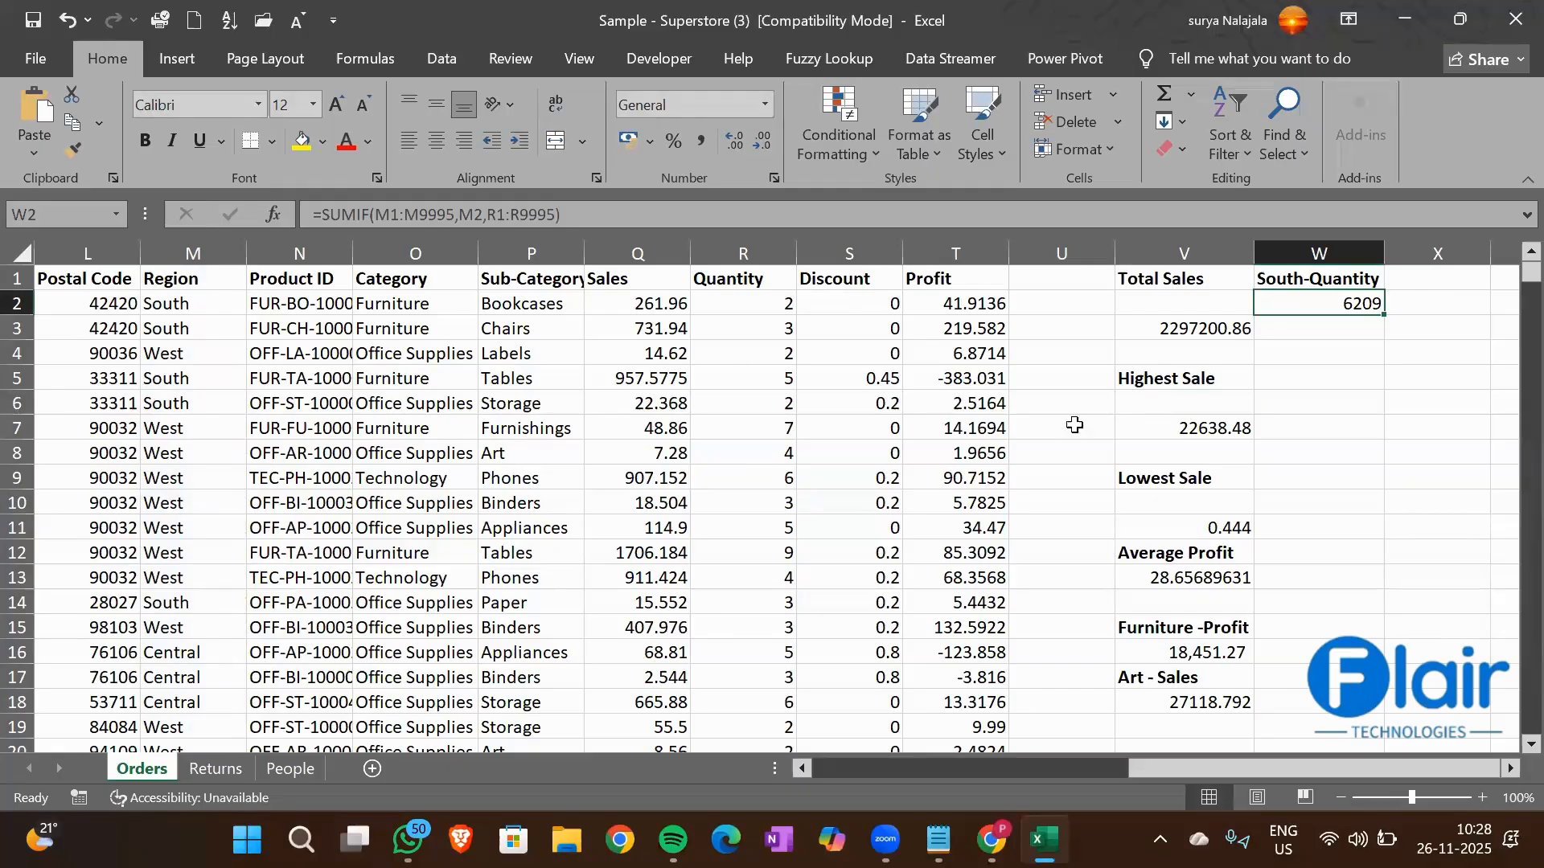
click(1331, 355)
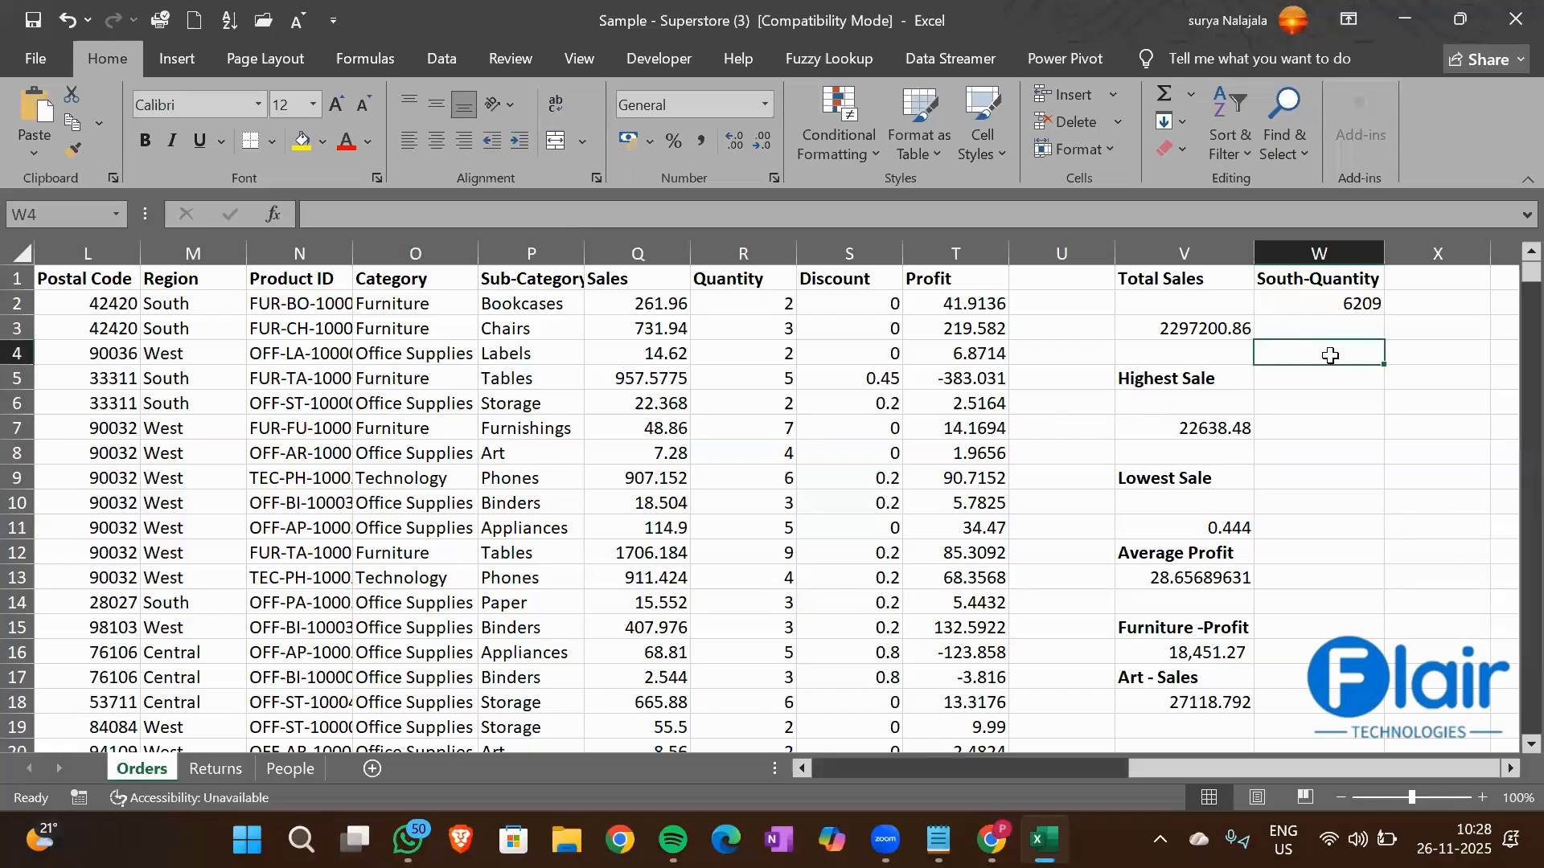
click(199, 305)
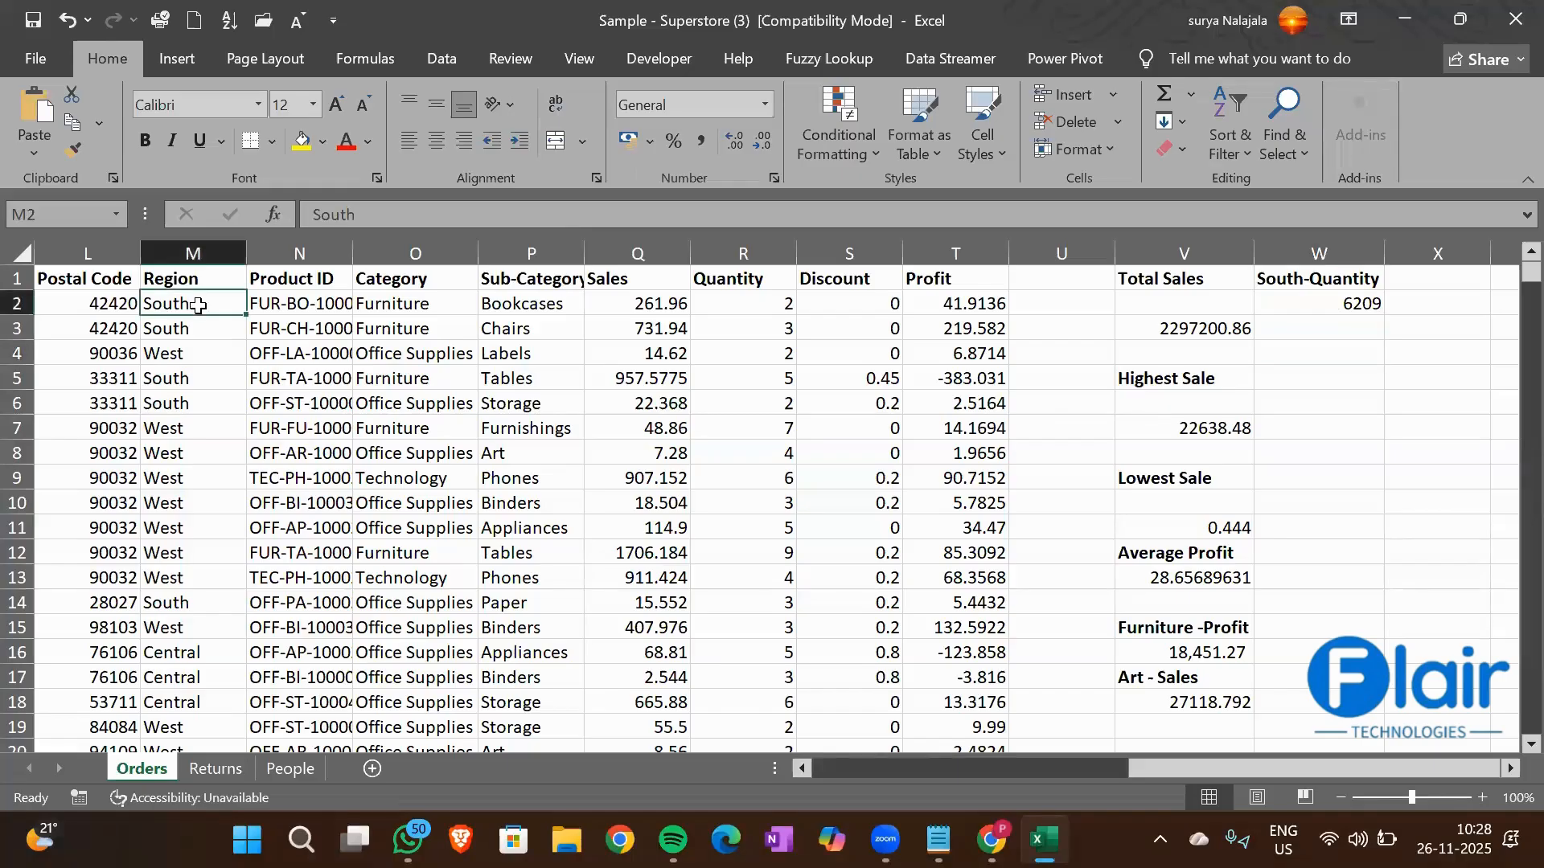
click(541, 325)
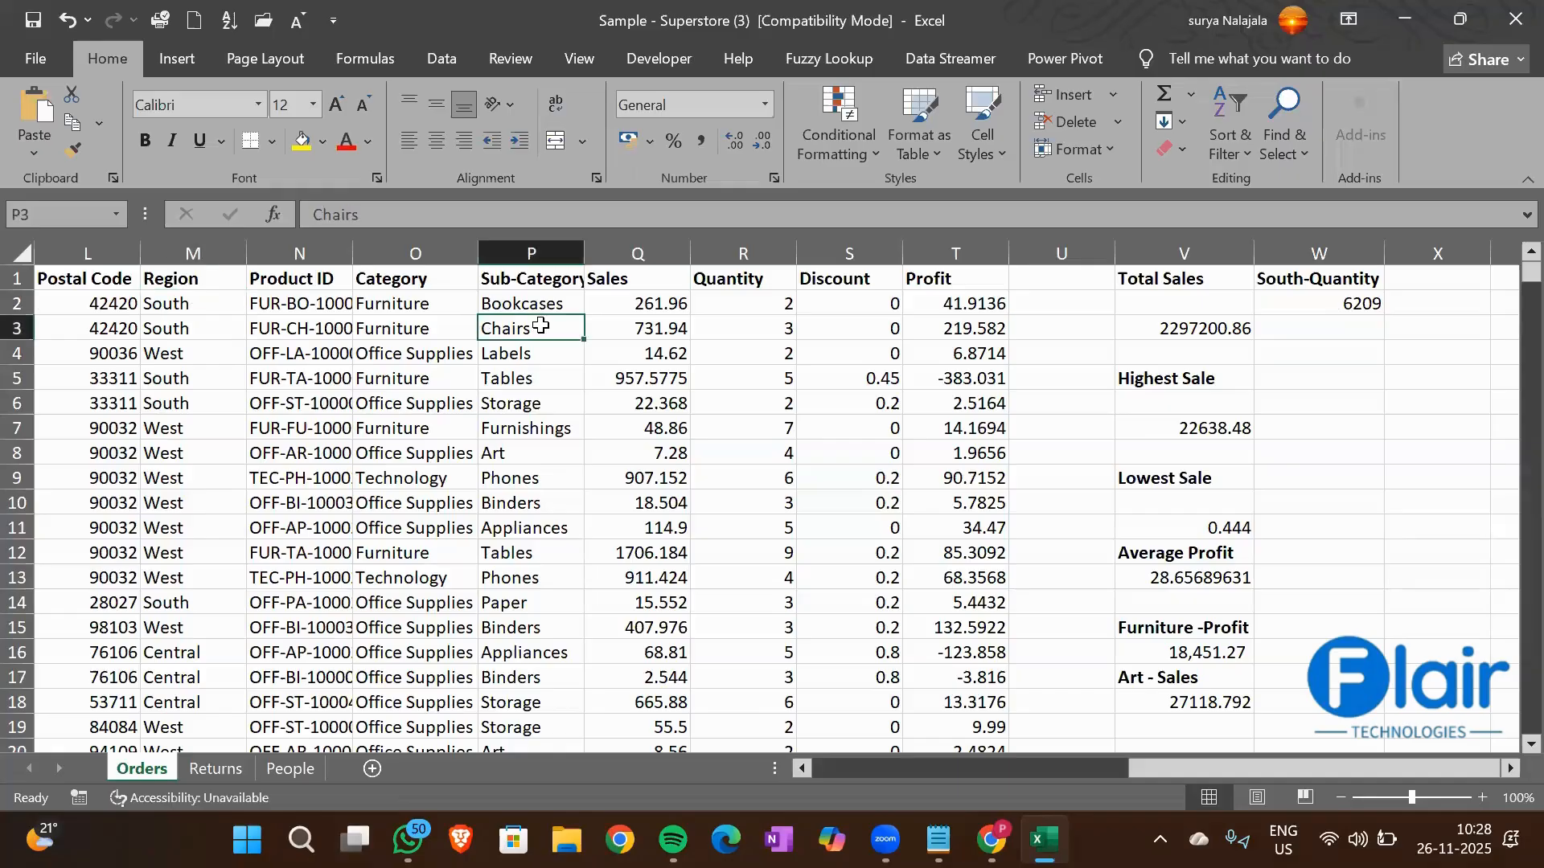
click(173, 304)
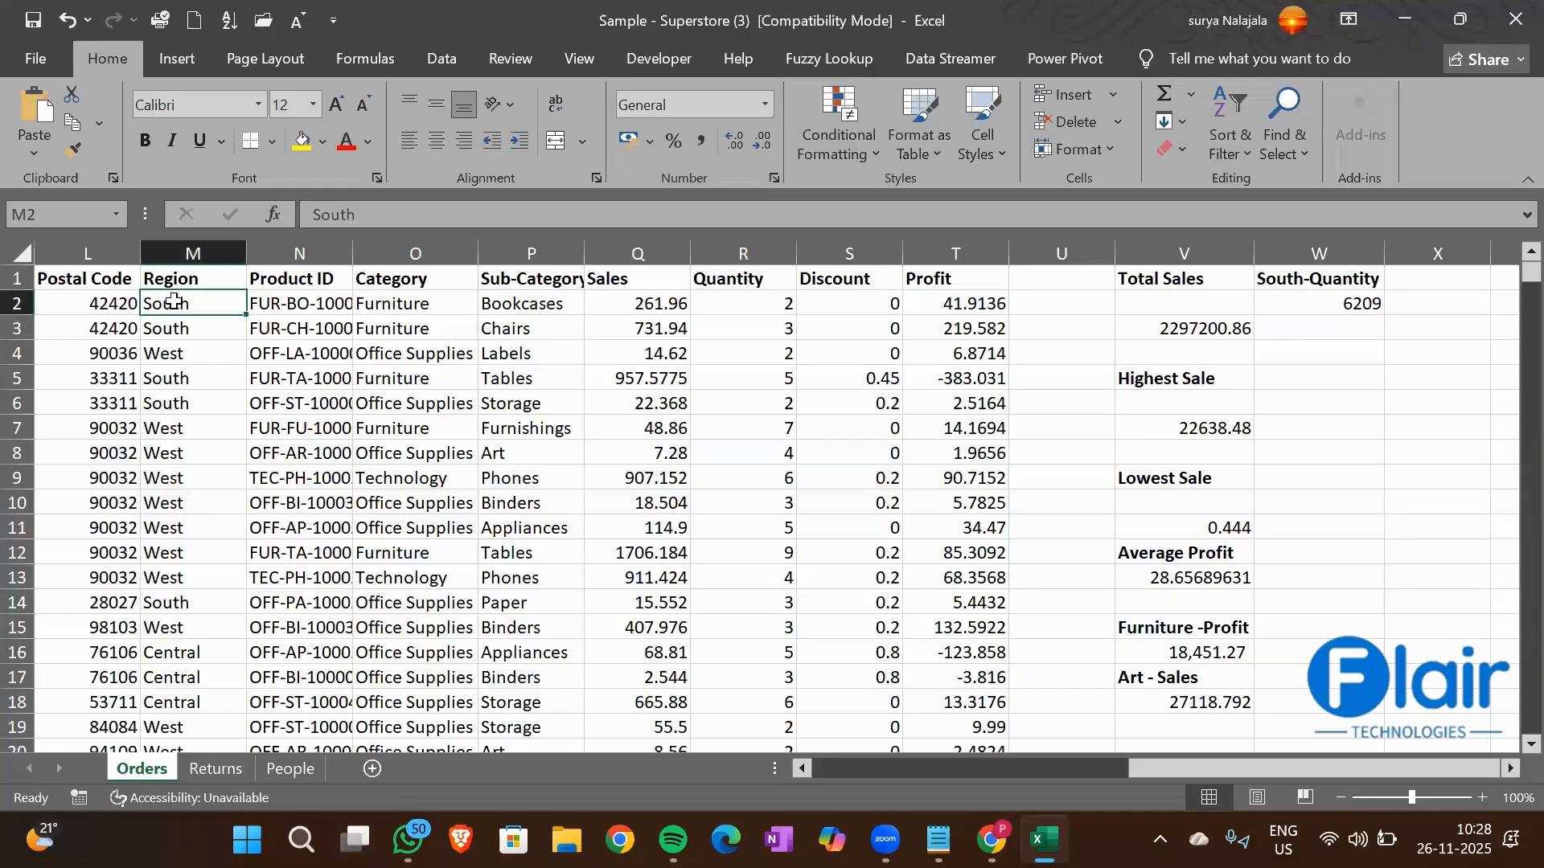
click(536, 352)
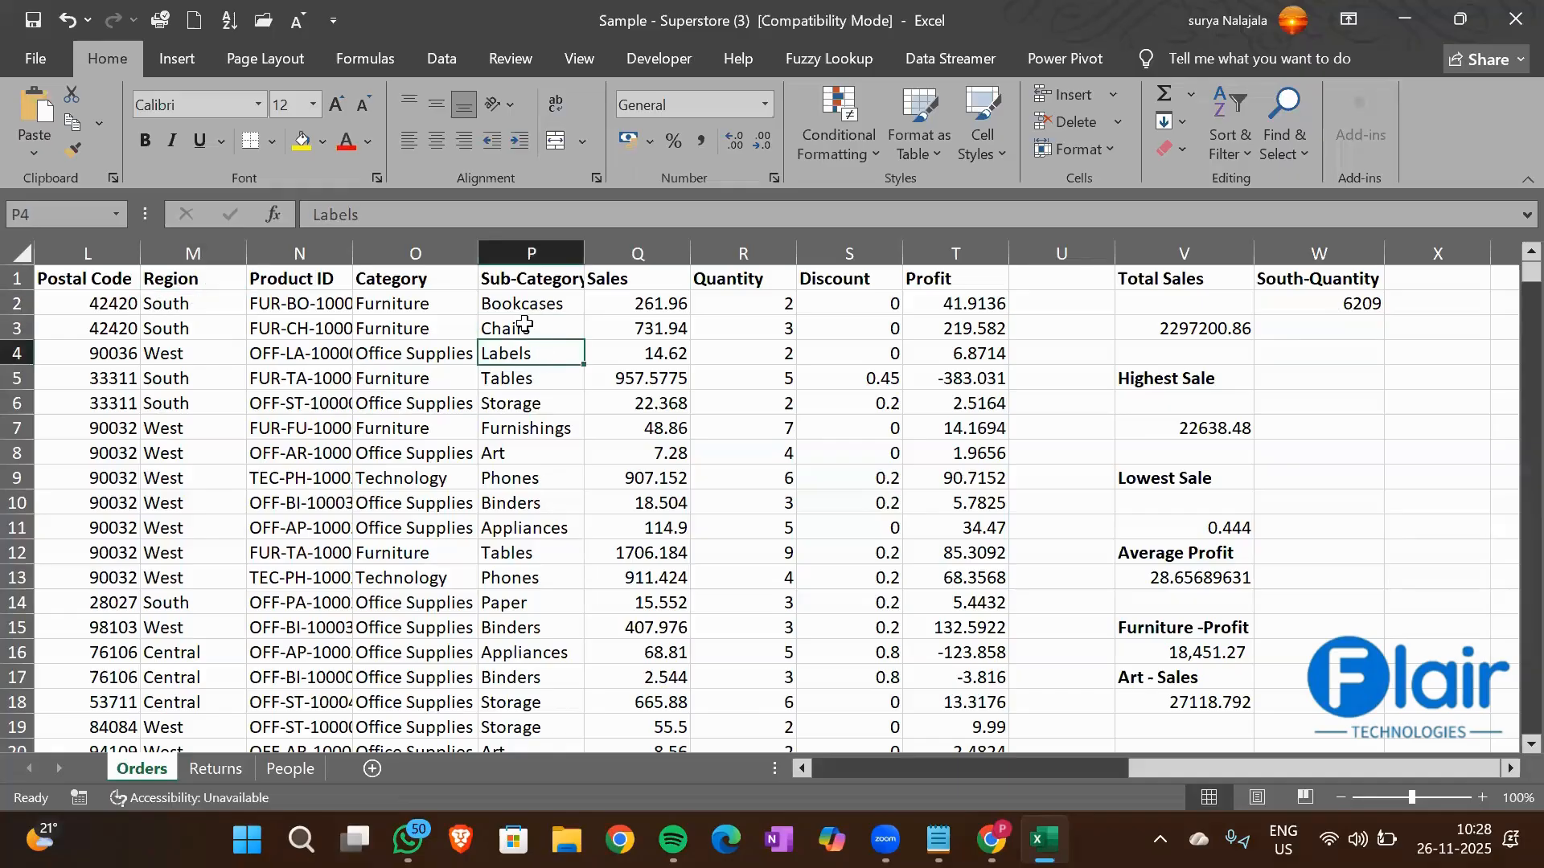
click(525, 323)
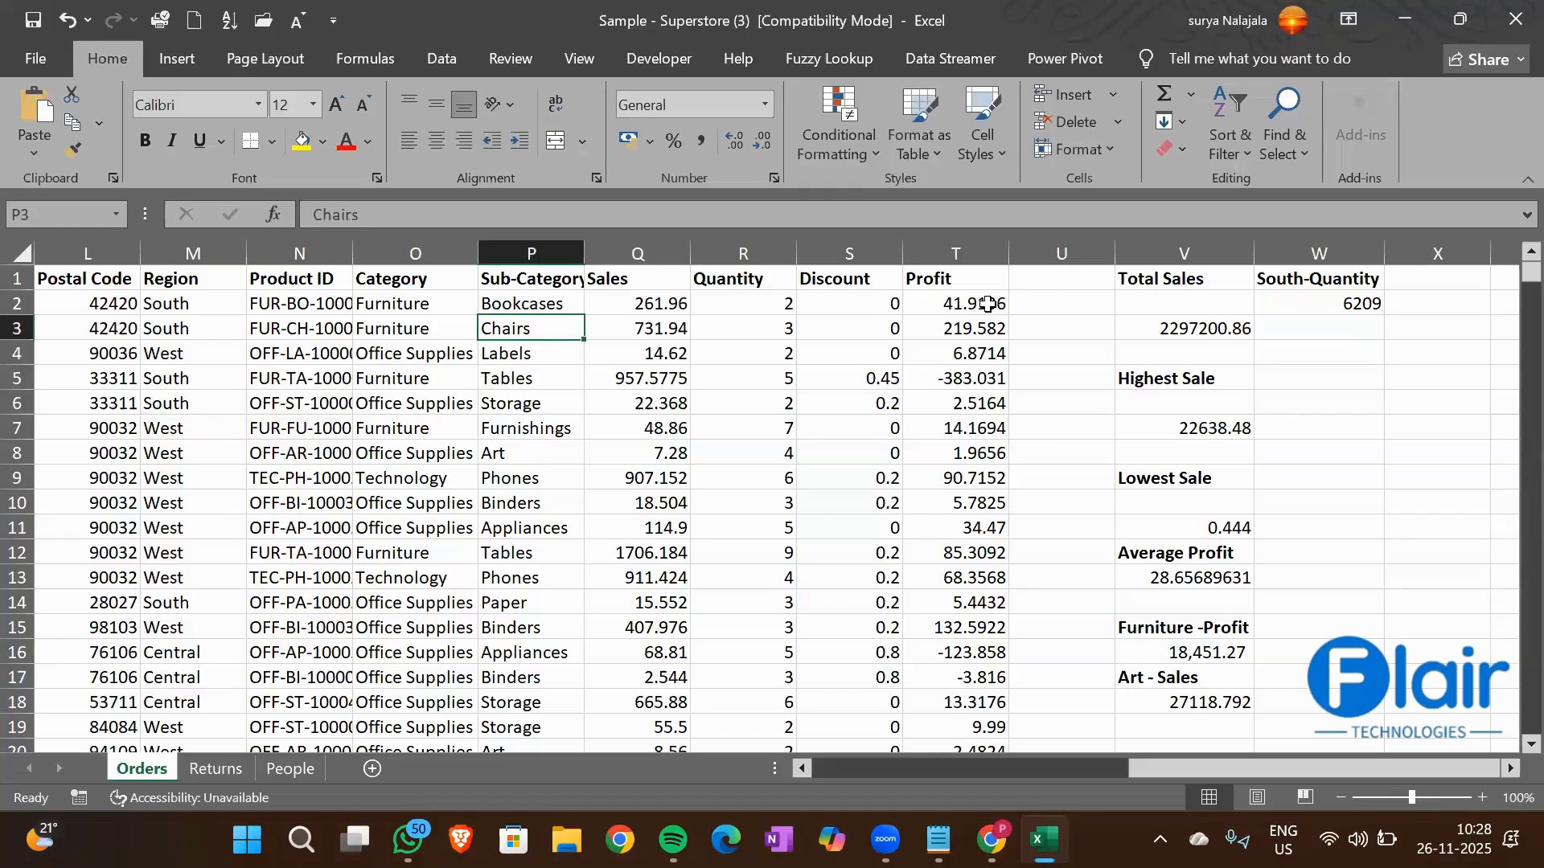
Enter the heading Profit-South/Chairs in cell W3 and make it bold
click(1308, 334)
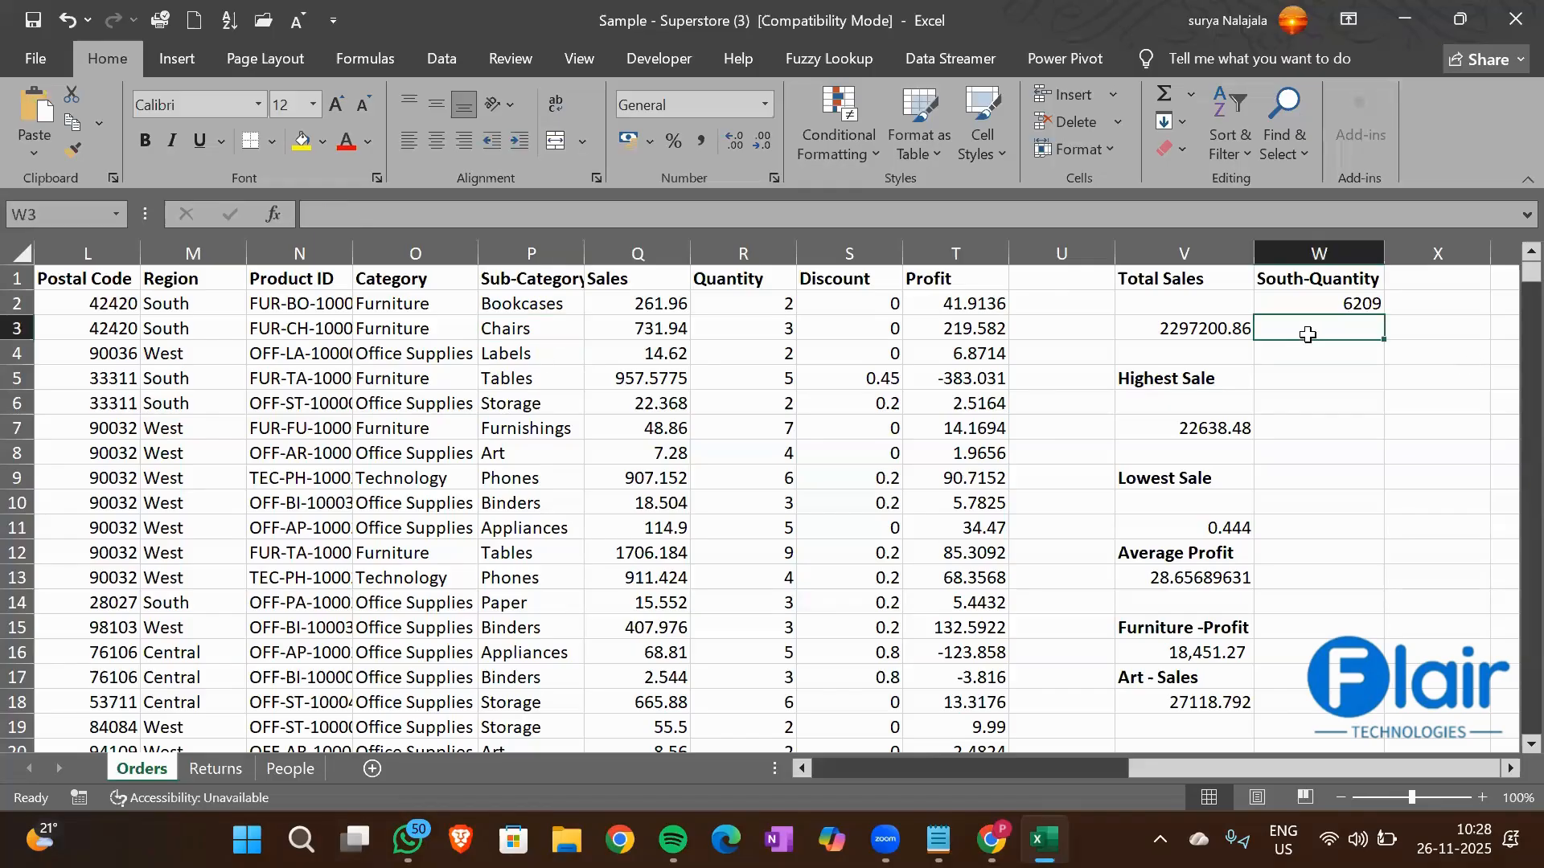
text(Profi)
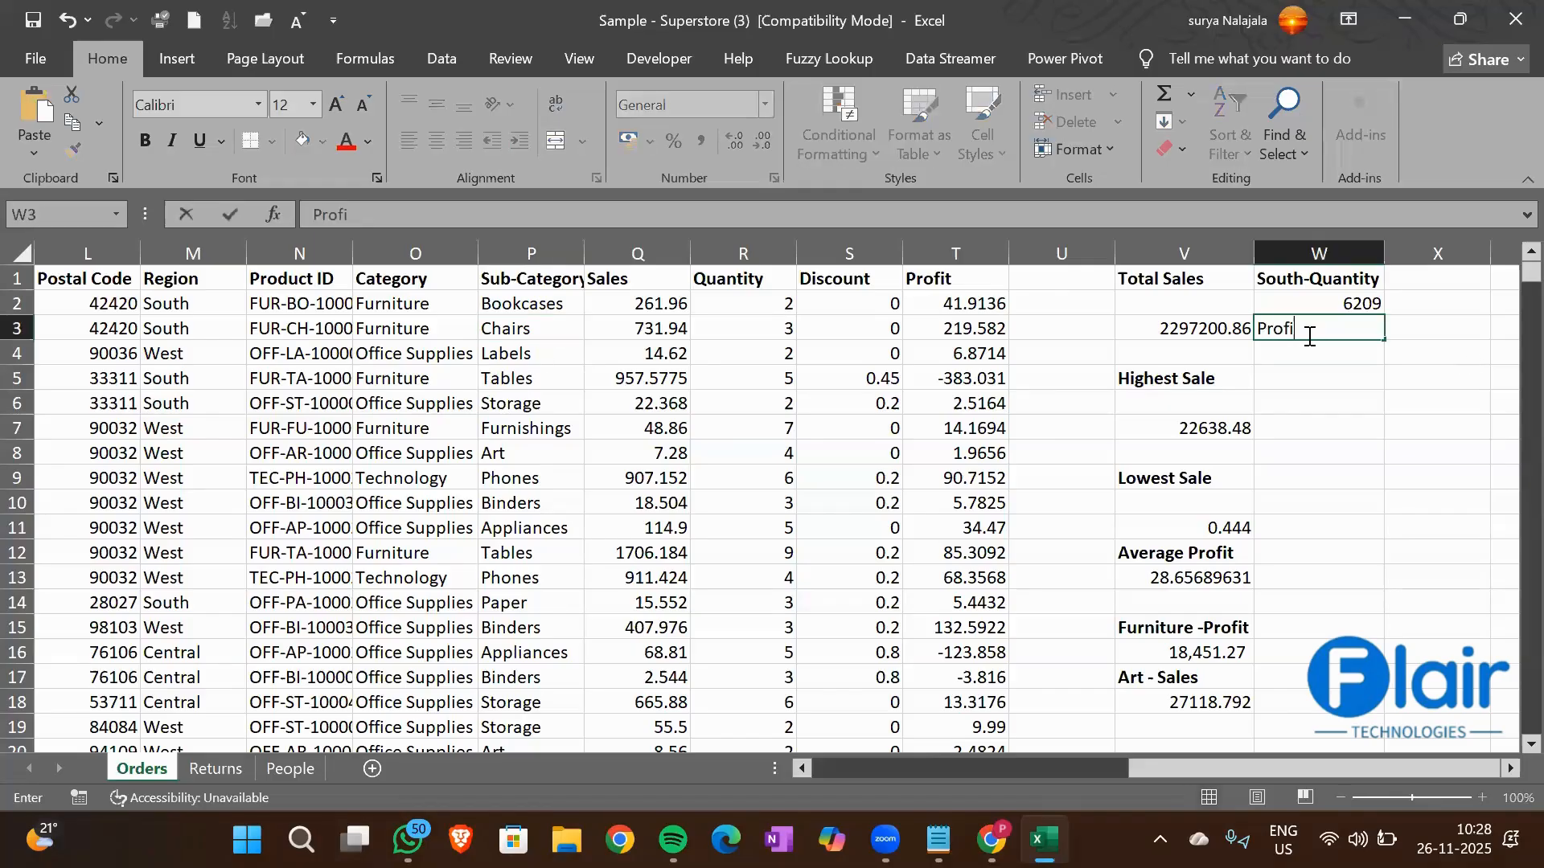
text(t-South/Chairs)
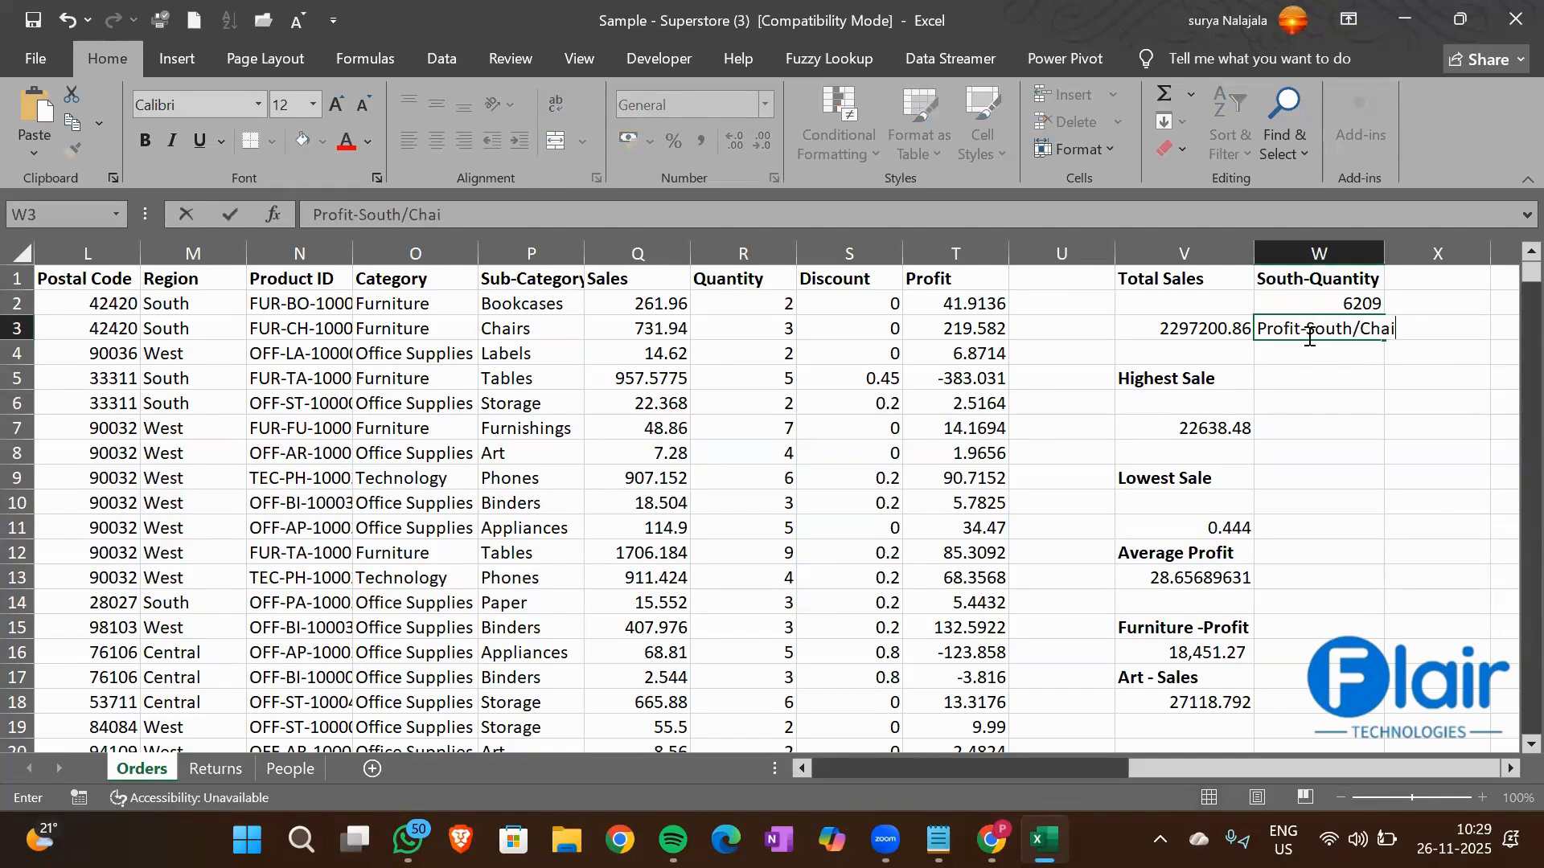
click(1308, 334)
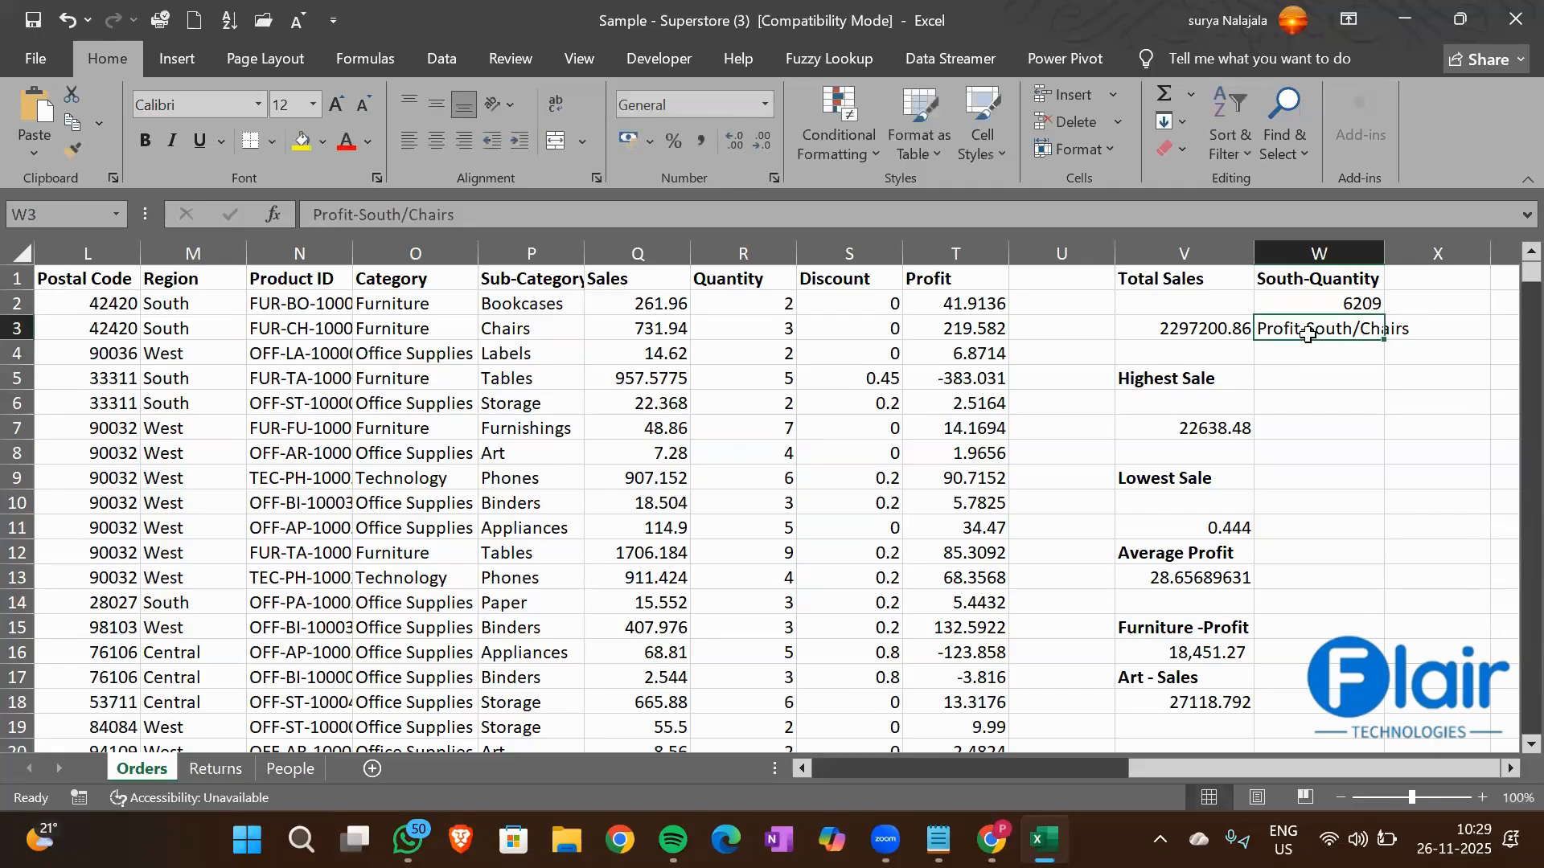
key(ctrl+b)
key(Return)
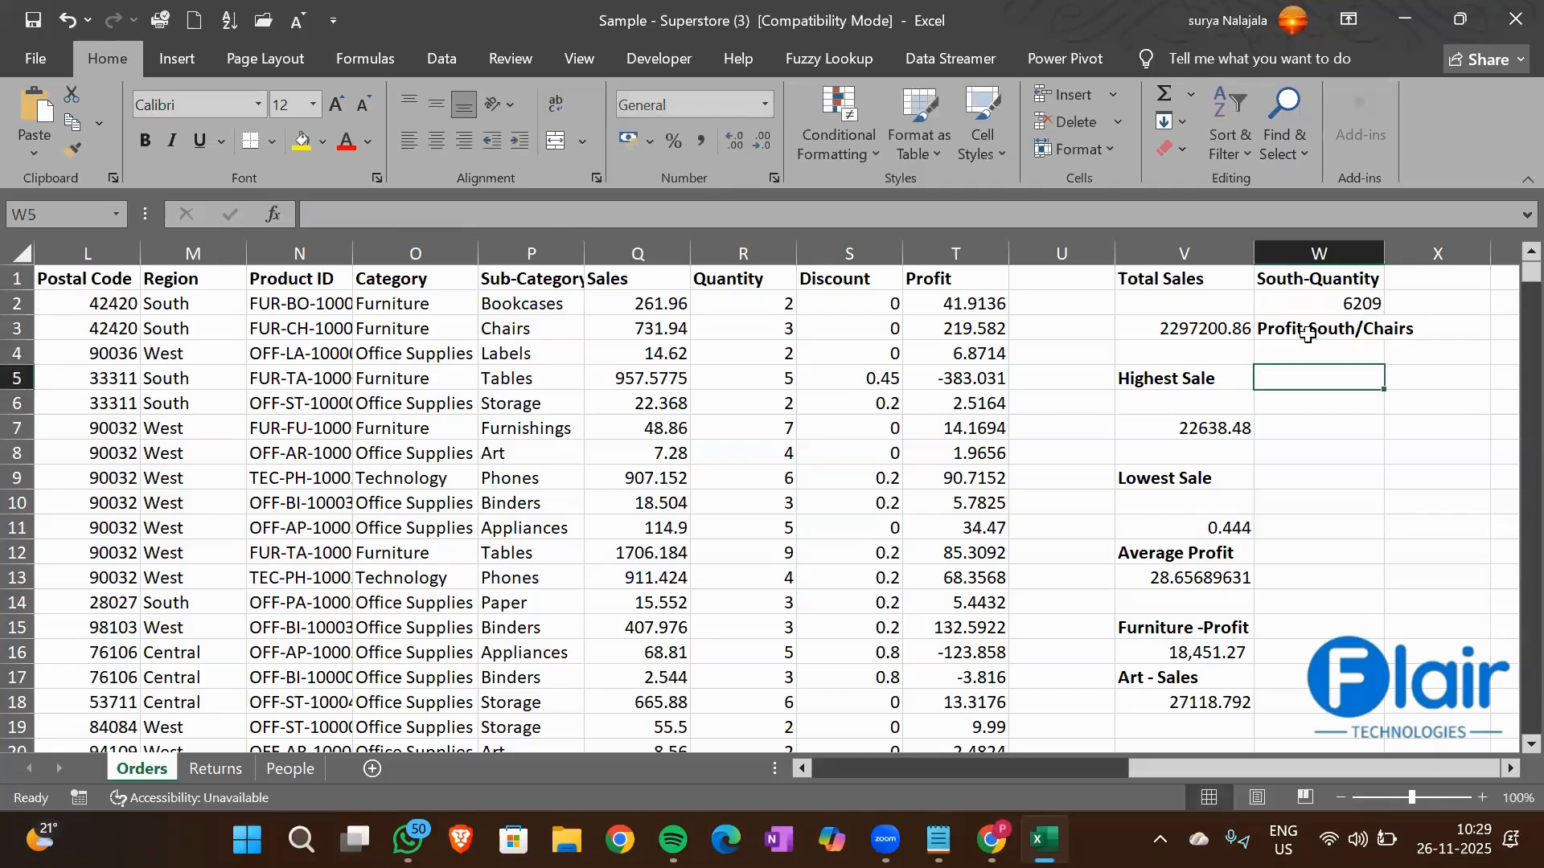
Start a SUMIFS formula in cell W4 with the Profit column T1:T9995 as its sum range
text(=sumifs)
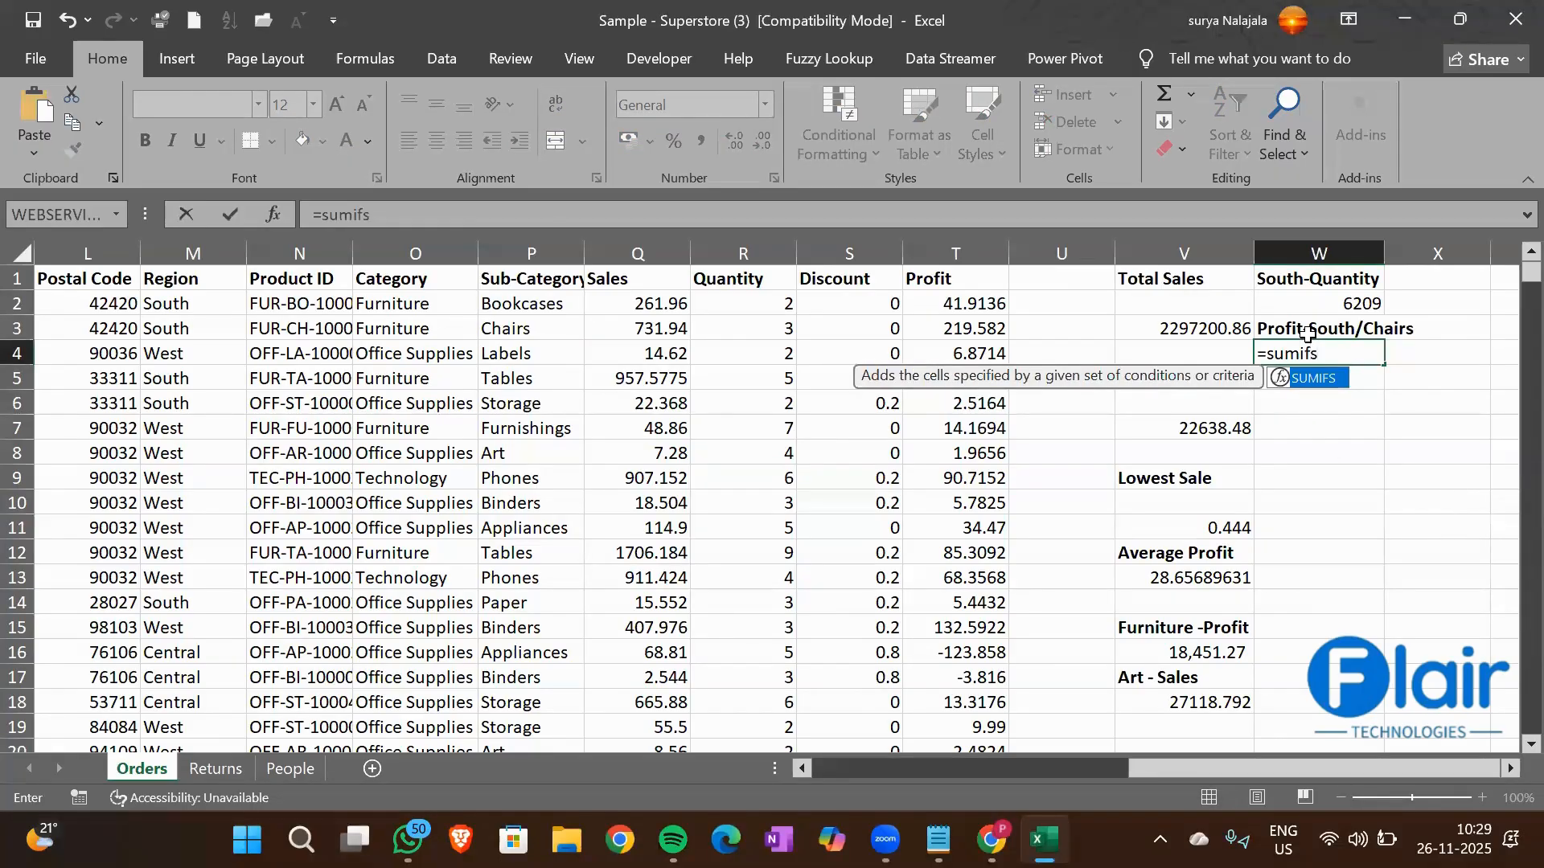
key(Tab)
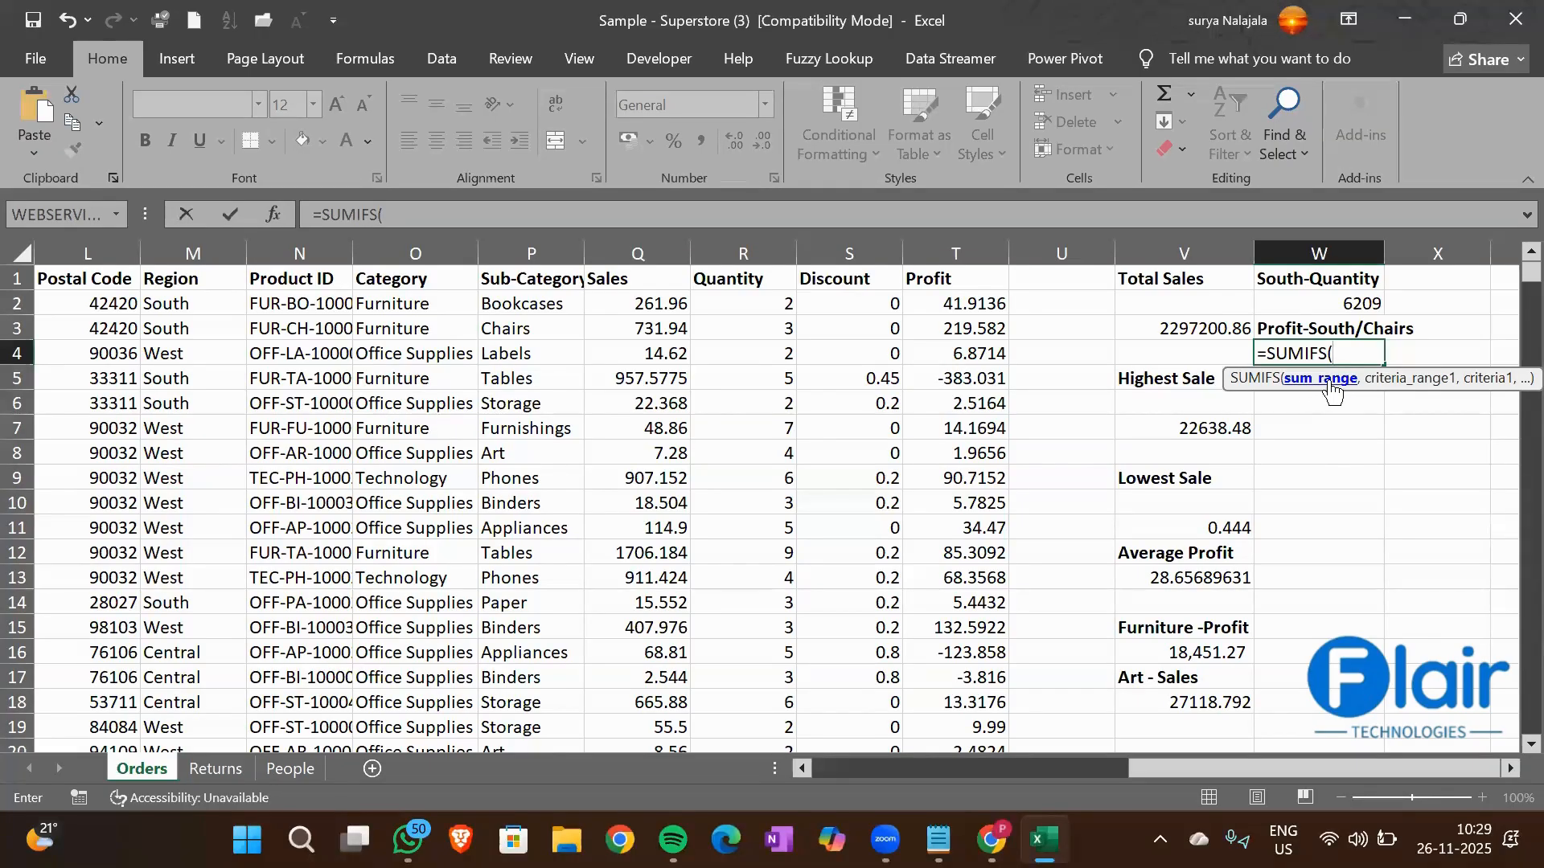
click(972, 282)
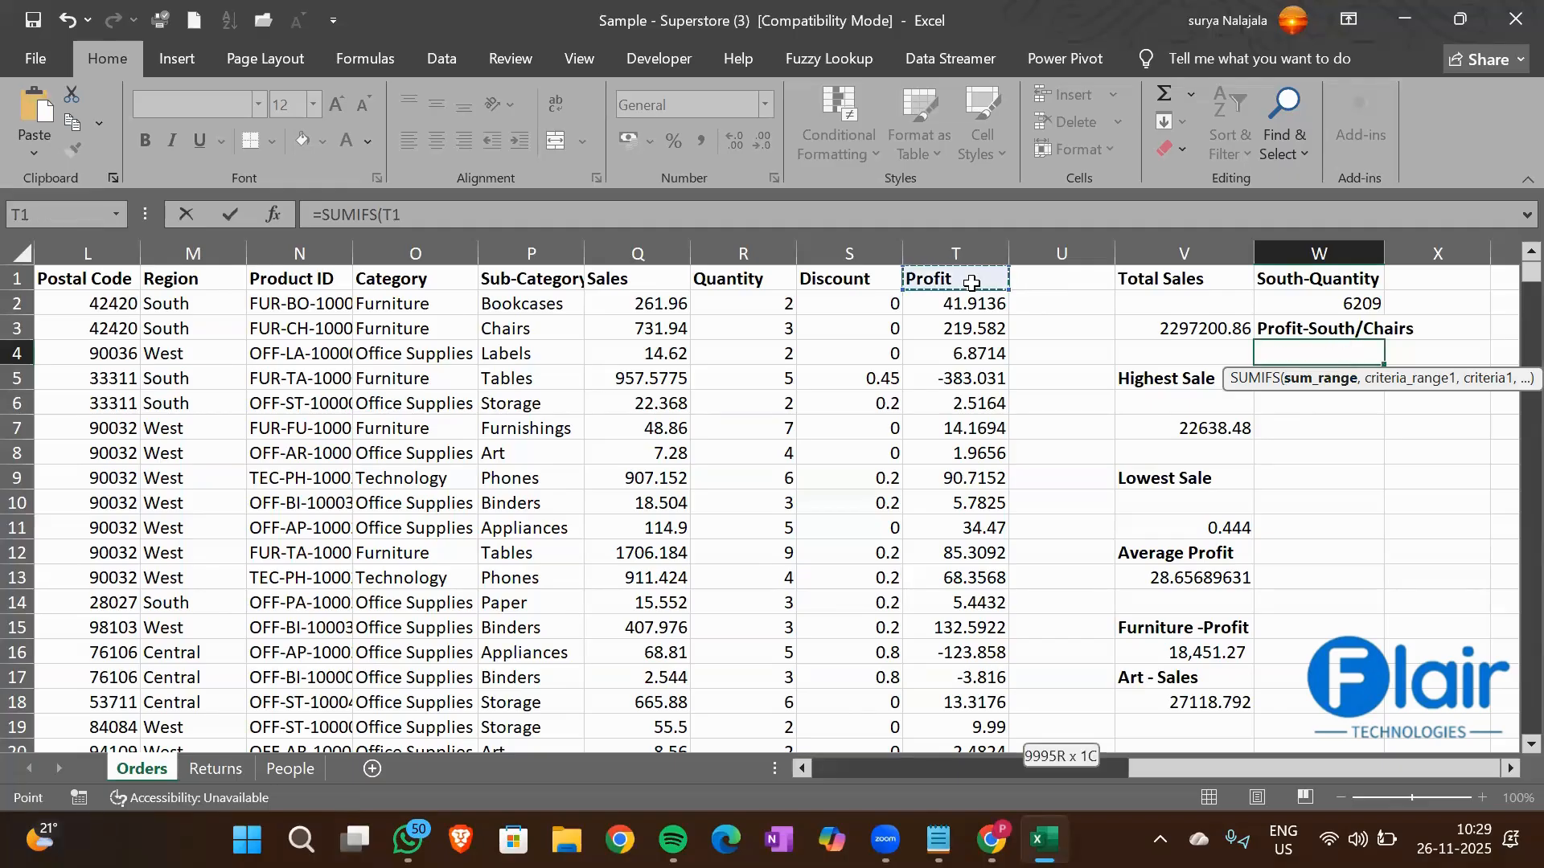
key(ctrl+shift+Down)
text(,)
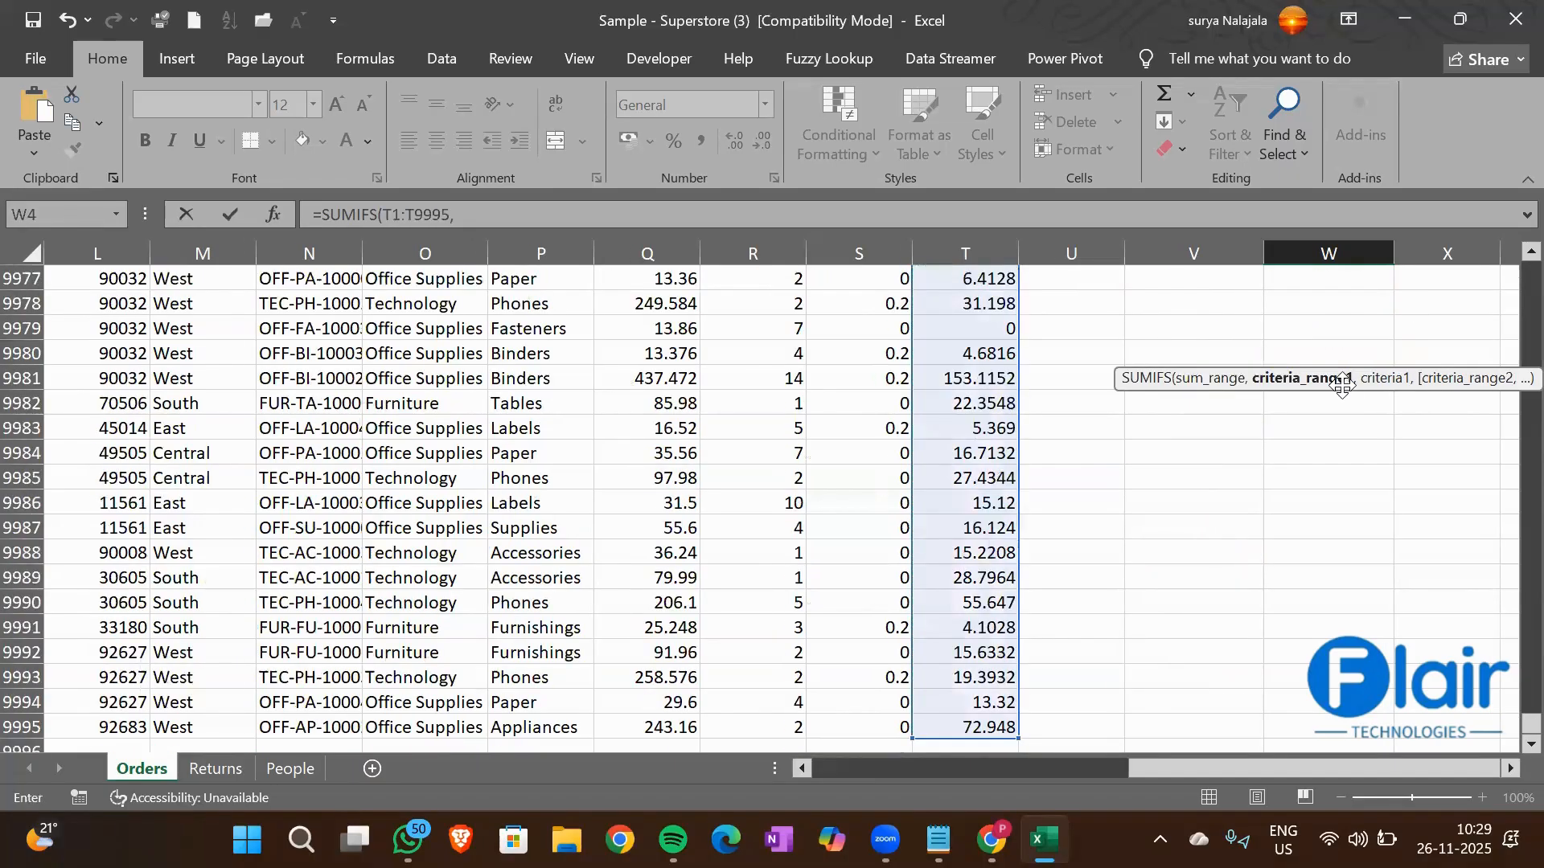
Add the Region column M1:M9995 as the first criteria range of the SUMIFS formula, with cell M2 (South) as its criterion
click(225, 403)
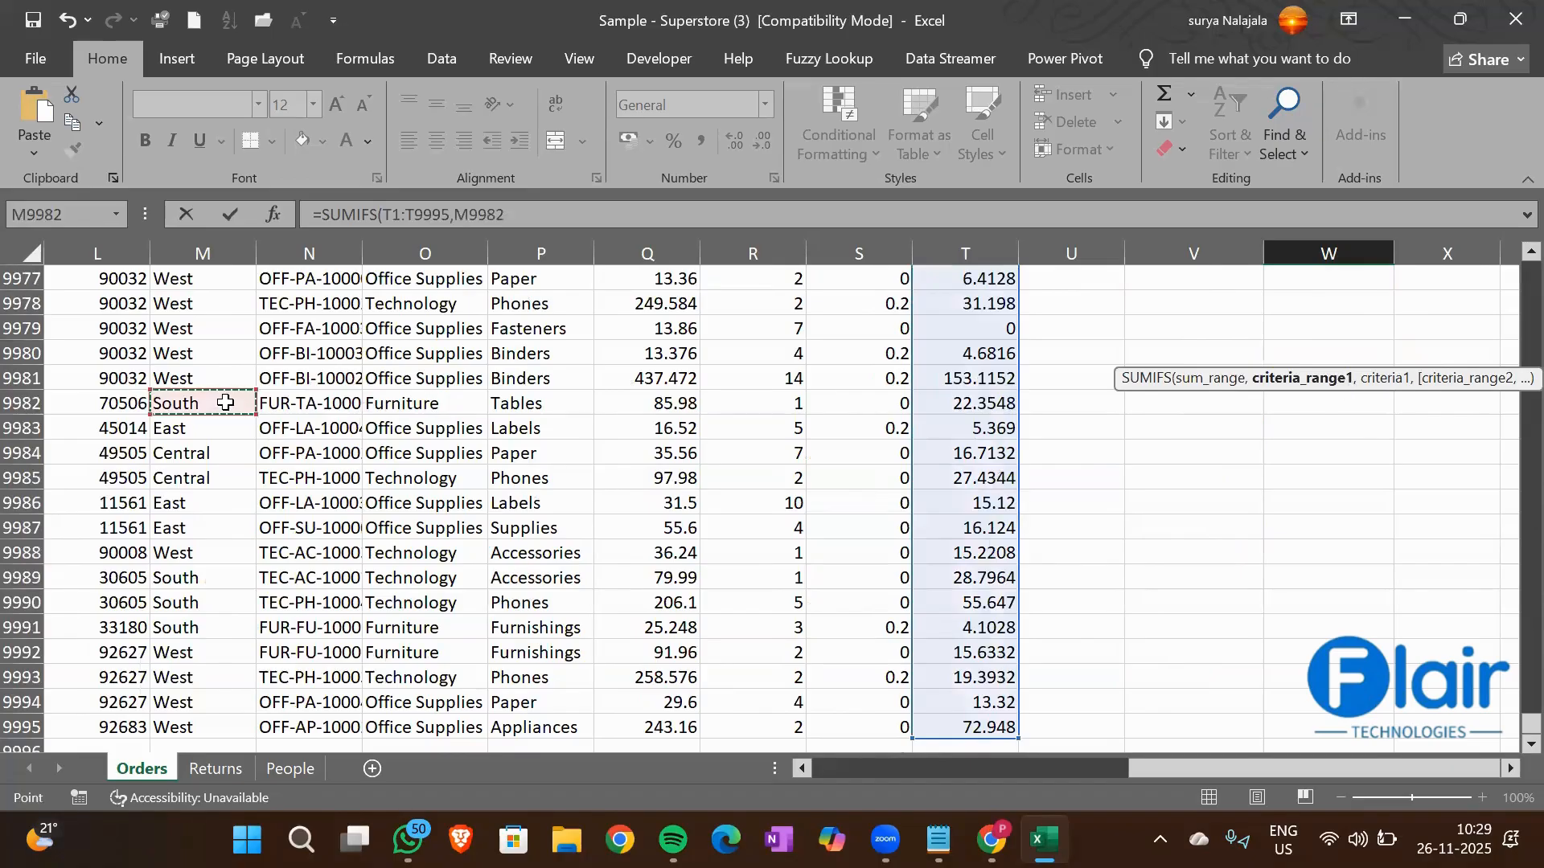
key(ctrl+Up)
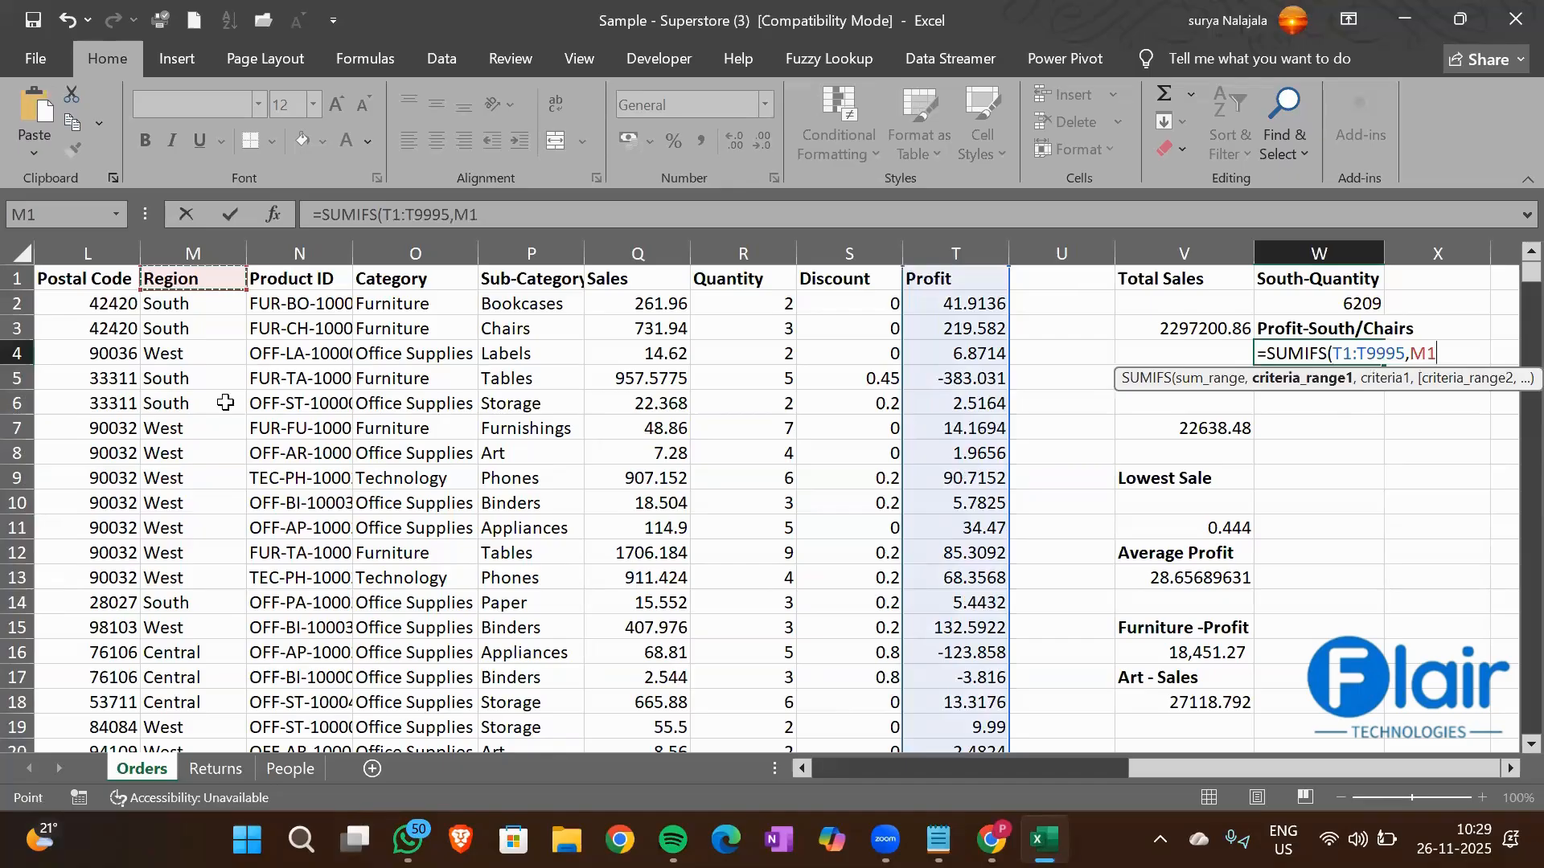
key(ctrl+shift+Down)
text(,)
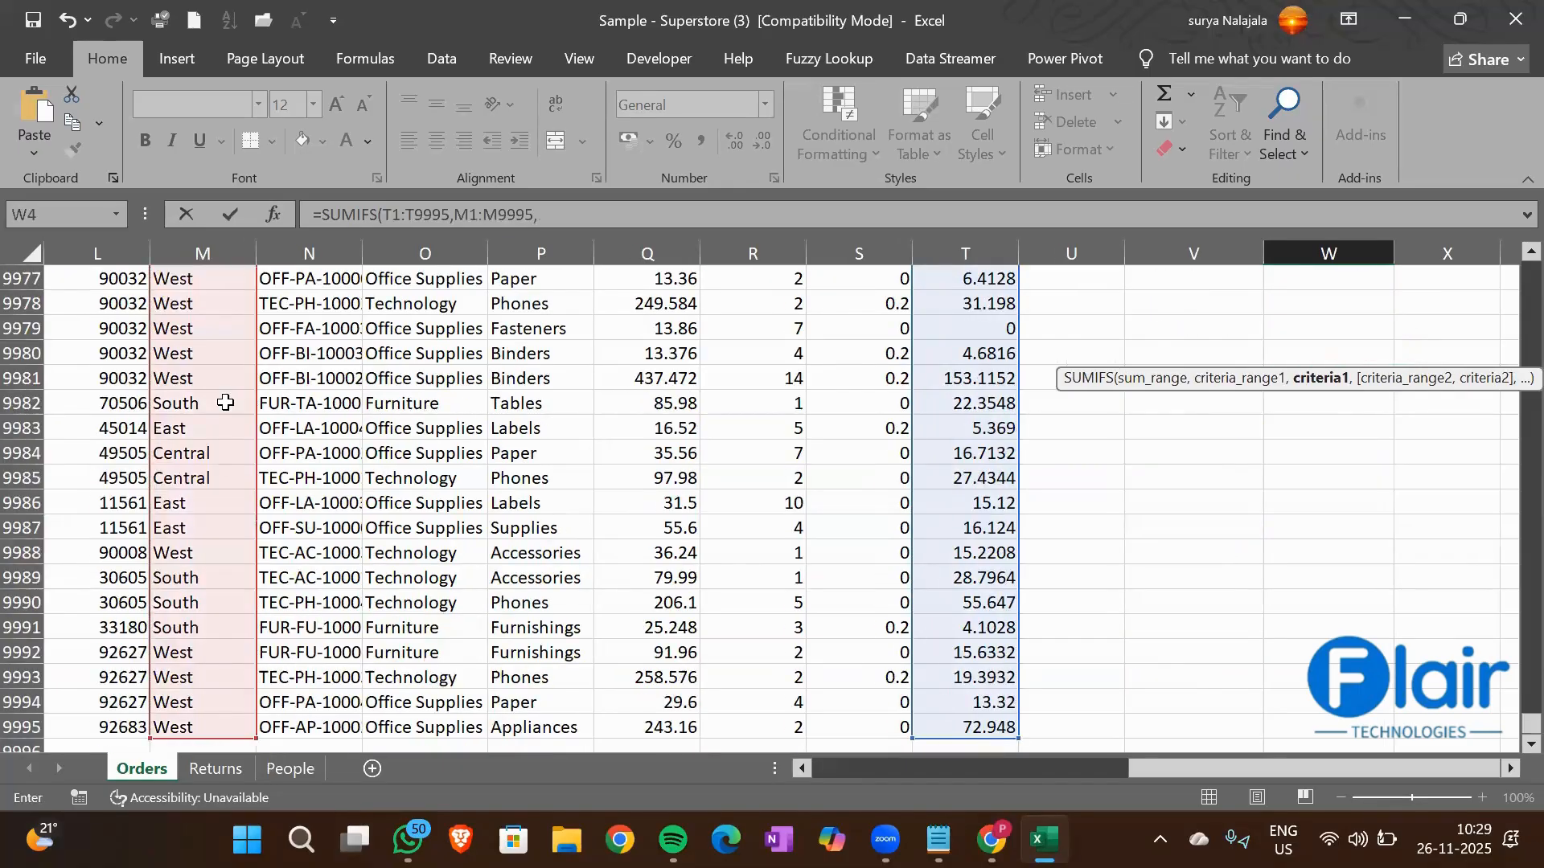
click(211, 431)
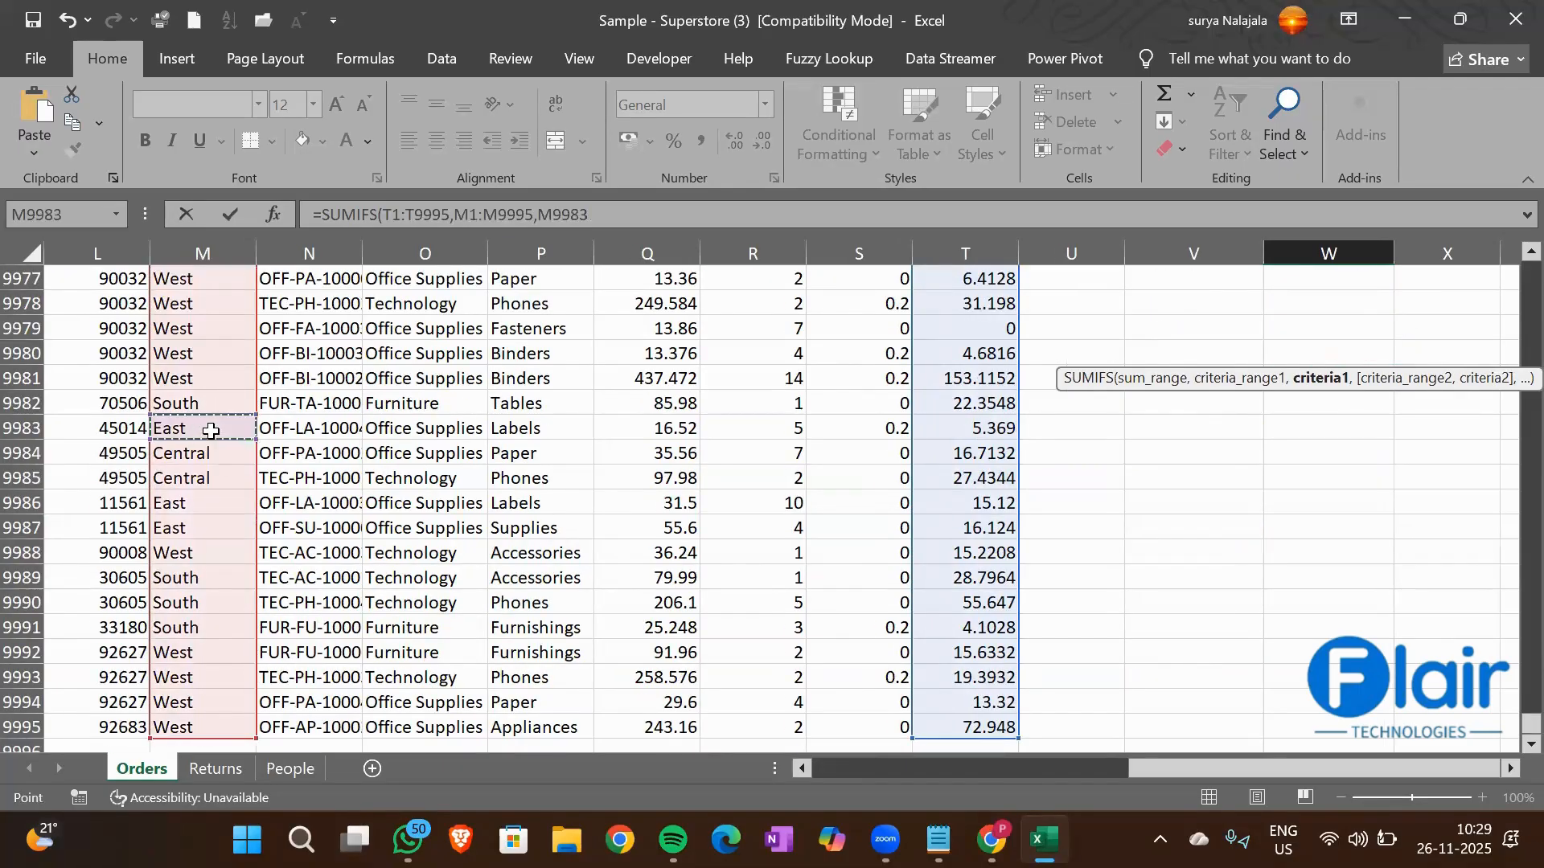
key(ctrl+Up)
key(Down)
text(,)
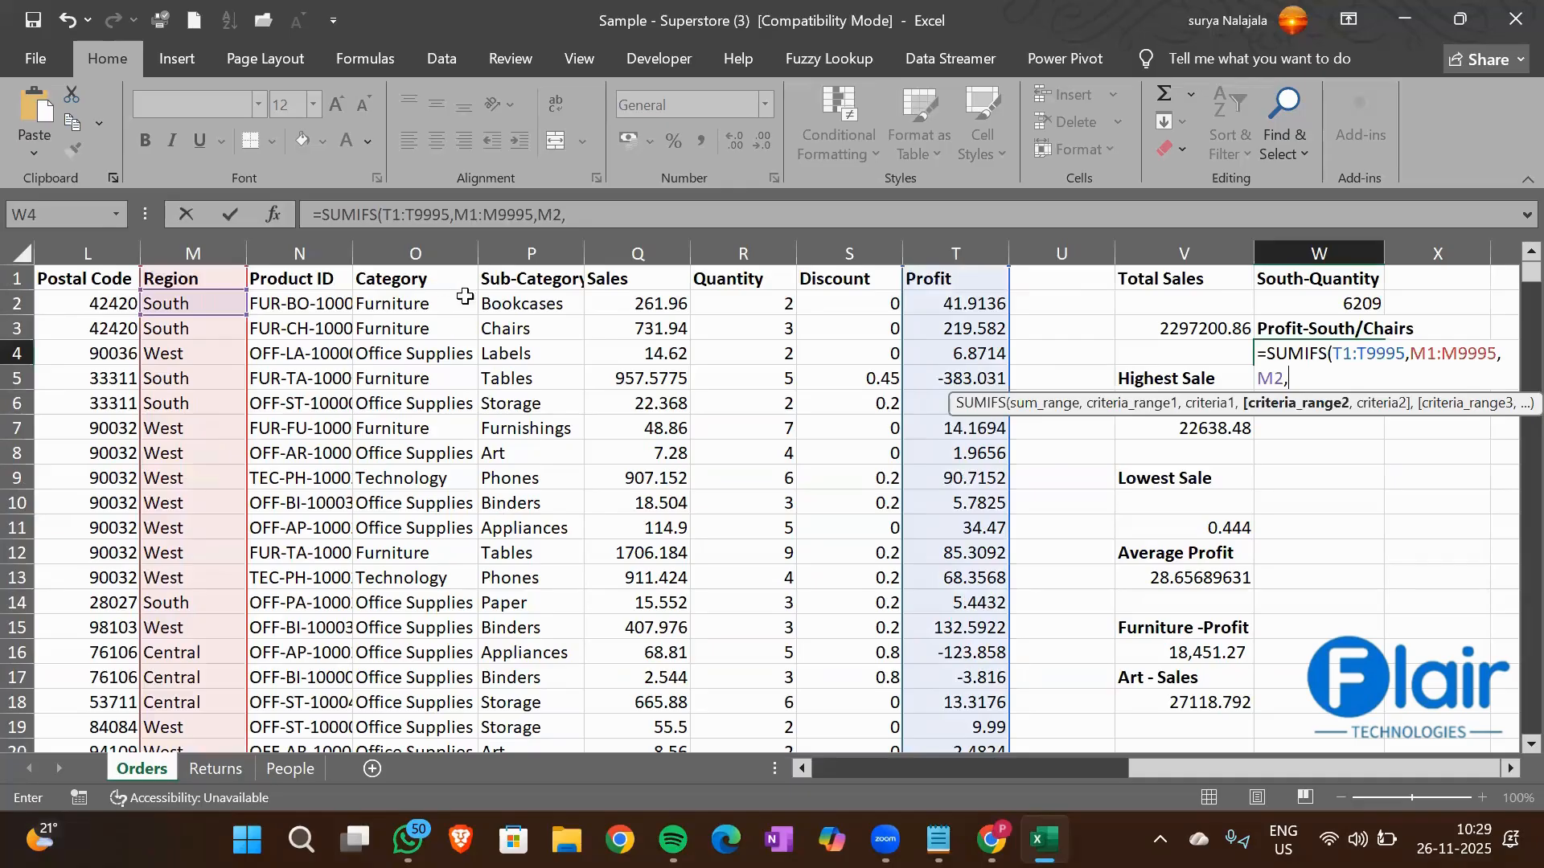
Complete the W4 SUMIFS formula with the Sub-Category column P1:P9995 as second criteria range and cell P3 (Chairs) as its criterion
click(541, 279)
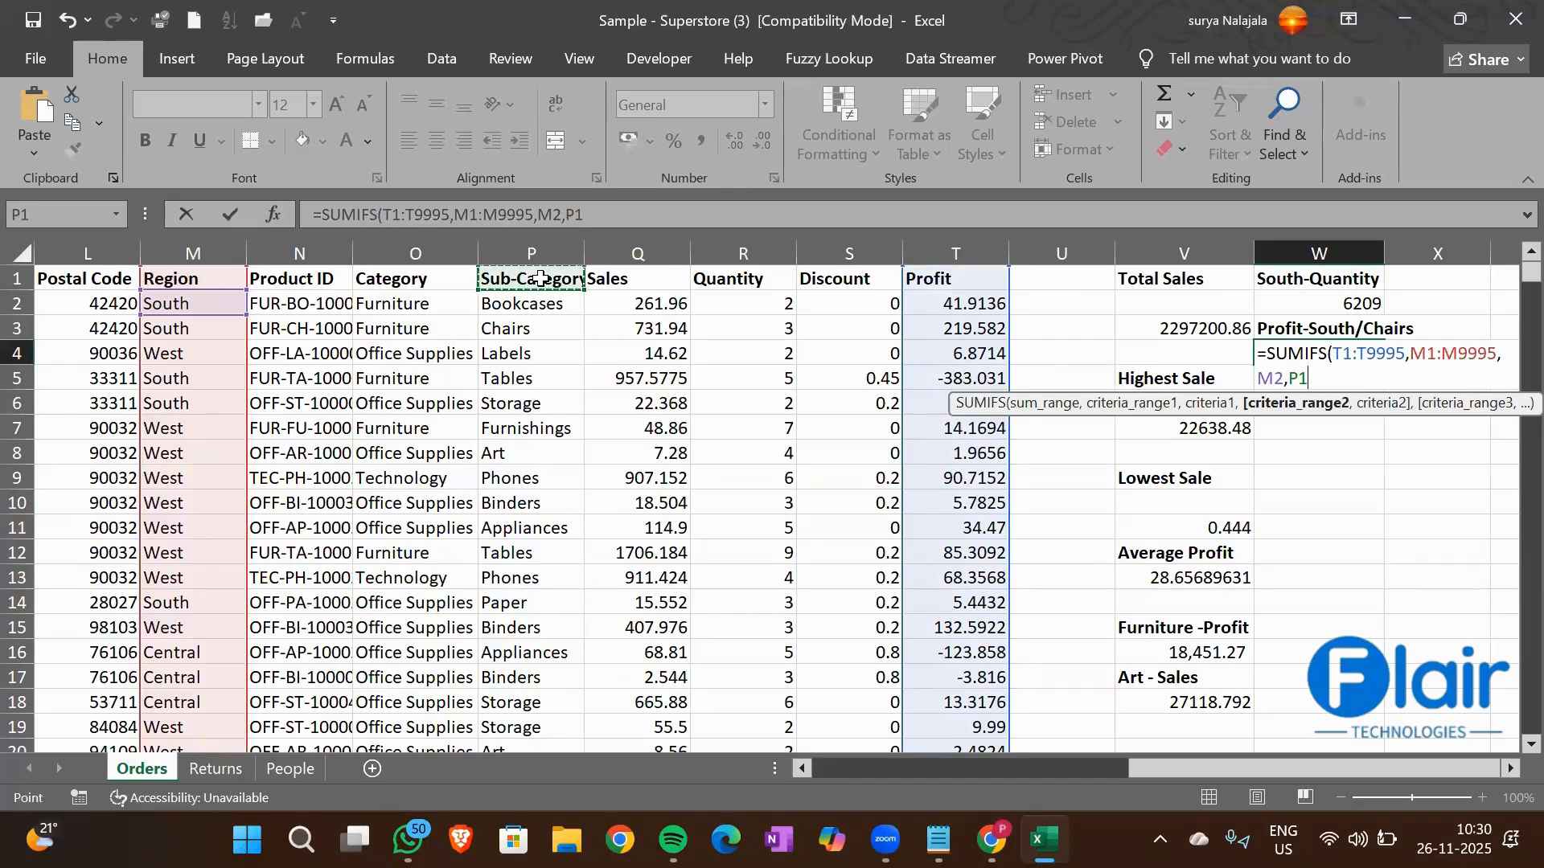
key(ctrl+shift+Down)
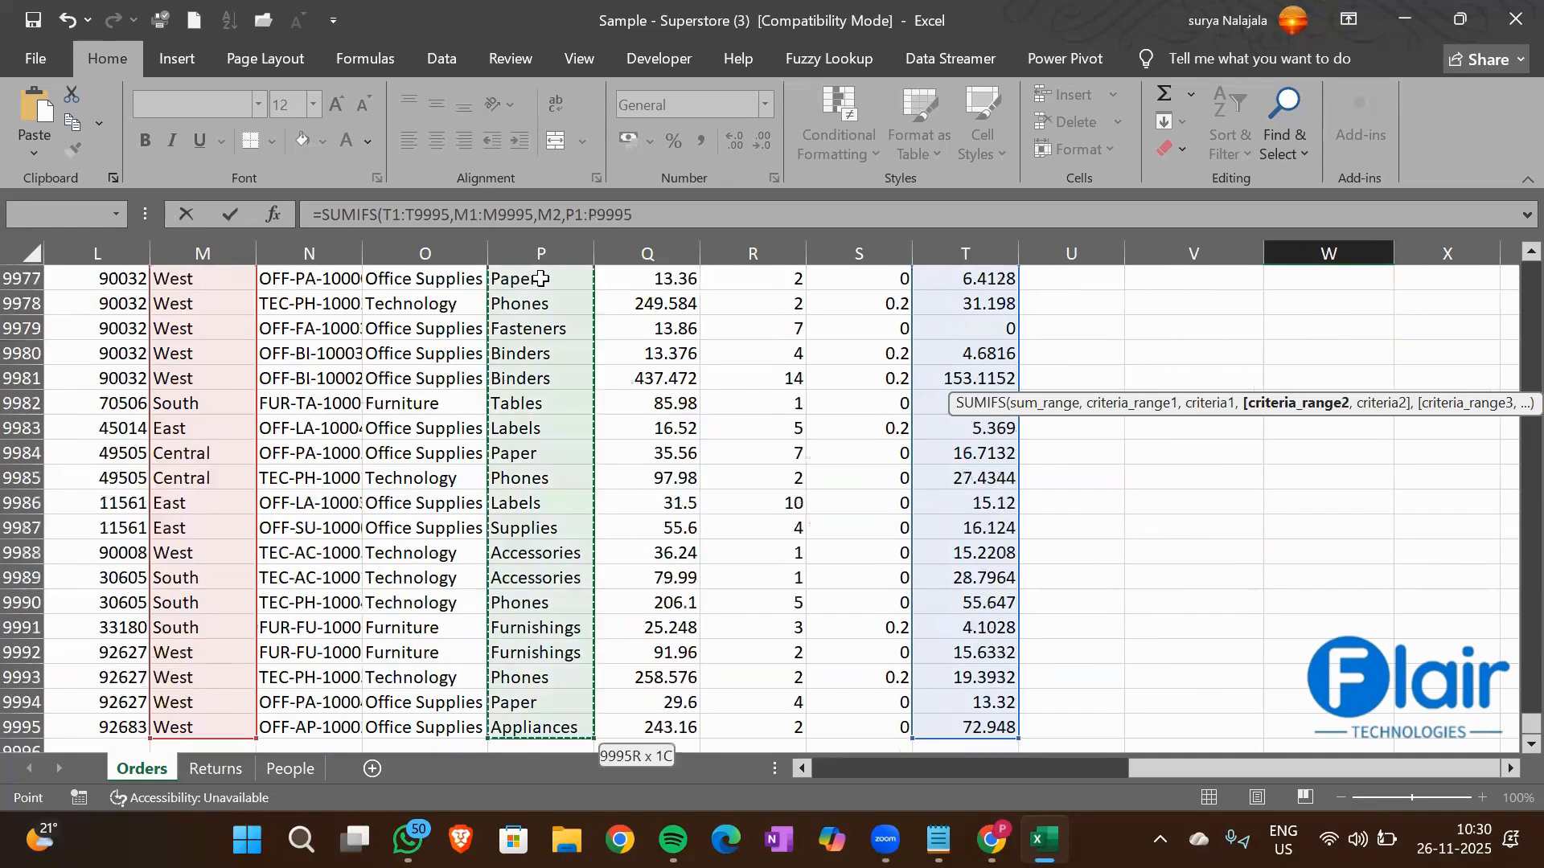
text(,)
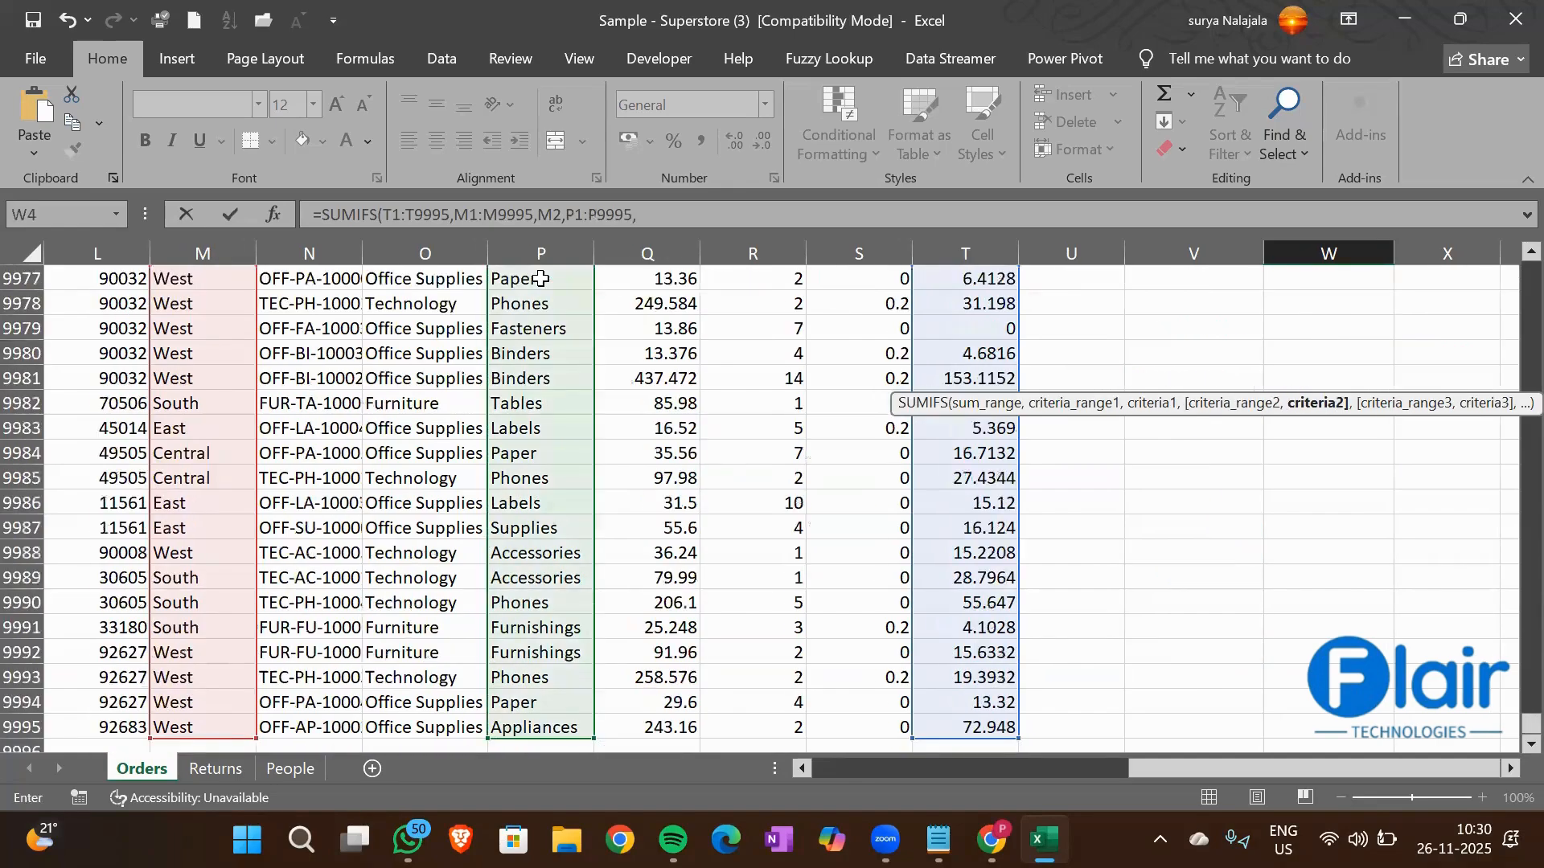
click(544, 330)
key(ctrl+Up)
key(Down)
key(Down)
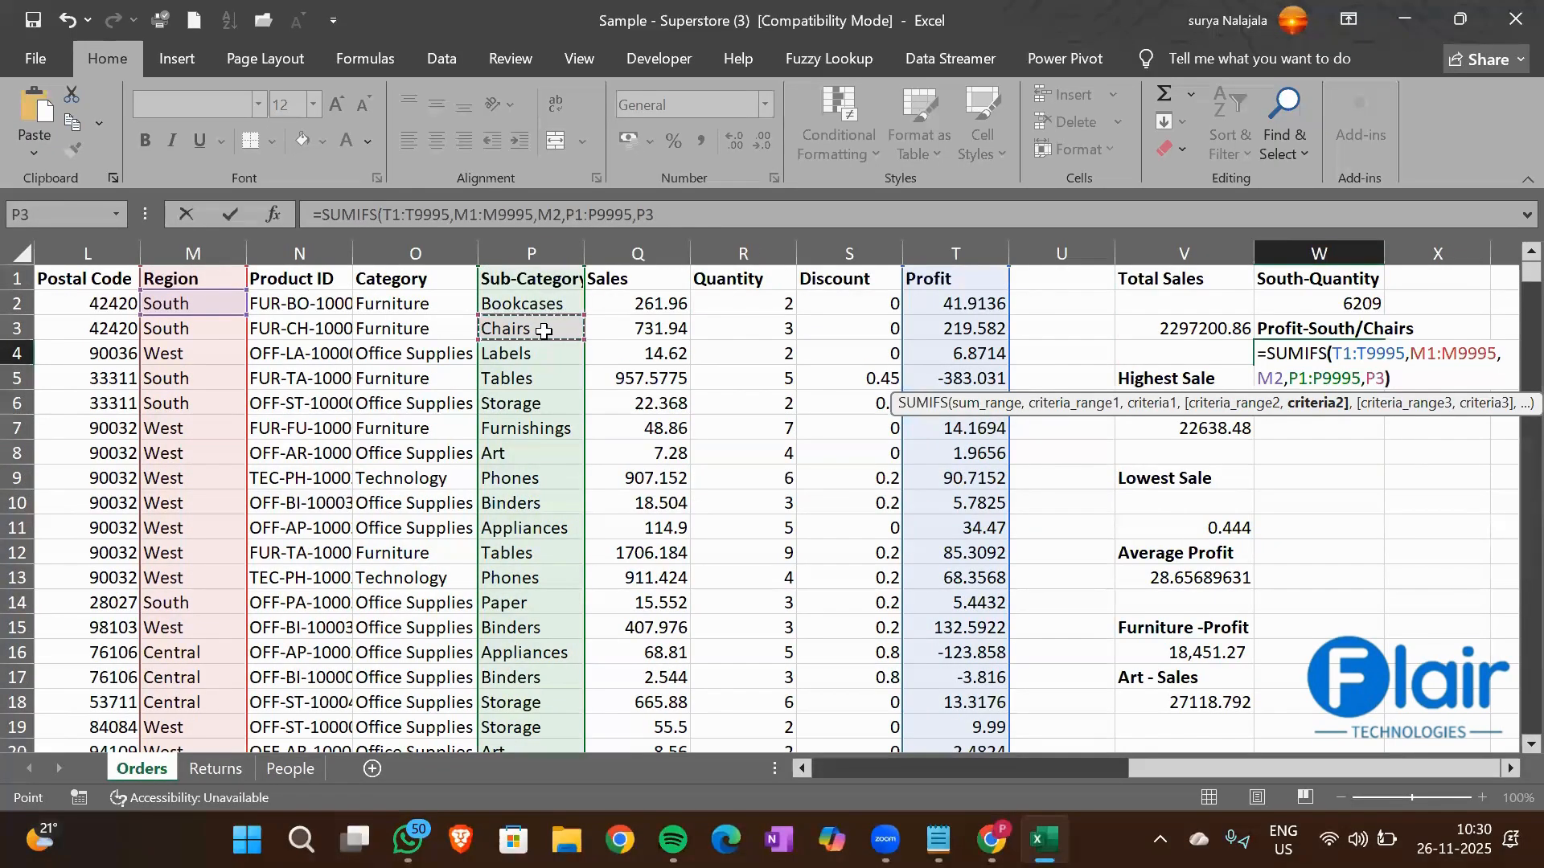
text())
key(Return)
key(Up)
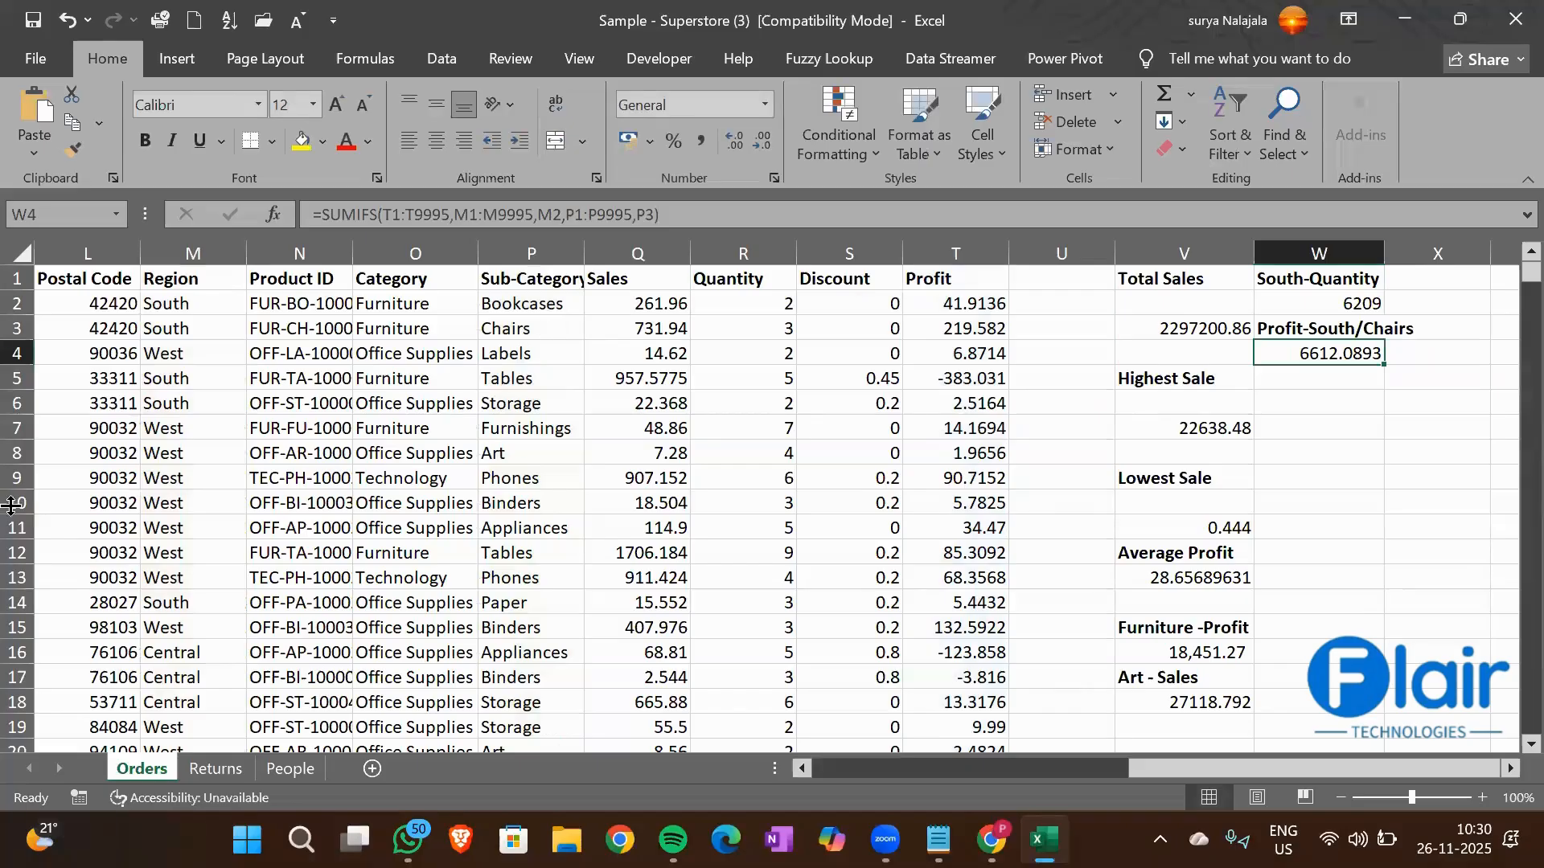
scroll(513, 625, left, 1)
scroll(513, 625, left, 1)
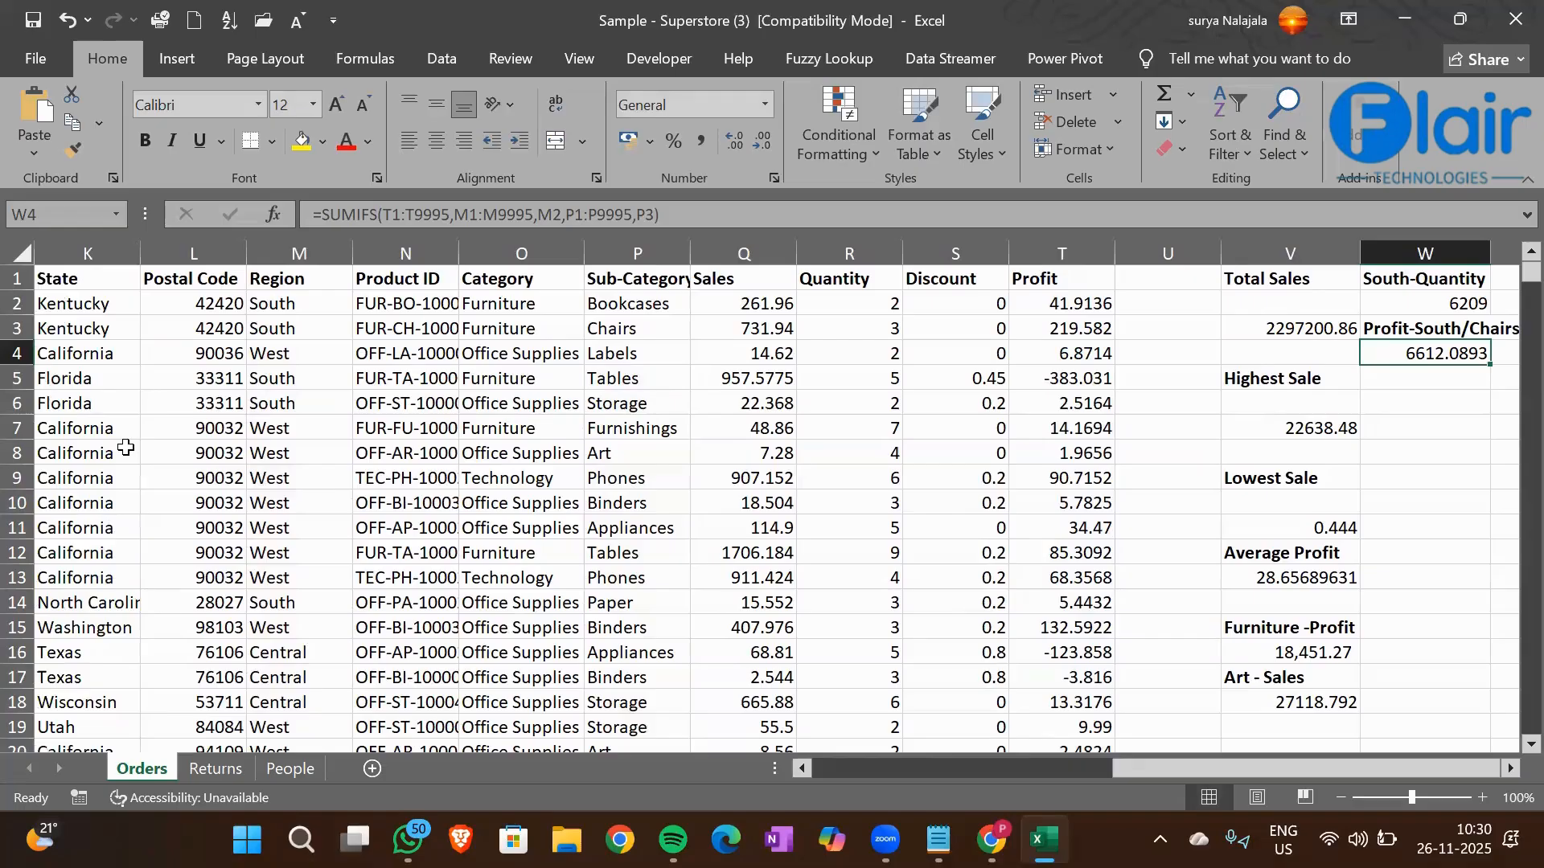
click(69, 372)
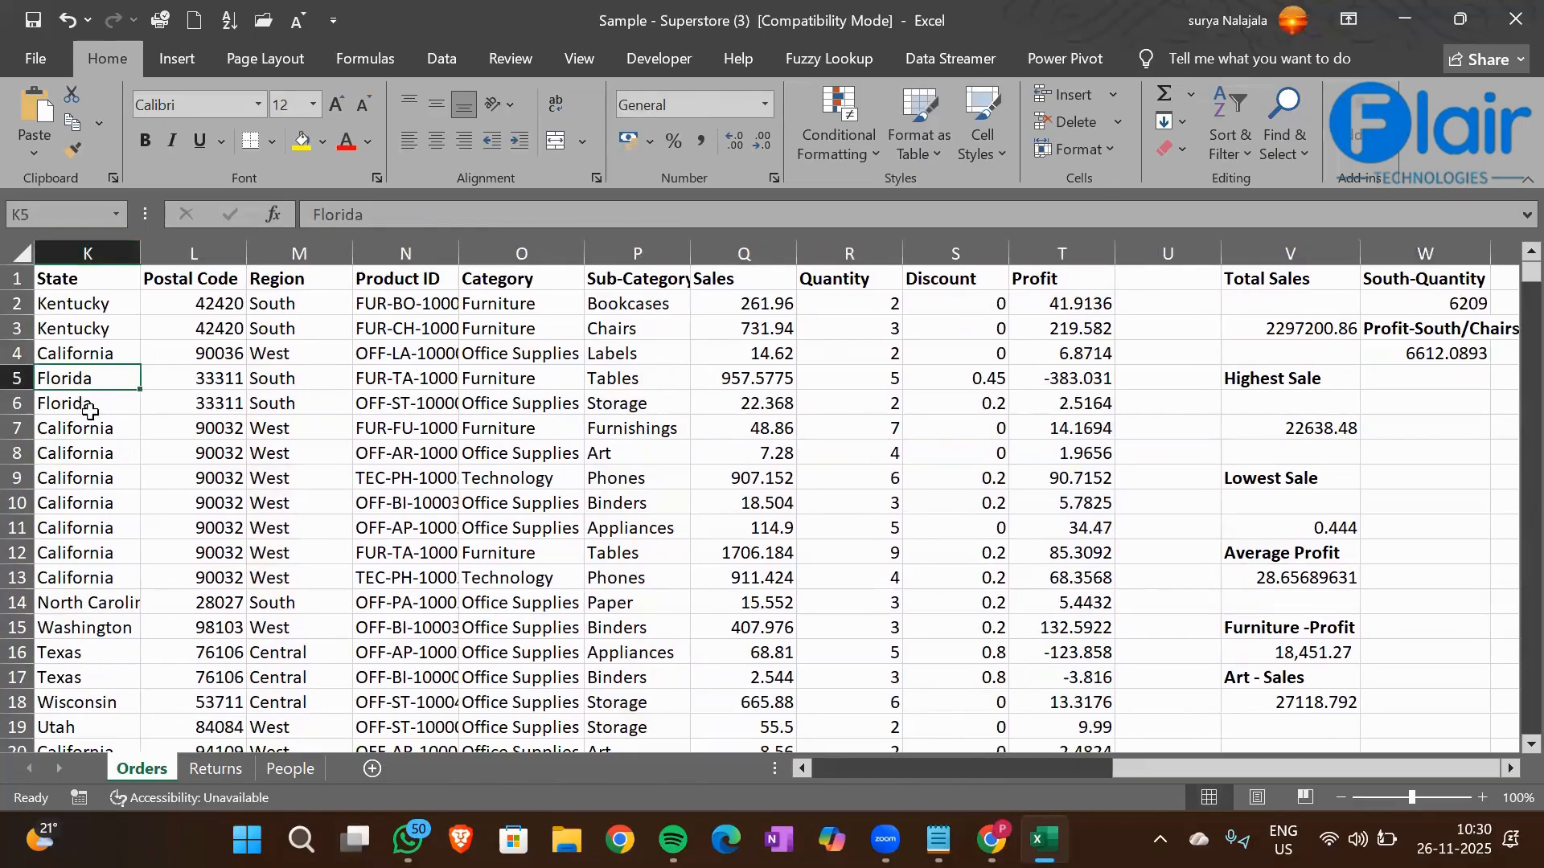
click(85, 345)
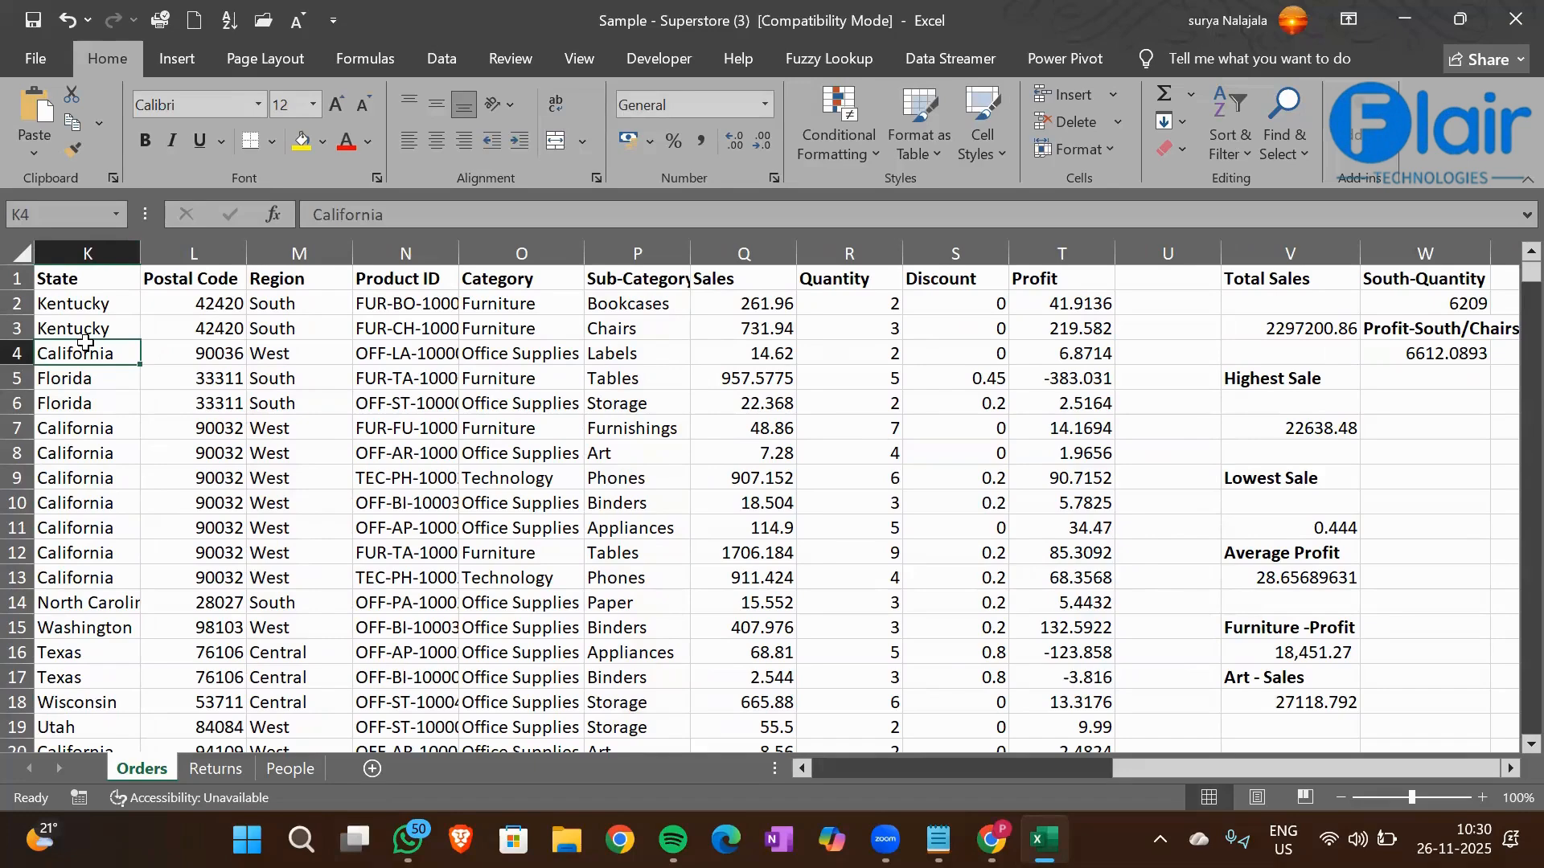
click(647, 481)
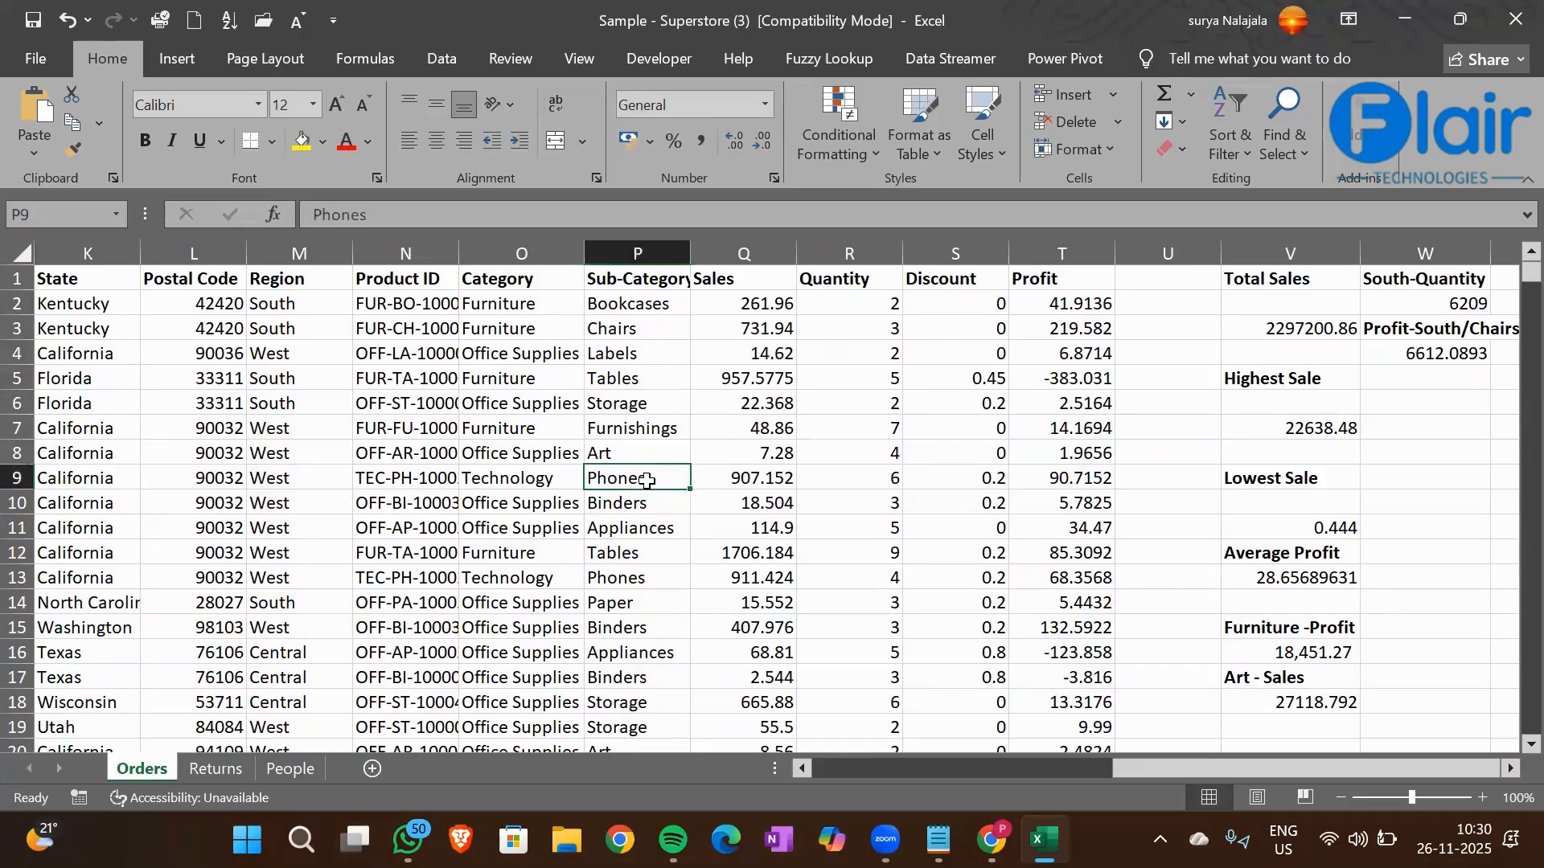
Enter the heading Profit-California/Phones in cell W5 and make it bold
key(Right)
key(Right)
key(Right)
key(Right)
key(Right)
key(Right)
key(Right)
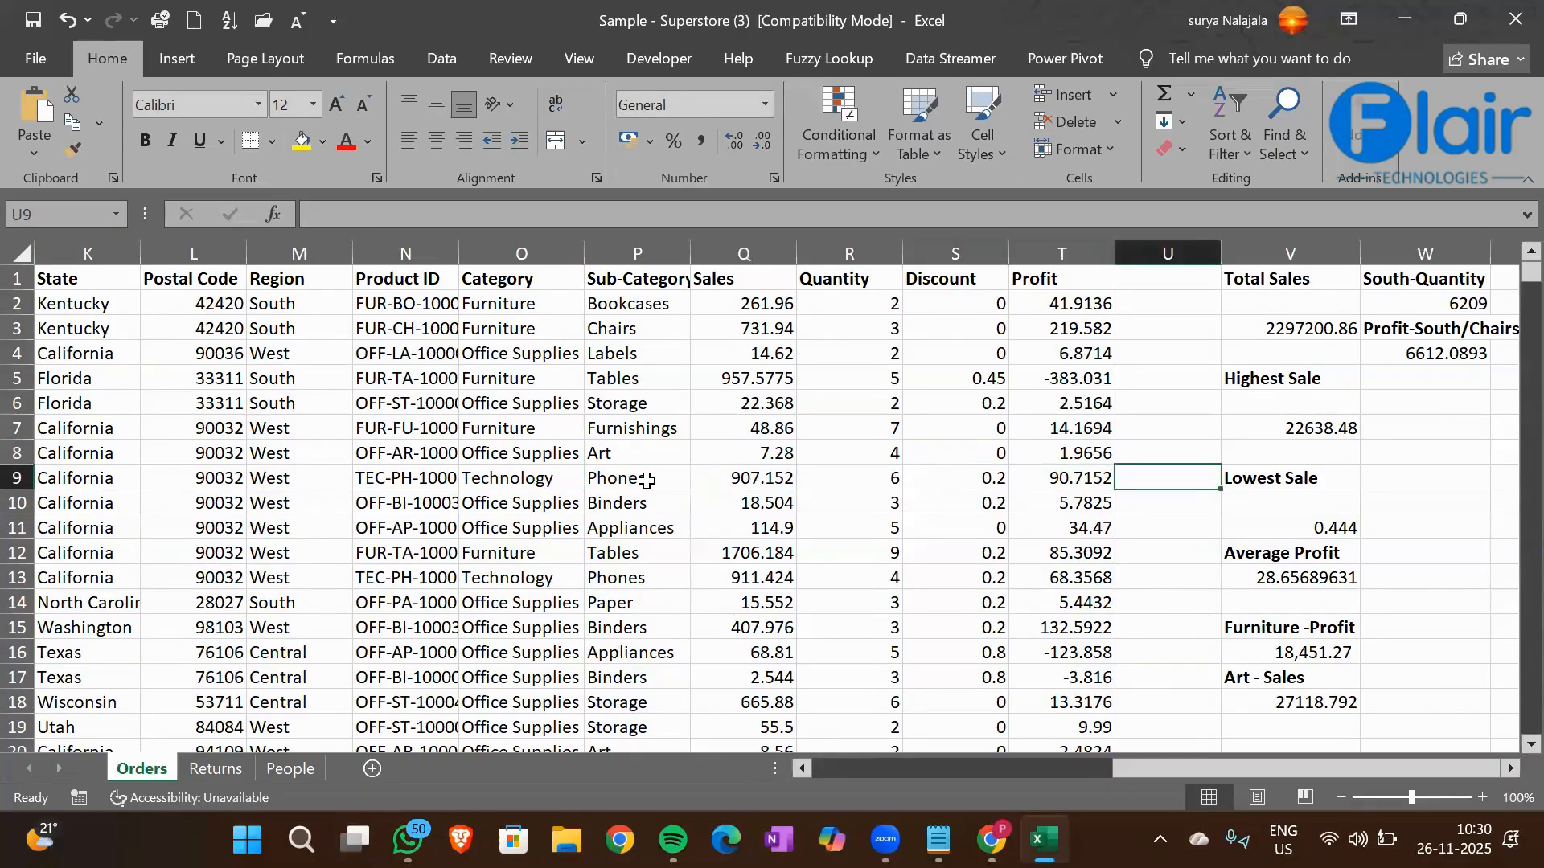
key(Up)
key(Up)
key(Up)
key(Up)
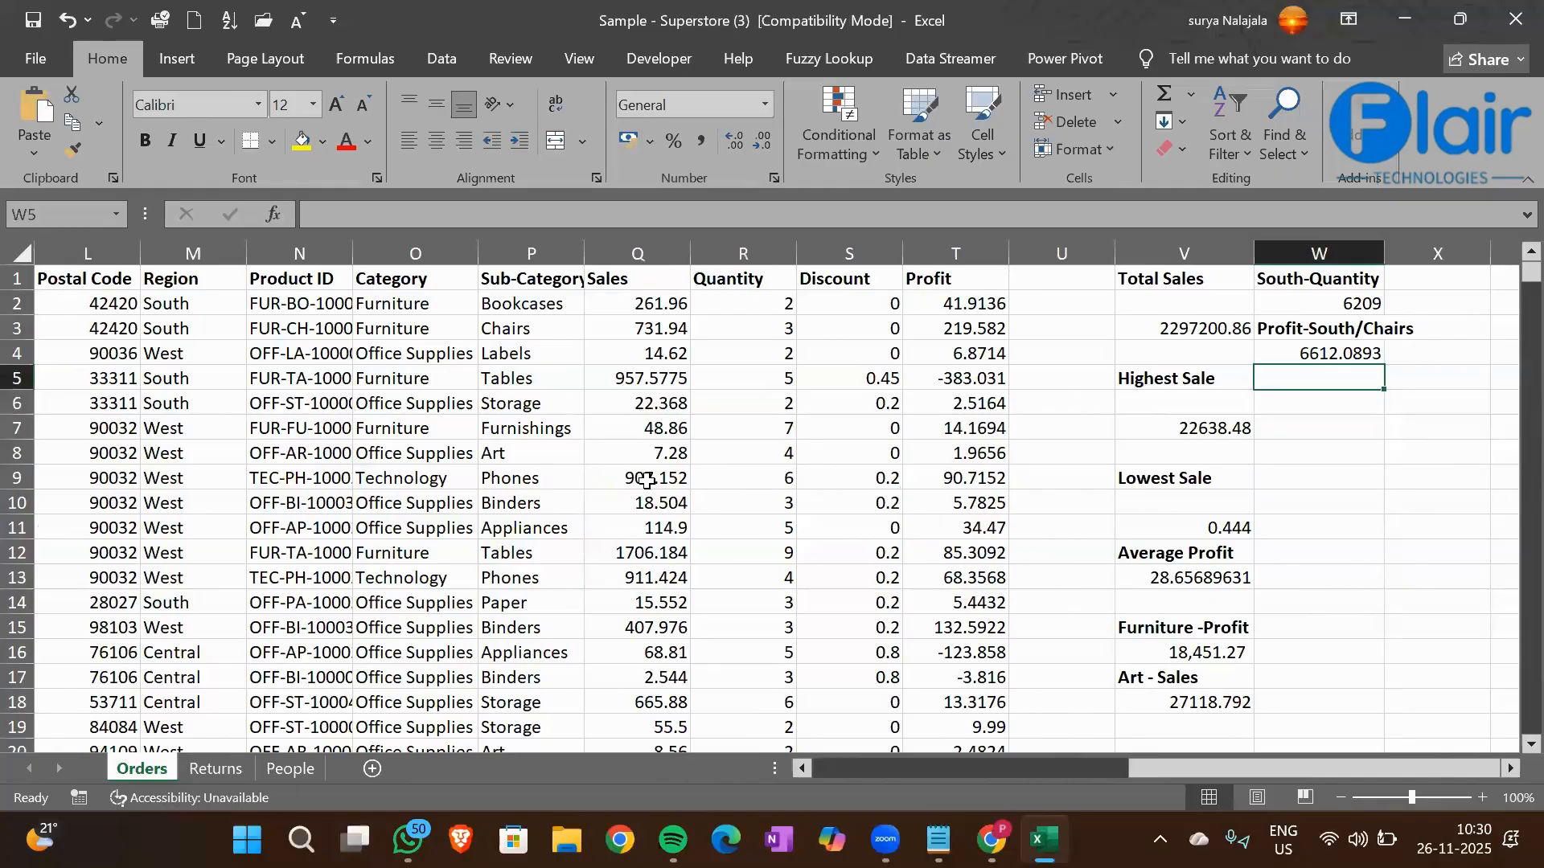
text(Profit-)
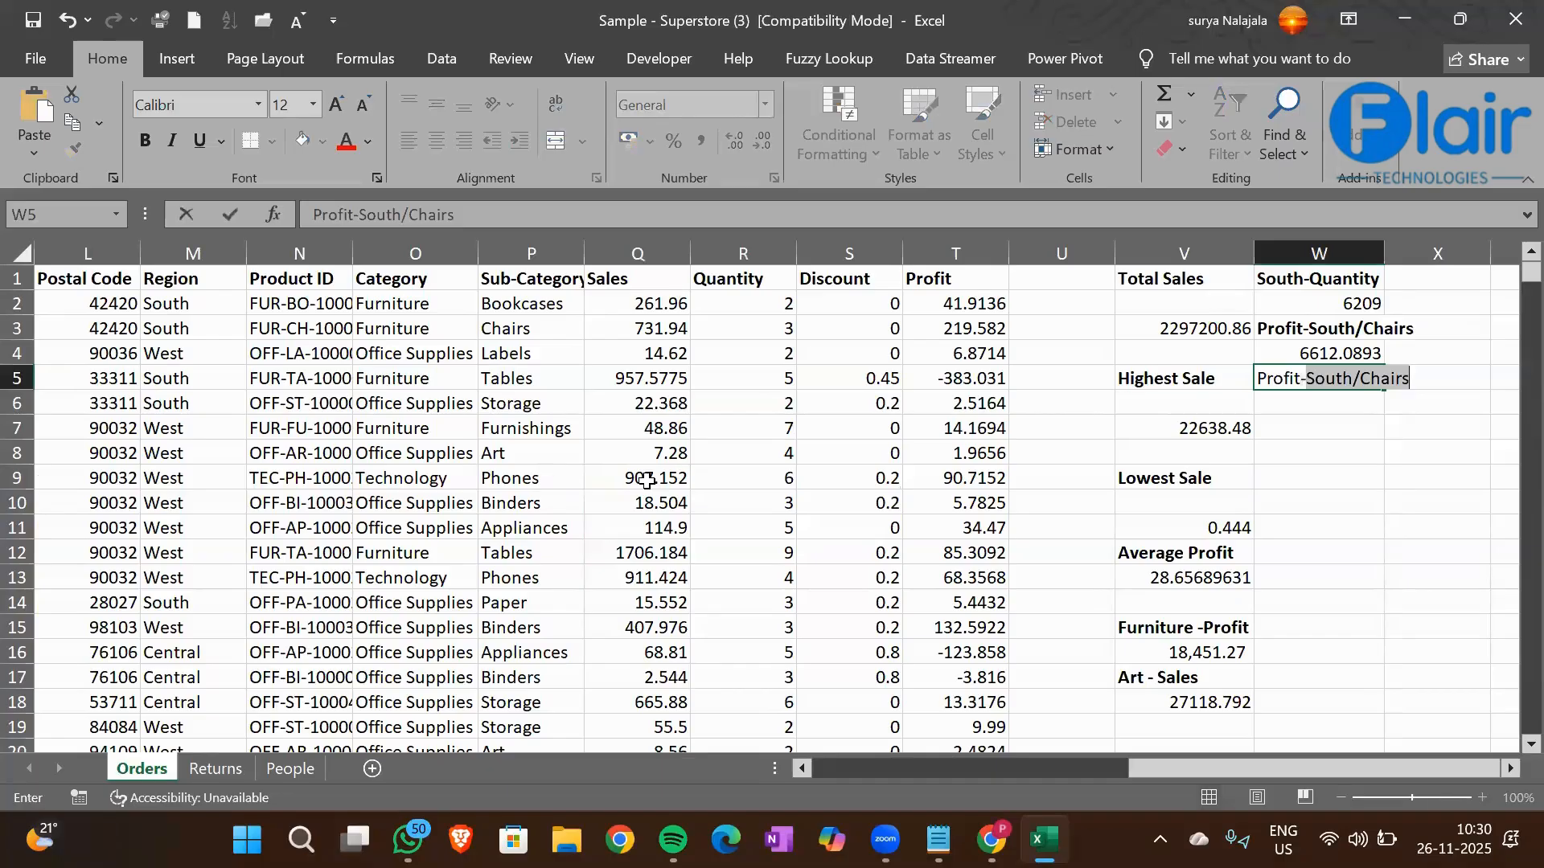
text(California)
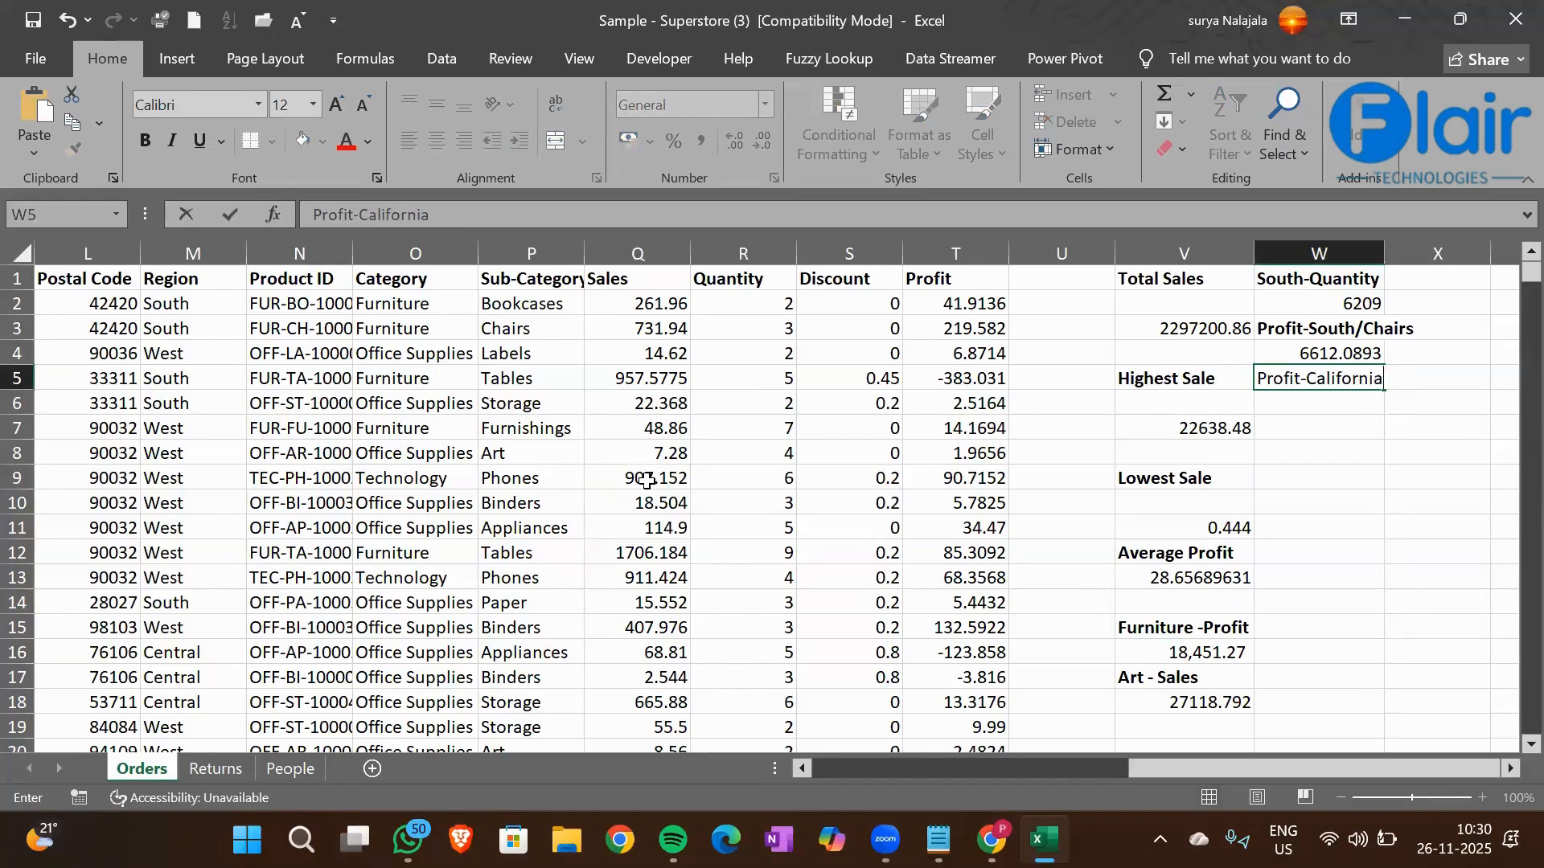
text(/Phones)
key(ctrl+Return)
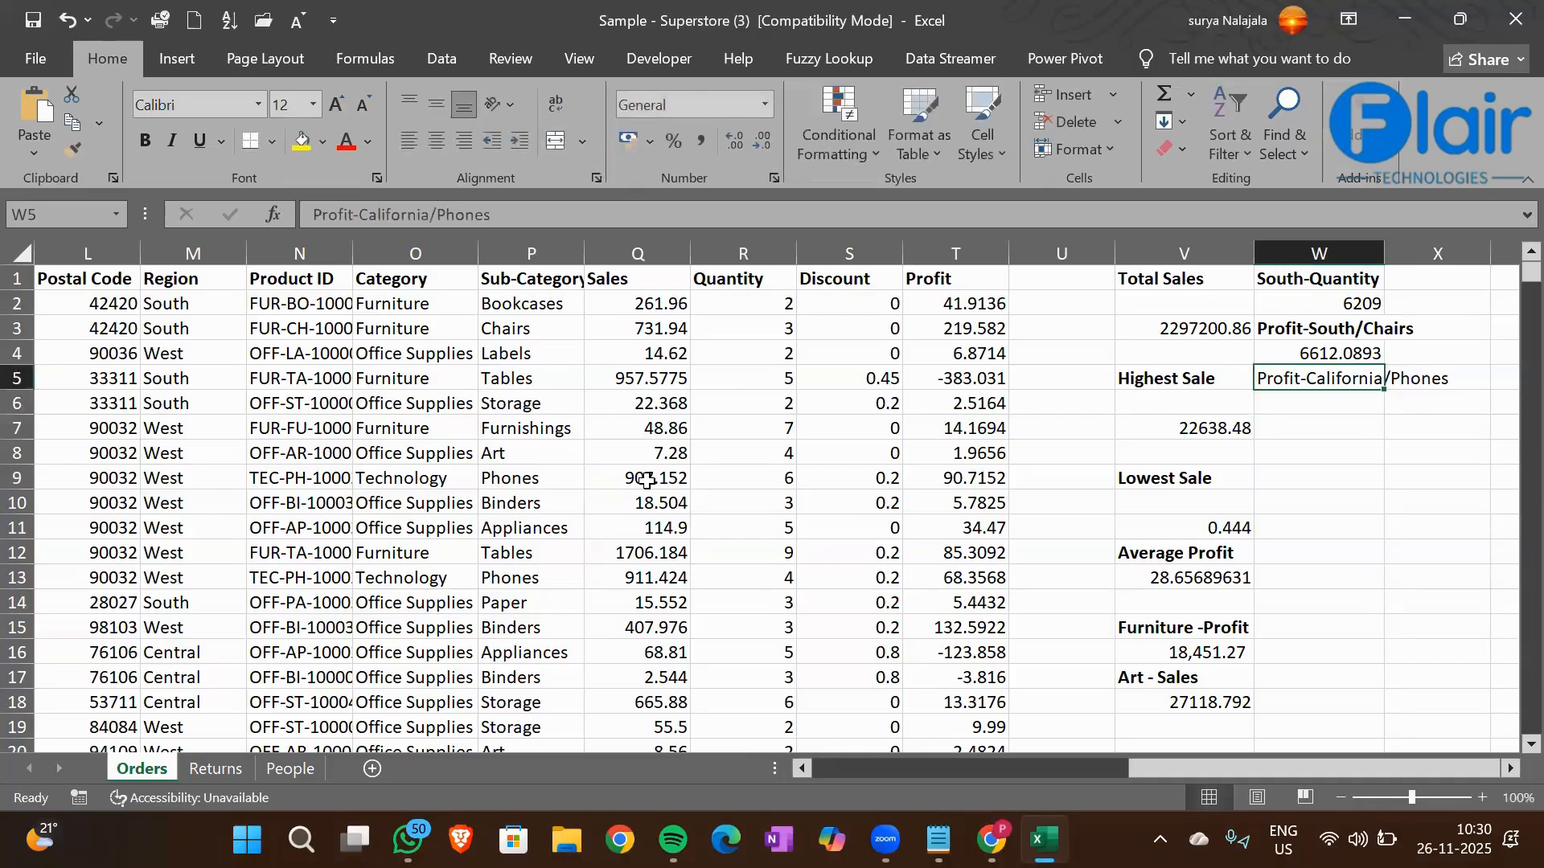
key(ctrl+b)
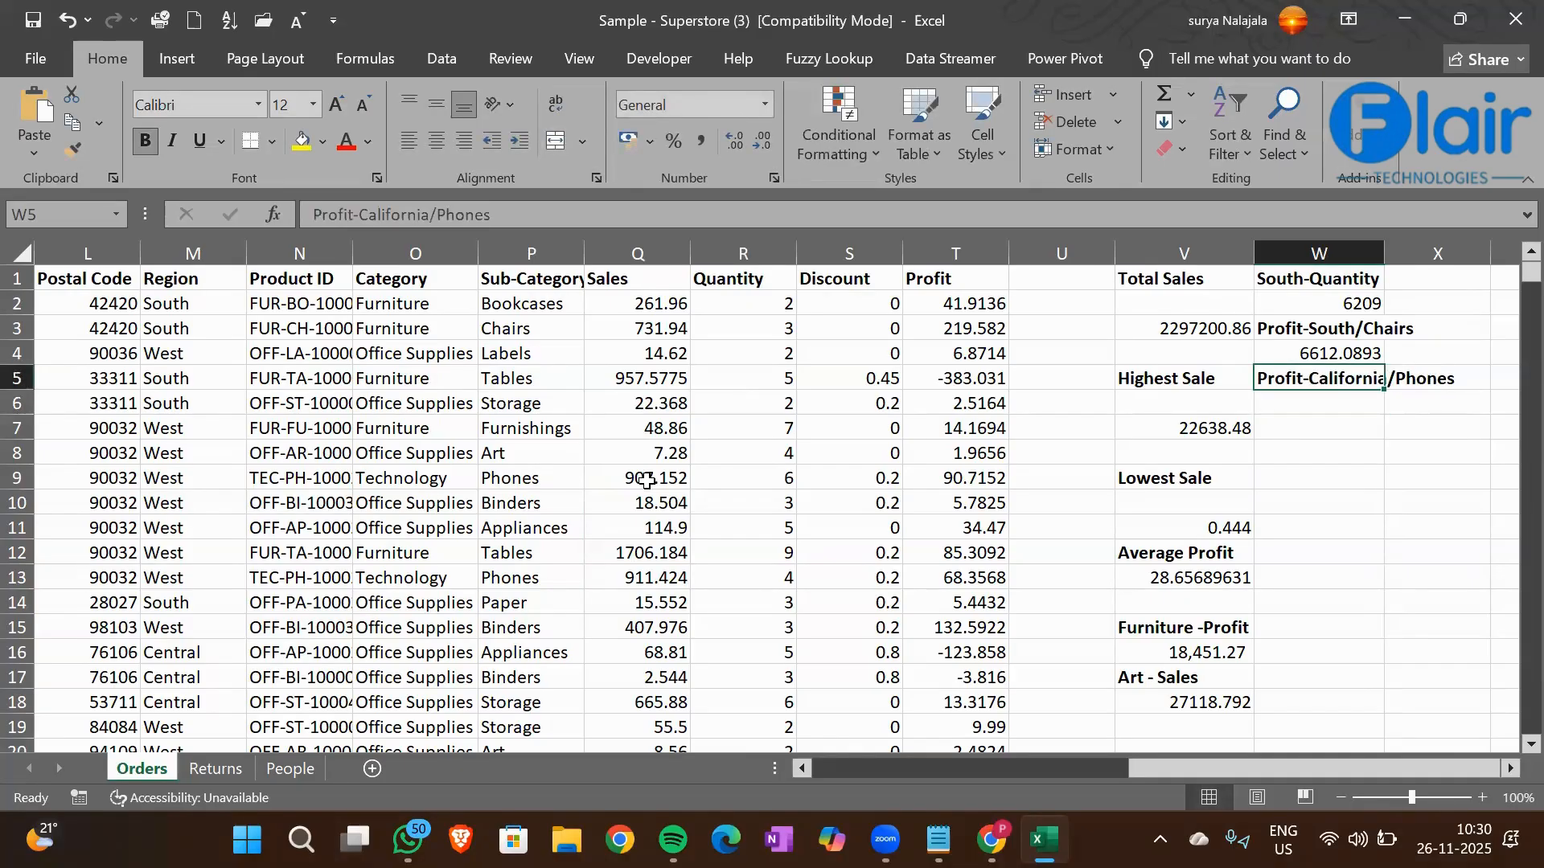
Start a SUMIFS formula in cell W6 under the Profit-California/Phones heading
key(Down)
text(=sumifs)
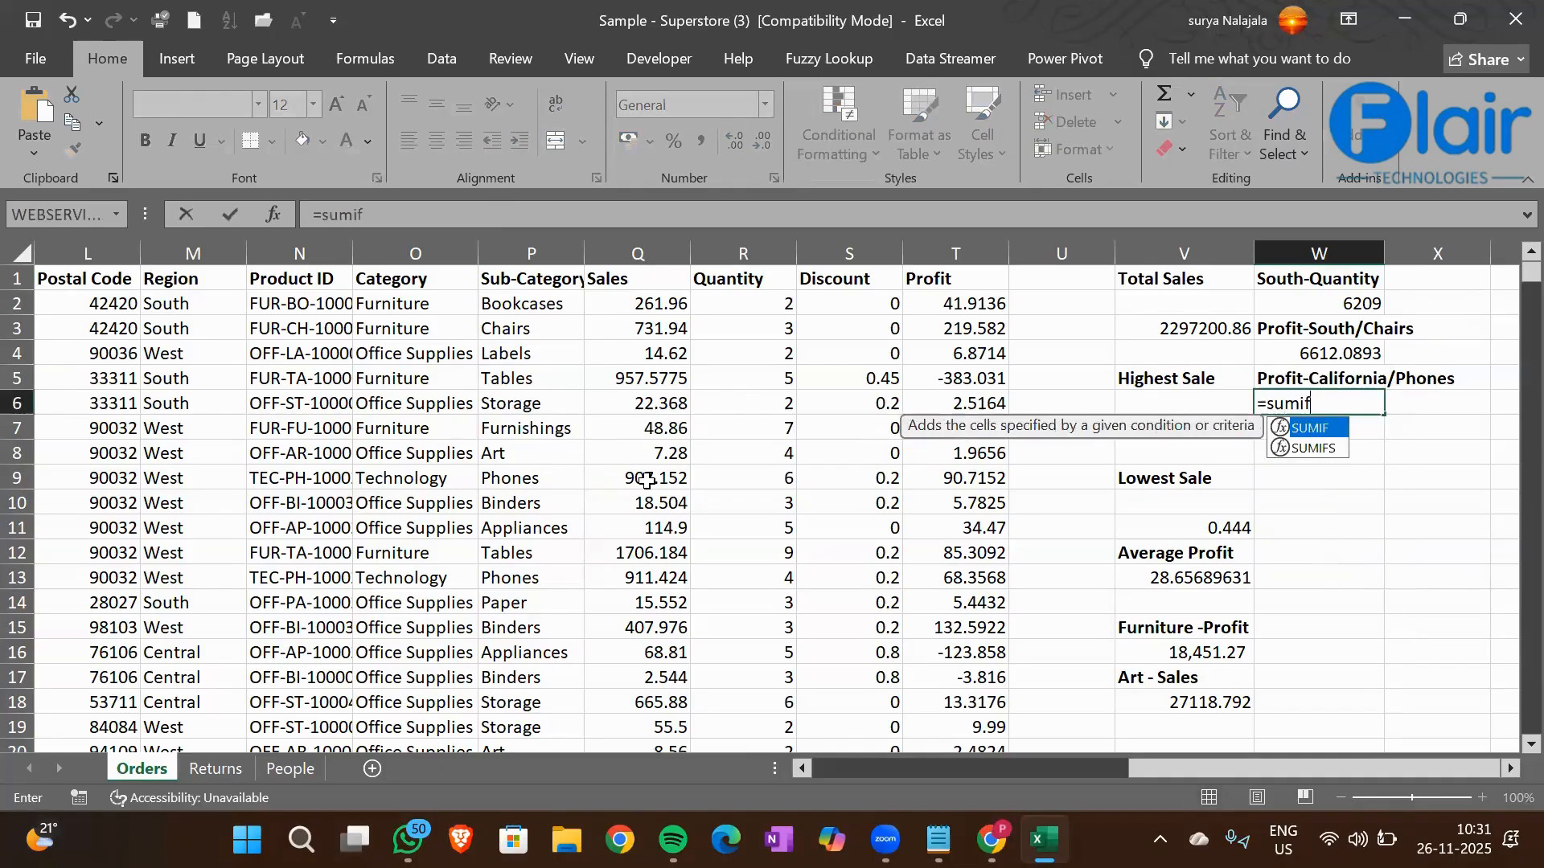
key(Tab)
key(Left)
key(Left)
key(Left)
key(Left)
key(Left)
key(Left)
key(Left)
key(Left)
key(Left)
key(Left)
key(Left)
key(Left)
key(Left)
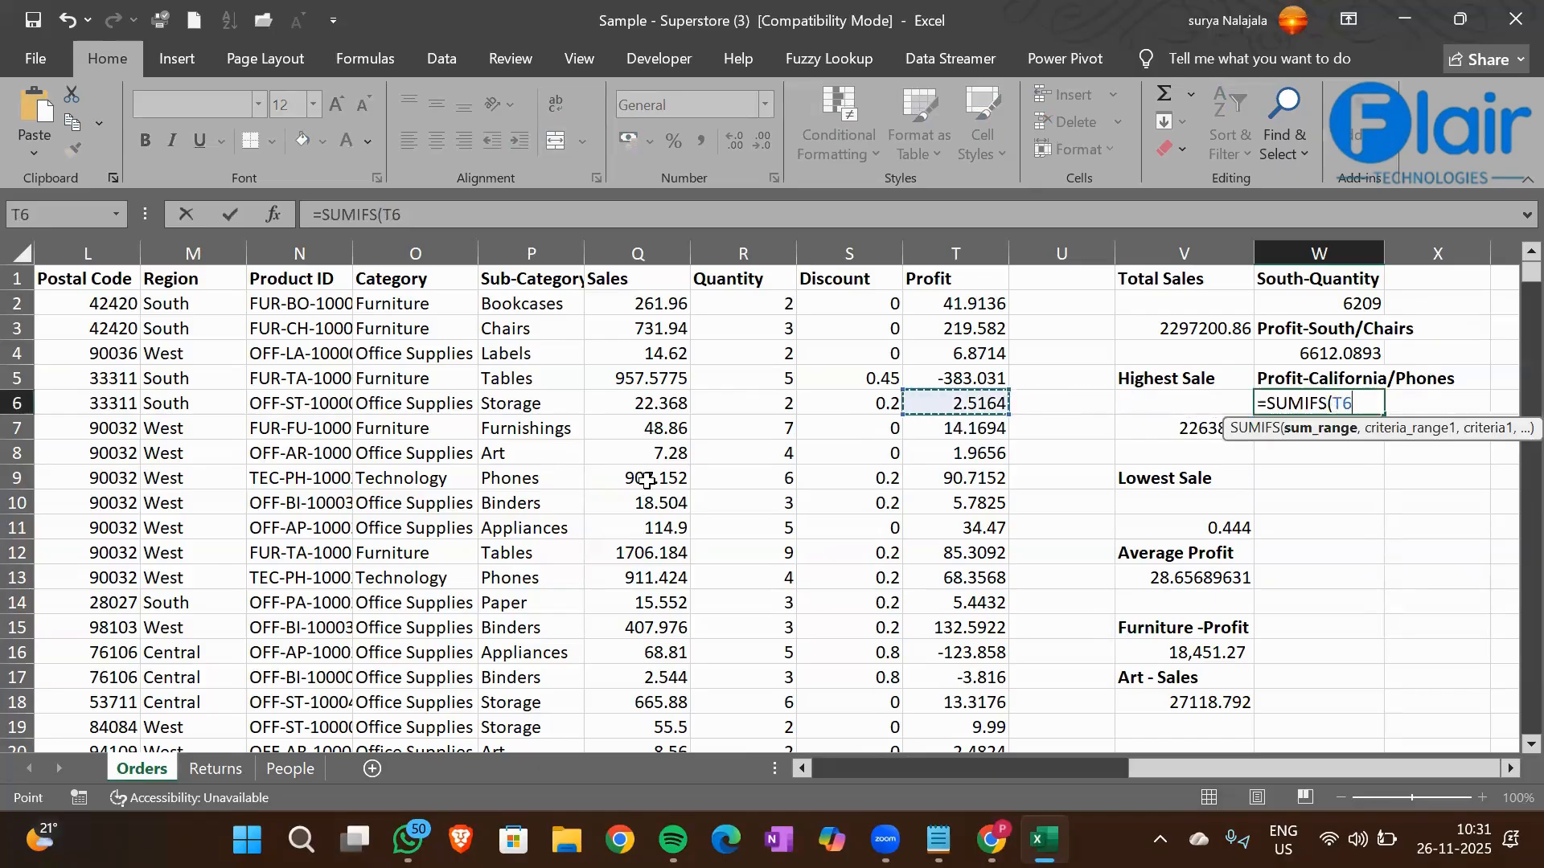
key(Right)
key(Up)
key(Up)
key(Up)
key(Up)
key(Up)
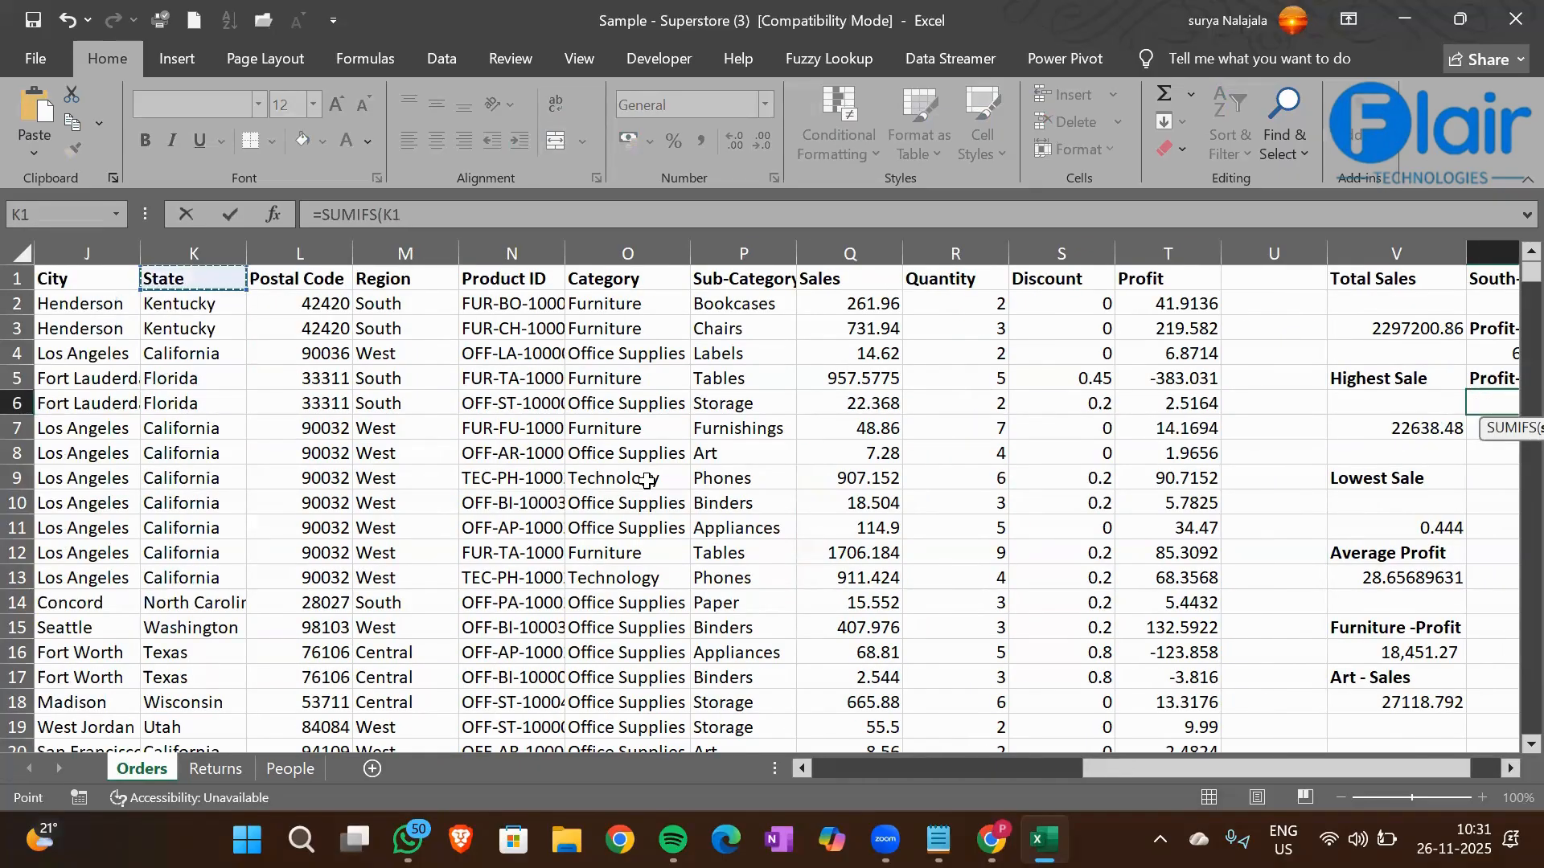
key(ctrl+shift+Down)
text(,)
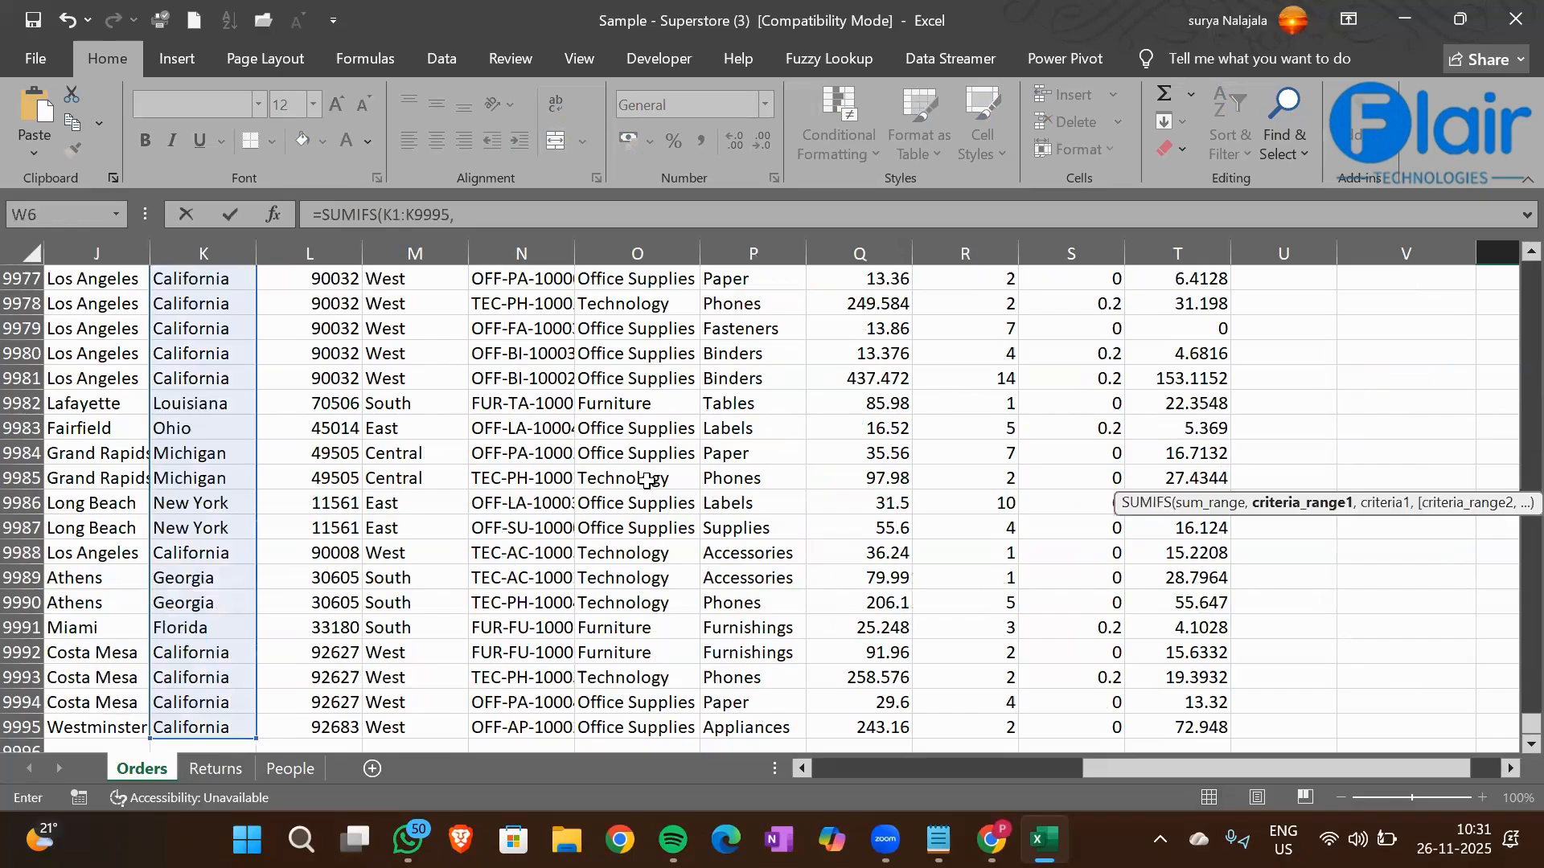
scroll(971, 640, up, 10)
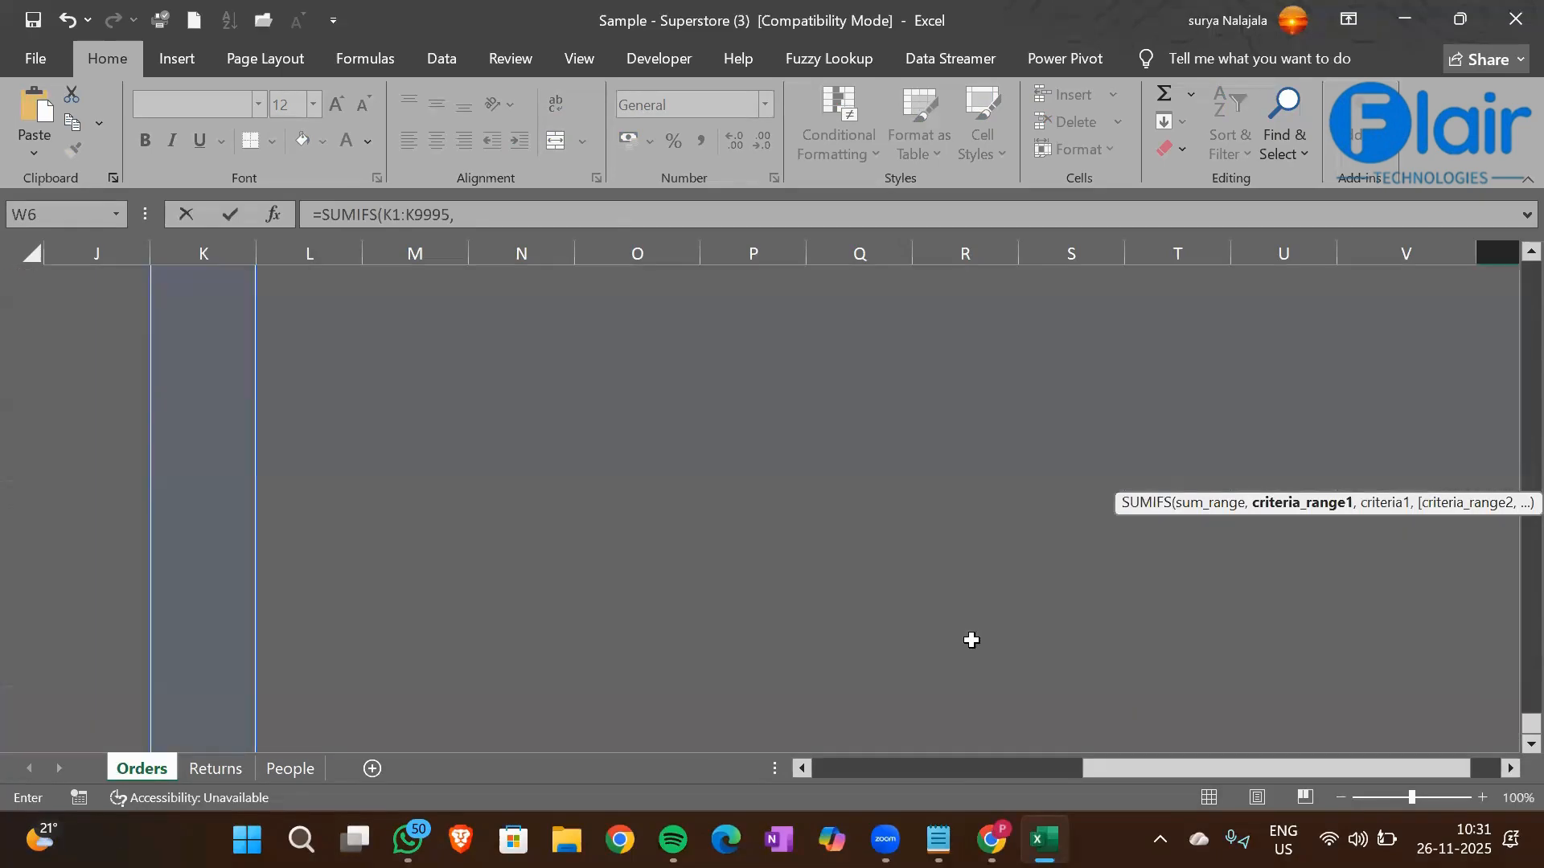
scroll(971, 640, up, 15)
scroll(971, 640, up, 1)
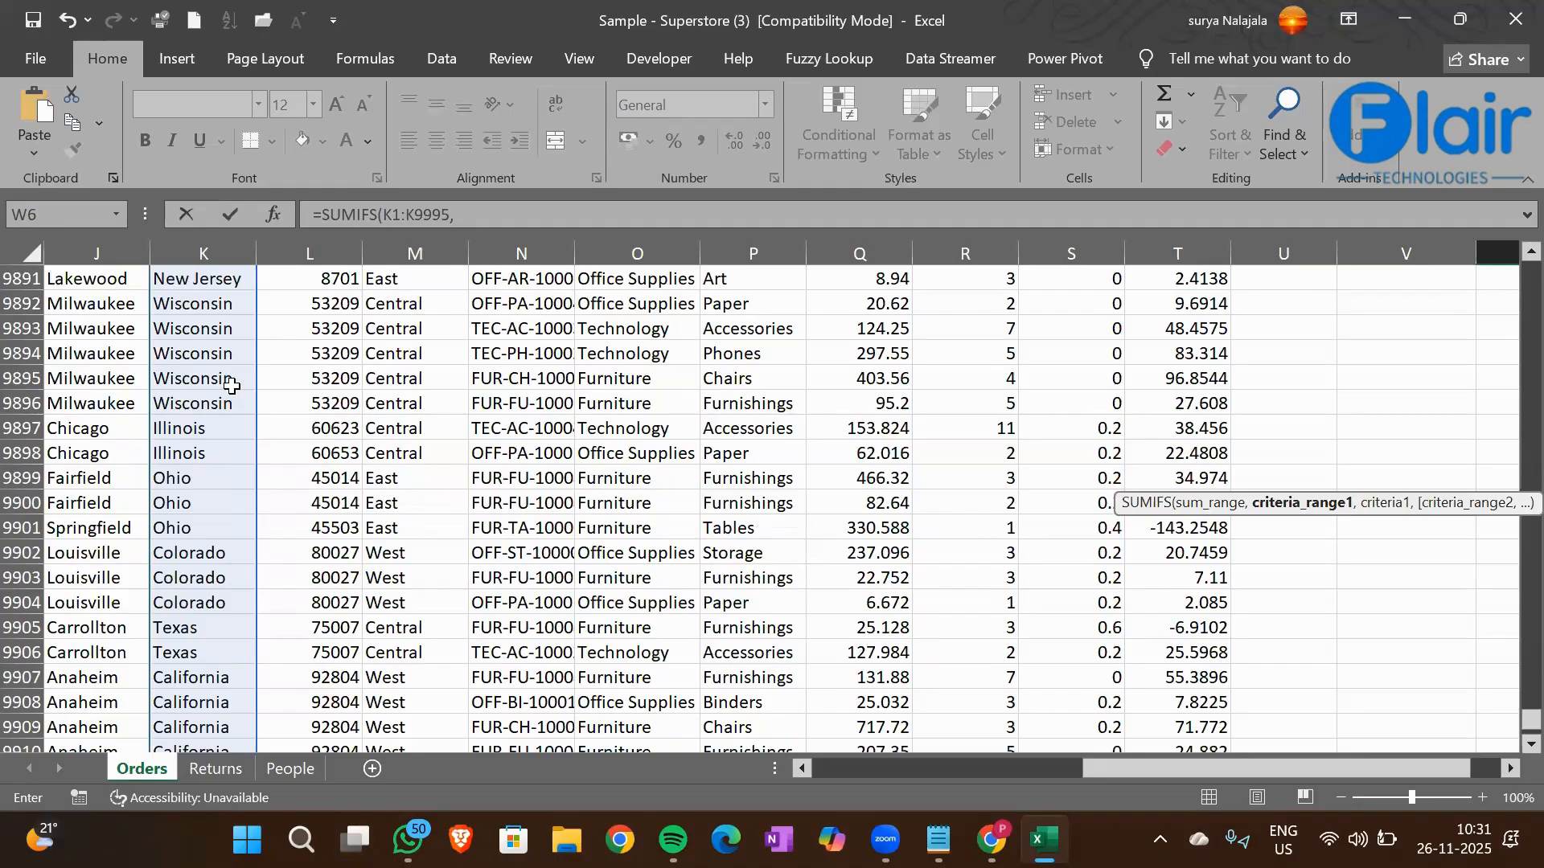
click(515, 215)
key(BackSpace)
key(BackSpace)
key(BackSpace)
key(BackSpace)
key(BackSpace)
key(BackSpace)
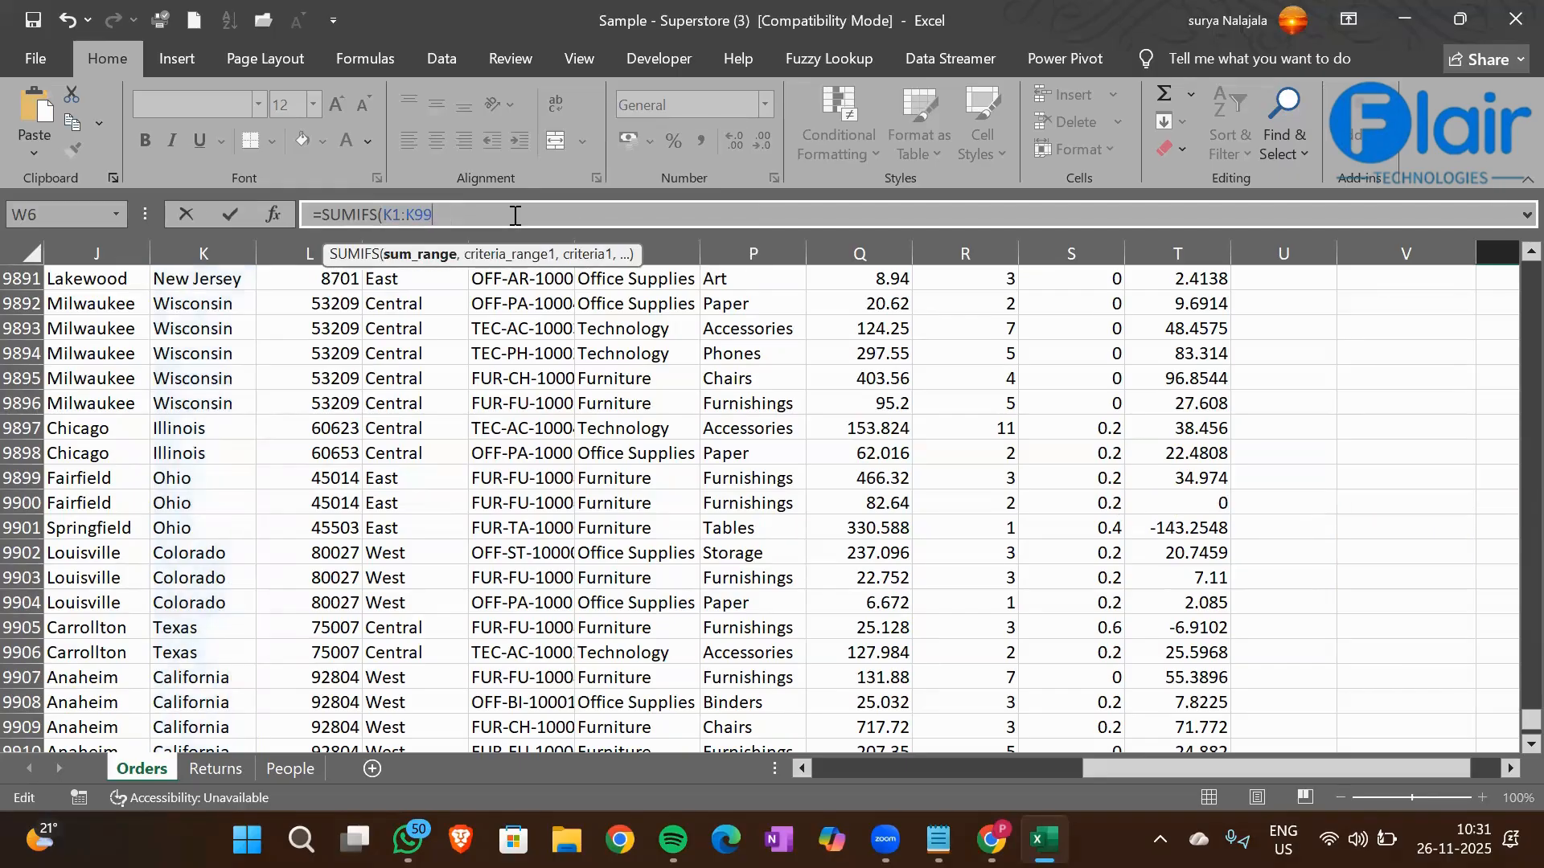
key(BackSpace)
key(BackSpace)
key(BackSpace)
Set the Profit column T1:T9995 as the sum range of the SUMIFS formula in cell W6
click(1212, 428)
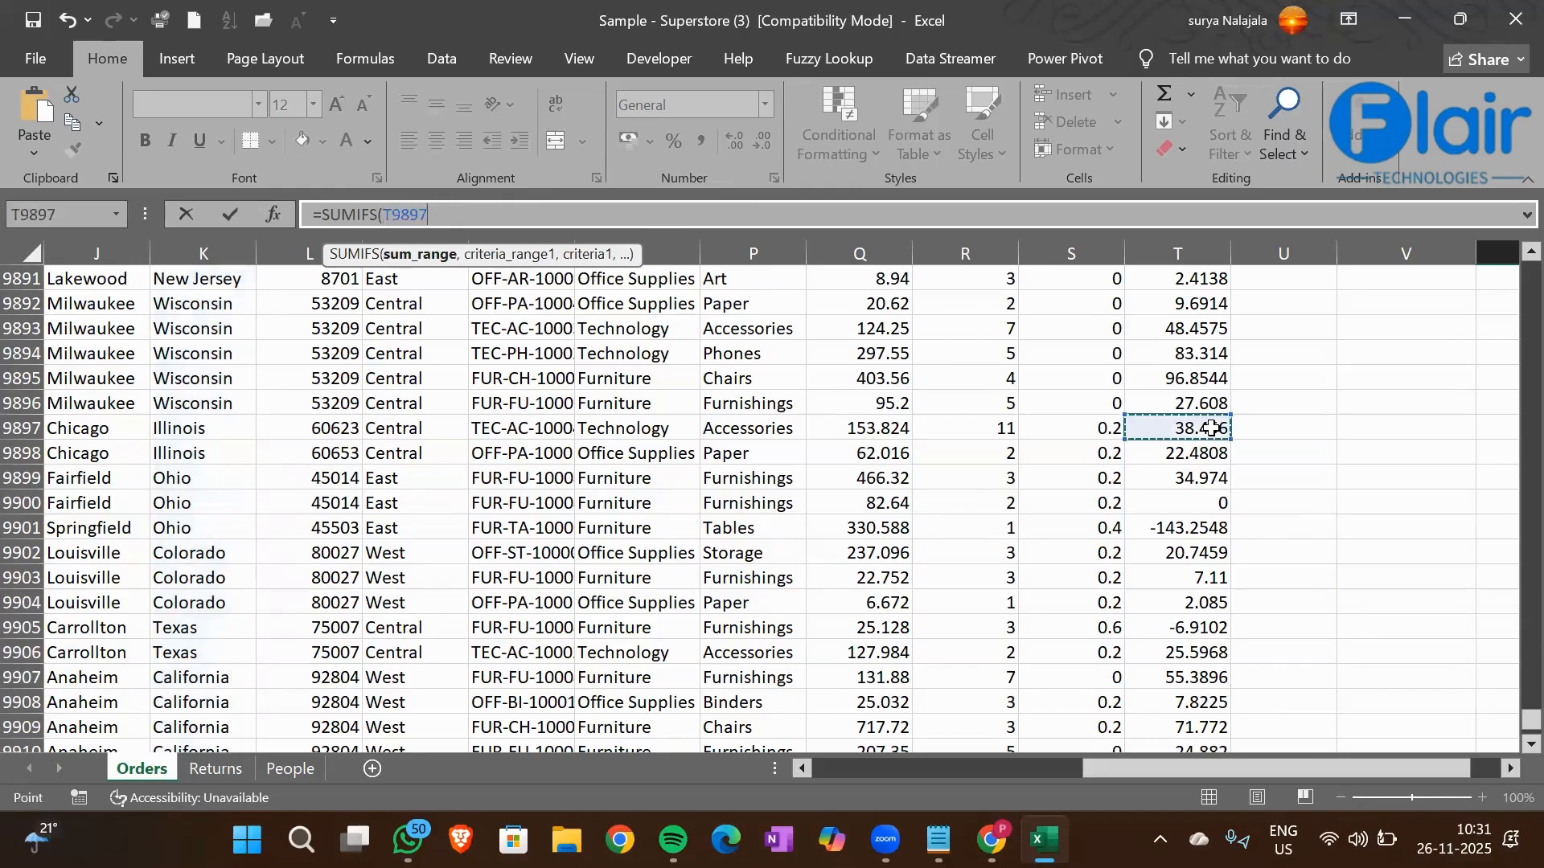
key(ctrl+Up)
key(Right)
key(Right)
key(Right)
key(Left)
key(Left)
key(Left)
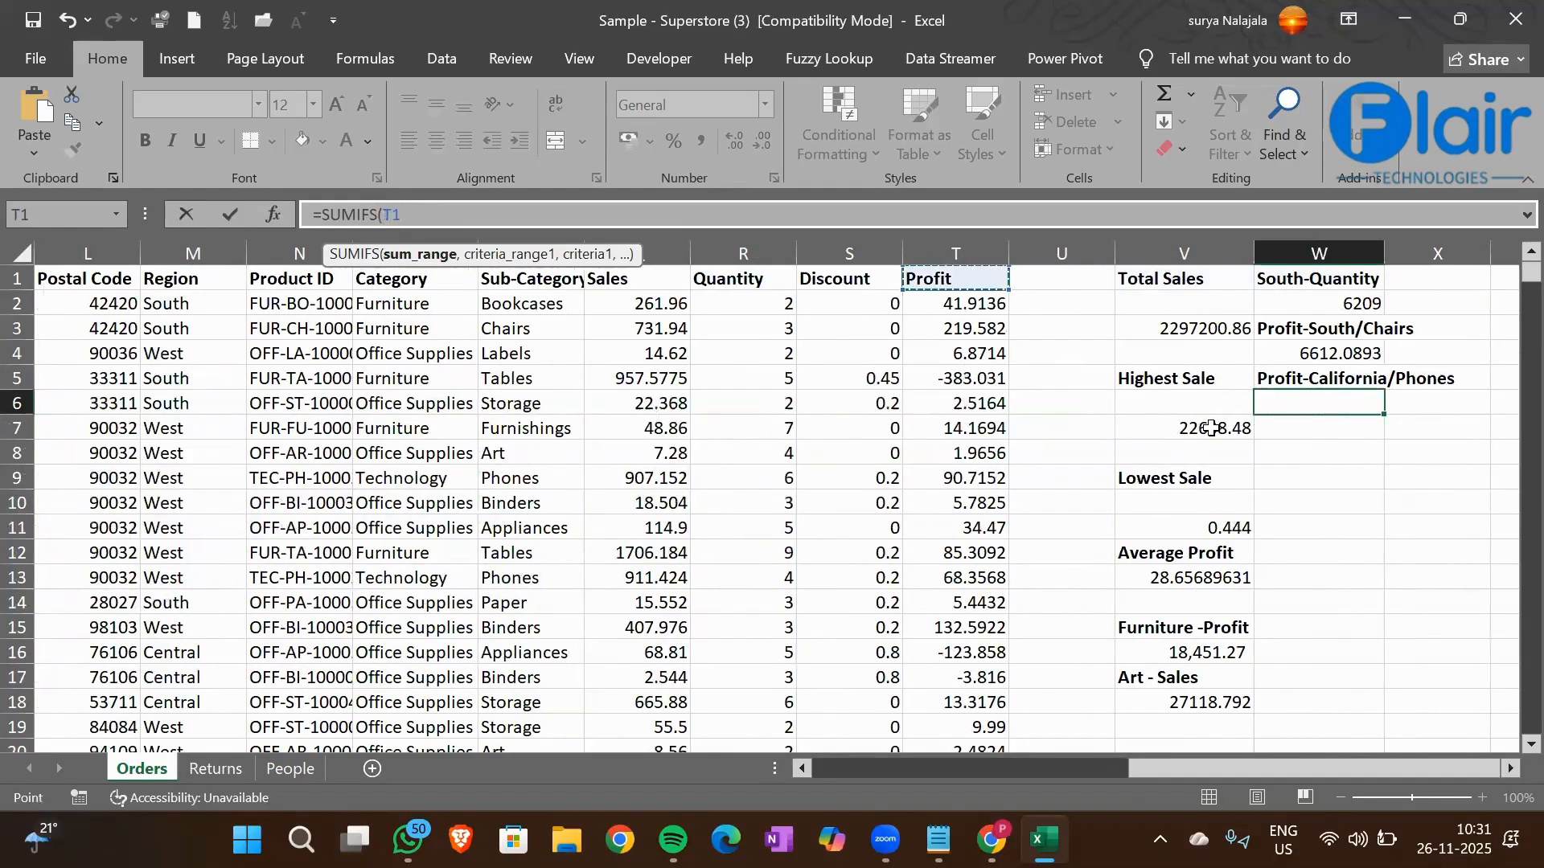
key(ctrl+shift+Down)
text(,)
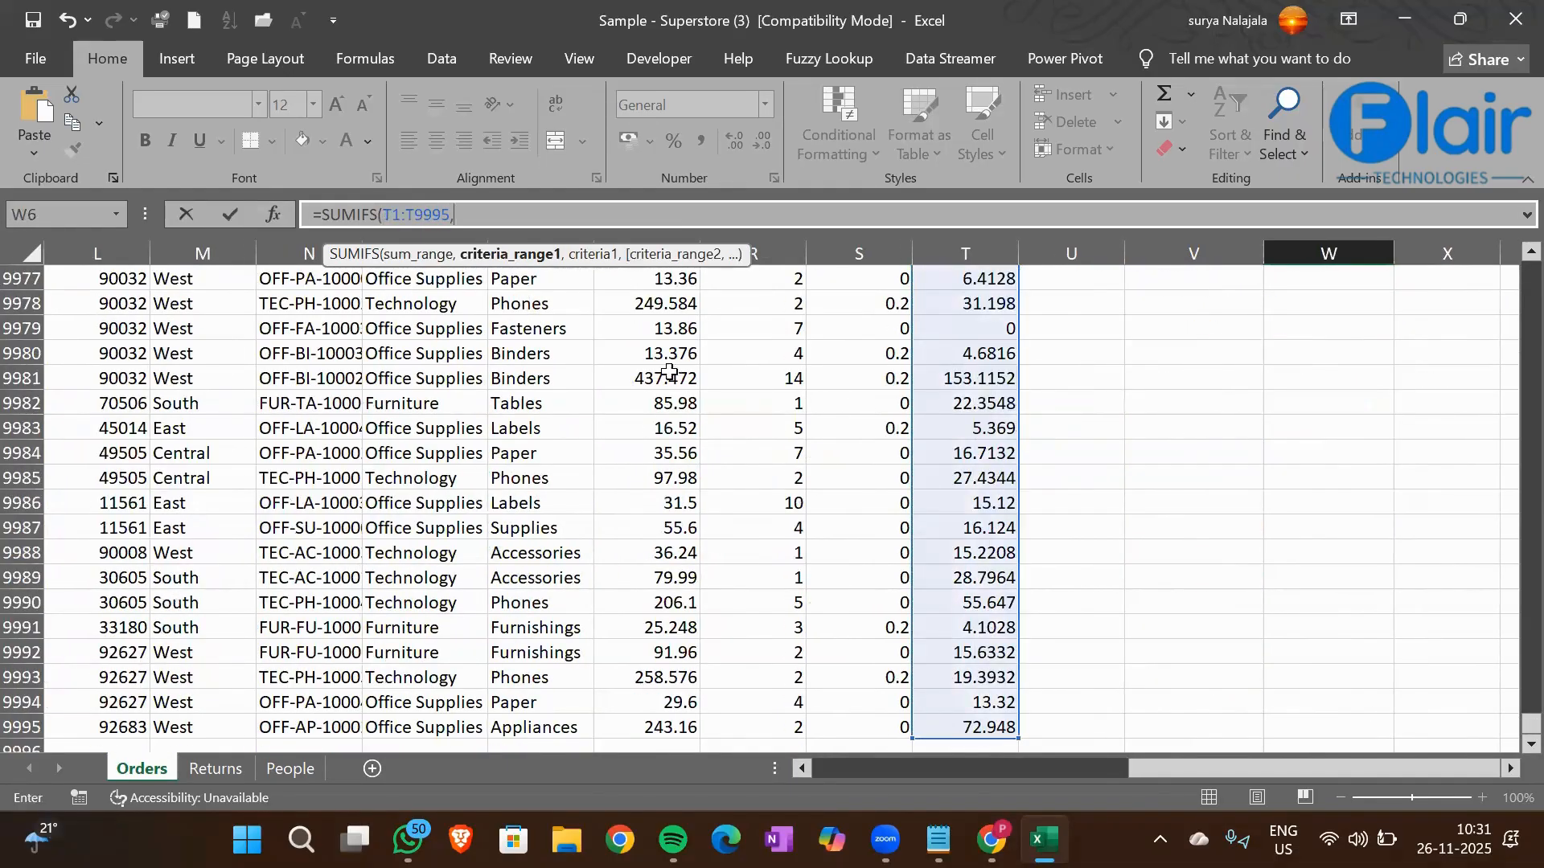
Add the State column K1:K9995 as the first criteria range of the W6 SUMIFS formula
click(655, 376)
key(ctrl+Up)
key(Left)
key(Left)
key(Left)
key(Left)
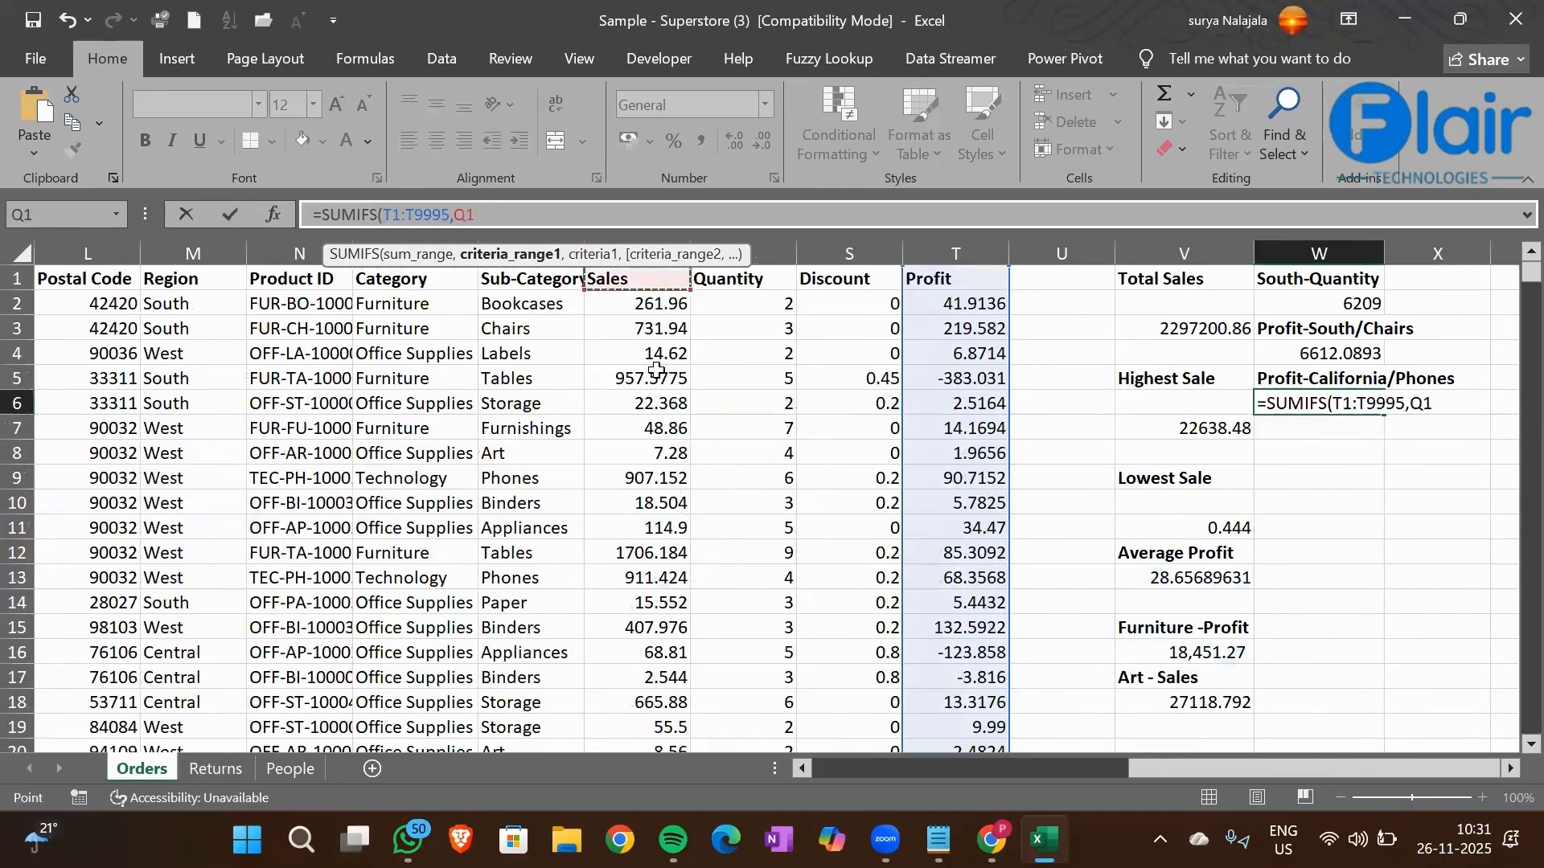
key(Left)
key(Left)
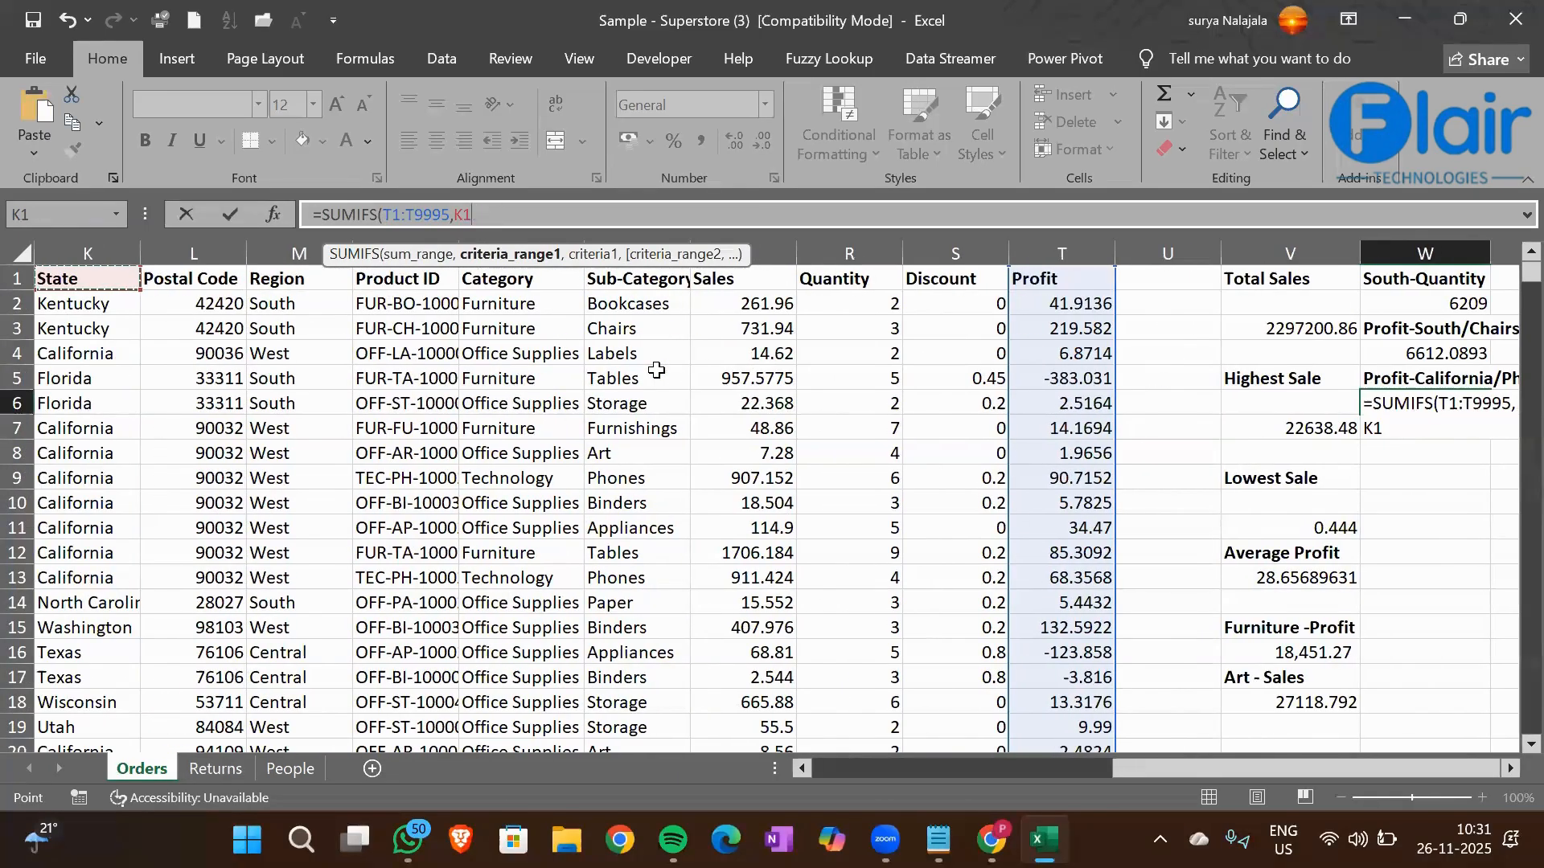
key(ctrl+shift+Down)
text(,)
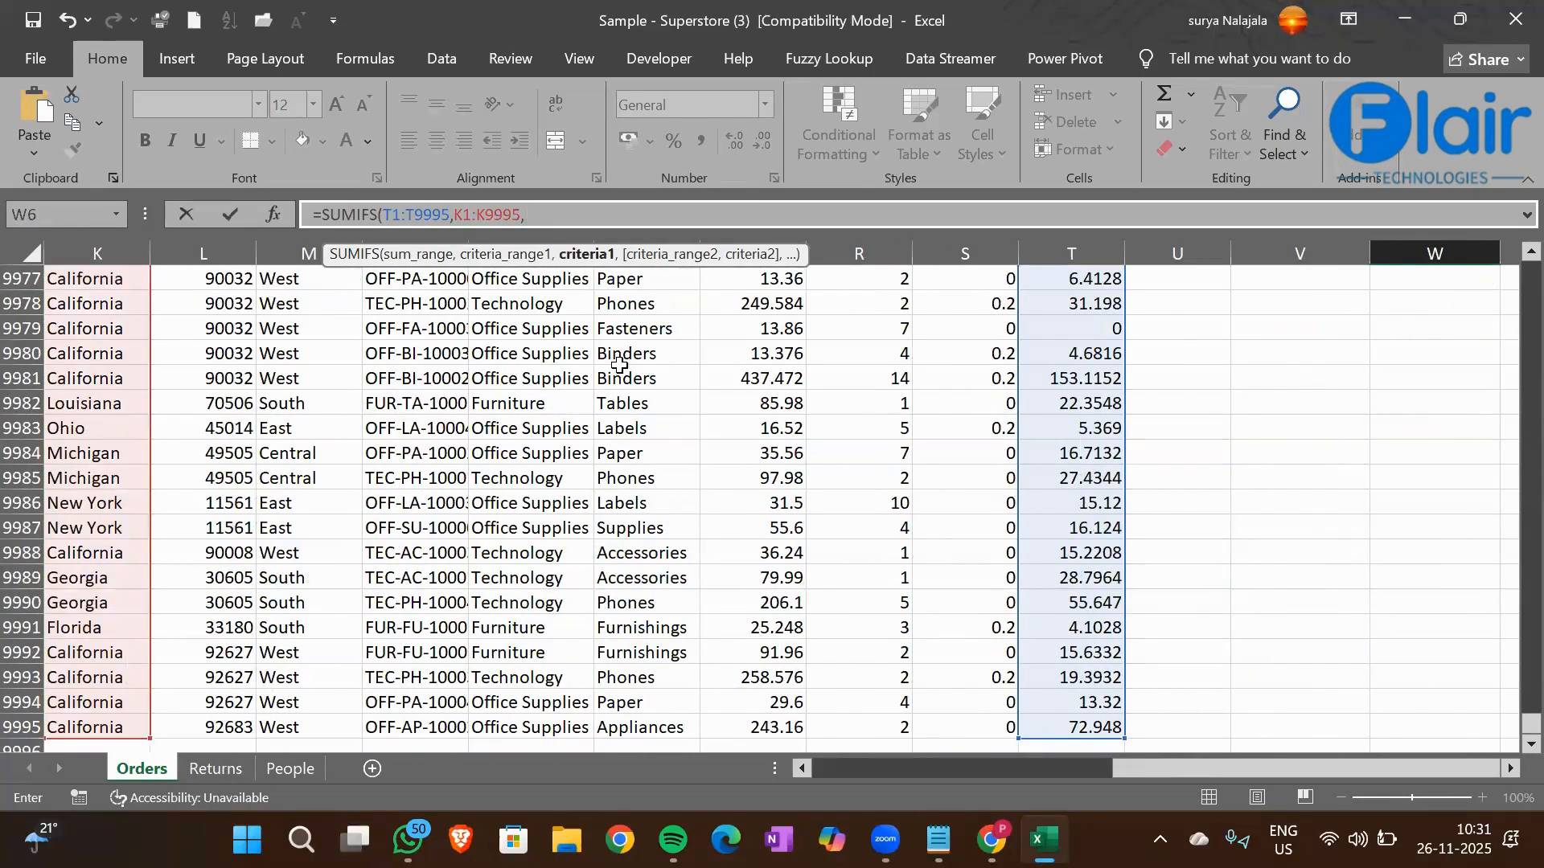
Use cell K4 (California) as the first criterion of the W6 SUMIFS formula
click(127, 331)
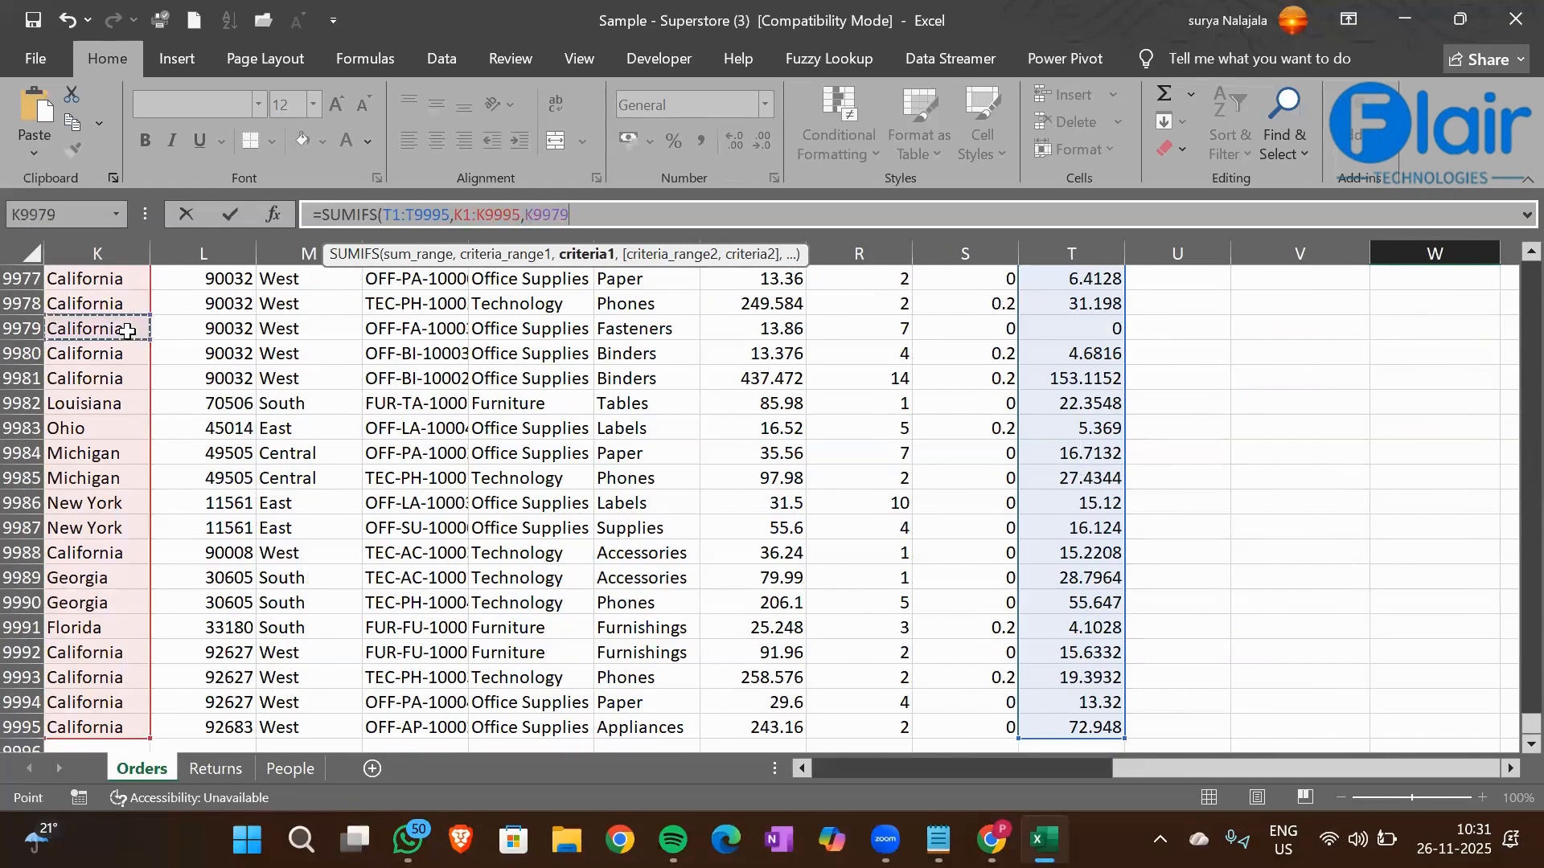
key(ctrl+Up)
key(Down)
key(Down)
key(Down)
text(,)
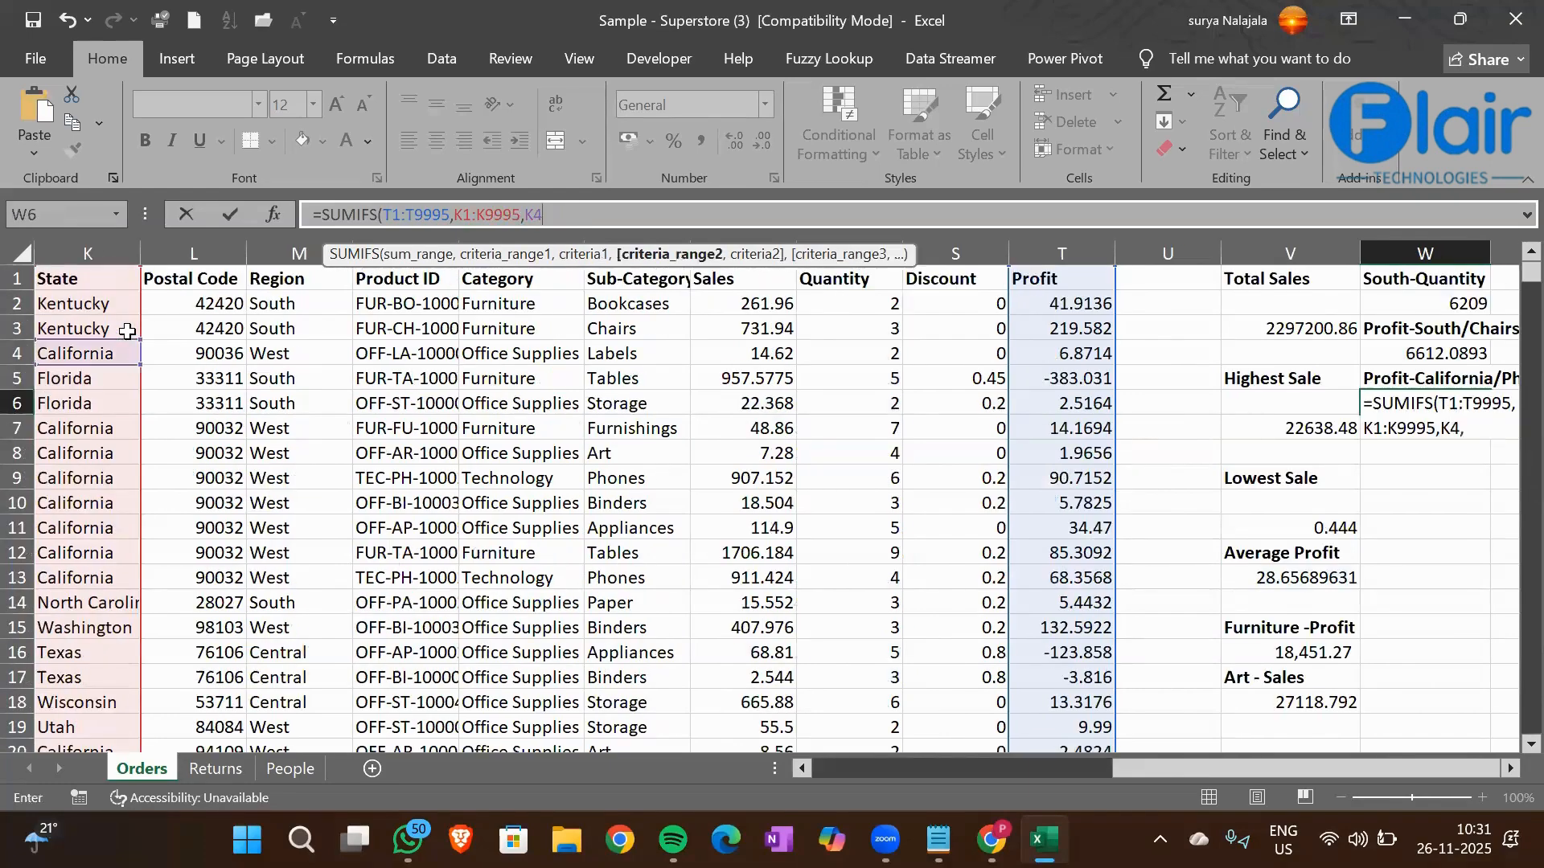
Complete the W6 SUMIFS formula with the Sub-Category column P1:P9995 as second criteria range and cell P13 (Phones) as its criterion
click(653, 281)
key(ctrl+shift+Down)
text(,)
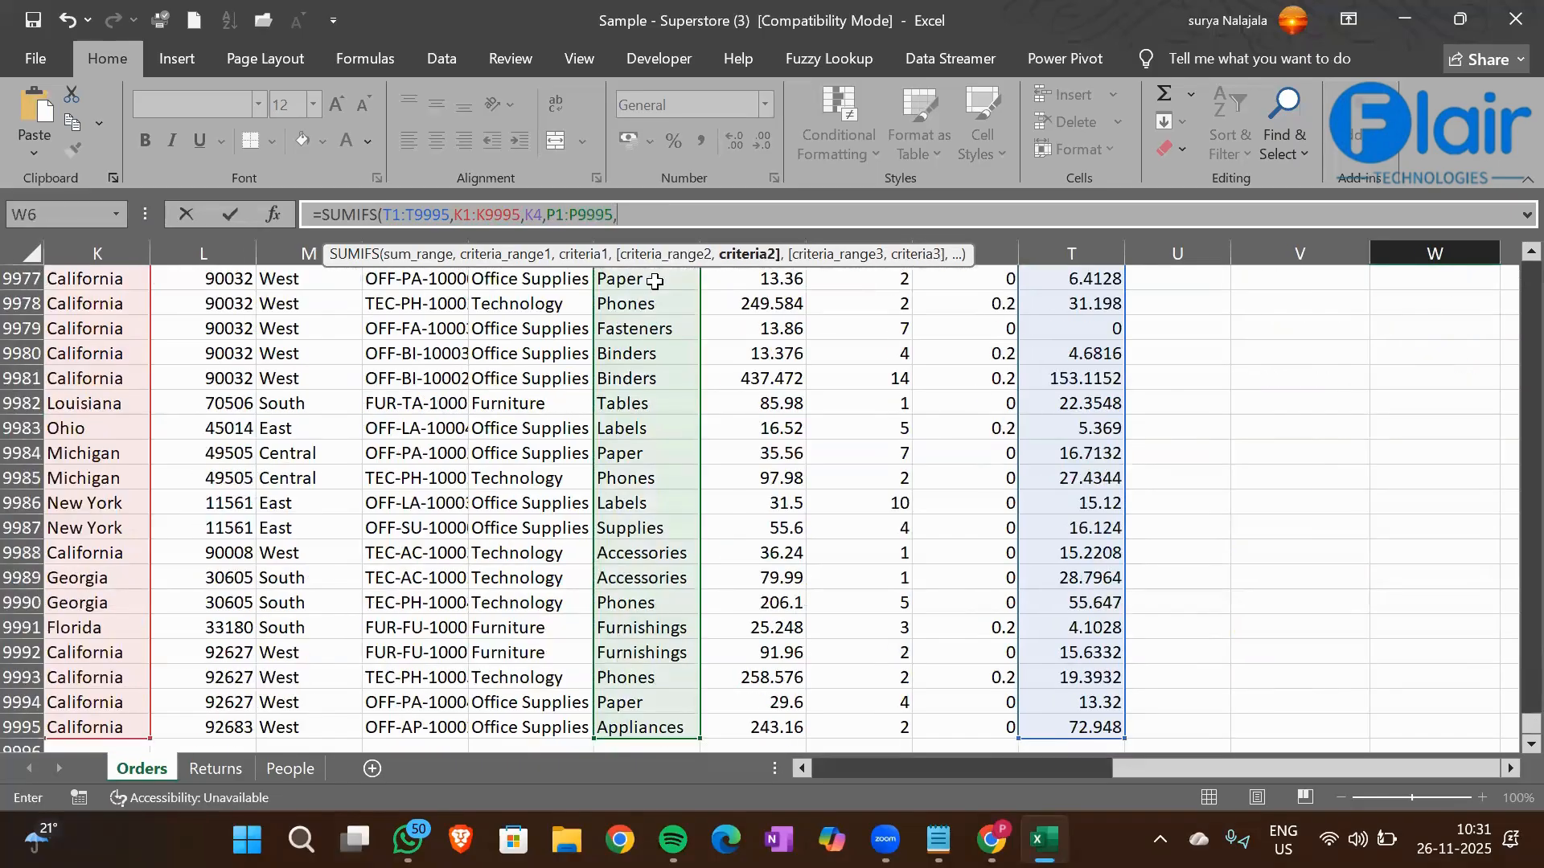
click(655, 427)
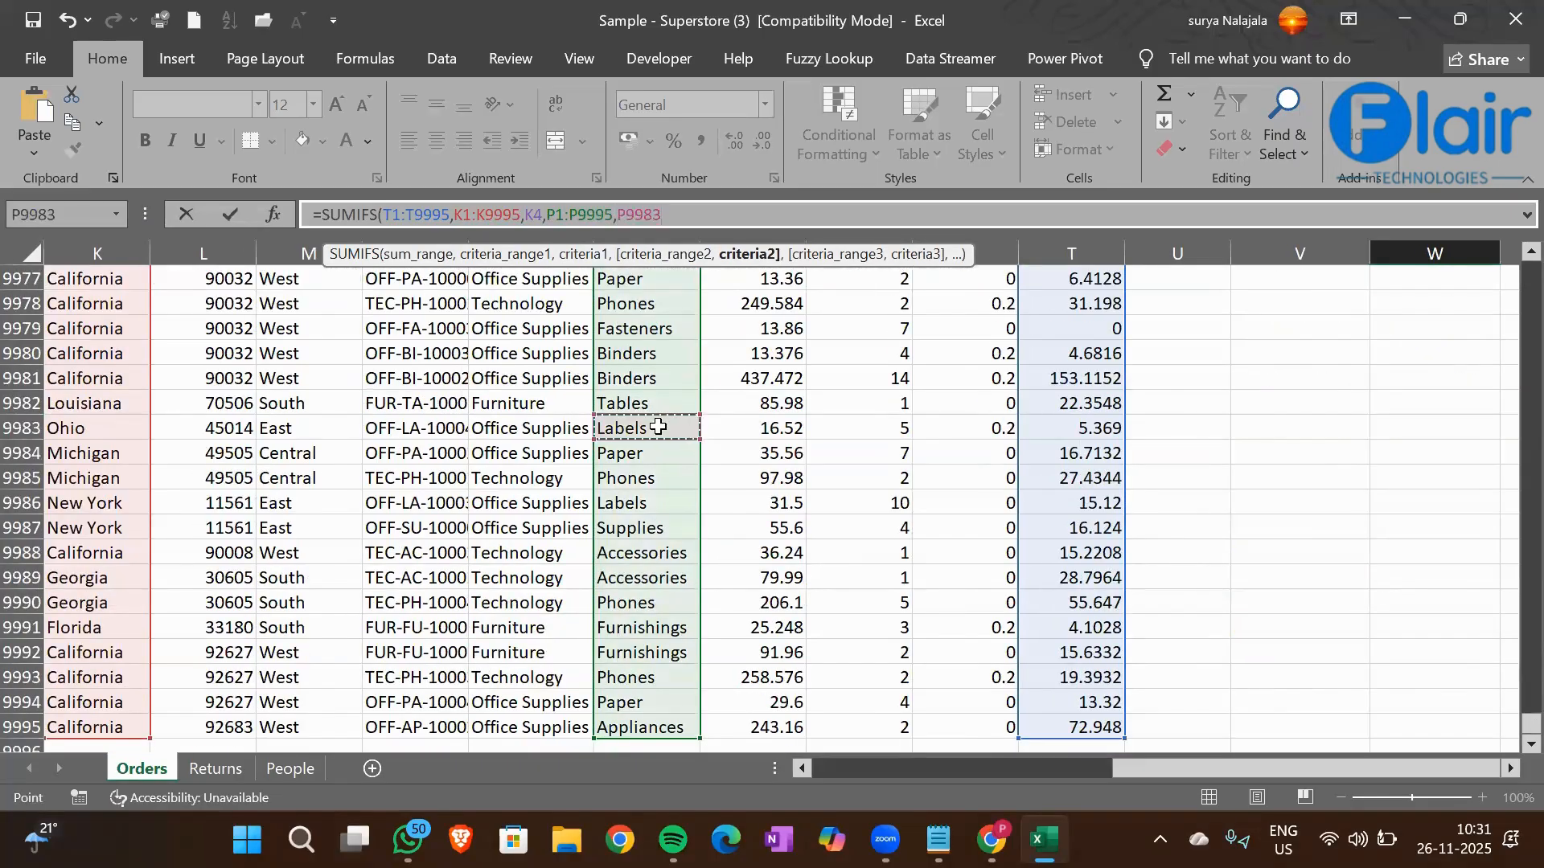
key(ctrl+Up)
key(Down)
key(Down)
key(Down)
key(Down)
key(Down)
key(Down)
key(Down)
key(Down)
key(Down)
key(Down)
key(Down)
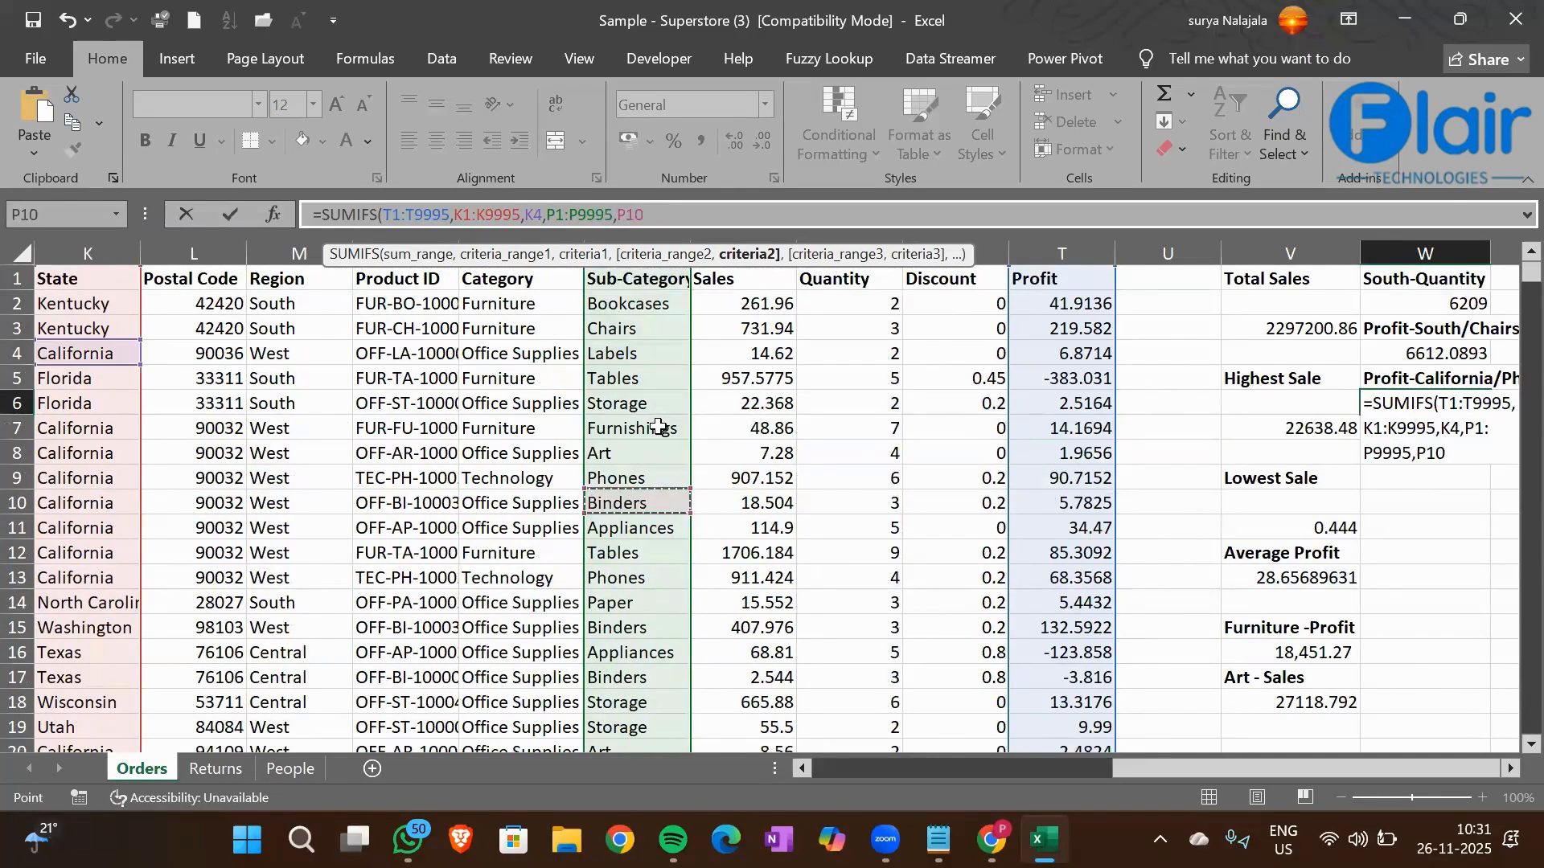
key(Down)
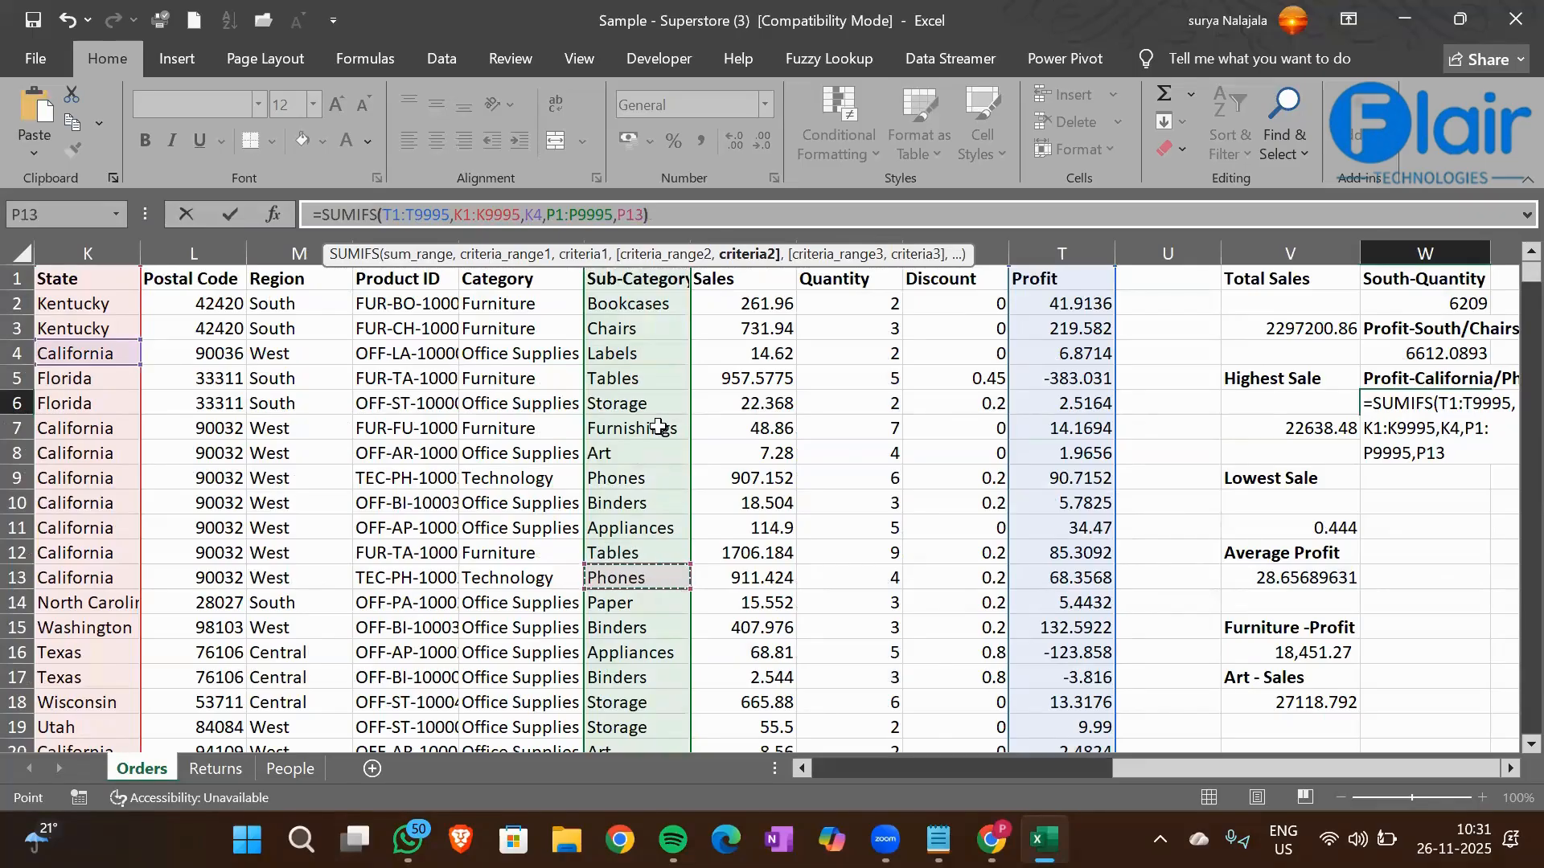
key(Return)
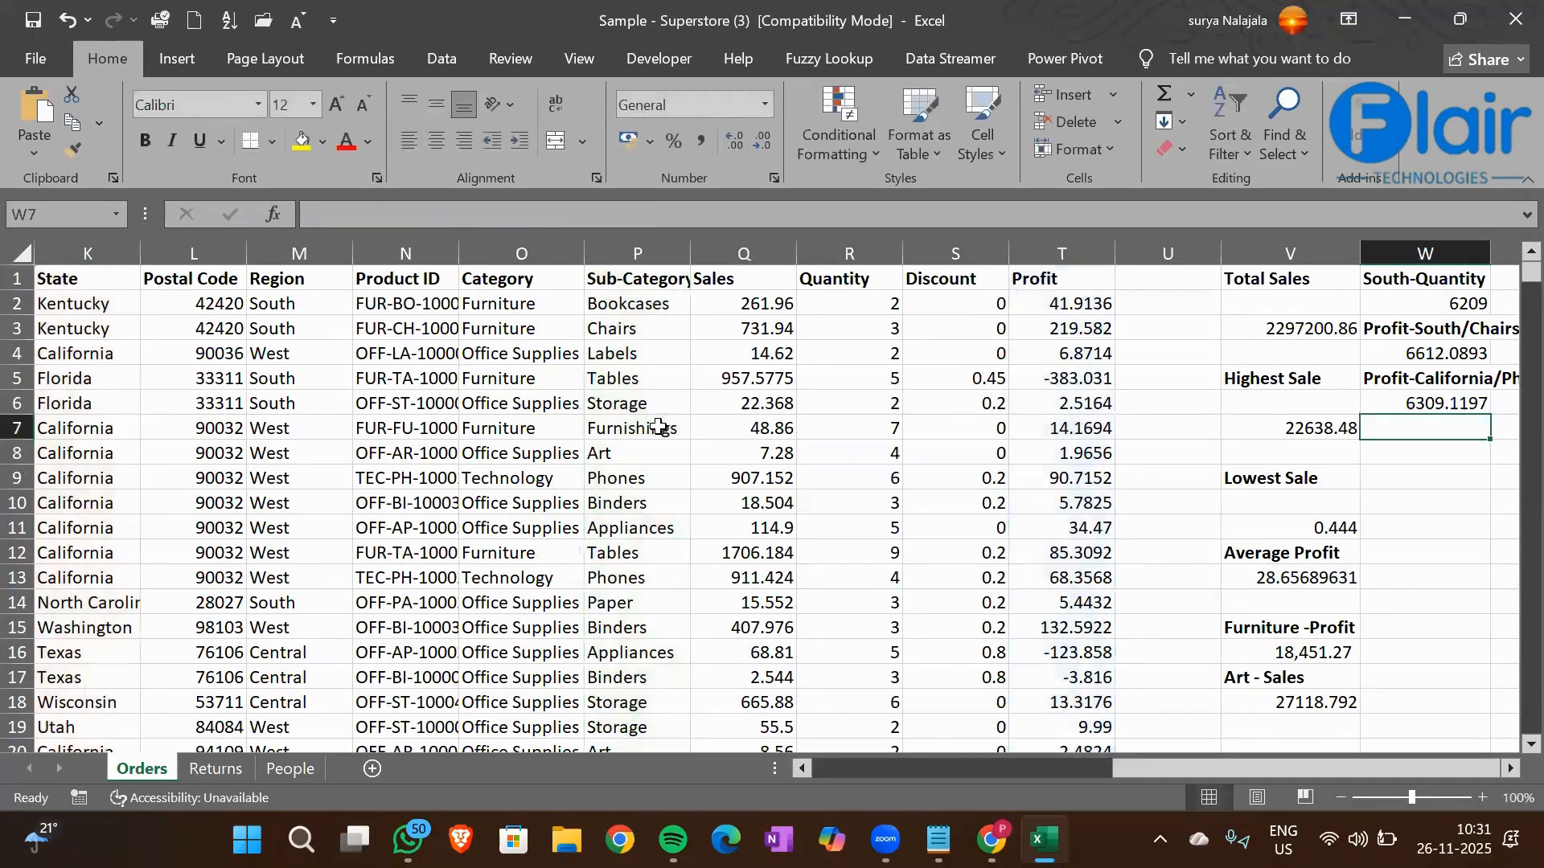
key(Up)
scroll(658, 427, right, 1)
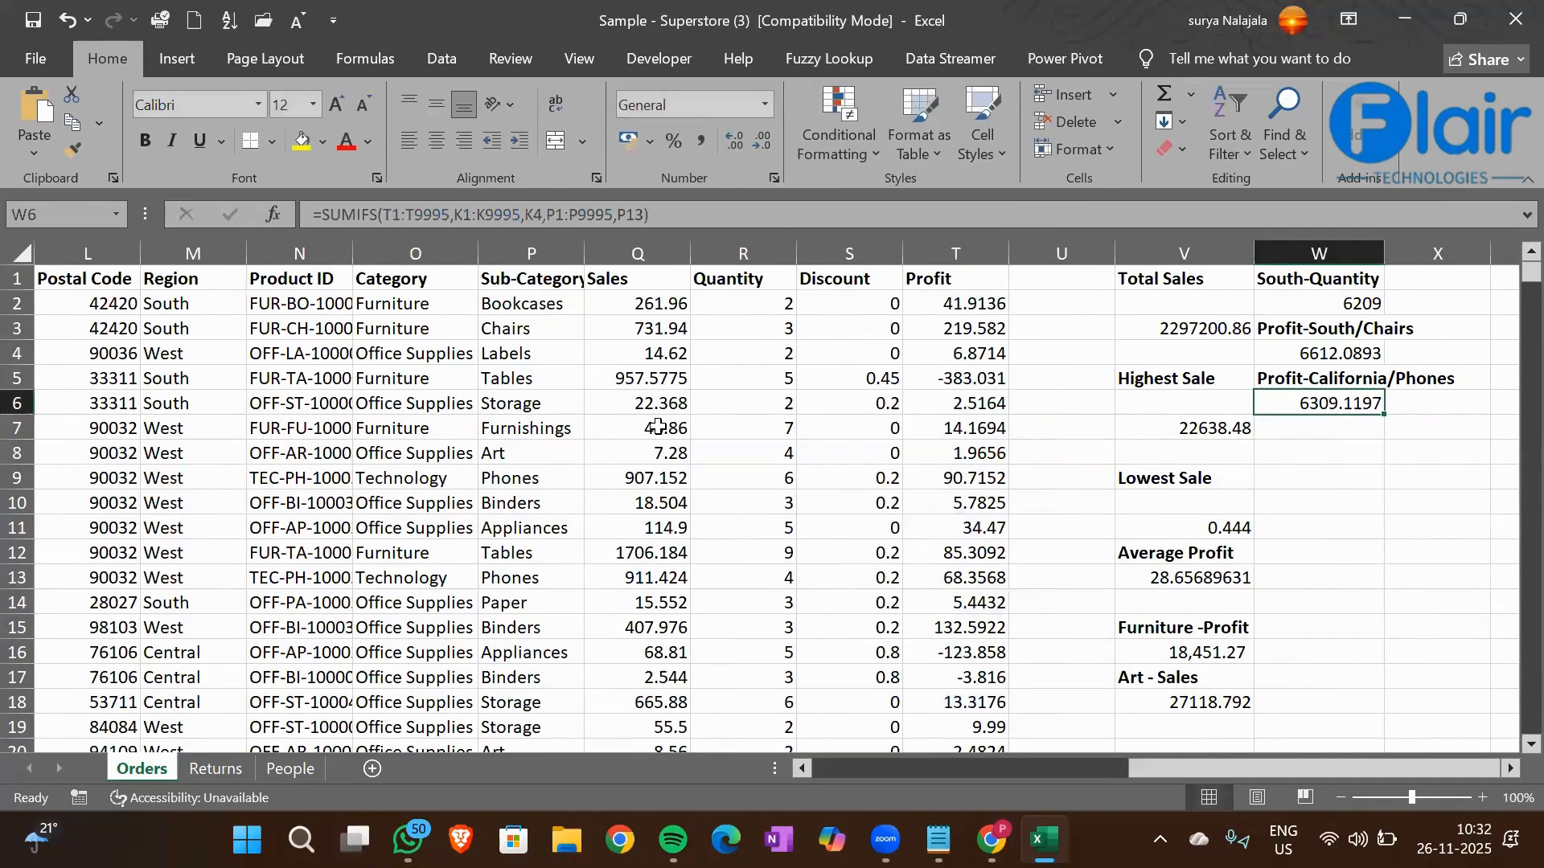
Enter the heading Sales-West/Furniture in cell W7 and make it bold
key(Down)
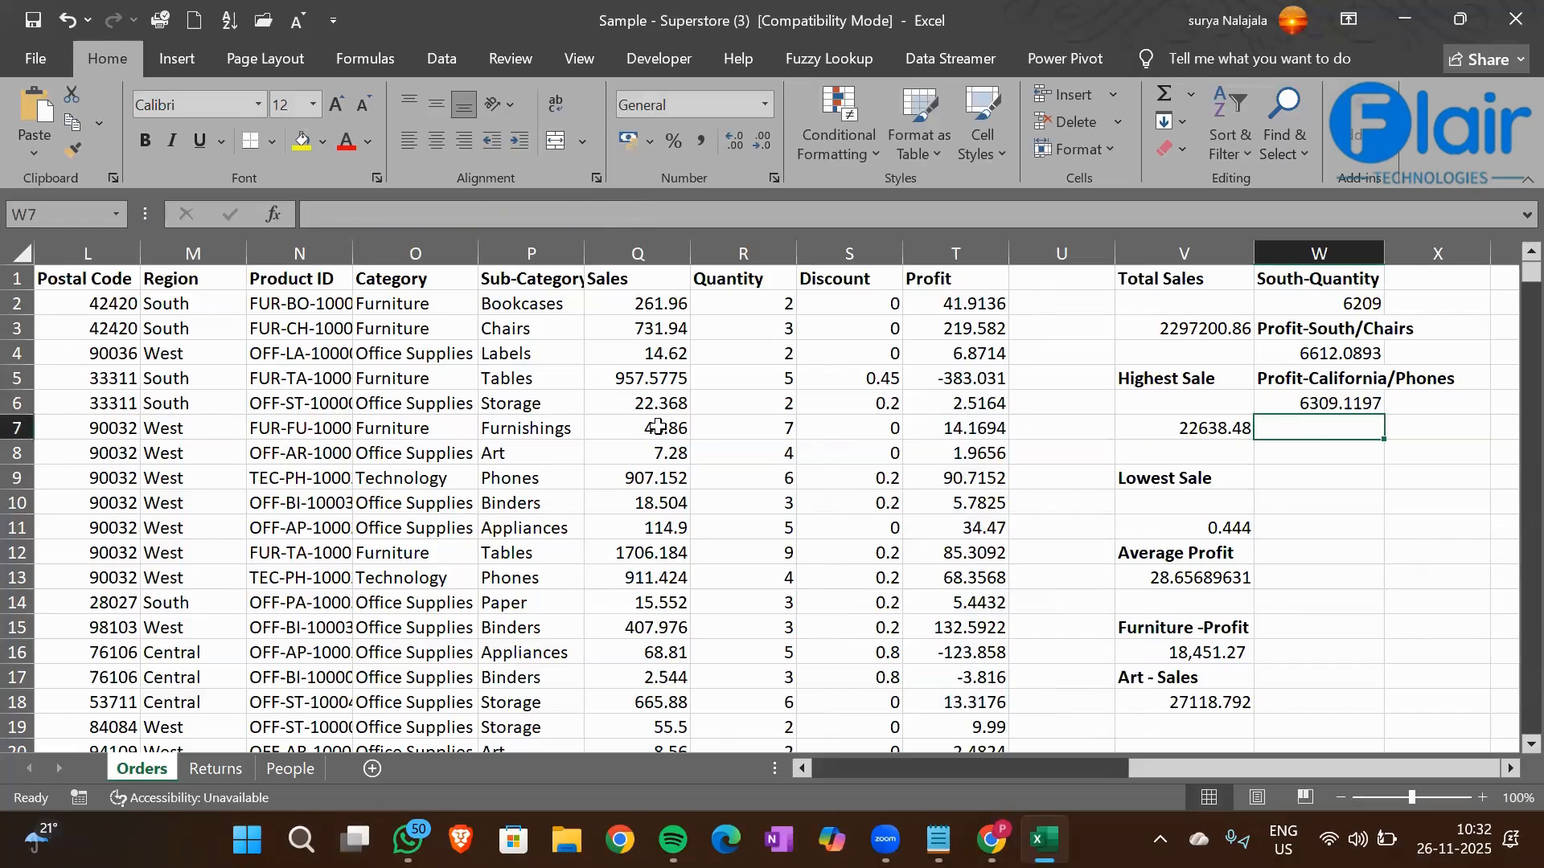
click(214, 484)
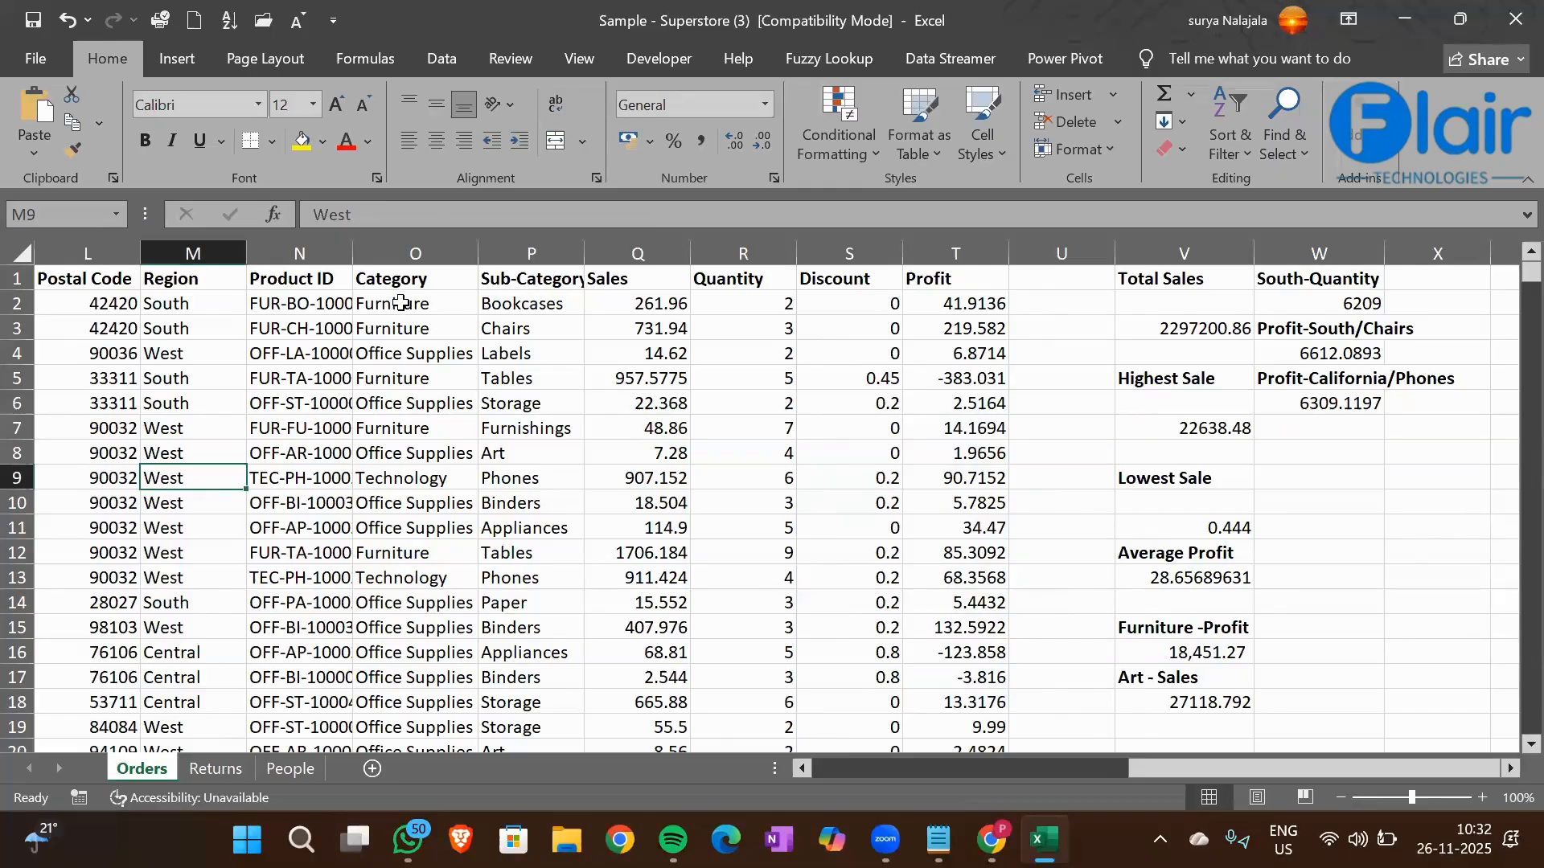
click(619, 303)
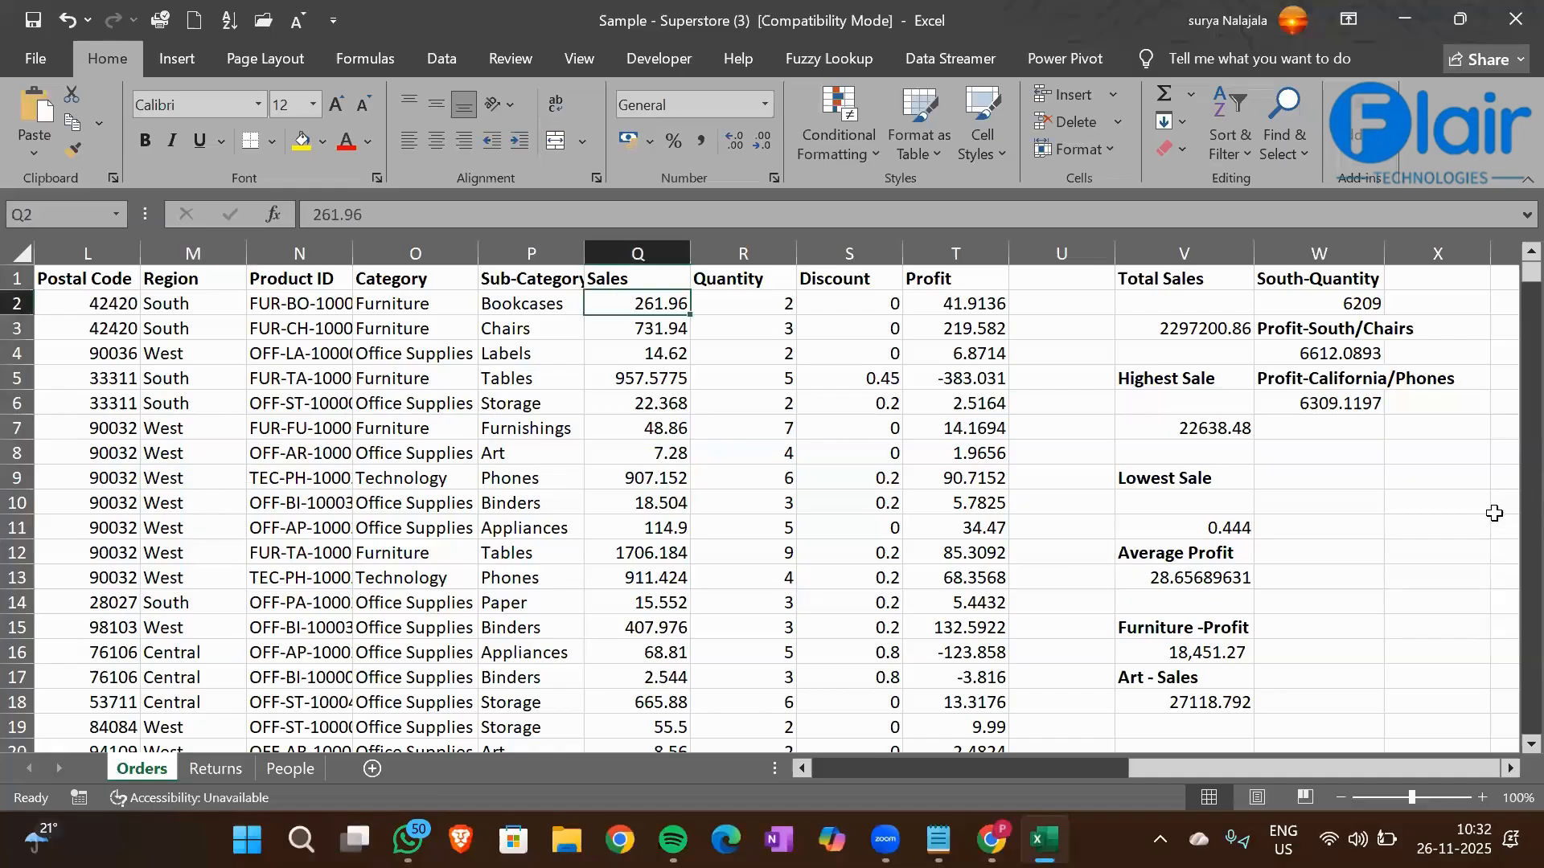
click(1300, 420)
text(Sale)
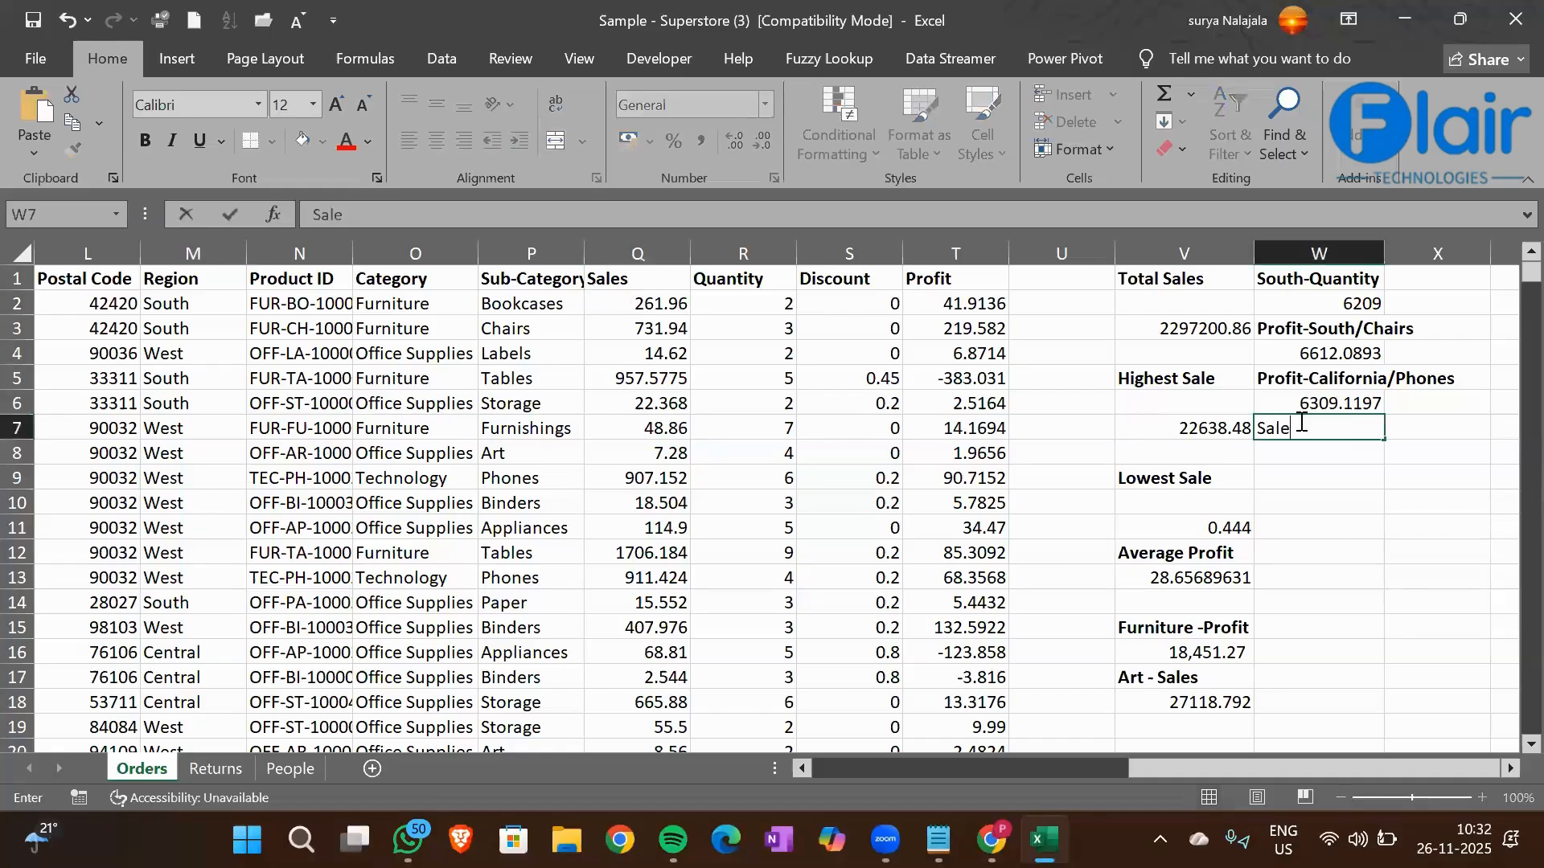
text(s-West/)
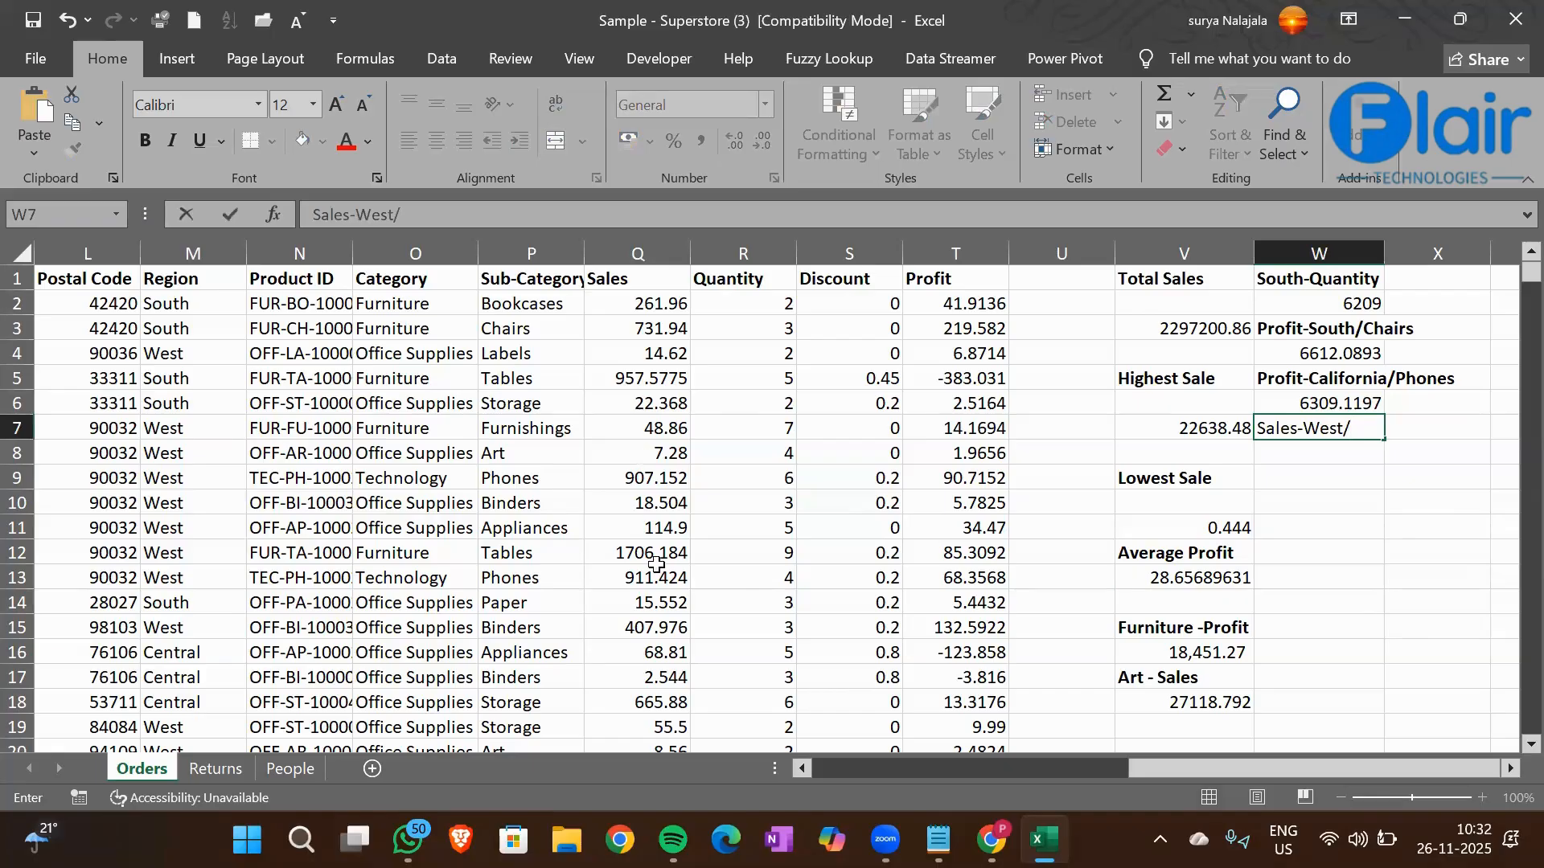
text(Furniture)
key(Return)
key(Up)
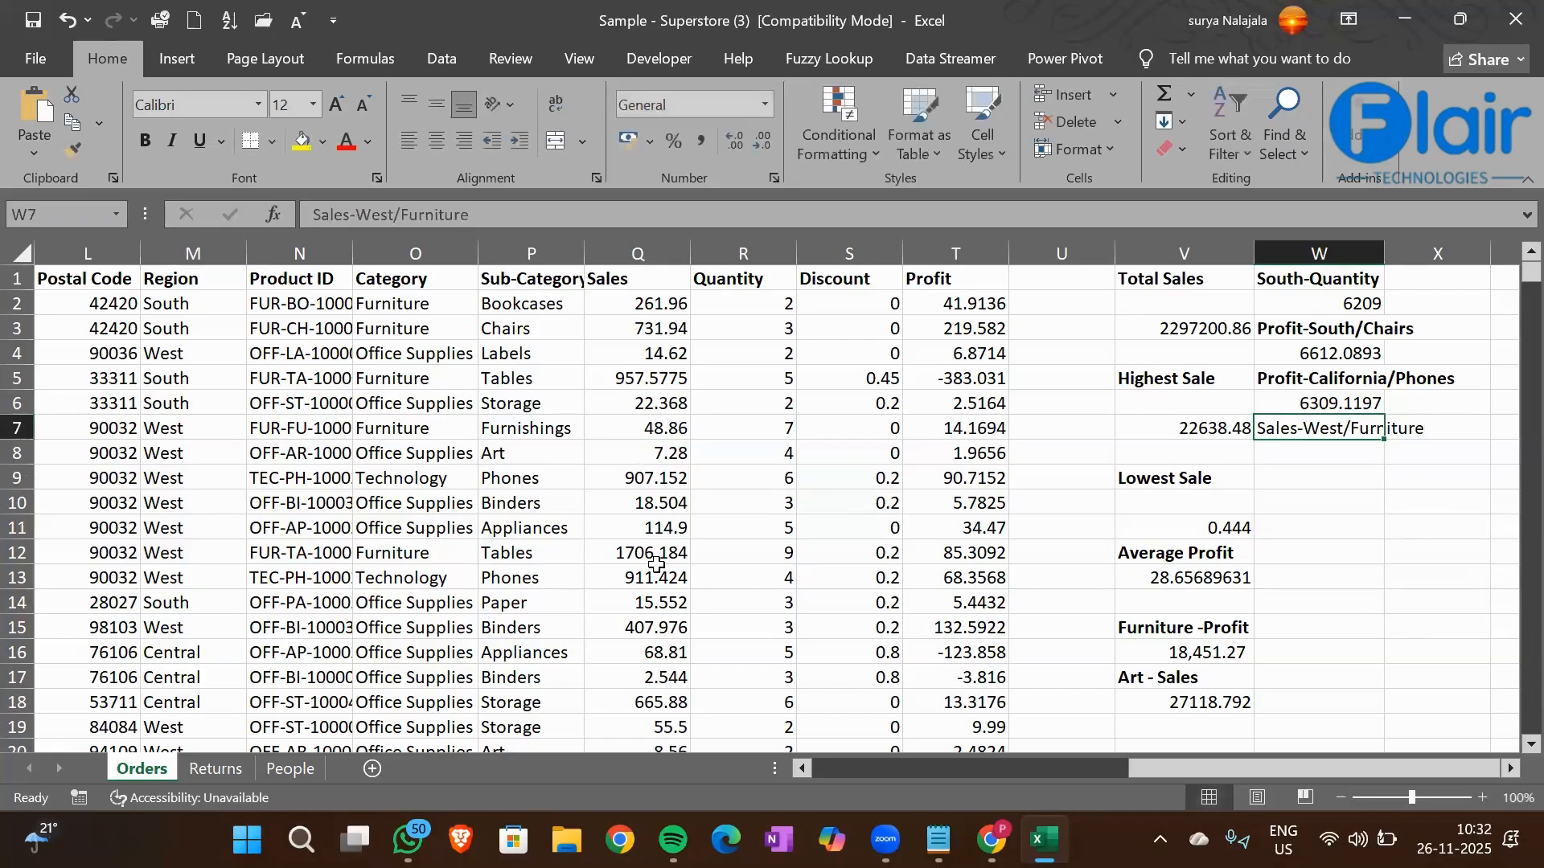
key(ctrl+b)
Start a SUMIFS formula in cell W8 with the Sales column Q1:Q9995 as the sum range
key(Return)
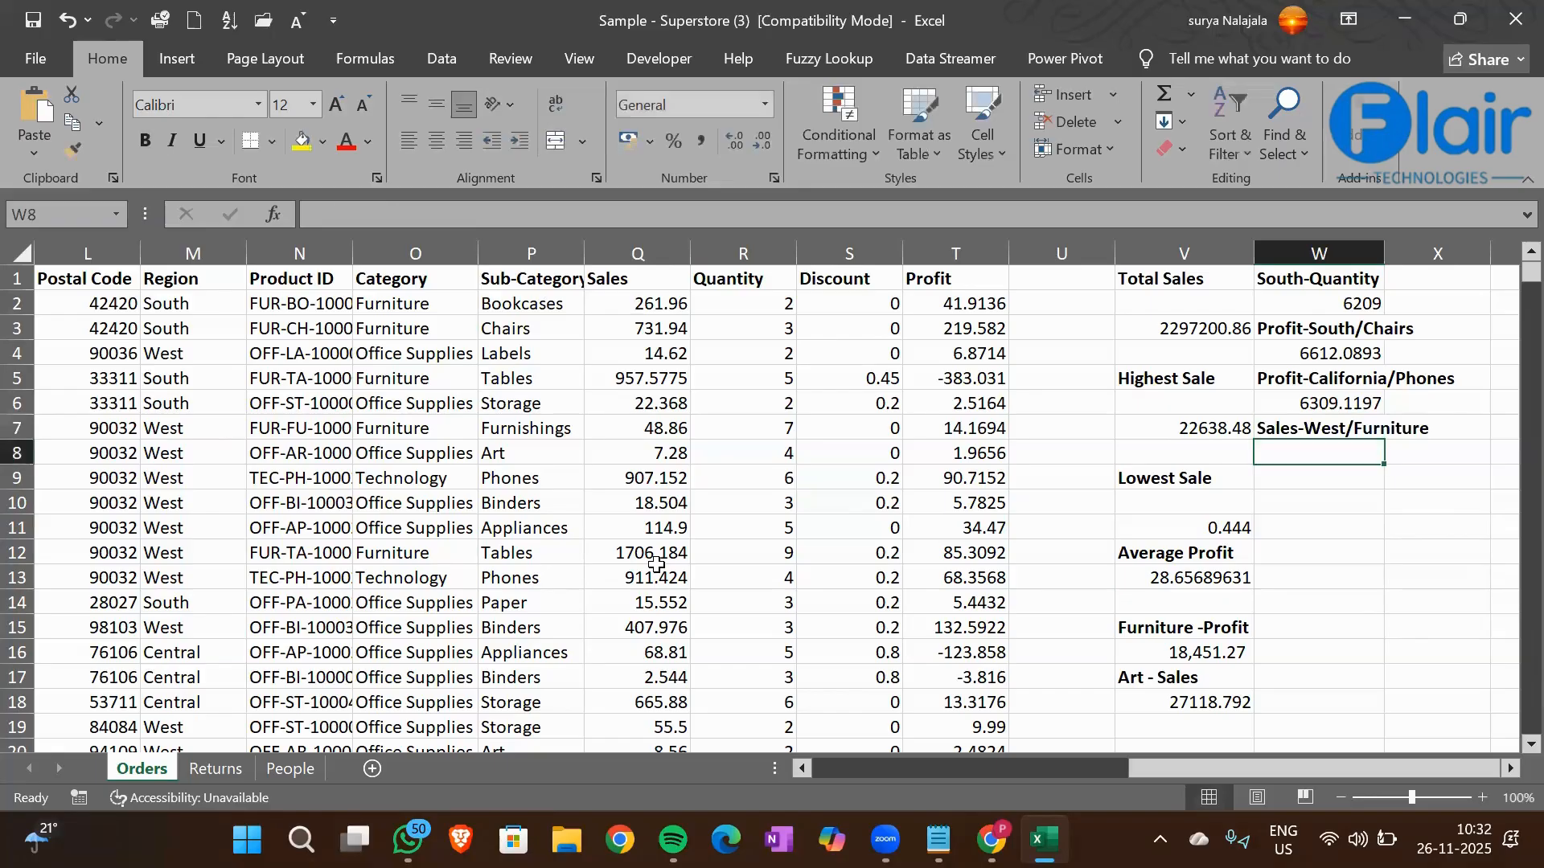
text(=s)
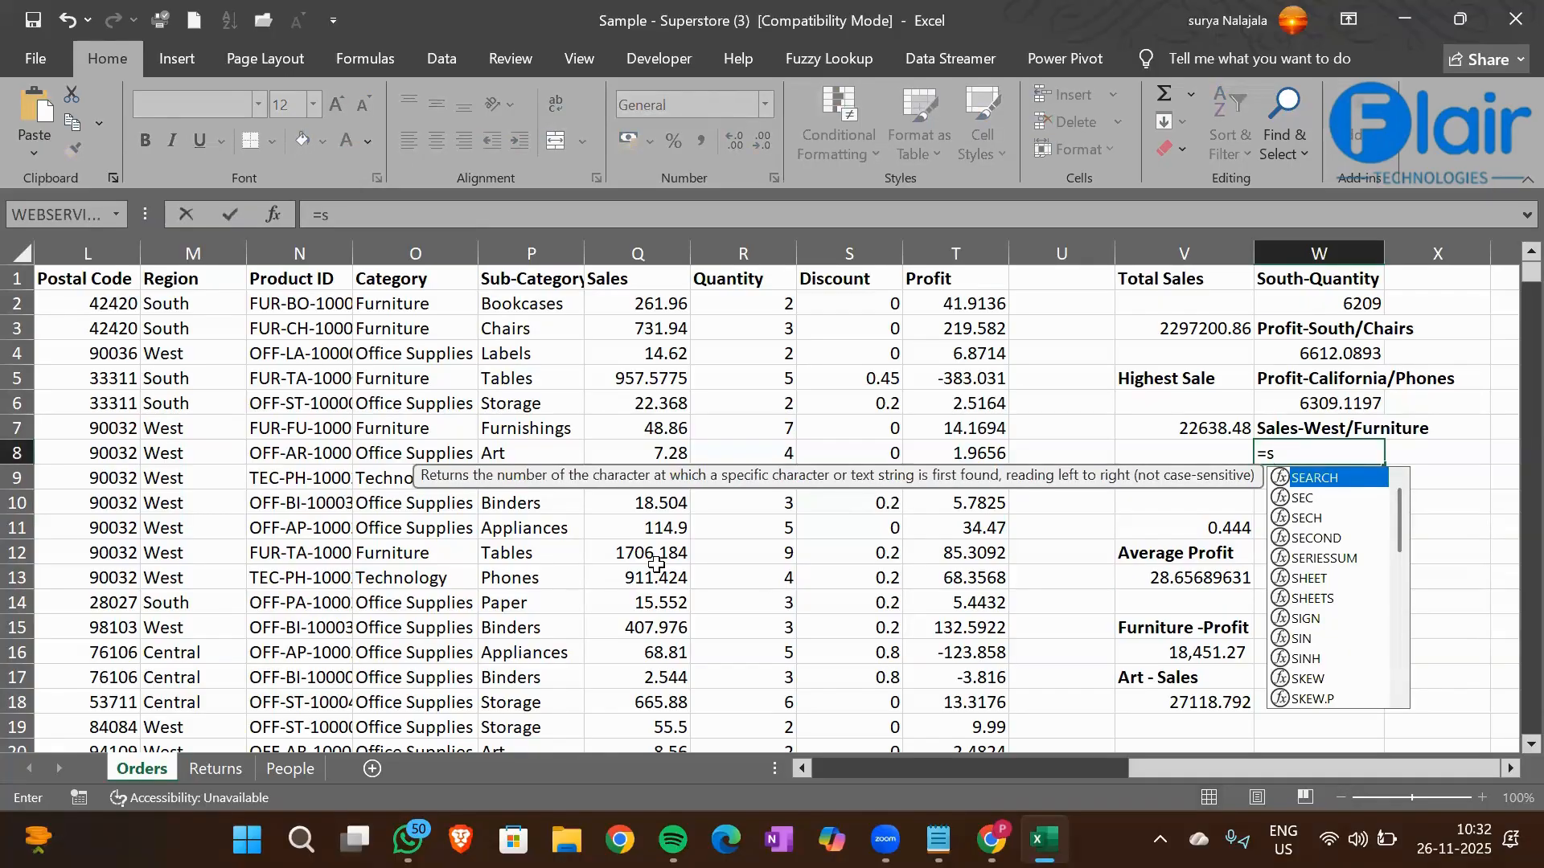
text(umifs)
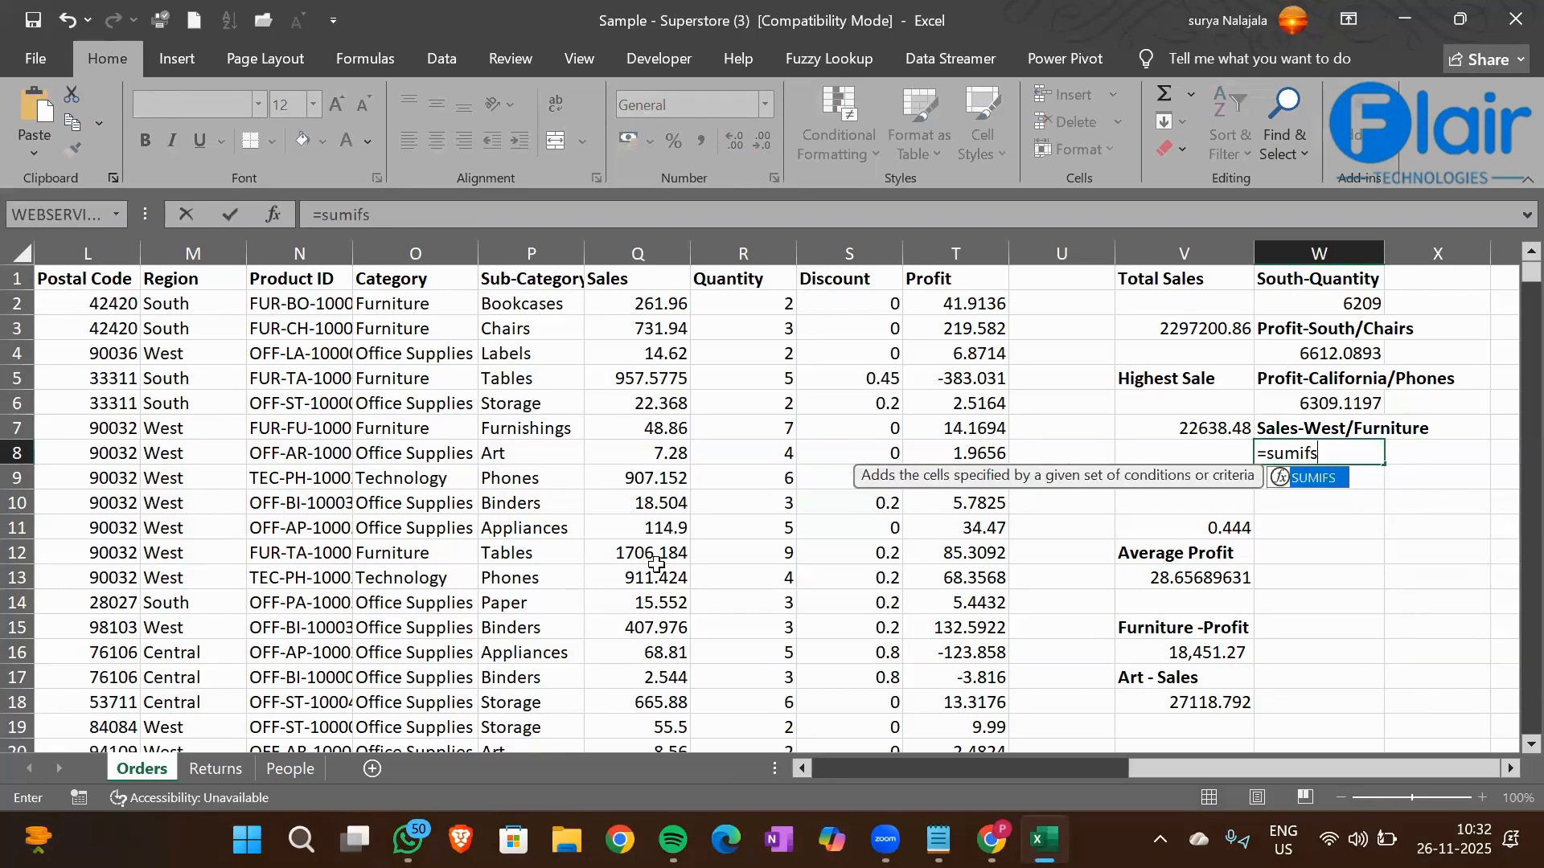
key(Tab)
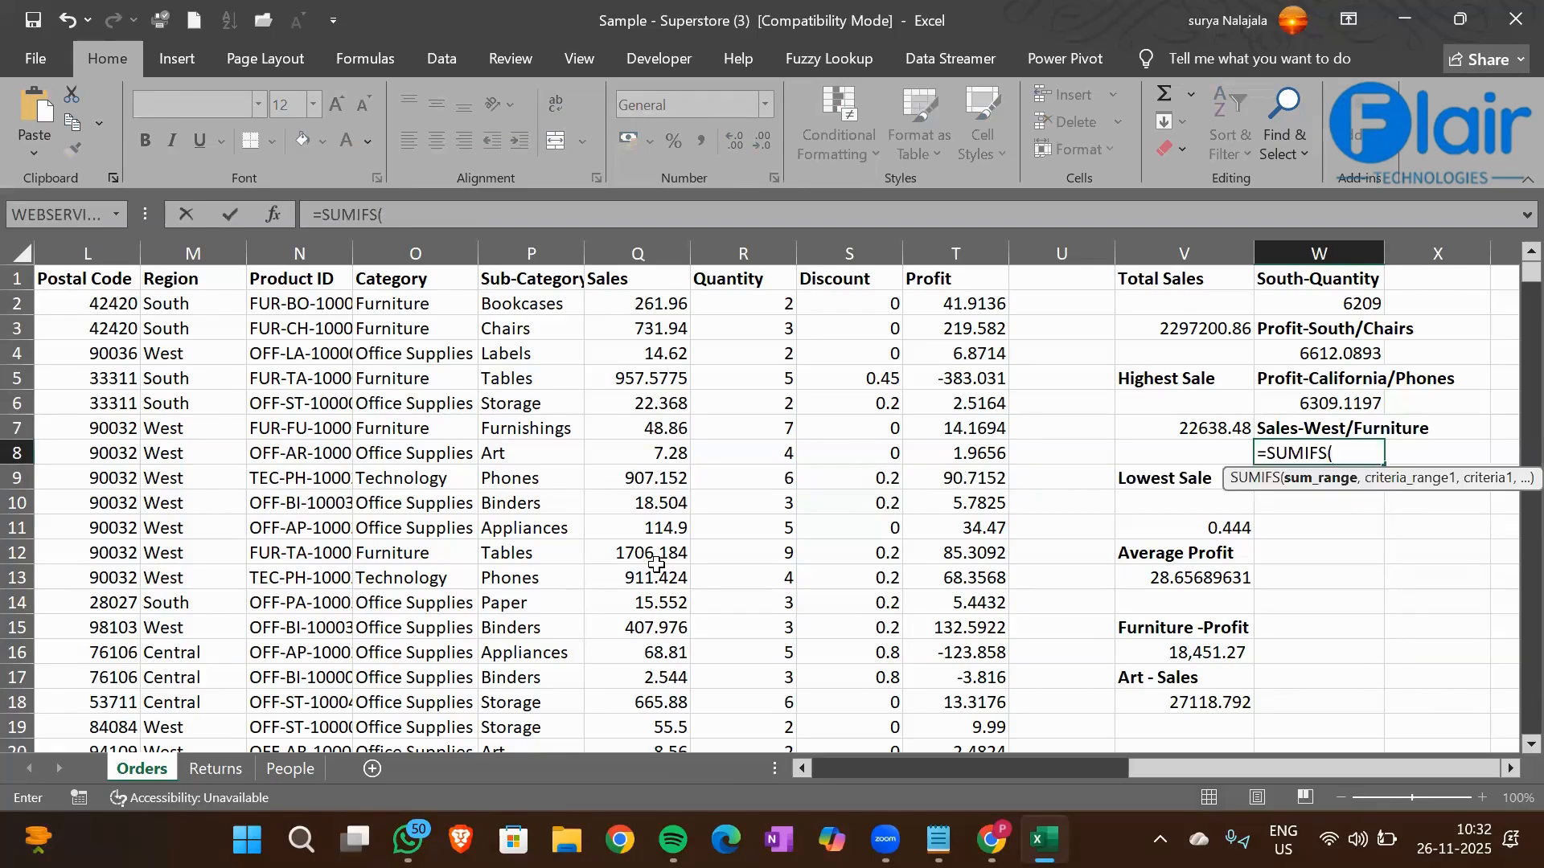
key(Left)
key(Left)
key(Left)
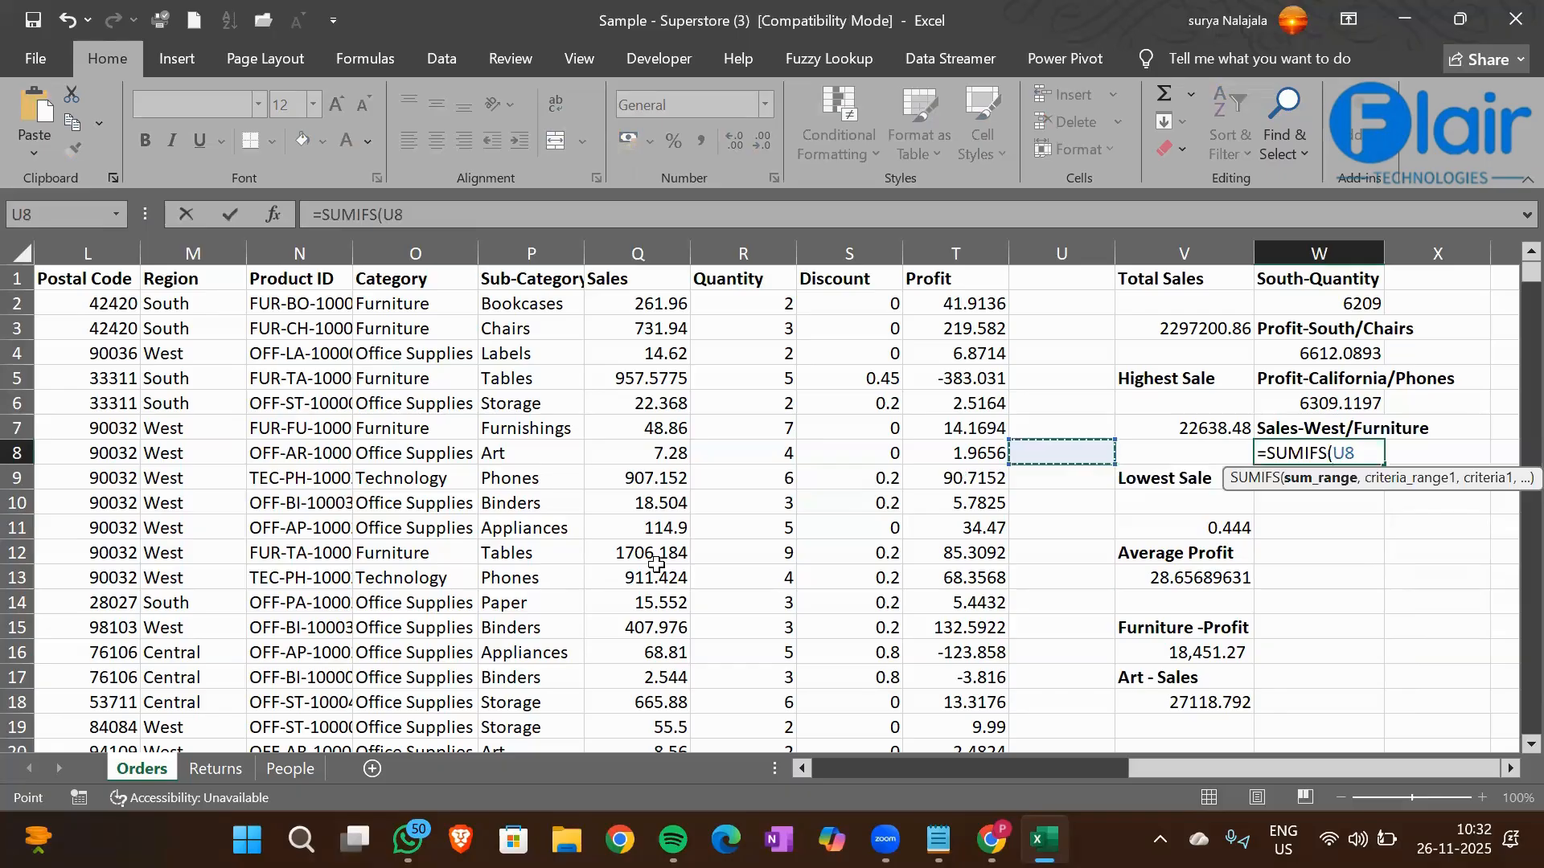
key(Left)
key(Left)
key(Left)
key(ctrl+Up)
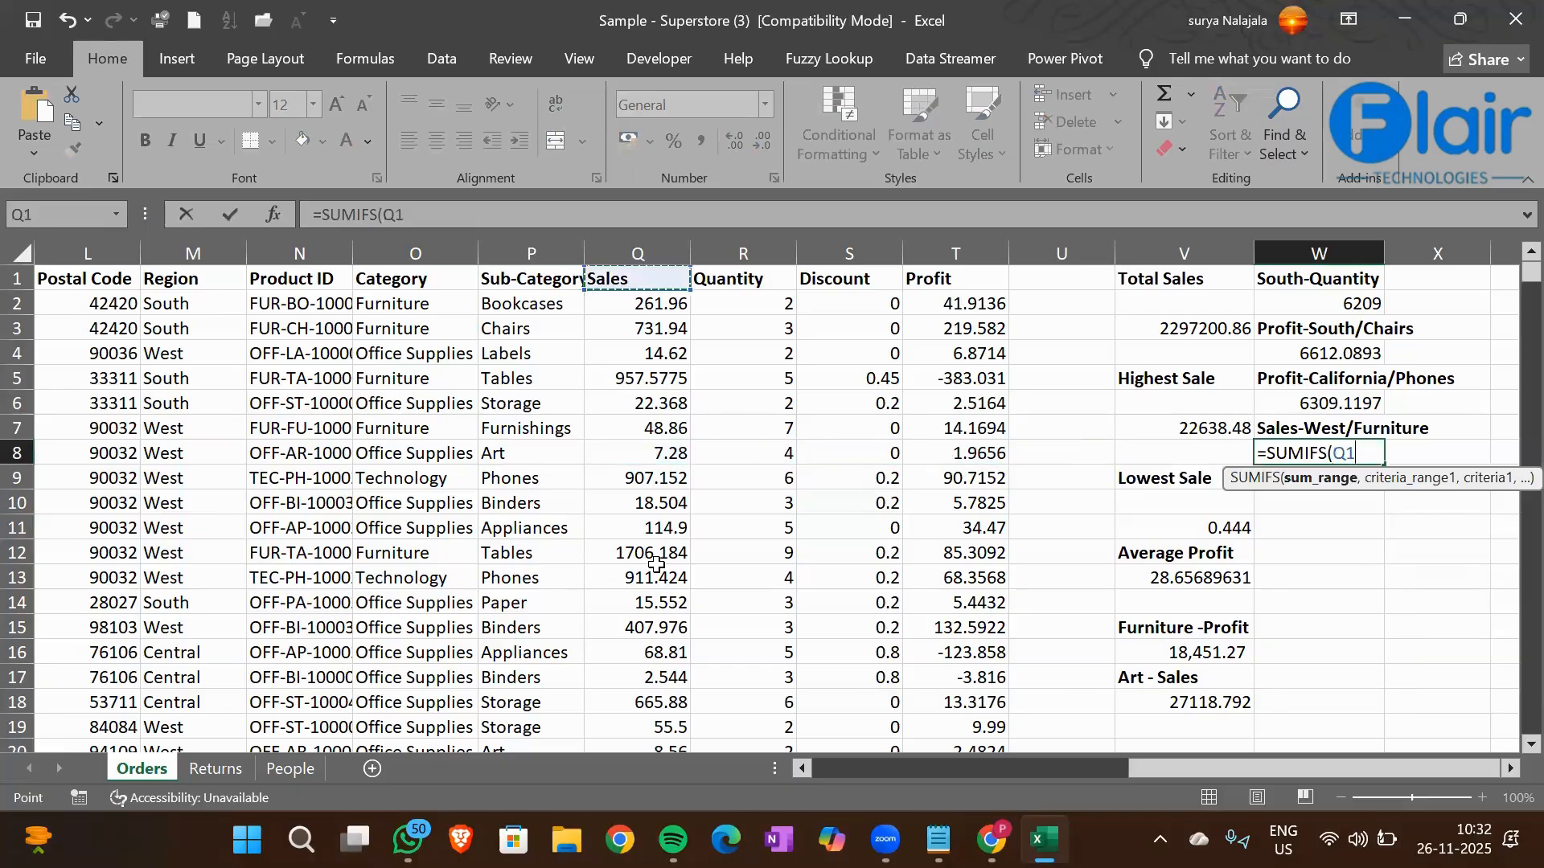
key(ctrl+shift+Down)
text(,)
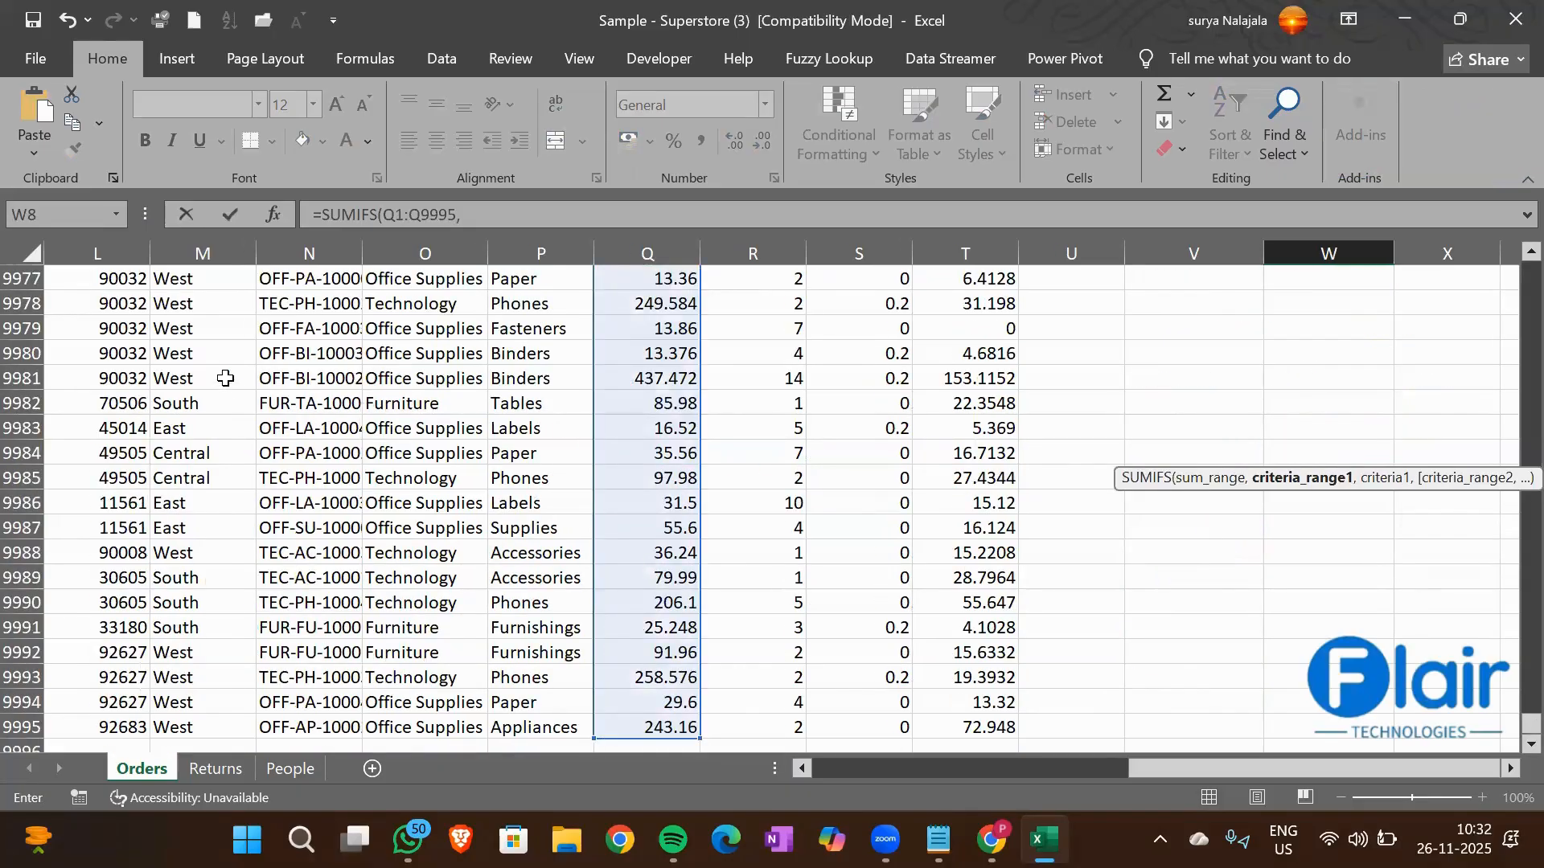
Add the Region column M1:M9995 as the first criteria range of the W8 SUMIFS formula
click(226, 378)
key(ctrl+Up)
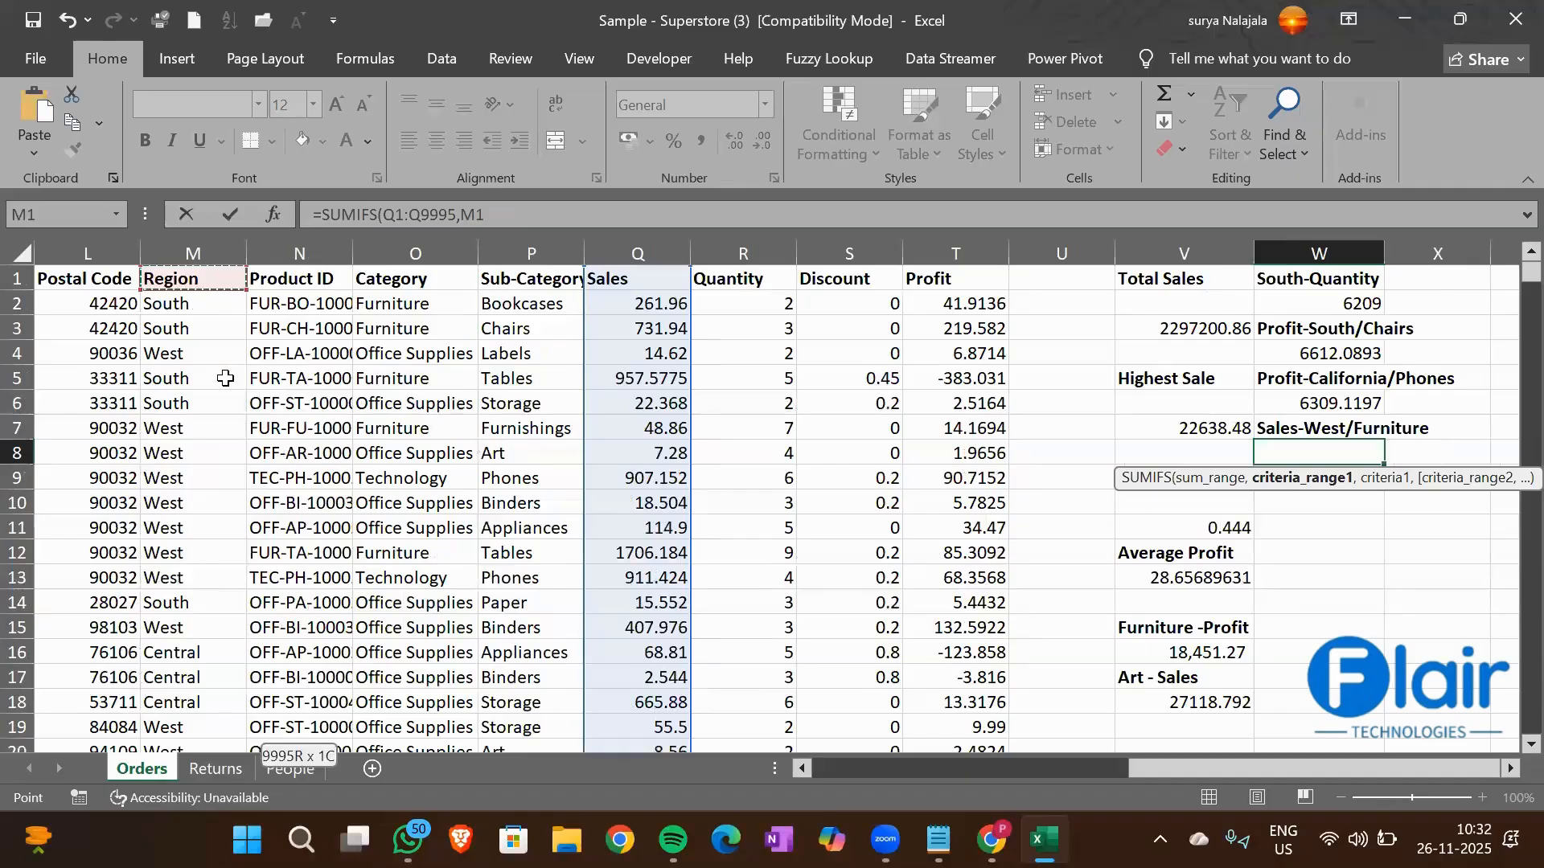
key(ctrl+shift+Down)
text(,)
Use cell M8 (West) as the first criterion of the W8 SUMIFS formula
click(208, 355)
key(ctrl+Up)
key(Down)
key(Down)
key(Down)
key(Down)
key(Down)
key(Down)
key(Down)
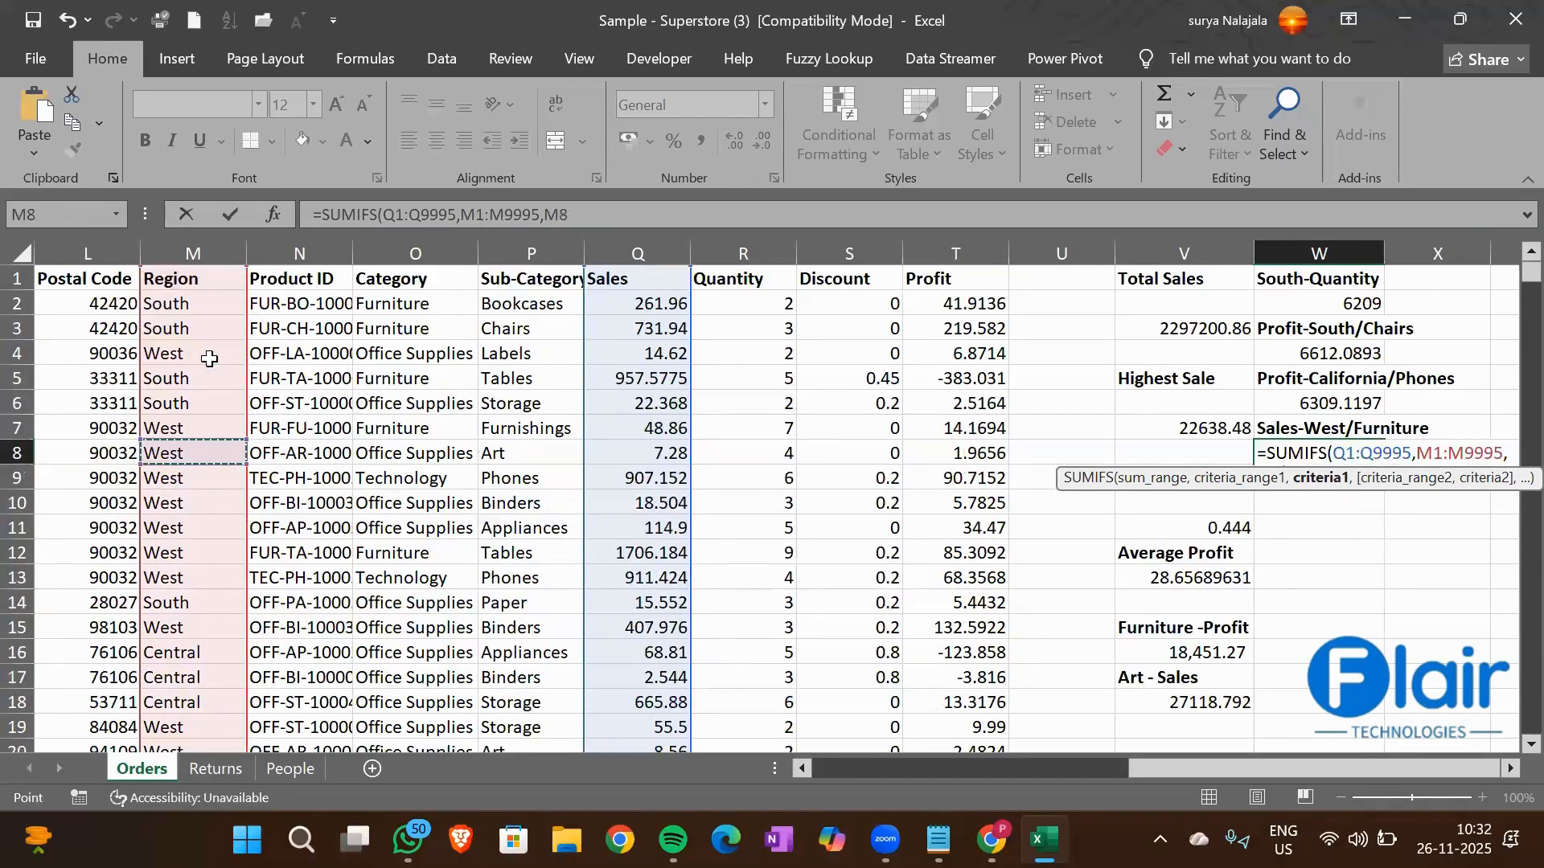
text(,)
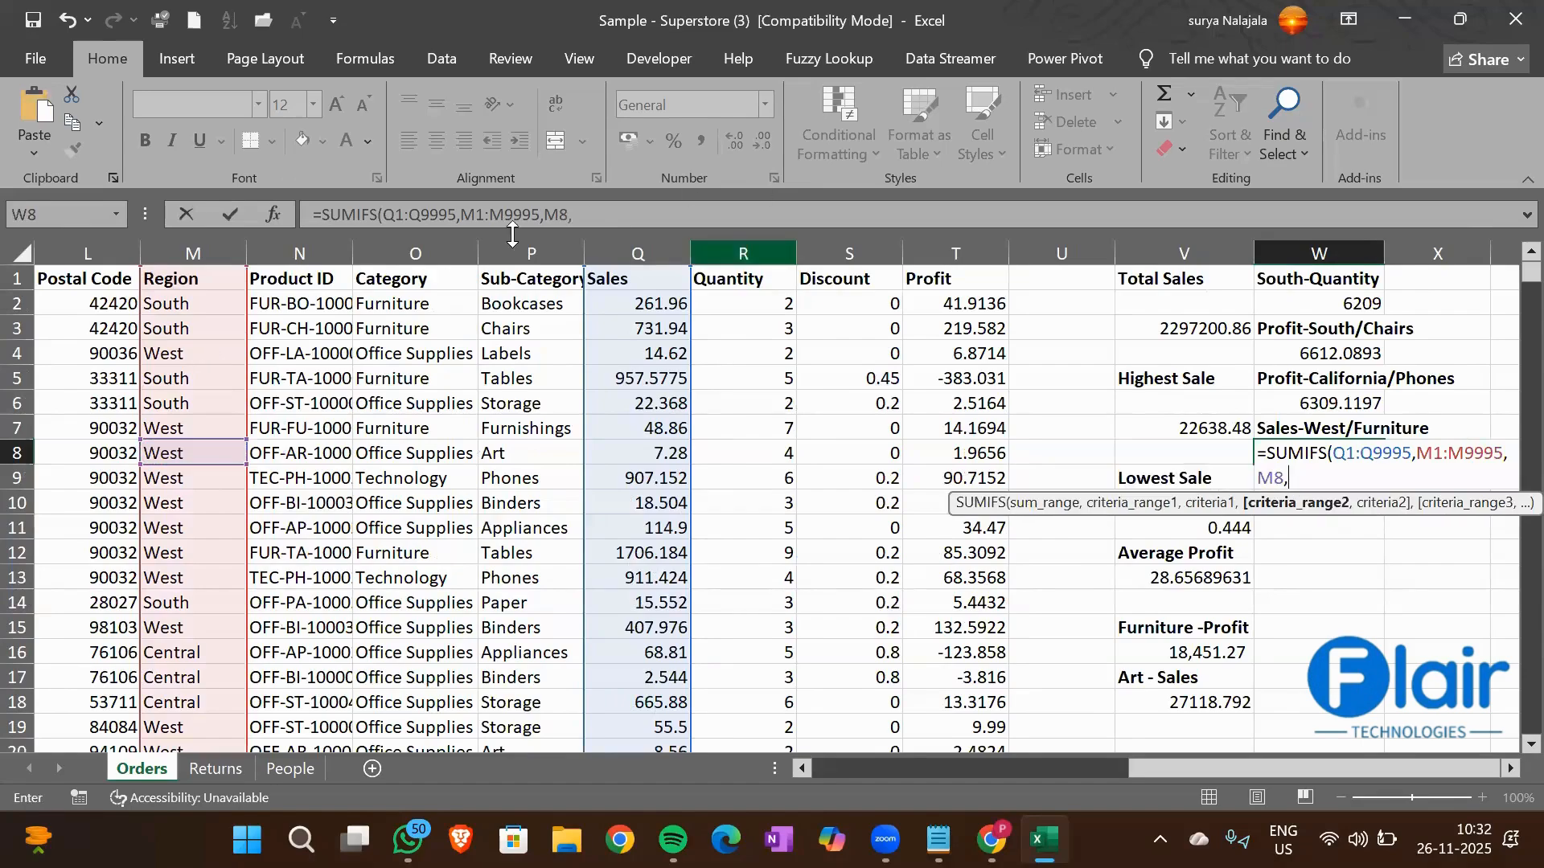
Complete the W8 SUMIFS formula with the Category column O1:O9995 as second criteria range and cell O2 (Furniture) as its criterion
click(426, 279)
key(ctrl+shift+Down)
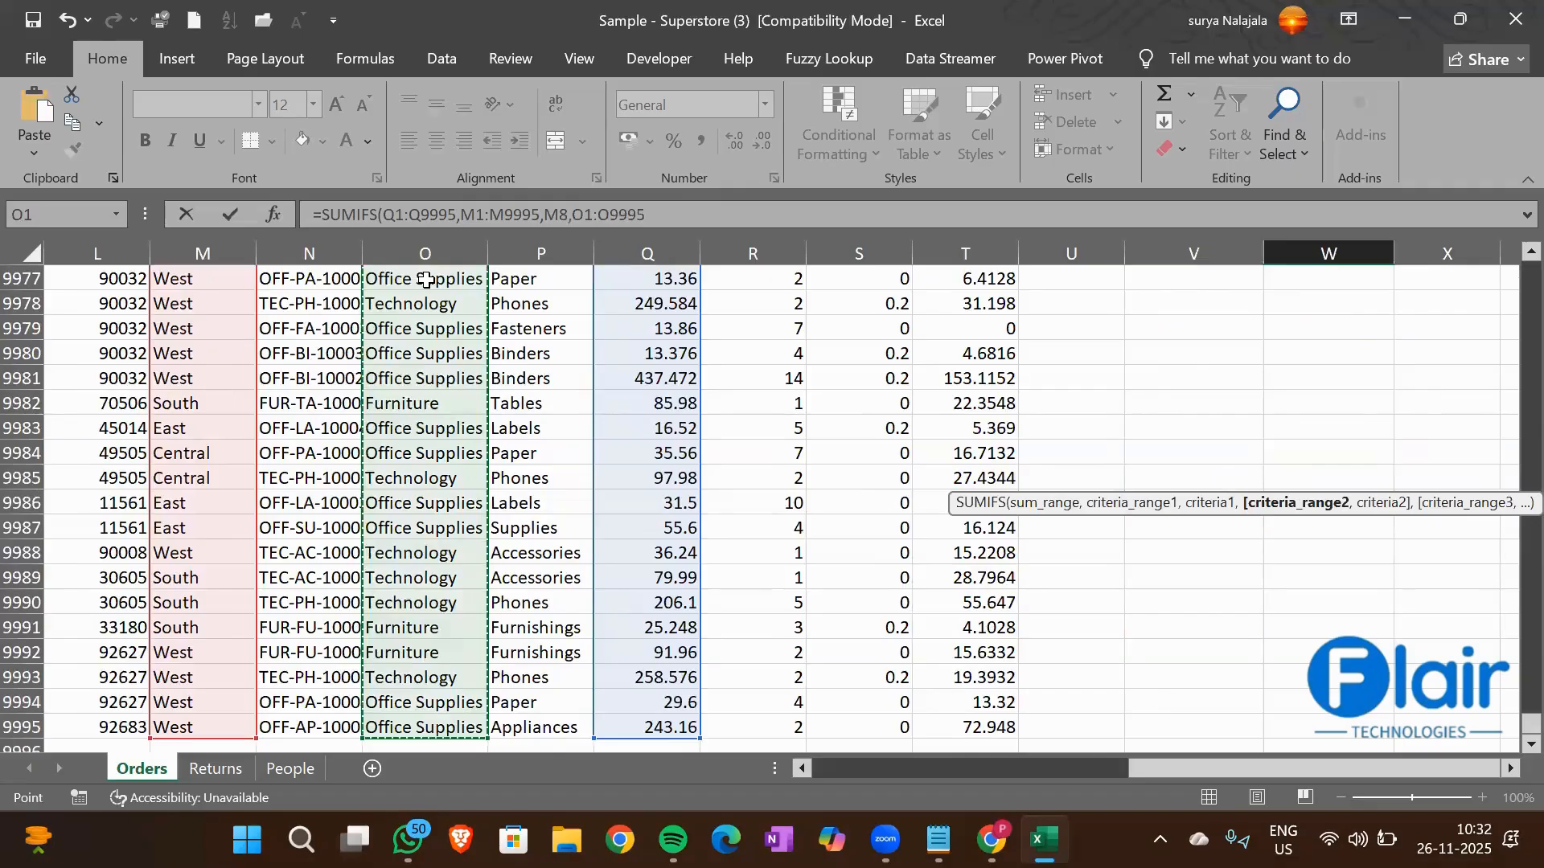
text(,O2)
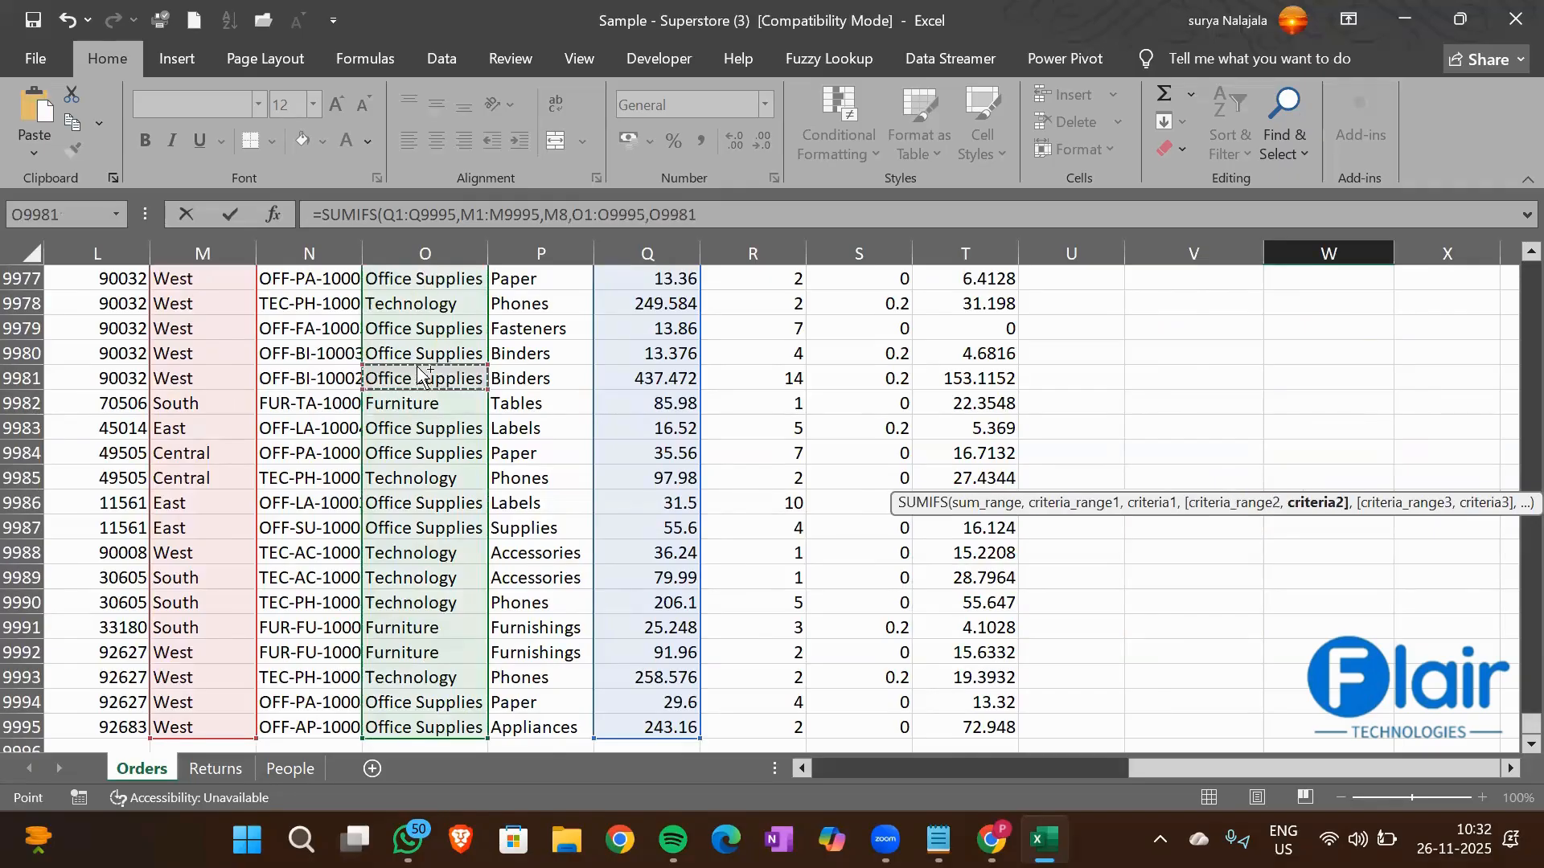
text())
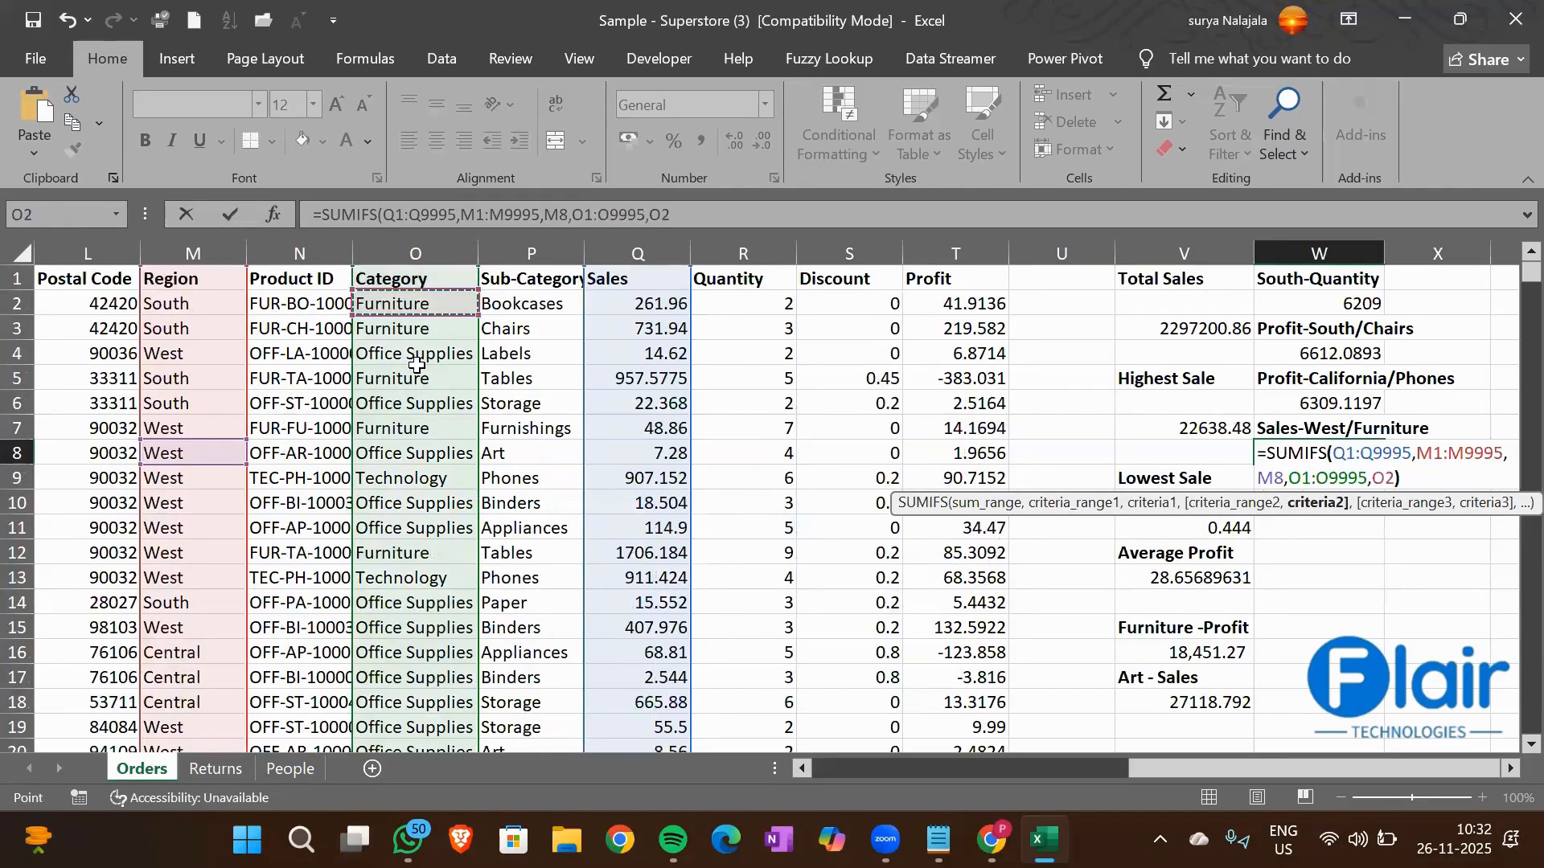
key(Return)
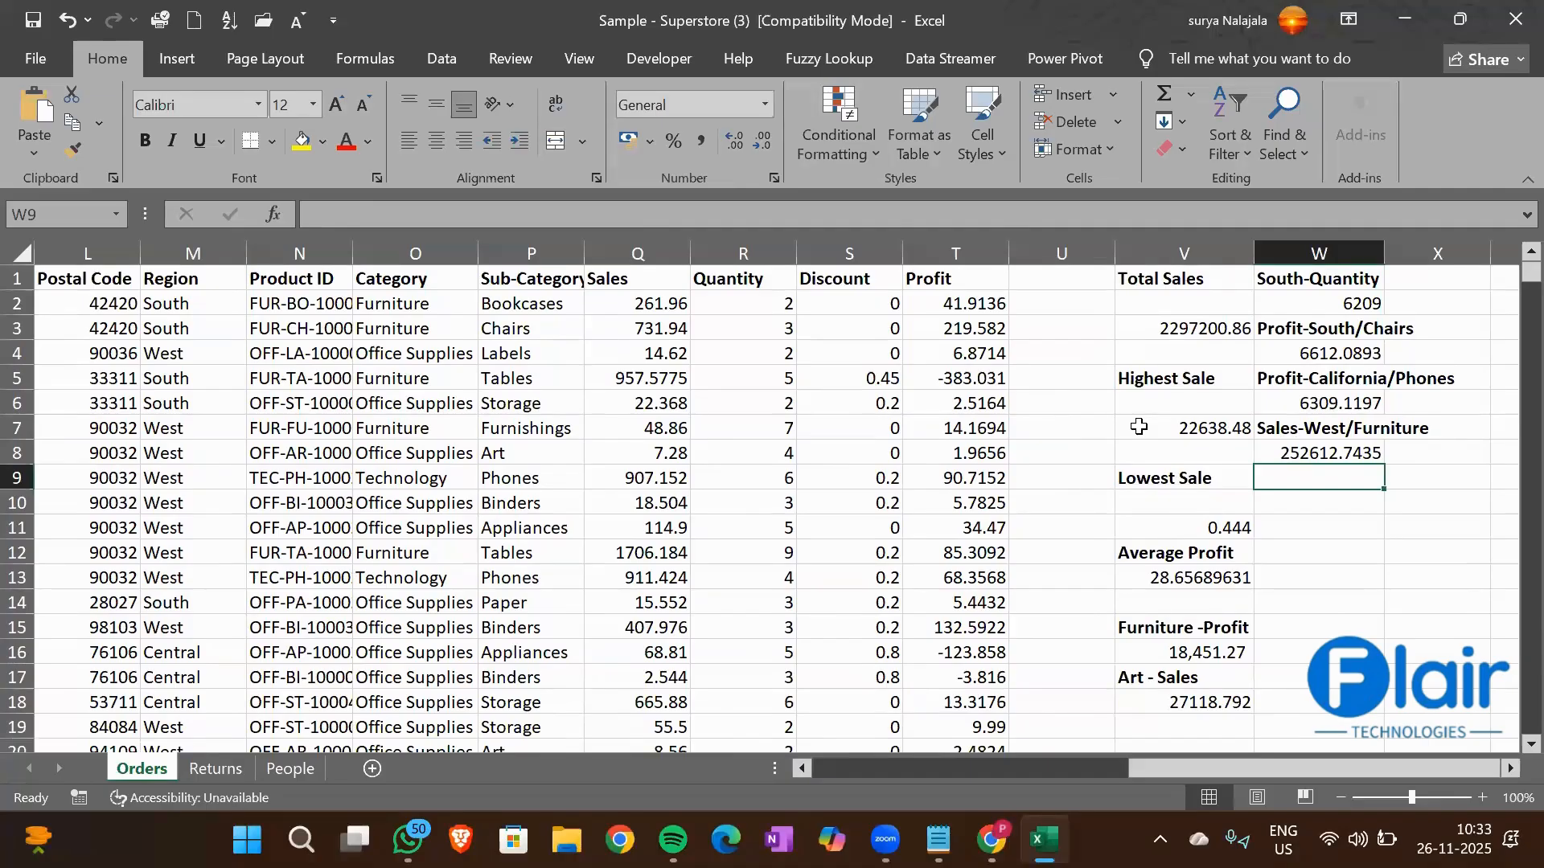
Examine the Region column from its header down to the last data row to see how far the records extend
key(Right)
key(Right)
key(Right)
key(Right)
key(Right)
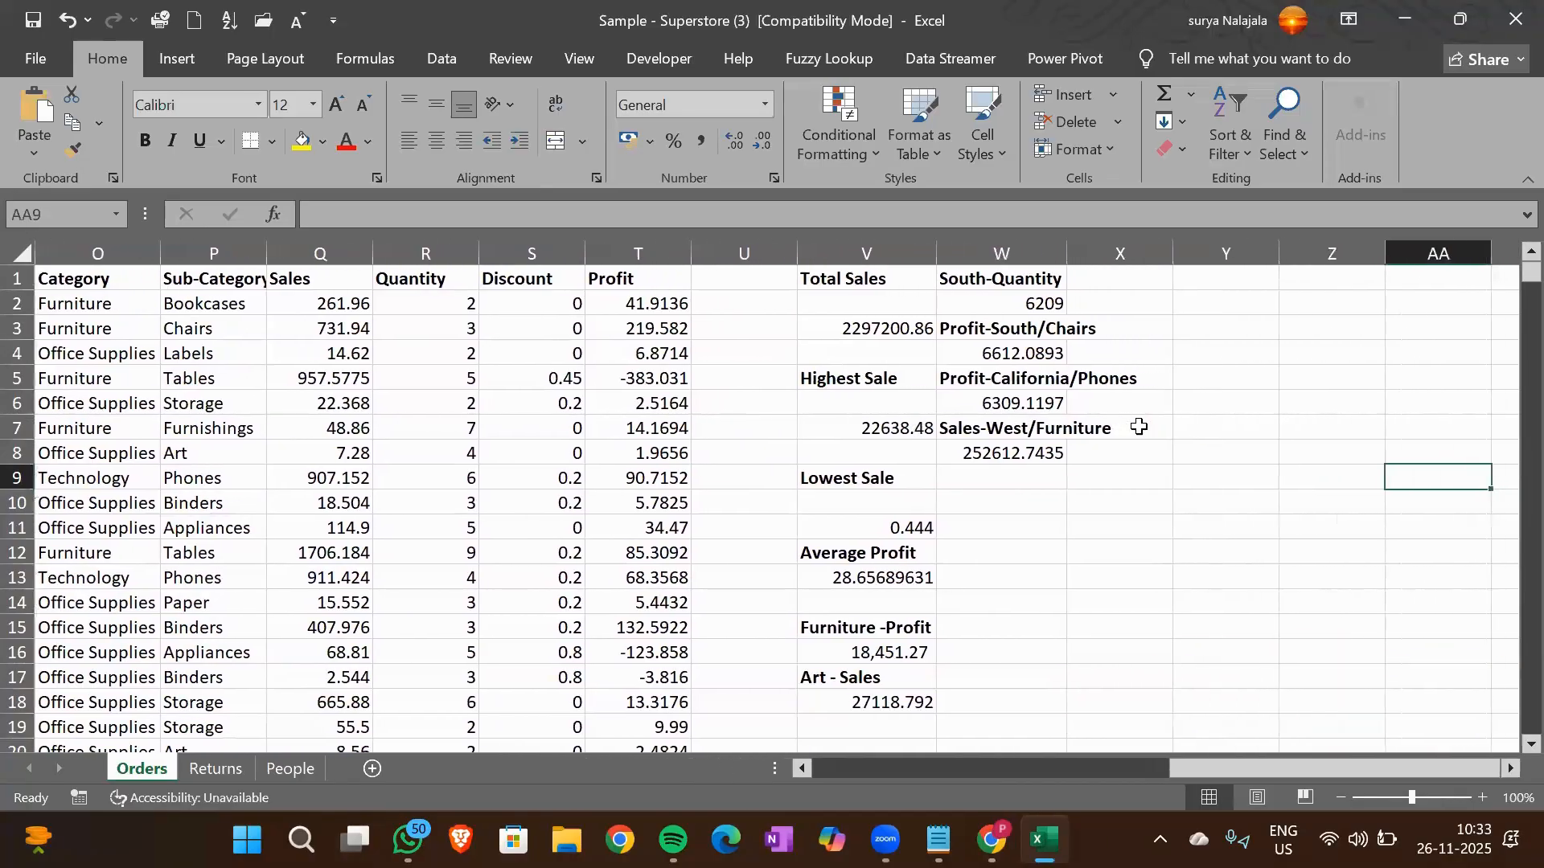
key(Left)
key(Left)
key(Left)
key(Left)
key(Left)
key(Left)
key(Left)
key(Left)
key(Left)
key(Left)
key(Left)
key(Left)
key(Left)
key(Left)
key(Left)
key(Left)
key(Left)
key(Left)
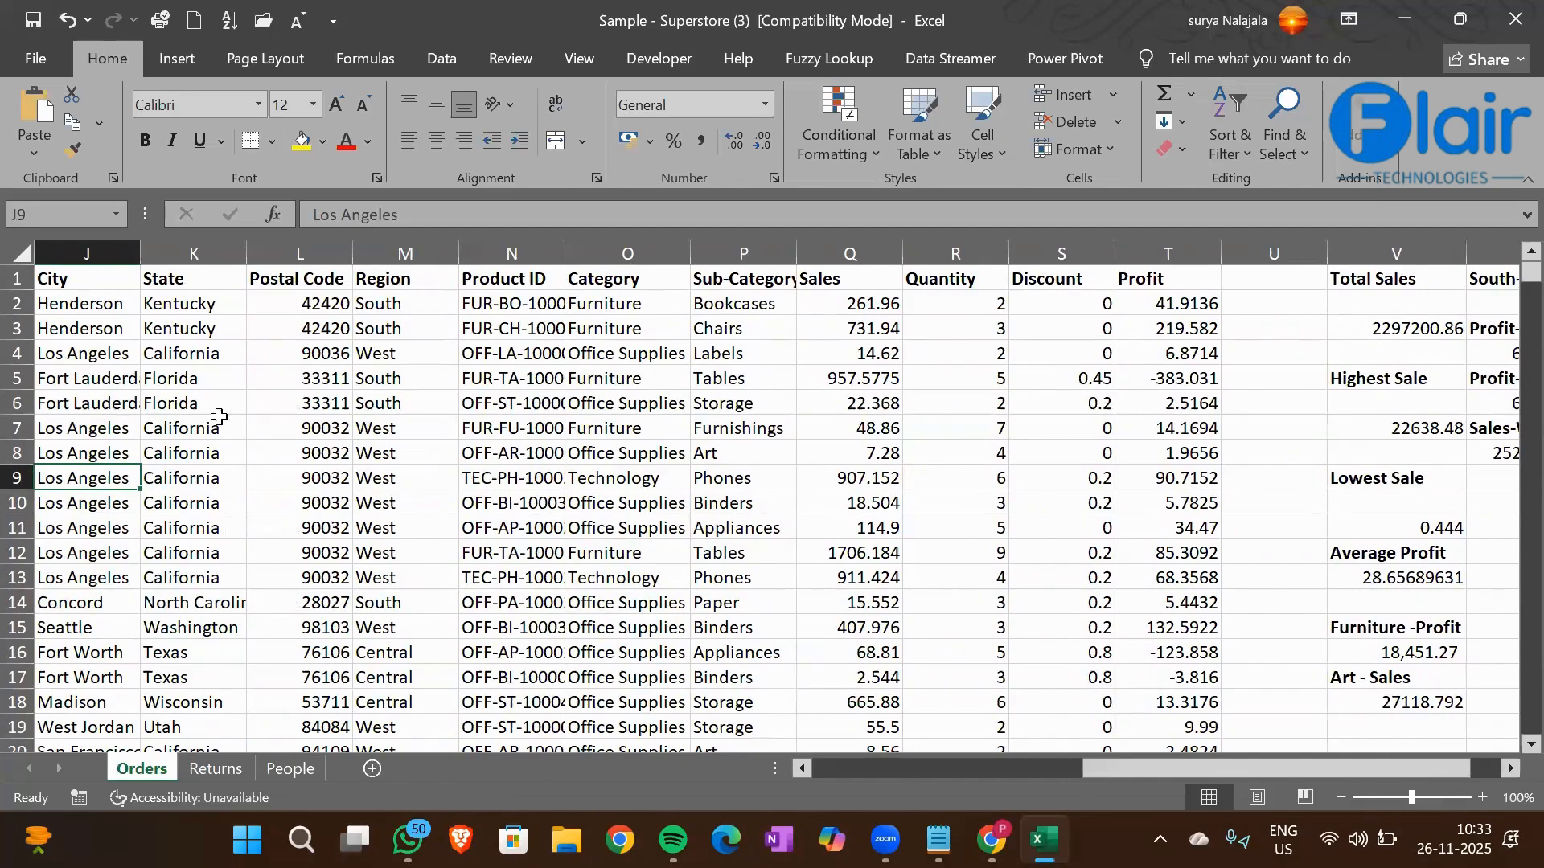
click(383, 280)
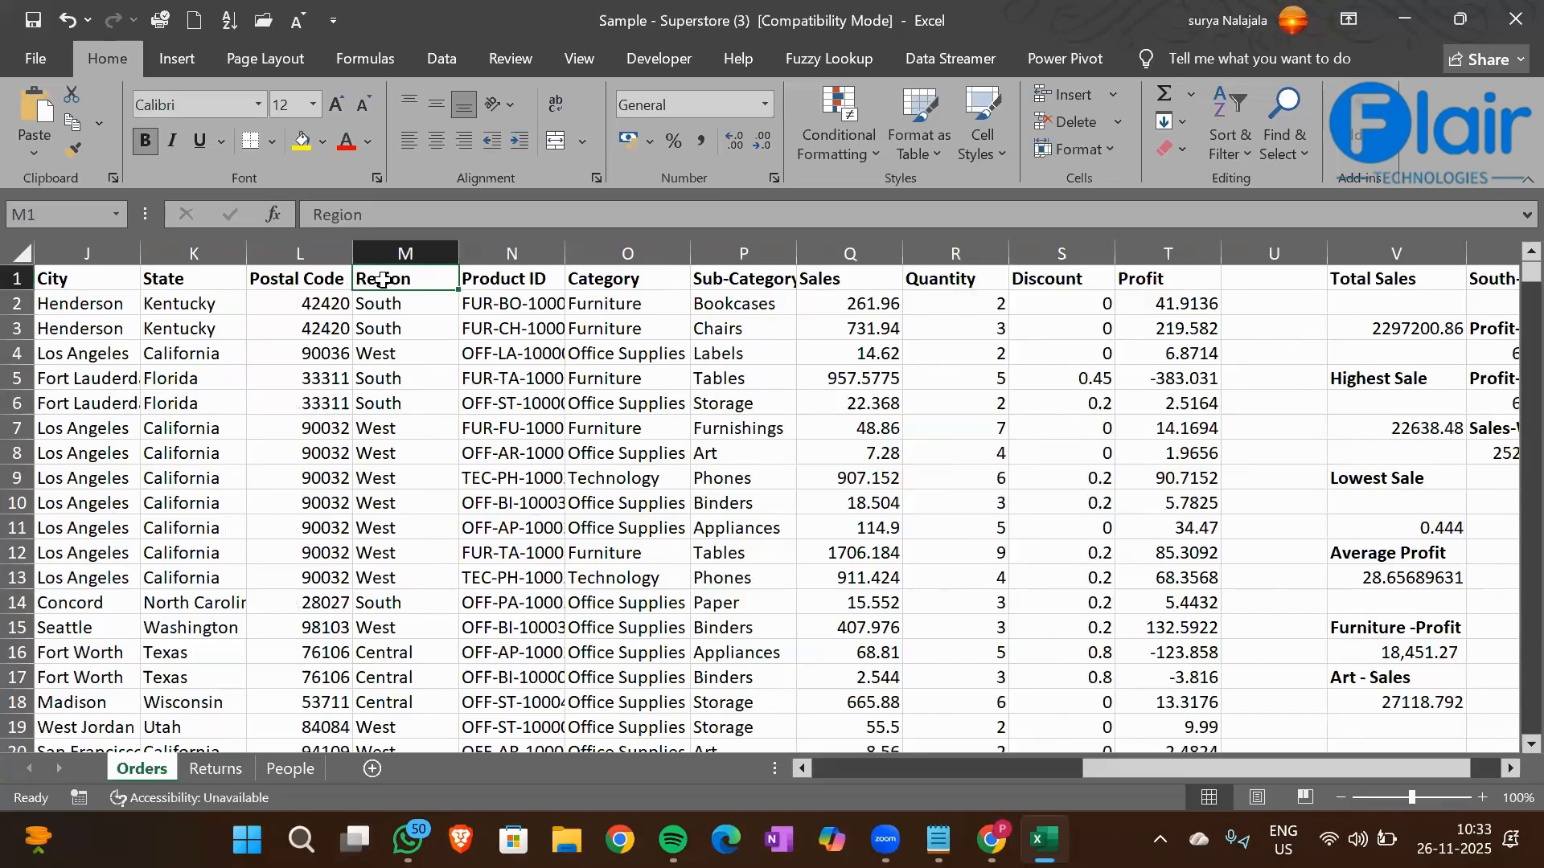
key(ctrl+Down)
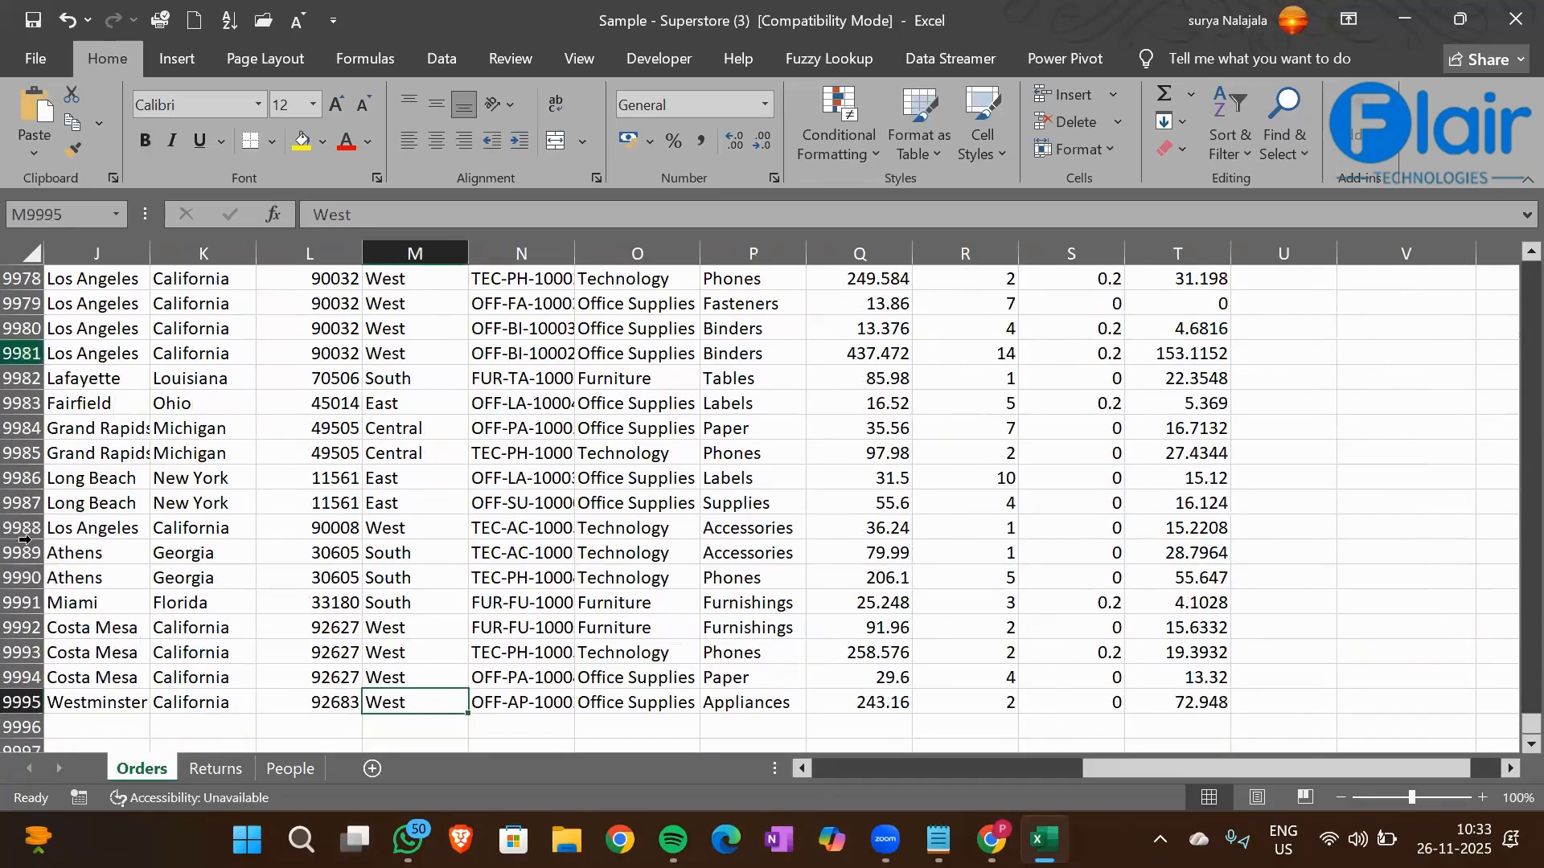
click(27, 701)
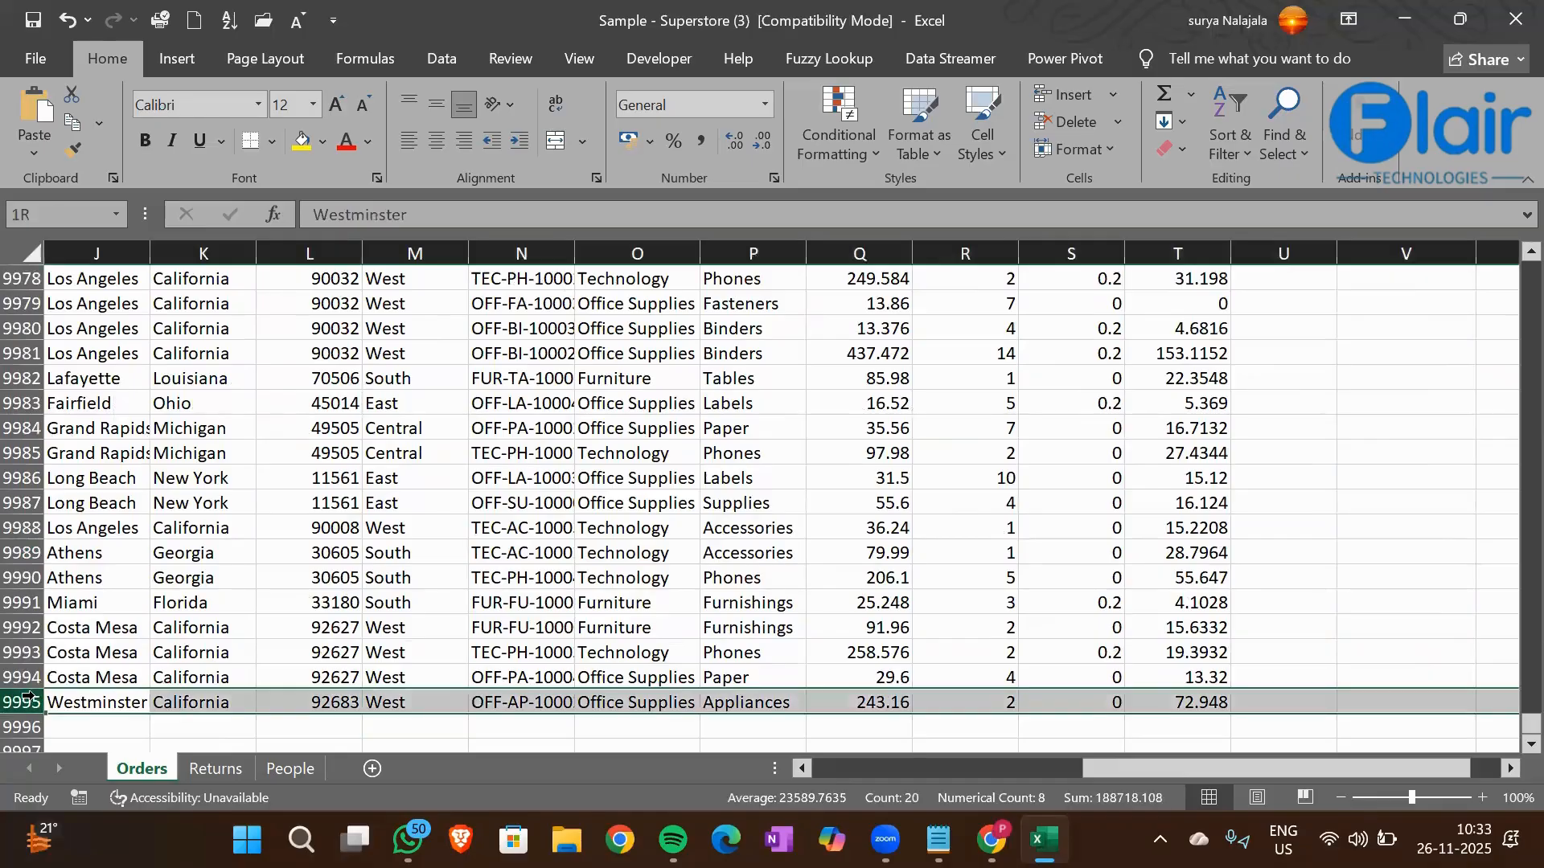
key(Right)
key(Right)
key(Right)
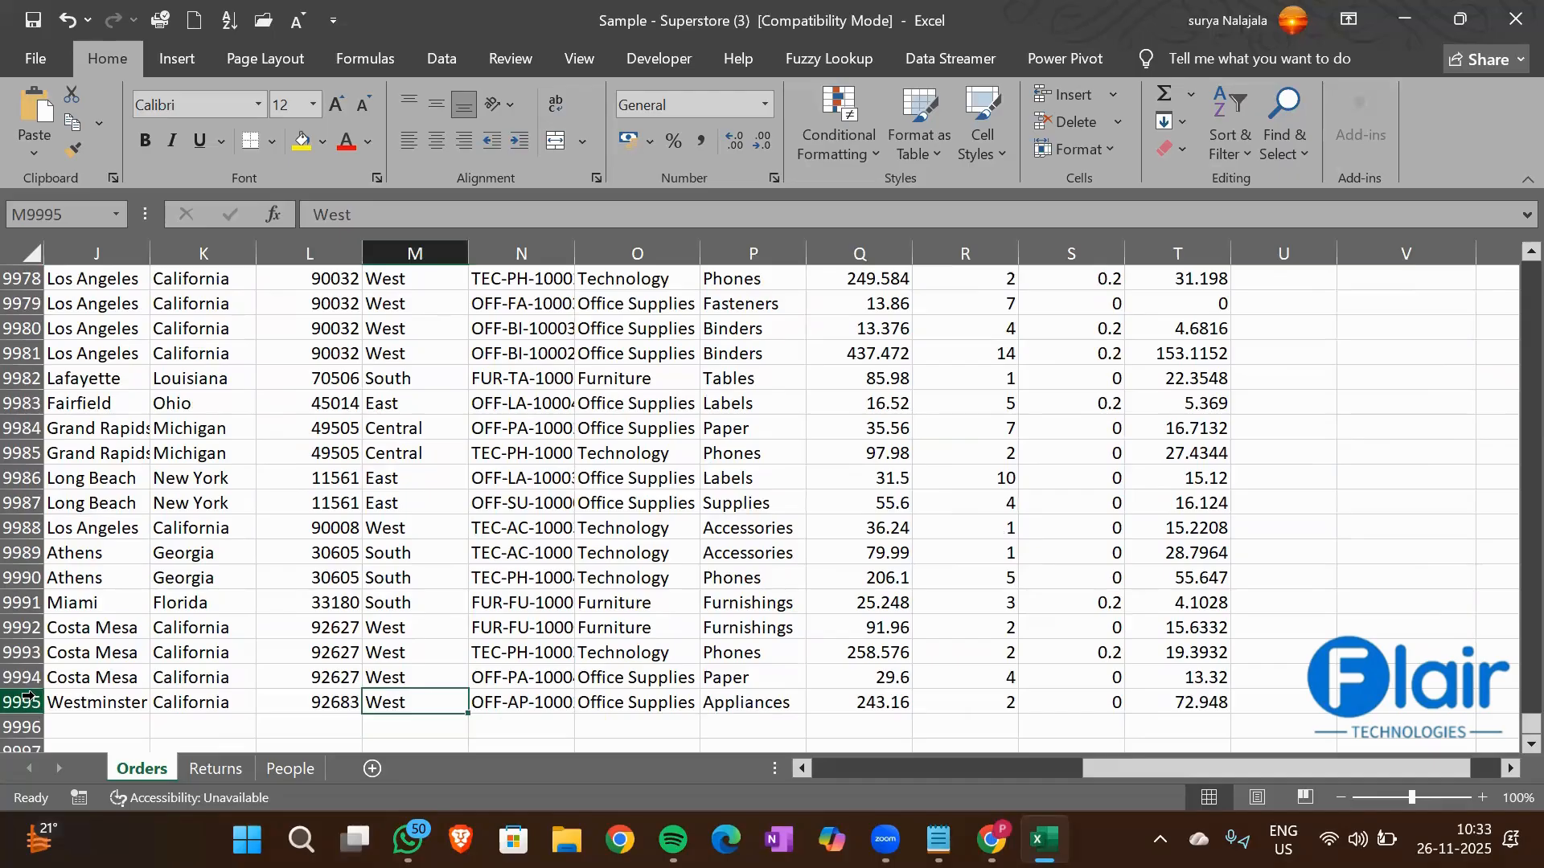
key(ctrl+Up)
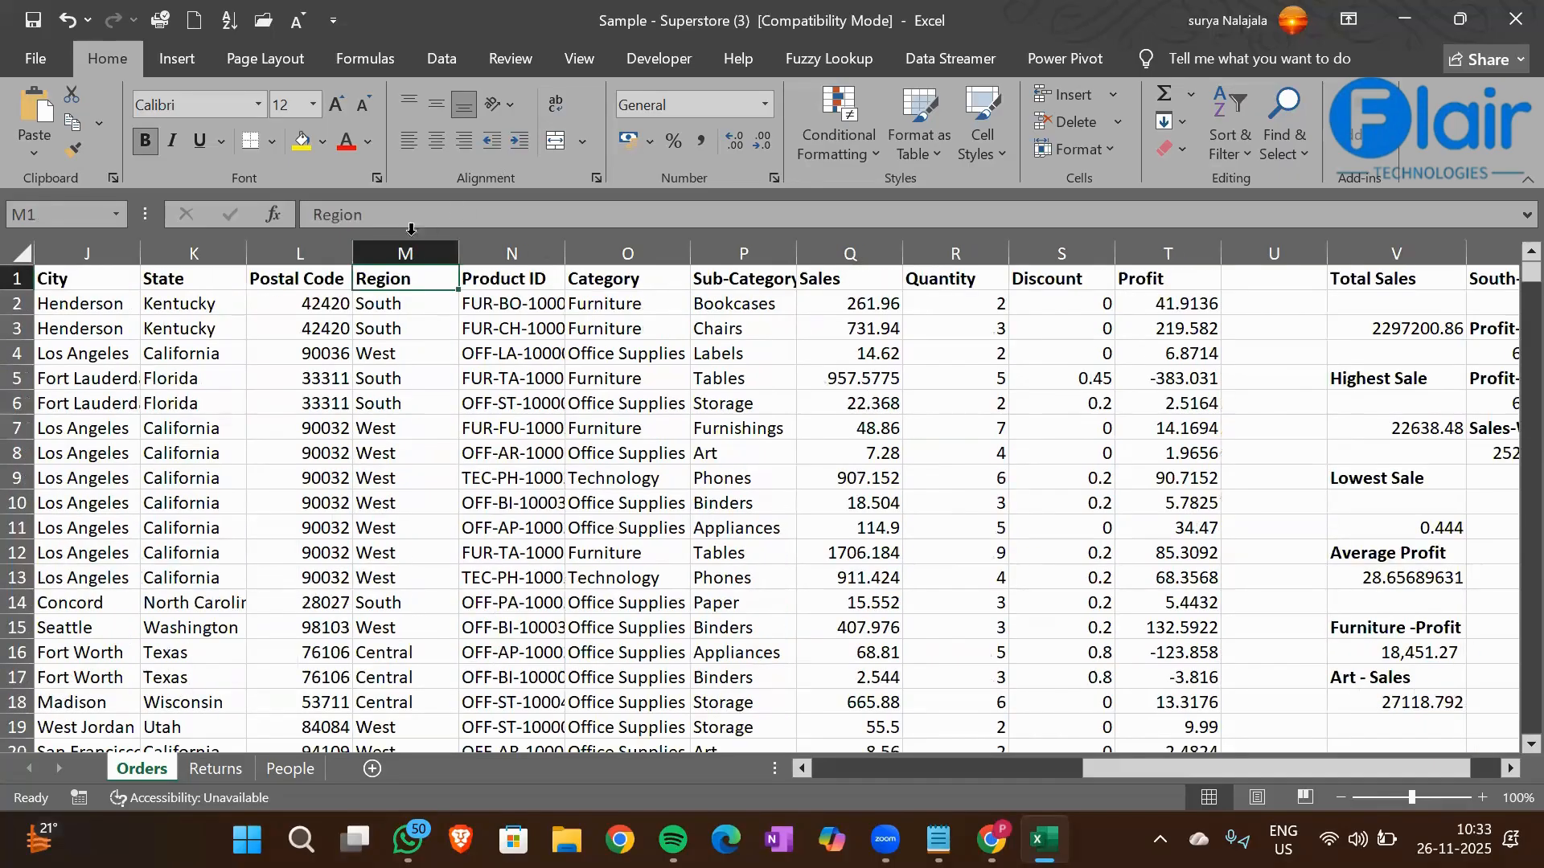
Select the Region entries M2:M9995 to read how many there are
click(383, 308)
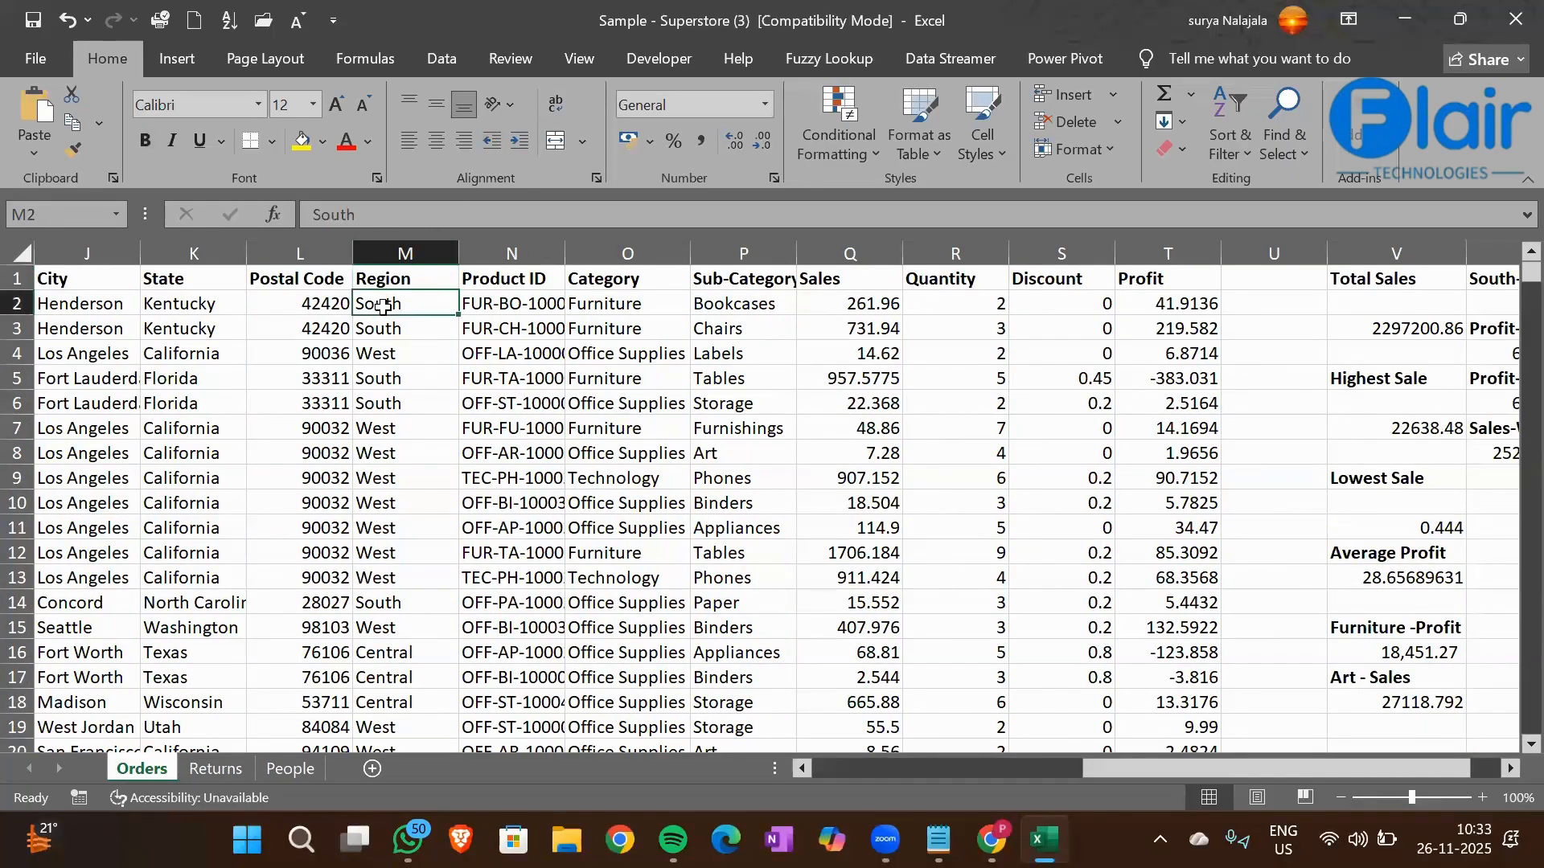
key(ctrl+shift+Down)
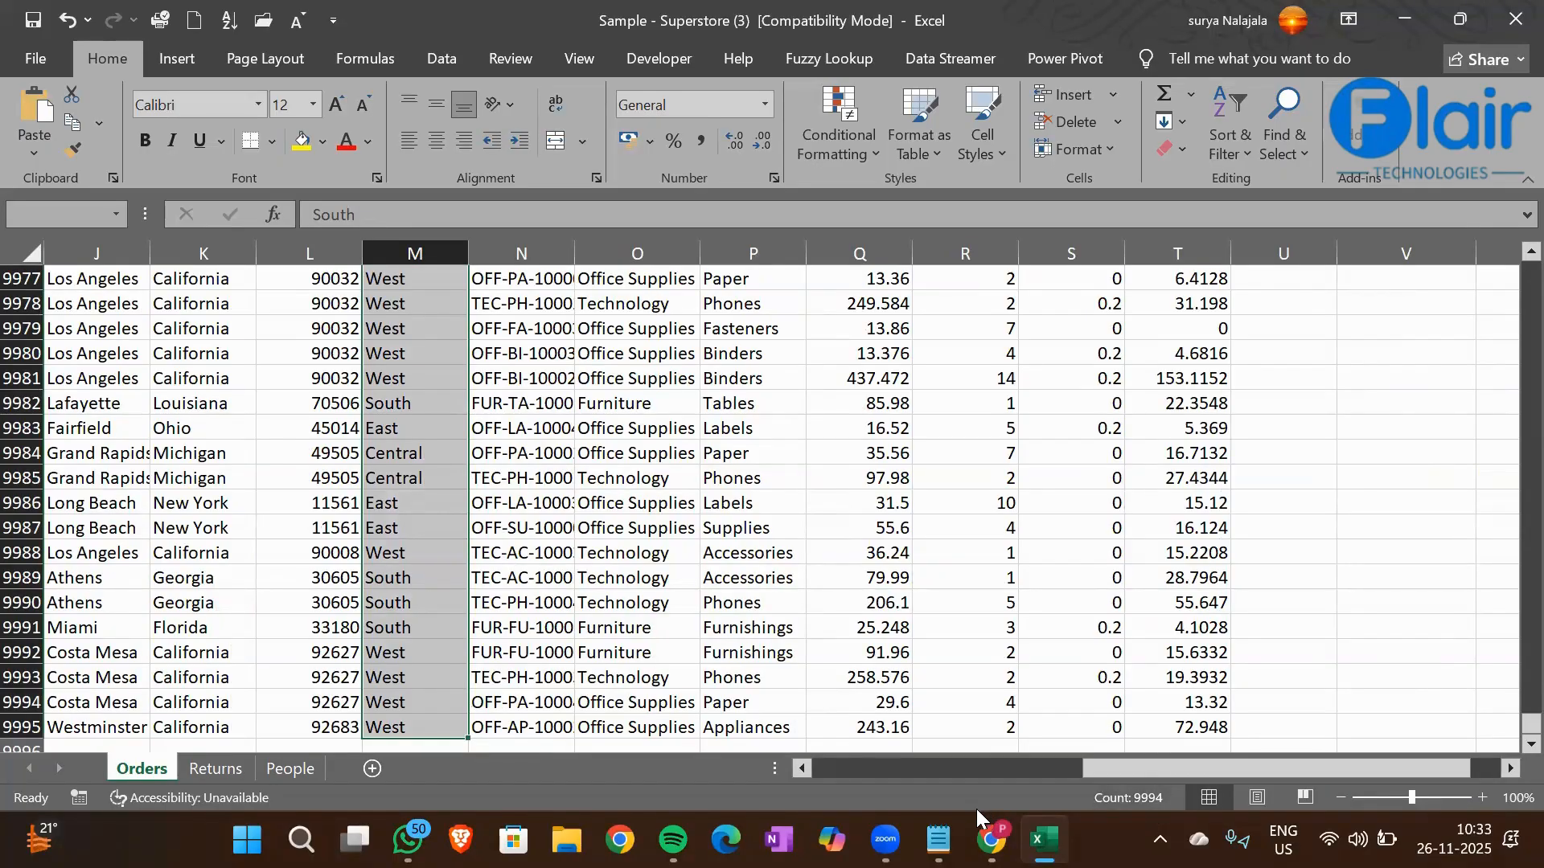
click(1392, 494)
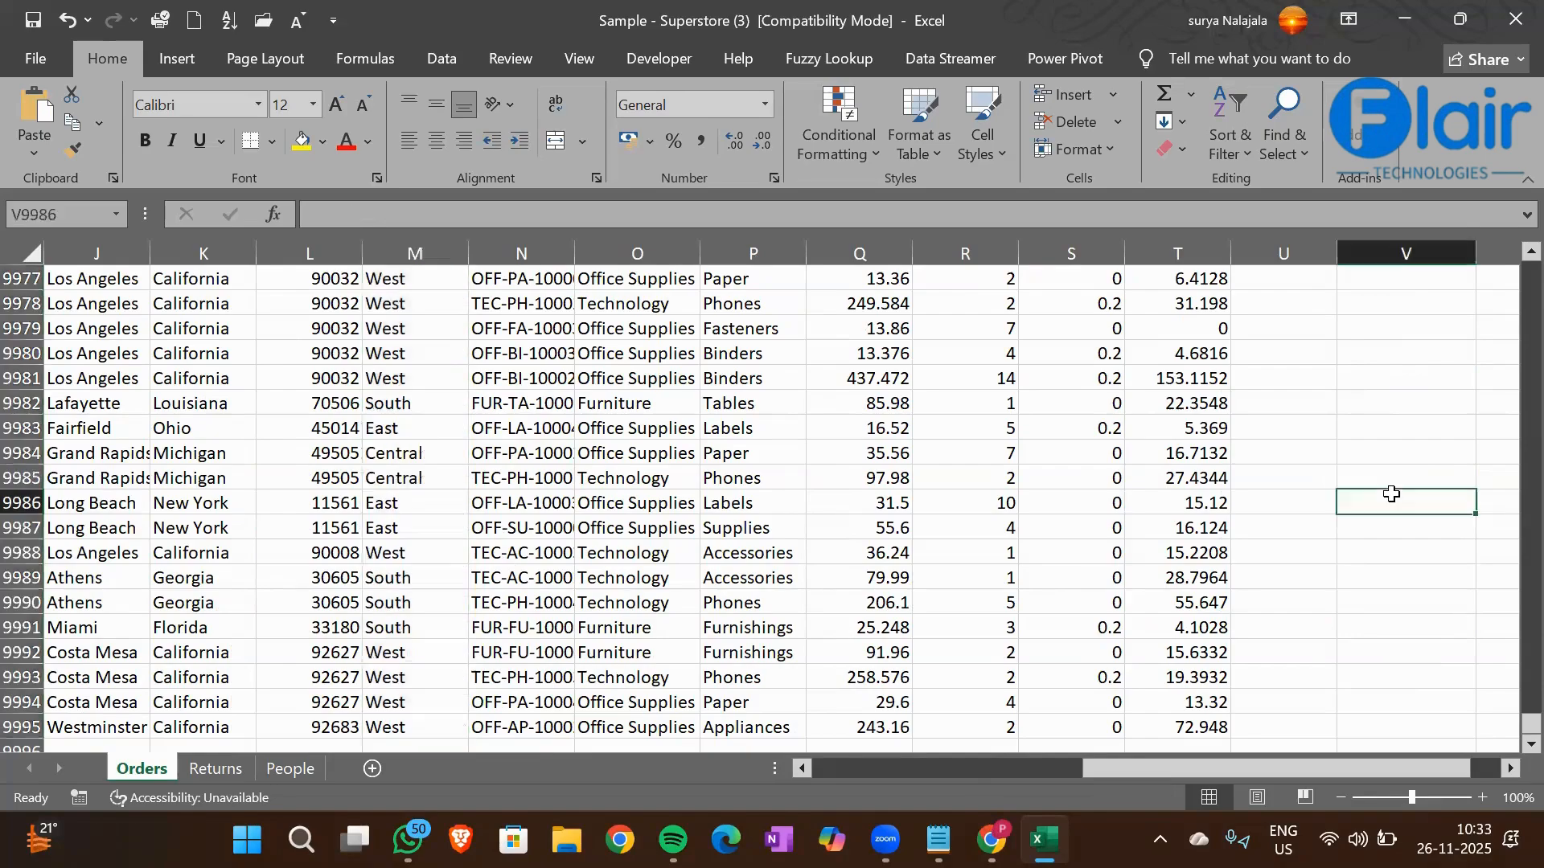
Enter the heading West Count in cell W10 and make it bold
key(ctrl+Up)
key(ctrl+Up)
key(ctrl+Up)
key(ctrl+Up)
key(ctrl+Up)
key(ctrl+Up)
key(ctrl+Up)
key(ctrl+Up)
key(ctrl+Up)
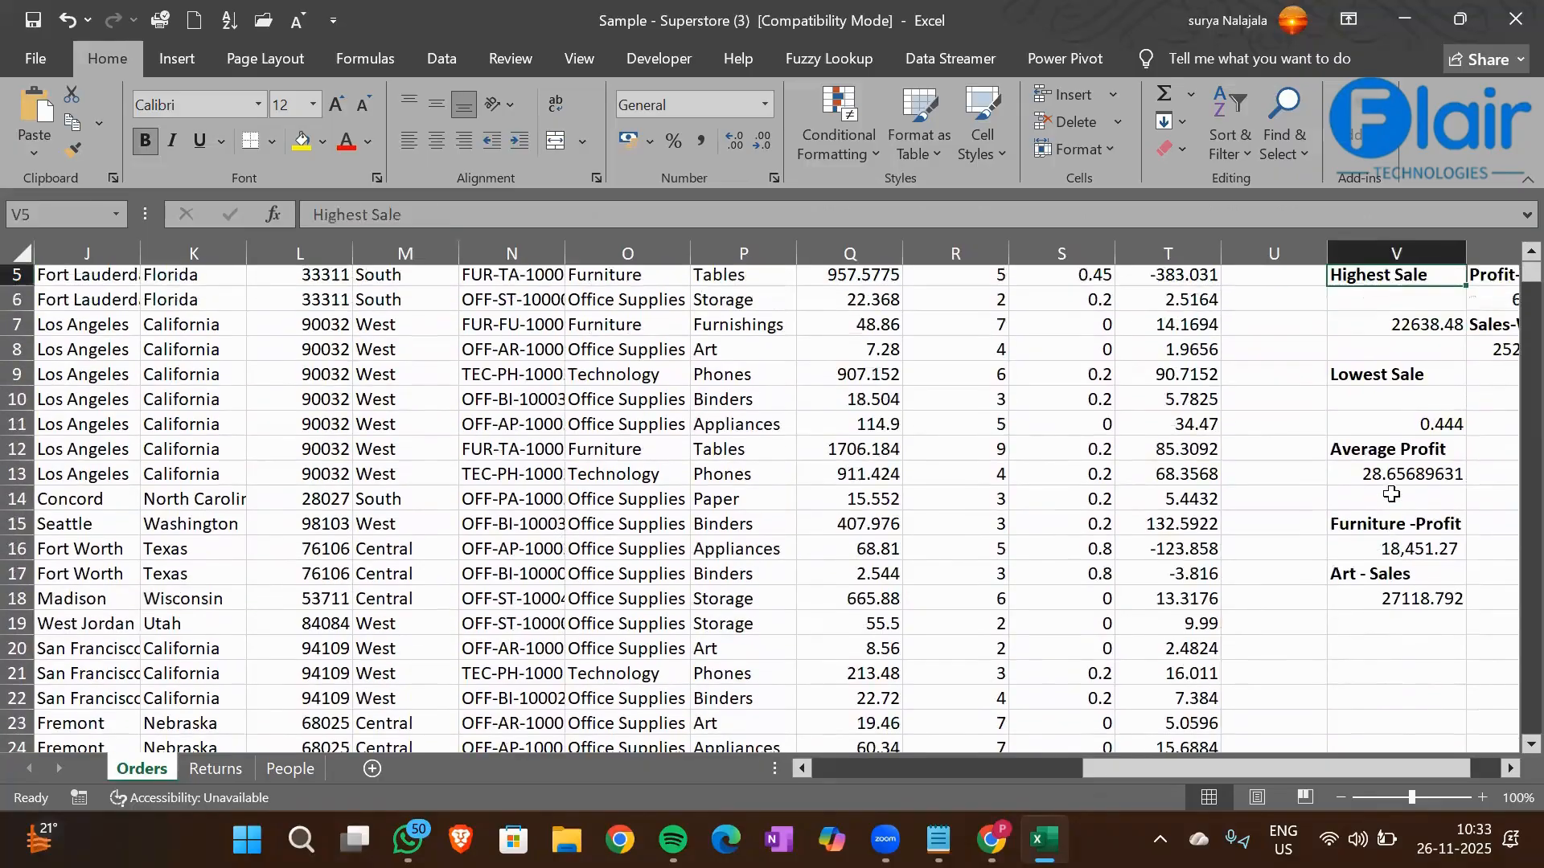
scroll(1392, 494, right, 3)
key(Right)
key(Down)
key(Down)
key(Down)
key(Down)
key(Down)
key(Down)
key(Down)
key(Down)
key(Down)
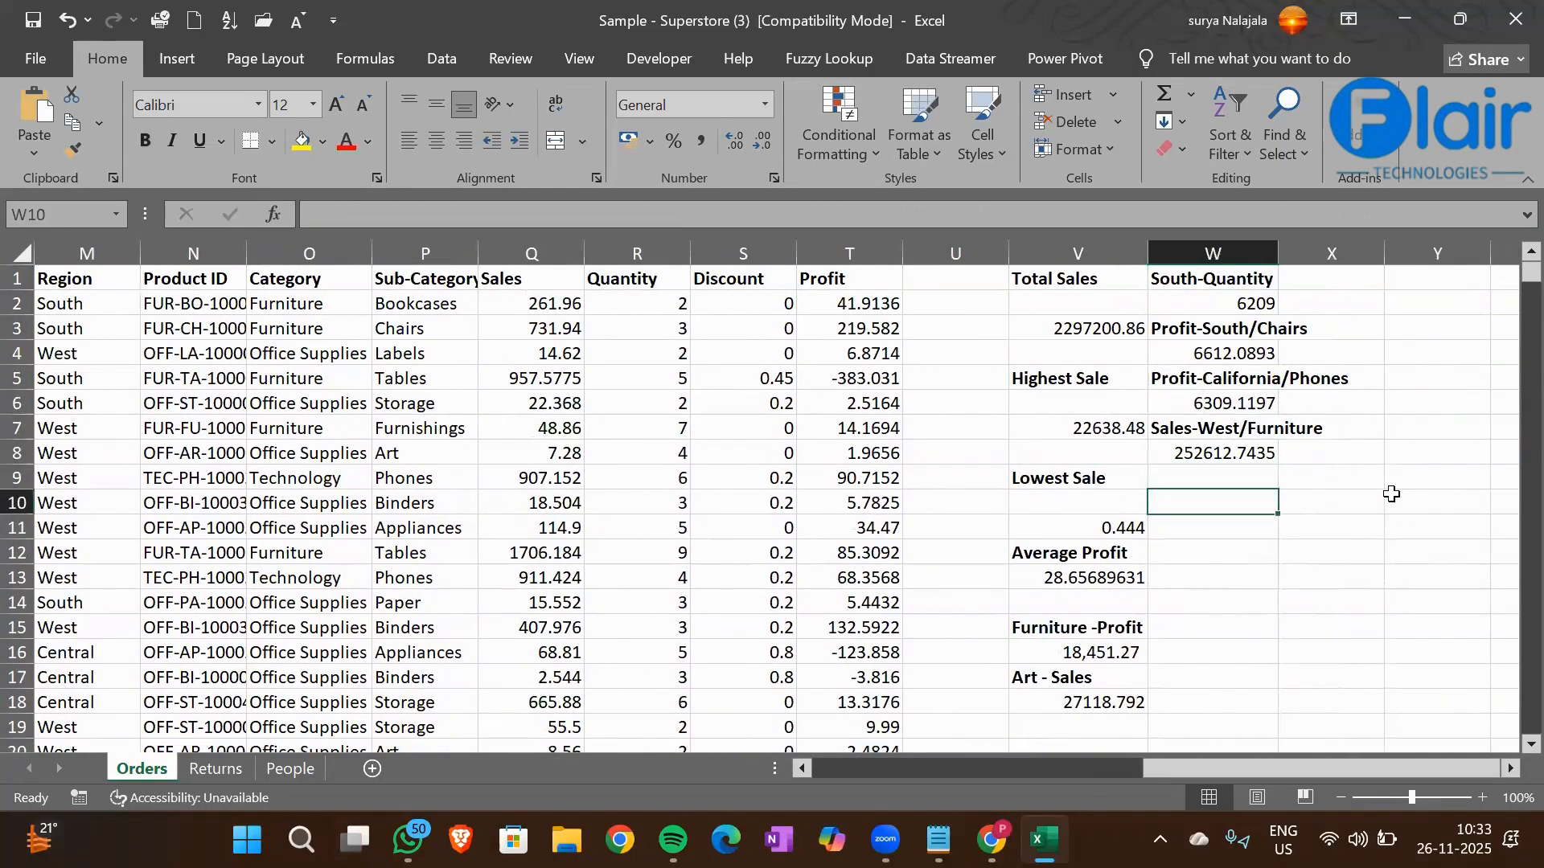
text(E)
key(BackSpace)
text(West Count)
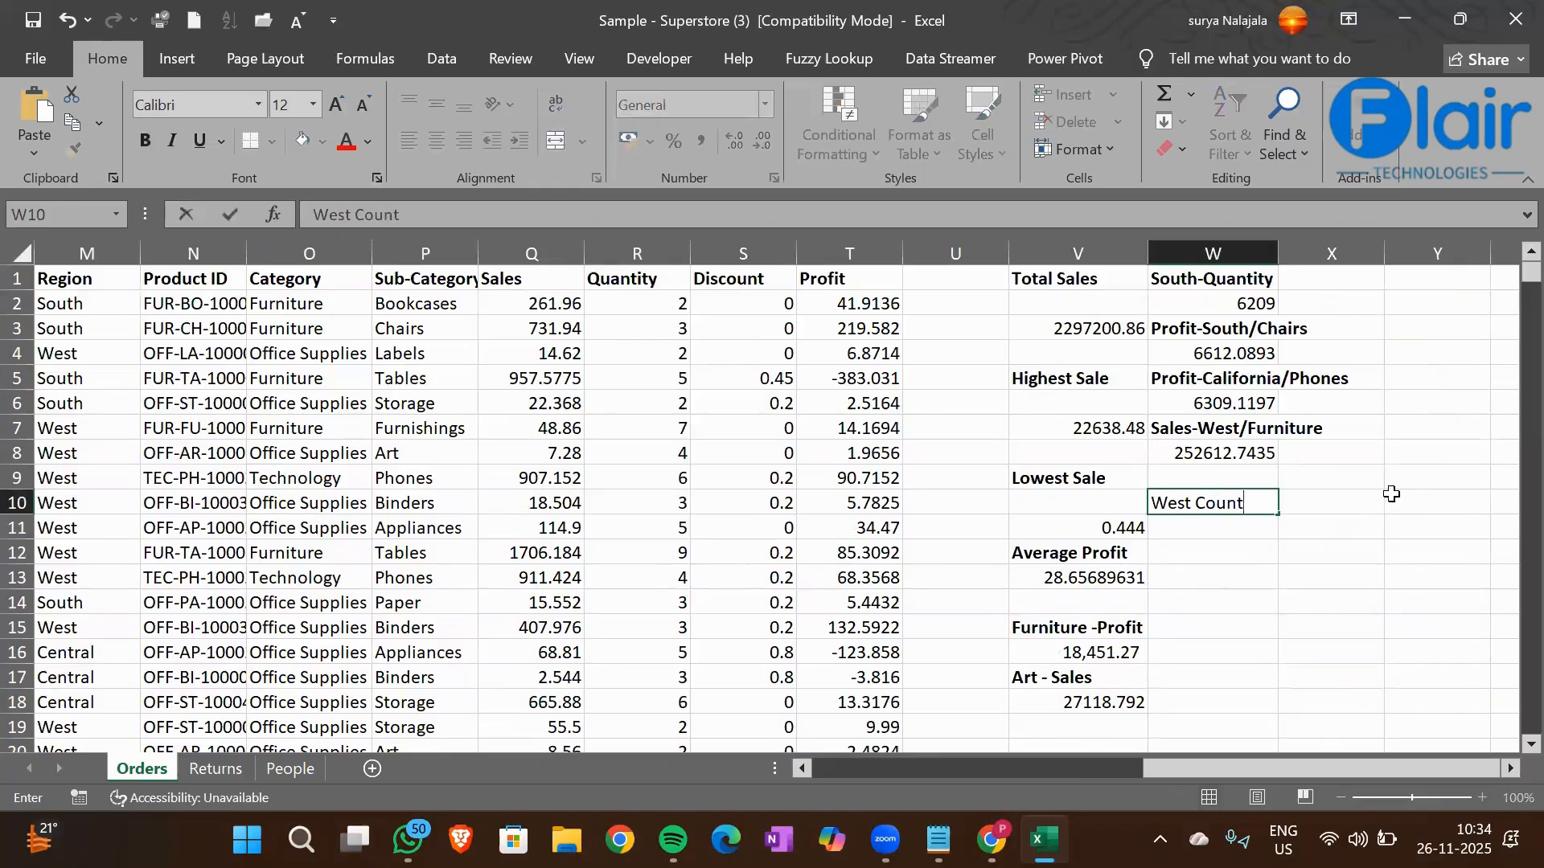
key(ctrl+Return)
key(ctrl+b)
key(Return)
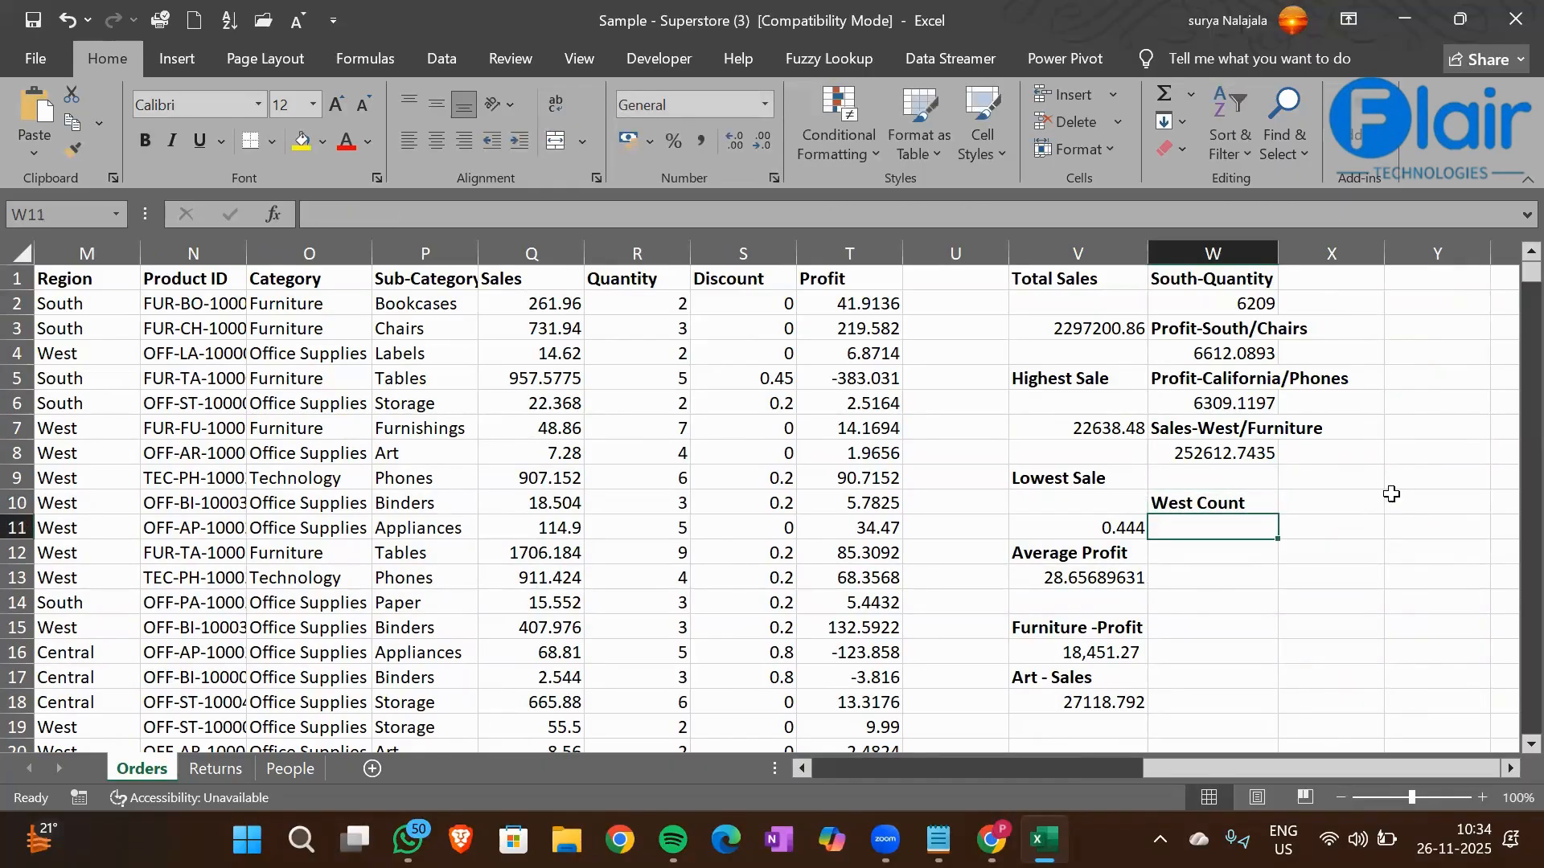
Start a COUNTIF formula in cell W11 with the Region column M1:M9995 as its range
text(=Countif)
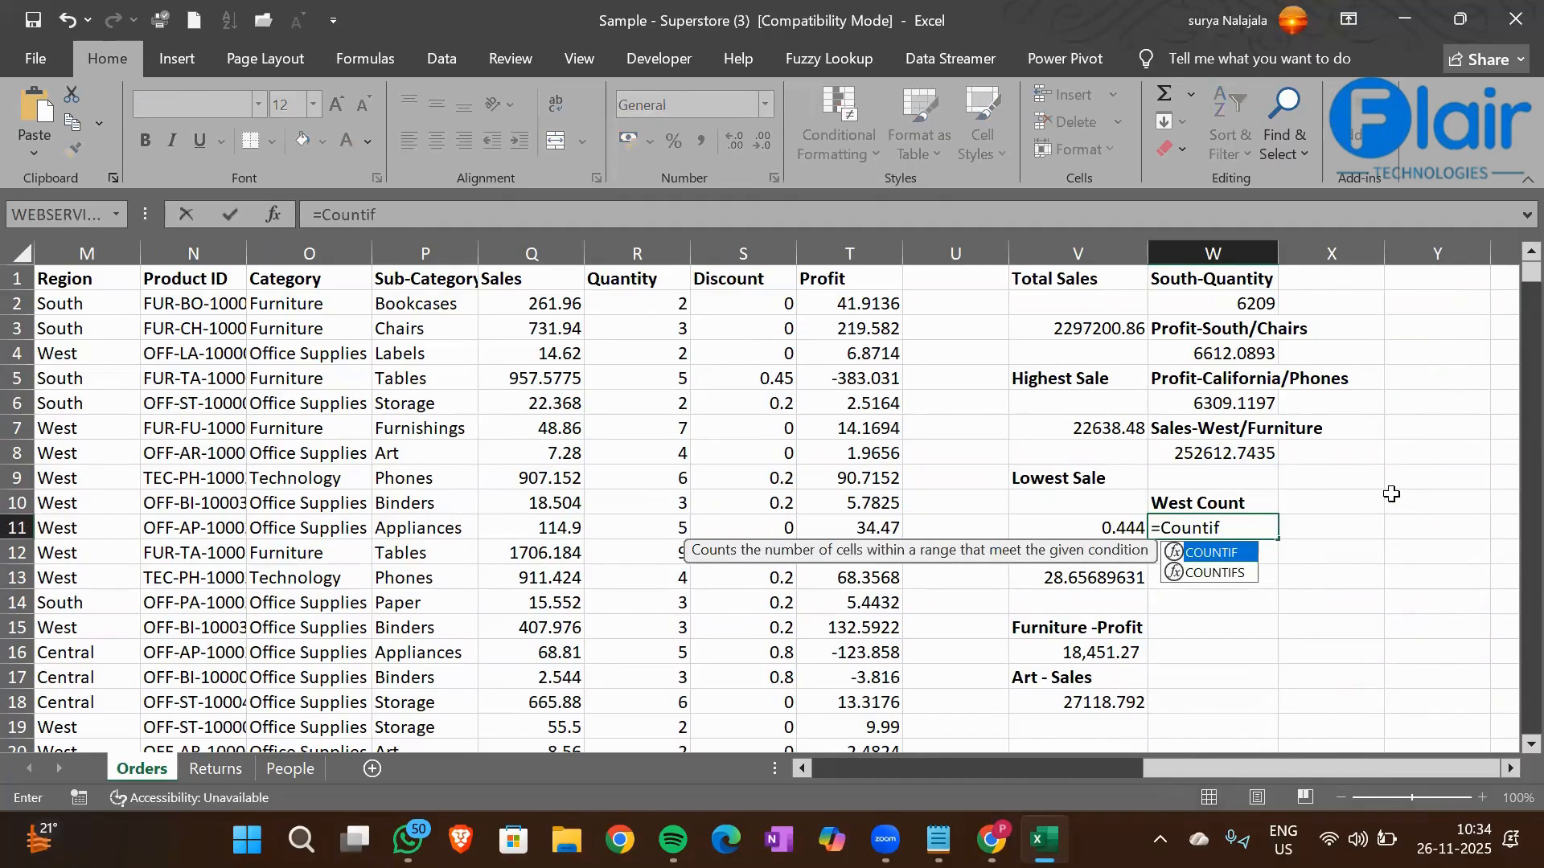
key(Tab)
key(Left)
key(Left)
key(Left)
key(Left)
key(Left)
key(Left)
key(Left)
key(Left)
key(Left)
key(Left)
key(Left)
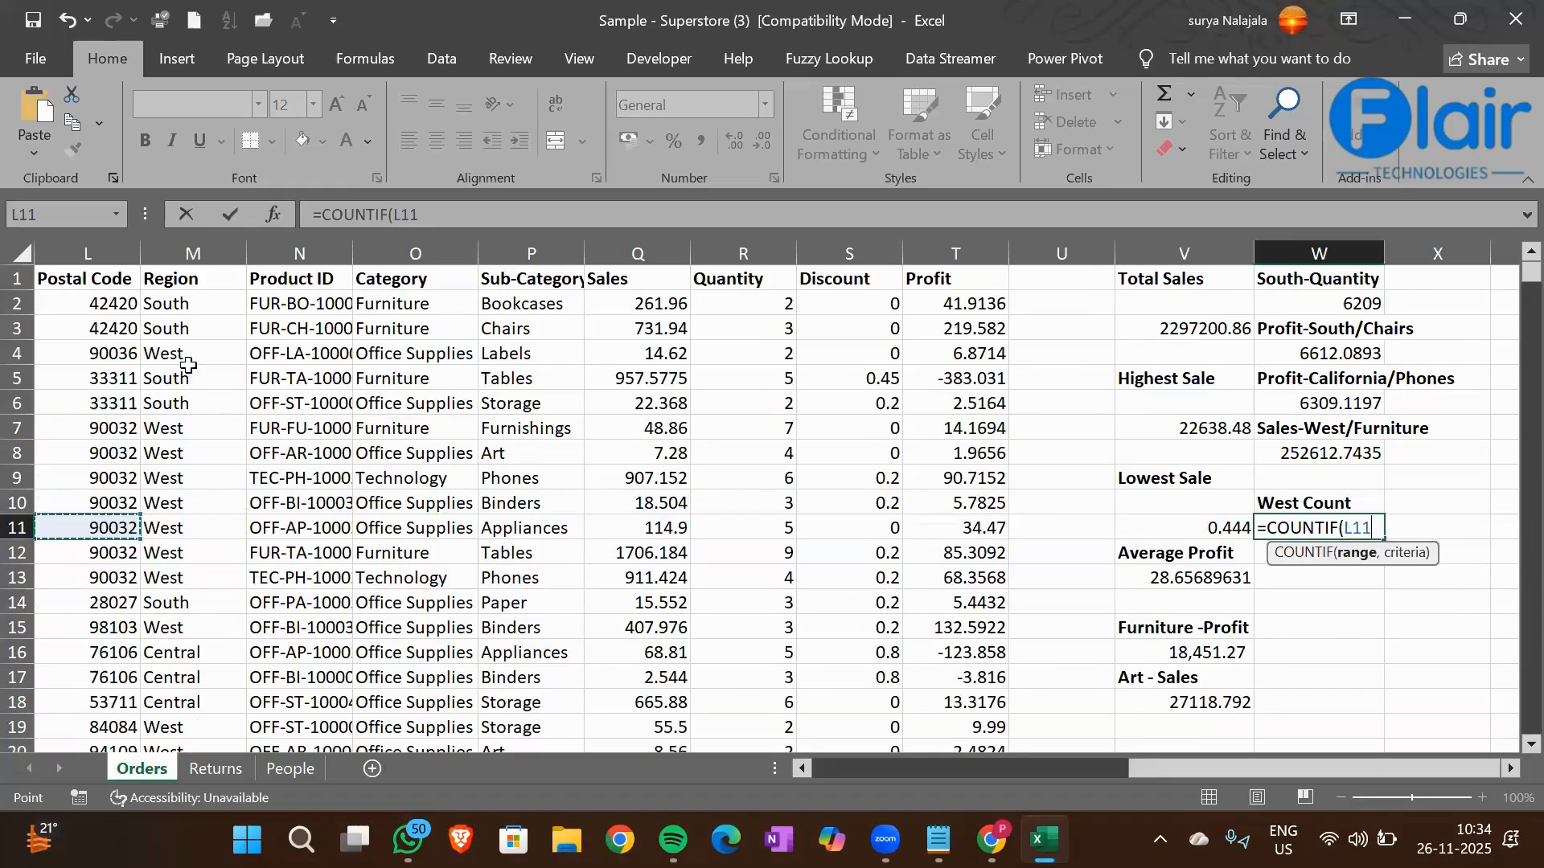
click(185, 323)
key(ctrl+Up)
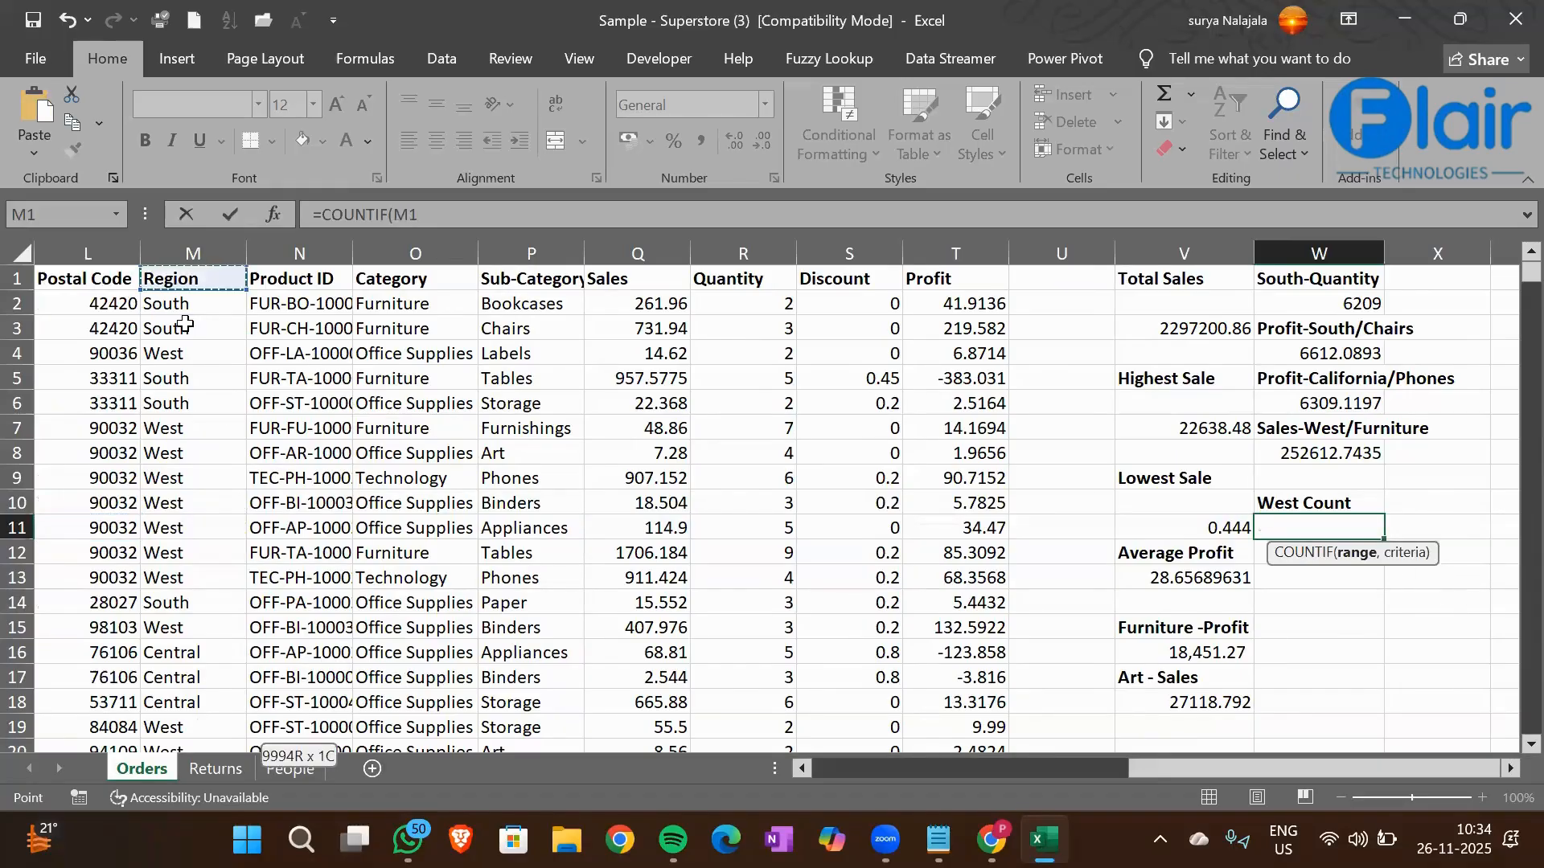
key(ctrl+shift+Down)
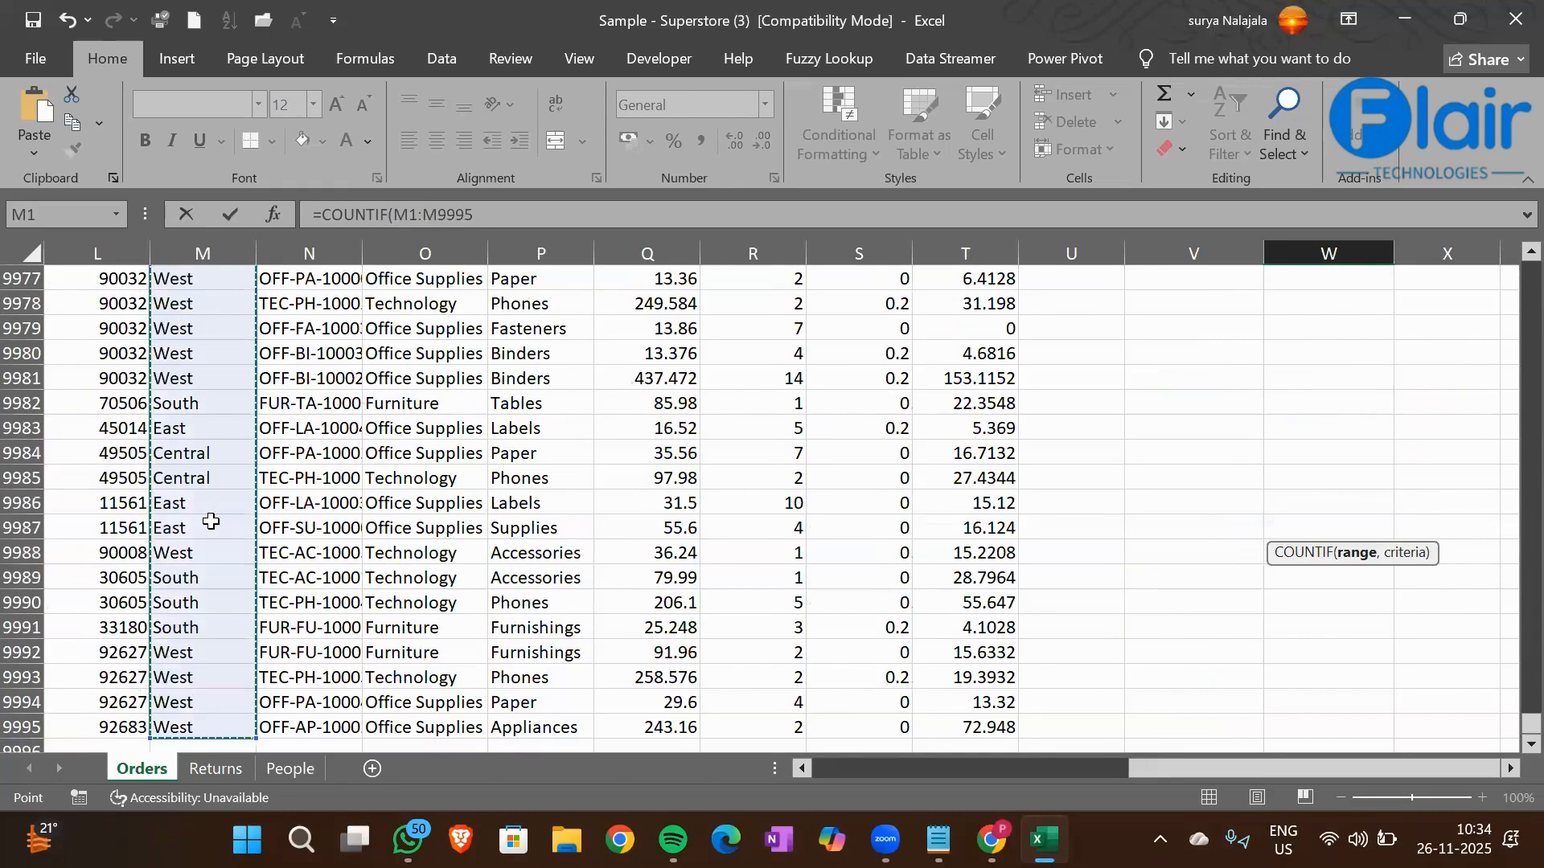
text(,)
Complete the W11 COUNTIF formula with cell M4 (West) as its criterion
click(211, 521)
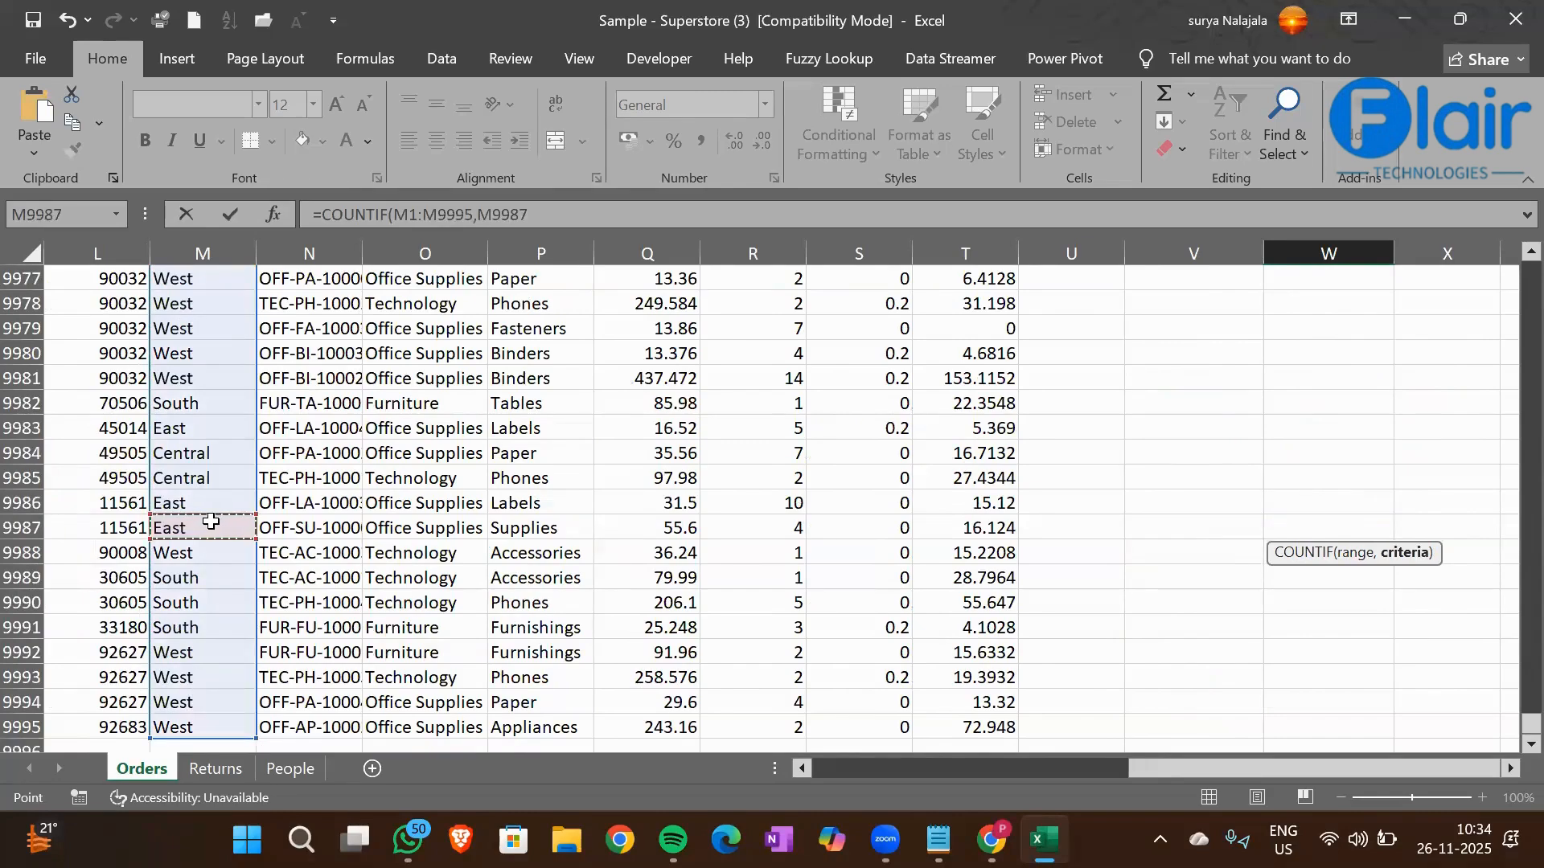
key(ctrl+Up)
key(Down)
key(Down)
key(Down)
text())
key(ctrl+Return)
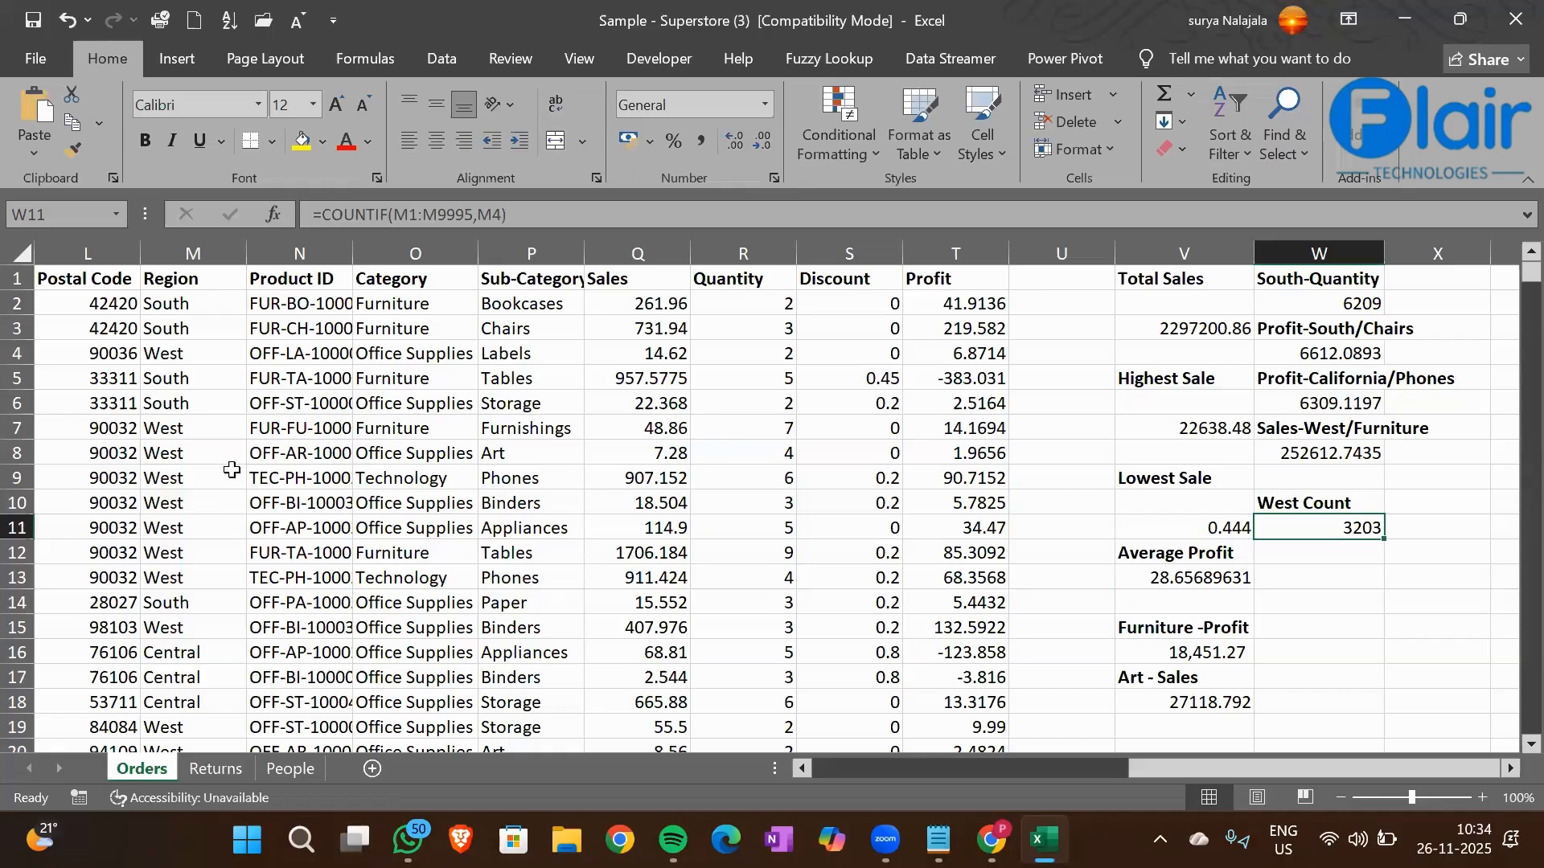
scroll(578, 303, left, 2)
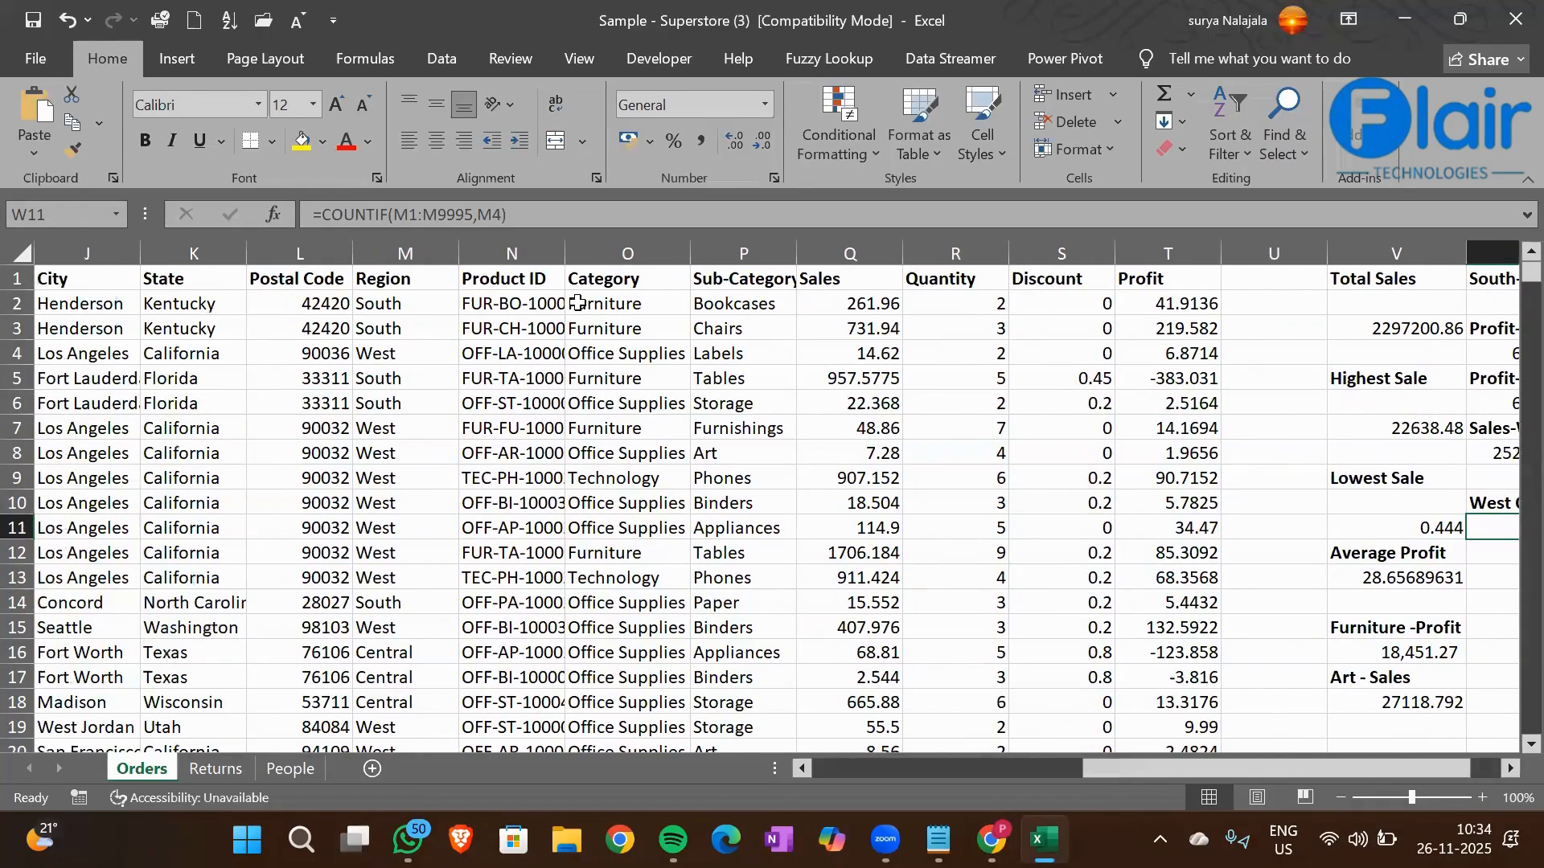
Enter the heading Furniture Count in cell W12 and make it bold
click(578, 303)
key(Right)
key(Right)
key(Right)
key(Right)
key(Right)
key(Right)
key(Right)
key(Right)
key(Right)
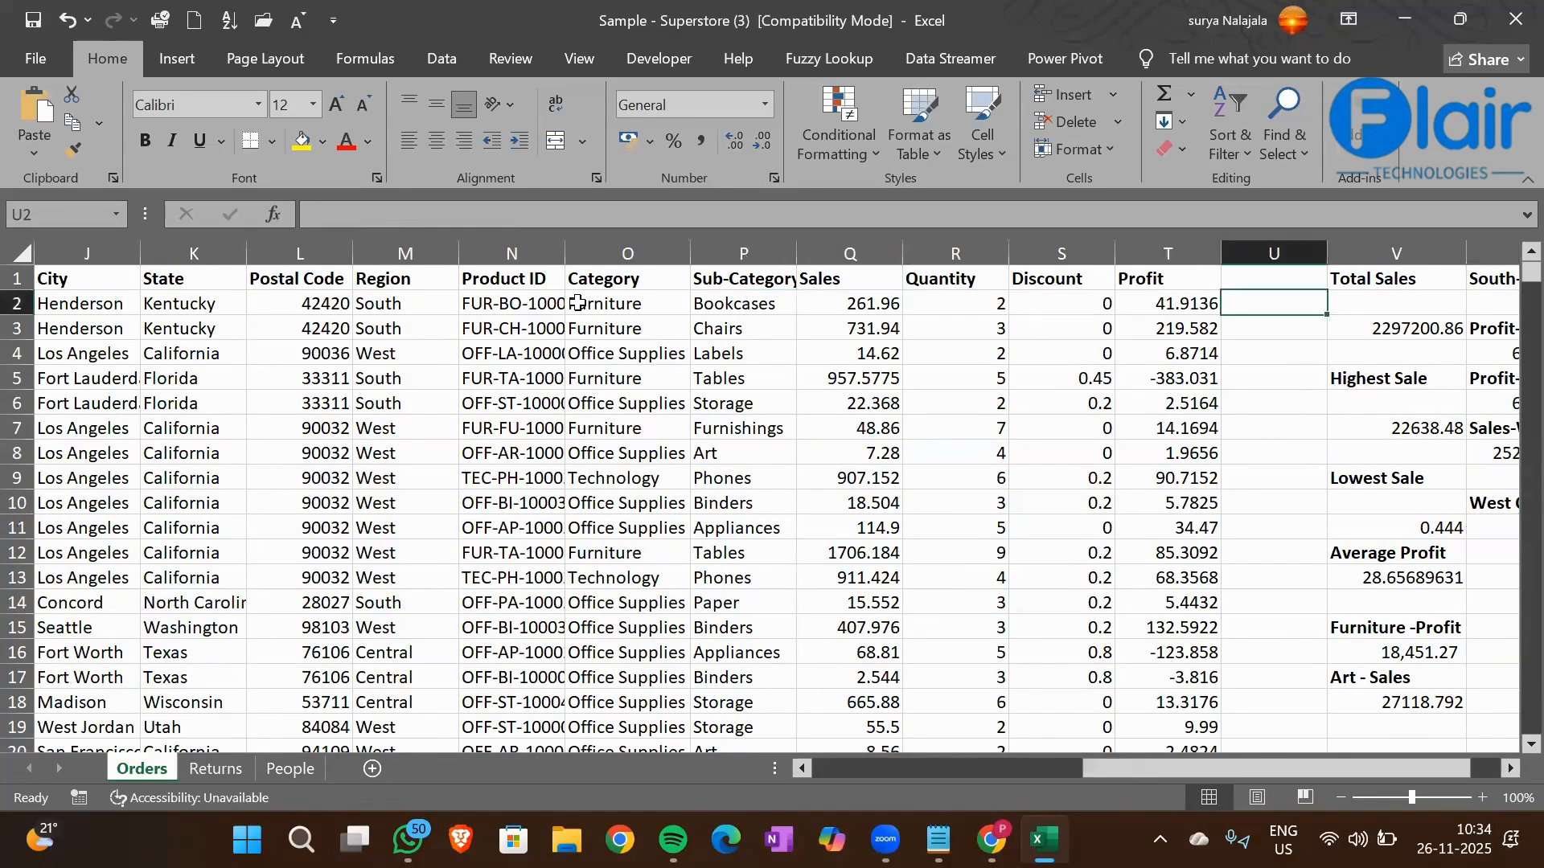
key(Right)
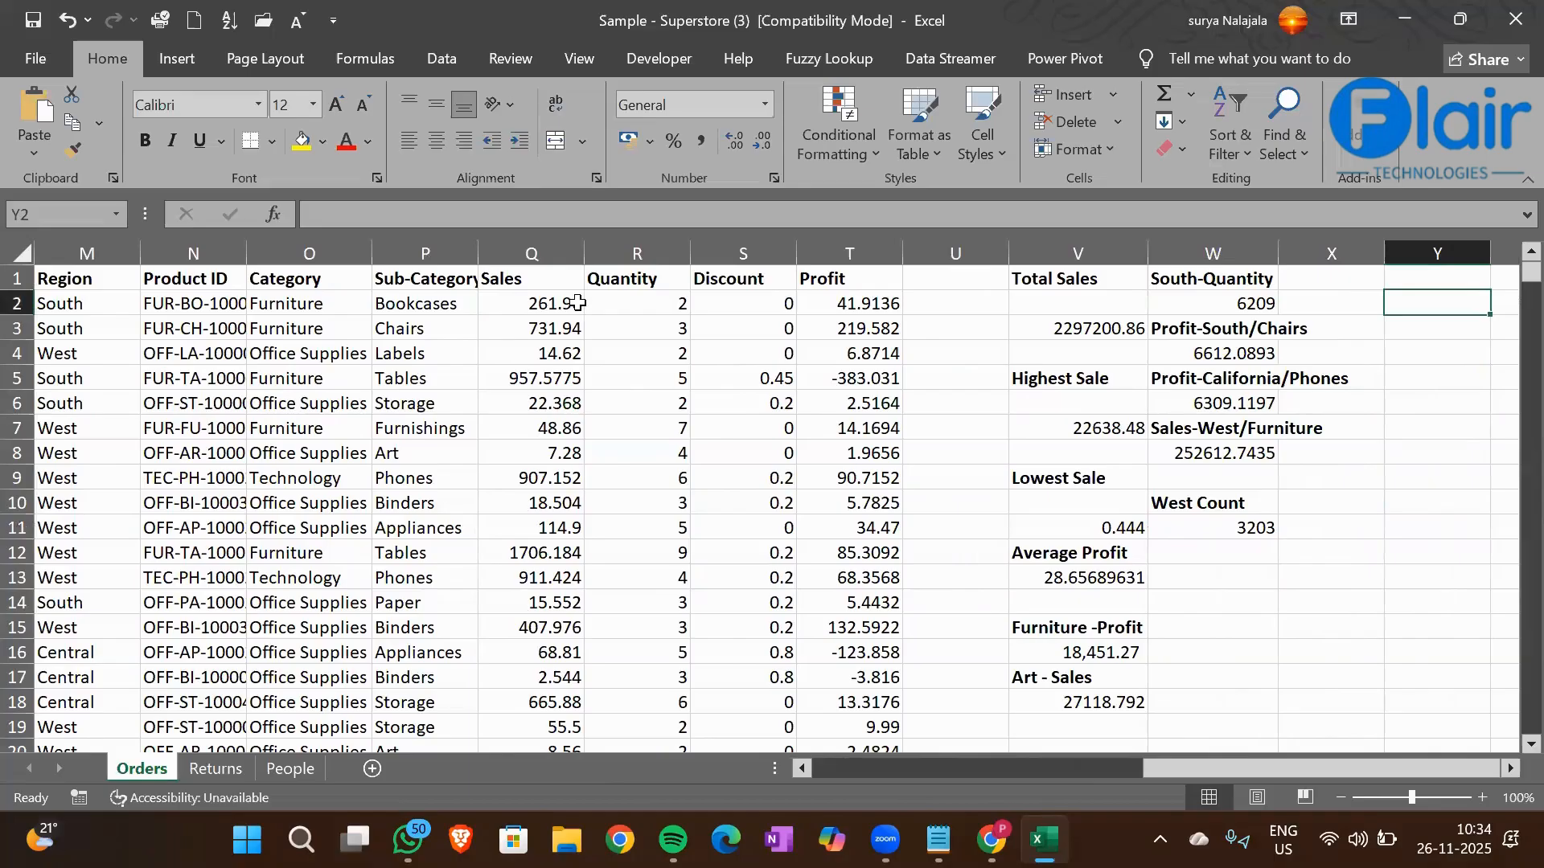
key(Down)
key(Down)
key(Down)
key(Down)
key(Down)
key(Down)
key(Down)
key(Down)
key(Down)
key(Down)
key(Left)
key(Left)
text(F)
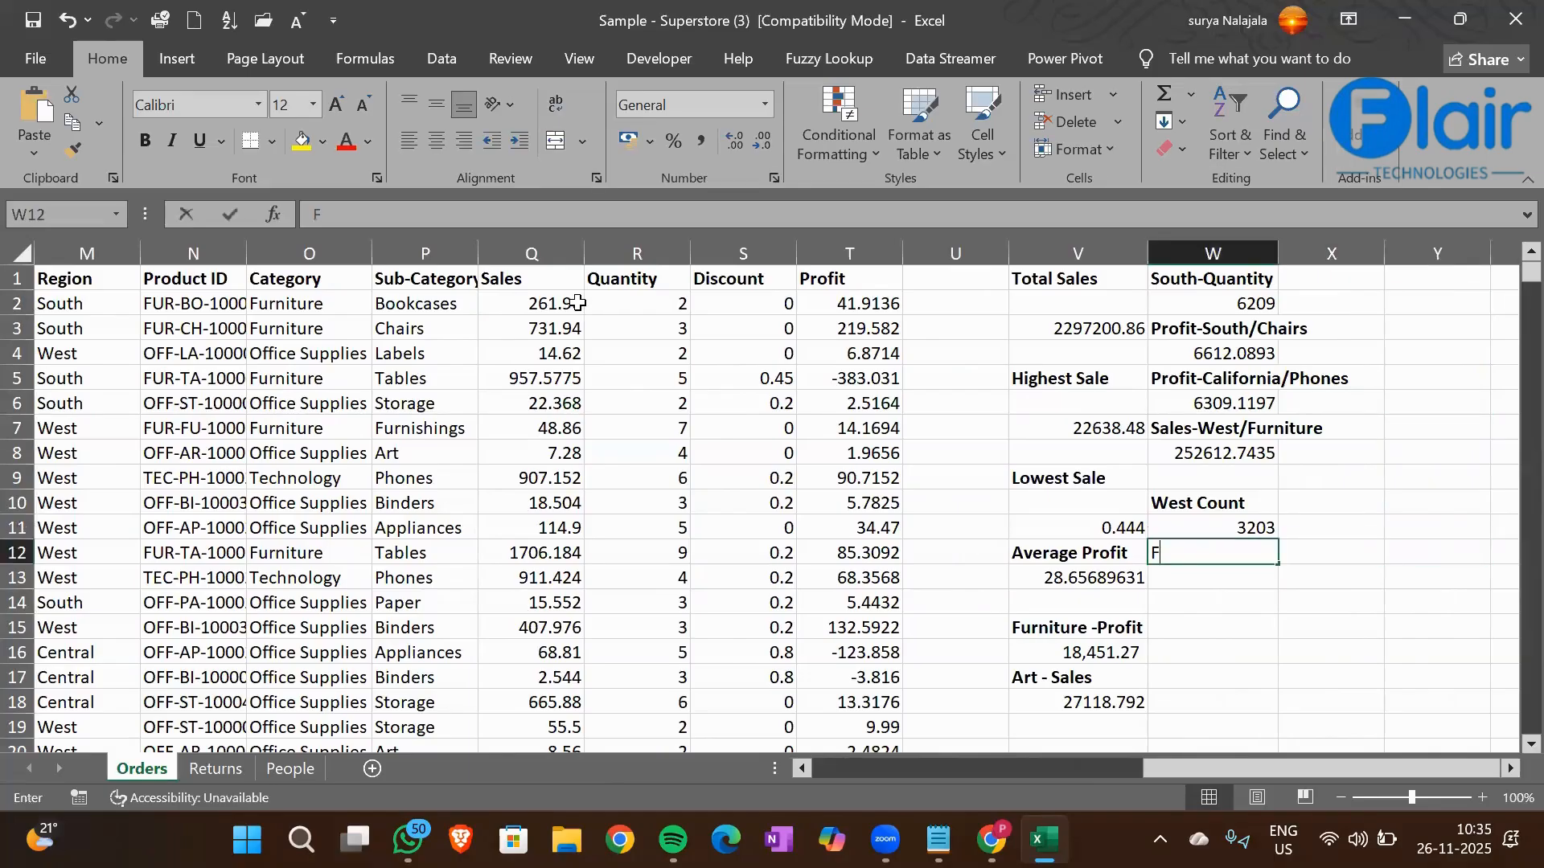
text(urniture Count)
key(Return)
key(Up)
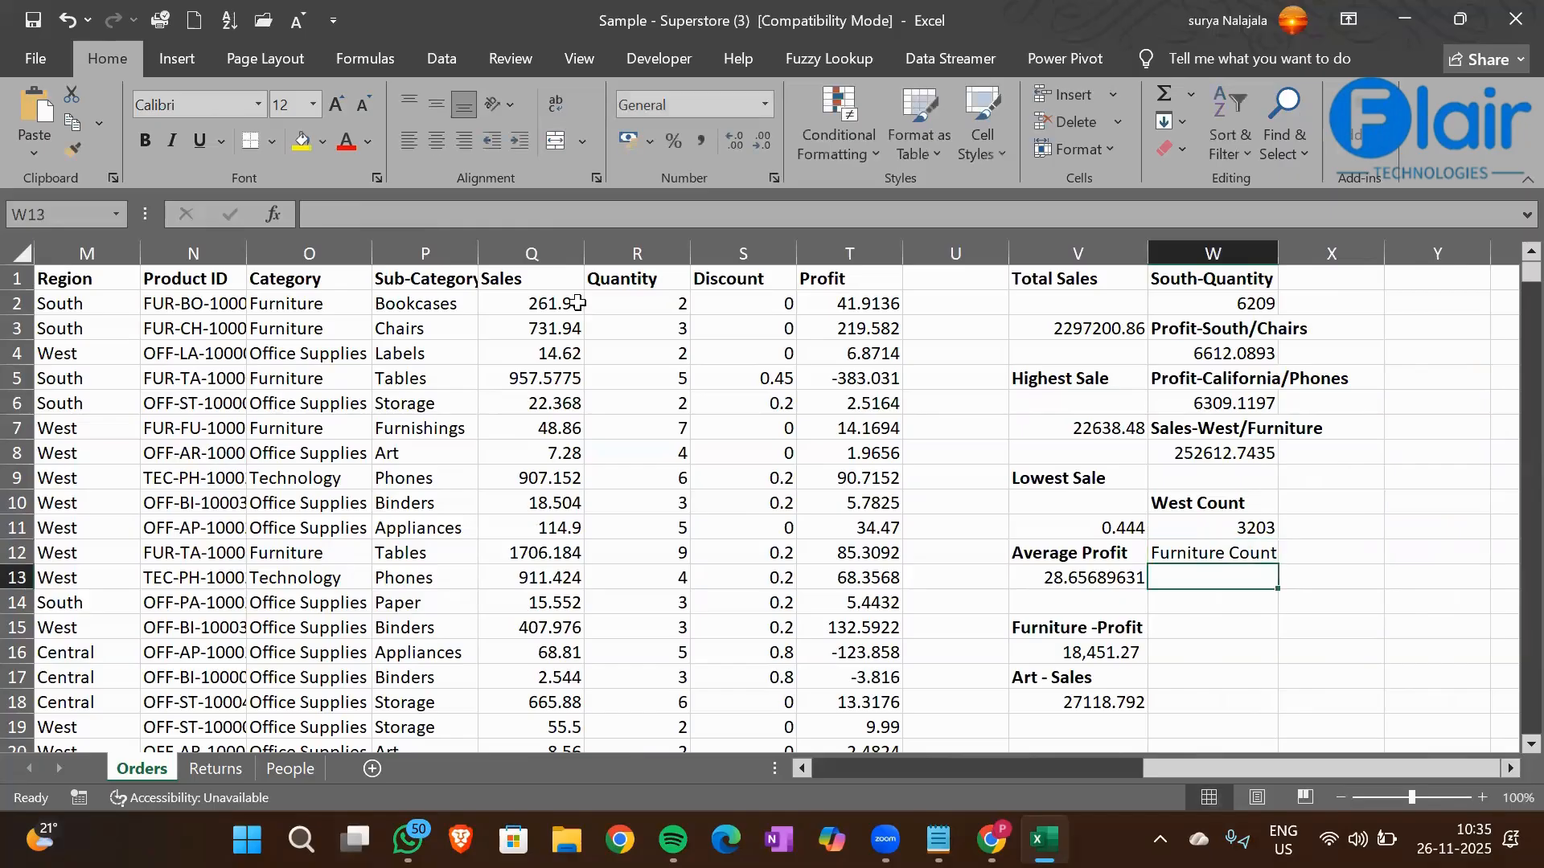
key(ctrl+b)
Start a COUNTIF formula in cell W13 with the Category column O1:O9995 as its range
key(Down)
text(=)
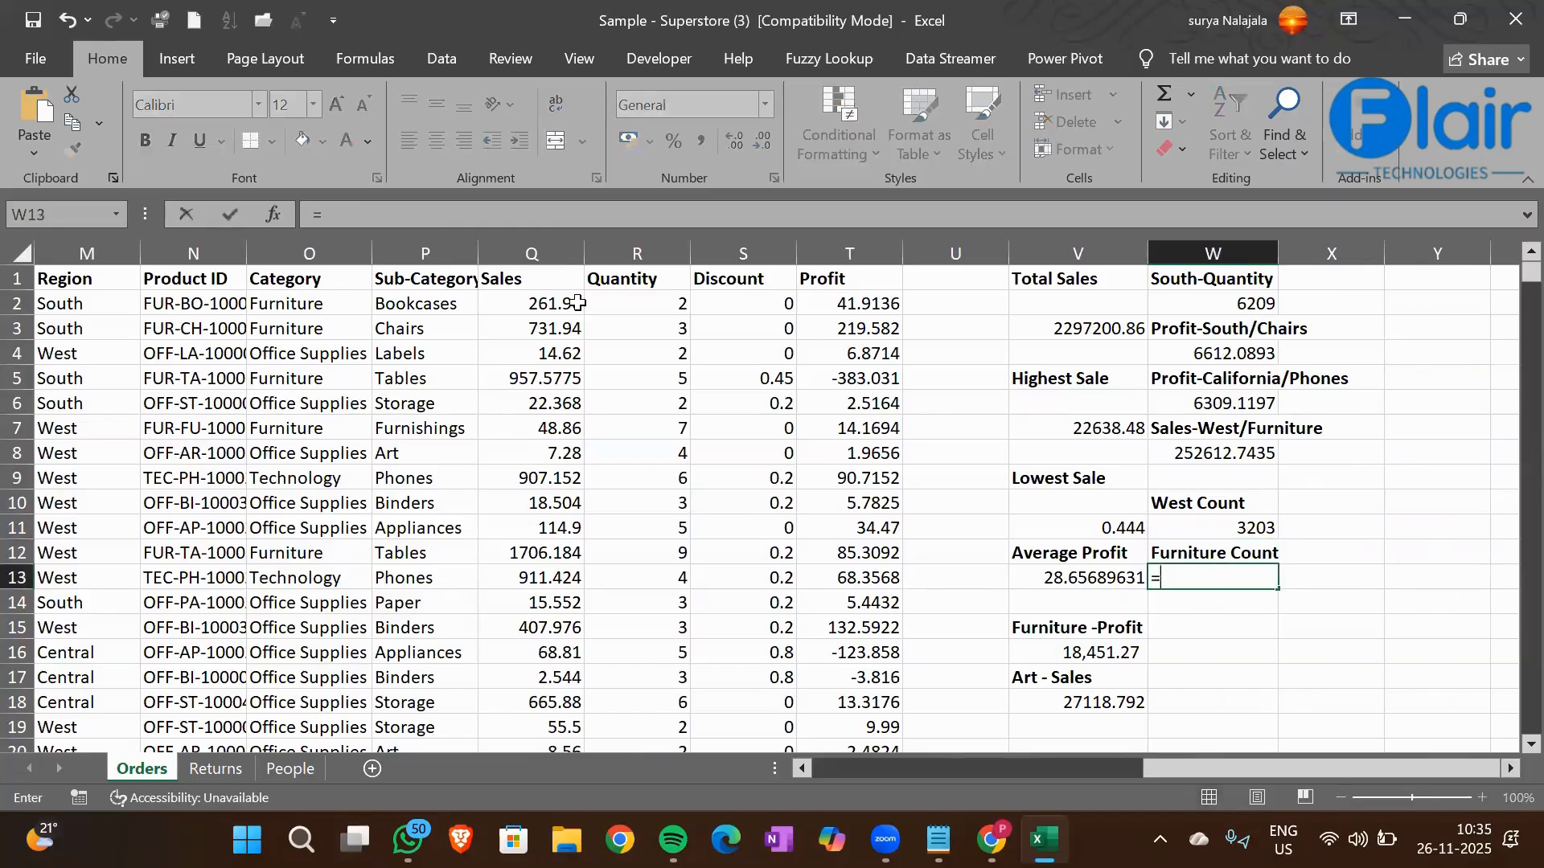
text(Count)
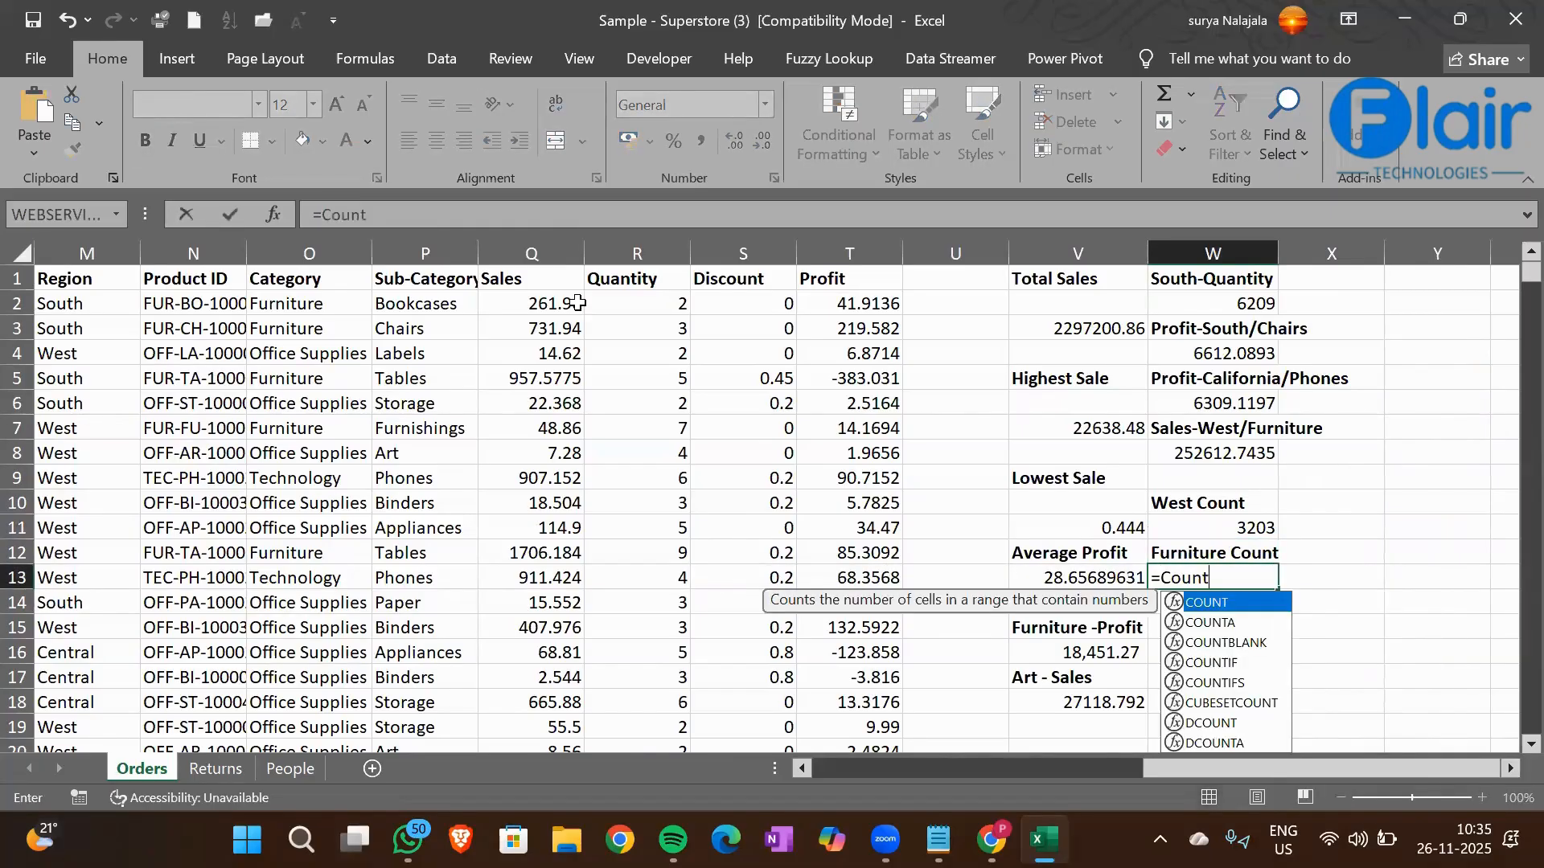
text(if()
key(Left)
key(Left)
key(Left)
key(Left)
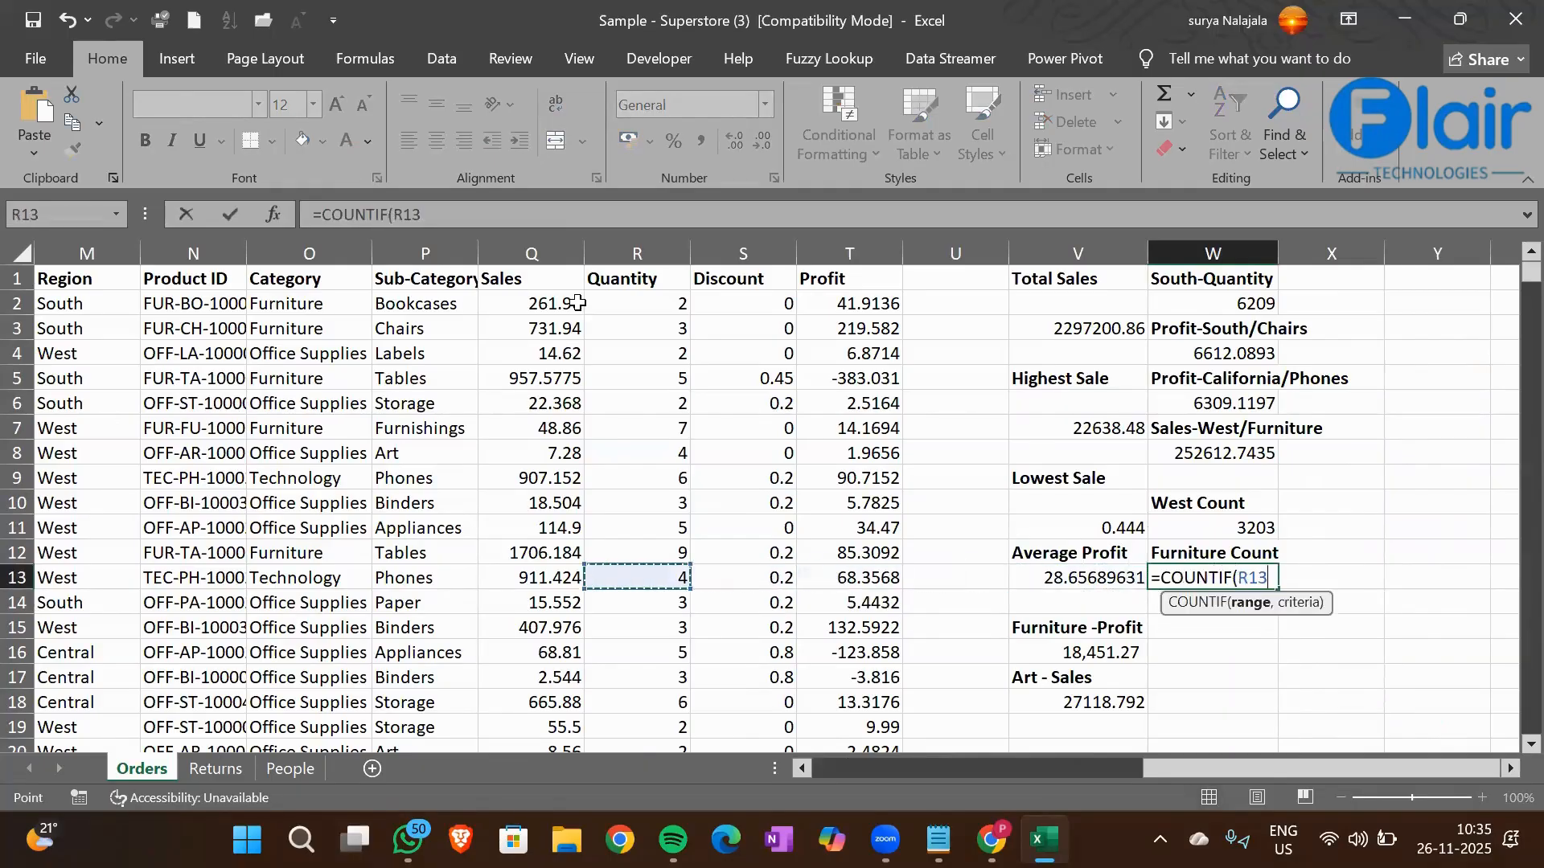
key(Left)
key(Left)
key(Left)
key(Left)
key(ctrl+Up)
key(ctrl+shift+Down)
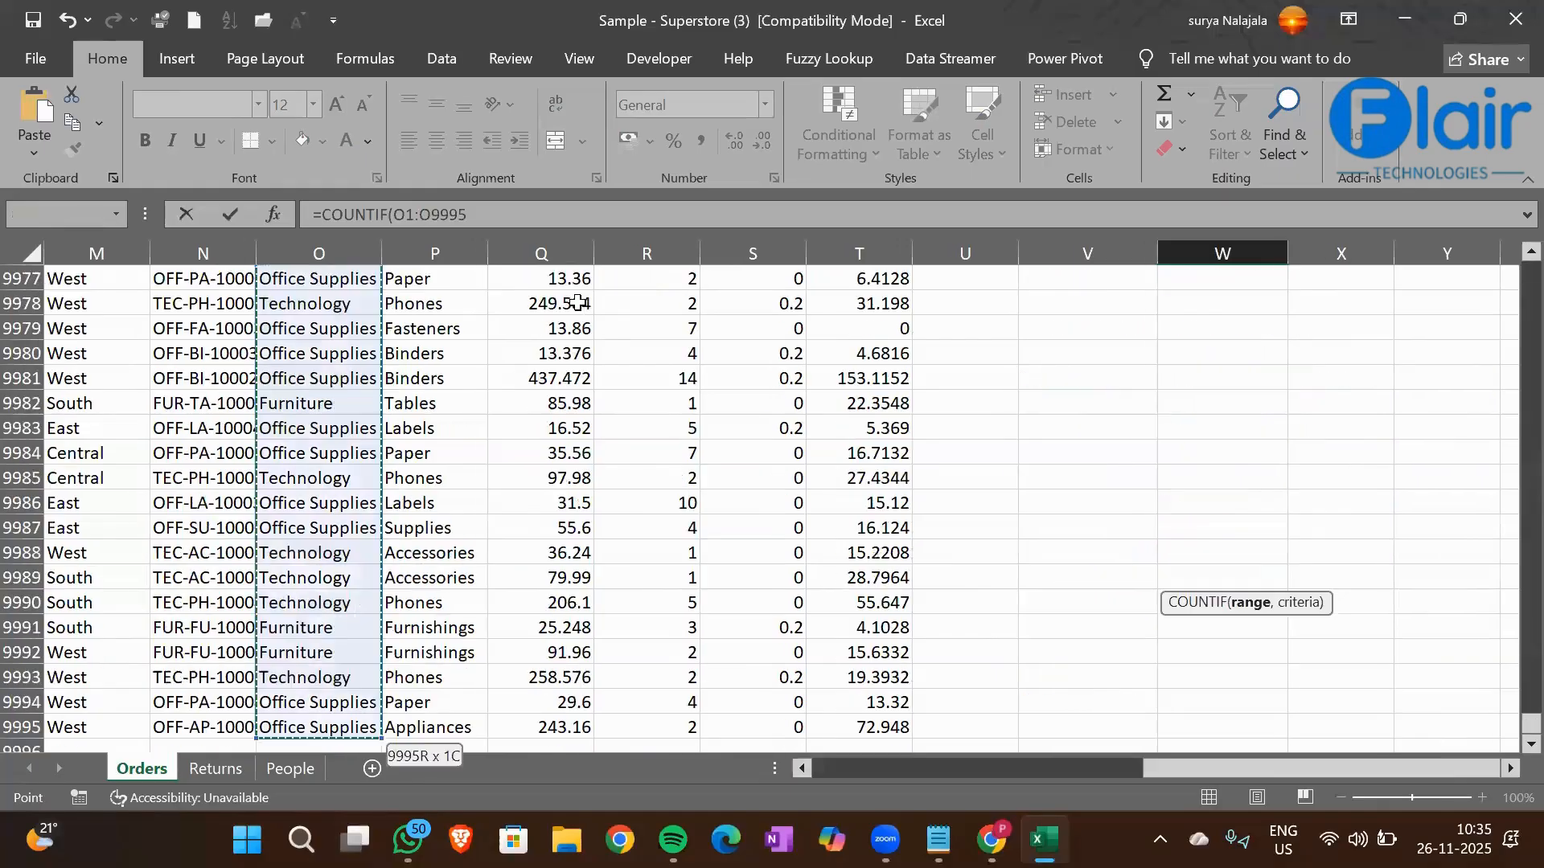
Complete the W13 COUNTIF formula with cell O2 (Furniture) as its criterion
text(,)
click(306, 412)
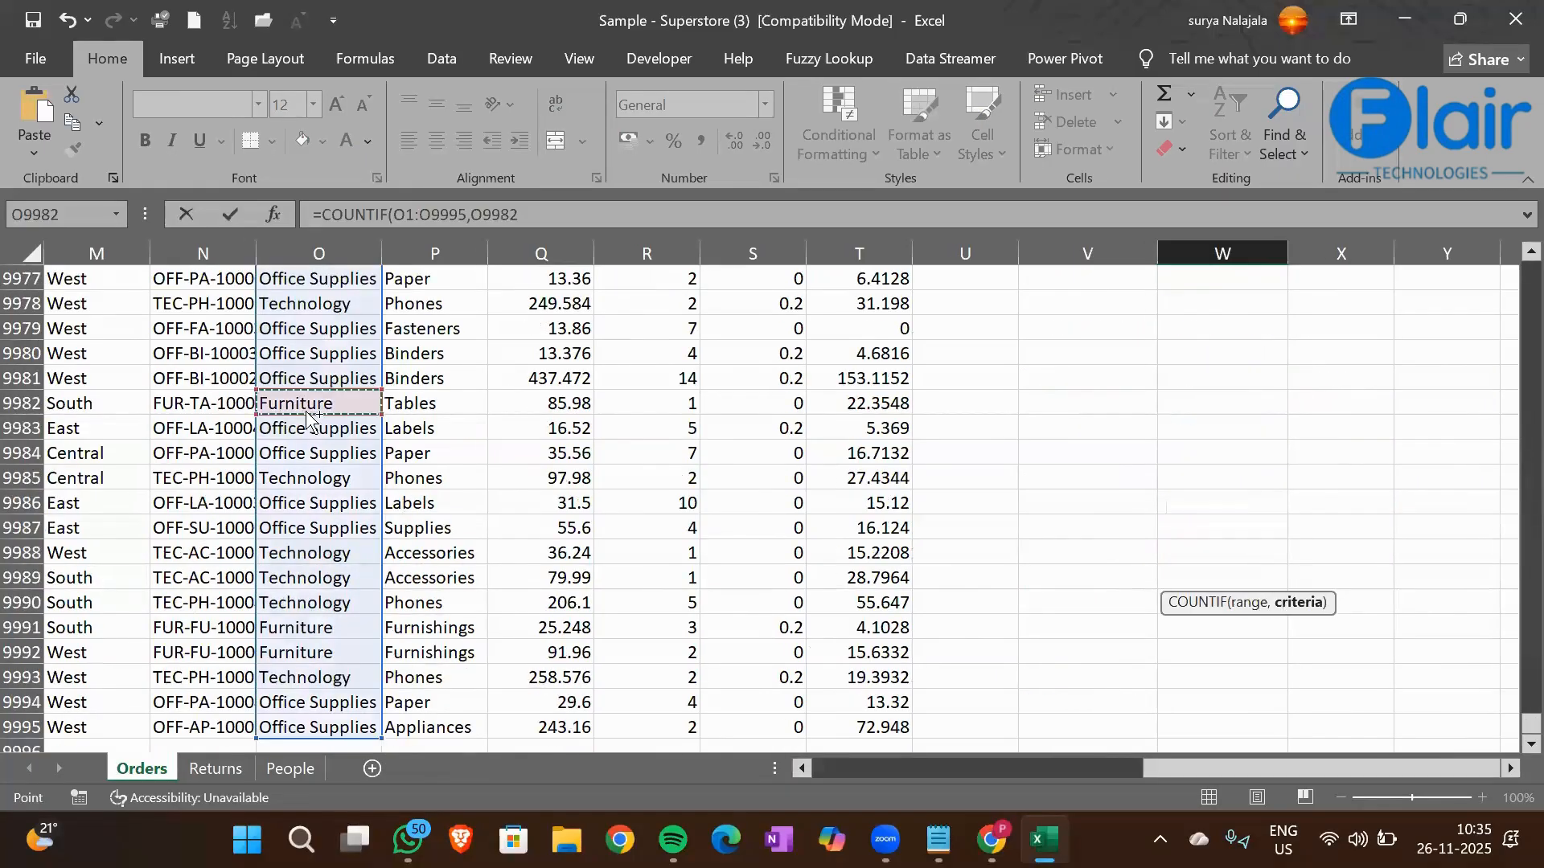
key(ctrl+Up)
key(Down)
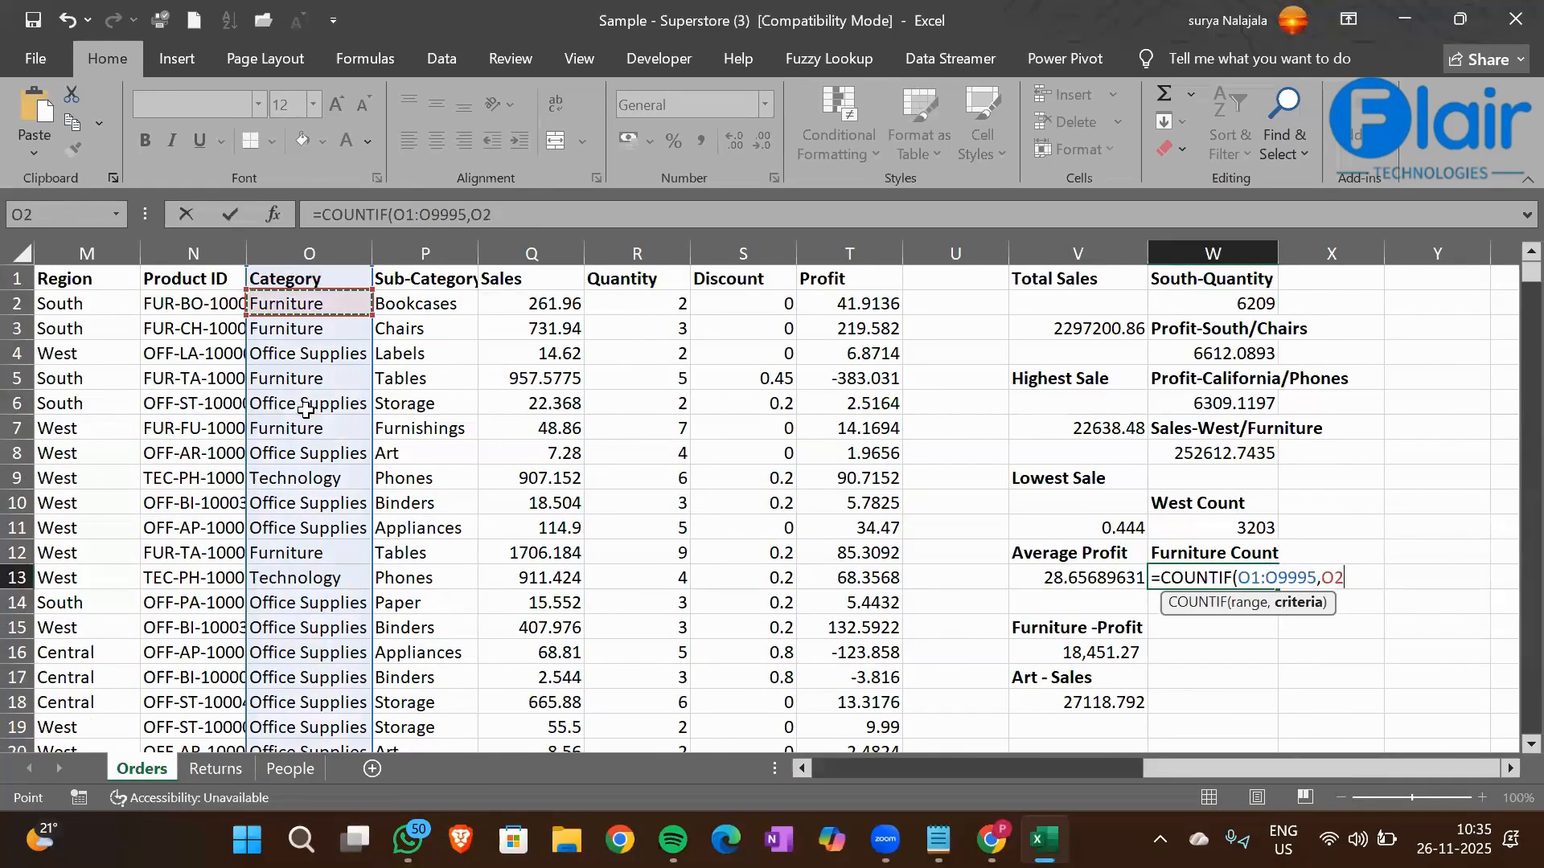
text())
key(Return)
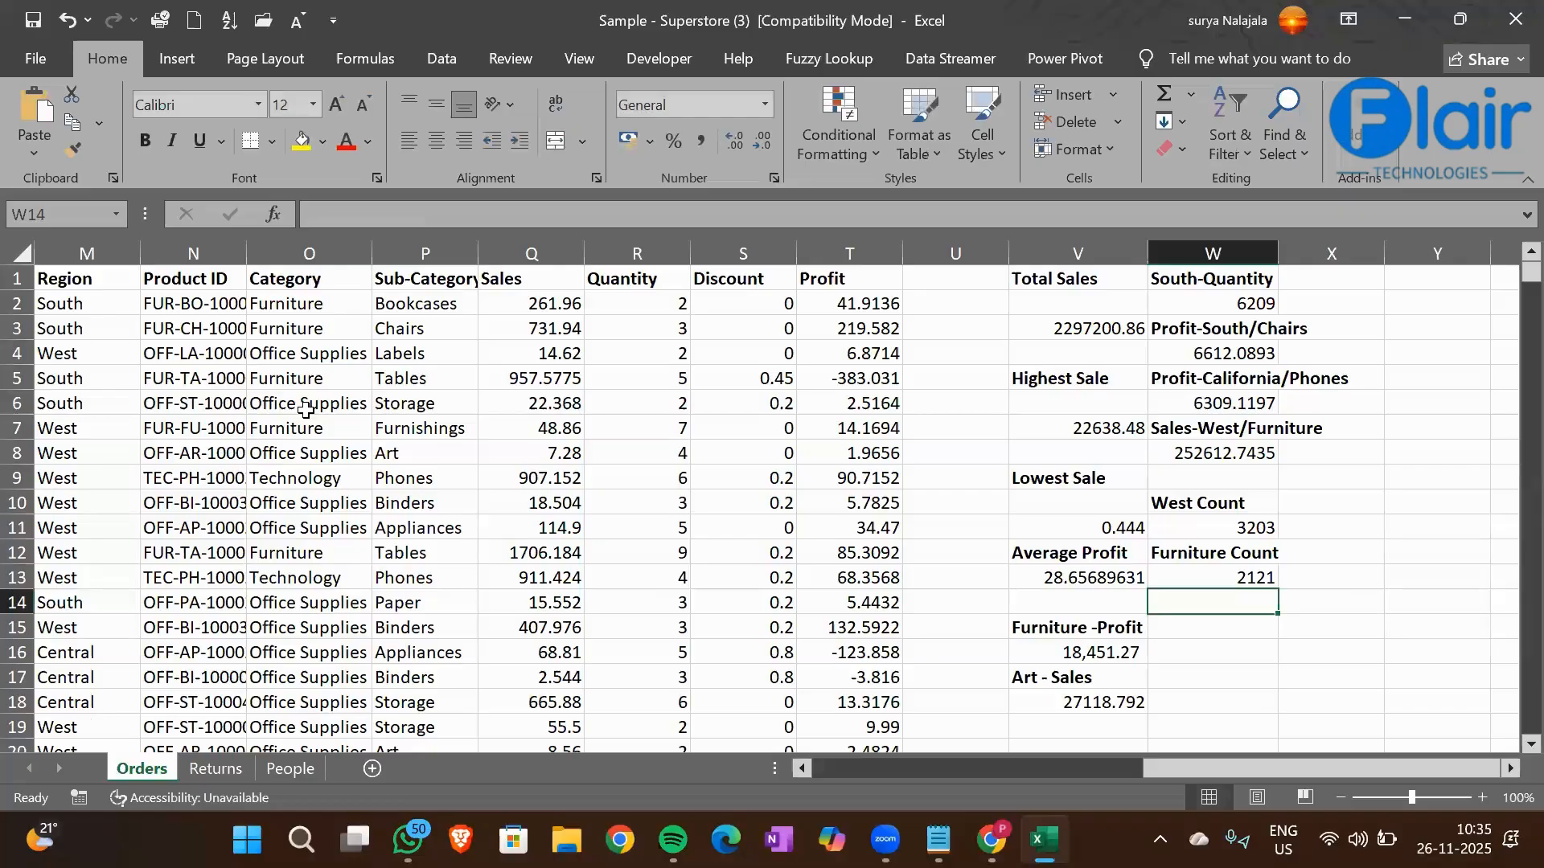
Enter the heading Phones Count in cell W14 and make it bold
click(426, 486)
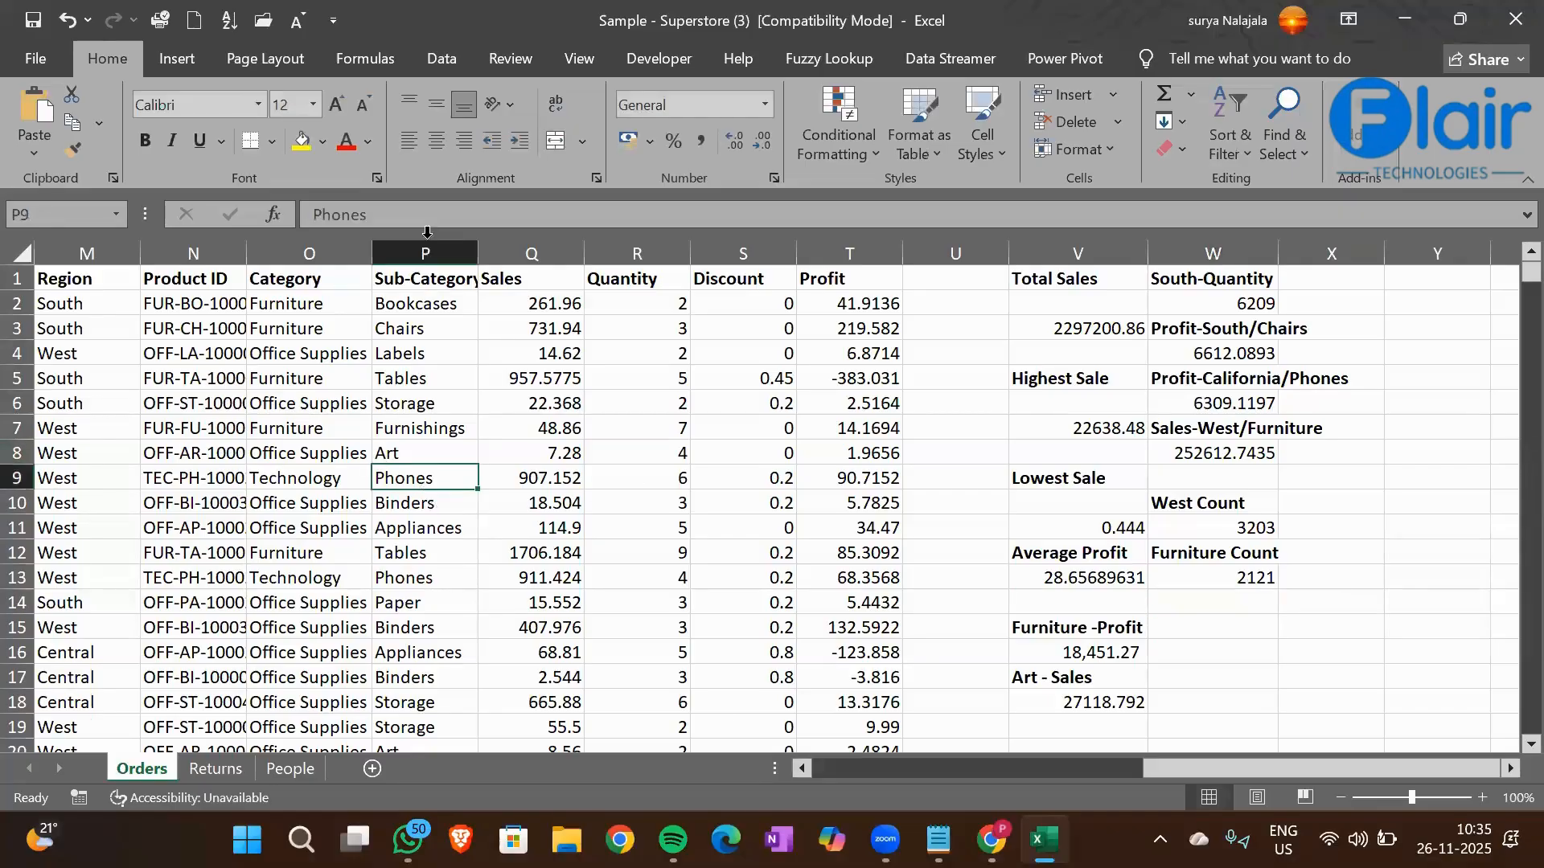
click(1229, 603)
text(Phone)
key(BackSpace)
text(es)
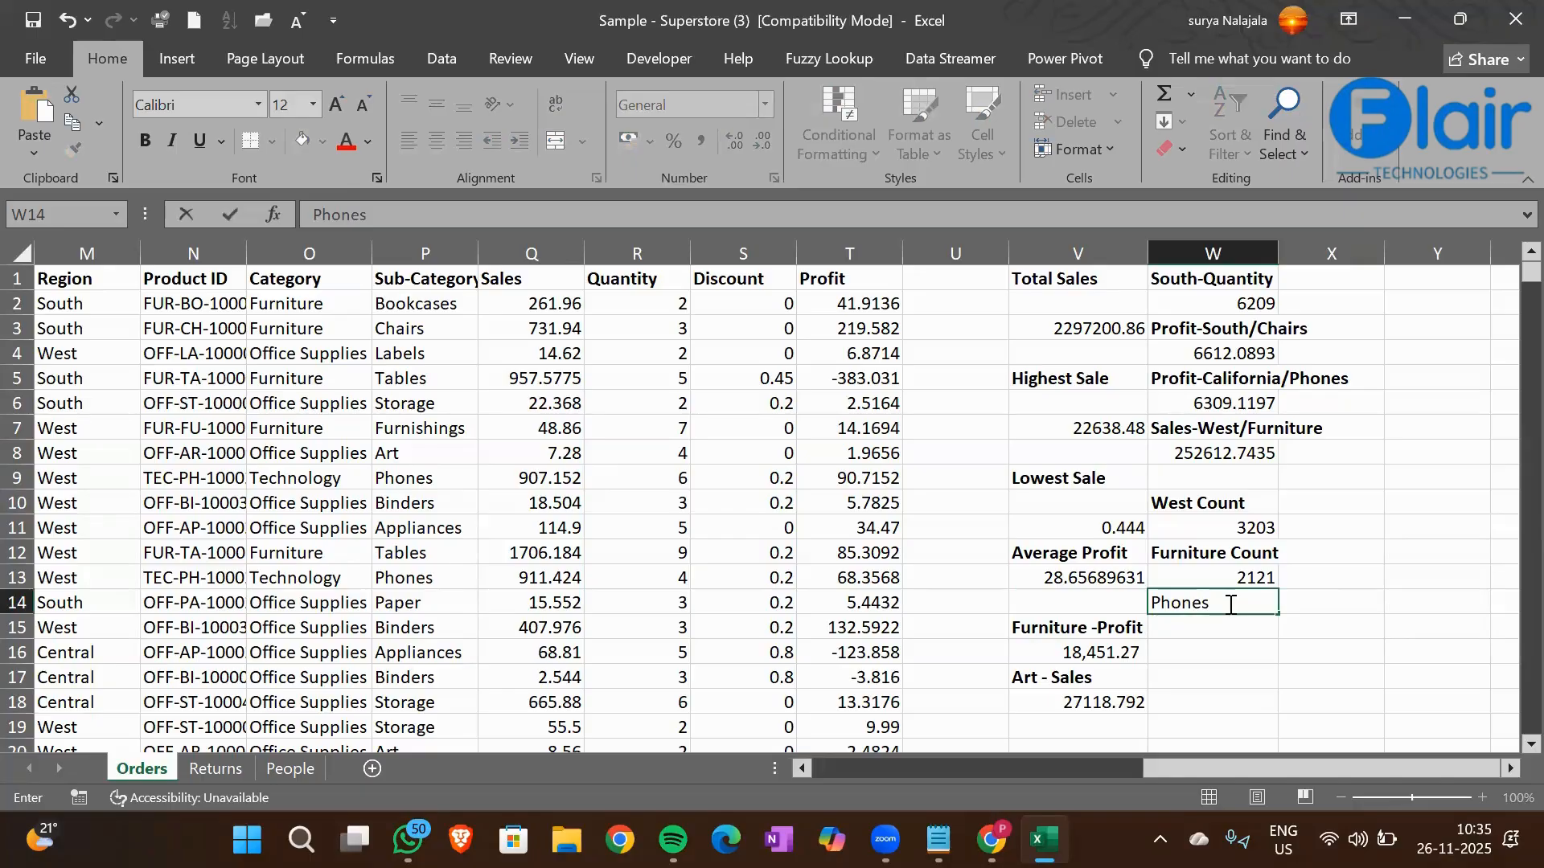
text( Count)
key(Return)
click(1230, 603)
key(ctrl+b)
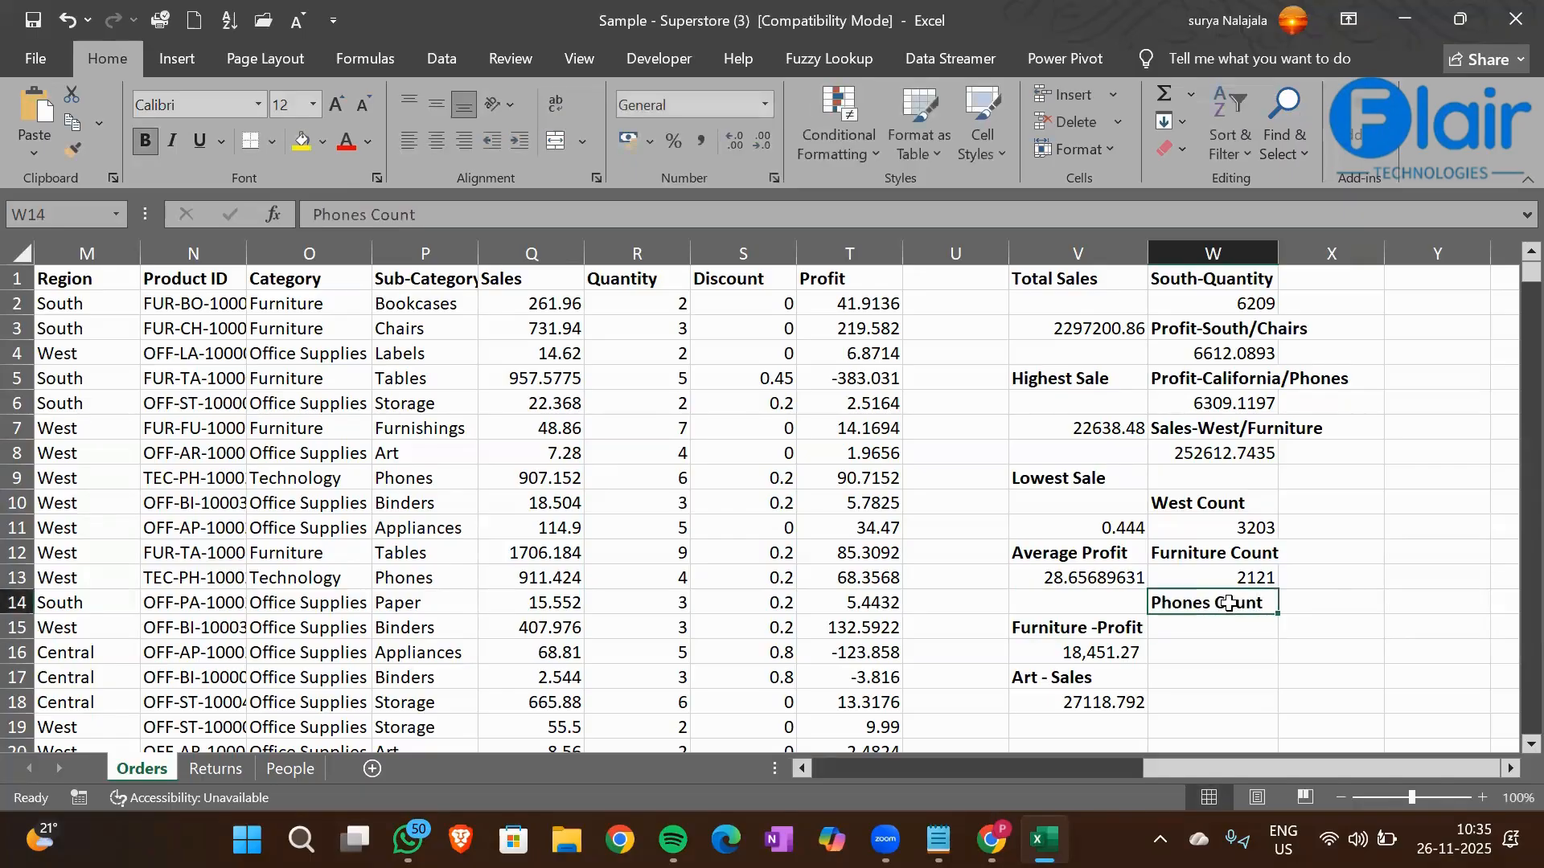
Start a COUNTIF formula in cell W15 with the Sub-Category column P1:P9995 as its range
key(Return)
text(=)
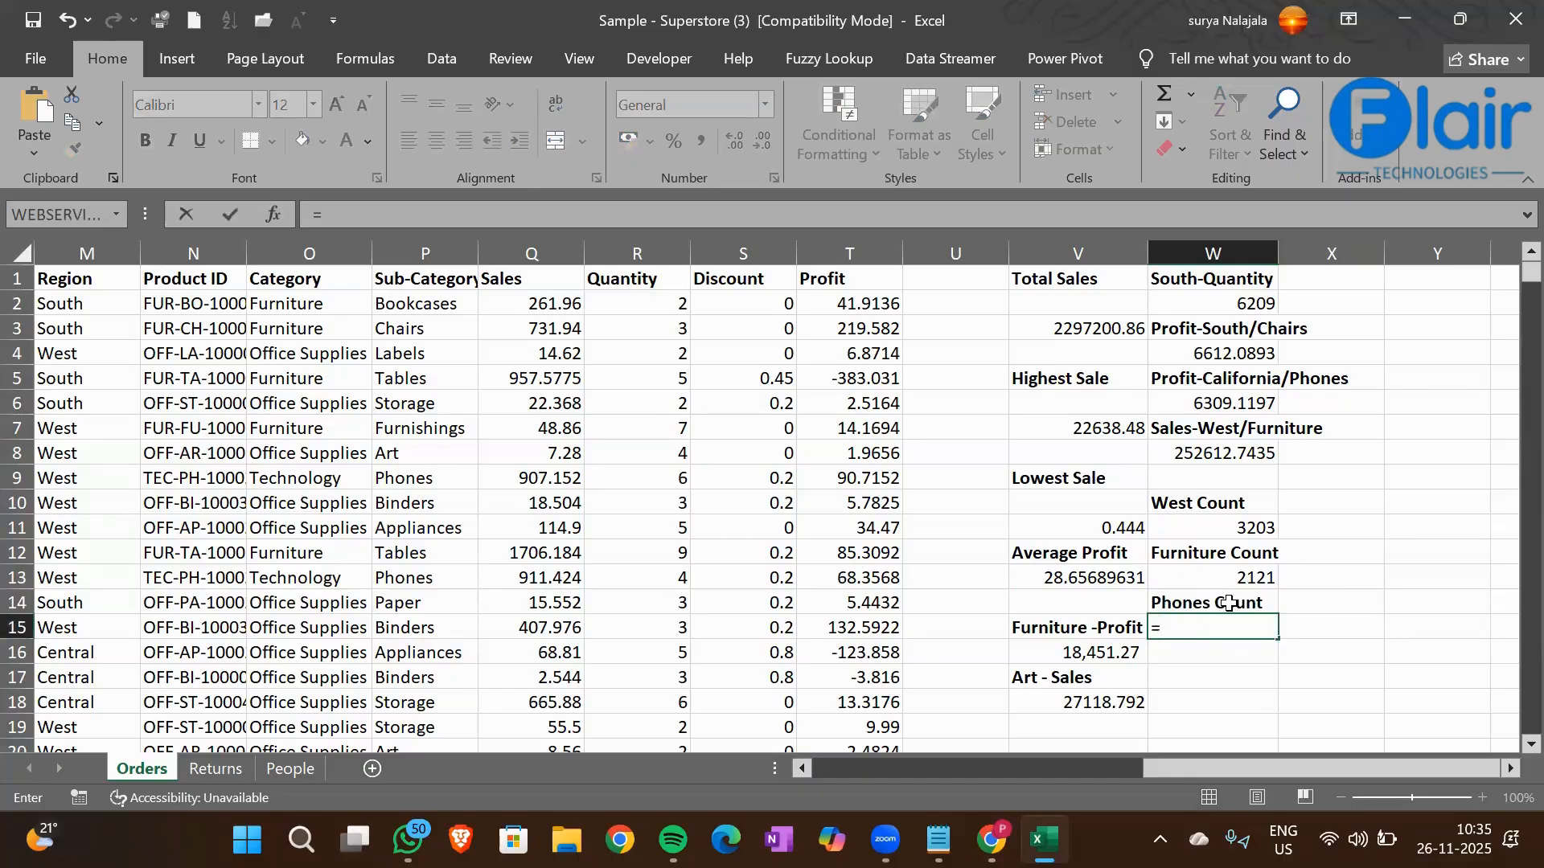
text(Co)
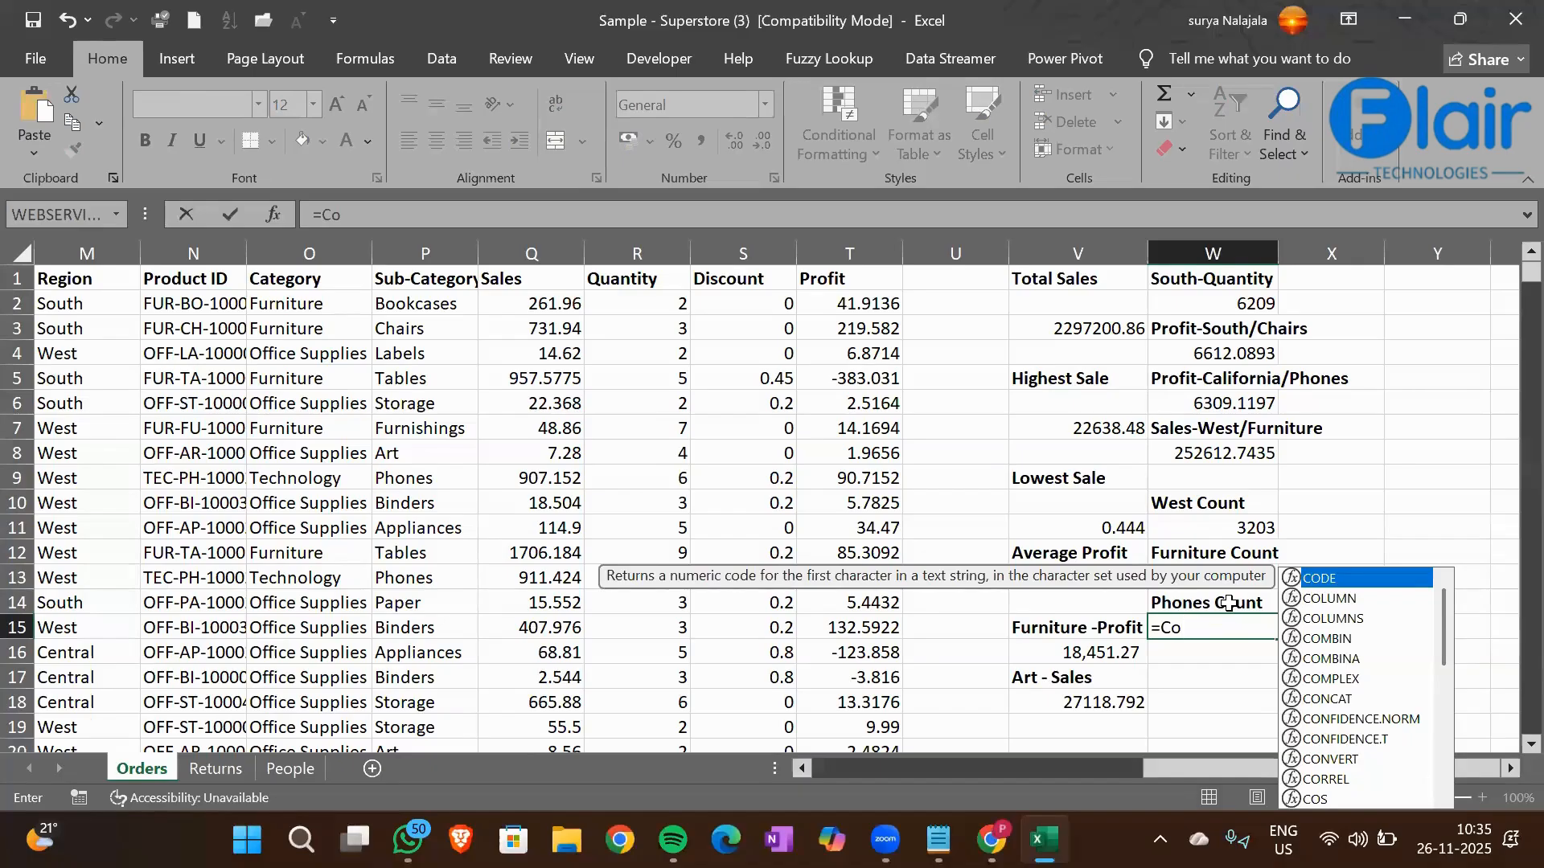
text(unti)
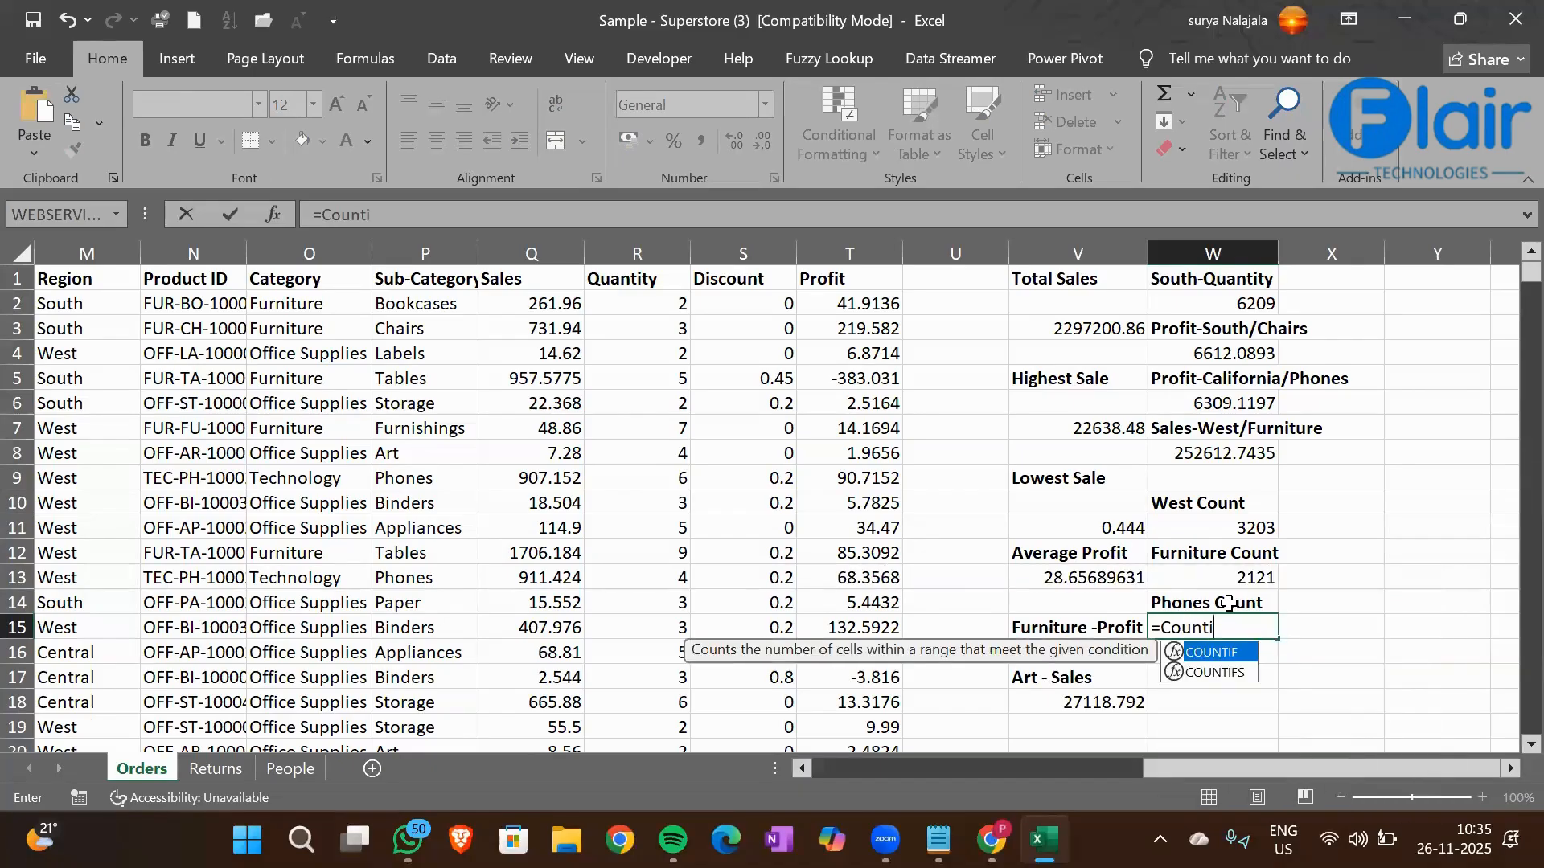
key(Tab)
key(Left)
key(Left)
key(Left)
key(Left)
key(Left)
key(Left)
key(Left)
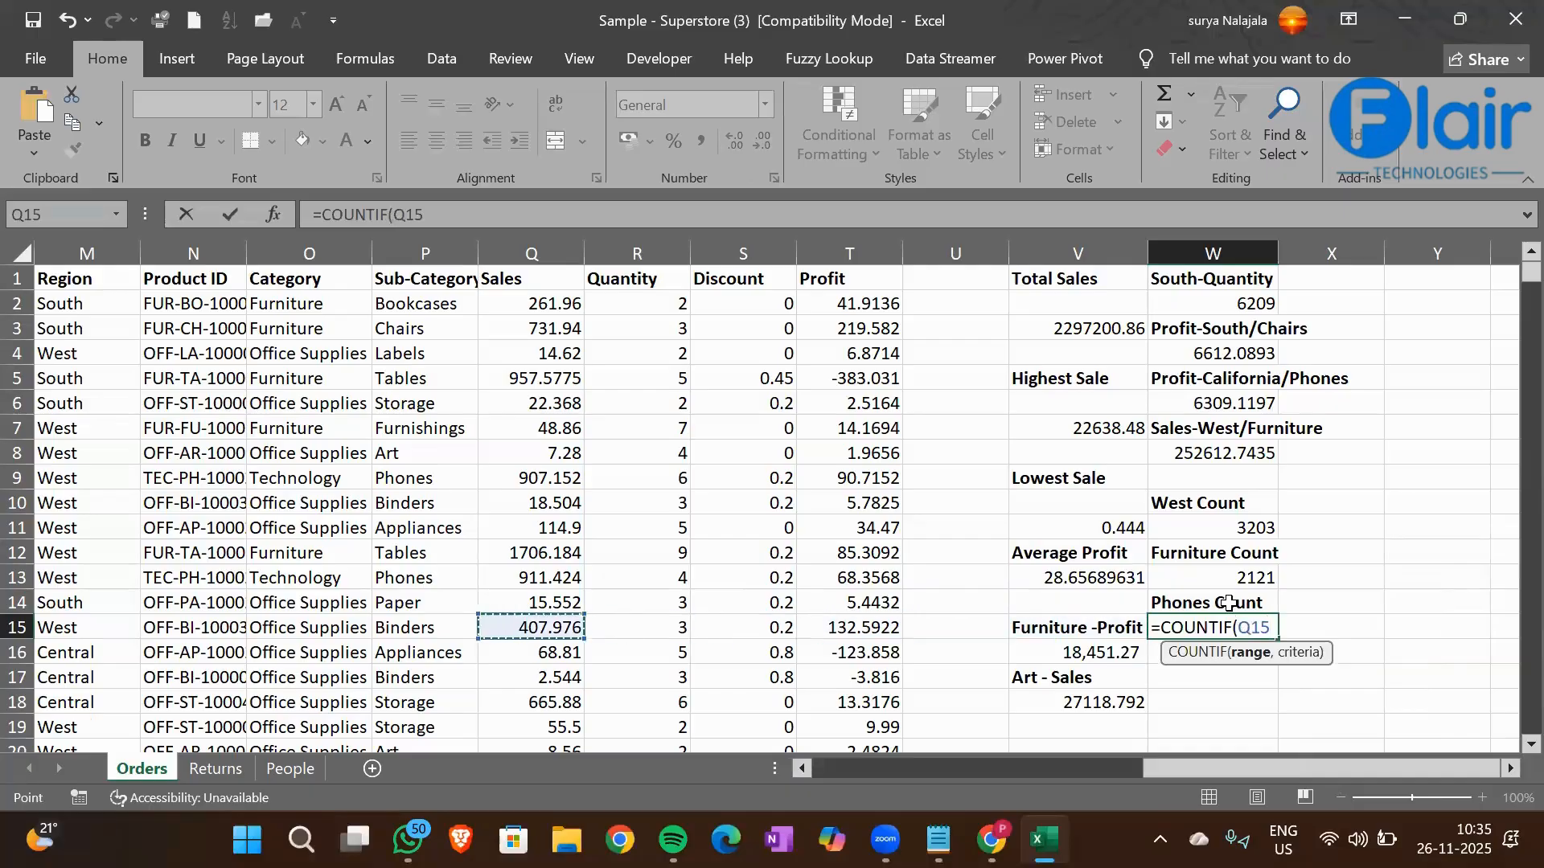
key(ctrl+Up)
key(ctrl+shift+Down)
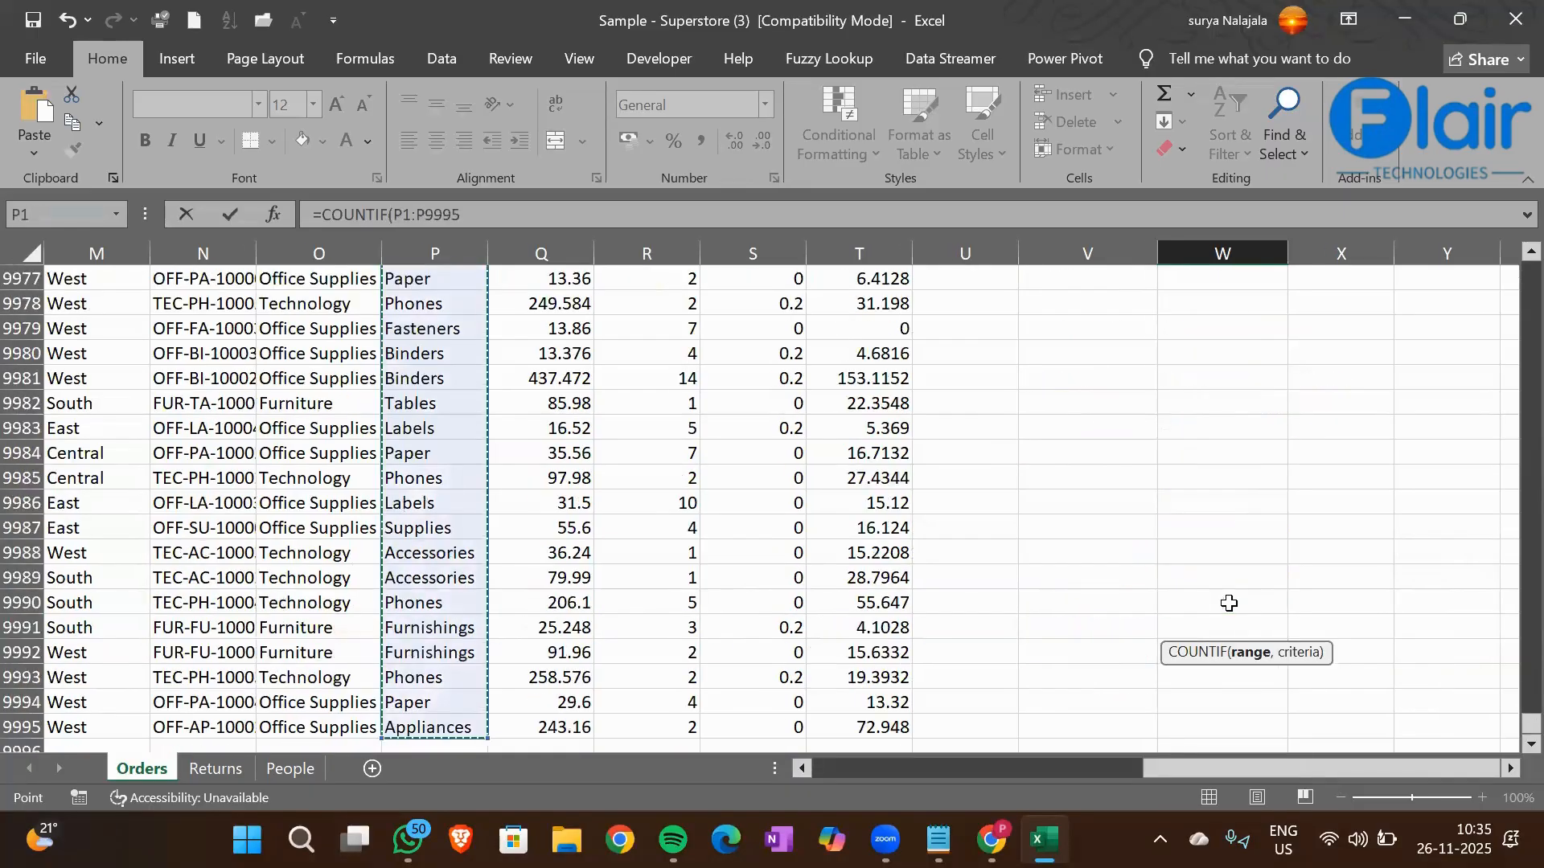
Complete the W15 COUNTIF formula with cell P9 (Phones) as its criterion
text(,)
click(438, 386)
key(ctrl+Up)
key(Down)
key(Down)
key(Down)
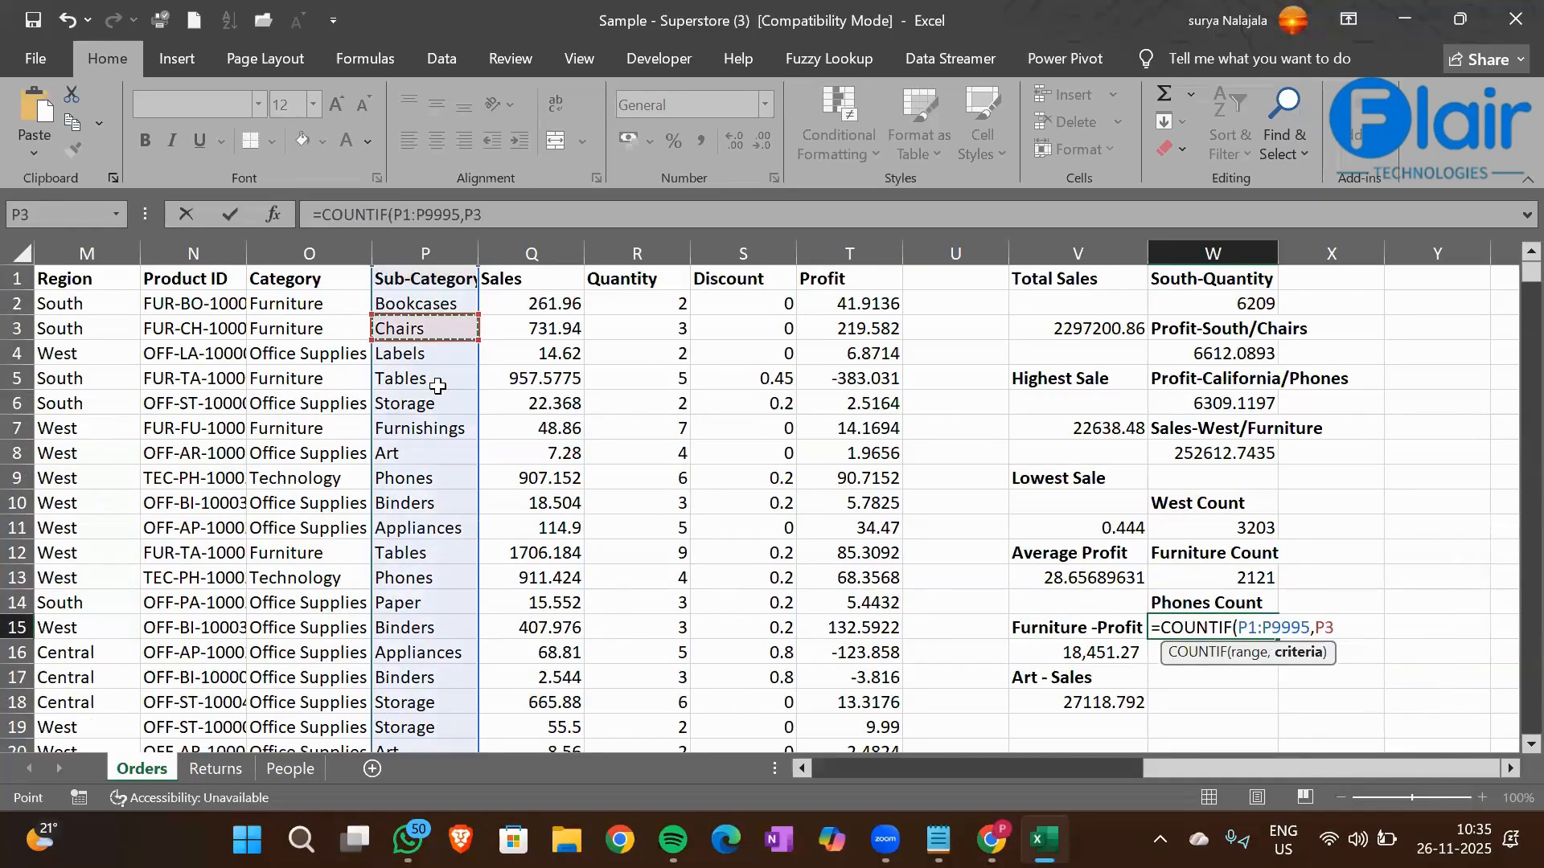
key(Down)
key(Down)
key(Down)
key(Down)
key(Down)
text())
key(Return)
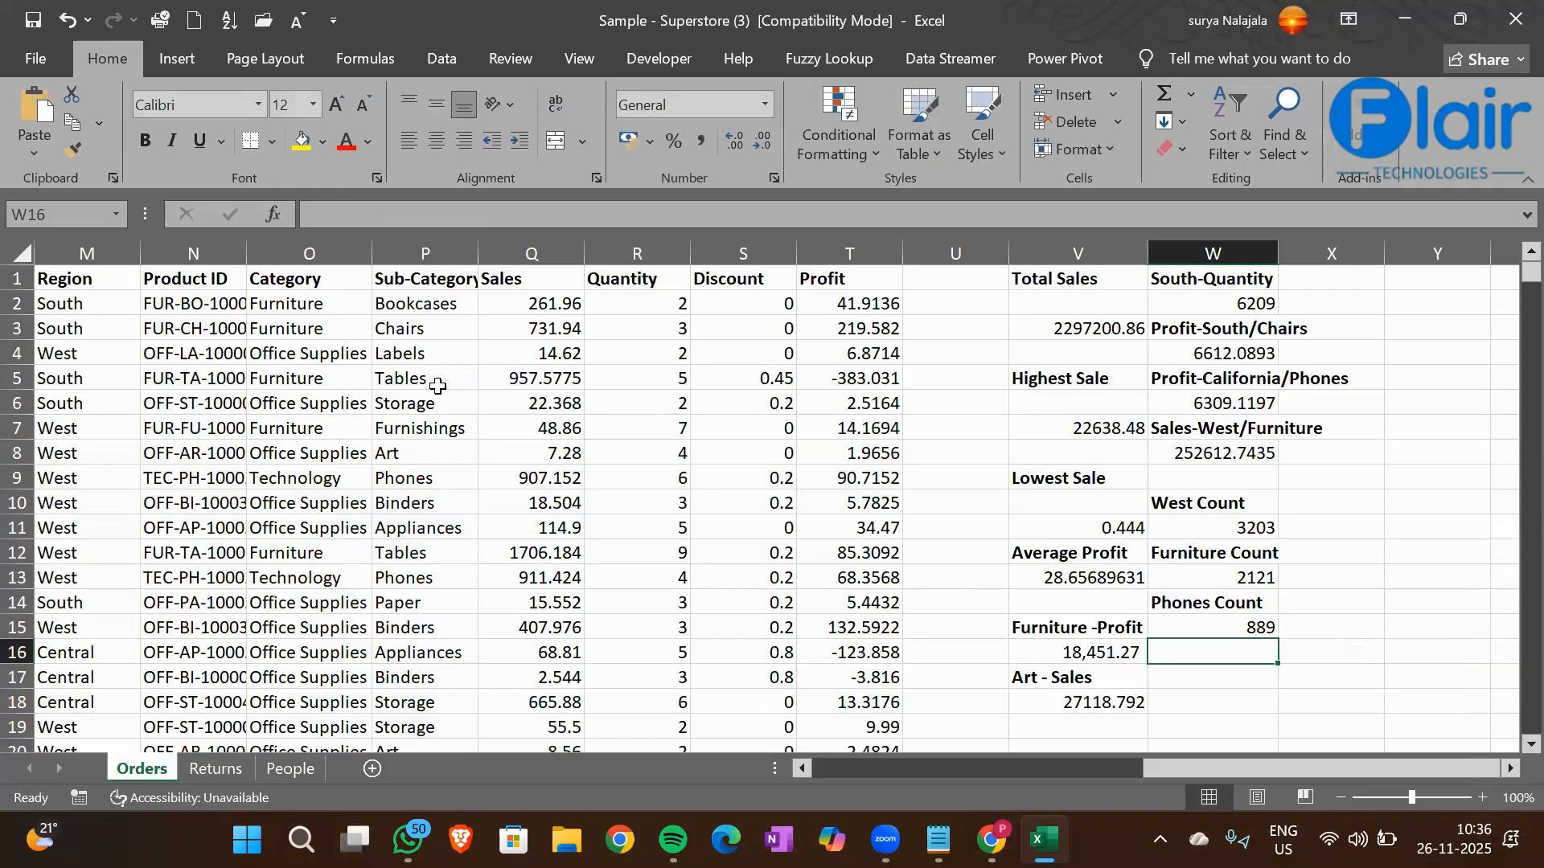
Examine the State and Category columns for values to combine in a two-condition count
key(Left)
key(Left)
key(Left)
key(Left)
key(Left)
key(Left)
key(Left)
key(Left)
key(Left)
key(Left)
key(Left)
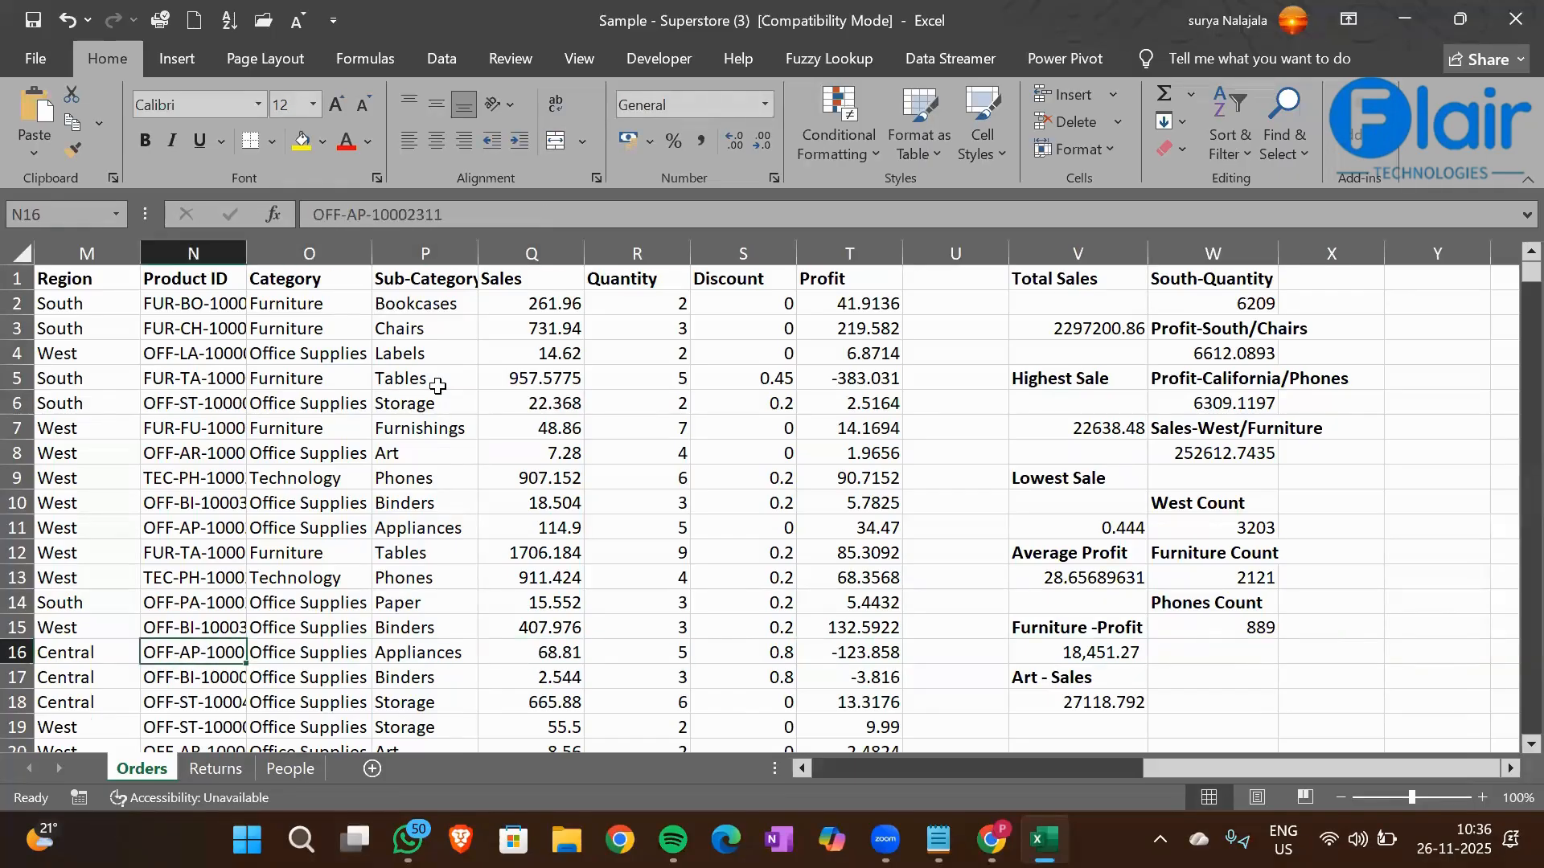
key(Left)
key(Left)
key(Left)
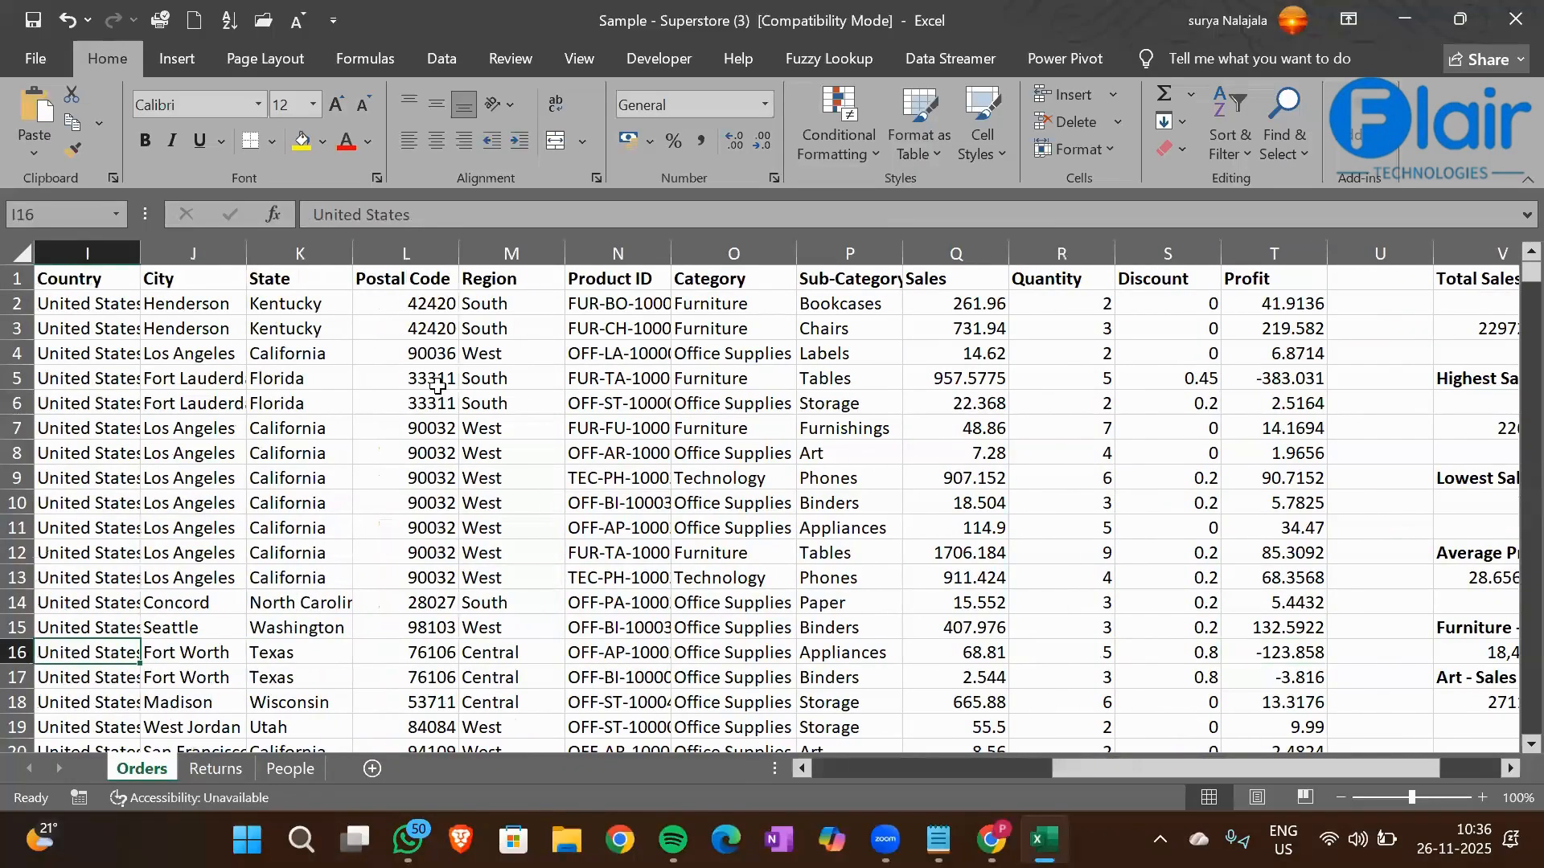
key(Right)
key(Right)
key(Up)
key(Up)
key(Up)
key(Up)
key(Up)
key(Up)
key(Up)
key(Up)
key(Up)
key(Up)
key(Up)
key(Up)
key(Up)
key(Up)
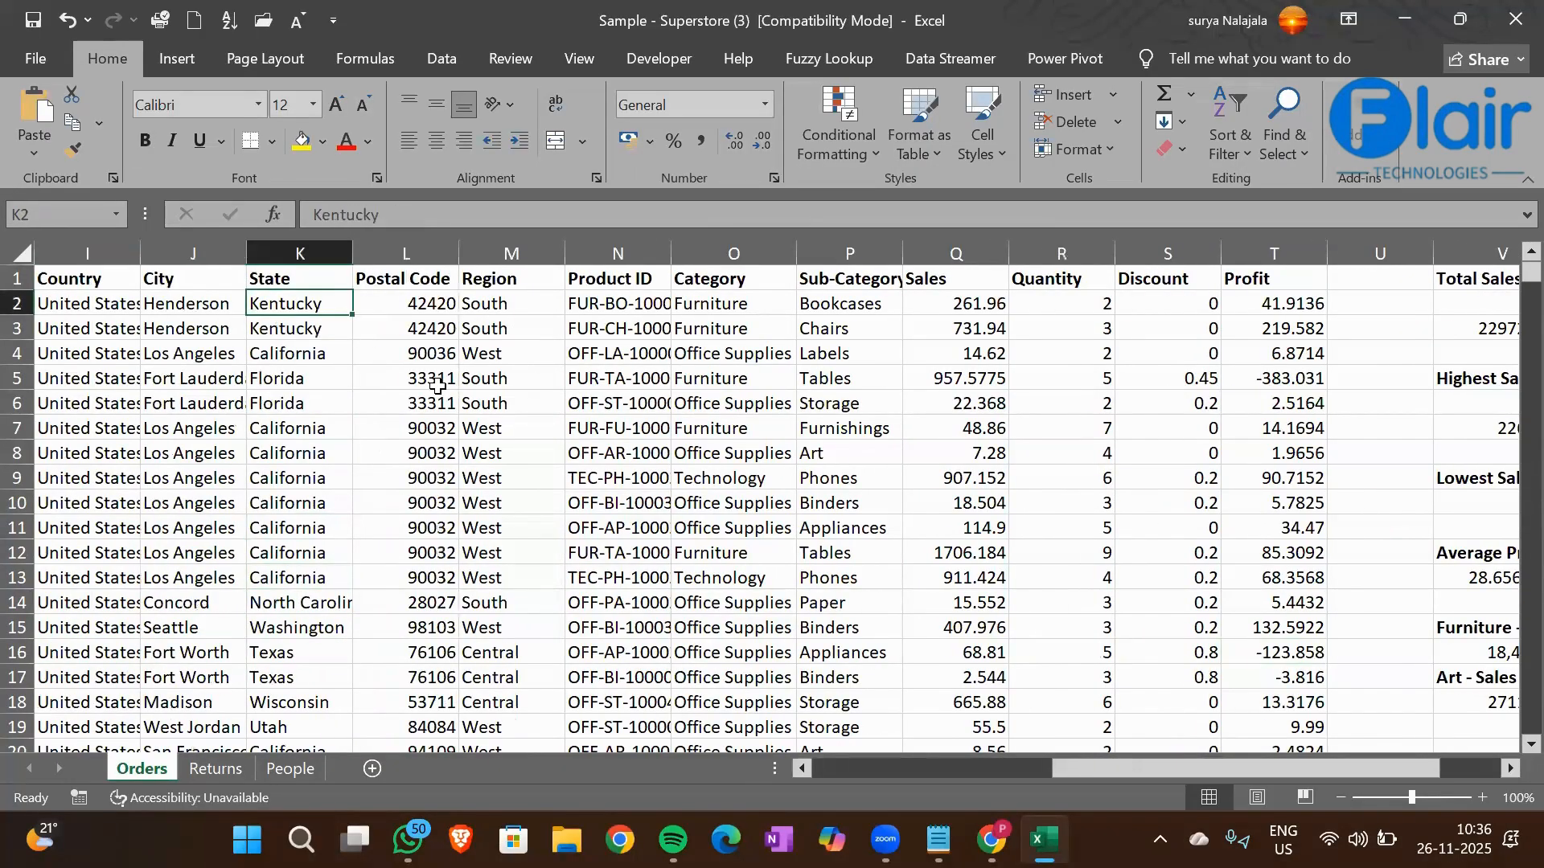
click(713, 378)
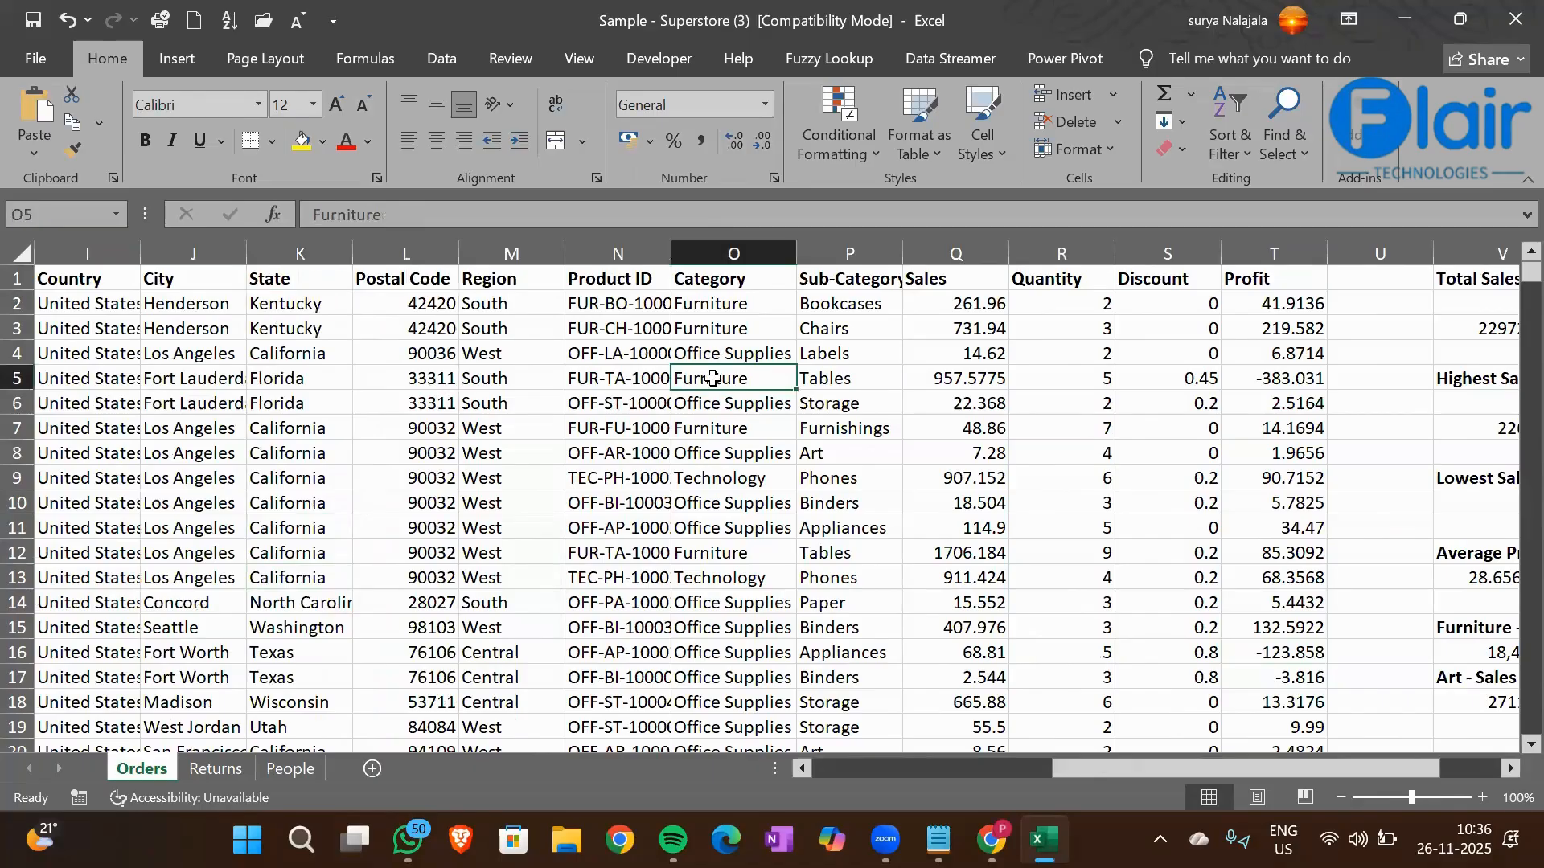
click(306, 310)
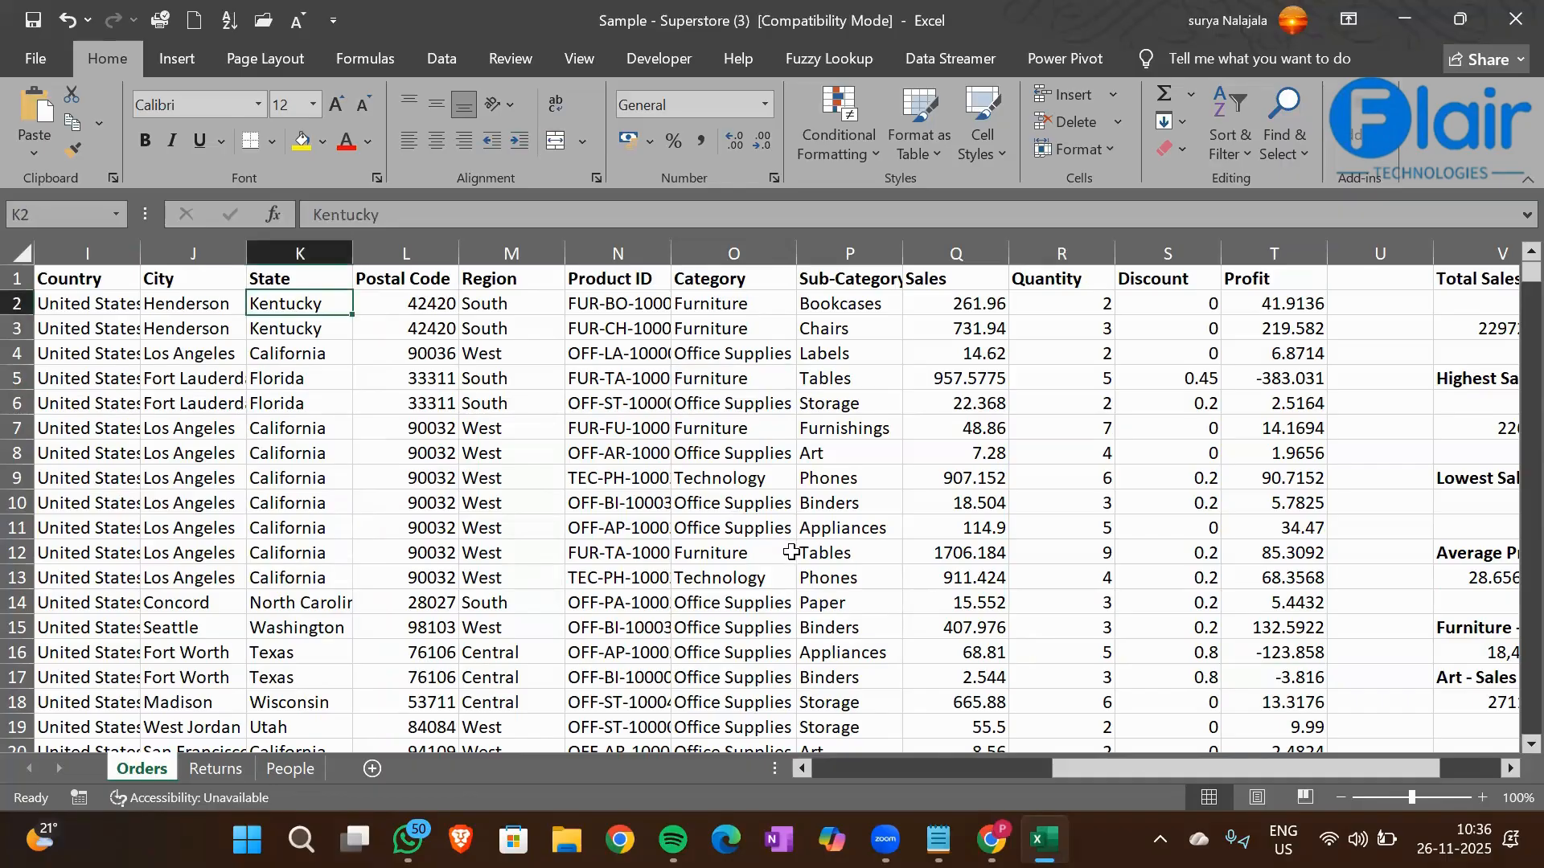
Enter the heading Kentucky-Fur -Count in cell W16
click(737, 326)
key(Right)
key(Right)
key(Right)
key(Right)
key(Right)
key(Right)
key(Right)
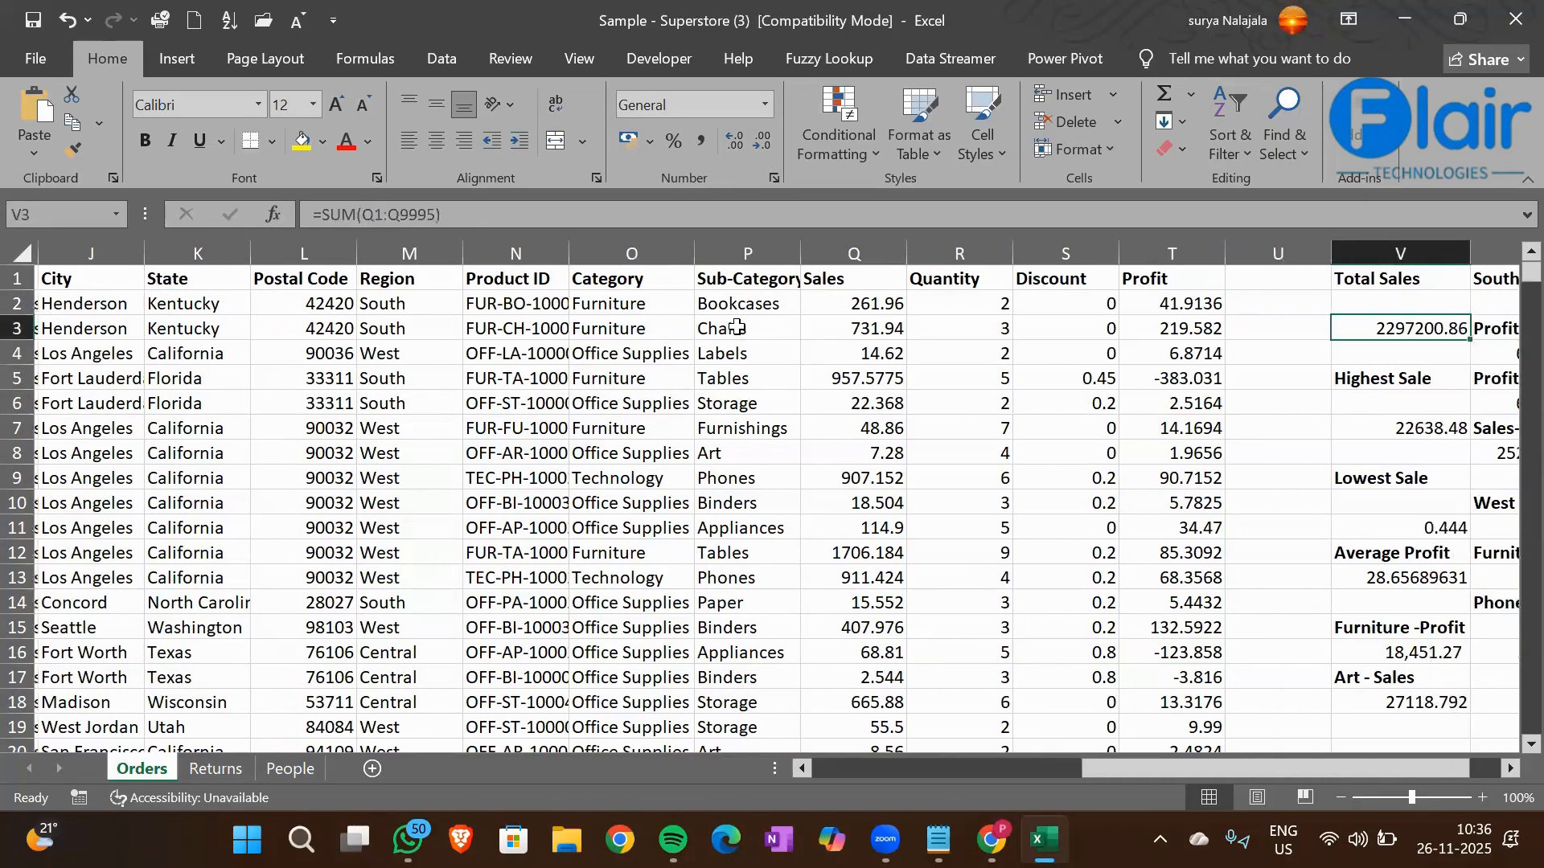
key(Right)
key(Right)
key(Down)
key(Down)
key(Down)
key(Down)
key(Down)
key(Down)
key(Down)
key(Down)
key(Down)
key(Down)
key(Down)
key(Down)
key(Down)
key(Left)
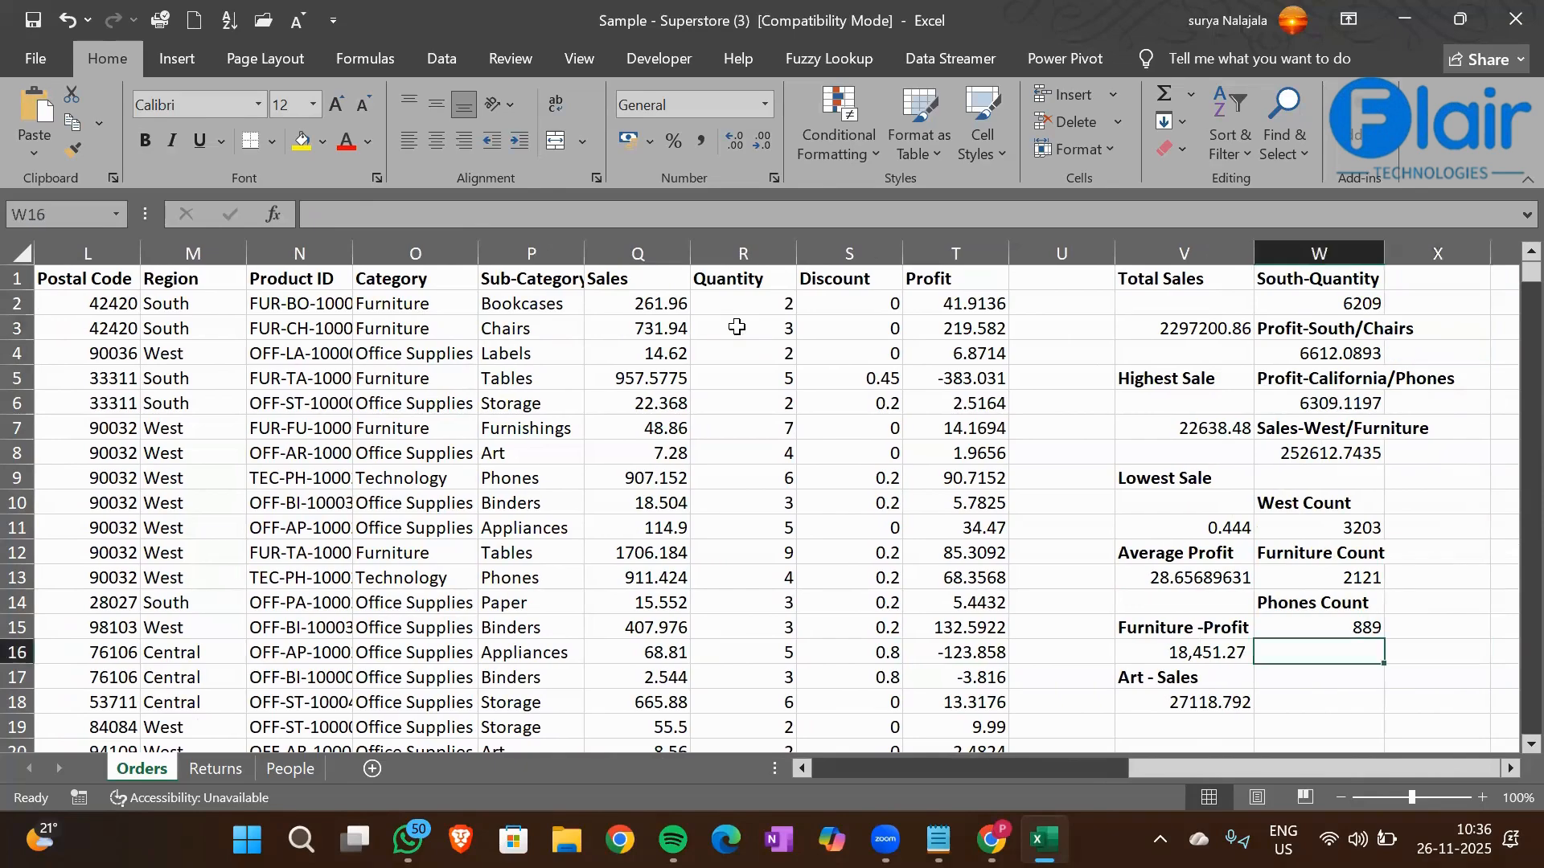
text(Kentuc)
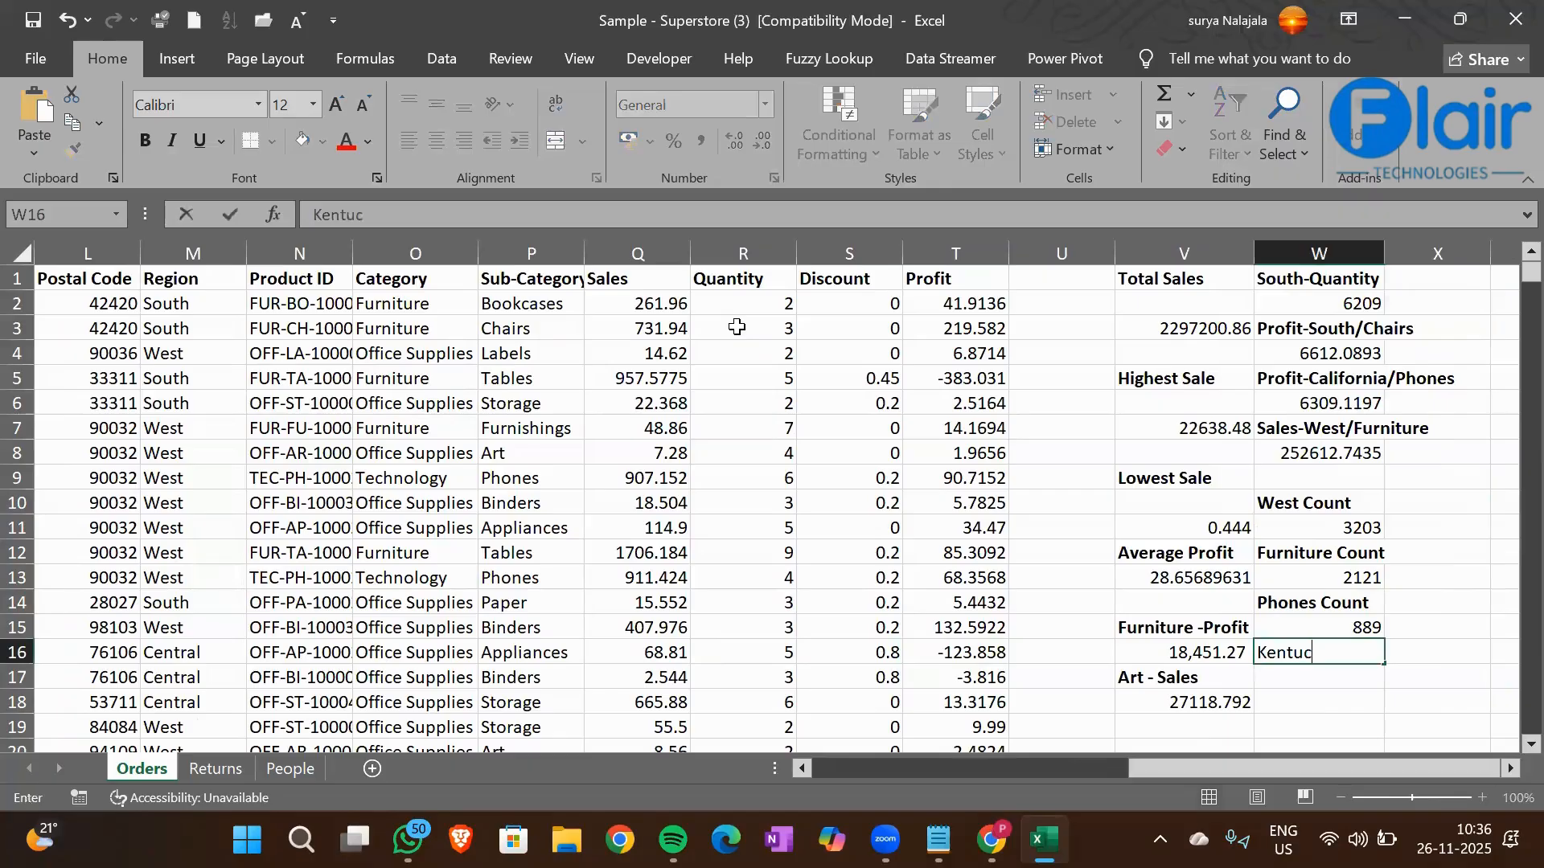
text(ky-Fur -Count)
key(Return)
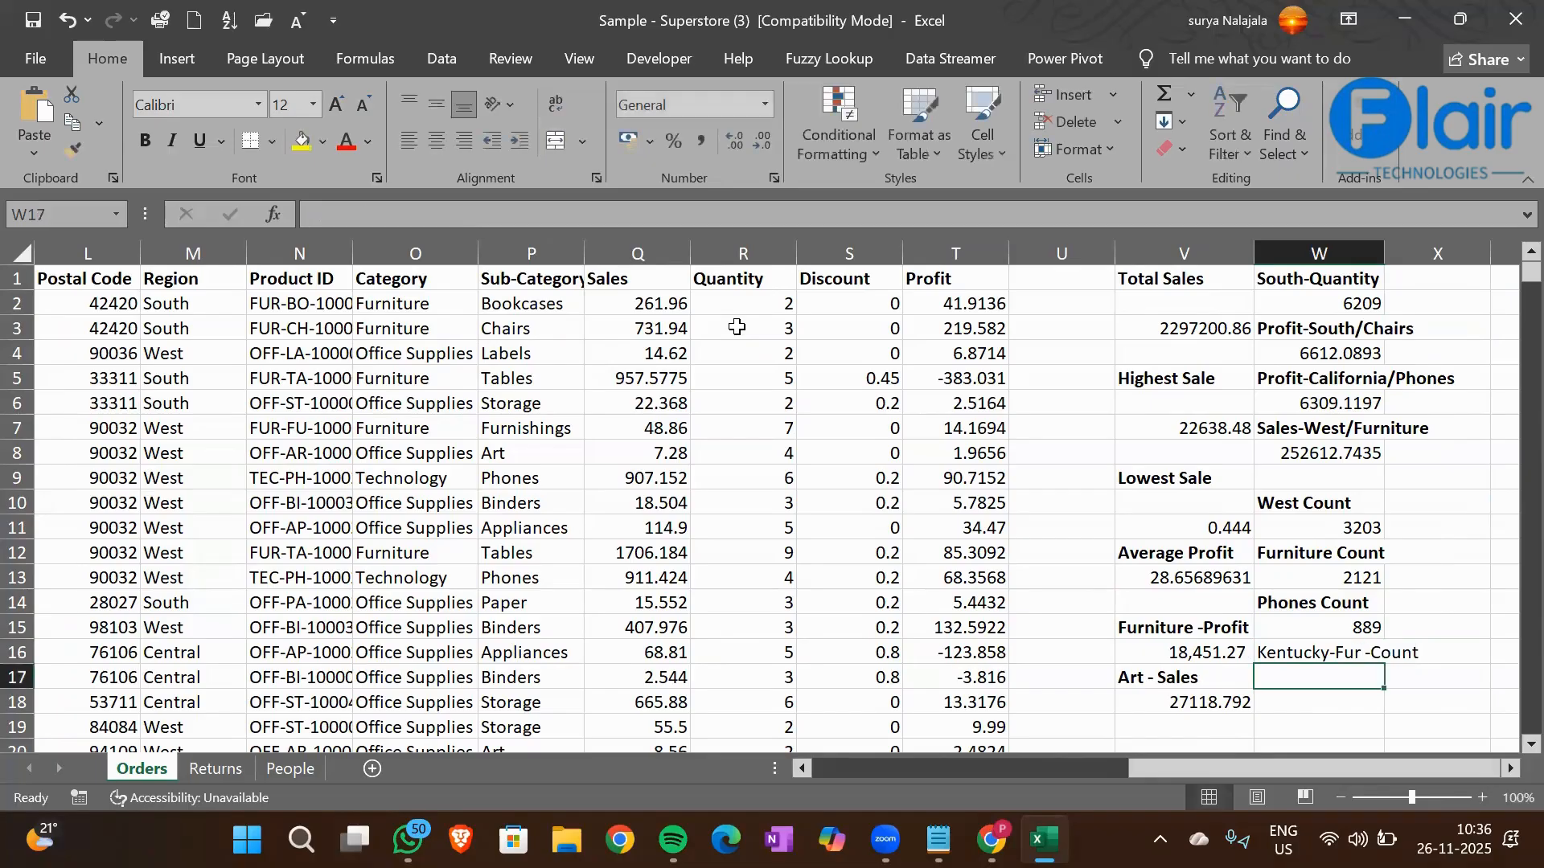
Start a COUNTIFS formula in cell W17 with the State column K1:K9995 as its first criteria range
text(=Countifs)
key(Tab)
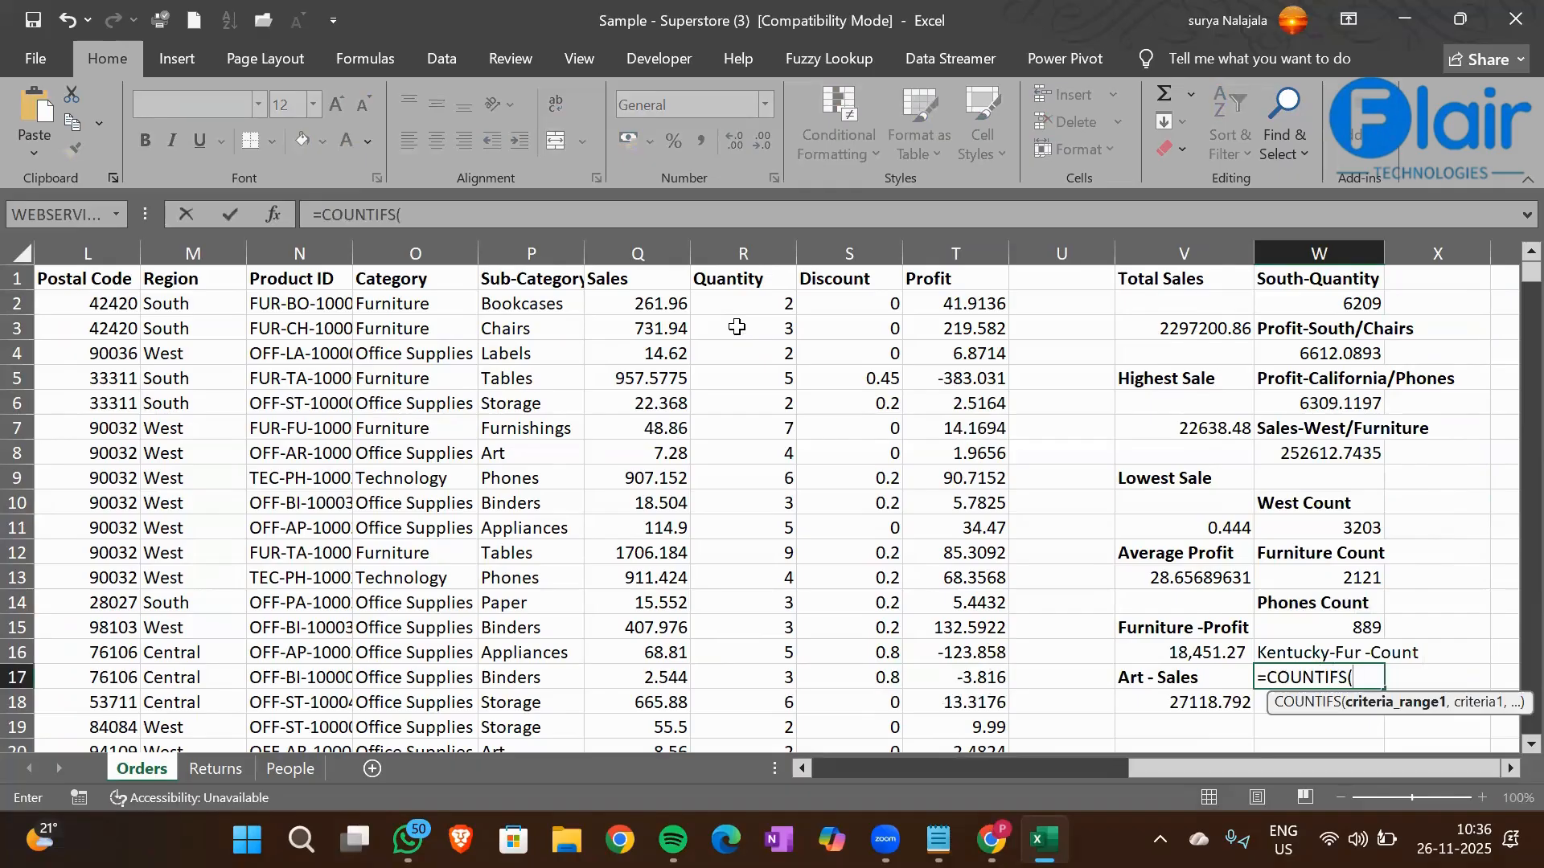
key(Left)
key(Left)
key(Left)
key(Left)
key(Left)
key(Left)
key(Left)
key(Left)
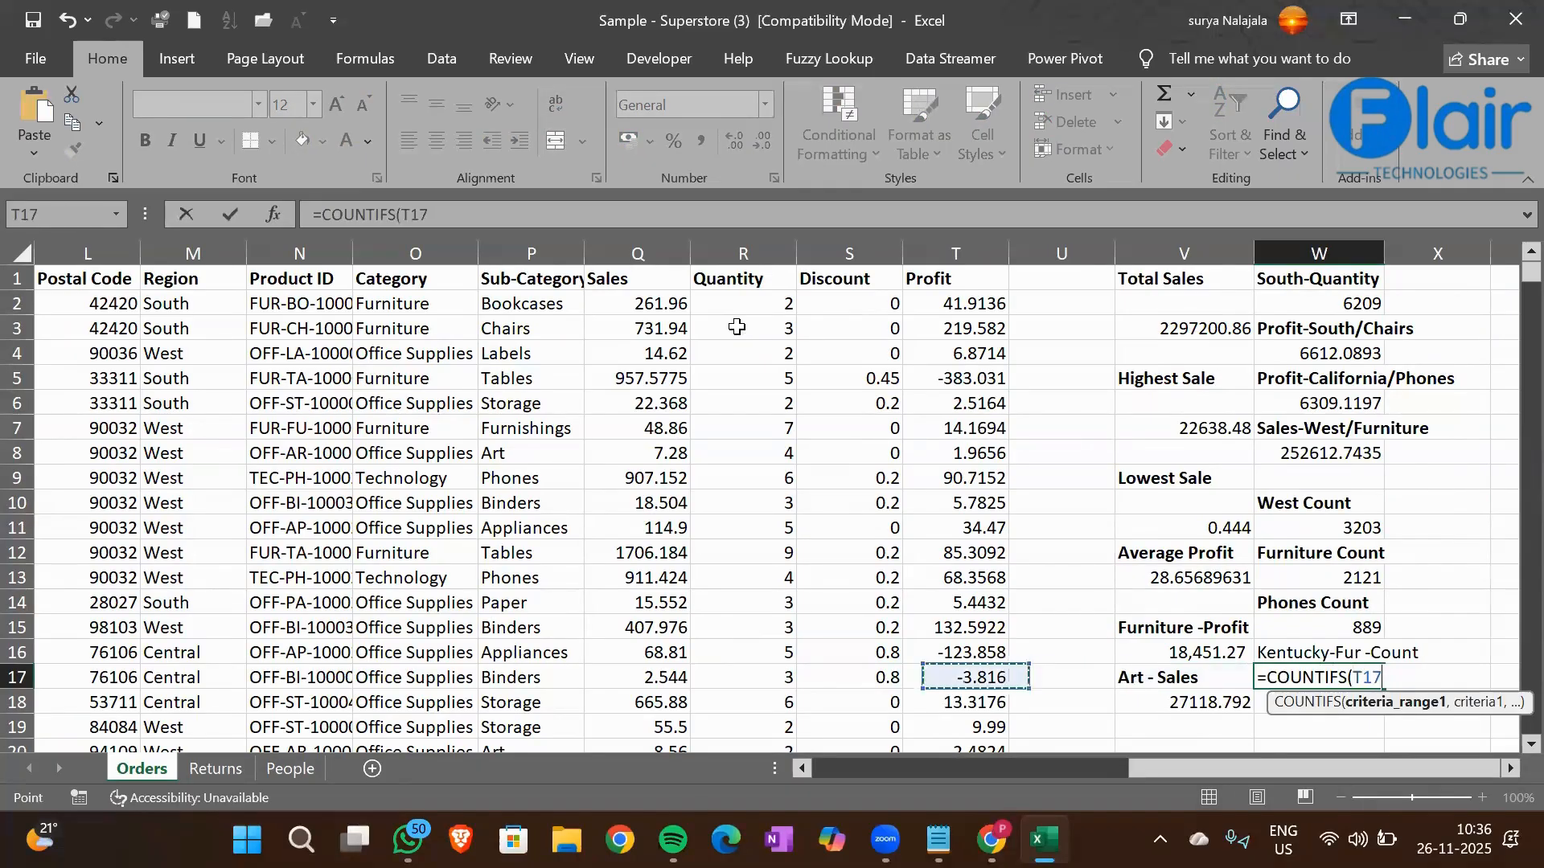
key(Left)
key(Left)
key(Left)
key(Left)
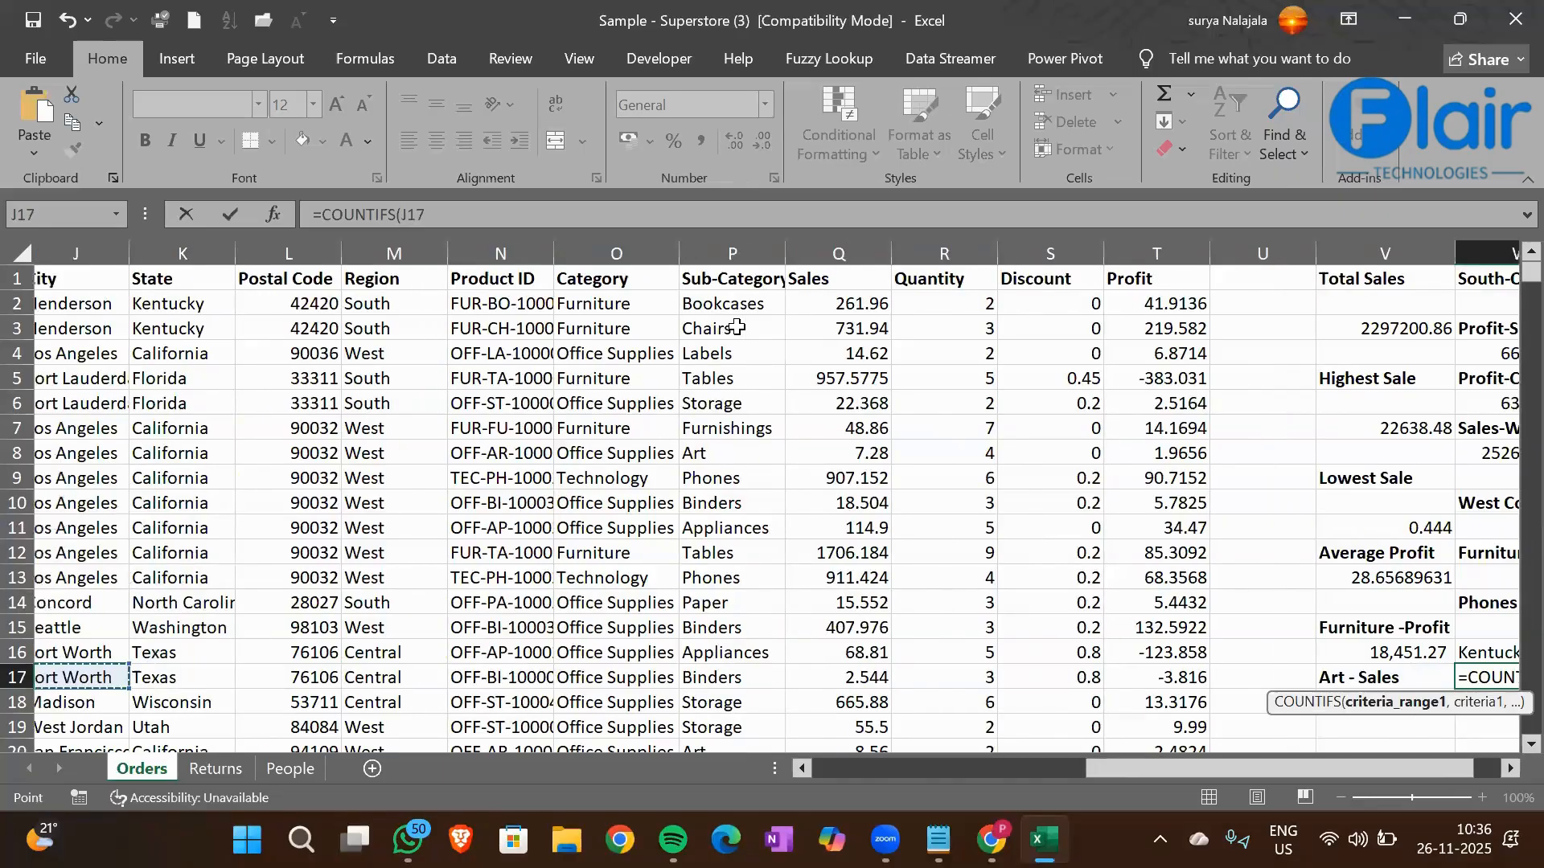
key(ctrl+Up)
key(ctrl+shift+Down)
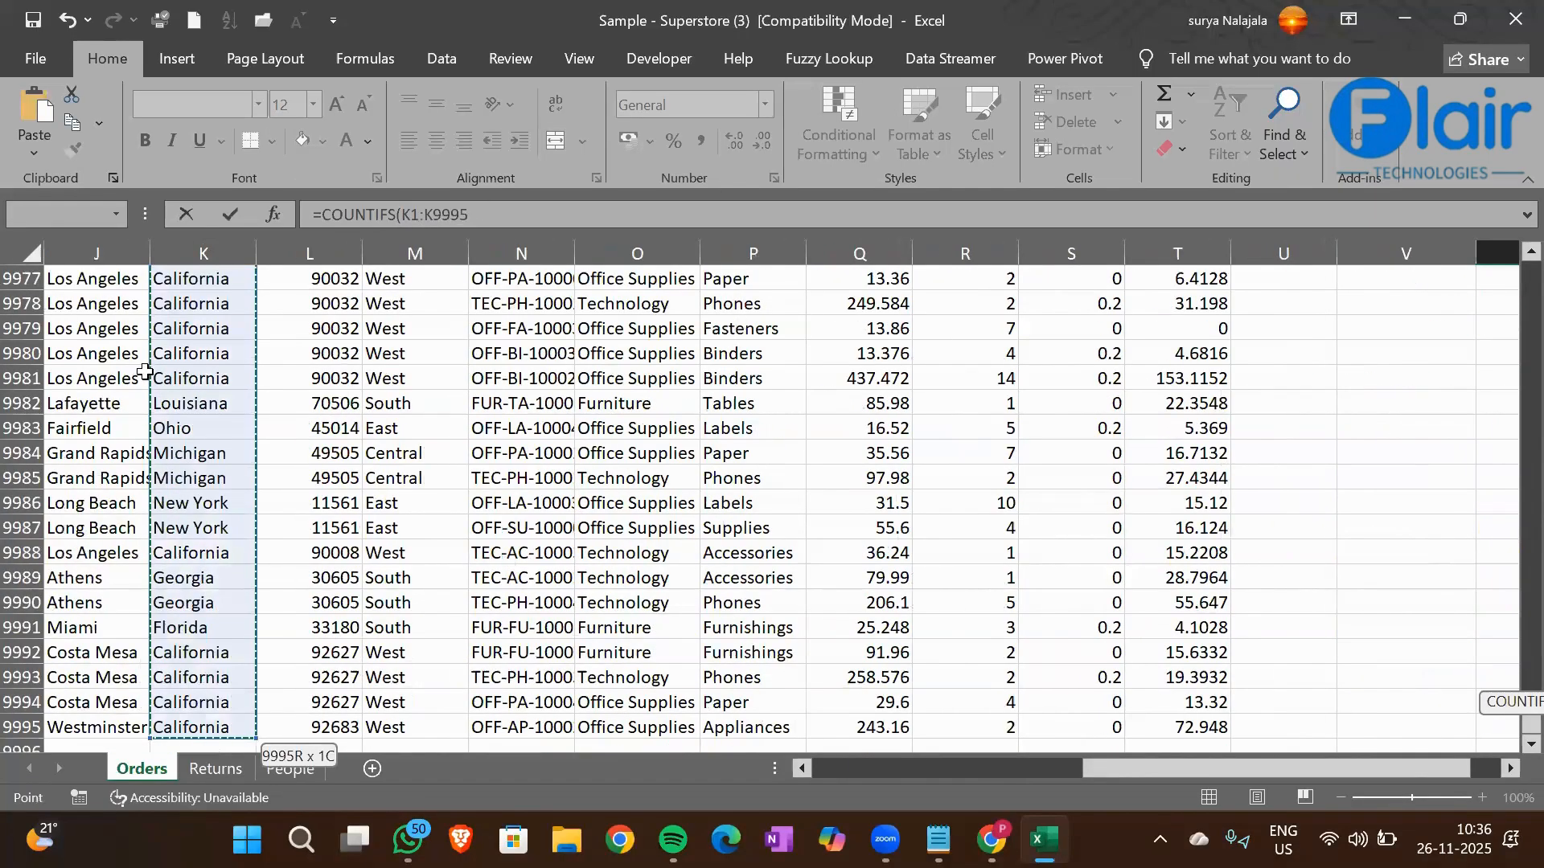
Set cell K2 (Kentucky) as the first criterion of the W17 COUNTIFS formula
text(,)
click(171, 375)
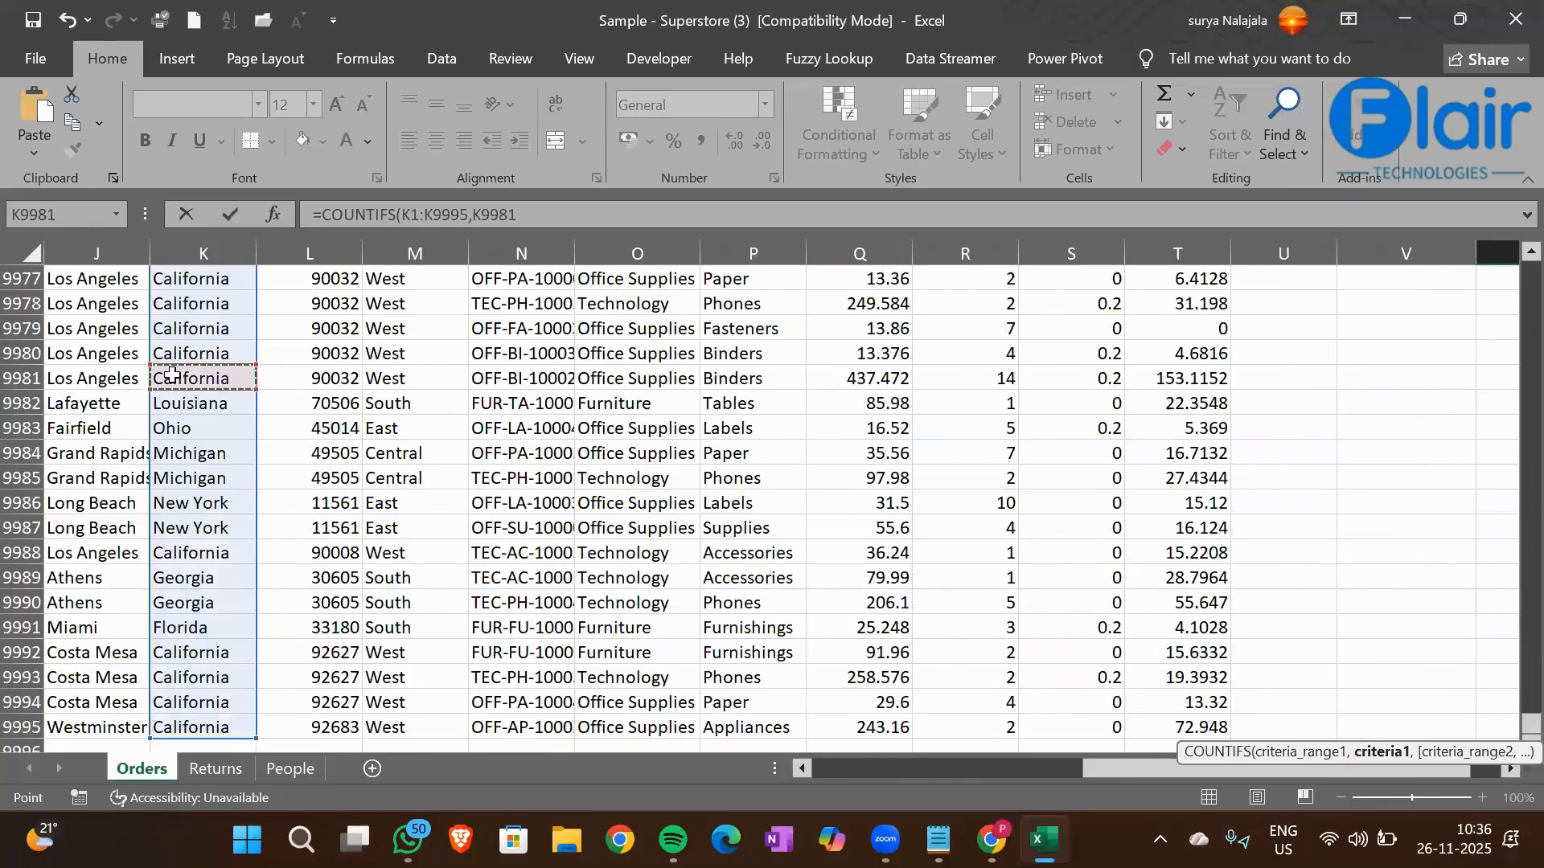
key(ctrl+Up)
key(Down)
text(,)
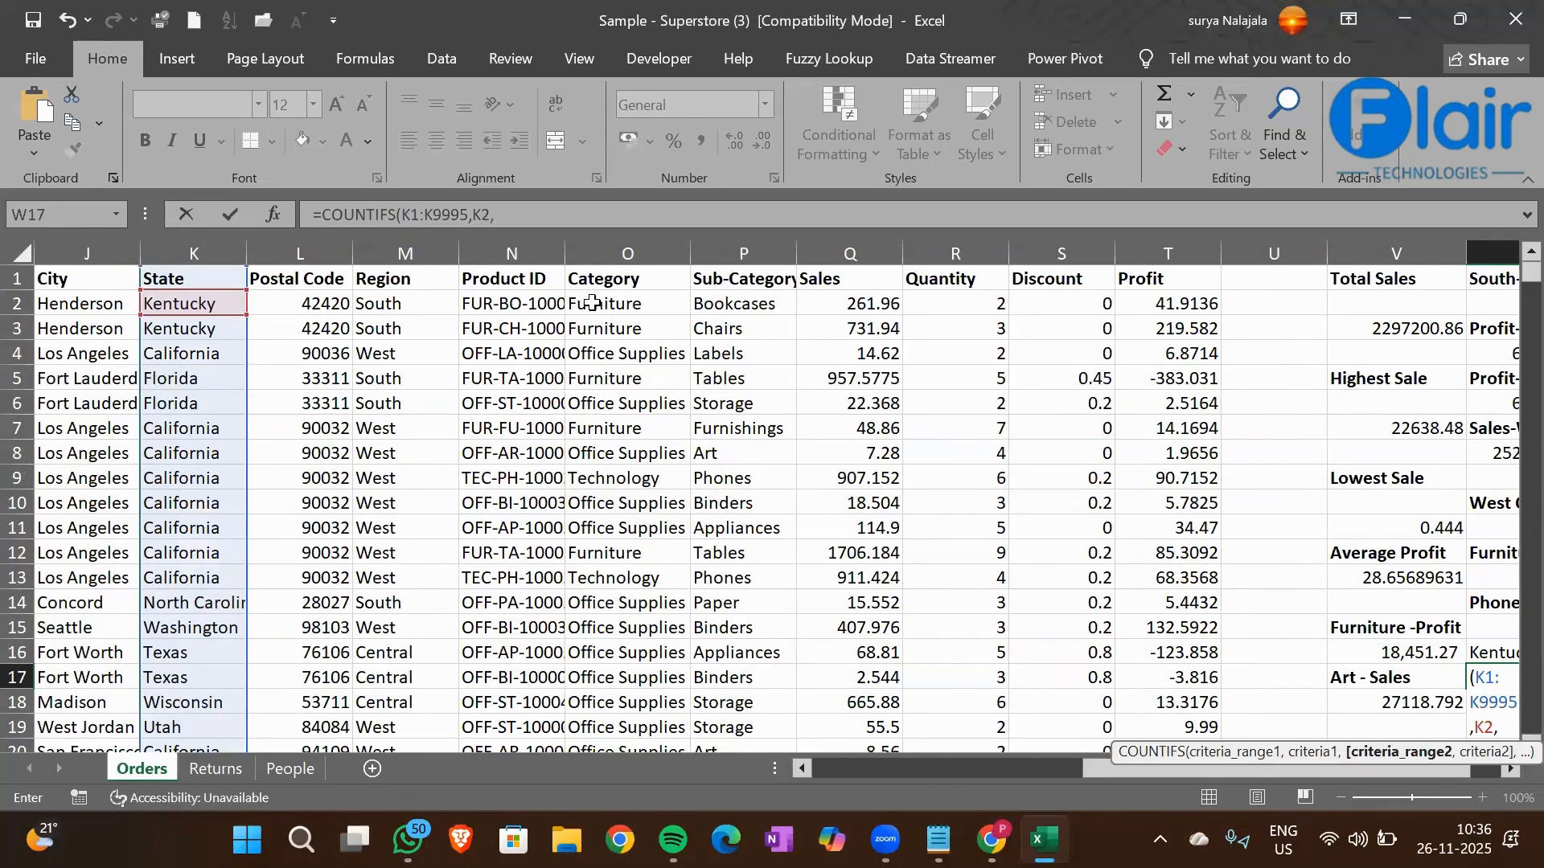
Add the Category column O1:O9995 as the second criteria range, with cell O2 (Furniture) as its criterion, and close the formula
click(628, 283)
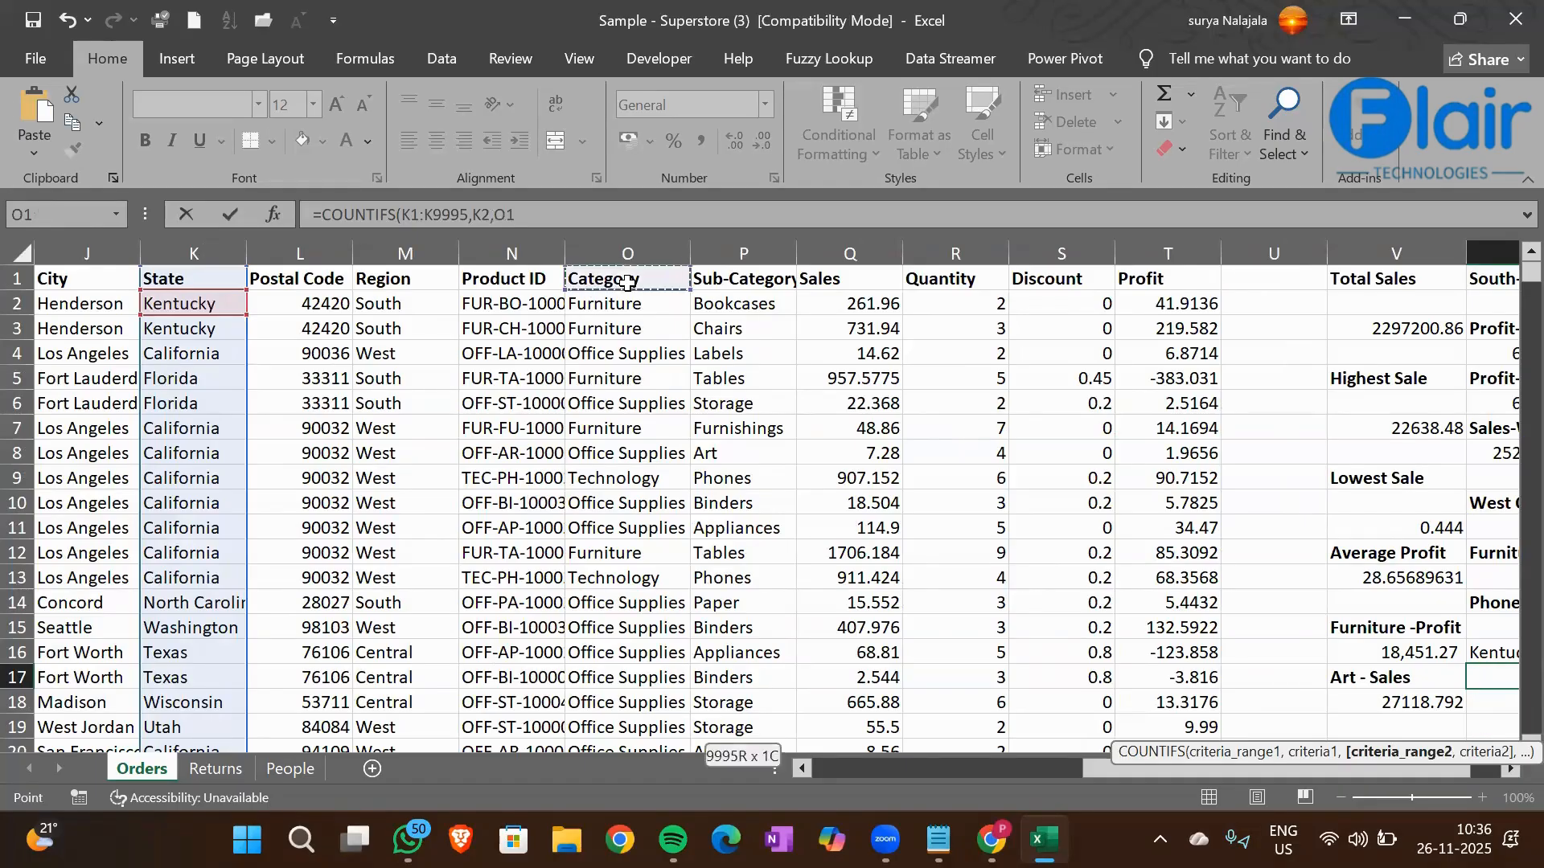
key(ctrl+shift+Down)
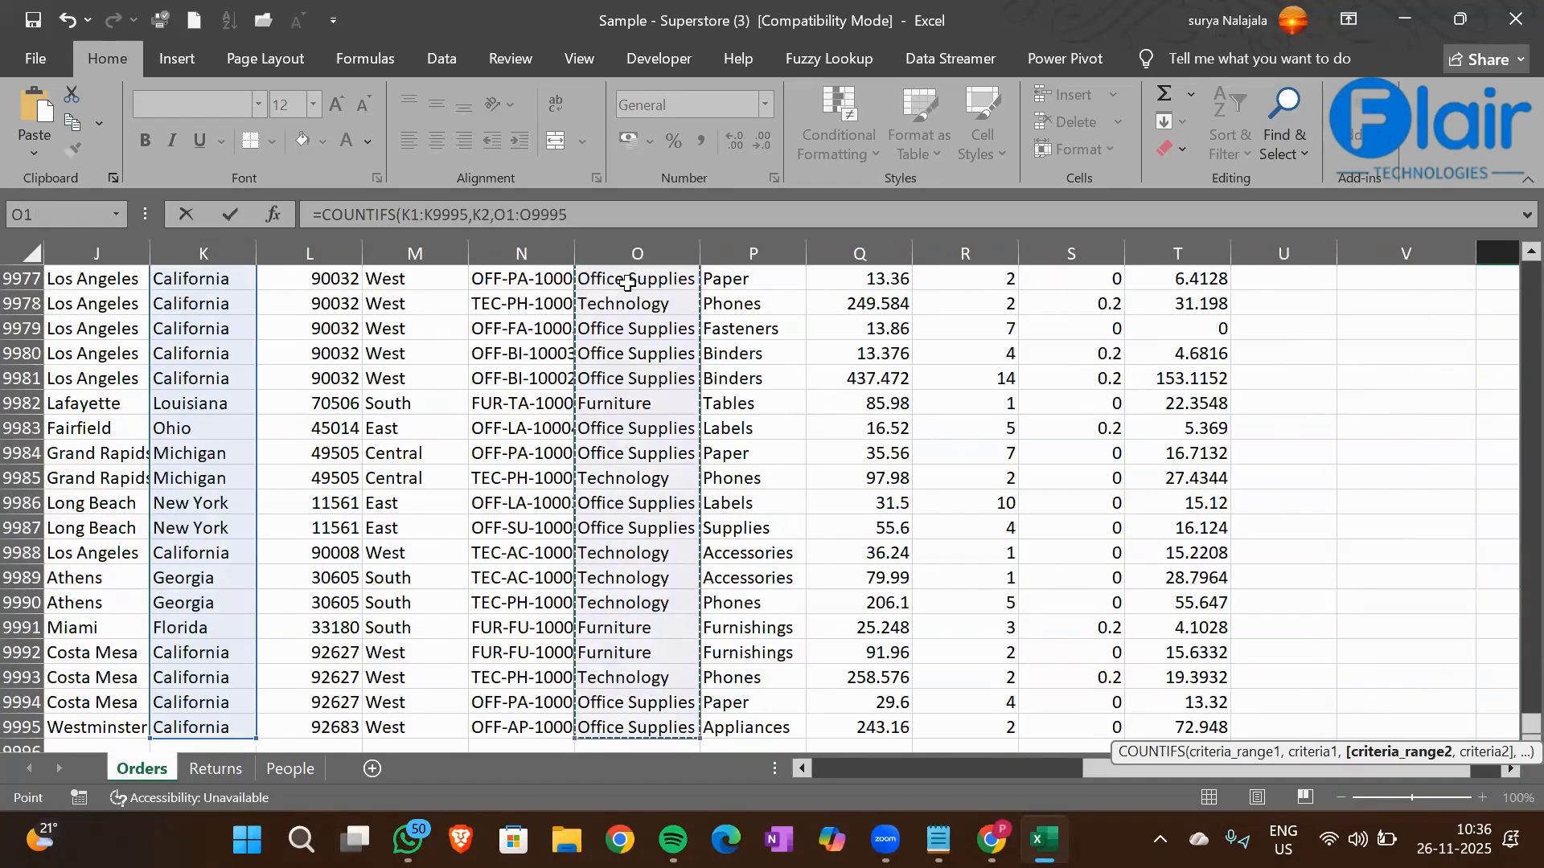
text(,)
click(678, 444)
key(ctrl+Up)
key(Down)
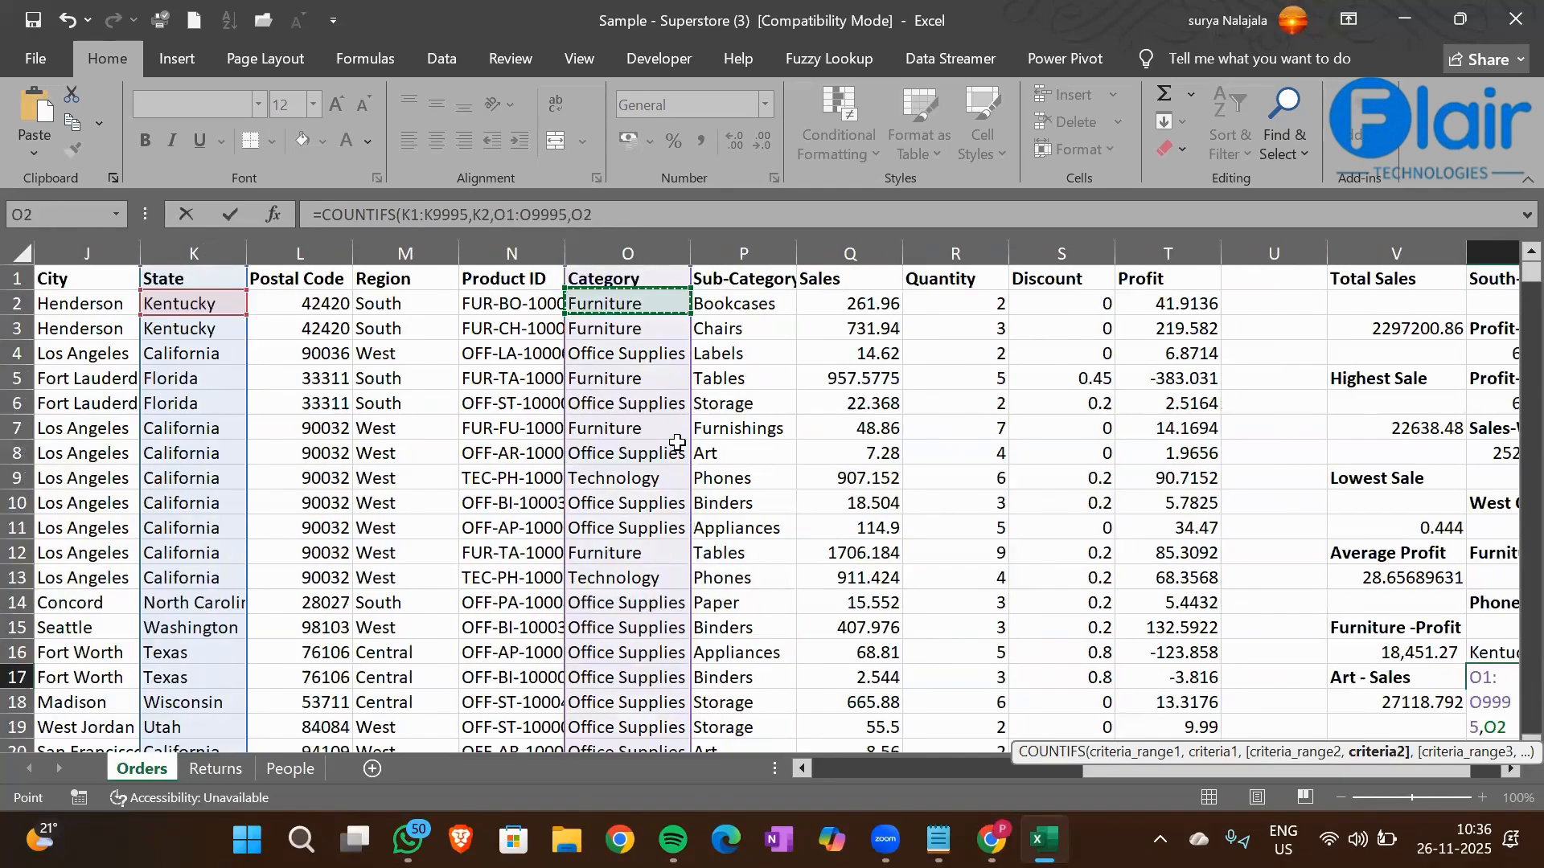
text())
Review each range and criterion in the W17 COUNTIFS formula and commit it
click(442, 215)
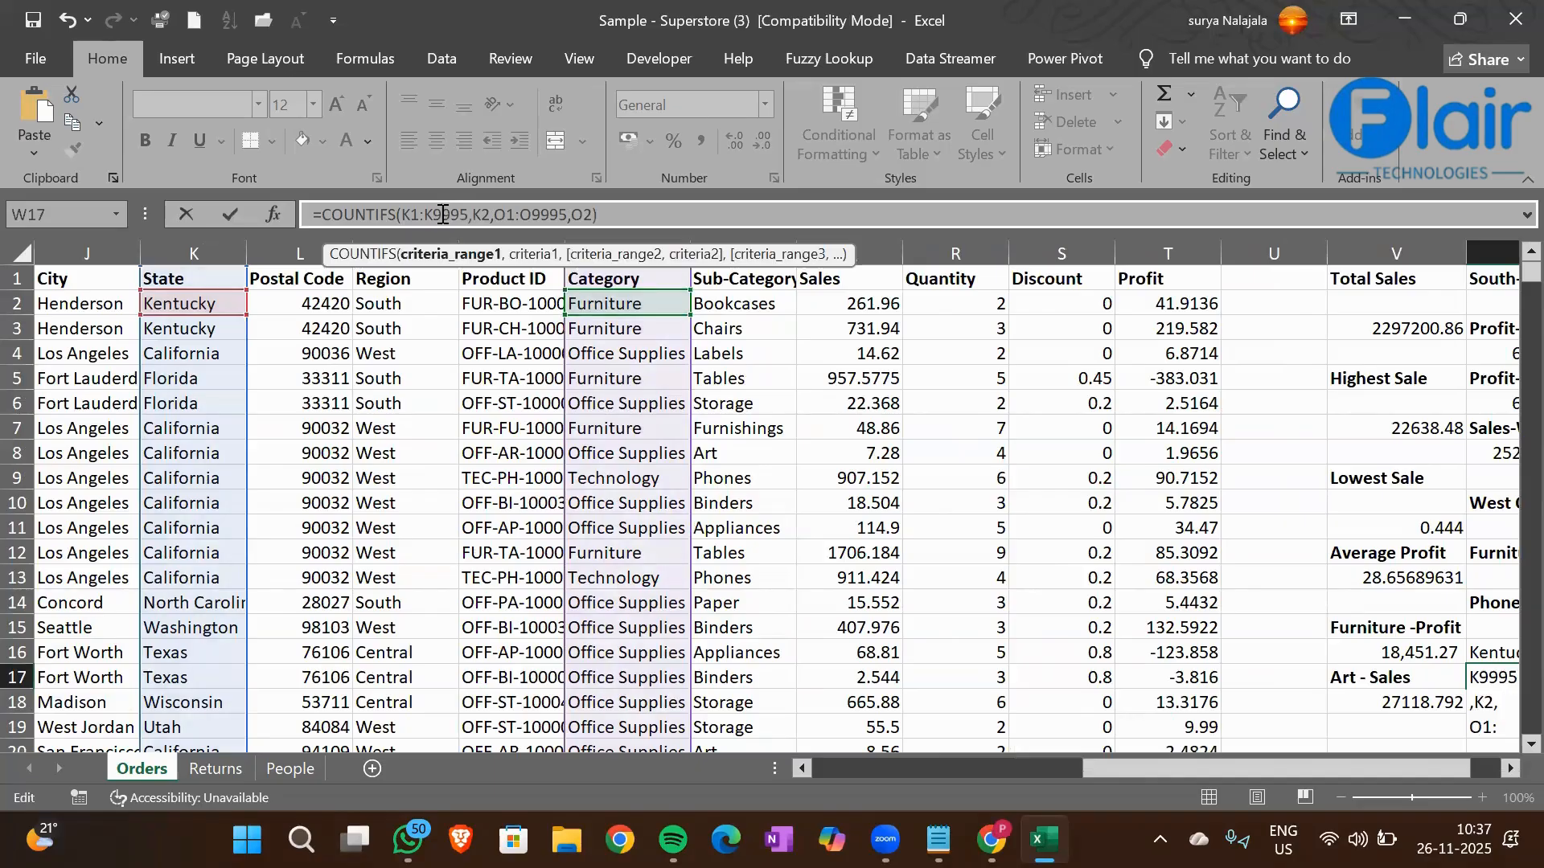
click(489, 216)
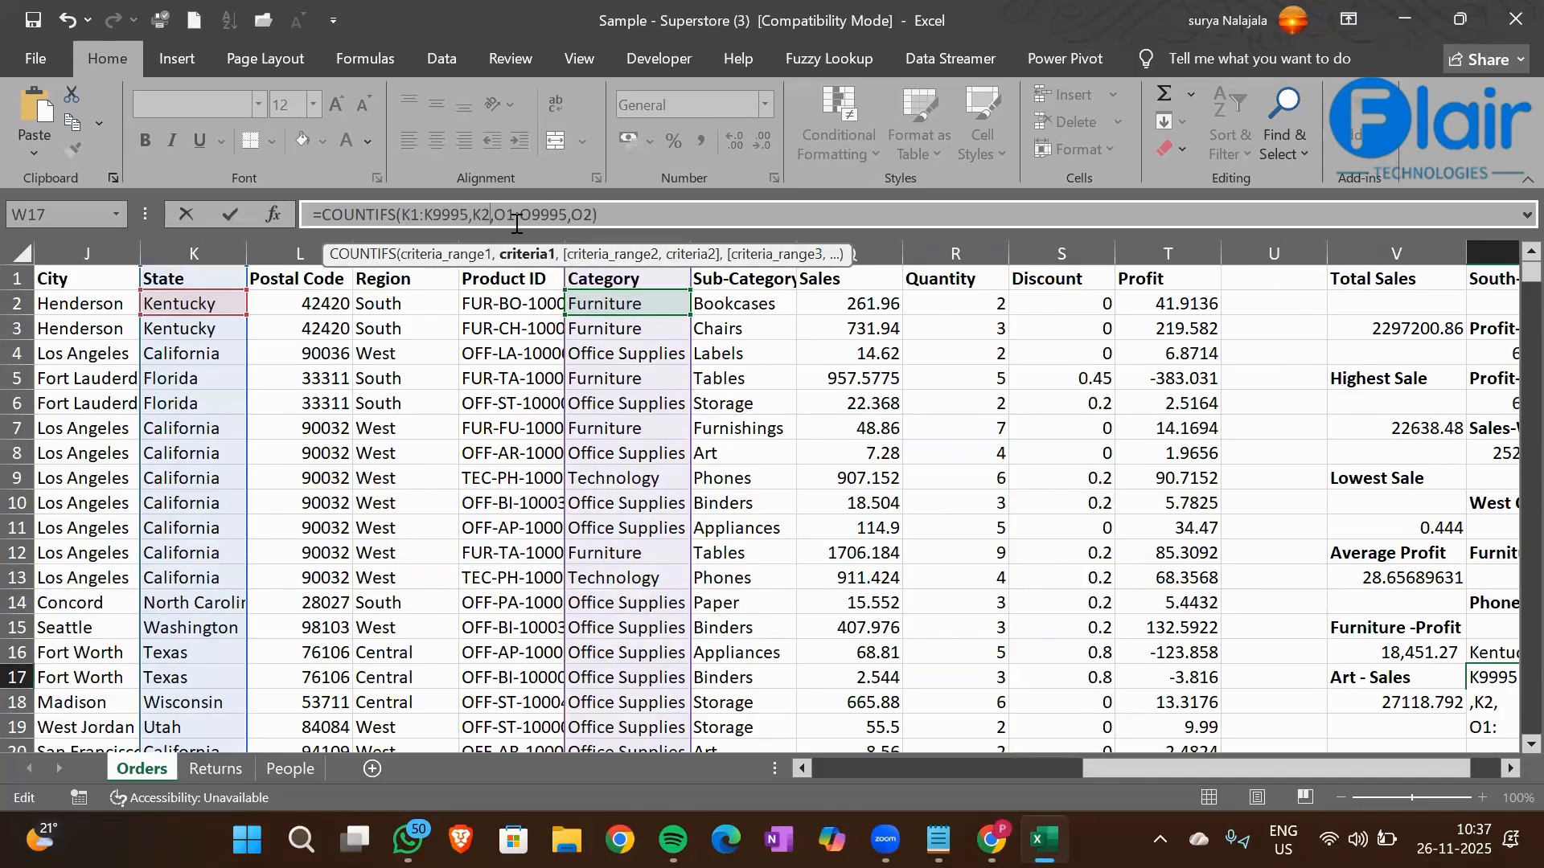
click(516, 223)
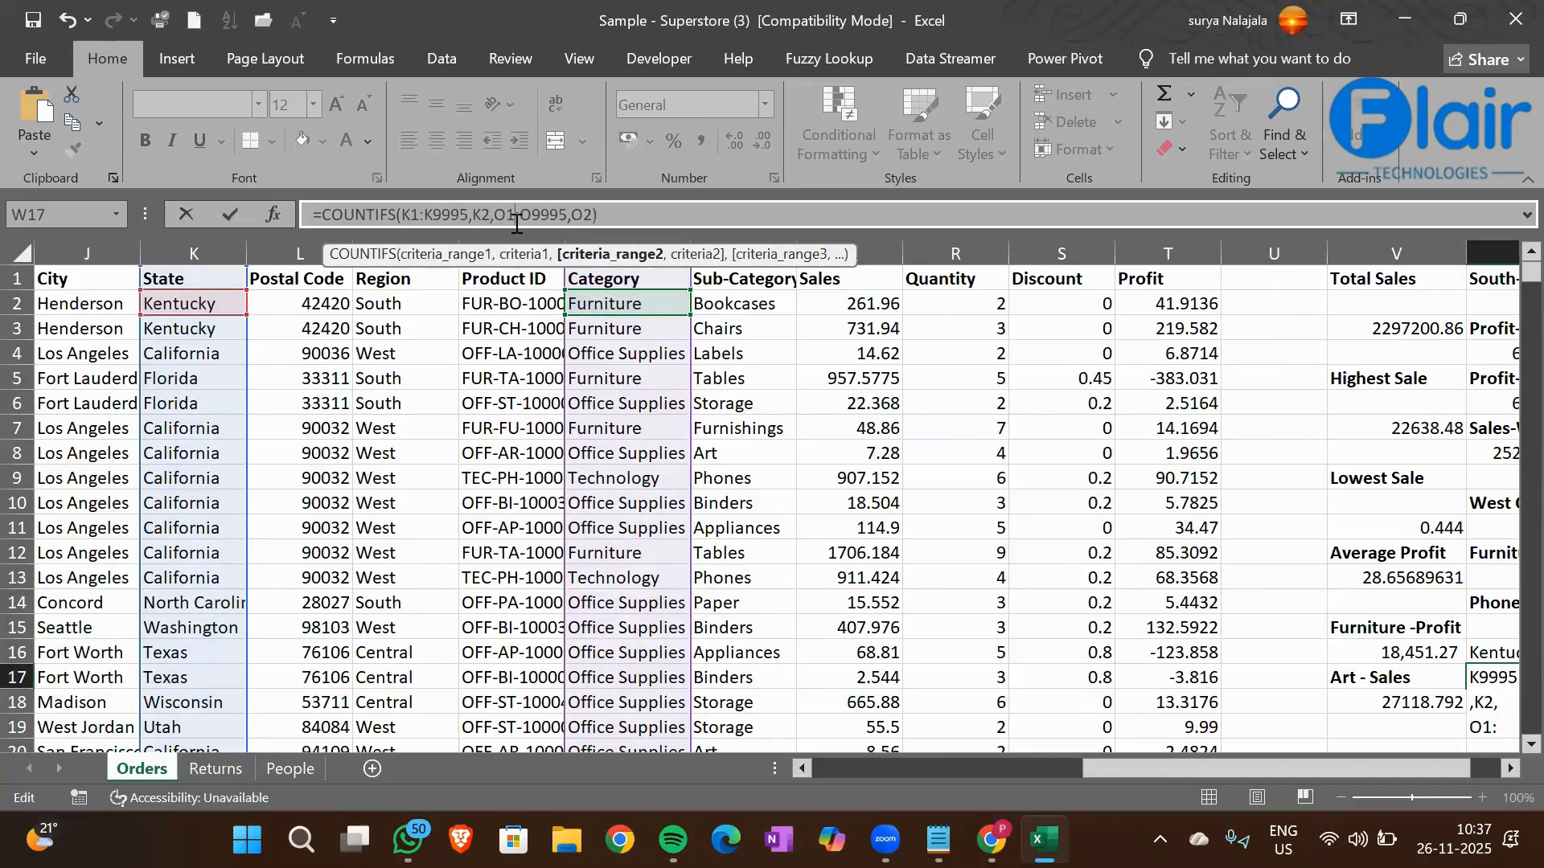
click(584, 213)
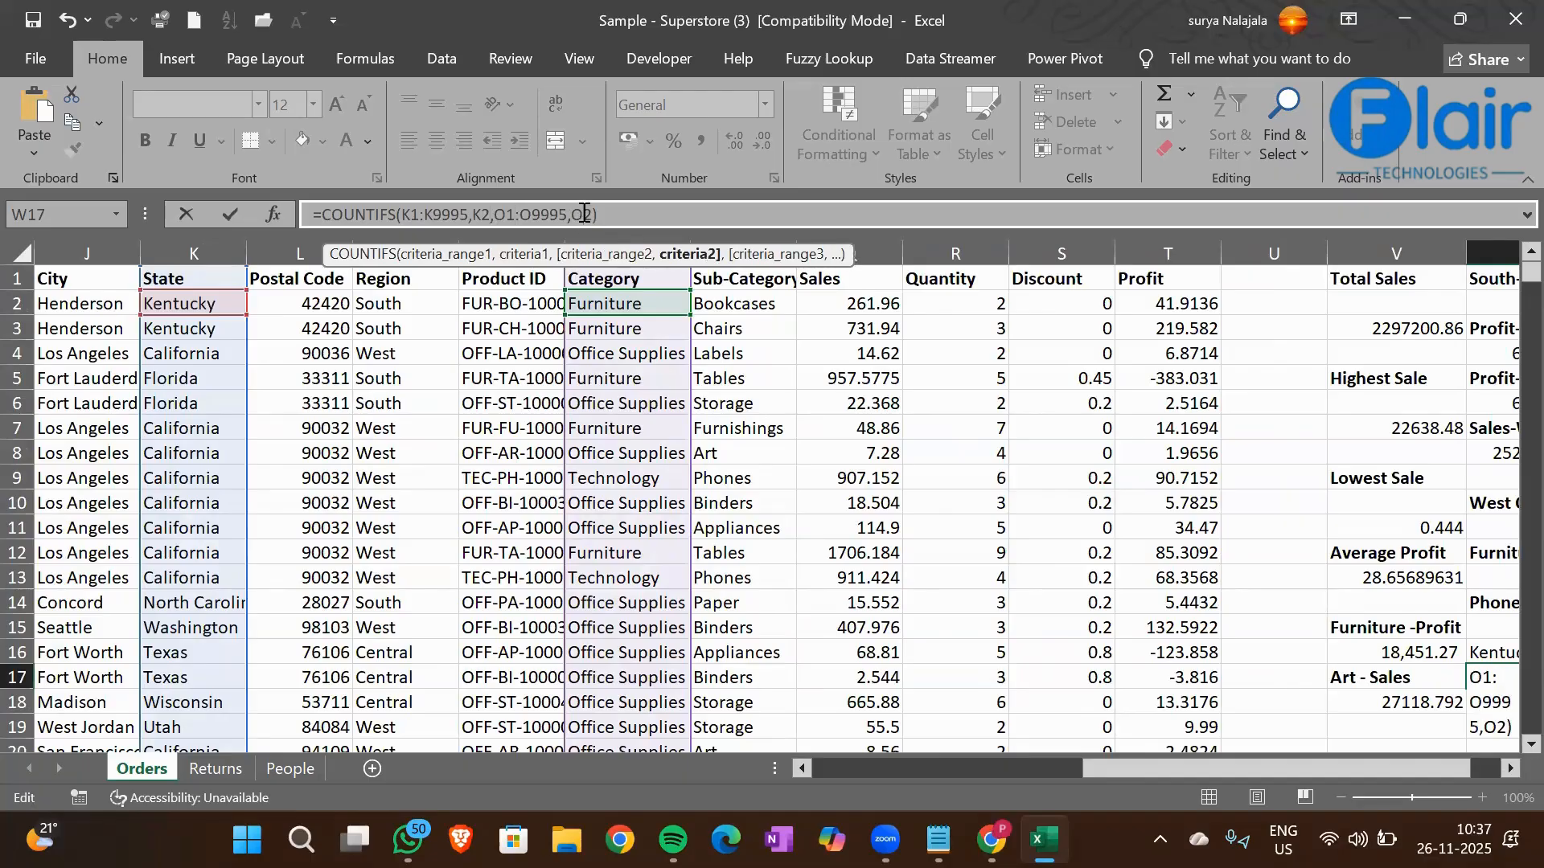
key(Return)
Make the Kentucky-Fur -Count heading in cell W16 bold
key(Up)
key(Up)
key(ctrl+b)
key(Down)
key(Down)
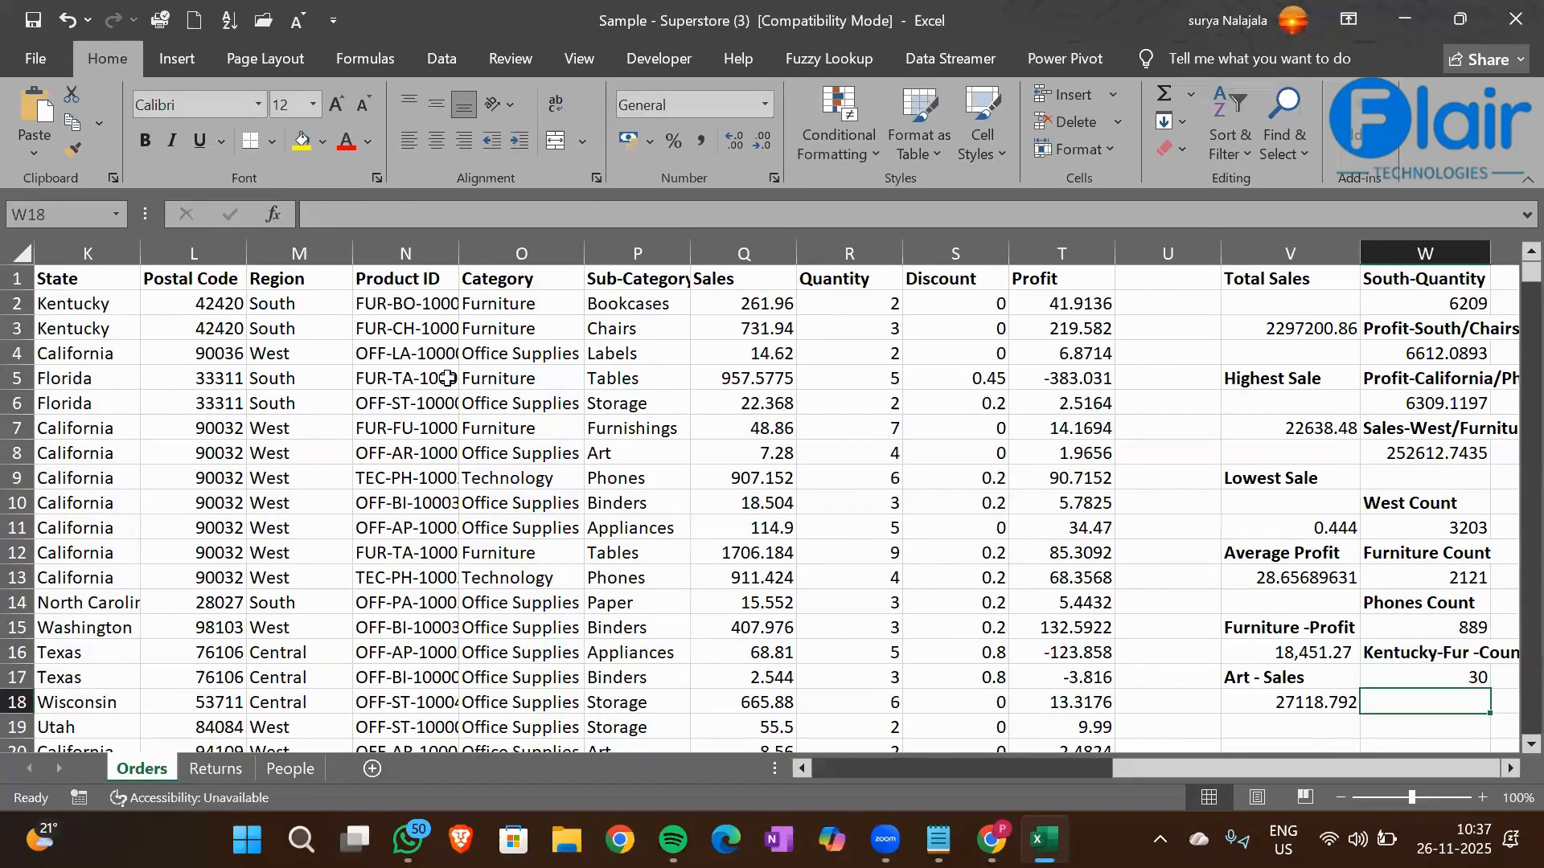
Examine the Segment and Region columns for the conditions of another two-condition count
scroll(402, 403, left, 3)
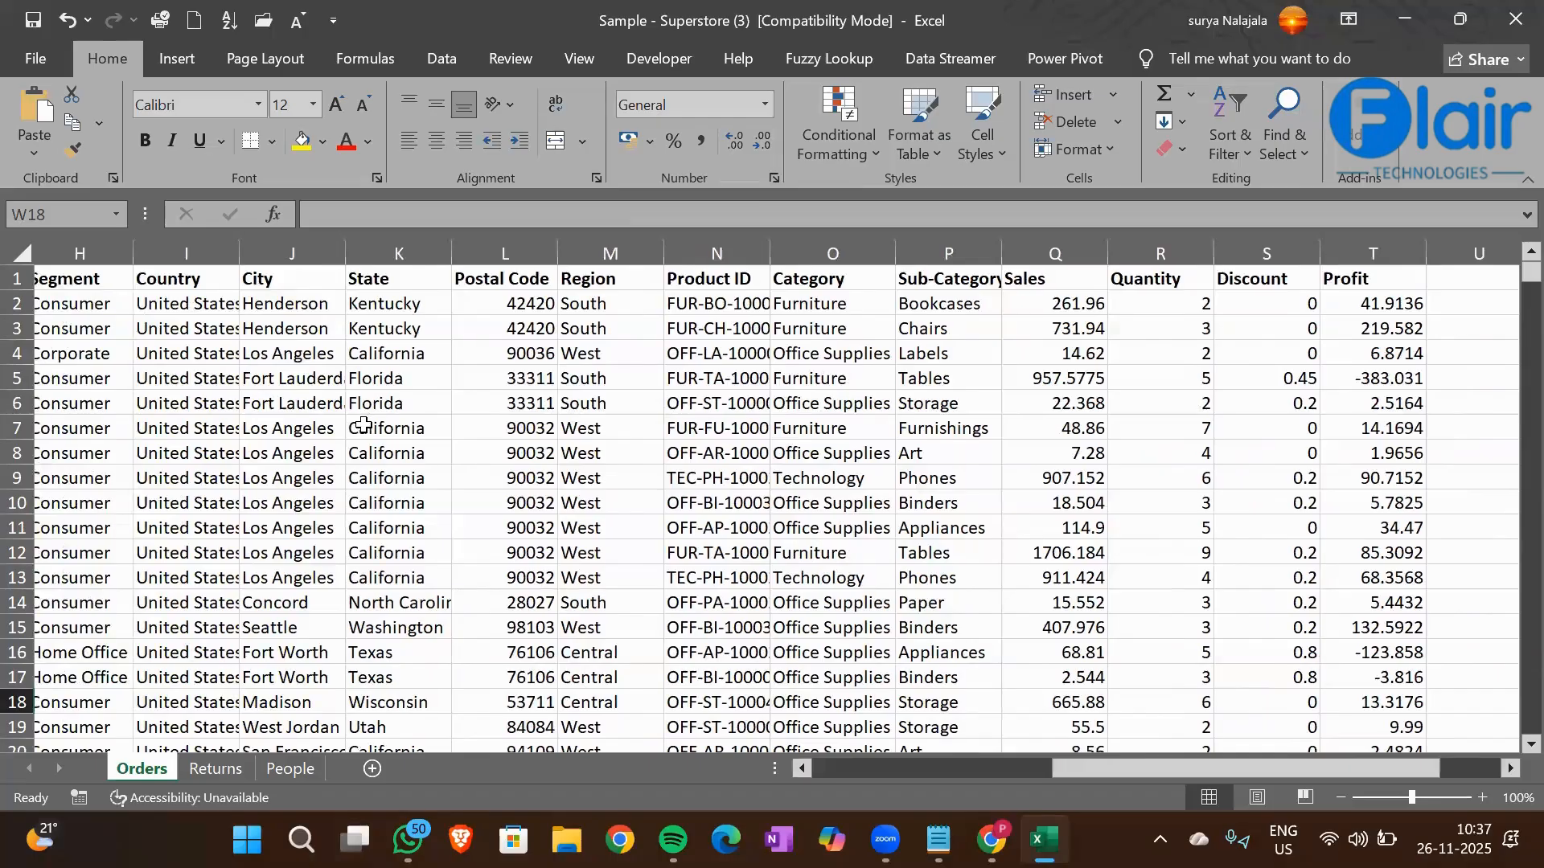
scroll(364, 426, left, 1)
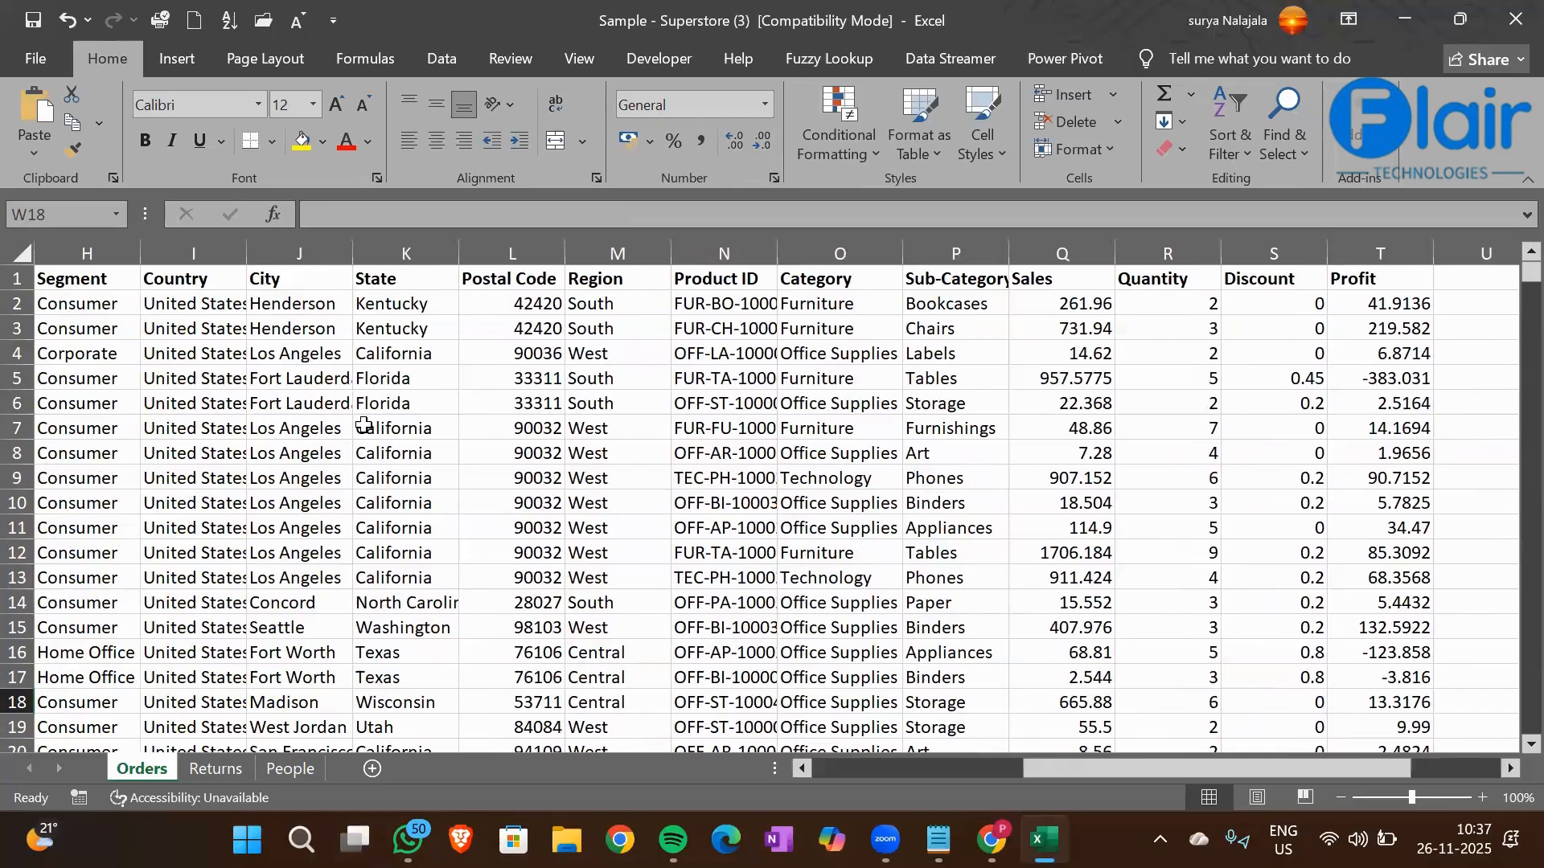
click(66, 305)
key(Right)
key(Right)
key(Right)
key(Right)
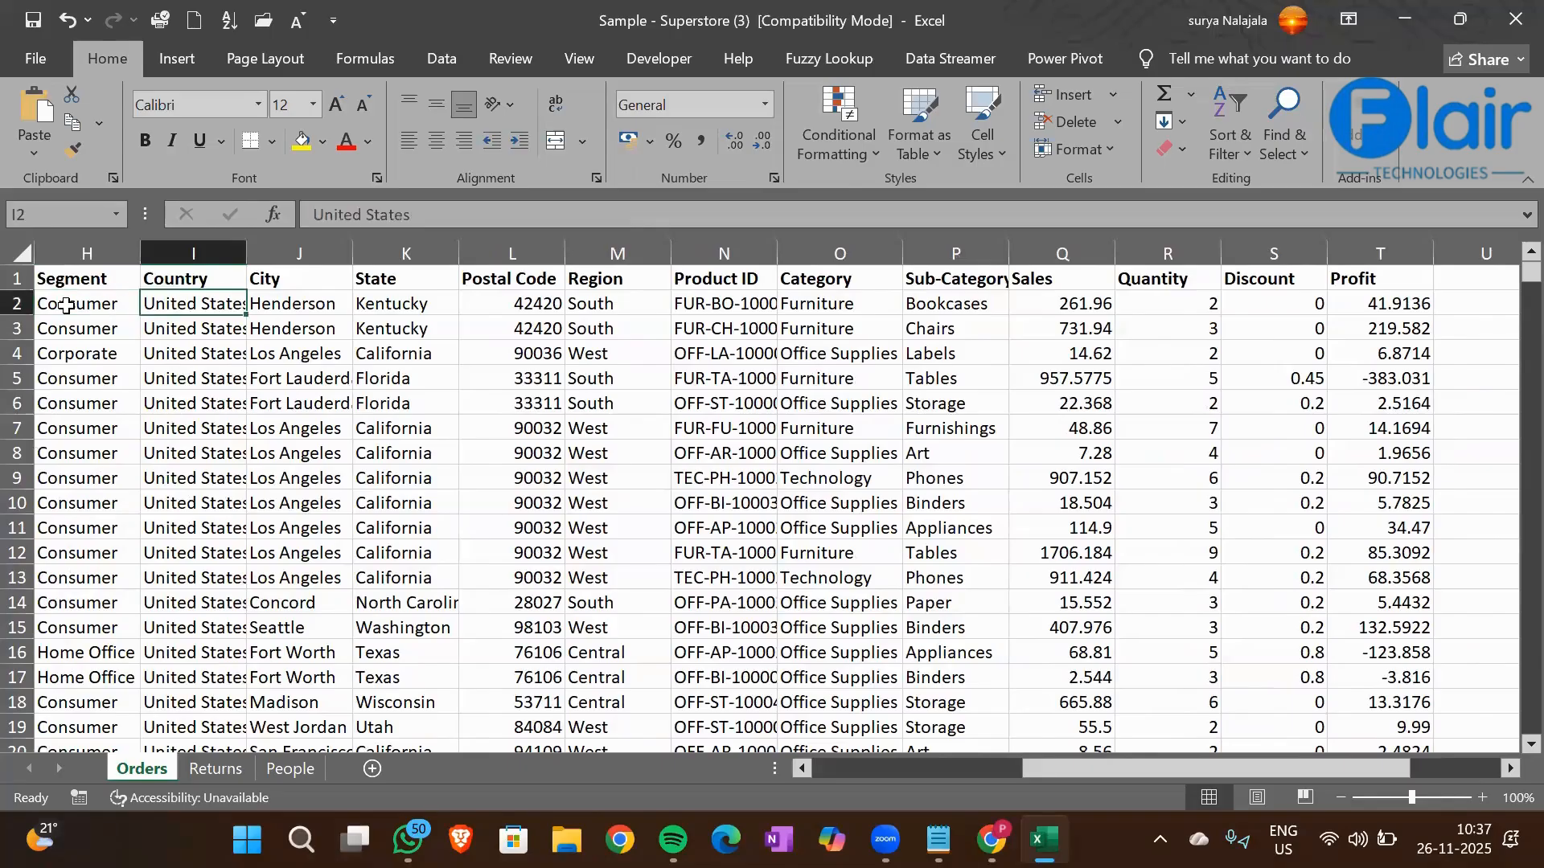
key(Down)
key(Right)
key(Down)
key(Right)
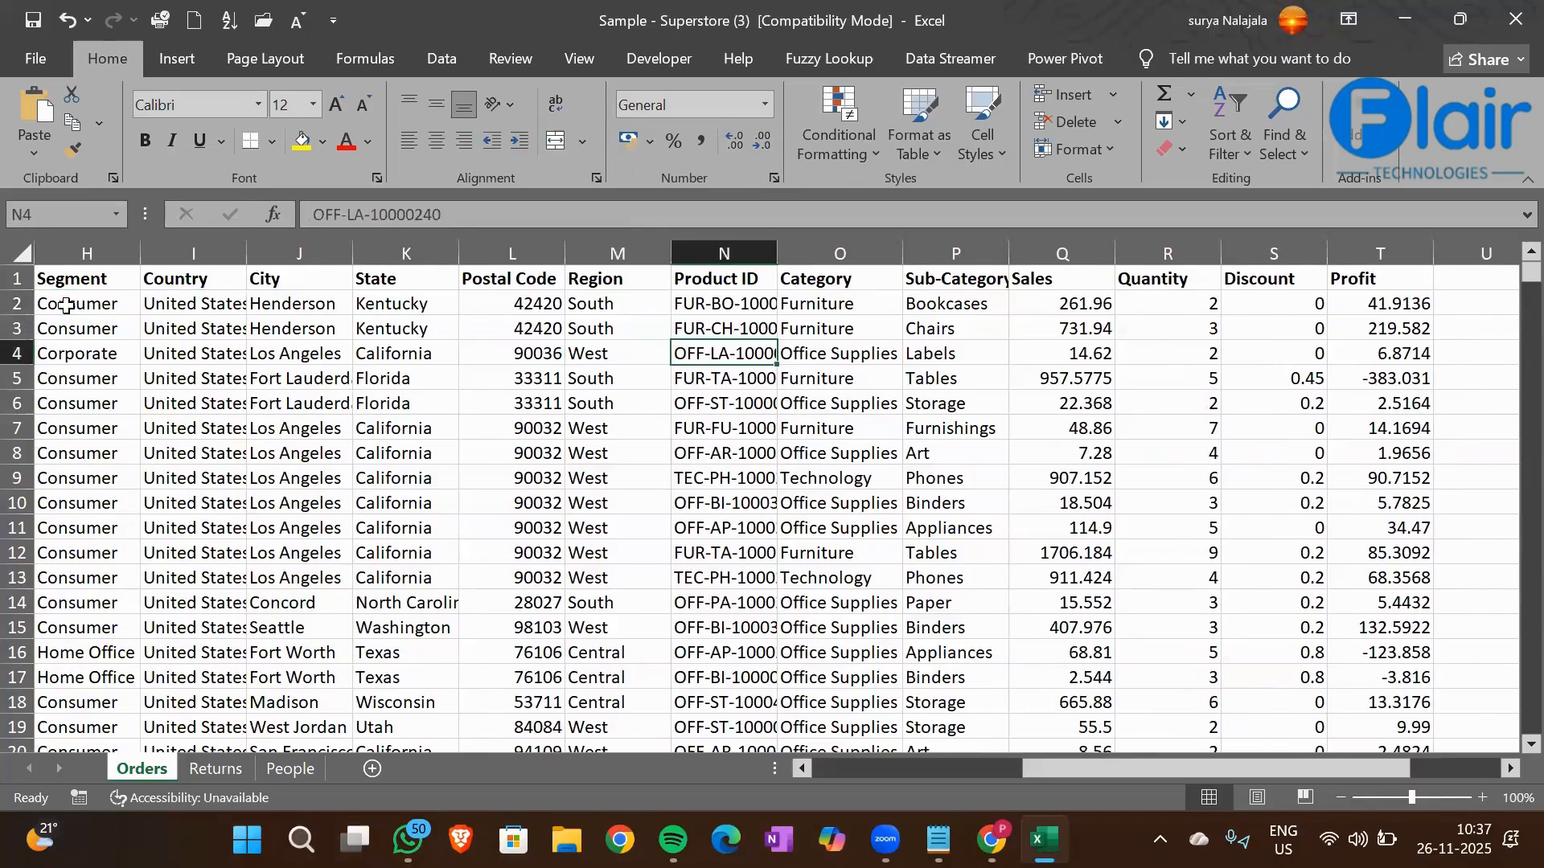
Enter the heading Consumer-West-Count in cell W18 and make it bold
key(Right)
key(Right)
key(Right)
key(Right)
key(Right)
key(Right)
key(Right)
key(Right)
key(Right)
key(Right)
key(Right)
key(Right)
key(Down)
key(Down)
key(Down)
key(Down)
key(Down)
key(Down)
key(Down)
key(Down)
key(Down)
key(Down)
key(Down)
key(Down)
key(Down)
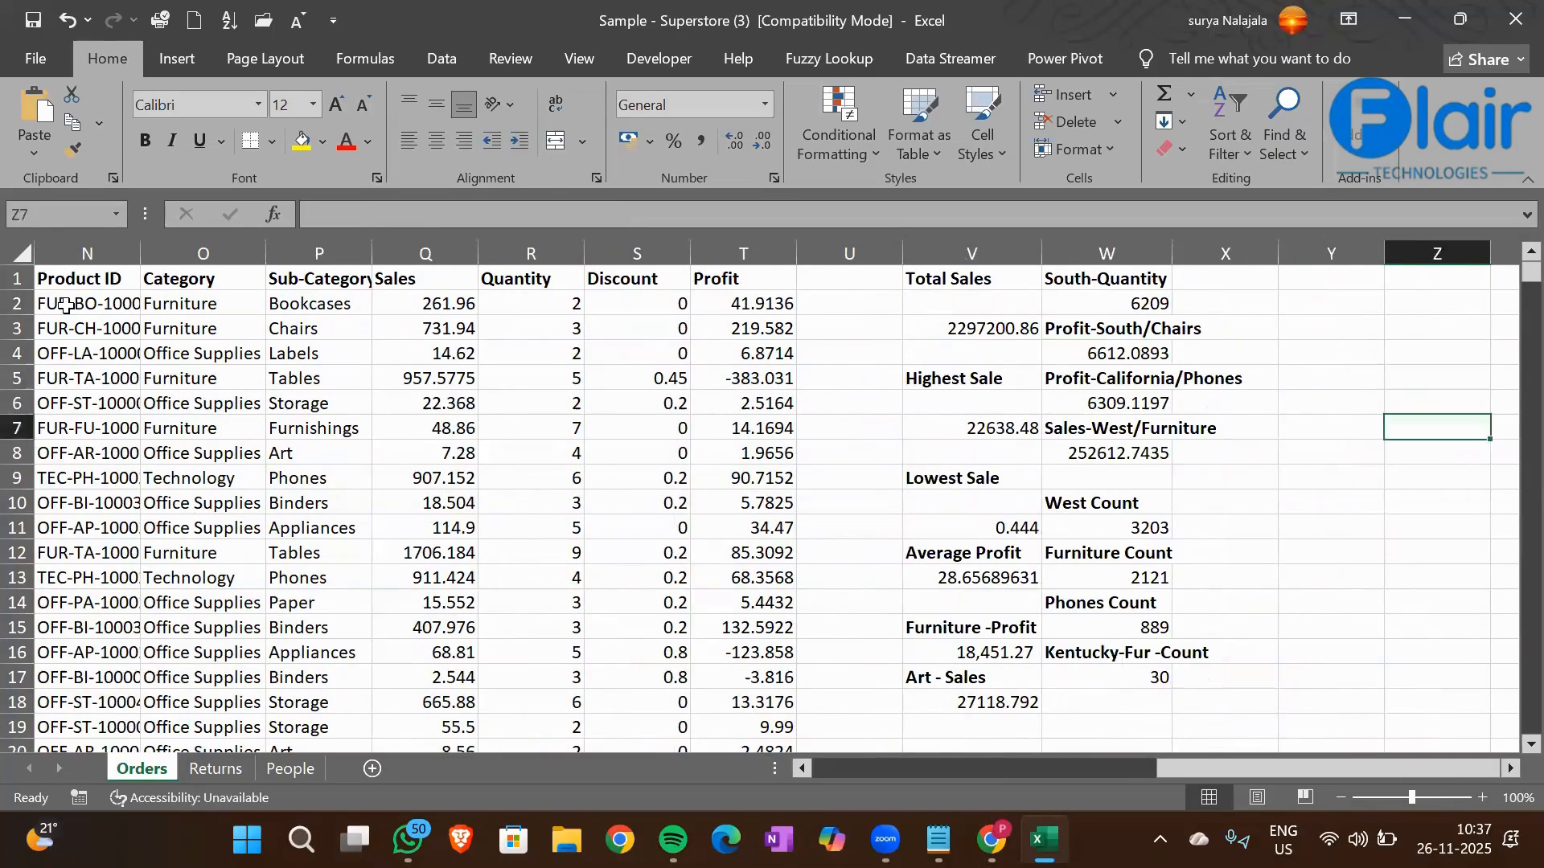
key(Left)
key(Left)
key(Down)
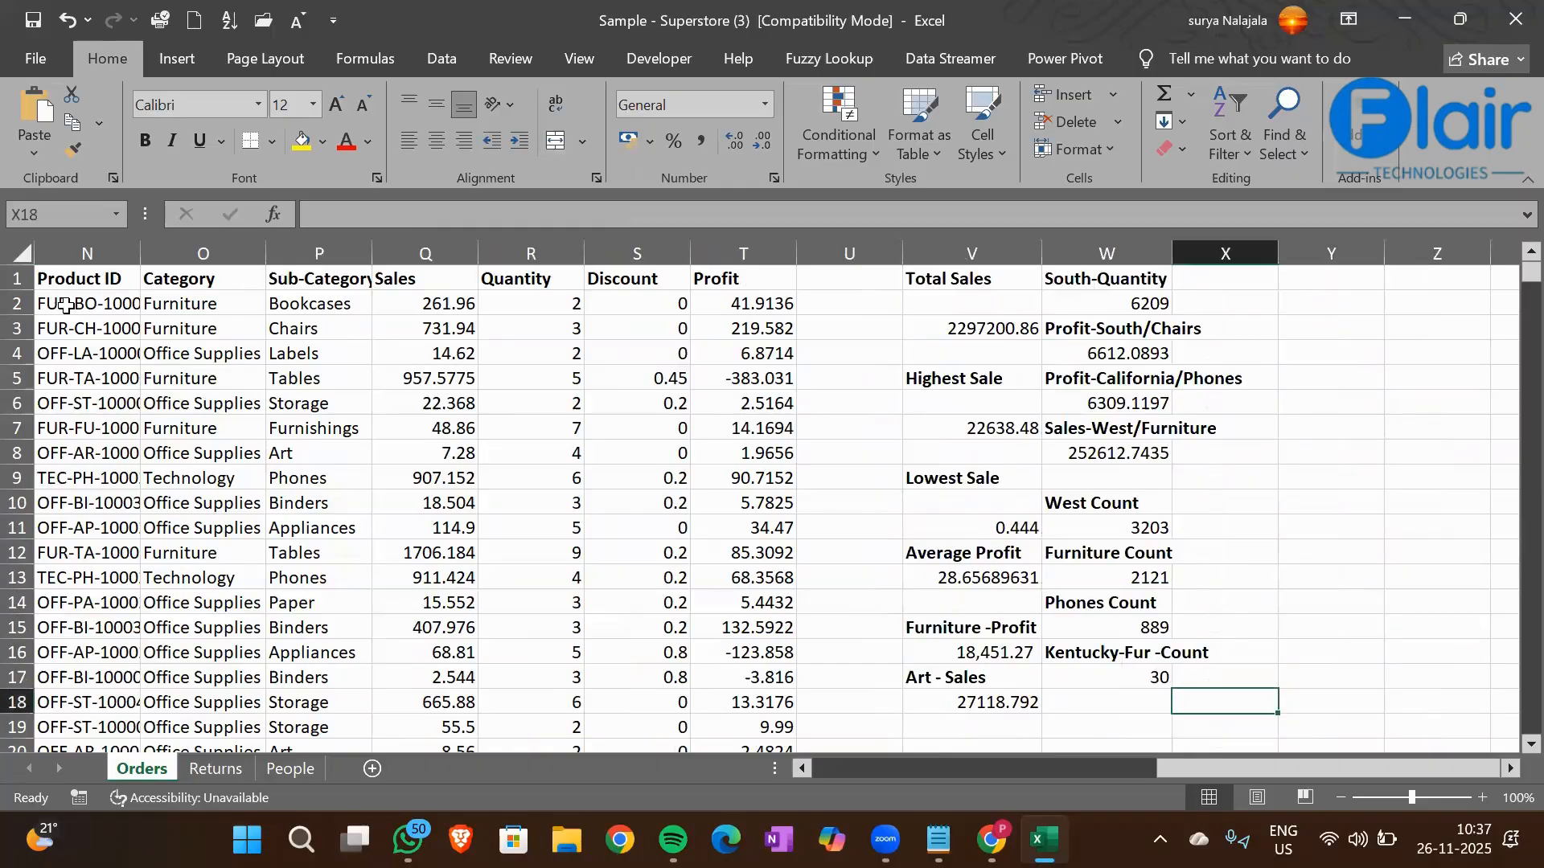
key(Left)
text(Consume)
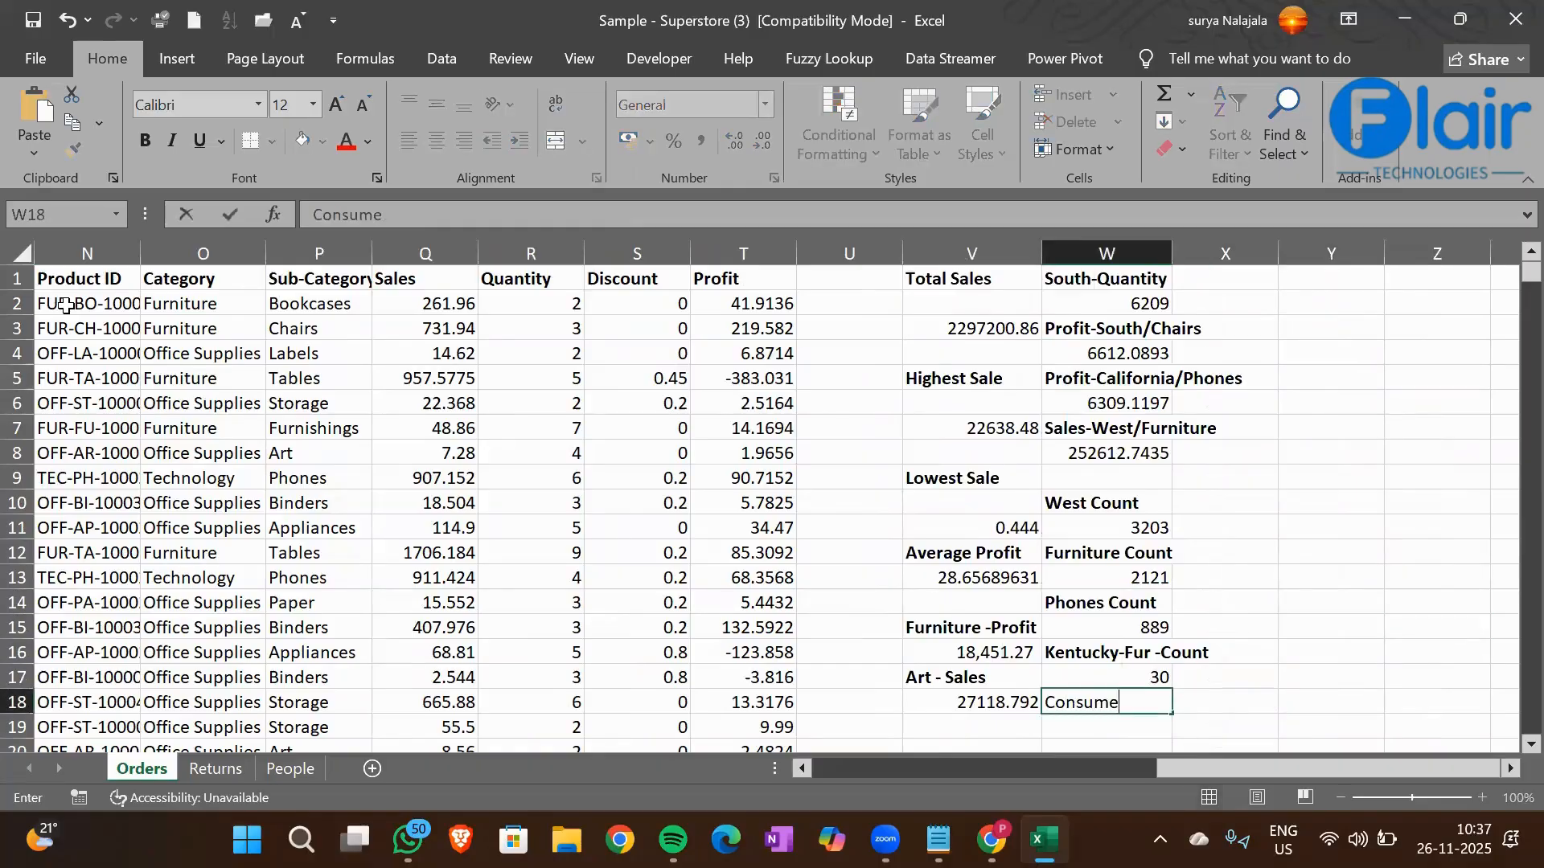
text(r-West-Count)
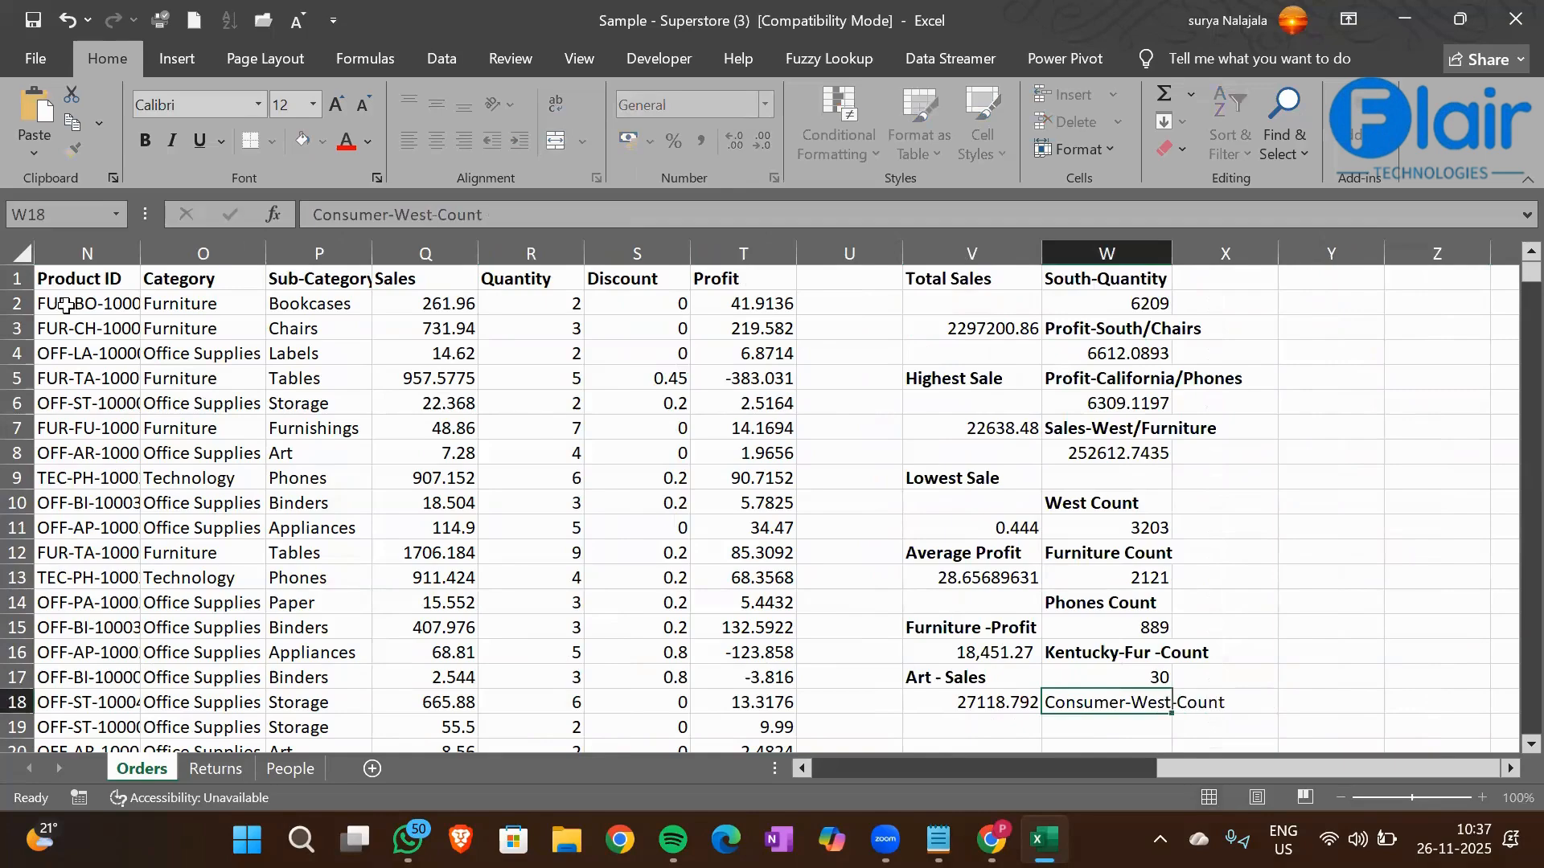
key(ctrl+Return)
key(ctrl+b)
key(Return)
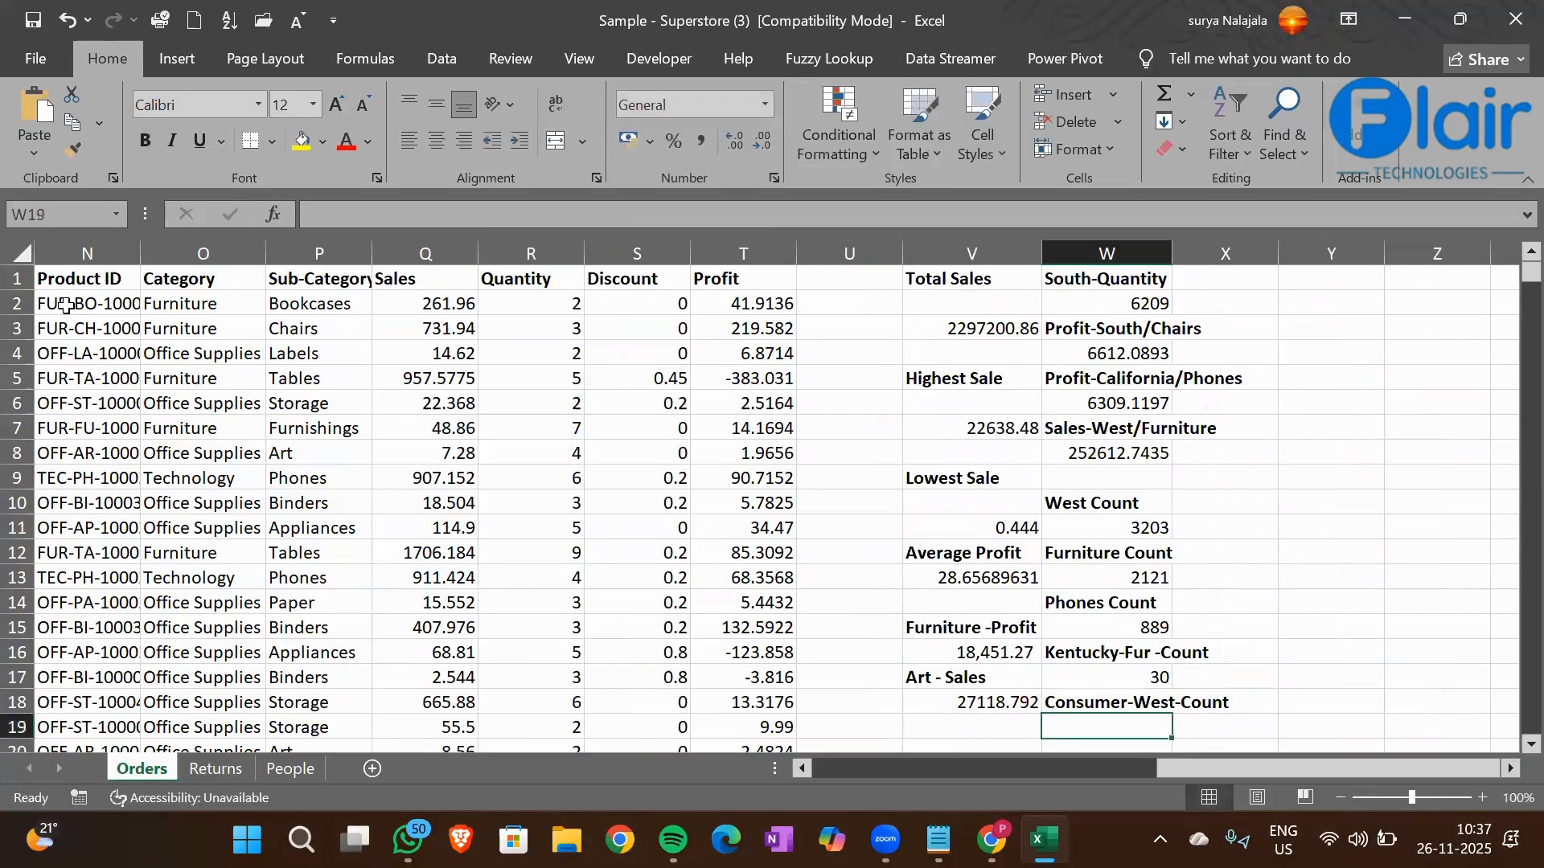
Start a COUNTIFS formula in cell W19 with the Segment column H1:H9995 as the first criteria range
scroll(66, 305, down, 1)
text(=)
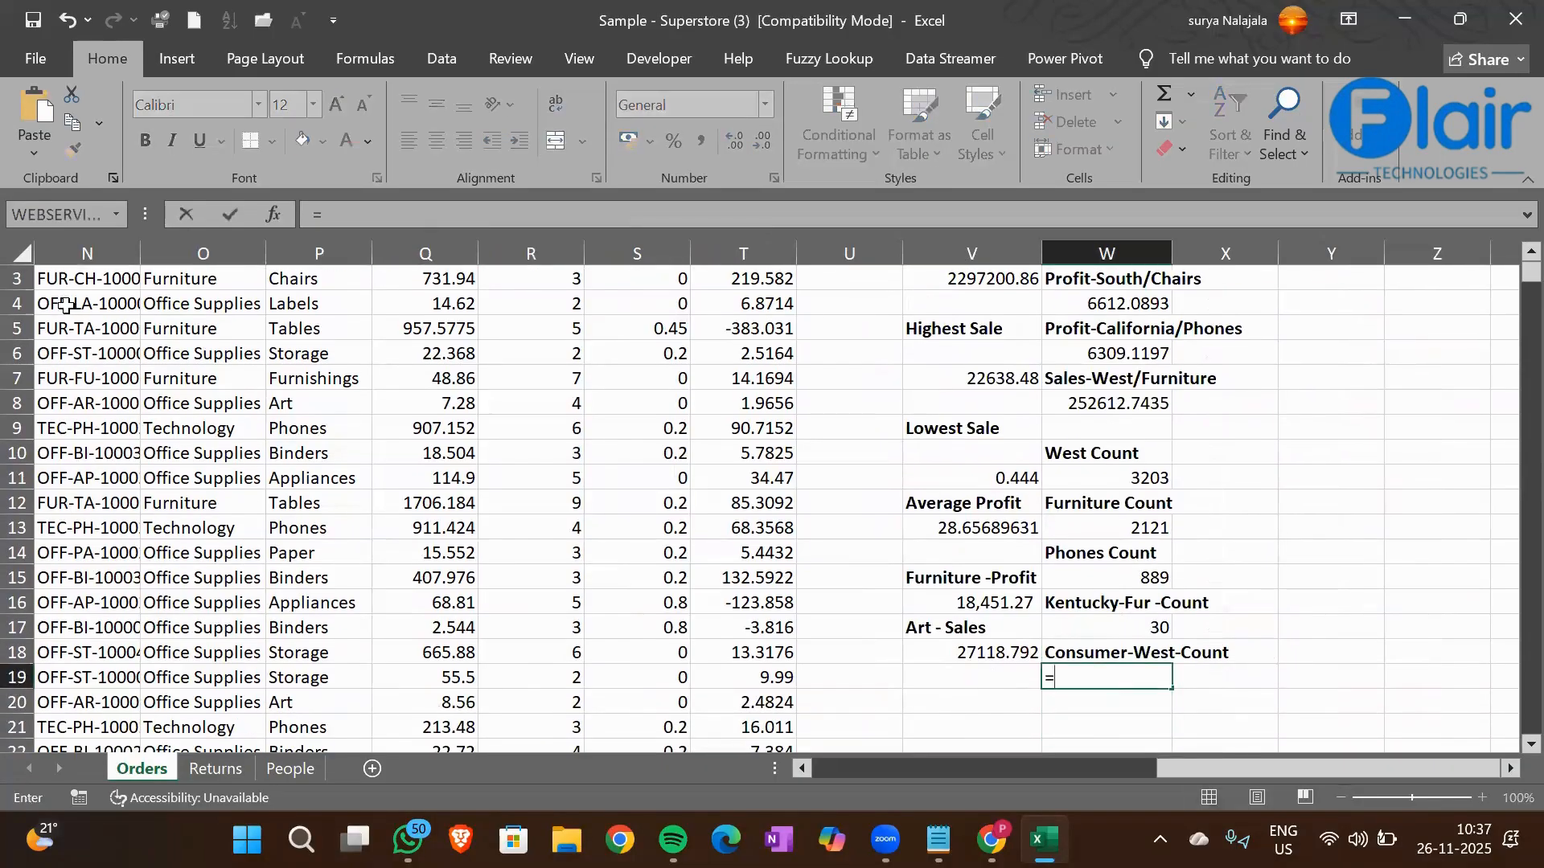
text(Countifs)
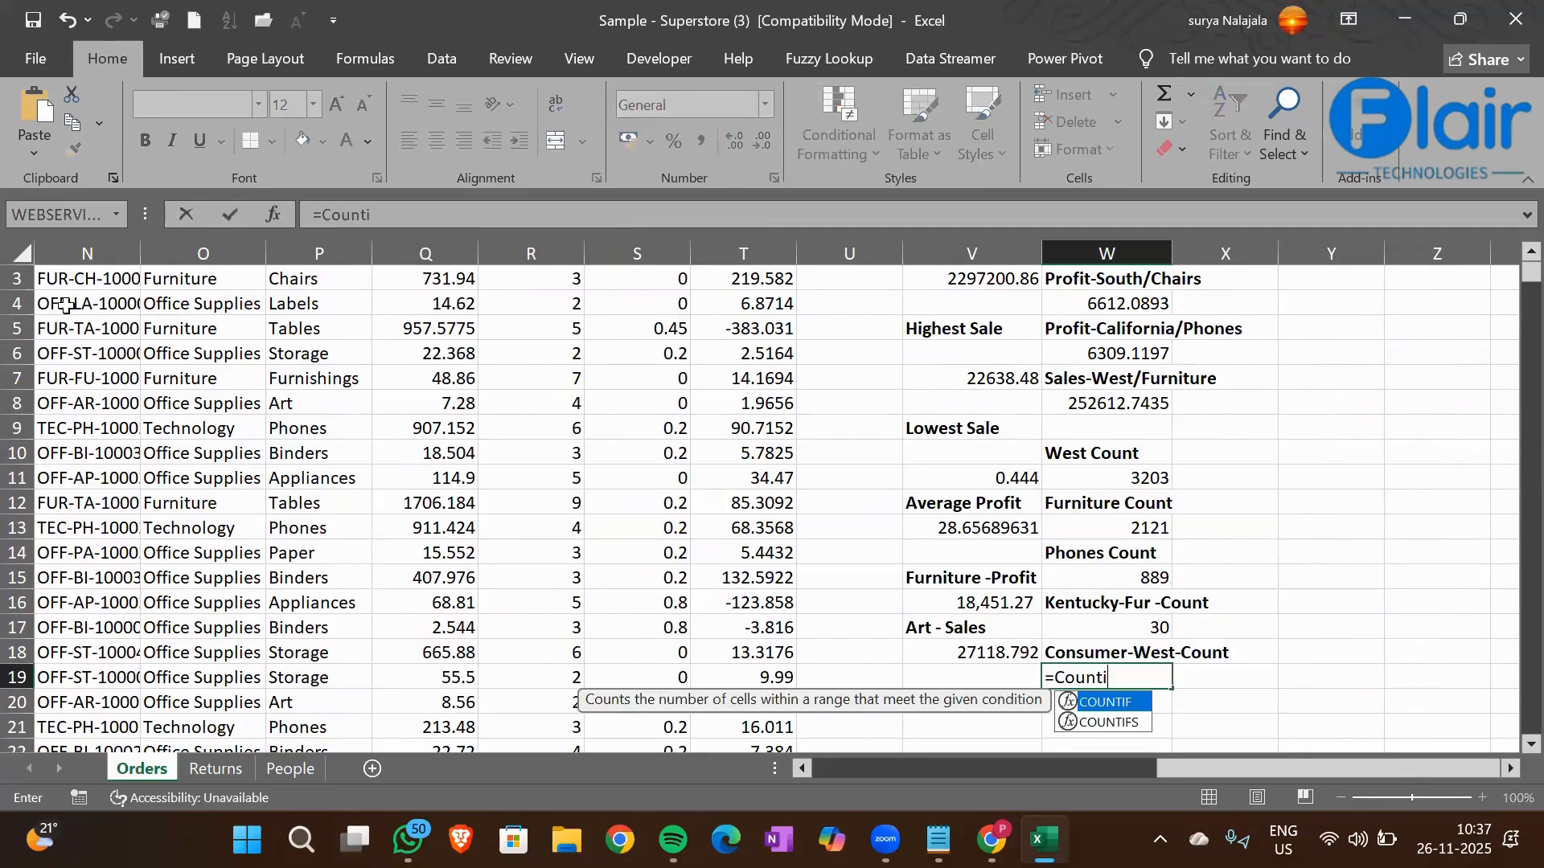
key(Tab)
key(Left)
key(Left)
key(Left)
key(Left)
key(Left)
key(Left)
key(Left)
key(Left)
key(Left)
key(Left)
key(Left)
key(Left)
key(Left)
key(Left)
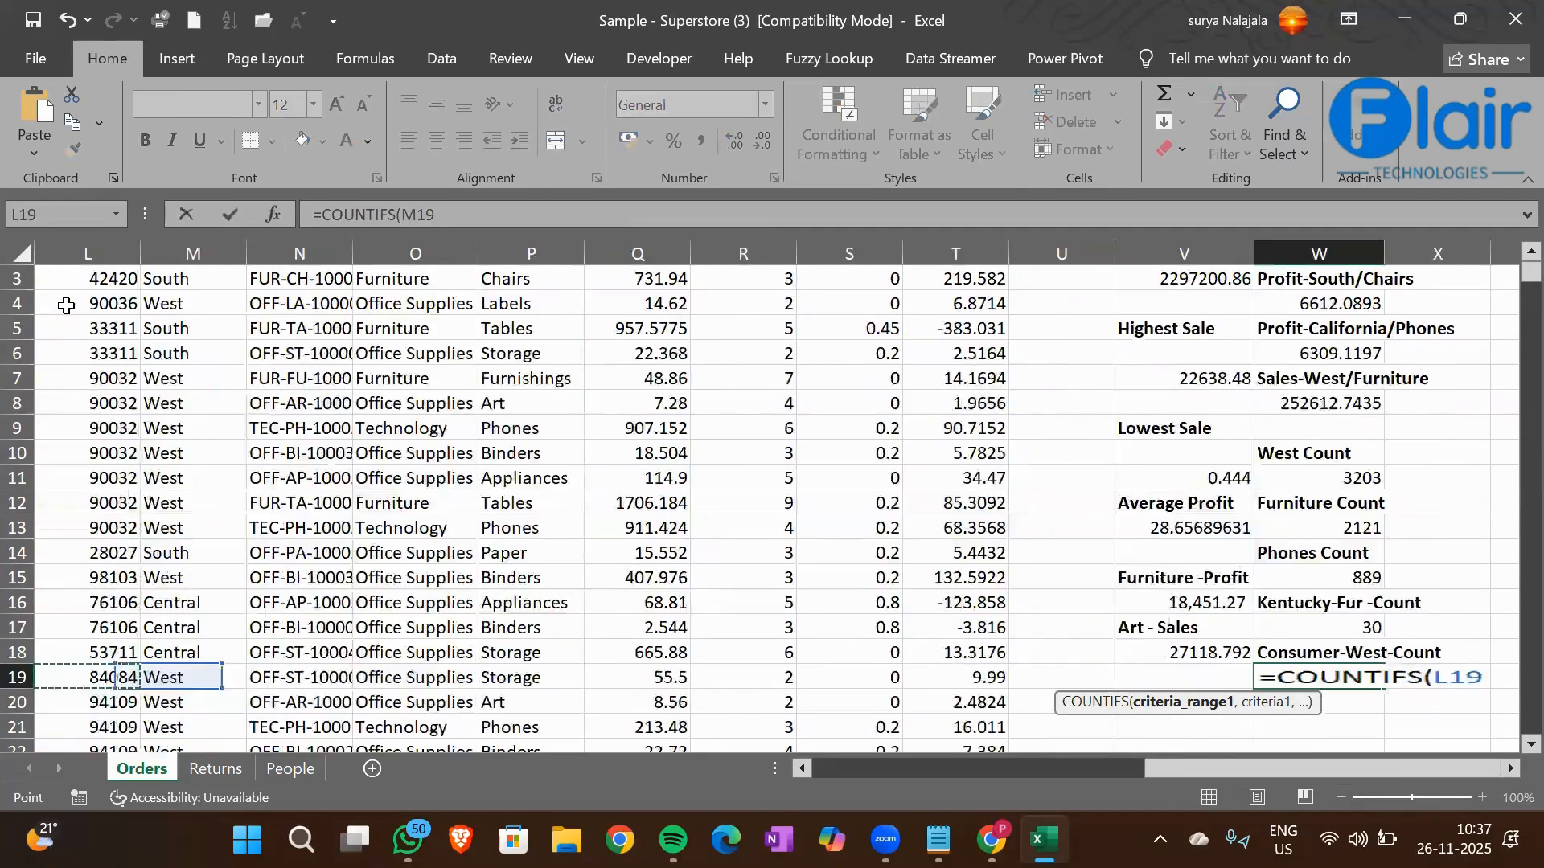
key(Left)
key(Left)
key(ctrl+Up)
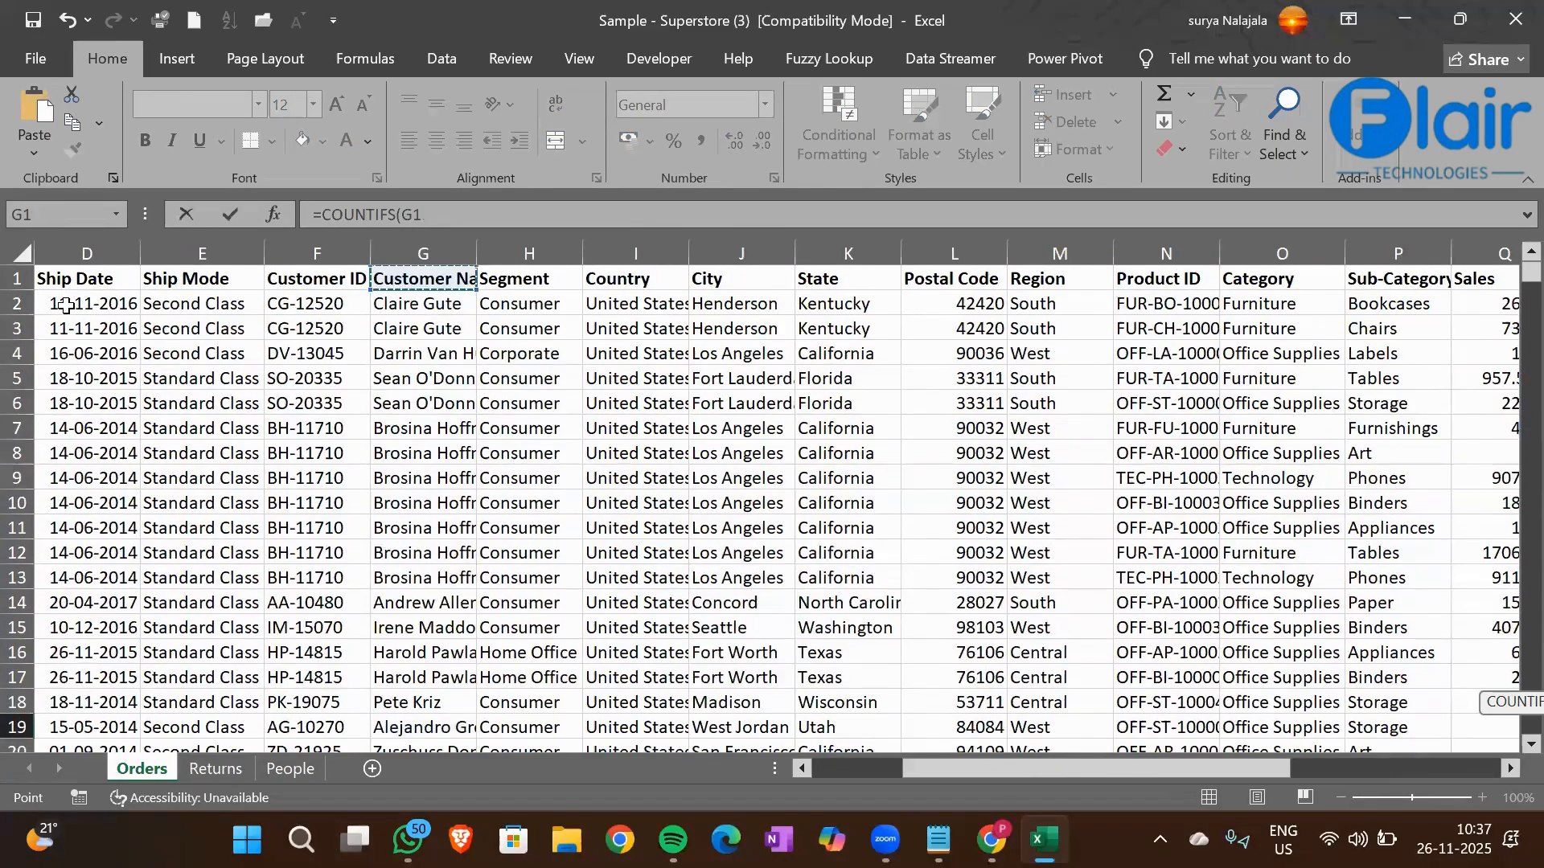
key(ctrl+Left)
key(Right)
key(Right)
key(Right)
key(Right)
key(Right)
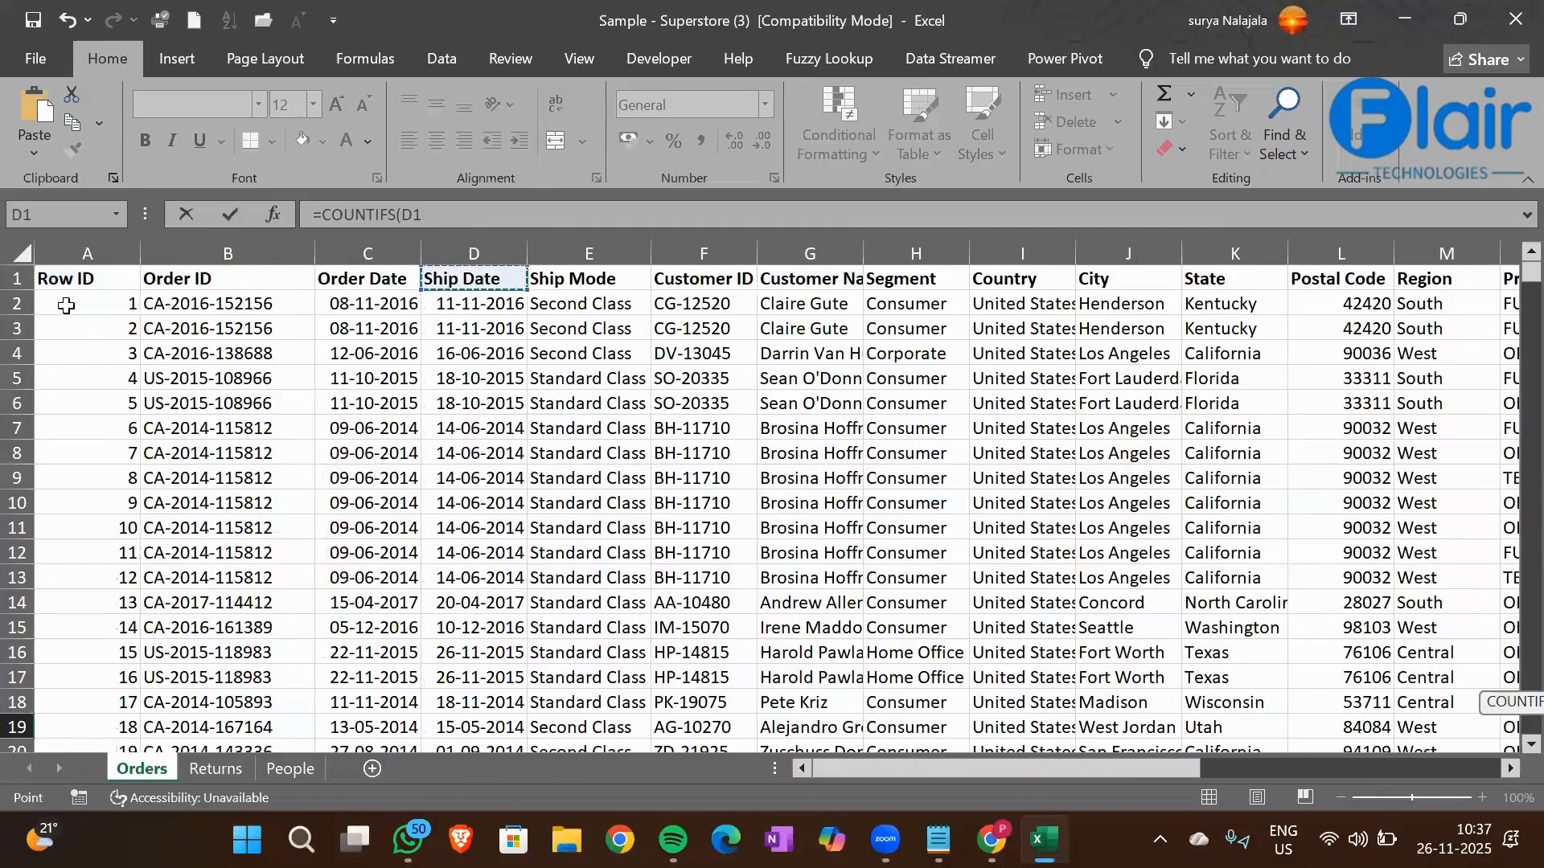
key(Right)
key(Right)
key(Right)
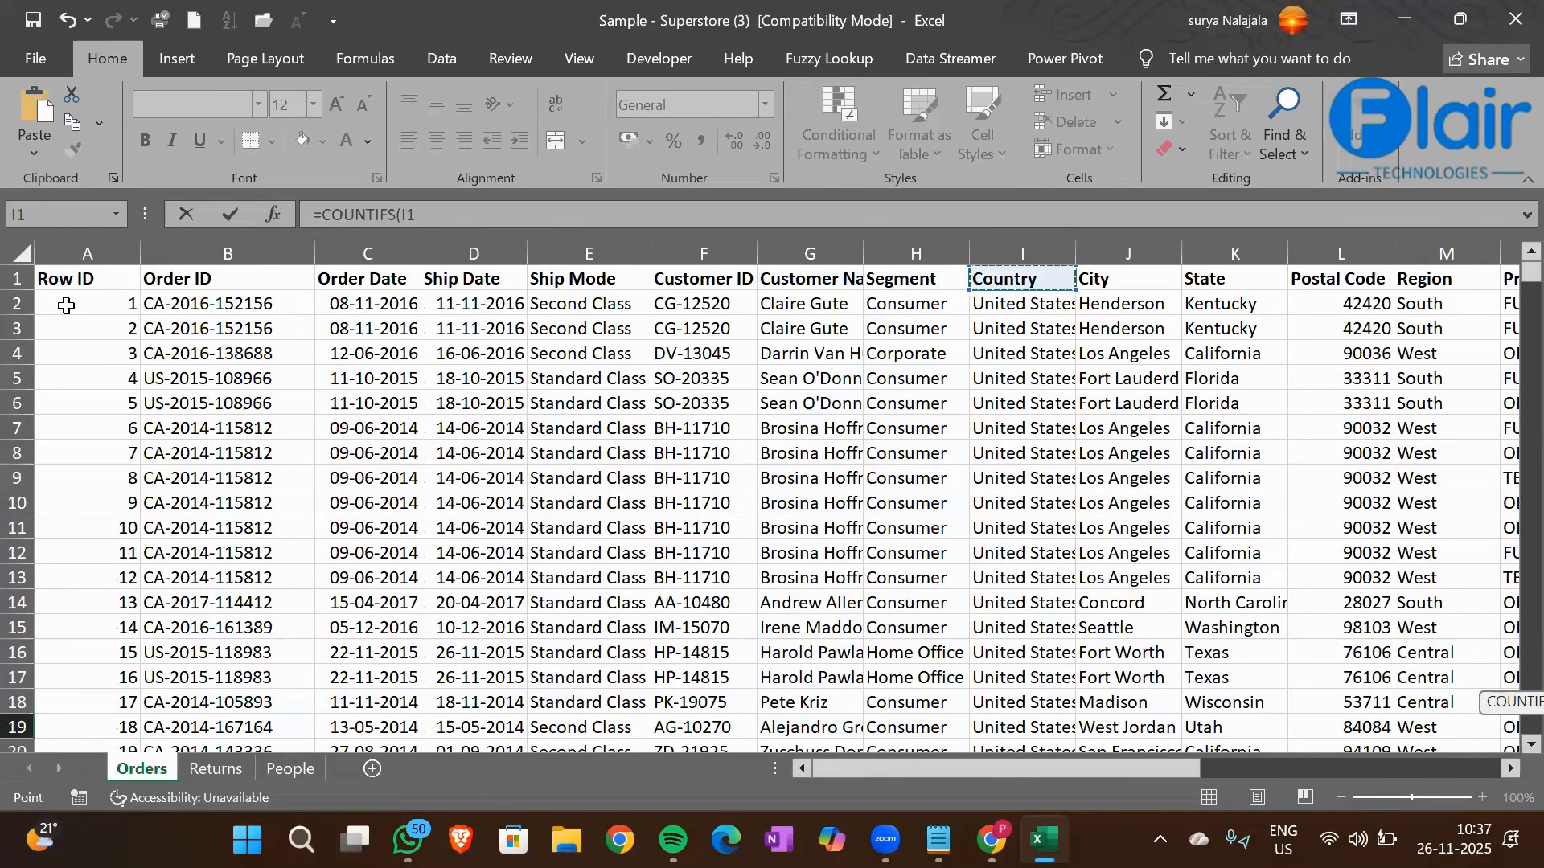
key(Right)
key(Right)
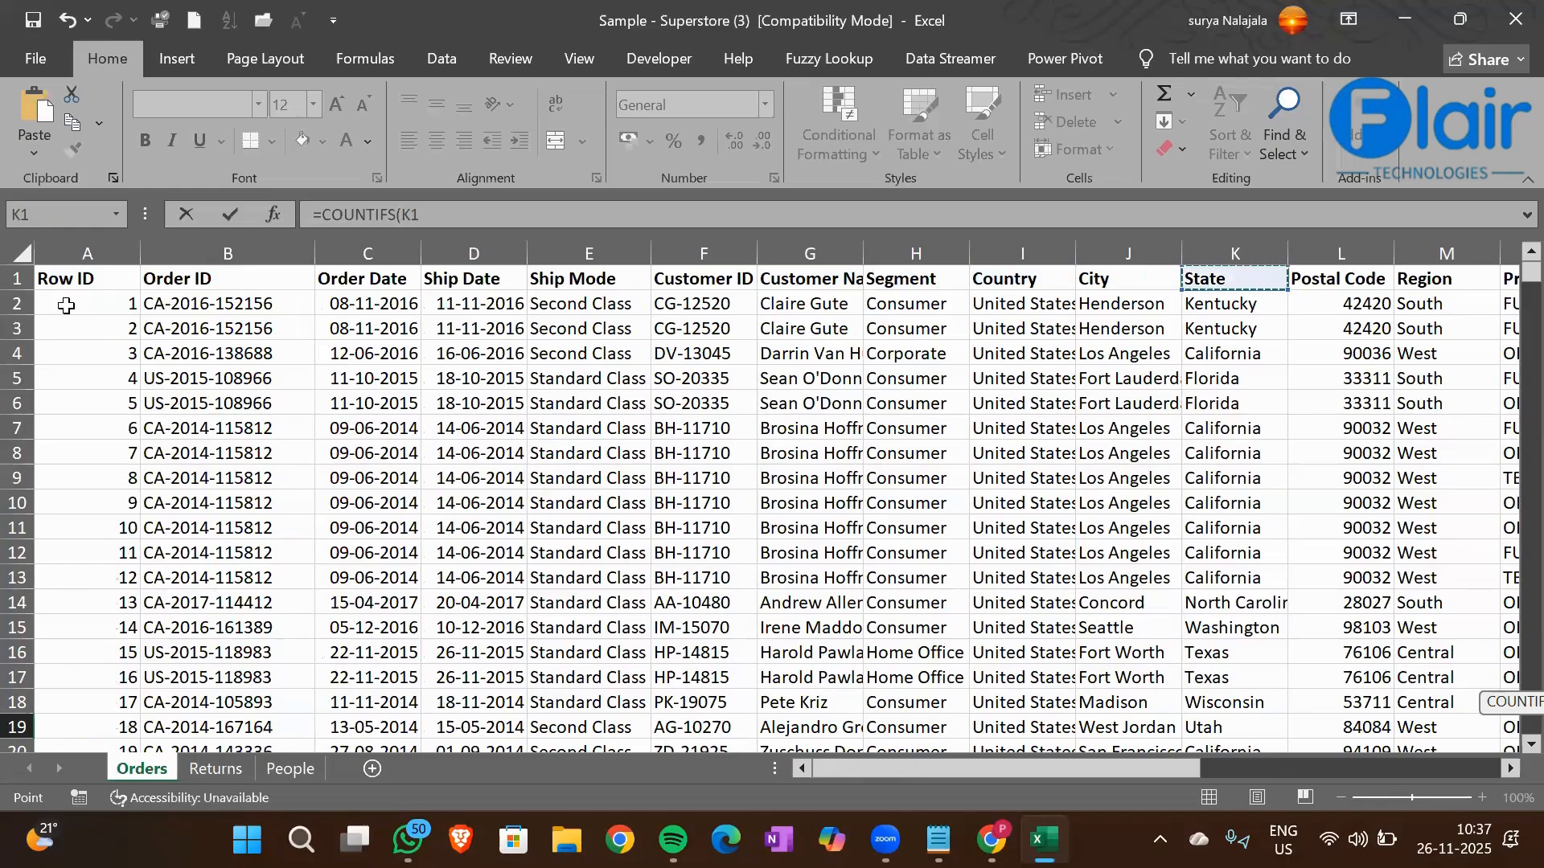
key(Right)
key(Left)
key(Left)
key(Left)
key(Left)
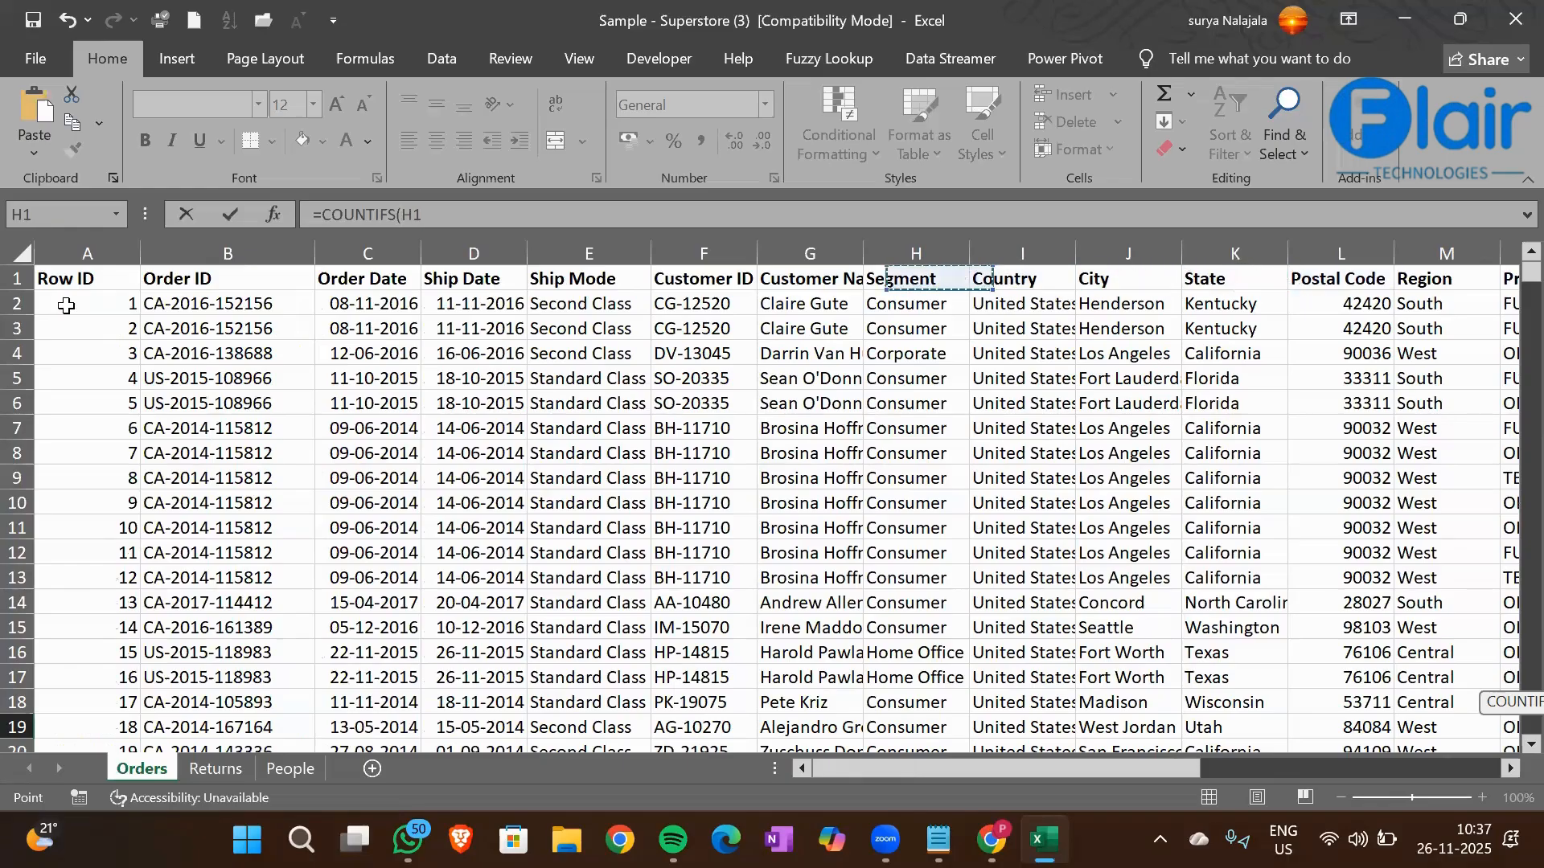
key(ctrl+shift+Down)
text(,)
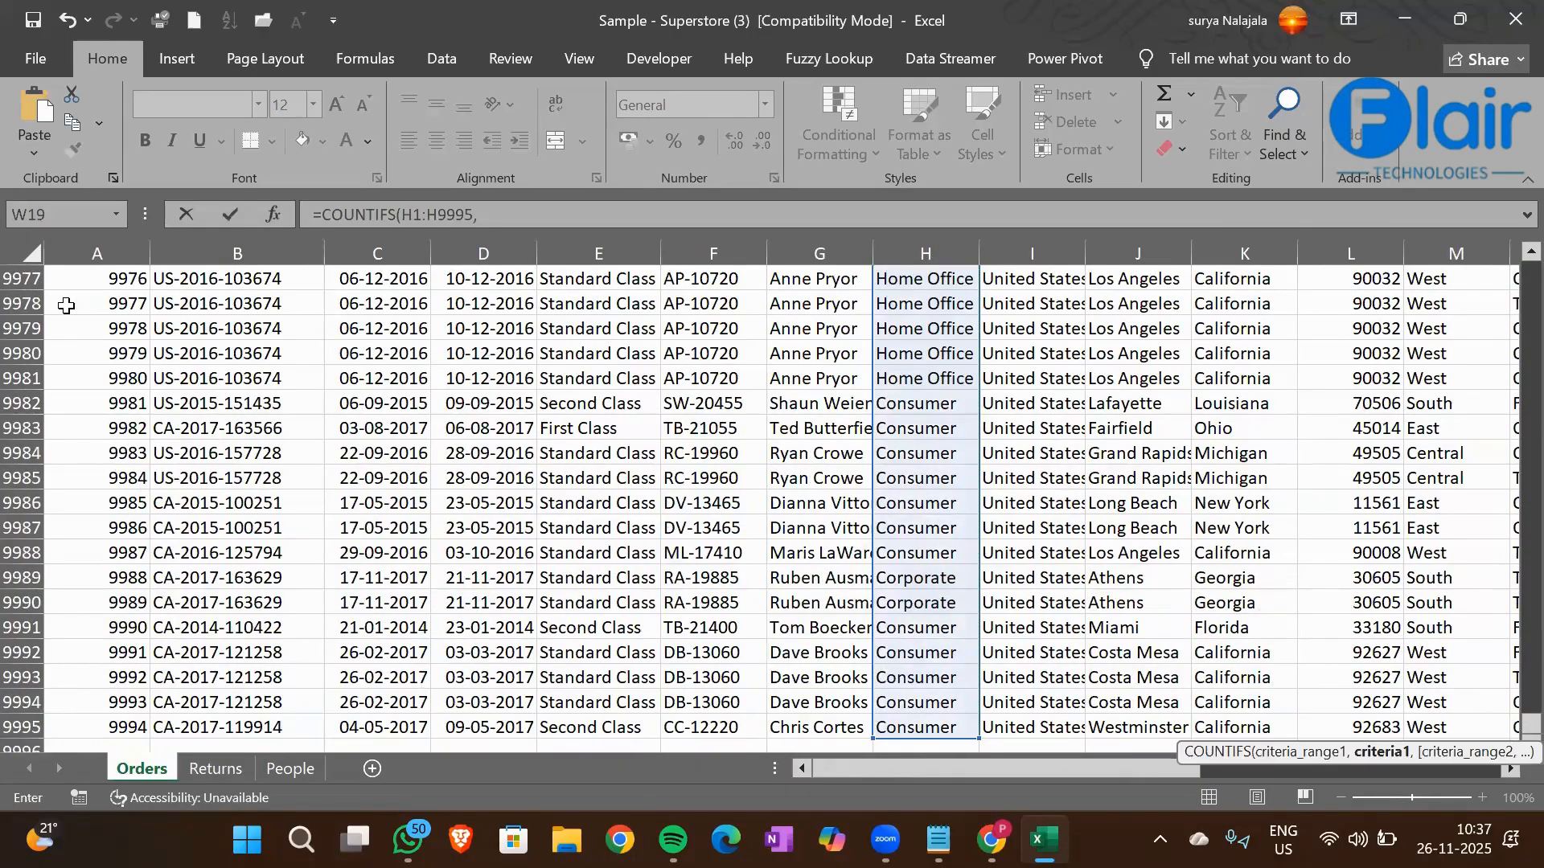
Set the Consumer cell H2 as the first criterion of the W19 COUNTIFS formula
click(930, 450)
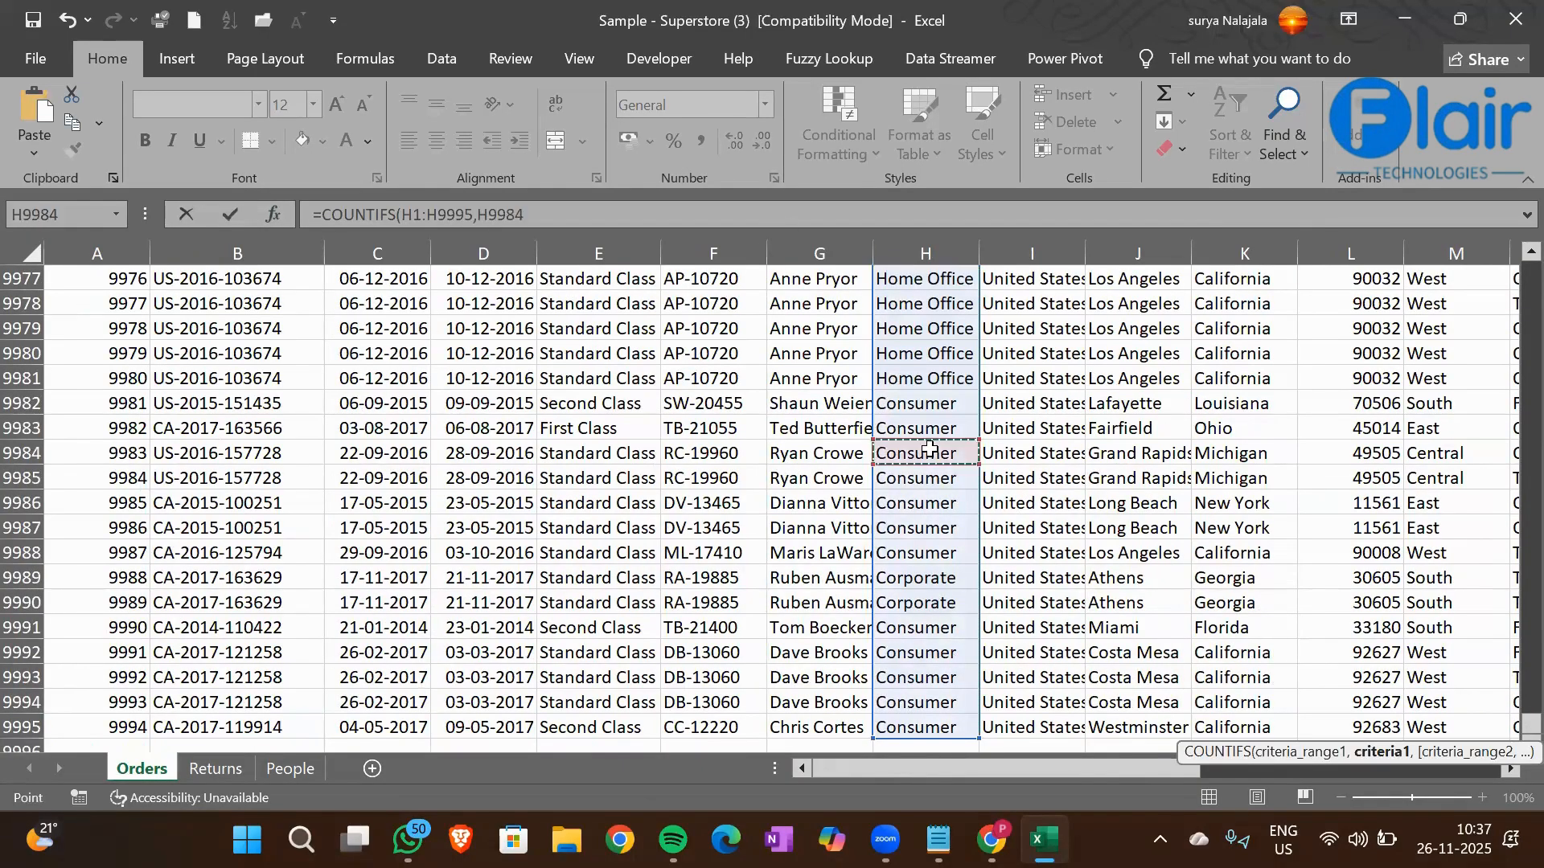
key(ctrl+Up)
key(Down)
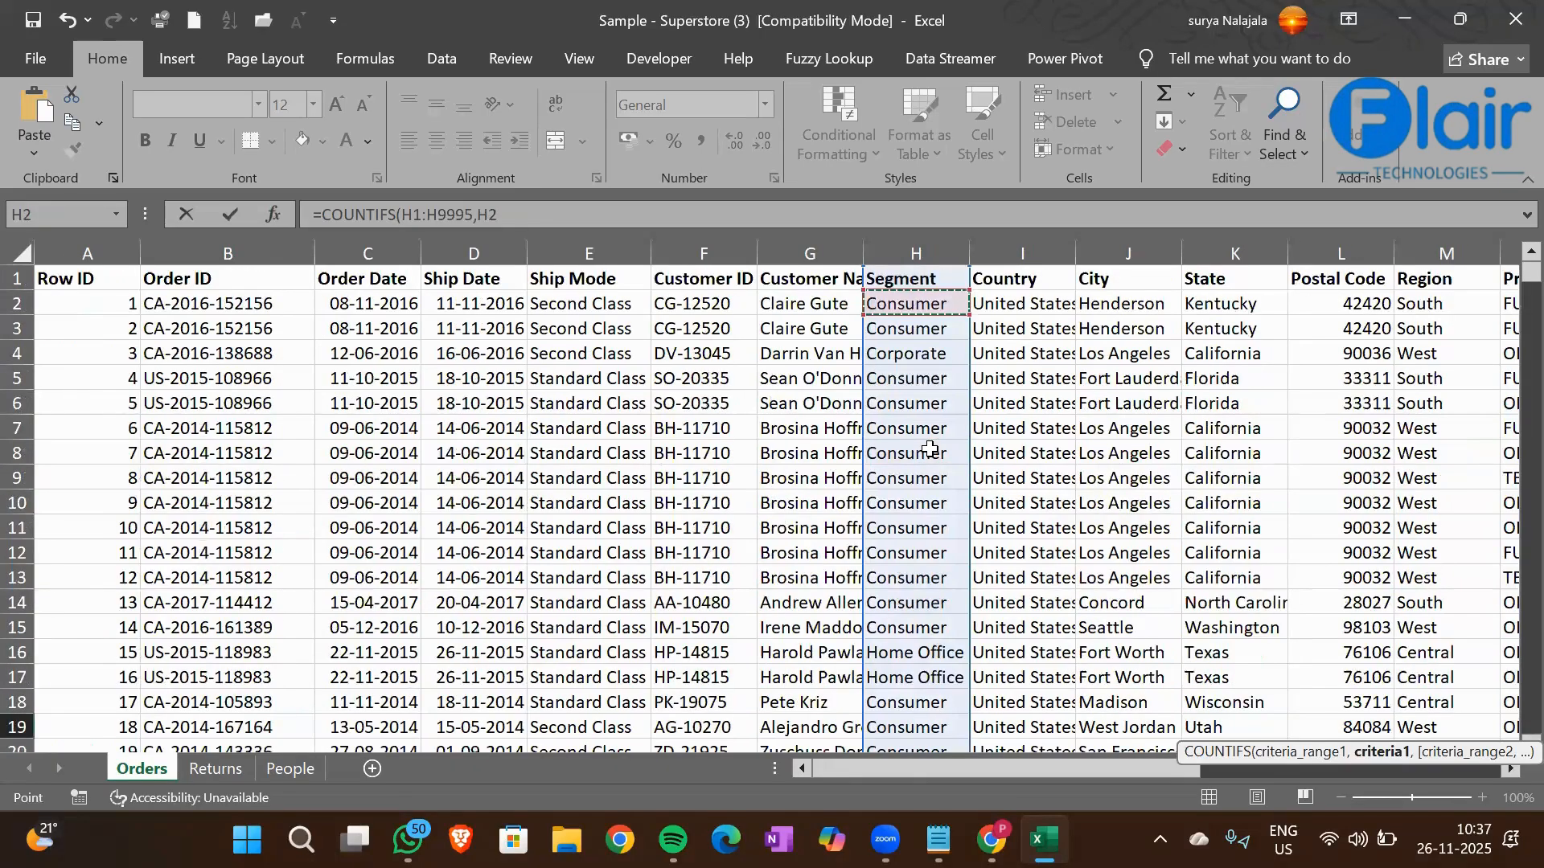
text(,)
Add the Region column M1:M9995 as the second criteria range of the W19 formula
click(1129, 287)
key(Right)
key(Right)
key(Right)
key(Right)
key(Left)
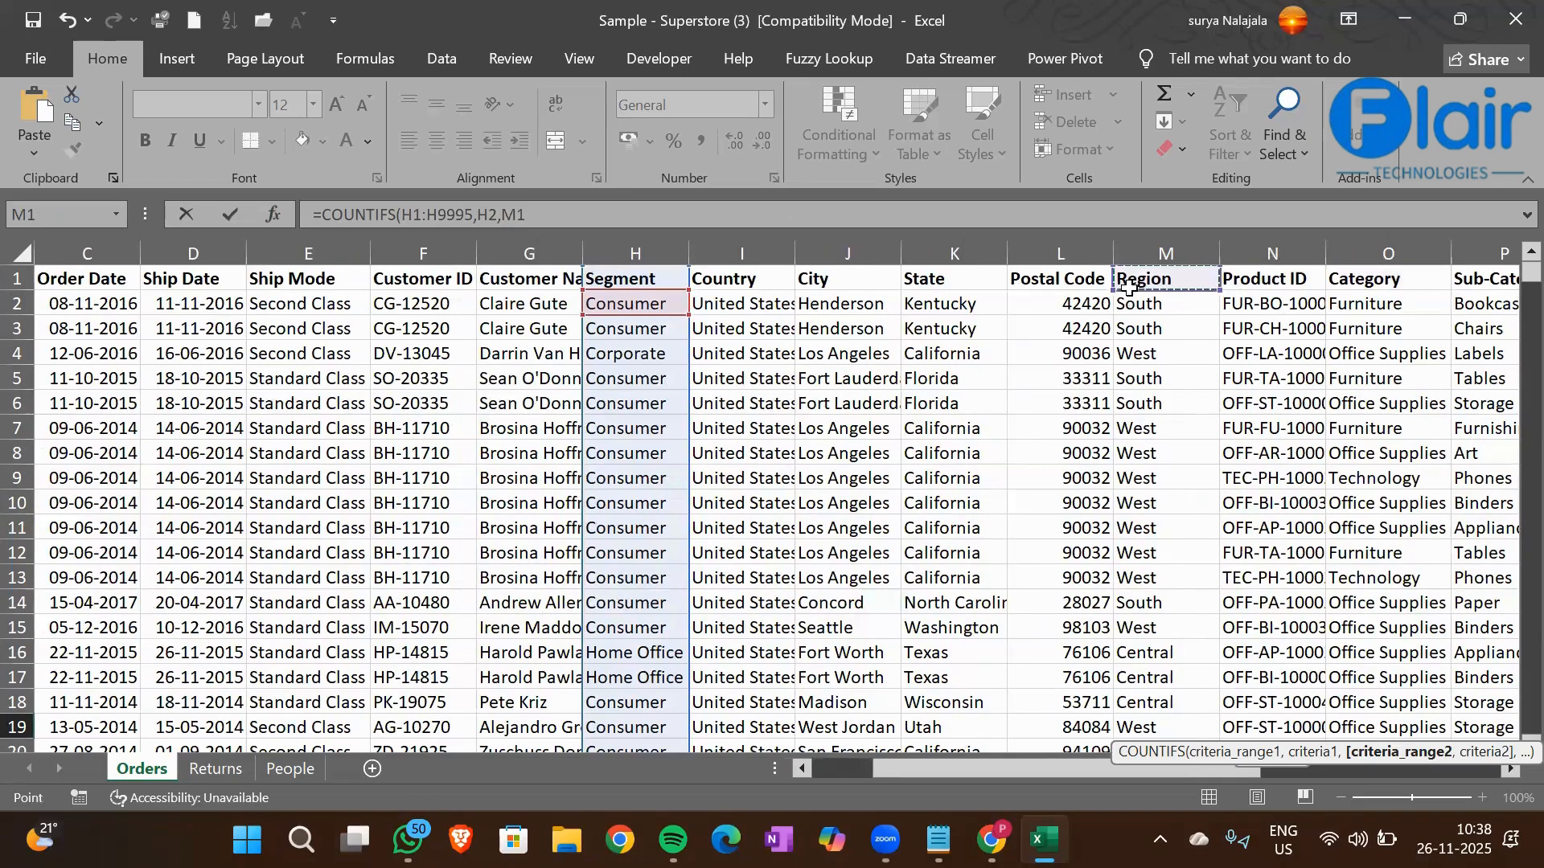
key(ctrl+shift+Down)
text(,)
Set the West cell M4 as the second criterion and commit the W19 COUNTIFS formula
click(1179, 401)
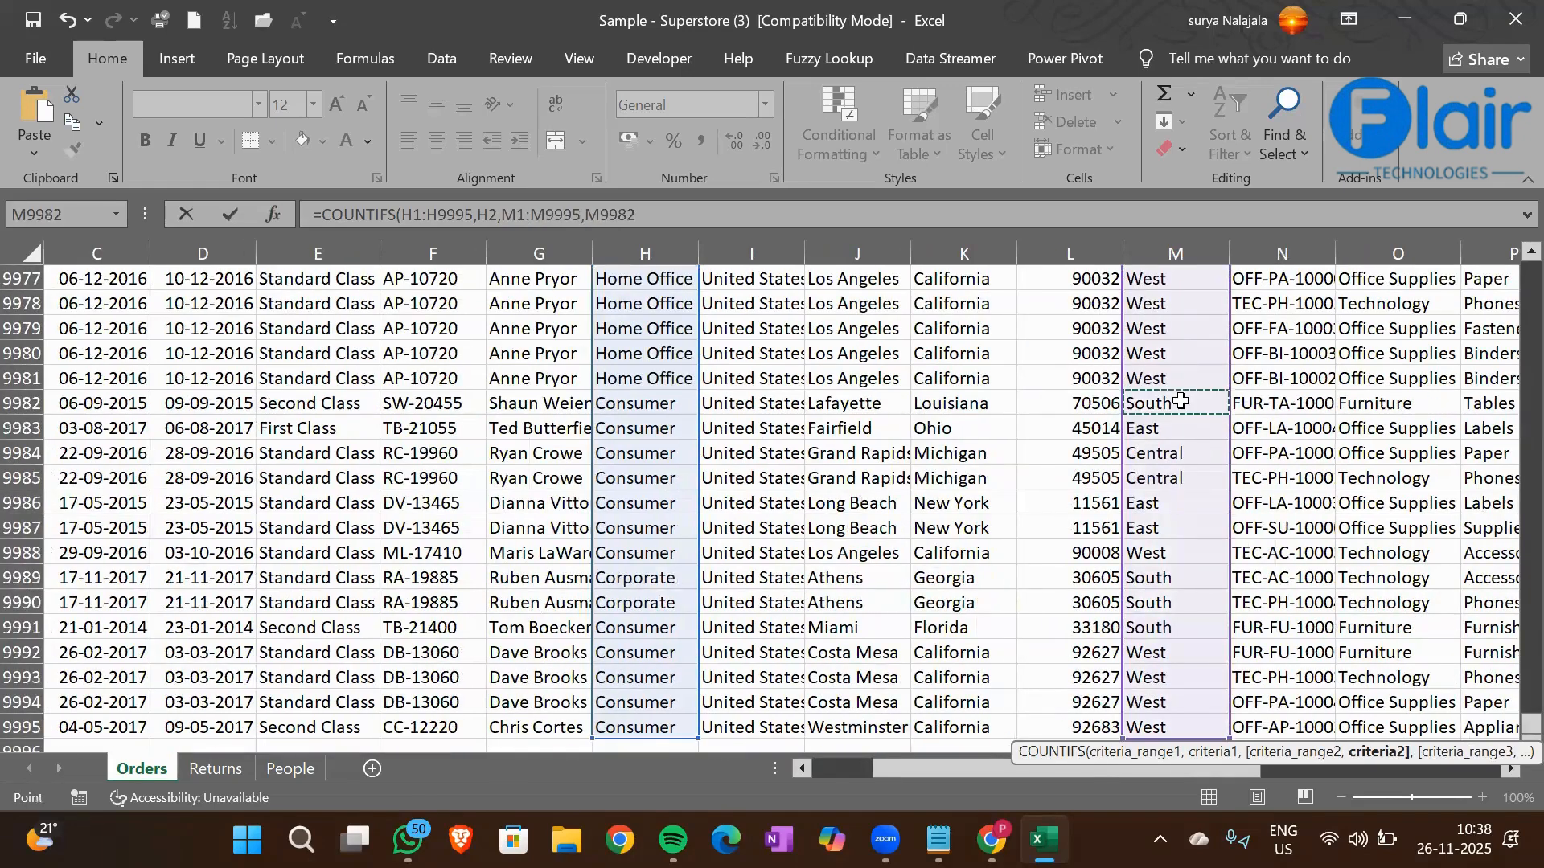
key(ctrl+Up)
key(Down)
key(Down)
key(Down)
key(ctrl+Return)
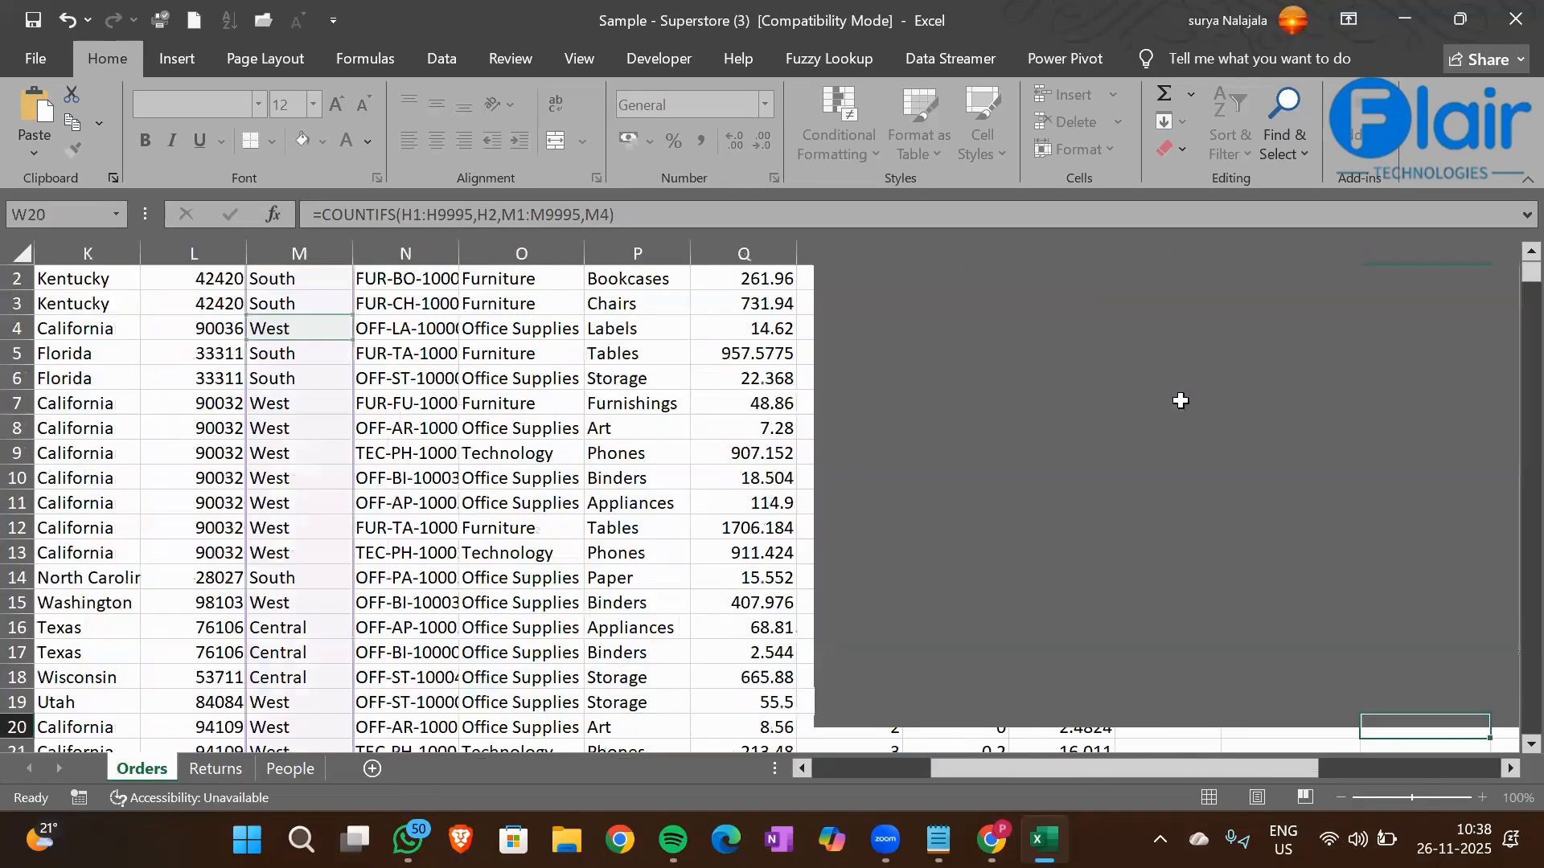
Examine the Region and Sub-Category columns for the conditions of another two-condition count
key(Up)
key(Right)
key(Right)
key(Right)
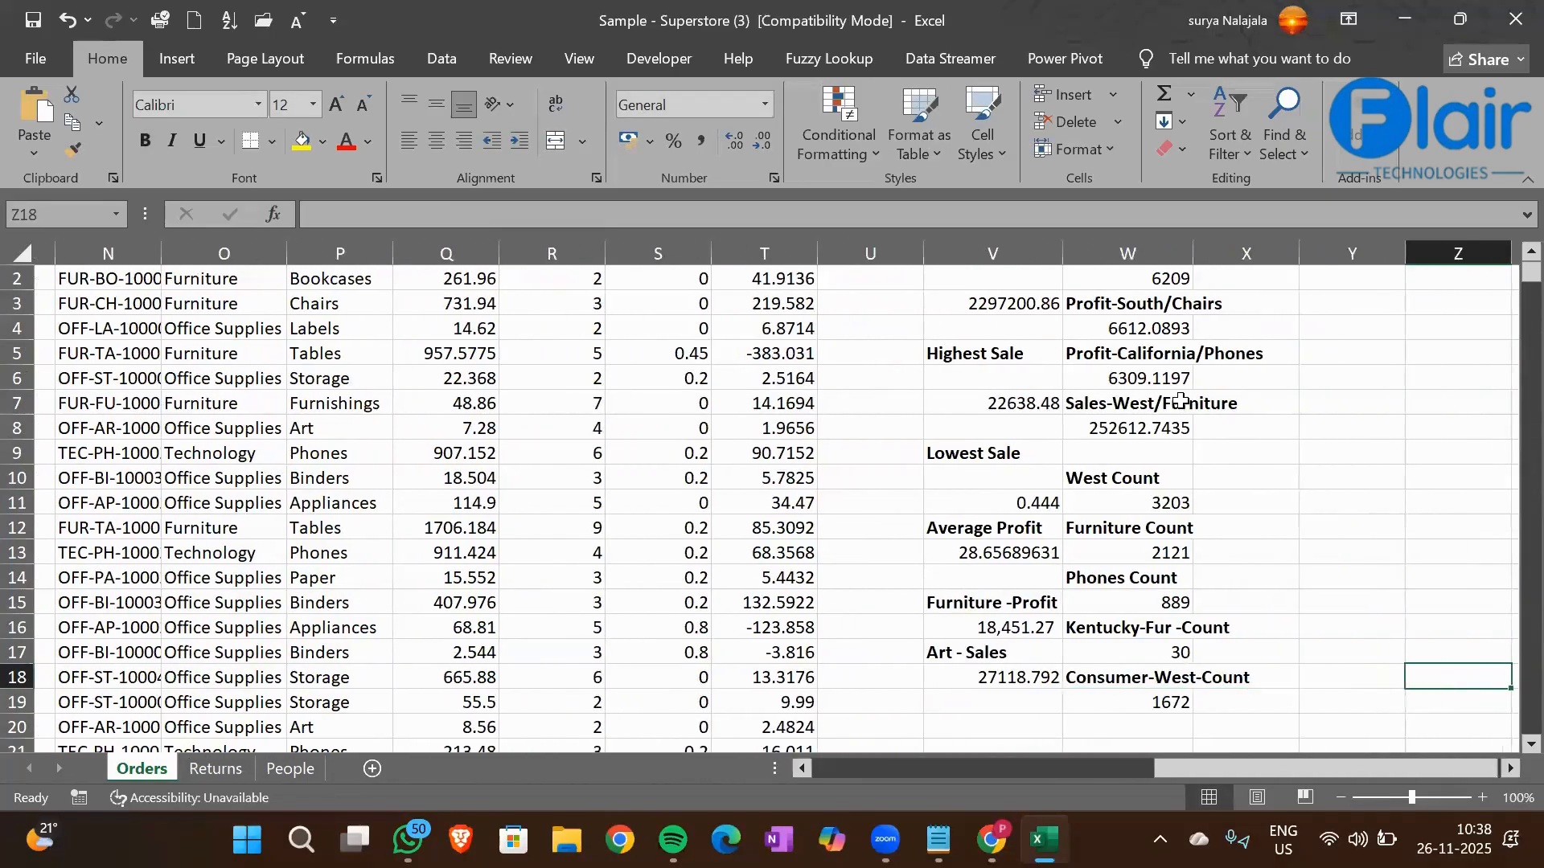
key(Up)
key(Up)
key(Up)
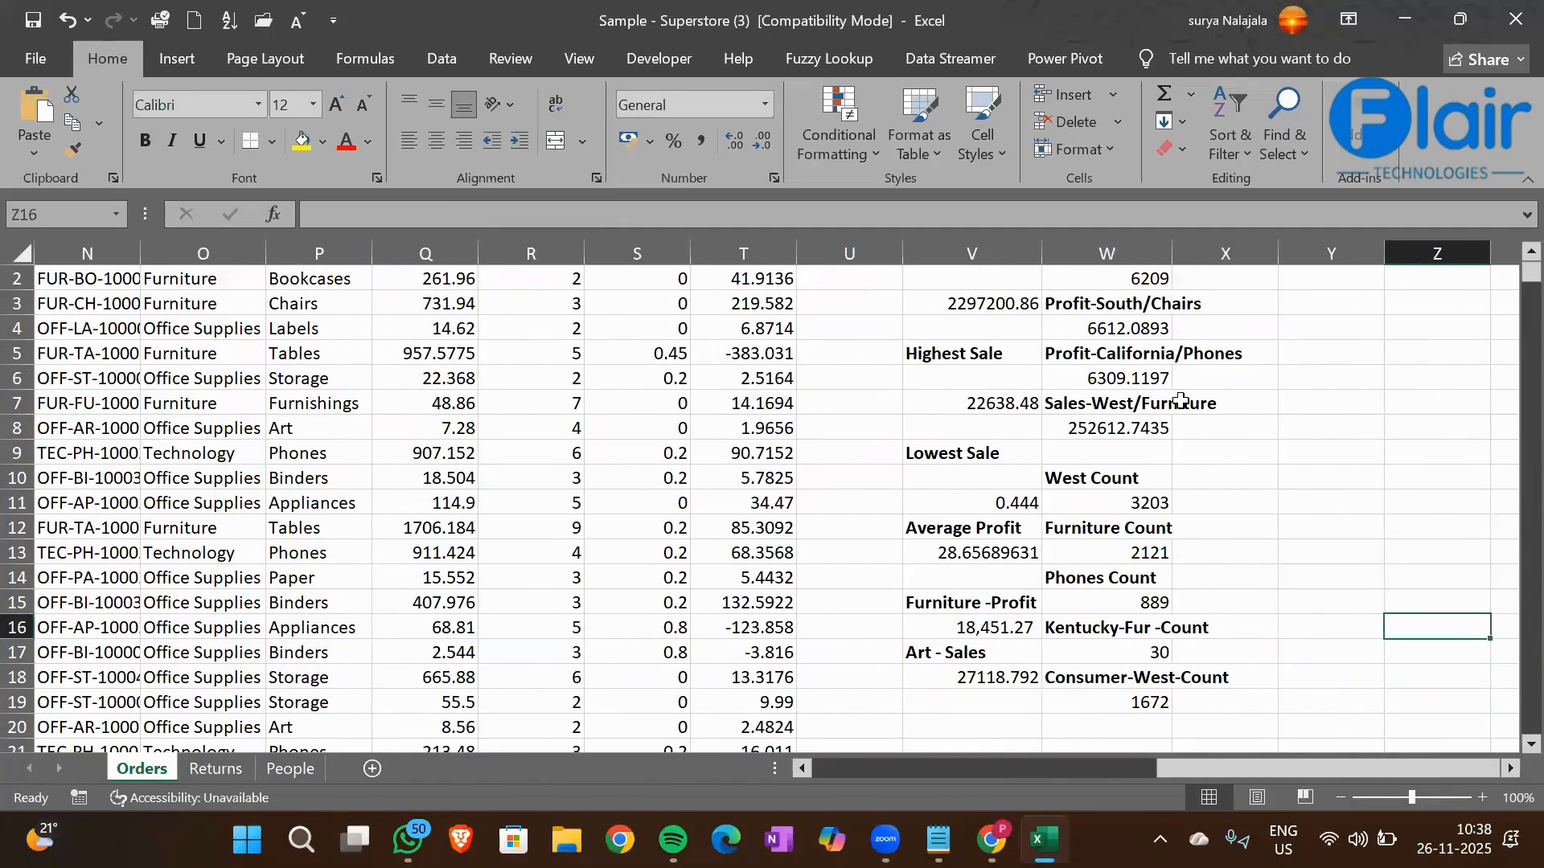
key(ctrl+Up)
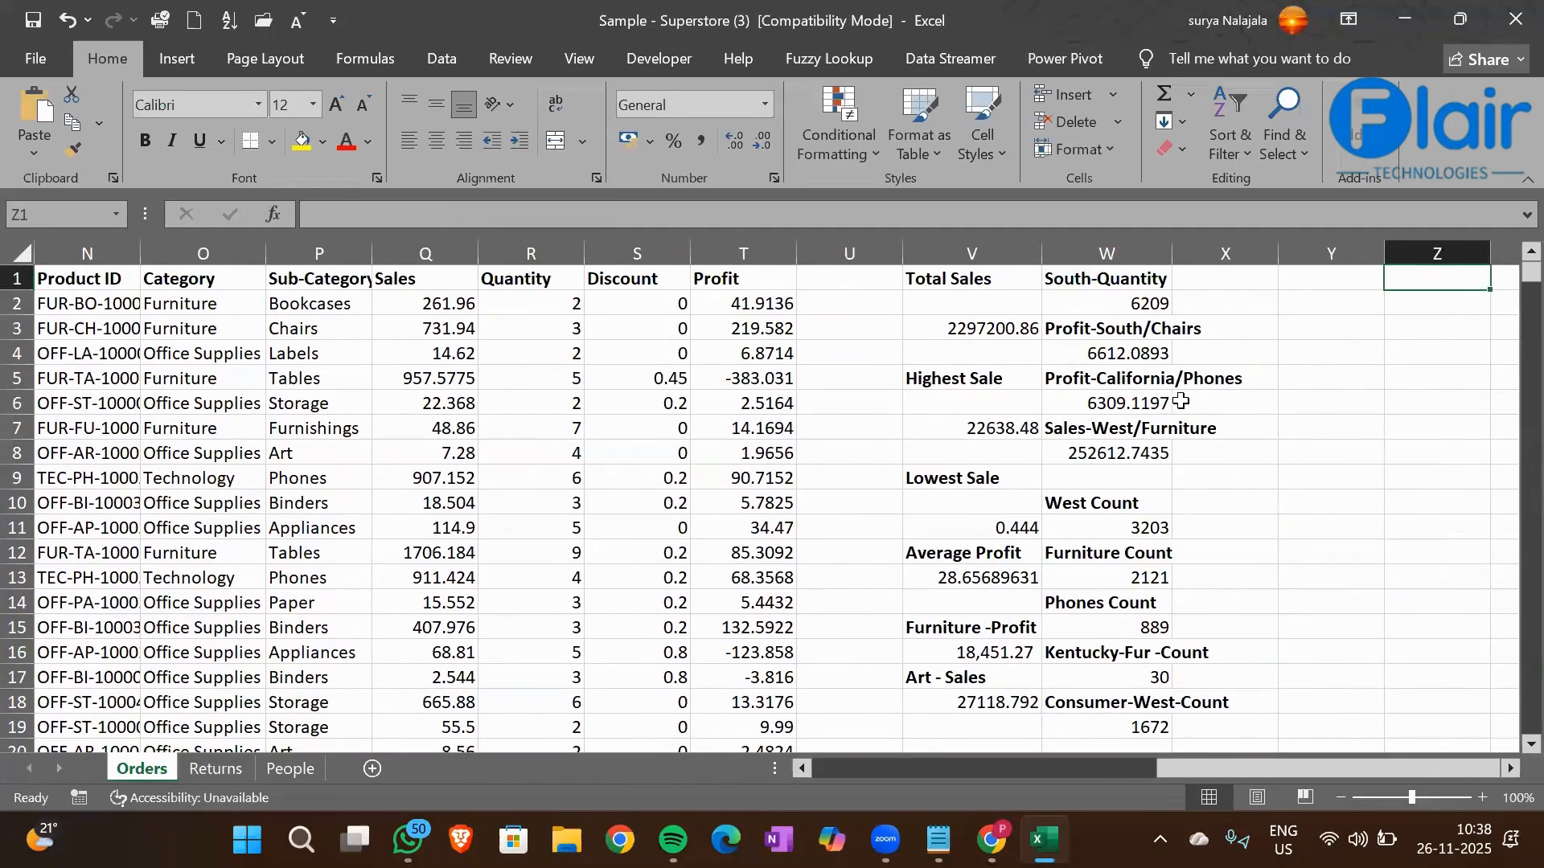
key(Left)
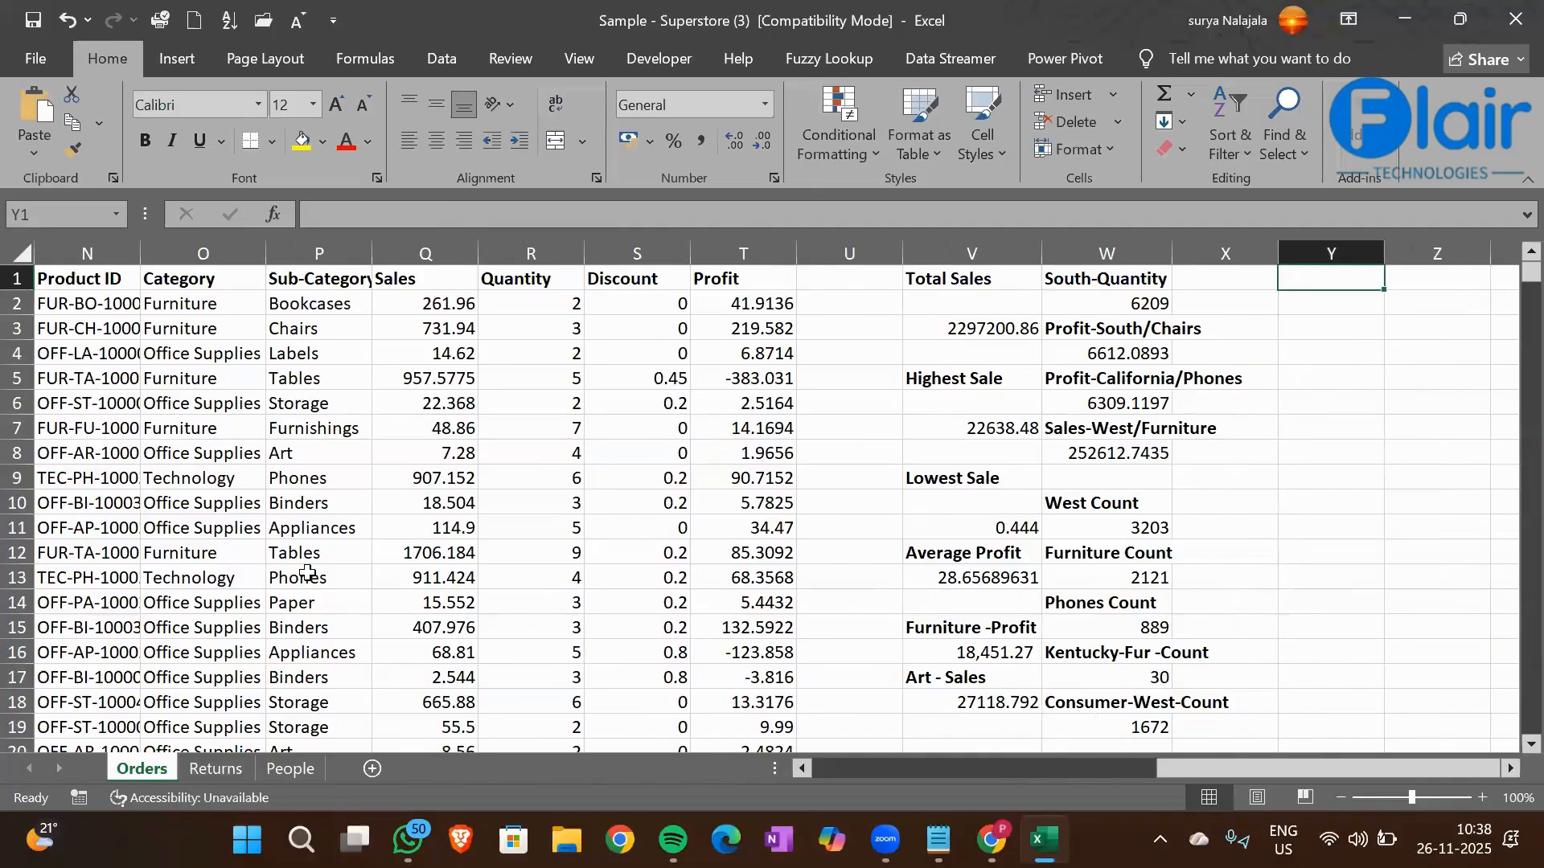
scroll(307, 574, left, 2)
scroll(307, 574, left, 1)
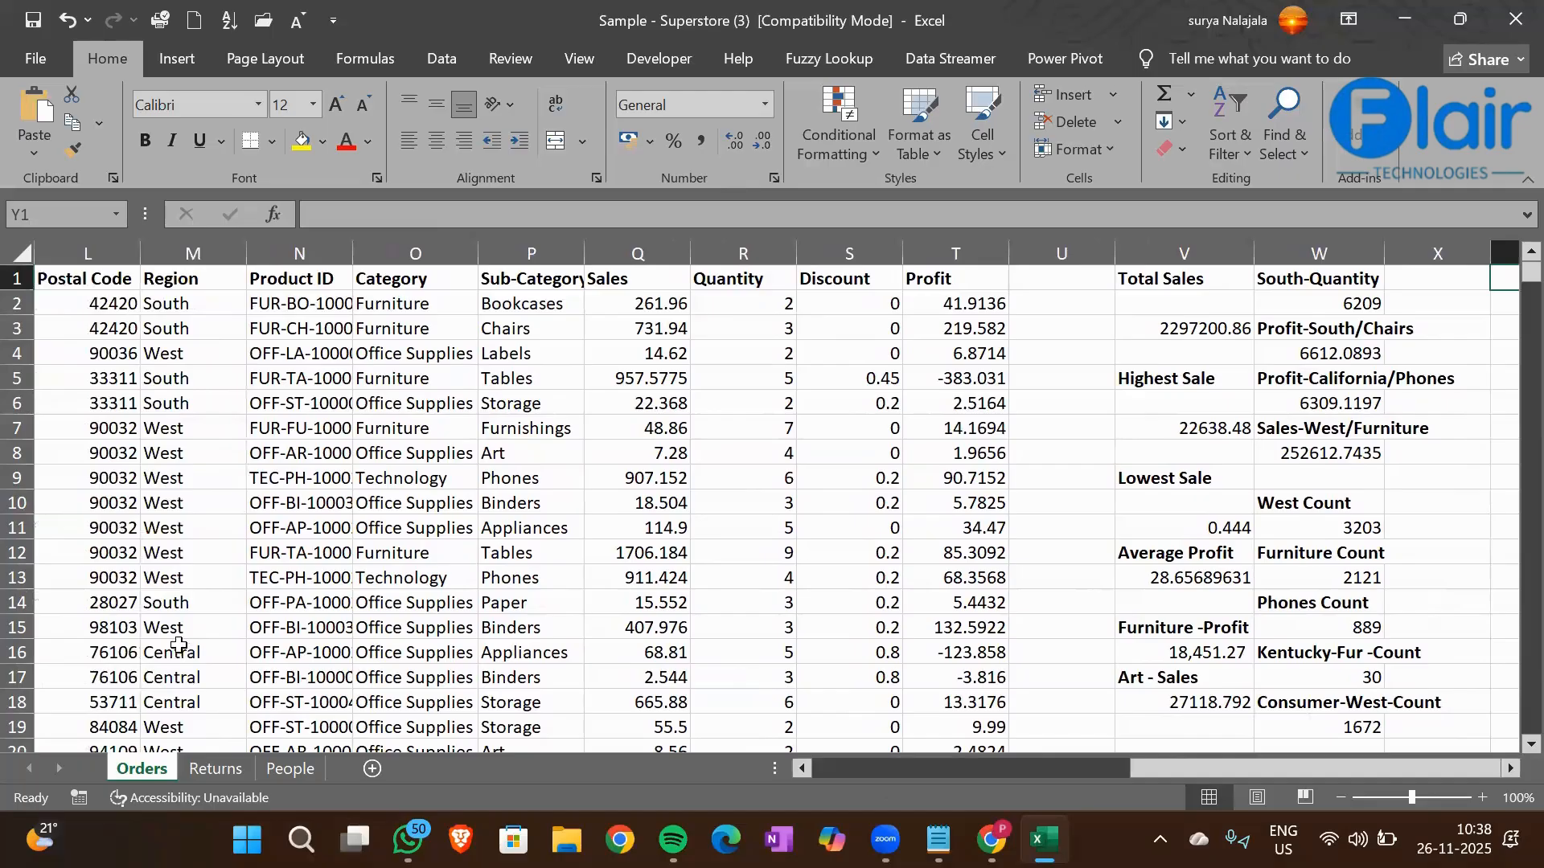
click(181, 649)
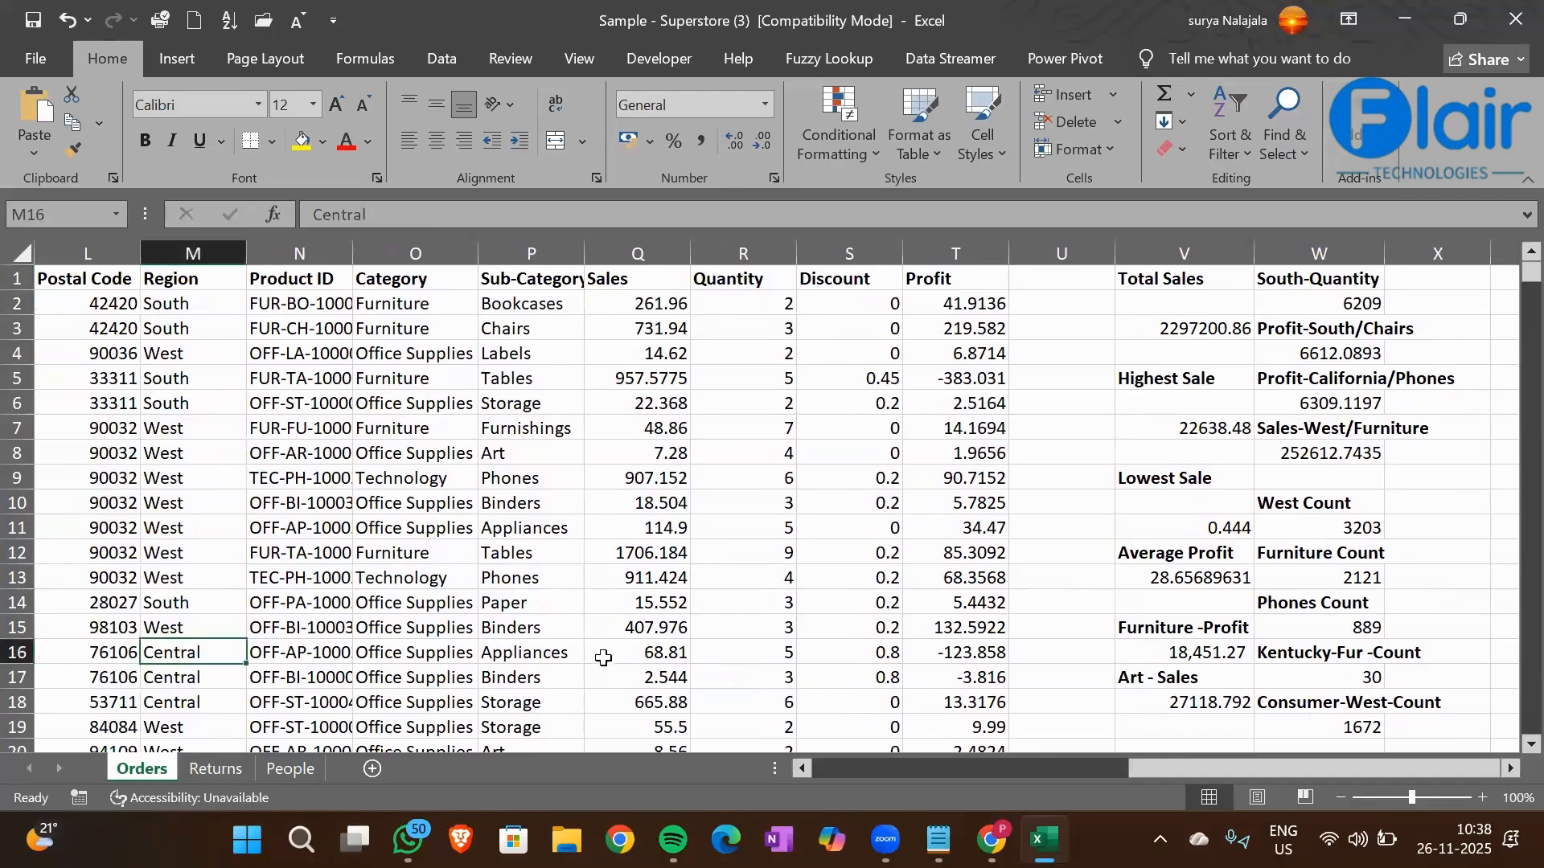
click(539, 328)
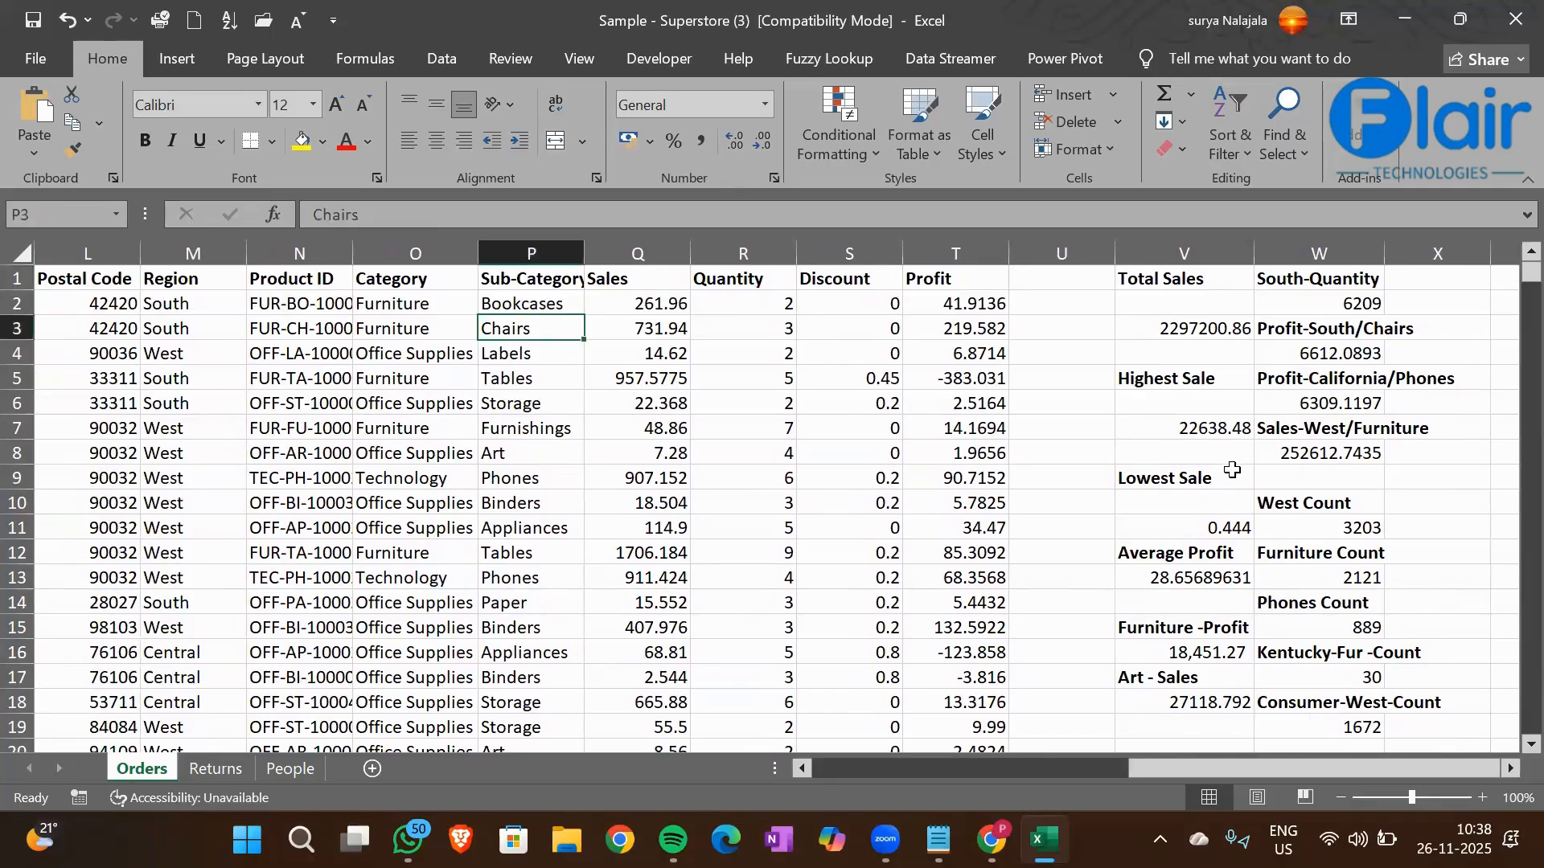
Enter the heading Central-Art-Count in cell X1 and make it bold
click(1447, 273)
text(Cental-)
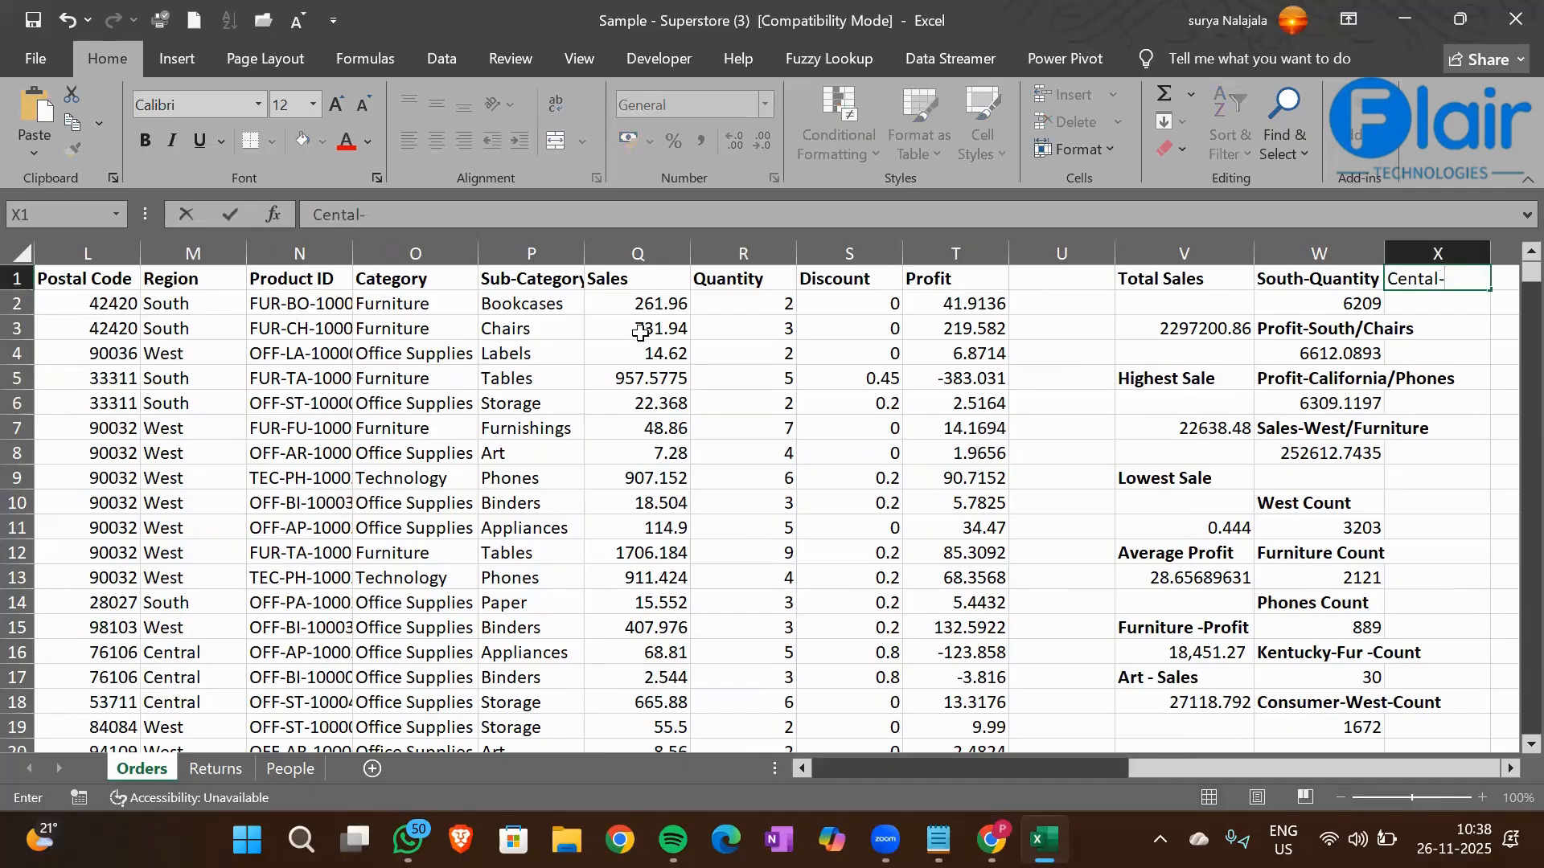
key(BackSpace)
key(BackSpace)
key(BackSpace)
key(BackSpace)
text(tral-Art-Count)
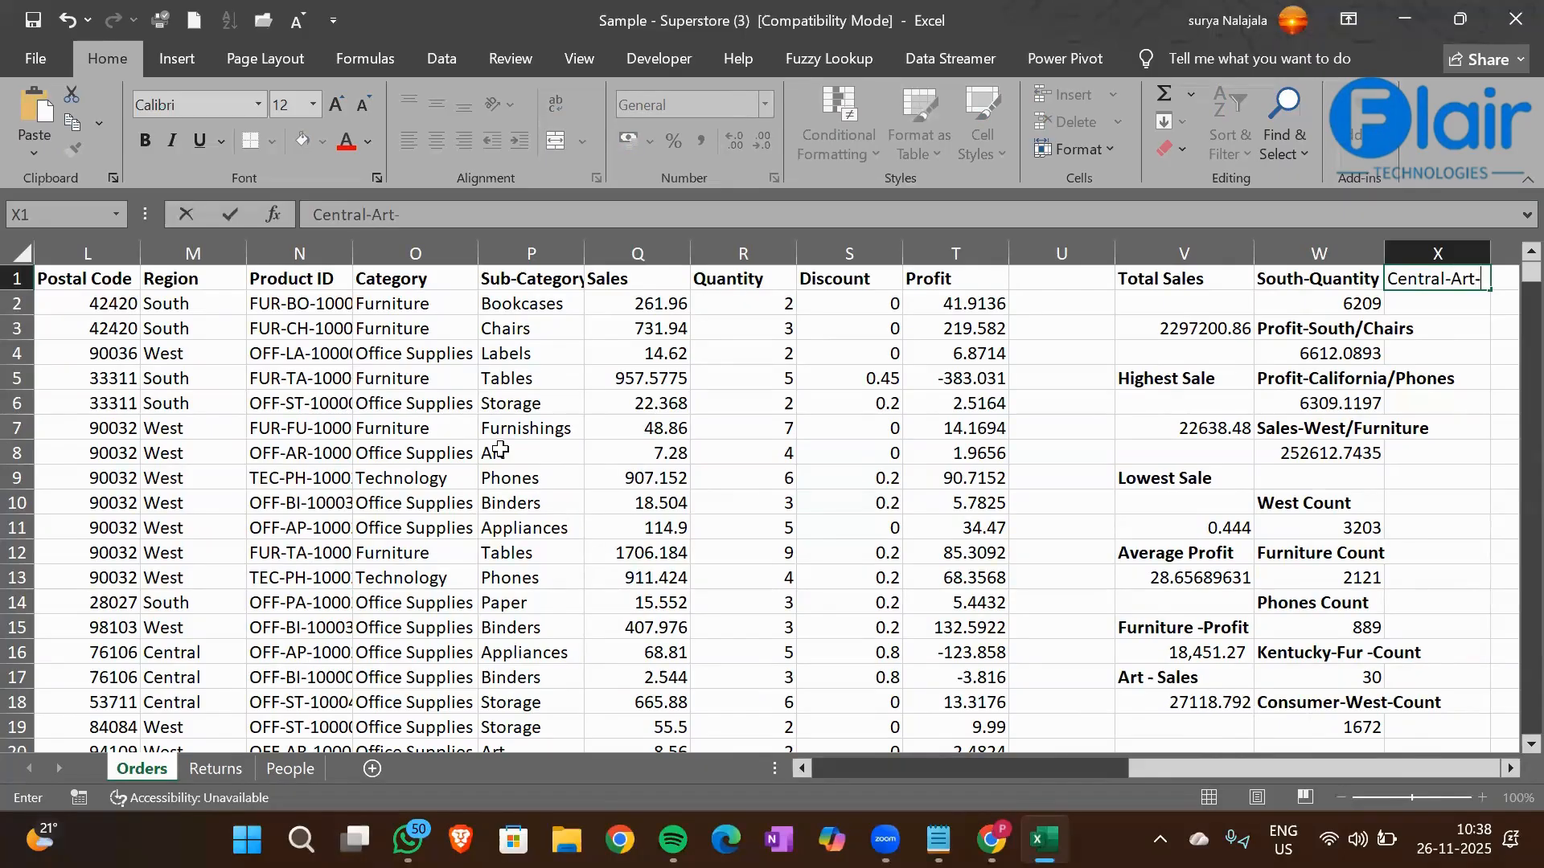
key(Return)
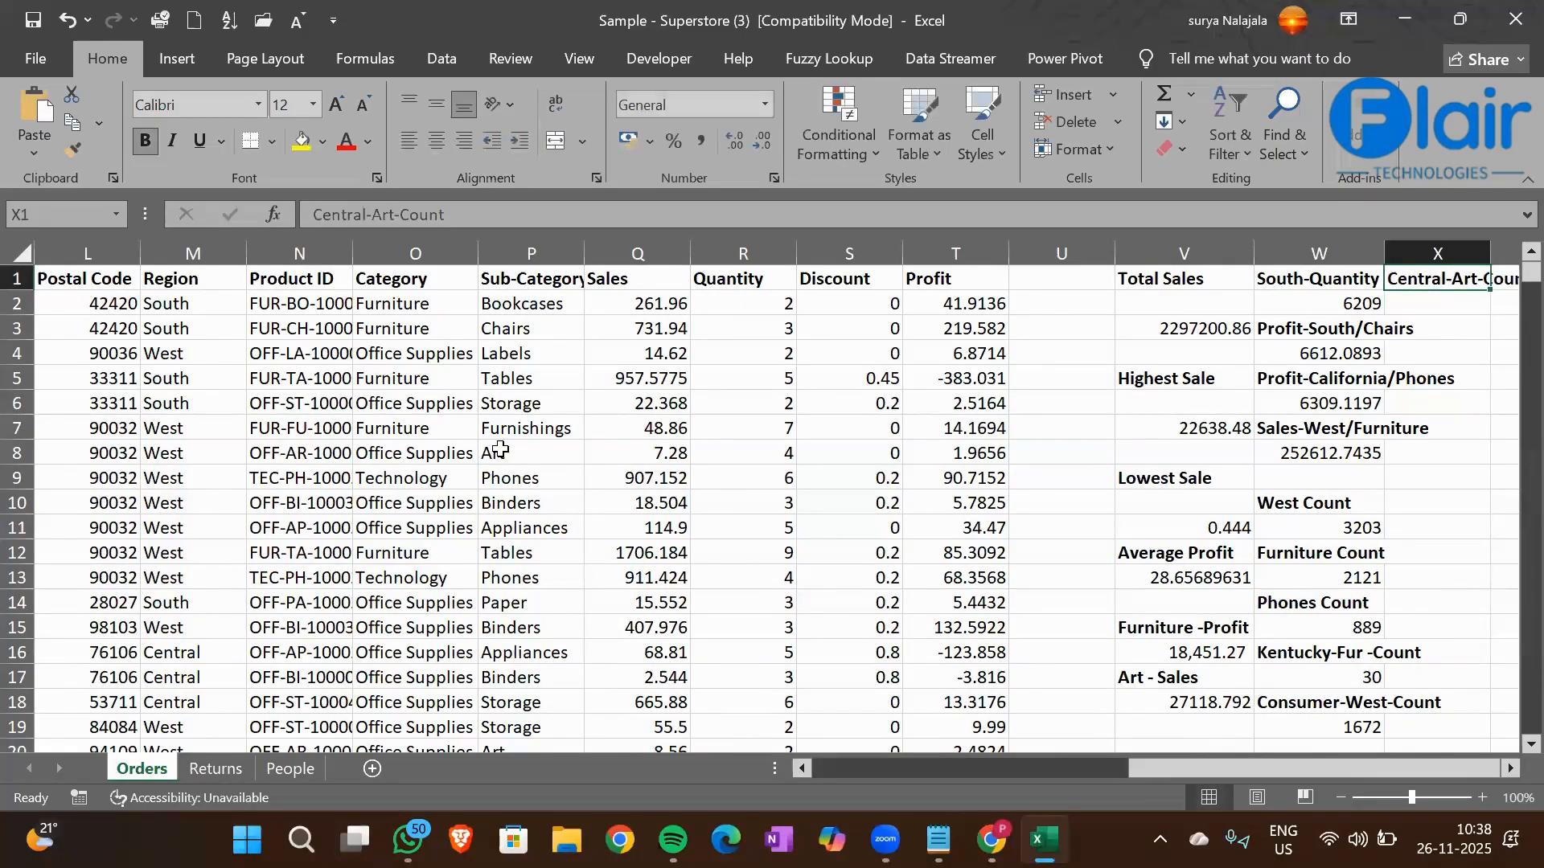
Start a COUNTIFS formula in cell X2 with the Region column M1:M9995 as the first criteria range
text(=)
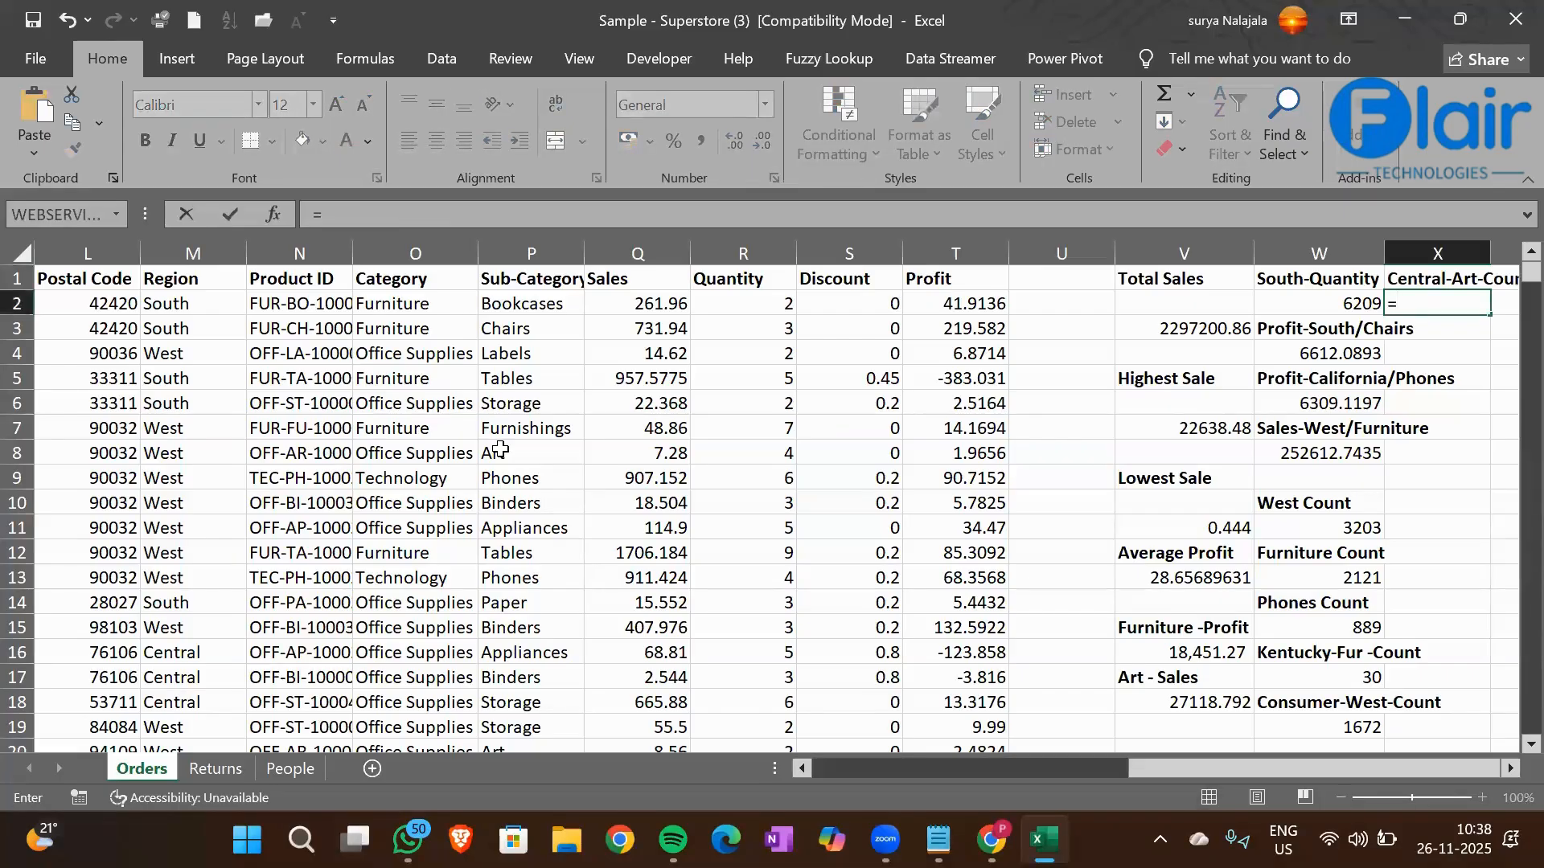
text(s)
key(BackSpace)
text(Countif)
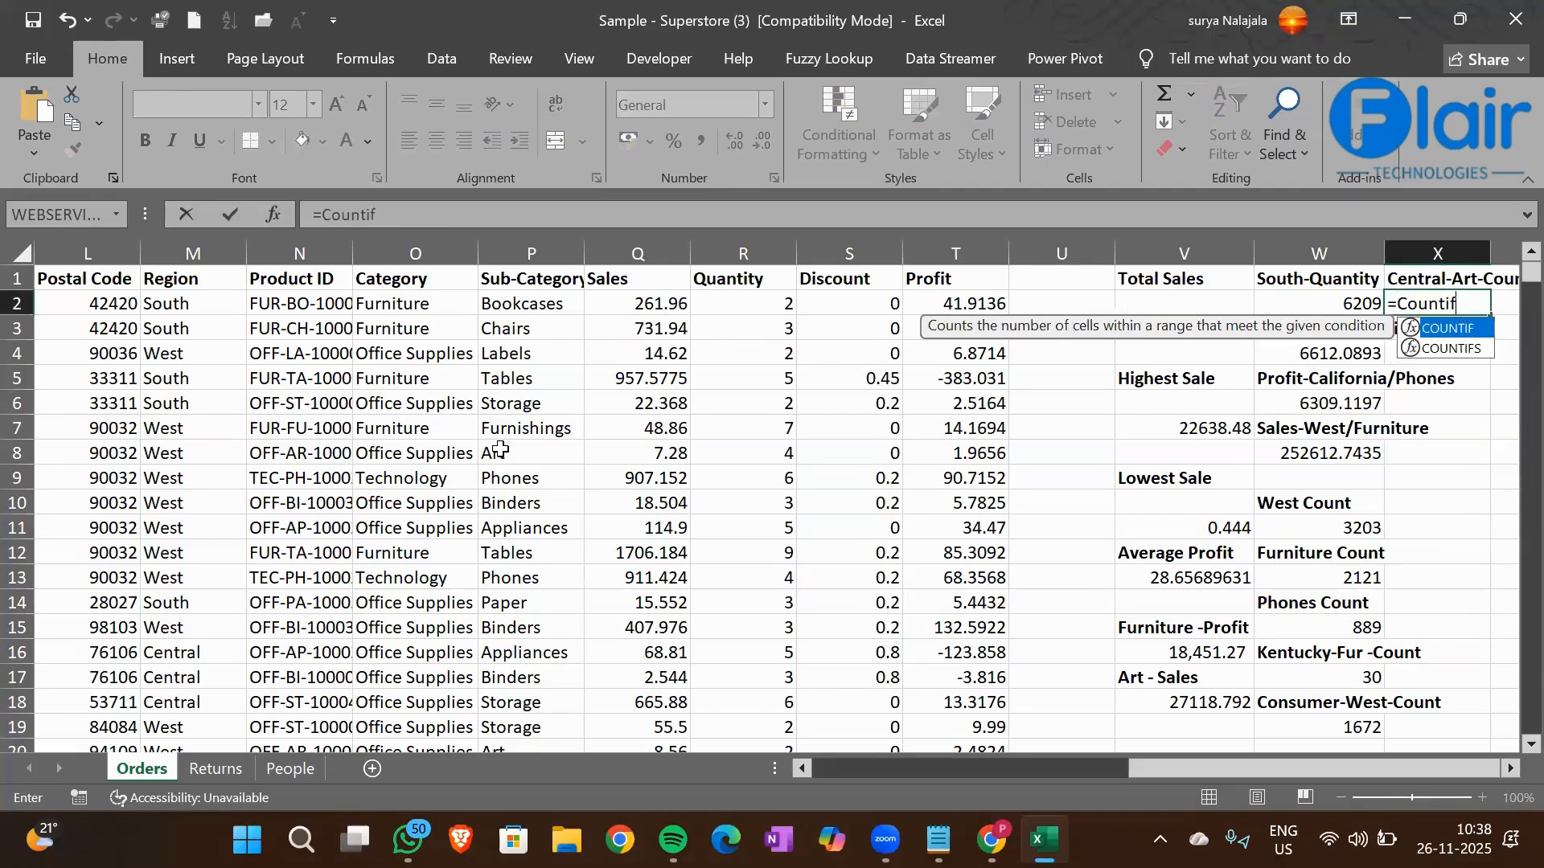
text(s)
key(Tab)
key(Left)
key(Left)
key(Left)
key(Left)
key(Left)
key(Left)
key(Left)
key(Left)
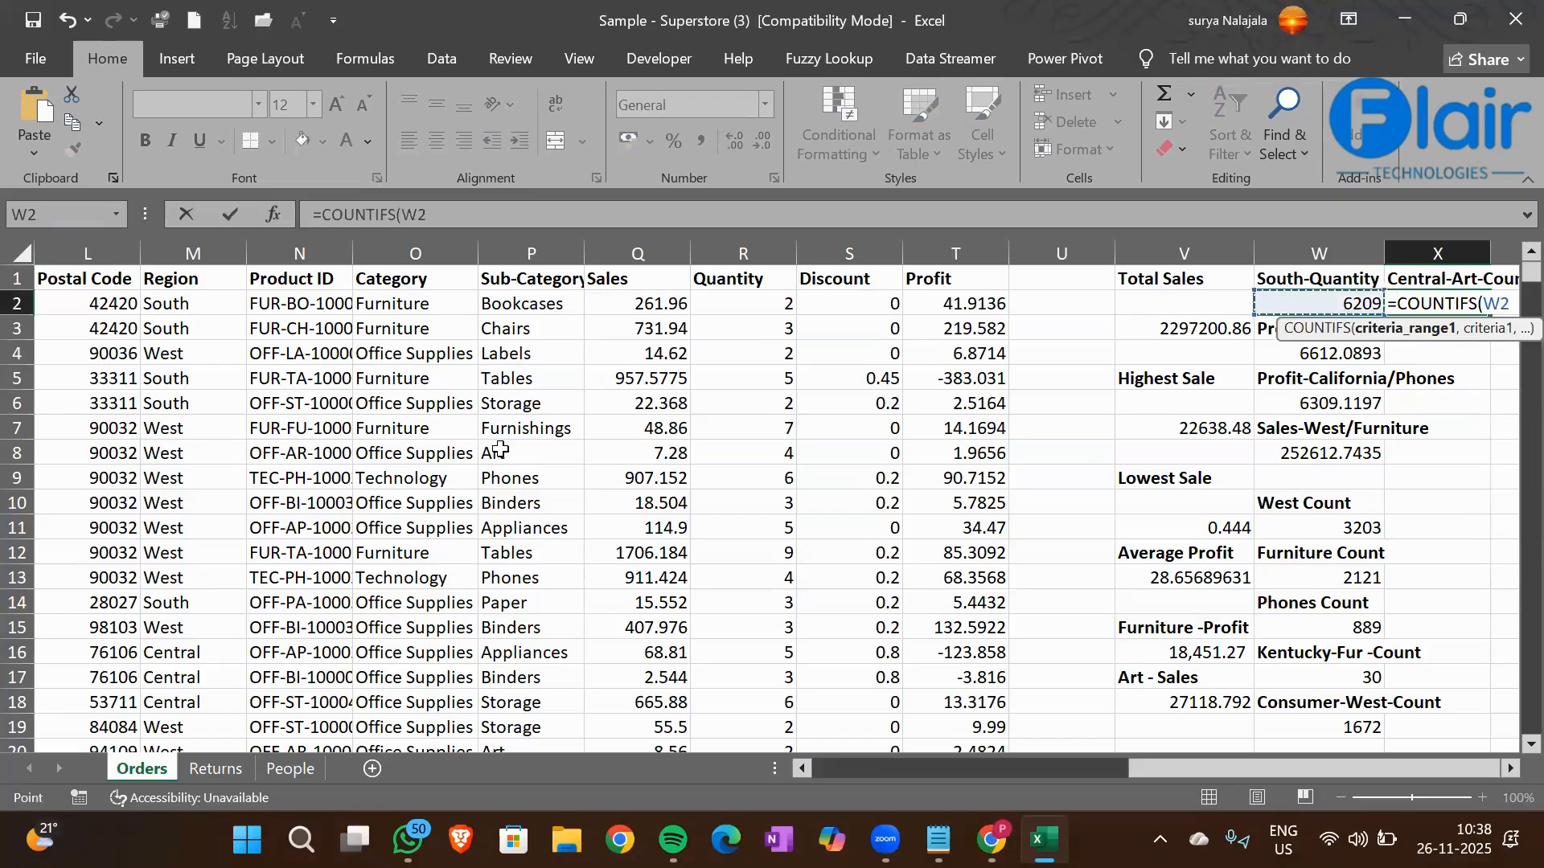
key(Left)
key(Left)
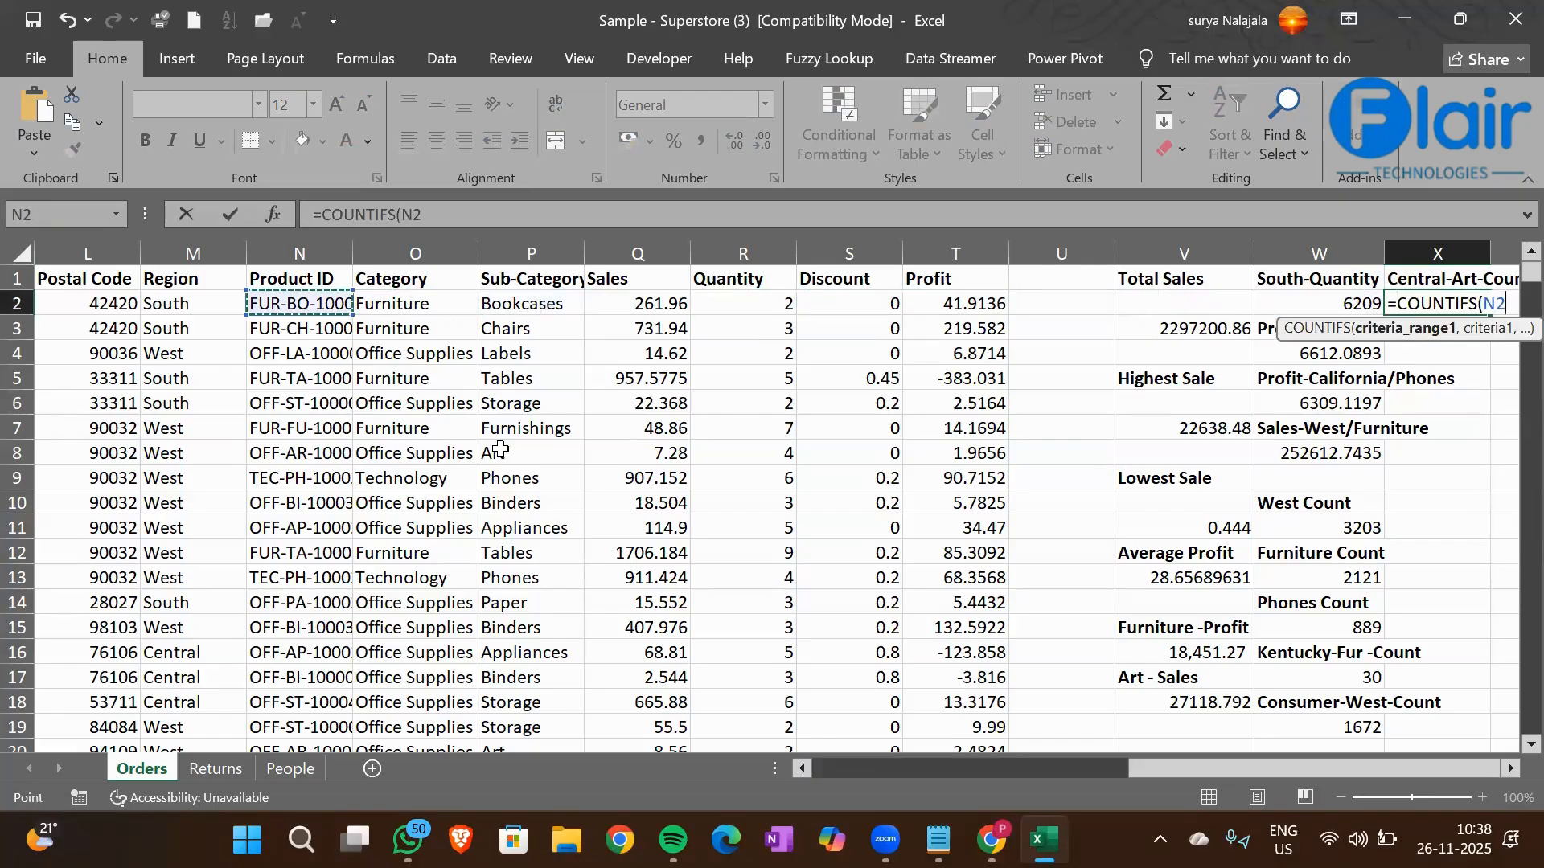
key(Left)
key(Up)
key(ctrl+shift+Down)
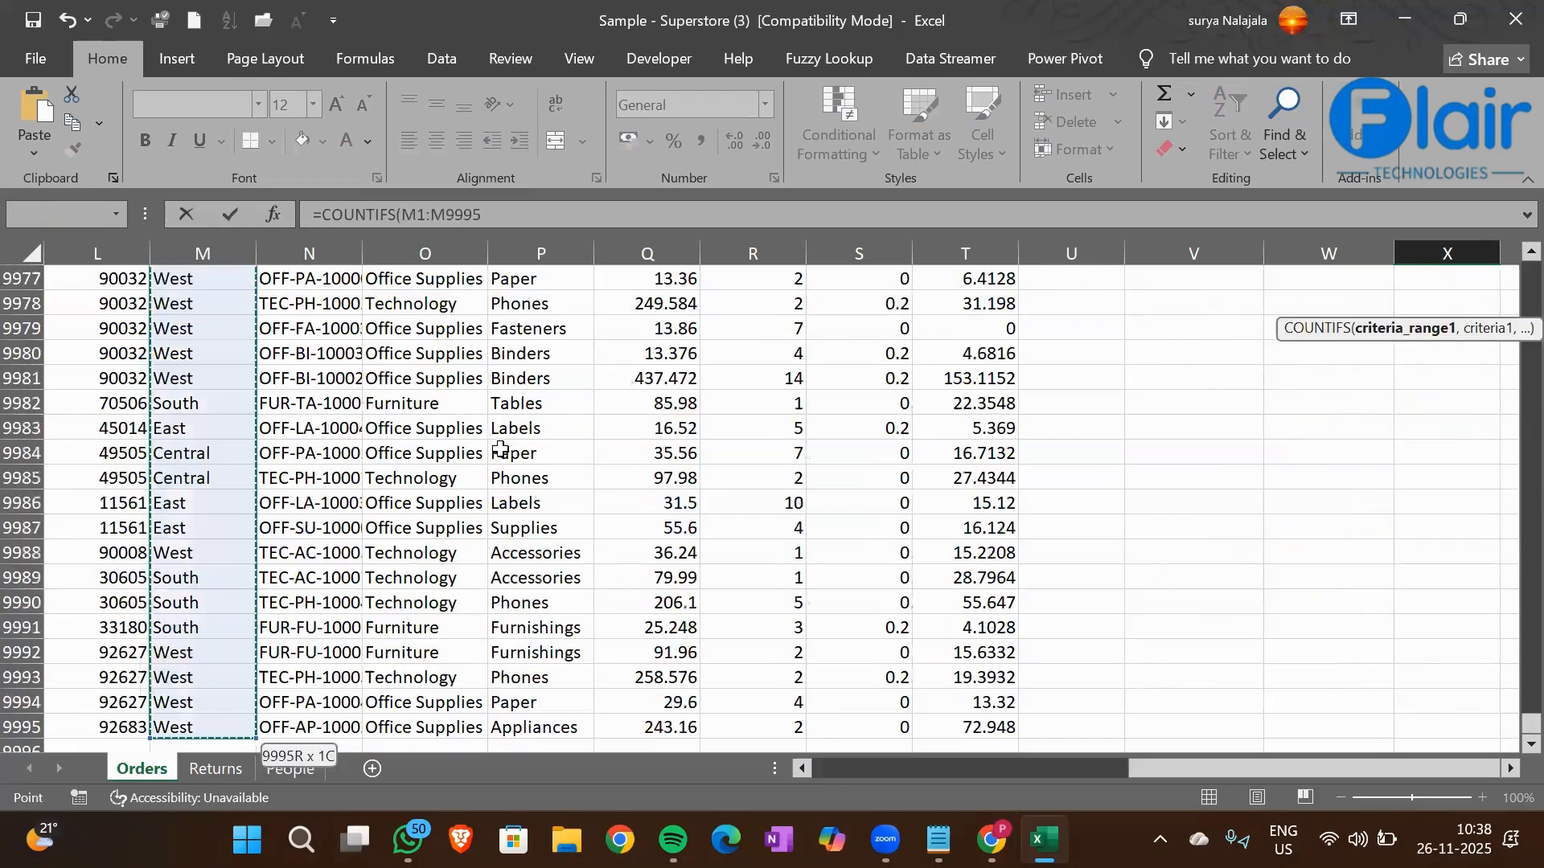
text(,)
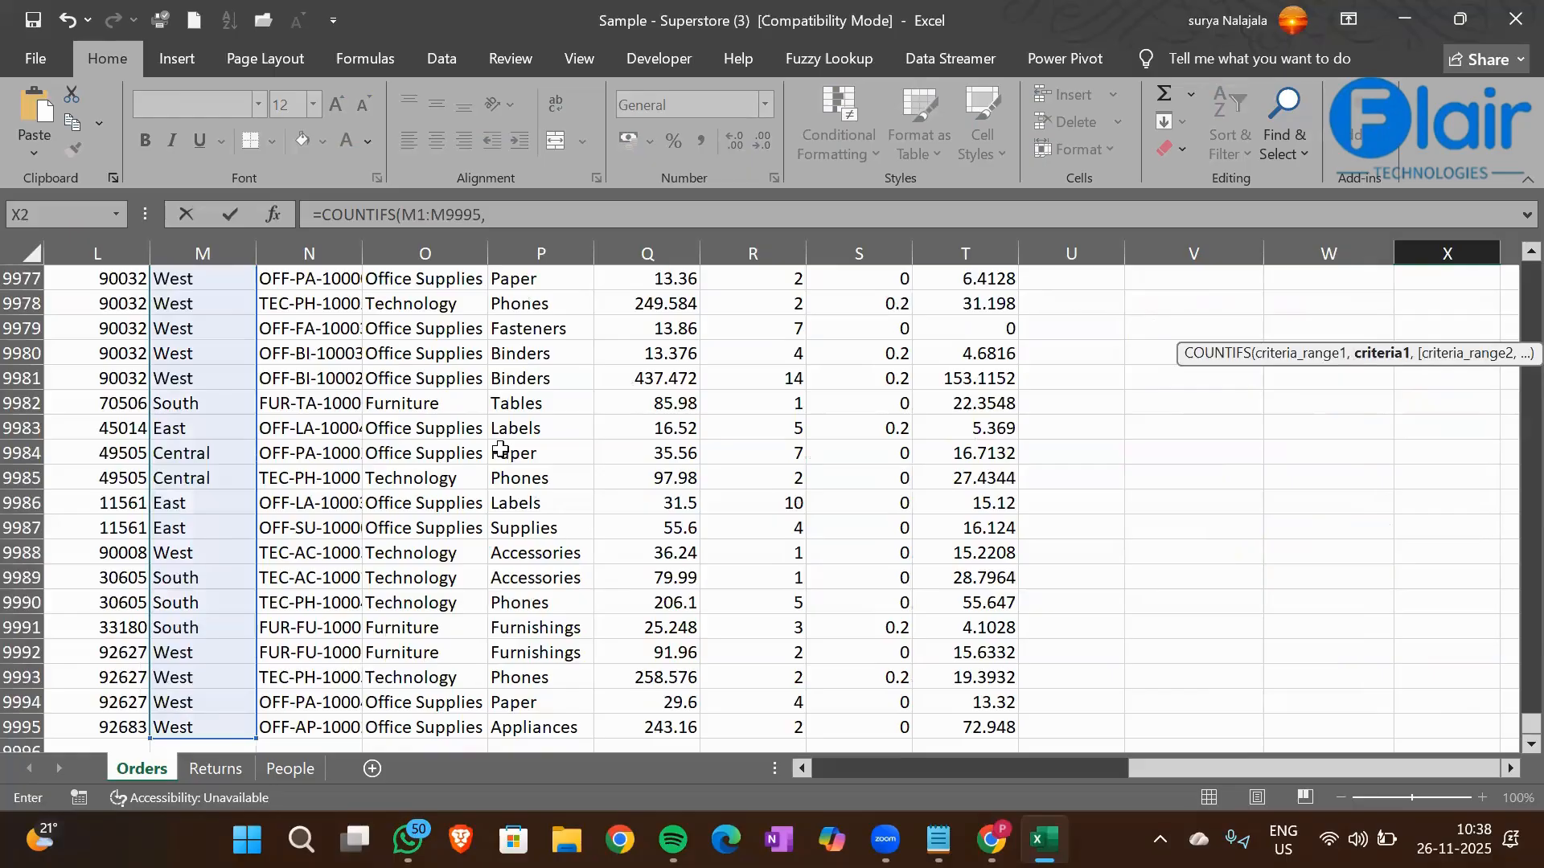
Set the Central cell M16 as the first criterion of the X2 COUNTIFS formula
click(216, 455)
key(ctrl+Up)
key(Down)
key(Down)
key(Down)
key(Down)
key(Down)
key(Down)
key(Down)
key(Down)
key(Down)
key(Down)
key(Down)
key(Down)
key(Down)
key(Down)
key(Down)
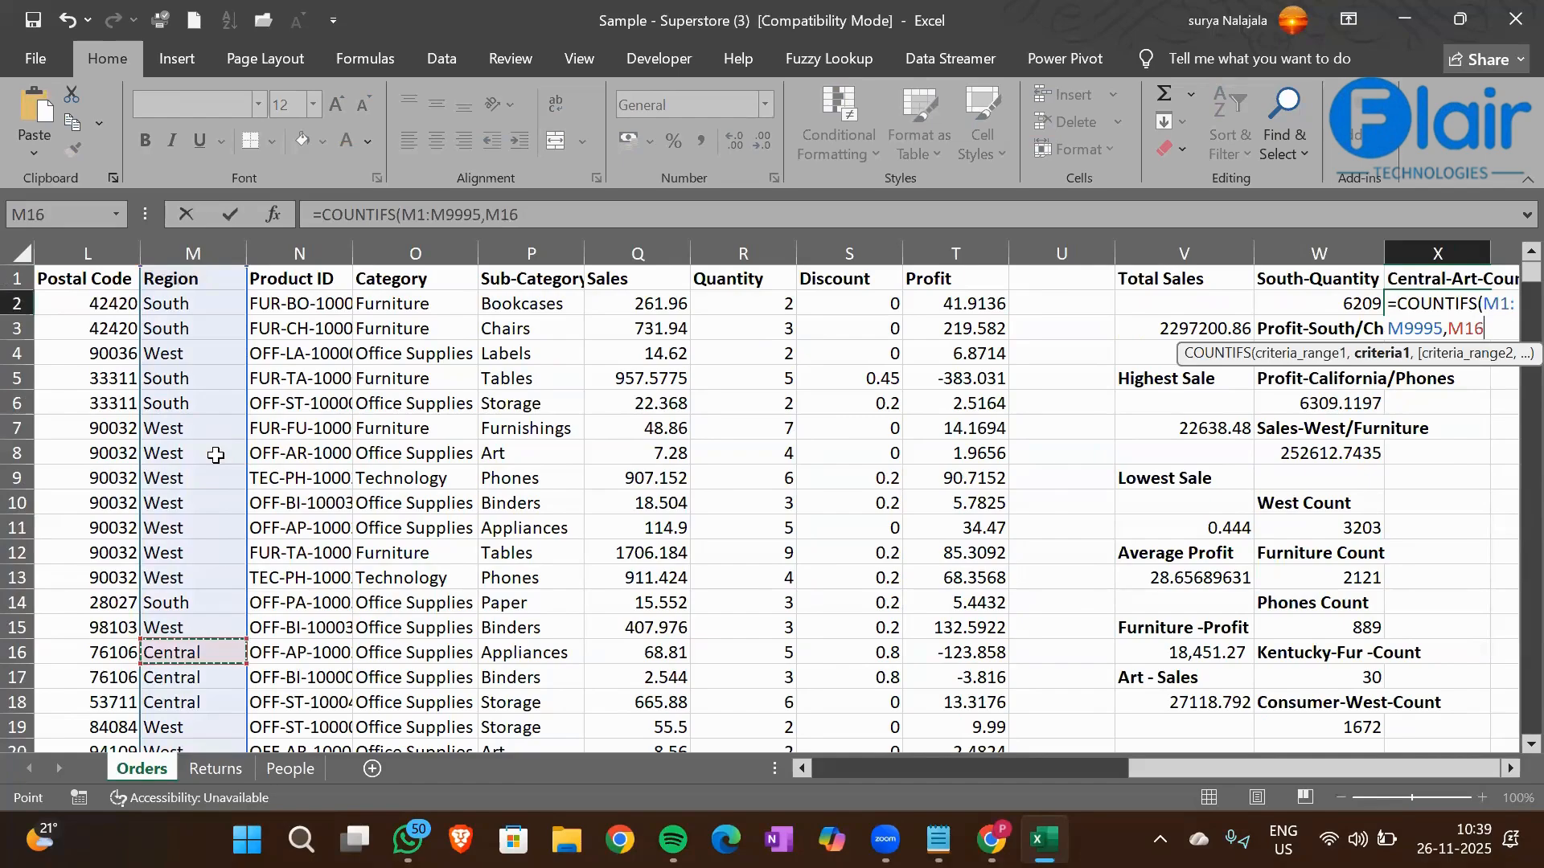
text(,)
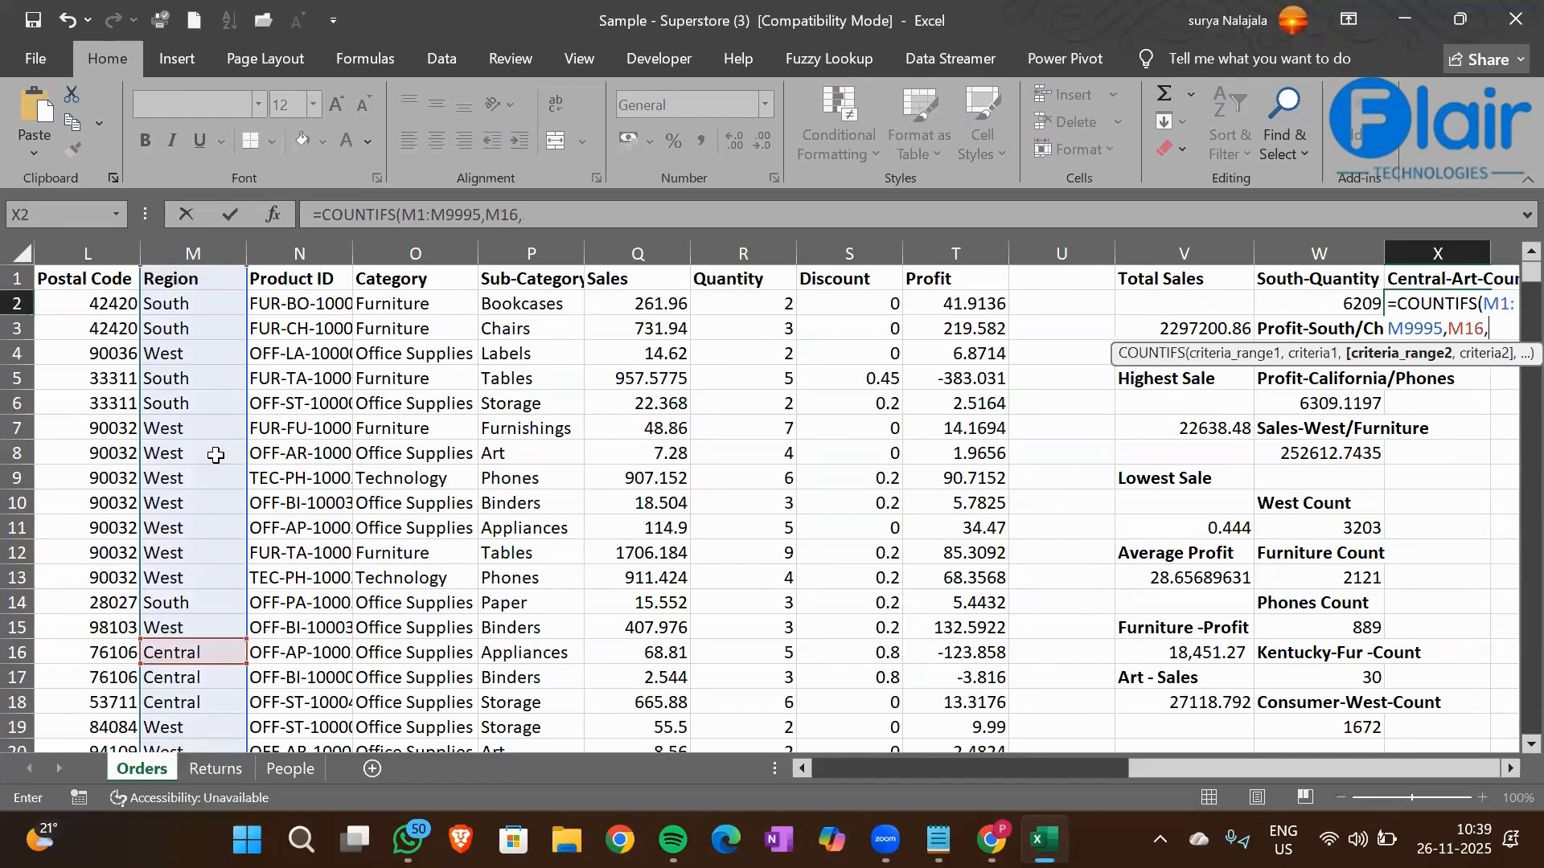
Add the Sub-Category column P1:P9995 as the second criteria range with the Art cell P8 as its criterion
click(496, 275)
key(ctrl+shift+Down)
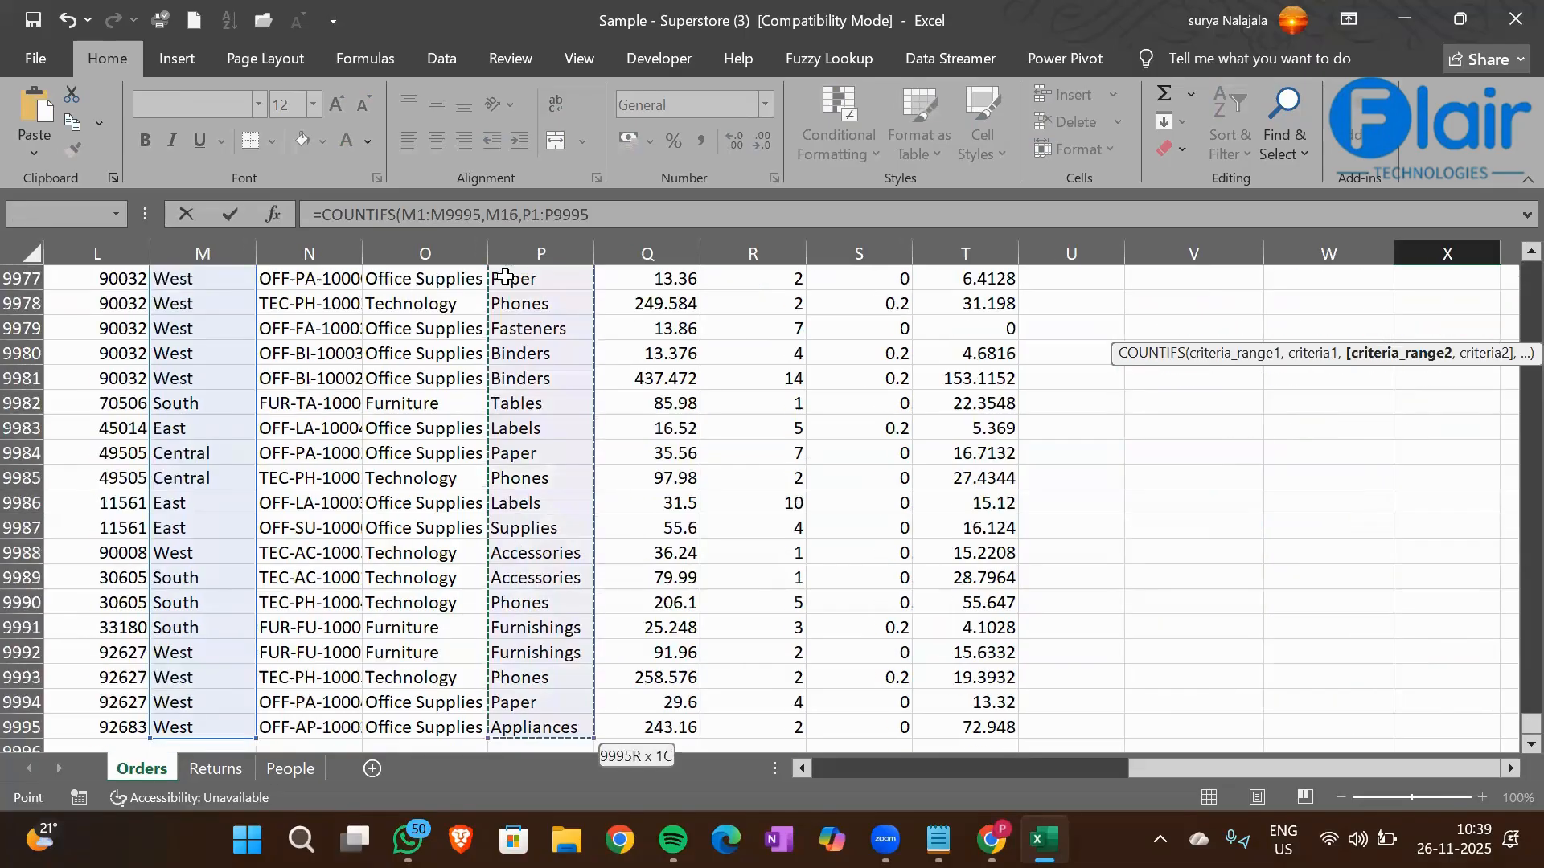
text(,)
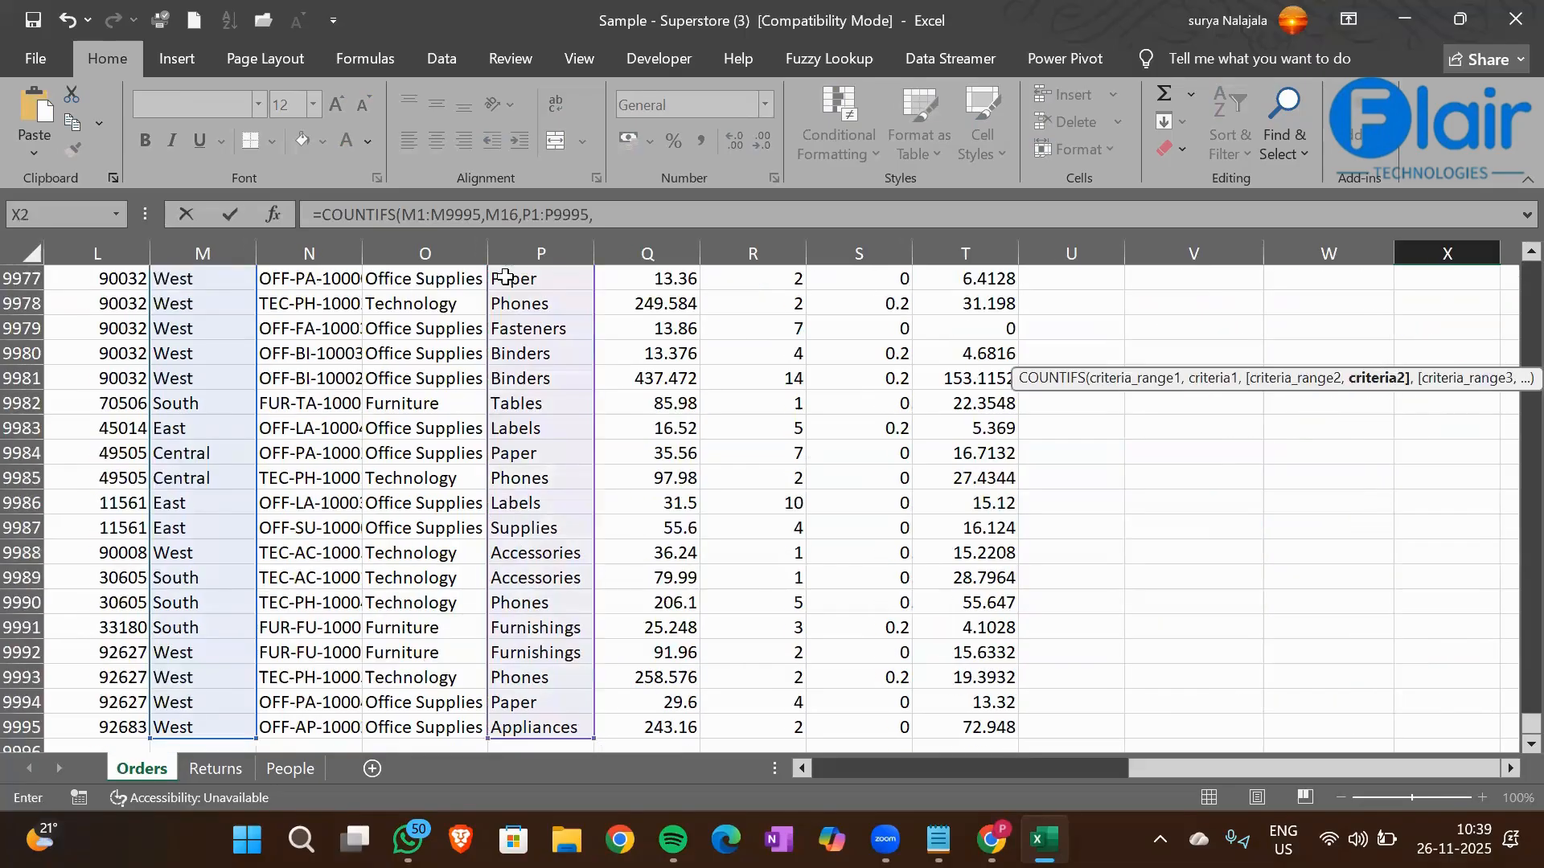
click(532, 399)
key(ctrl+Up)
key(Down)
key(Down)
key(Down)
key(Down)
key(Down)
key(Down)
key(Down)
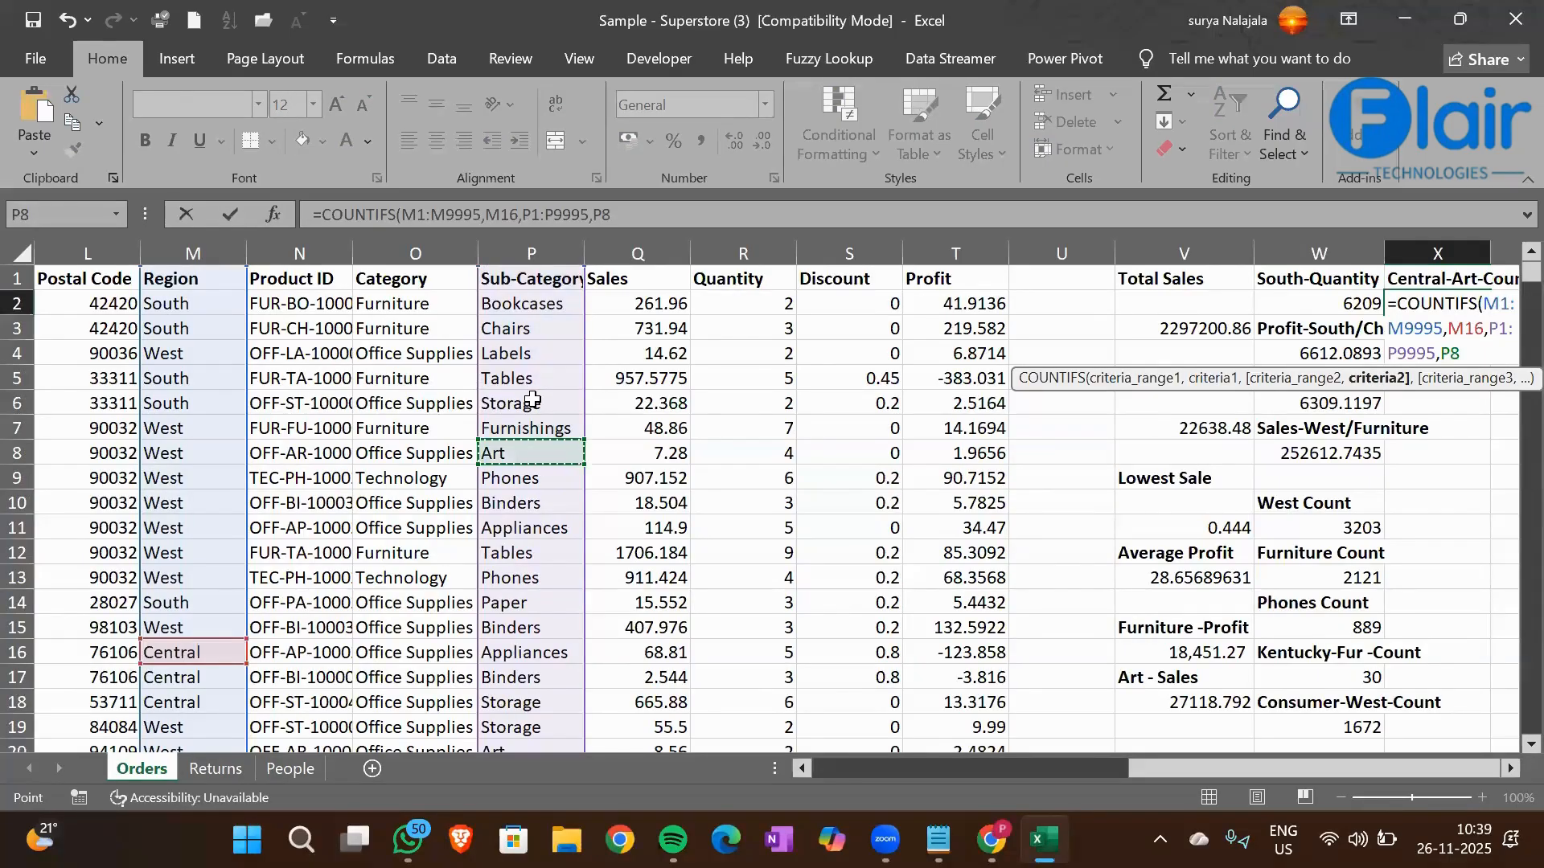
Complete the Central-Art COUNTIFS formula in cell X2
text())
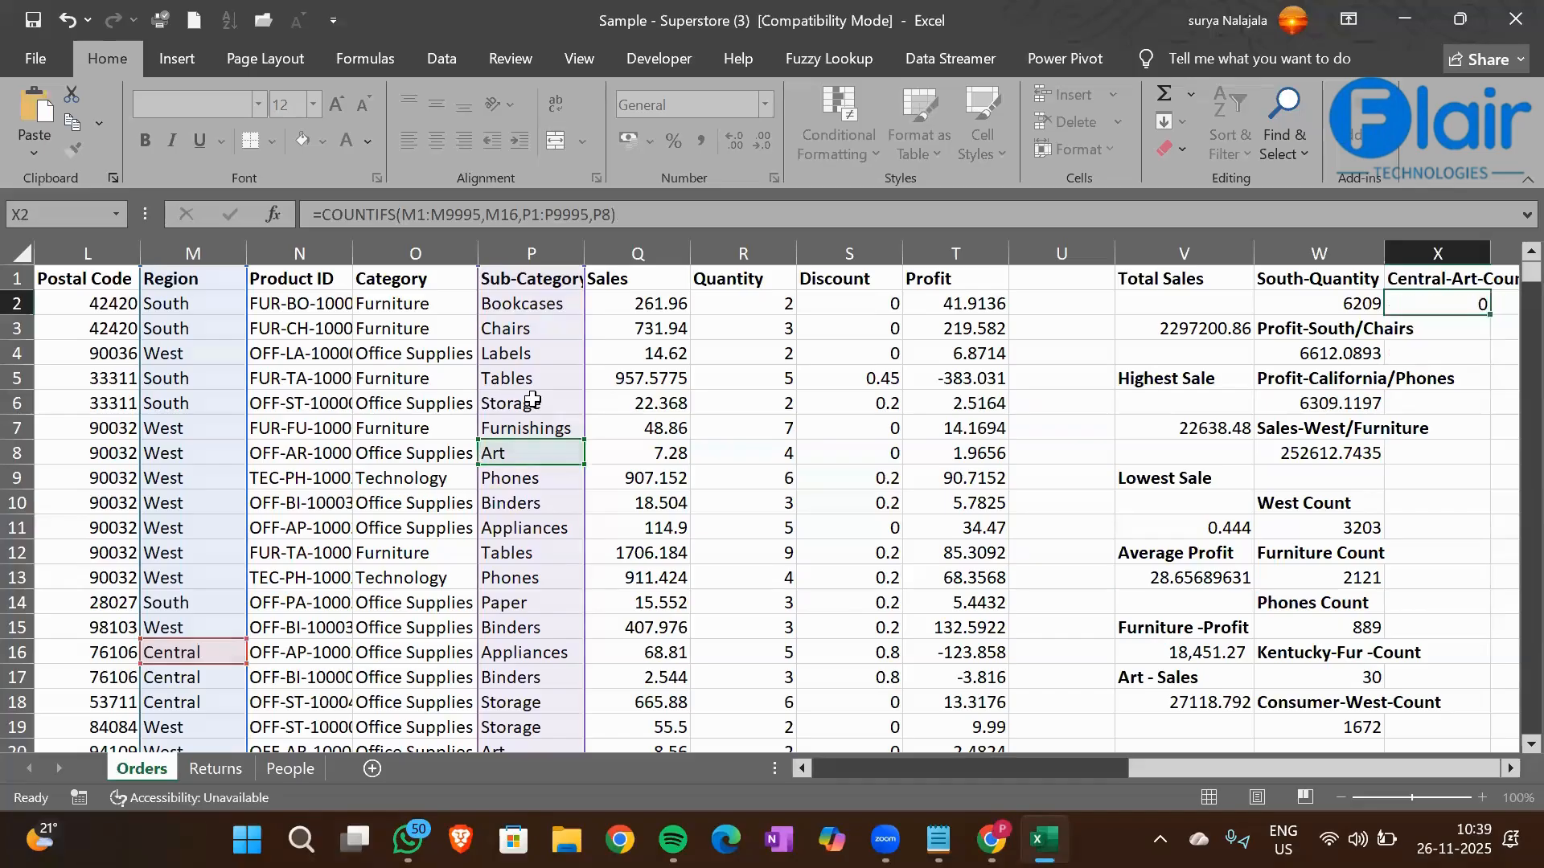
key(ctrl+Return)
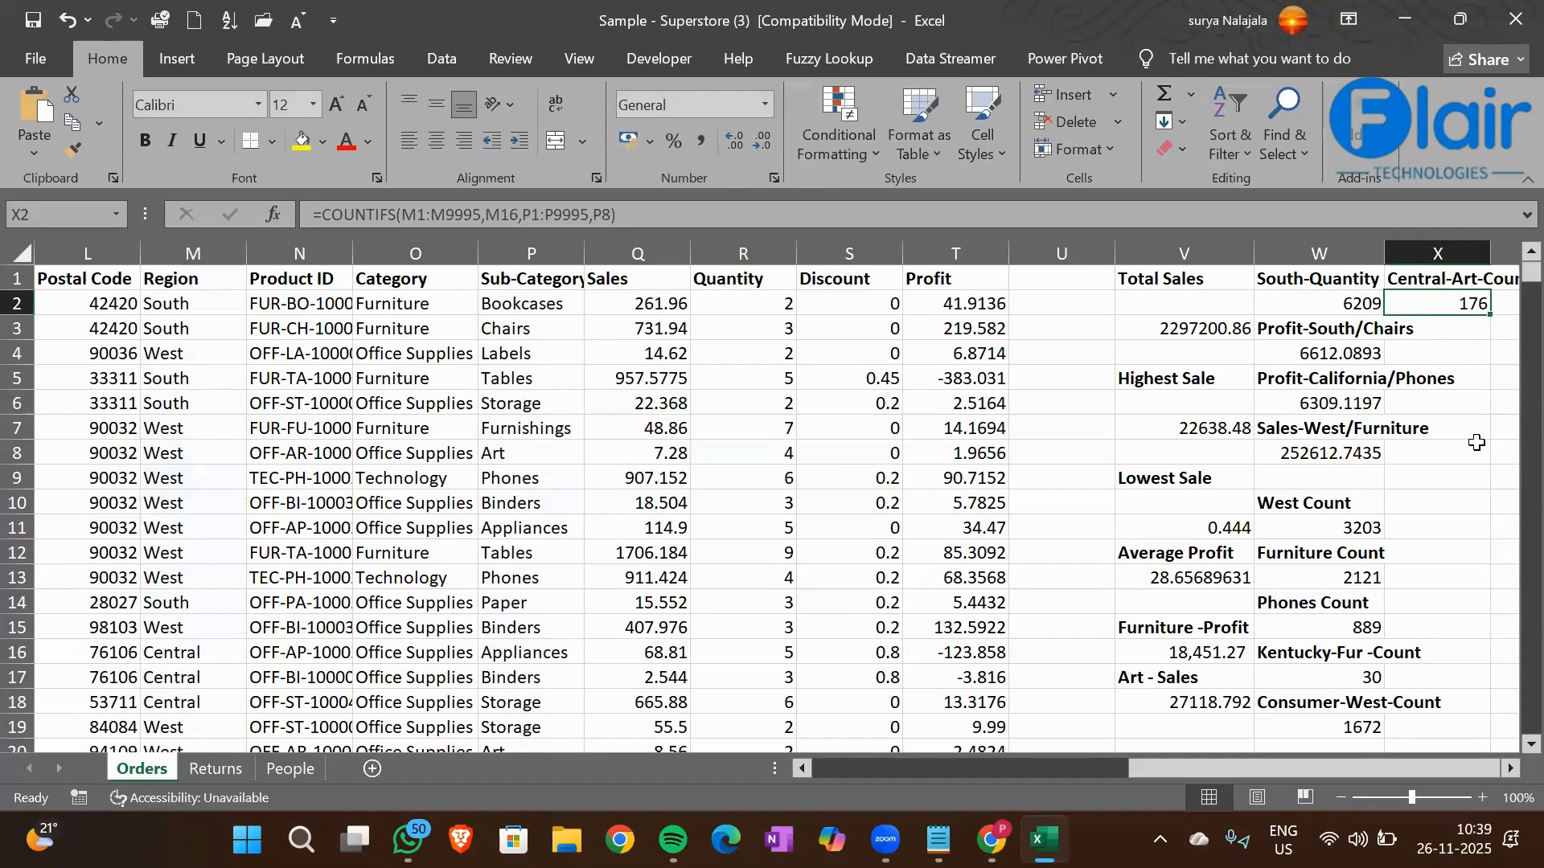
Widen column W so its headings fit and autofit column X to the Central-Art-Count heading
drag(1389, 253, 1462, 253)
click(1396, 502)
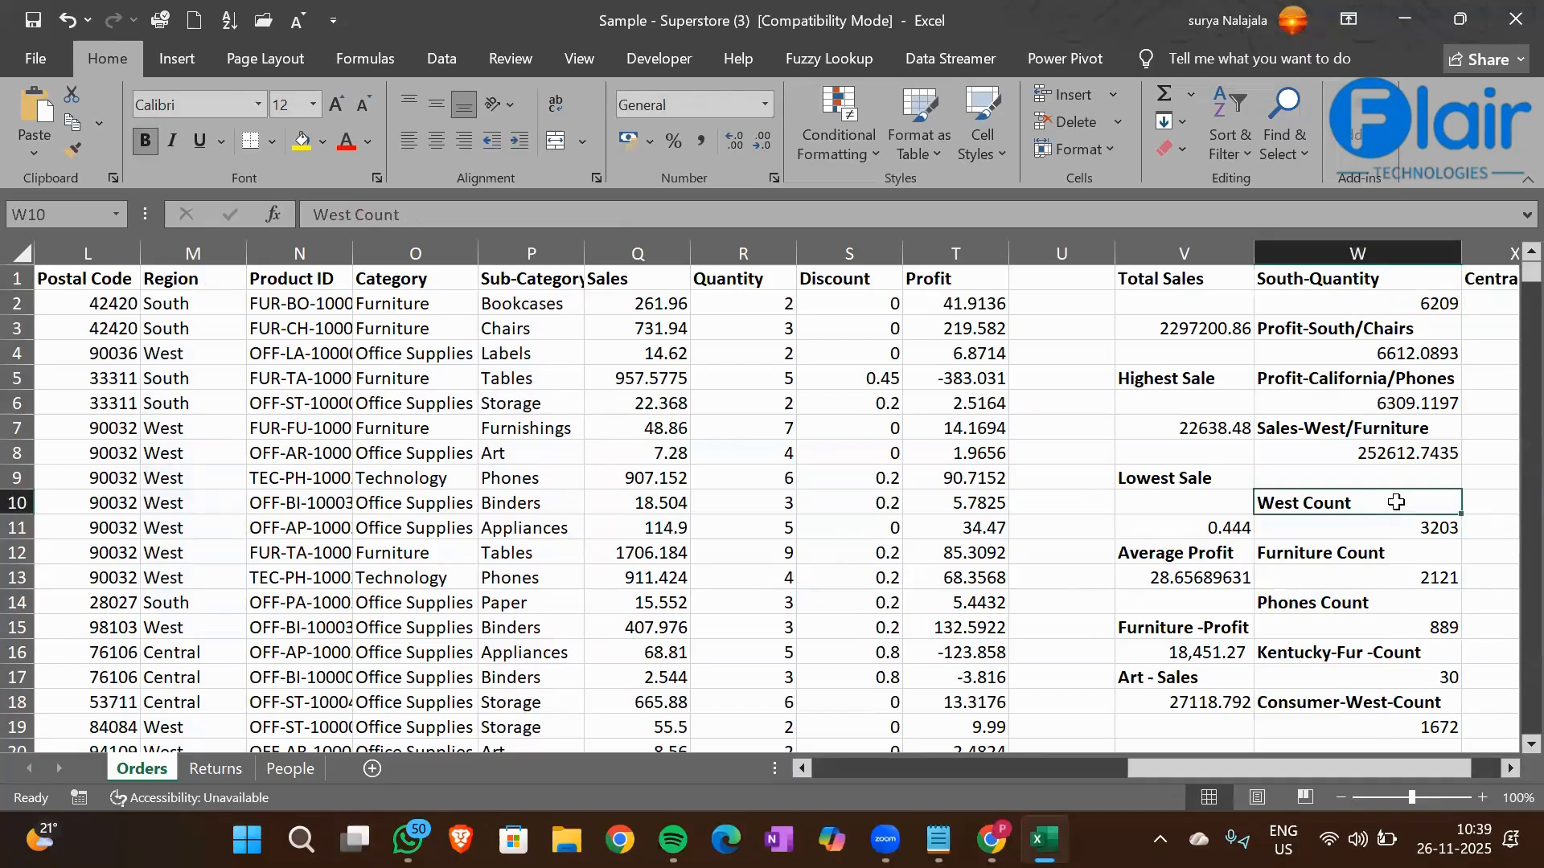
key(Right)
key(Right)
key(Right)
key(Right)
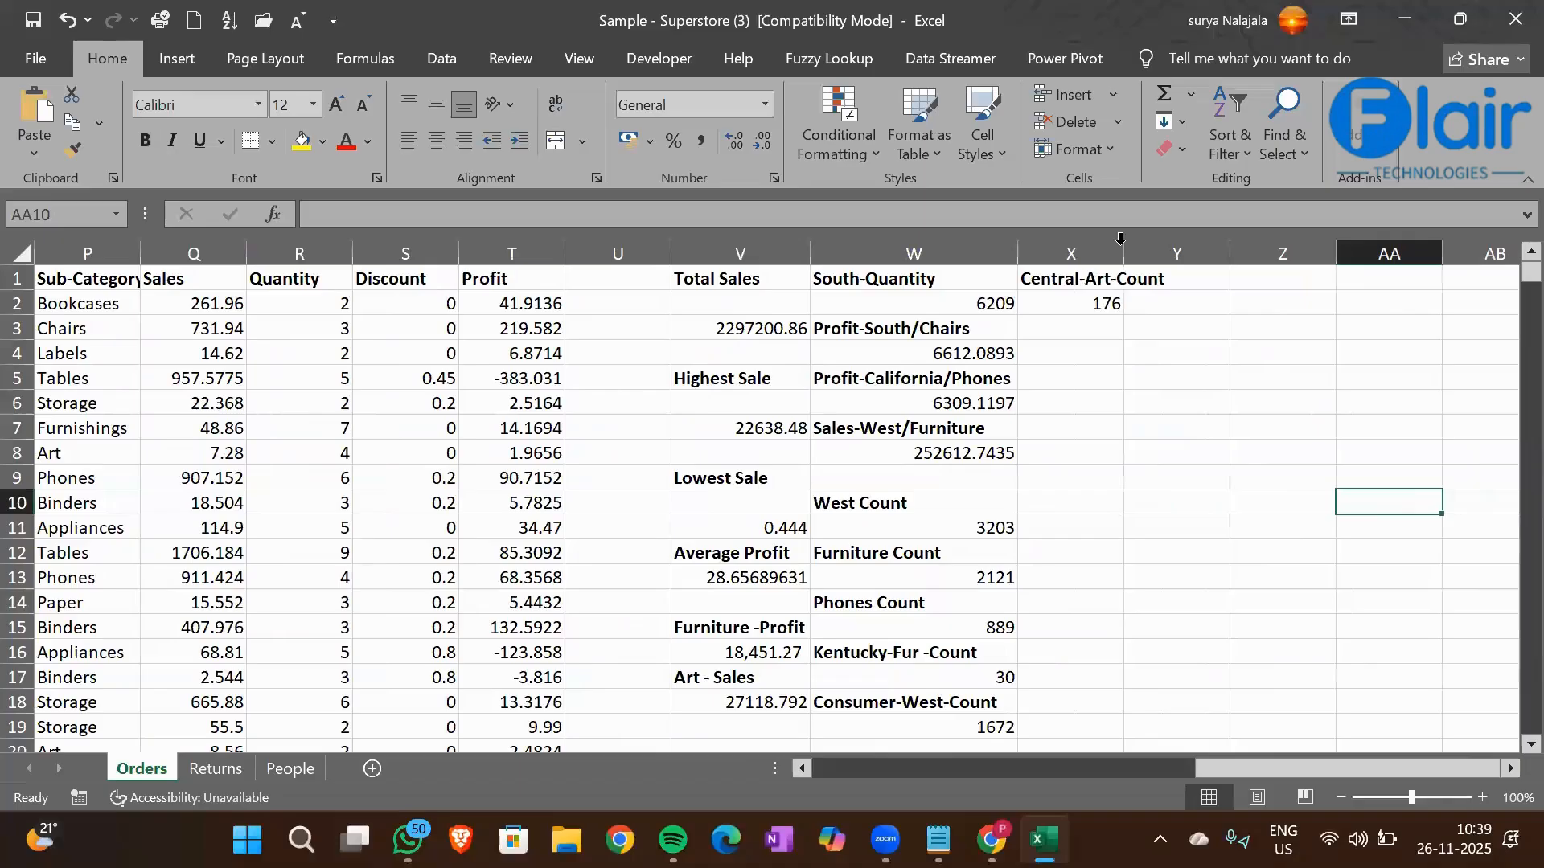
double_click(1122, 241)
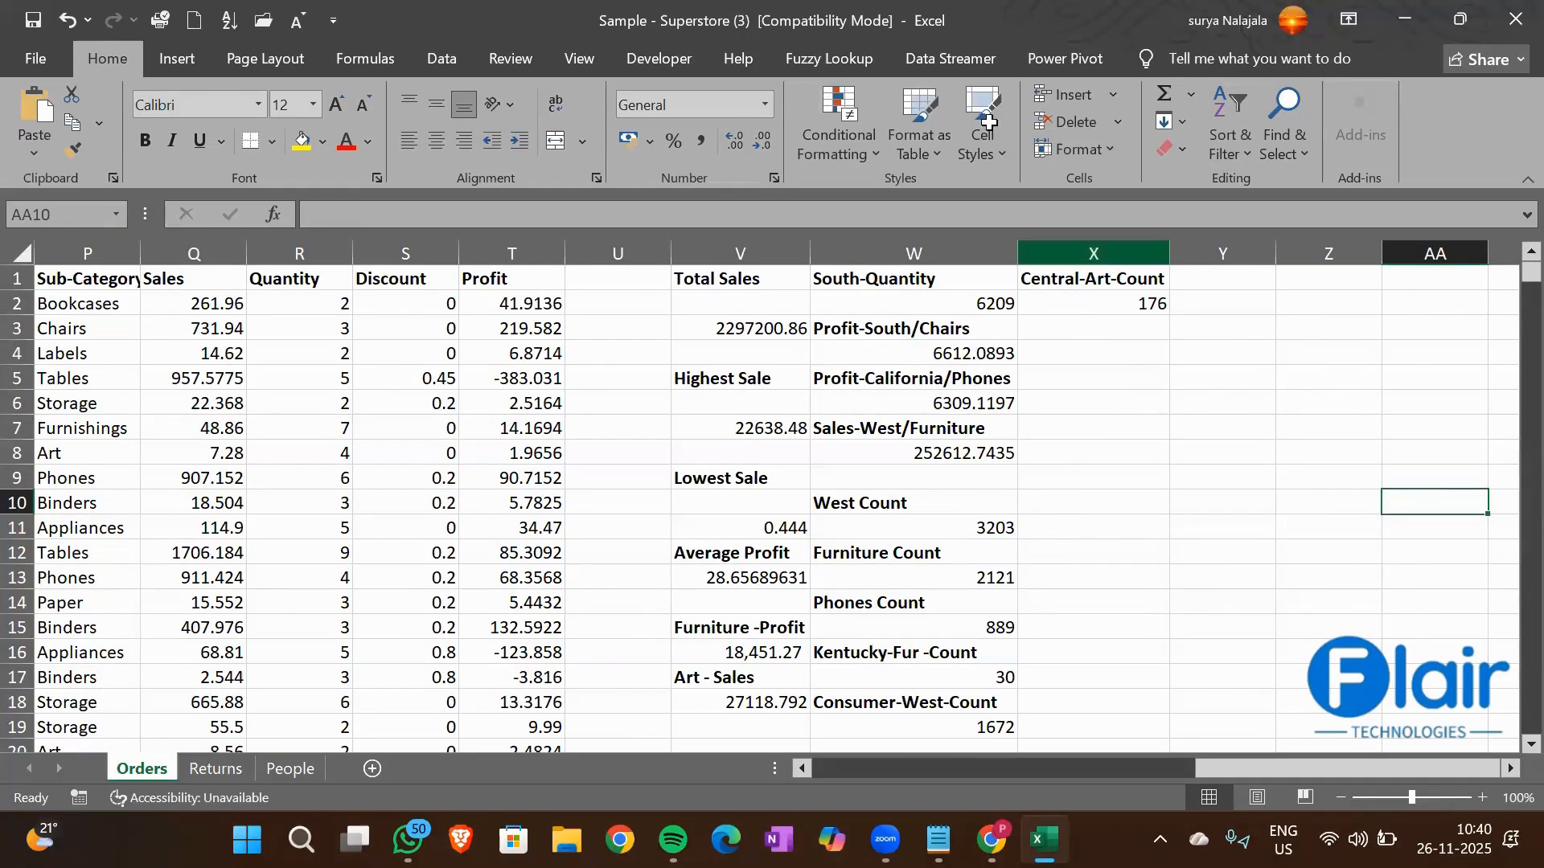
Enter the heading Furniture Avg Profit in cell X4 and make it bold
scroll(768, 527, down, 2)
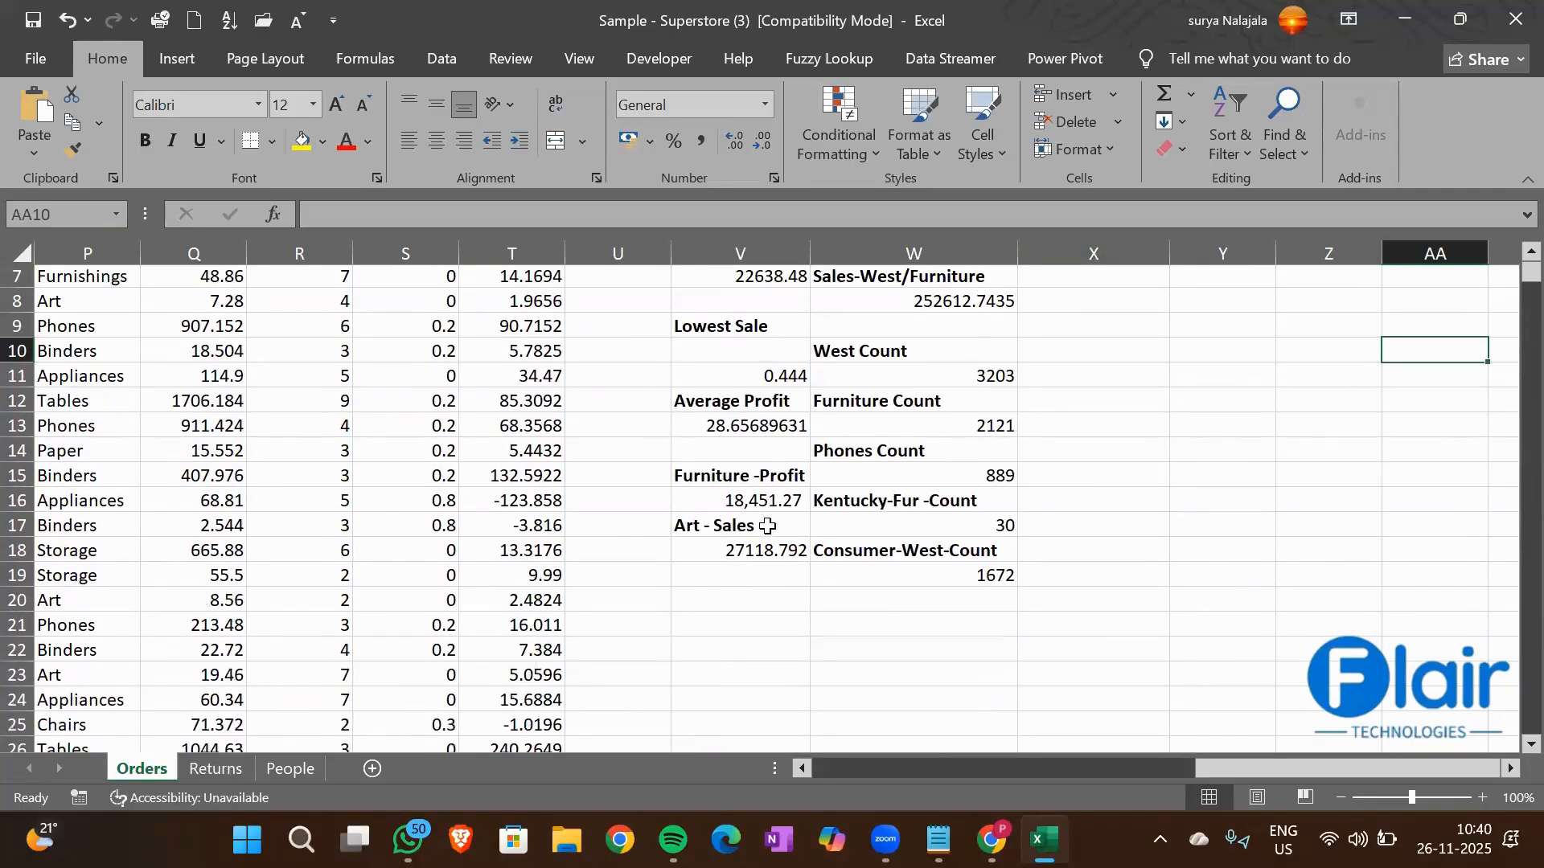
click(712, 482)
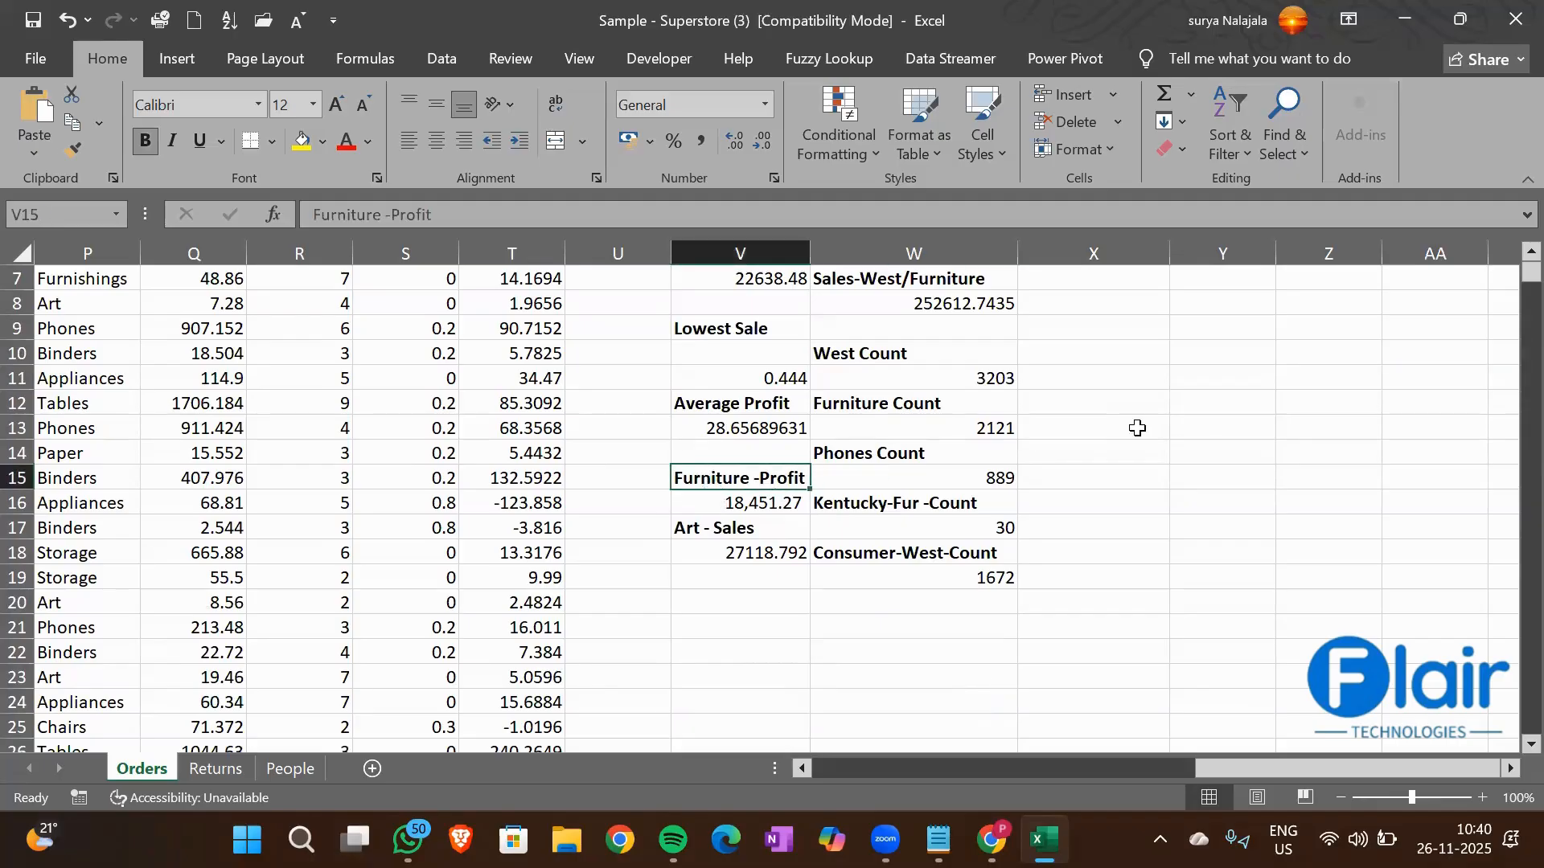
scroll(1137, 431, up, 2)
click(1077, 354)
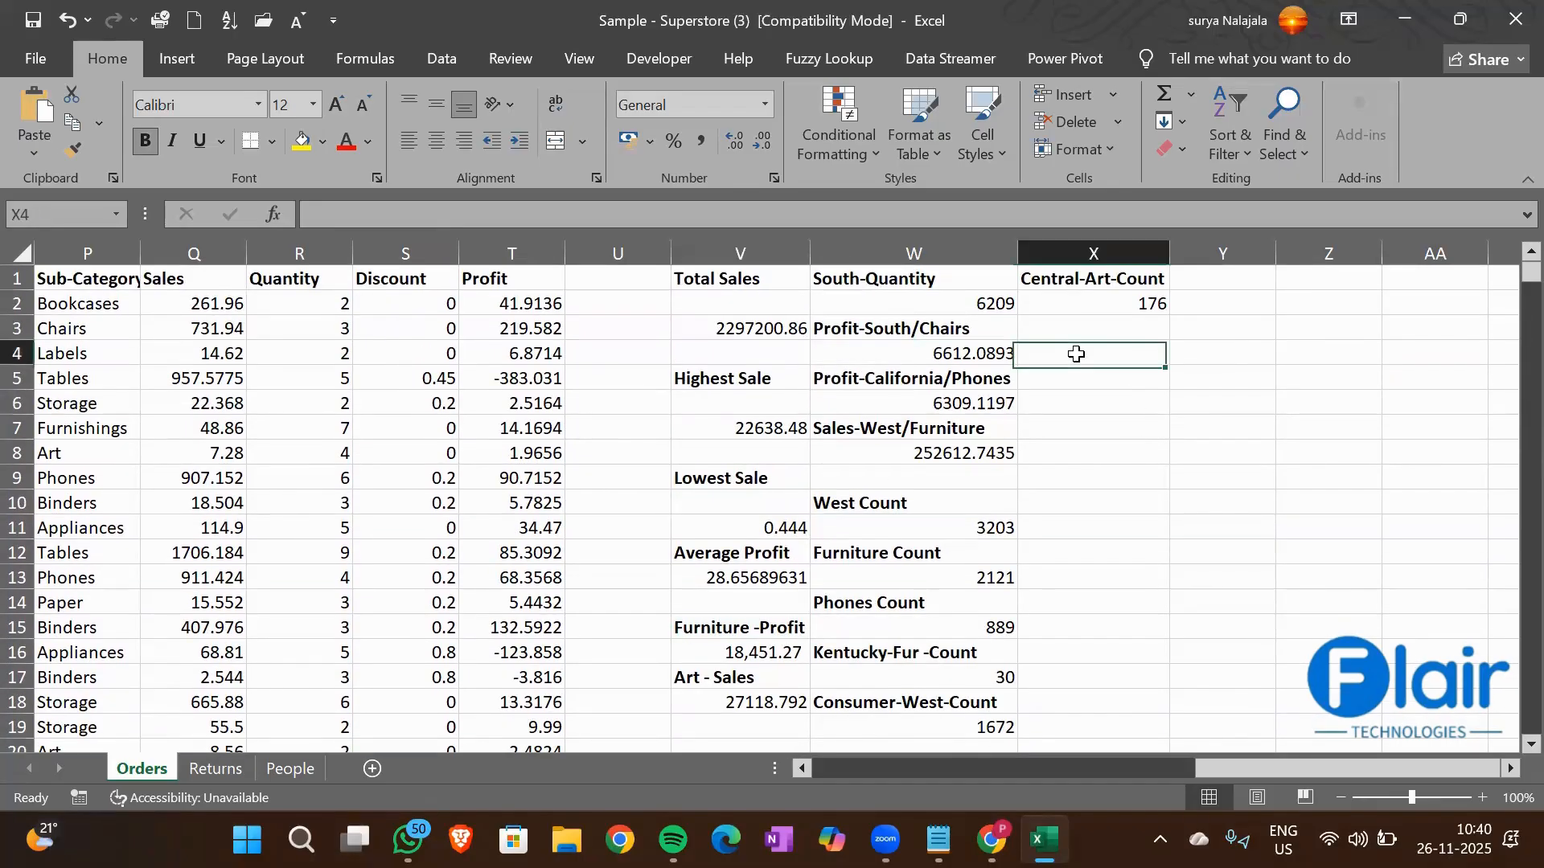
text(Furni)
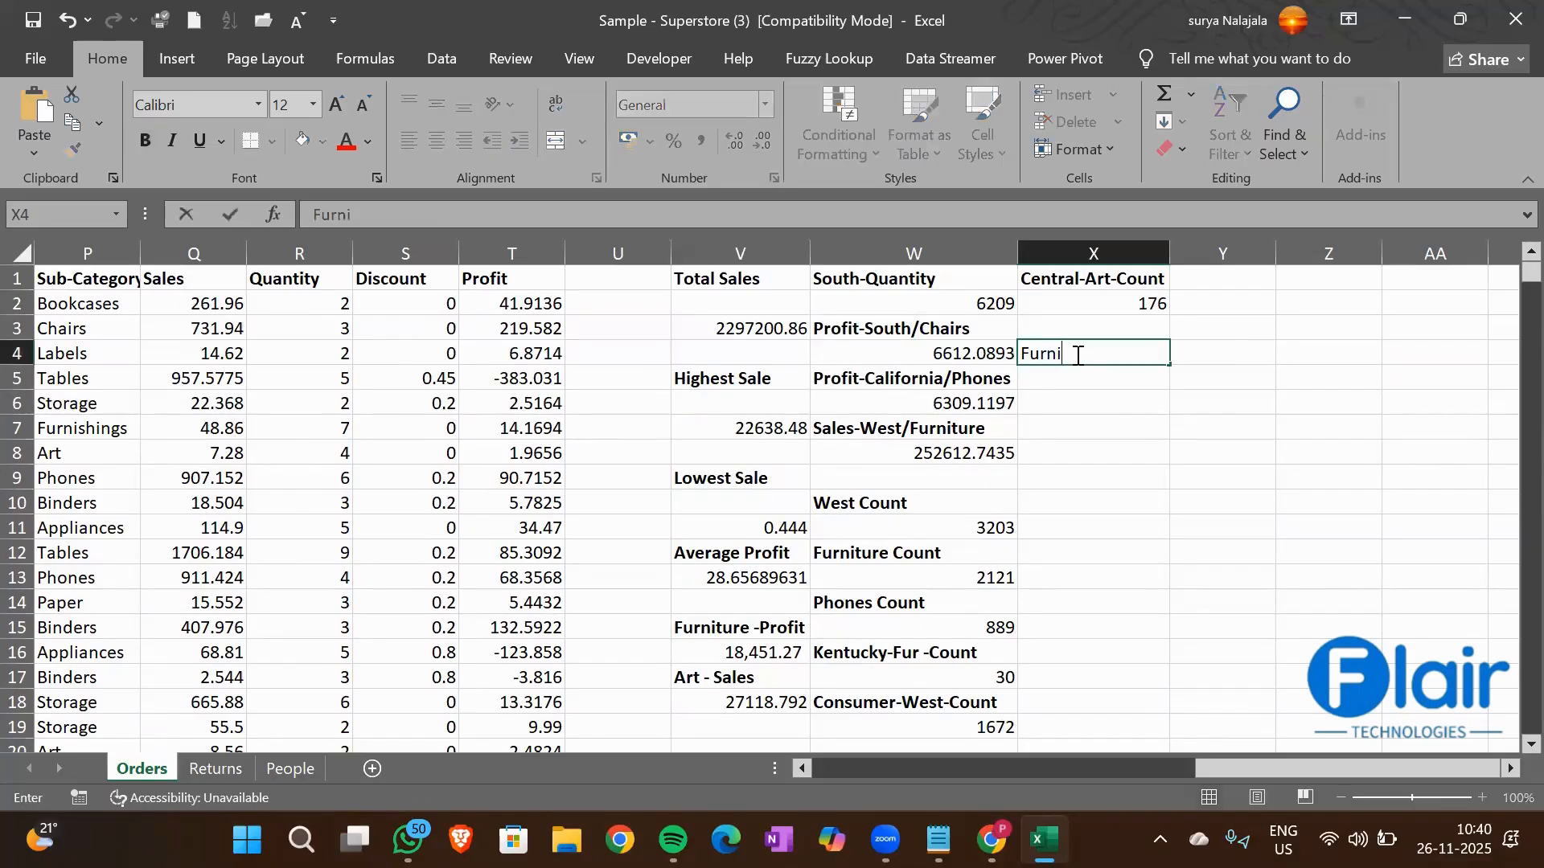
text(ture Avg Profit)
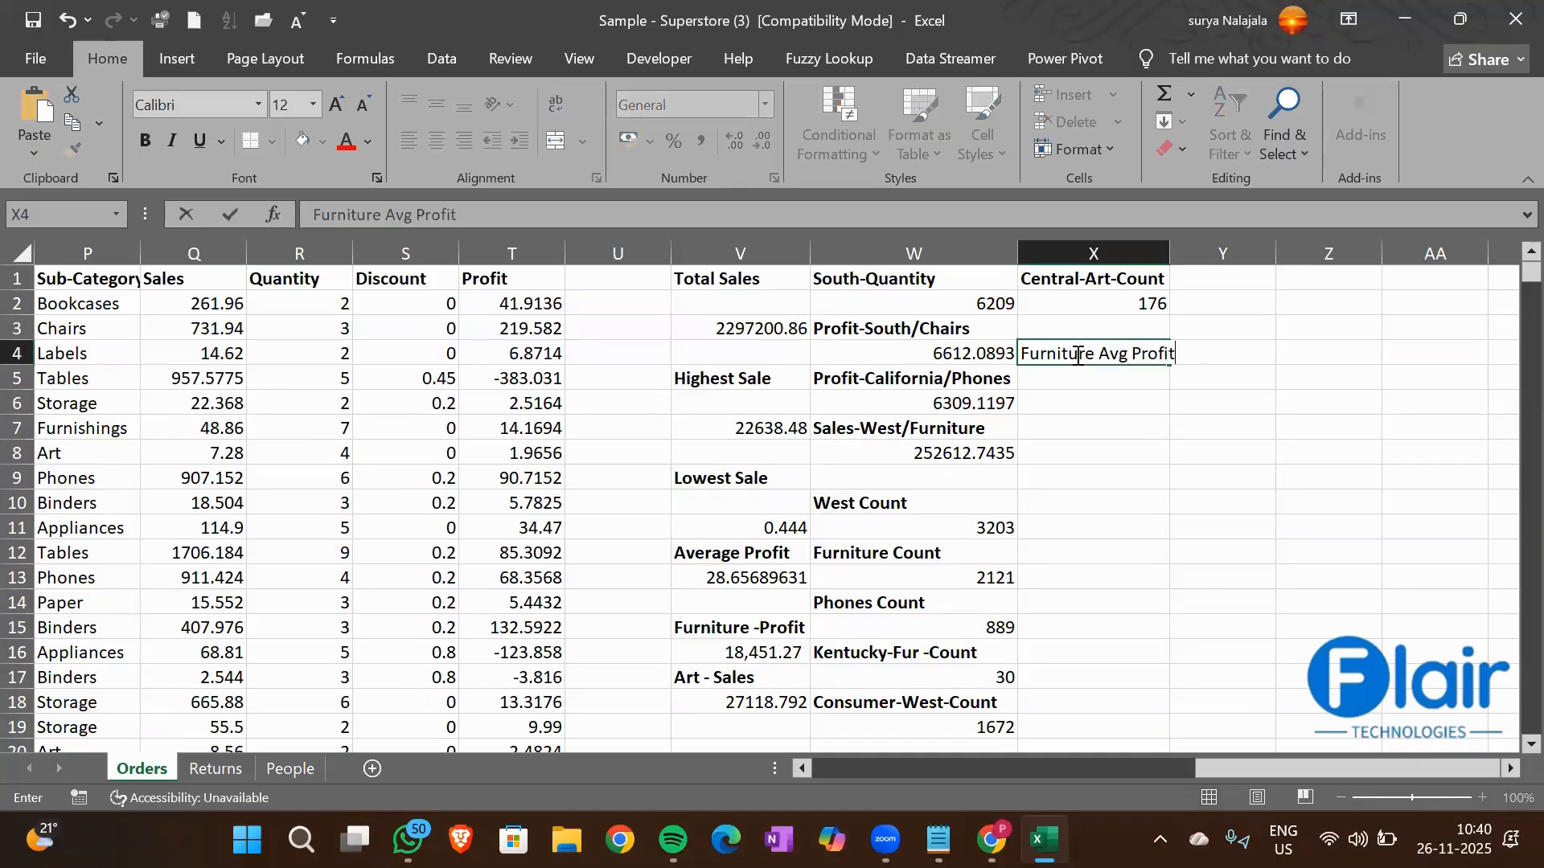
key(Return)
click(1076, 354)
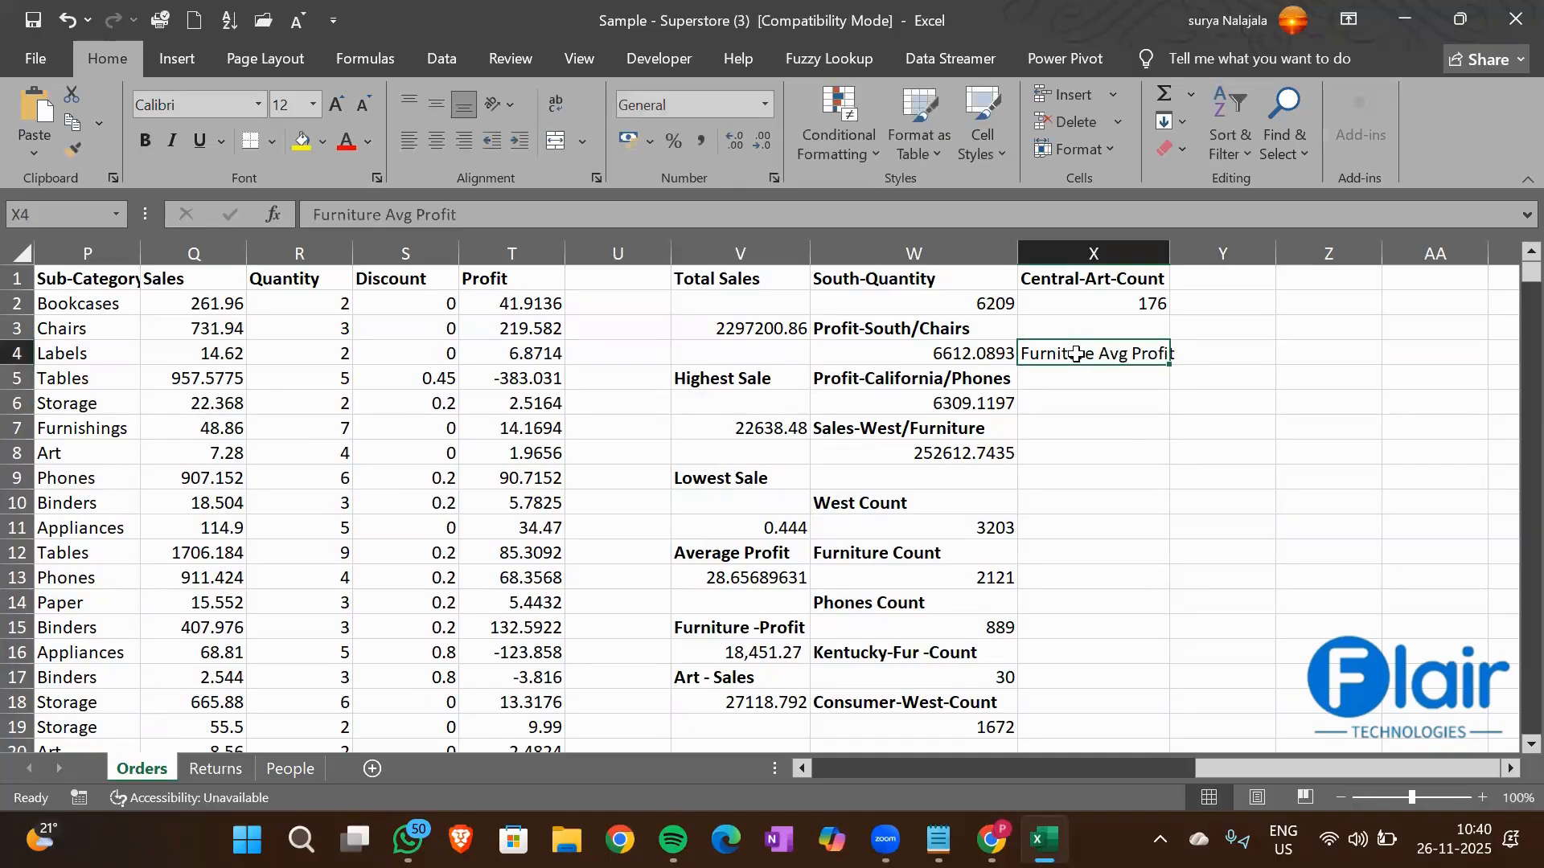
key(ctrl+b)
key(Return)
Start an AVERAGEIF formula in cell X5 with the Category column O1:O9995 as the range
text(=)
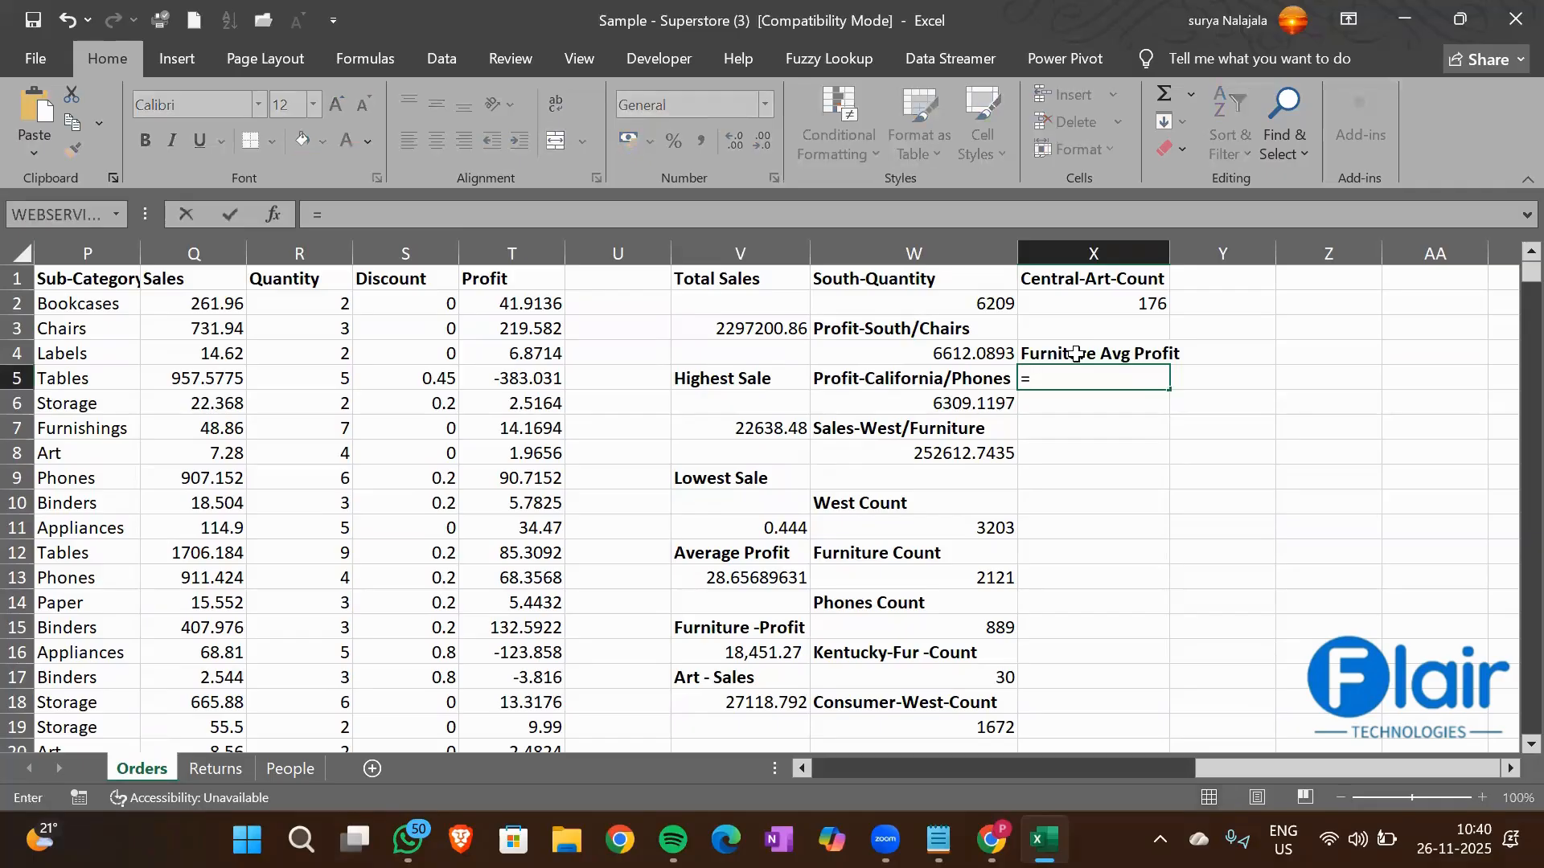
text(Averag)
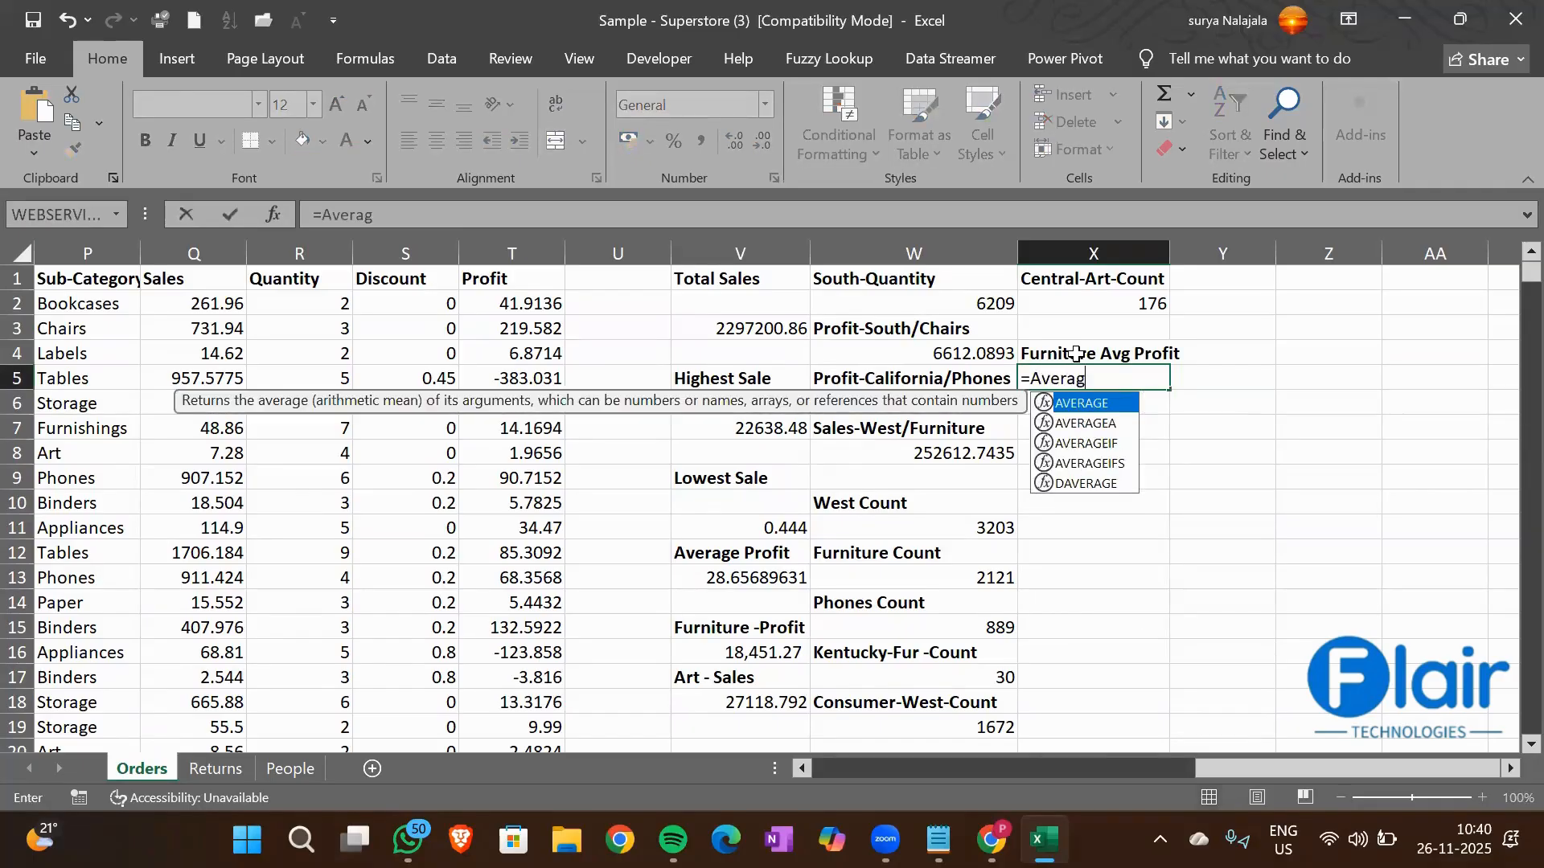
text(e)
key(Down)
key(Down)
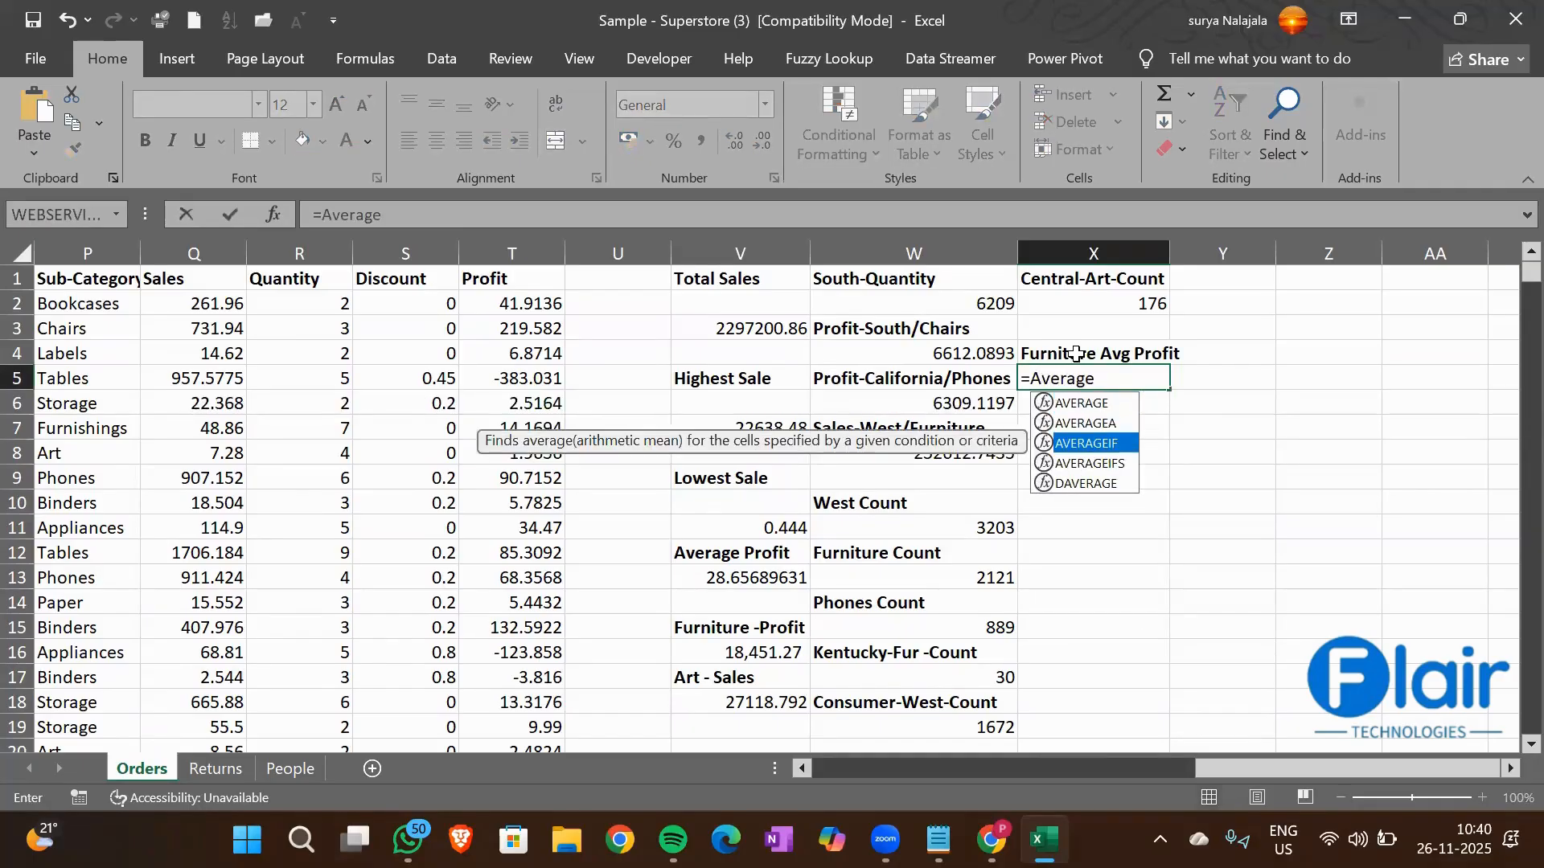
key(Tab)
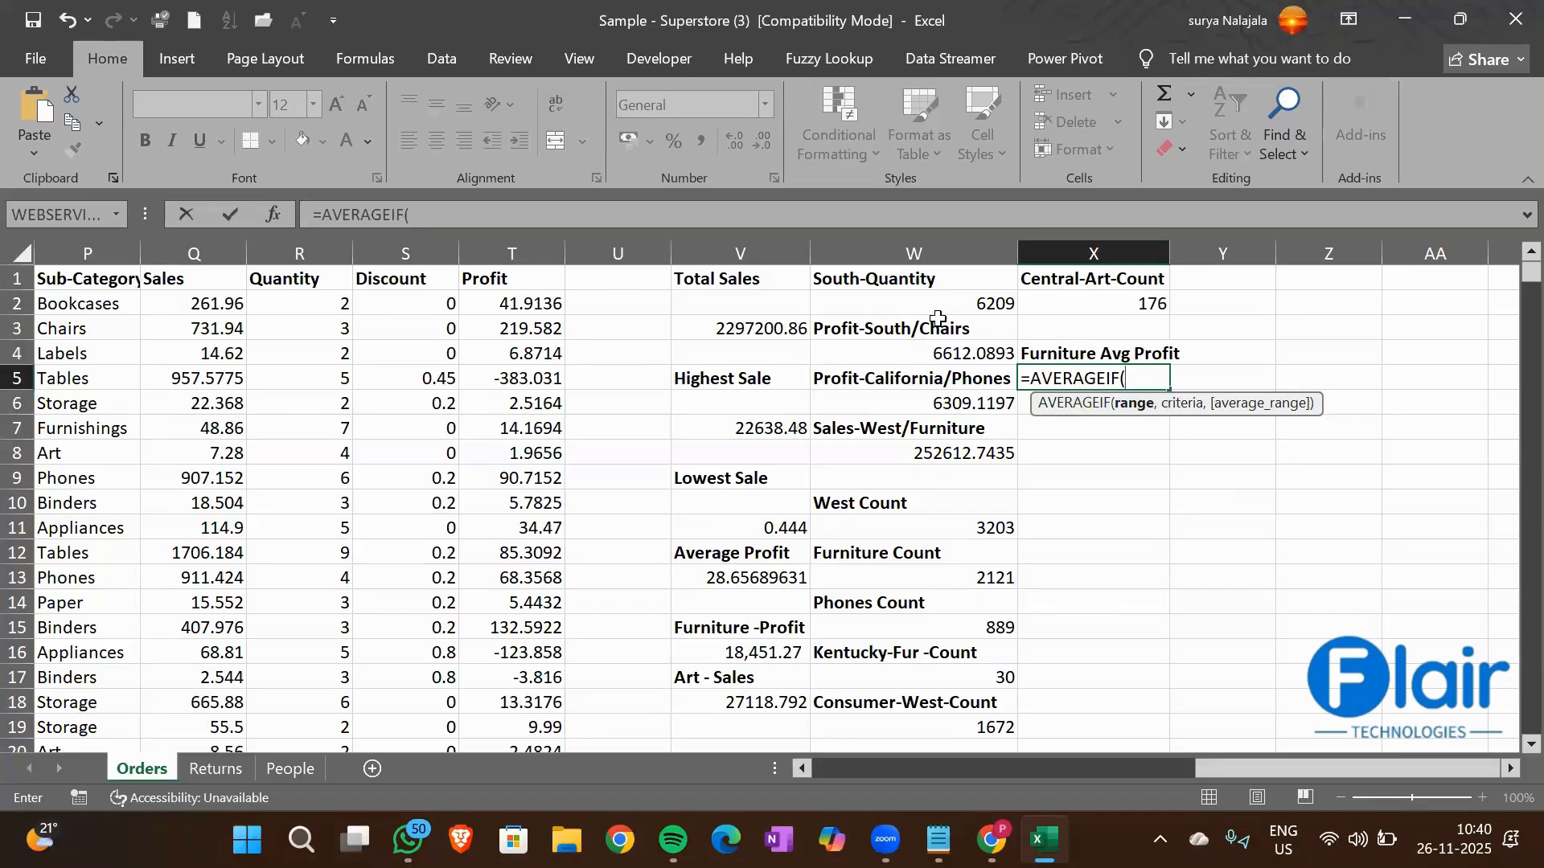
click(90, 278)
key(Left)
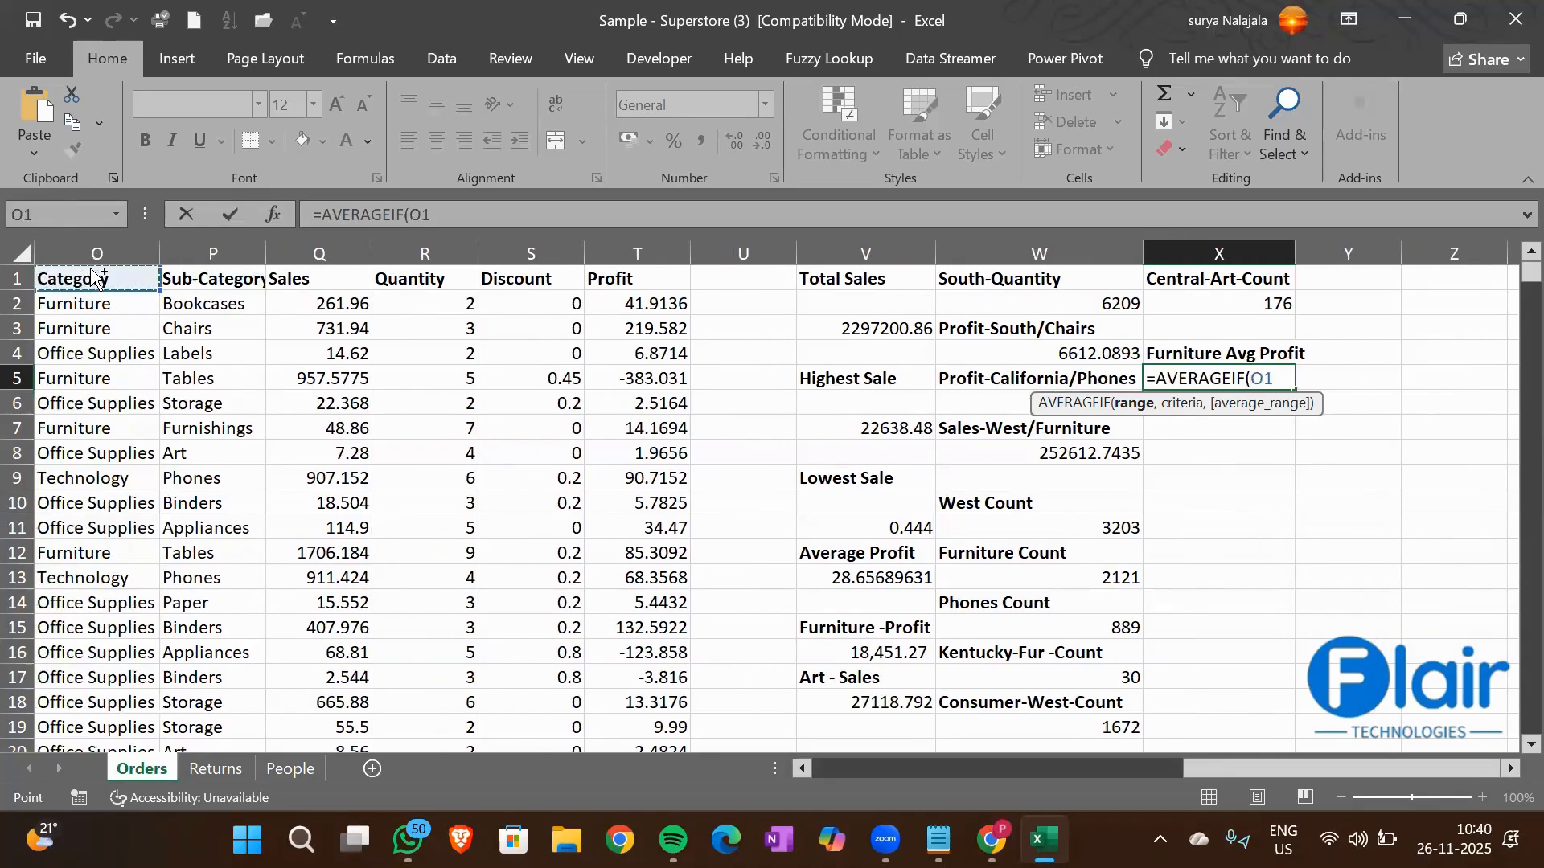
key(ctrl+shift+Down)
text(,)
Set the Furniture cell O2 as the criterion of the X5 AVERAGEIF formula
click(127, 444)
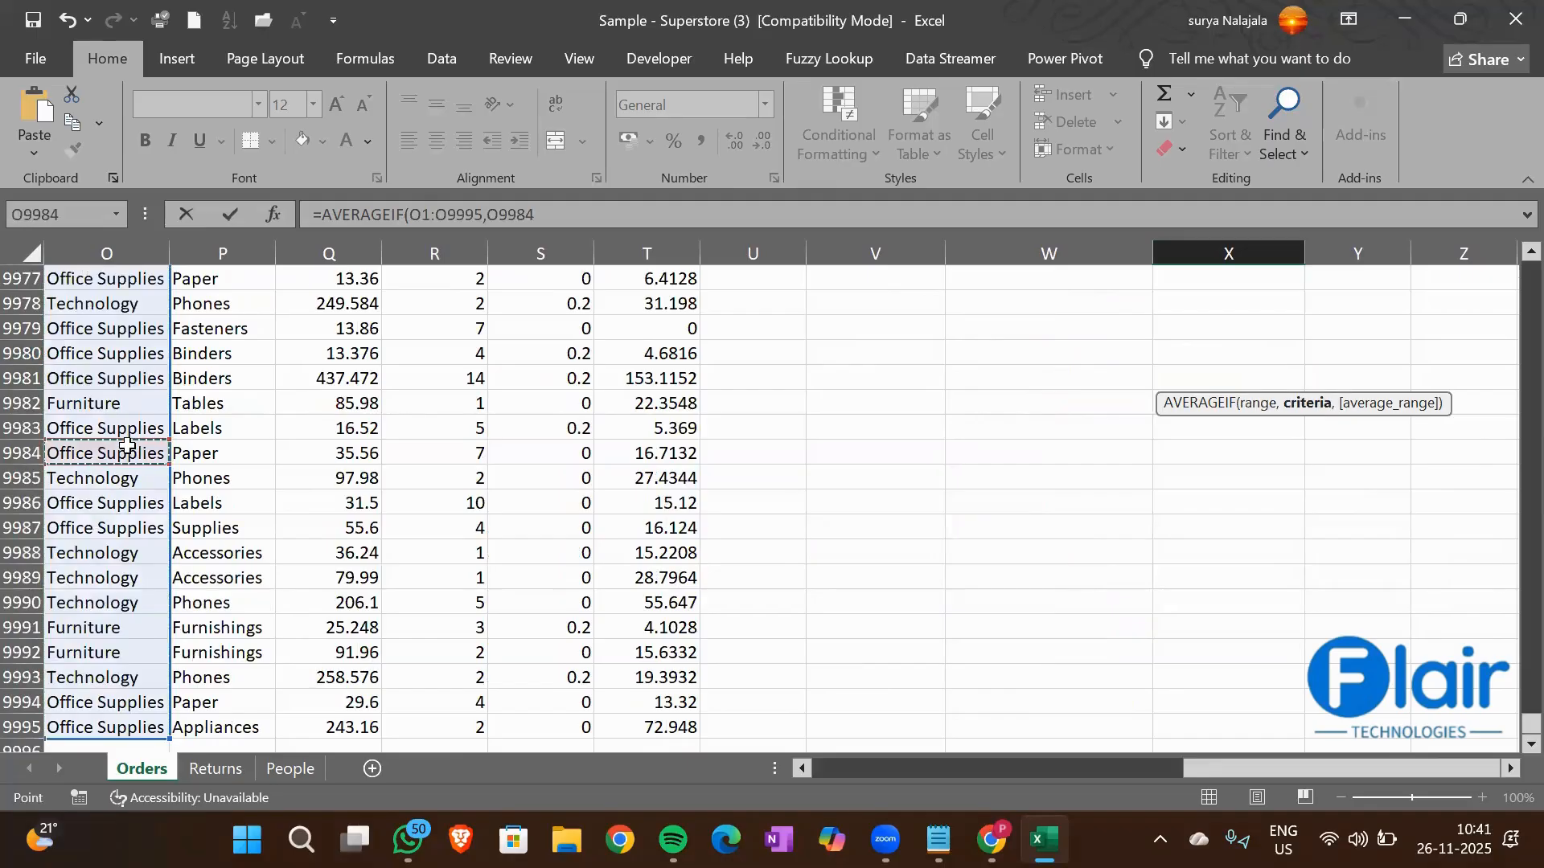
key(ctrl+Up)
key(Down)
text(,)
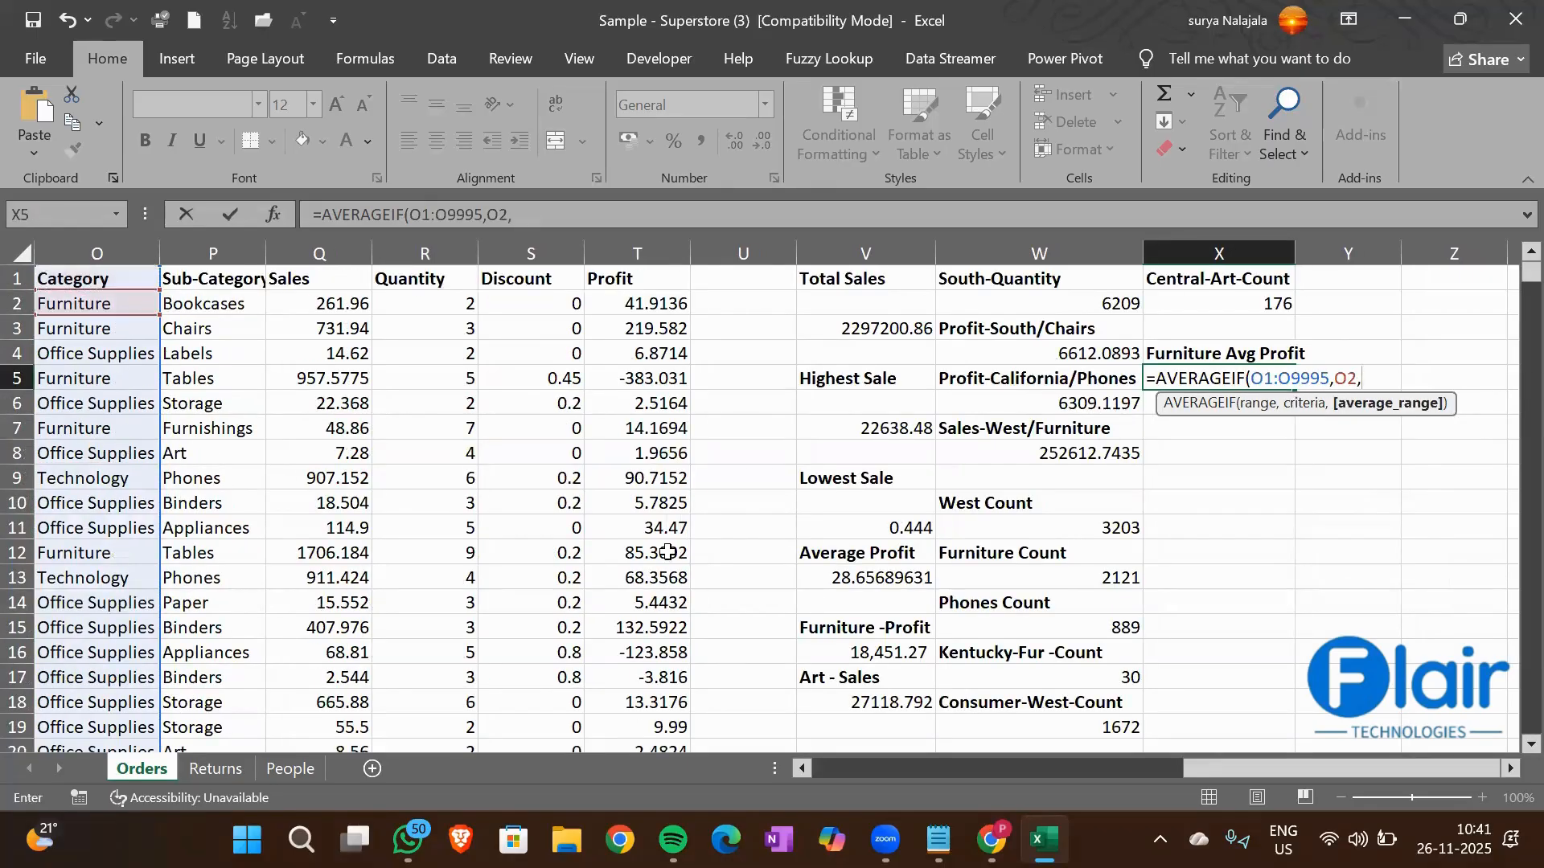
Add the Profit column from T1 down to the last row as the average range and complete the X5 formula
click(645, 279)
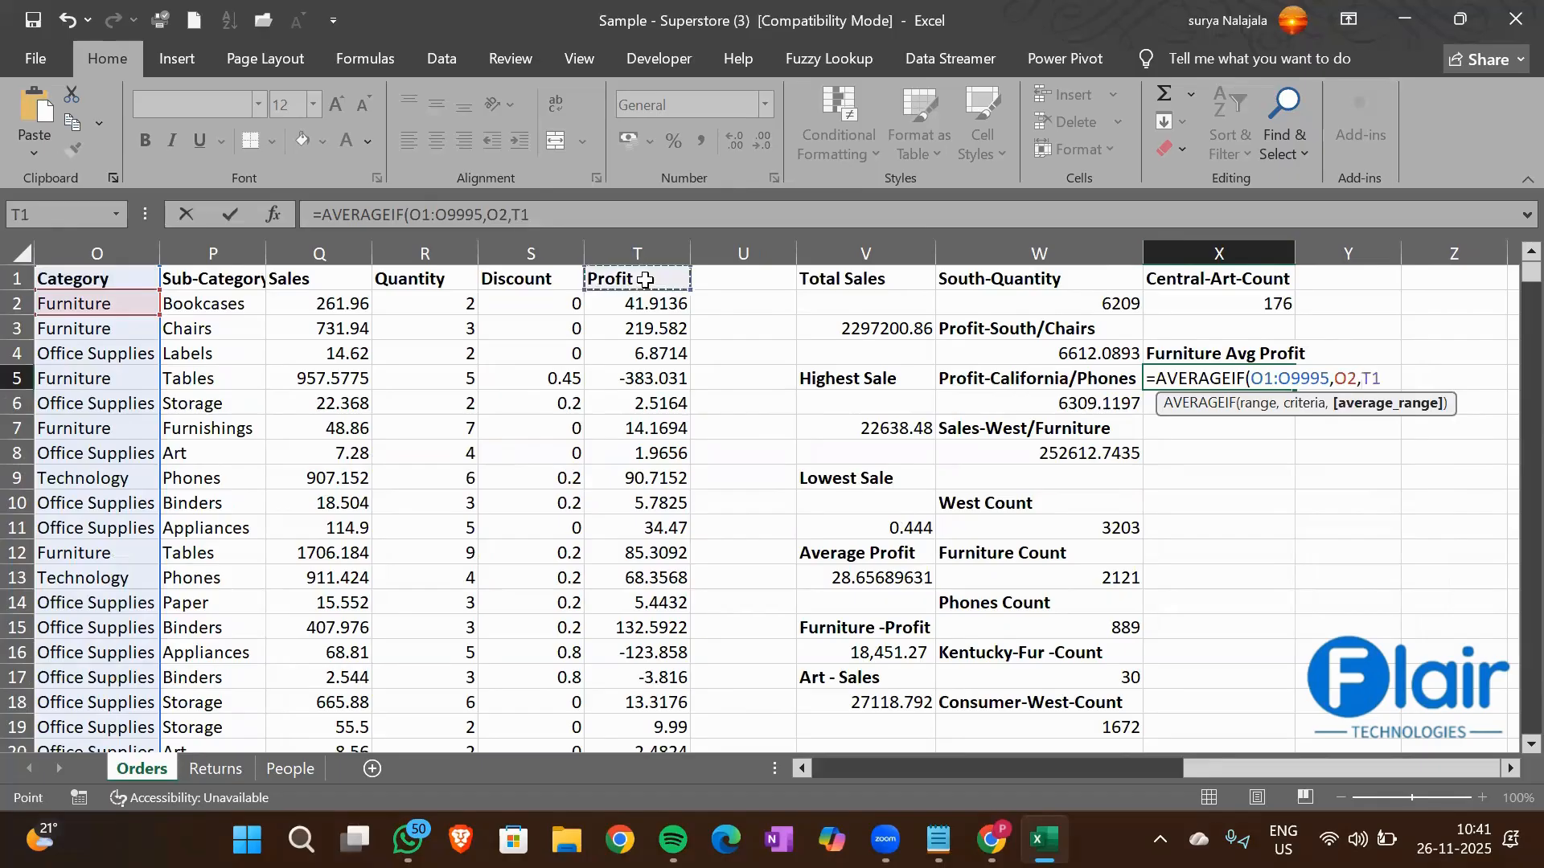
key(ctrl+shift+Down)
key(Return)
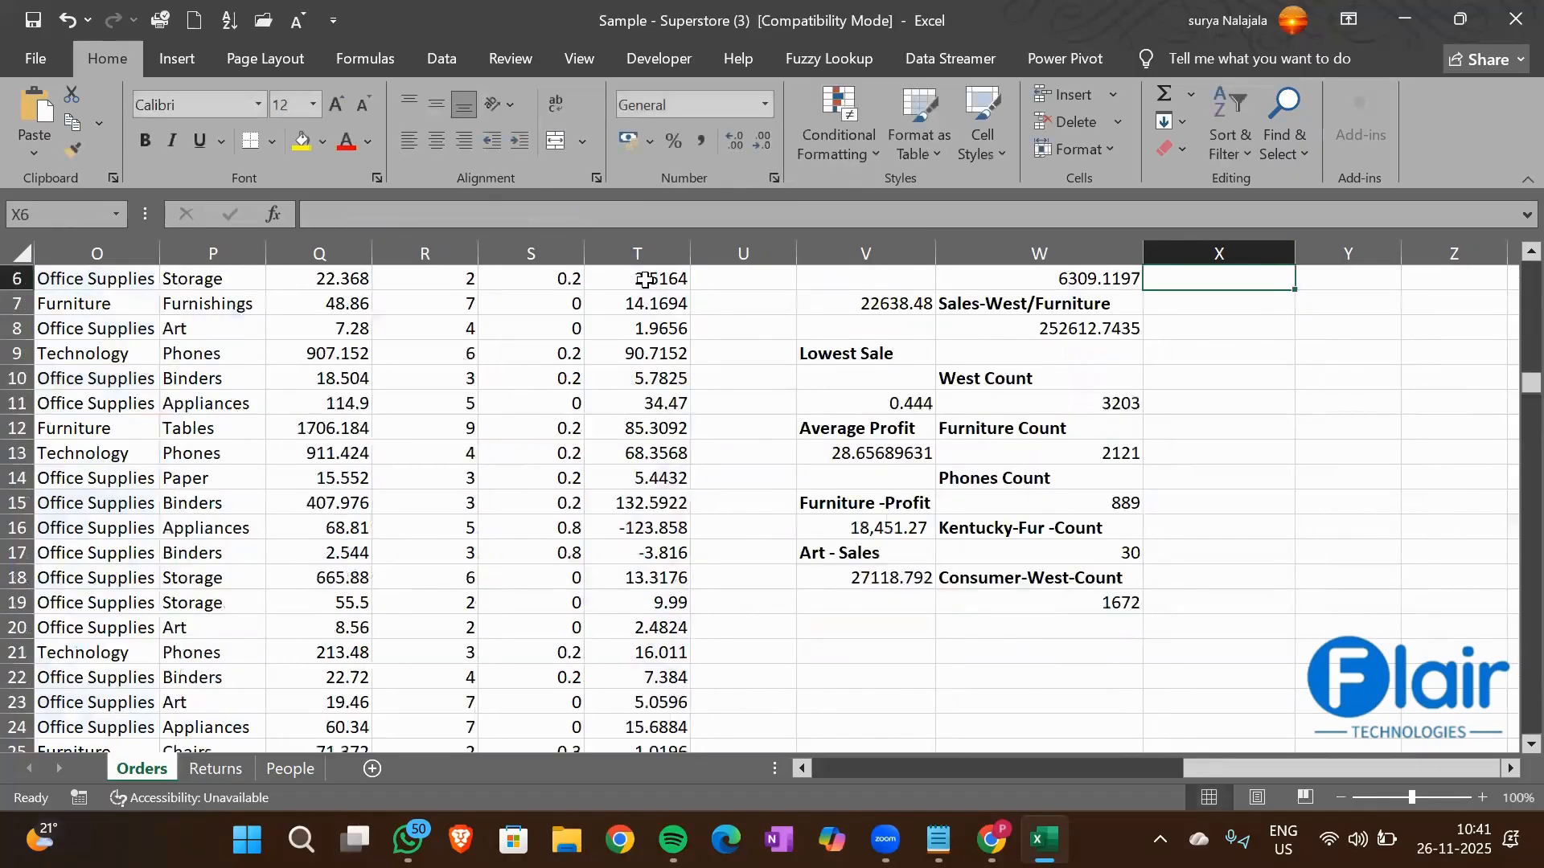
key(Up)
key(Up)
key(Up)
key(Up)
key(Up)
key(Down)
key(Down)
key(Down)
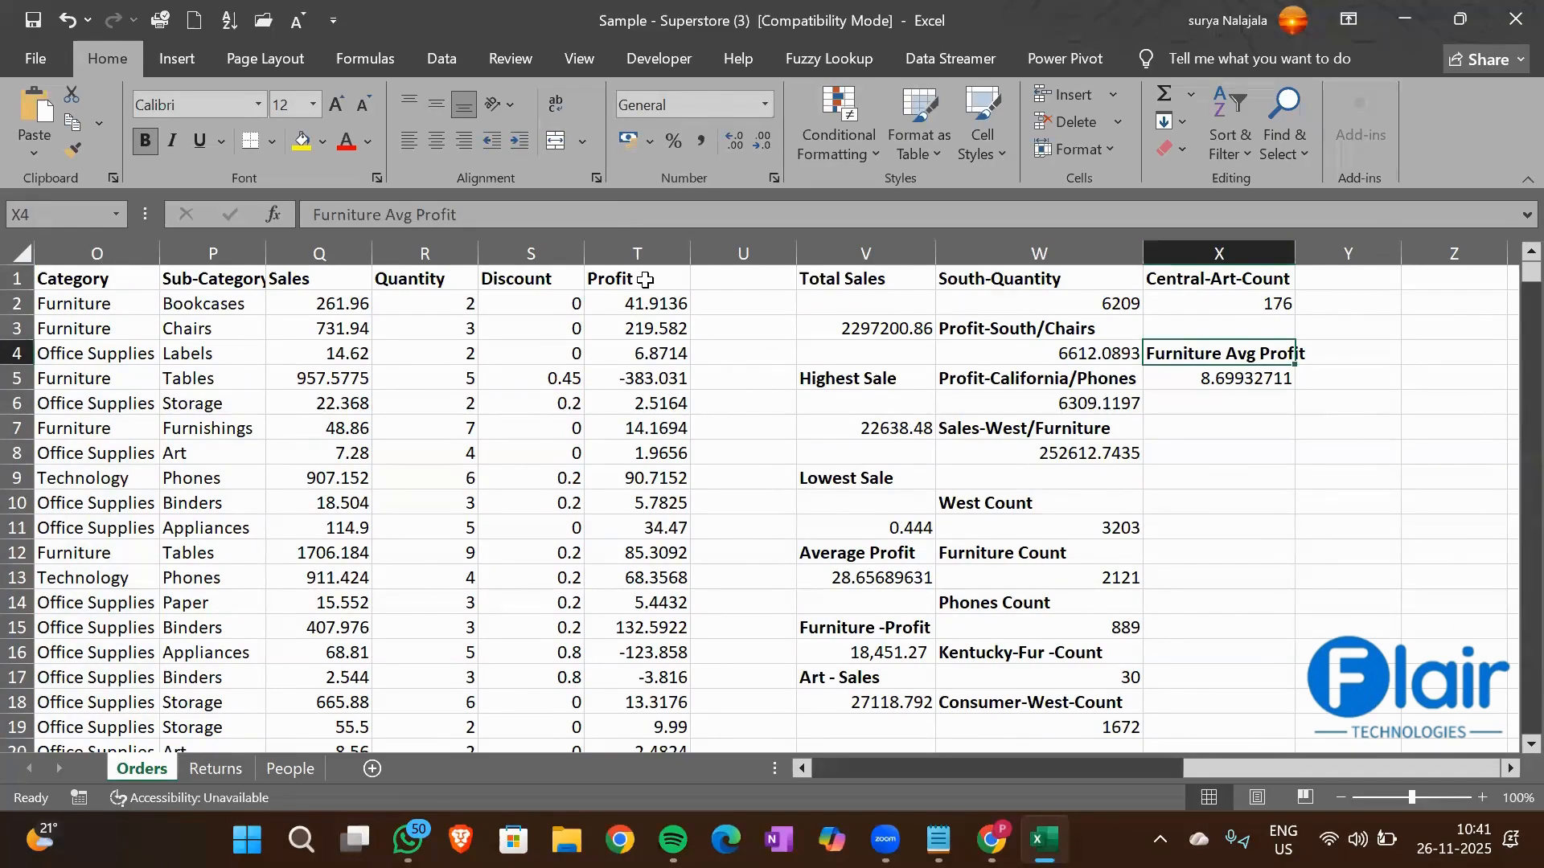
Enter the heading Lables Avg Sale in cell X6 and make it bold
click(233, 357)
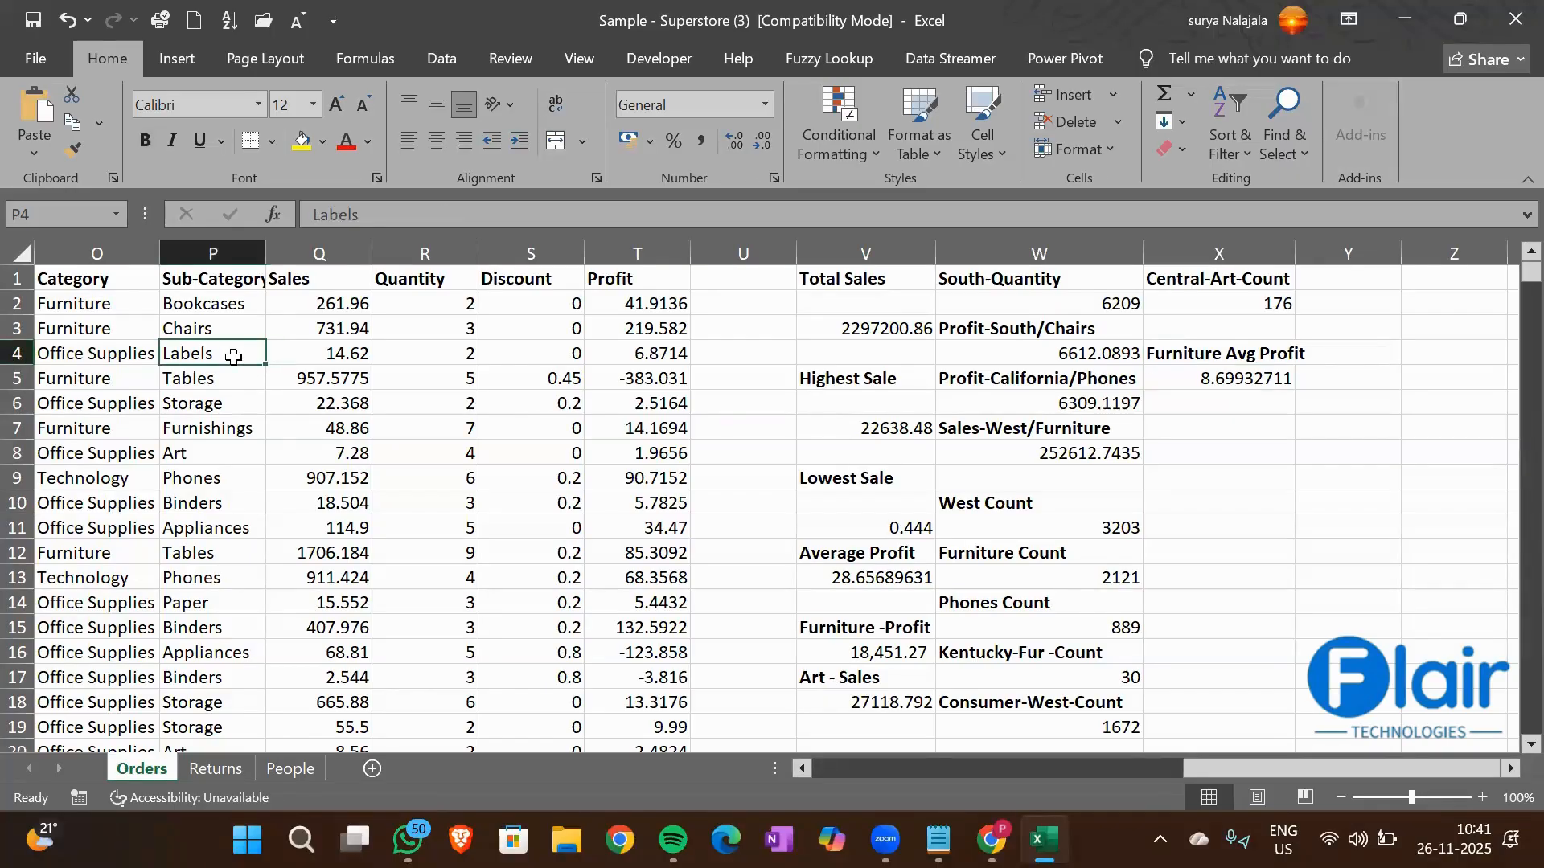
click(1229, 406)
text(Lable)
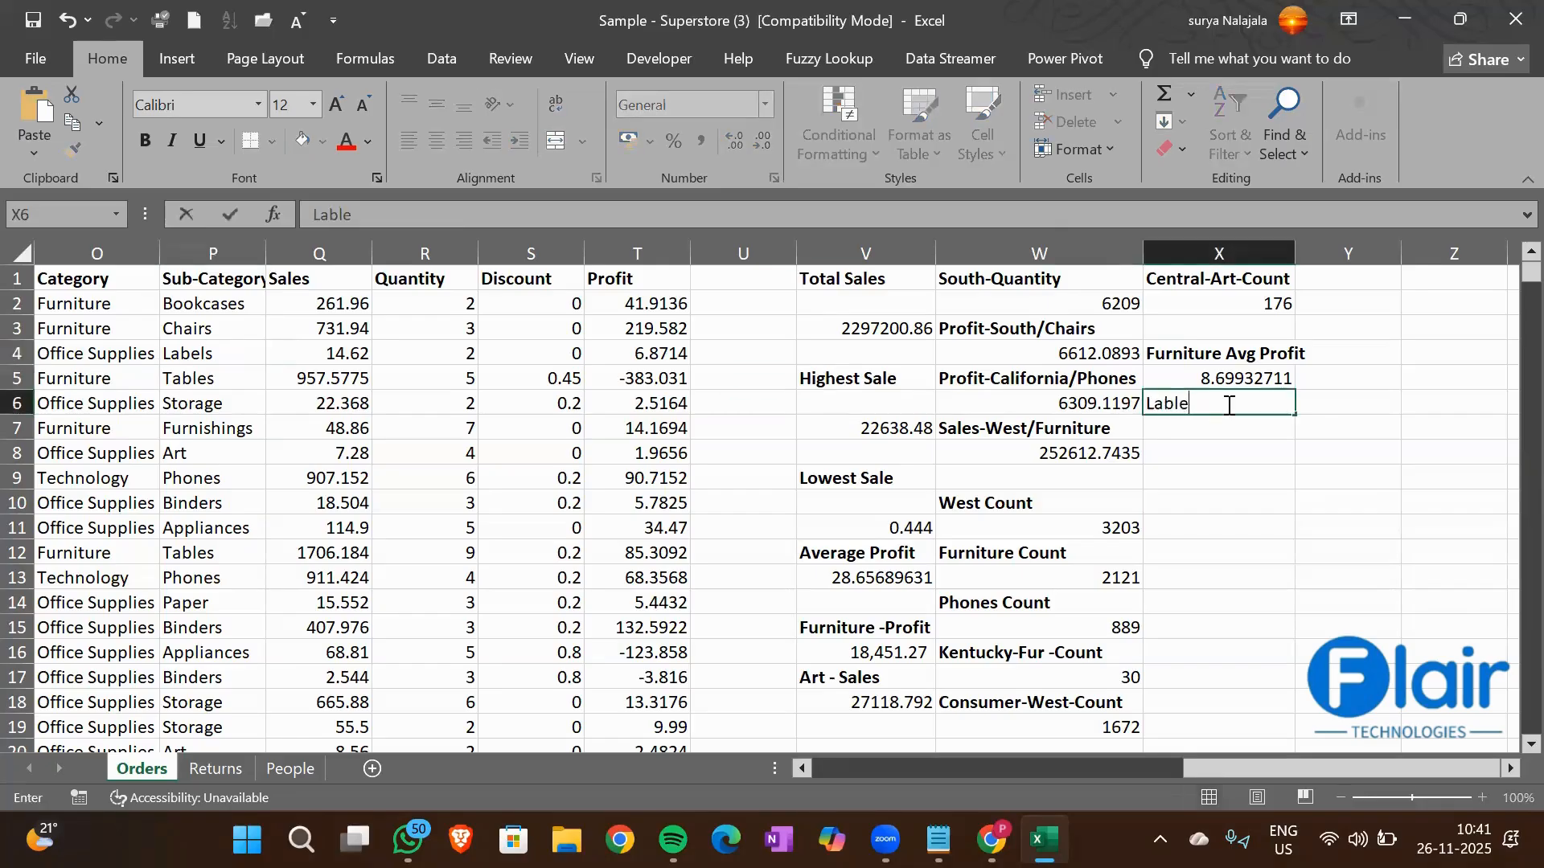
text(s Avg Sale)
key(ctrl+Return)
key(ctrl+b)
key(Return)
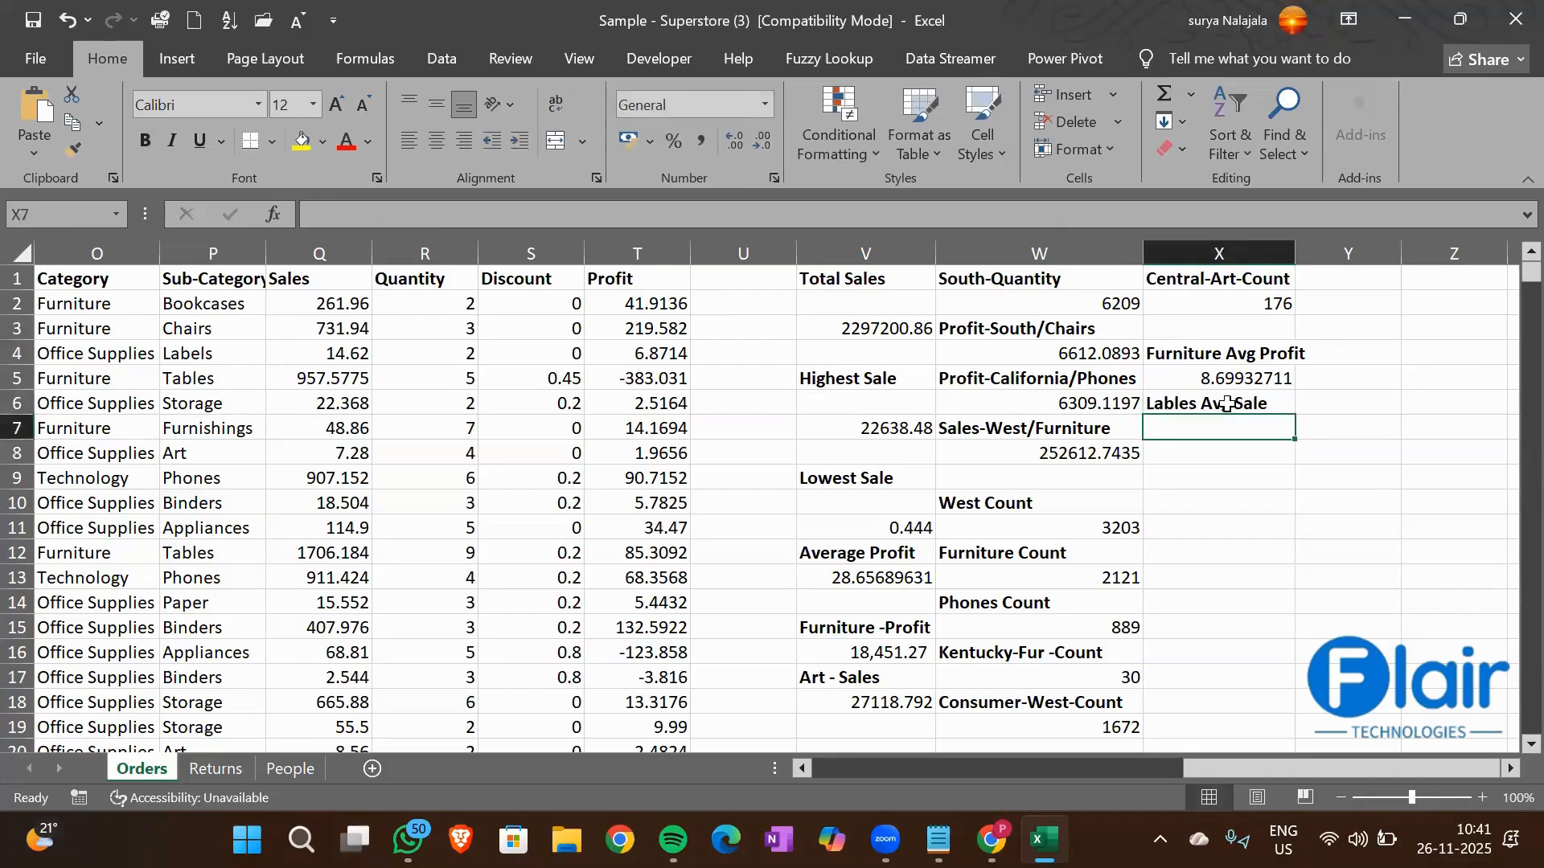
Start an AVERAGEIF formula in cell X7 with the Sub-Category column P1:P9995 as the range
text(=)
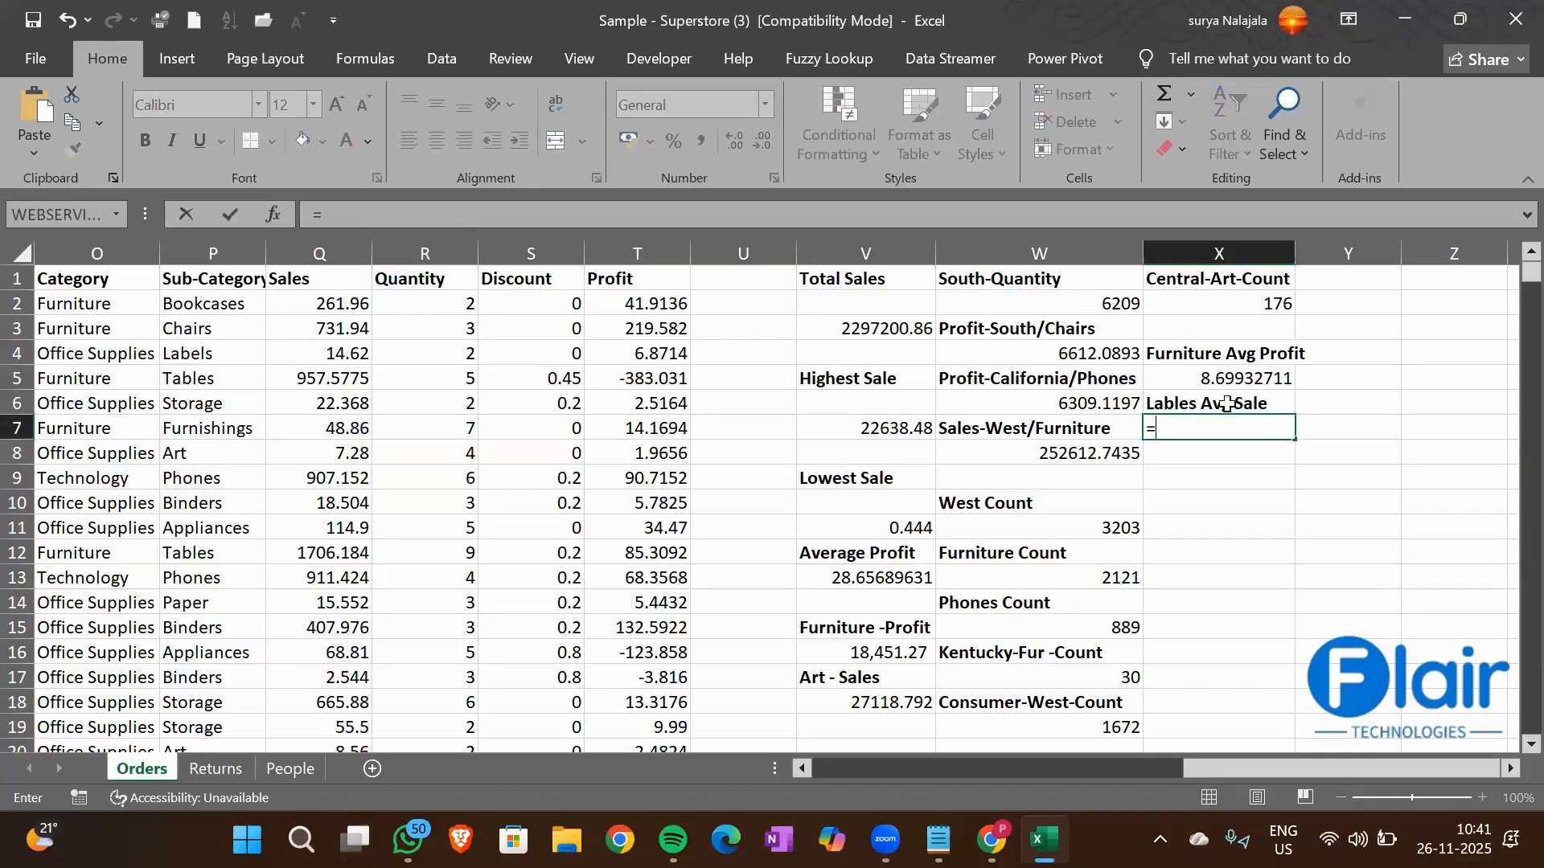
text(Avera)
key(Down)
key(Down)
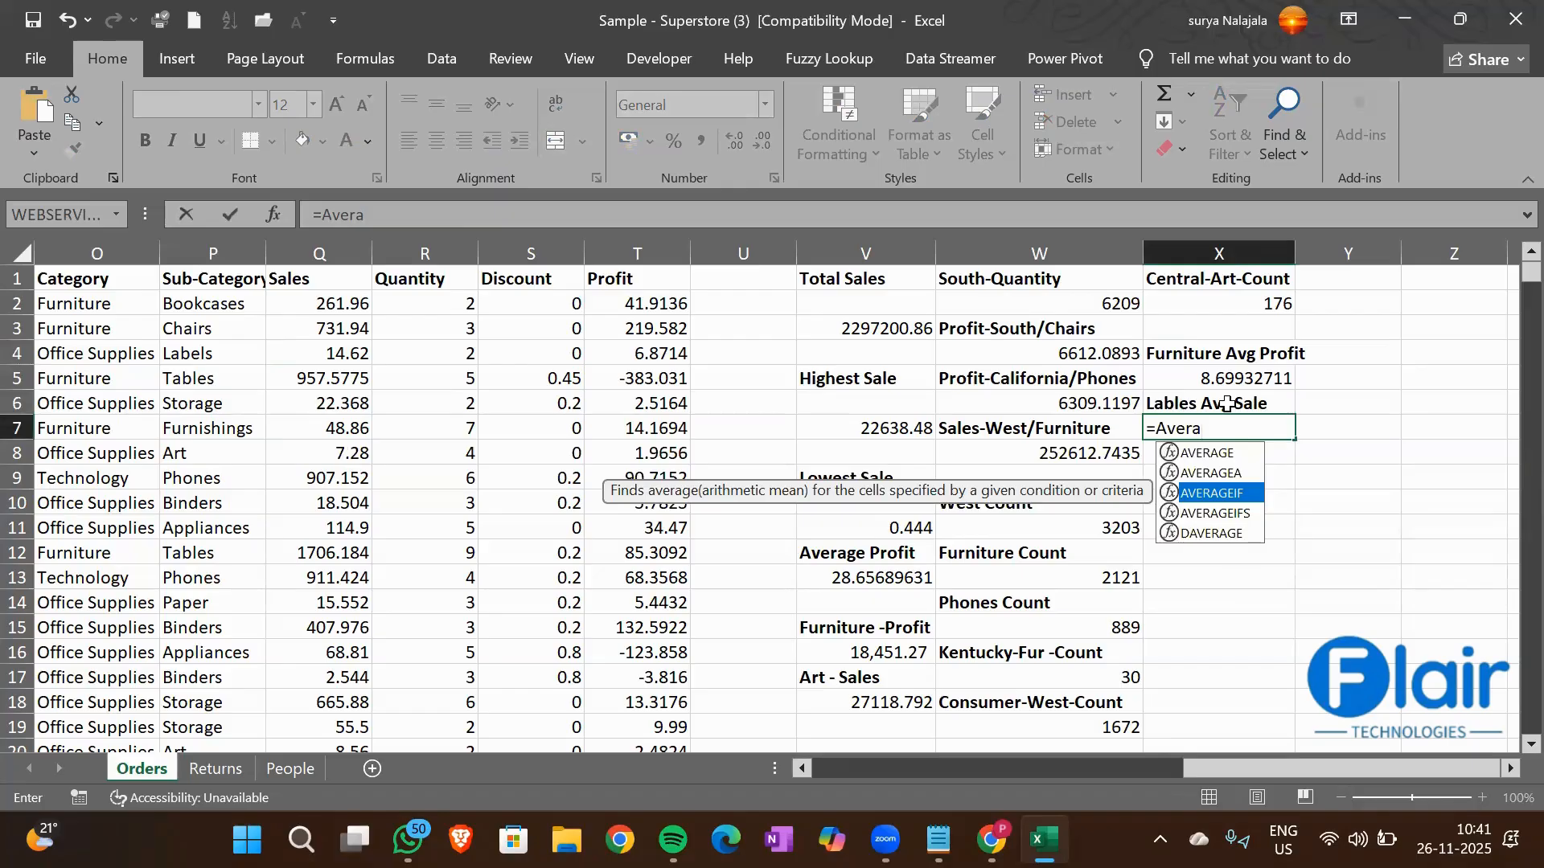
key(Tab)
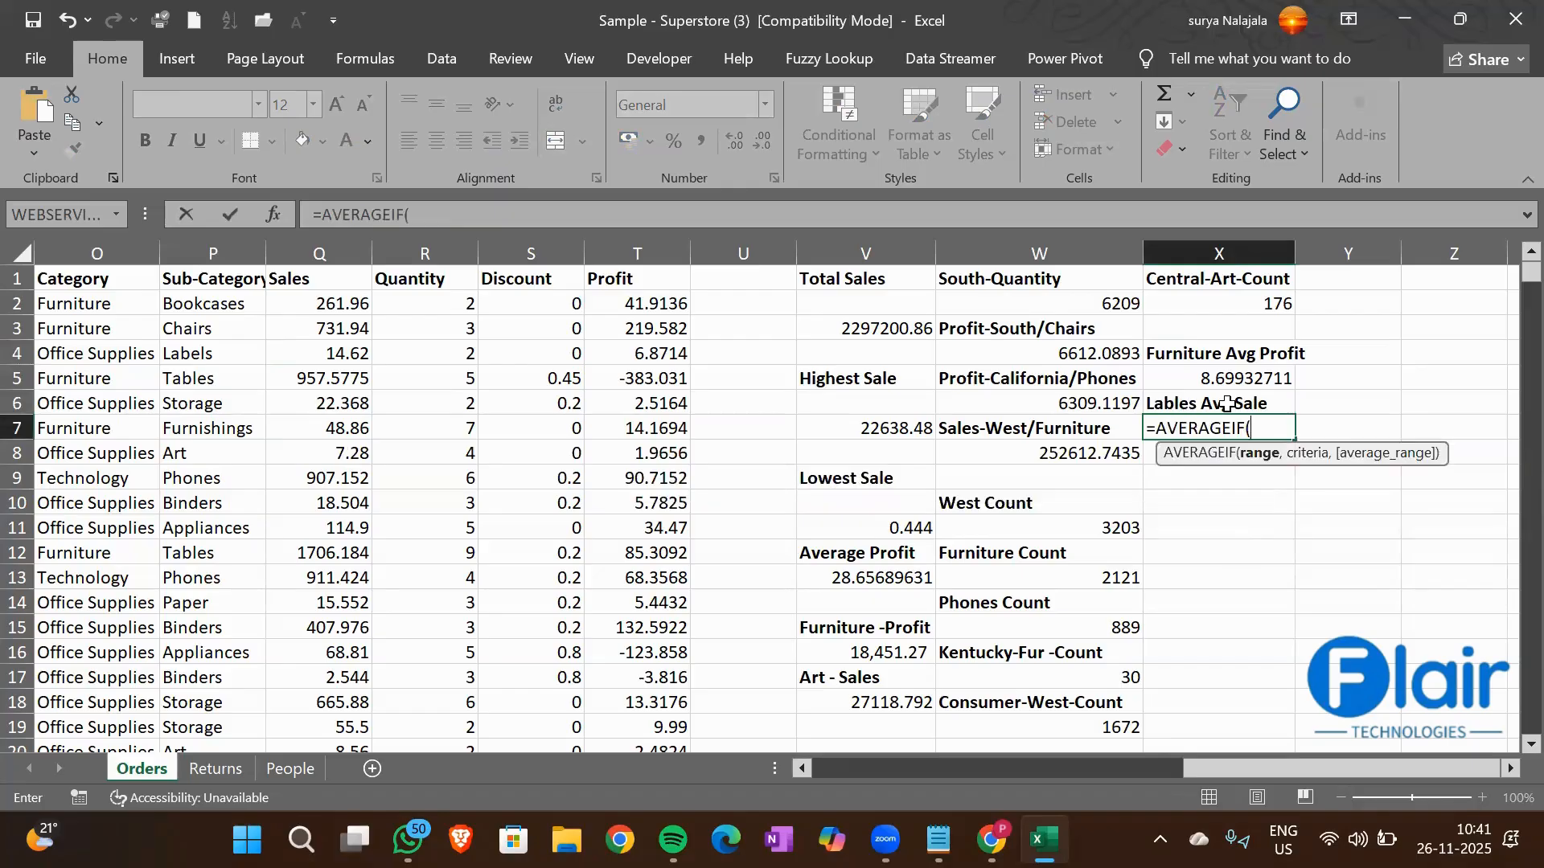
key(Left)
key(Left)
key(Left)
key(Left)
key(Left)
key(Left)
key(Left)
key(Left)
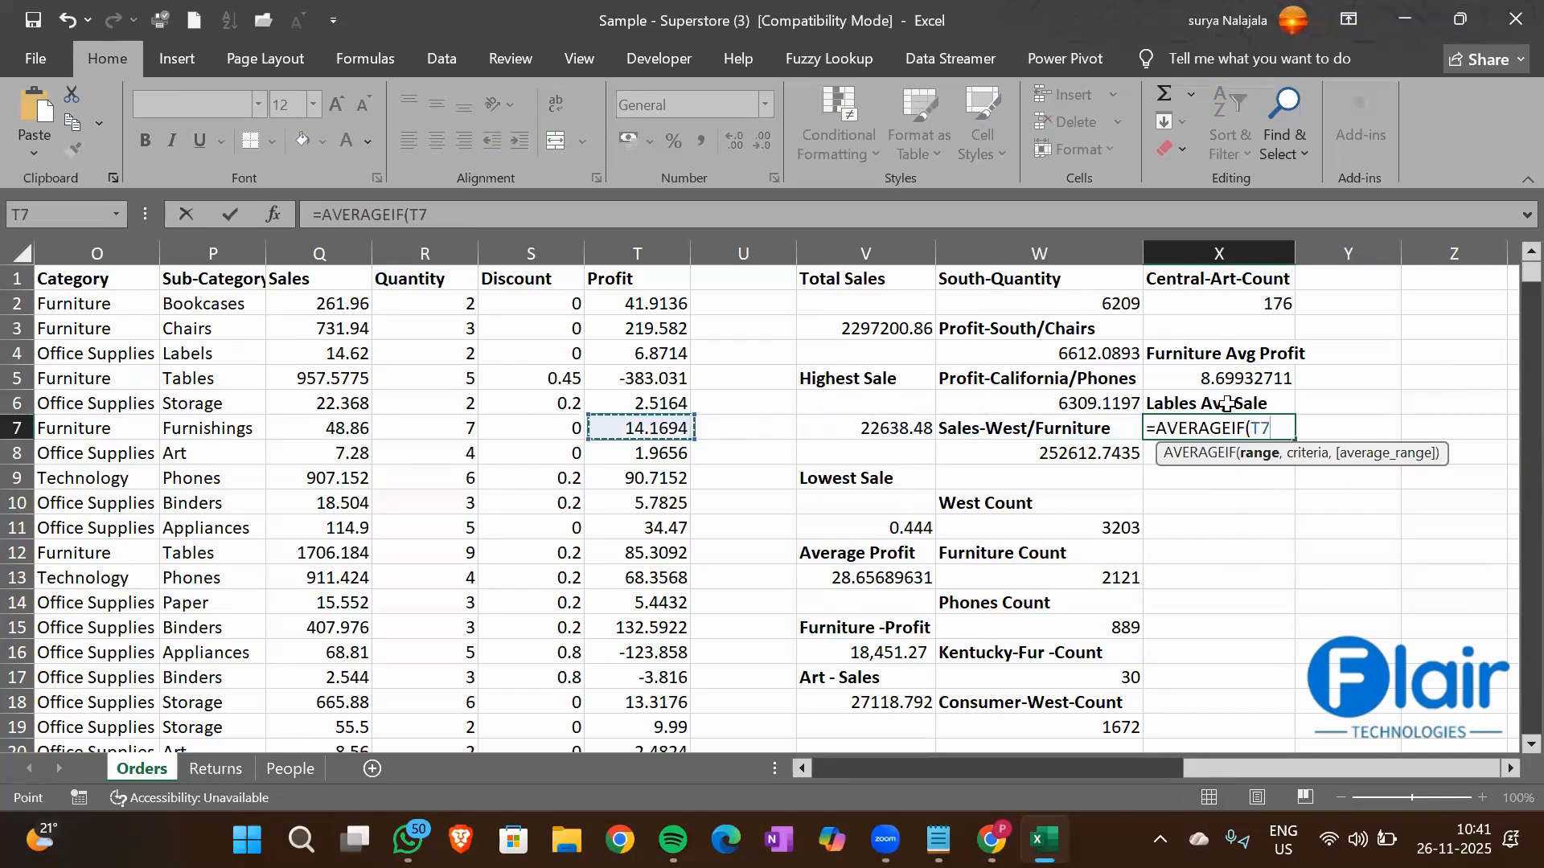
key(ctrl+Up)
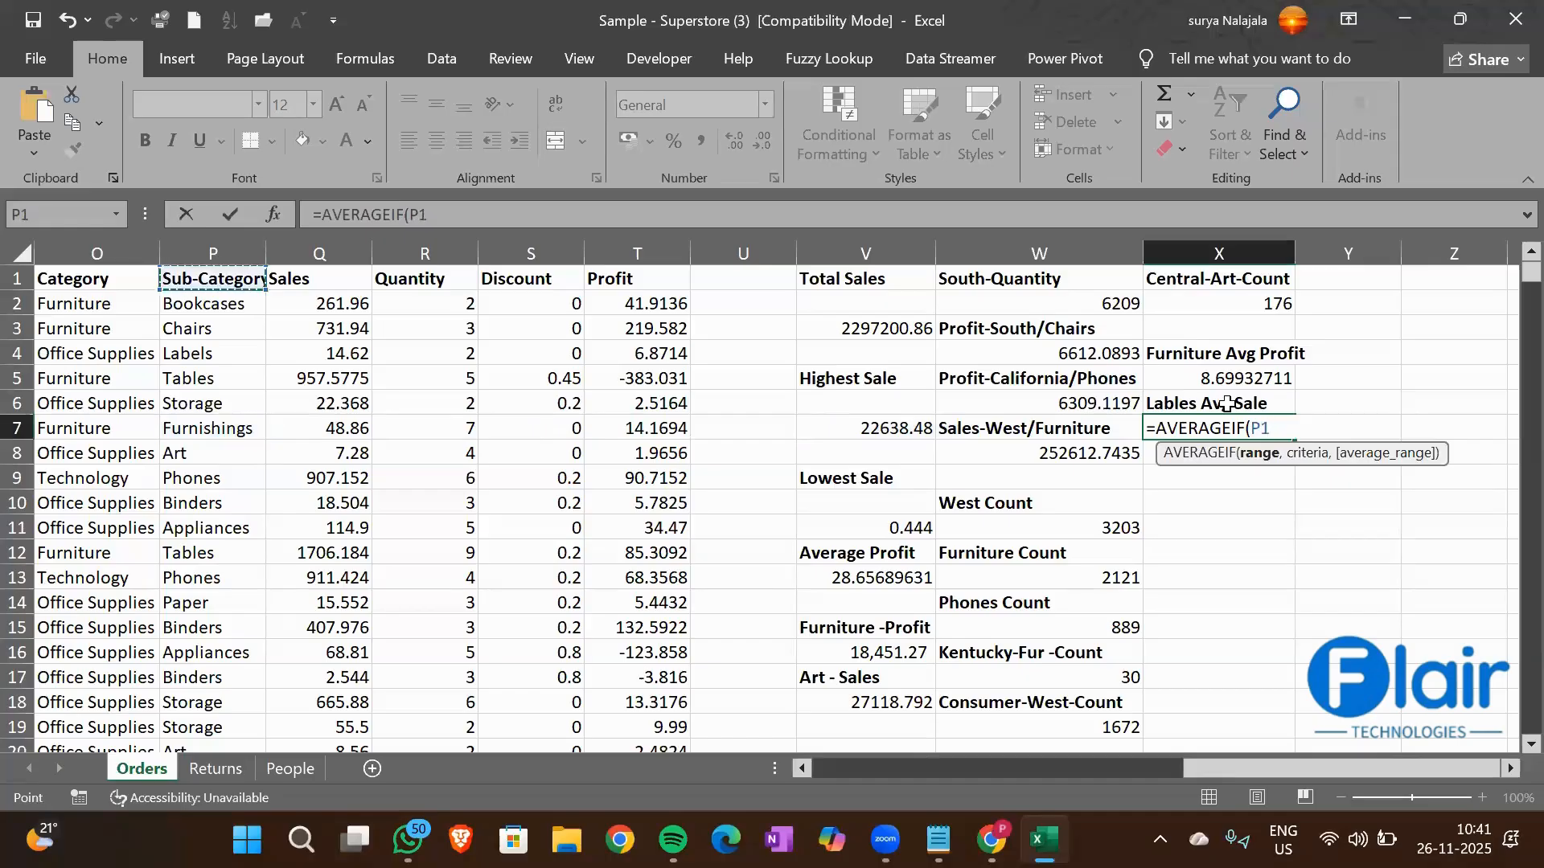
key(ctrl+shift+Down)
text(,)
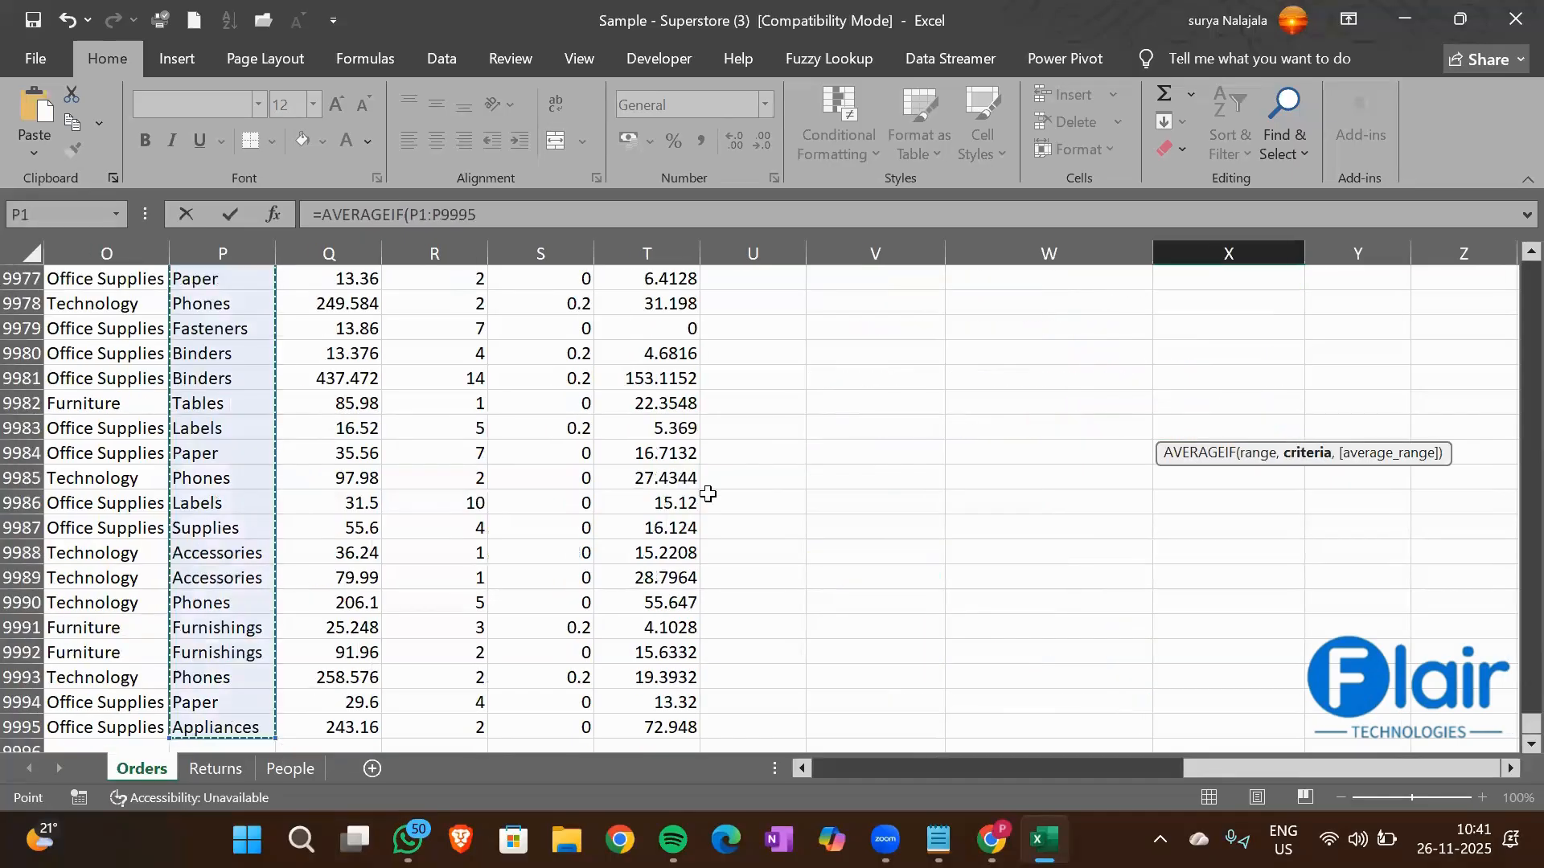
Set the Labels cell P4 as the criterion of the X7 AVERAGEIF formula
click(205, 439)
key(ctrl+Up)
key(Down)
key(Down)
key(Down)
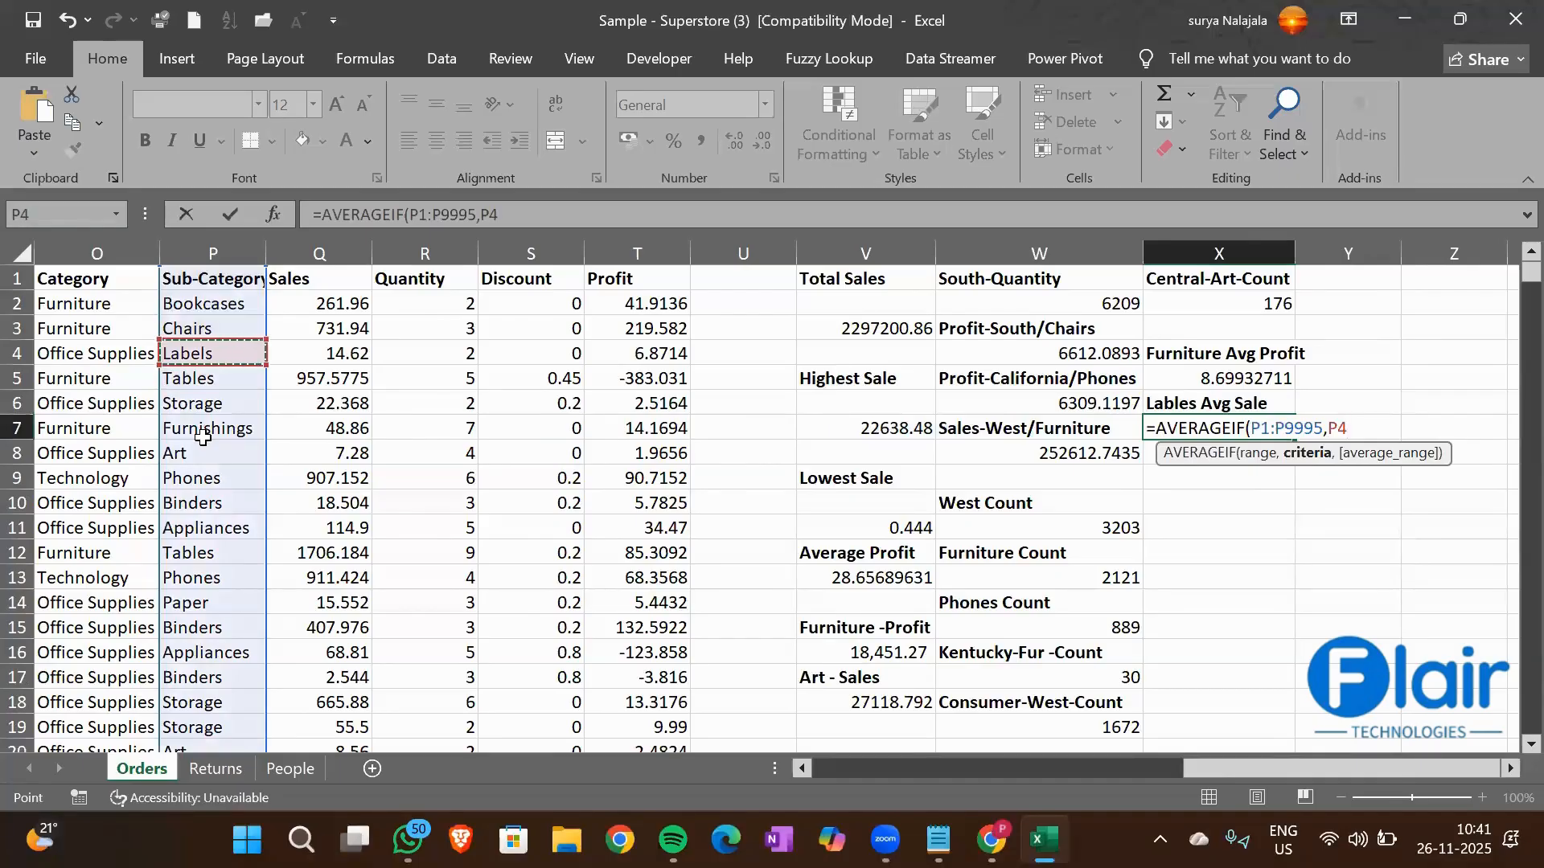
text(,)
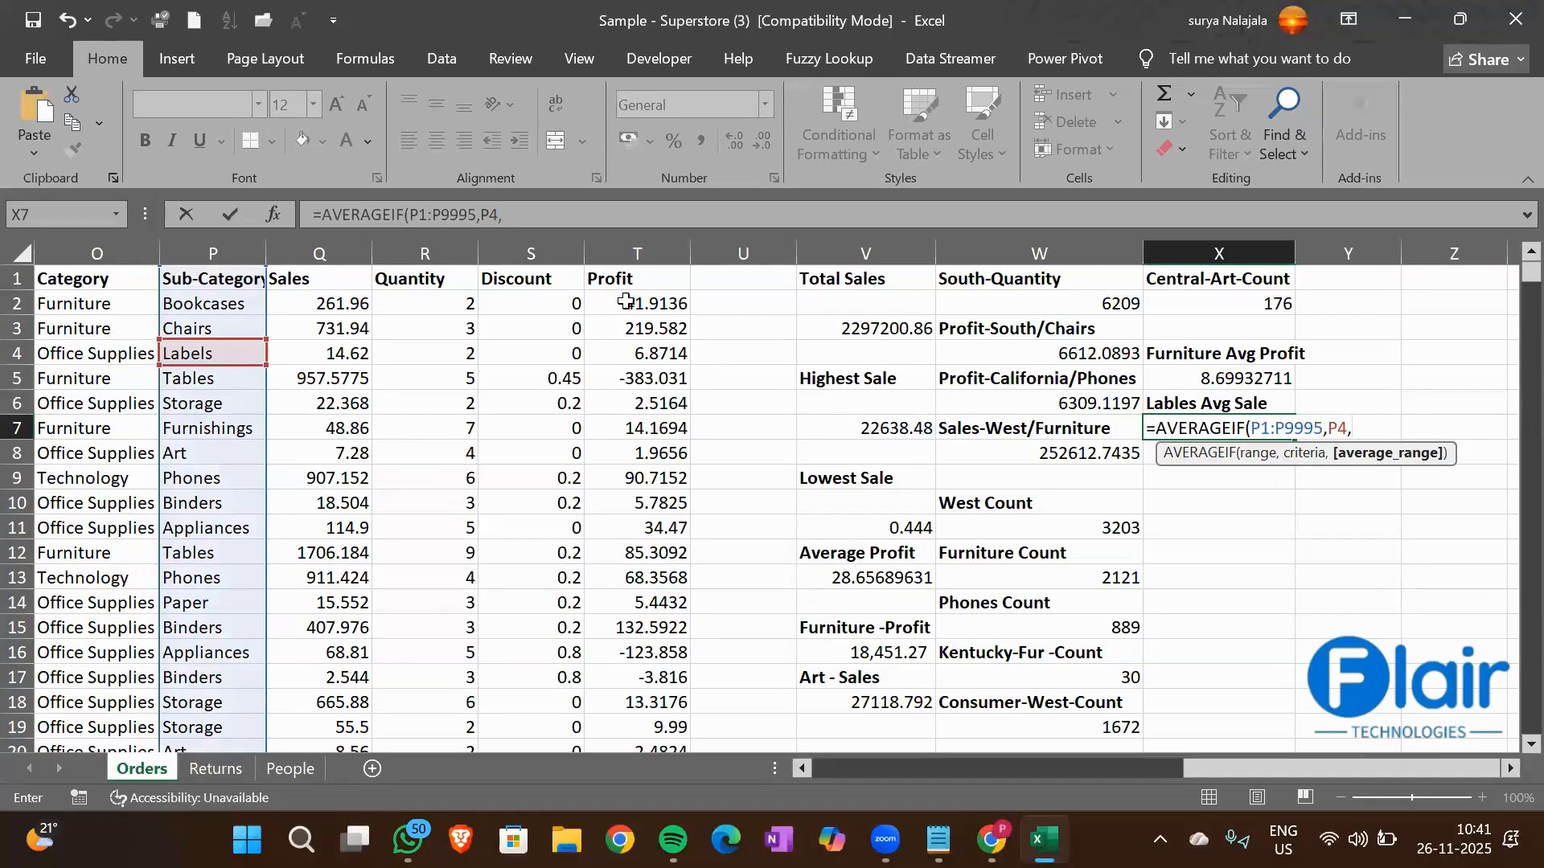
Add the Sales column from Q1 down to the last row as the average range and complete the X7 formula
click(327, 286)
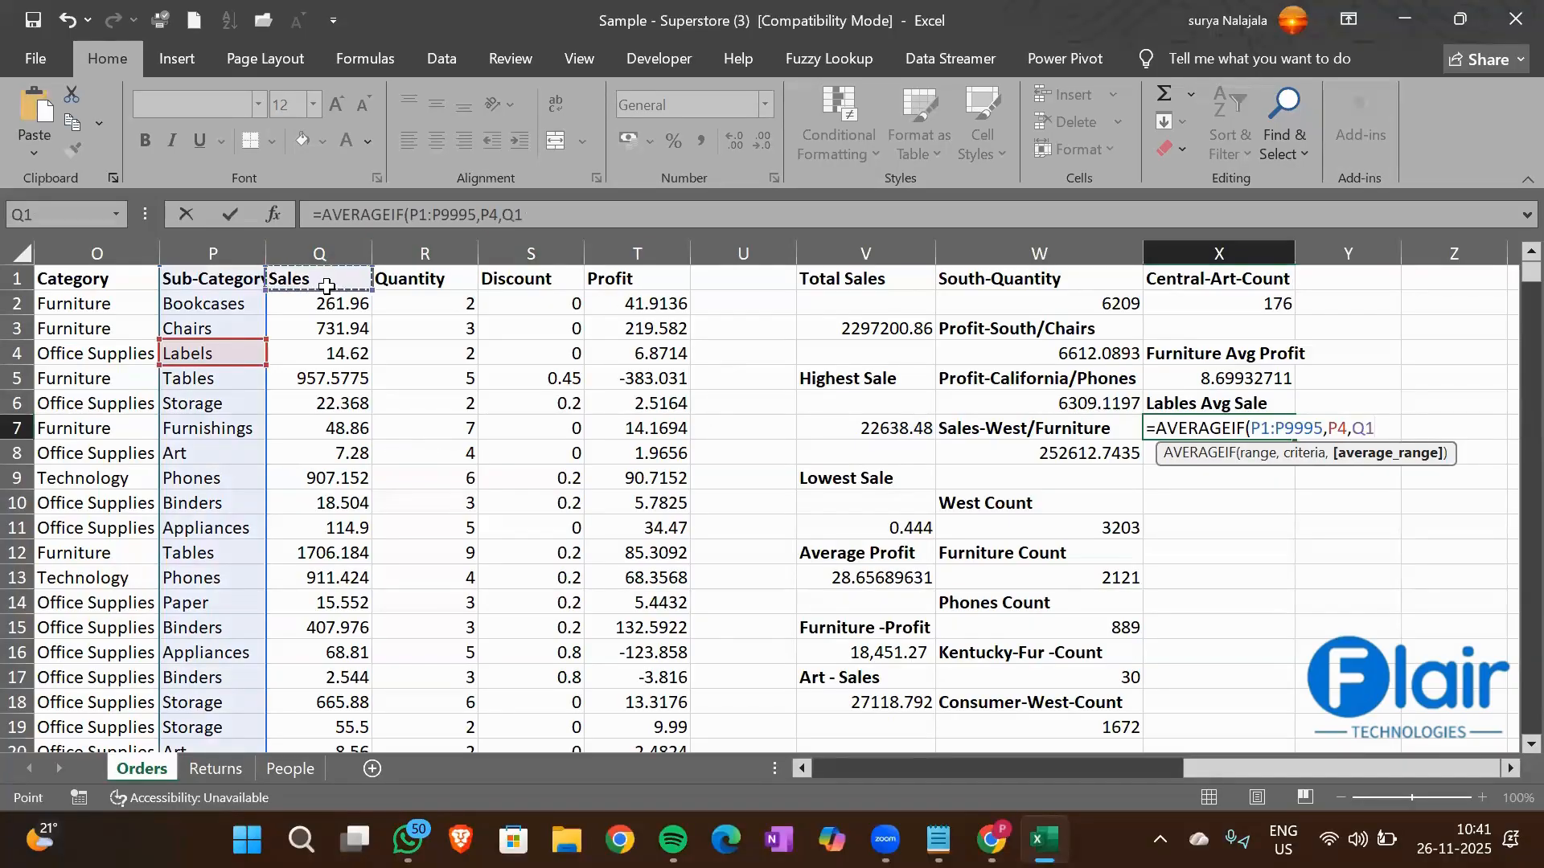
key(ctrl+shift+Down)
key(Return)
key(Up)
key(Up)
key(Up)
key(Up)
key(Up)
key(Up)
key(Down)
key(Down)
key(Down)
key(Down)
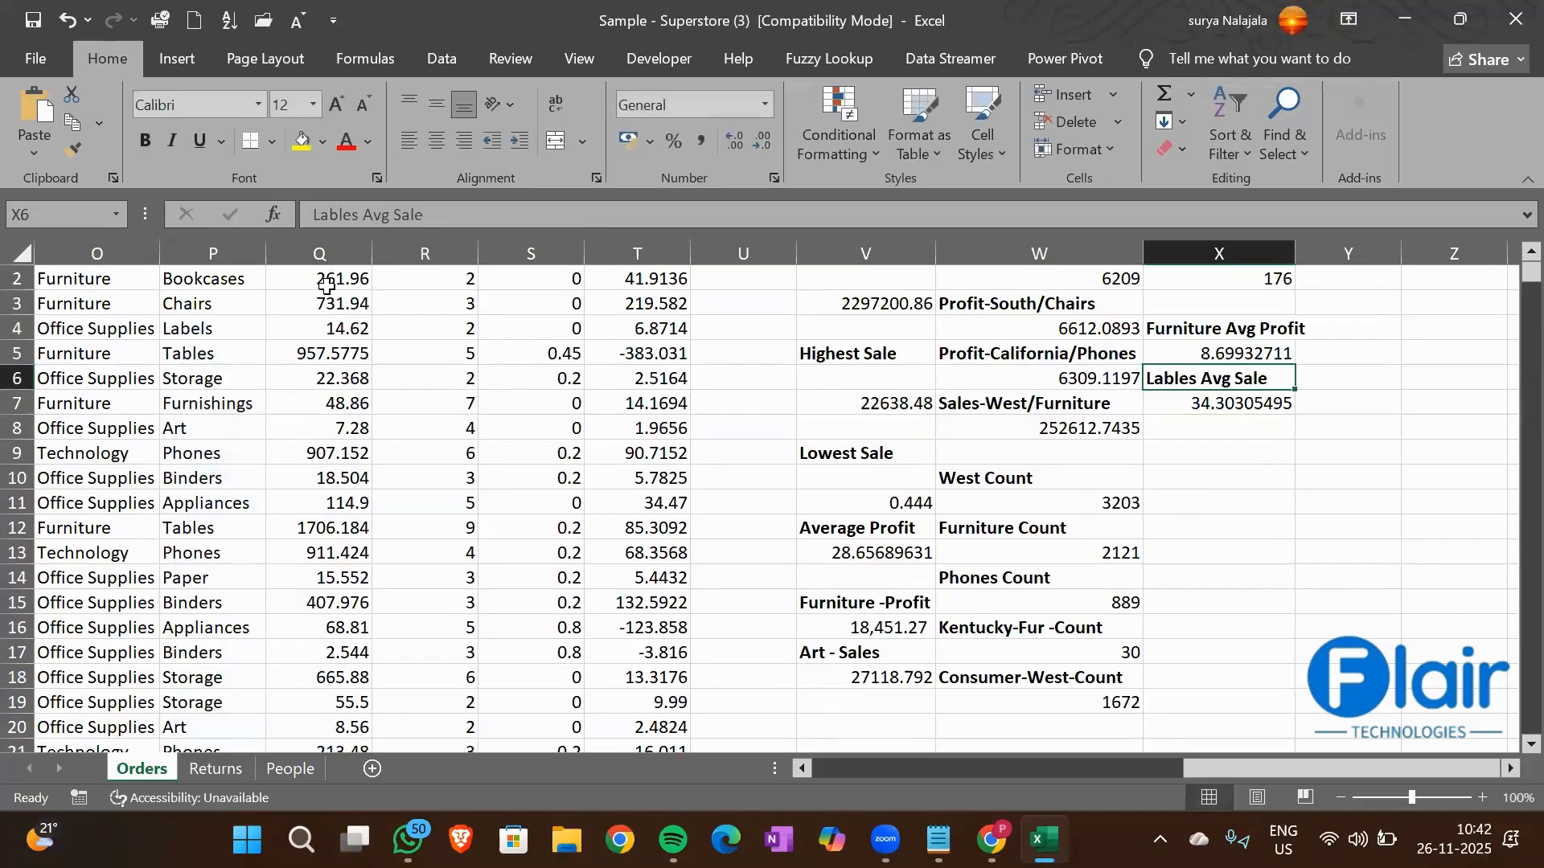
key(ctrl+b)
scroll(1461, 444, up, 1)
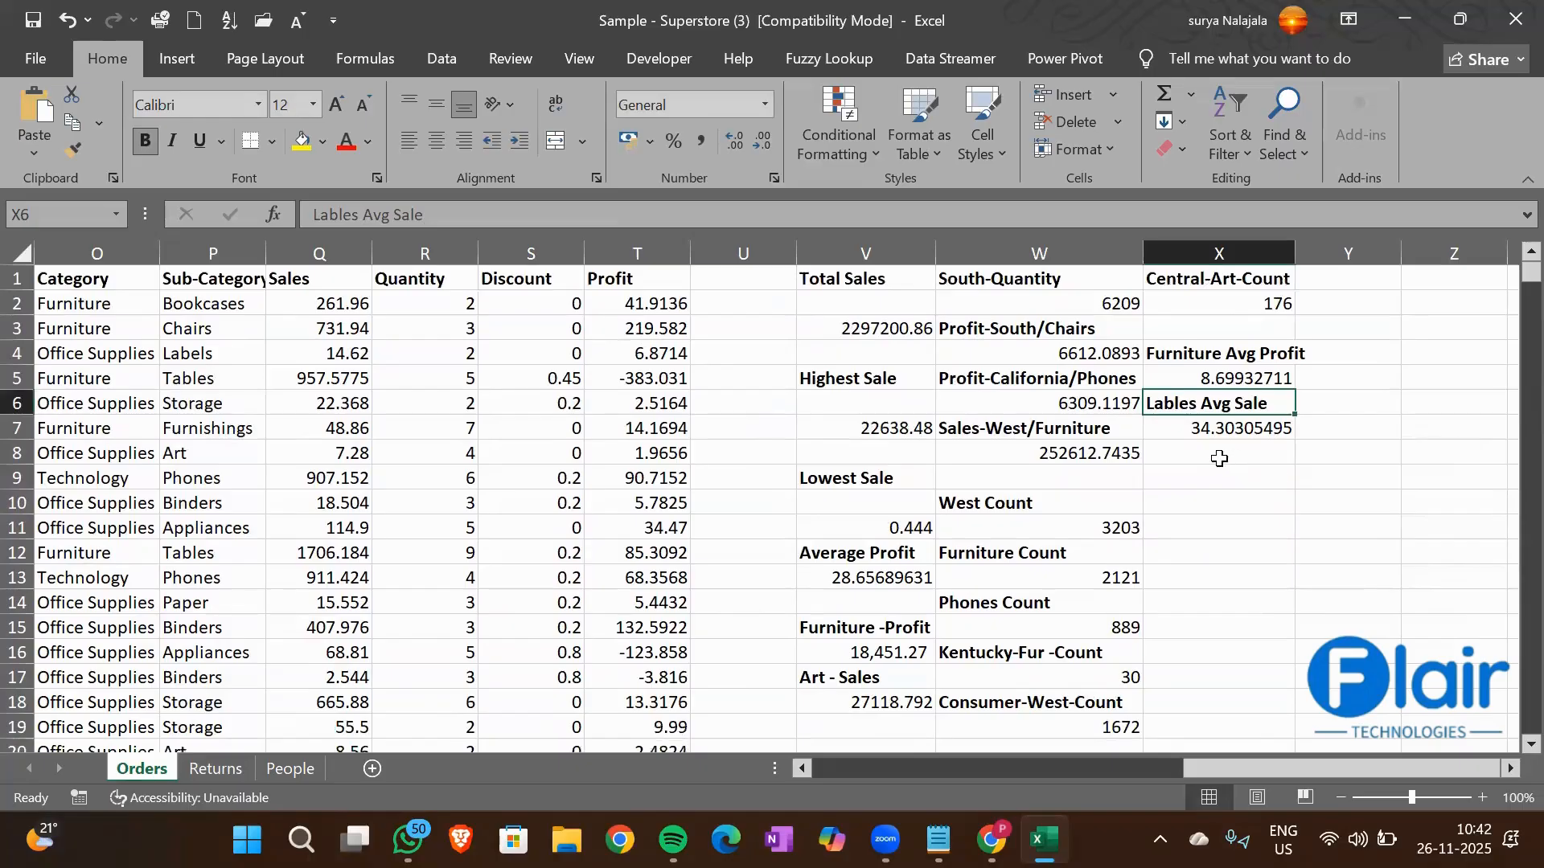
Enter the heading Art Avg Quantity in cell X8 and make it bold
click(1220, 455)
text(Art)
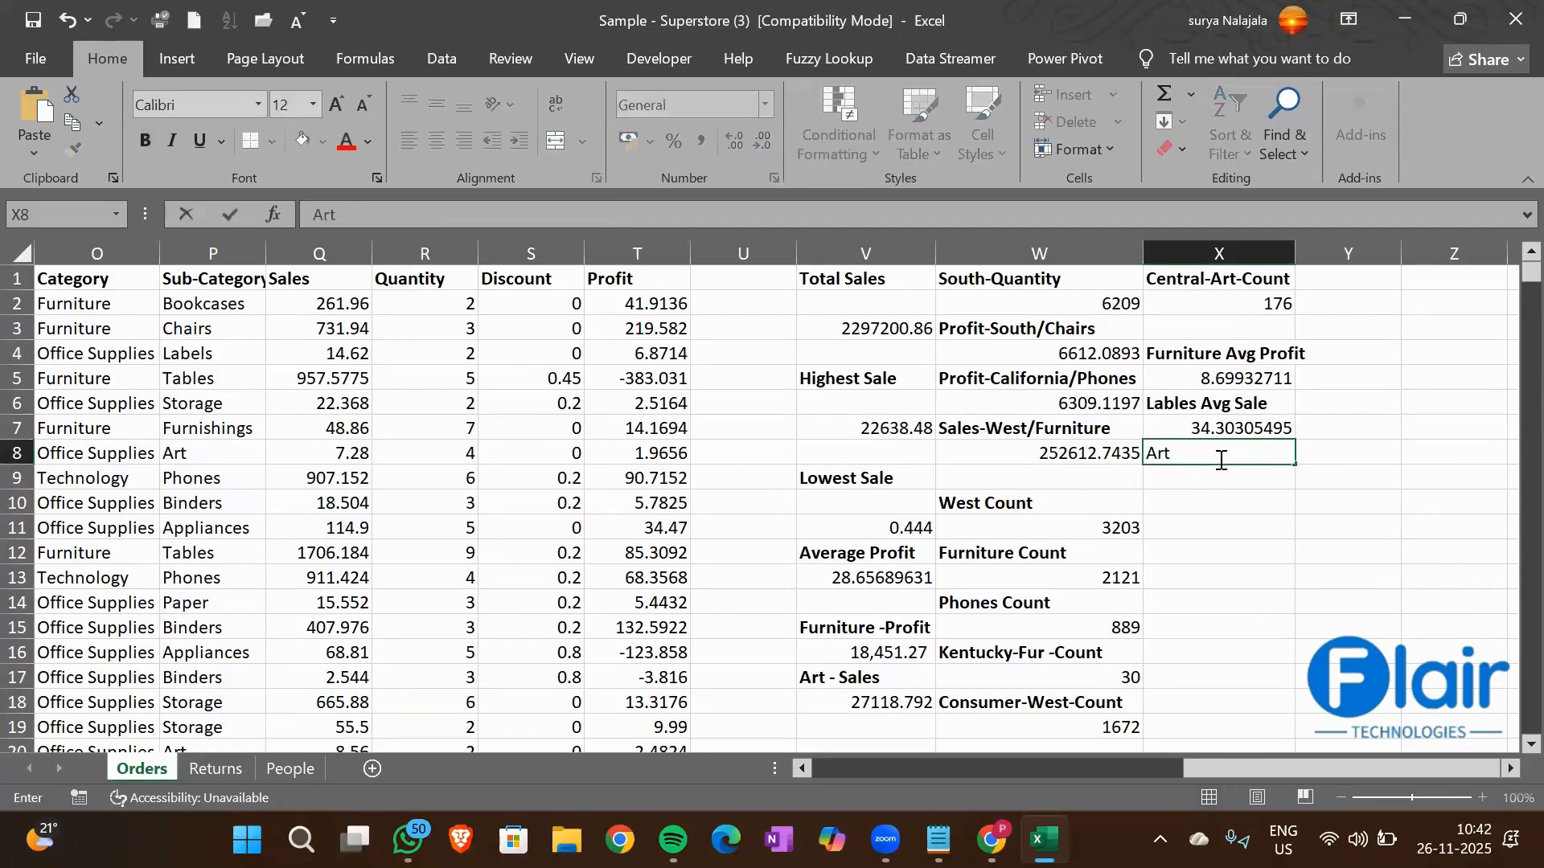
text( Avg Quantity)
key(Return)
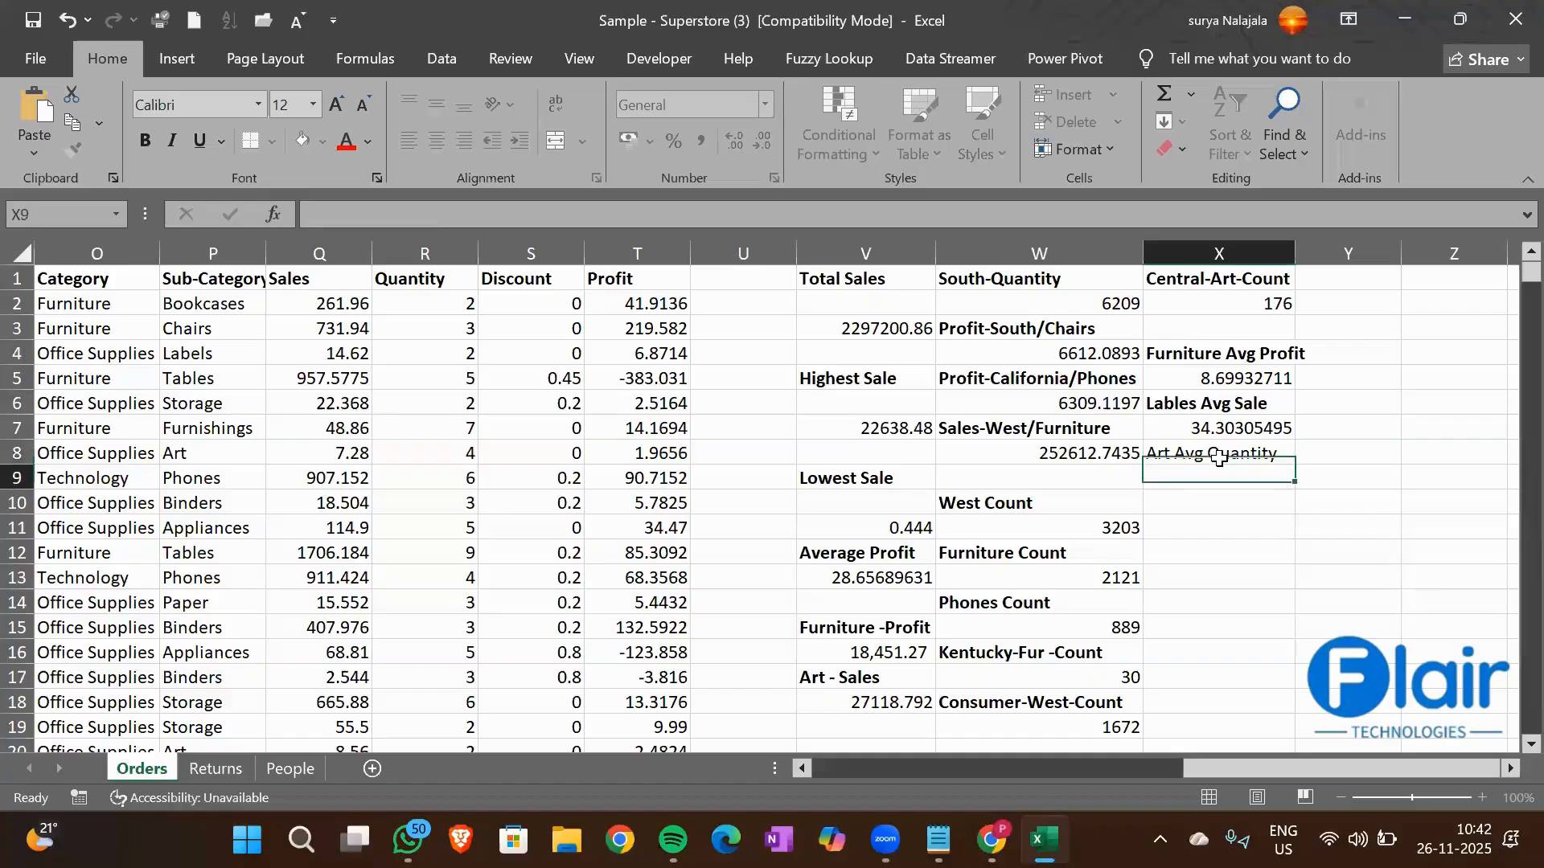
key(Up)
key(ctrl+b)
key(Down)
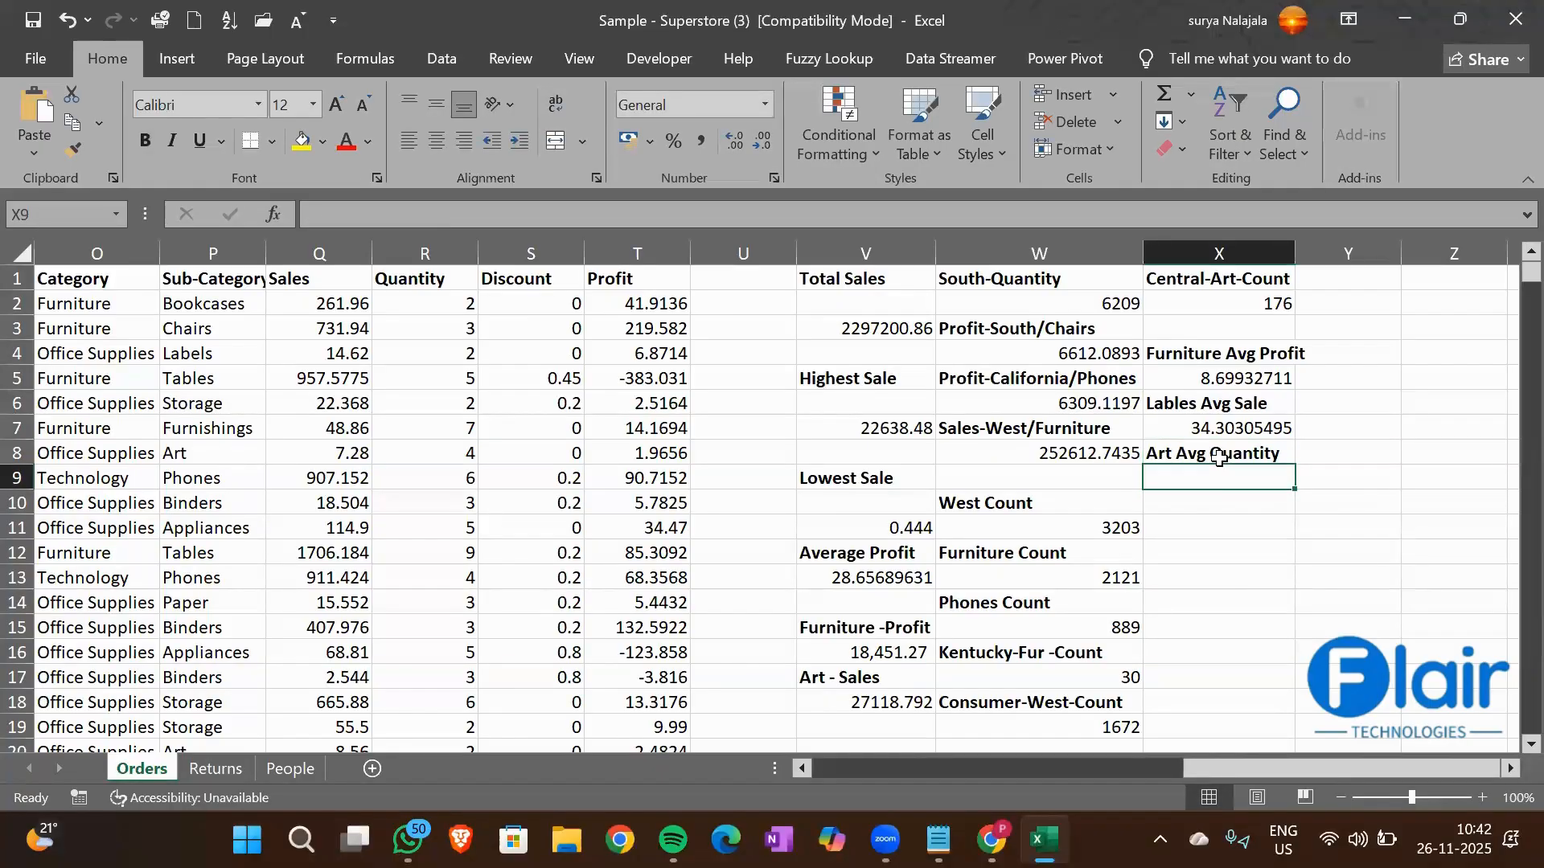
Start an AVERAGEIF formula in cell X9 with the Sub-Category column P1:P9995 as the range
text(=Average)
key(Down)
key(Down)
key(Tab)
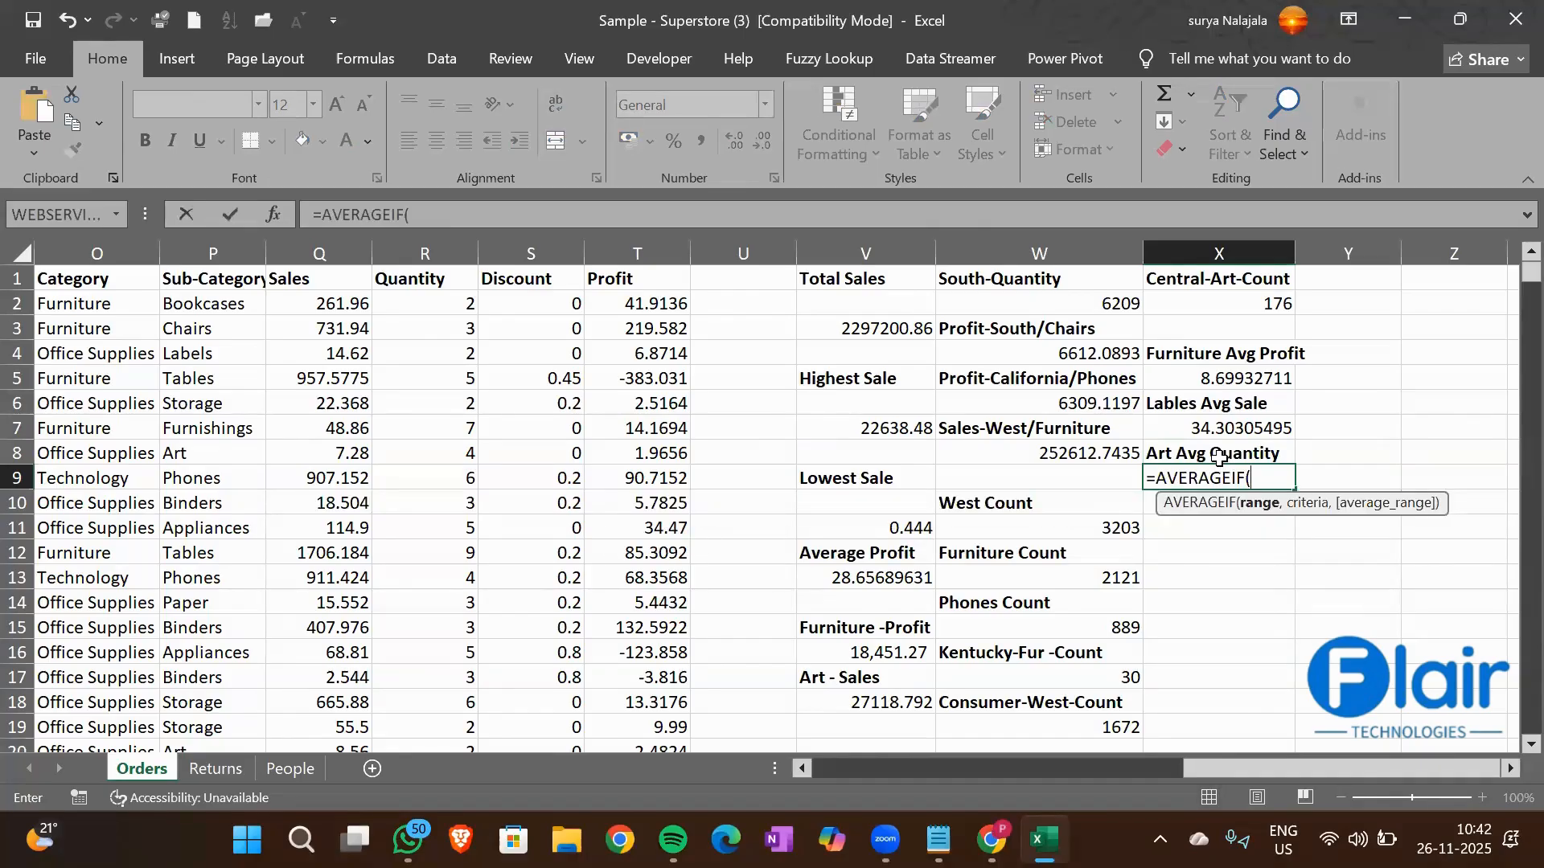
key(Left)
key(Left)
key(Left)
key(Left)
key(Left)
key(Left)
key(Left)
key(Left)
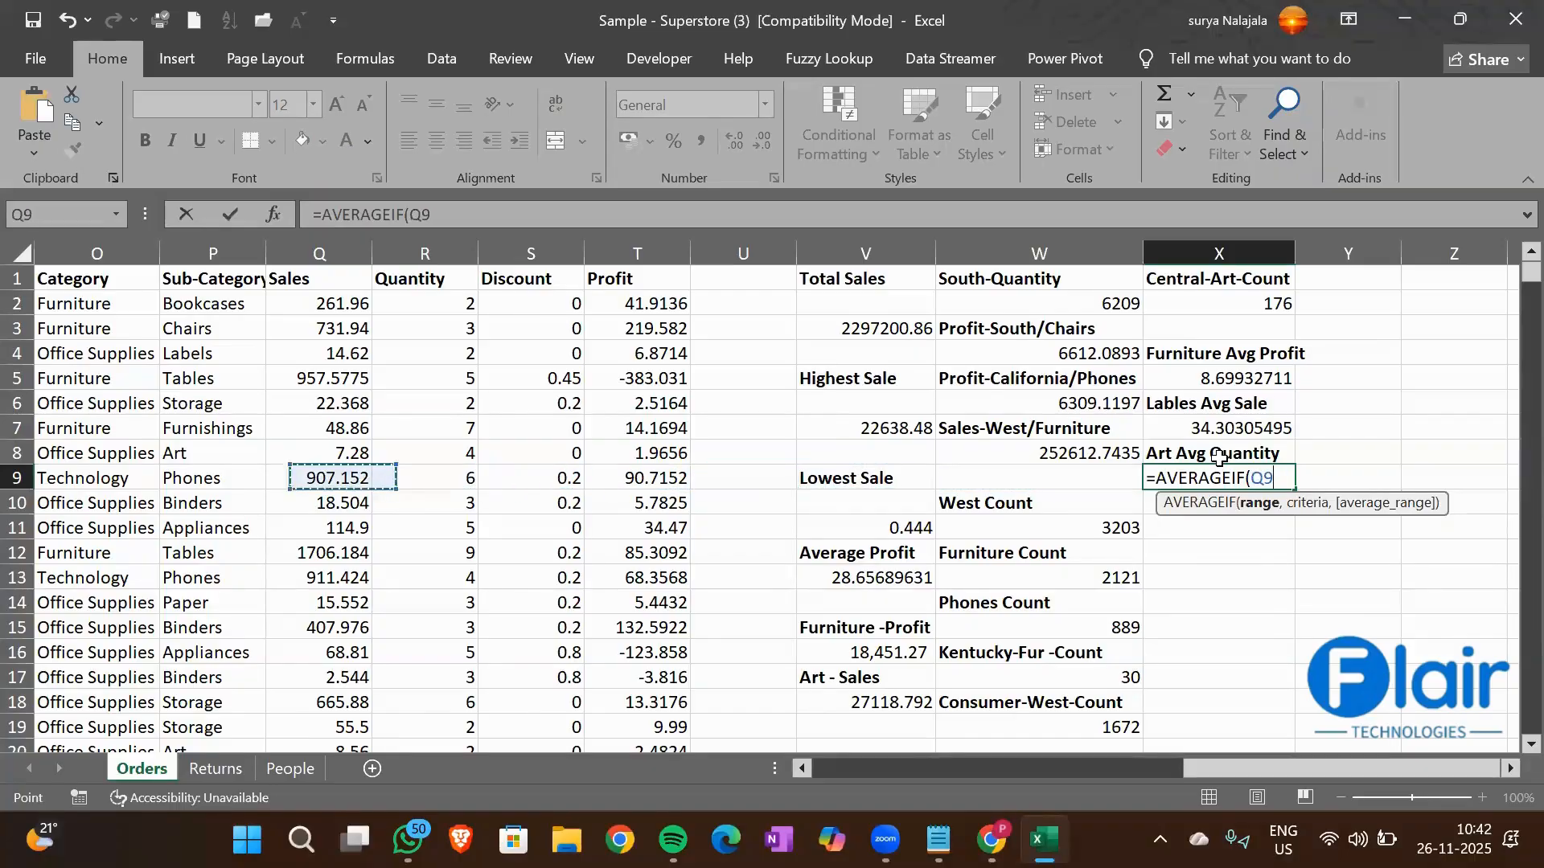
key(ctrl+Up)
key(ctrl+shift+Down)
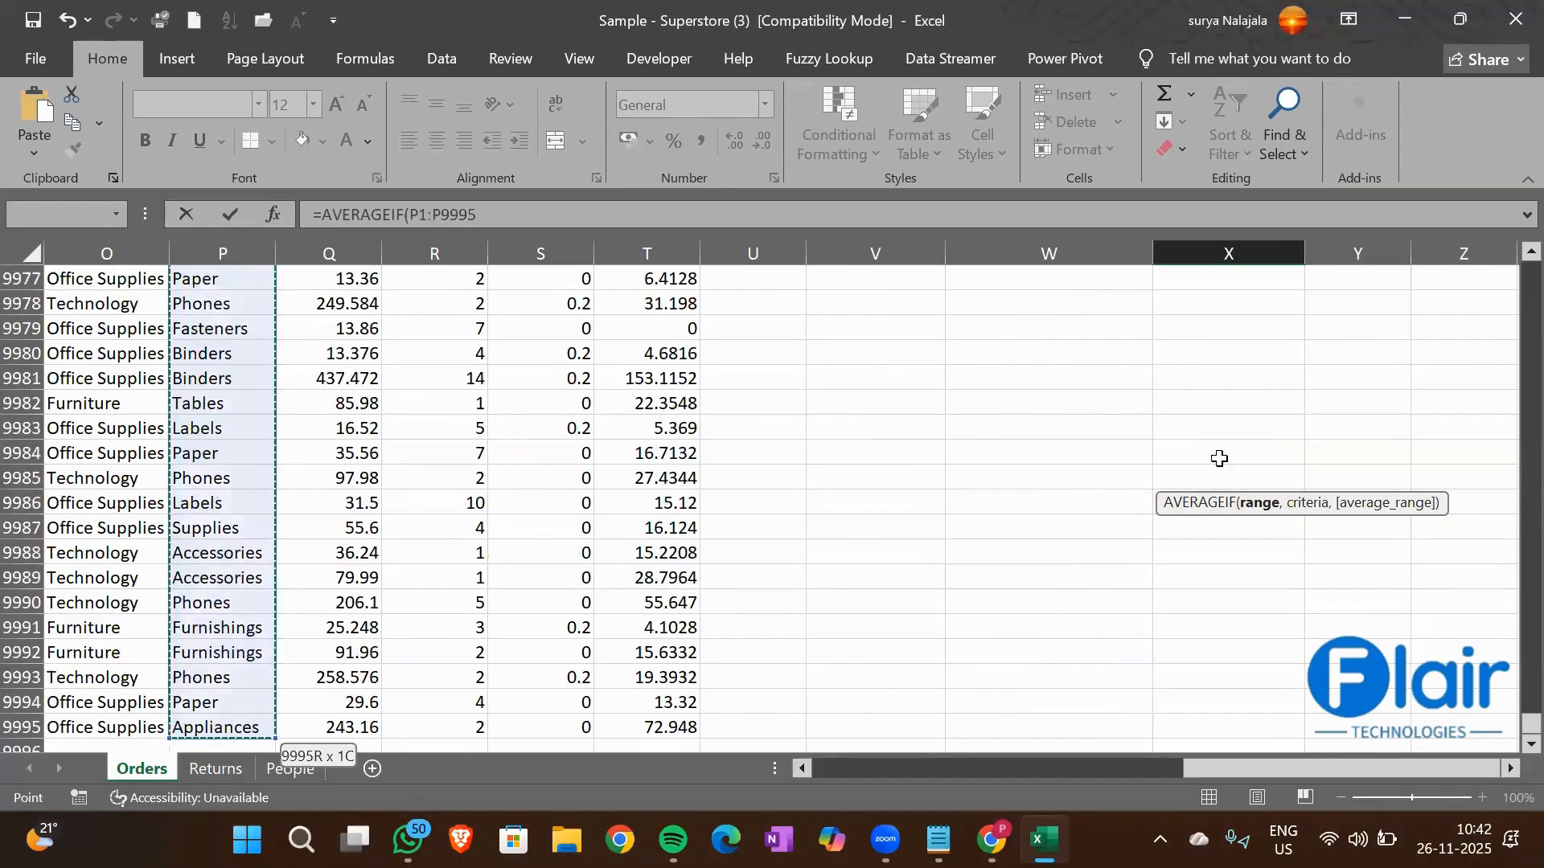
text(,"Art)
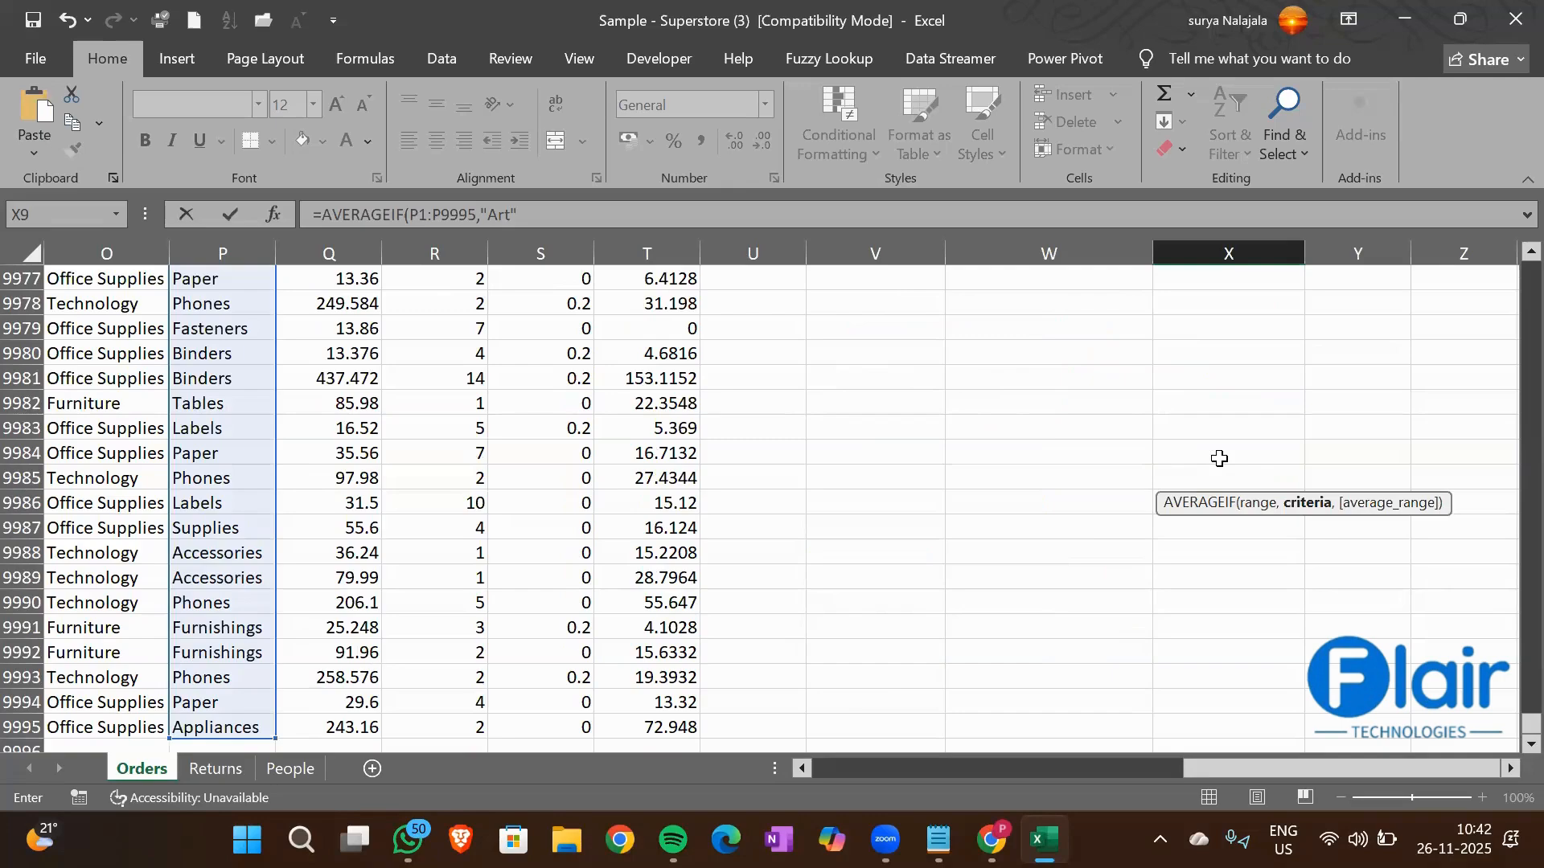
Set the text "Art" as the criterion of the X9 AVERAGEIF formula
click(647, 223)
text(,)
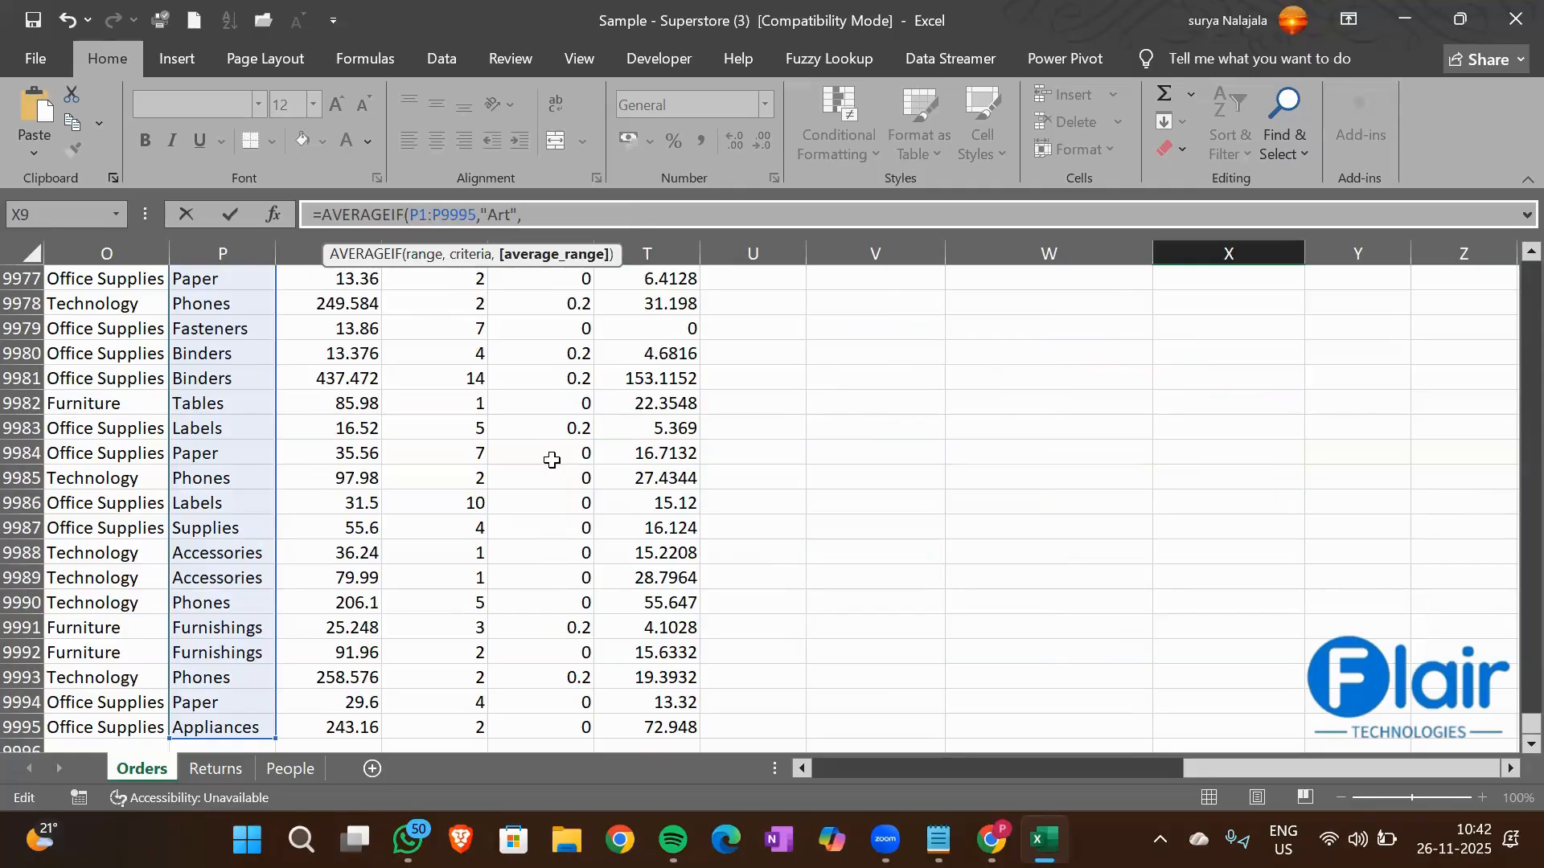
Add the Quantity column R1:R9995 as the average range and complete the X9 formula
scroll(551, 460, up, 20)
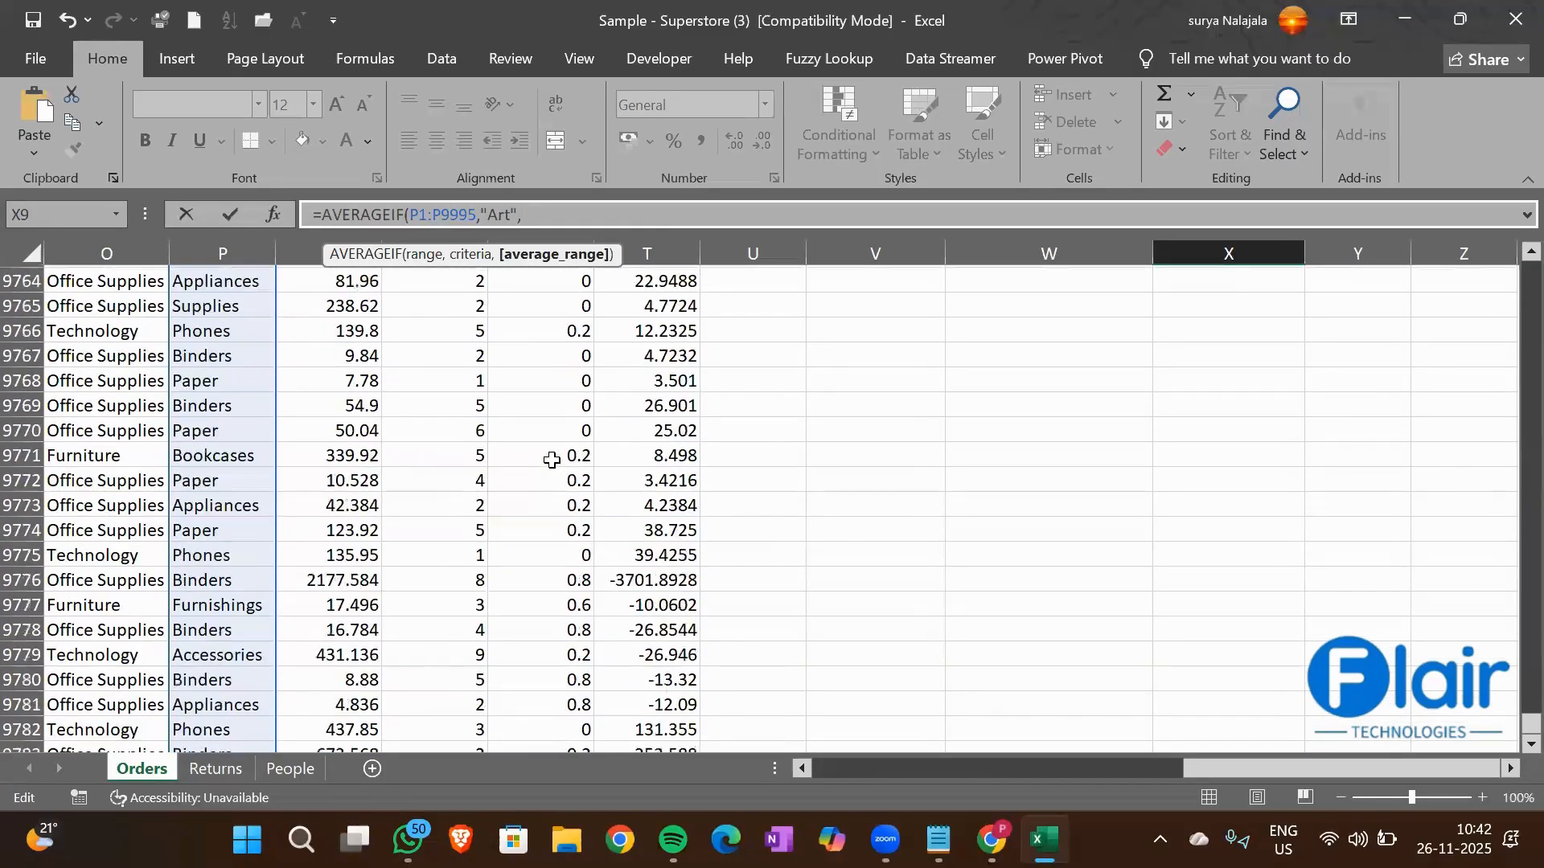
scroll(552, 460, up, 20)
click(445, 426)
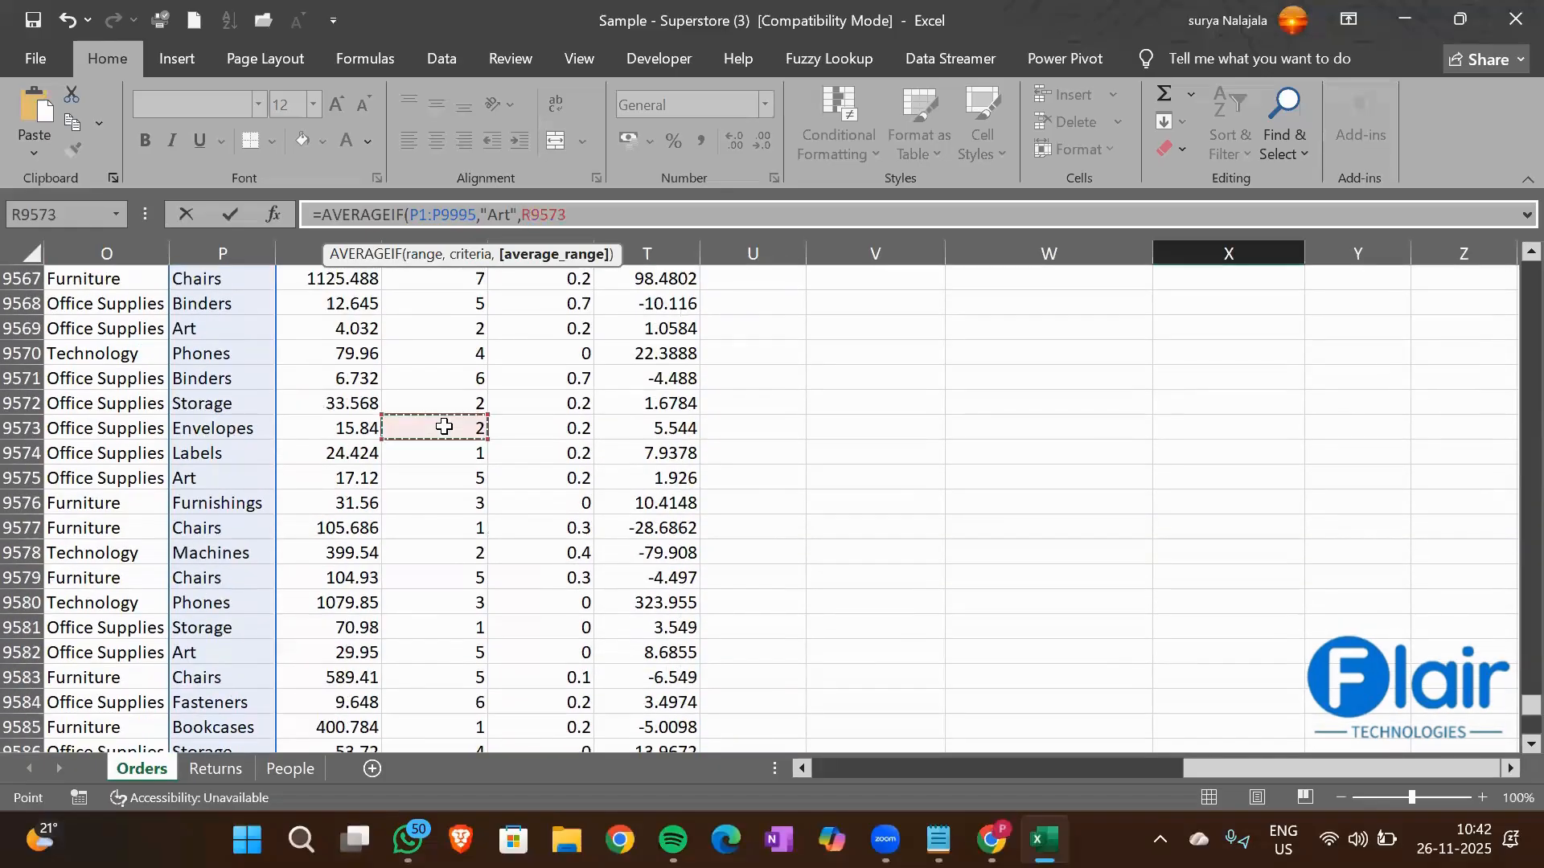
key(ctrl+Up)
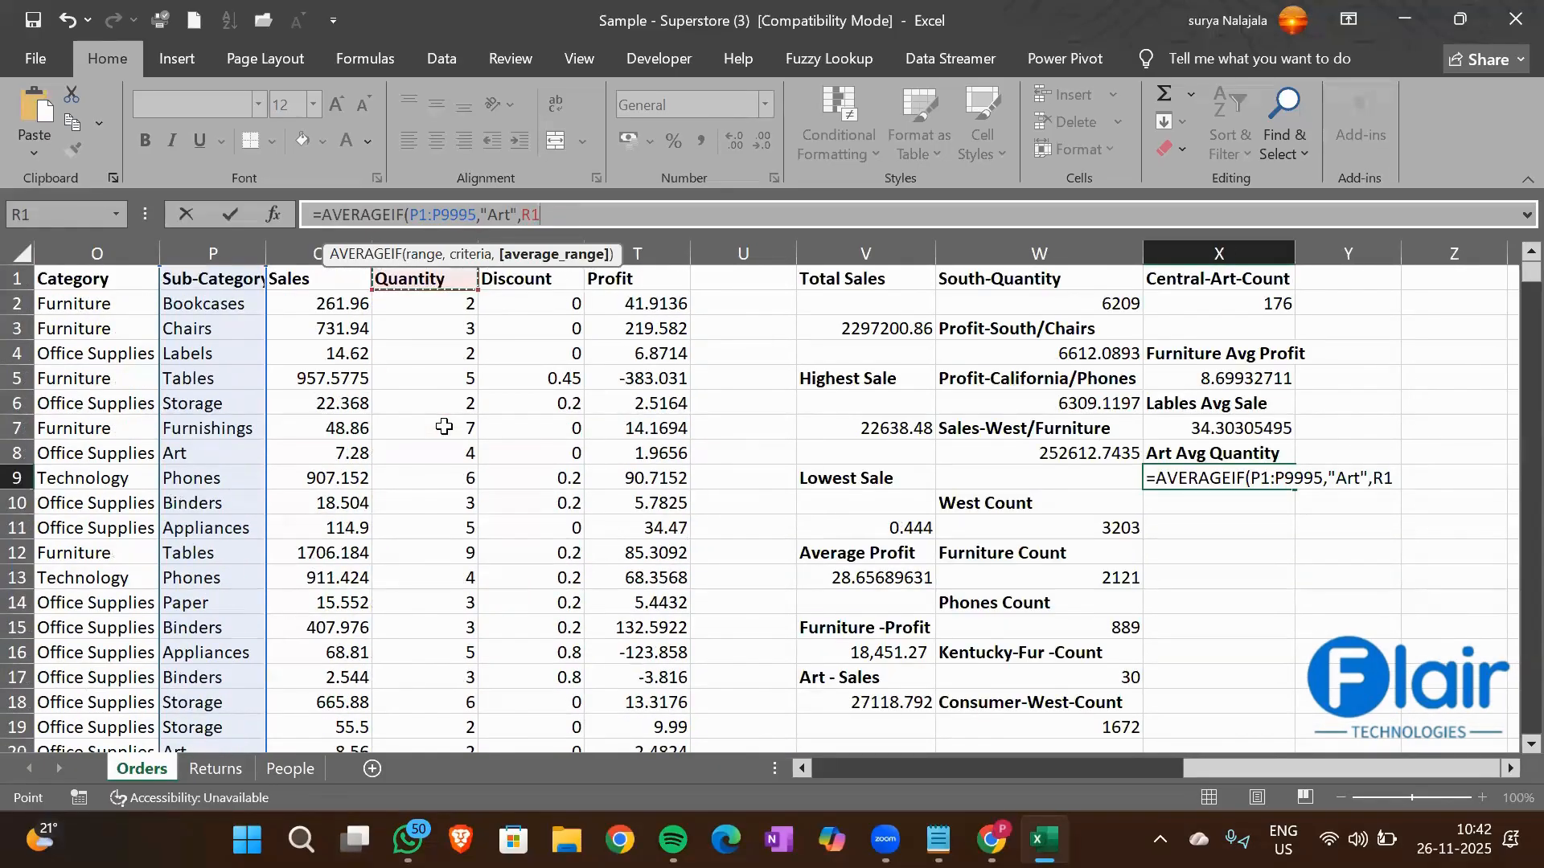
key(ctrl+shift+Down)
text())
key(Return)
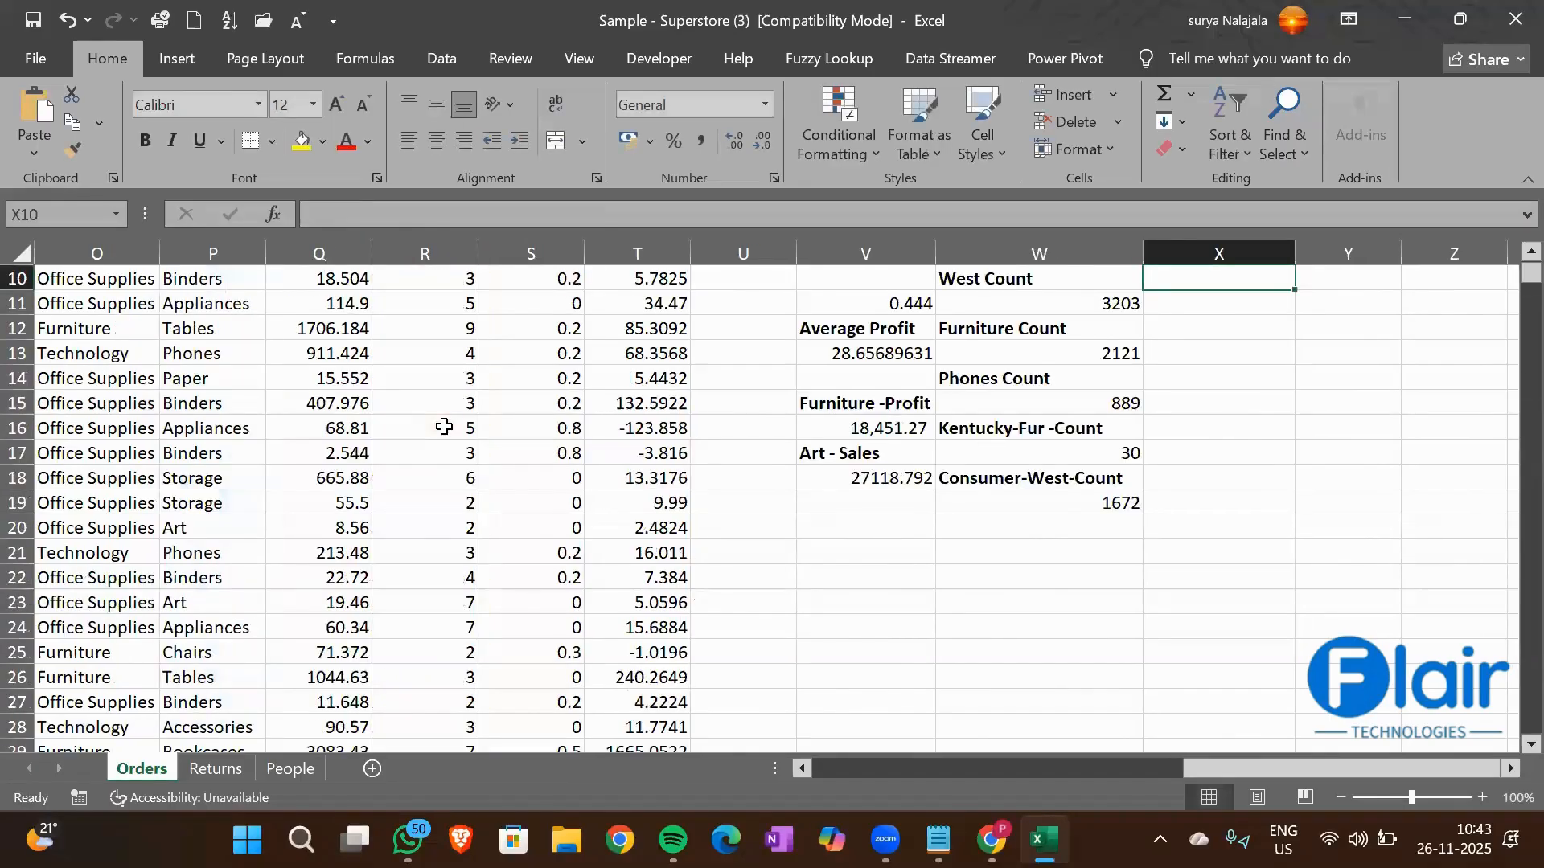
Check the Art average quantity result and its formula in cell X9
key(Up)
key(Up)
key(Up)
key(Up)
key(Up)
key(Up)
key(Up)
key(Up)
key(Up)
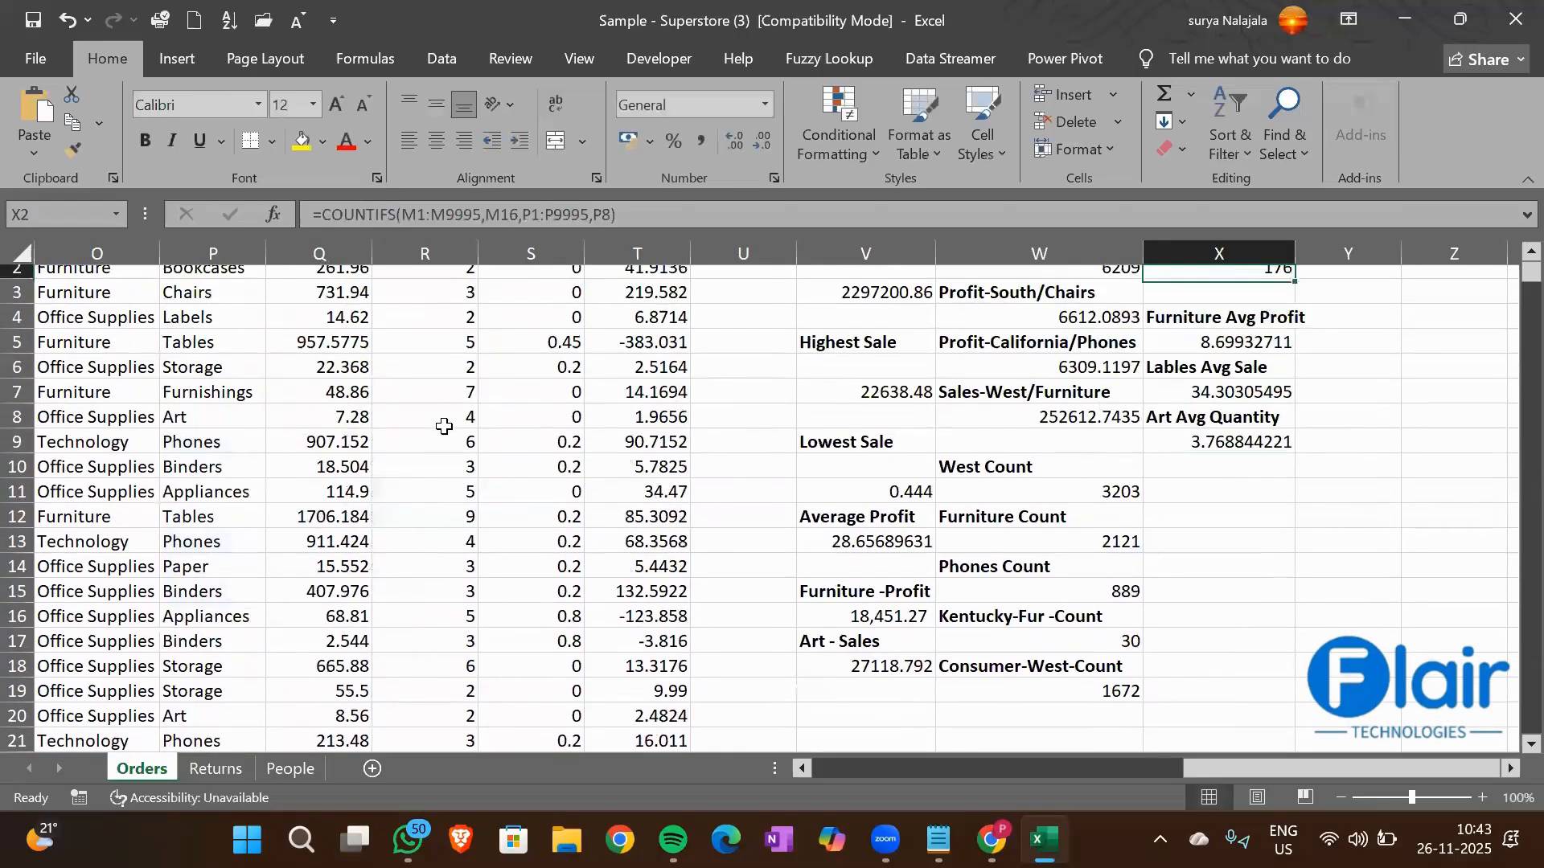
key(Down)
key(Down)
key(Down)
key(Down)
key(Down)
key(Down)
key(Down)
key(Down)
key(Down)
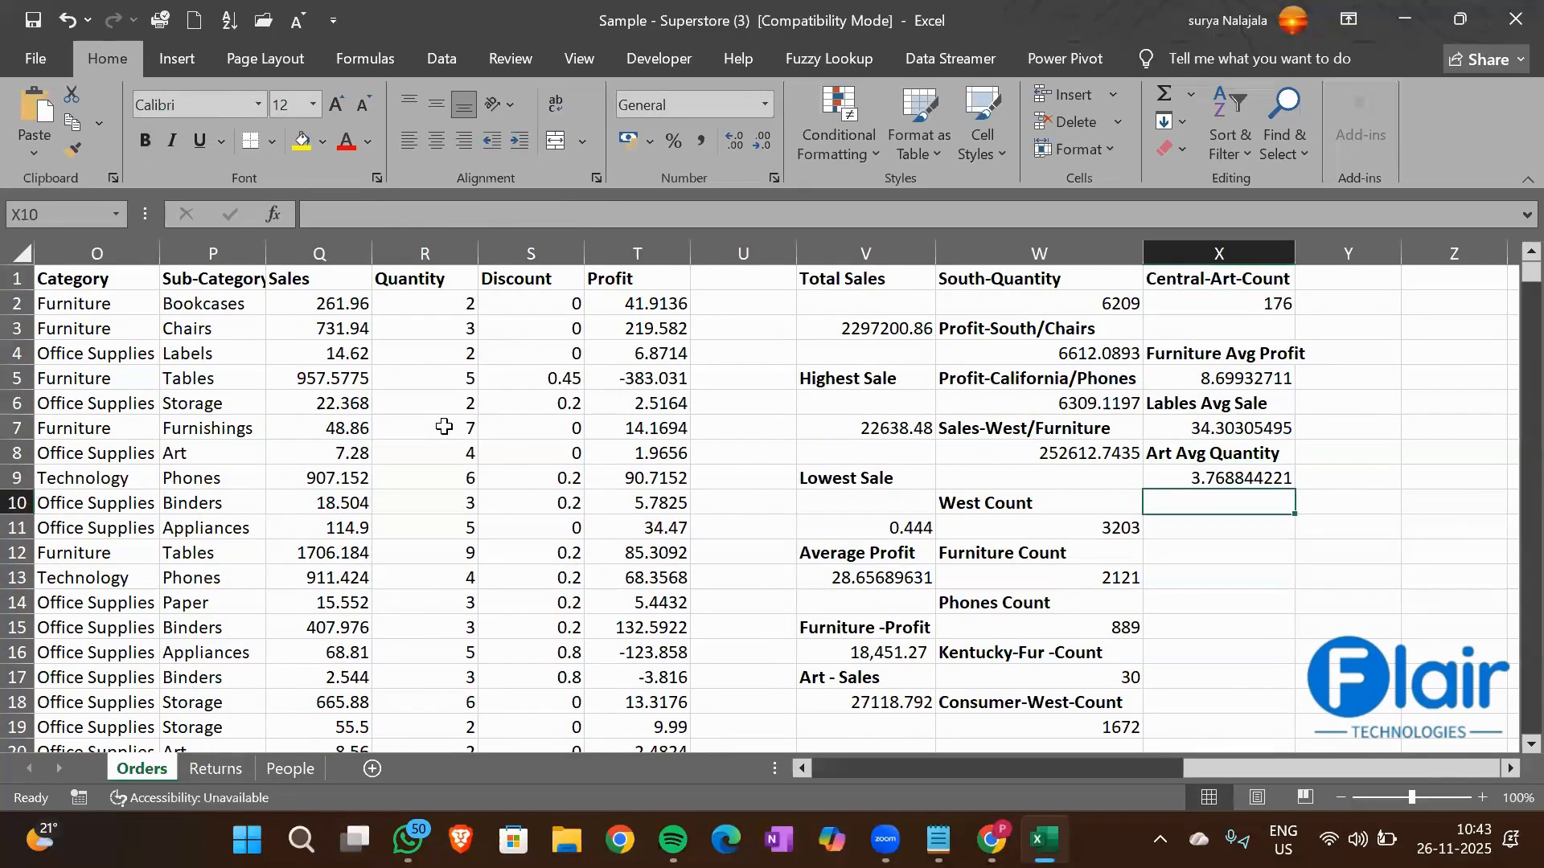
key(Up)
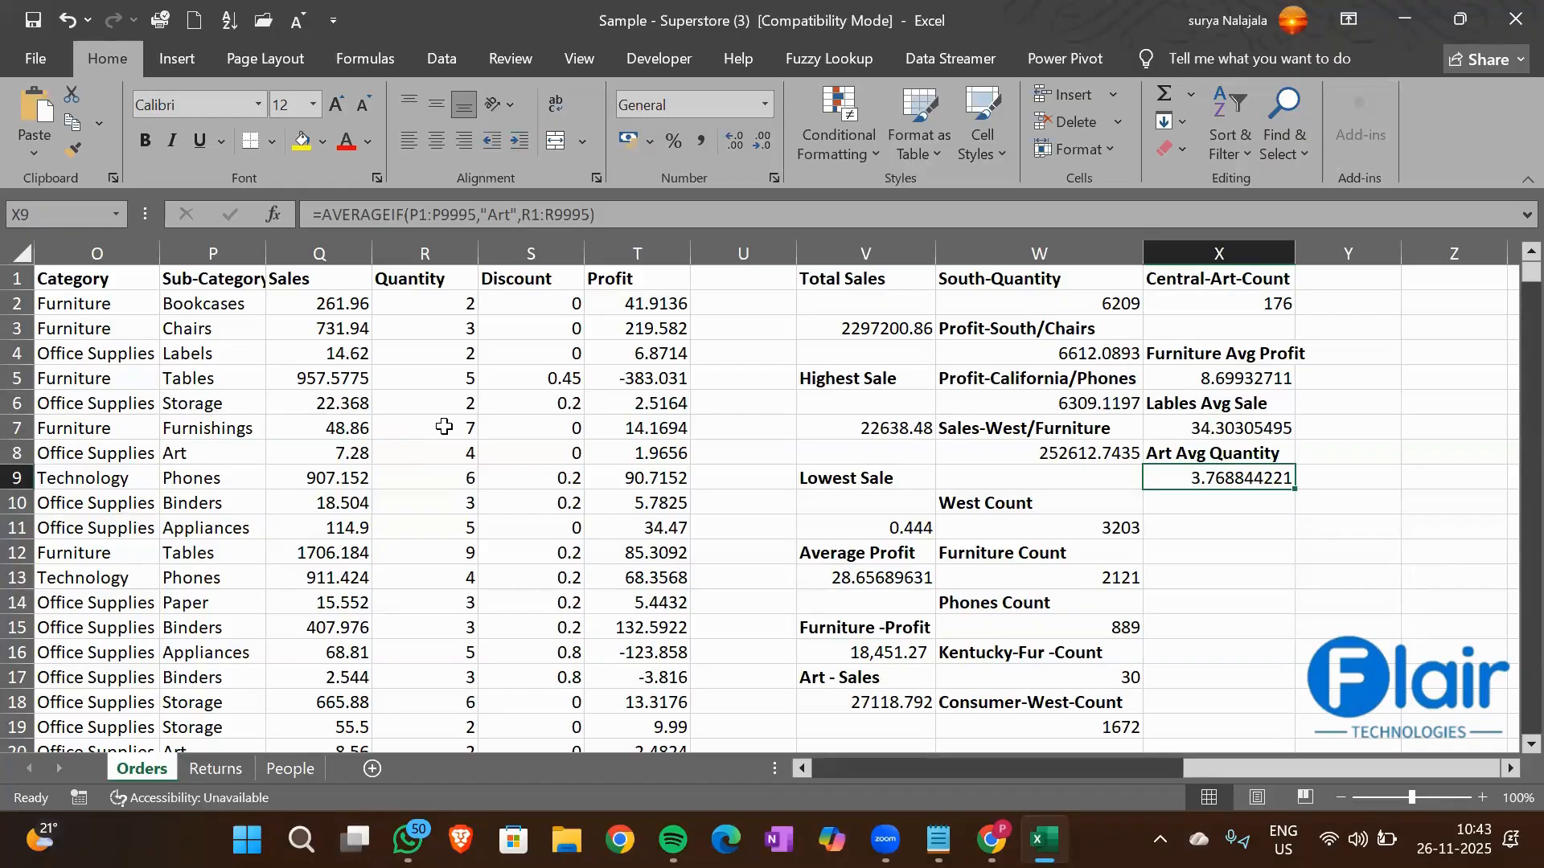
Enter the heading Technology Avg Discount in cell X10 and make it bold
click(50, 481)
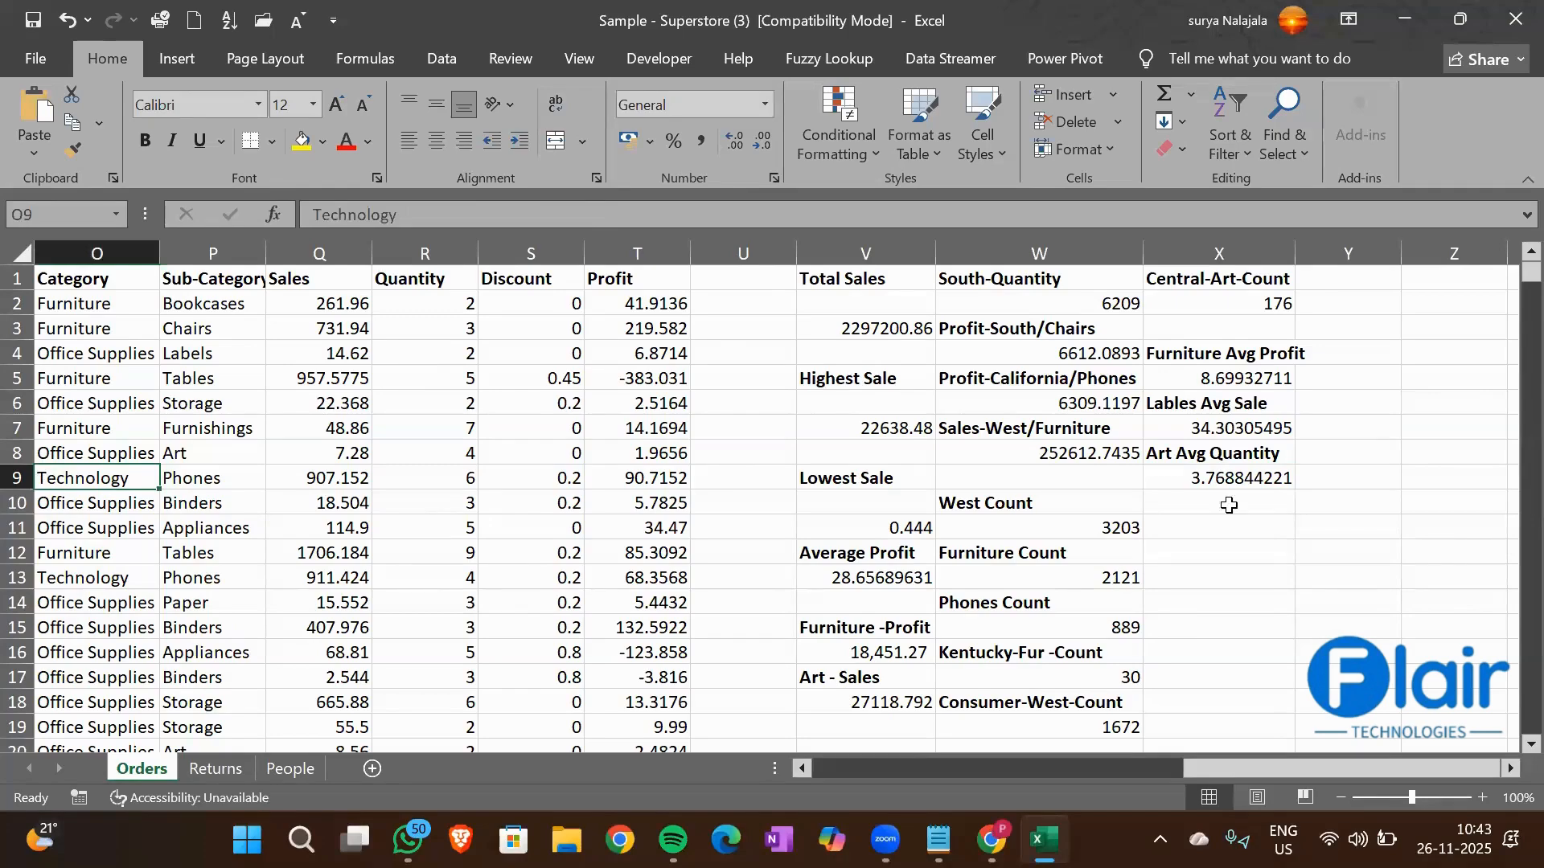
click(1193, 506)
text(Tech)
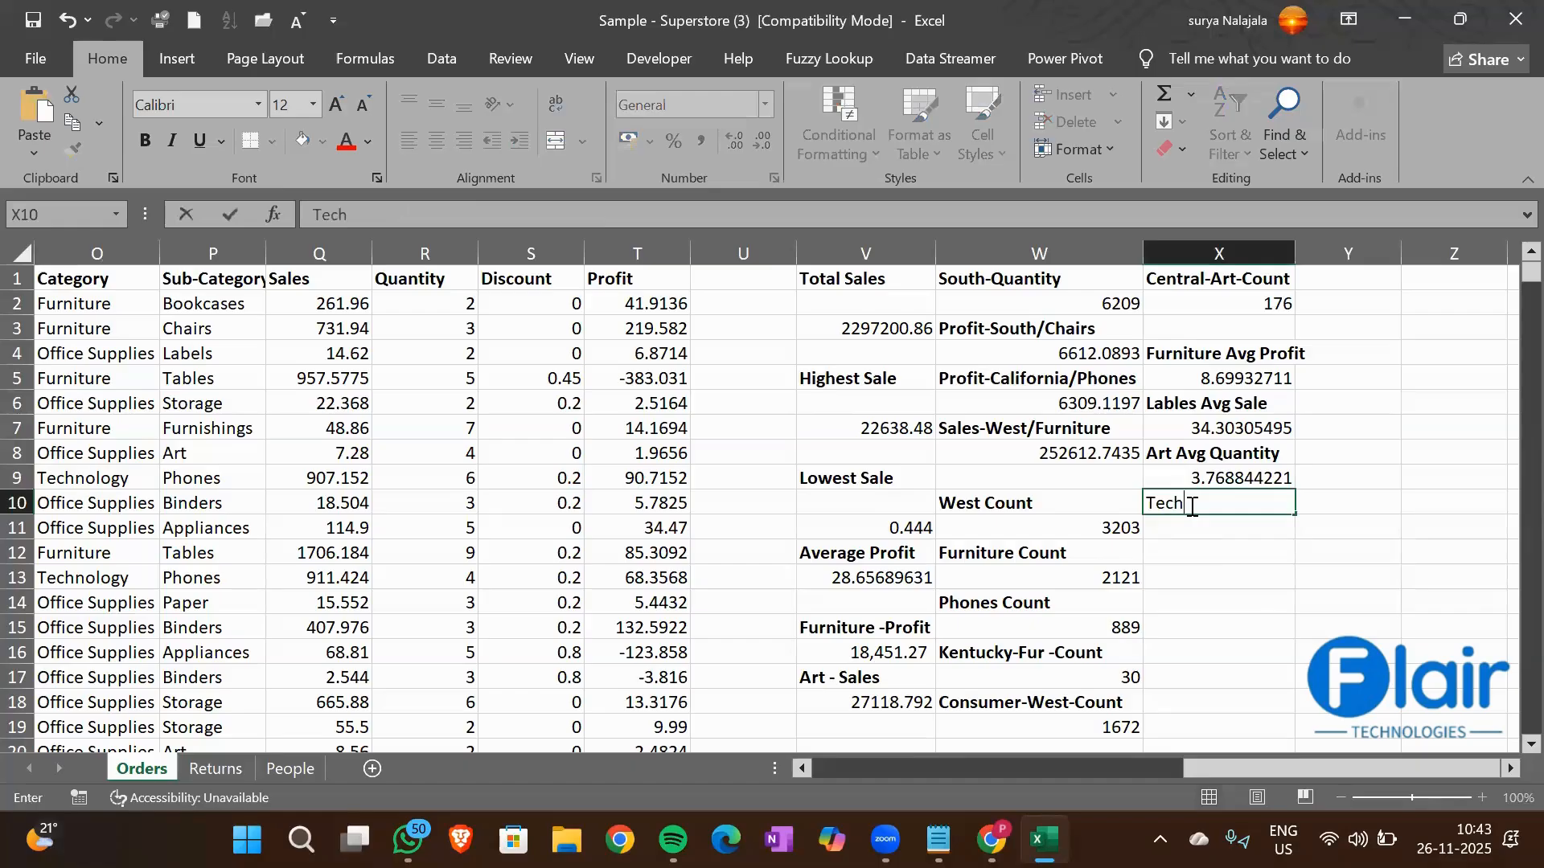
text(nology Avg D)
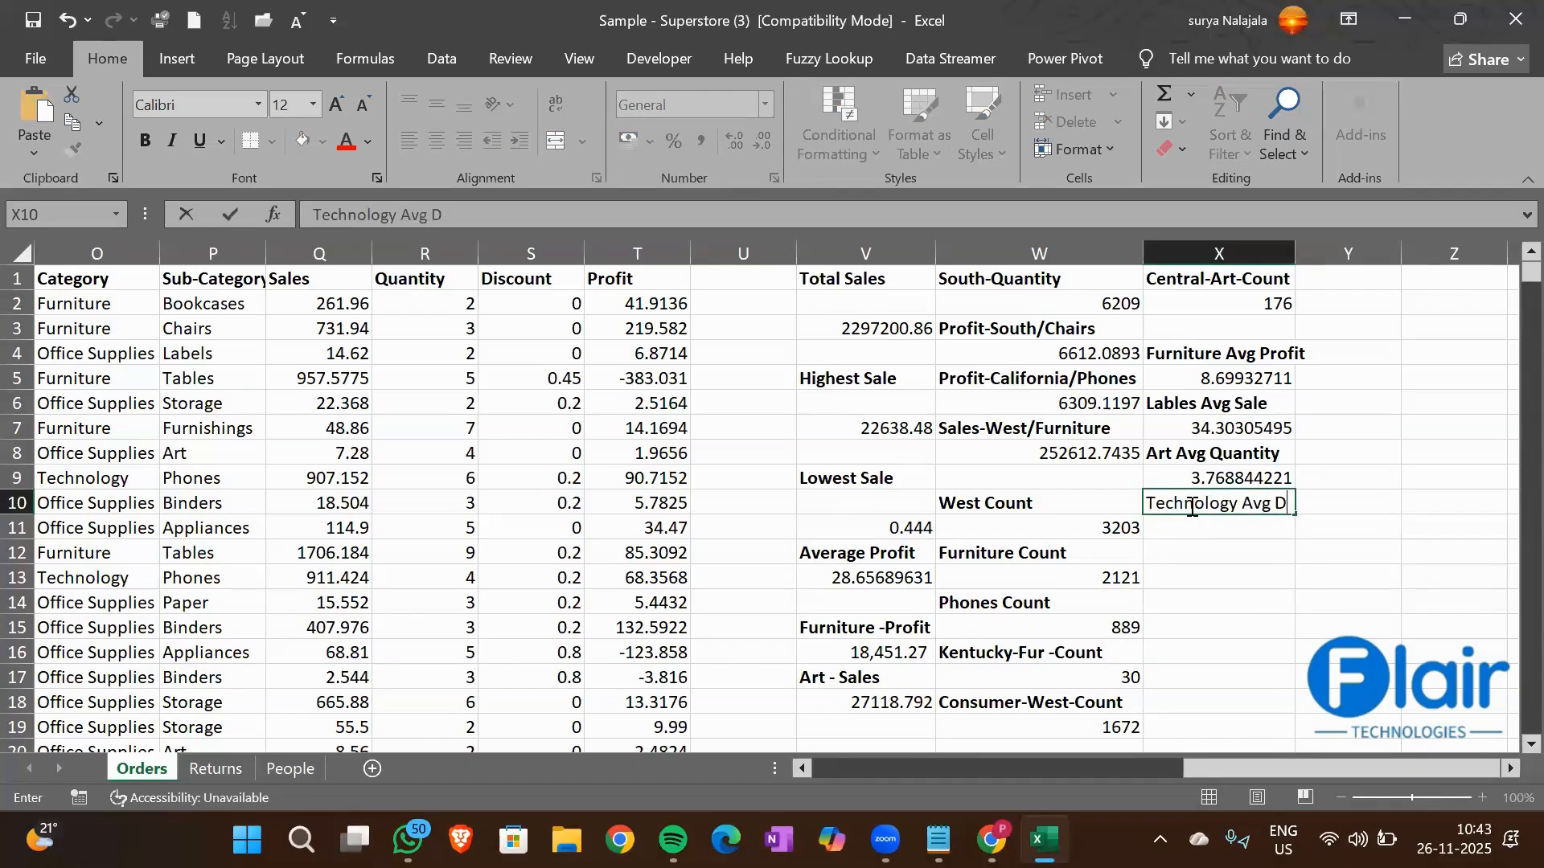
text(iscount)
key(Return)
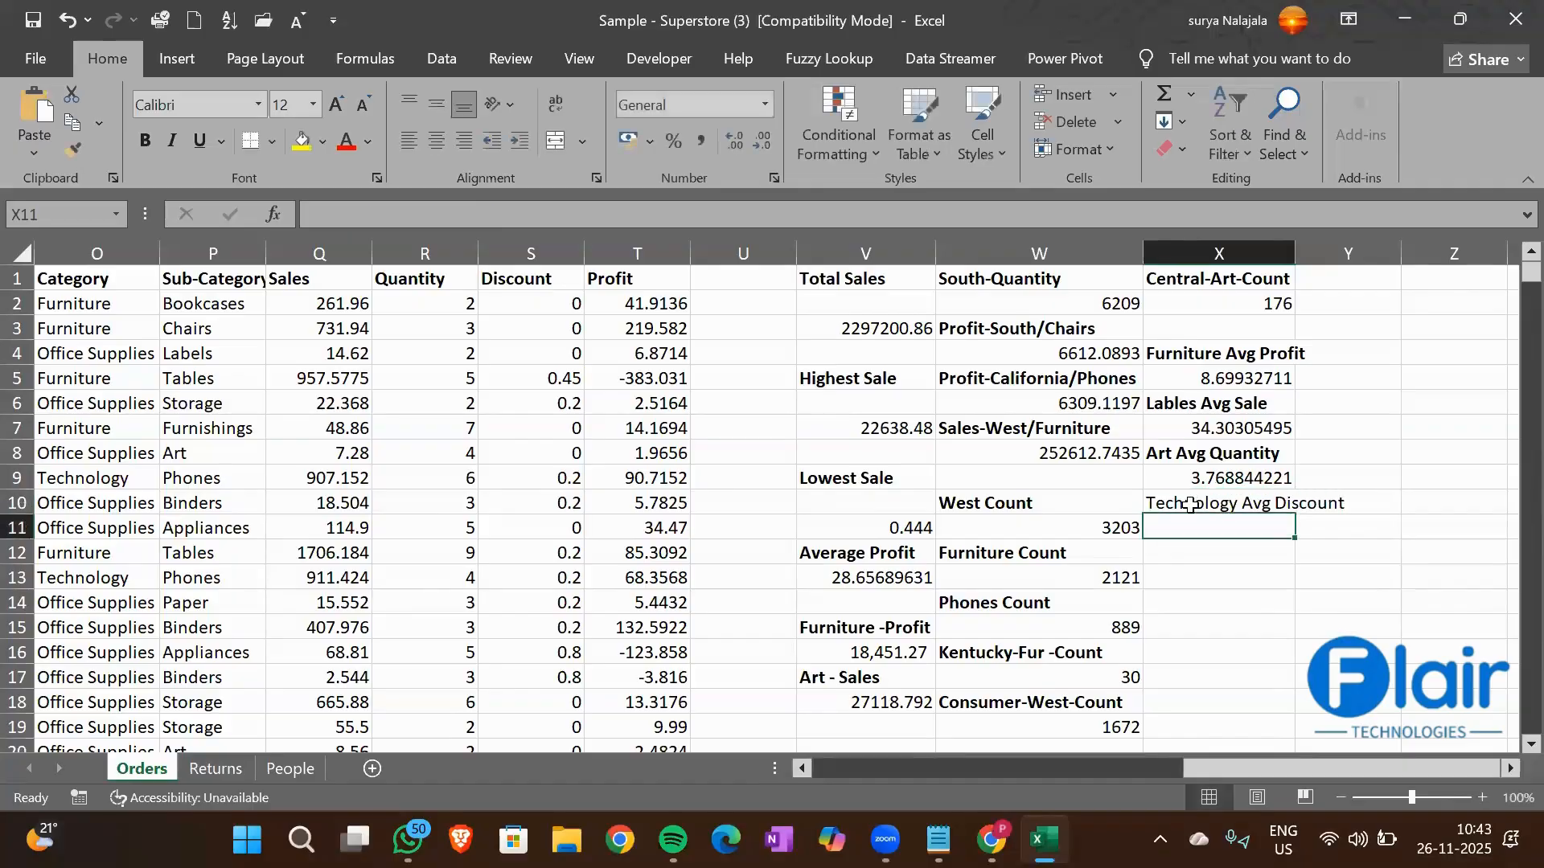
click(1190, 505)
key(ctrl+b)
key(Return)
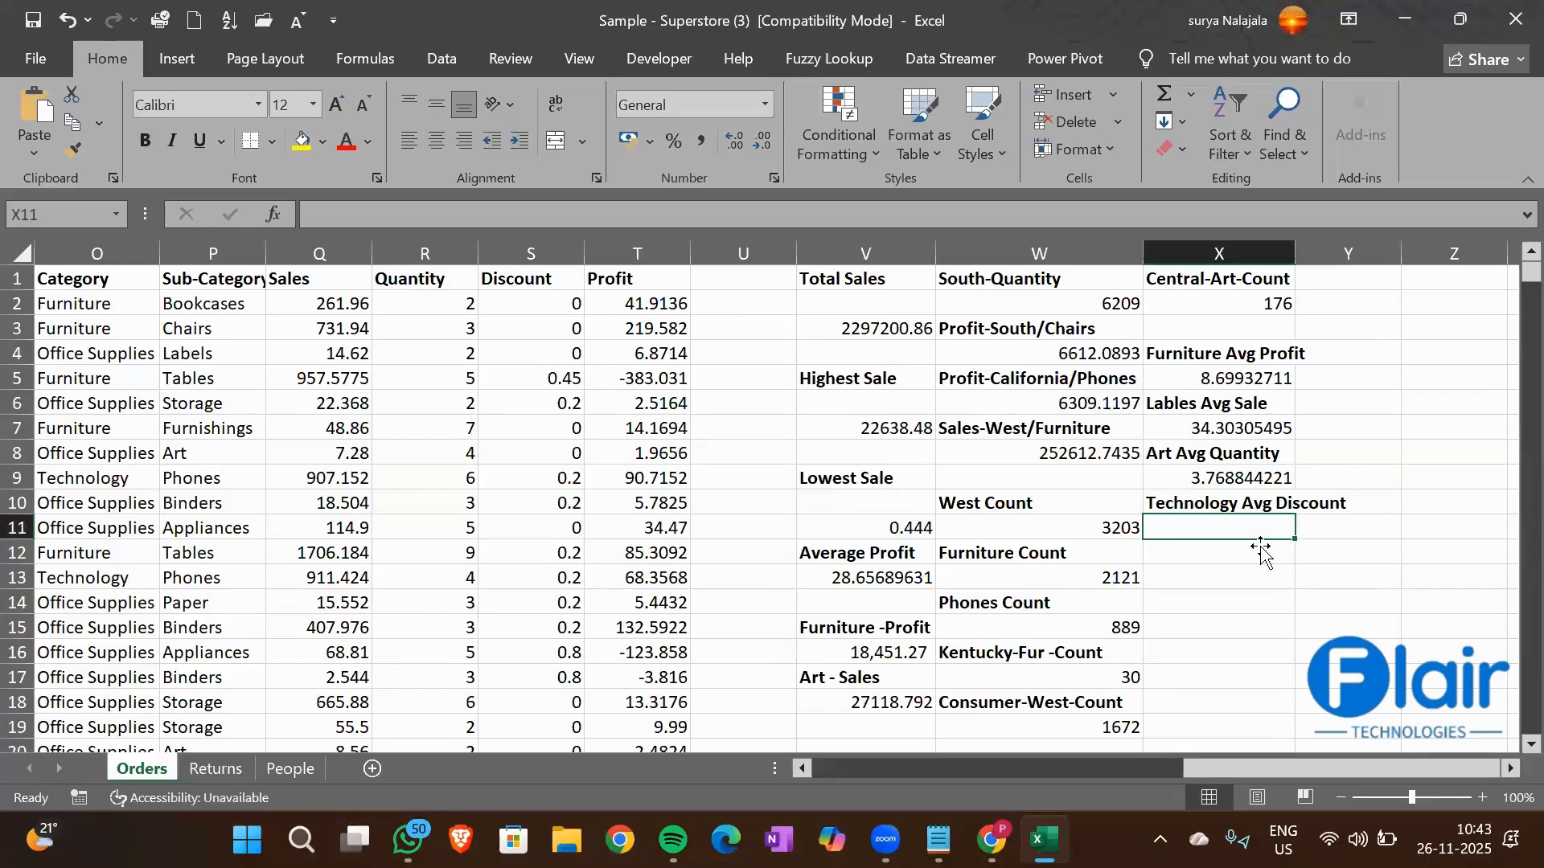
Start an AVERAGEIF formula in cell X11 with the Category column O1:O9995 as the range
text(=Av)
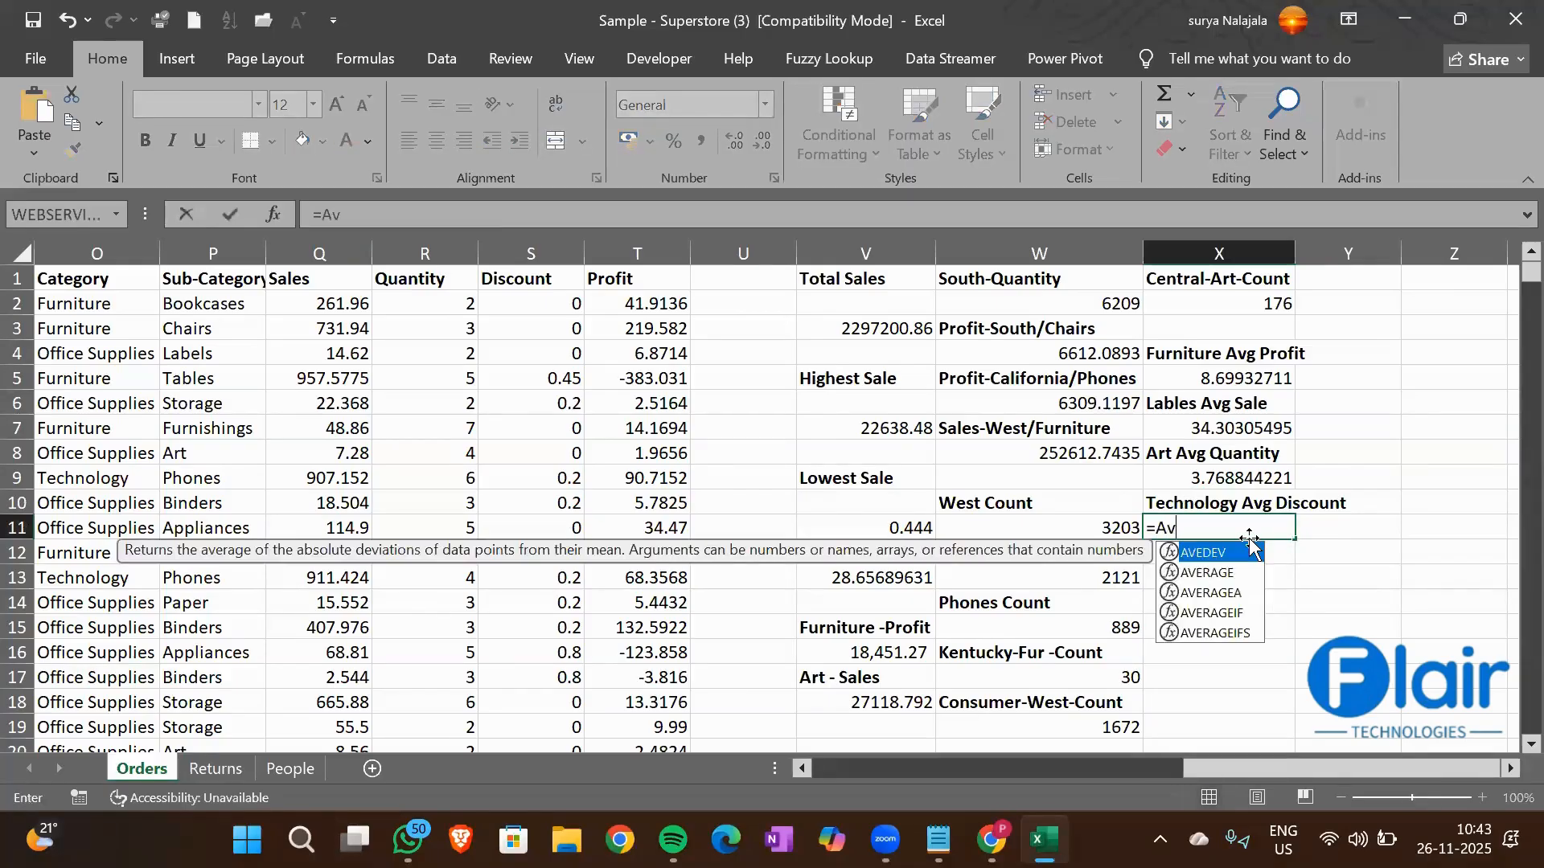
text(erageIf)
key(Tab)
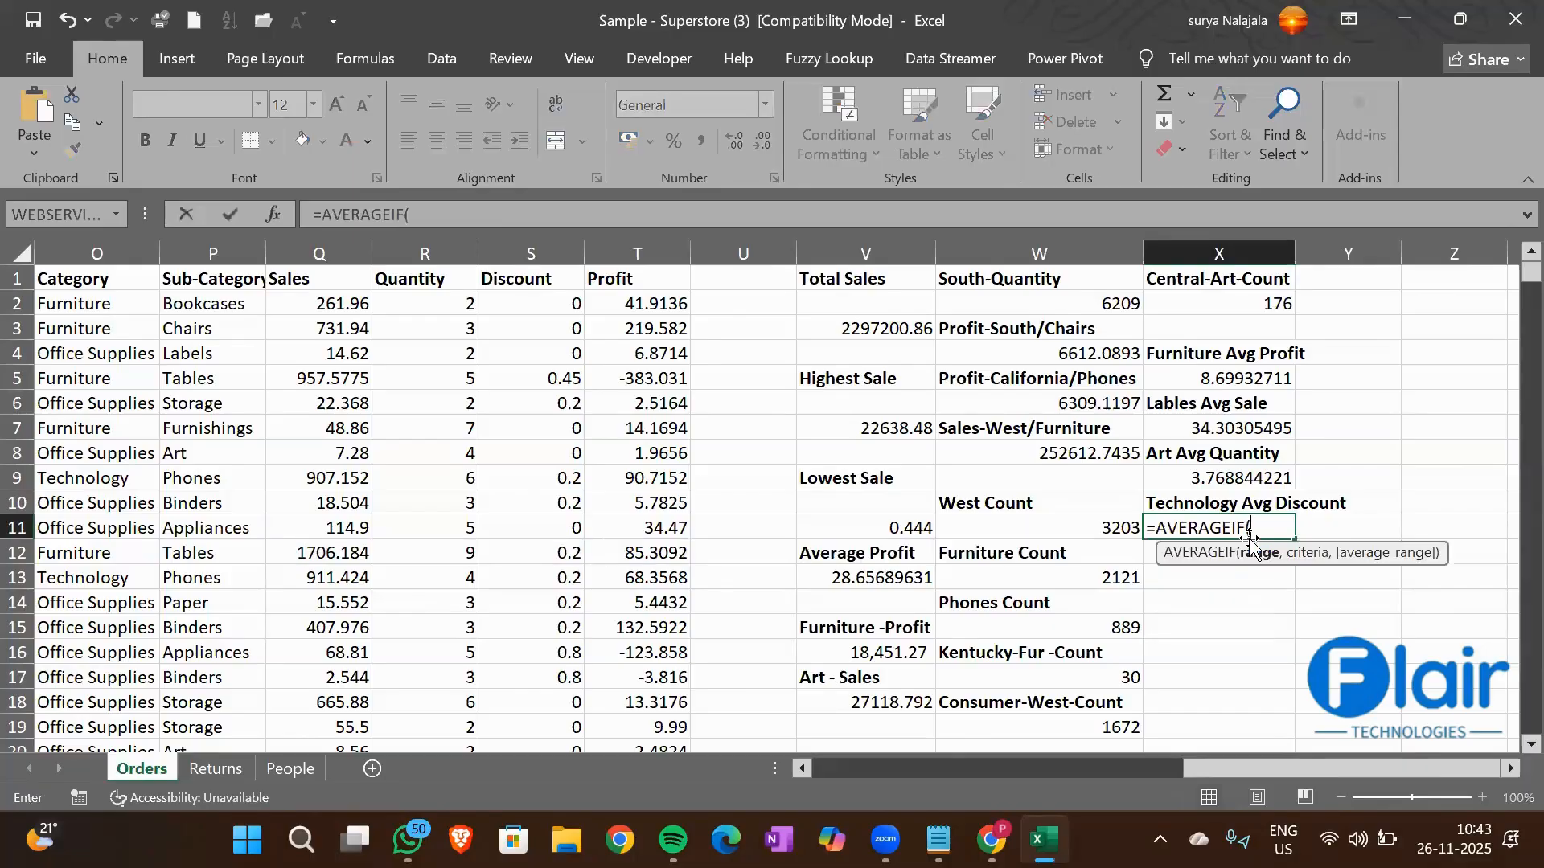
key(Left)
key(Left)
key(Left)
key(Left)
key(Left)
key(Left)
key(Left)
key(Left)
key(Left)
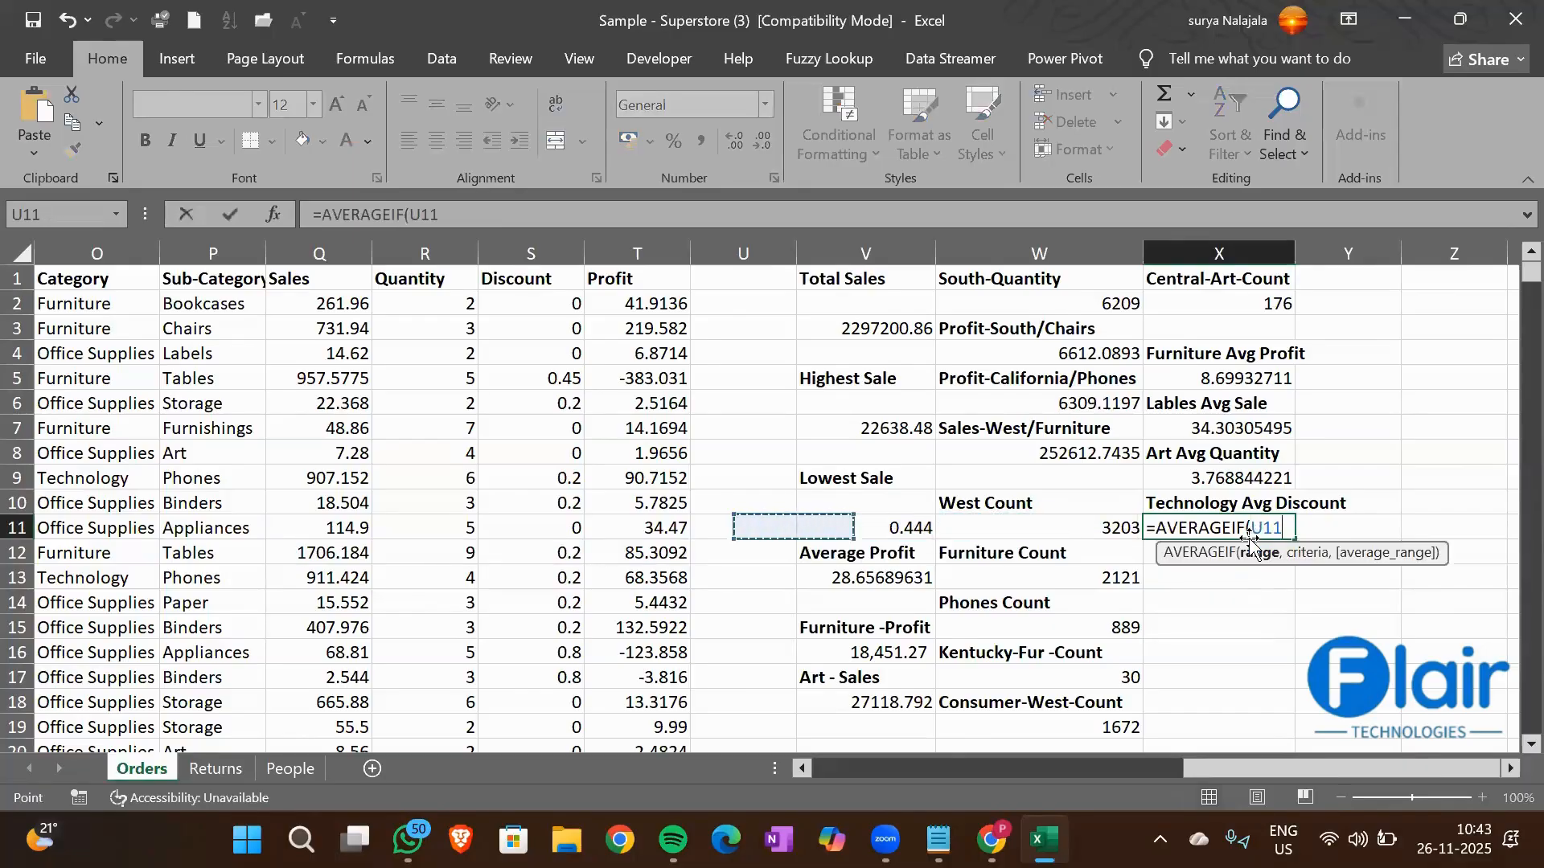
key(ctrl+Up)
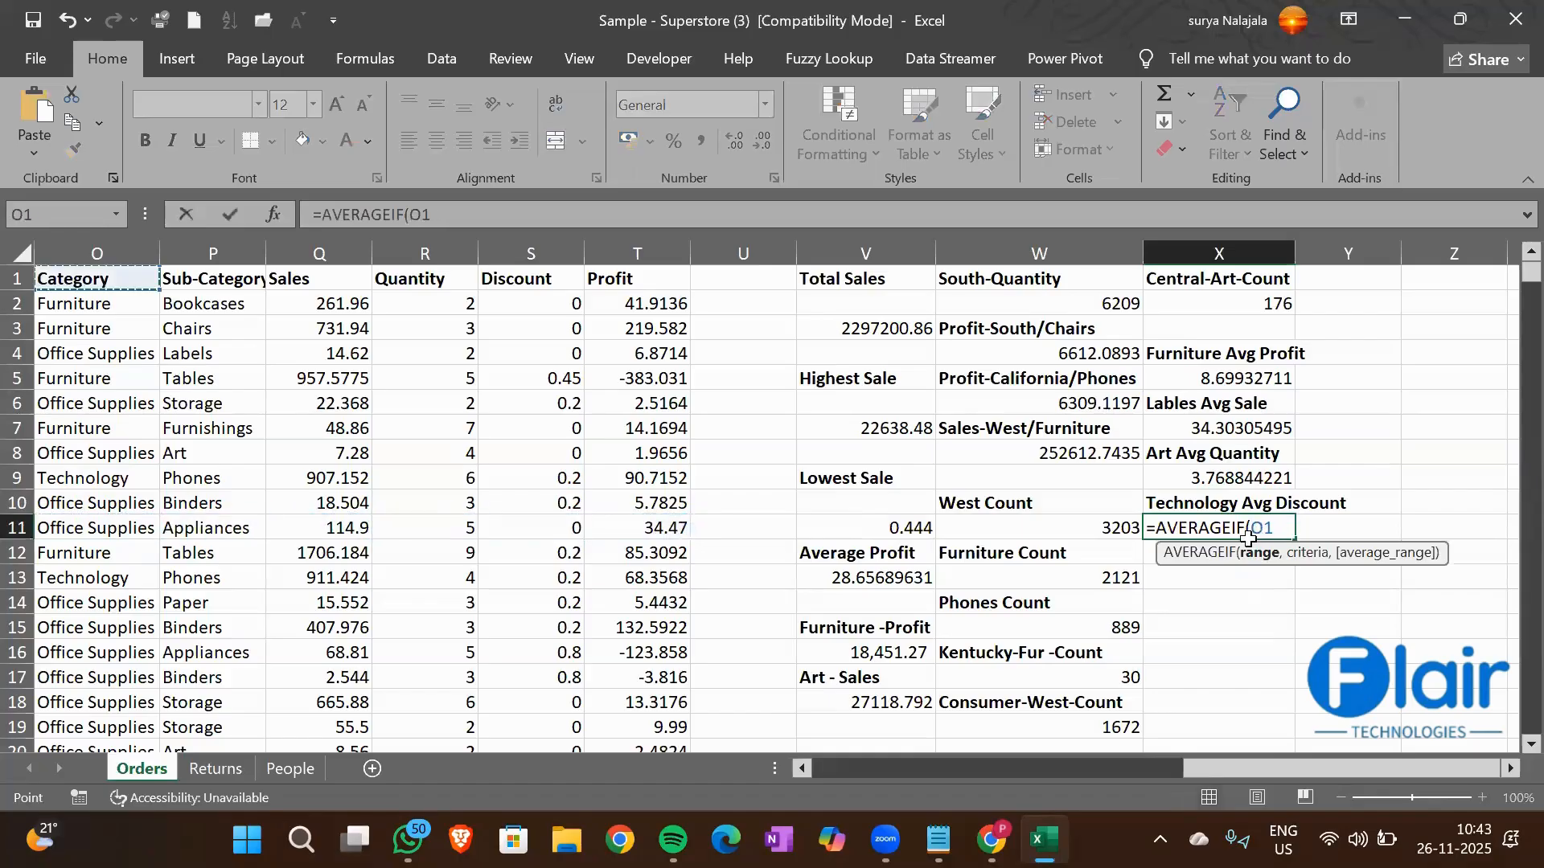
key(ctrl+shift+Down)
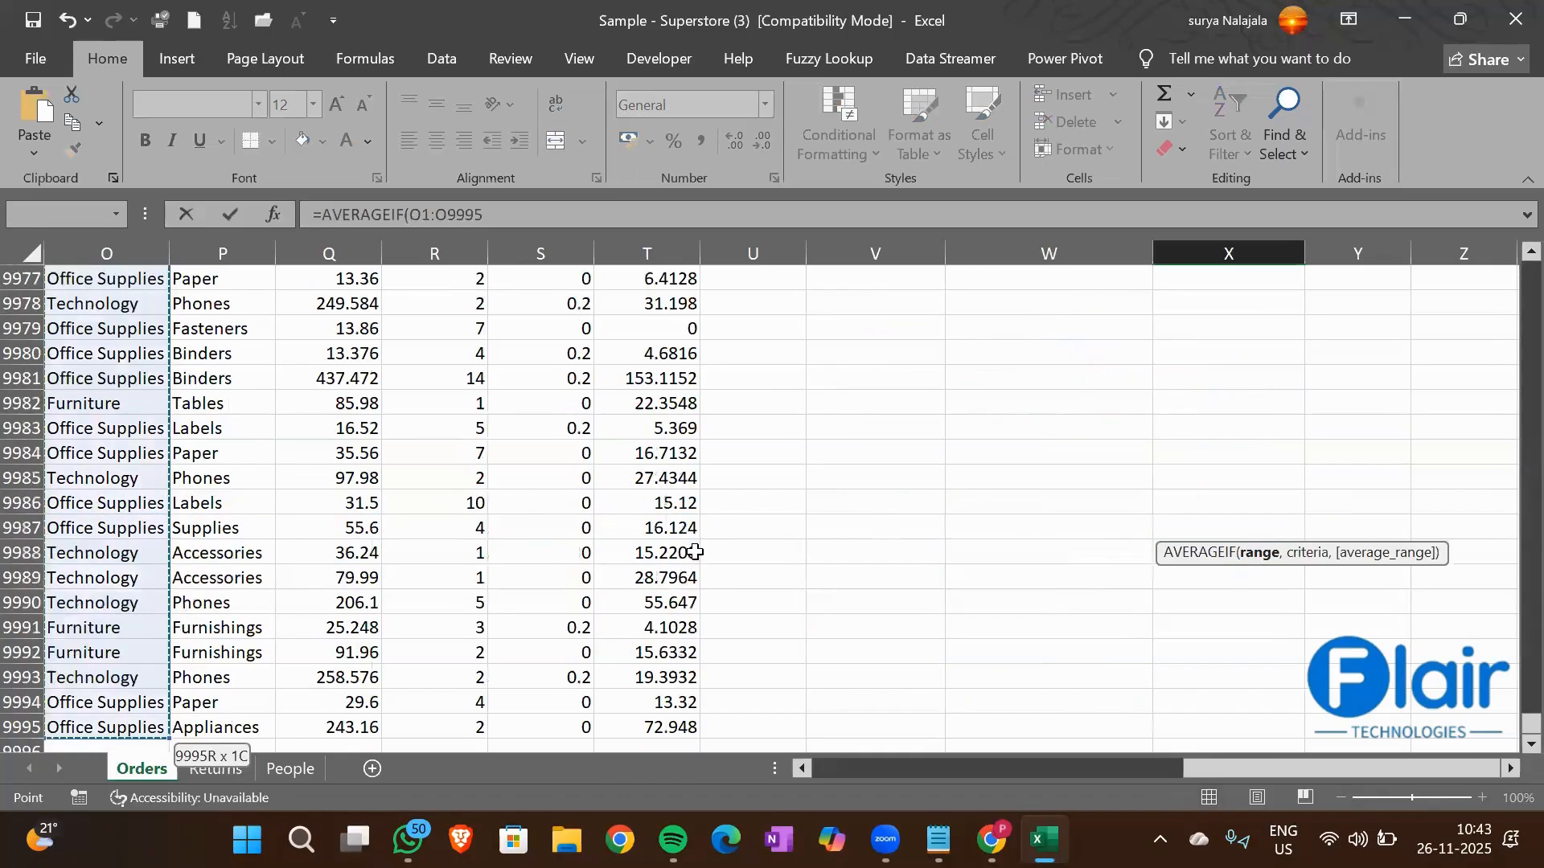
Set the Technology cell O9 as the criterion of the X11 AVERAGEIF formula
text(,)
click(91, 409)
key(ctrl+Up)
key(Down)
key(Down)
key(Down)
key(Down)
key(Down)
key(Down)
key(Down)
key(Down)
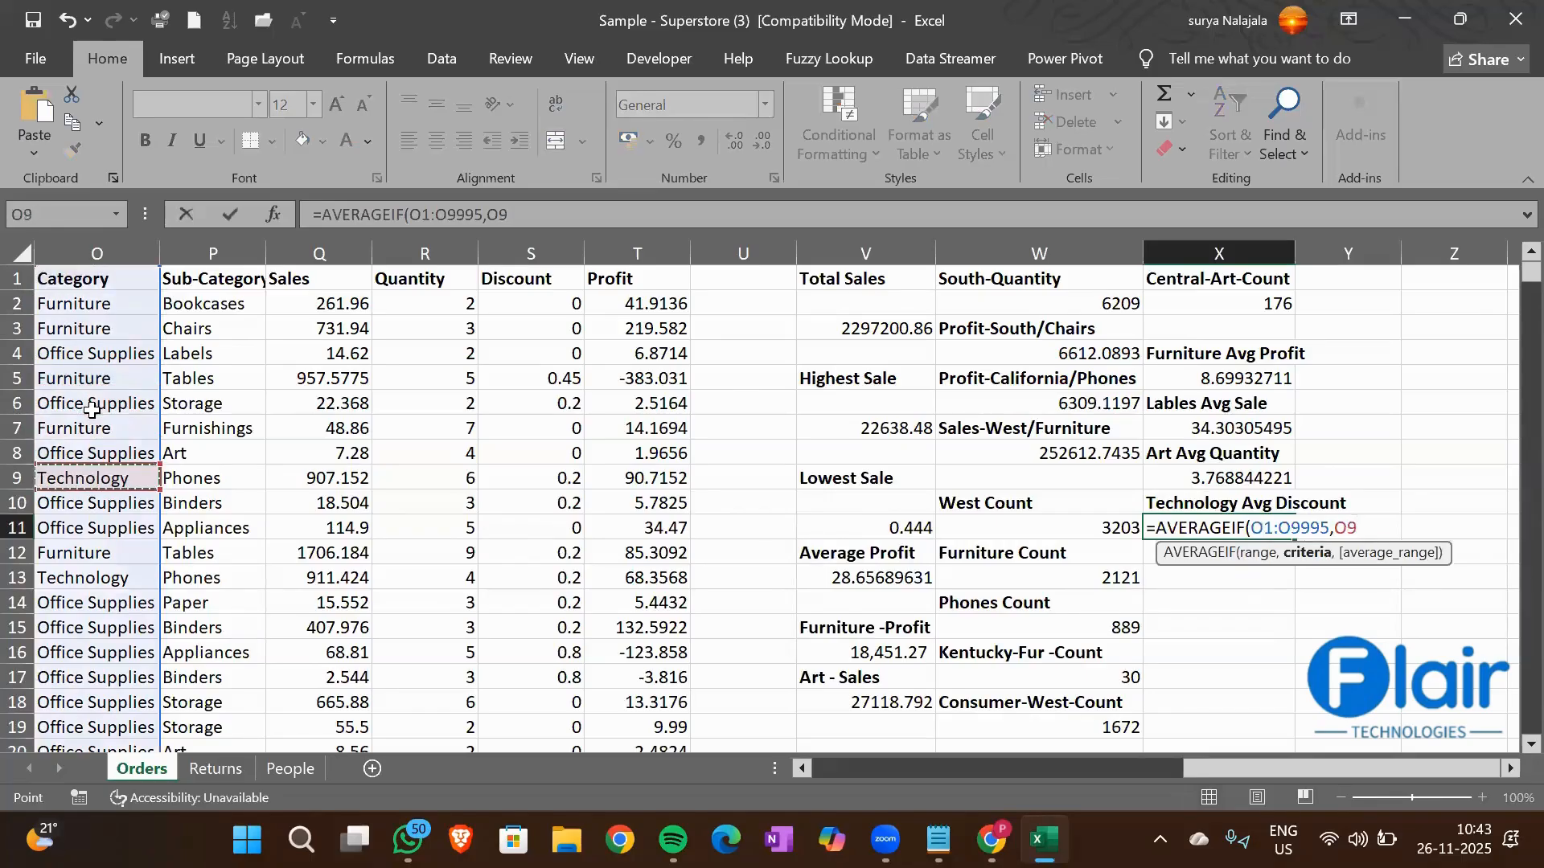
text(,)
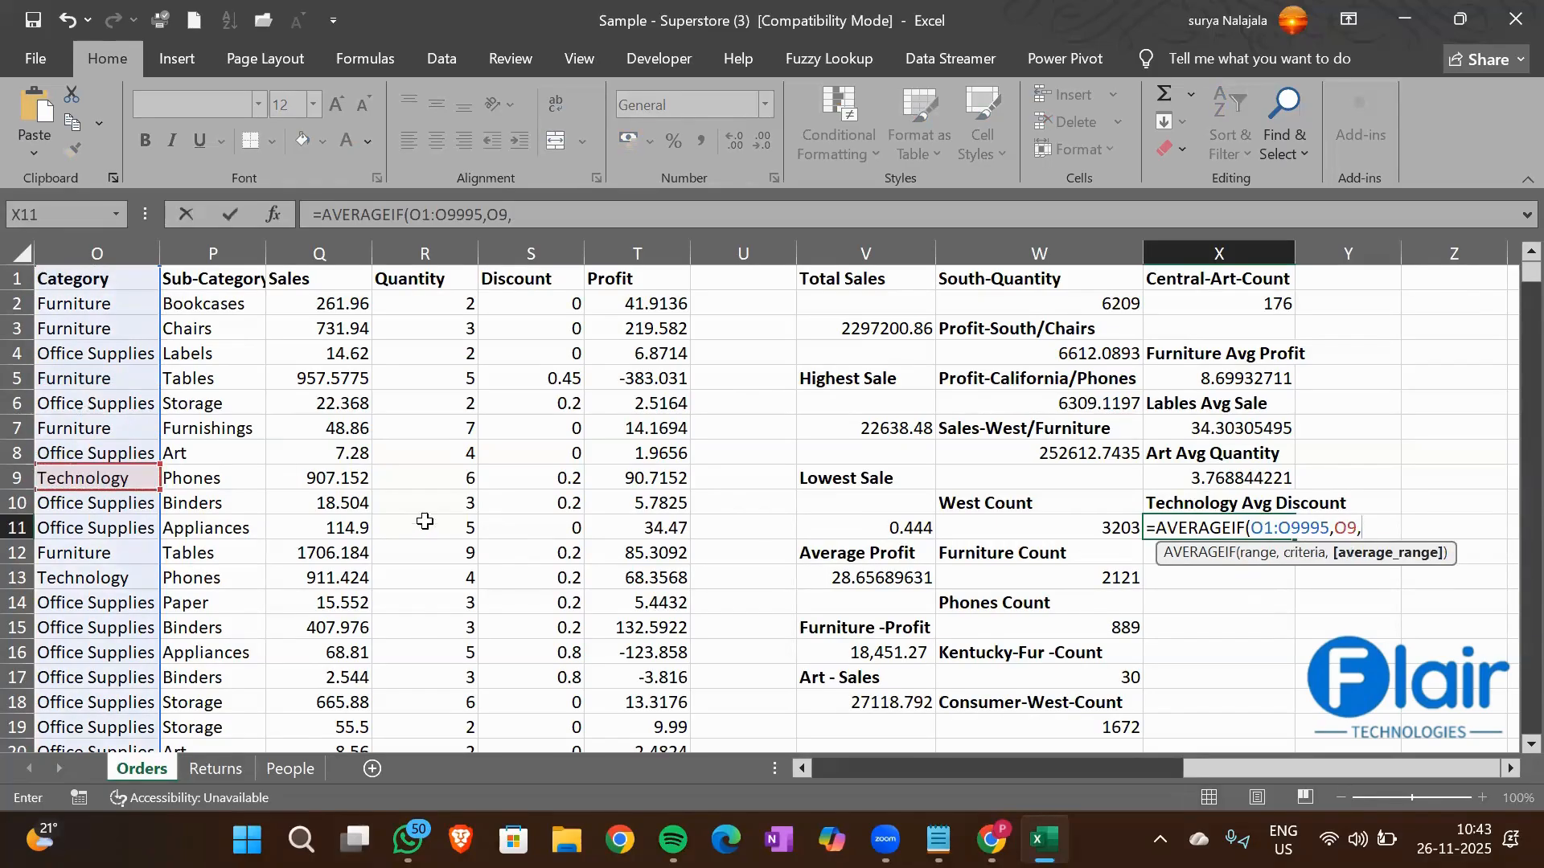
Add the Discount column S1:S9995 as the average range and complete the X11 formula
click(532, 279)
key(ctrl+shift+Down)
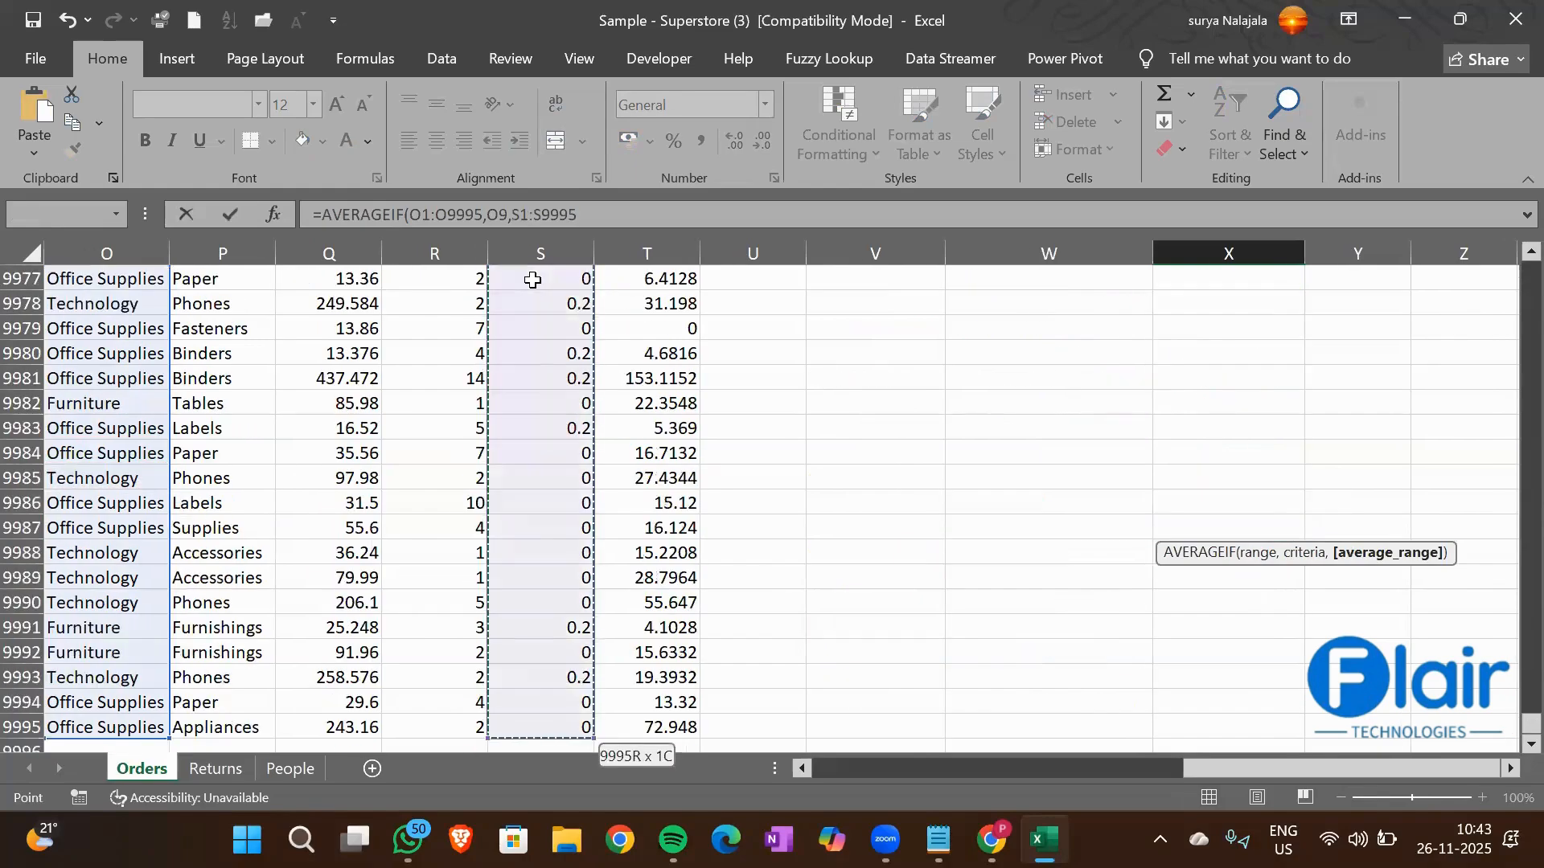
key(Return)
key(Up)
scroll(532, 280, up, 1)
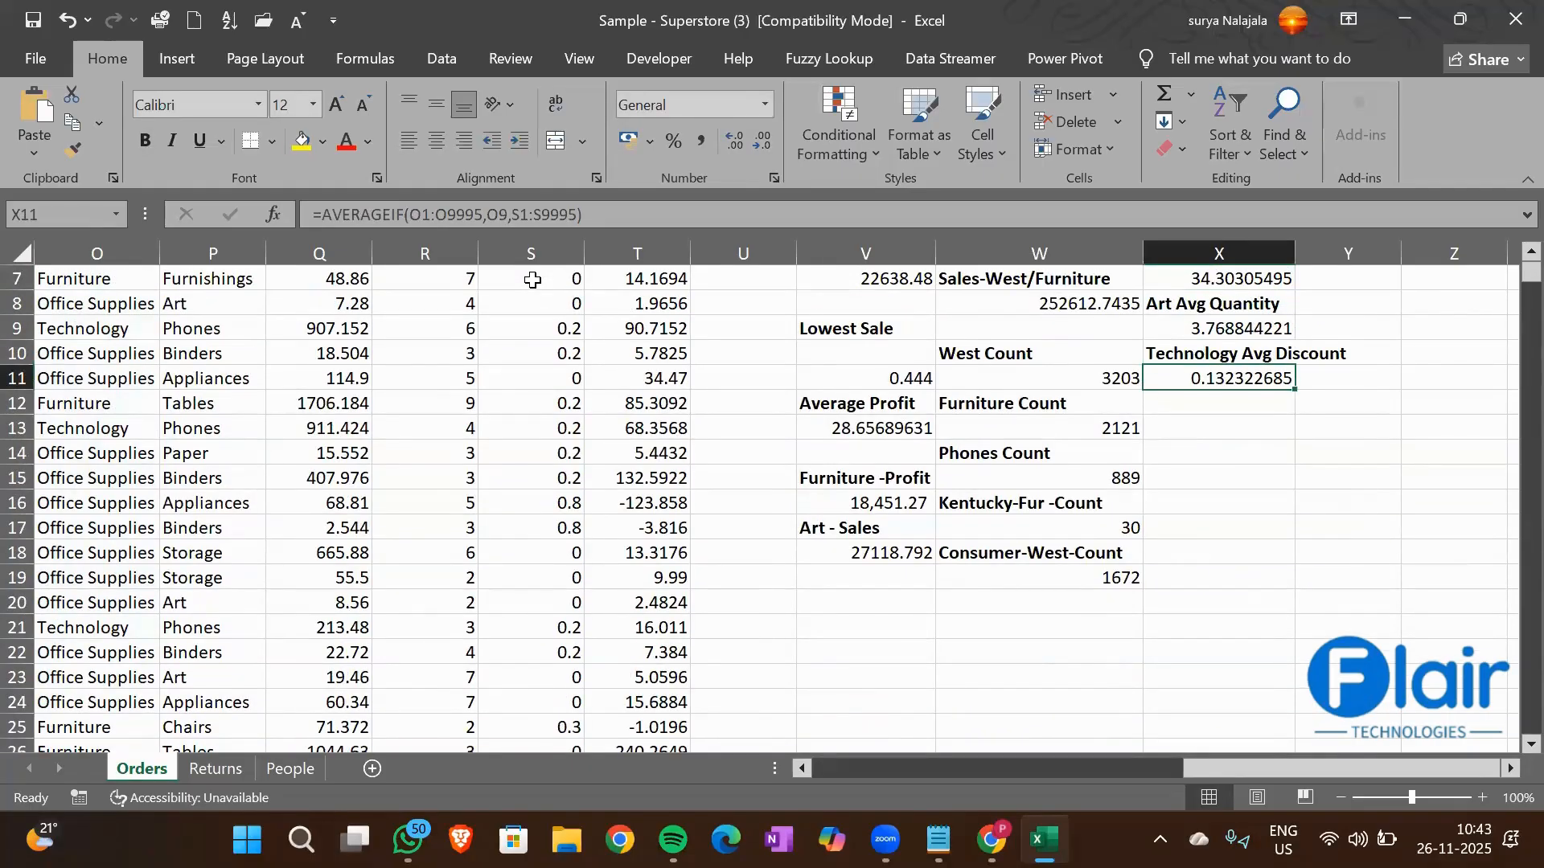
Review the headings and the AVERAGEIF formulas entered in column X from row 1 down
key(Up)
key(Up)
key(Up)
key(Up)
key(Up)
key(Up)
key(Up)
key(Up)
key(Up)
key(Up)
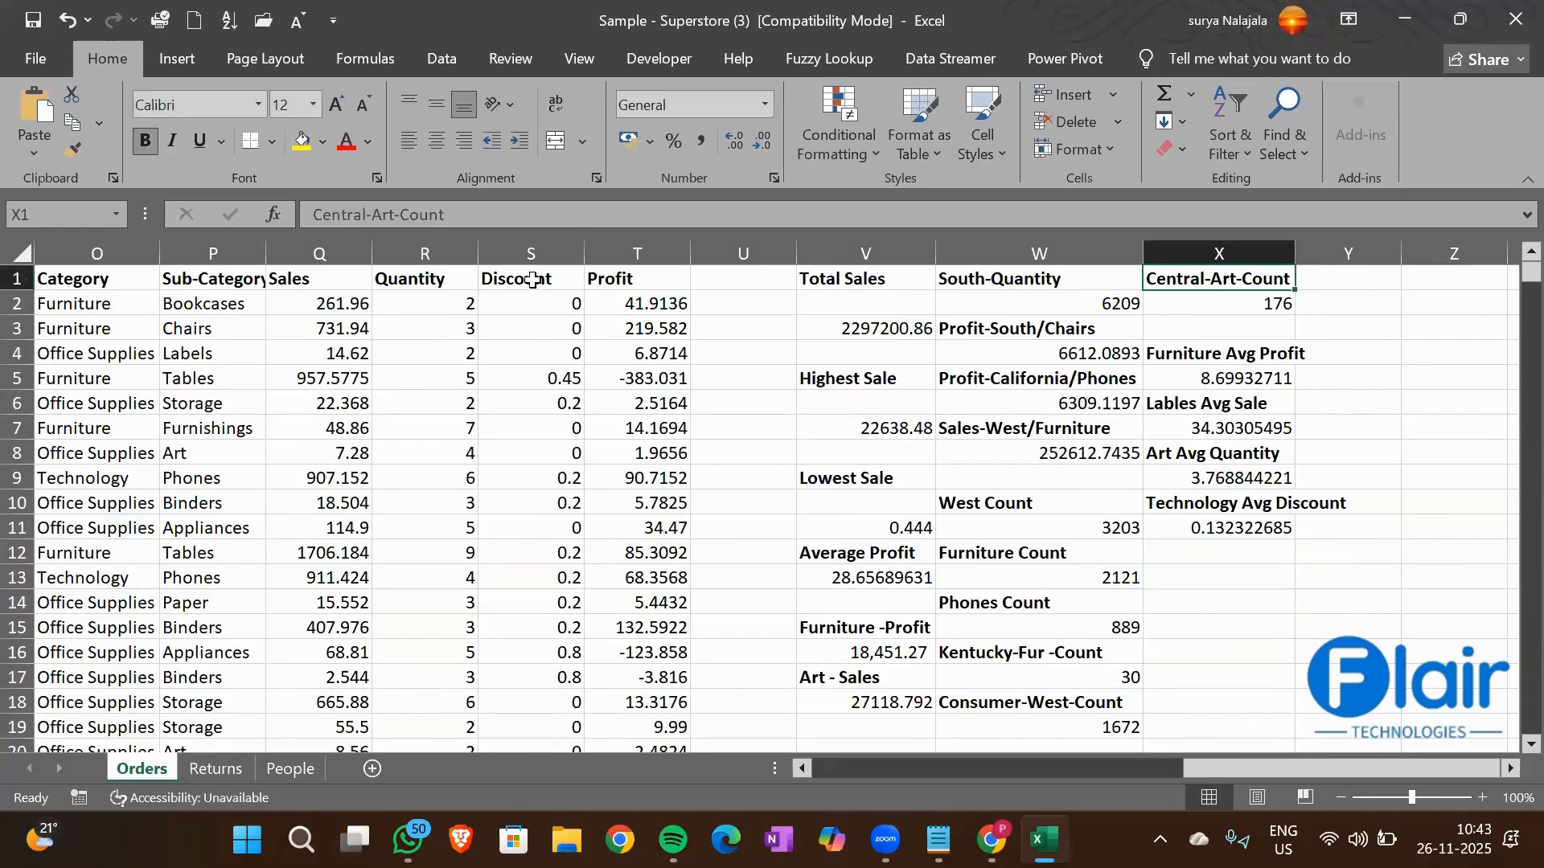
key(Down)
key(Down)
key(Down)
key(Down)
key(Down)
key(Down)
key(Down)
key(Down)
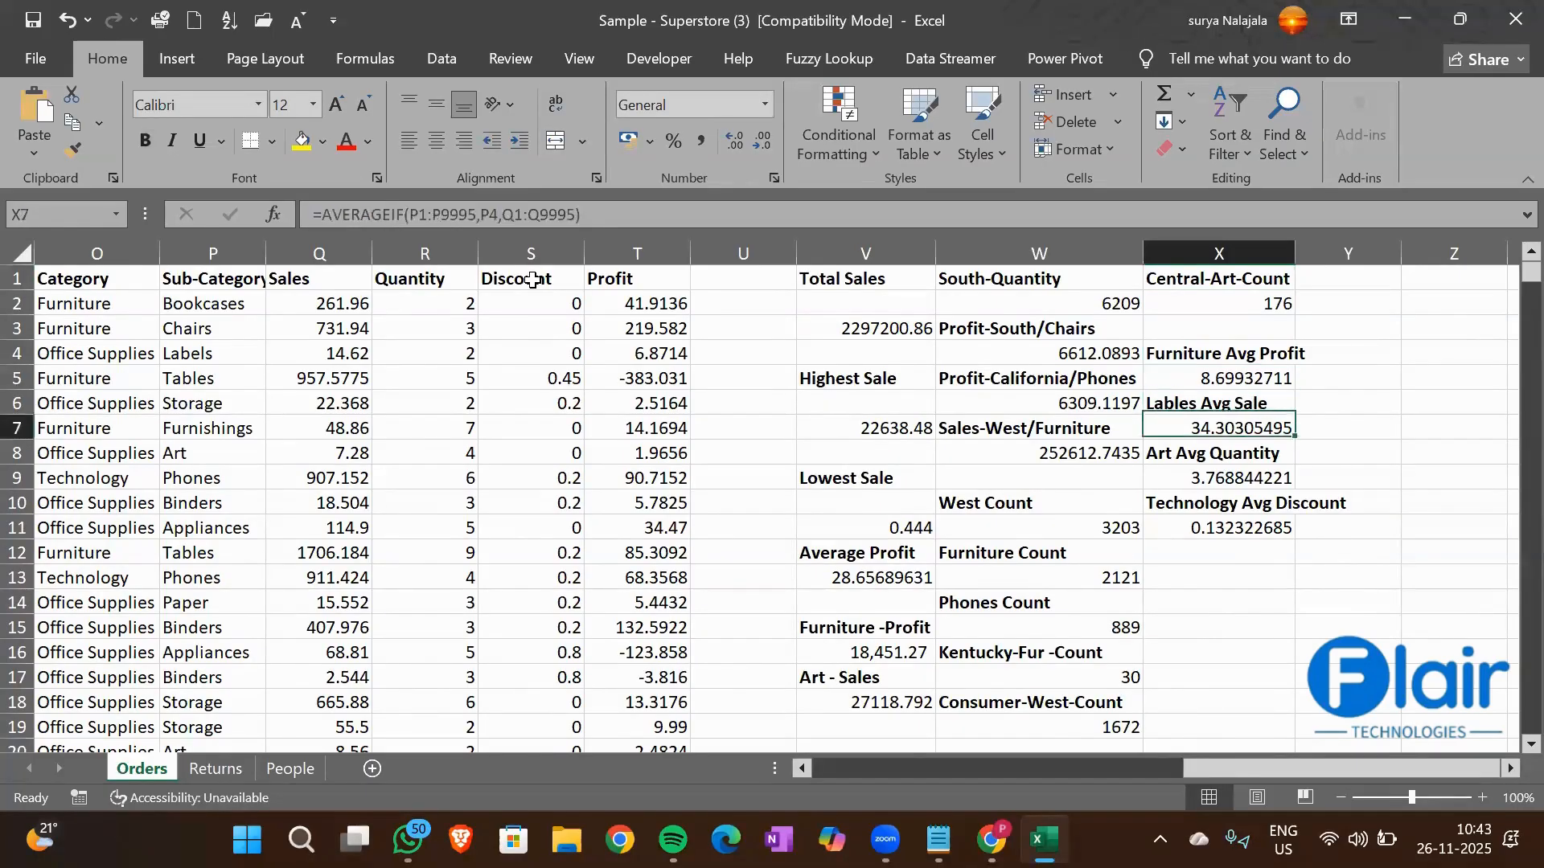
key(Down)
key(Down)
key(Down)
key(Down)
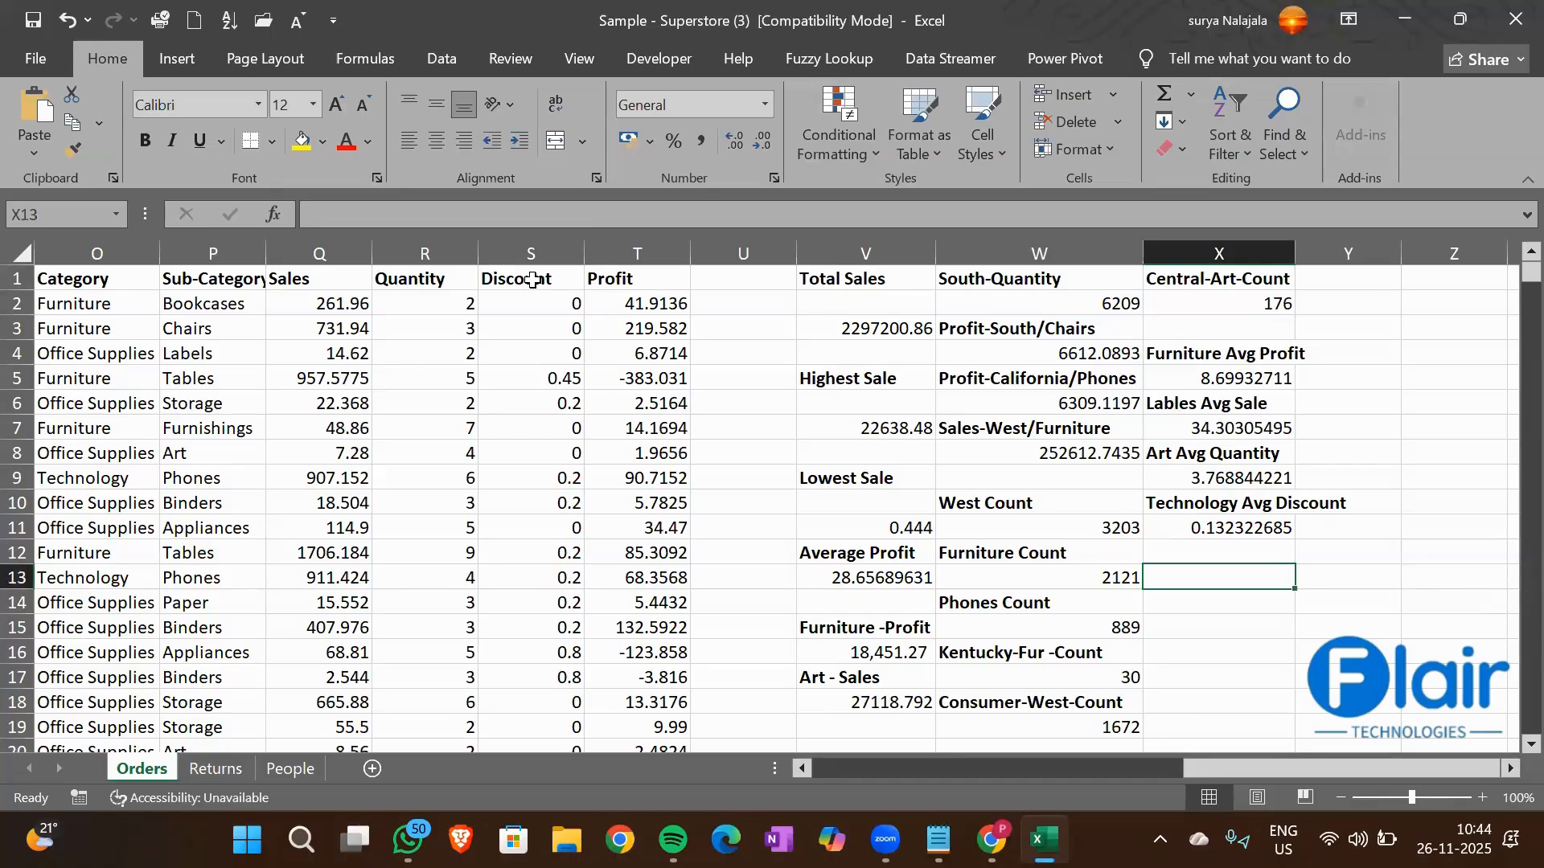
key(Up)
key(Down)
Examine the South entry in the Region column and the Phones entry in the Sub-Category column
scroll(189, 387, left, 1)
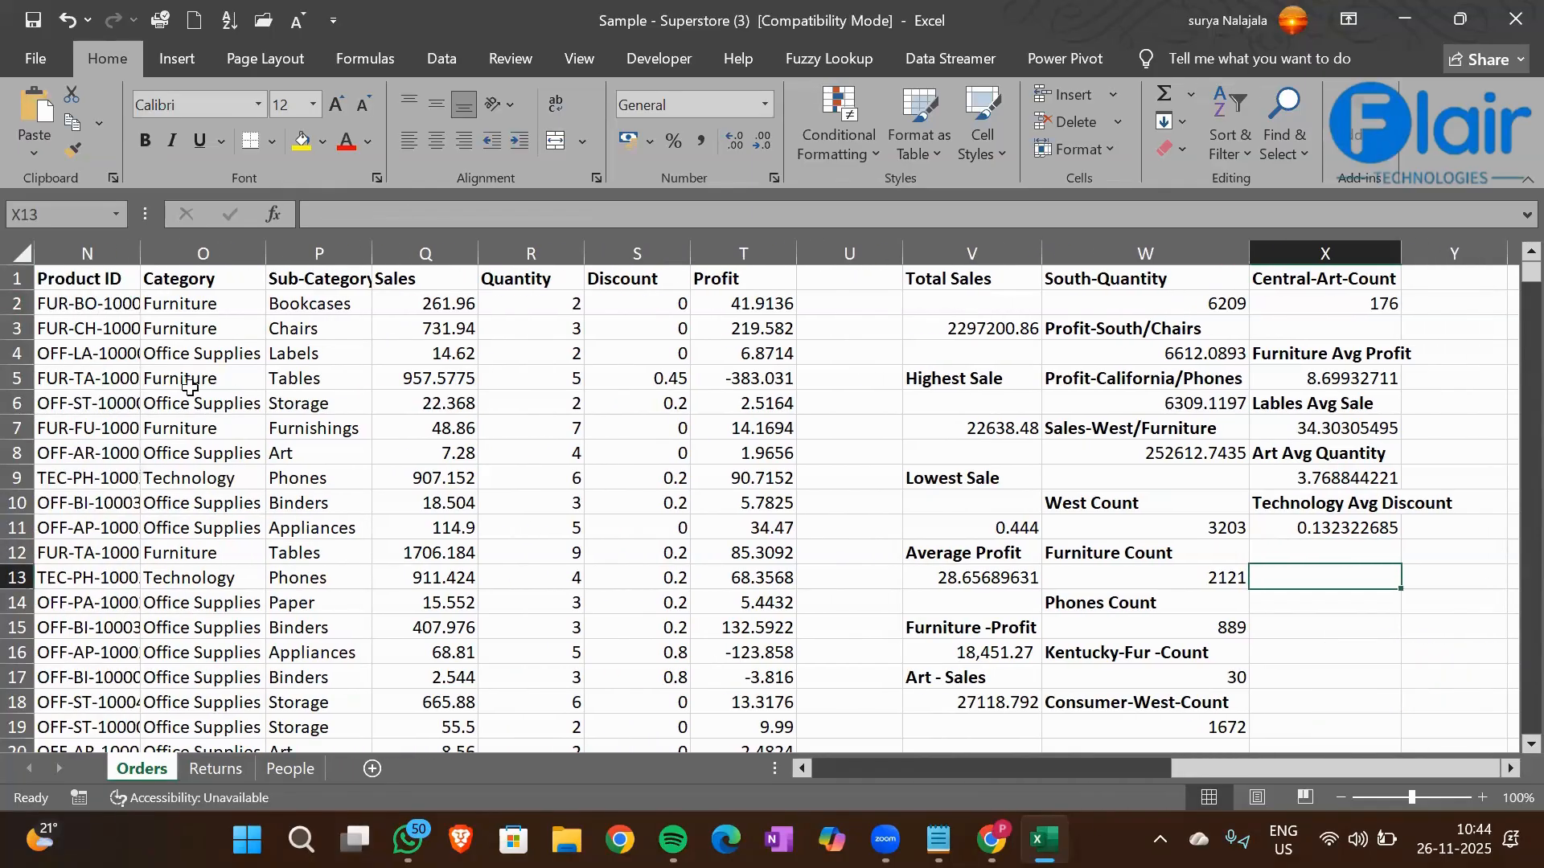
scroll(189, 388, left, 1)
click(86, 320)
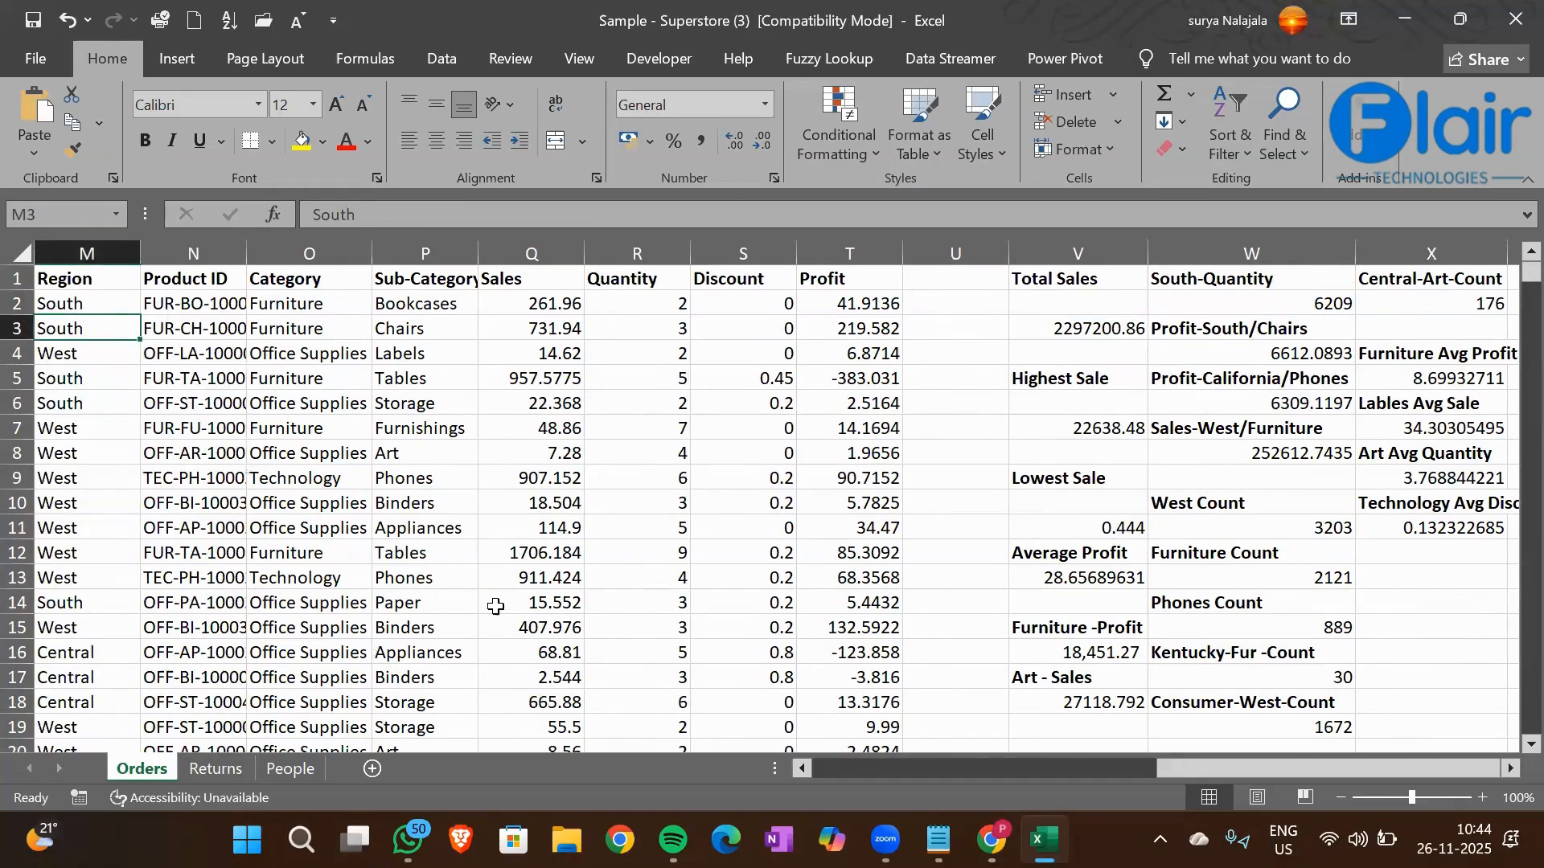
click(418, 483)
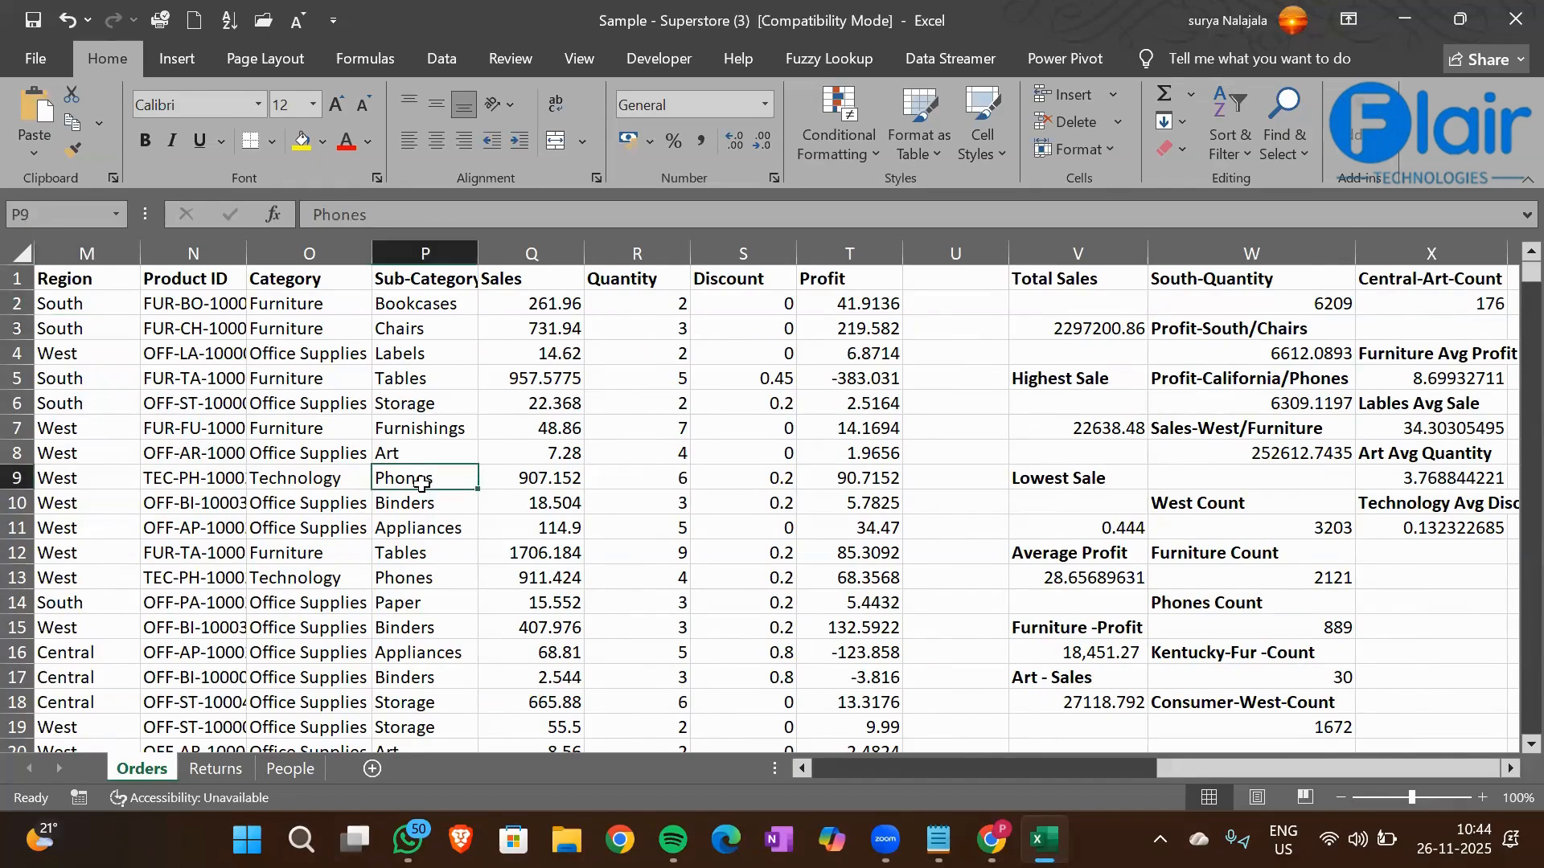
Add the bold heading "South-Phones-Avg Sales" in cell X12
click(1388, 557)
text(S)
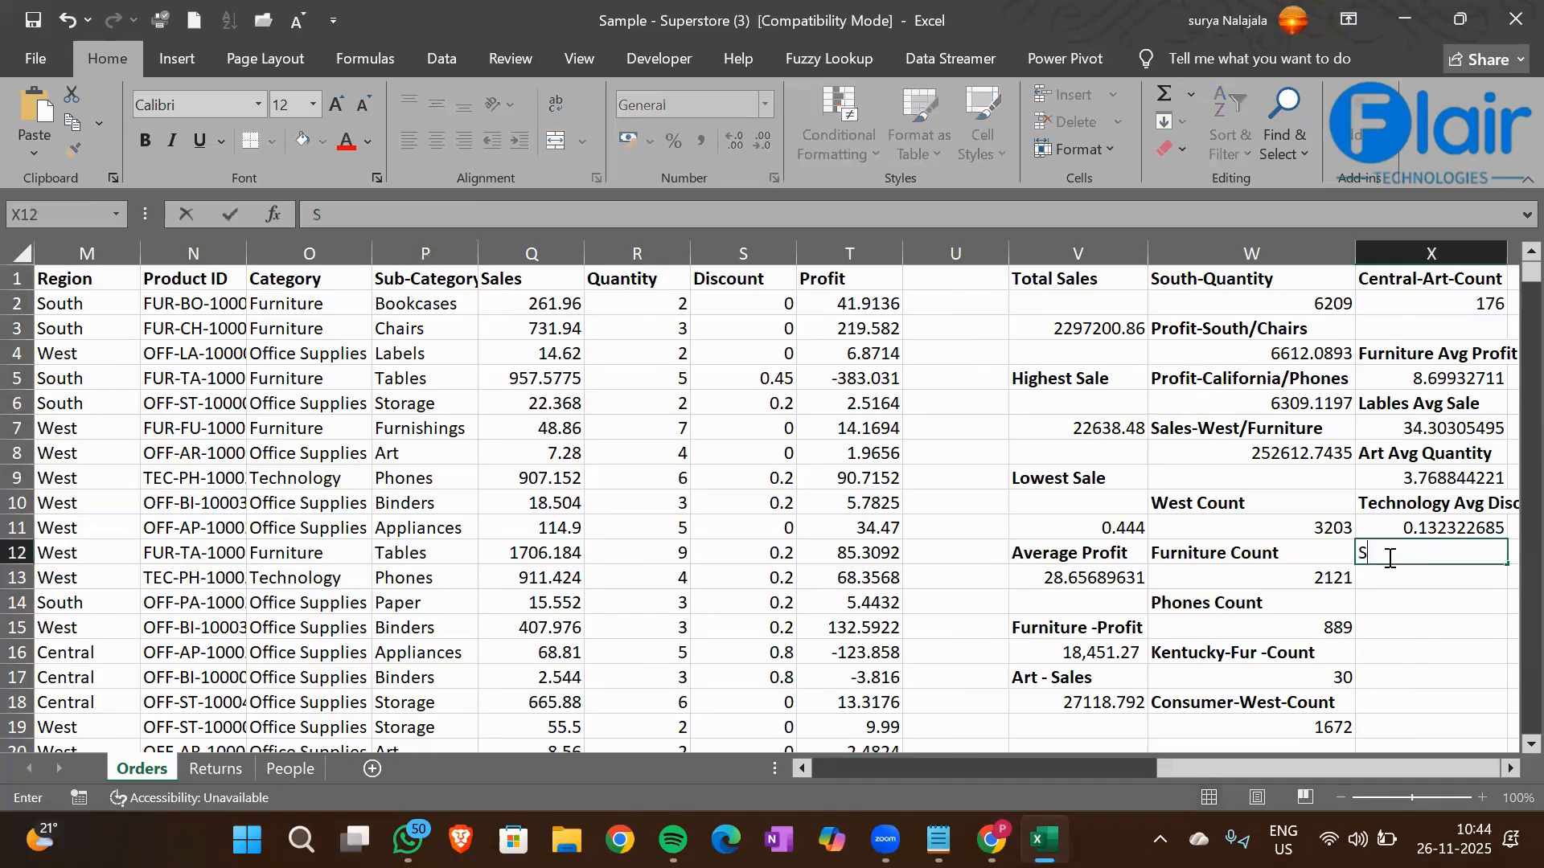
text(outh-Phones-)
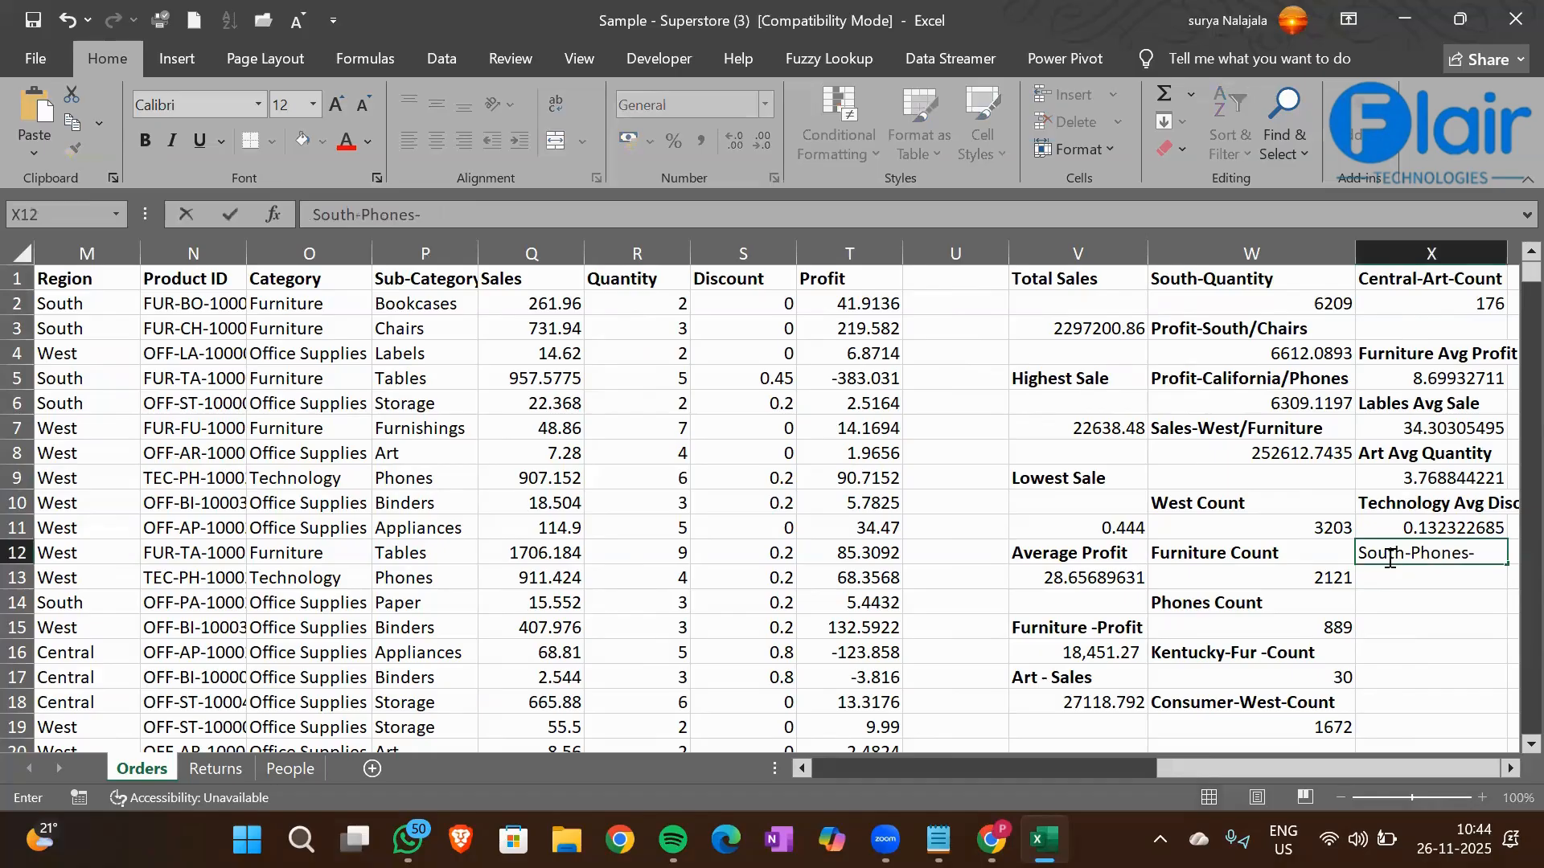
text(Avg Sale)
key(Return)
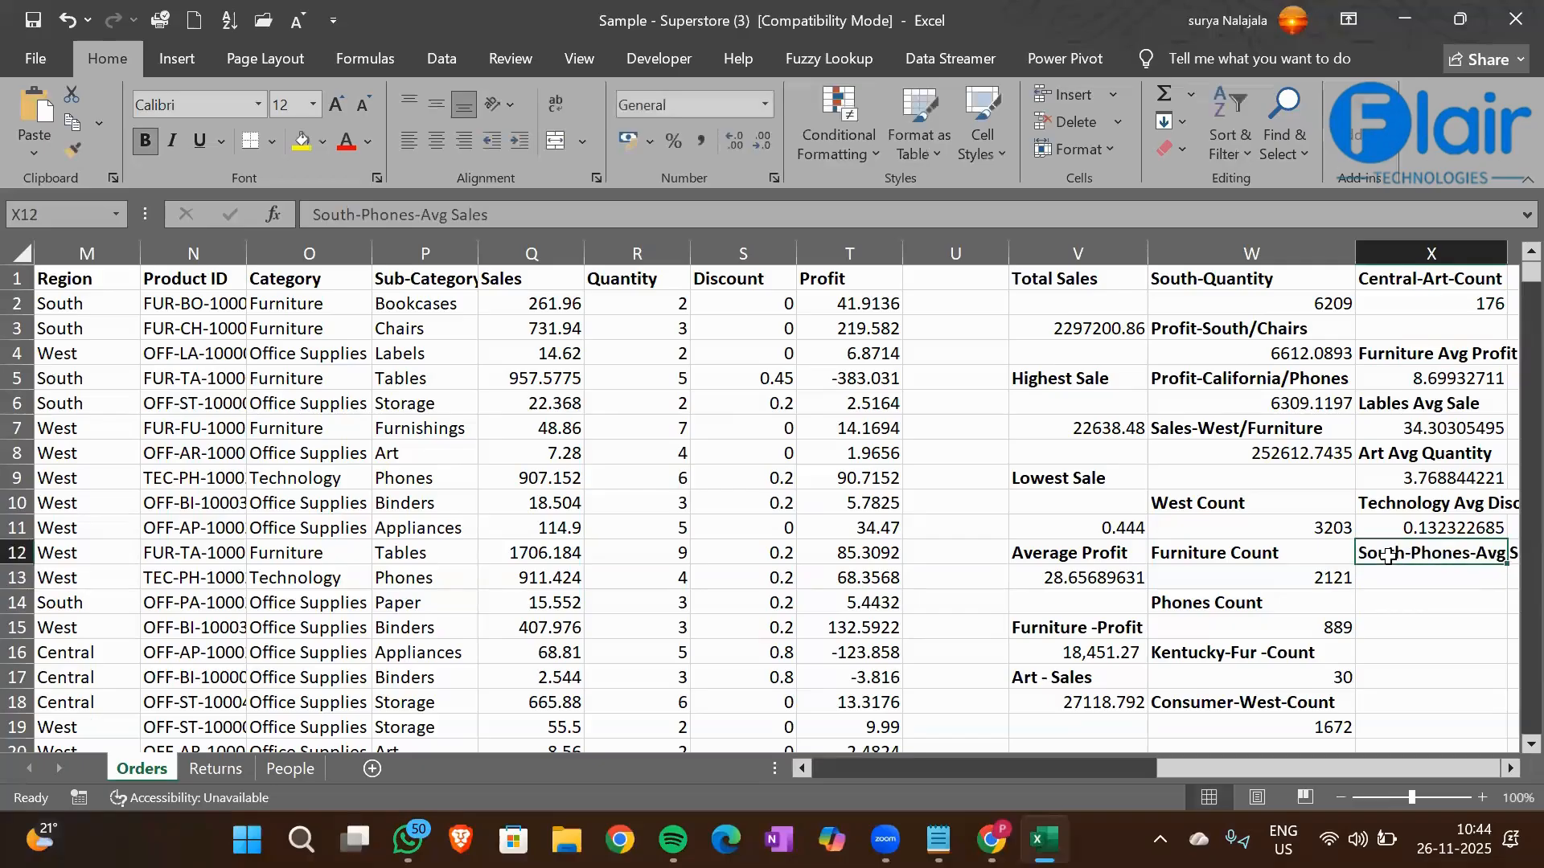
Start an AVERAGEIFS formula in X13 with the Sales column Q1:Q9995 as the average range
scroll(1388, 557, right, 2)
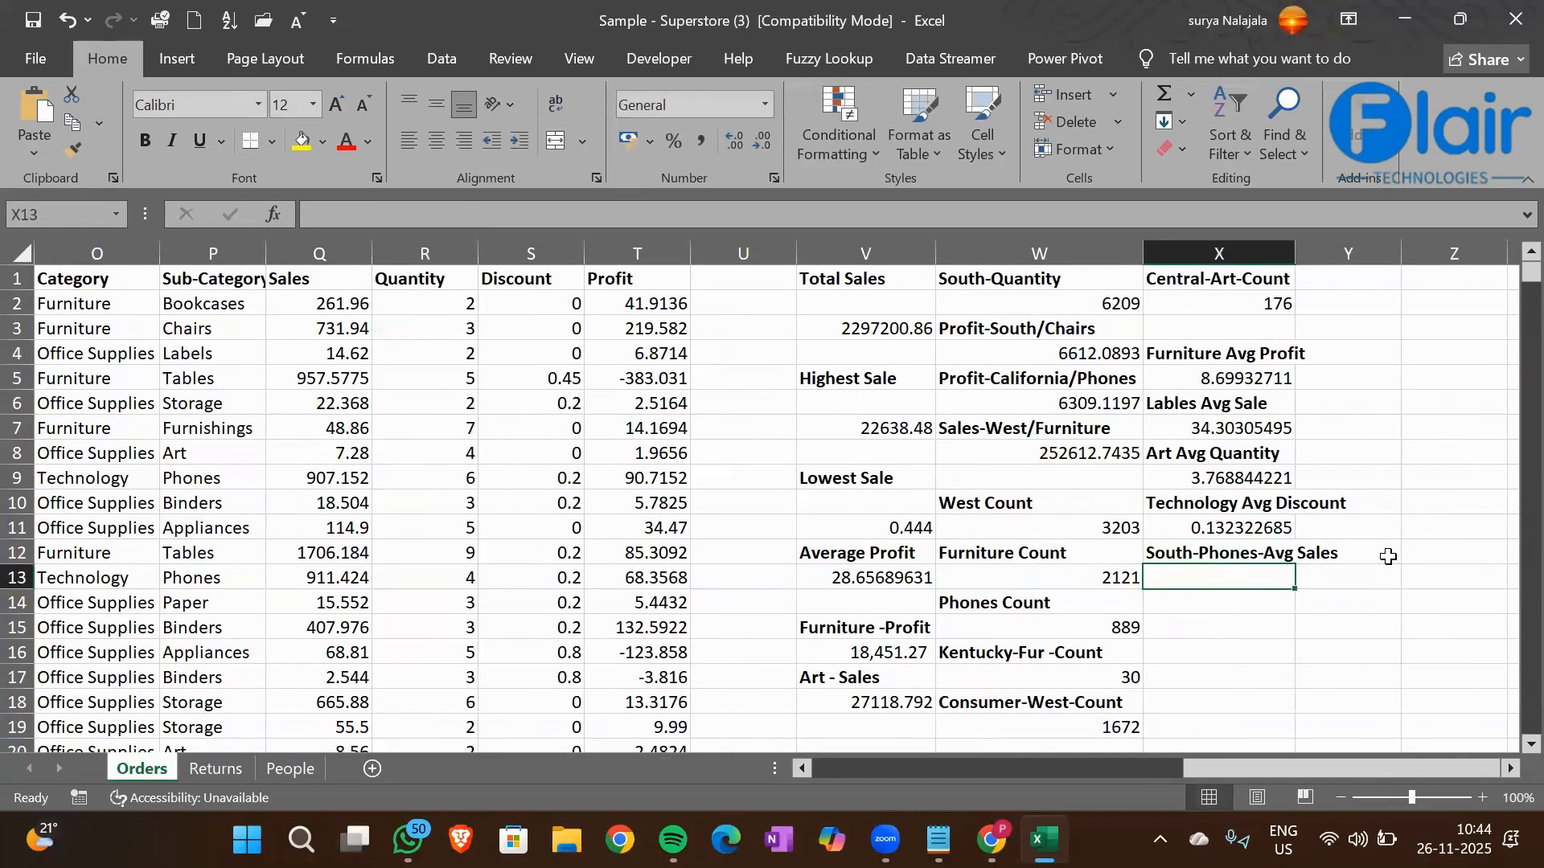
text(=)
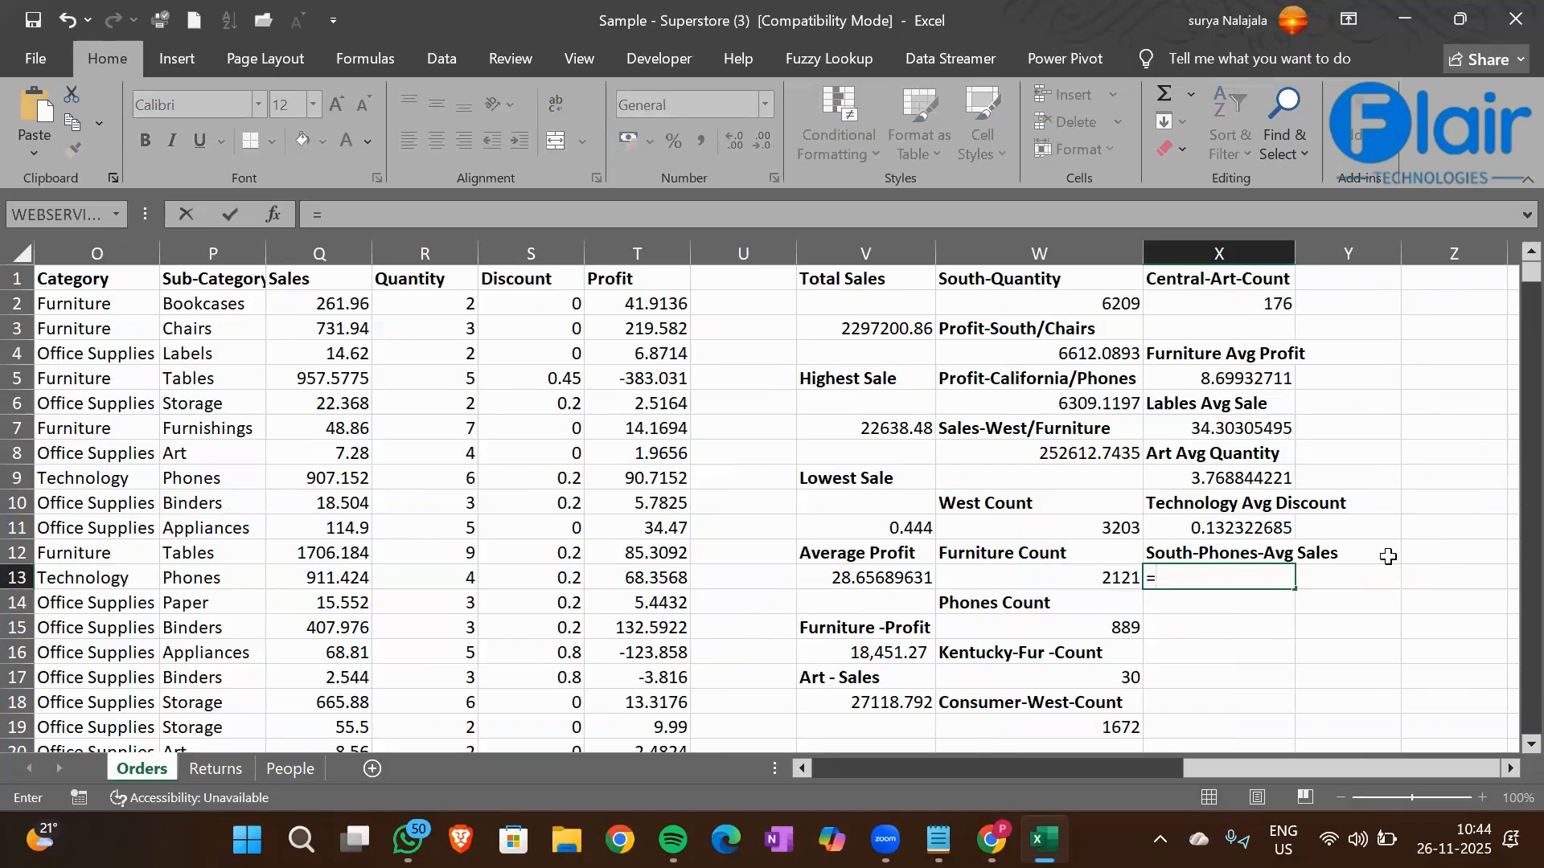
text(Aver)
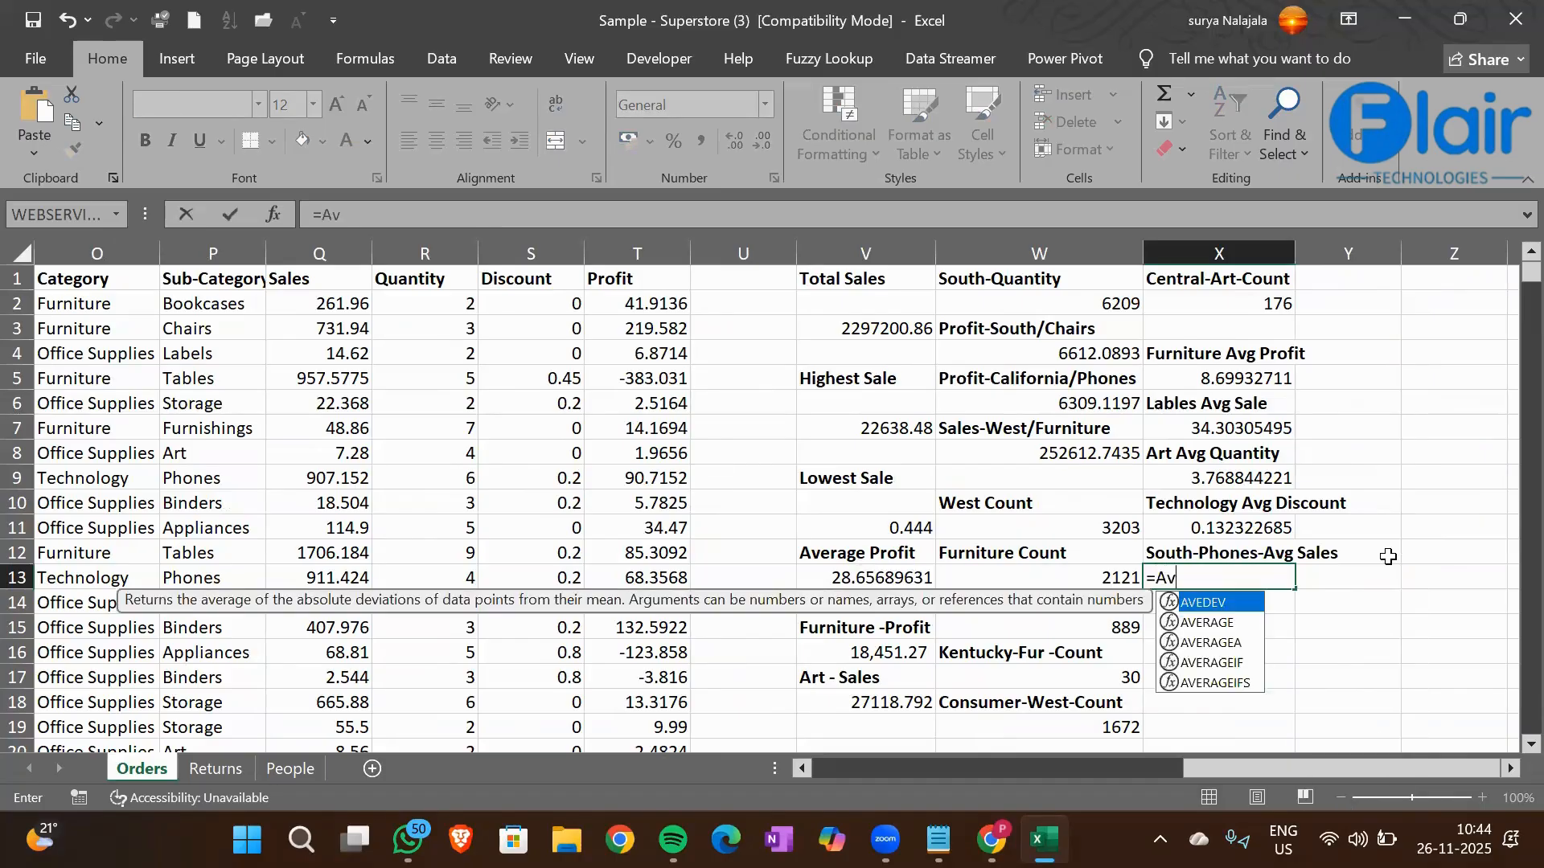
key(Down)
key(Down)
key(Down)
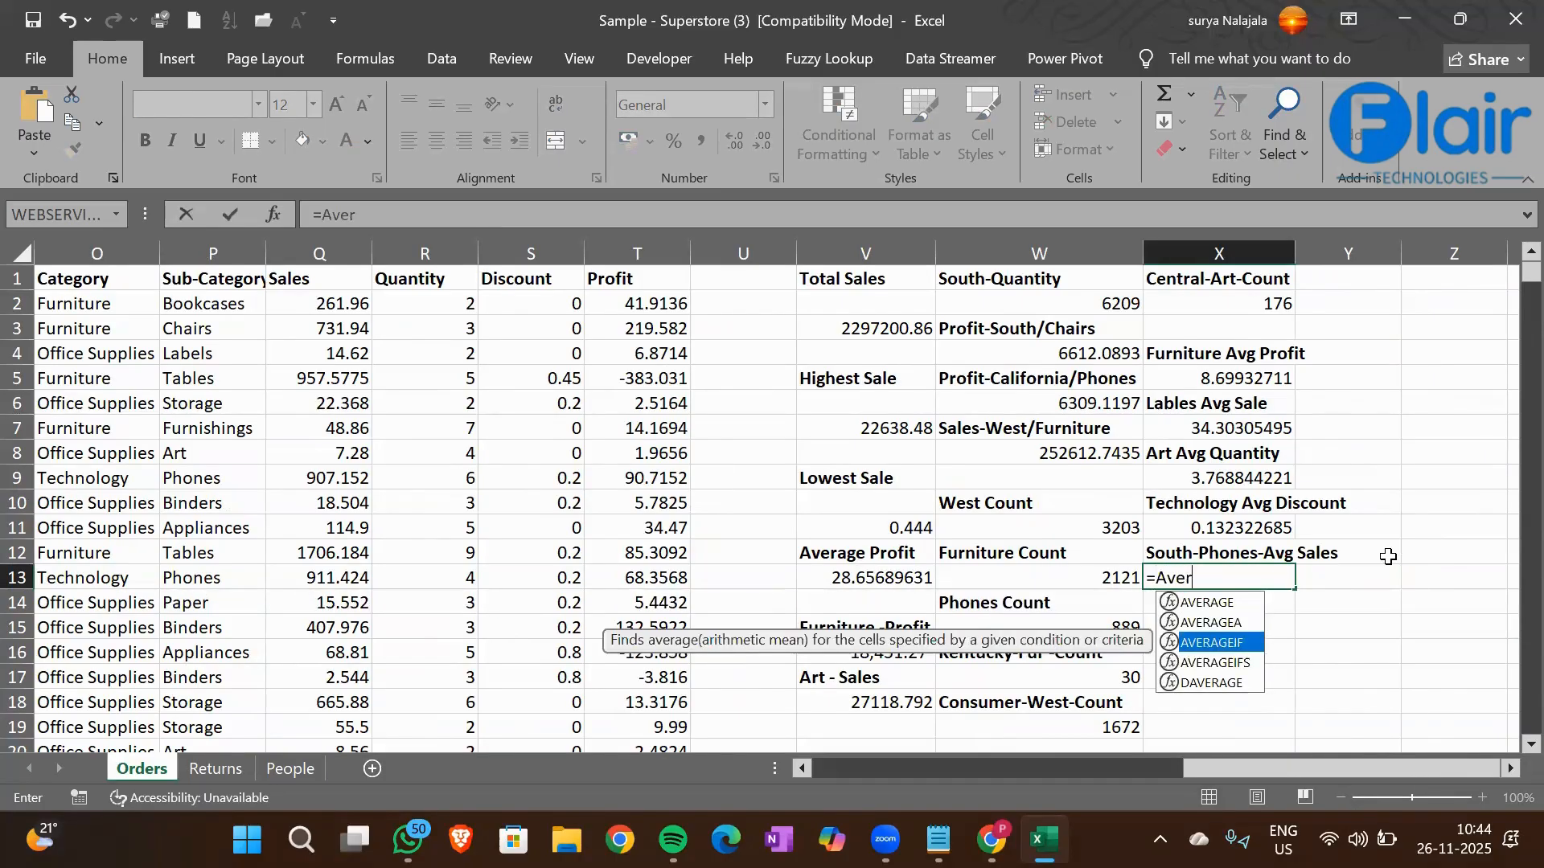
key(Tab)
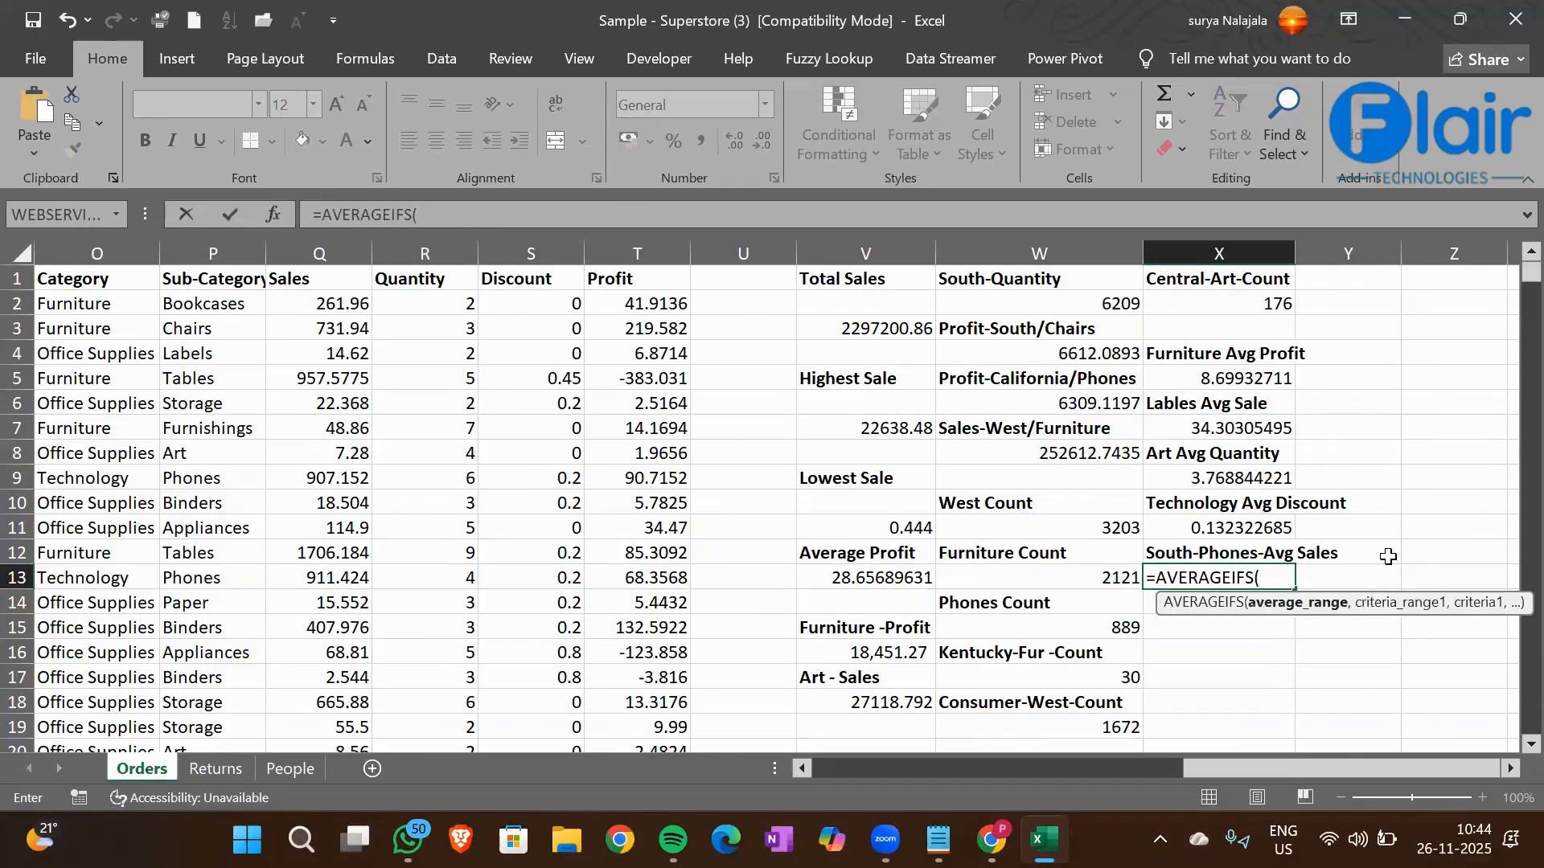
key(Left)
key(Left)
key(Left)
key(Left)
key(Left)
key(Left)
key(Left)
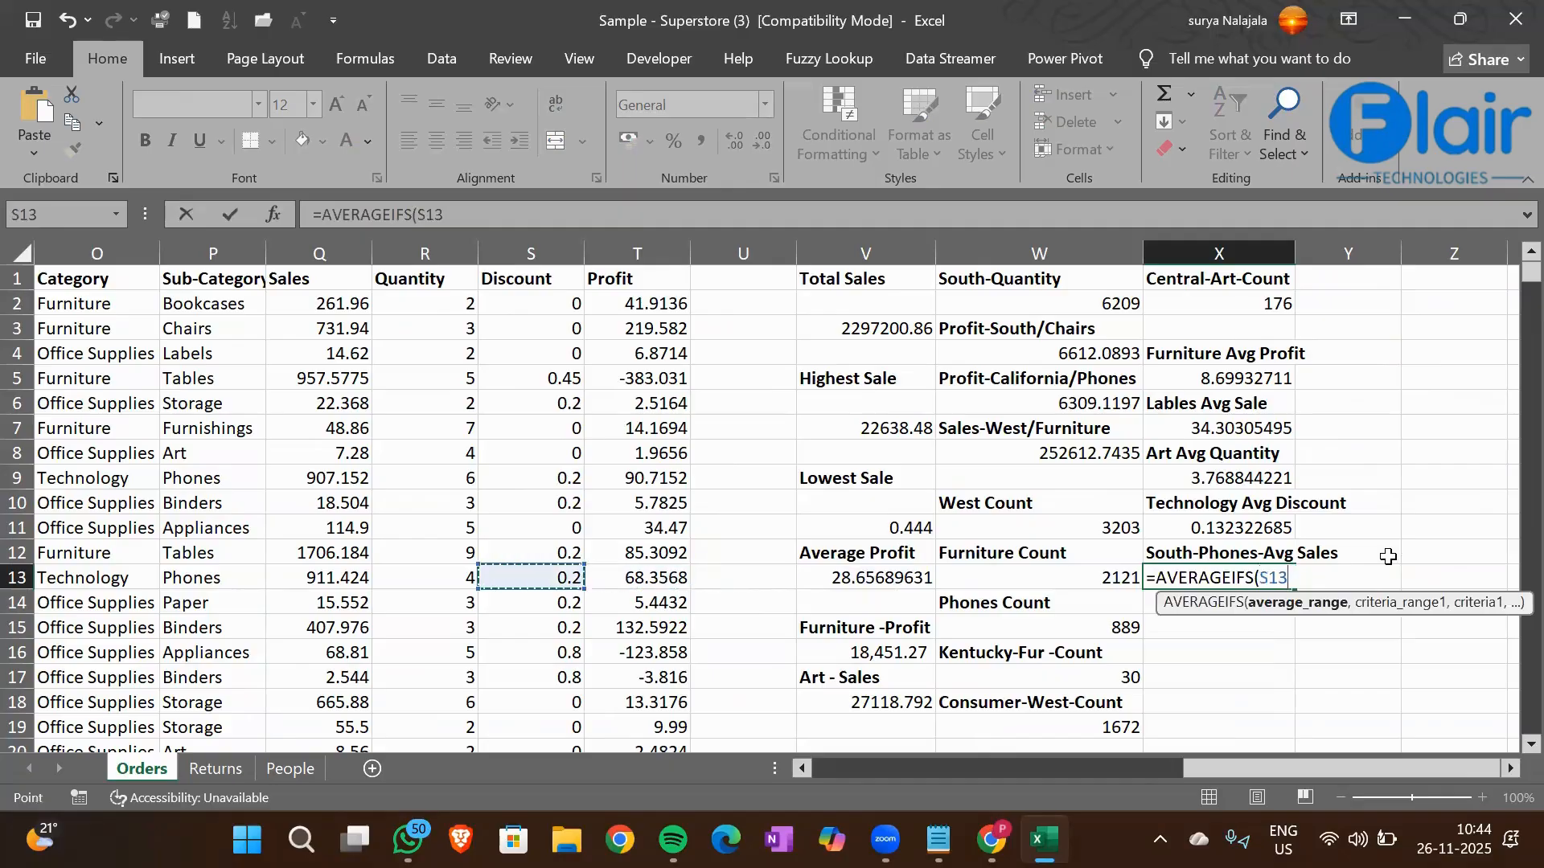
key(ctrl+Up)
key(ctrl+shift+Down)
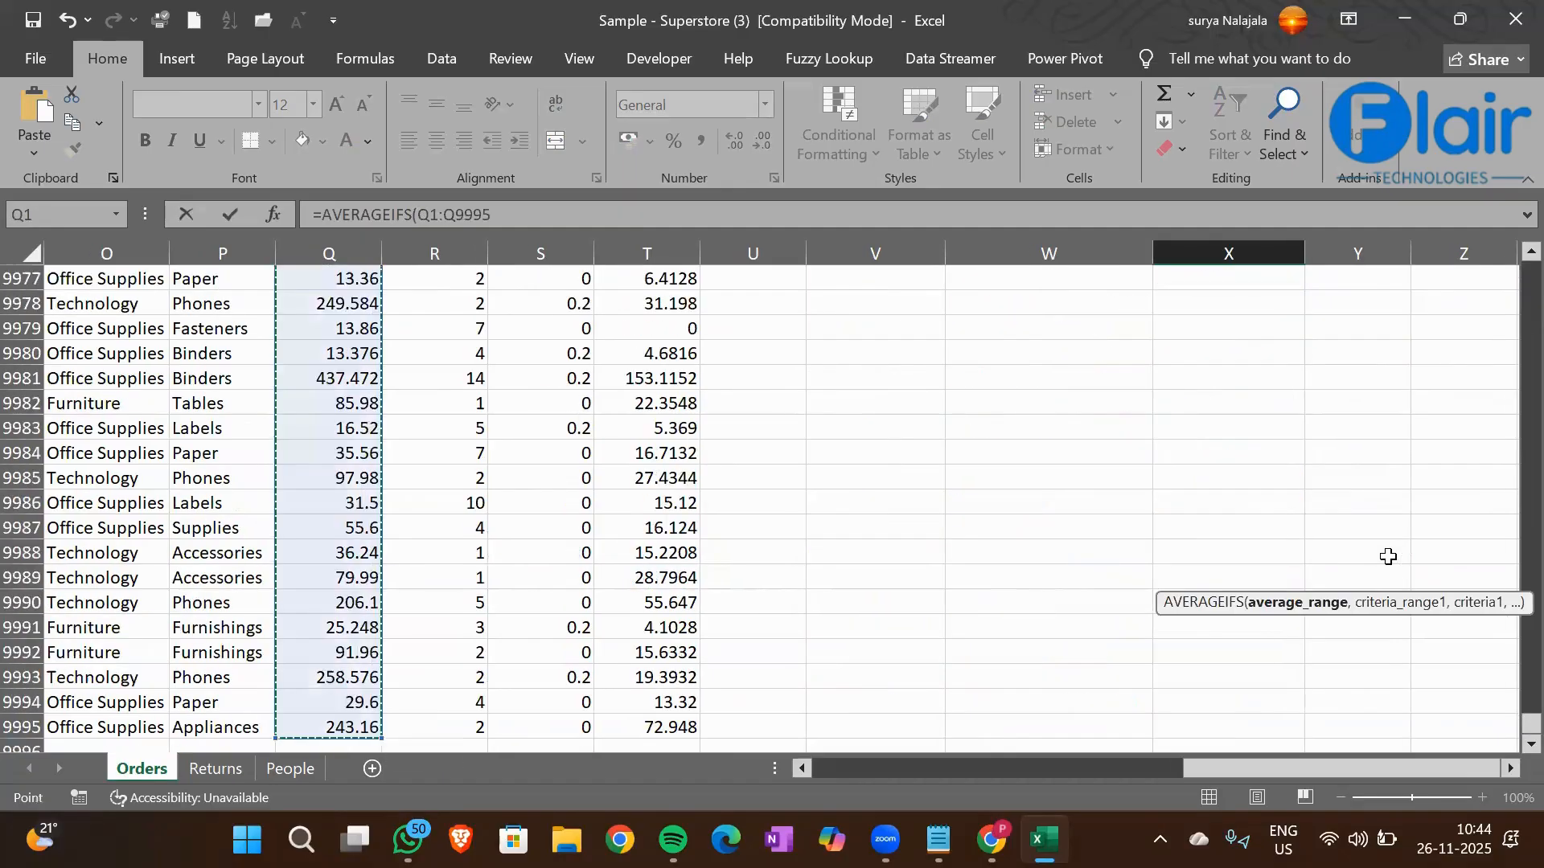
text(,)
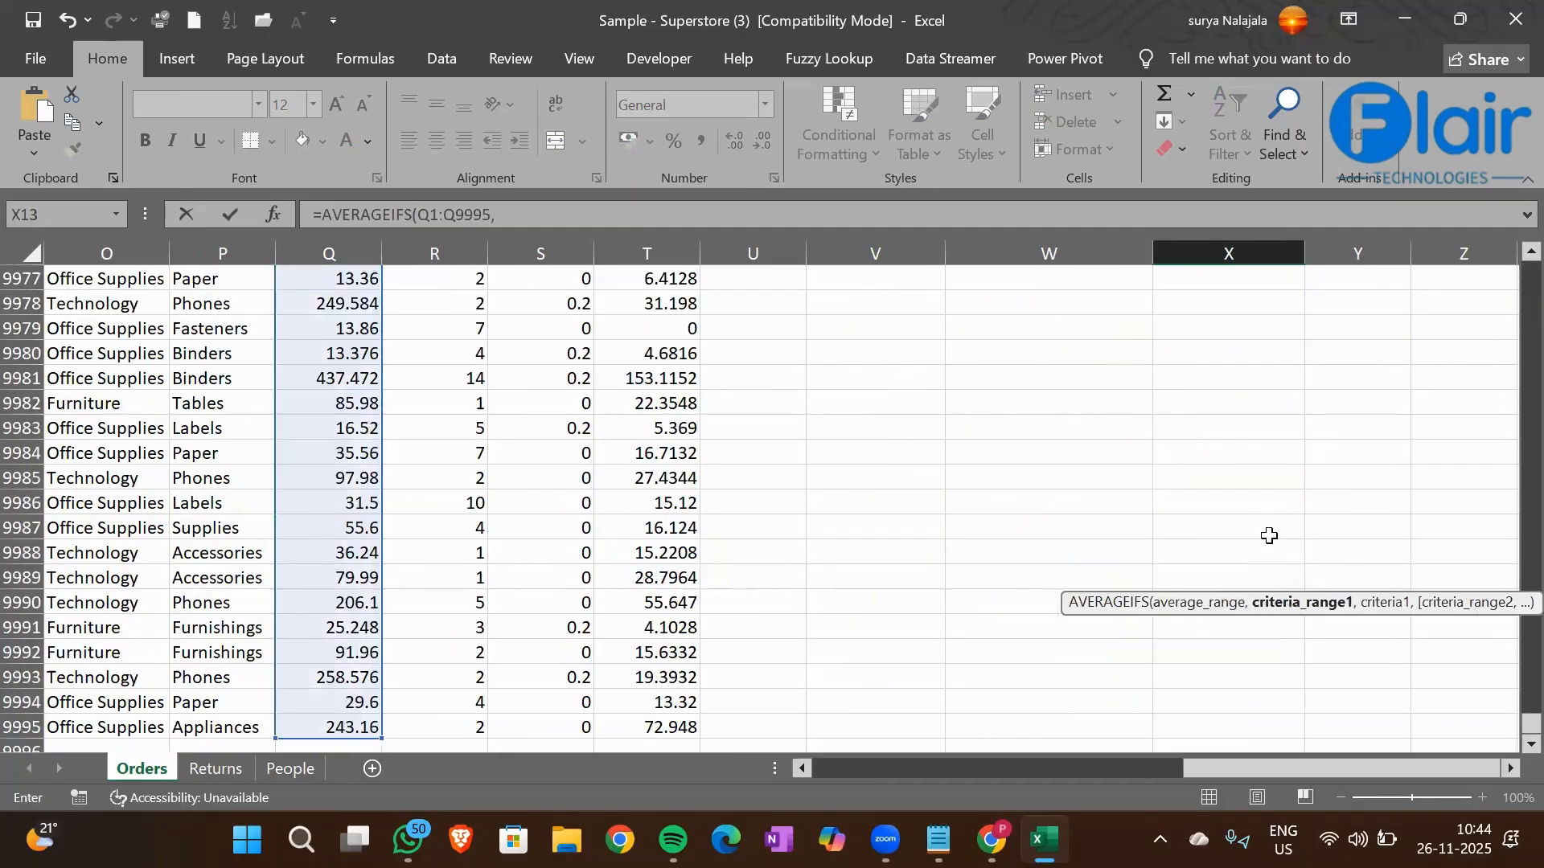
Add the Region column M1:M9995 as the first criteria range of the X13 formula
click(231, 443)
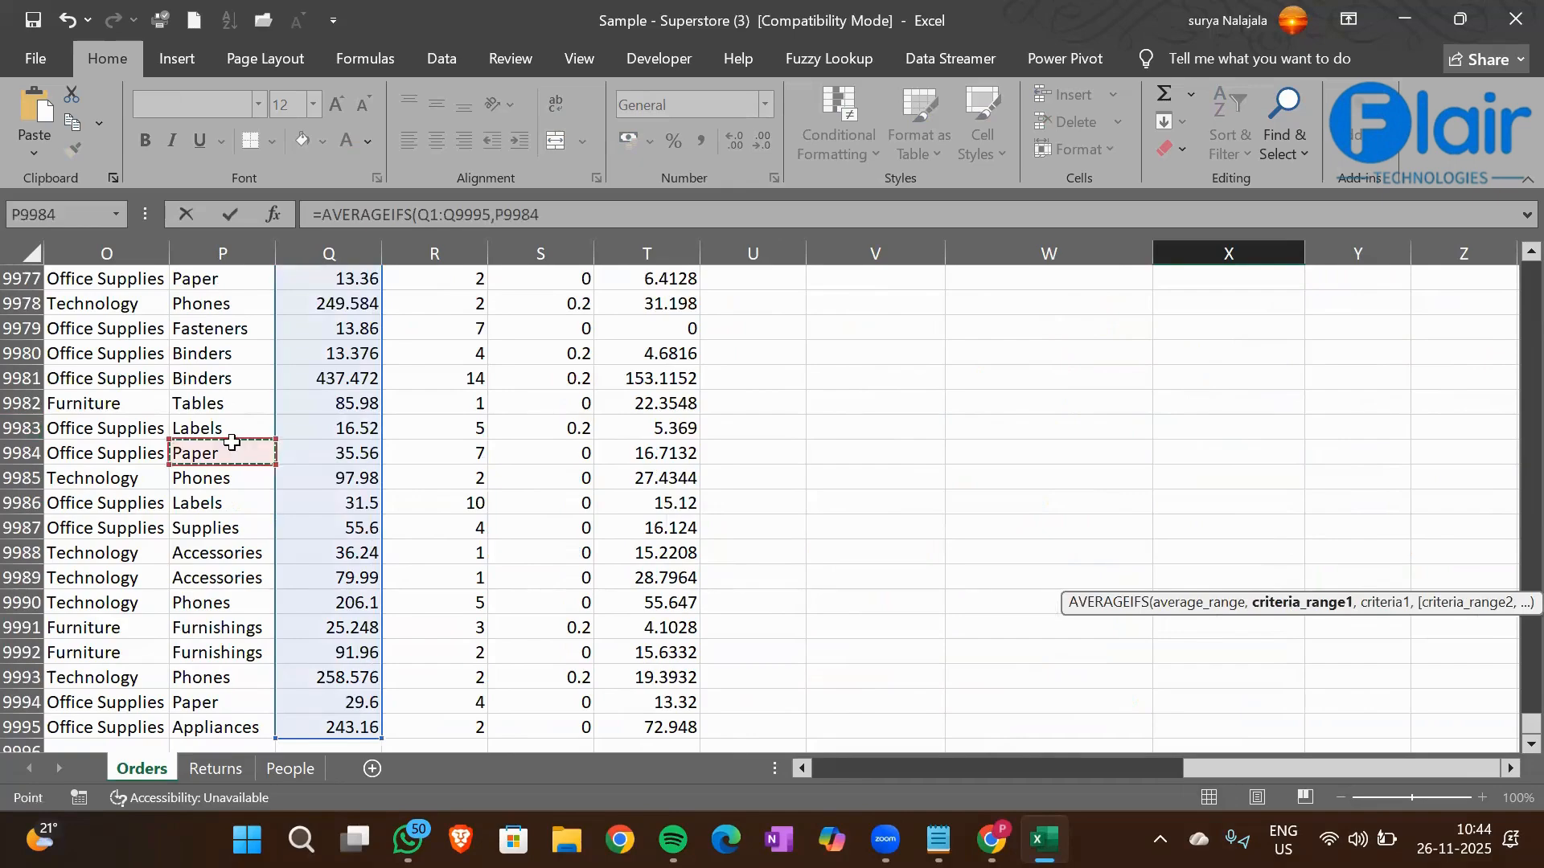
key(ctrl+Up)
key(Left)
key(Left)
key(Left)
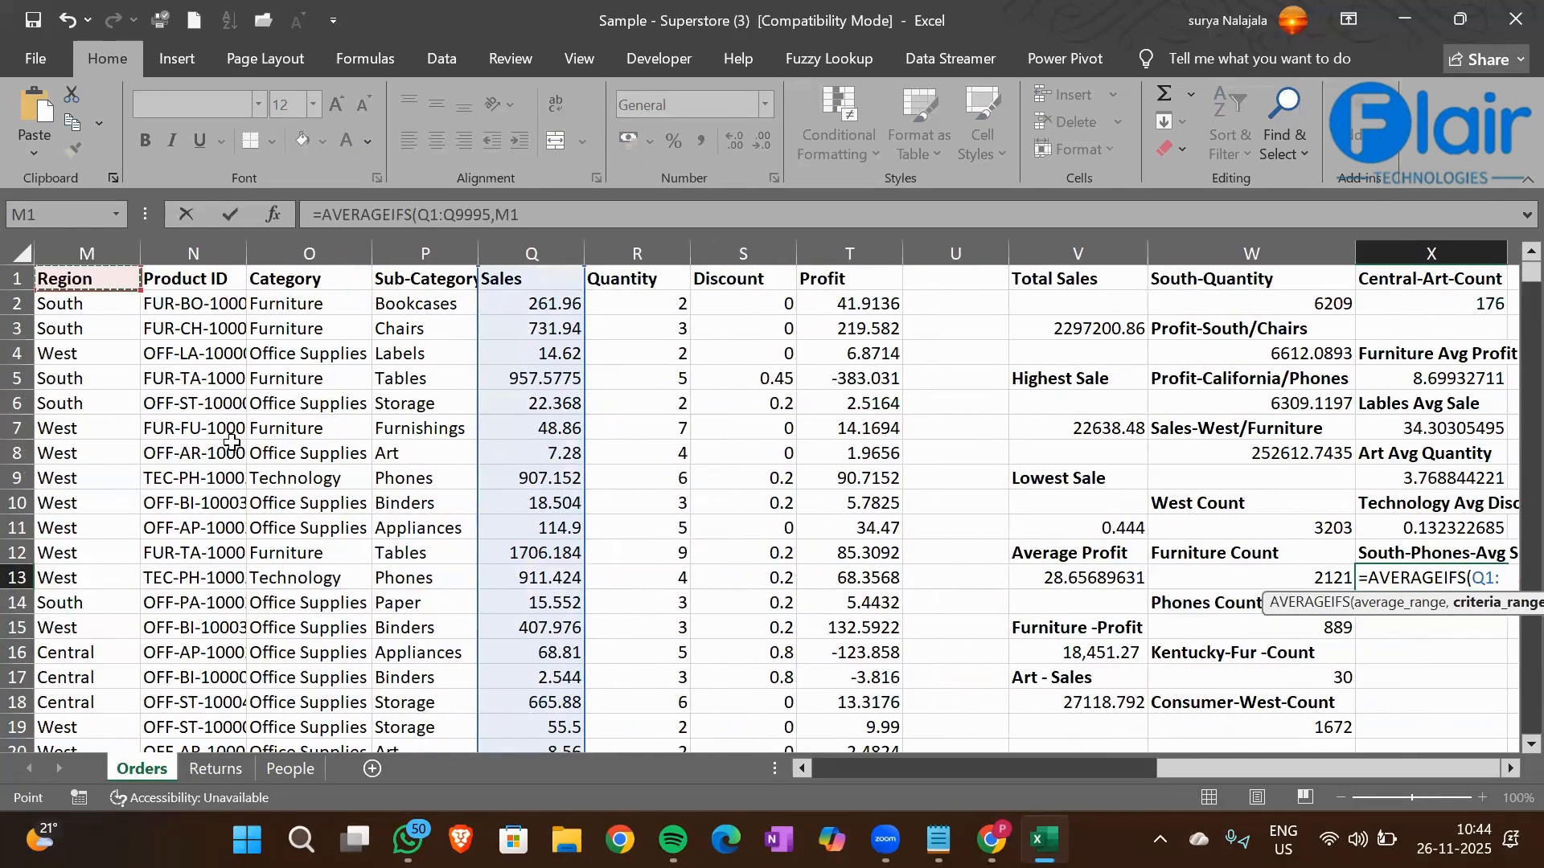
key(ctrl+shift+Down)
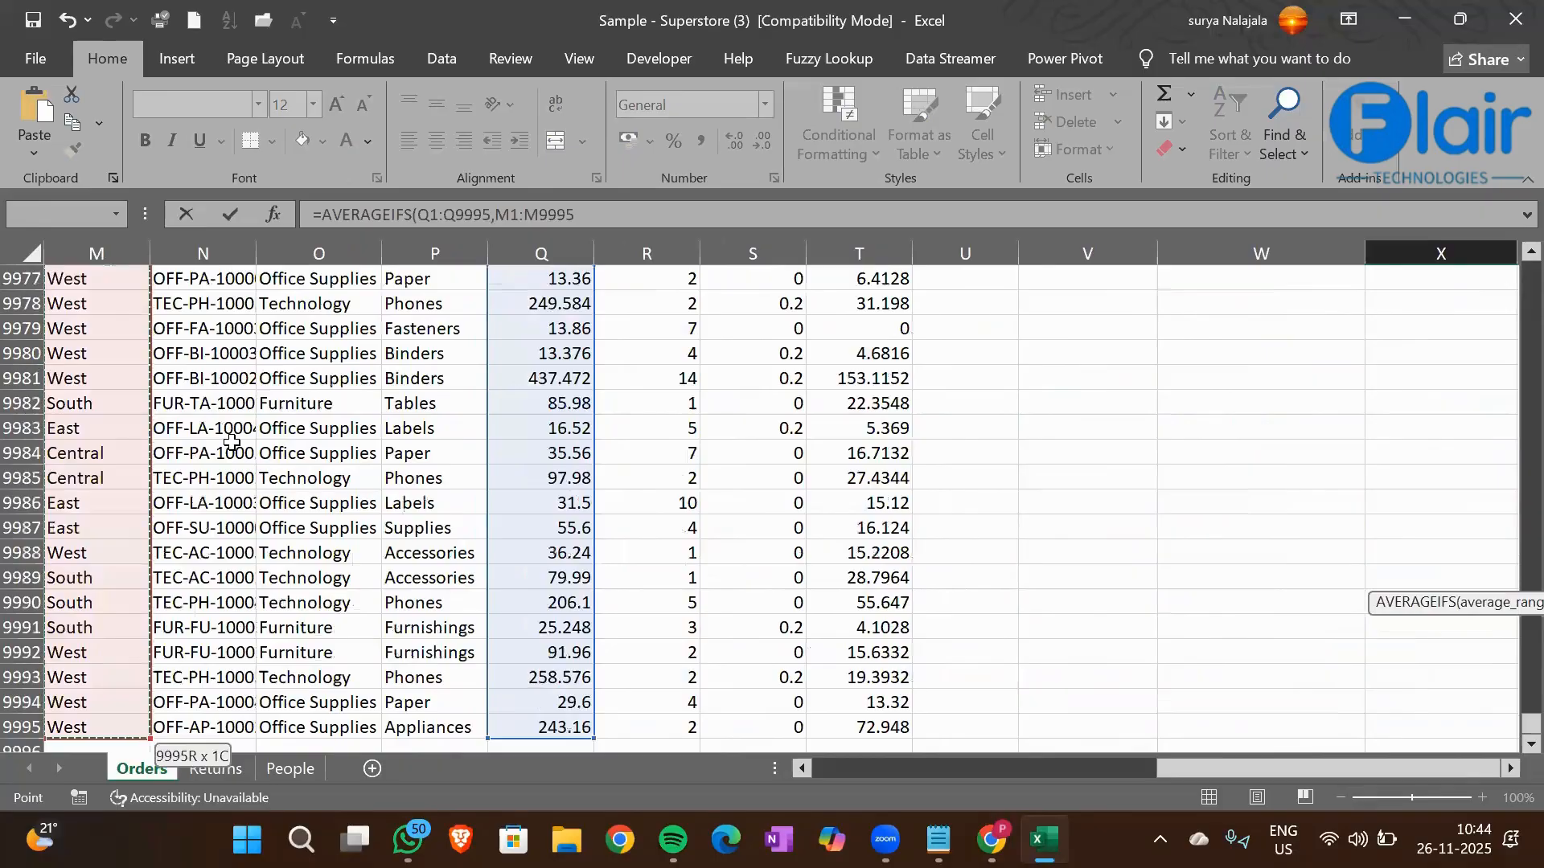
text(,)
Set the South cell M3 as the first criterion of the X13 AVERAGEIFS formula
click(135, 353)
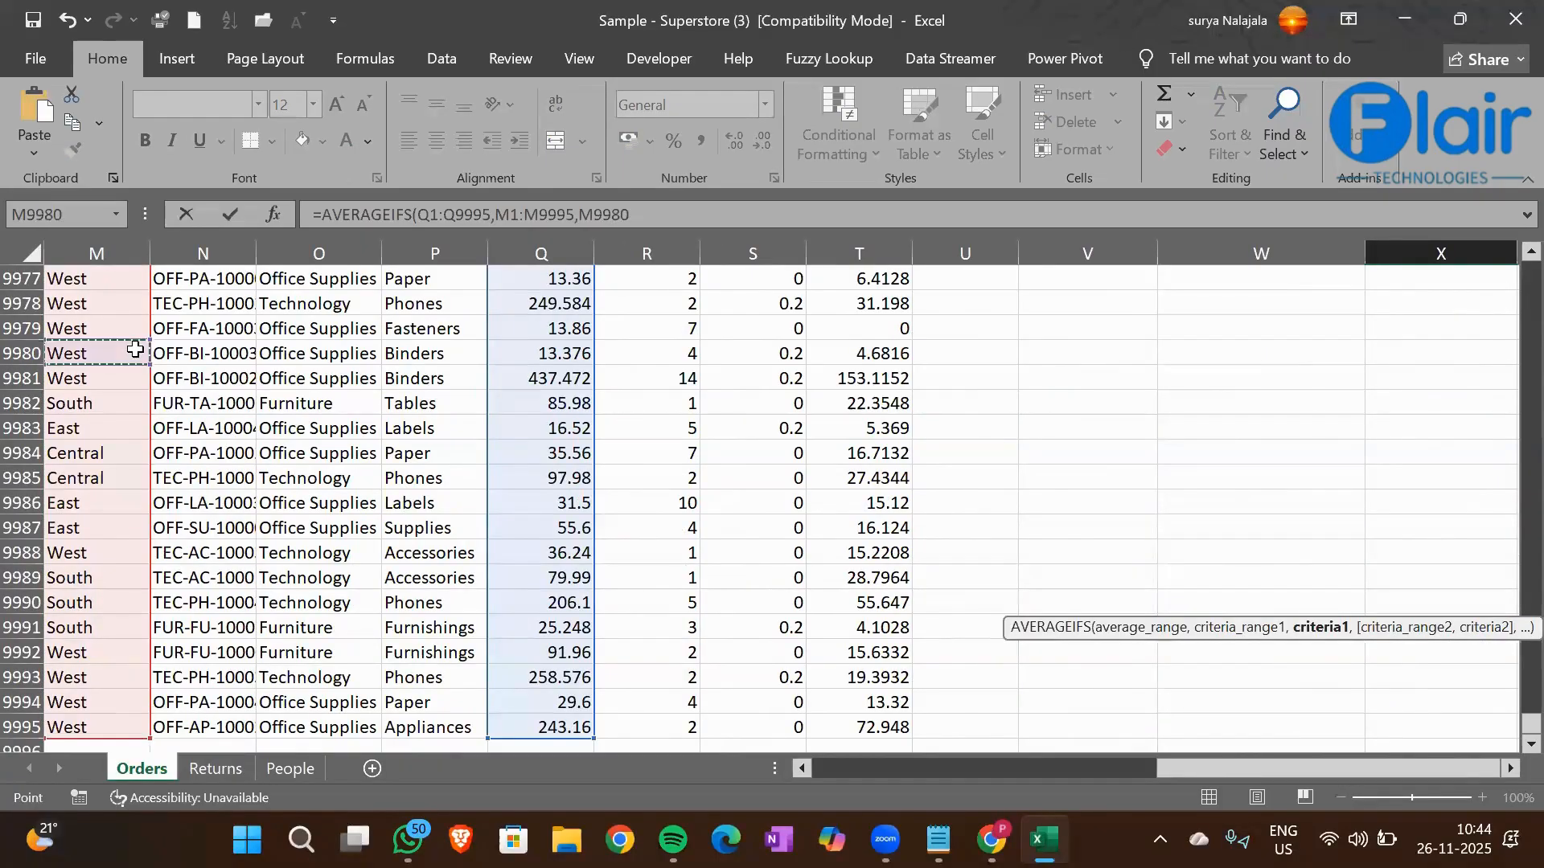
key(ctrl+Up)
key(Down)
key(Down)
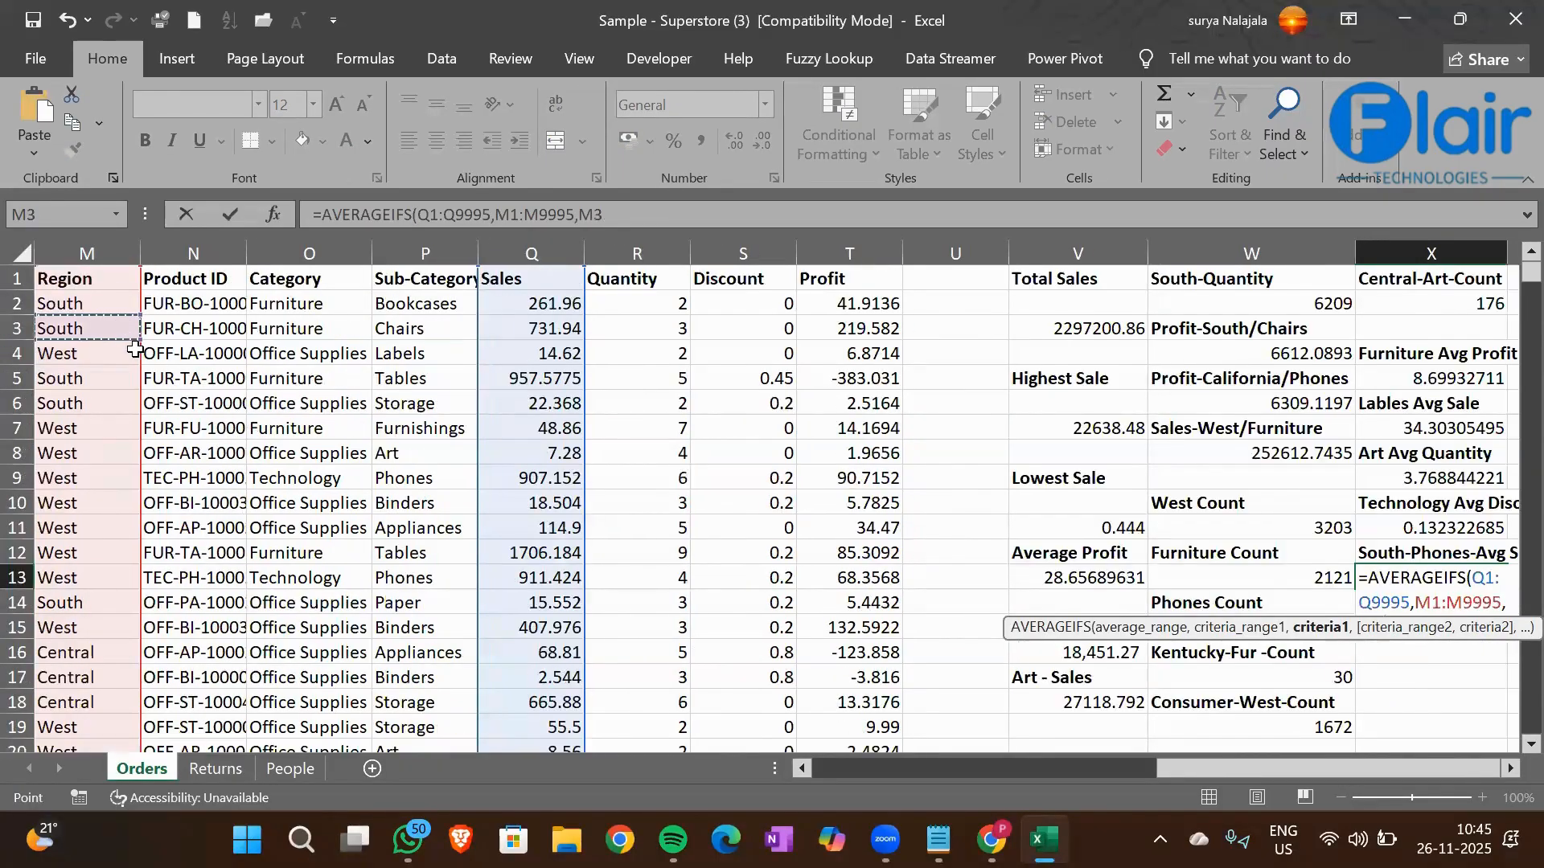
text(,)
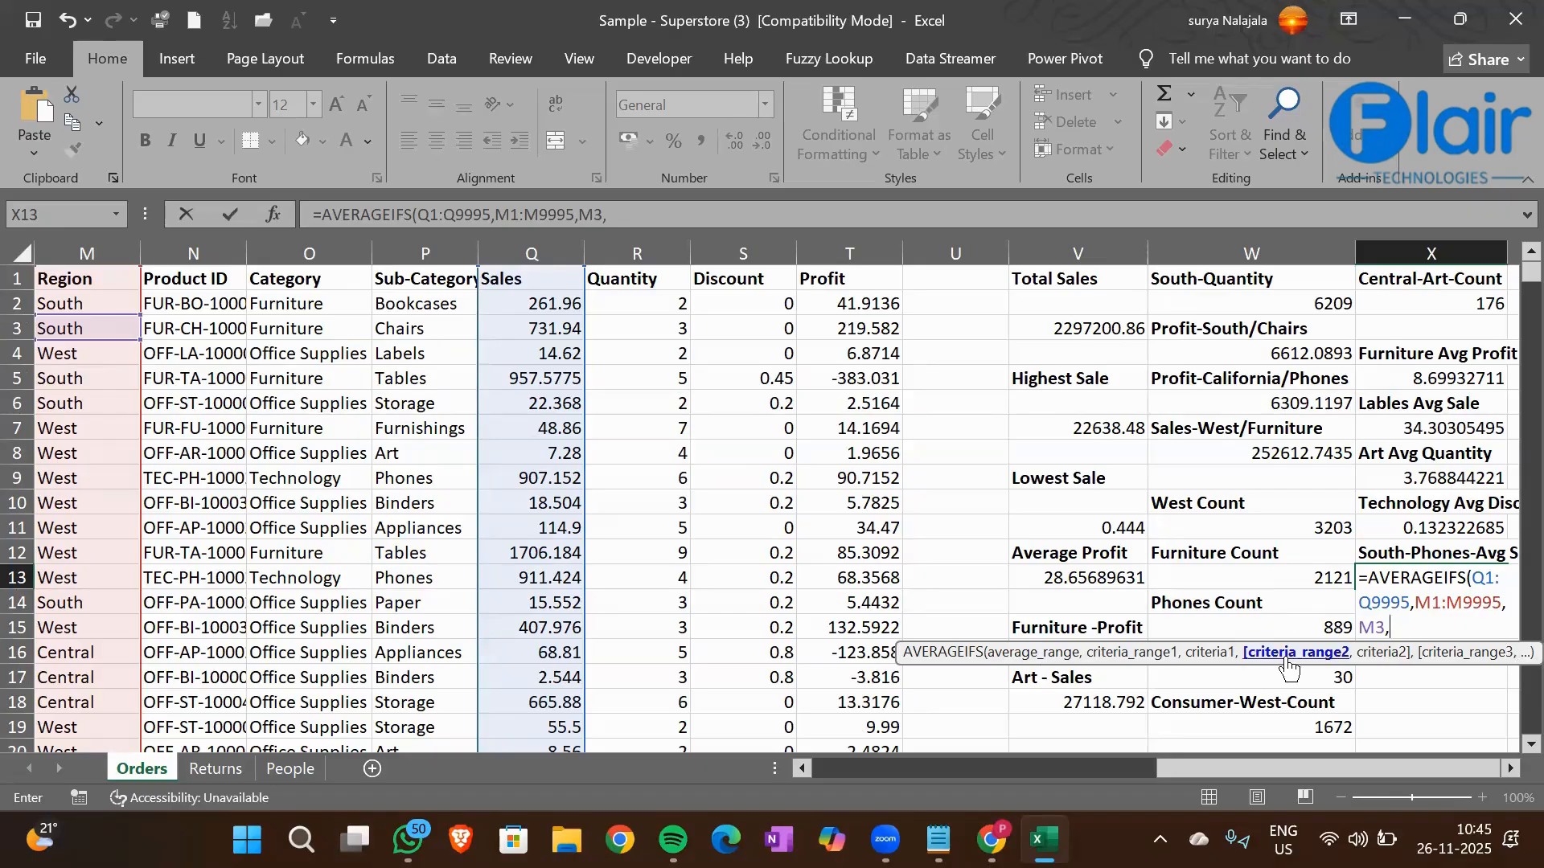
Add the Sub-Category column P1:P9995 as the second criteria range of the X13 formula
click(422, 278)
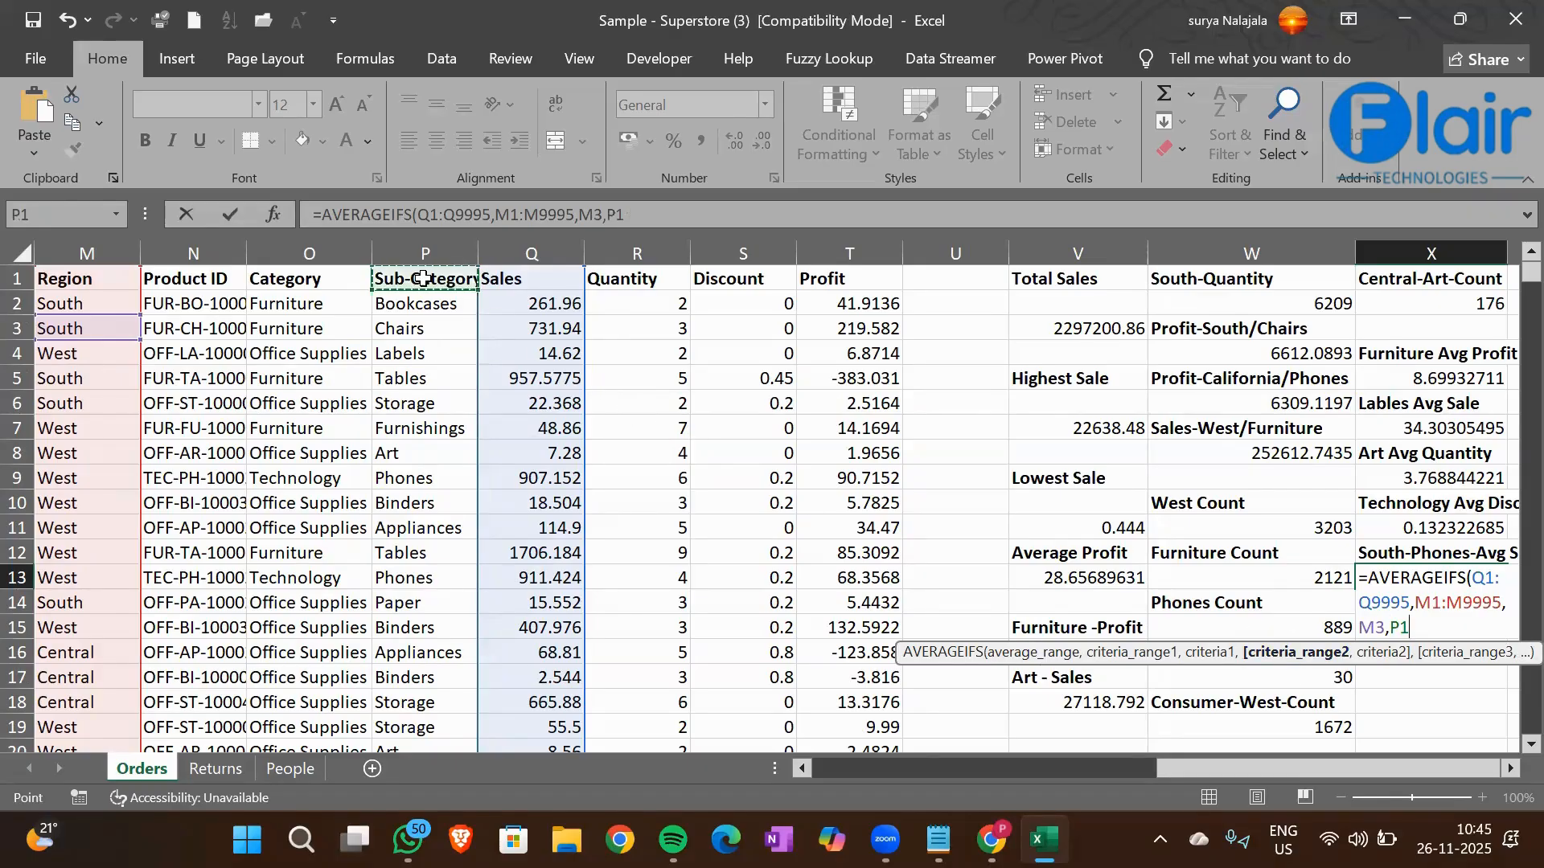
key(ctrl+shift+Down)
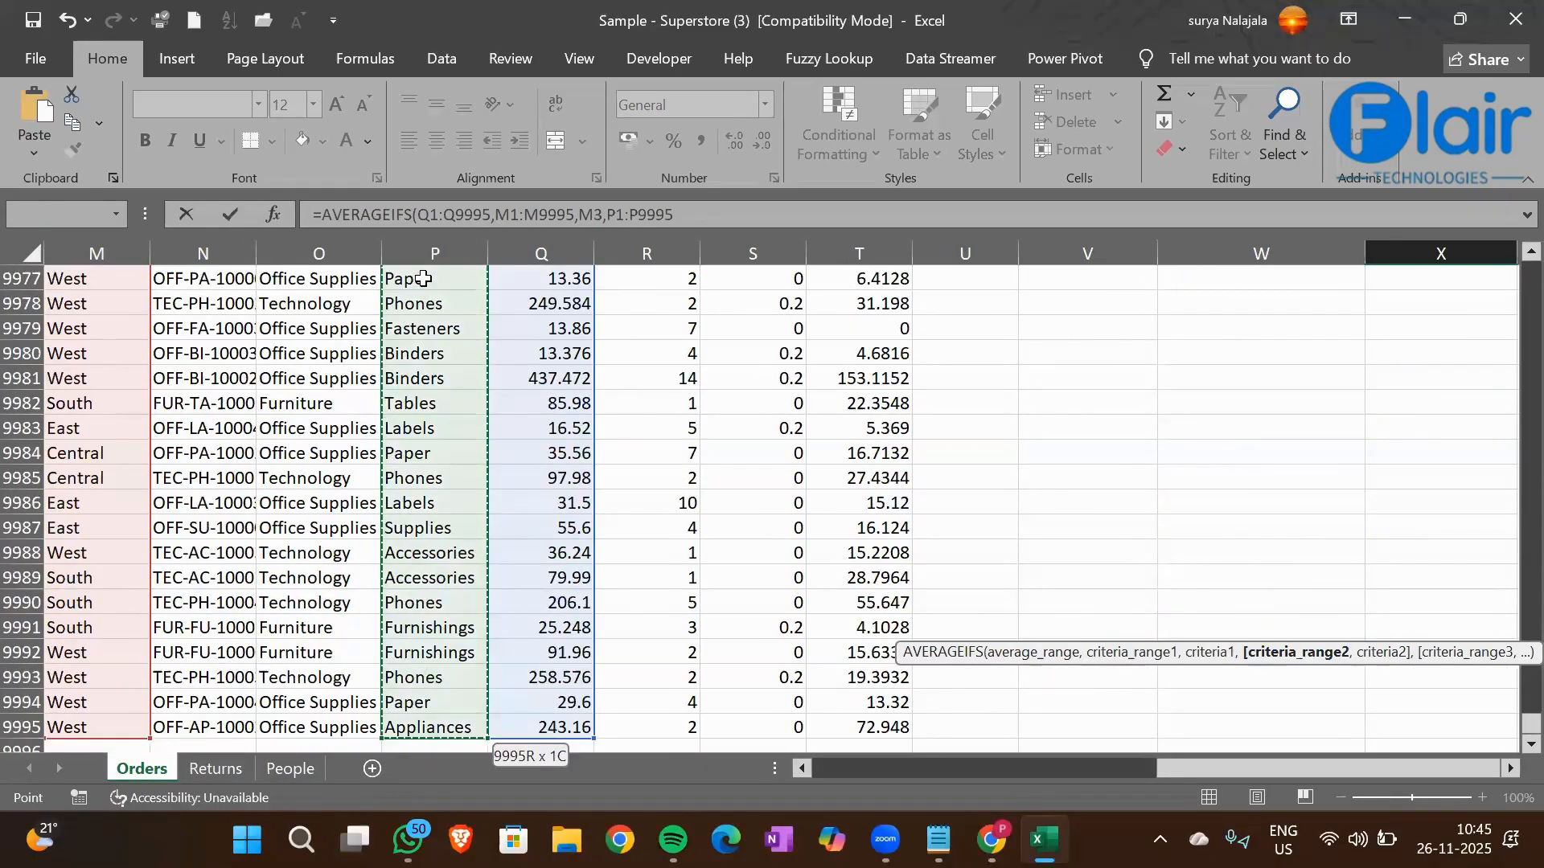
text(,)
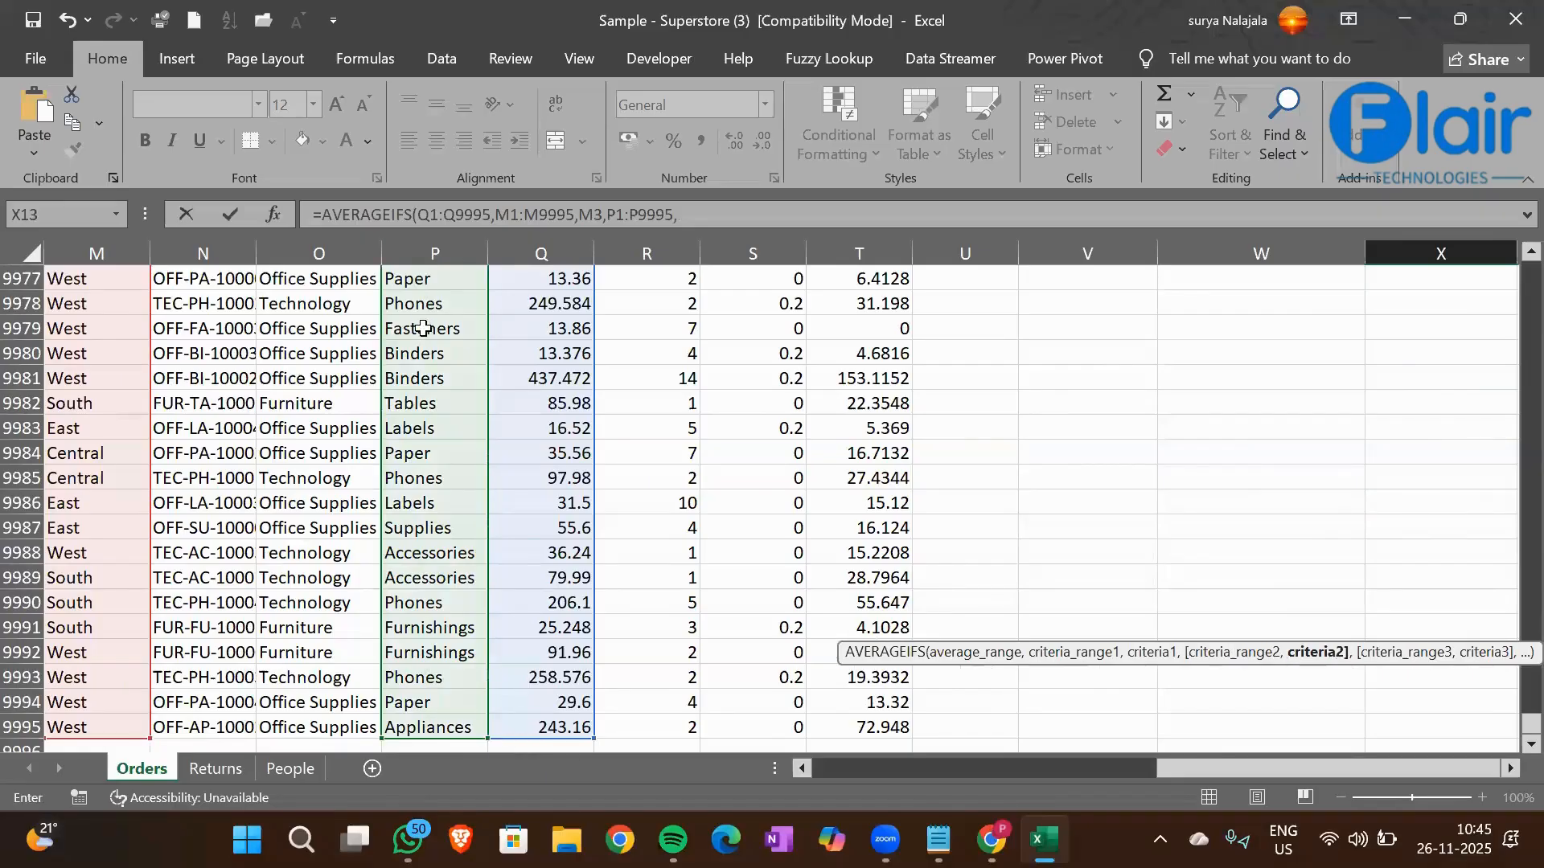
Set the Phones cell P9 as the second criterion and complete the X13 AVERAGEIFS formula
click(423, 328)
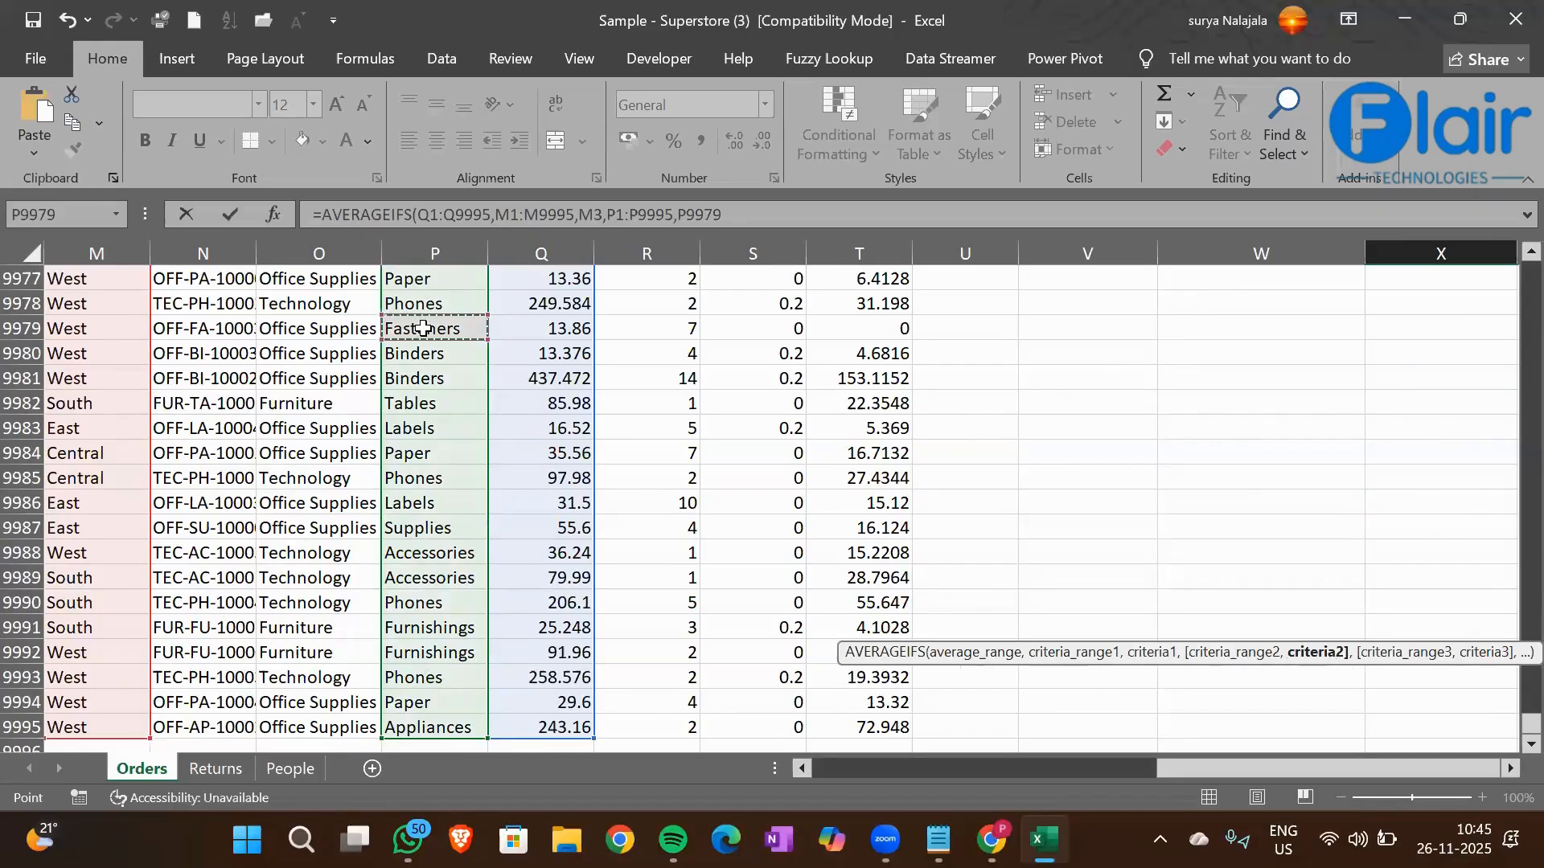
key(ctrl+Up)
key(Down)
key(Down)
key(Down)
key(Down)
key(Down)
key(Down)
key(Down)
key(Down)
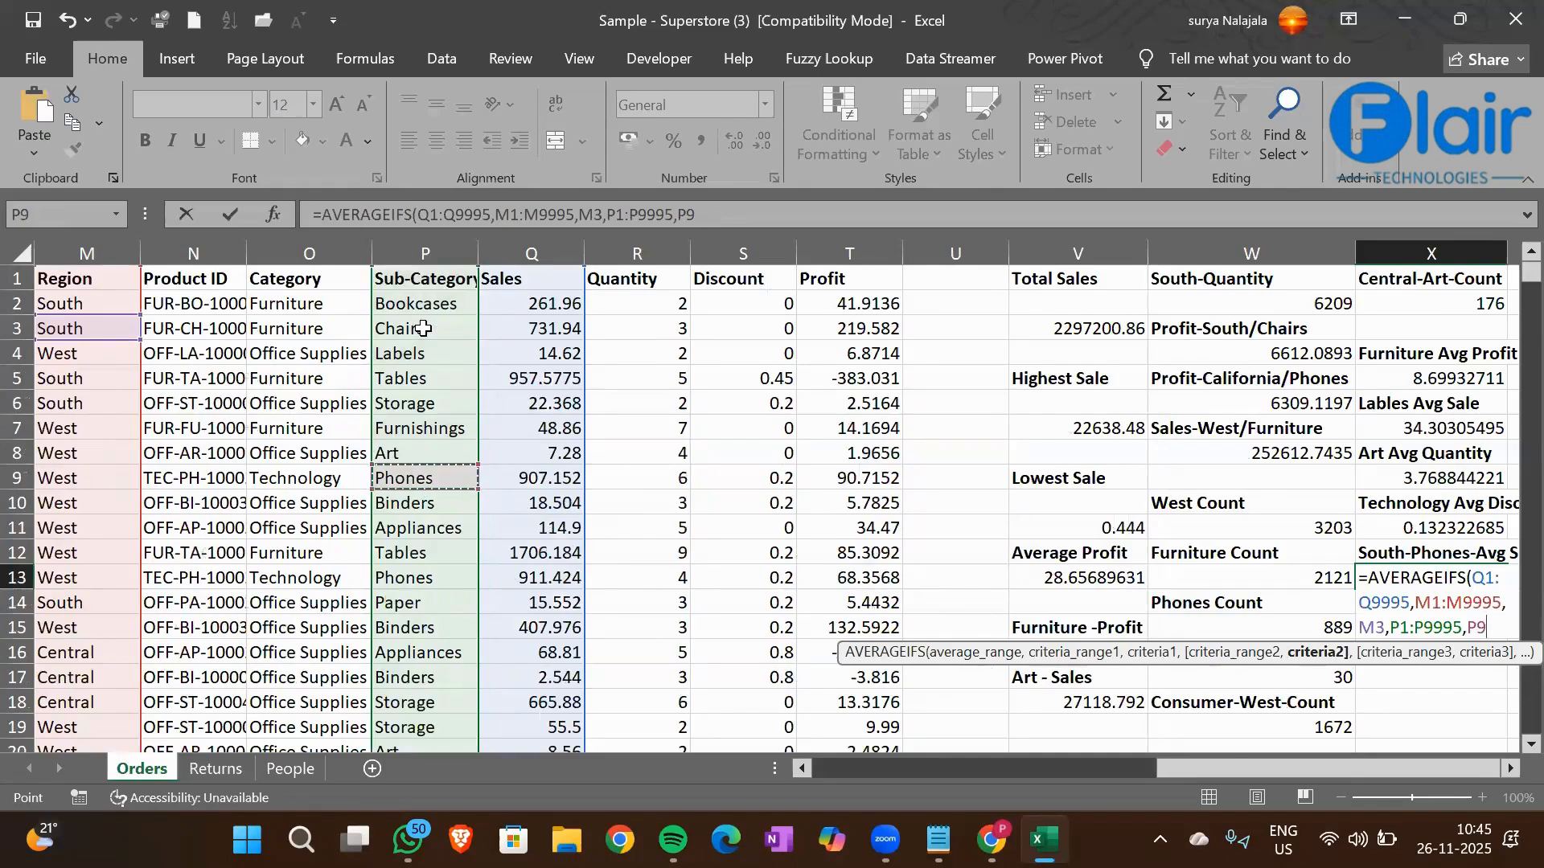
key(Return)
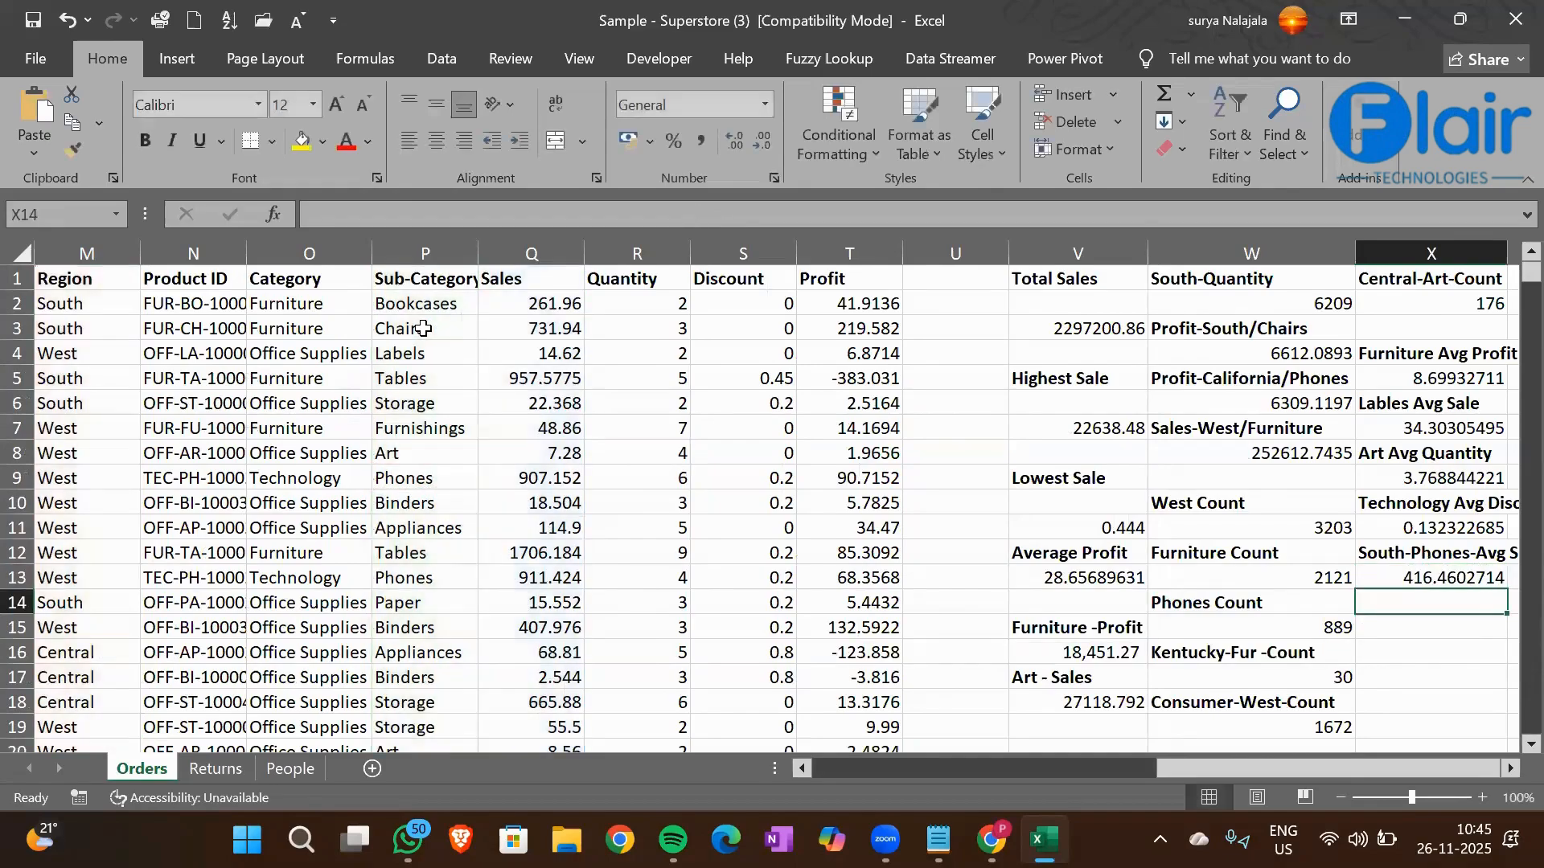
key(Up)
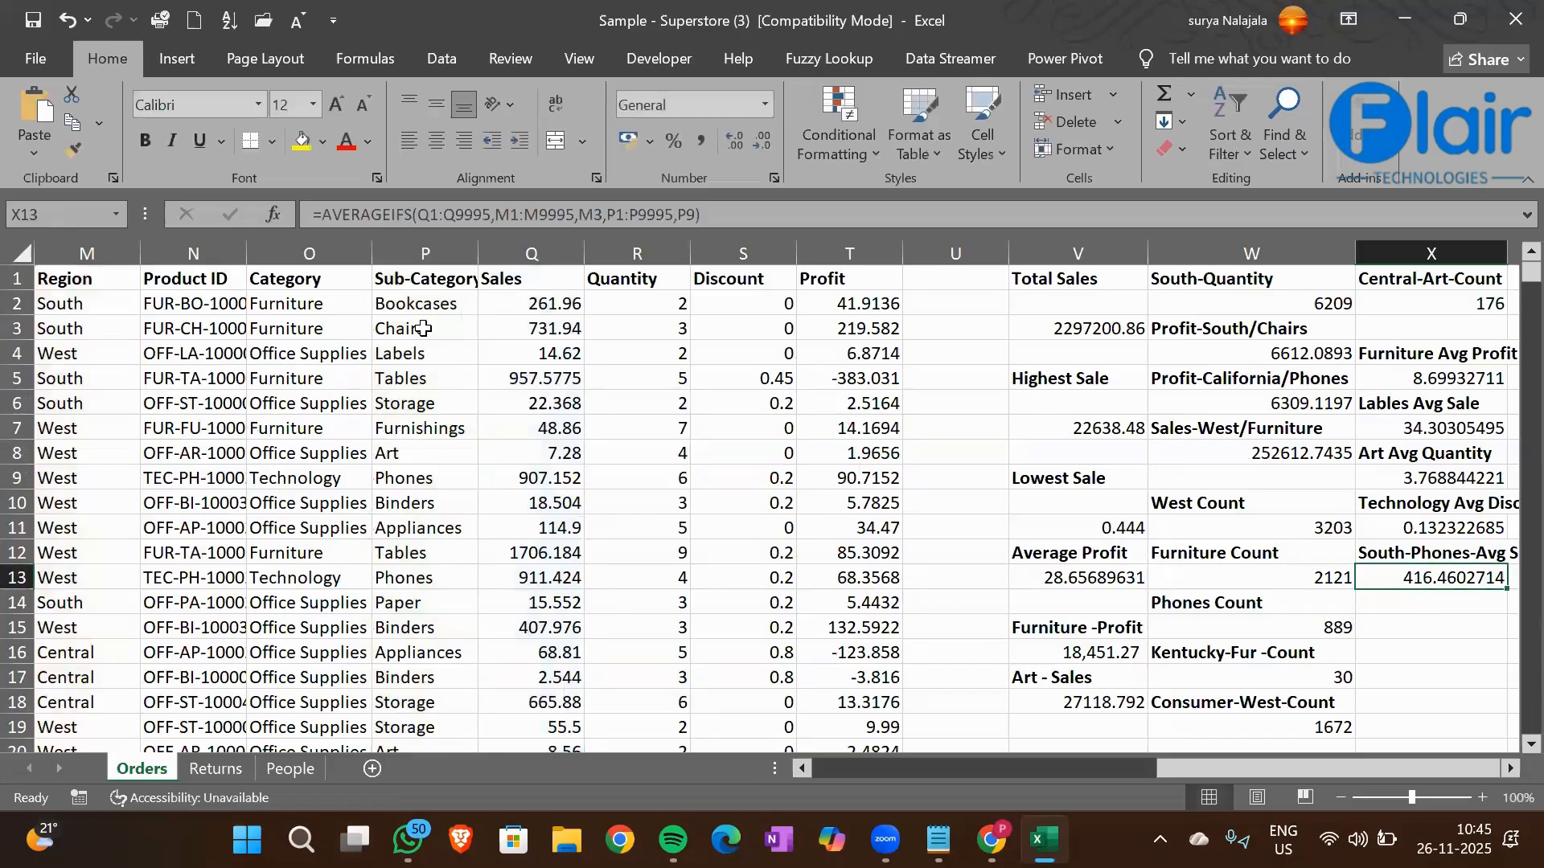
Enter the heading "South-Binders- Avg Sales" in cell X15 and make it bold
scroll(423, 328, right, 2)
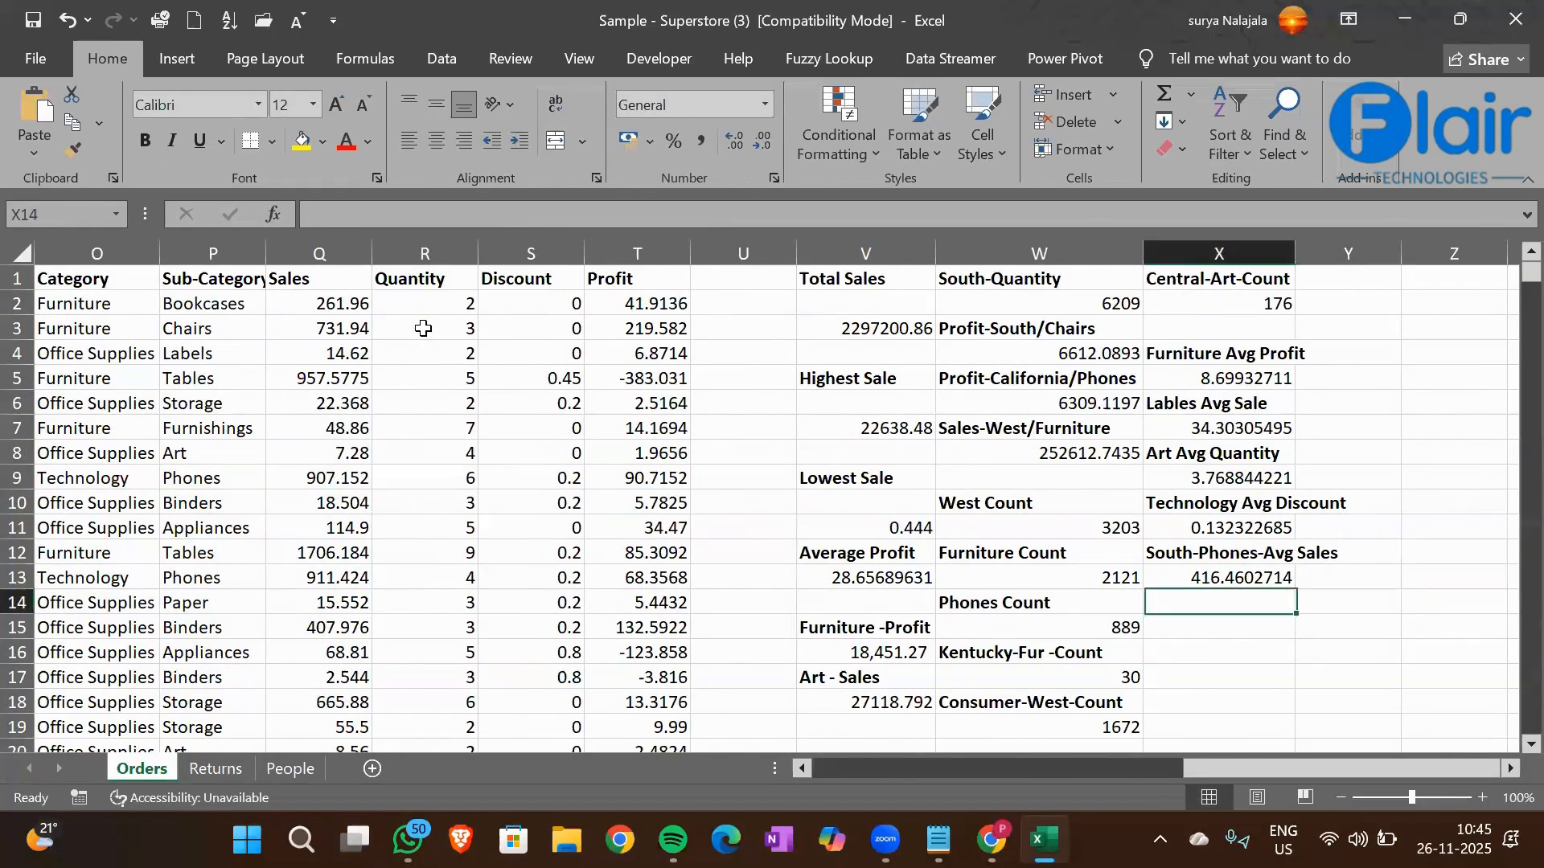
key(Up)
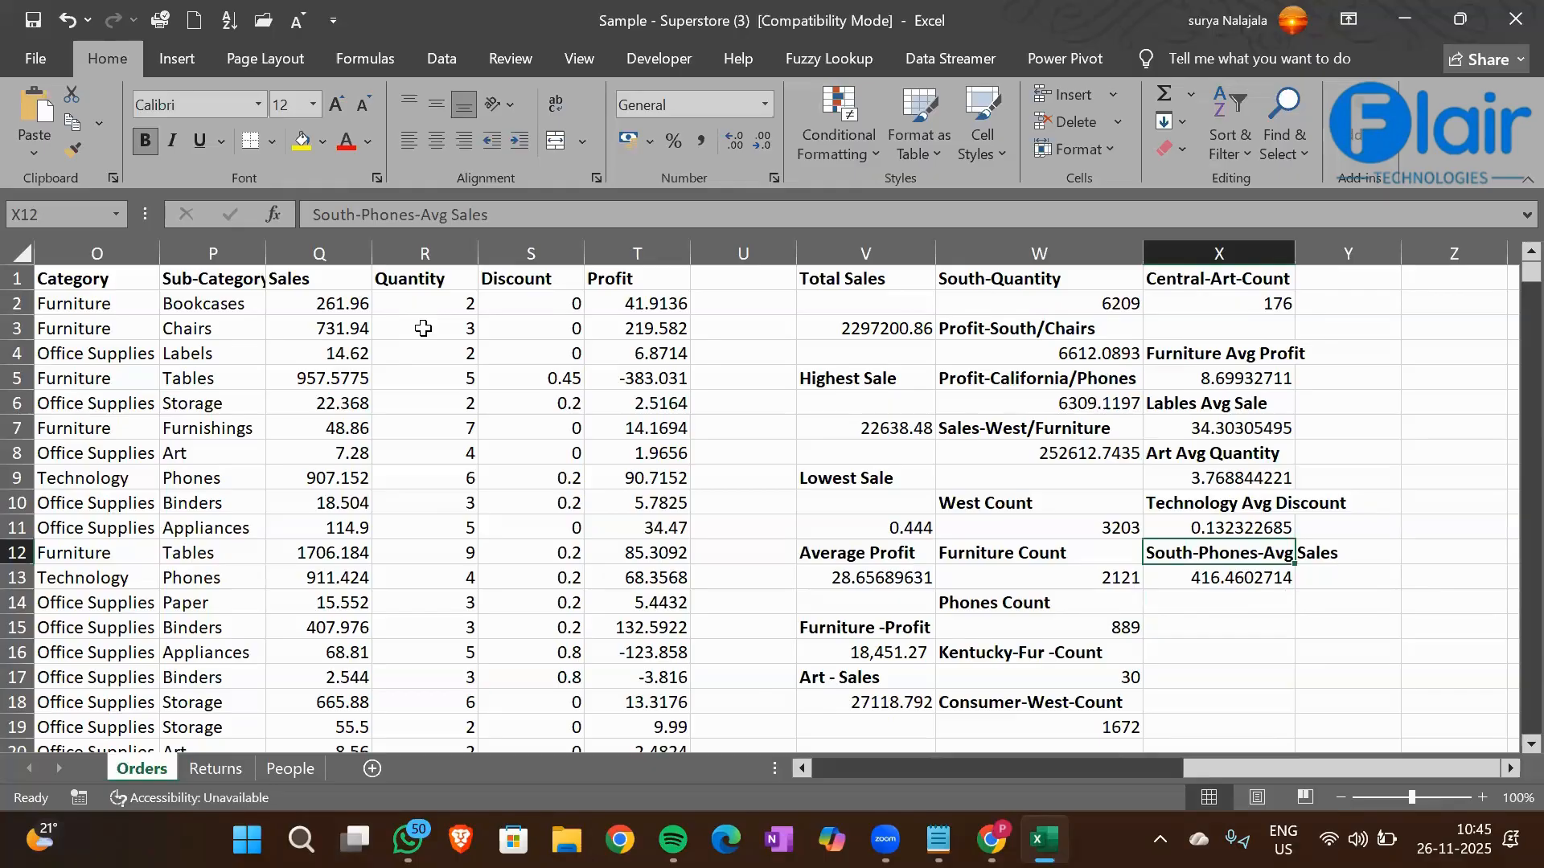
key(Down)
key(Down)
key(Down)
key(Up)
key(Down)
text(South )
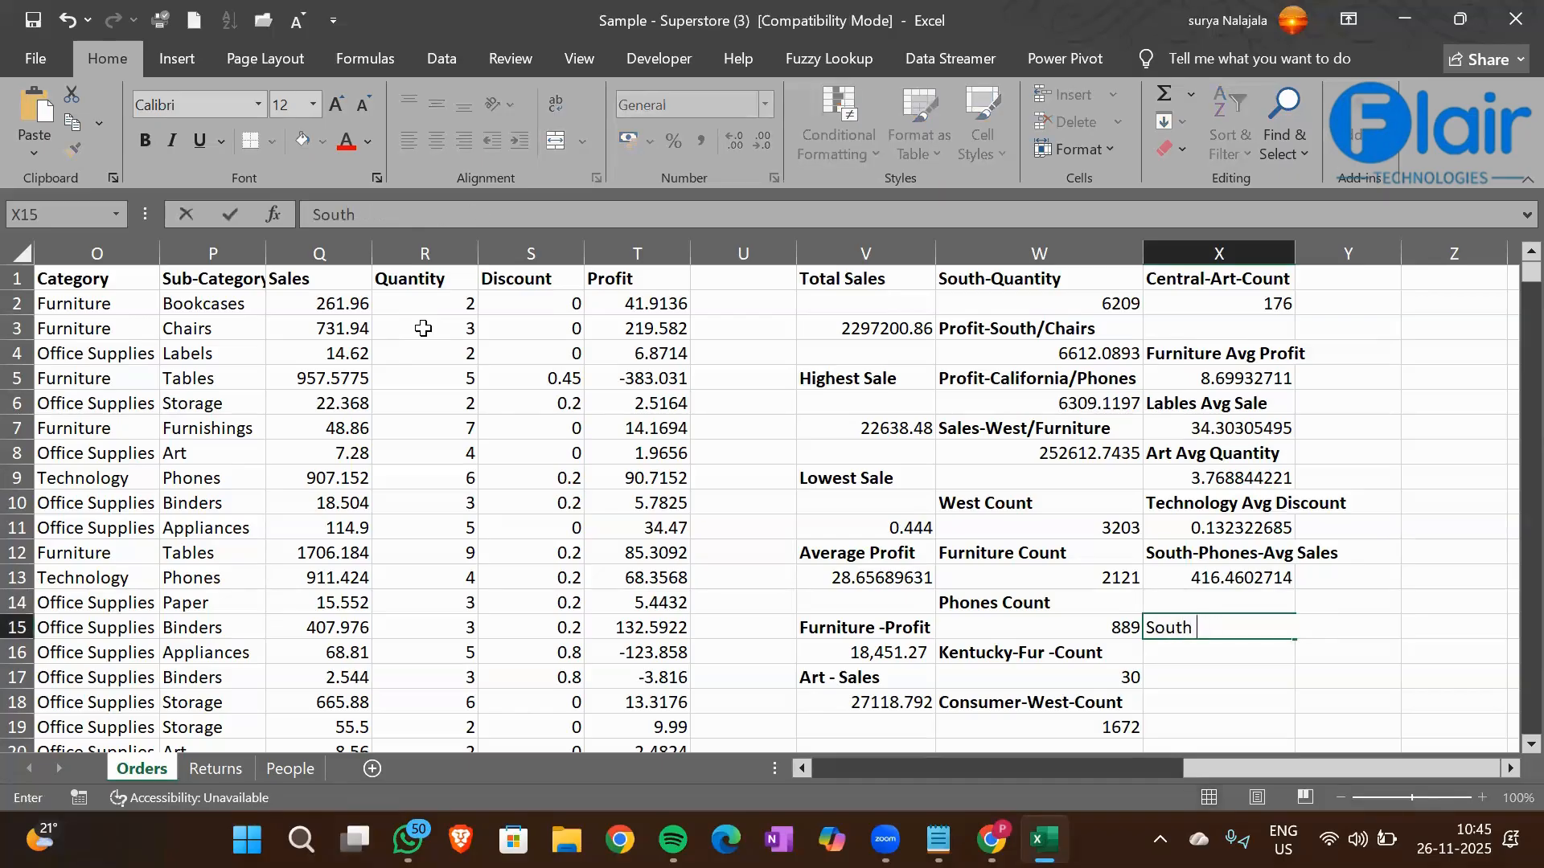
text(-)
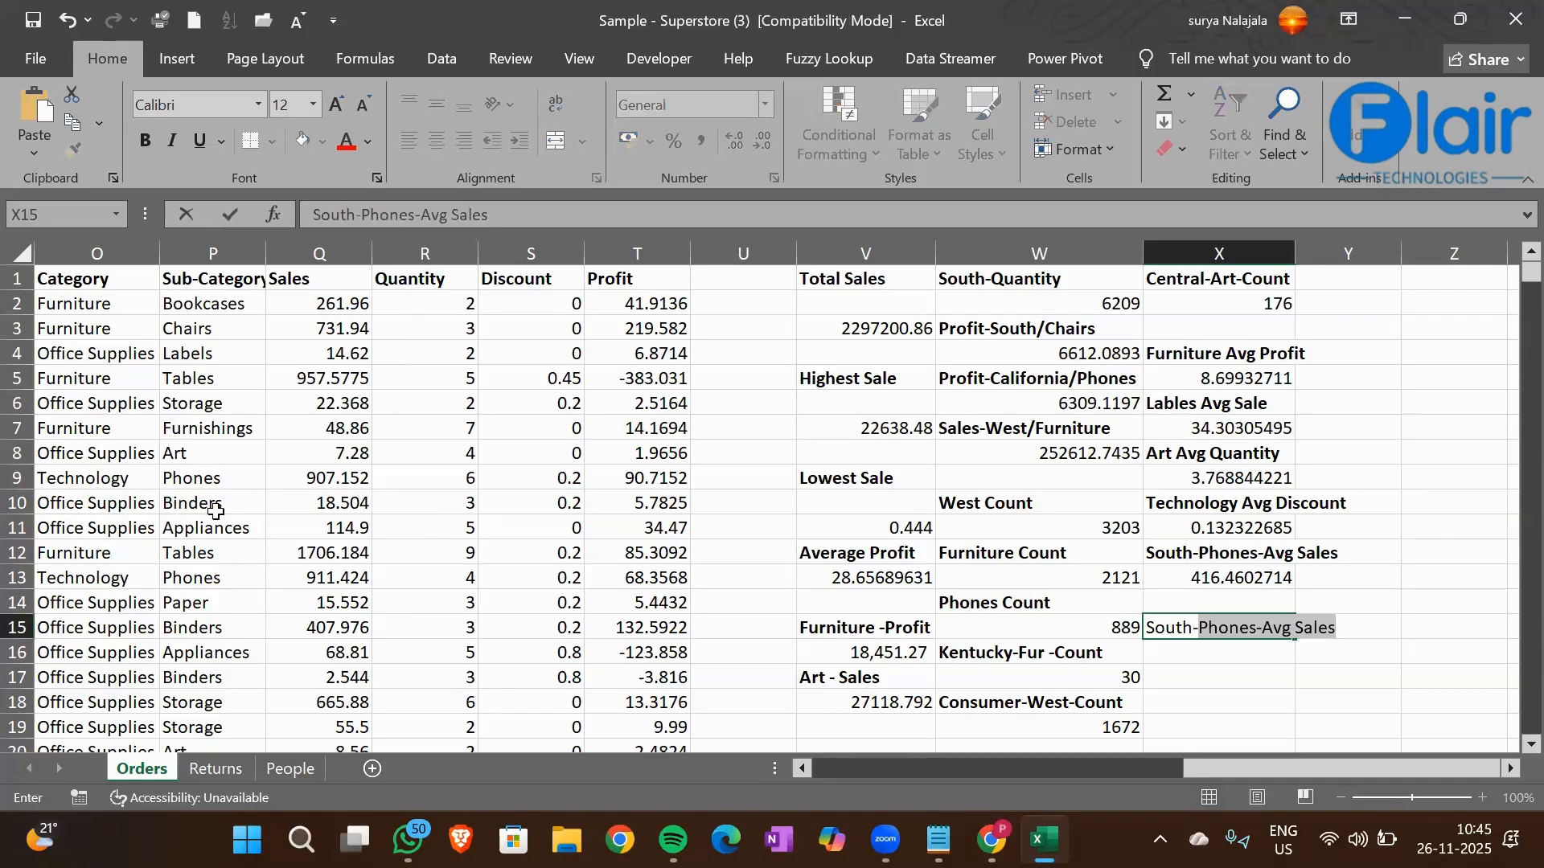
text(Bin)
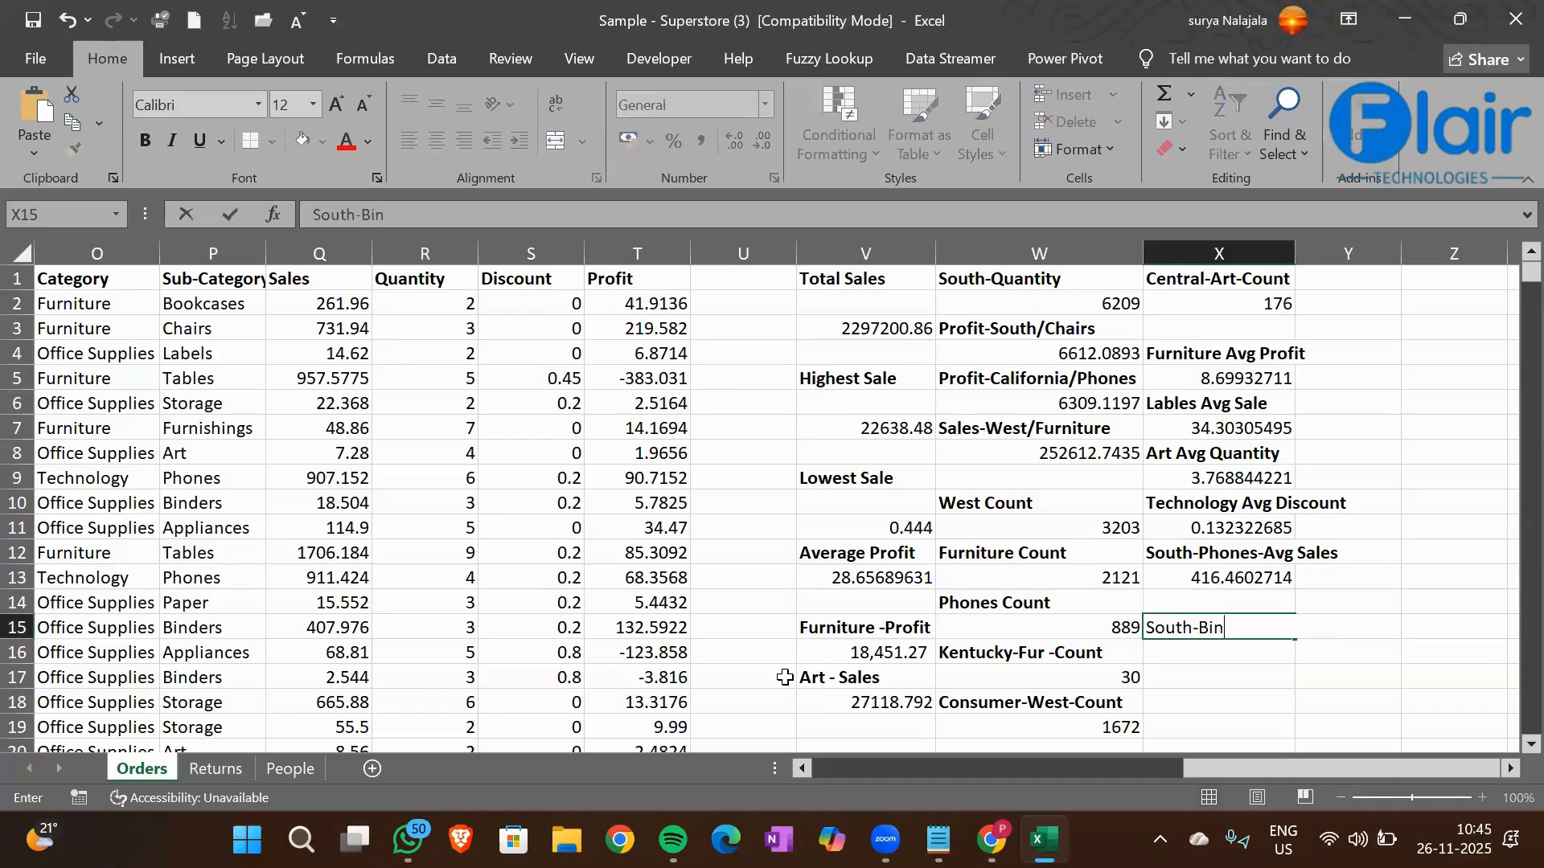
text(ders- Avg Sales)
key(Return)
key(Up)
key(ctrl+b)
key(Down)
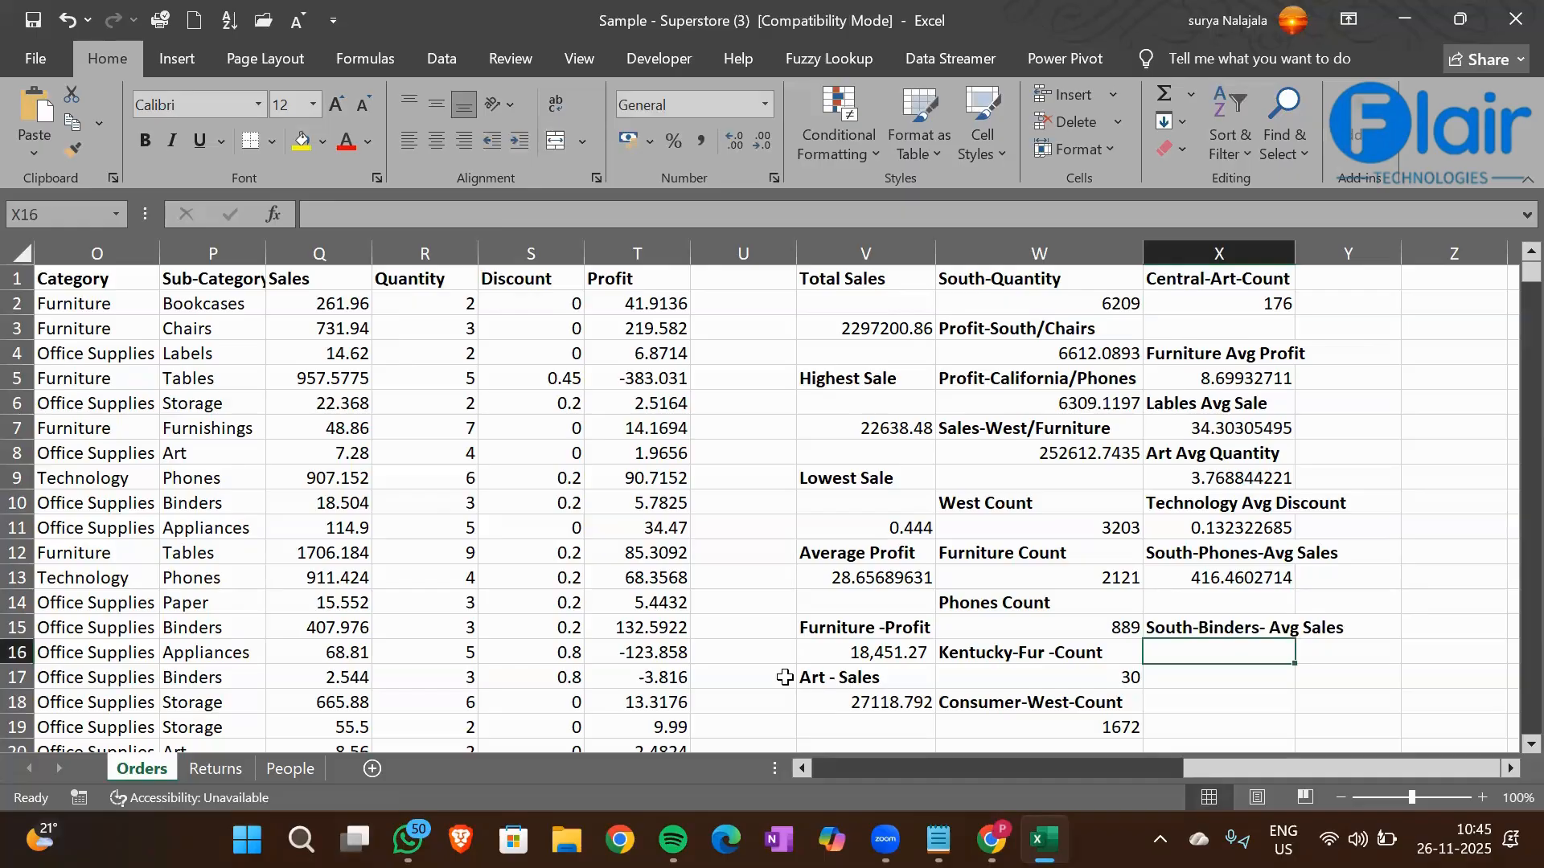
Start an AVERAGEIFS formula in X16 with the Sales column Q1:Q9995 as the average range
text(=AVeragei)
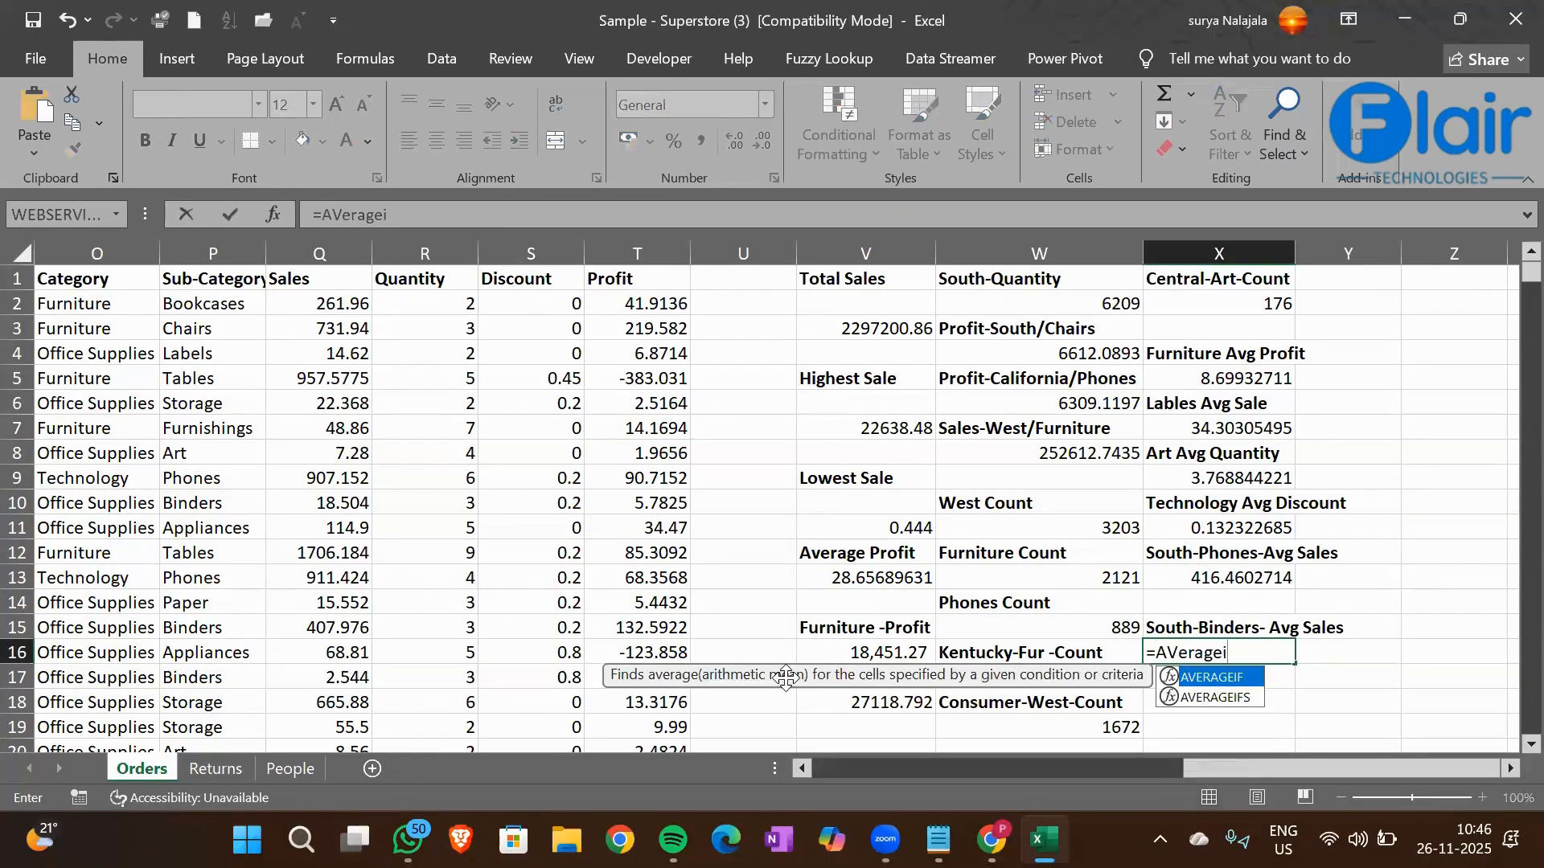
key(Down)
key(Tab)
key(Left)
key(Left)
key(Left)
key(Left)
key(Left)
key(Left)
key(Left)
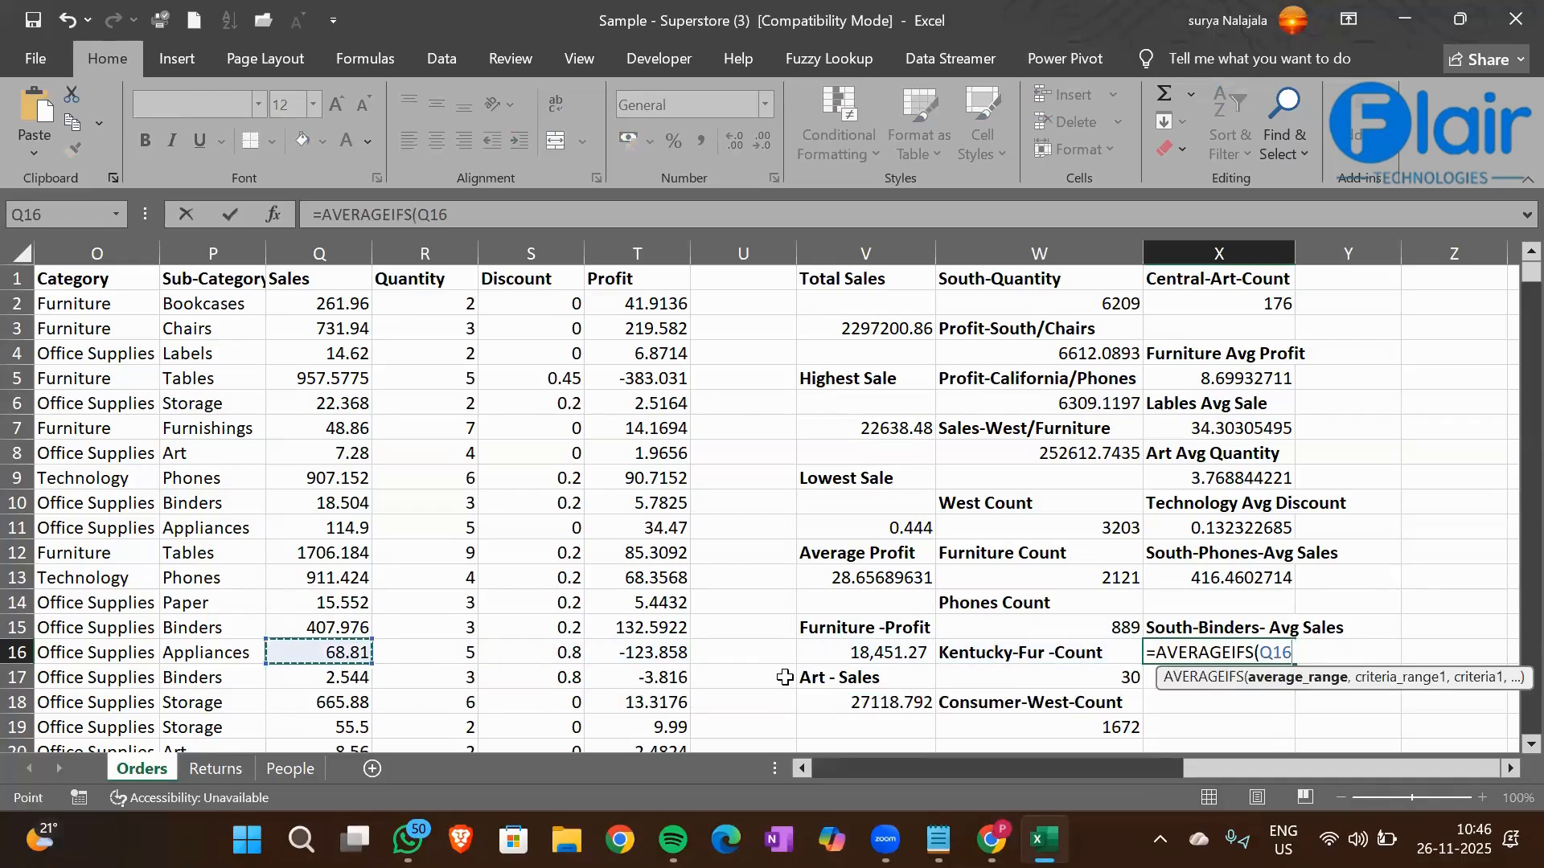
key(ctrl+Up)
key(ctrl+shift+Down)
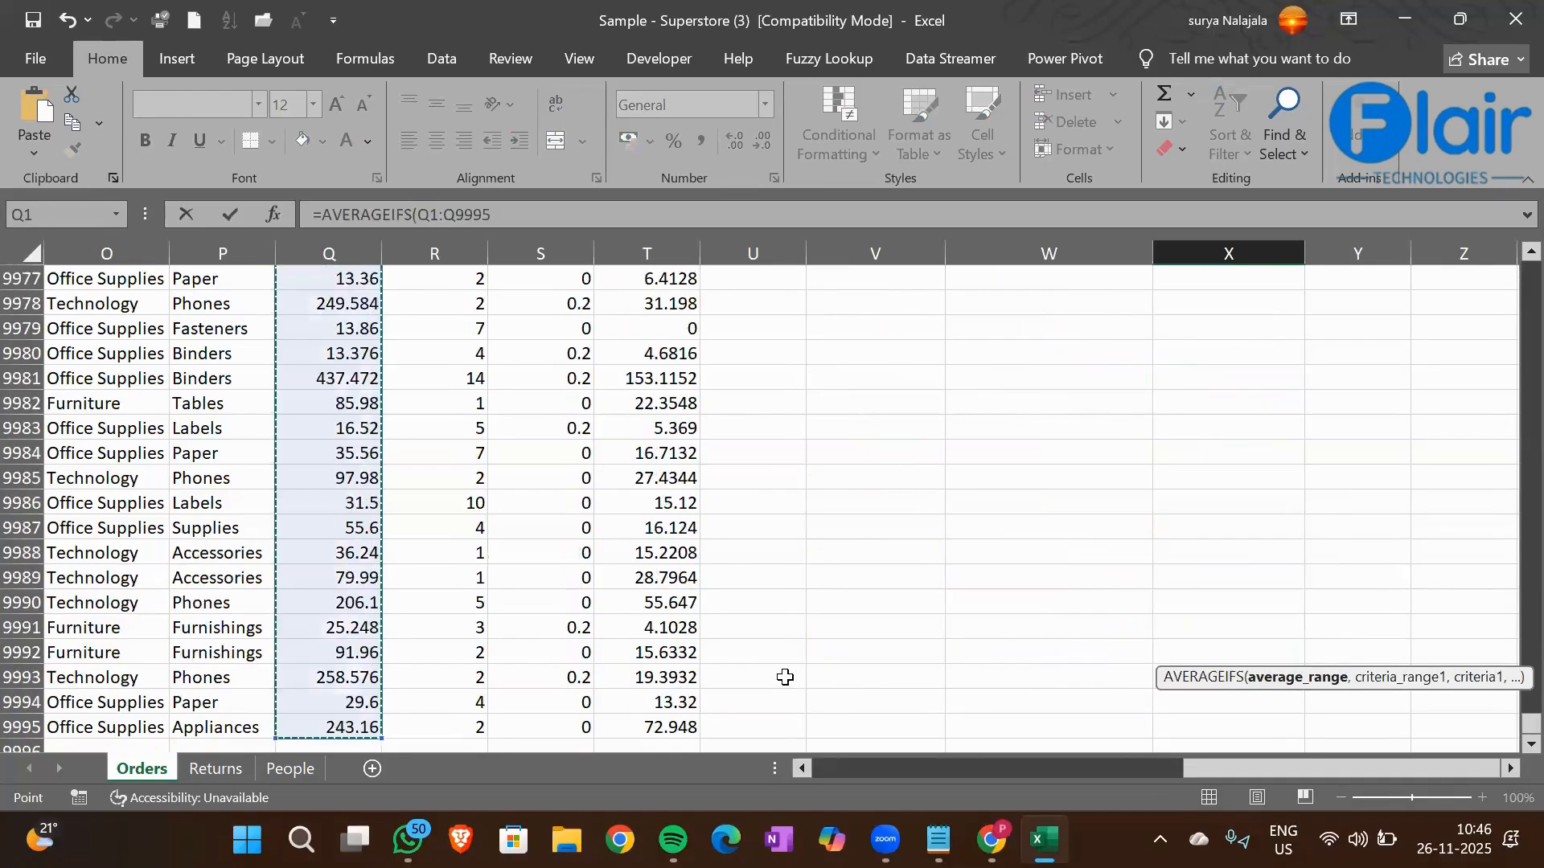
text(,)
Add the Region column M1:M9995 as the first criteria range of the X16 AVERAGEIFS formula
click(98, 582)
key(ctrl+Up)
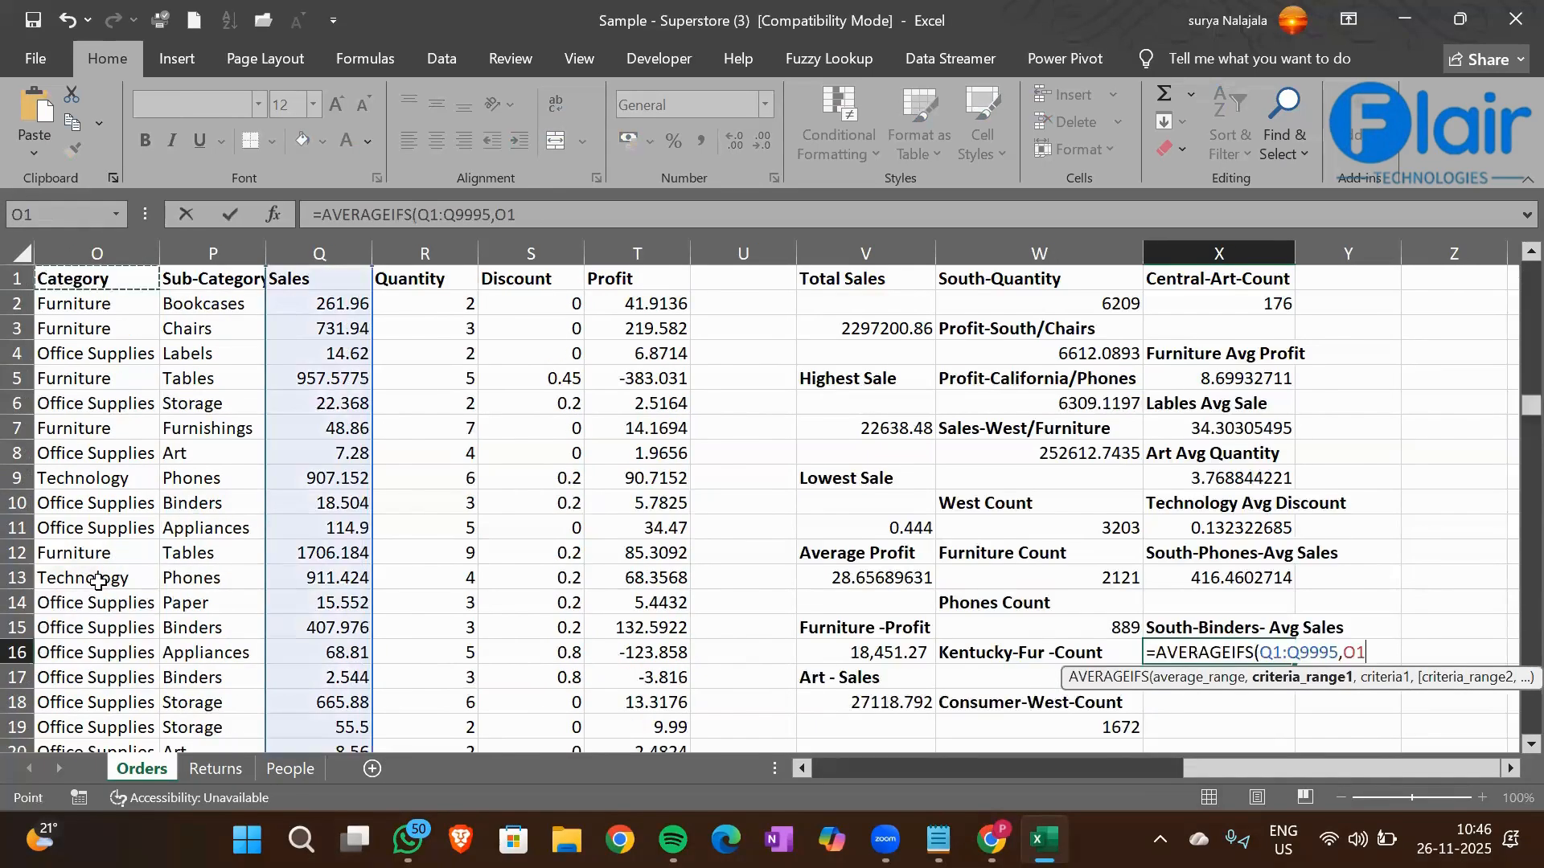
key(Left)
key(Left)
key(Left)
key(Right)
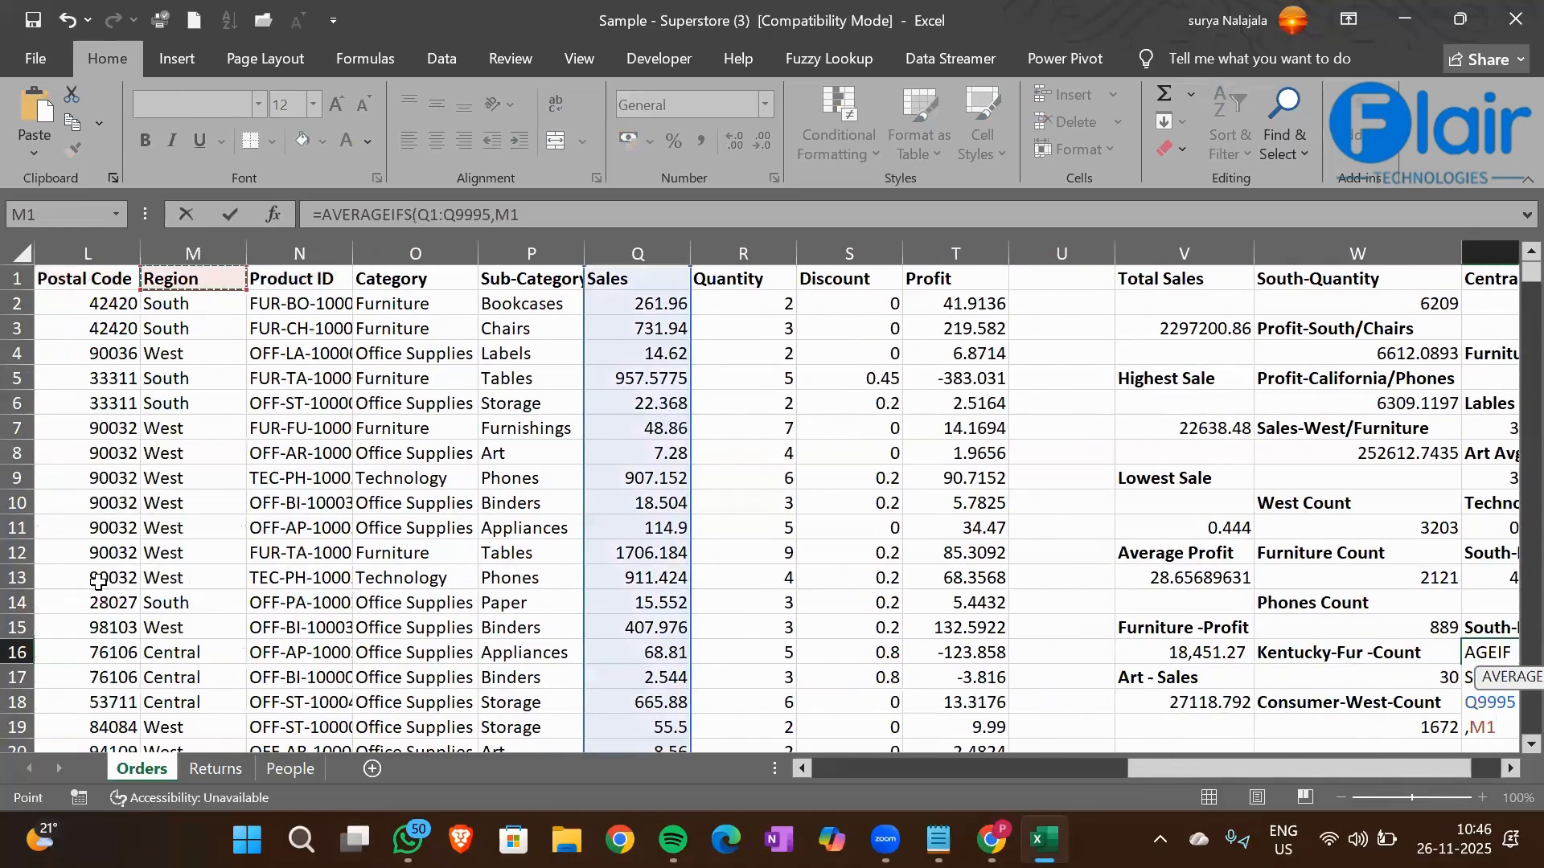
key(ctrl+shift+Down)
text(,)
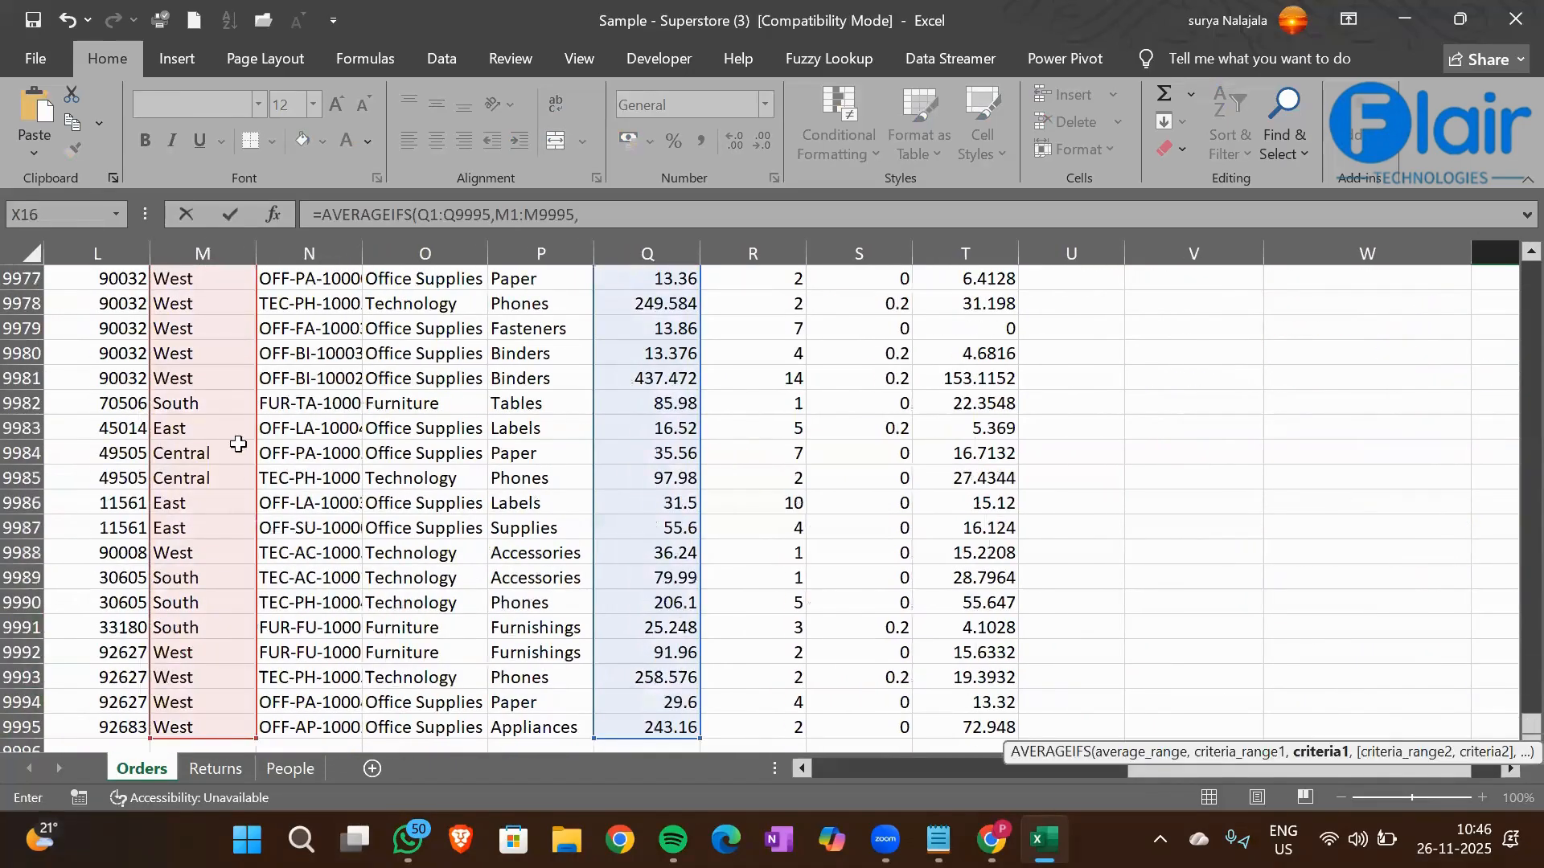
Set the South cell M2 as the first criterion of the X16 formula
click(188, 404)
key(ctrl+Up)
key(Down)
text(,)
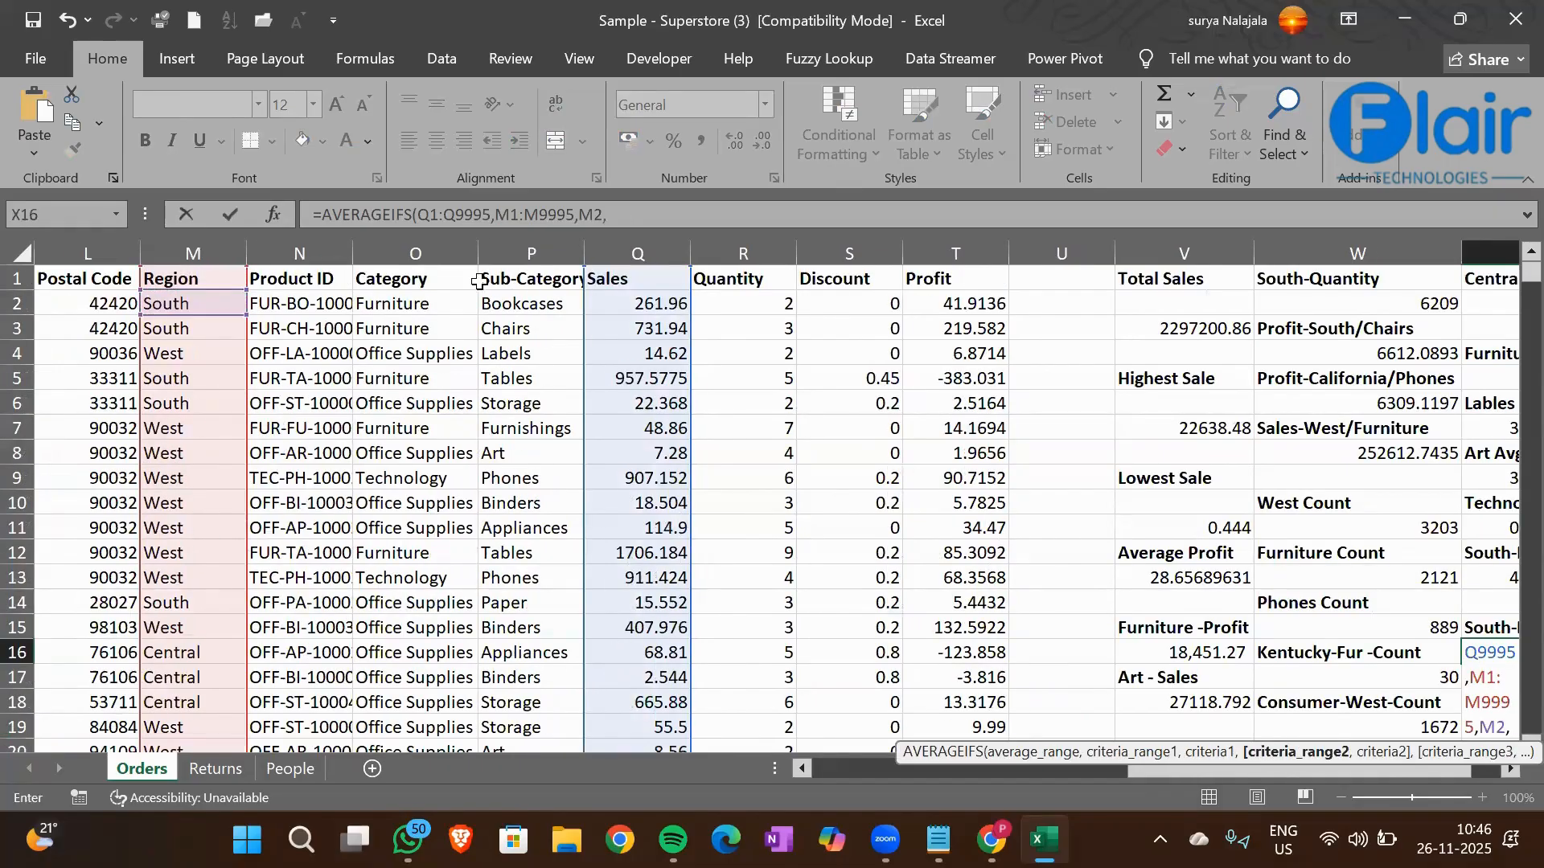
Add the Sub-Category column P1:P9995 as the second criteria range of the X16 formula
click(510, 281)
key(ctrl+shift+Down)
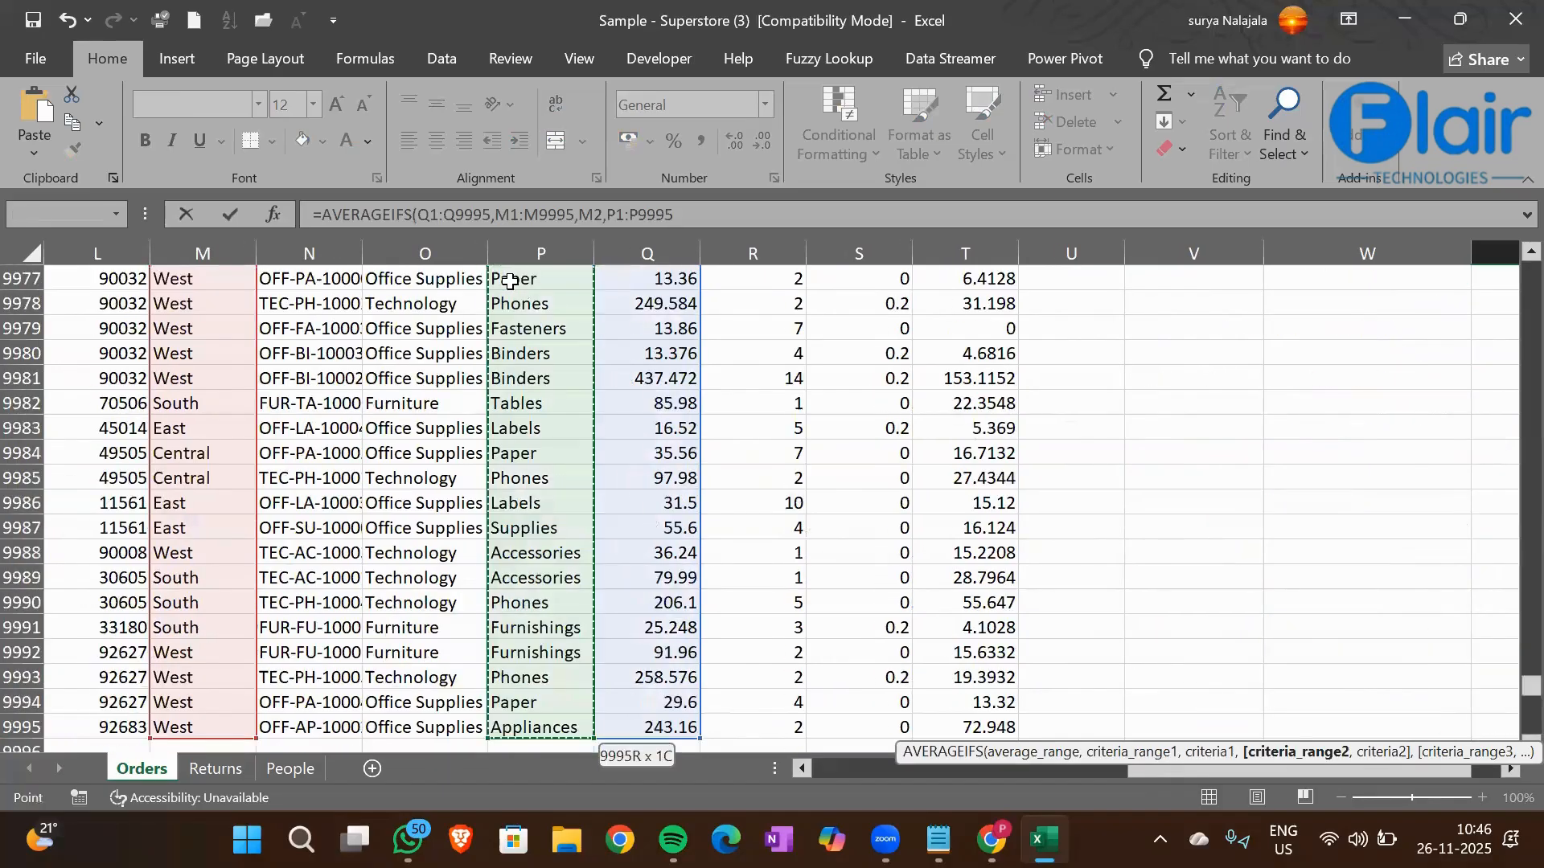
text(,)
Set the Binders cell P10 as the second criterion and complete the X16 AVERAGEIFS formula
click(561, 511)
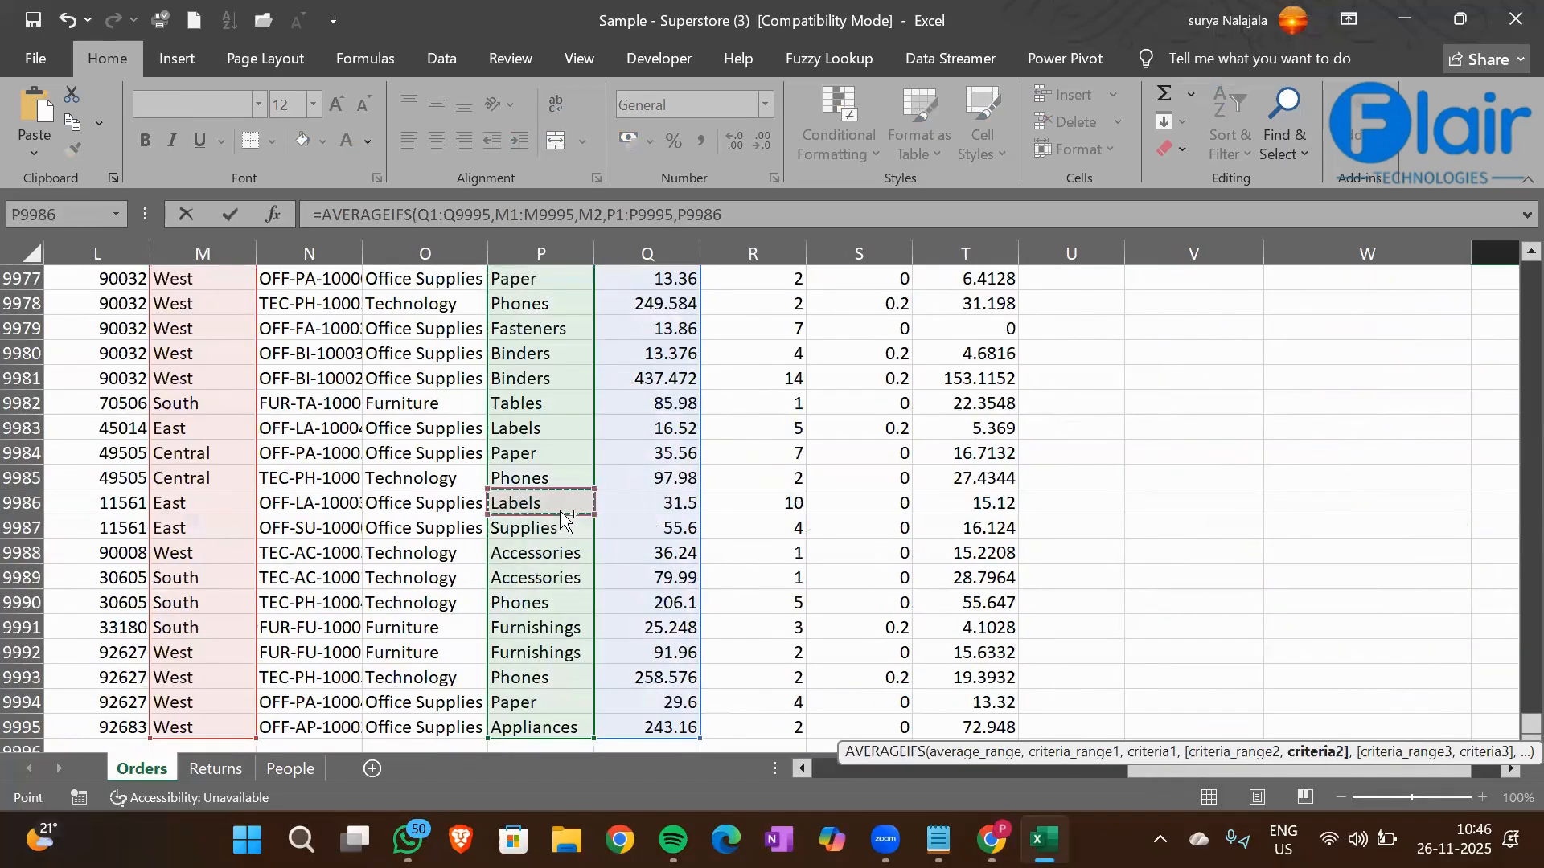
key(ctrl+Up)
key(Down)
key(Down)
key(Down)
key(Down)
key(Down)
key(Down)
key(Down)
key(Down)
key(Down)
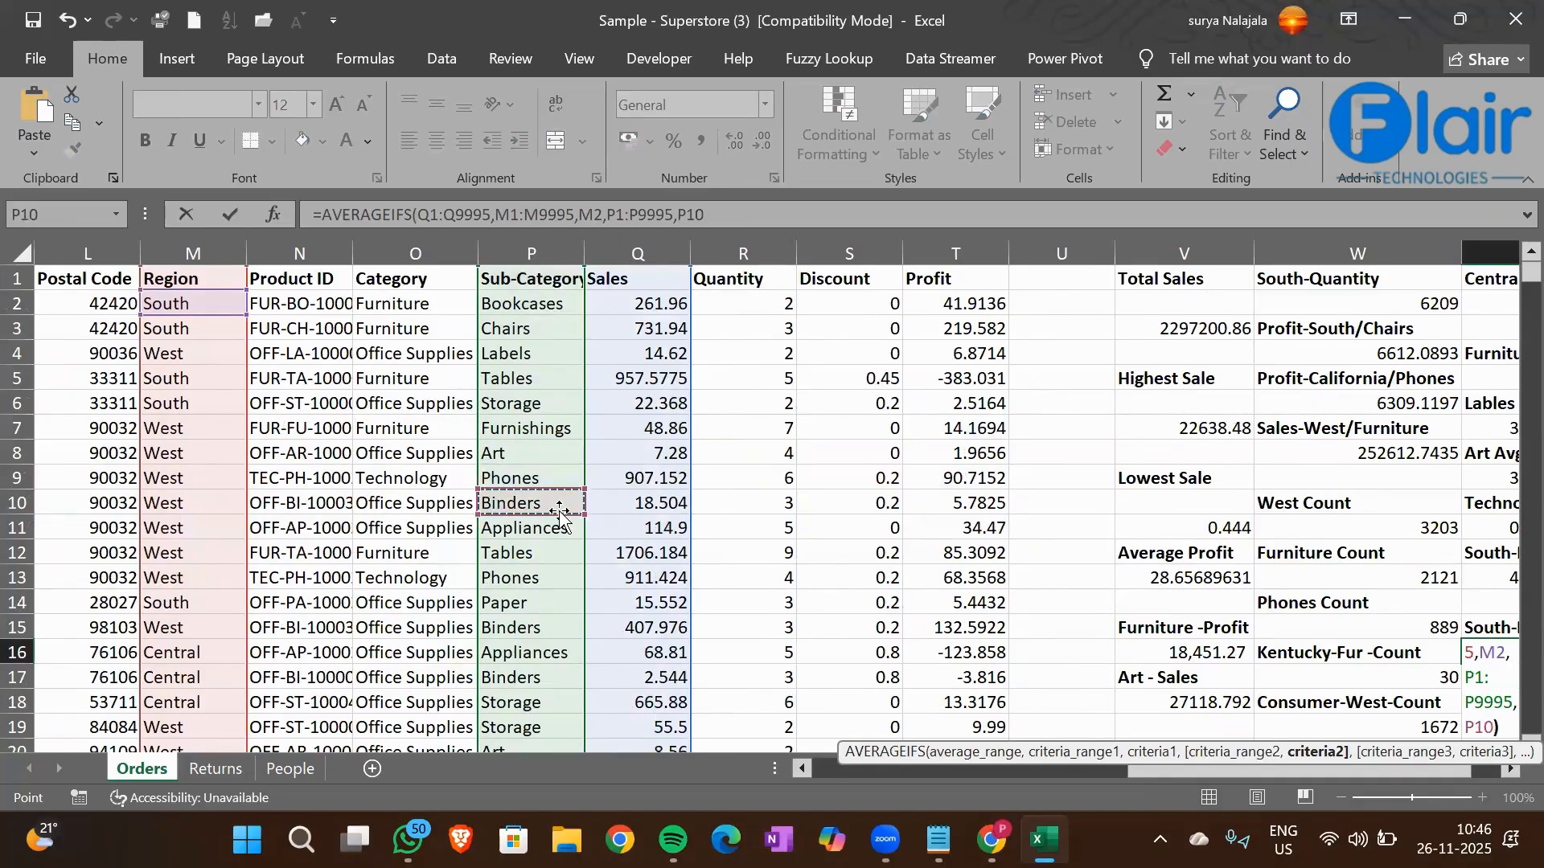
key(Return)
Review the X16 formula and examine the State, Sub-Category and Profit columns of the order data
key(Down)
key(Down)
key(Up)
key(Up)
key(Up)
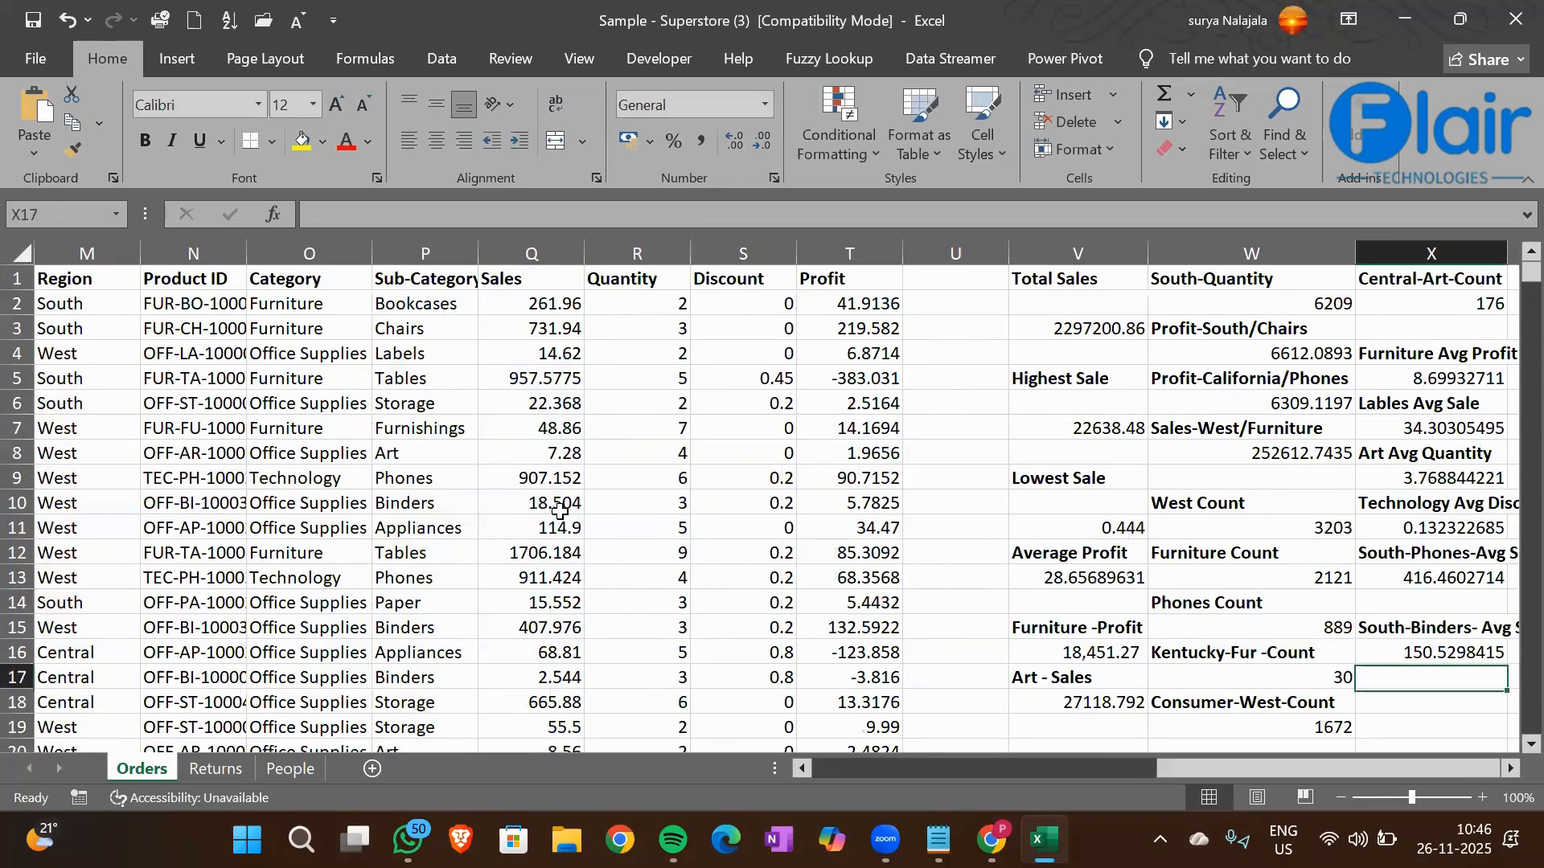
key(Right)
key(Right)
key(Left)
key(Left)
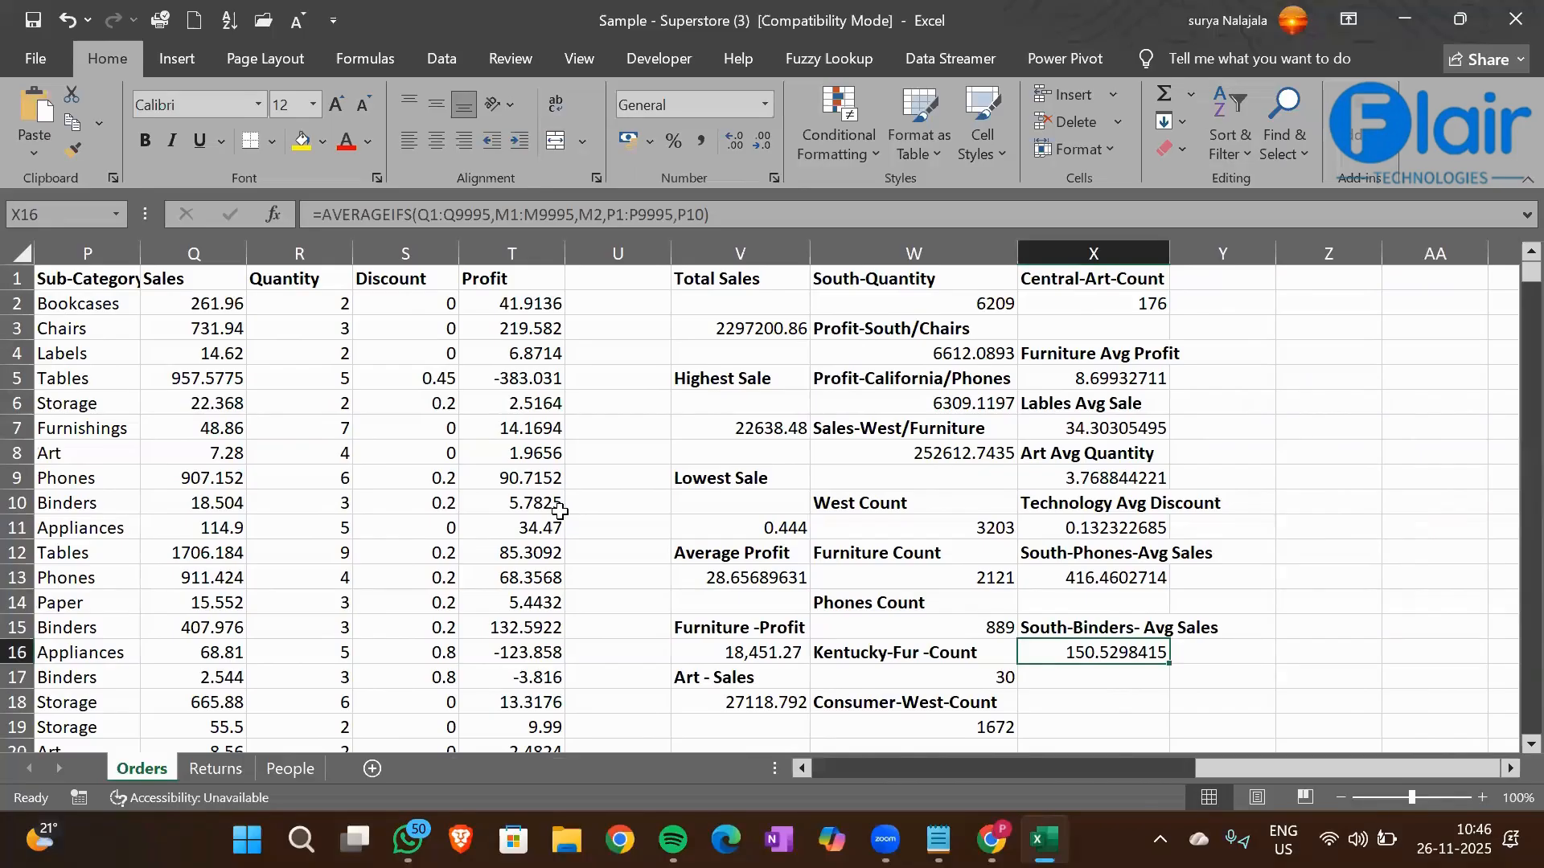
scroll(561, 511, left, 5)
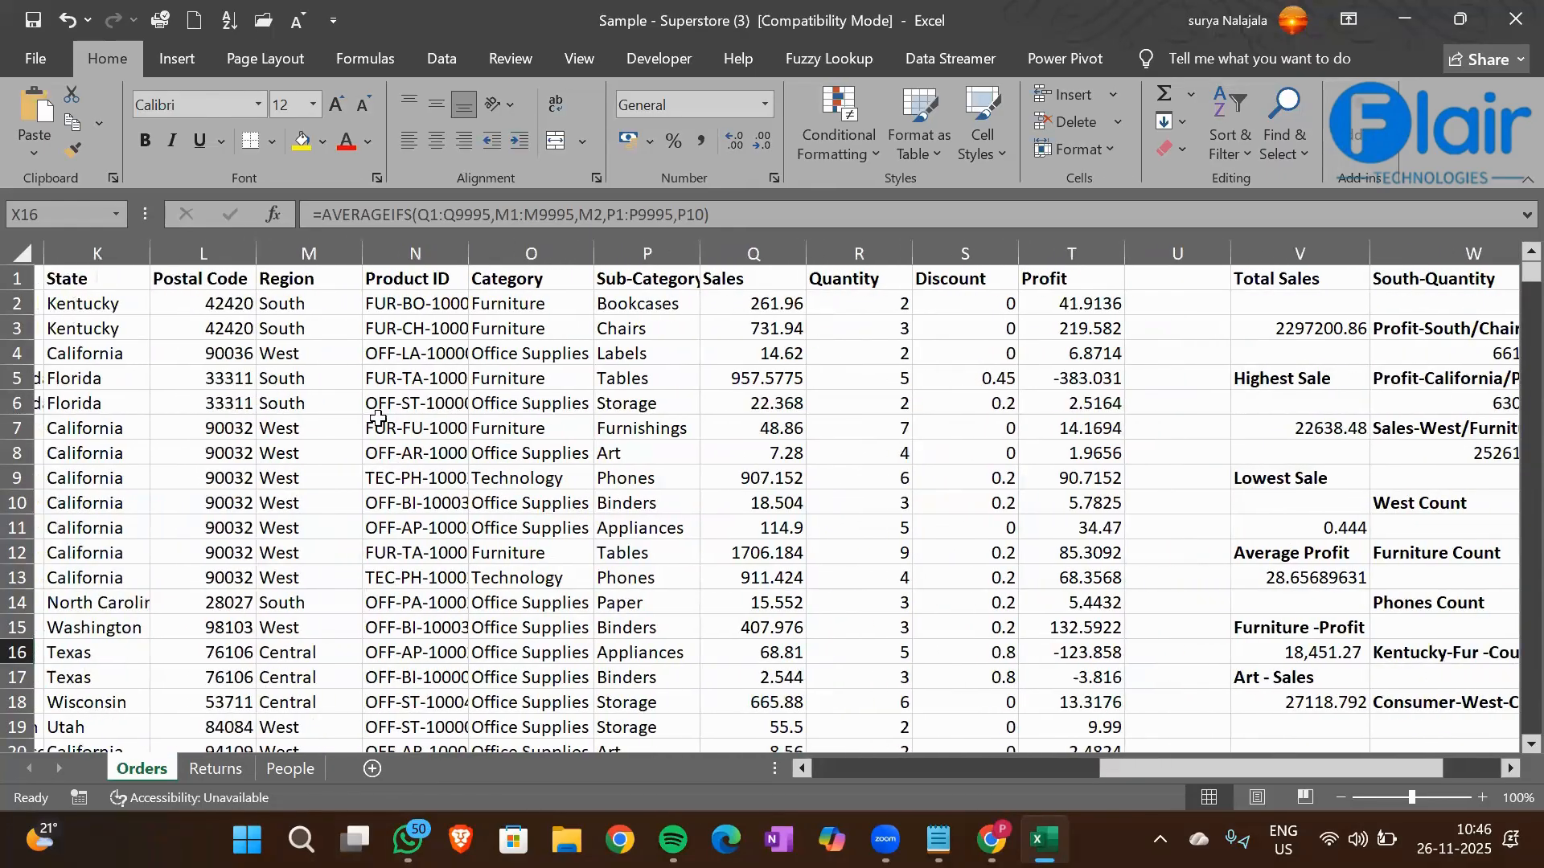
click(71, 349)
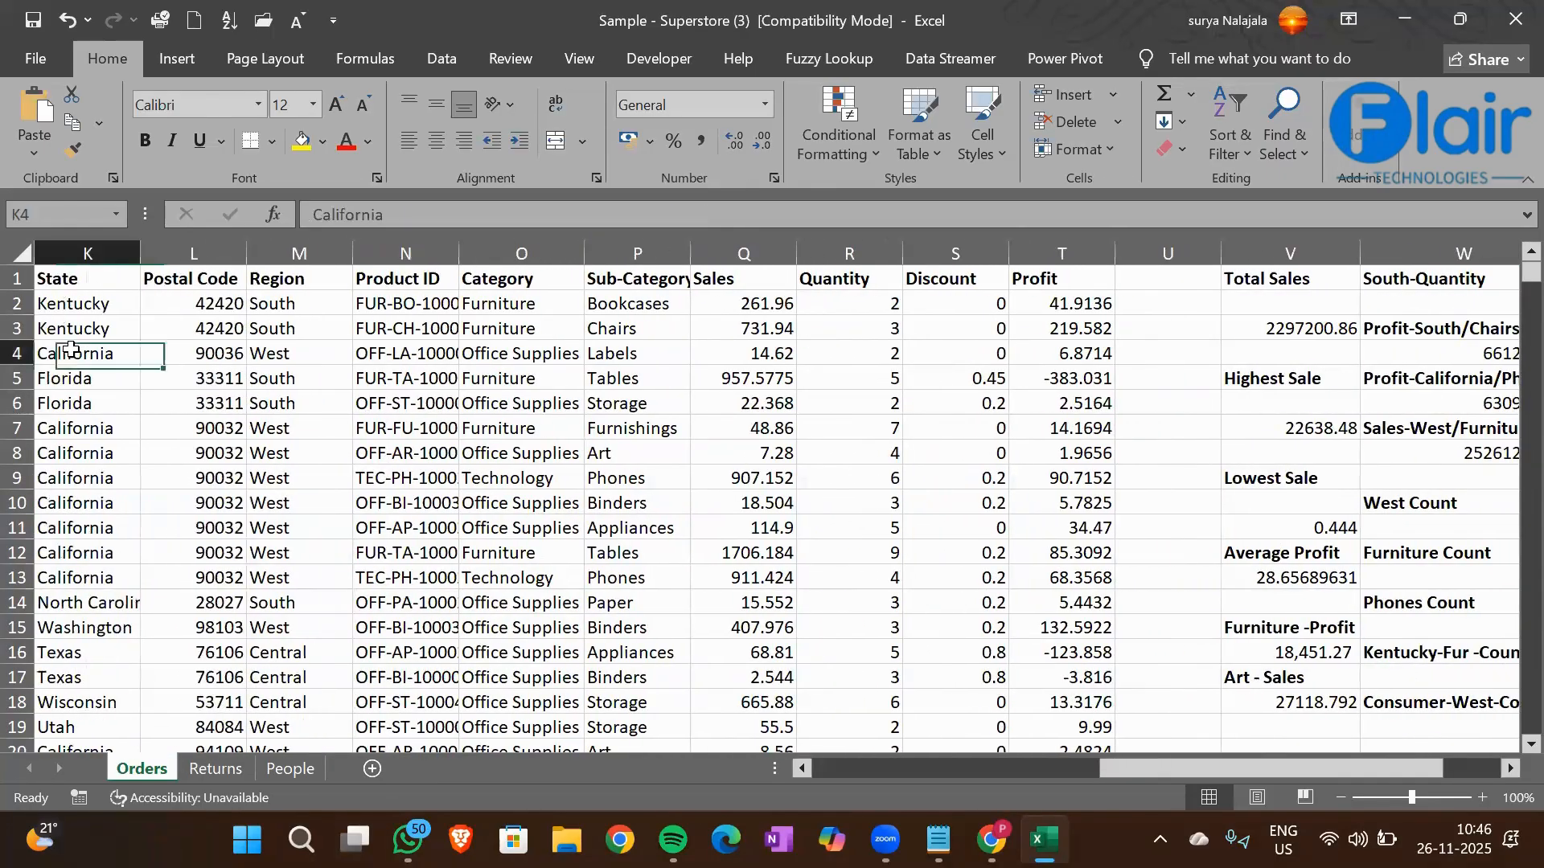
click(607, 387)
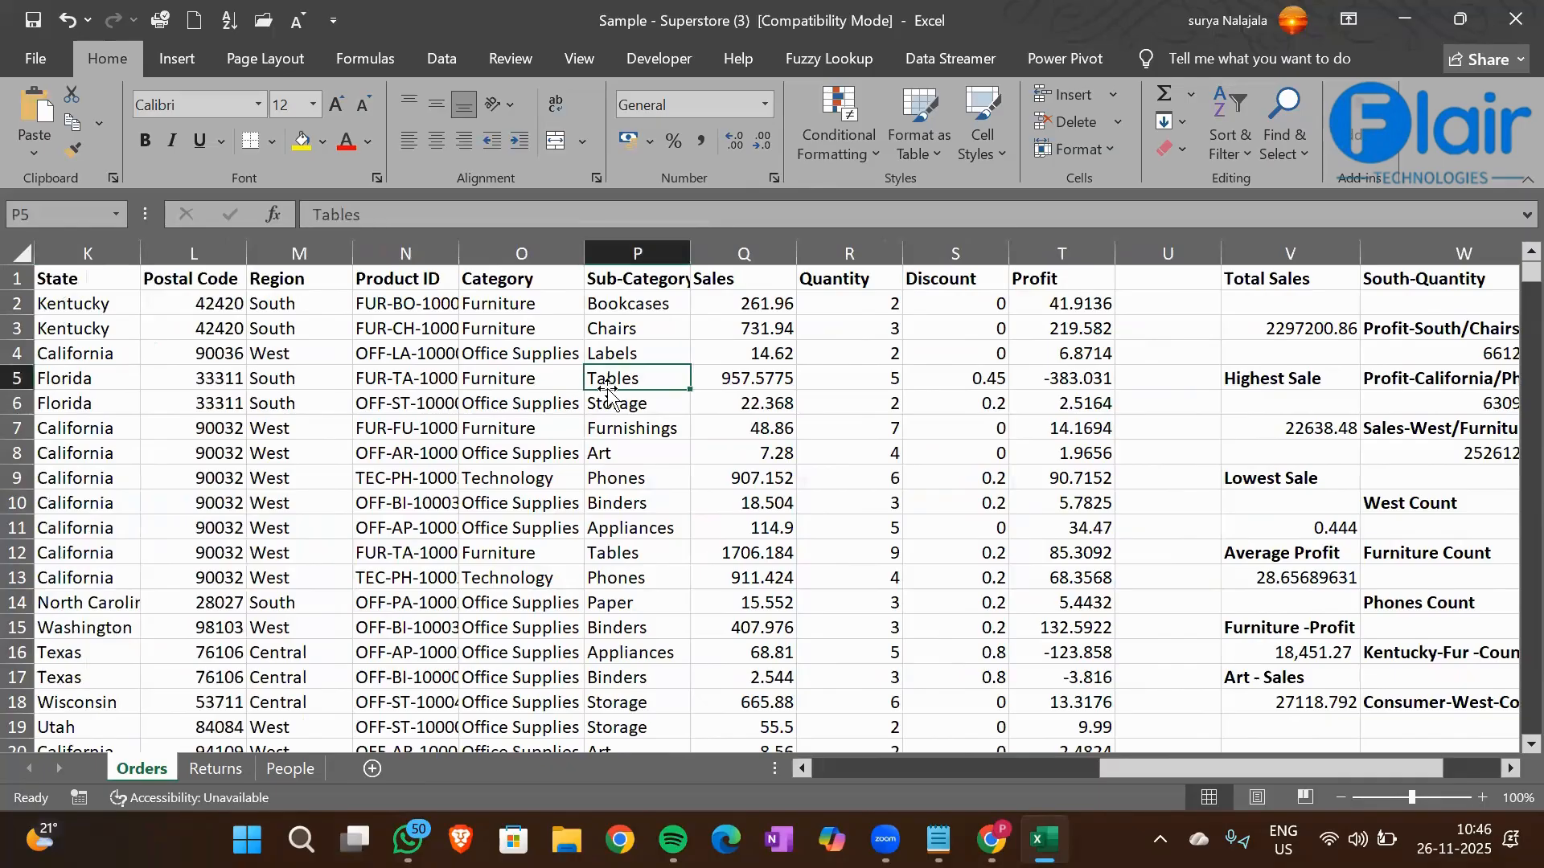
click(1021, 307)
Enter the heading "California- Tables-Avg Profit" in cell X18 and make it bold
key(Right)
key(Right)
key(Right)
key(Right)
key(Right)
key(Right)
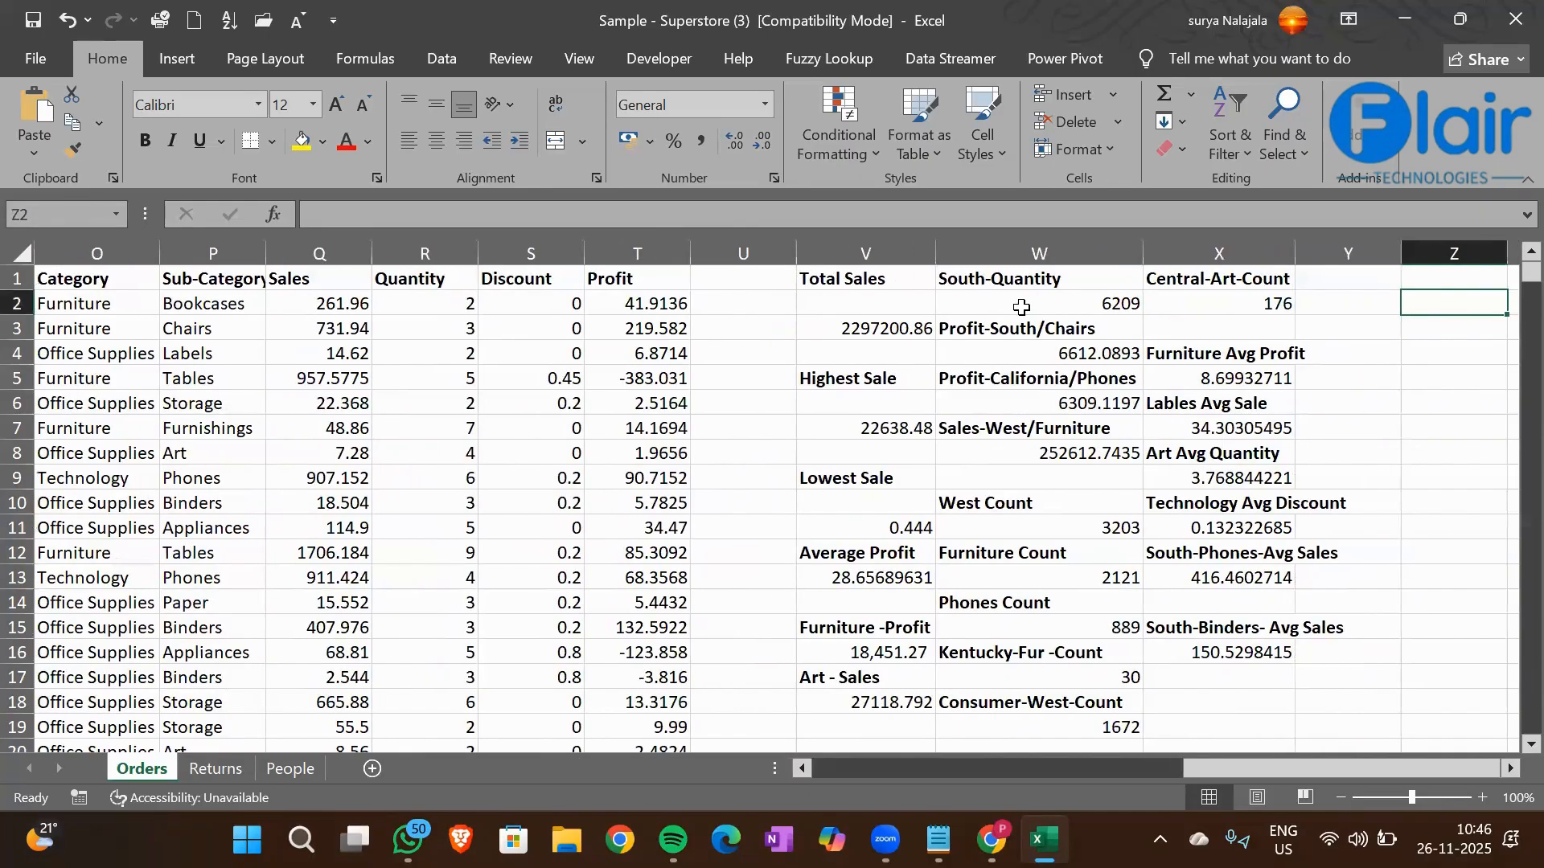
key(Down)
key(Down)
key(Down)
key(Down)
key(Down)
key(Down)
key(Down)
key(Down)
key(Down)
key(Down)
key(Down)
key(Down)
key(Down)
key(Down)
key(Down)
key(Left)
key(Left)
key(Down)
text(California-)
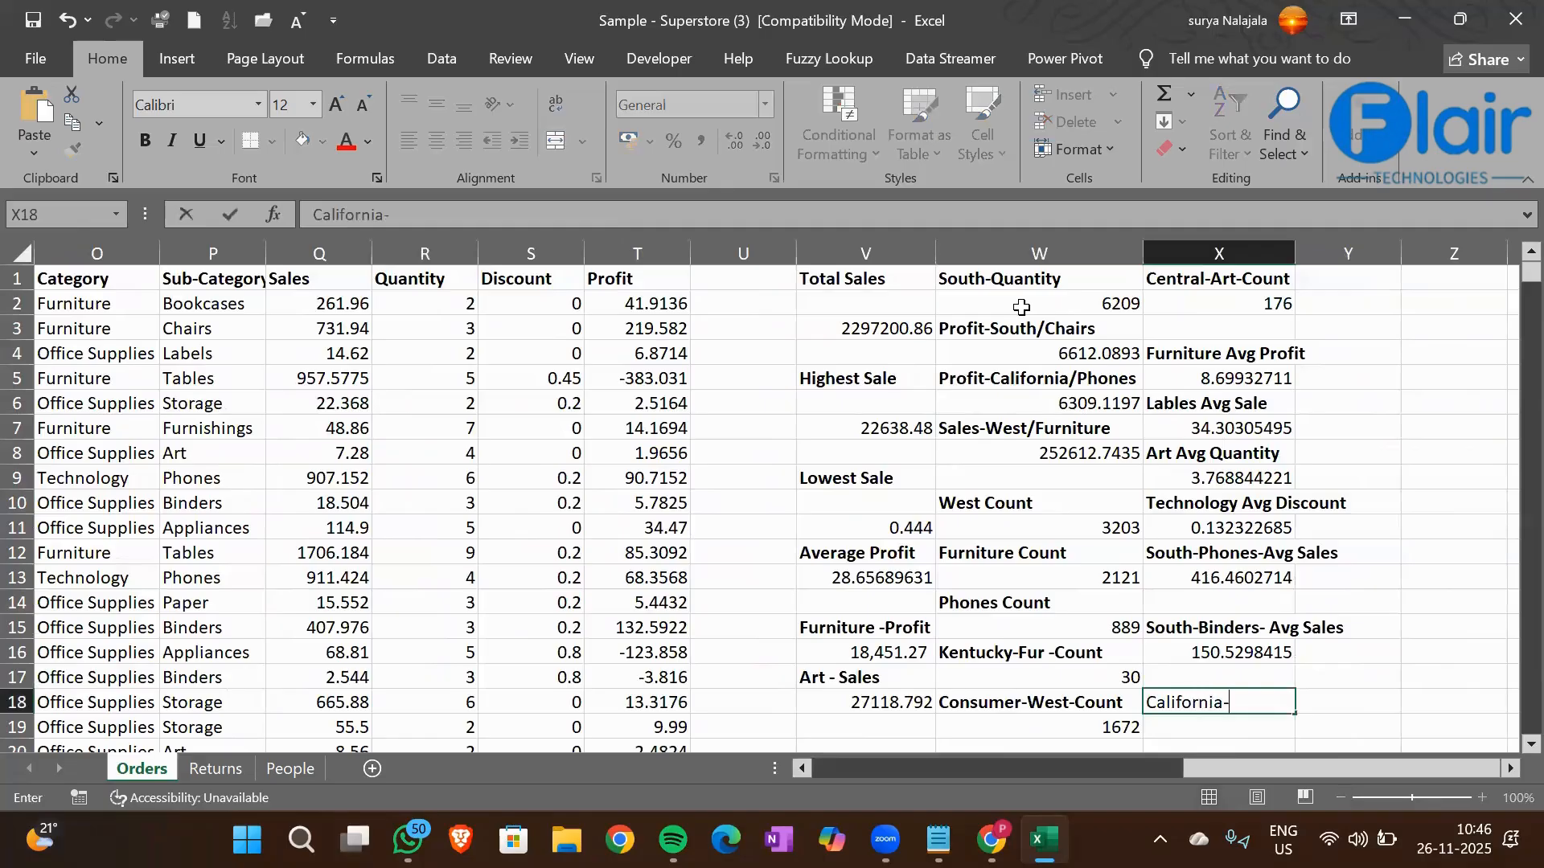
text( Tables-Avg Profit)
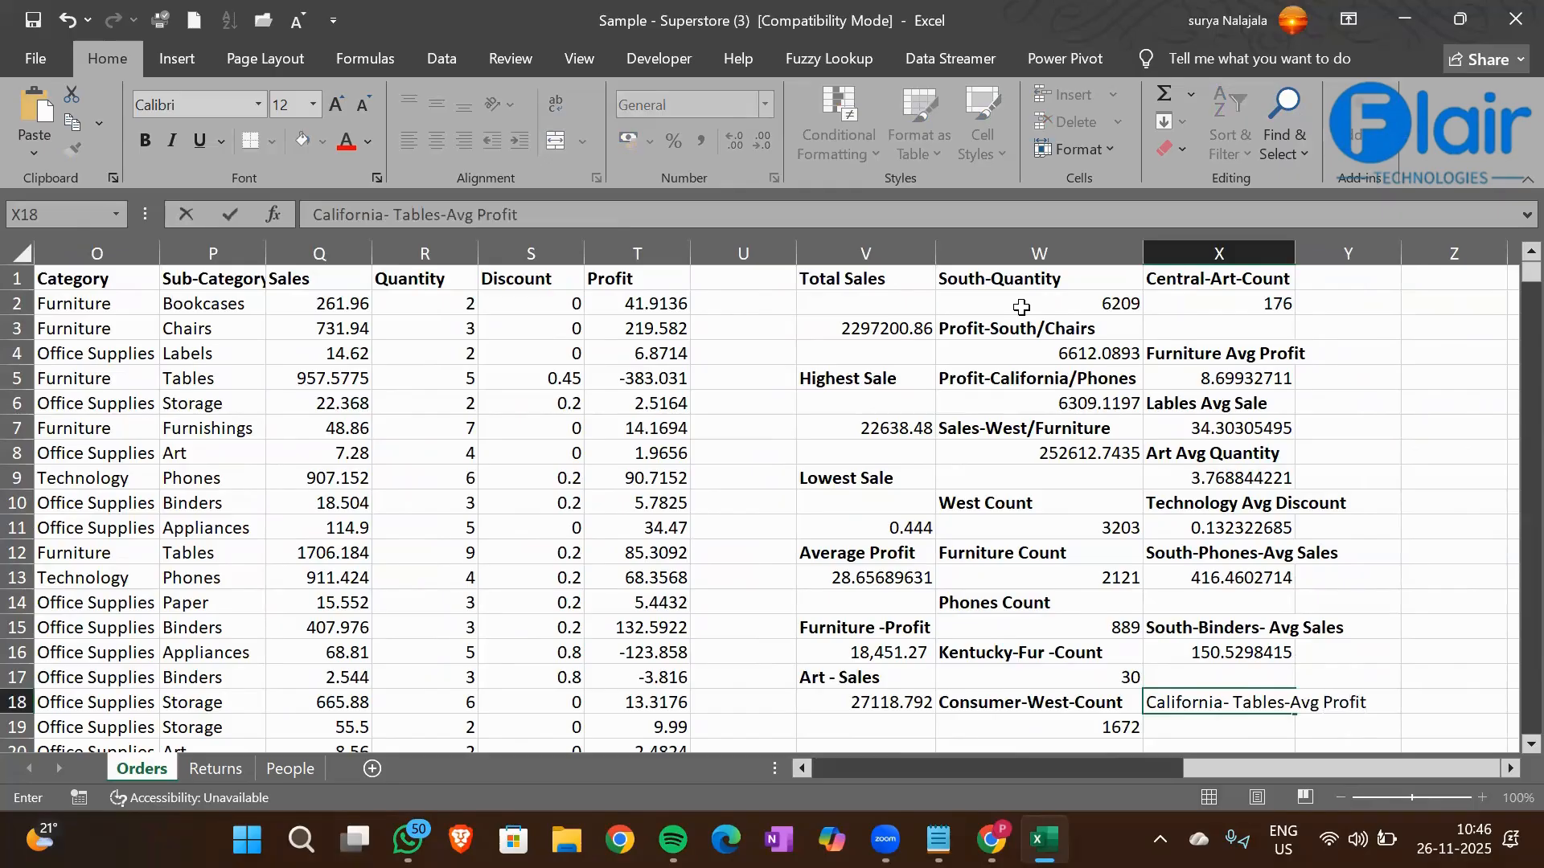
key(ctrl+Return)
key(ctrl+b)
key(Return)
Start an AVERAGEIFS formula in X19 with the Profit column T1:T9995 as the average range
scroll(1021, 307, down, 1)
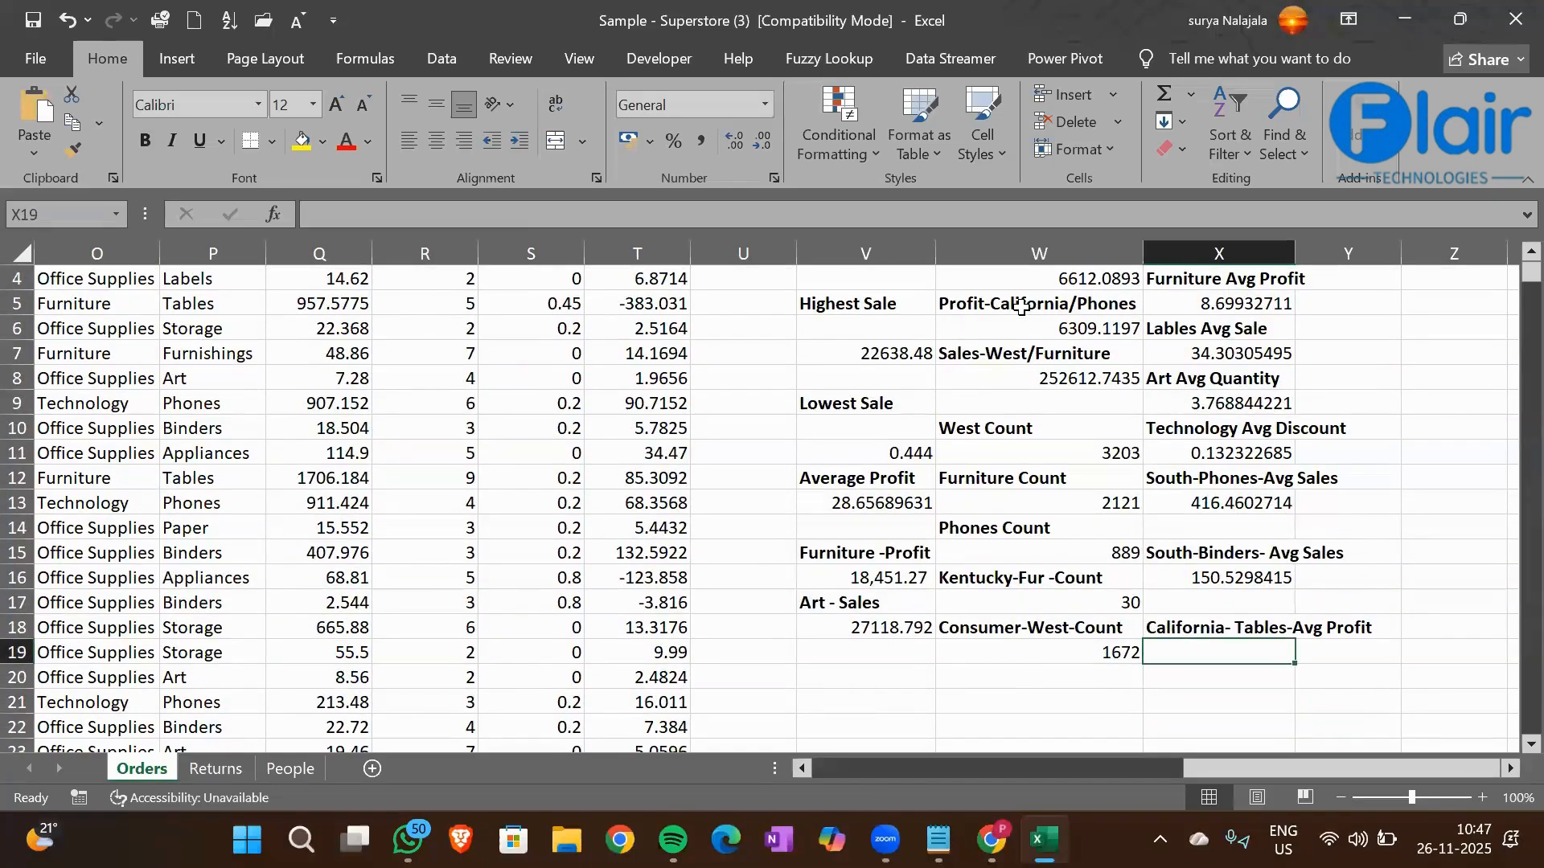
text(=Averag)
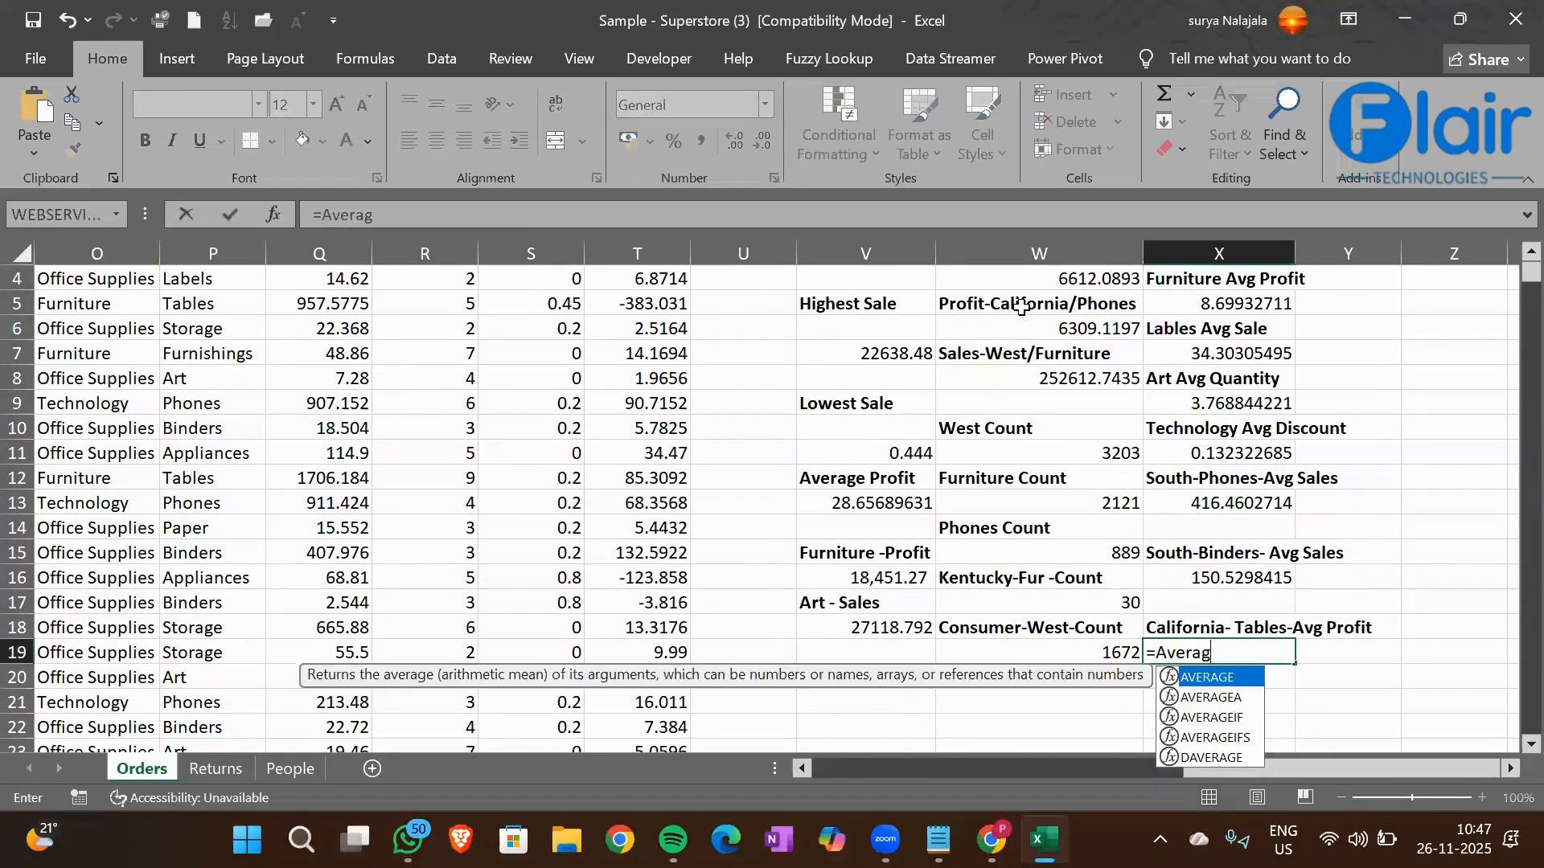
text(eifs)
key(Tab)
key(Left)
key(Left)
key(Left)
key(Left)
key(Left)
key(Left)
key(Right)
key(Right)
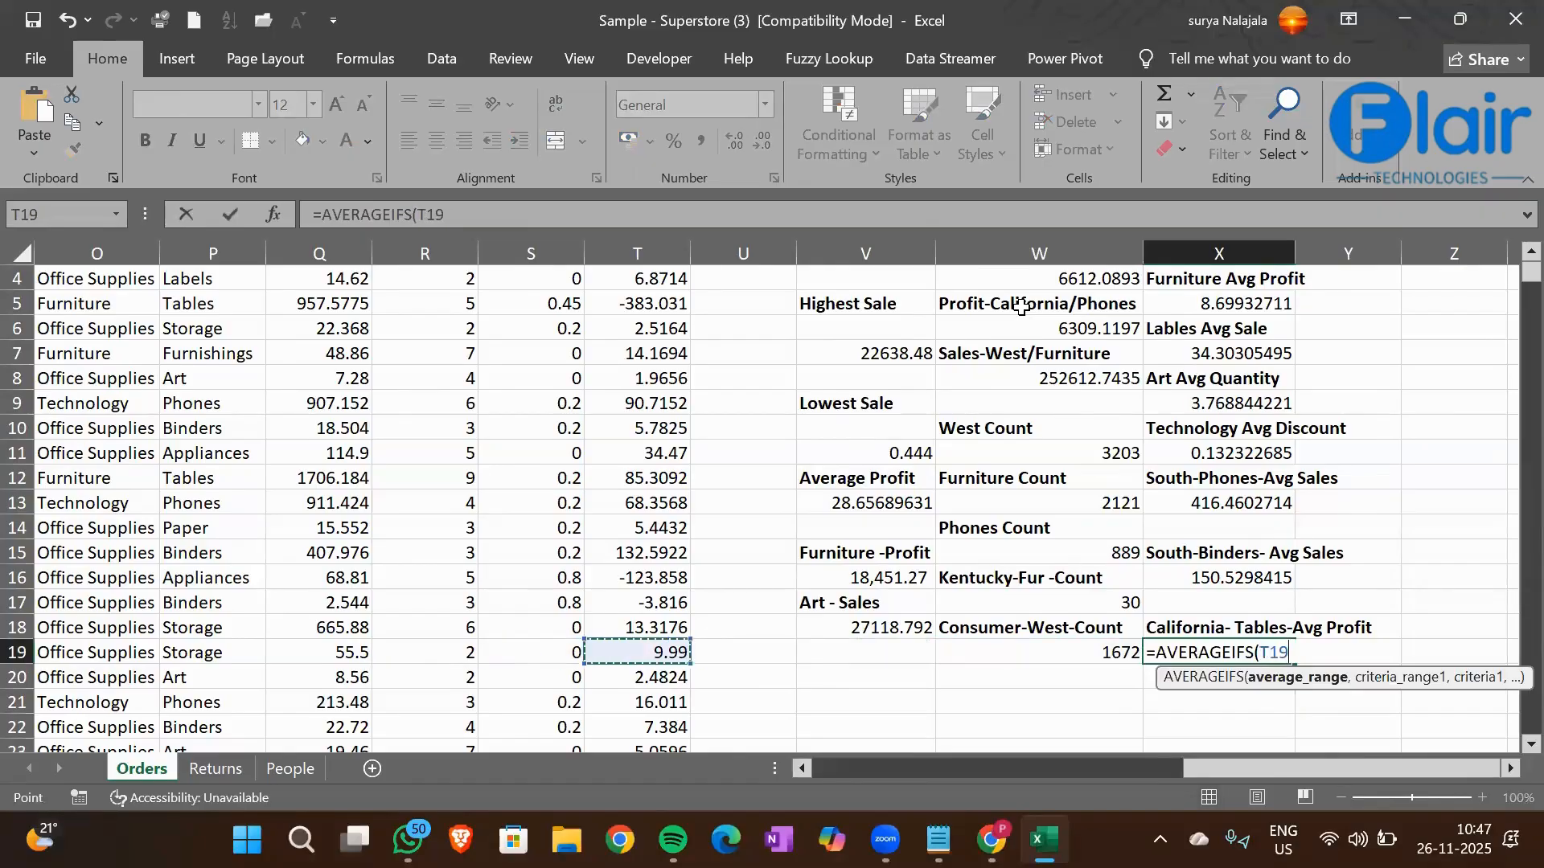
key(ctrl+Up)
key(ctrl+shift+Down)
text(,)
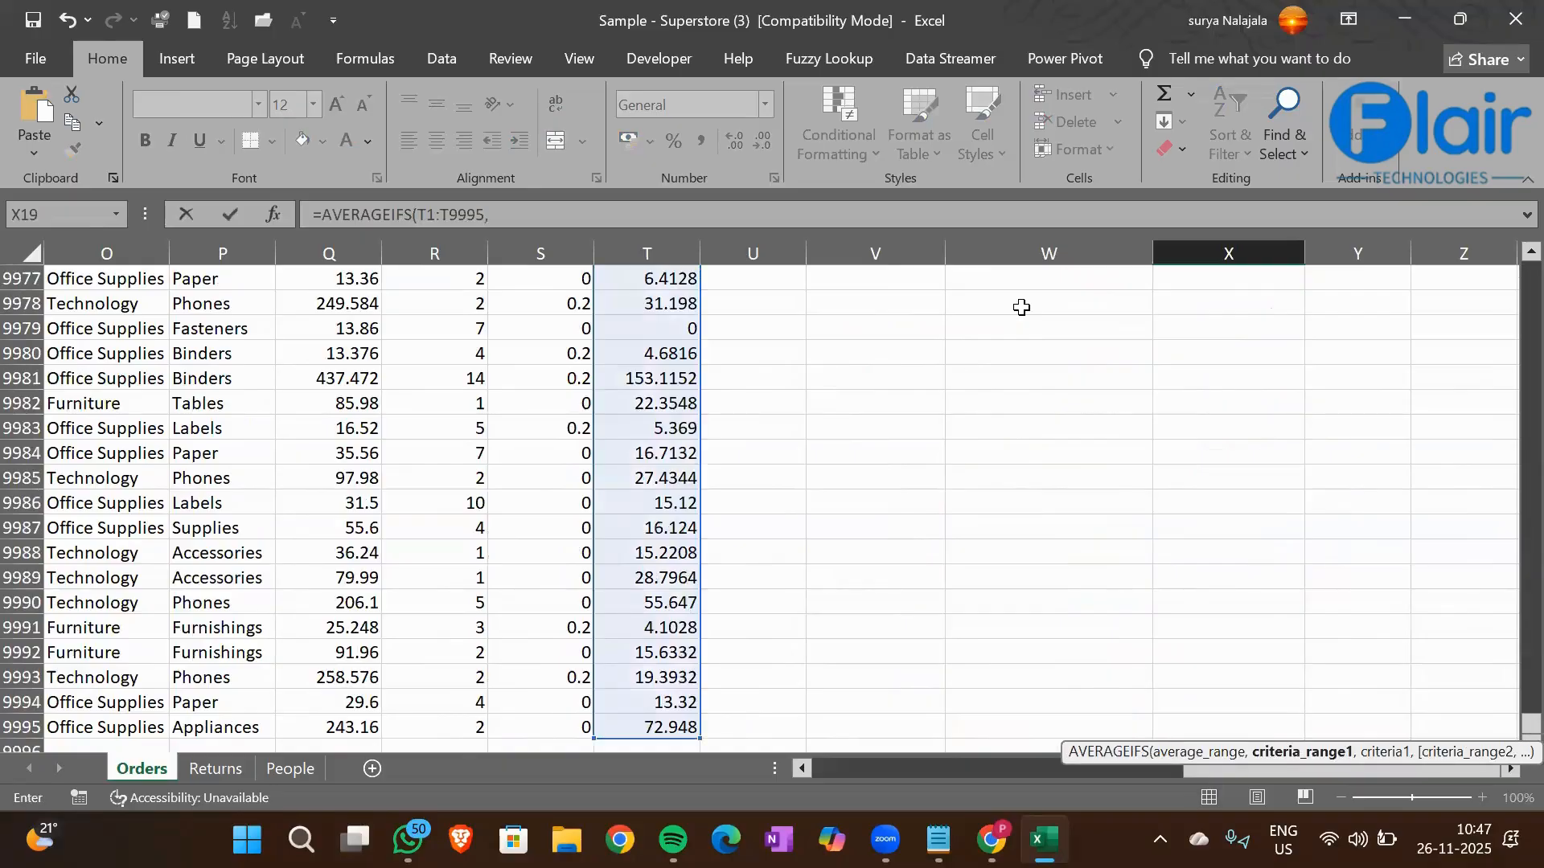
Add the State column K1:K9995 as the first criteria range of the X19 formula
click(426, 425)
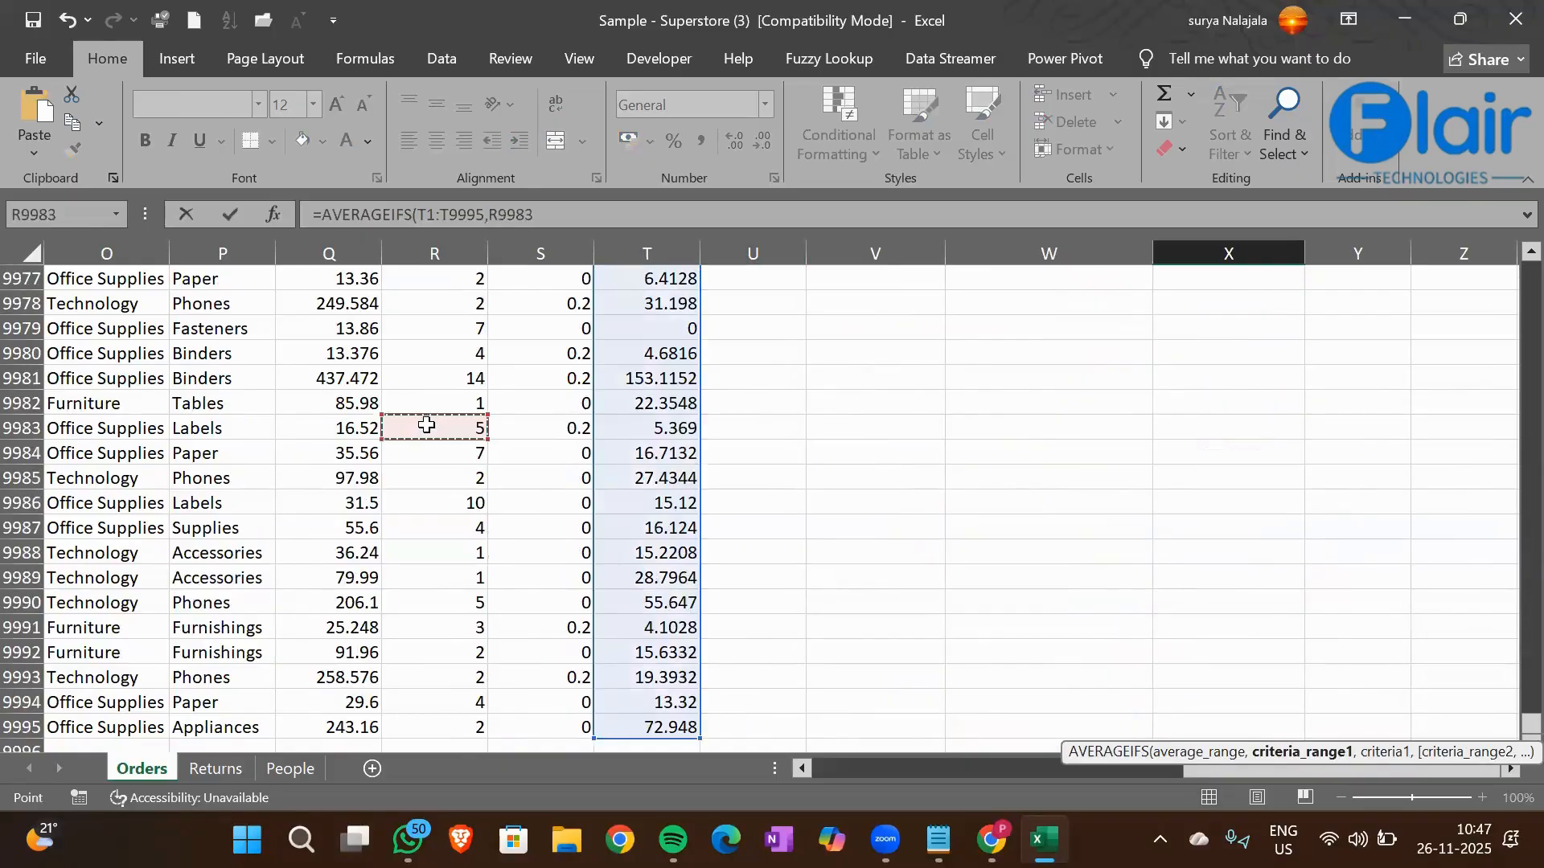
key(ctrl+Up)
key(Left)
key(Left)
key(Left)
key(Left)
key(Left)
key(Left)
key(Left)
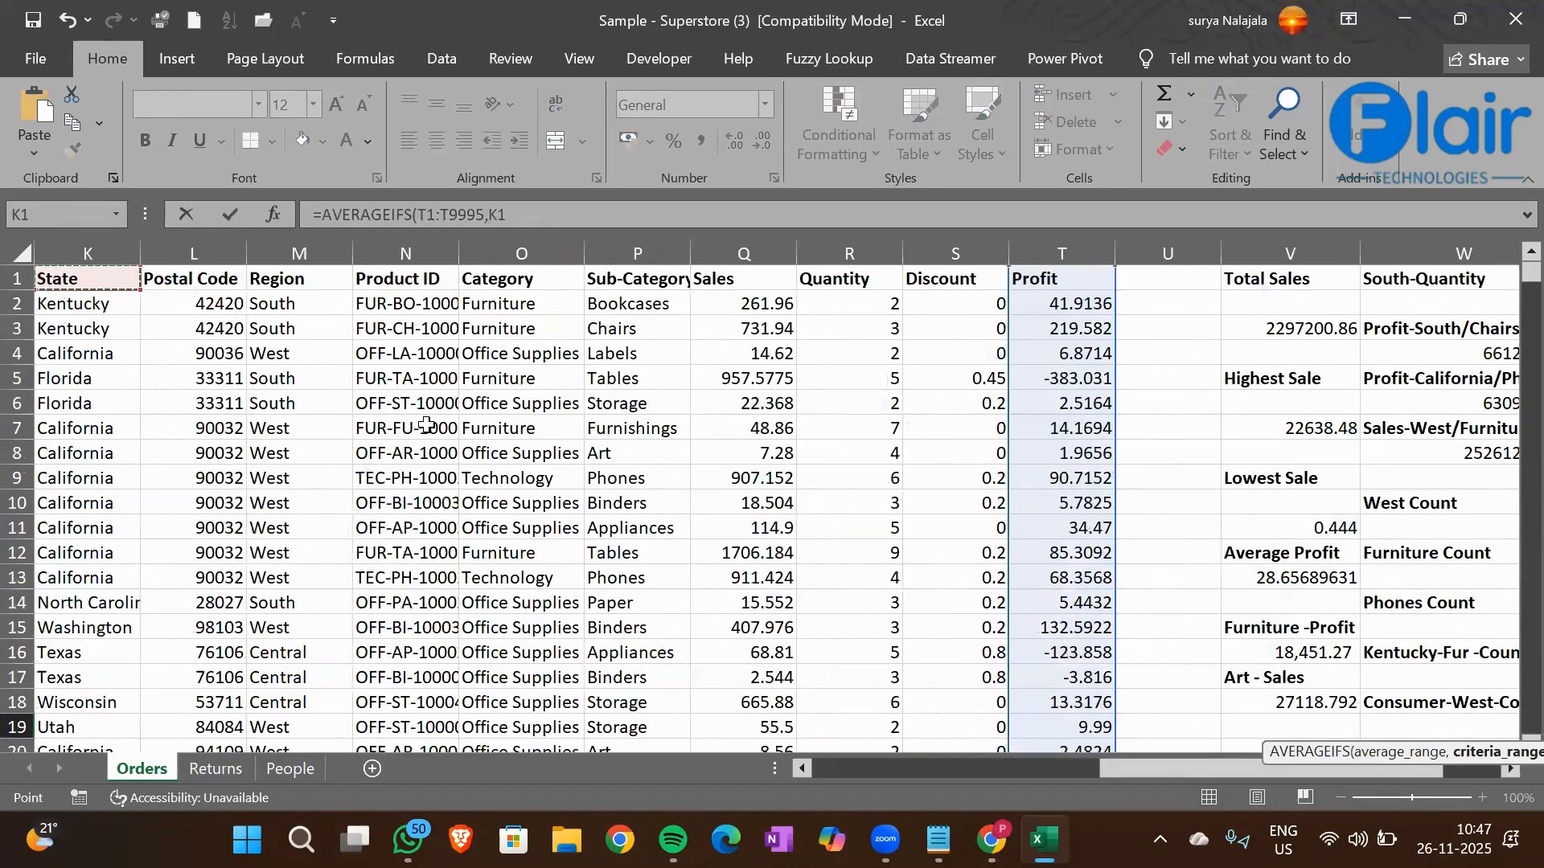
key(ctrl+shift+Down)
text(,)
Set the California cell K7 as the first criterion of the X19 formula
click(84, 430)
key(ctrl+Up)
key(Down)
key(Down)
key(Down)
key(Down)
key(Down)
key(Down)
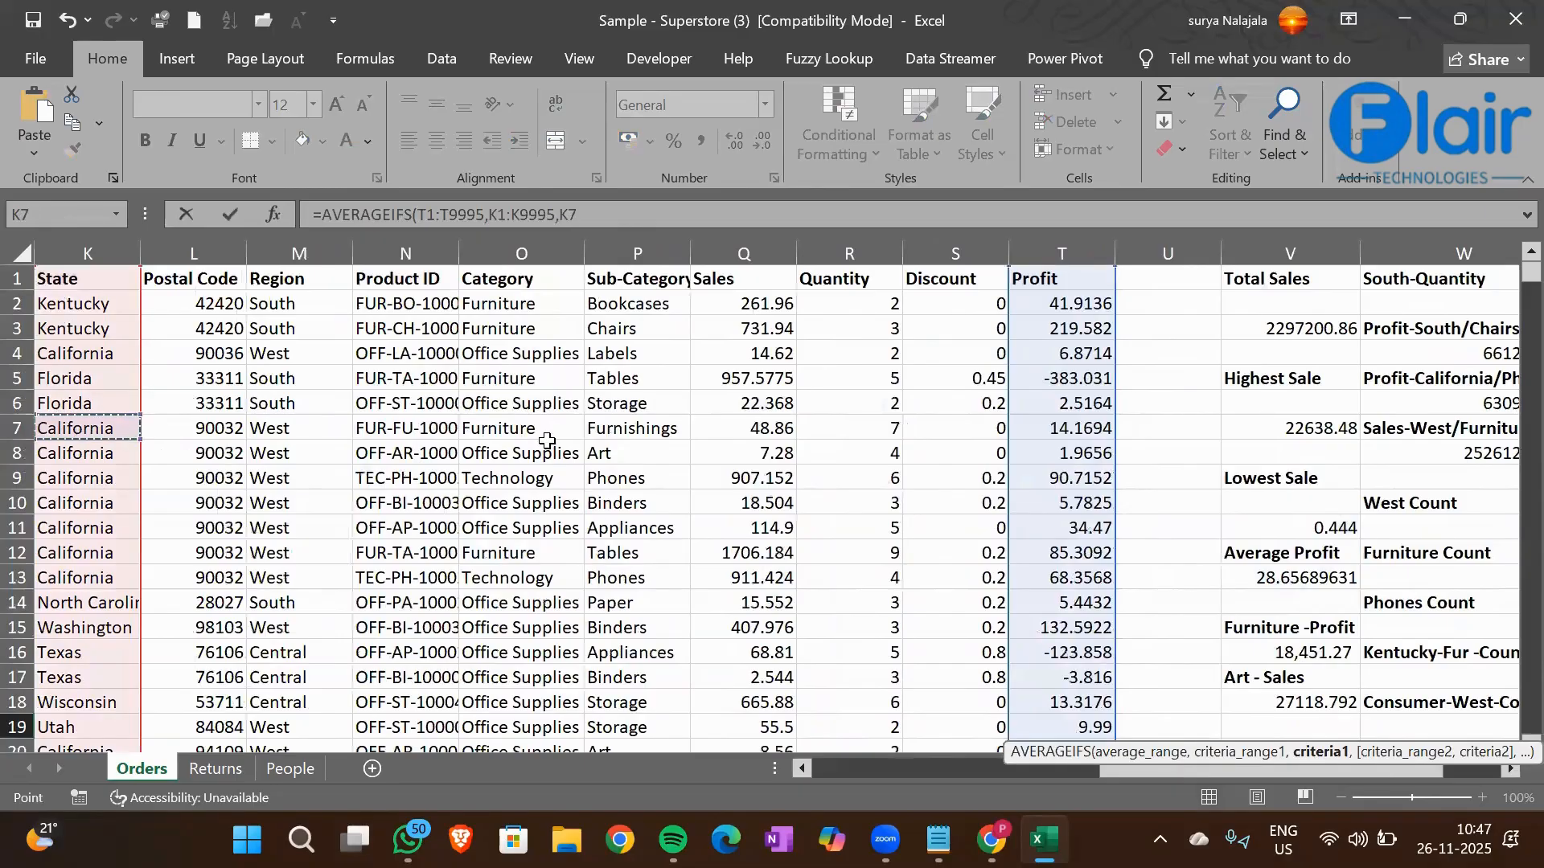
text(,)
Add the Sub-Category column P1:P9995 as the second criteria range of the X19 formula
click(616, 277)
key(ctrl+shift+Down)
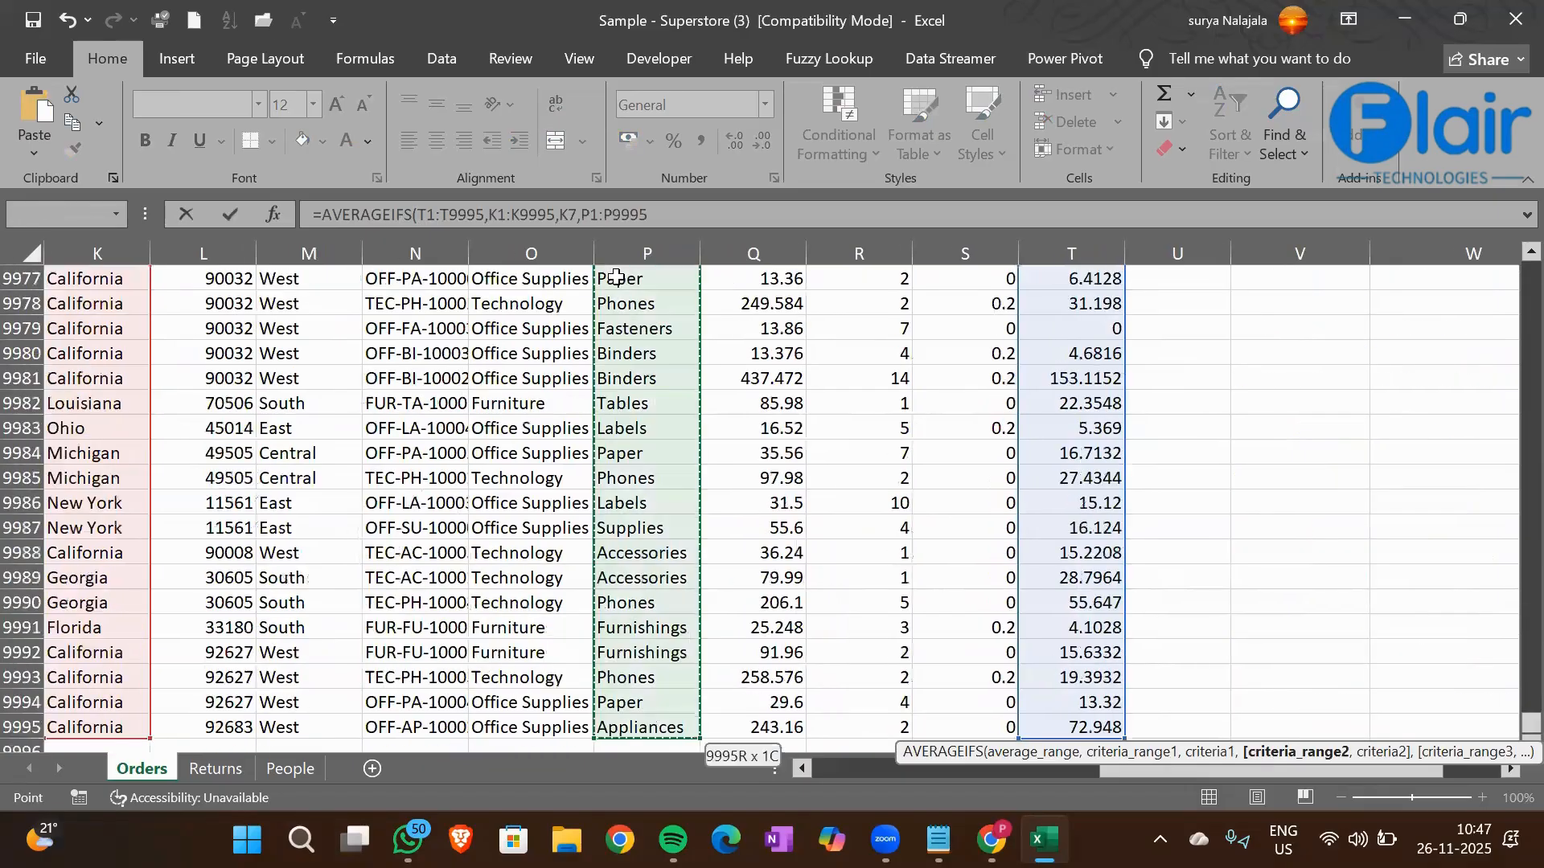
text(,)
Set the Tables cell P5 as the second criterion, complete the X19 AVERAGEIFS formula and review it
click(617, 378)
key(ctrl+Up)
key(Down)
key(Down)
key(Down)
key(Down)
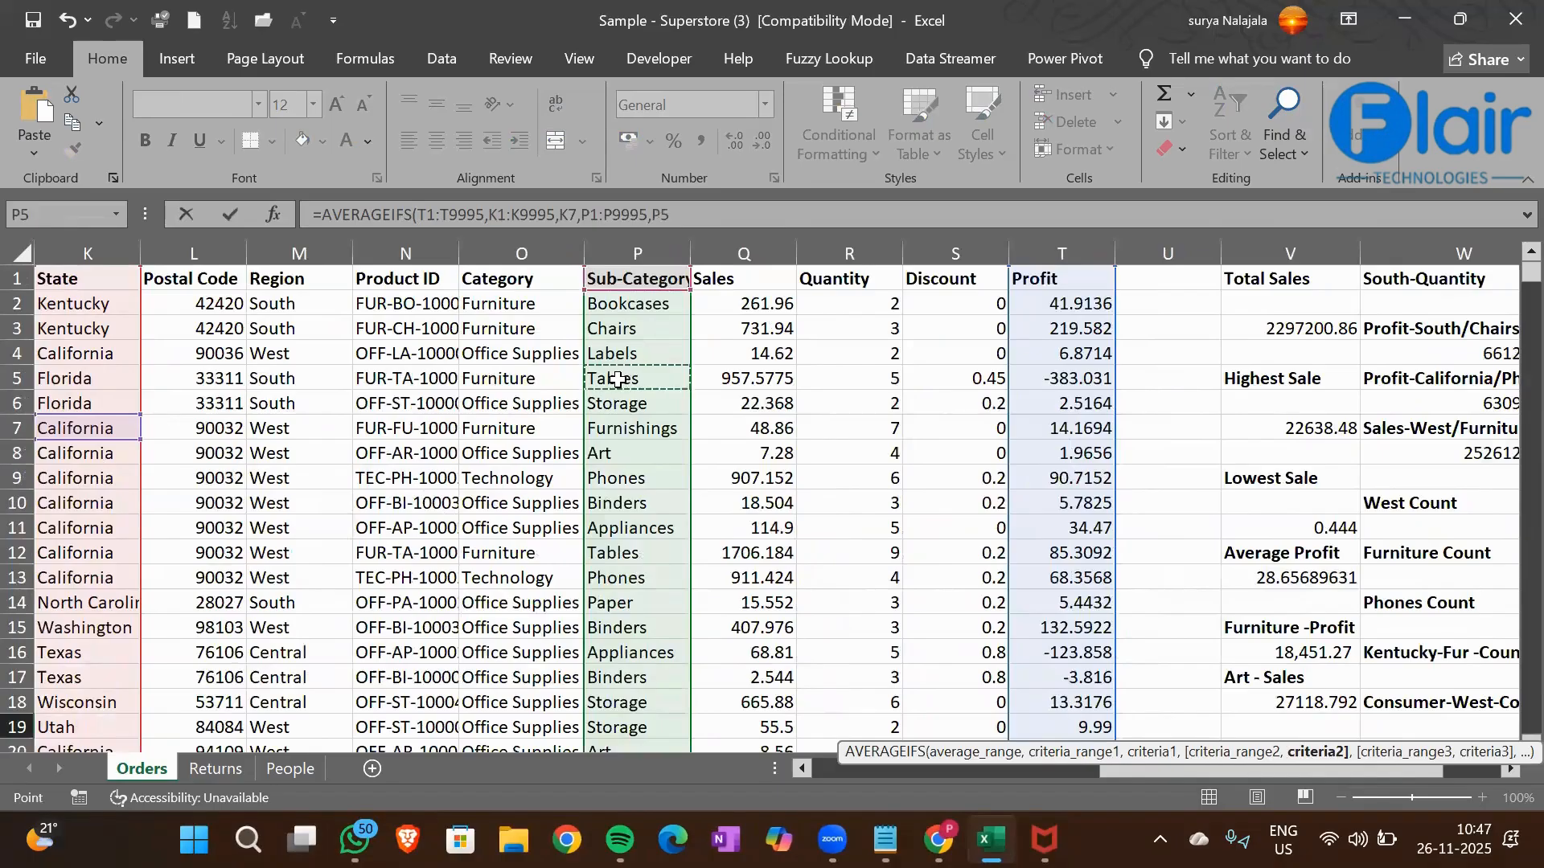
text())
key(Return)
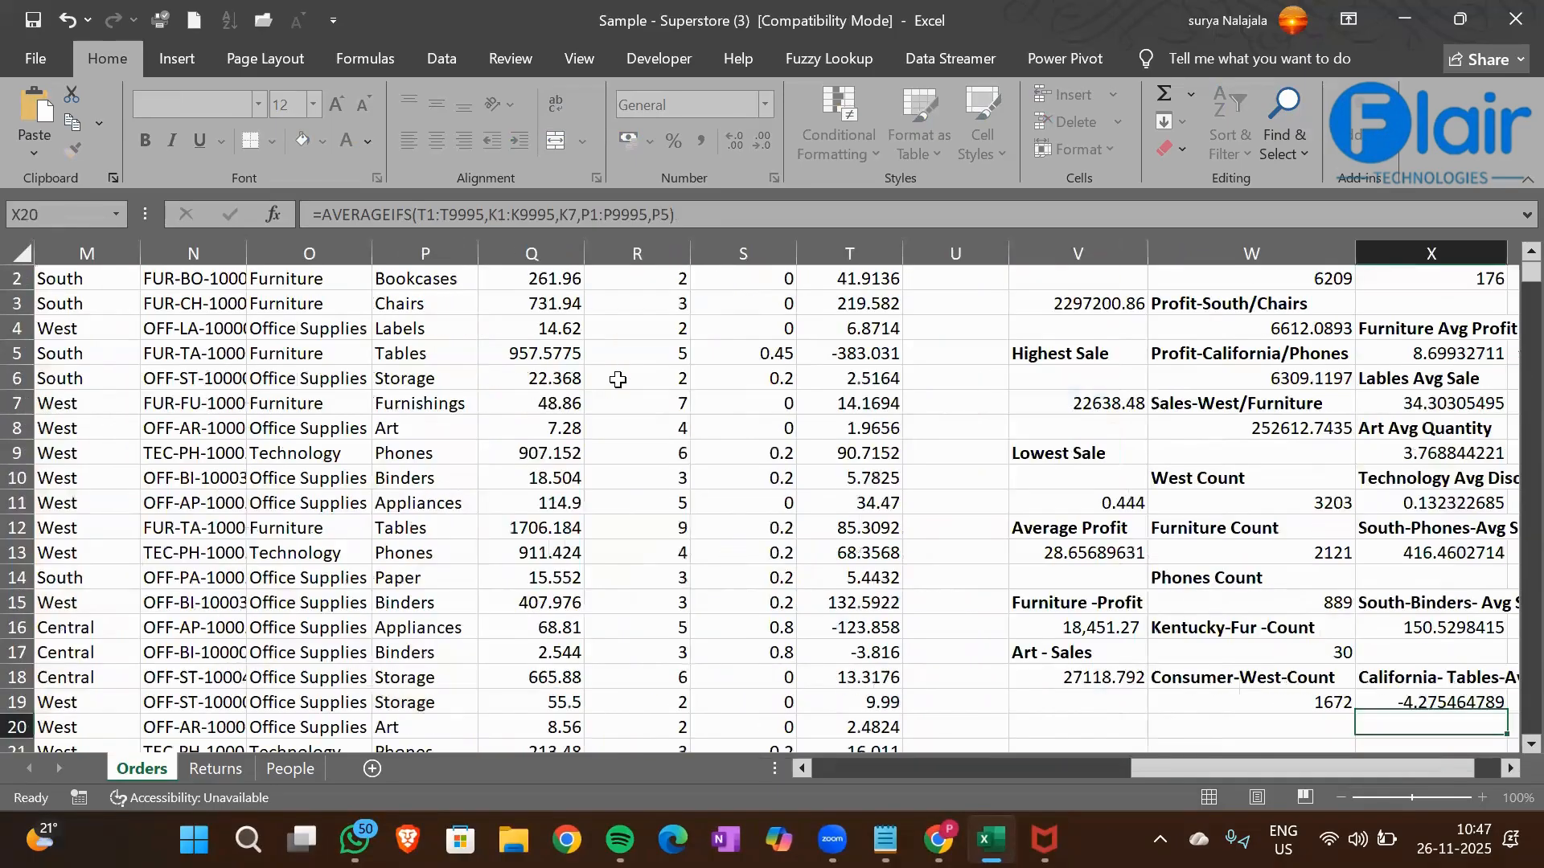
key(Up)
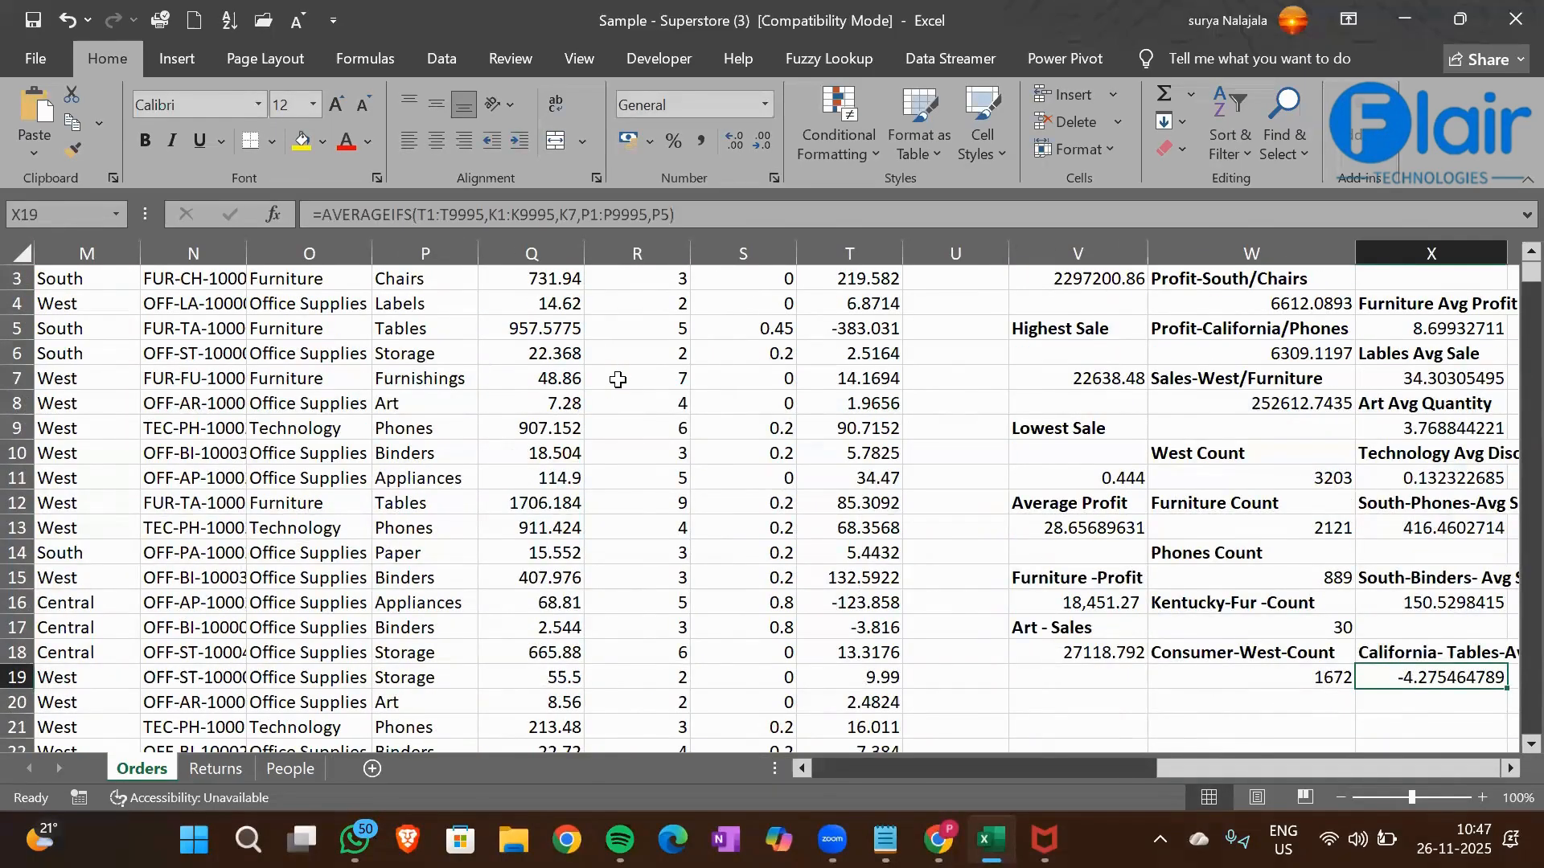
key(Right)
key(Right)
key(Left)
key(Left)
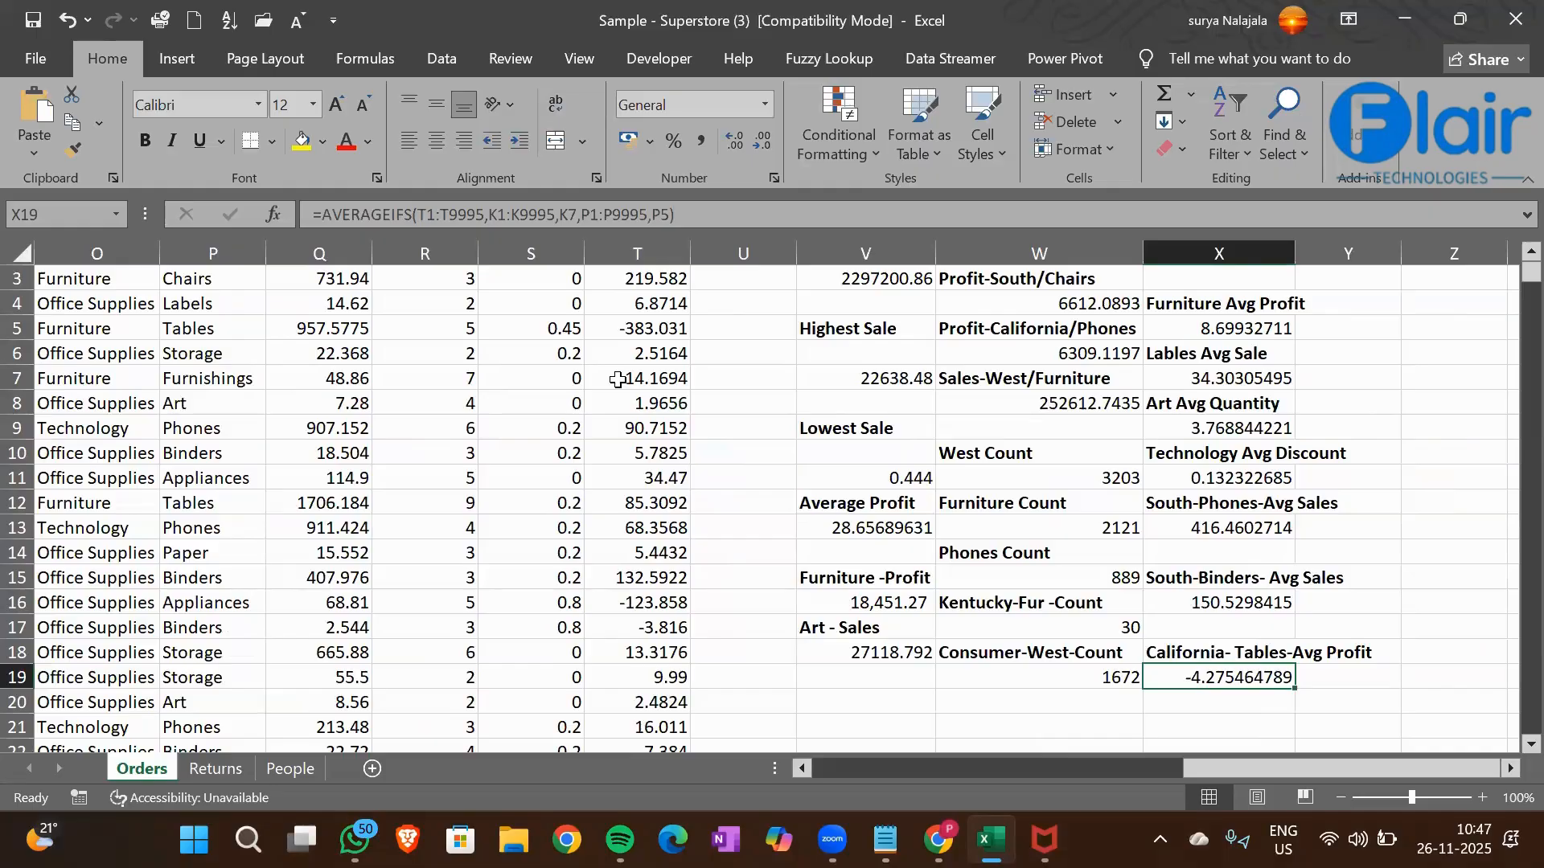
Enter the heading "Maxifs" in cell Z1
click(1025, 462)
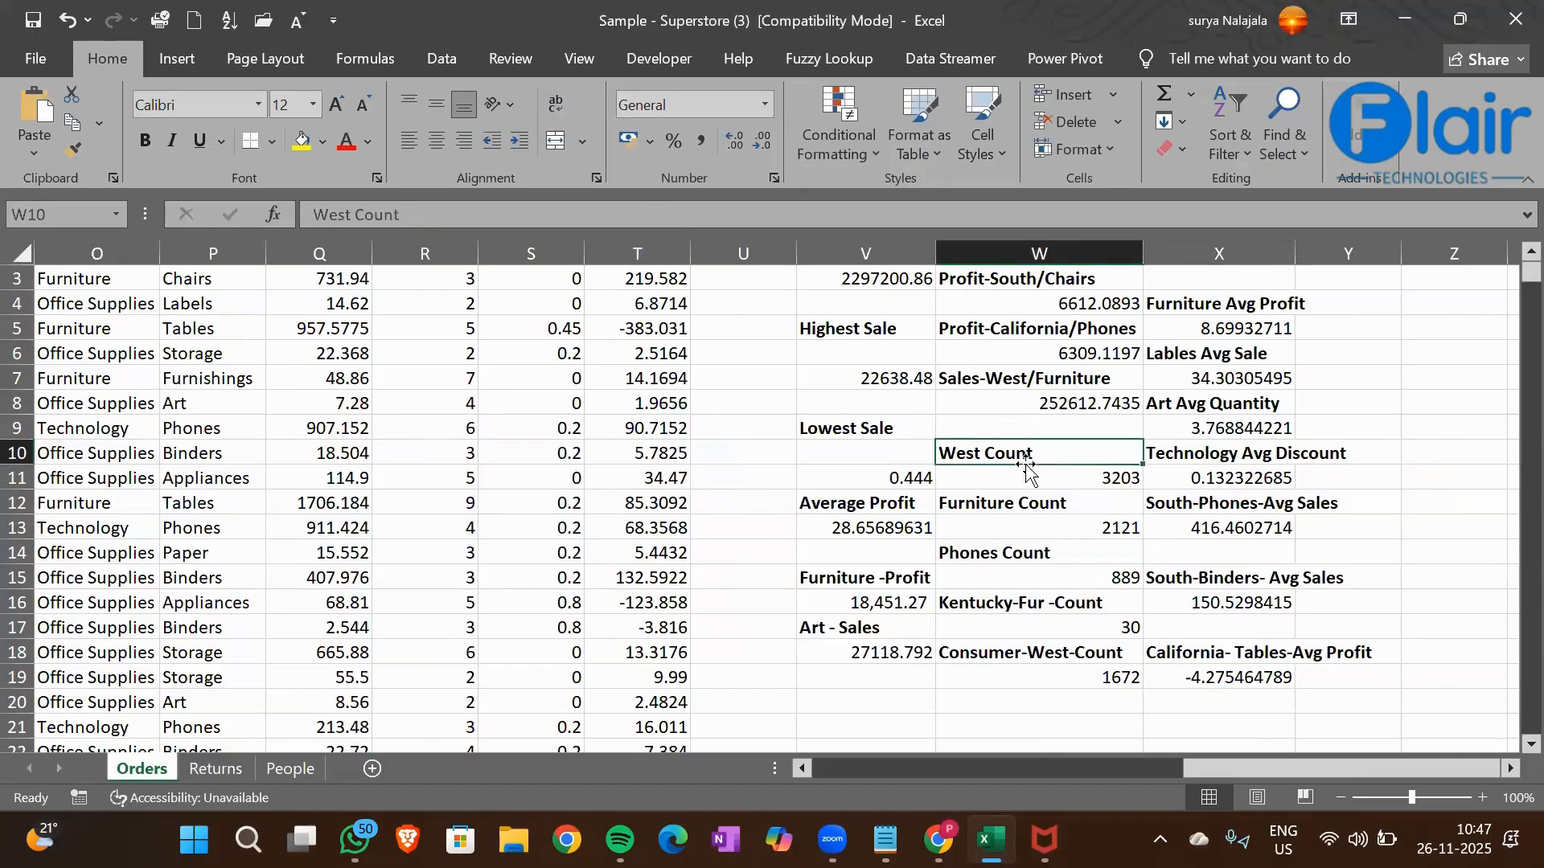
key(Right)
key(Right)
key(Right)
key(Right)
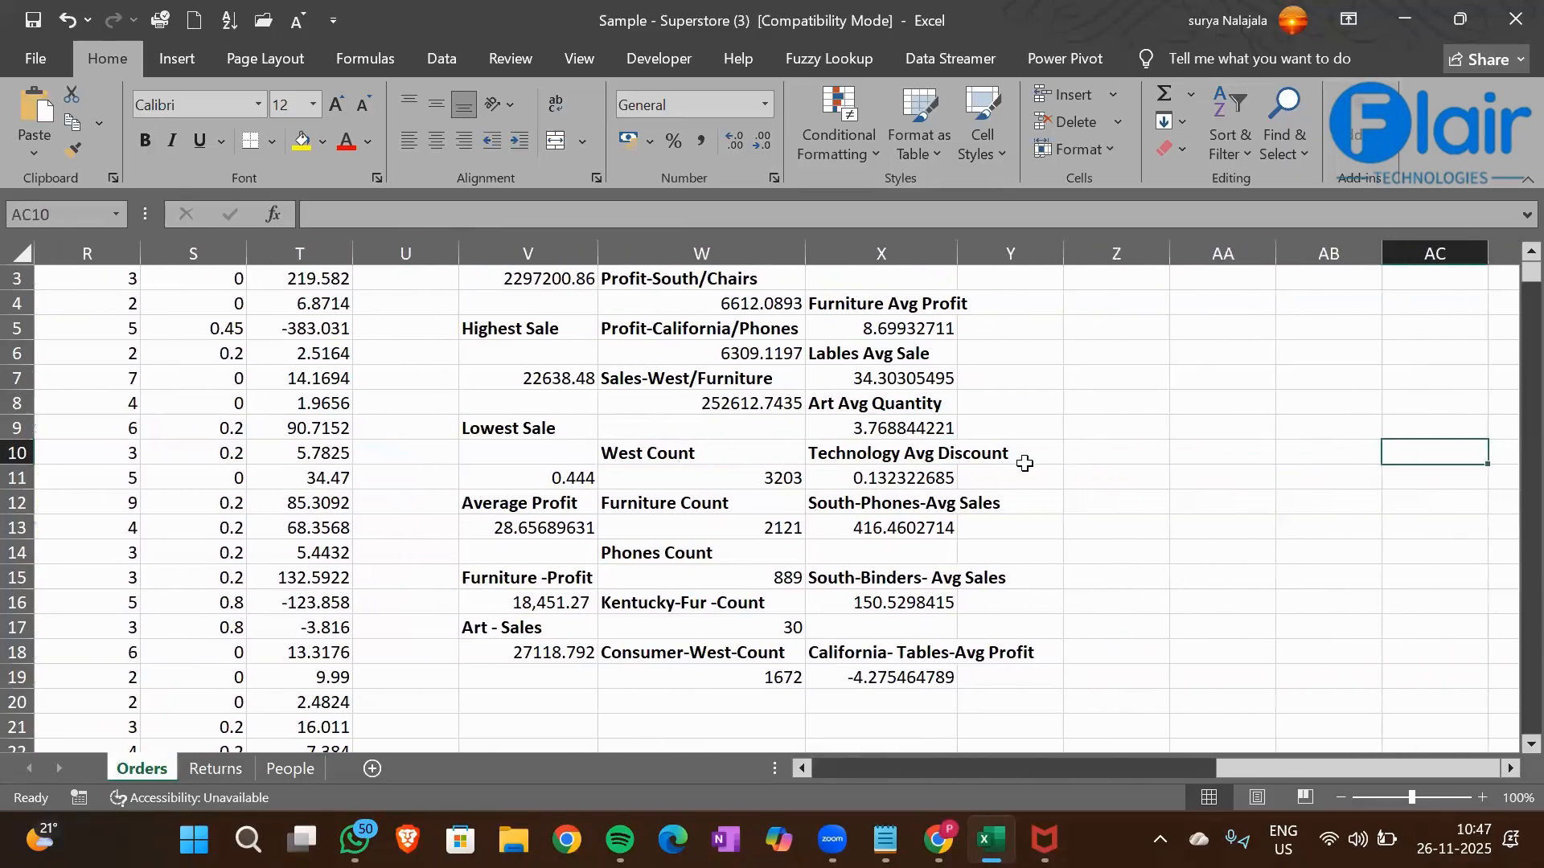
key(Left)
key(Left)
key(Left)
key(Left)
key(Up)
key(Up)
key(Up)
key(Up)
key(Up)
key(Up)
key(Up)
key(Up)
key(Up)
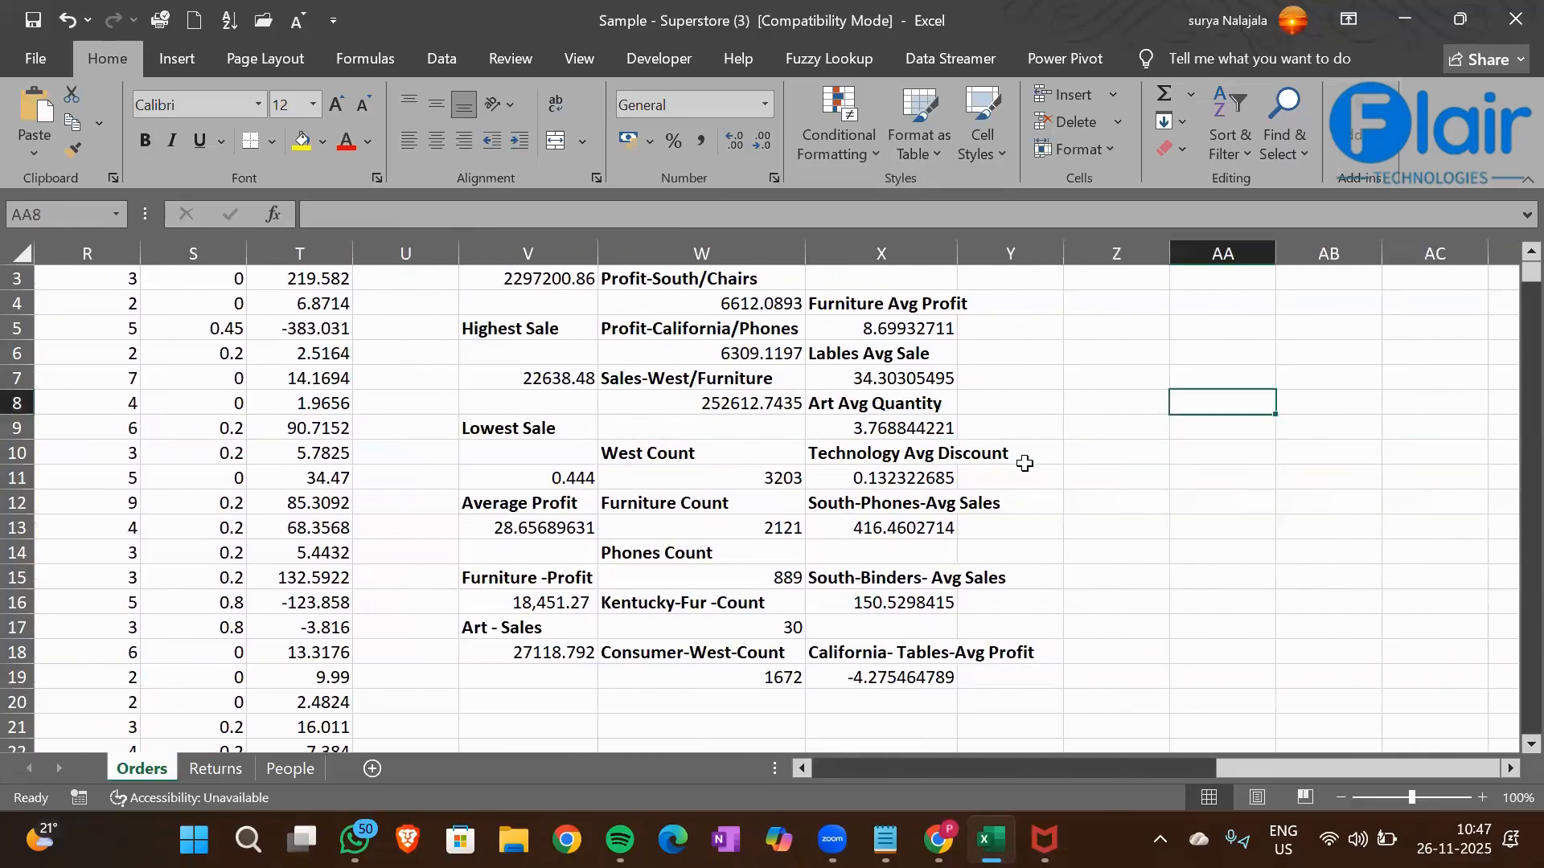
key(Left)
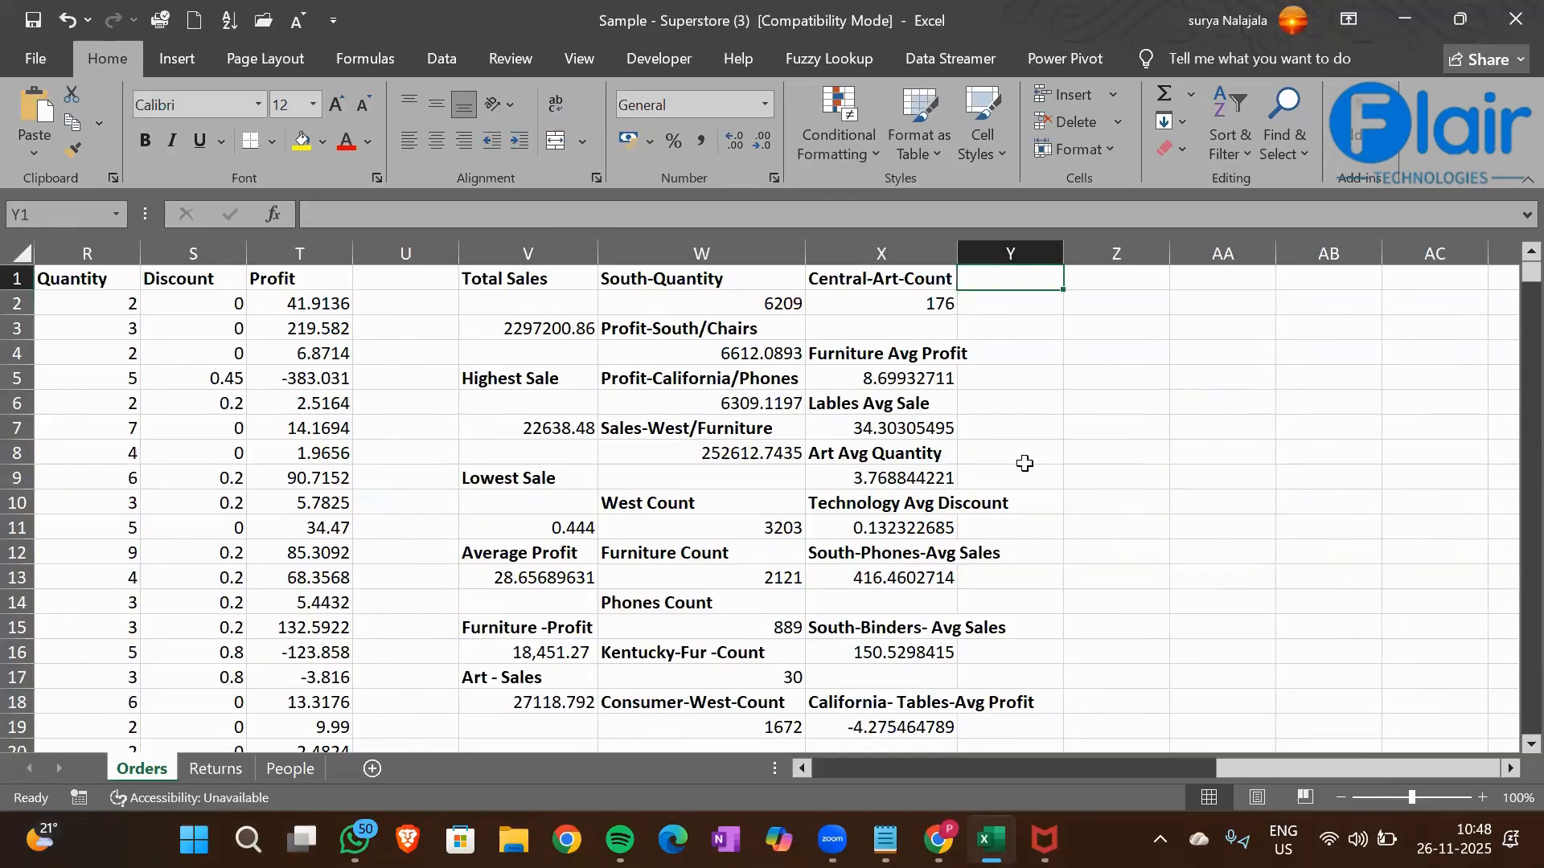
key(Right)
text(Maxifs)
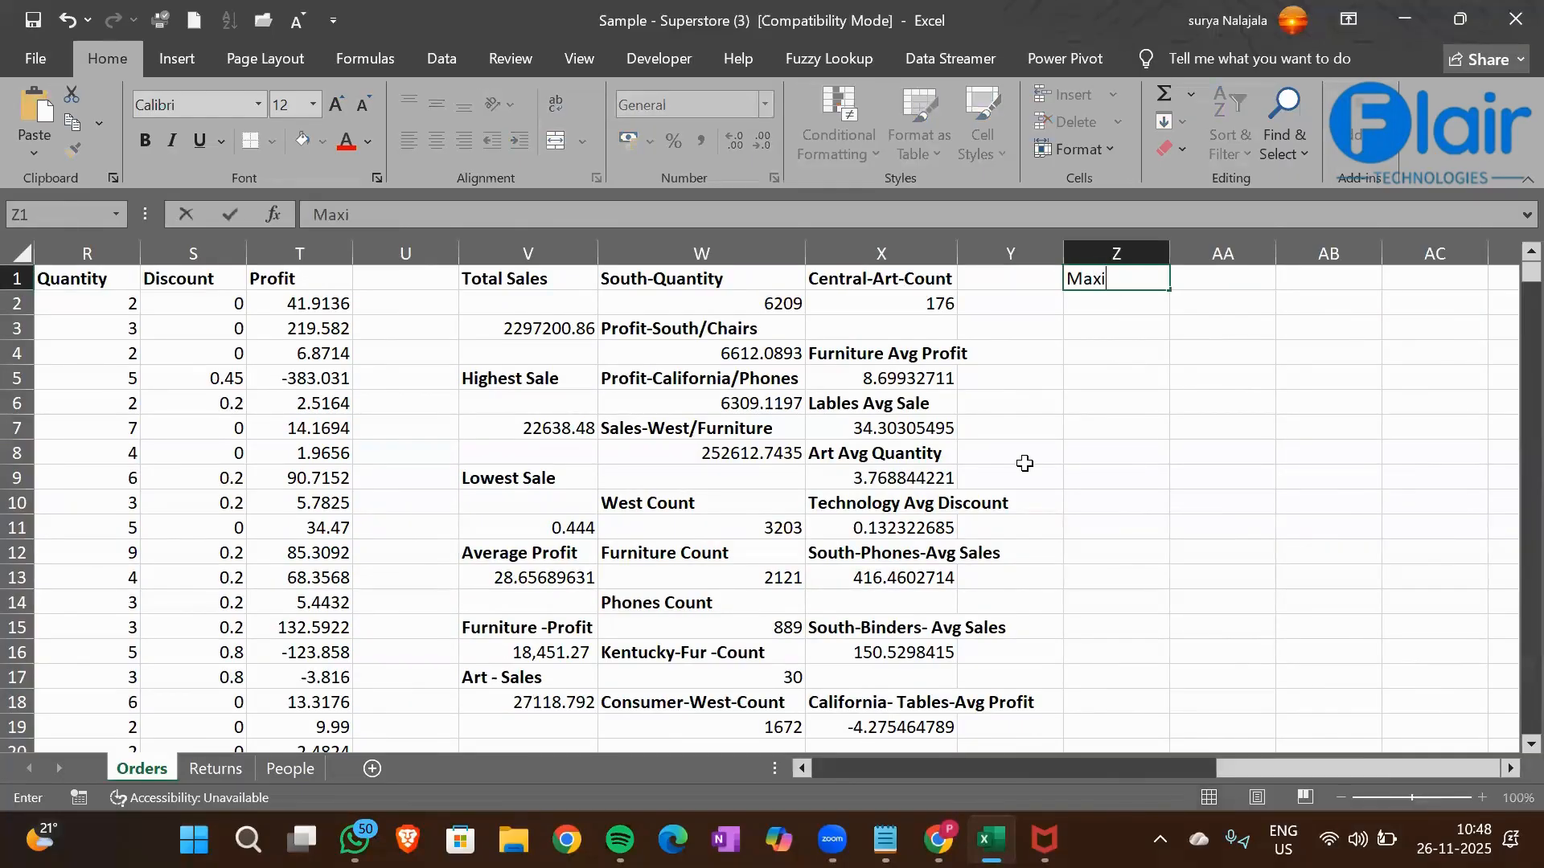
Enter the heading "MiniFs" in cell AB1 and select cell Z2 under the Maxifs heading
key(Right)
key(Right)
text(MiniFs)
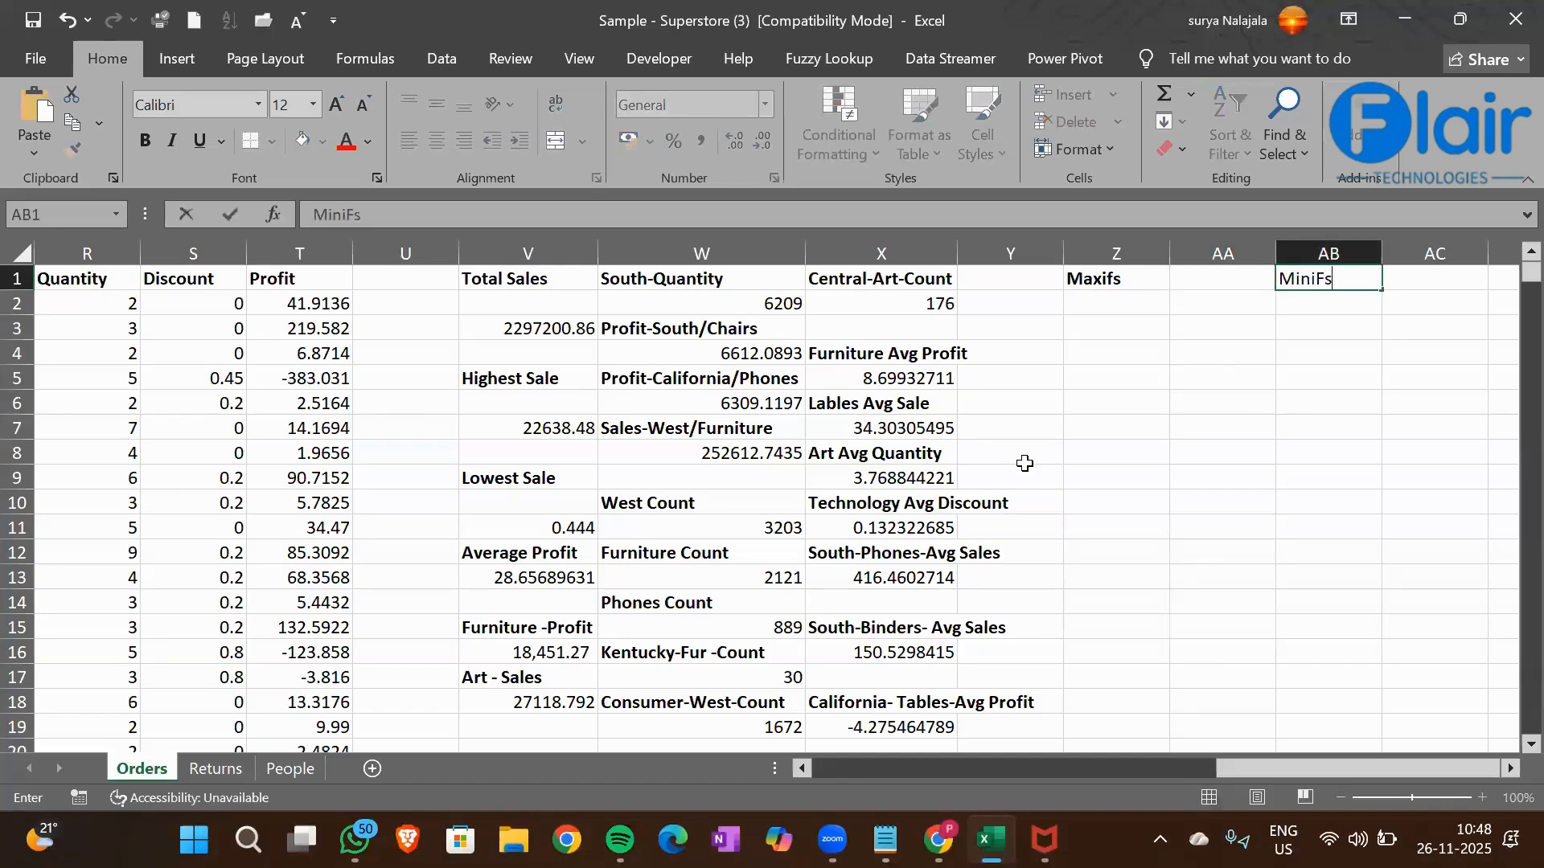
key(Return)
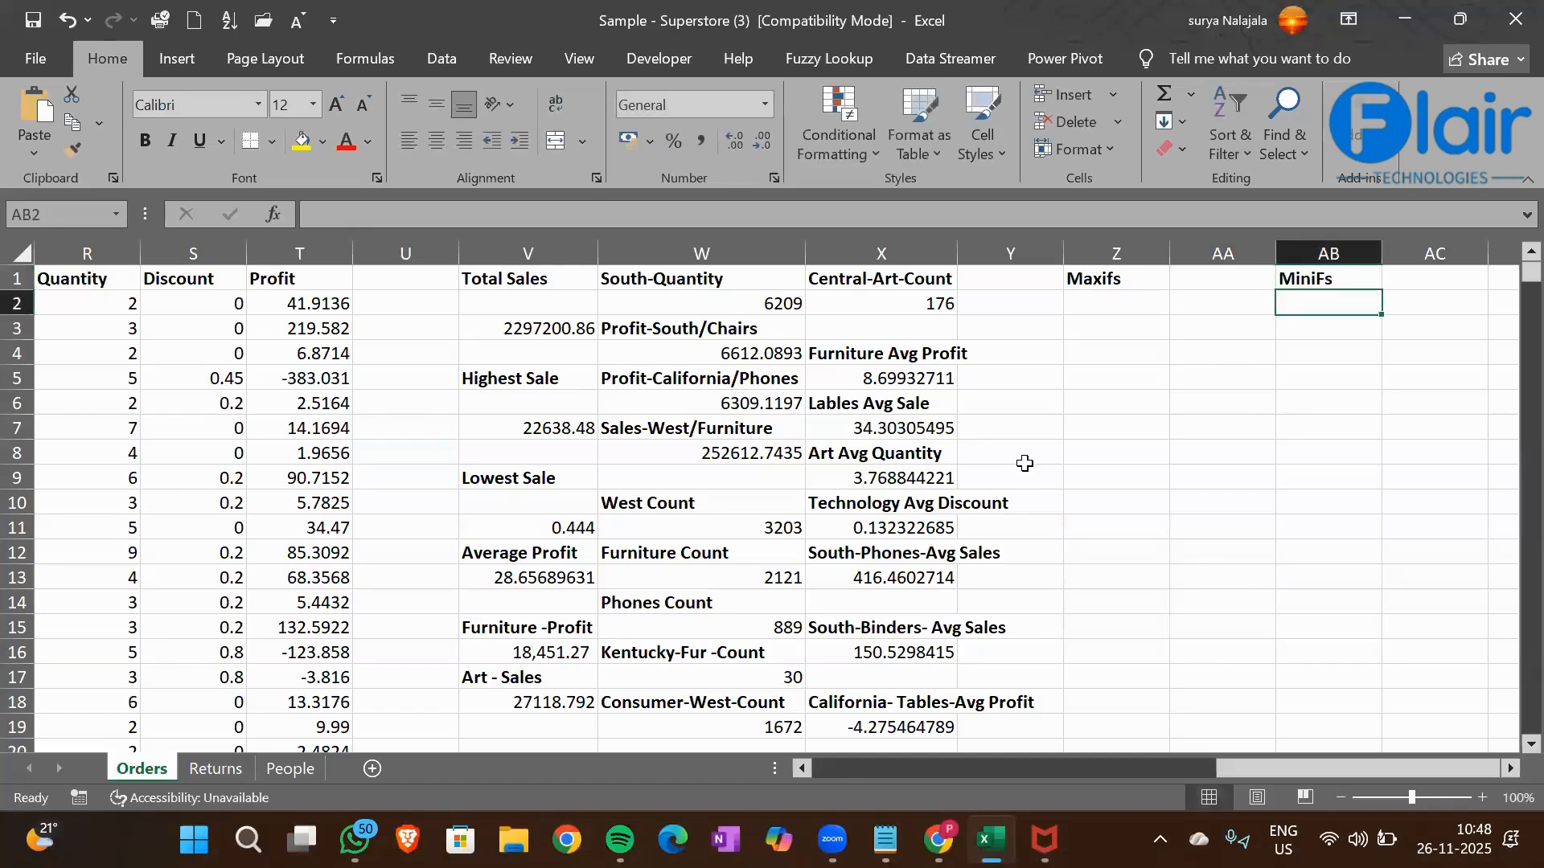
key(Left)
key(Left)
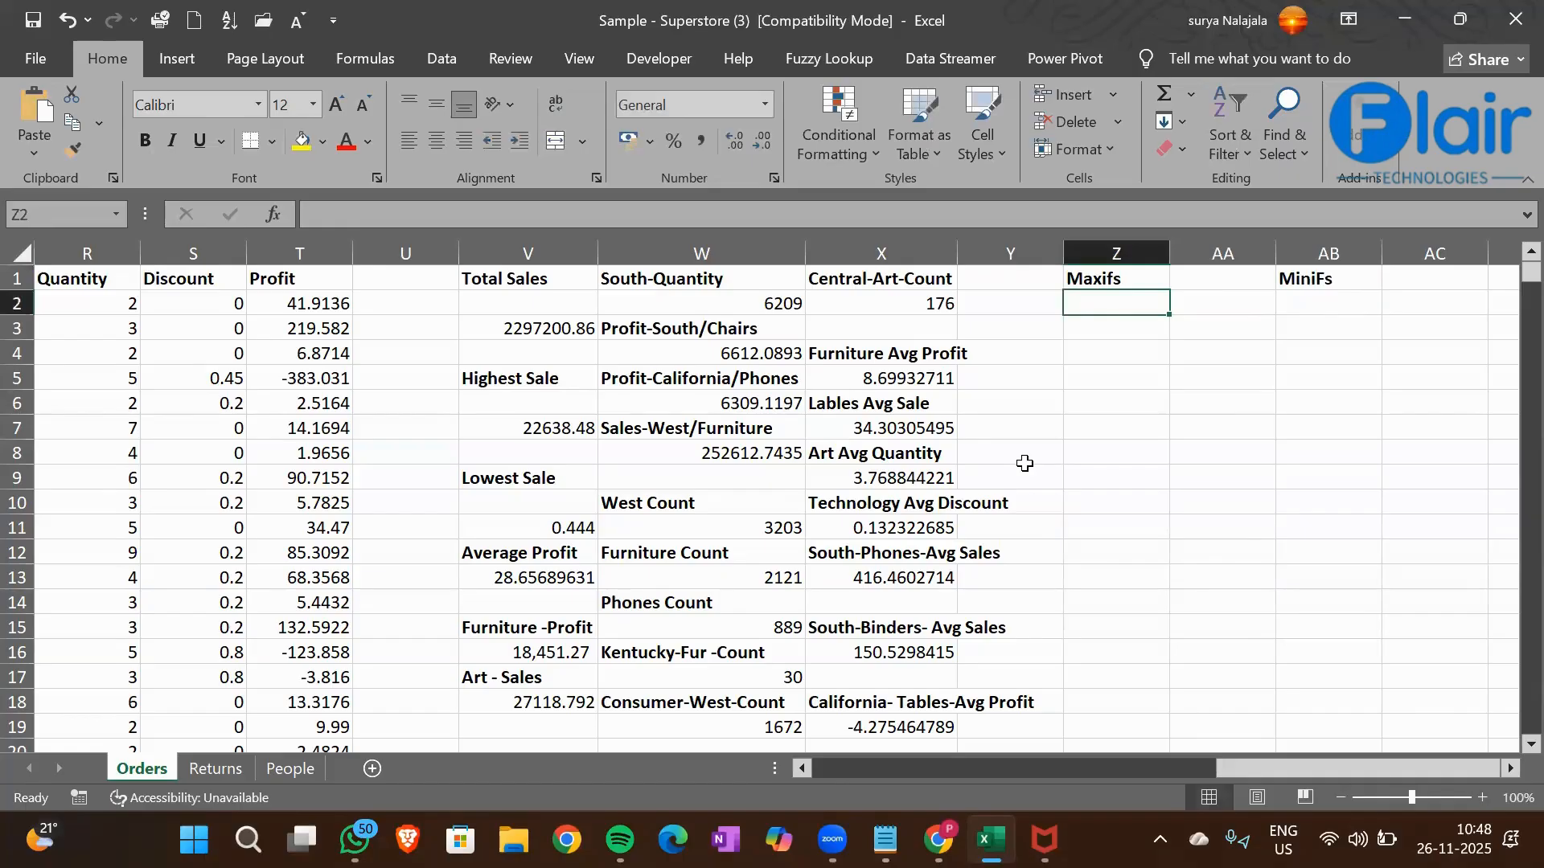
Enter the sub-heading "Maxif" in cell Z2 under the Maxifs heading
text(Maxifs)
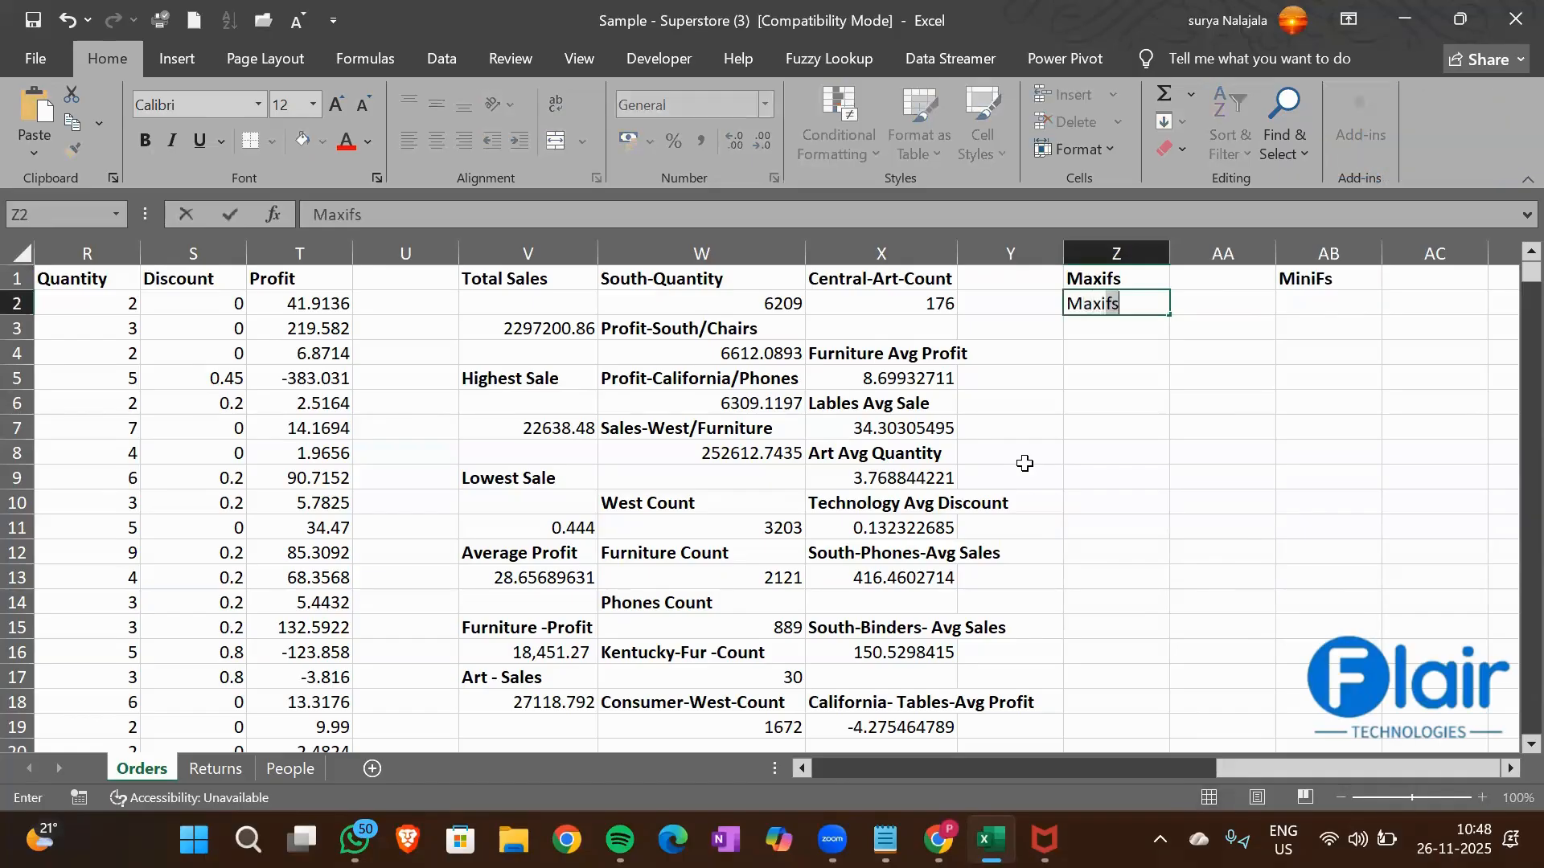
key(BackSpace)
key(Return)
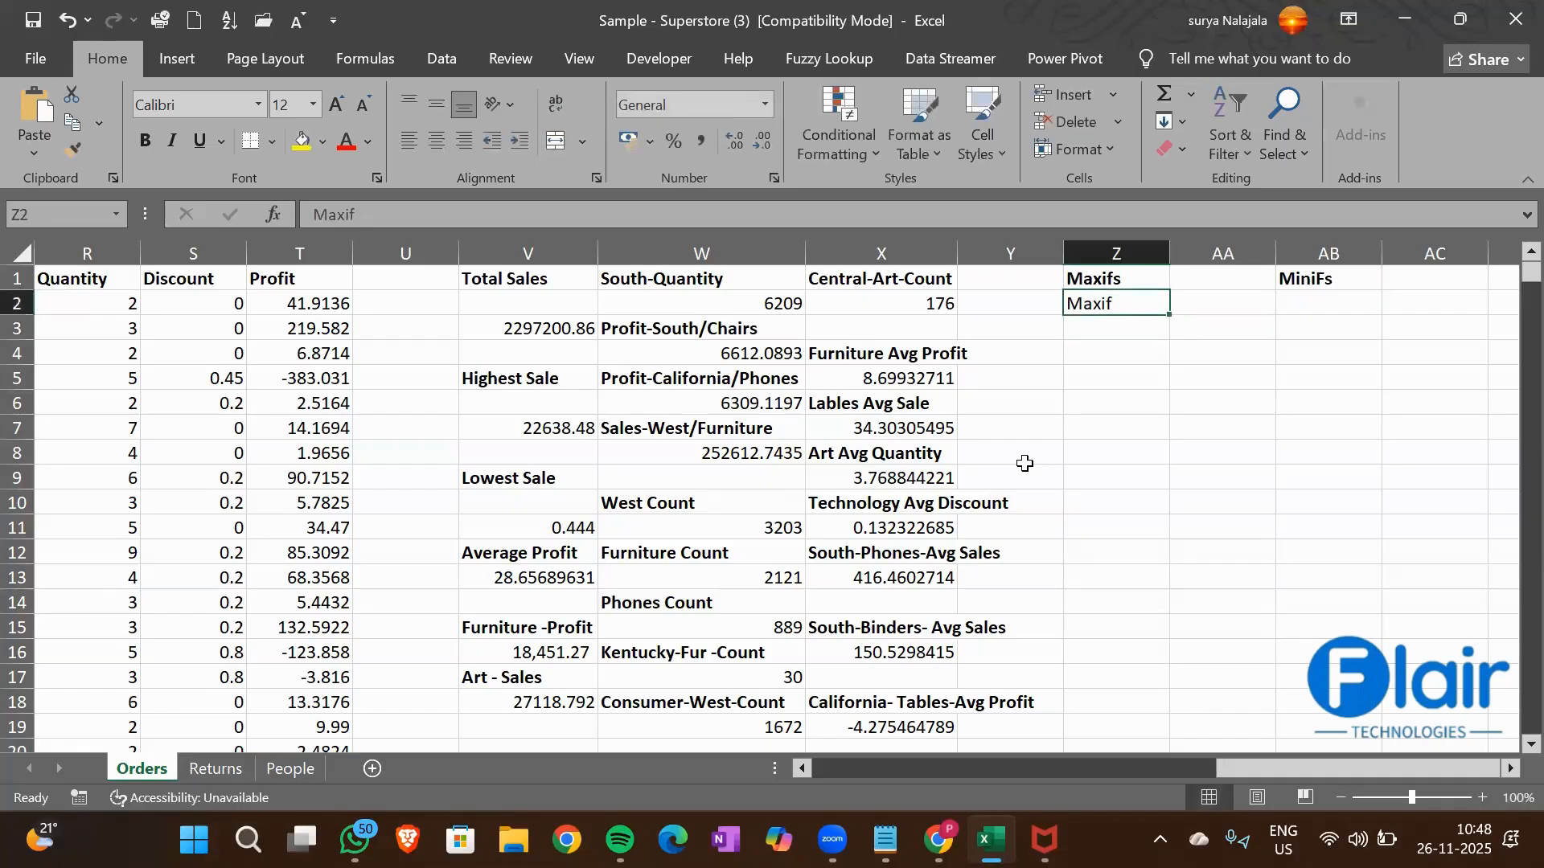
Enter the sub-heading "MiniF" in cell AB2 under the MiniFs heading
key(Up)
key(Right)
key(Right)
text(MiniFs)
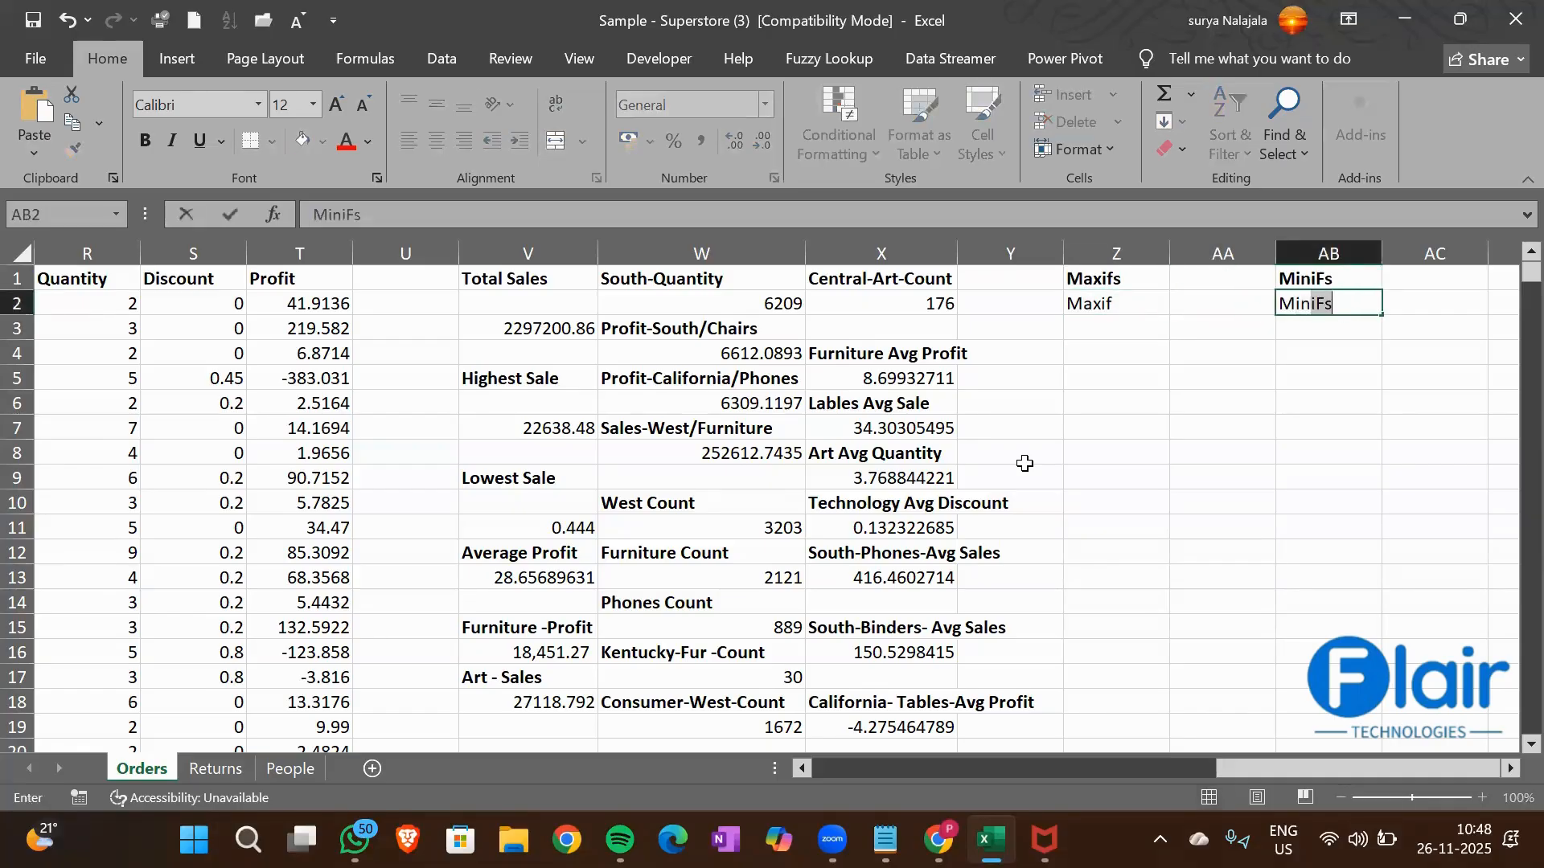
key(Return)
key(Up)
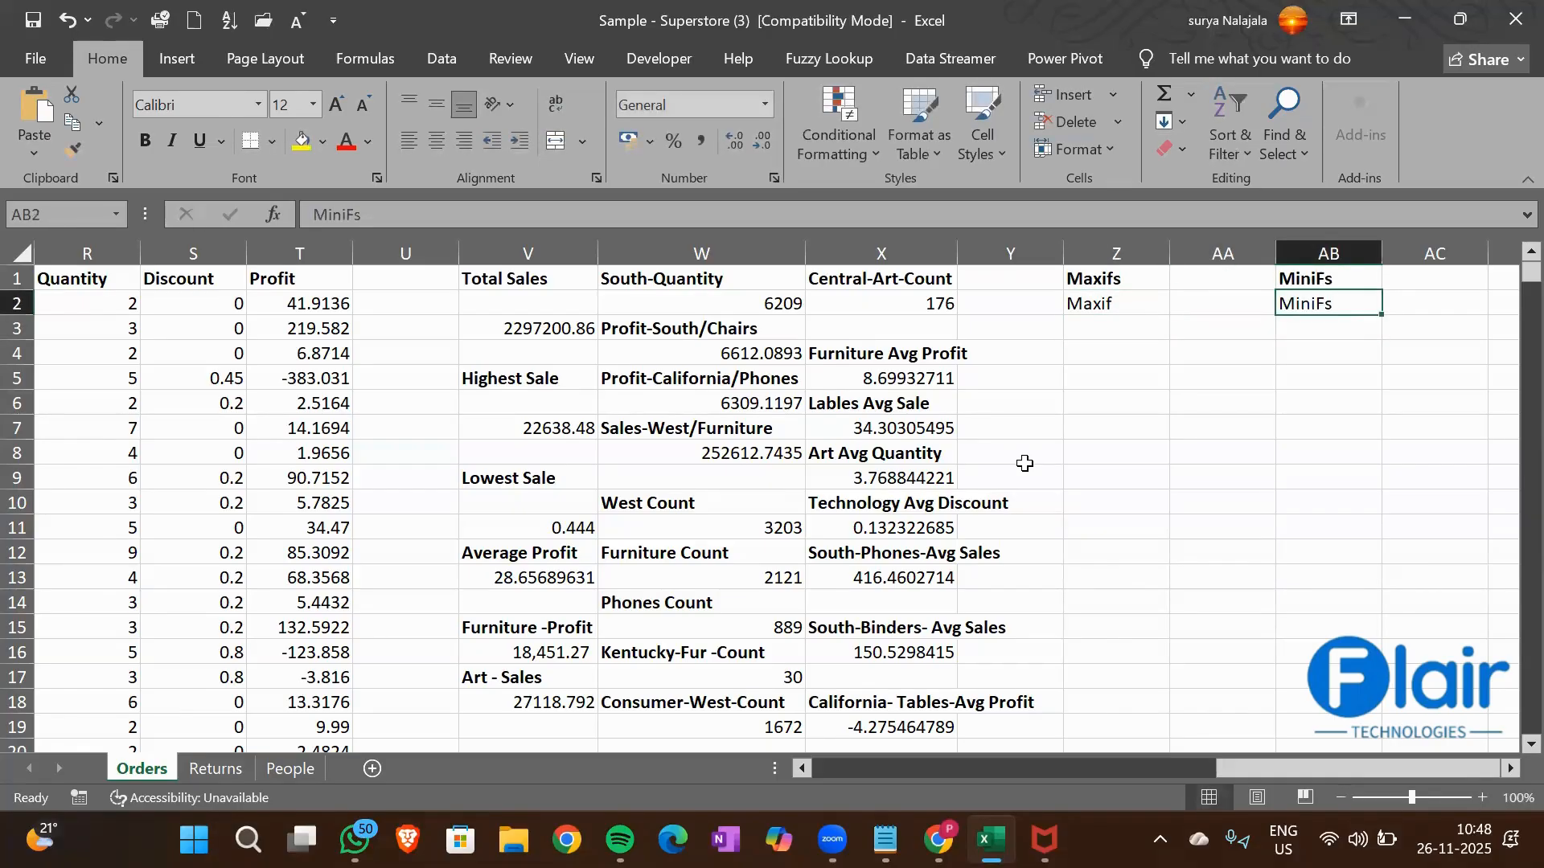
click(397, 224)
key(BackSpace)
key(ctrl+Return)
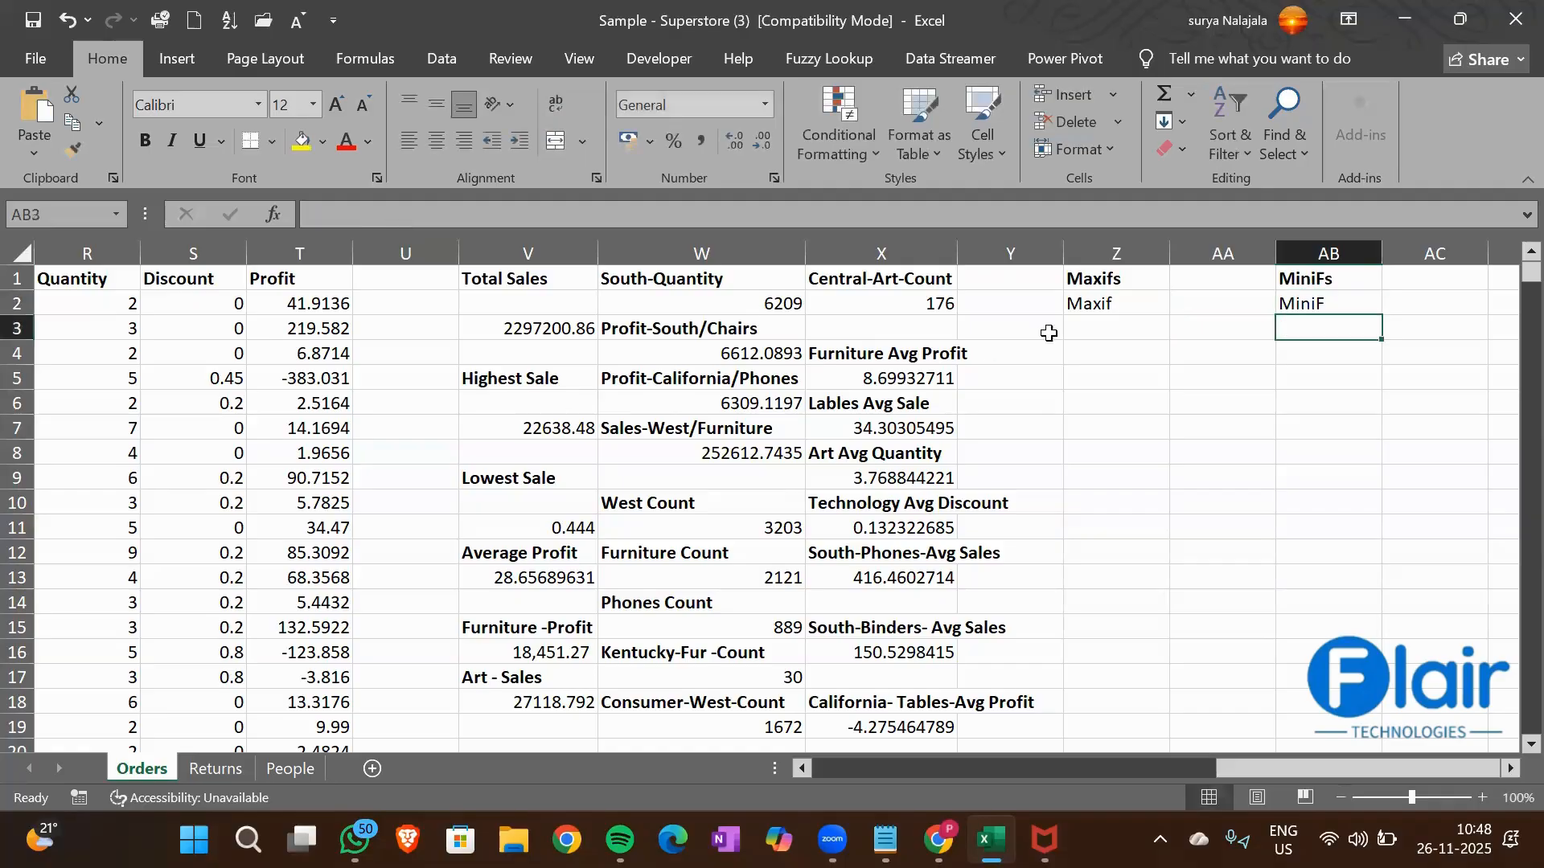
Change the font color of the Maxif and MiniF sub-headings in Z2 and AB2 to red
click(1081, 299)
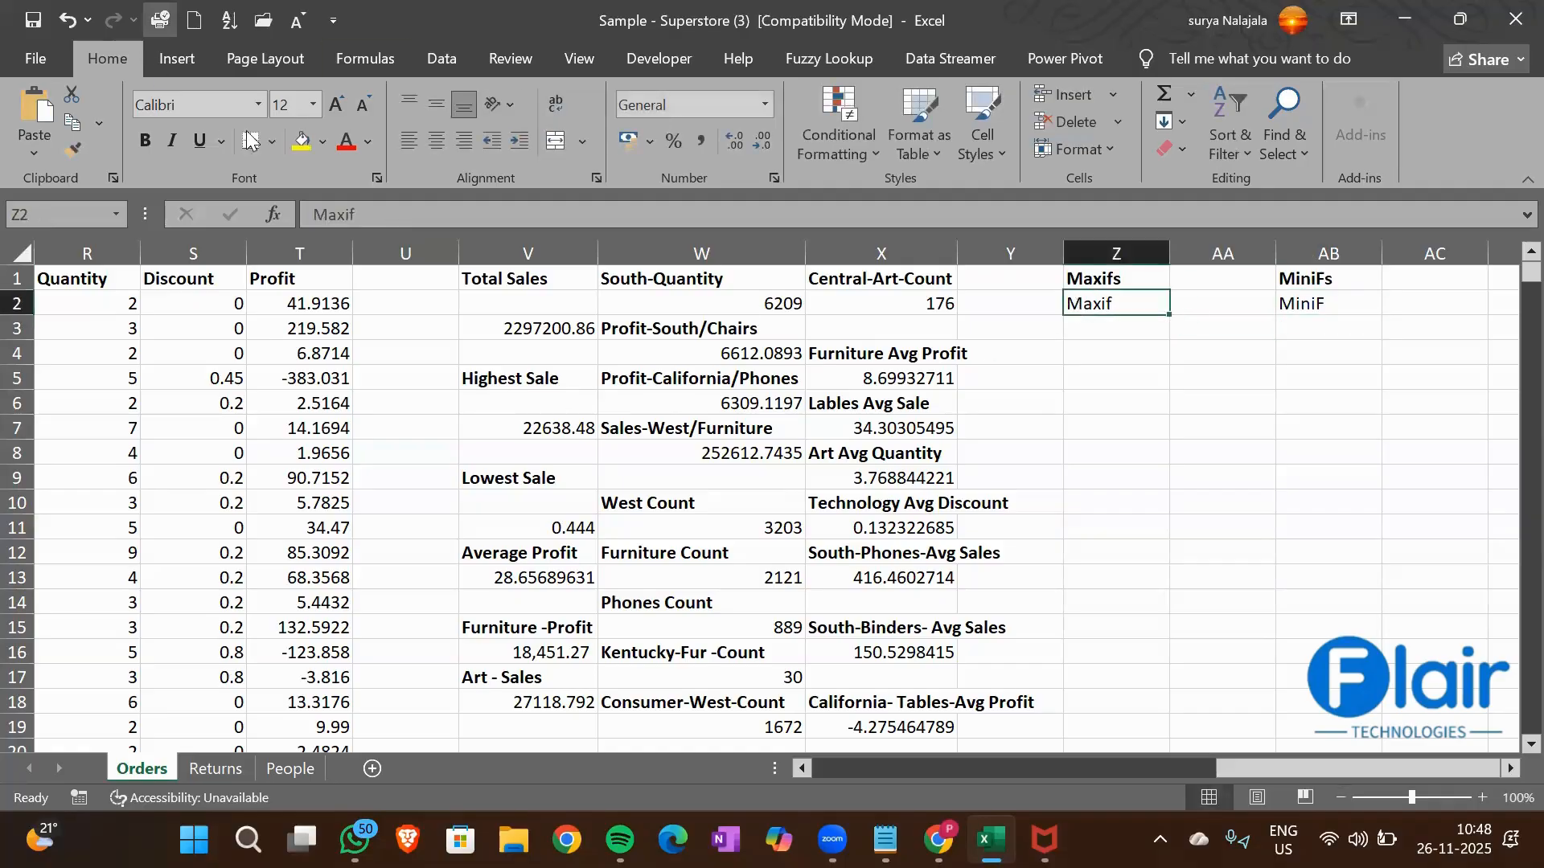
click(347, 142)
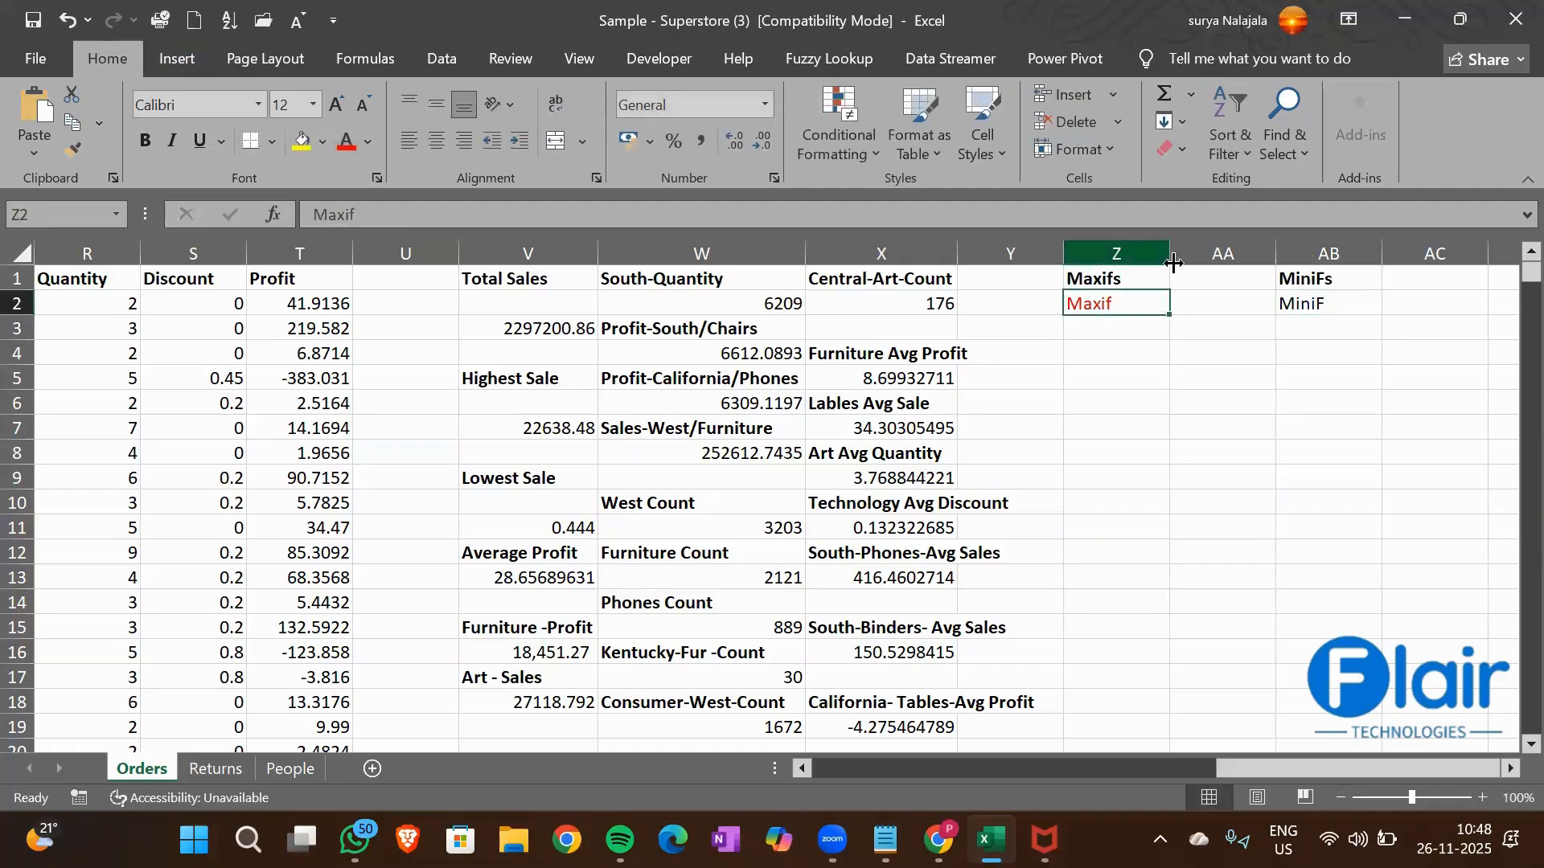
click(1307, 306)
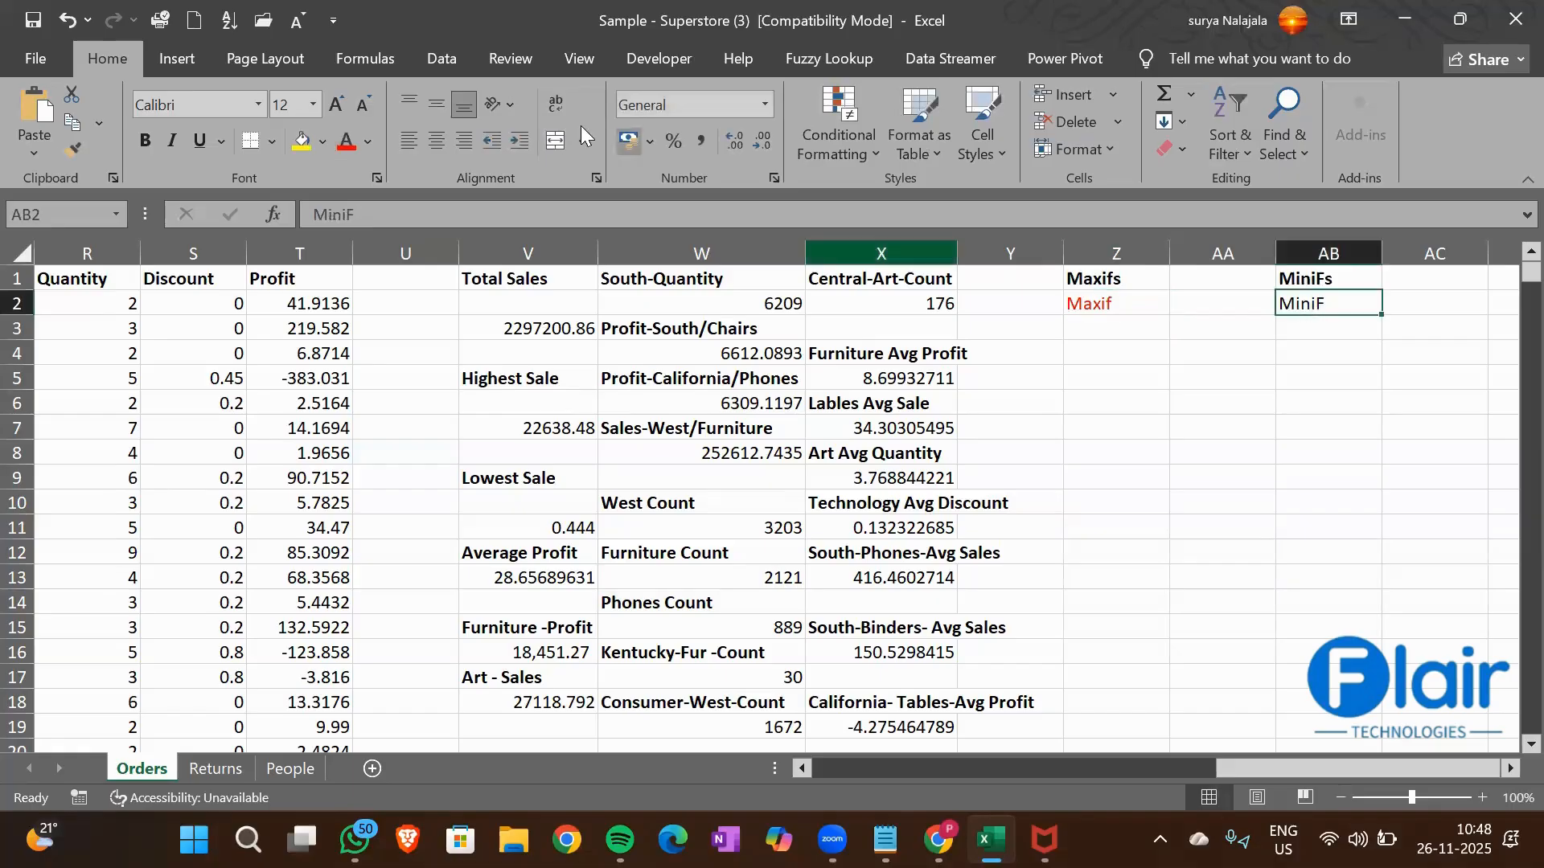
click(347, 143)
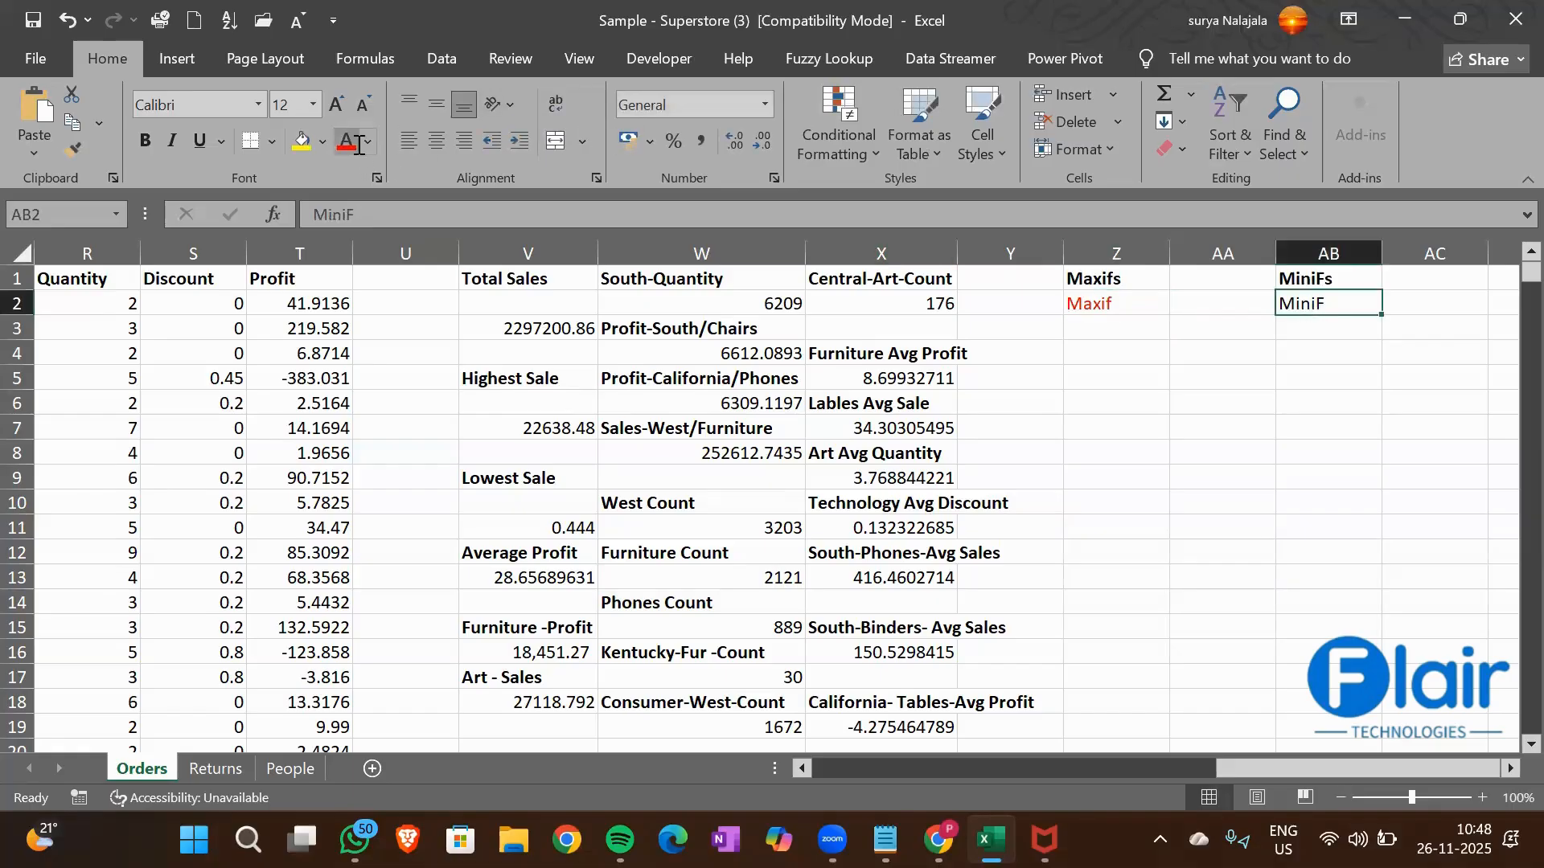
click(1114, 280)
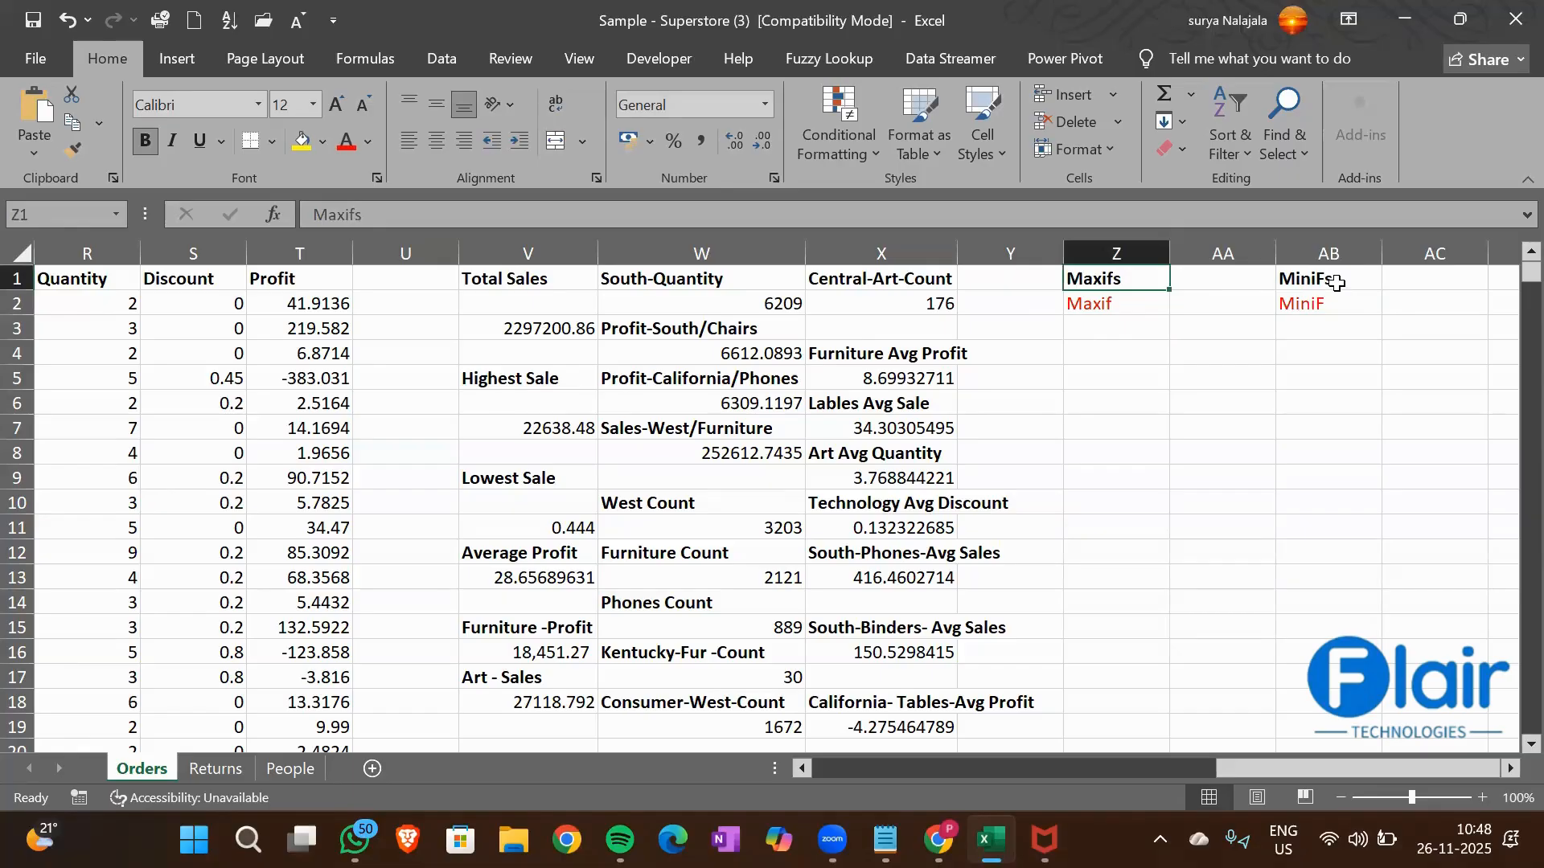
click(1336, 283)
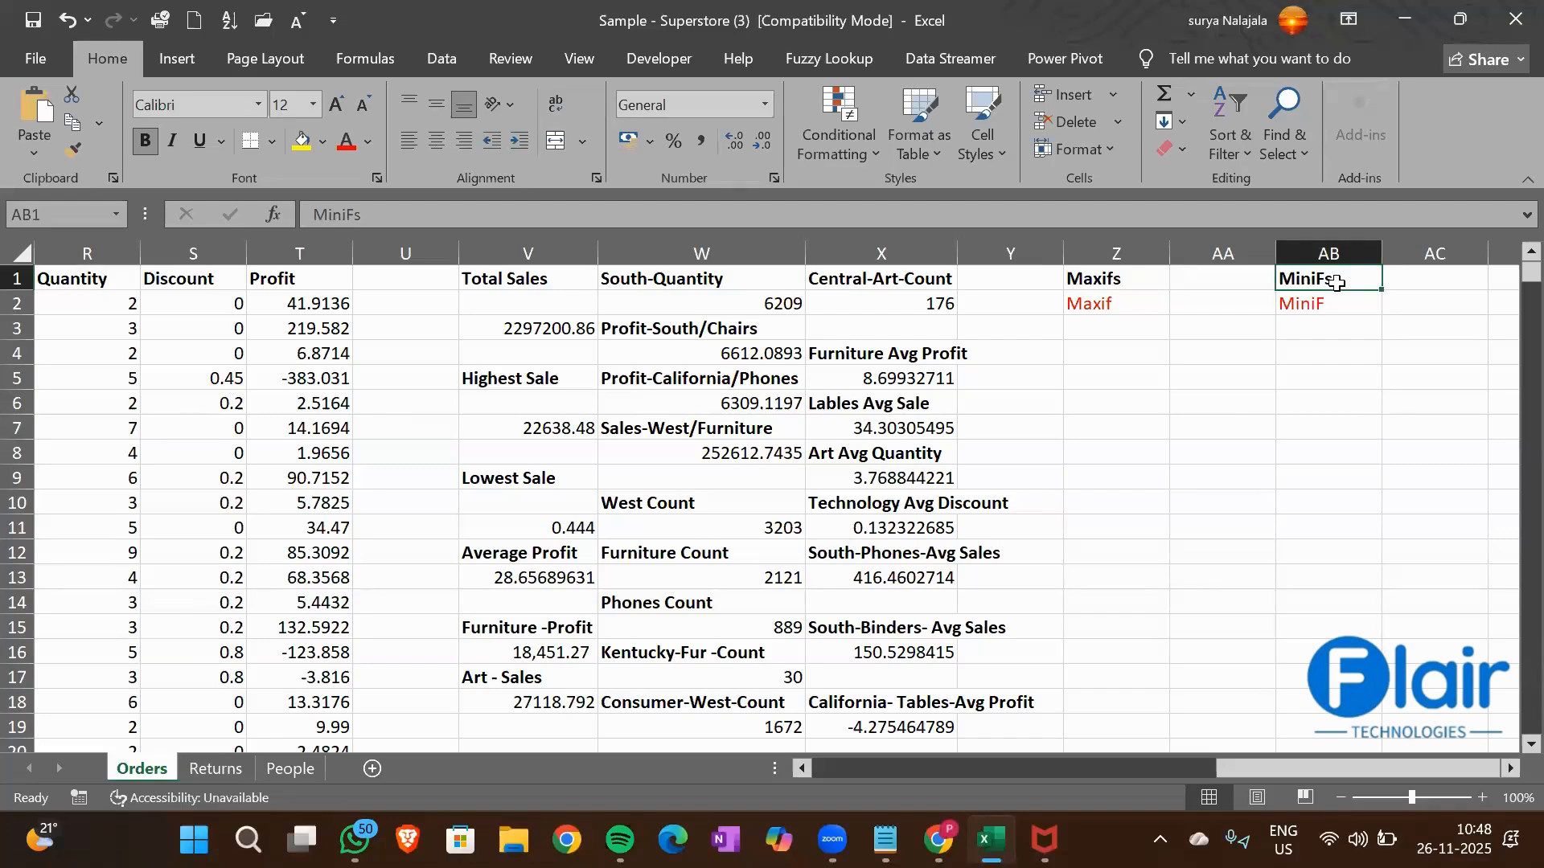
scroll(1337, 284, left, 2)
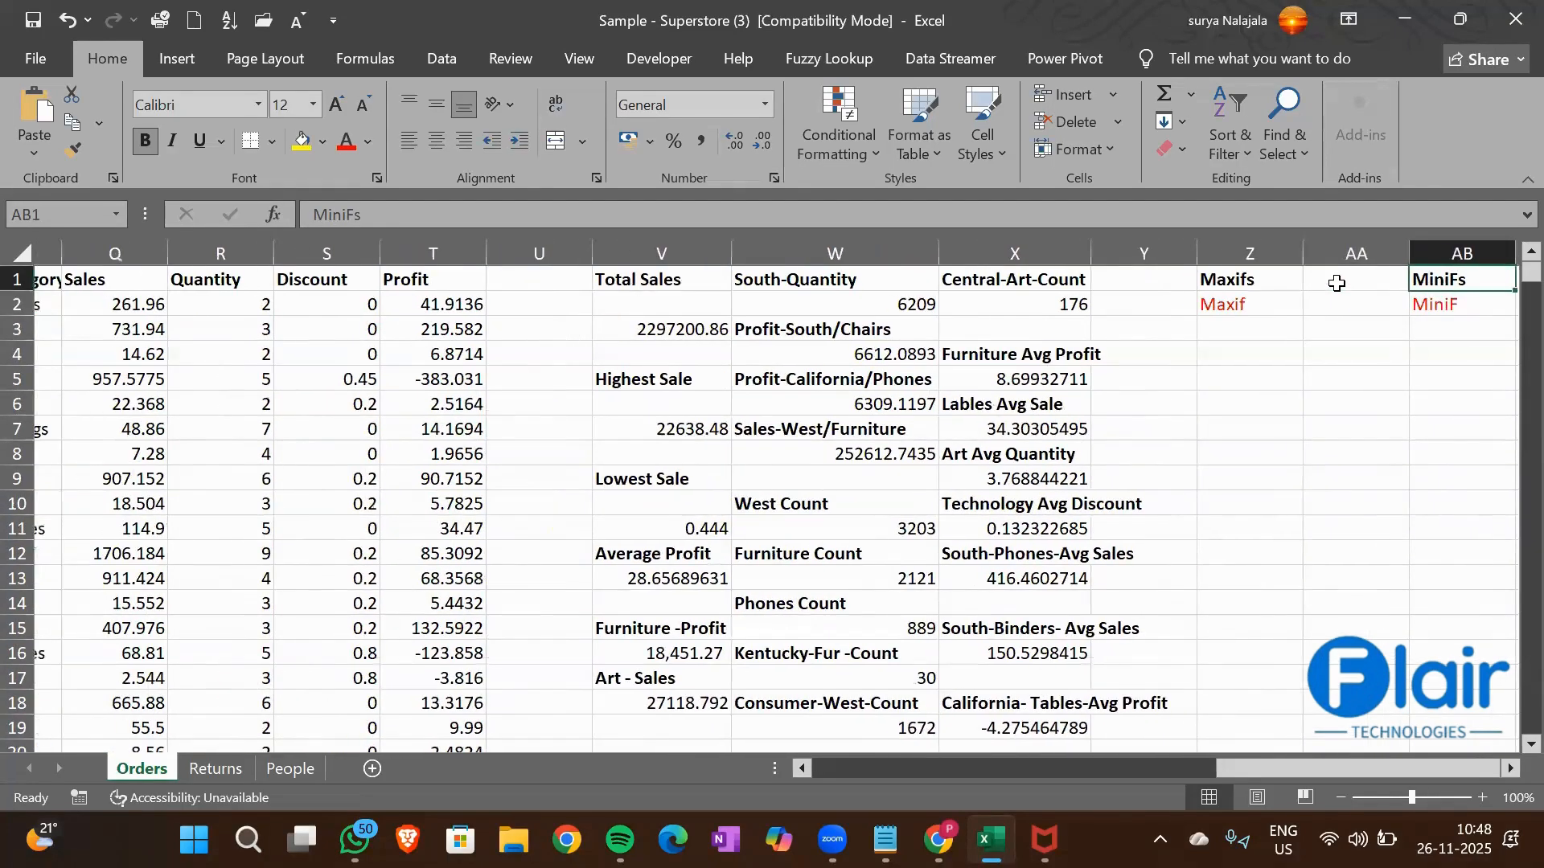
scroll(1336, 284, right, 1)
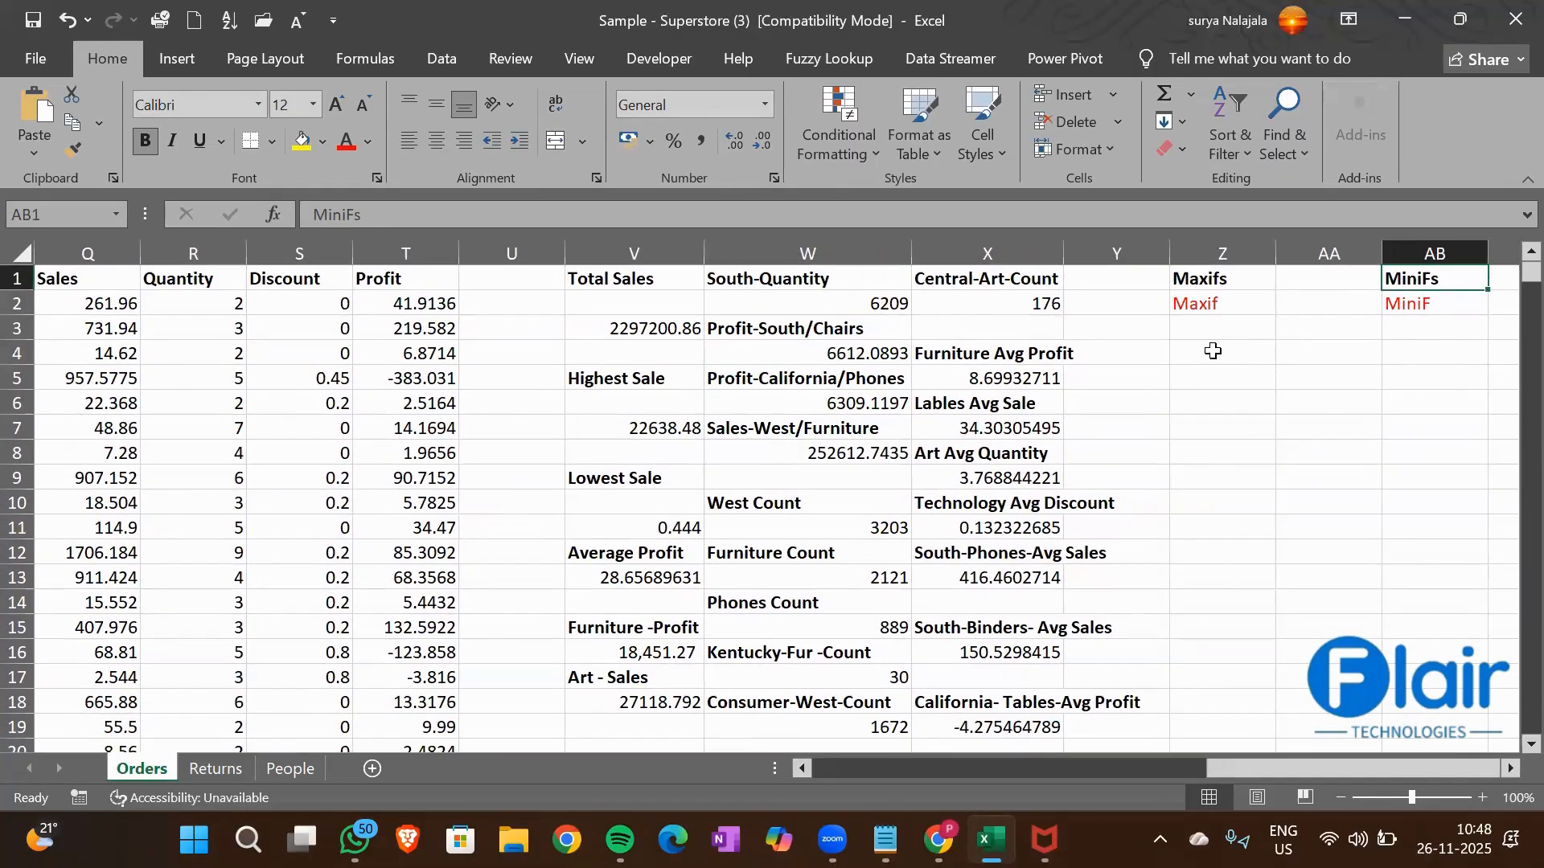
click(1213, 350)
text(=)
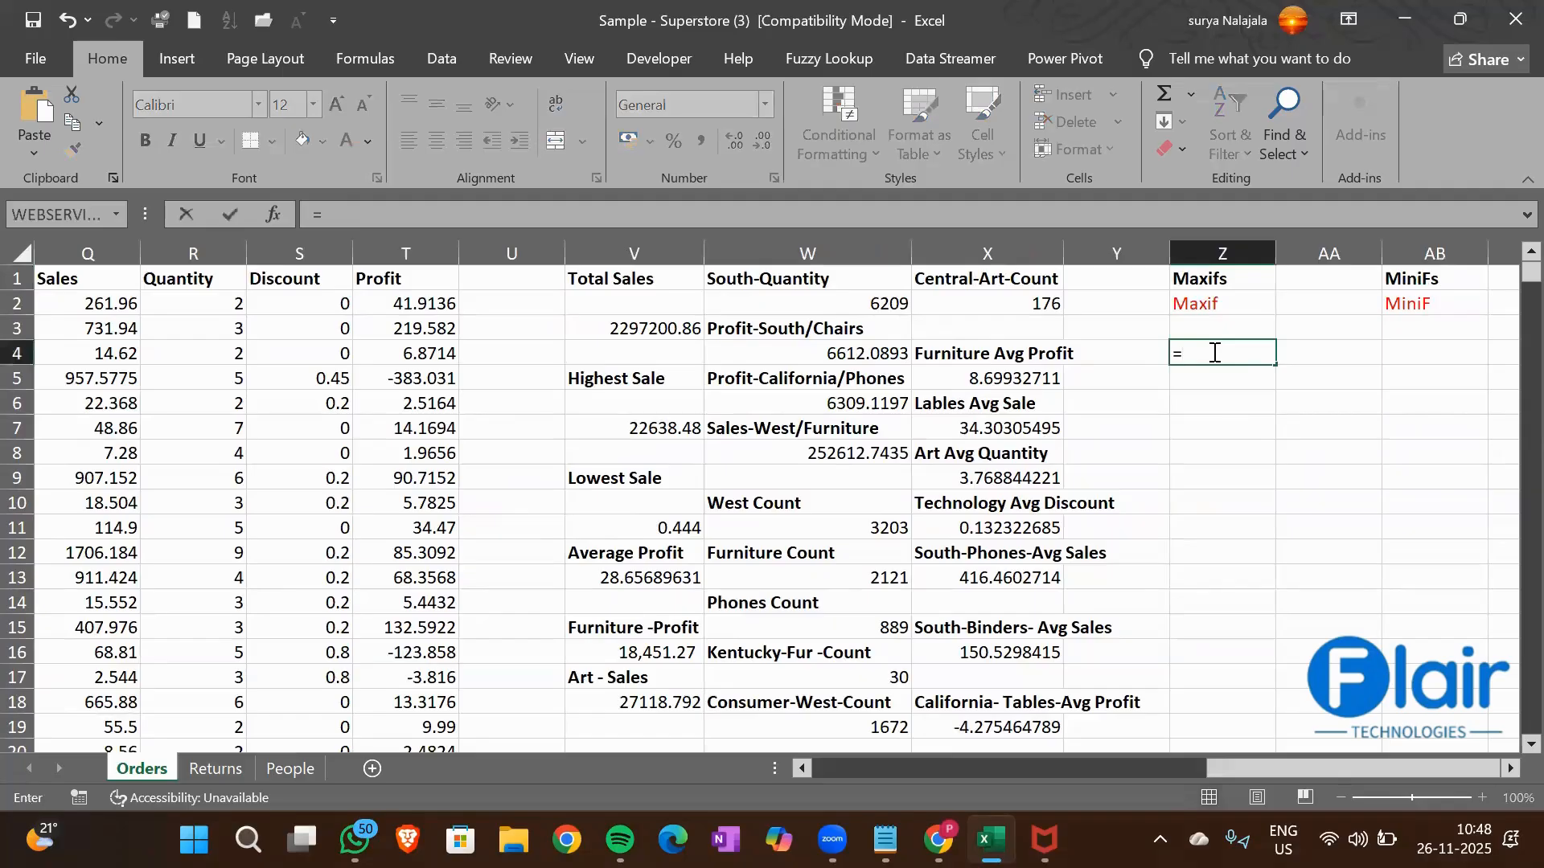
key(BackSpace)
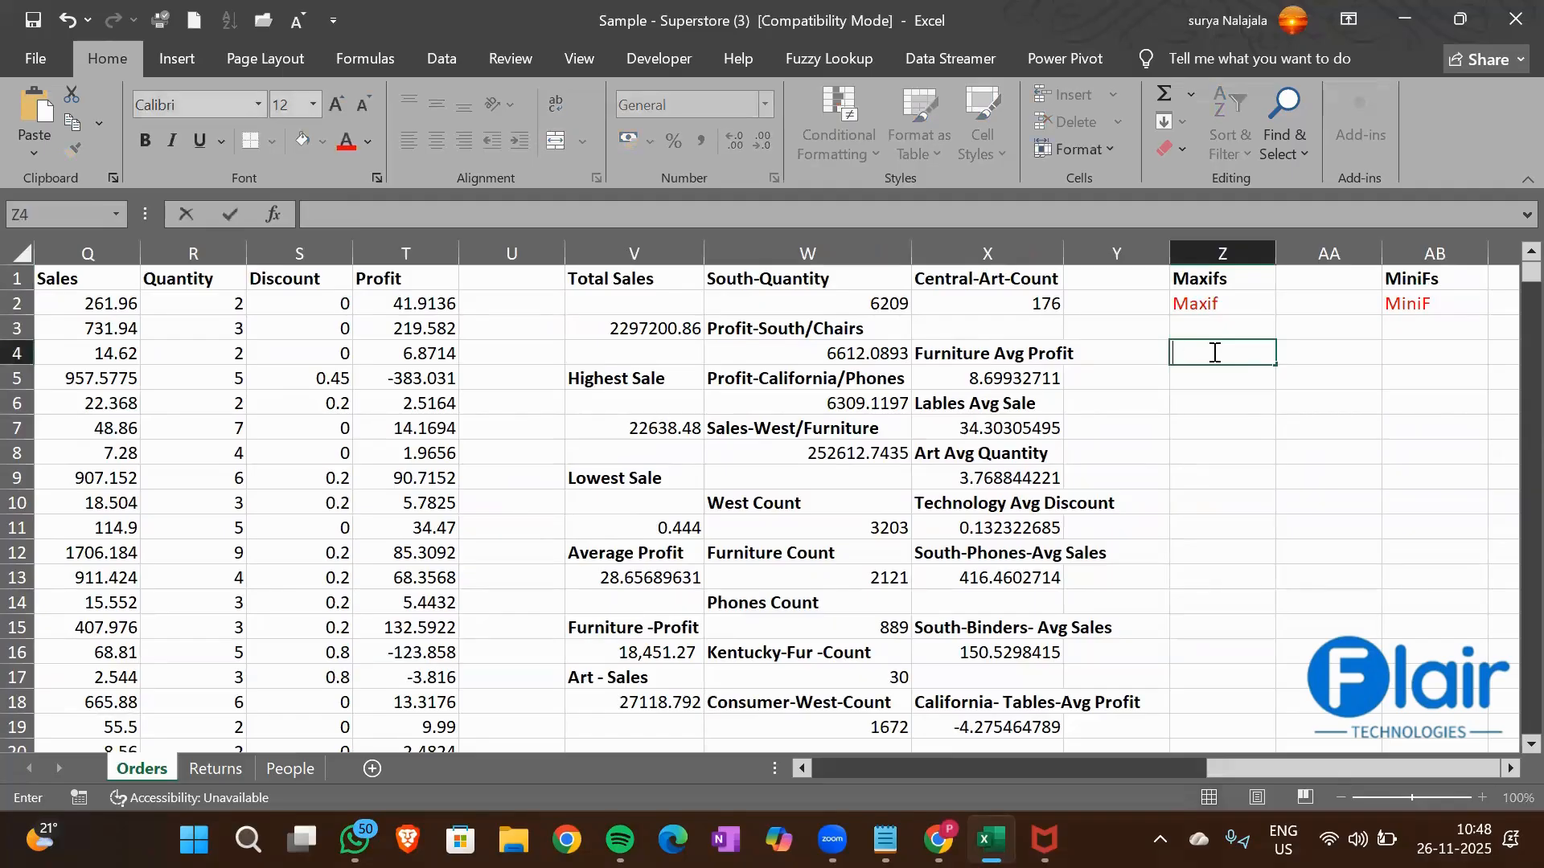
scroll(133, 432, left, 3)
click(205, 312)
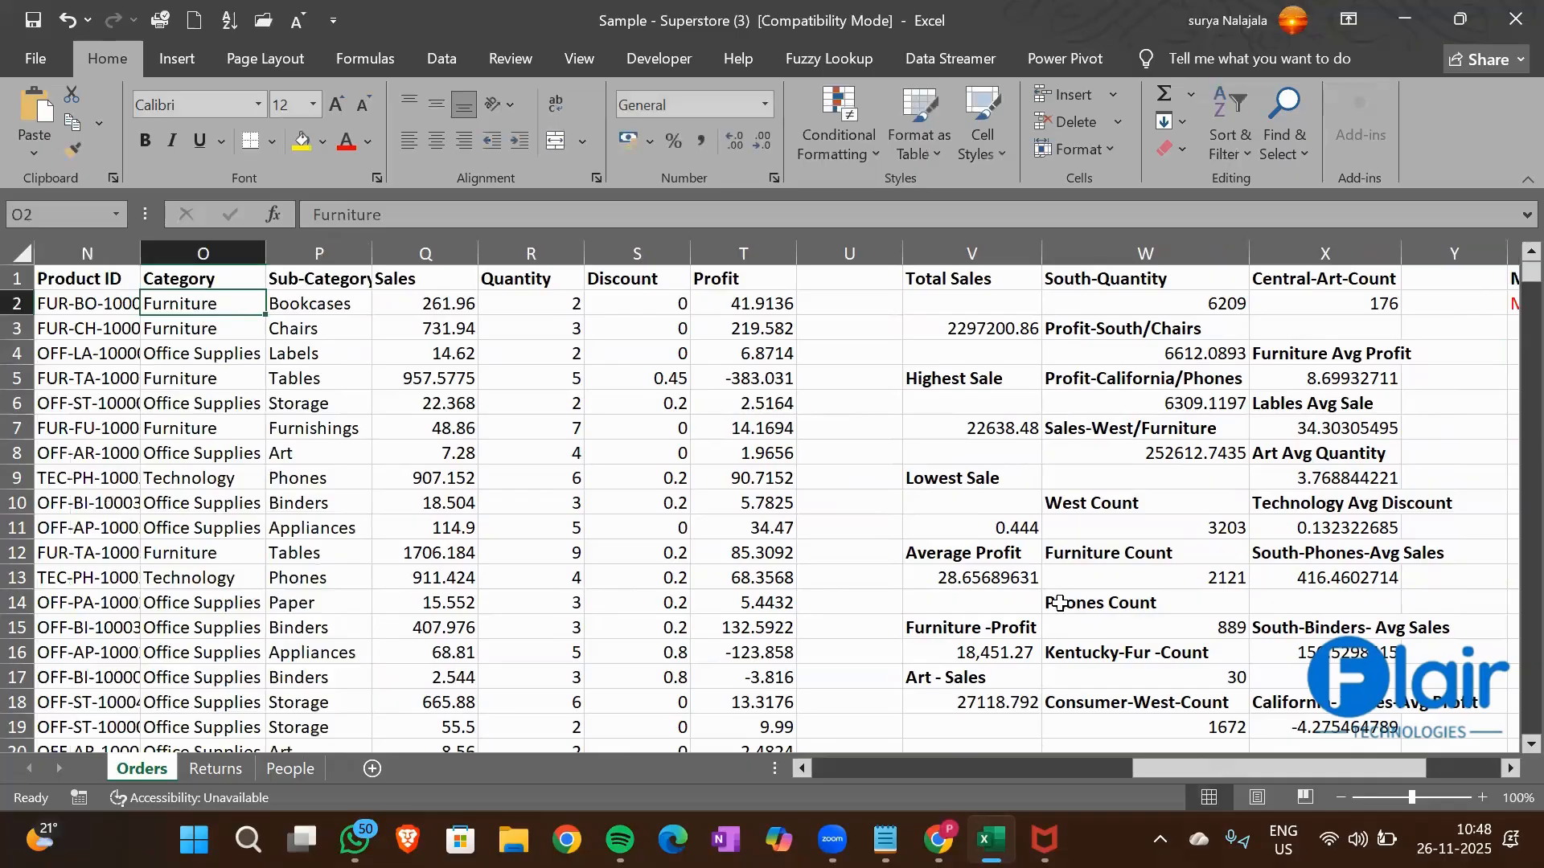
Enter the label "High.Sales-Furniture" in cell Z3 and make it bold
scroll(1060, 603, right, 3)
click(1222, 330)
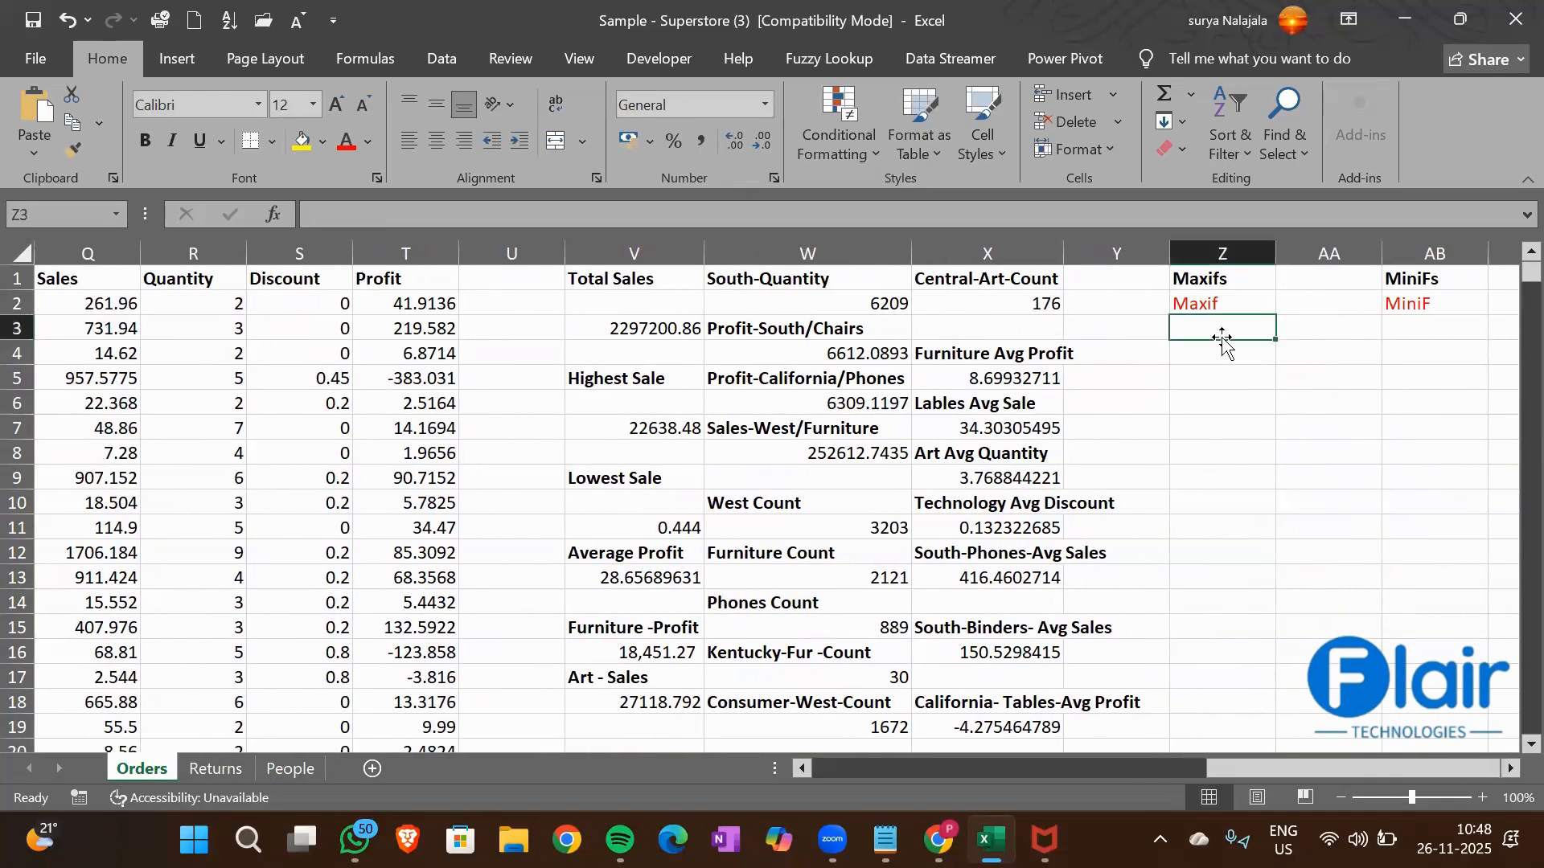
text(High)
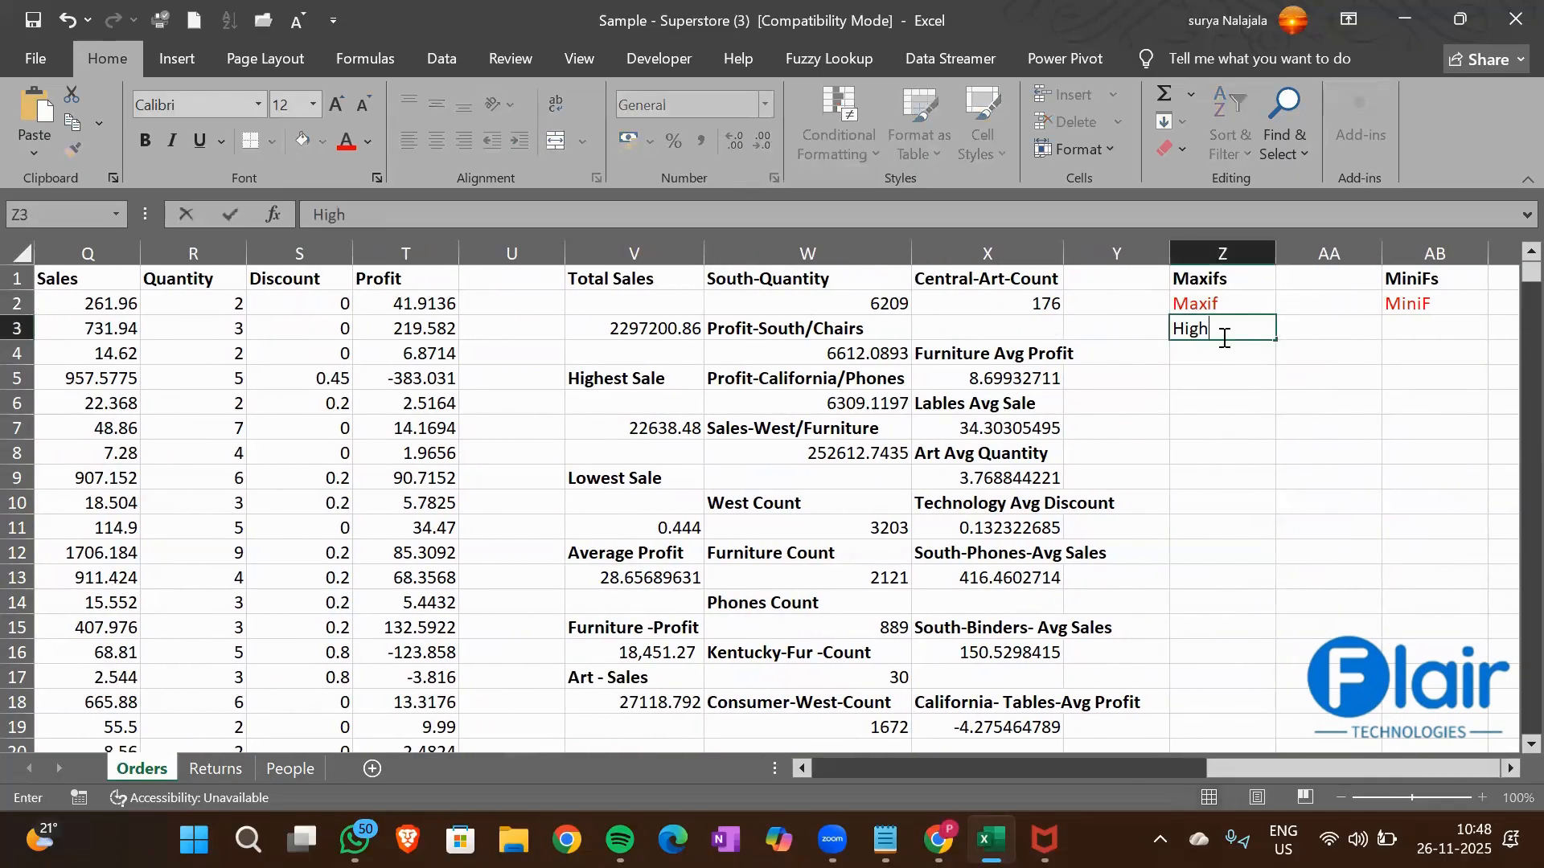
text(.Sales-Furniture)
key(Return)
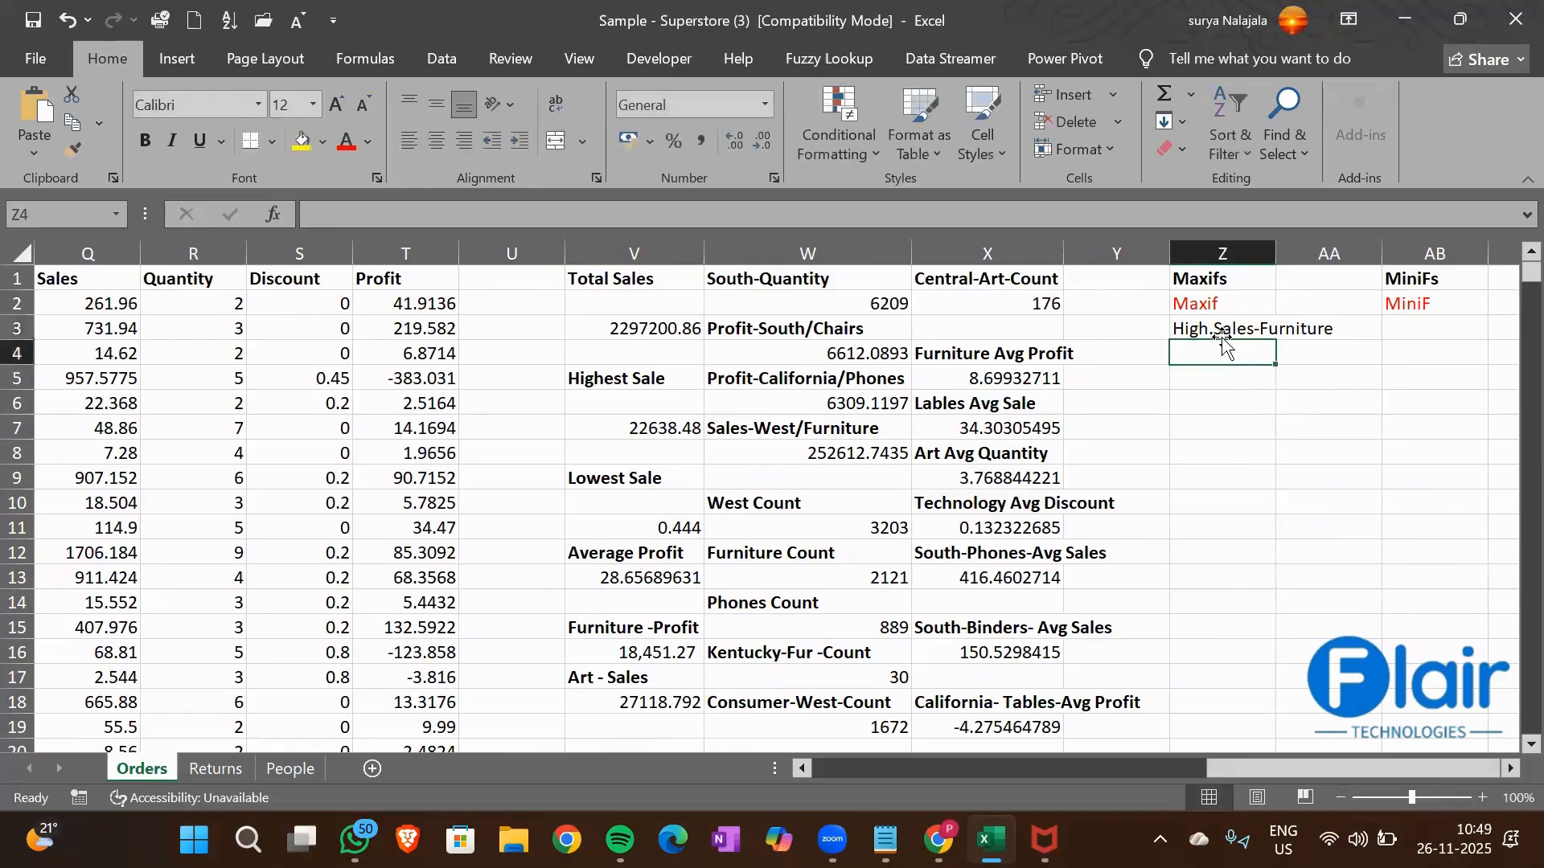
key(Up)
key(ctrl+b)
Start a MAXIFS formula in cell Z4 with the Sales column Q1:Q9995 as the max range
key(Down)
key(Down)
key(Up)
text(=)
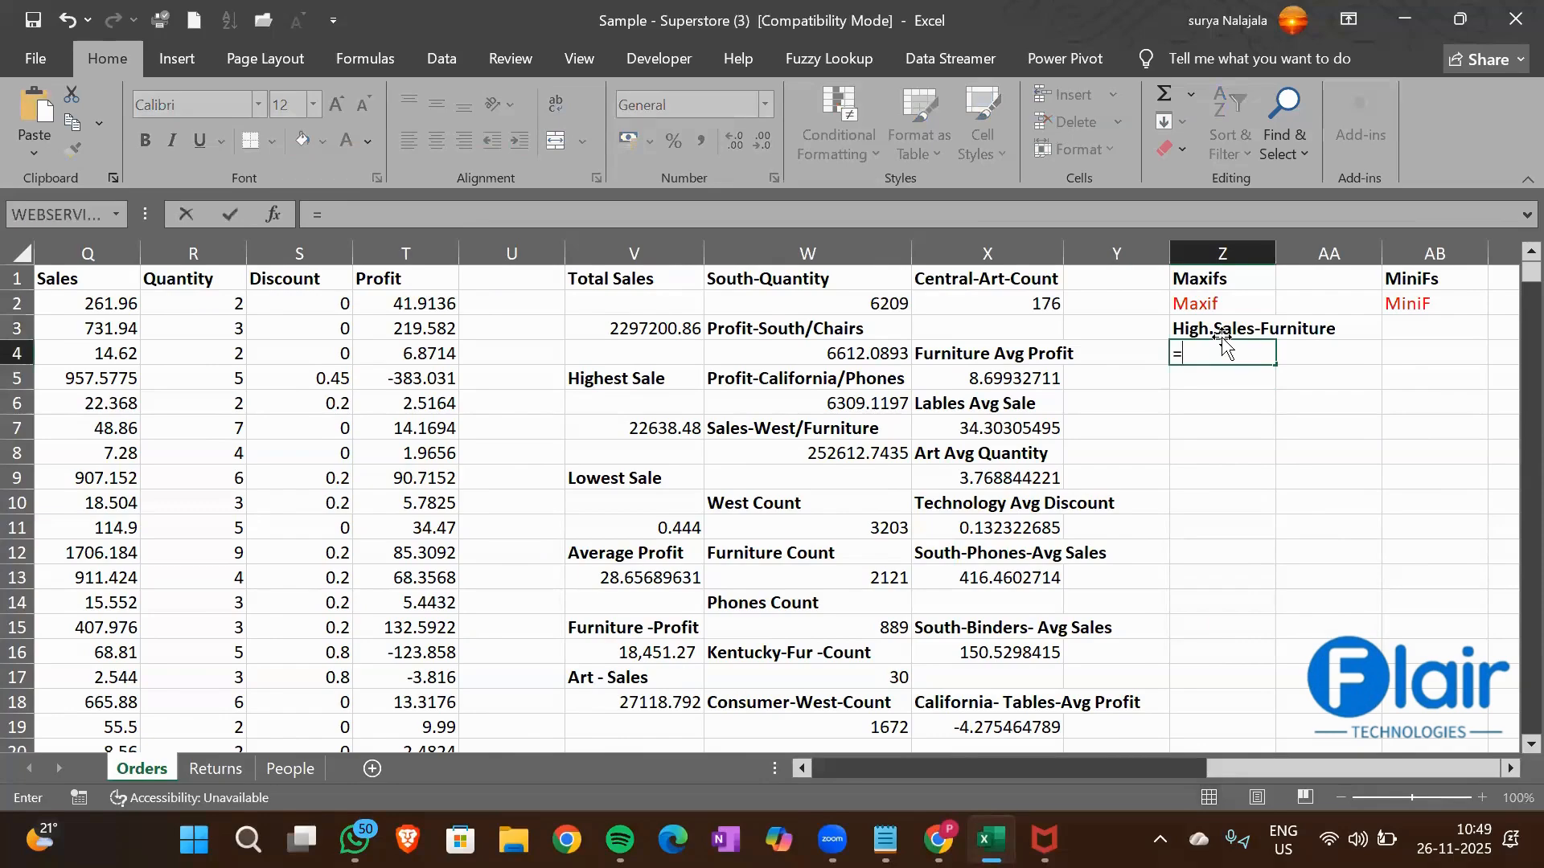
text(Maxifs)
key(Tab)
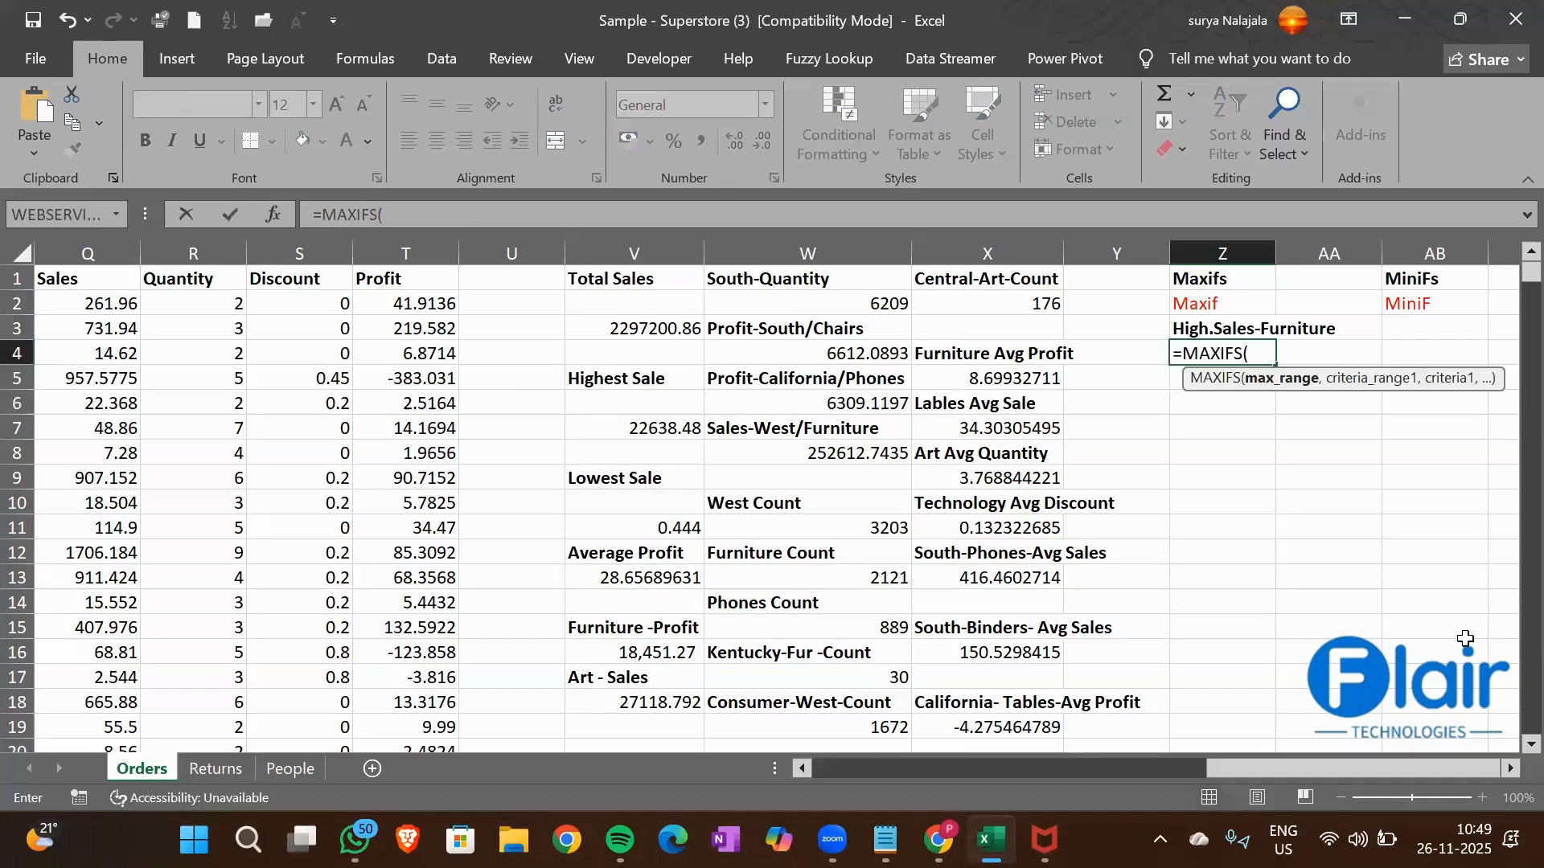
click(101, 282)
key(ctrl+shift+Down)
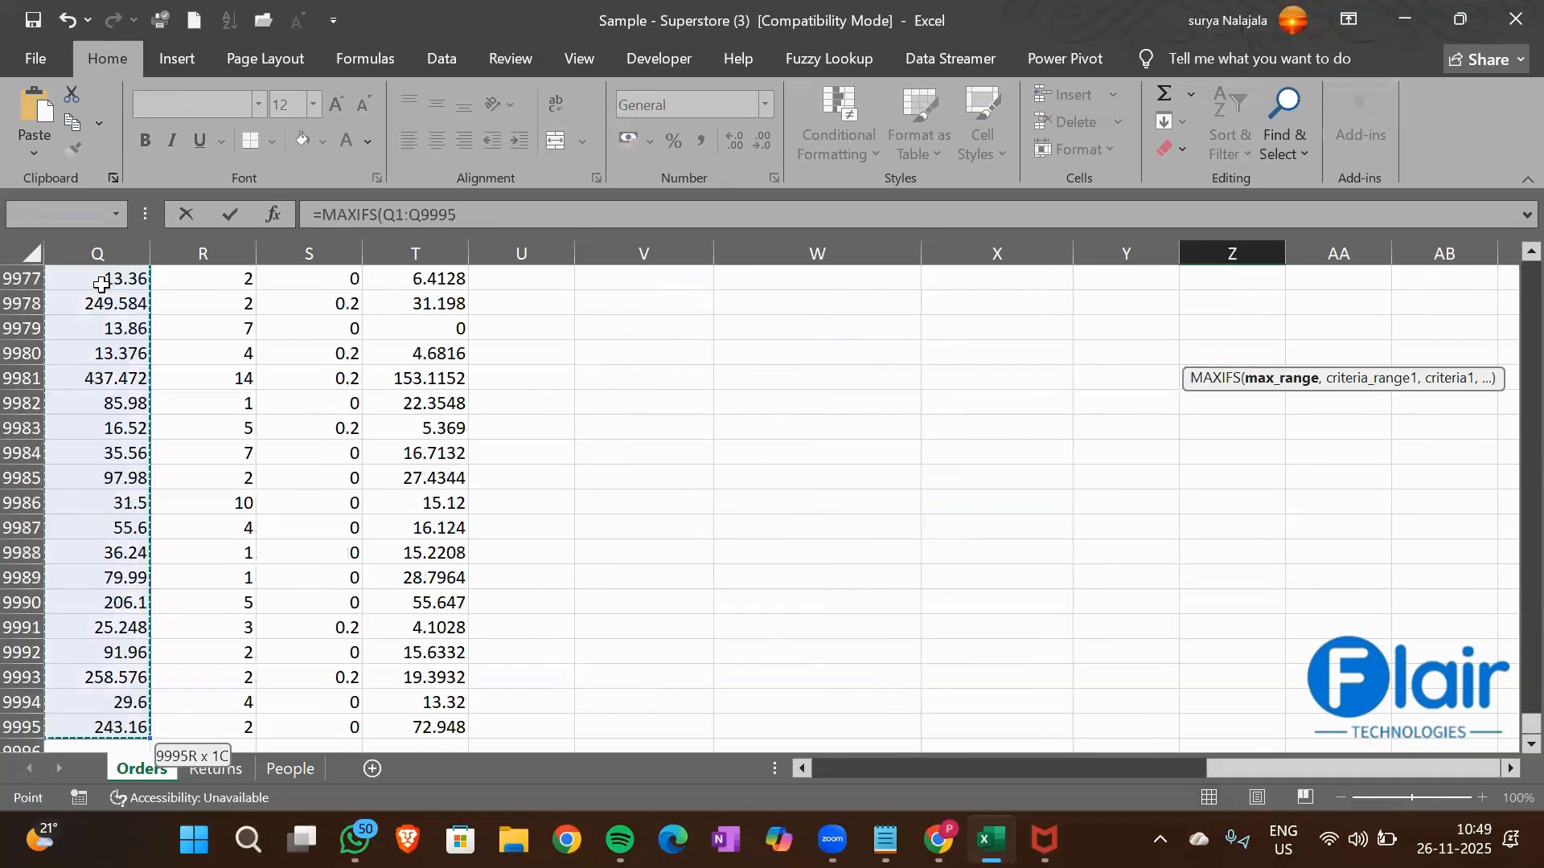
Add the Category column O1:O9995 as the criteria range of the Z4 MAXIFS formula
text(,)
click(122, 410)
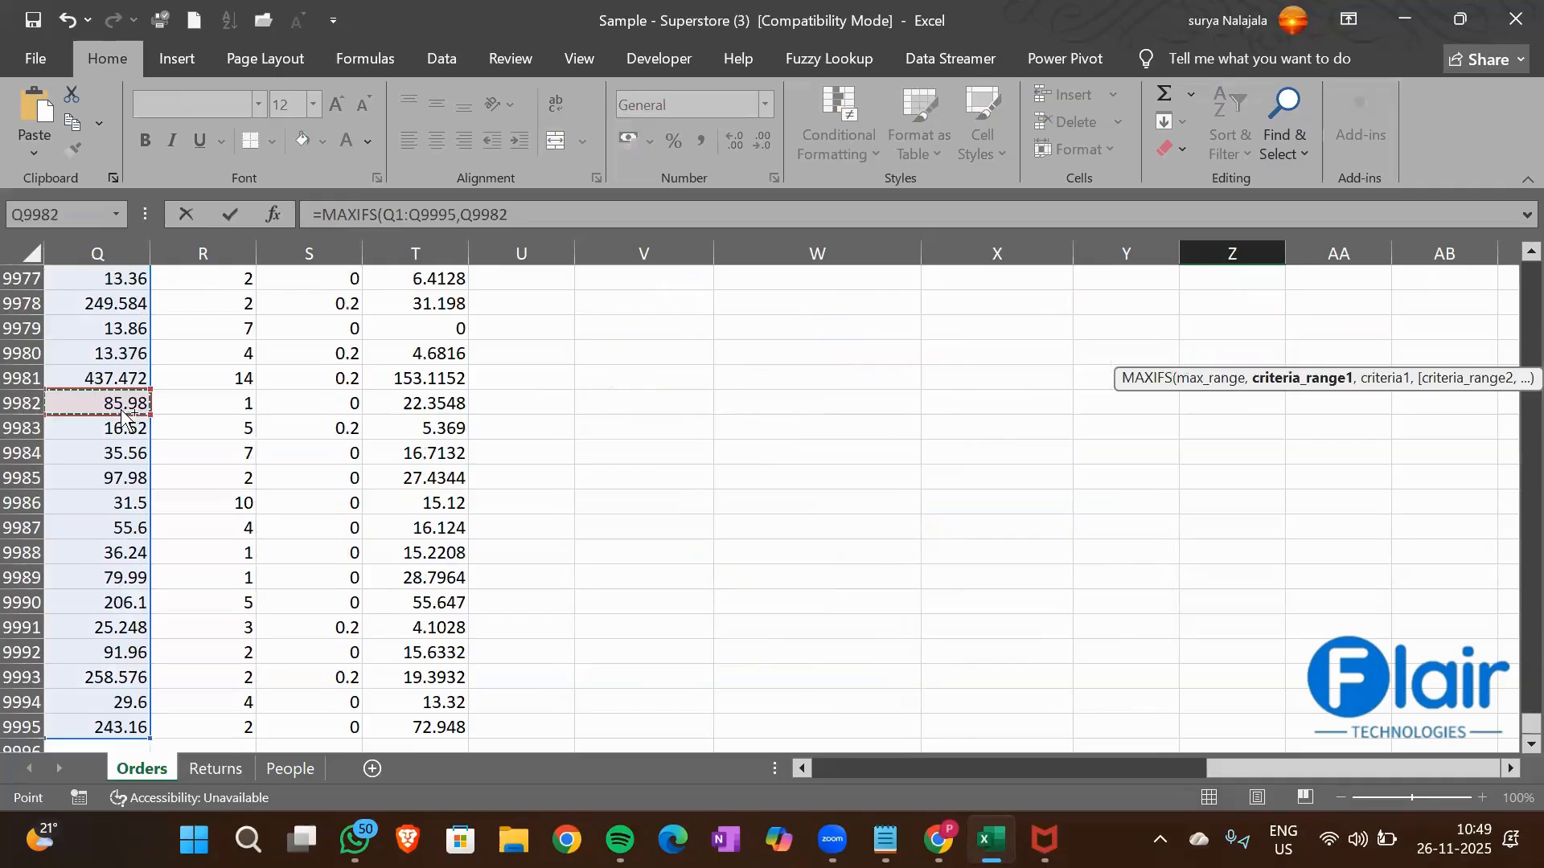
key(ctrl+Up)
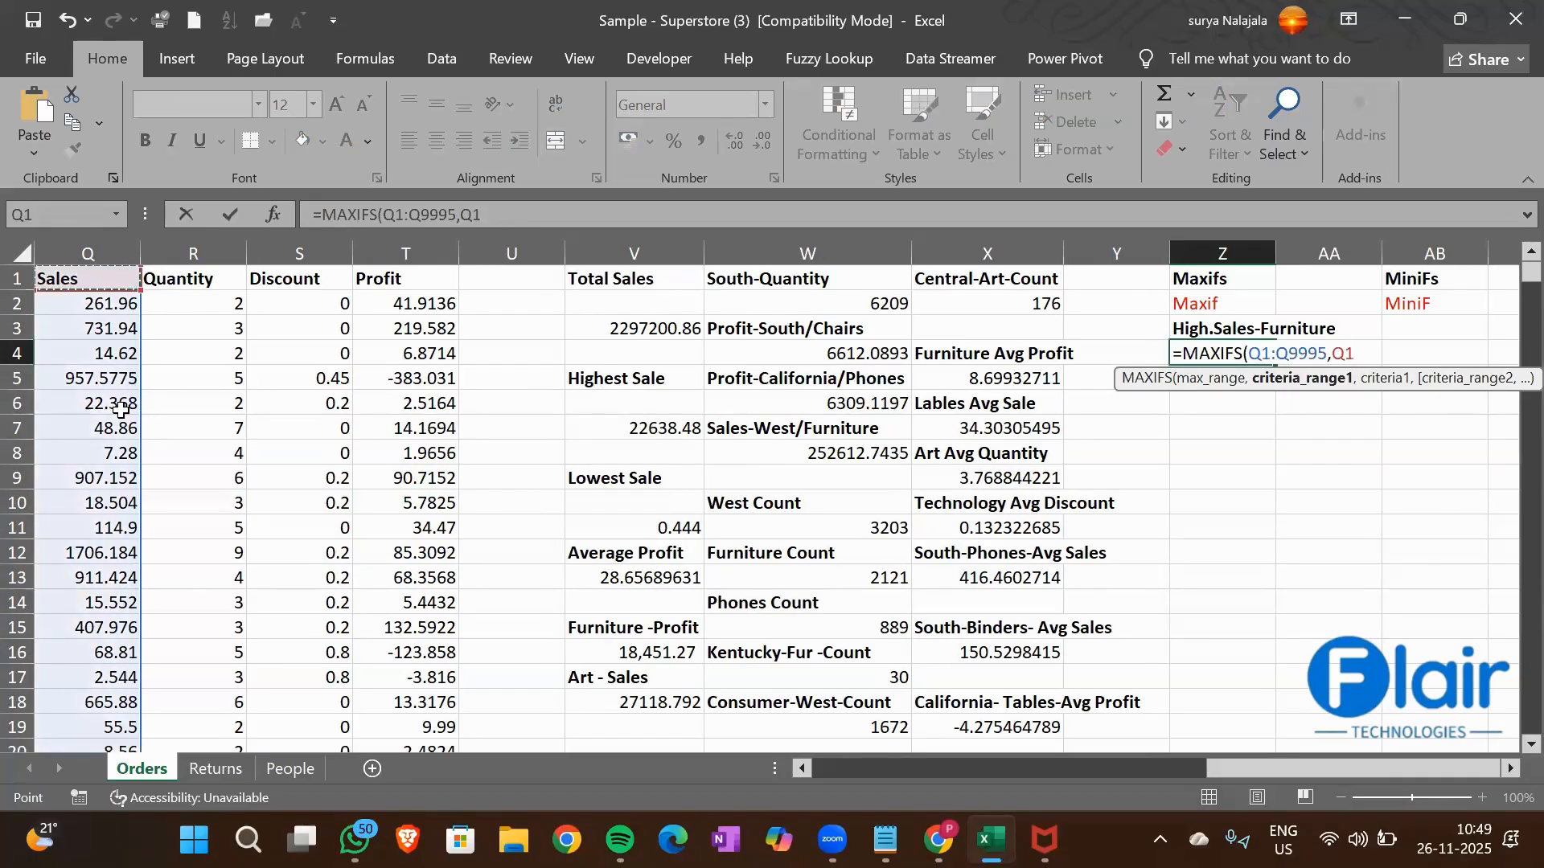
key(Left)
key(Left)
key(Left)
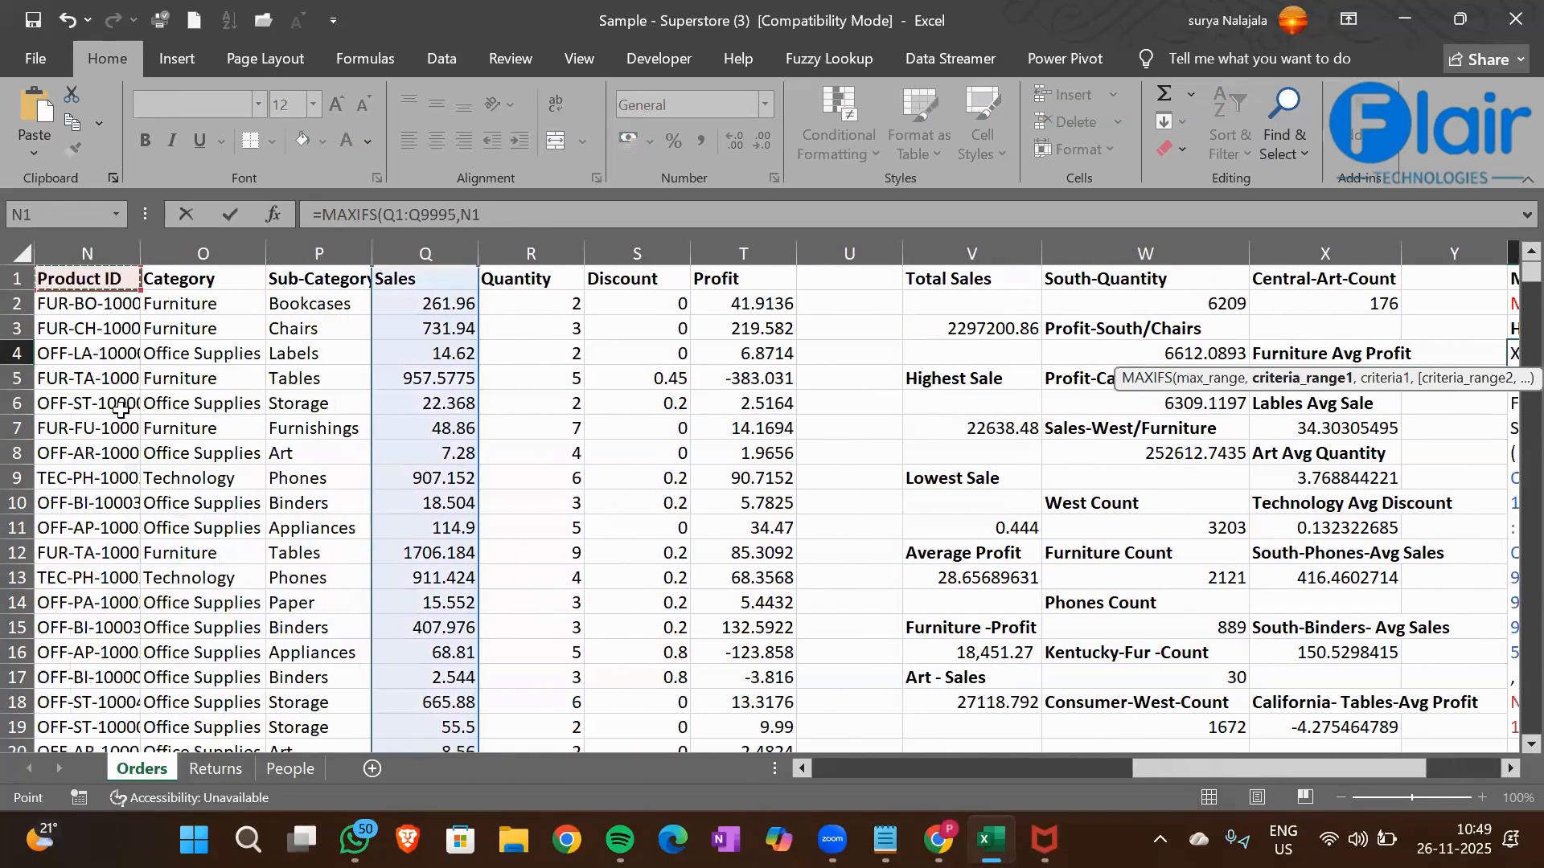
key(Right)
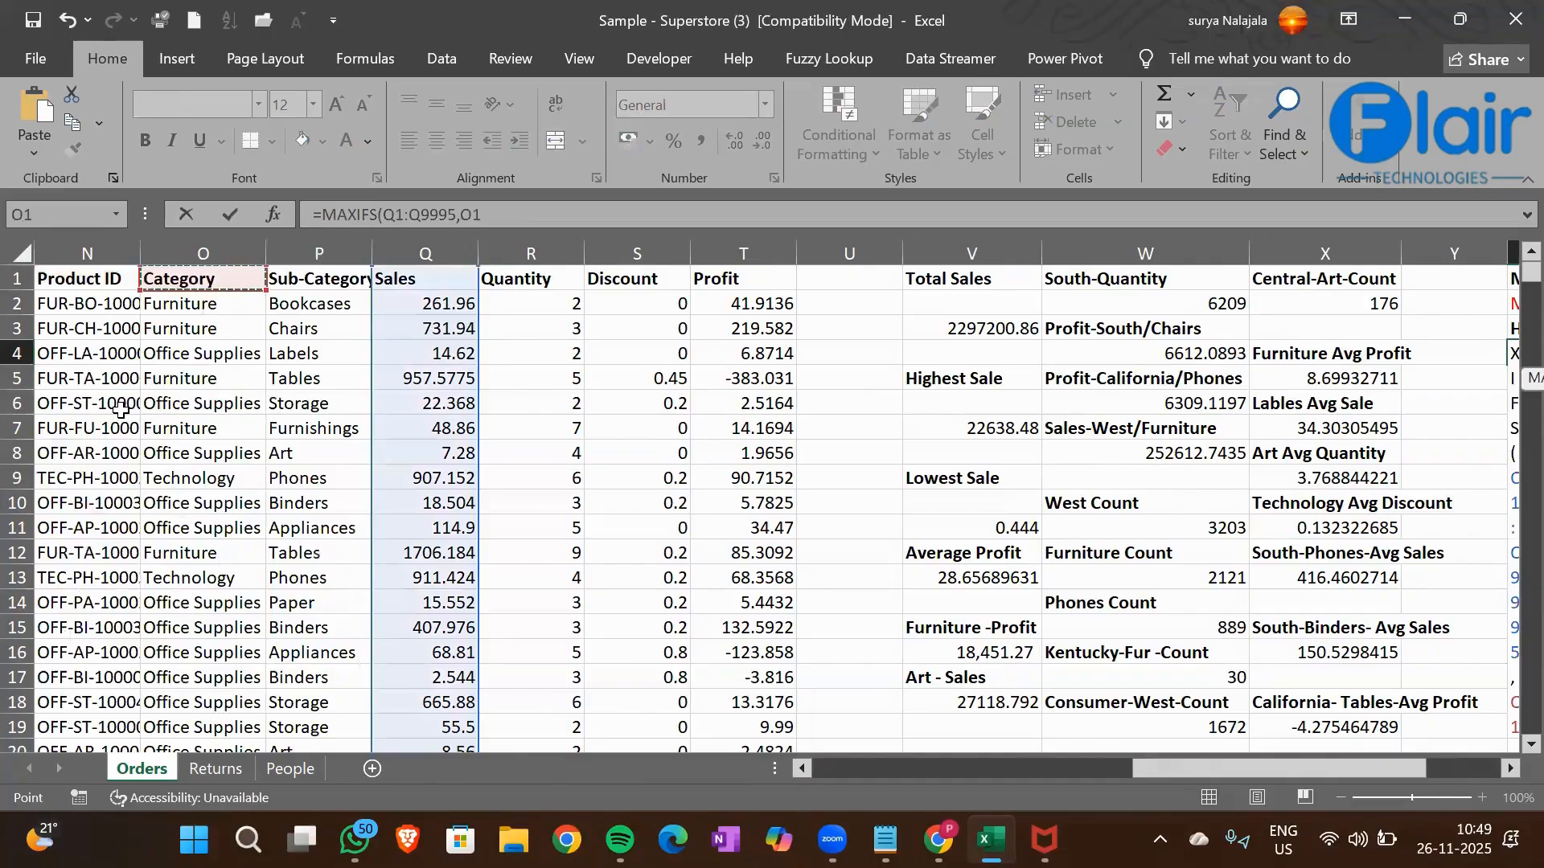
key(Right)
key(Right)
key(Right)
key(Right)
key(Right)
key(Right)
key(Right)
key(Right)
key(Right)
key(Right)
key(Right)
key(Right)
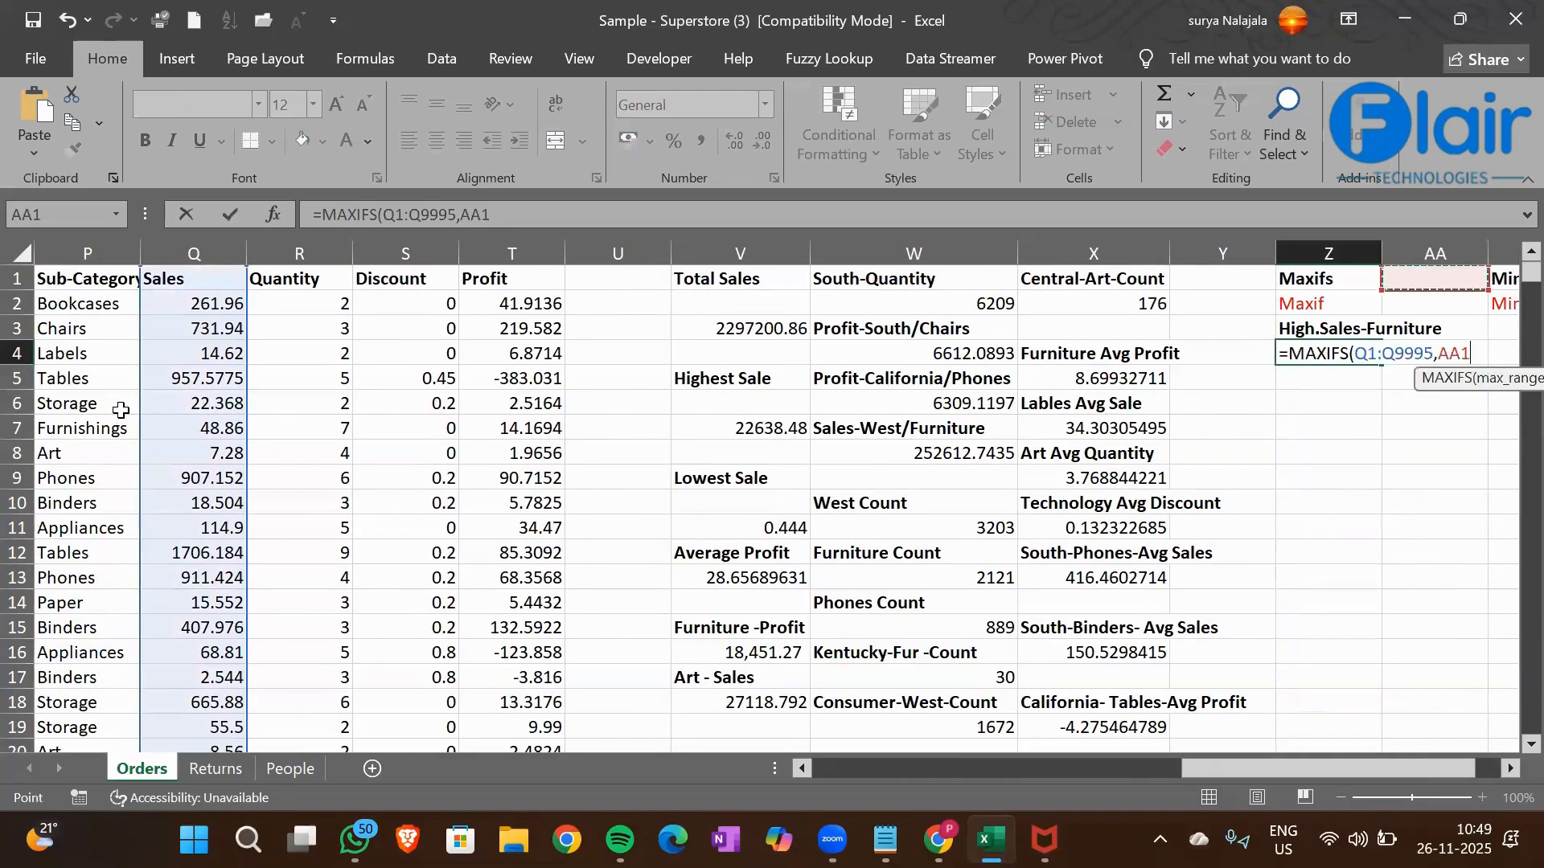
key(Left)
key(Left)
key(Left)
key(Left)
key(Left)
key(Left)
key(Left)
key(Left)
key(Left)
key(Left)
key(Left)
key(Left)
key(Left)
key(Left)
key(Left)
key(Left)
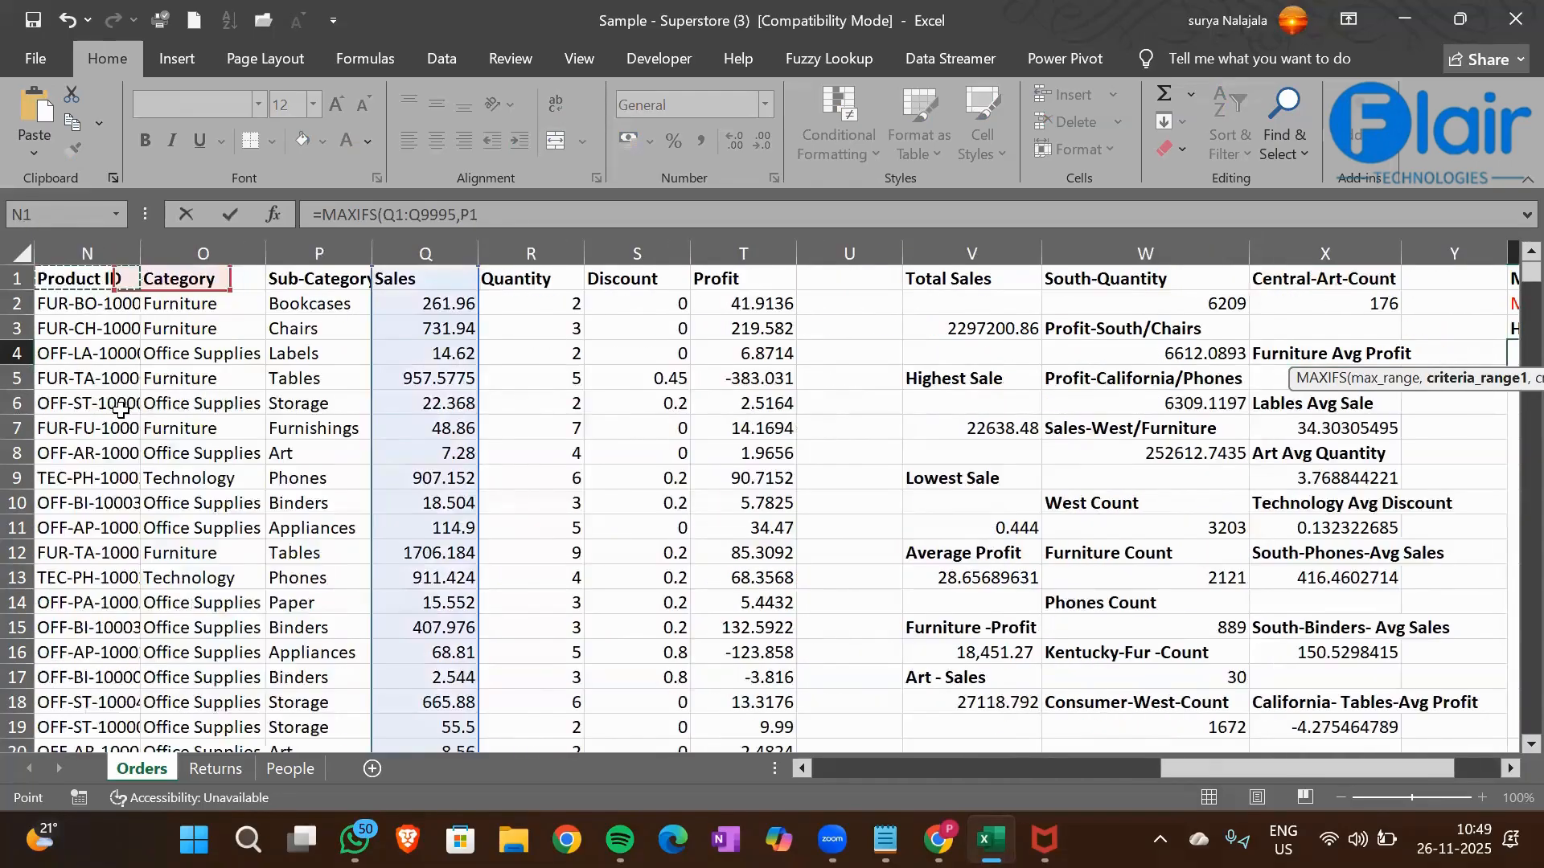
key(Right)
key(Right)
key(Right)
key(Right)
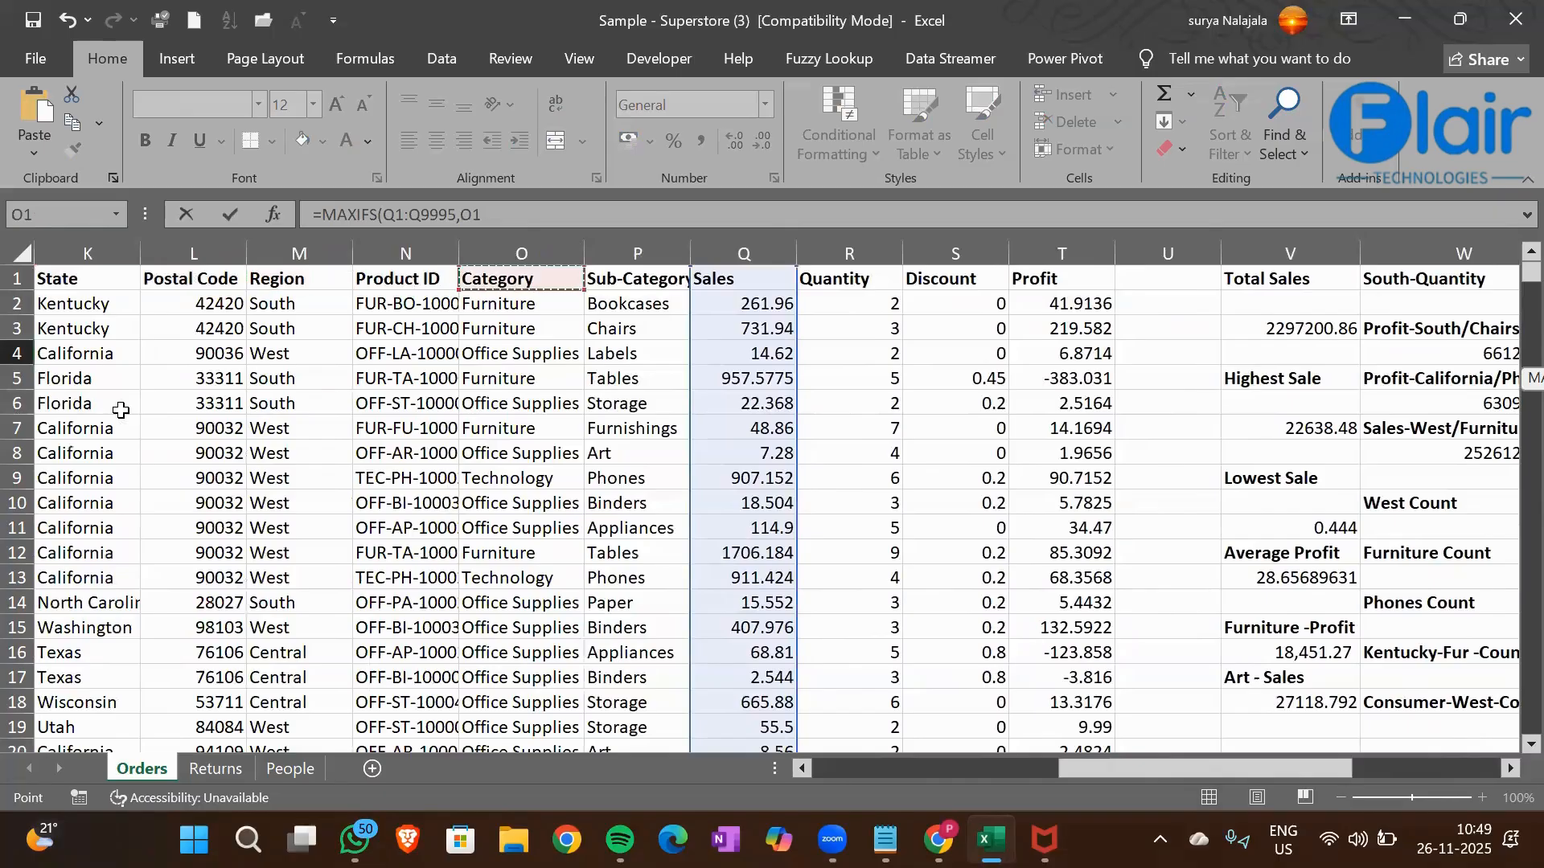
key(ctrl+shift+Down)
Set the Furniture cell O2 as the criterion and complete the Z4 MAXIFS formula
text(,)
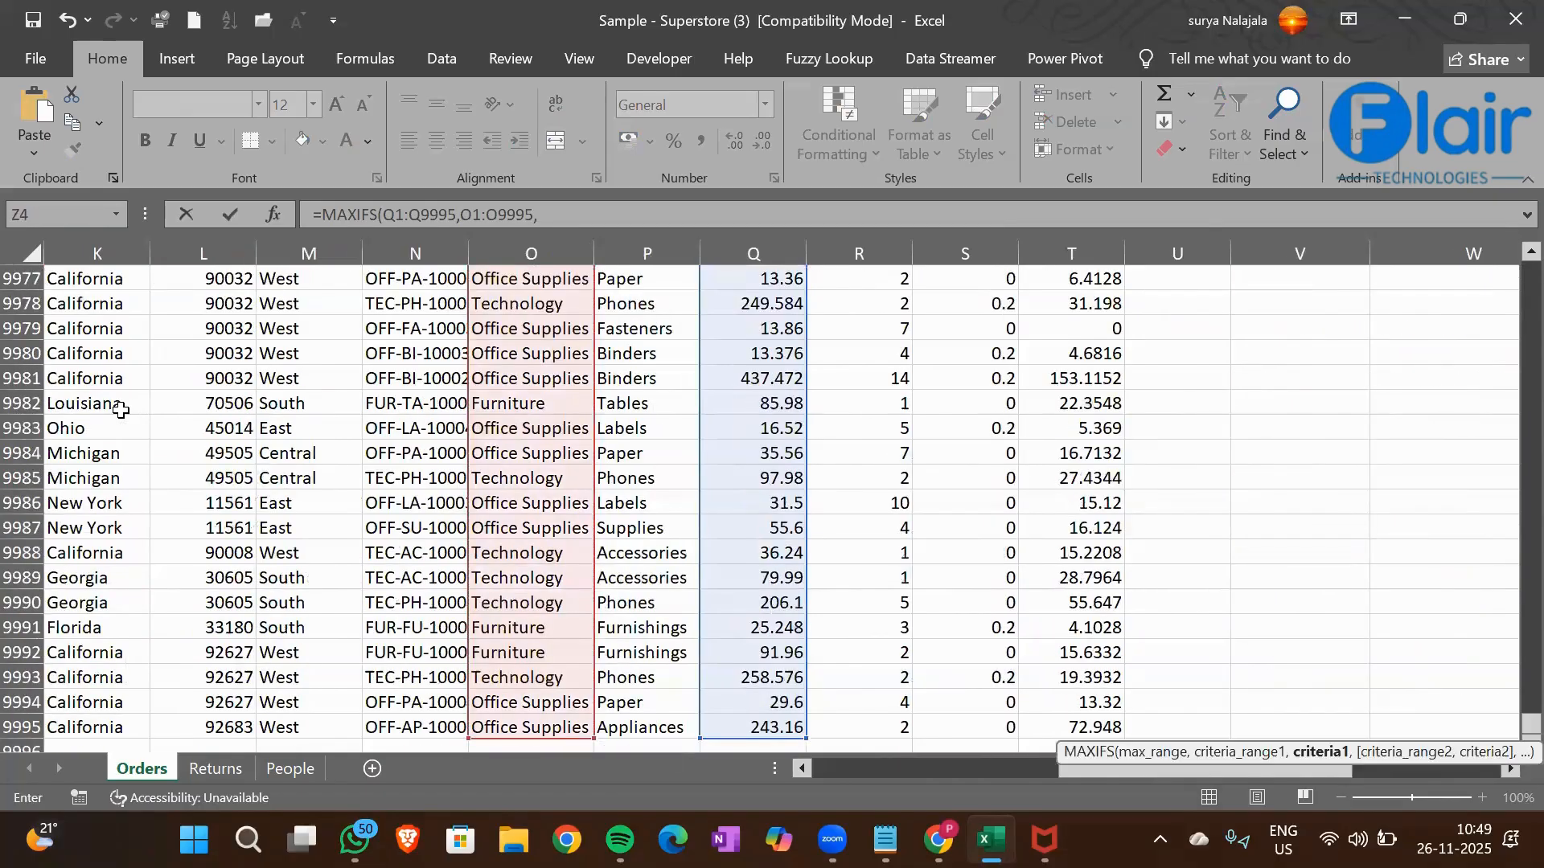
click(528, 502)
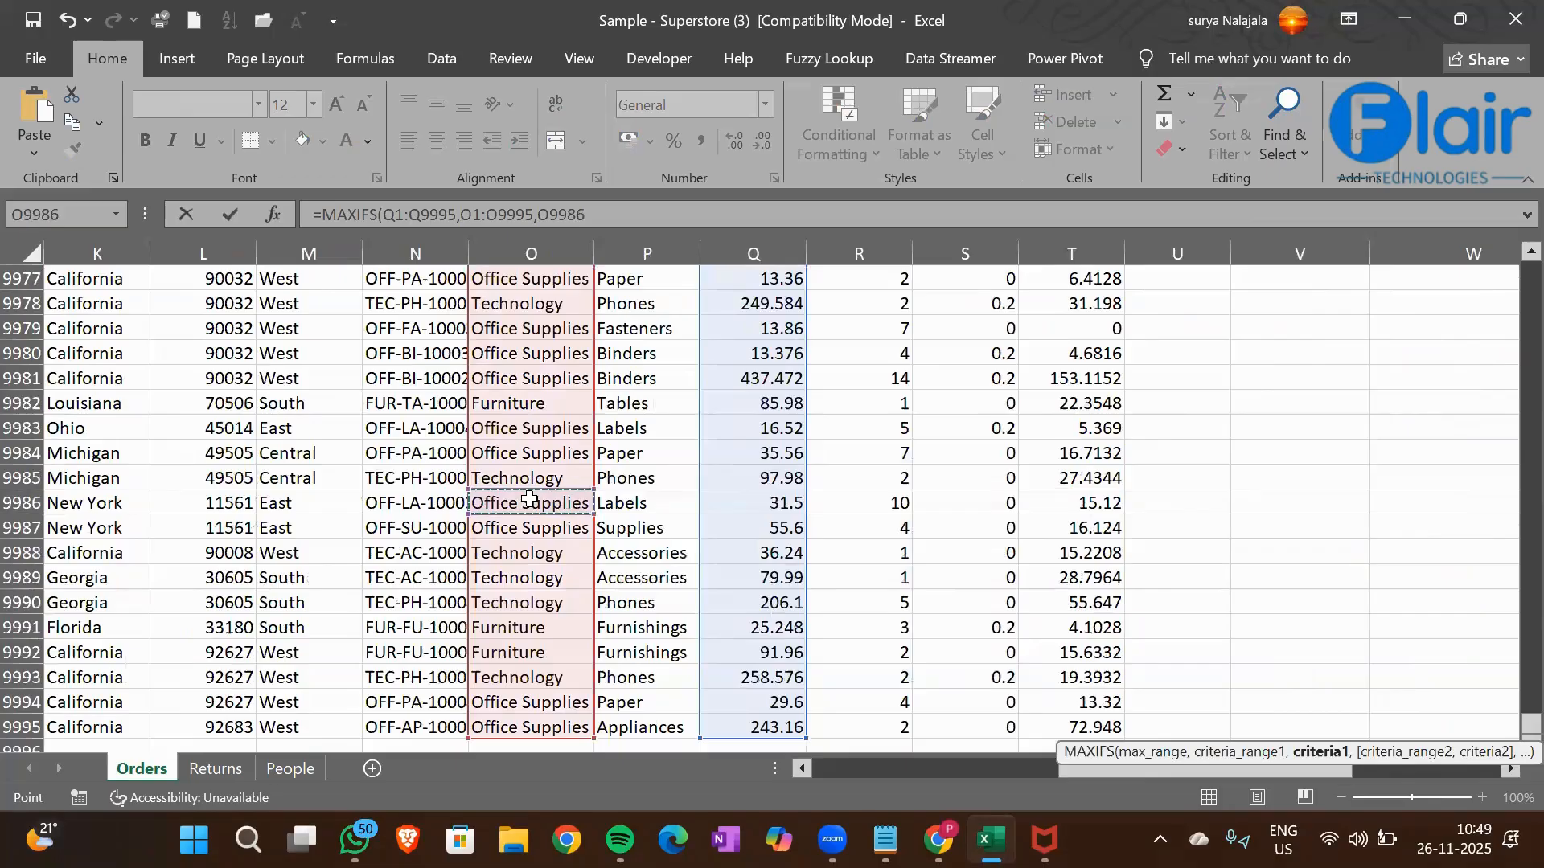
key(ctrl+Up)
key(Down)
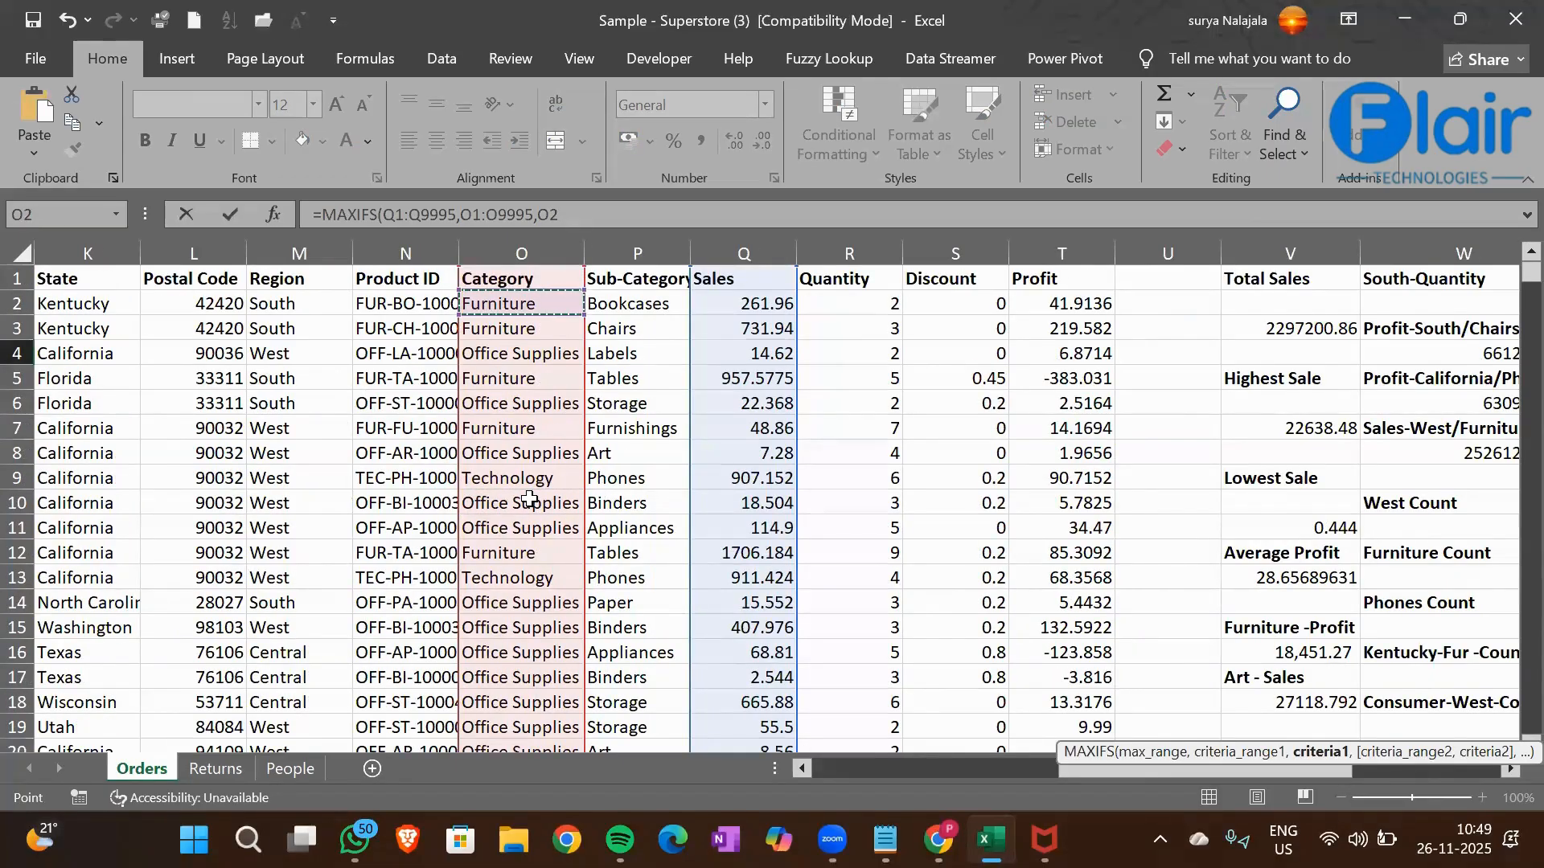
key(Return)
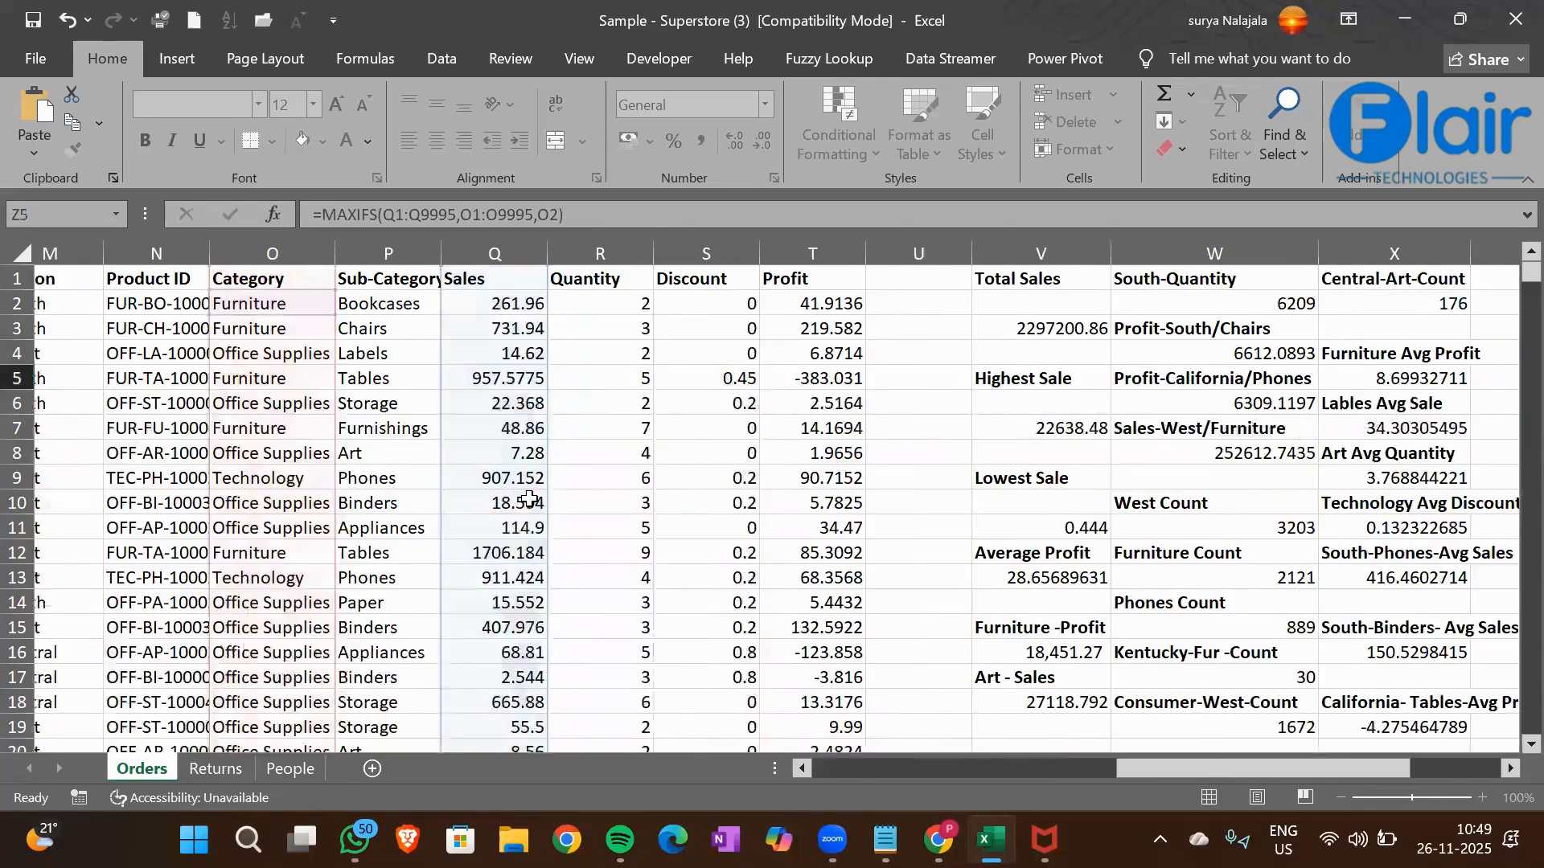
Review the Maxifs section and the MAXIFS formula in cell Z4
key(Up)
key(Up)
key(Up)
key(Up)
key(Down)
key(Down)
key(Down)
key(Down)
key(Down)
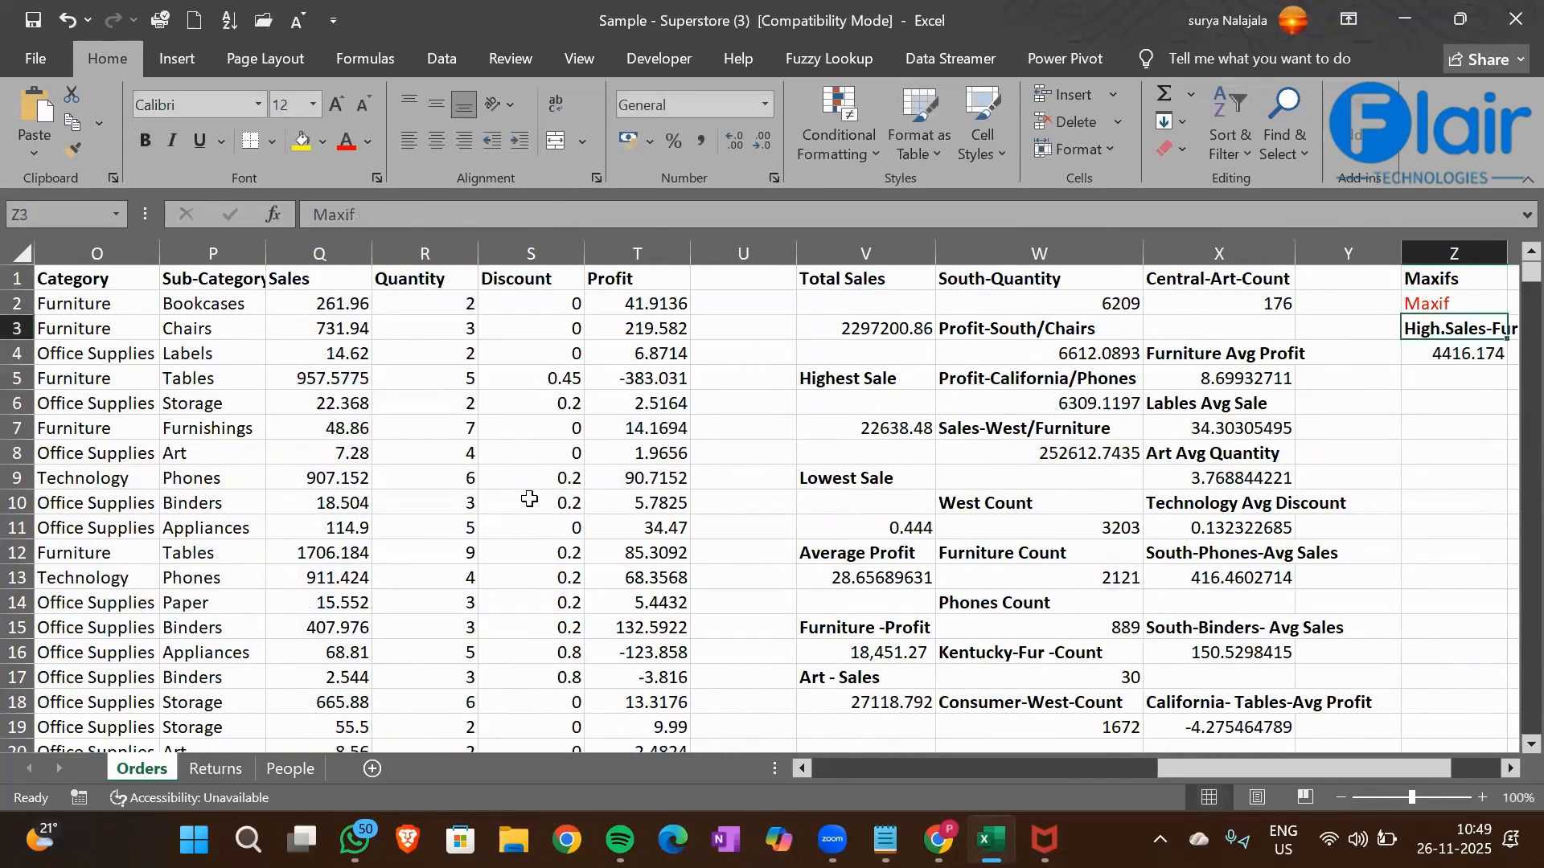
key(Right)
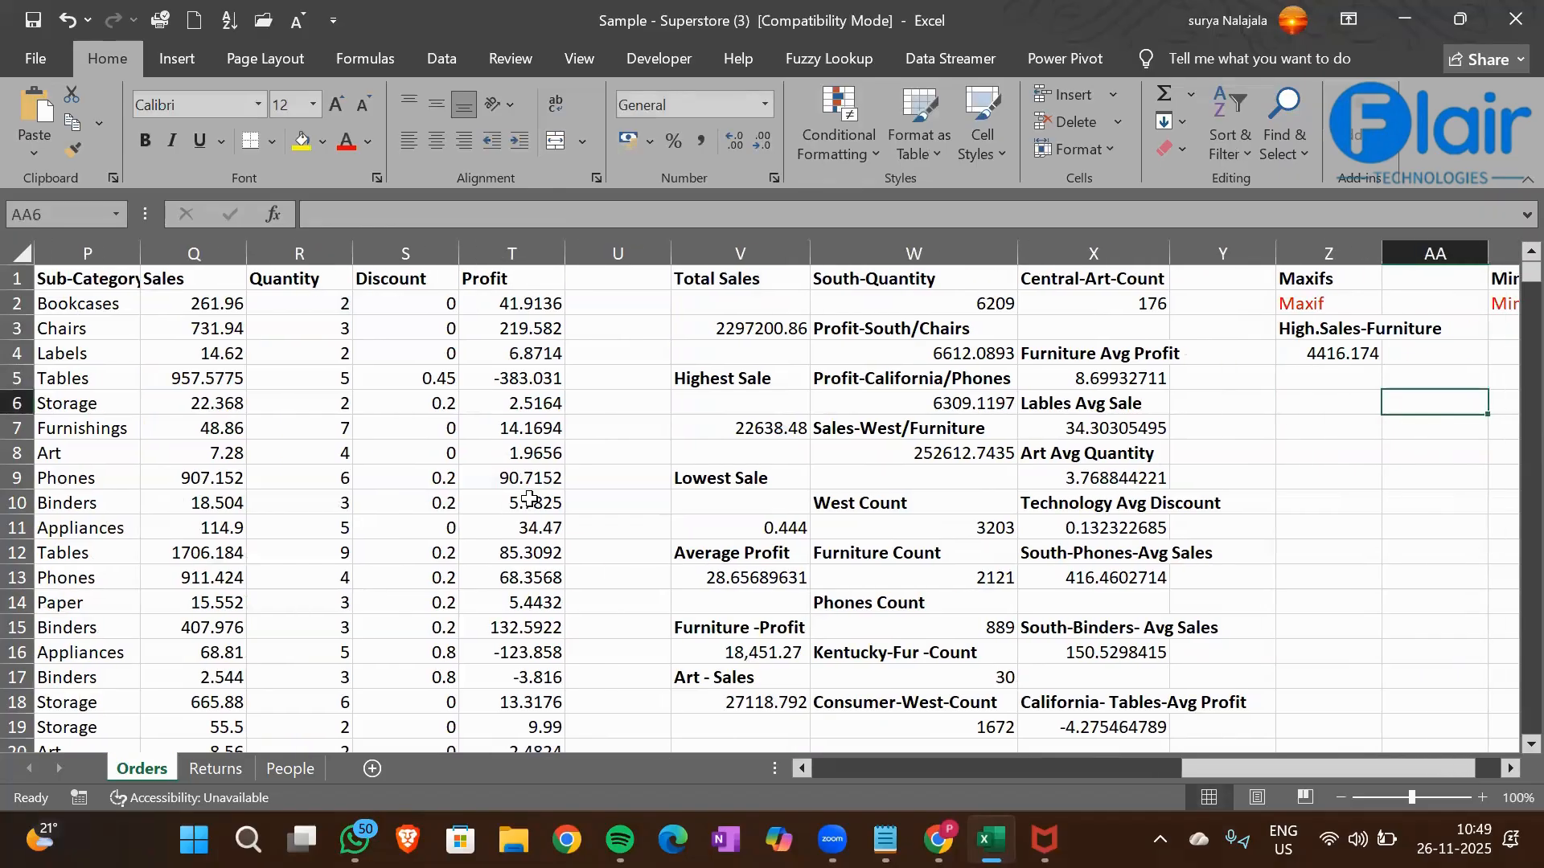
key(Left)
key(Up)
key(Up)
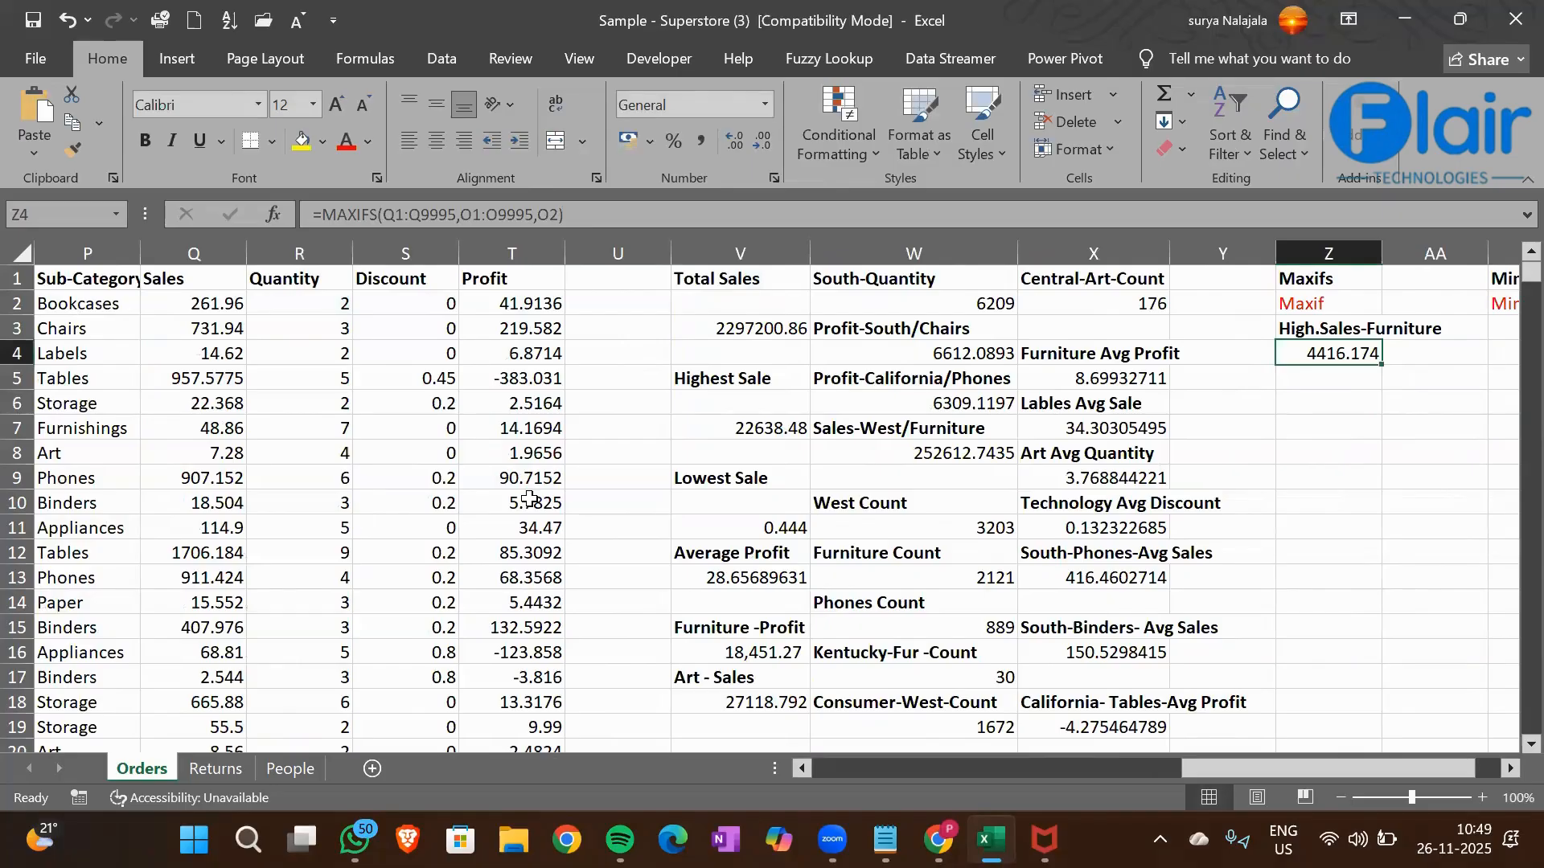
Review the arguments of the MAXIFS formula in Z4 and the Region, Sub-Category and Sales columns
click(400, 214)
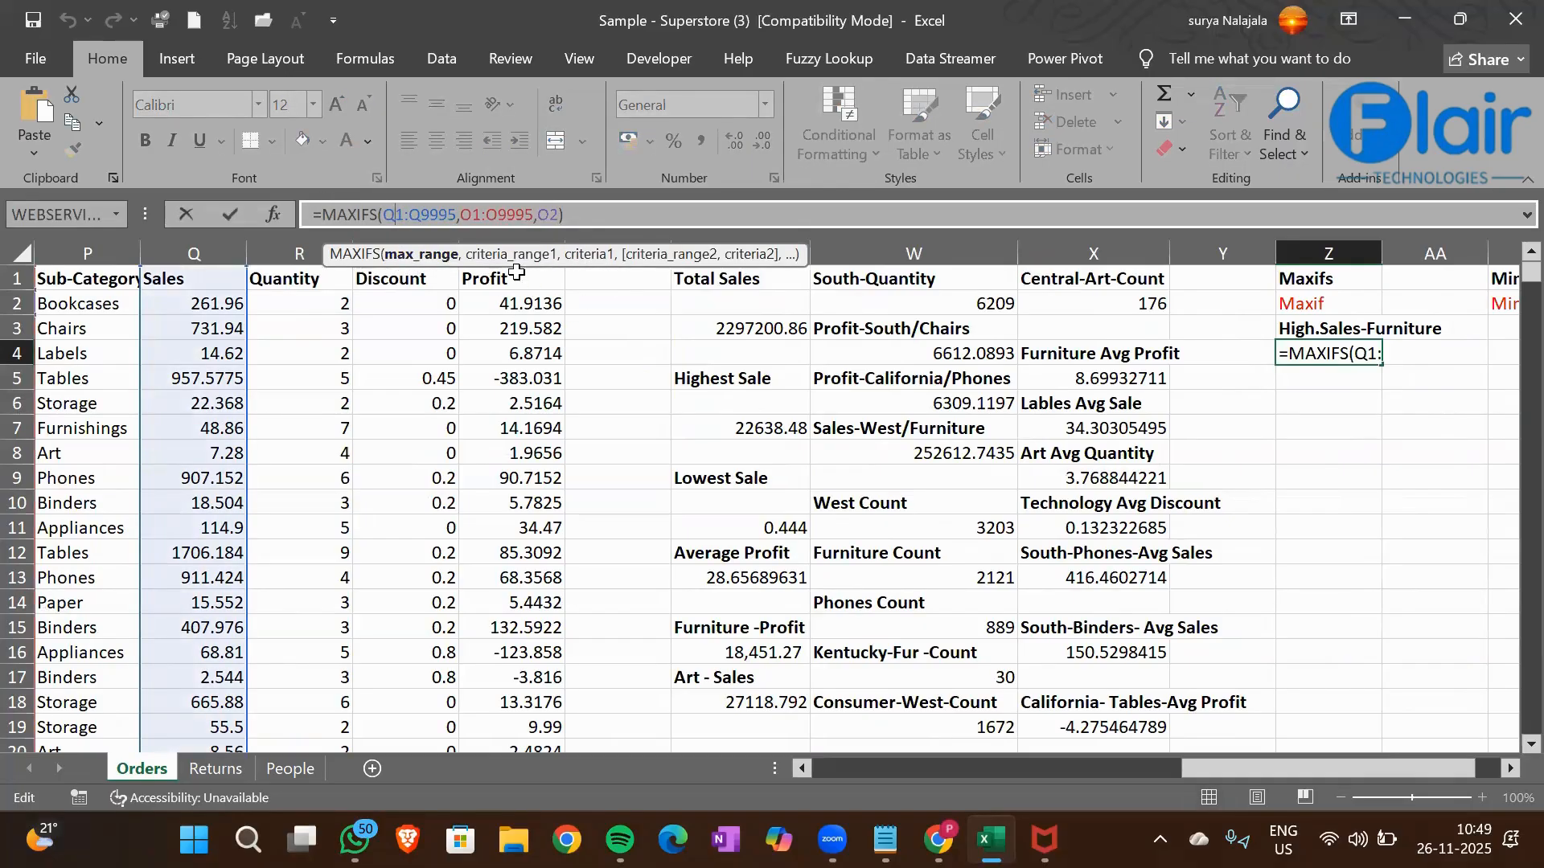
click(552, 212)
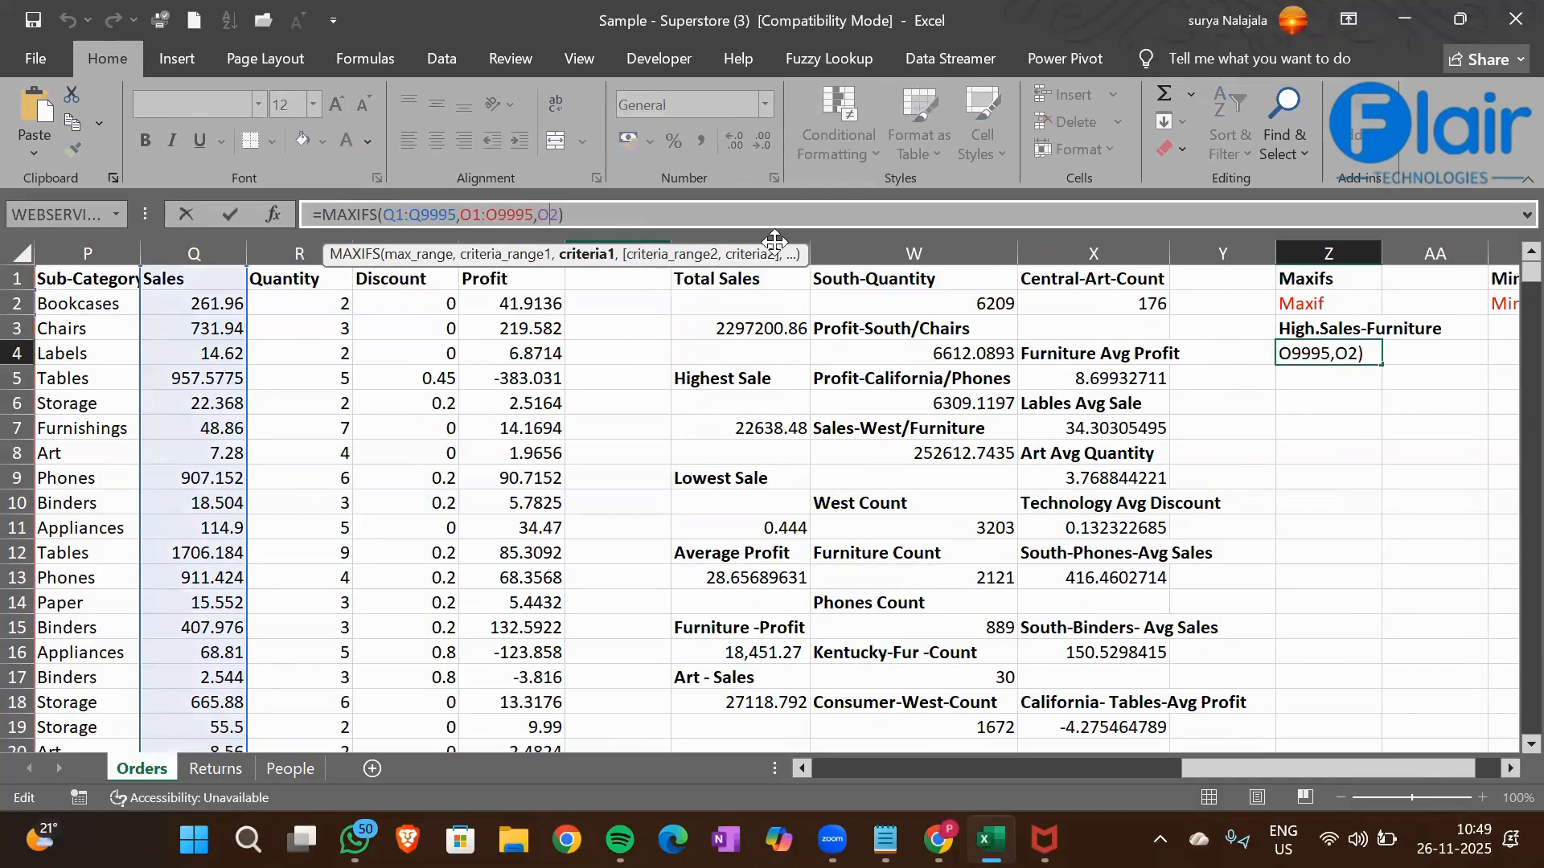
key(Return)
scroll(96, 355, left, 1)
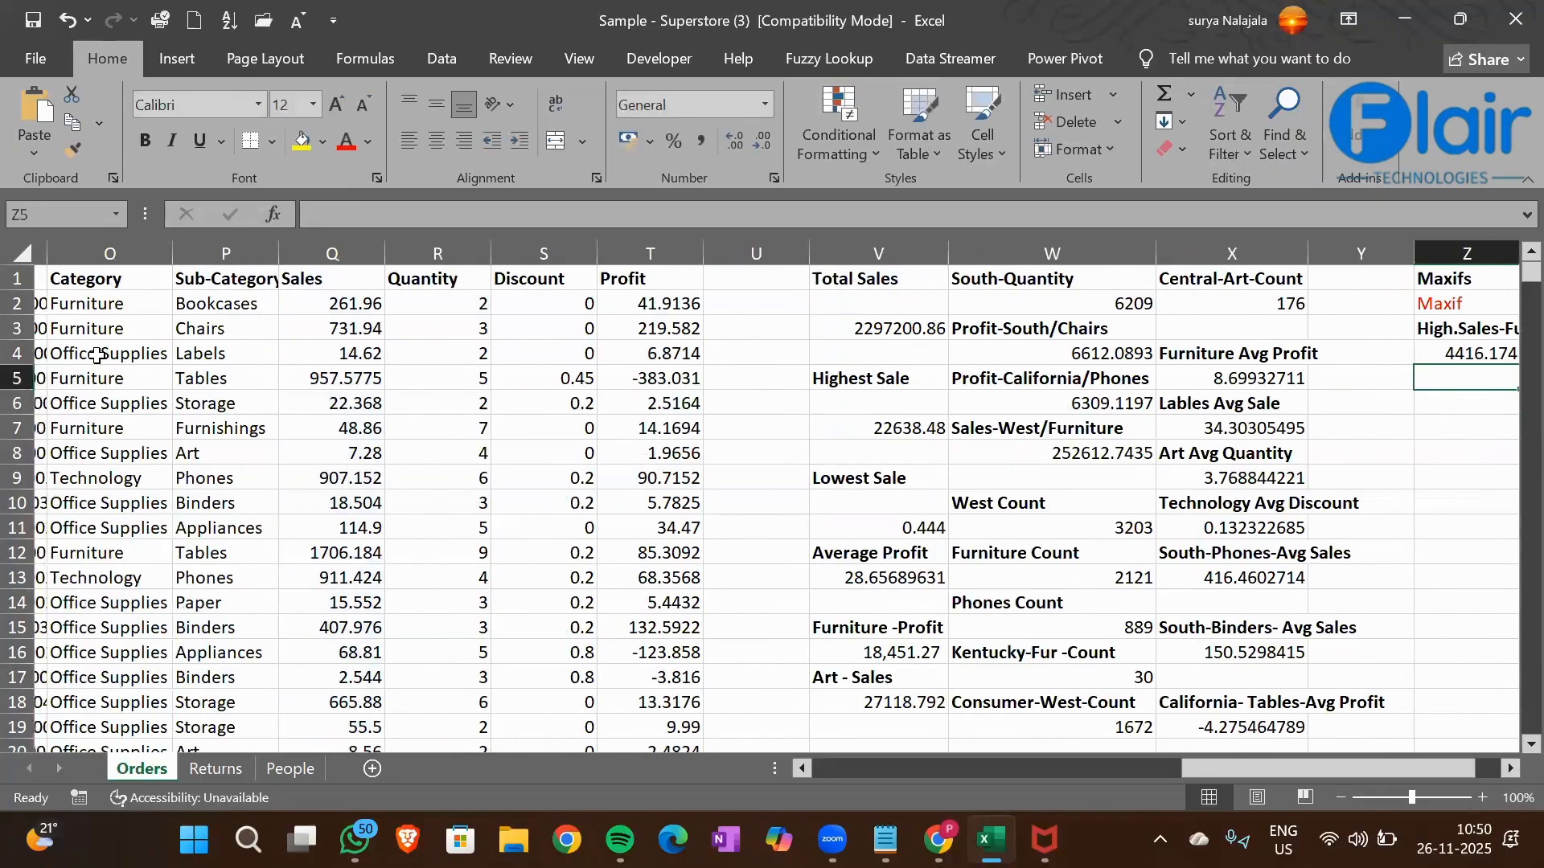
scroll(96, 355, left, 2)
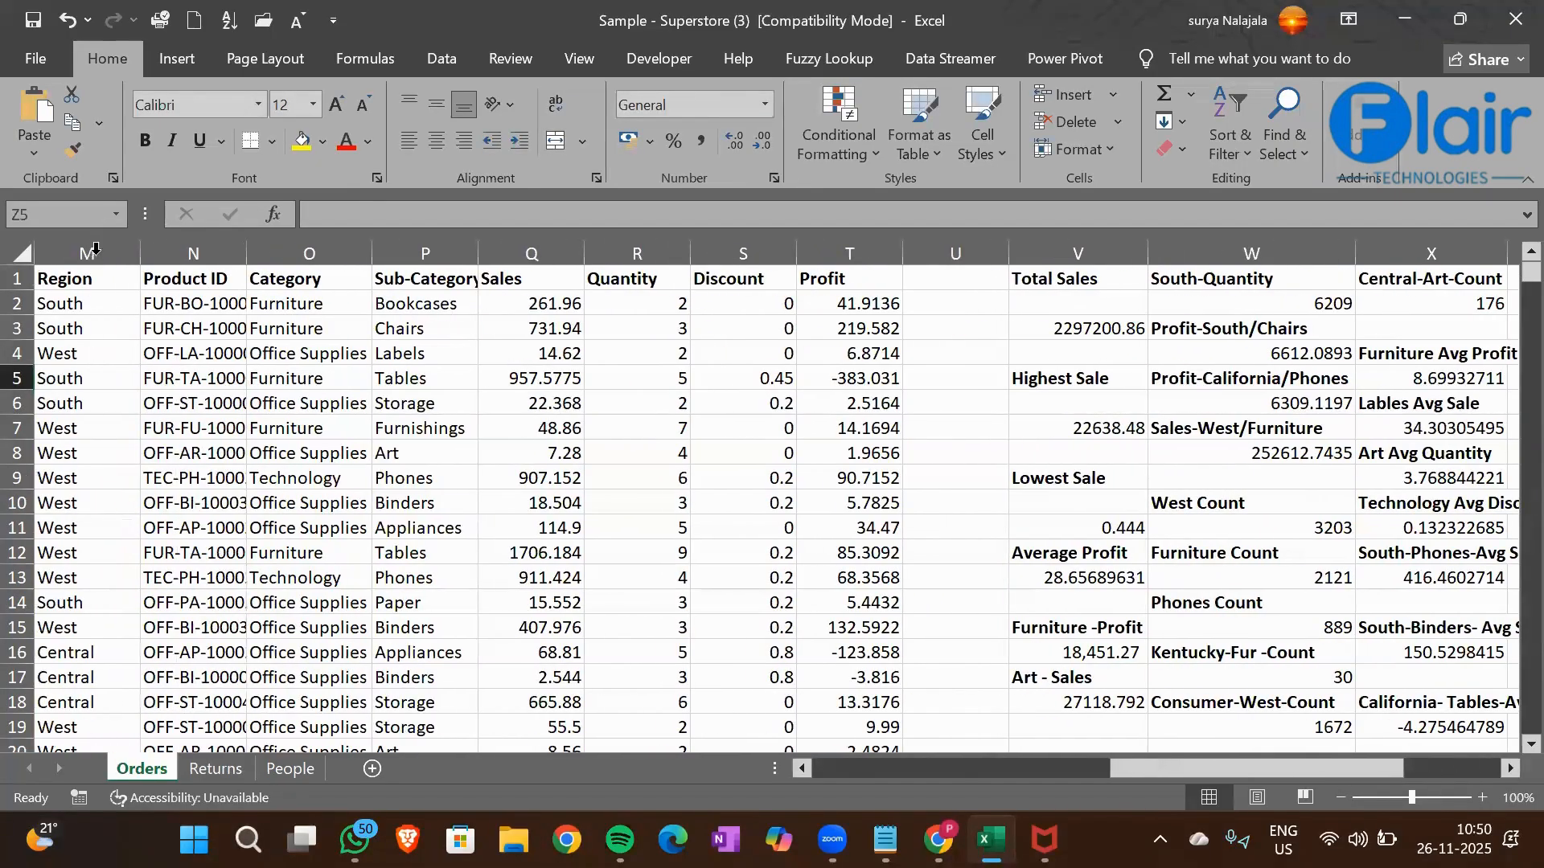
click(418, 330)
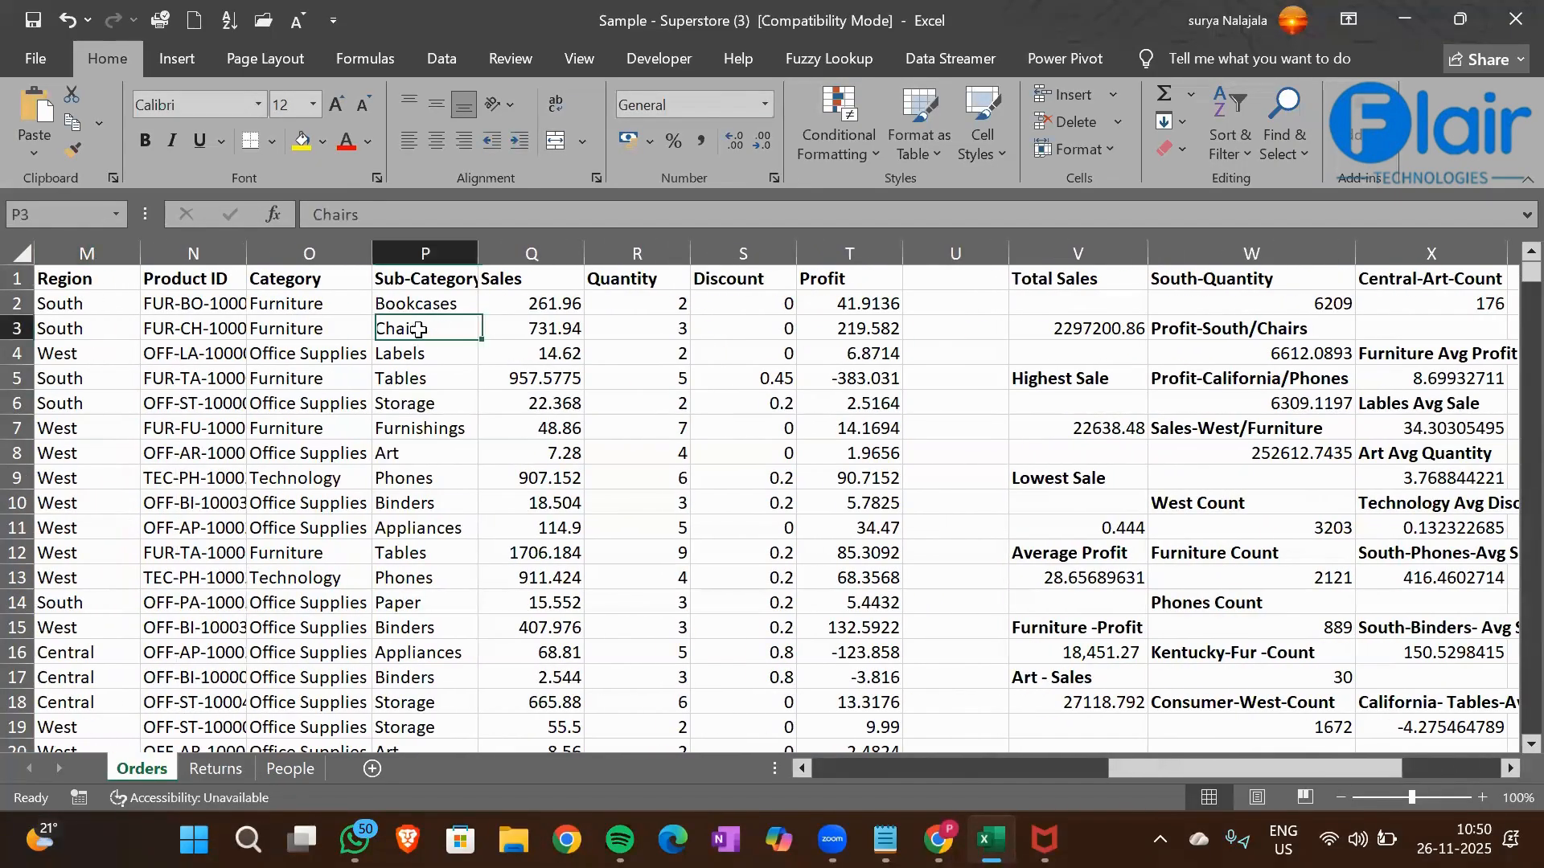
click(550, 345)
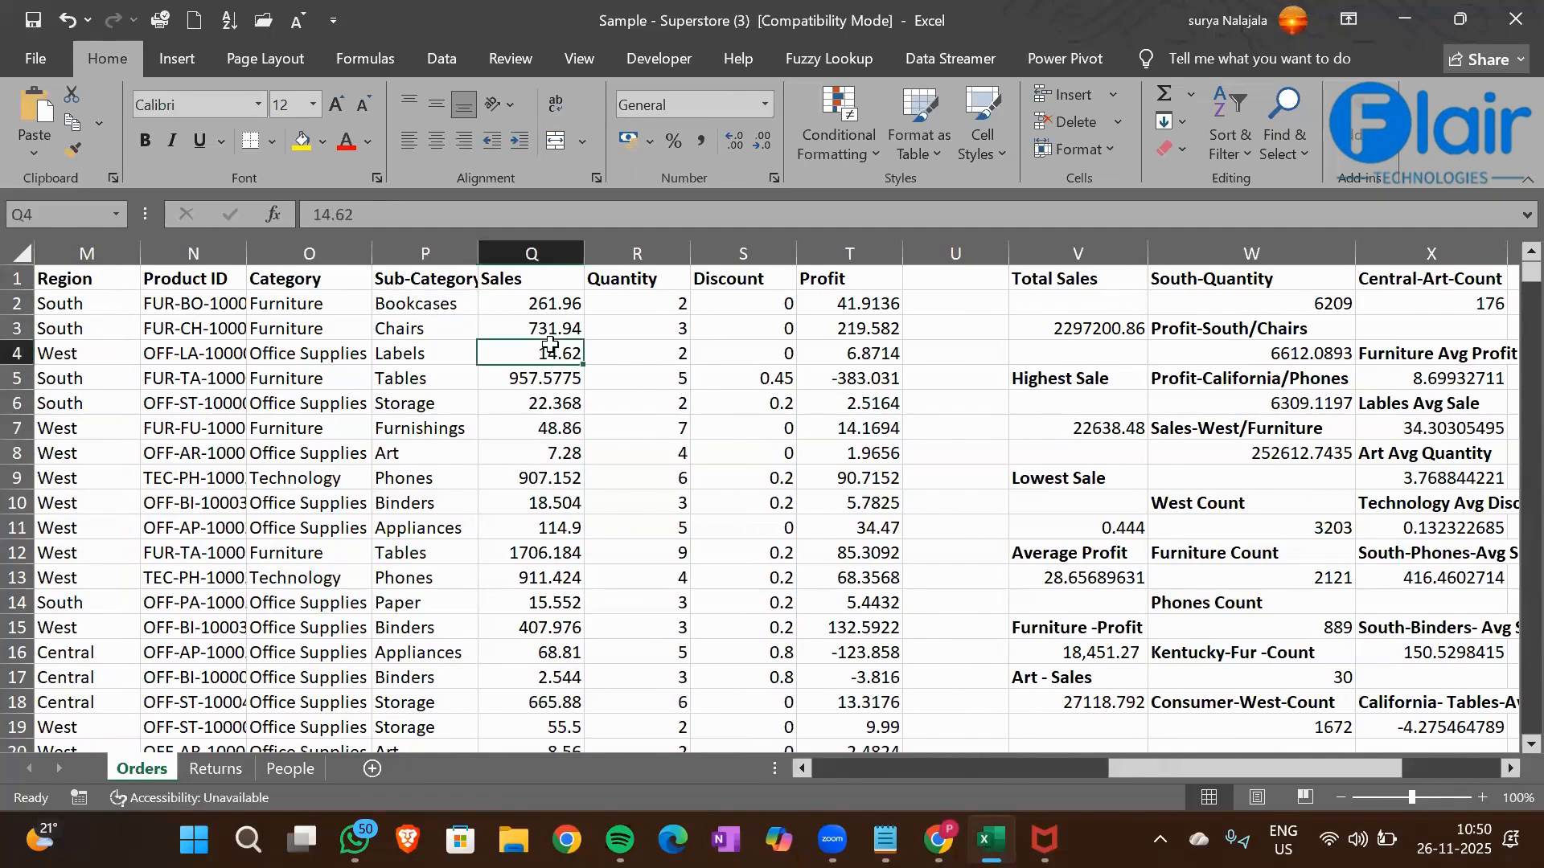
Enter the label "South-Chairs-High Sale" in cell Z5 and make it bold
key(Right)
key(Right)
key(Right)
key(Right)
key(Right)
key(Right)
key(Right)
key(Right)
key(Right)
key(Right)
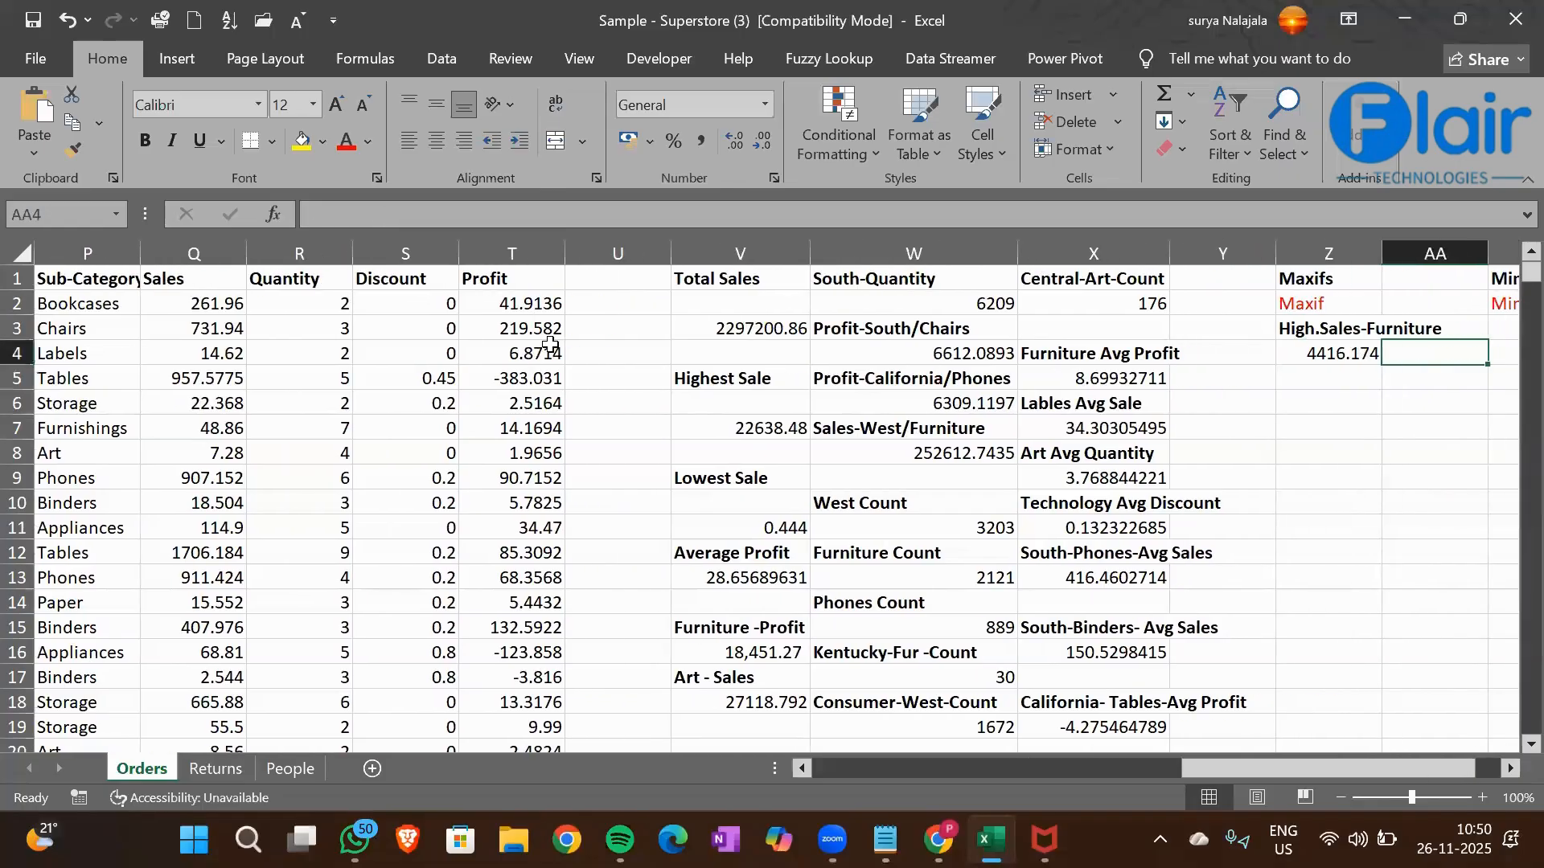
key(Down)
key(Left)
text(Sou)
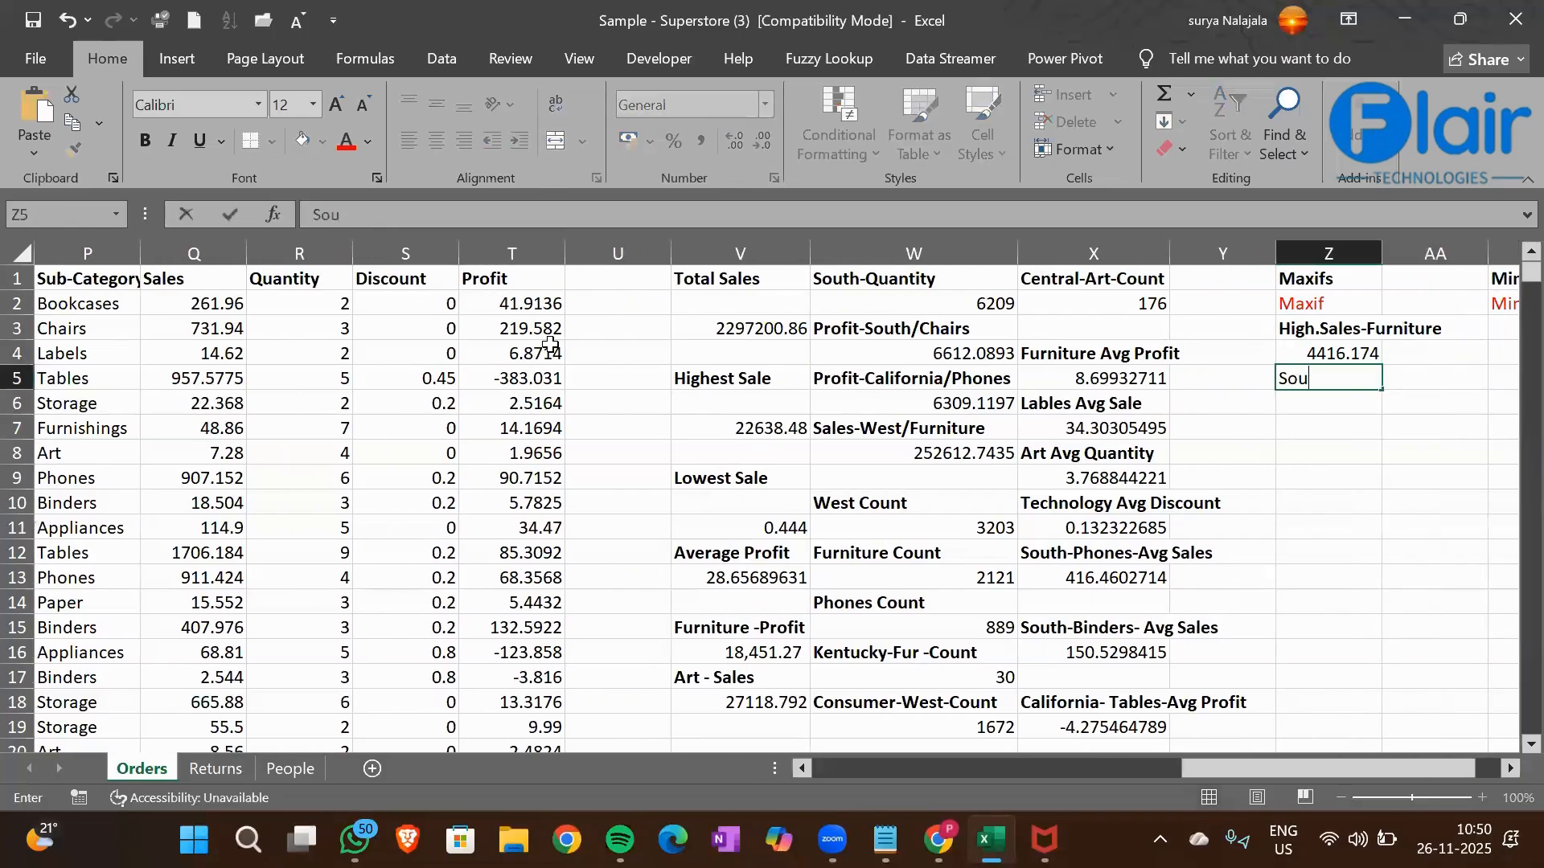
text(th-Chairs-High Sale)
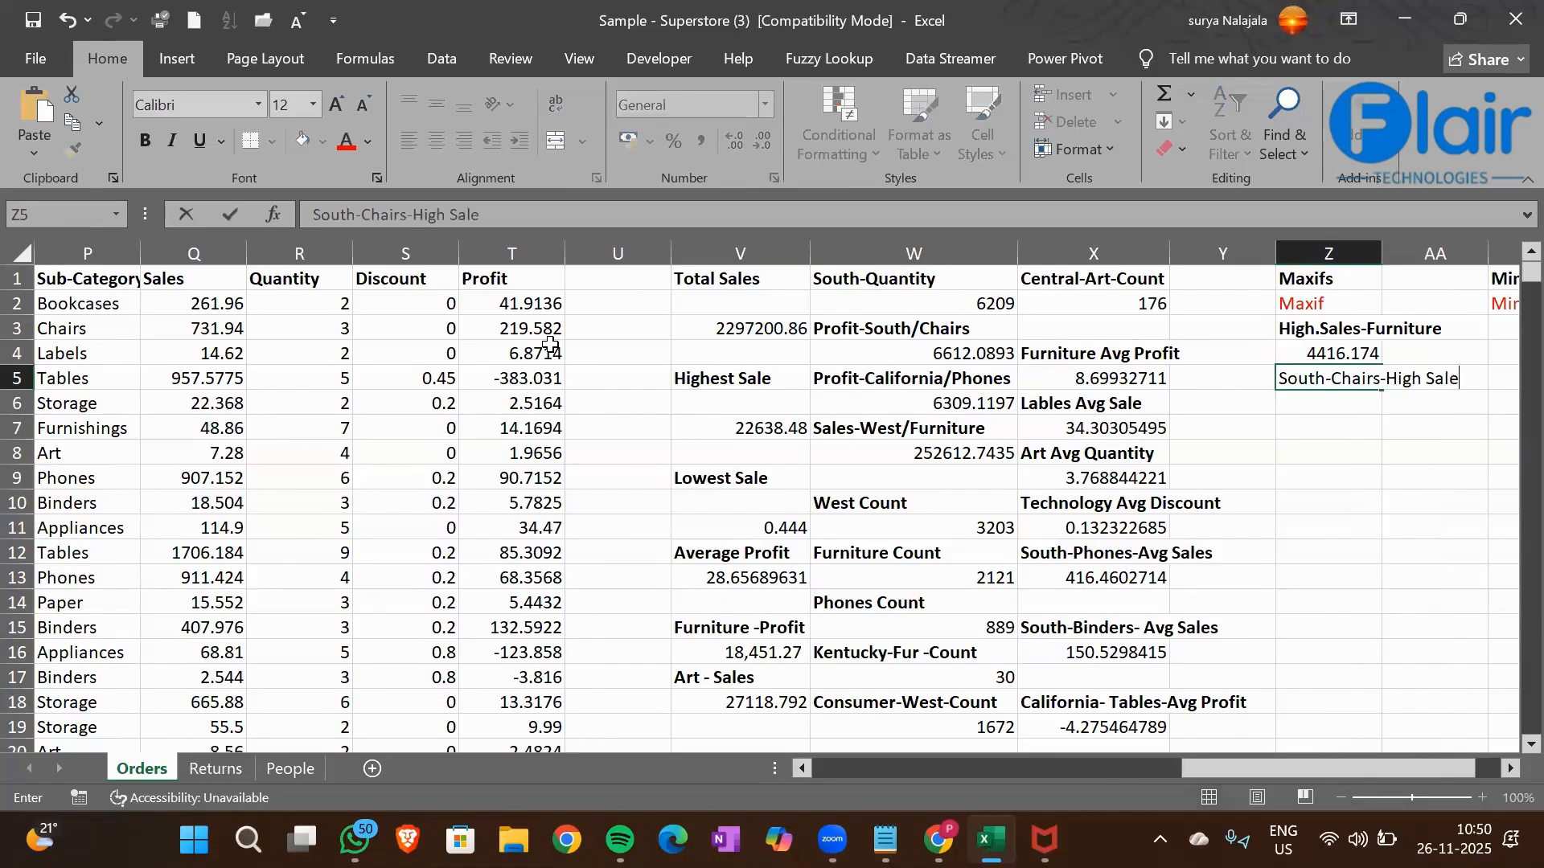
key(Return)
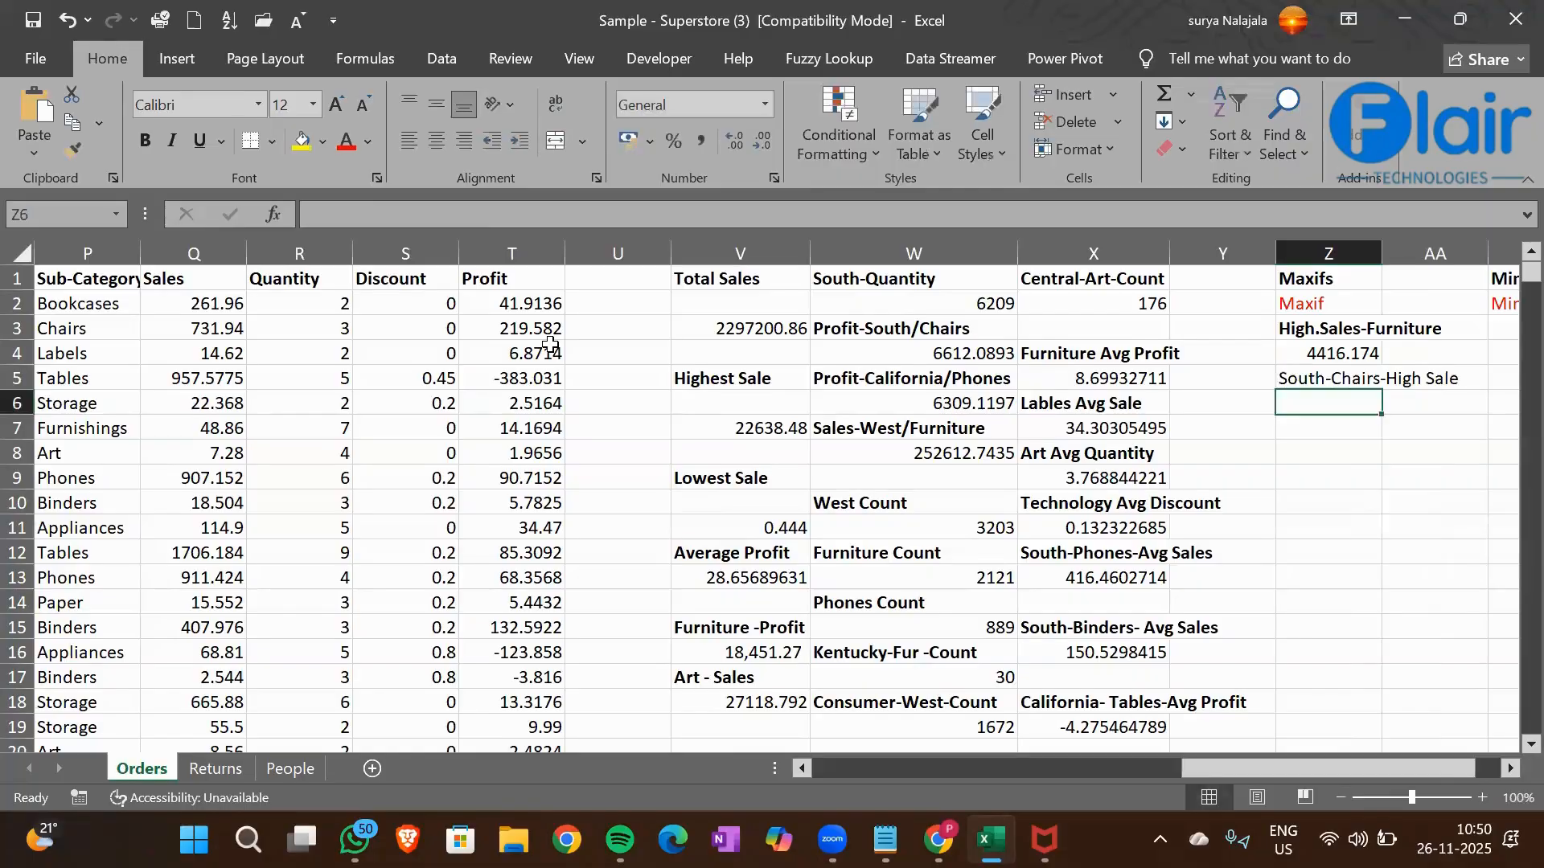
key(Up)
key(ctrl+b)
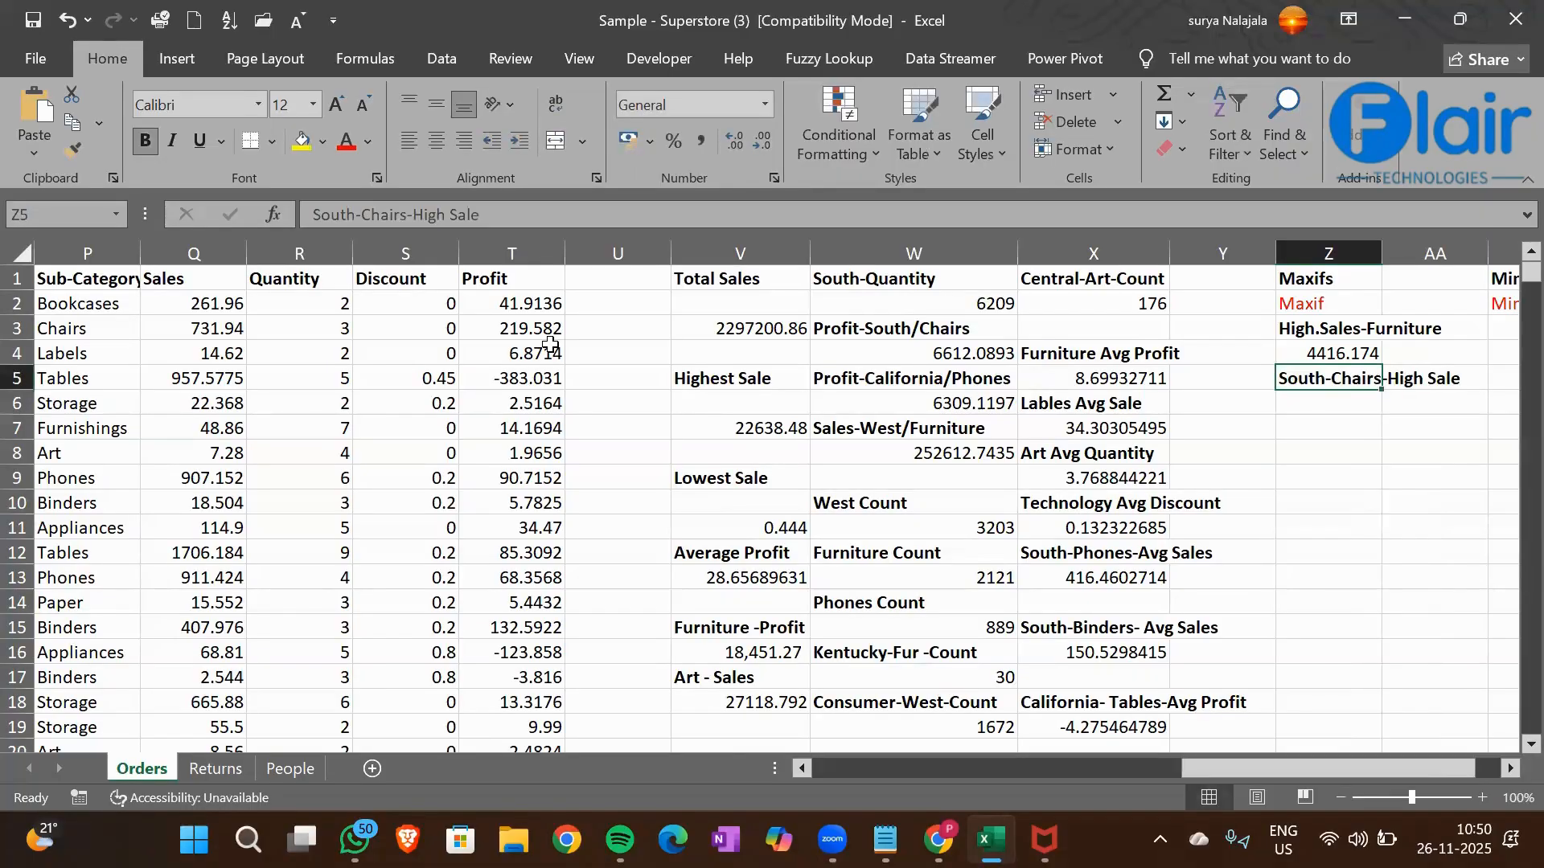
Start a MAXIFS formula in cell Z6 with the Sales column Q1:Q9995 as the max range
key(Down)
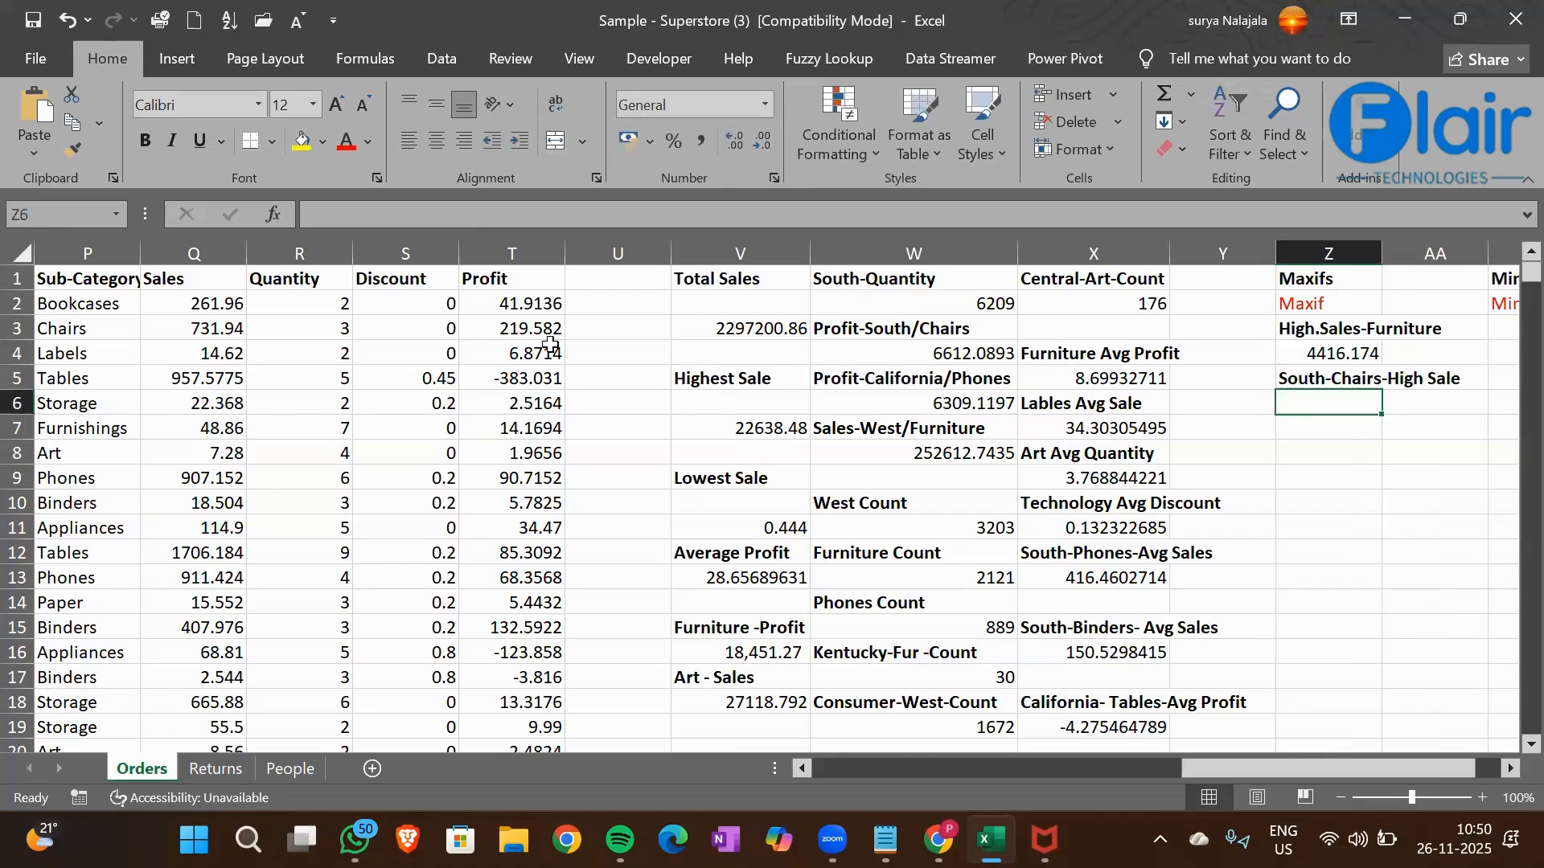
text(=maxifs)
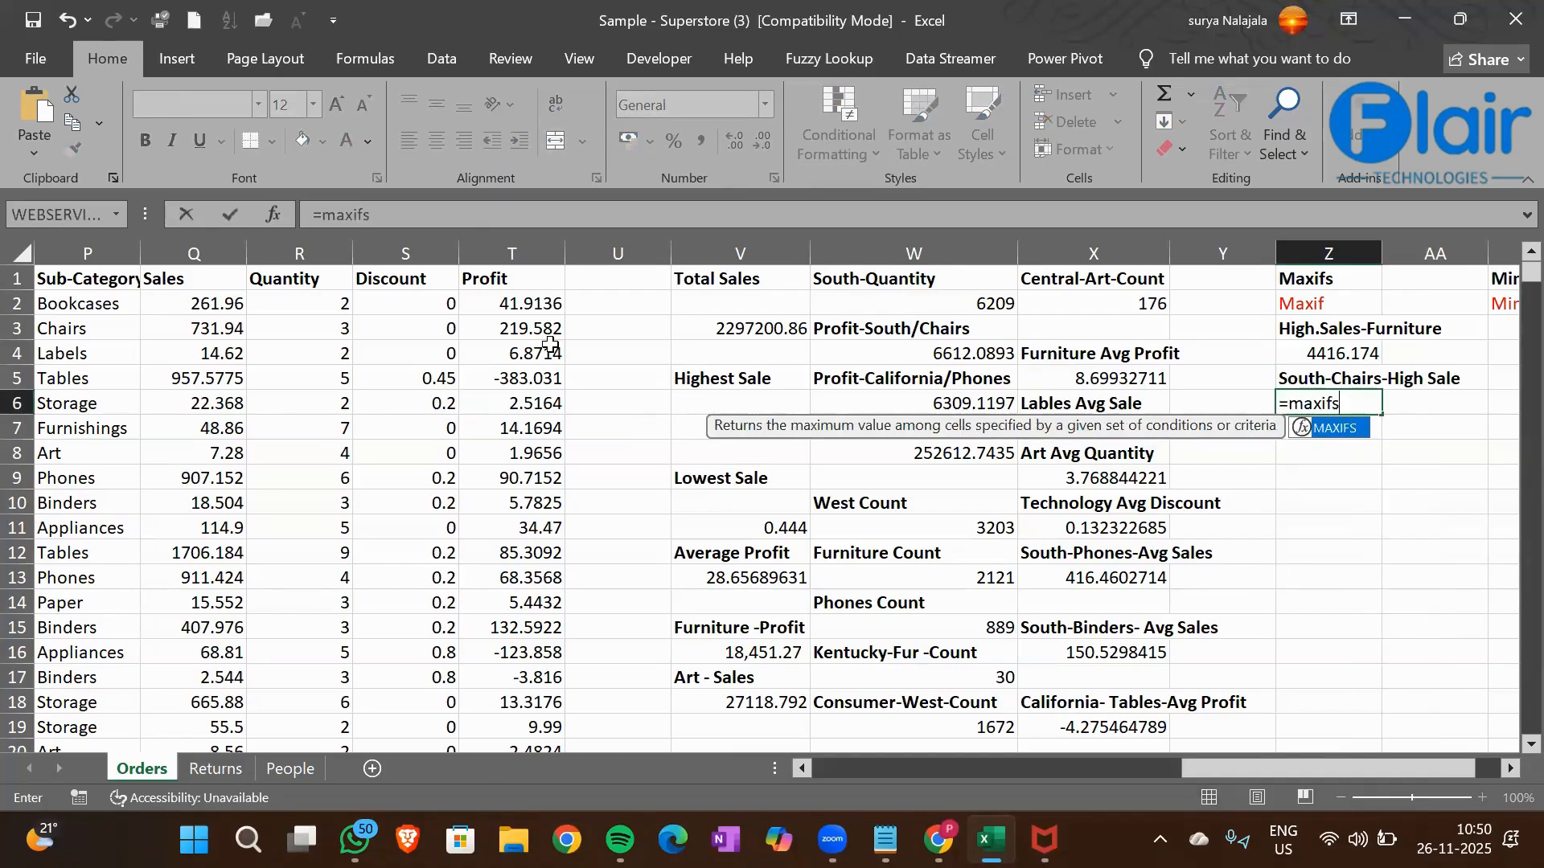
key(Tab)
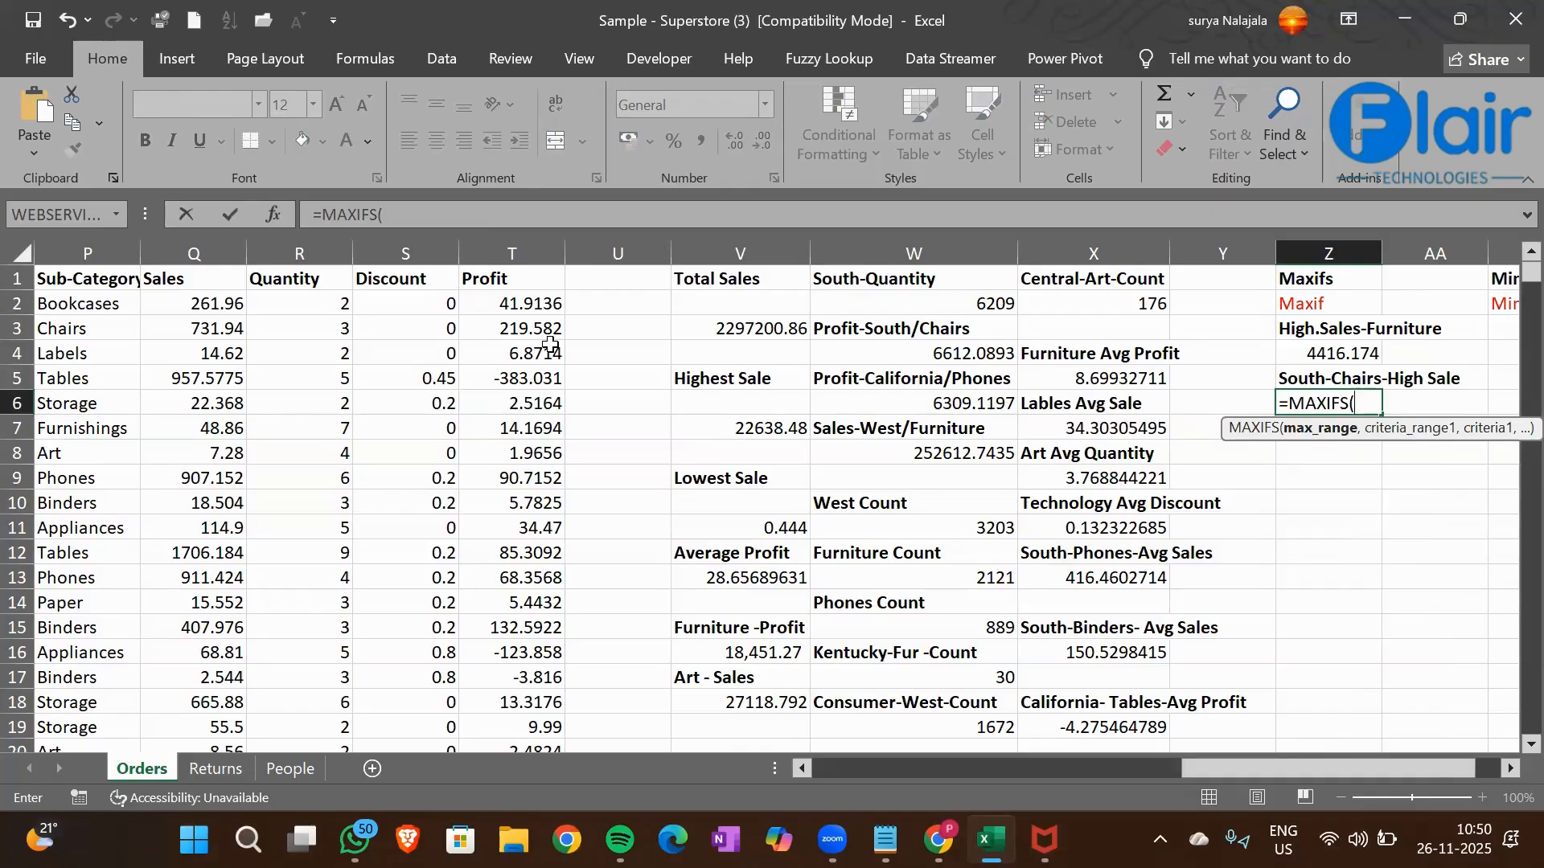
key(Left)
key(Left)
key(Left)
key(Left)
key(Left)
key(Left)
key(Left)
key(Left)
key(Left)
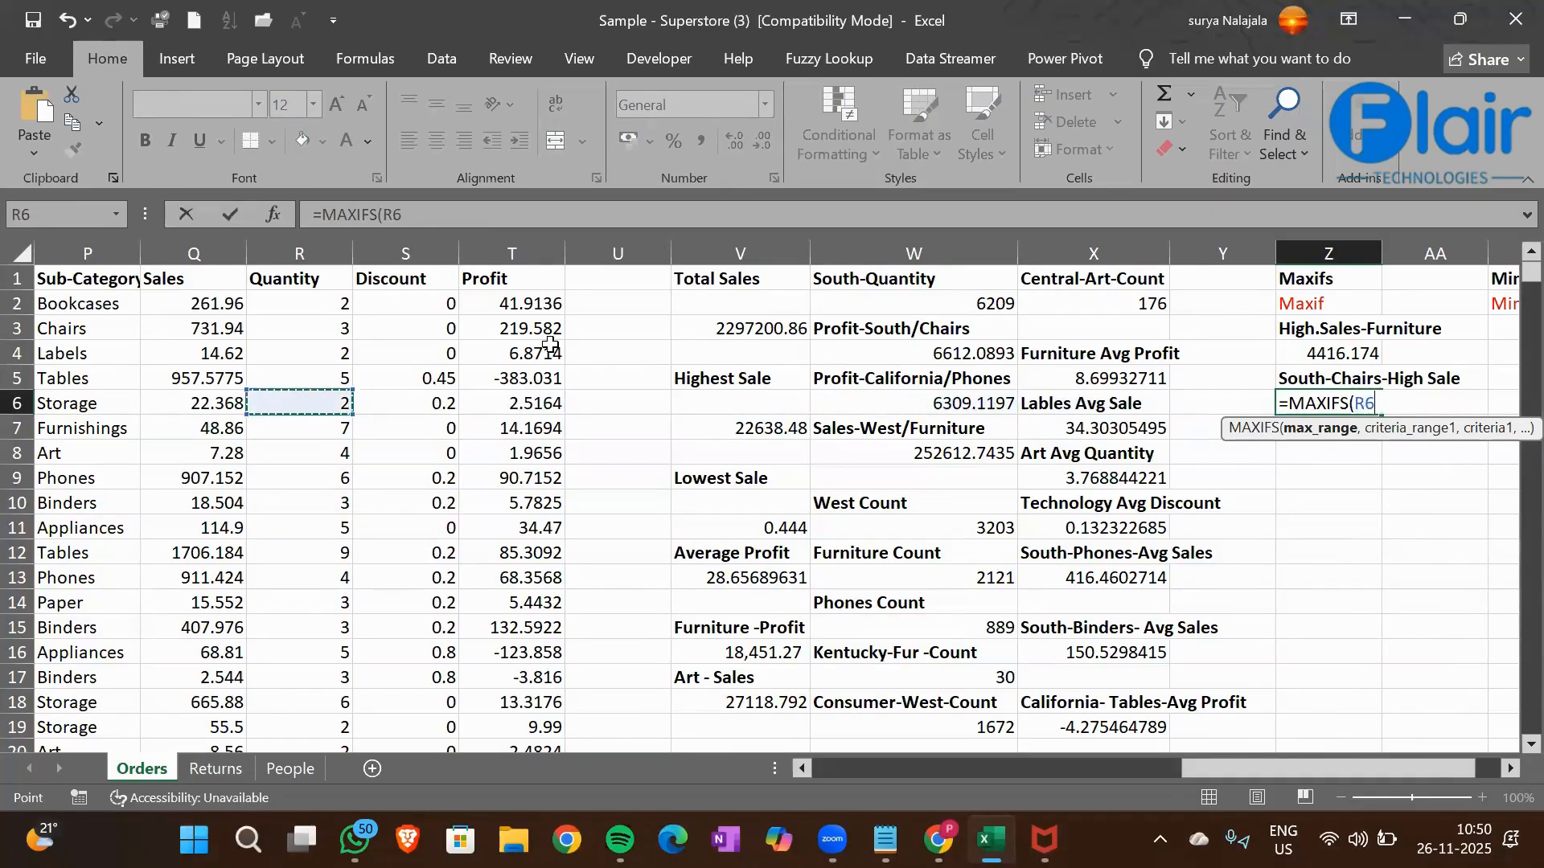
key(ctrl+Up)
key(ctrl+shift+Down)
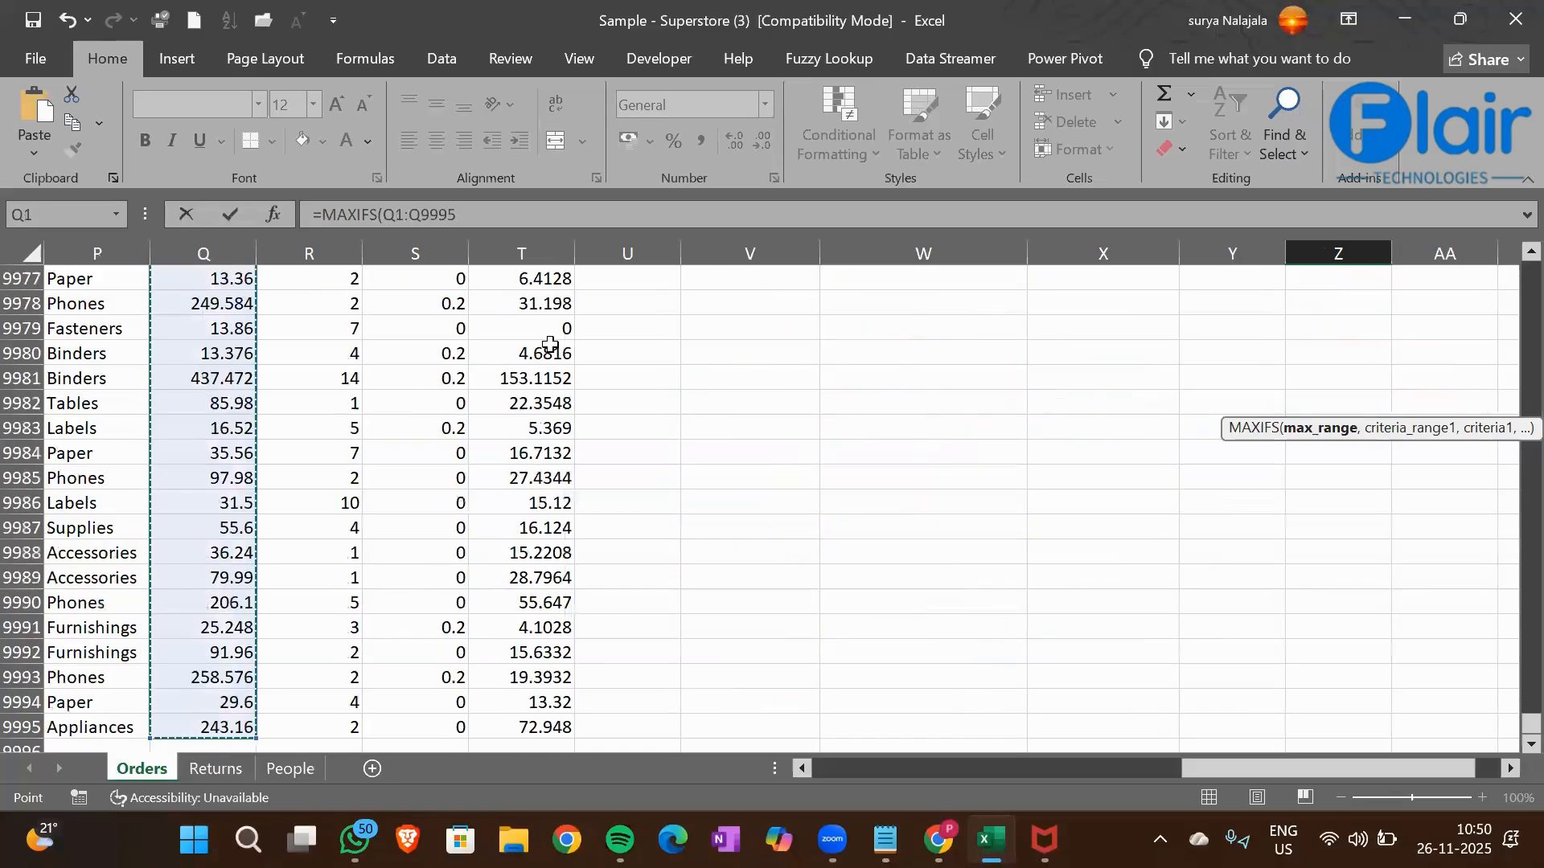
text(,)
Add the Region column M1:M9995 as the first criteria range of the Z6 MAXIFS formula
click(87, 348)
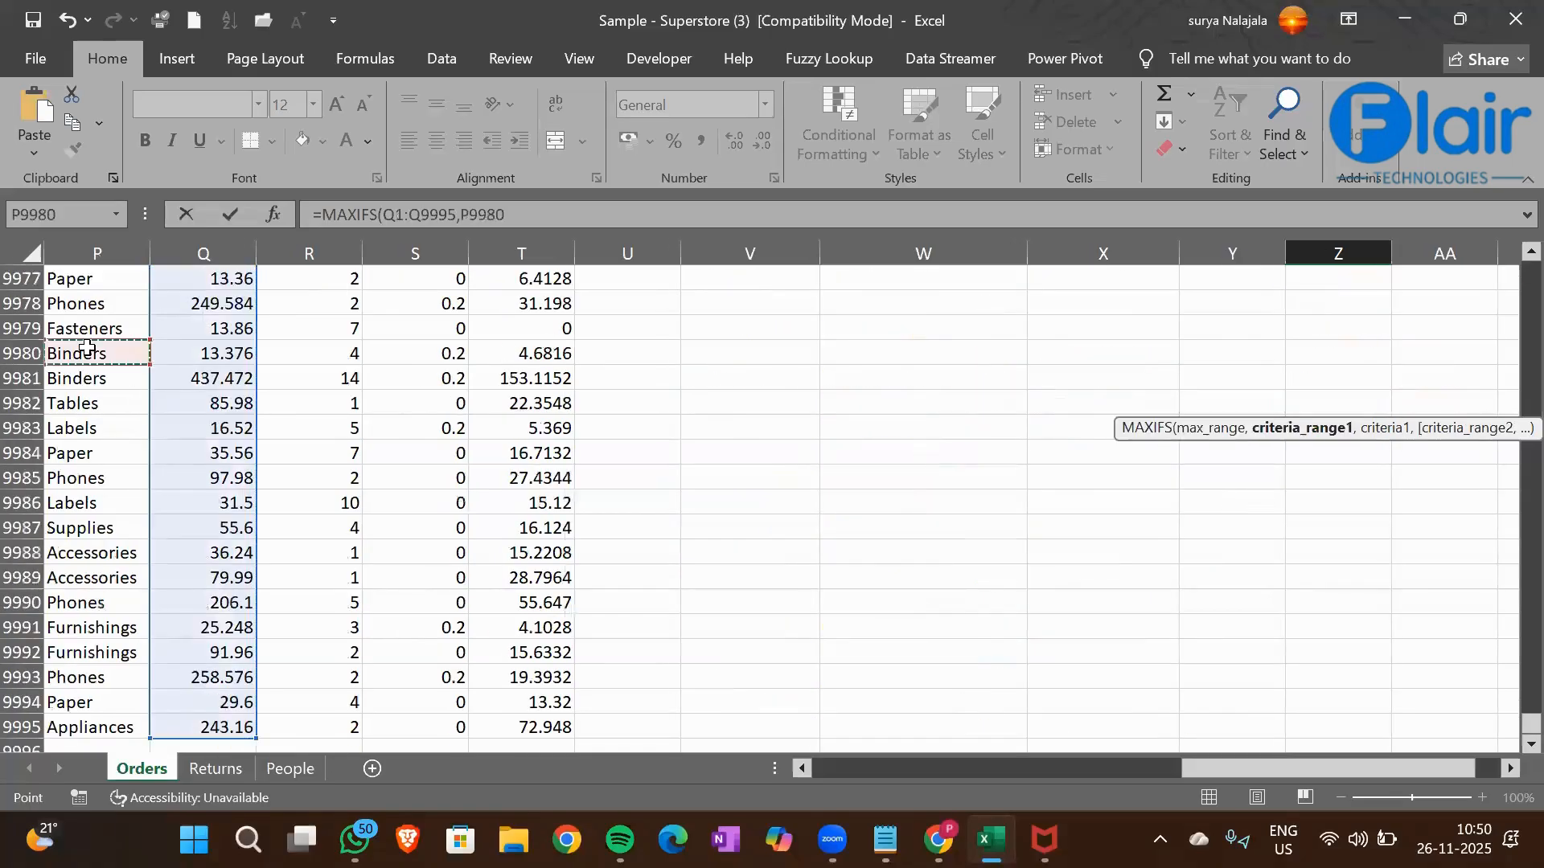
key(ctrl+Up)
key(Left)
key(Left)
key(Left)
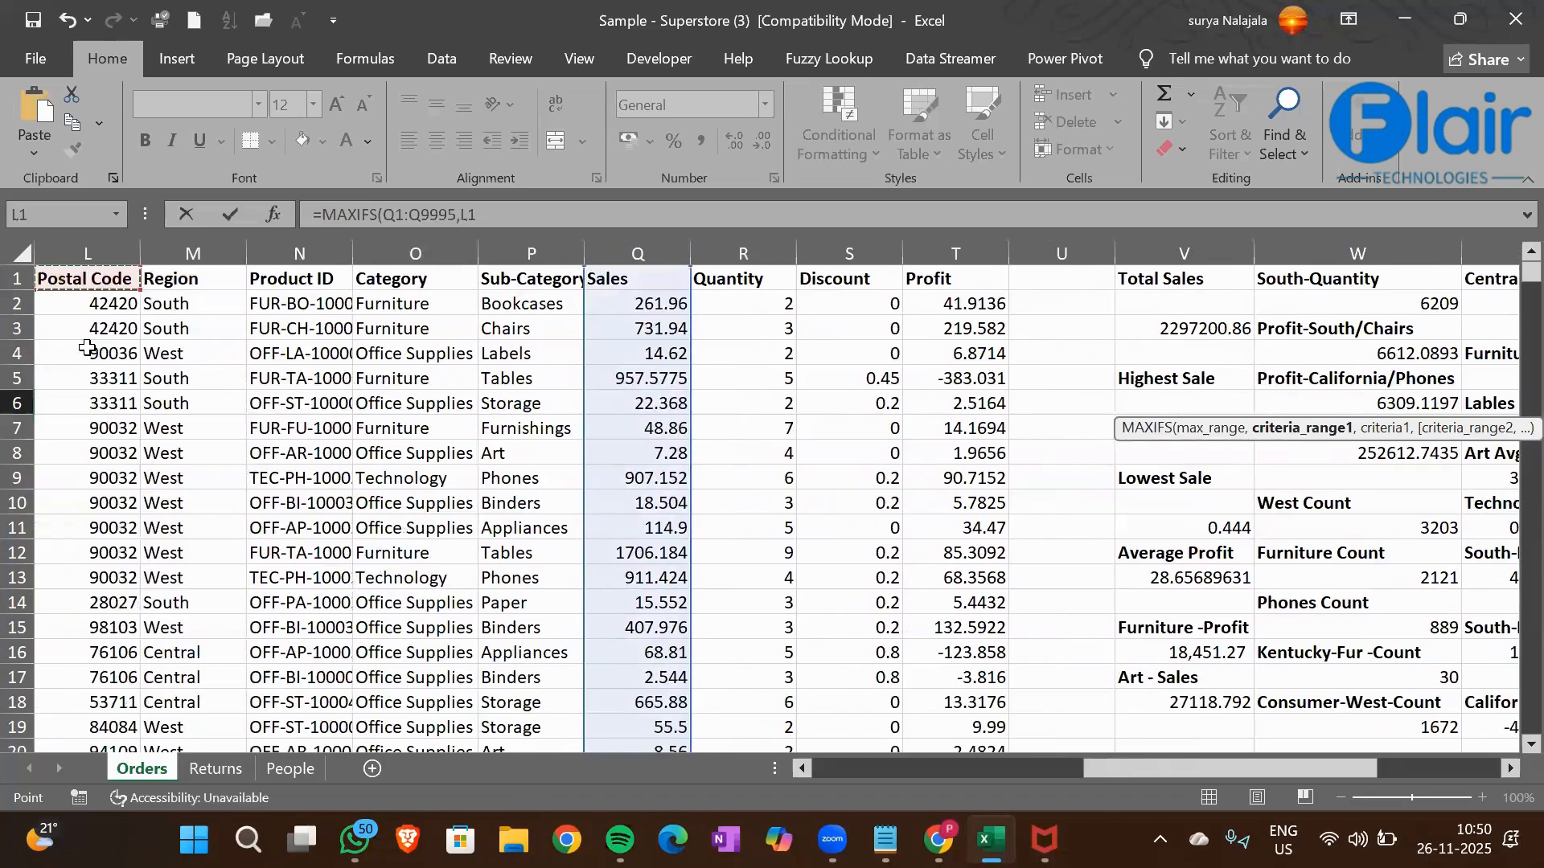
key(ctrl+shift+Down)
text(,)
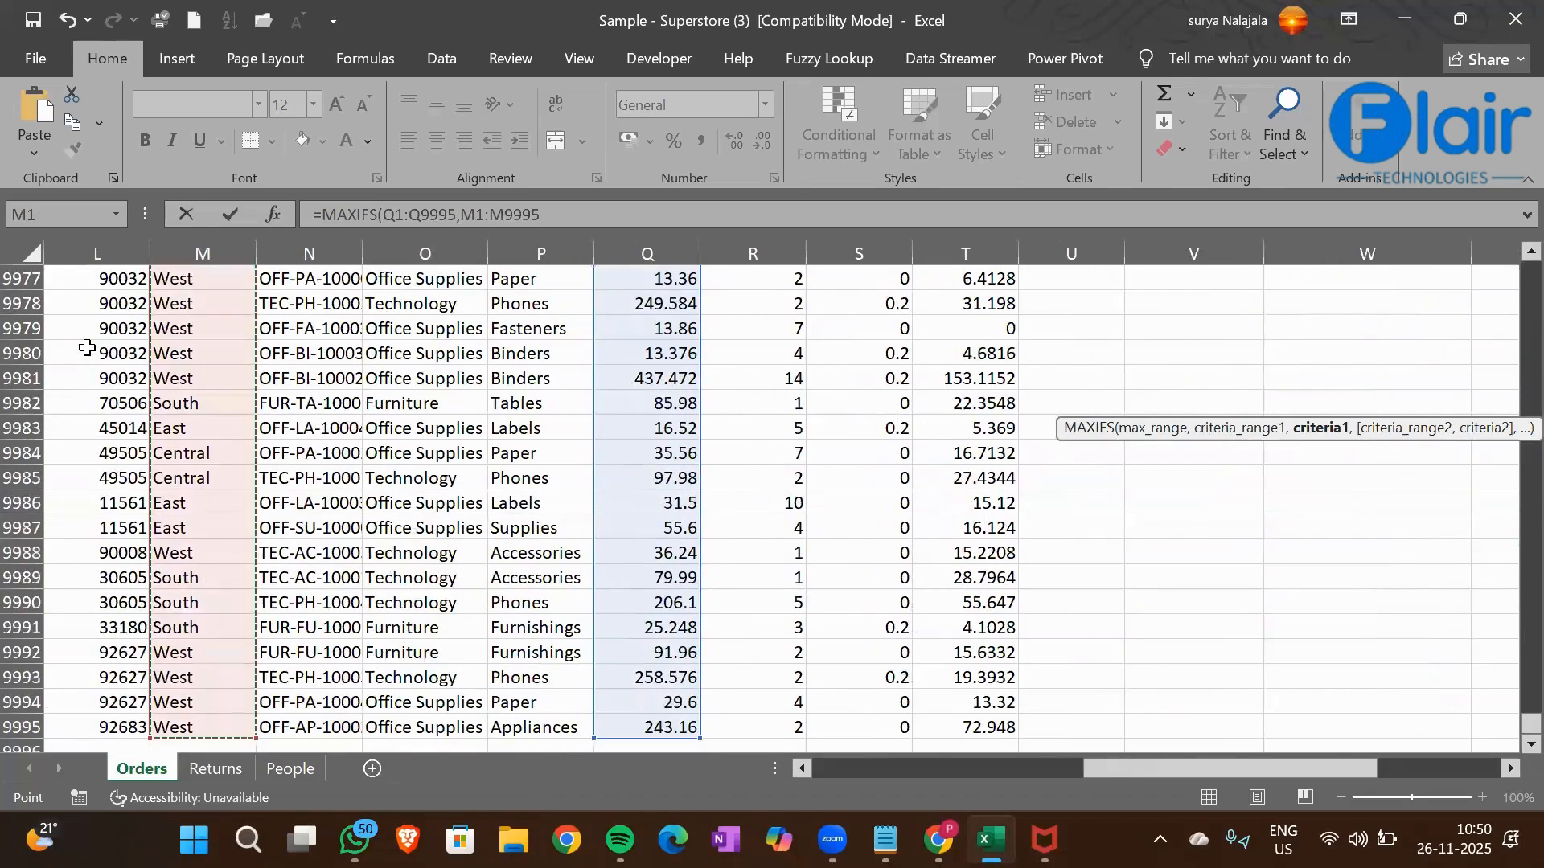
Set the South cell M2 as the first criterion of the Z6 MAXIFS formula
click(194, 378)
key(ctrl+Up)
key(Down)
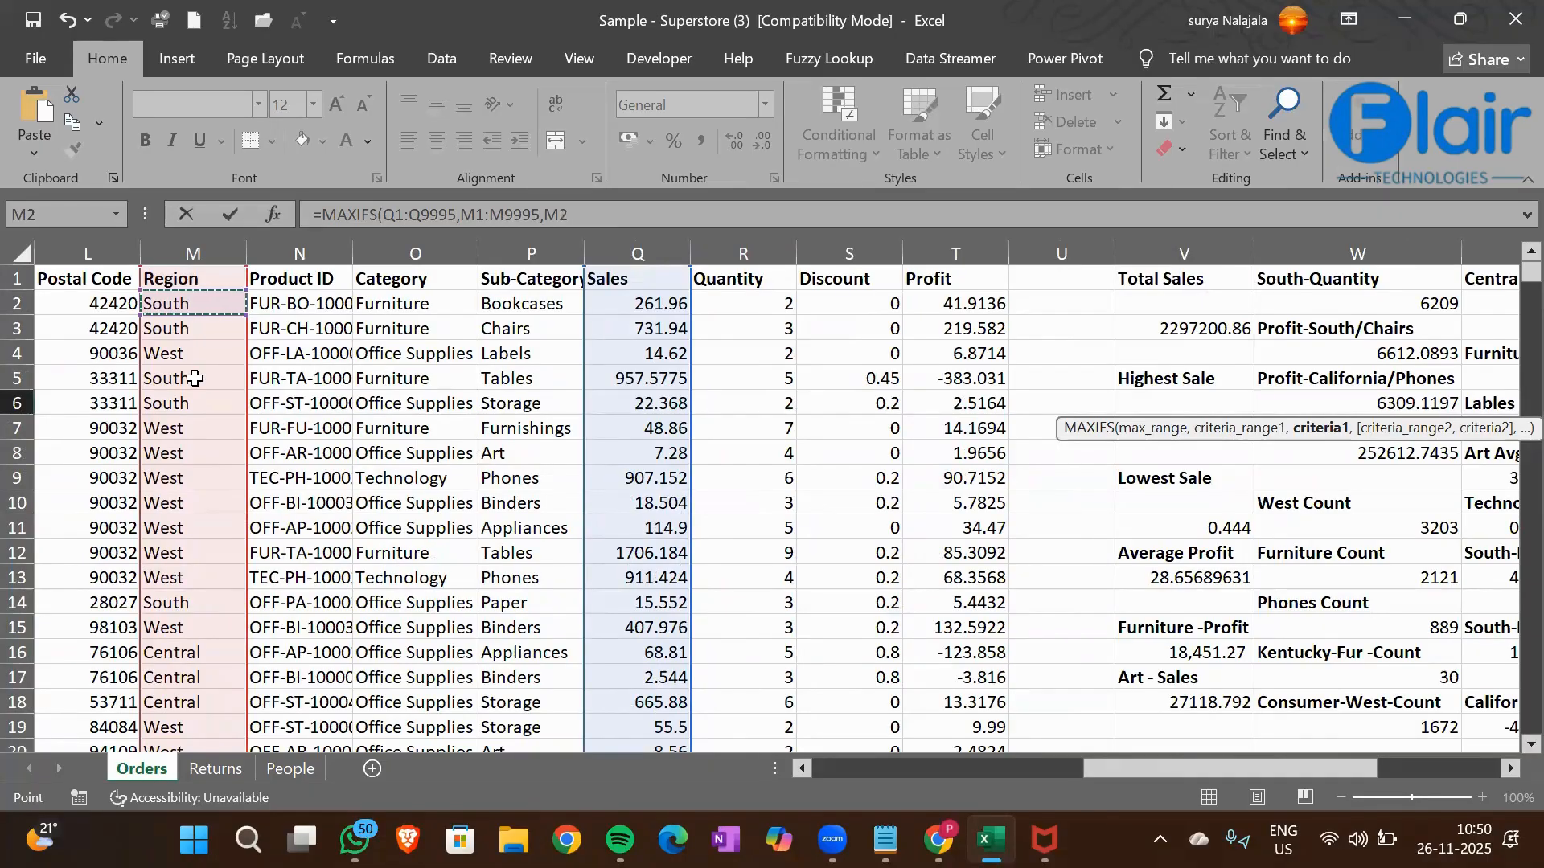
text(,)
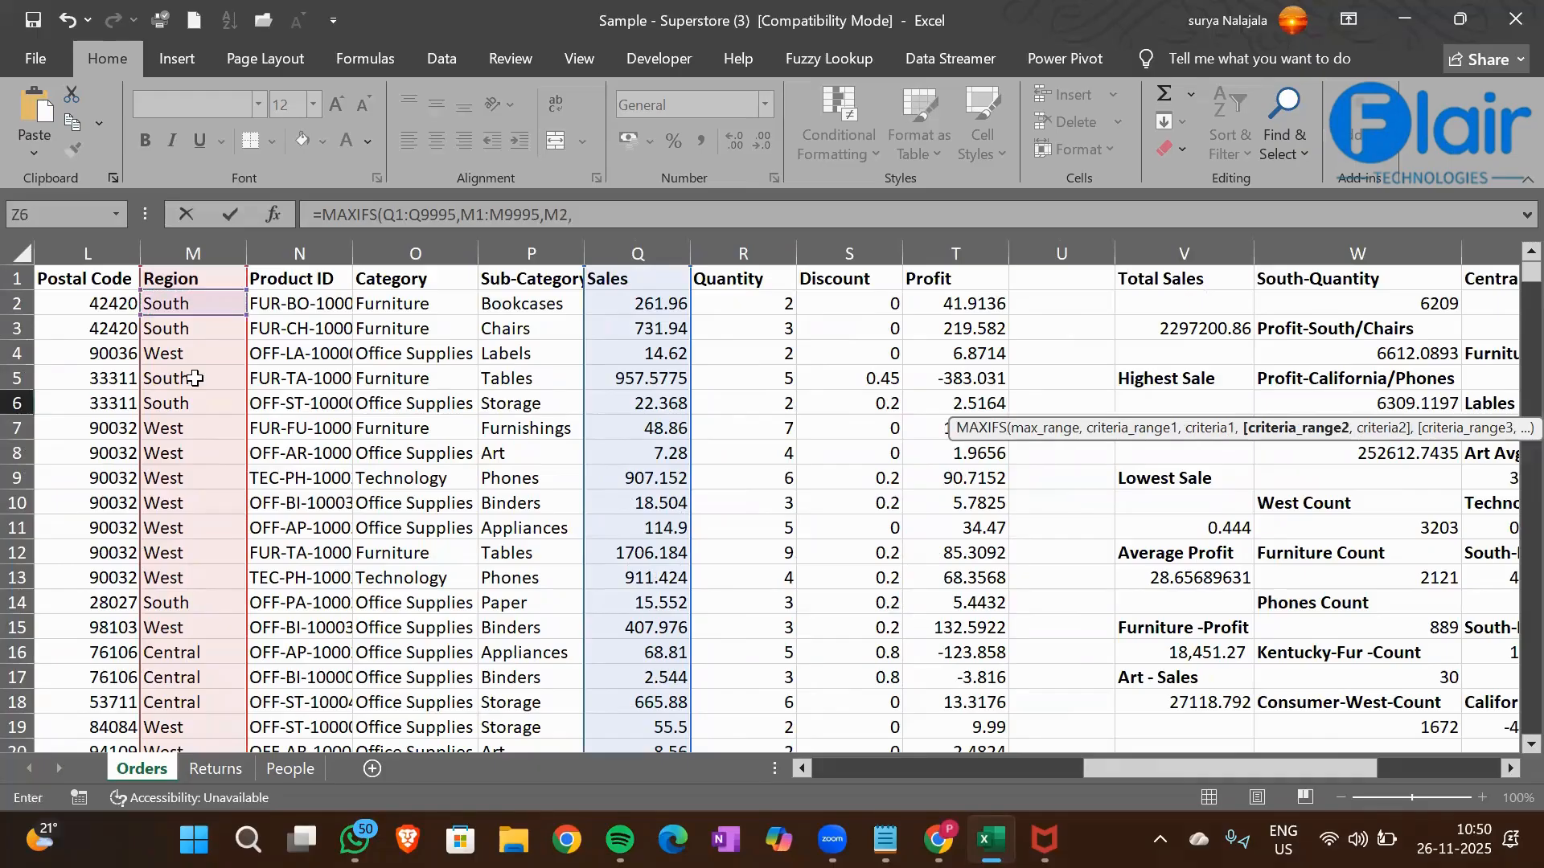
Add the Sub-Category column P1:P9995 with the Chairs cell P3 as second criterion and complete the Z6 MAXIFS formula
click(537, 286)
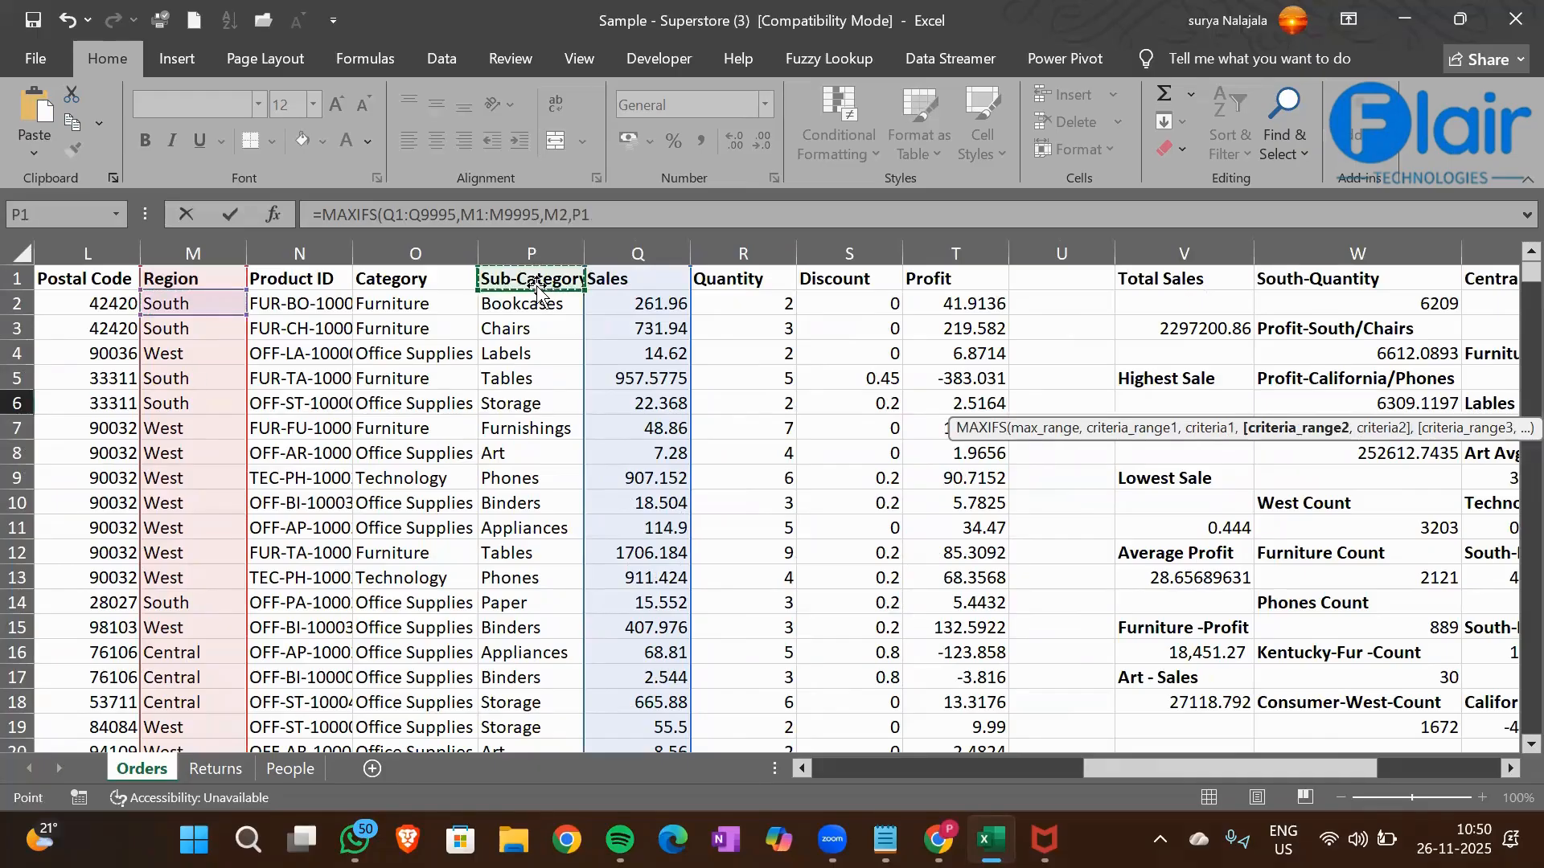
key(ctrl+shift+Down)
text(,)
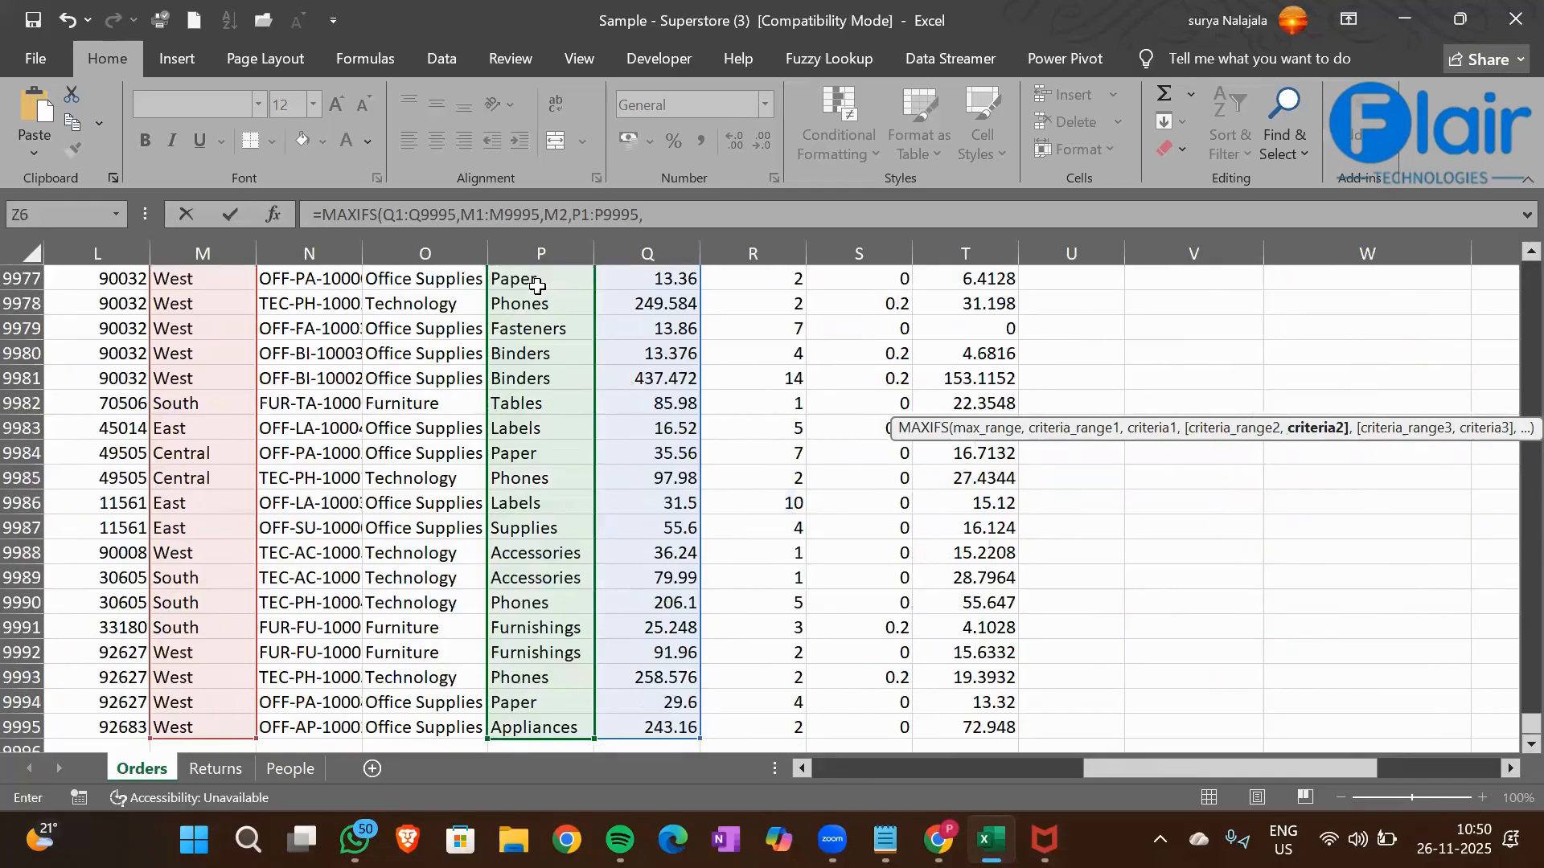
click(558, 434)
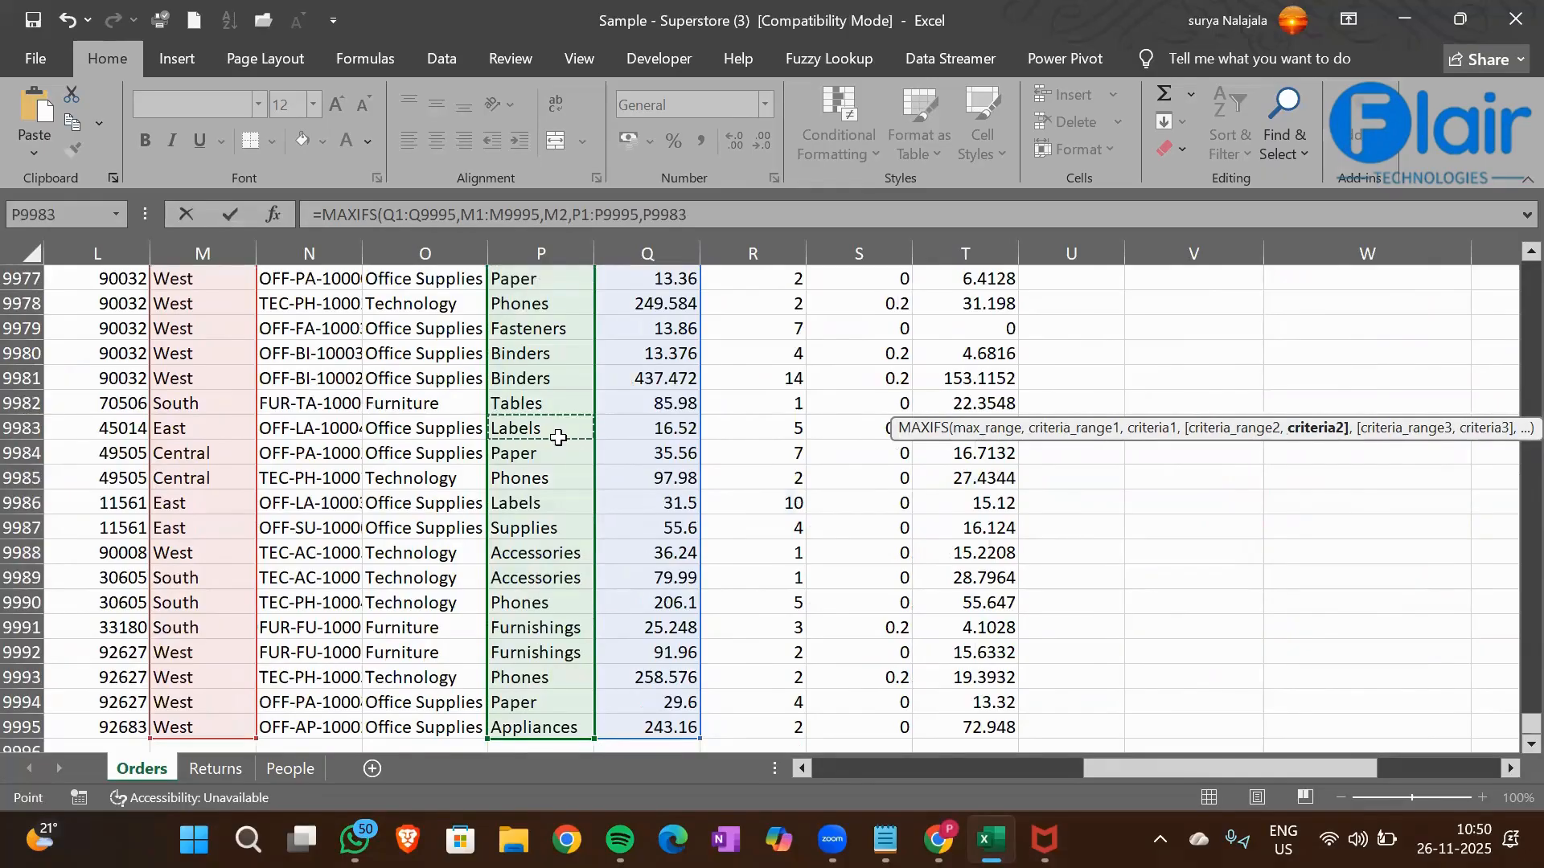
key(ctrl+Up)
key(Down)
key(Down)
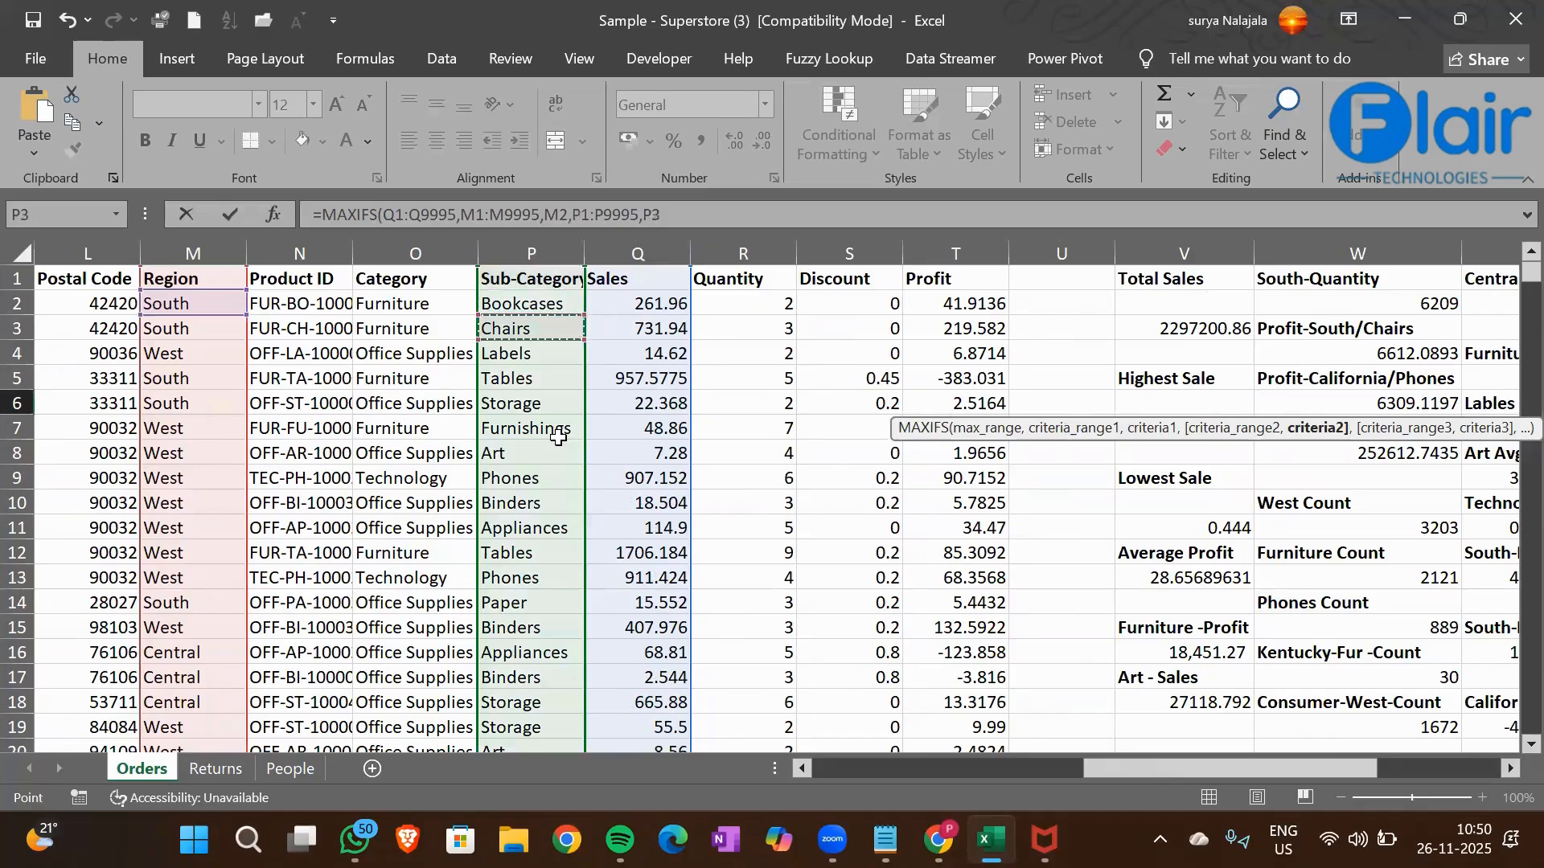
key(Return)
Review the Z6 MAXIFS formula and compare the High.Sales-Furniture and South-Chairs-High Sale entries in column Z
key(Right)
key(Right)
key(Right)
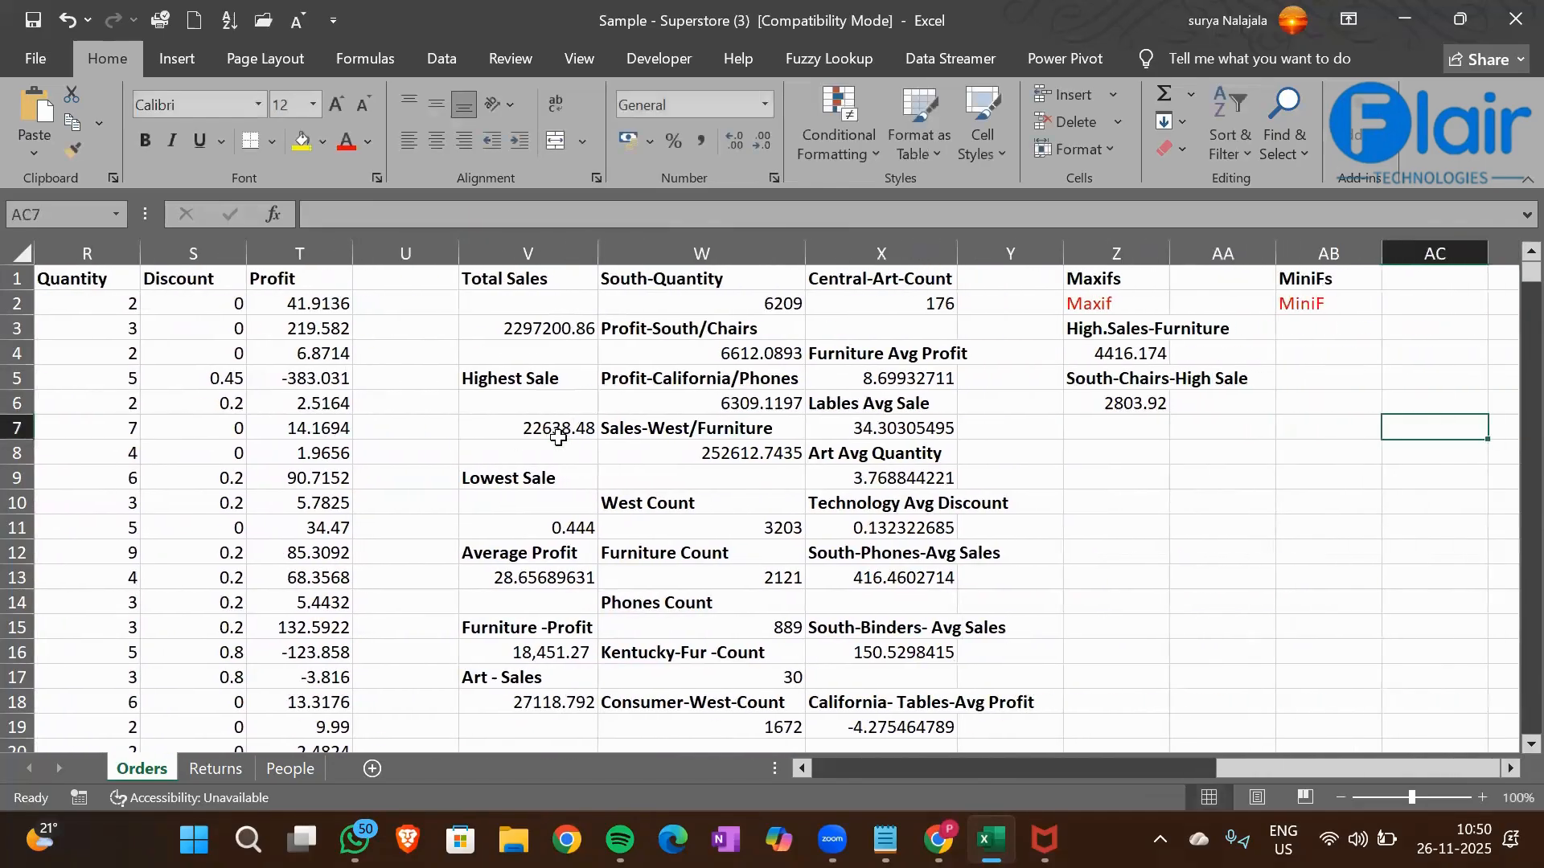
key(Left)
key(Left)
key(Left)
key(Up)
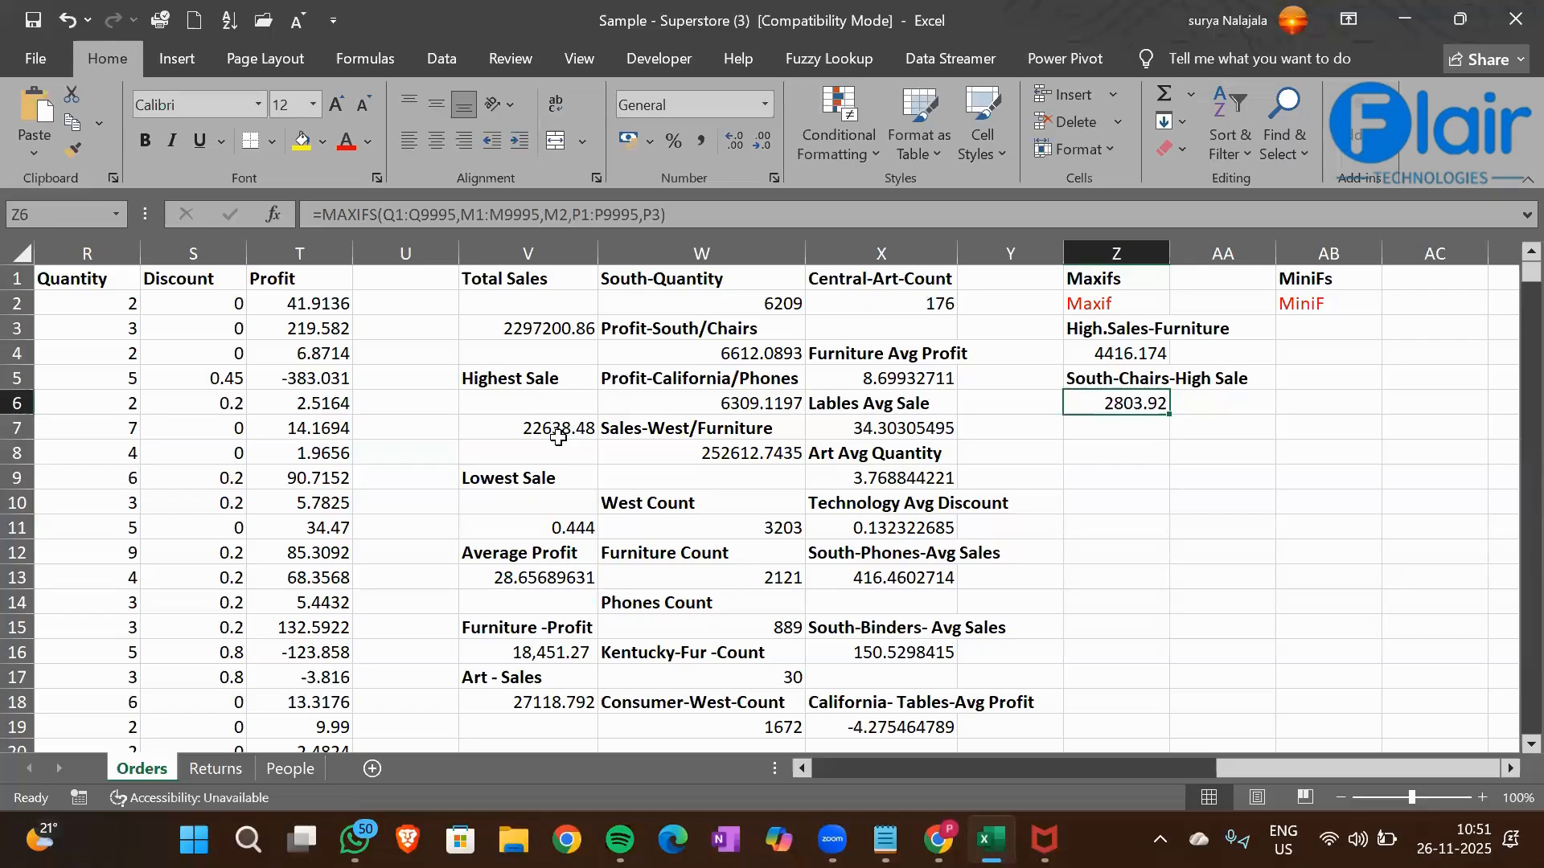
click(1114, 335)
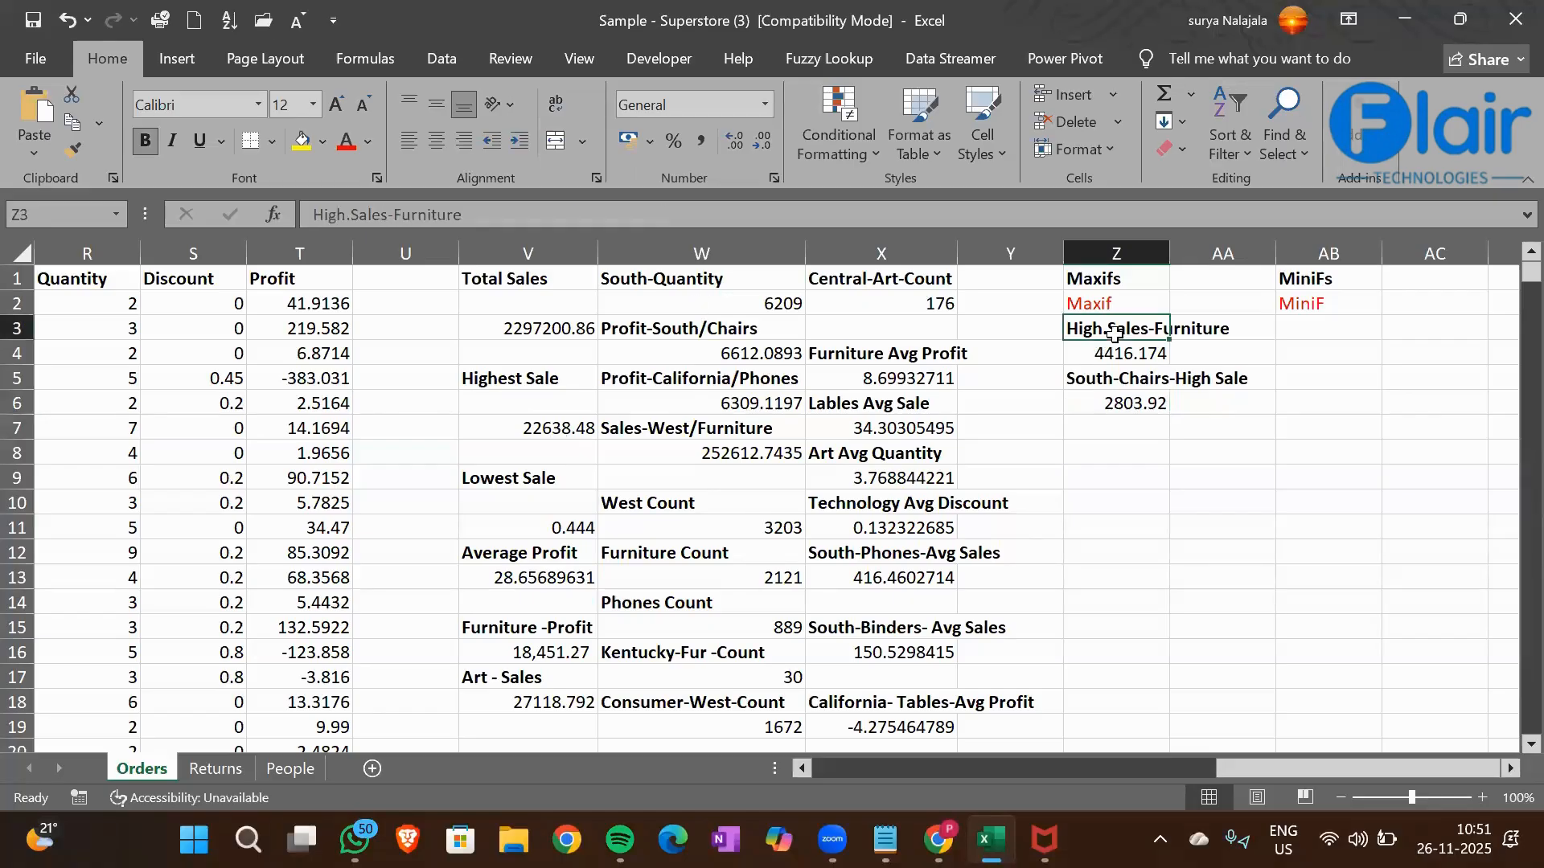
click(1112, 388)
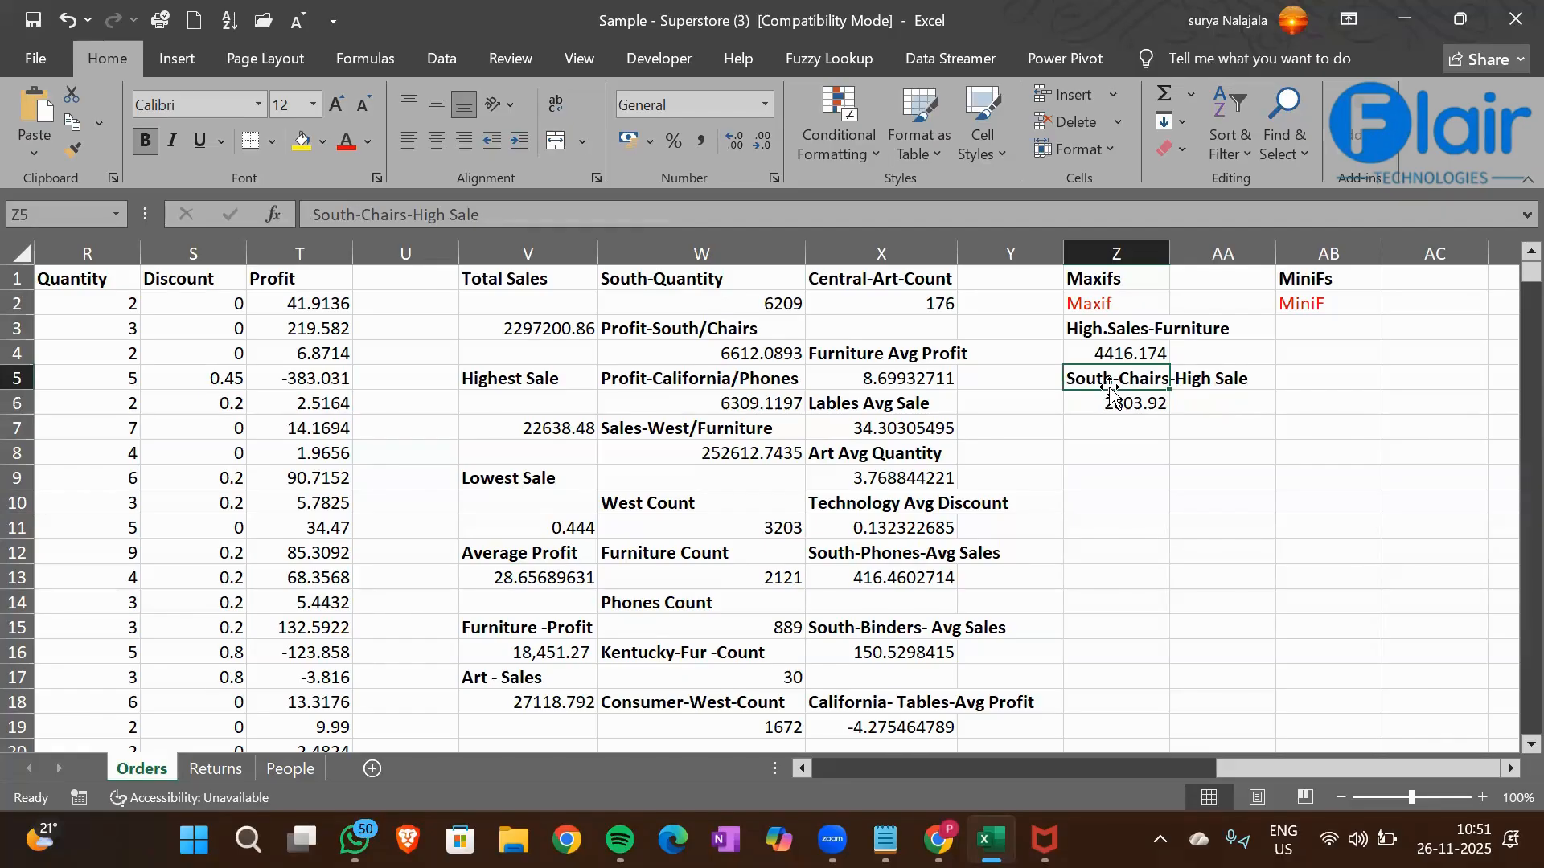
click(1116, 332)
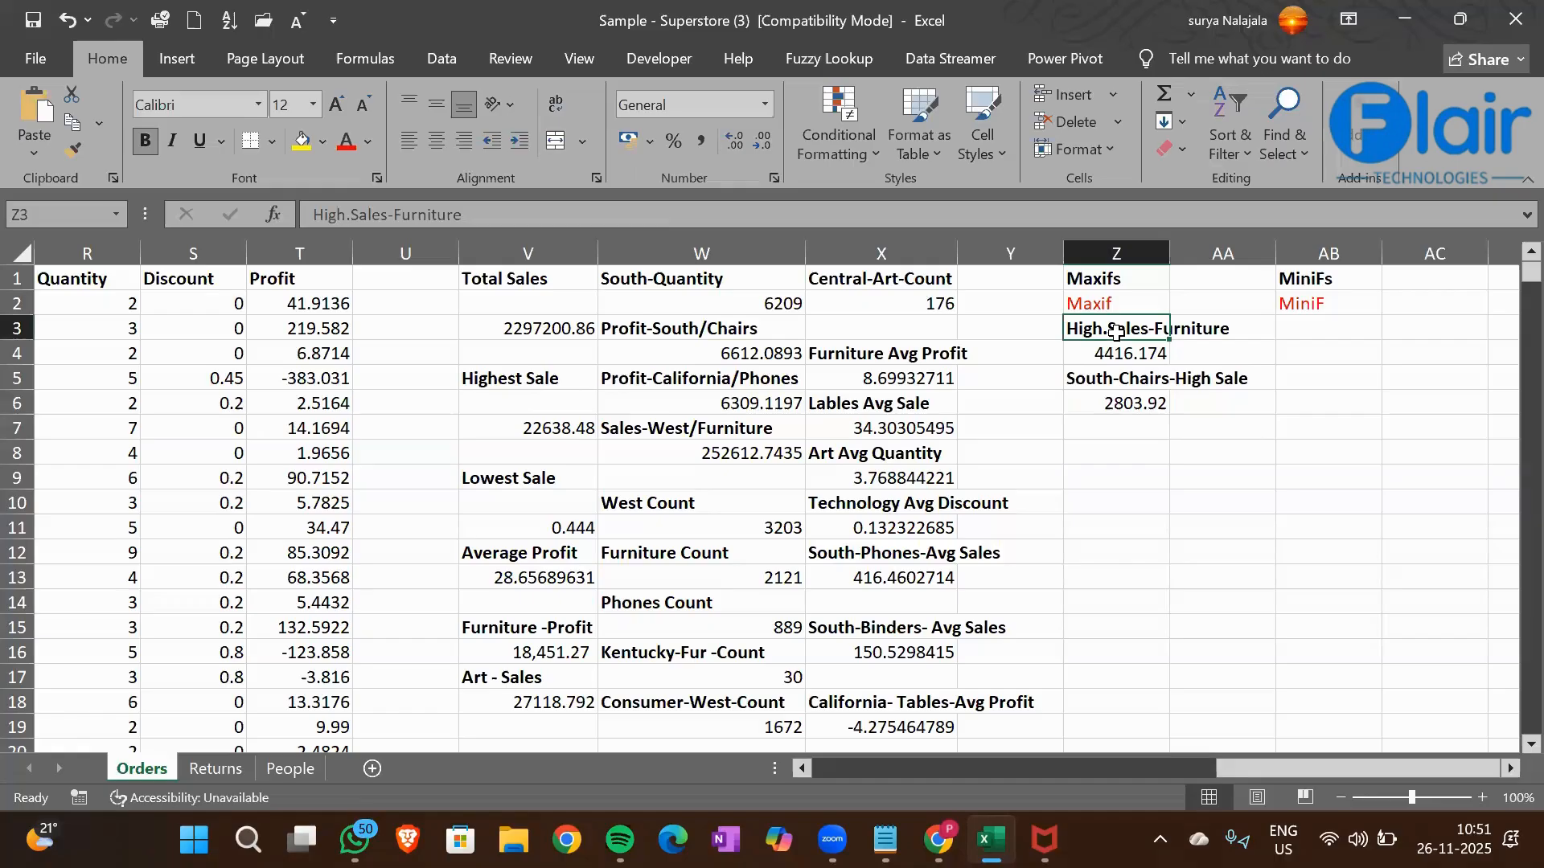
click(1118, 386)
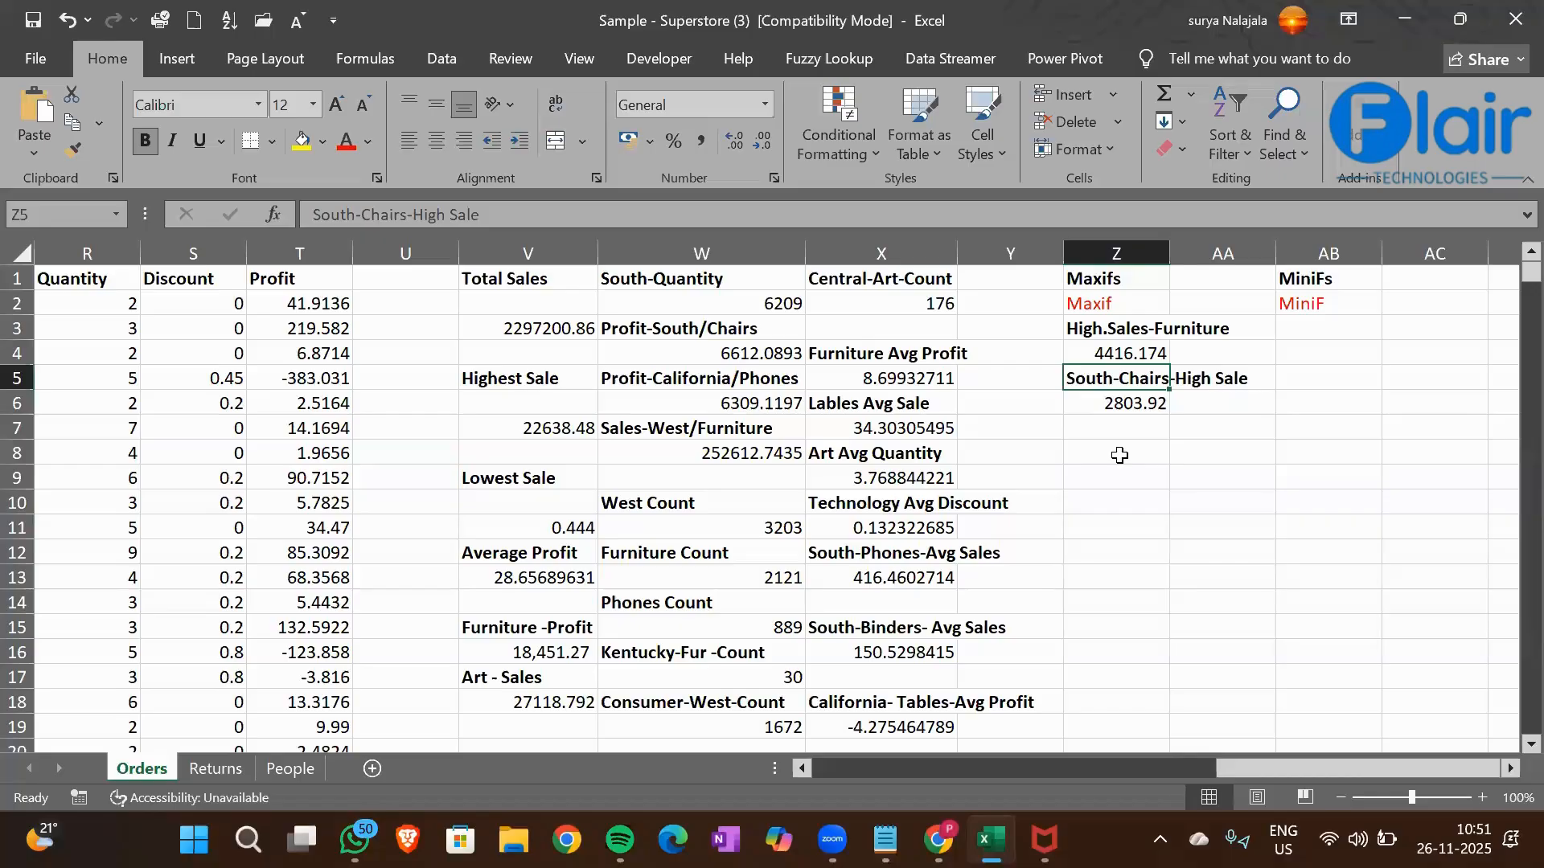
Enter the label "Lowest Sales - Furniture" in cell AB3 and make it bold
click(1325, 348)
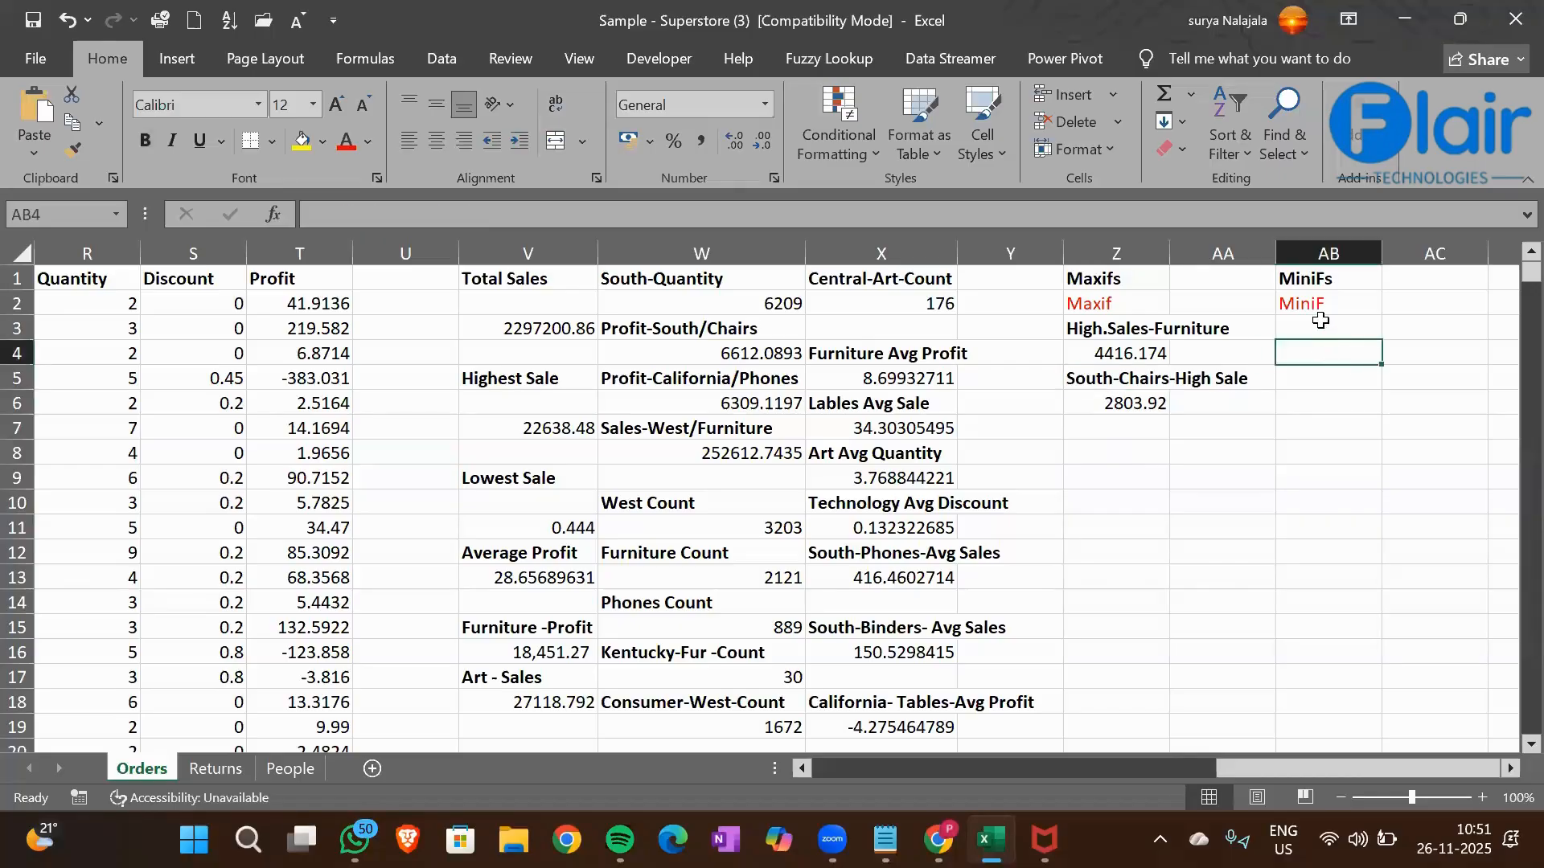
click(1321, 321)
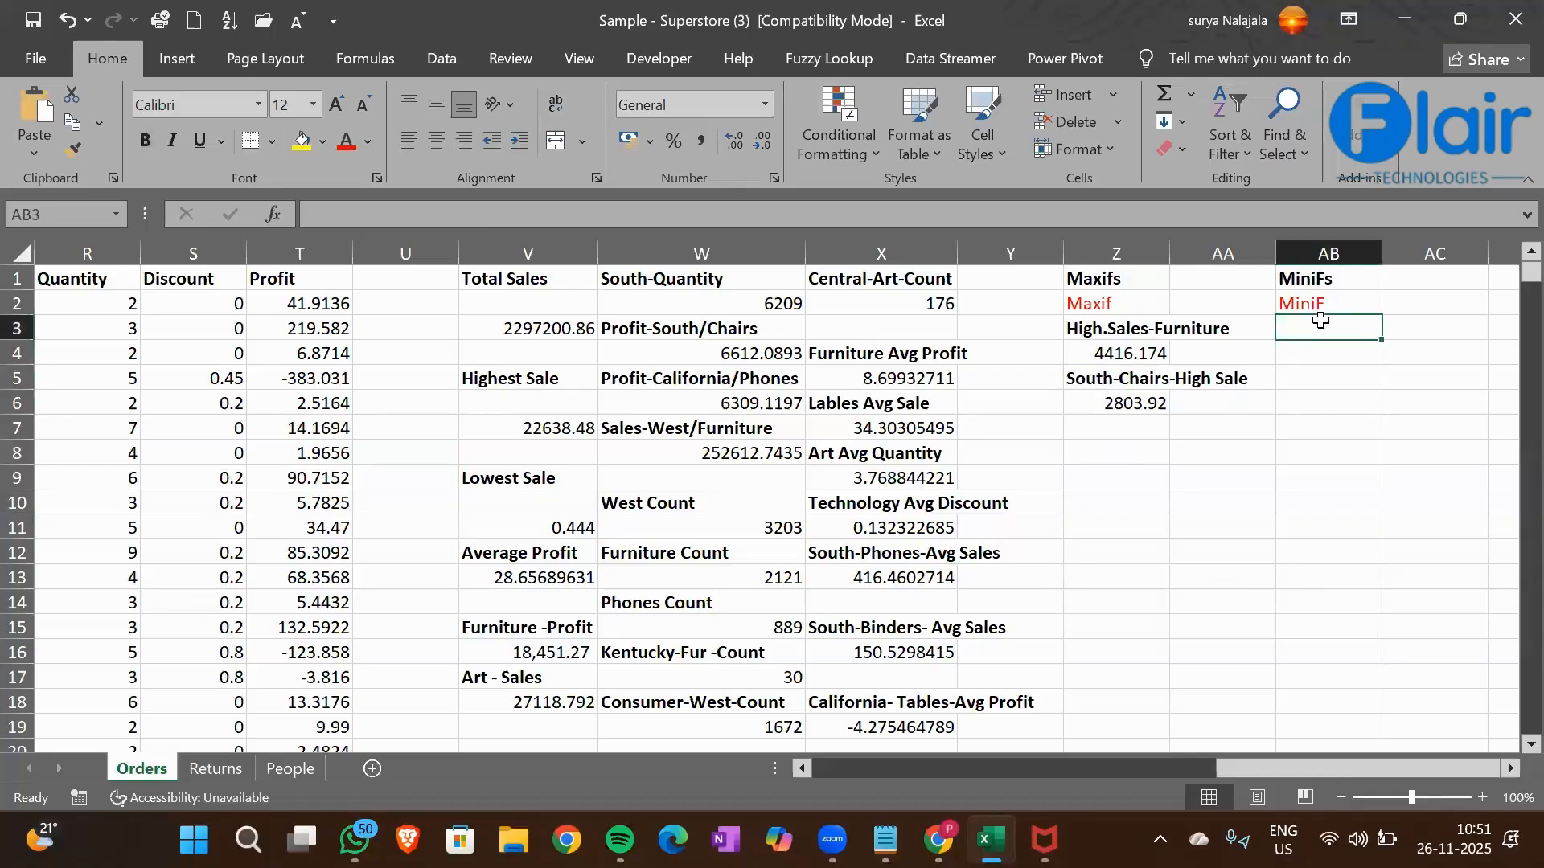
text(Lowest )
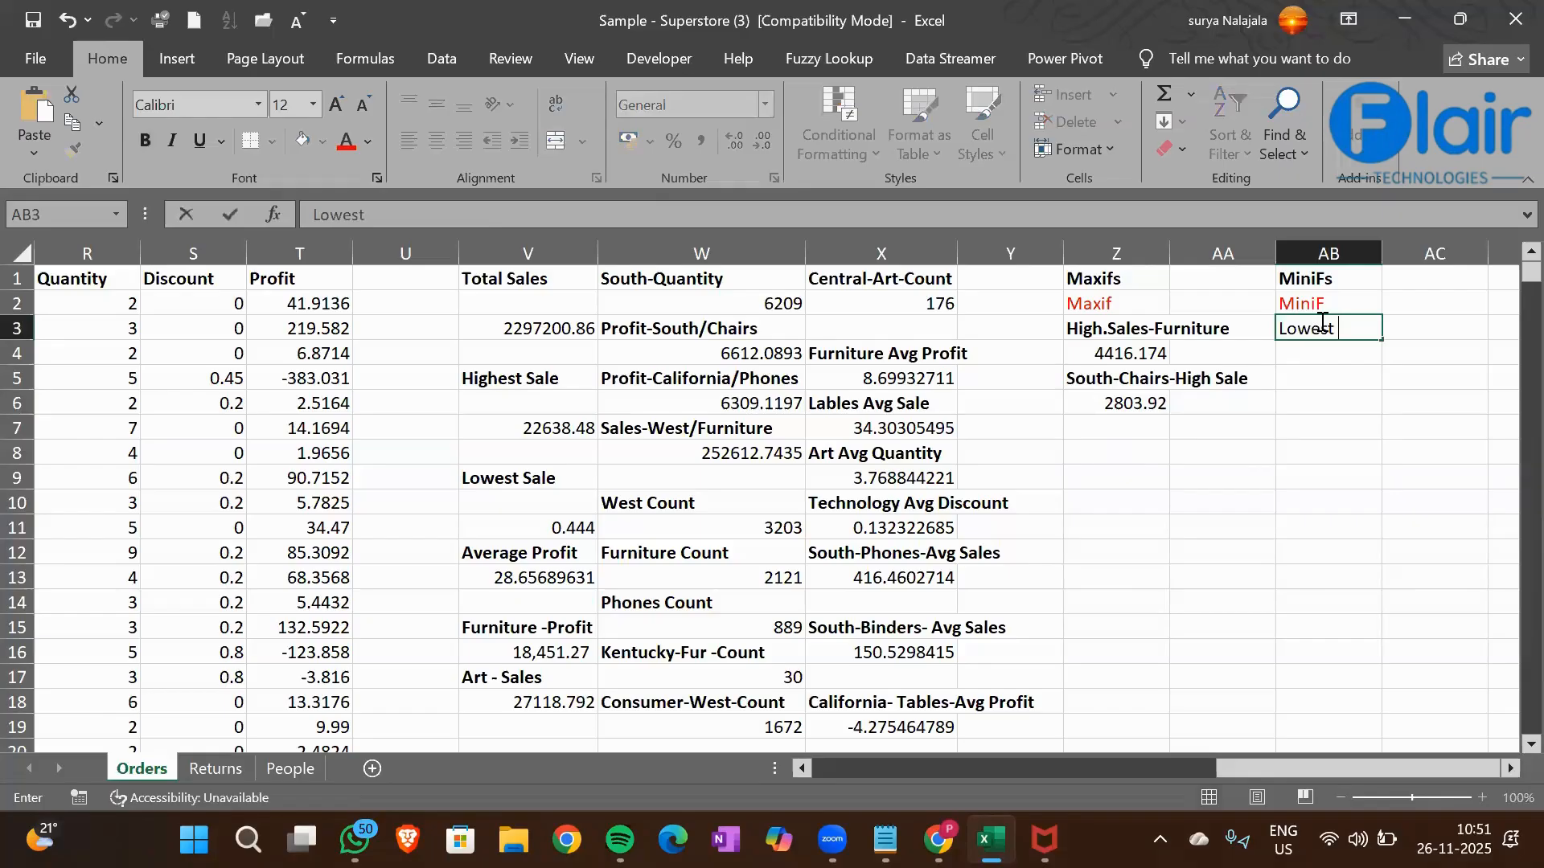
text(Sales - Fur)
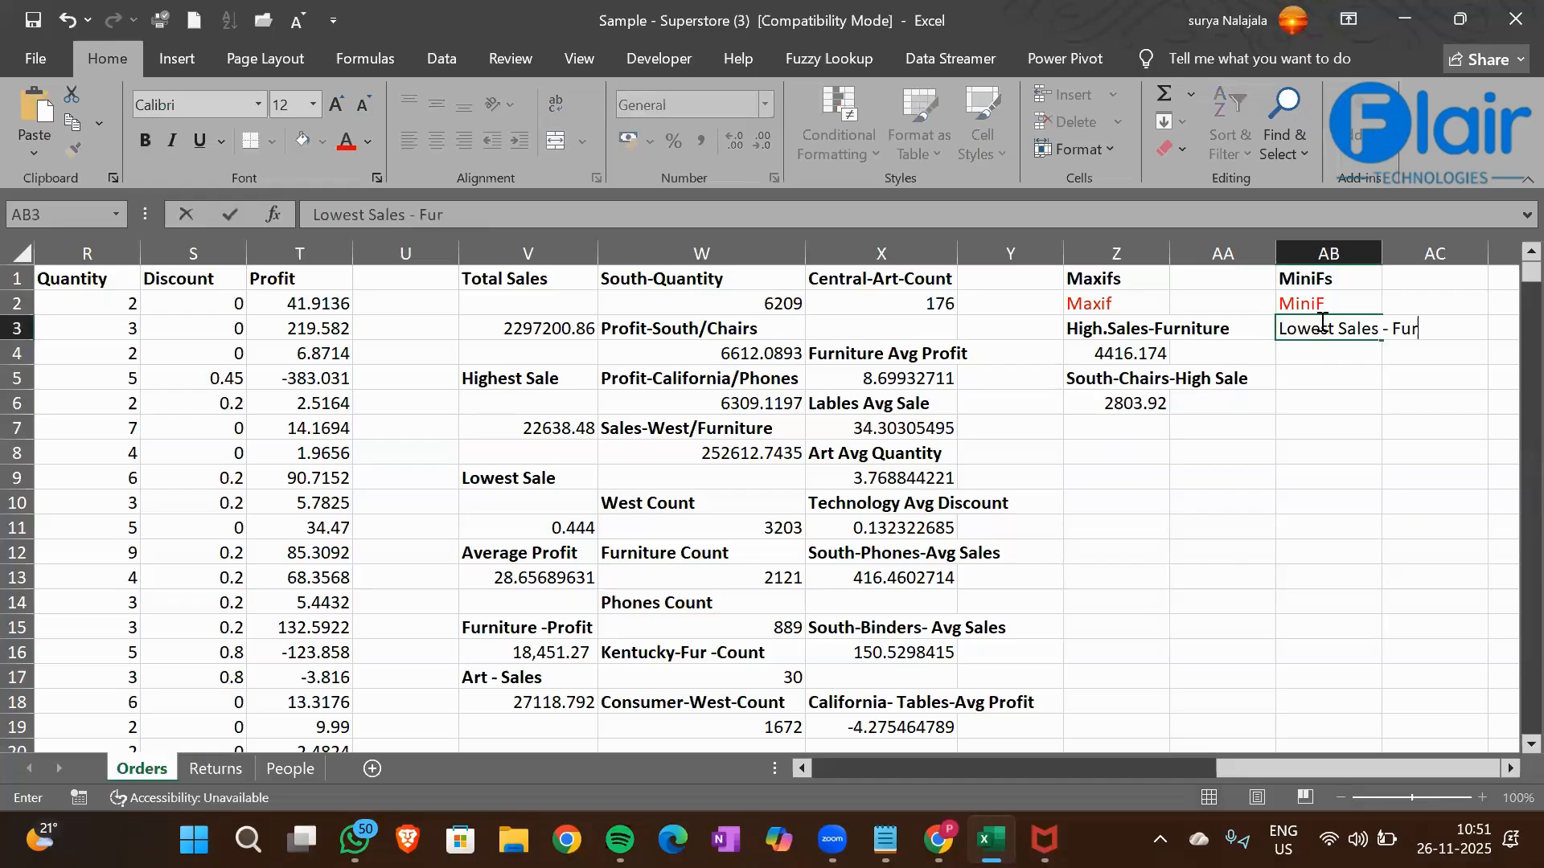
text(niture)
key(Return)
click(1321, 321)
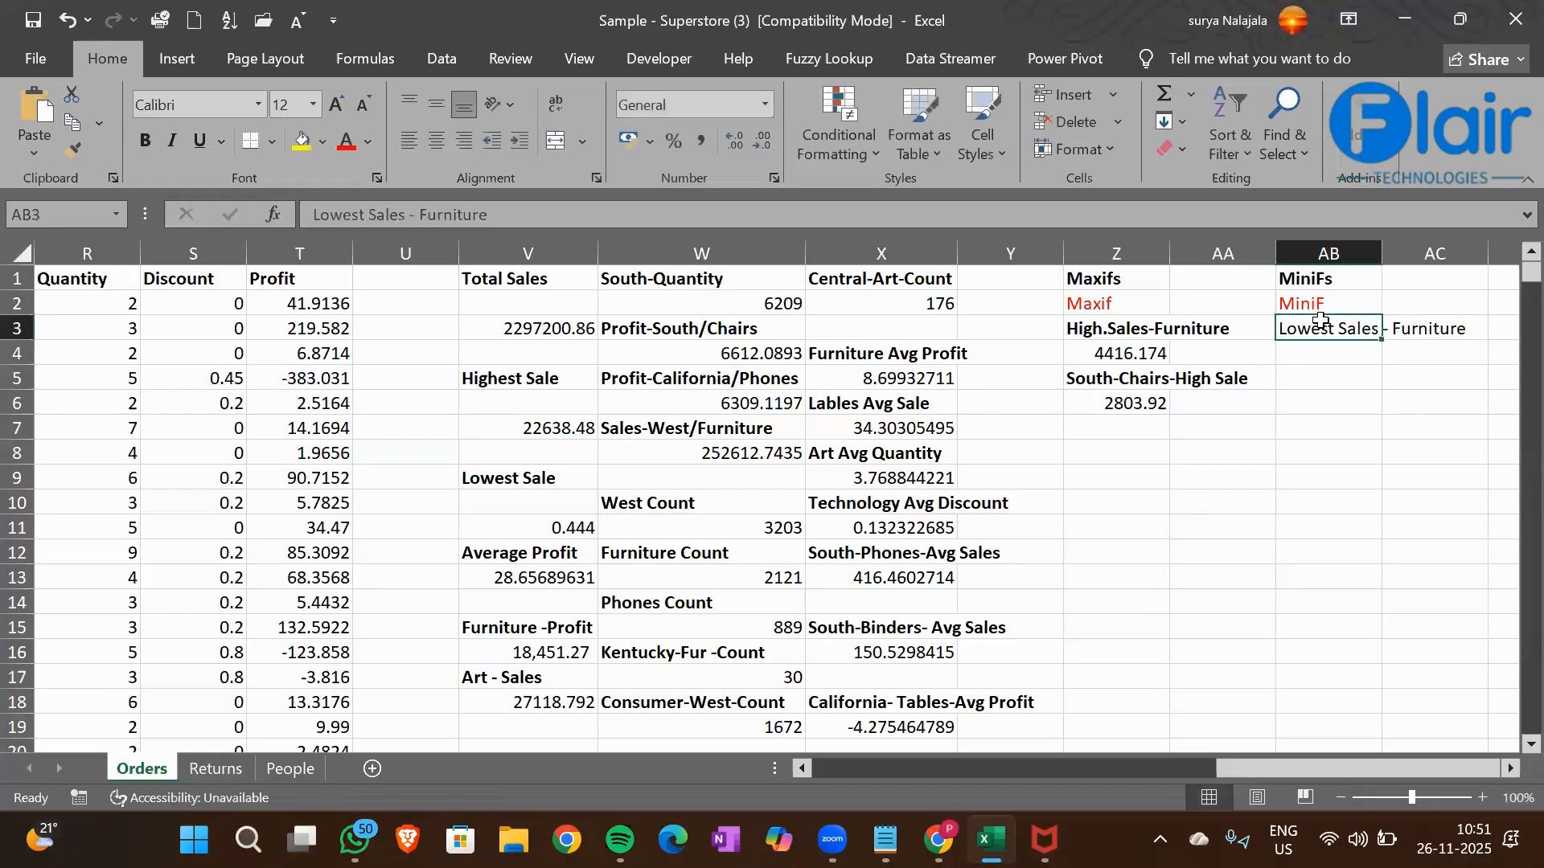
key(ctrl+b)
key(Return)
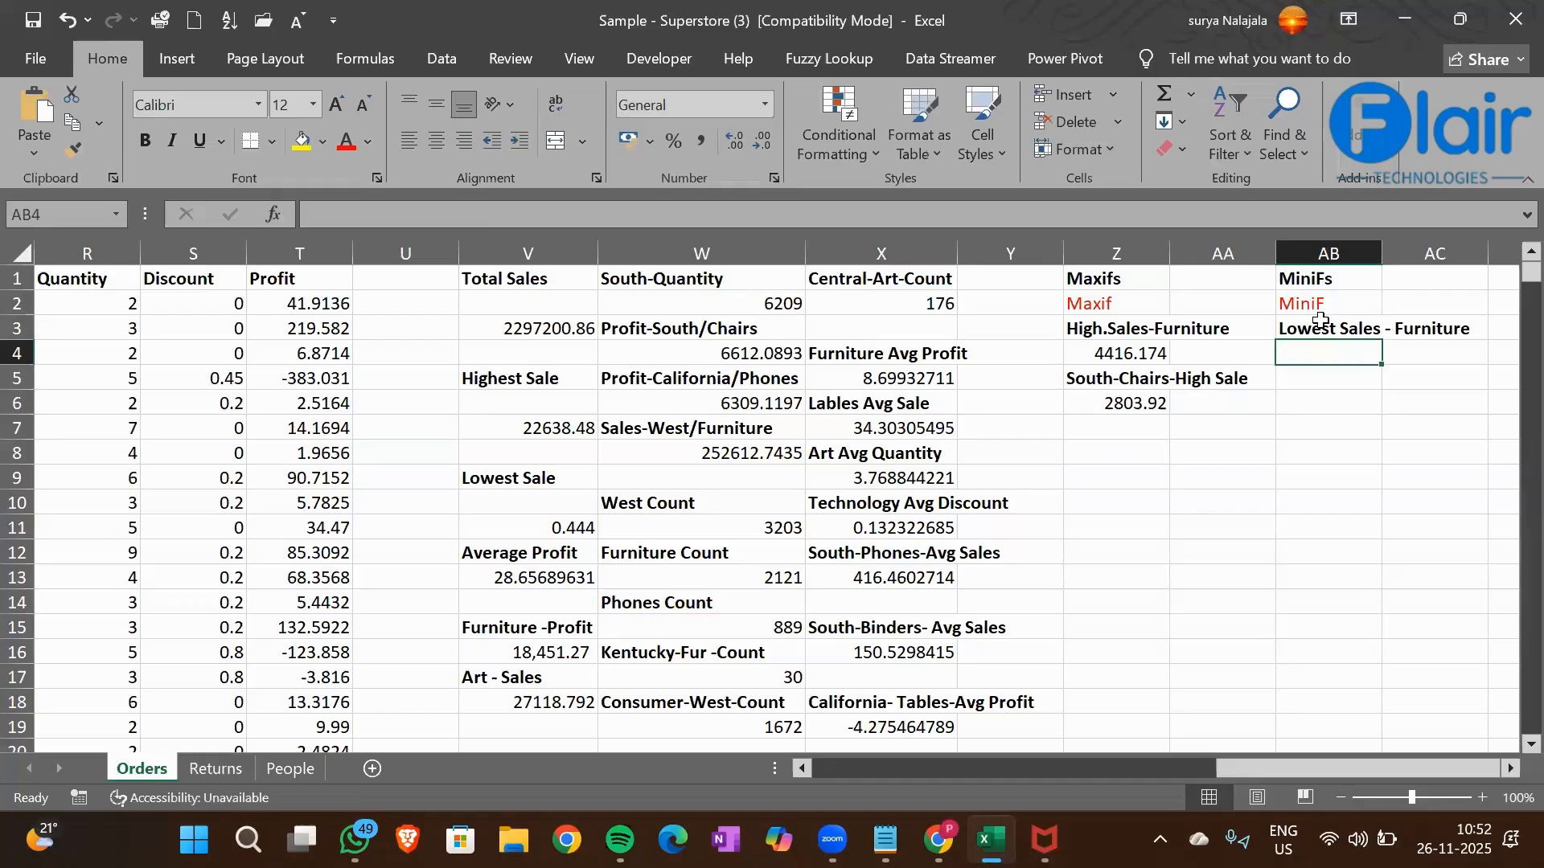
Start a MINIFS formula in cell AB4 with the Sales column Q1:Q9995 as the minimum range
text(=minif)
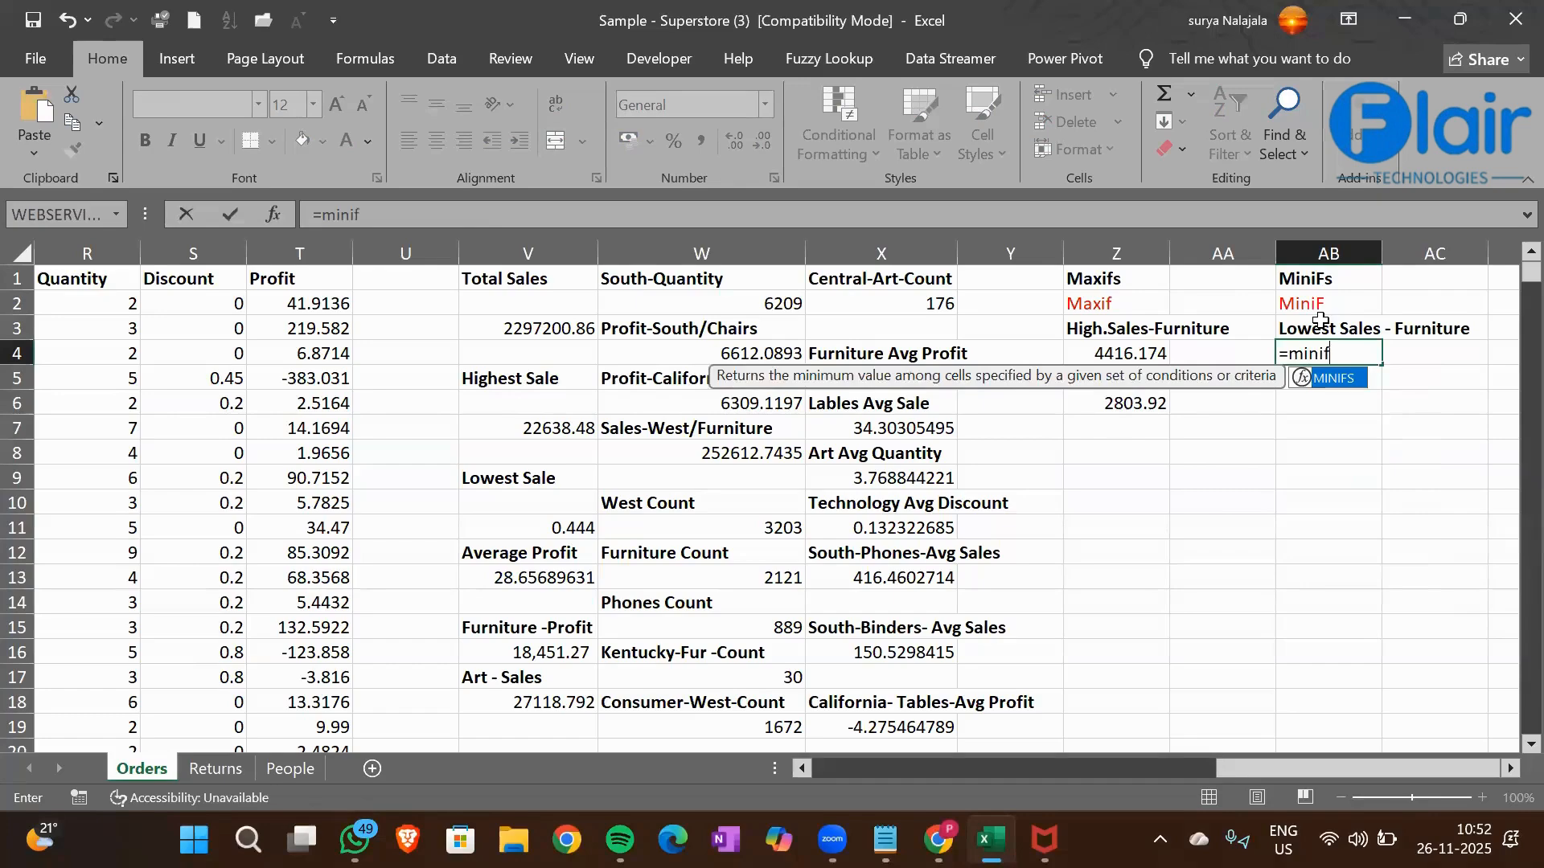
key(Tab)
key(Left)
key(Left)
key(Left)
key(Left)
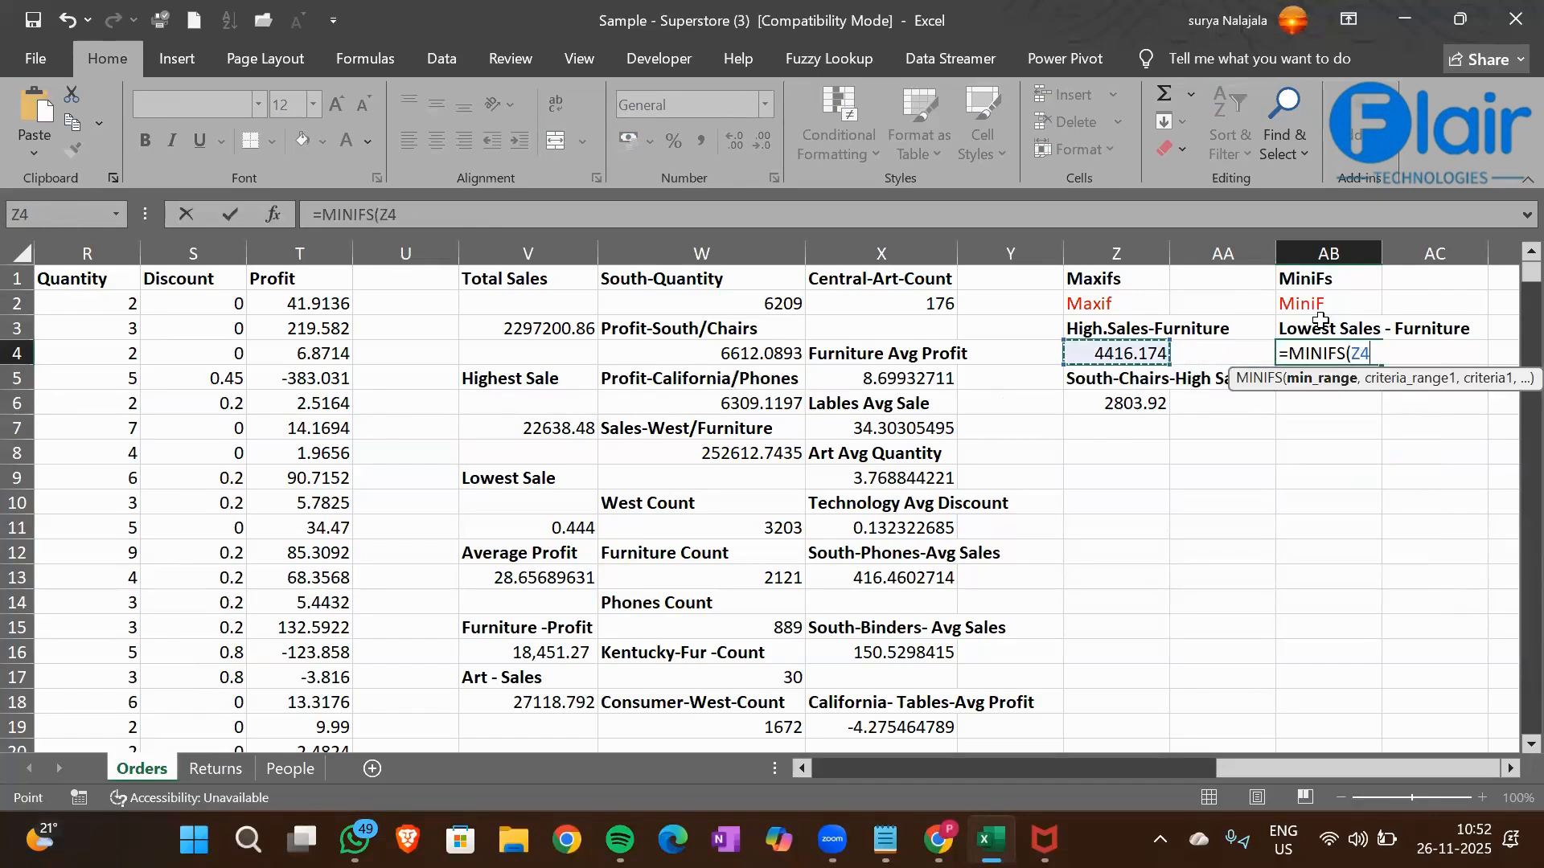
key(Left)
key(Left)
key(Left)
key(Left)
key(Left)
key(Left)
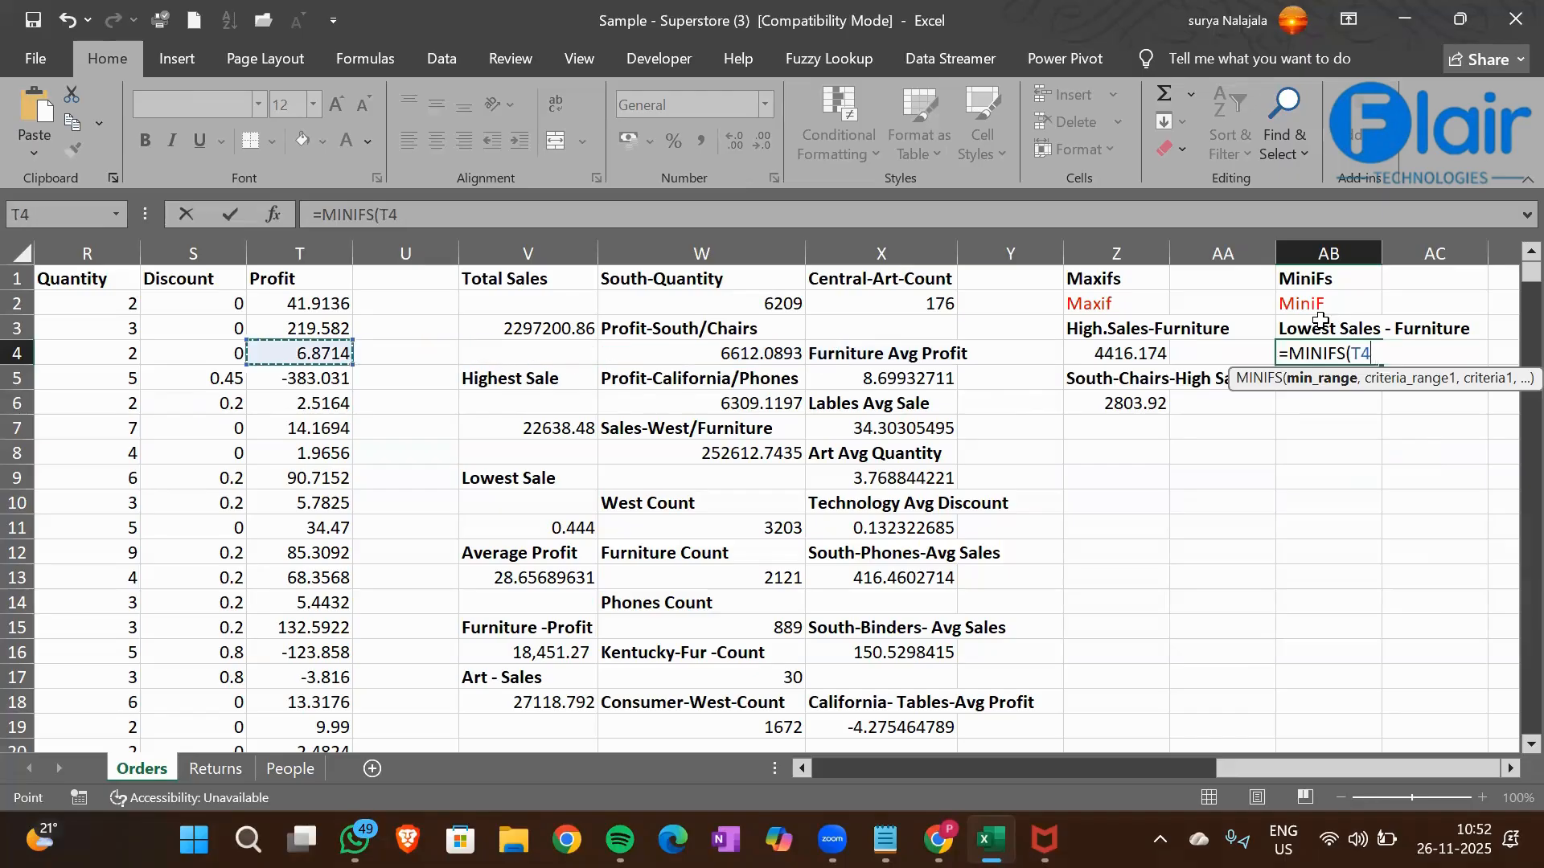
key(Left)
key(Up)
key(Up)
key(Up)
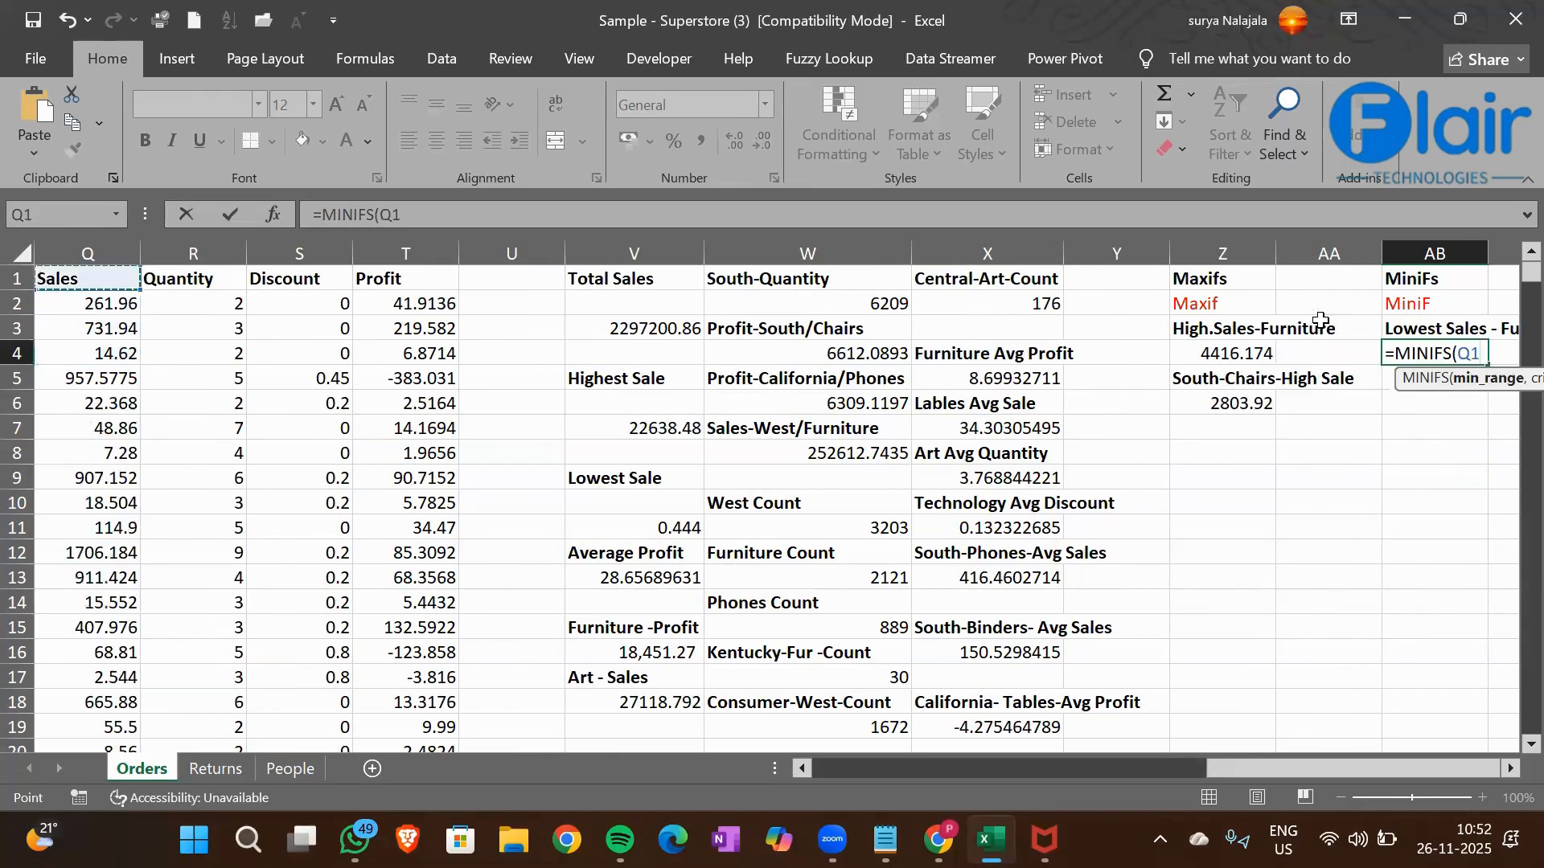
key(ctrl+shift+Down)
text(,)
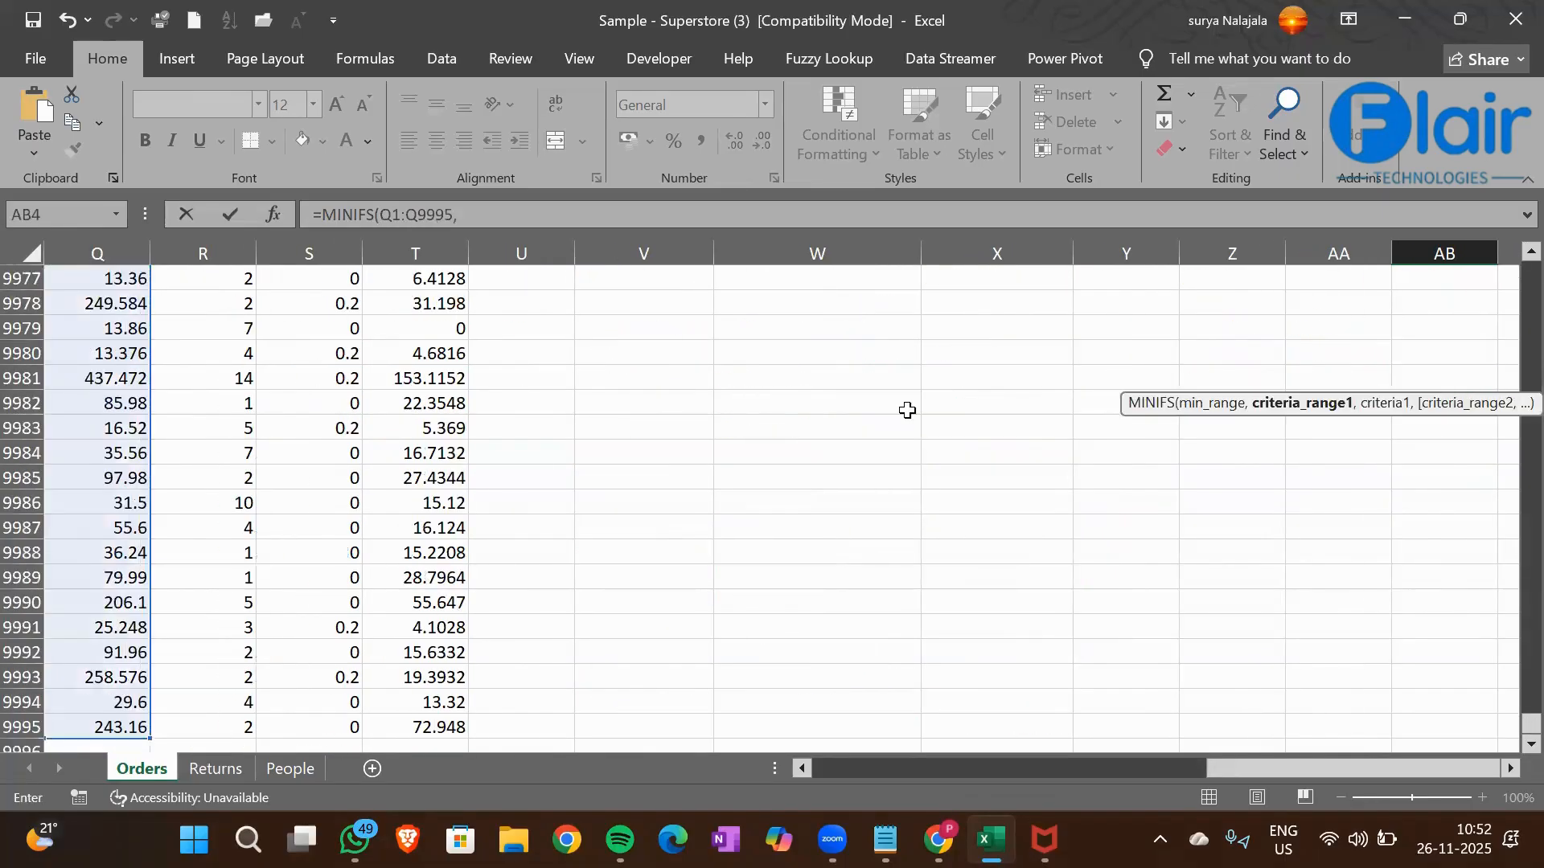
Add the Category column O1:O9995 as the criteria range of the AB4 MINIFS formula
click(207, 555)
key(ctrl+Up)
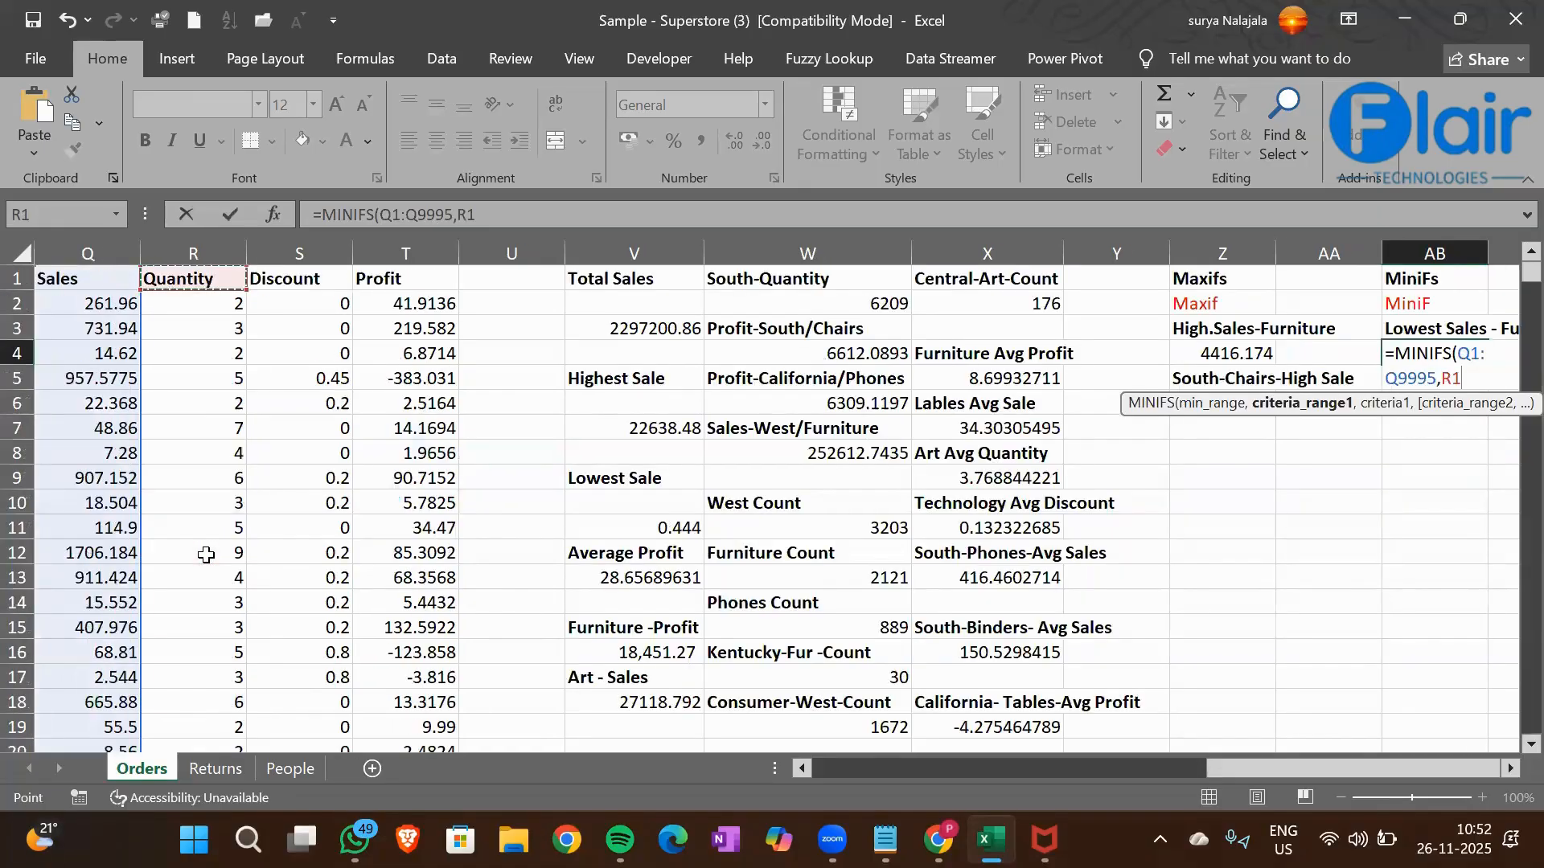
key(Left)
key(Left)
key(Right)
key(Right)
key(Right)
key(Right)
key(Right)
key(Right)
key(Right)
key(Right)
key(Right)
key(Right)
key(Right)
key(Right)
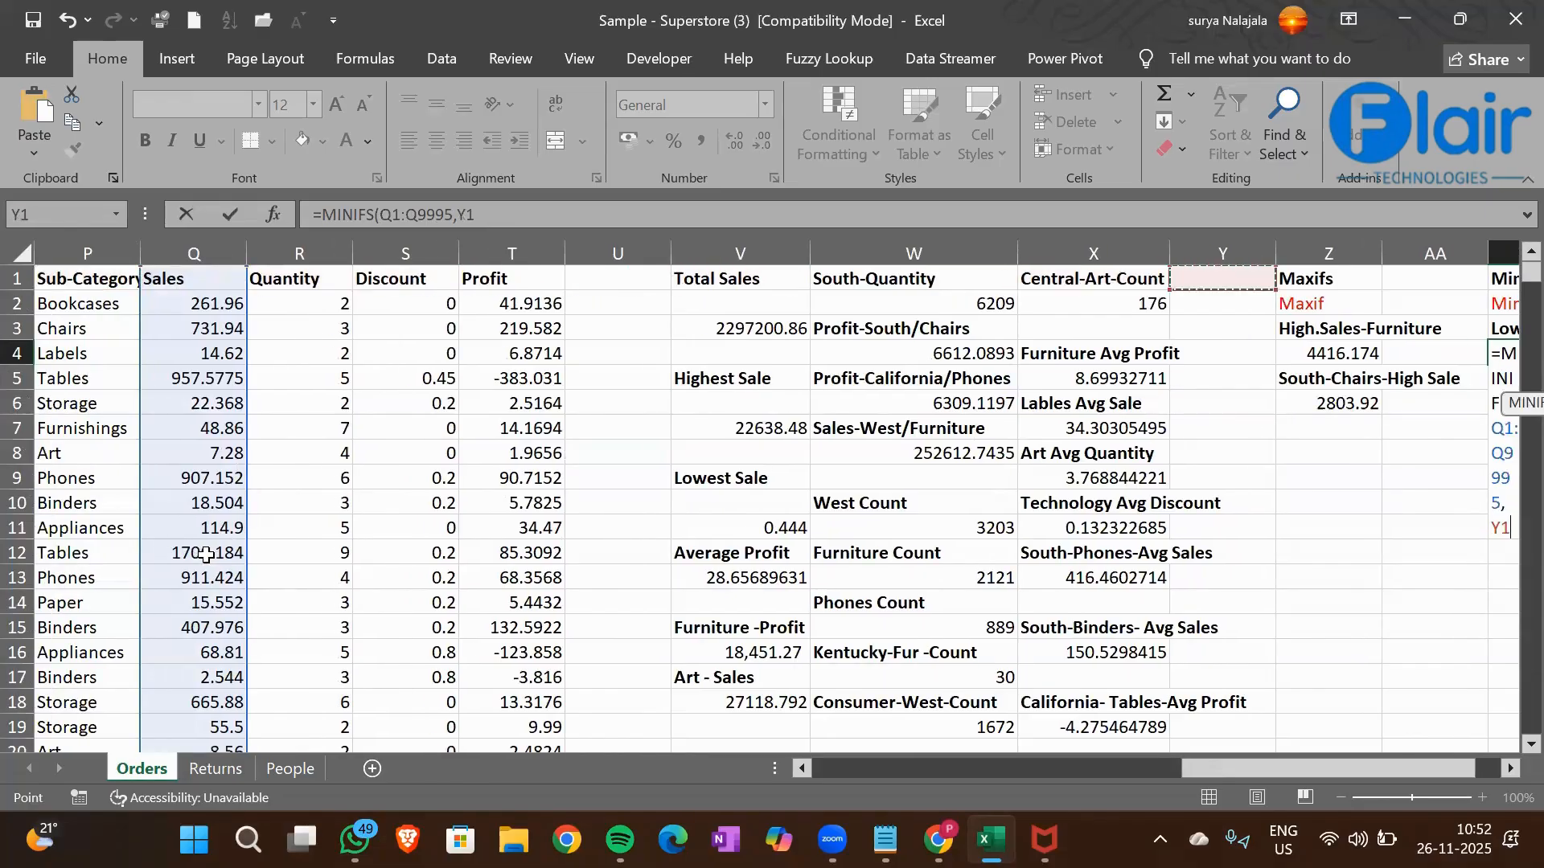
key(Right)
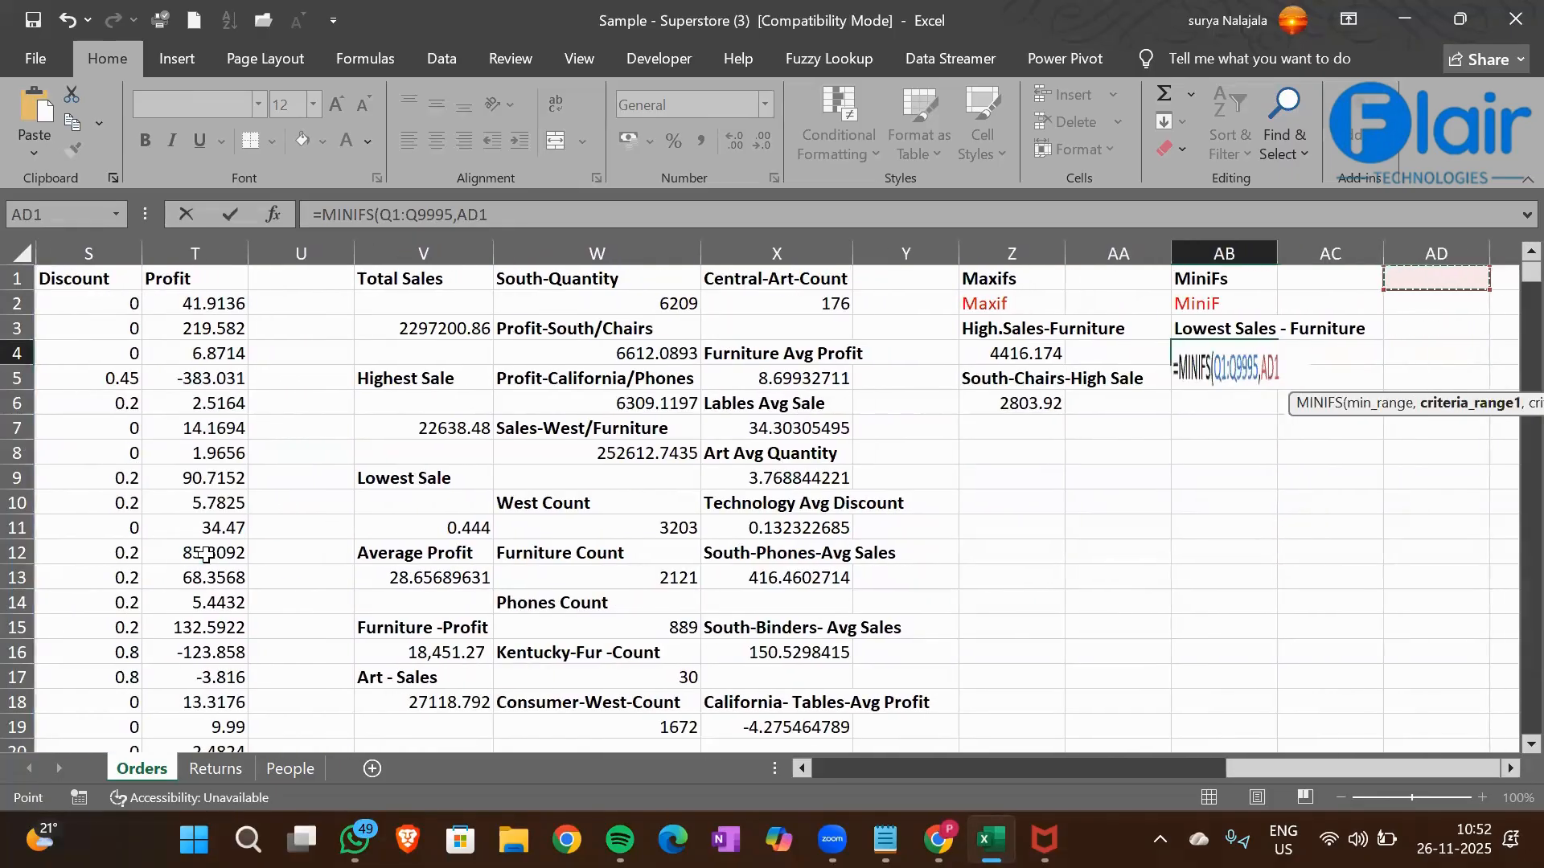
key(Left)
key(Left)
key(Left)
key(Left)
key(Left)
key(Left)
key(Left)
key(Left)
key(Left)
key(Left)
key(Left)
key(Left)
key(Left)
key(Left)
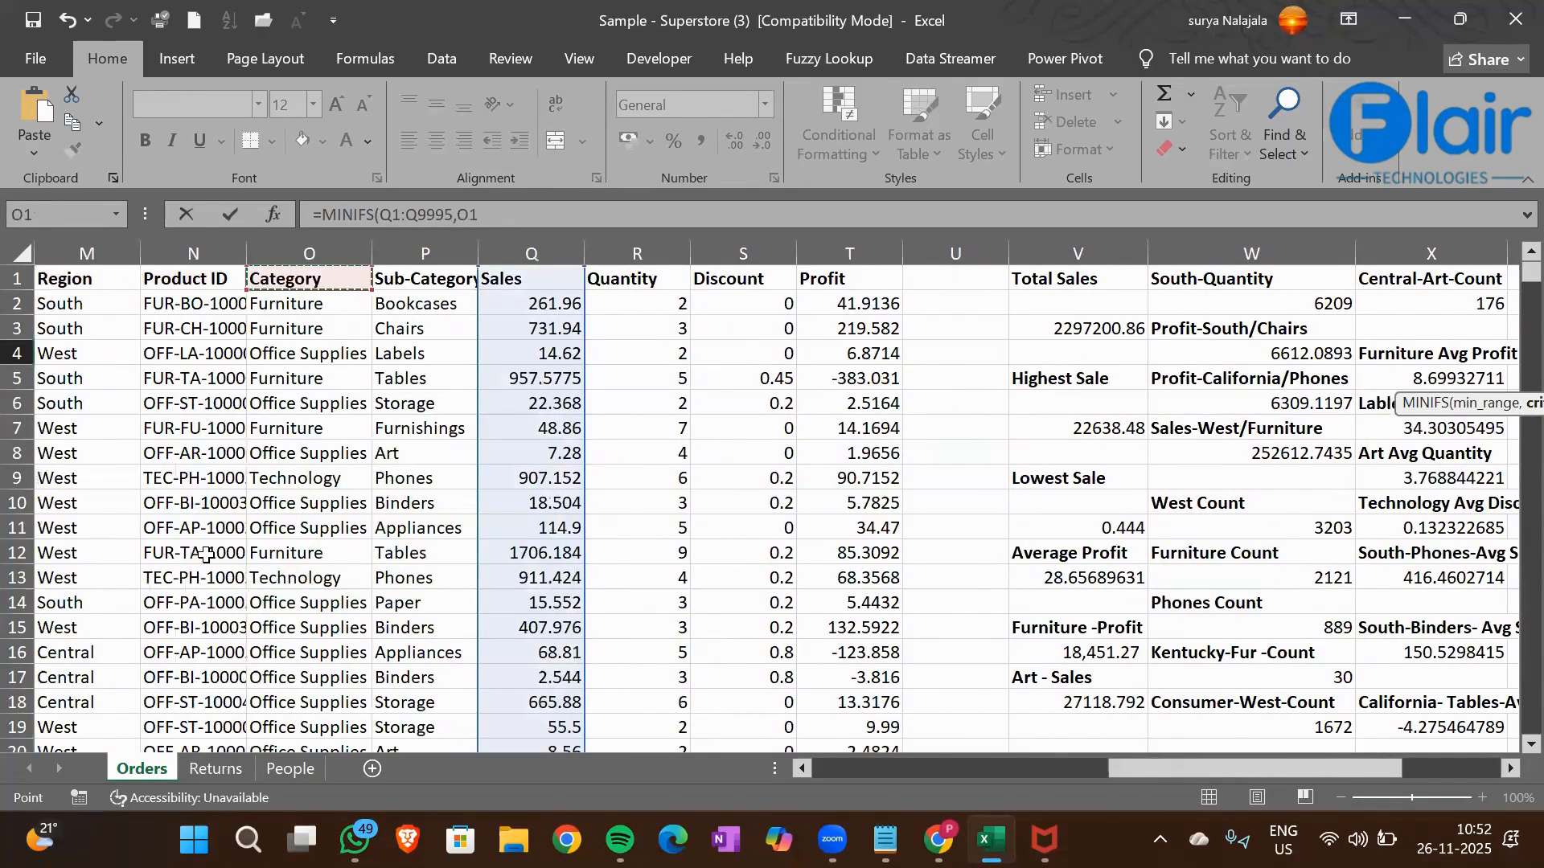
key(ctrl+shift+Down)
text(,)
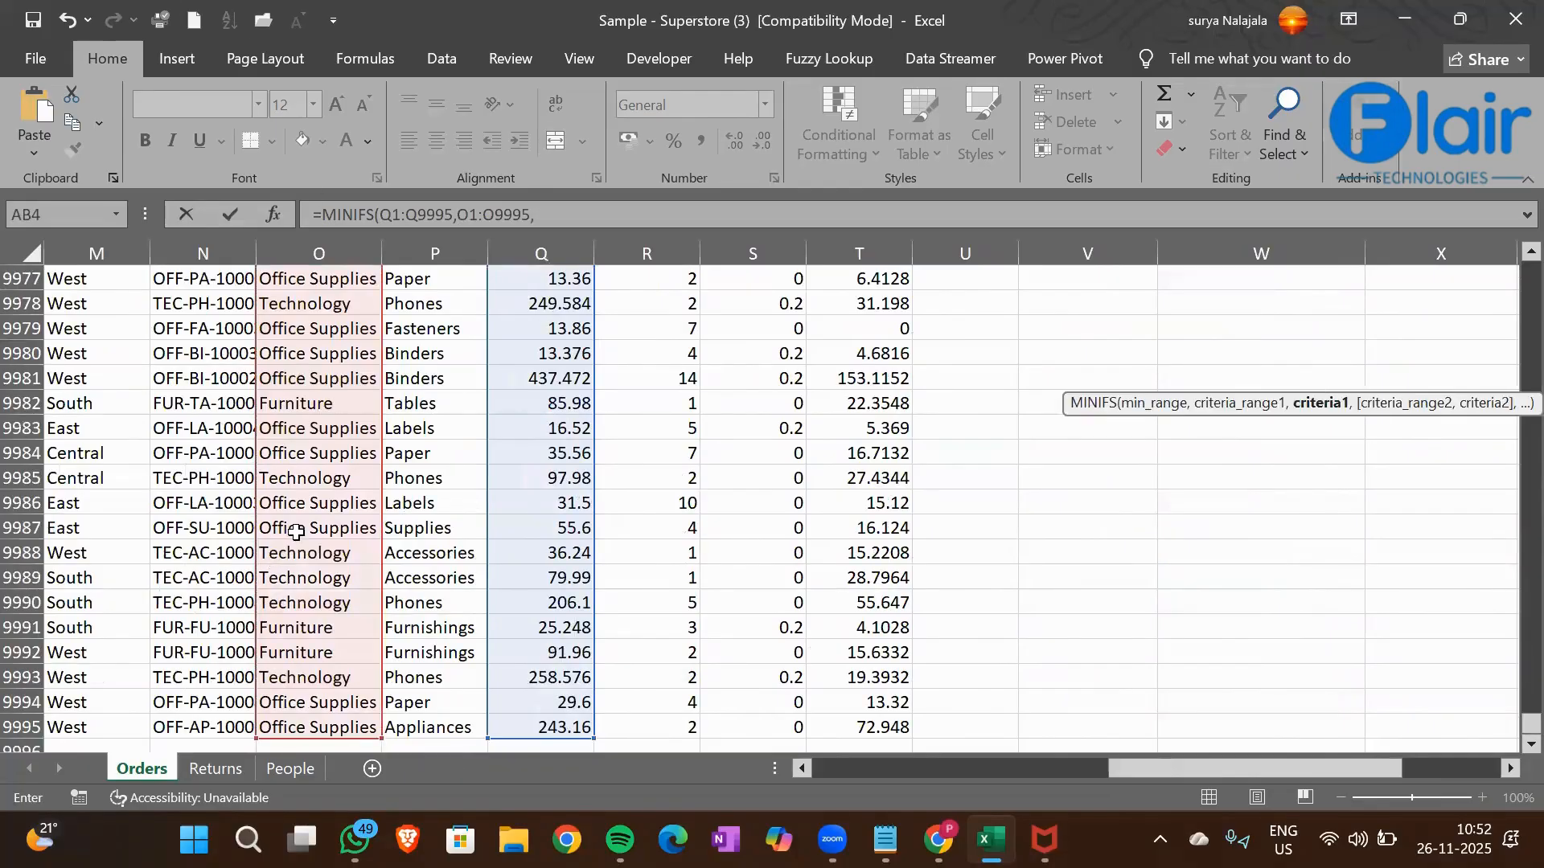
Set the Furniture cell O2 as the criterion and complete the AB4 MINIFS formula
click(297, 532)
key(ctrl+Up)
key(Down)
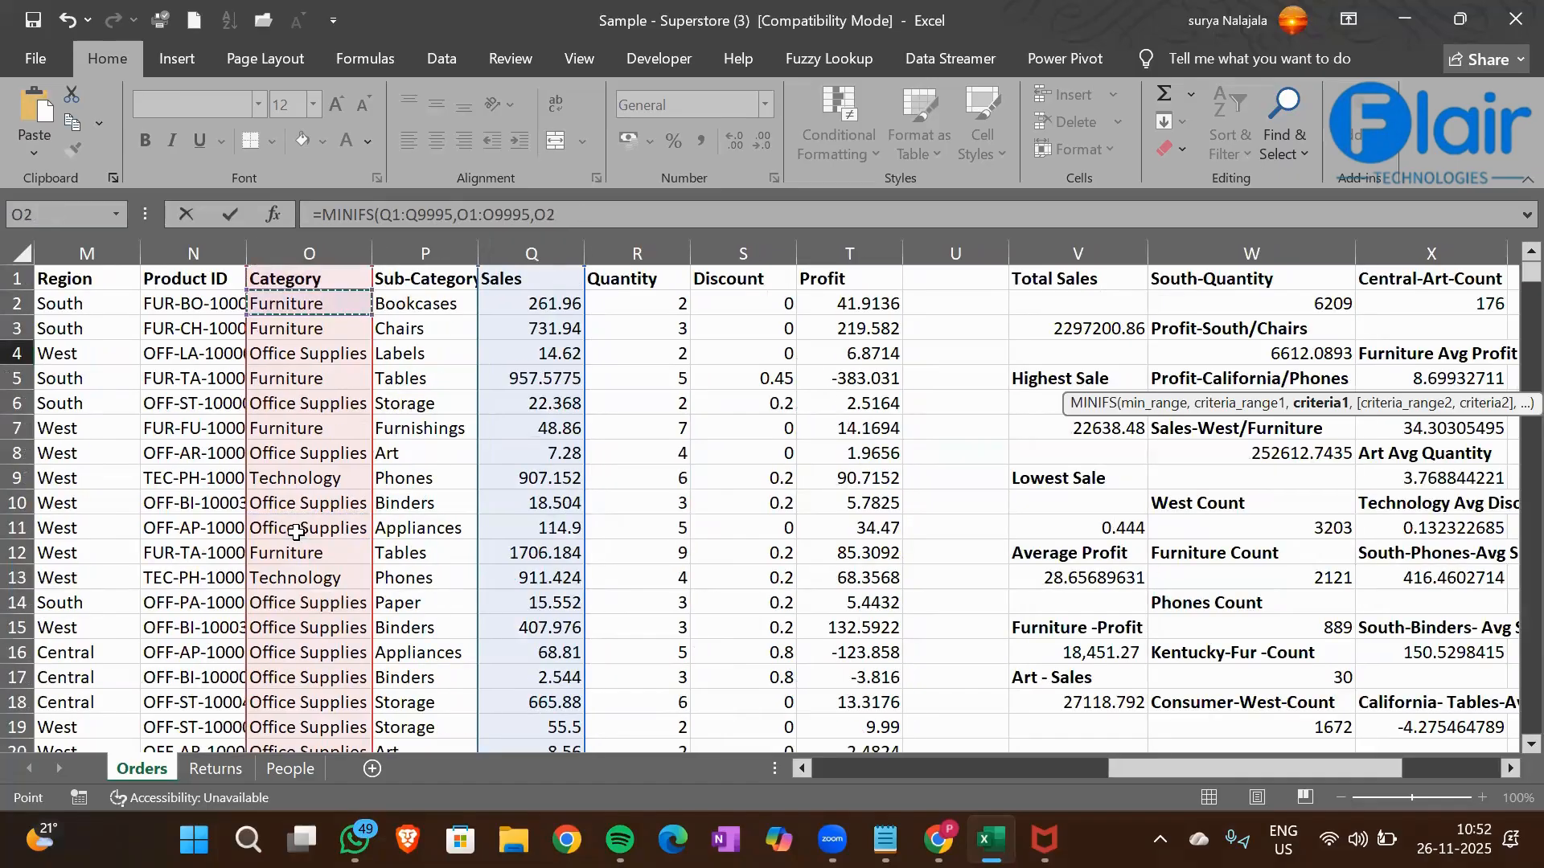
key(Return)
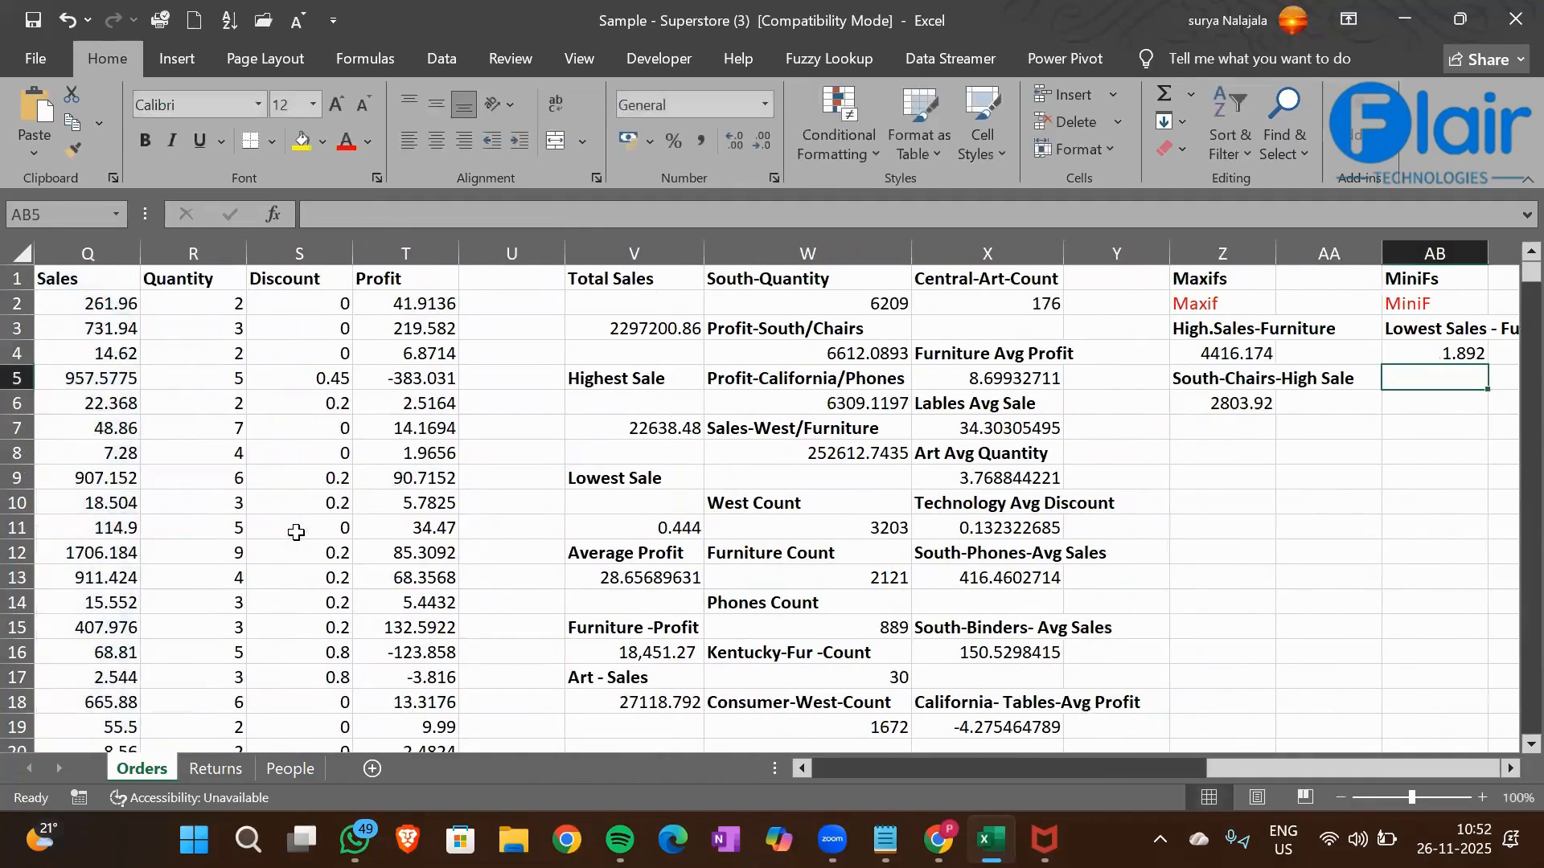
key(Up)
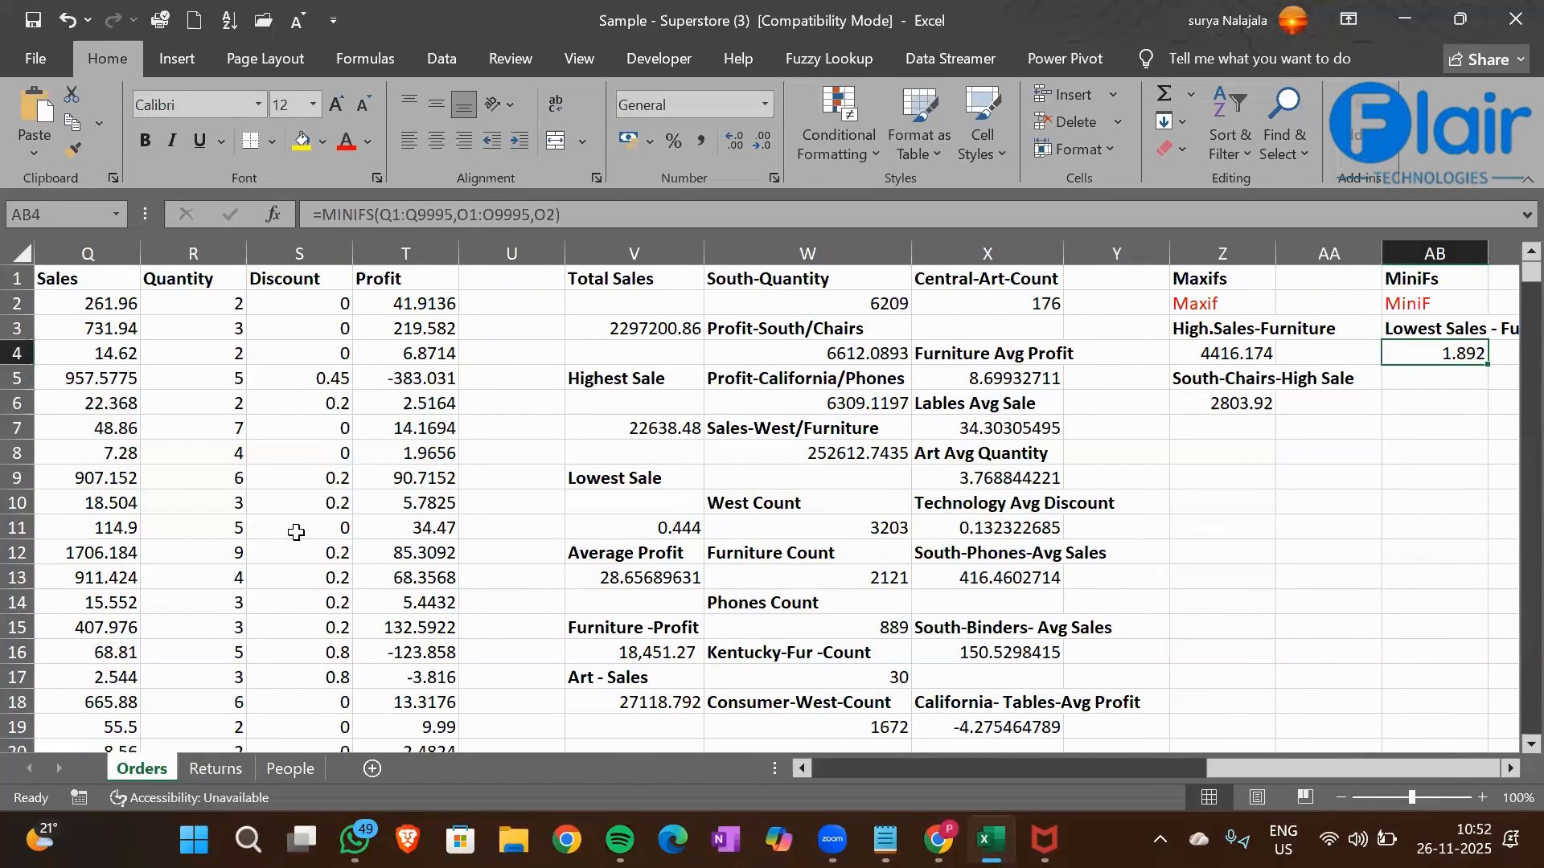
Enter the label "South-Chairs-Lowest Sale" in cell AB5 and make it bold
key(Down)
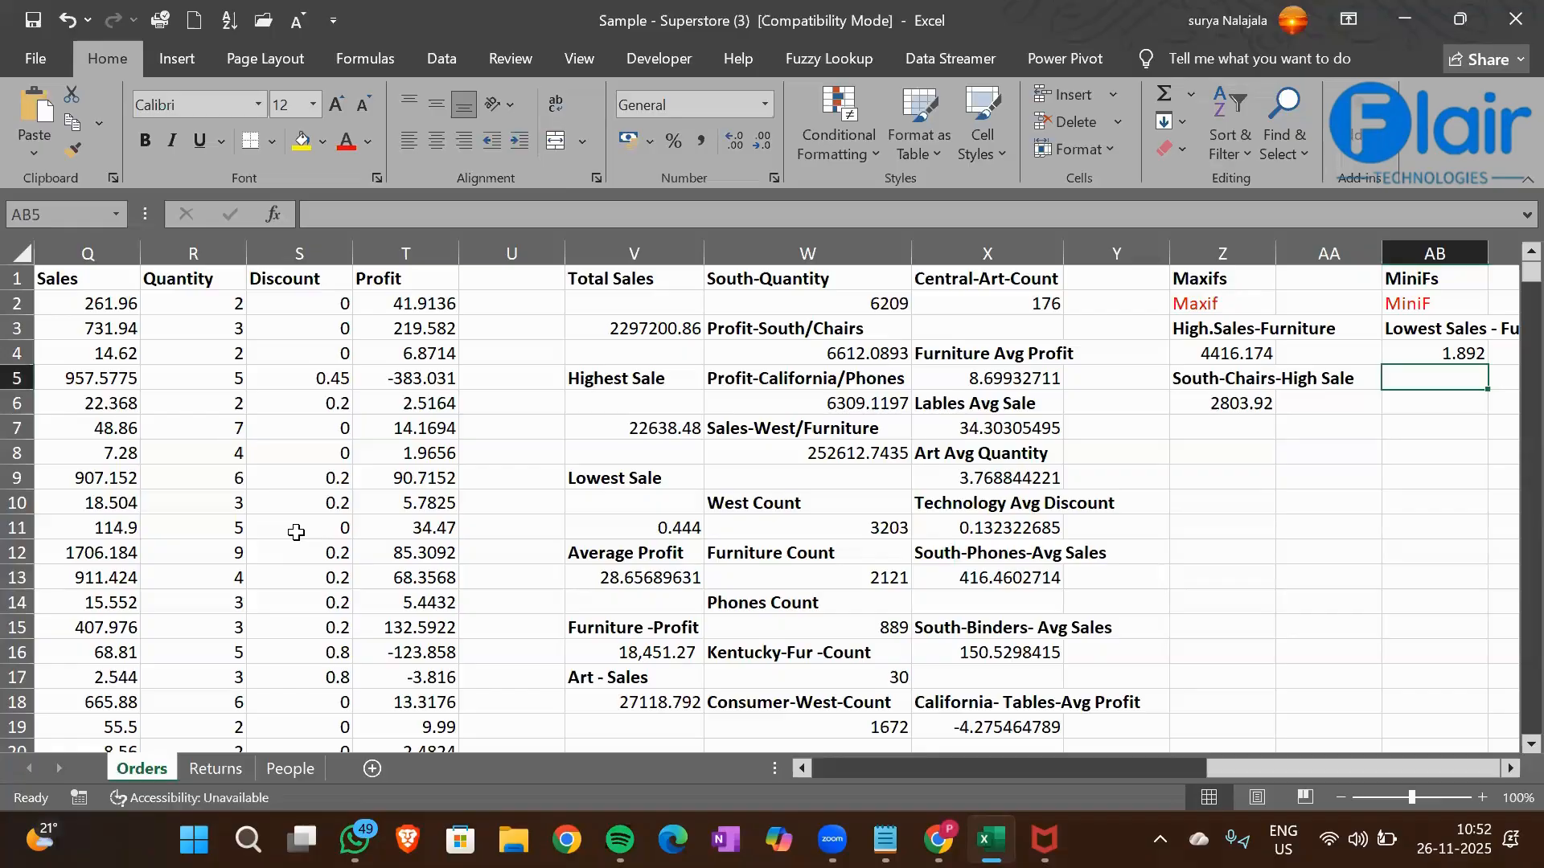
text(South-Chairs)
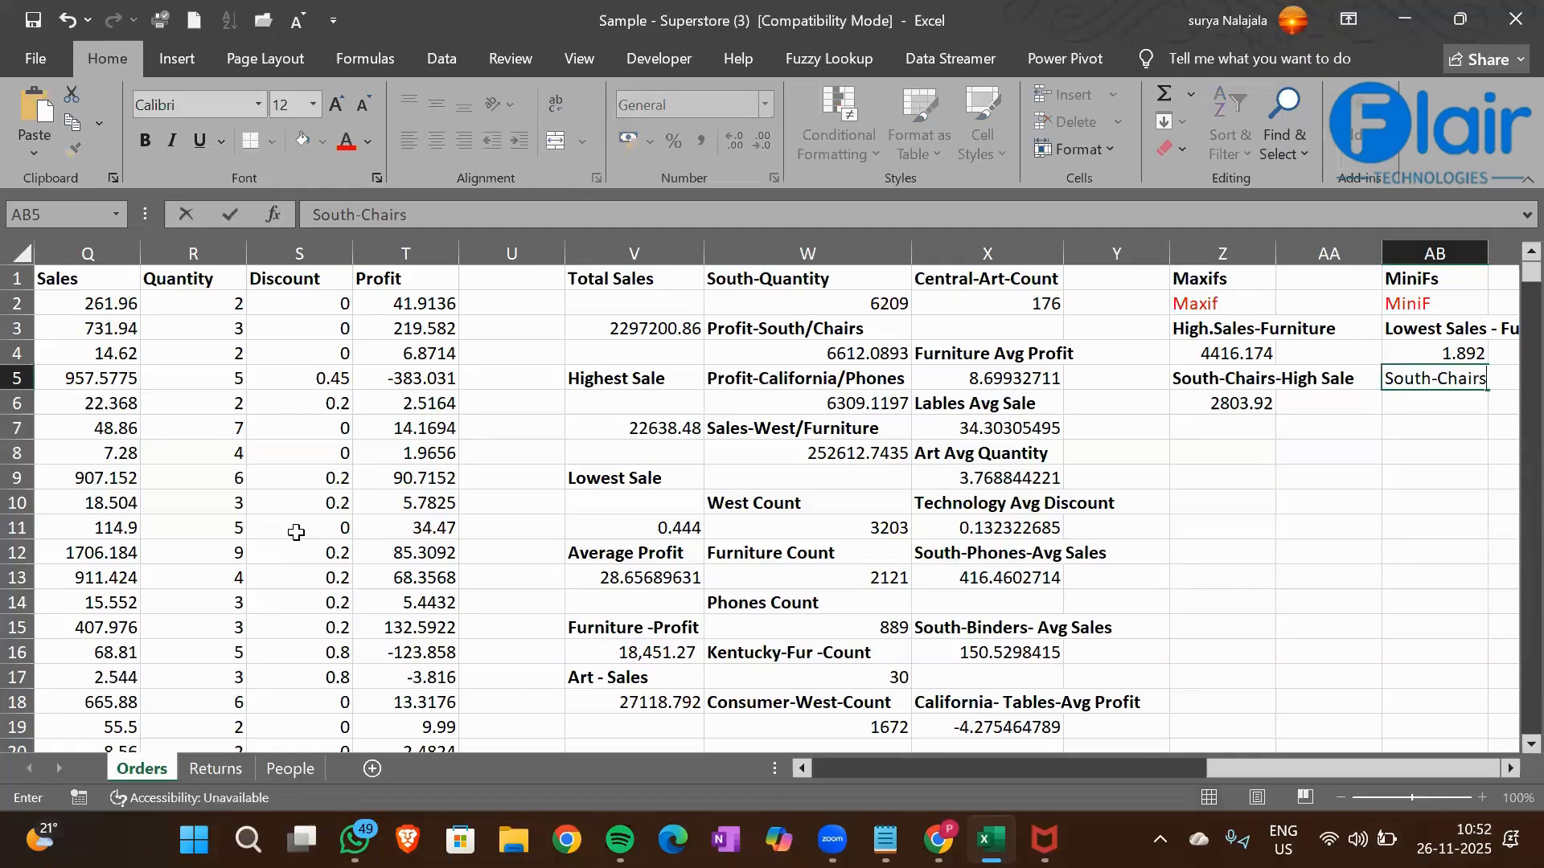
text(-LOwest Sale)
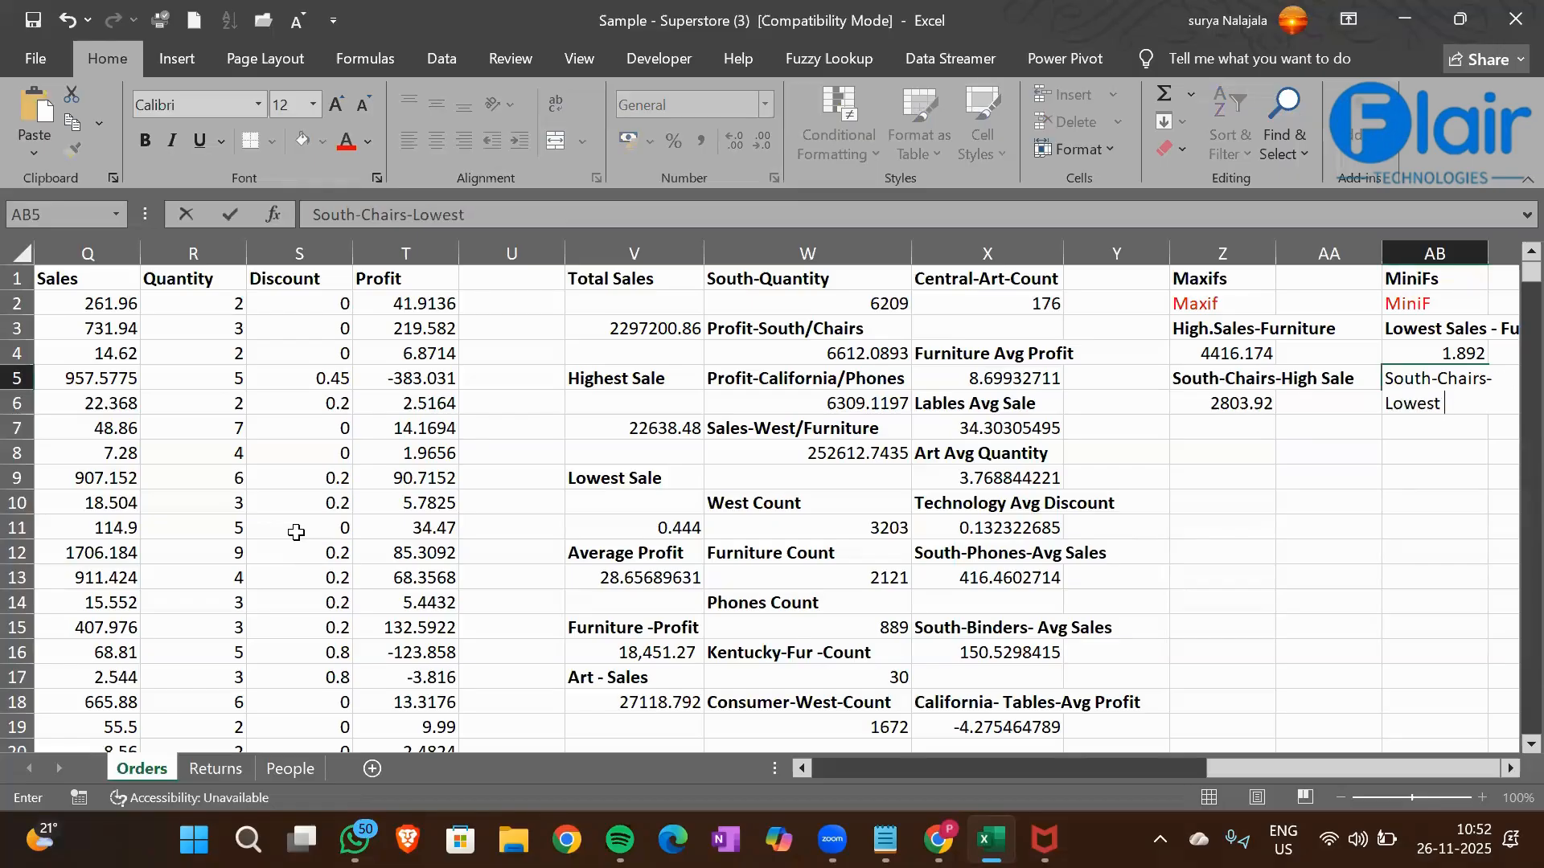
key(Return)
key(Up)
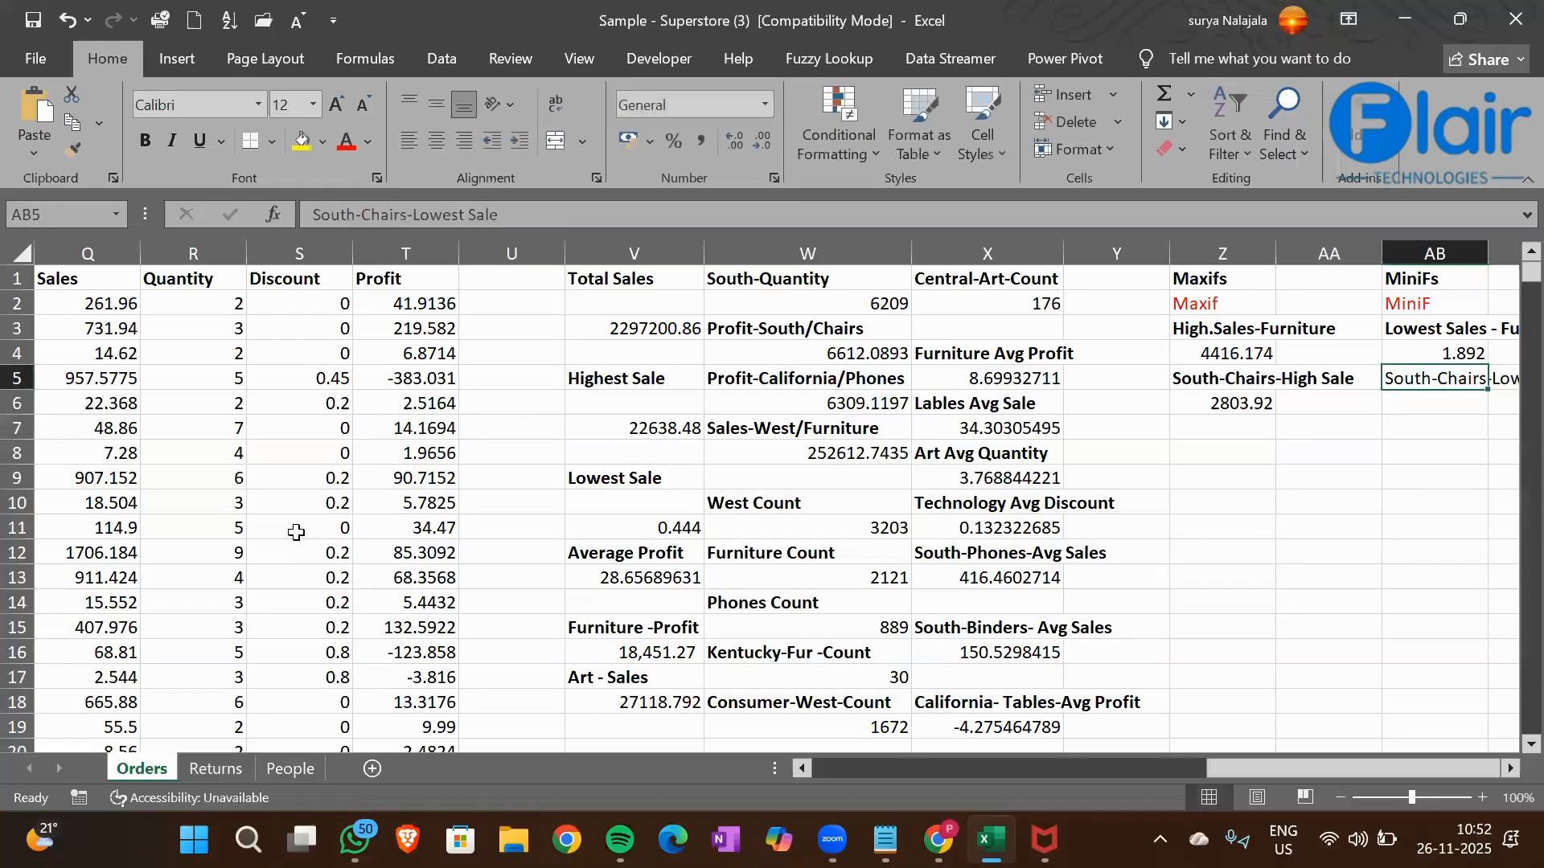
key(ctrl+b)
key(Down)
key(Down)
key(Down)
key(Up)
key(Up)
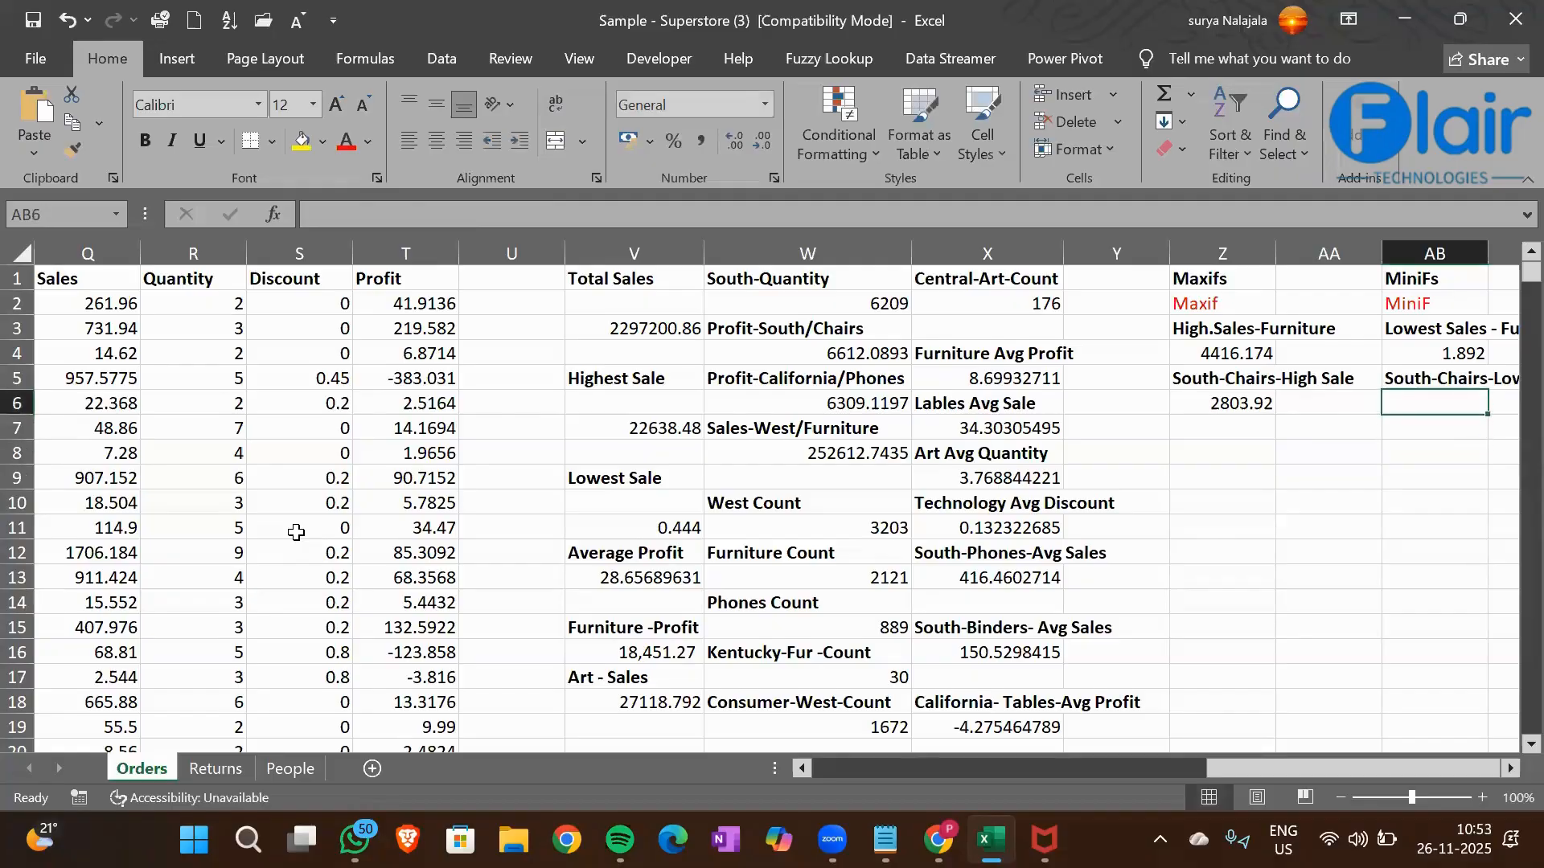
Start a MINIFS formula in cell AB6 with the Sales column Q1:Q9995 as the minimum range
scroll(297, 532, right, 3)
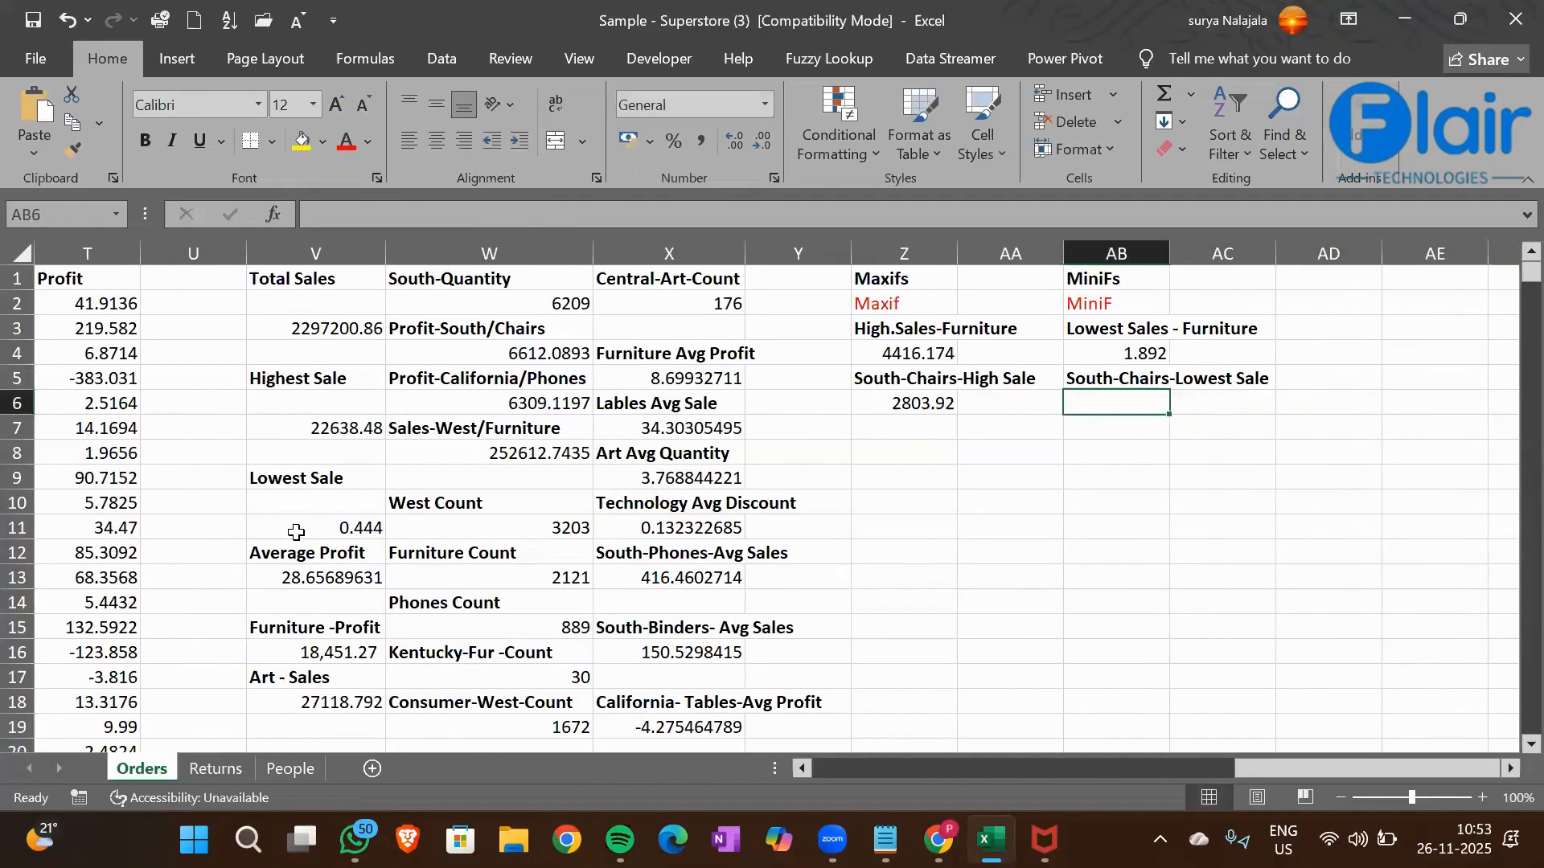
text(=minu)
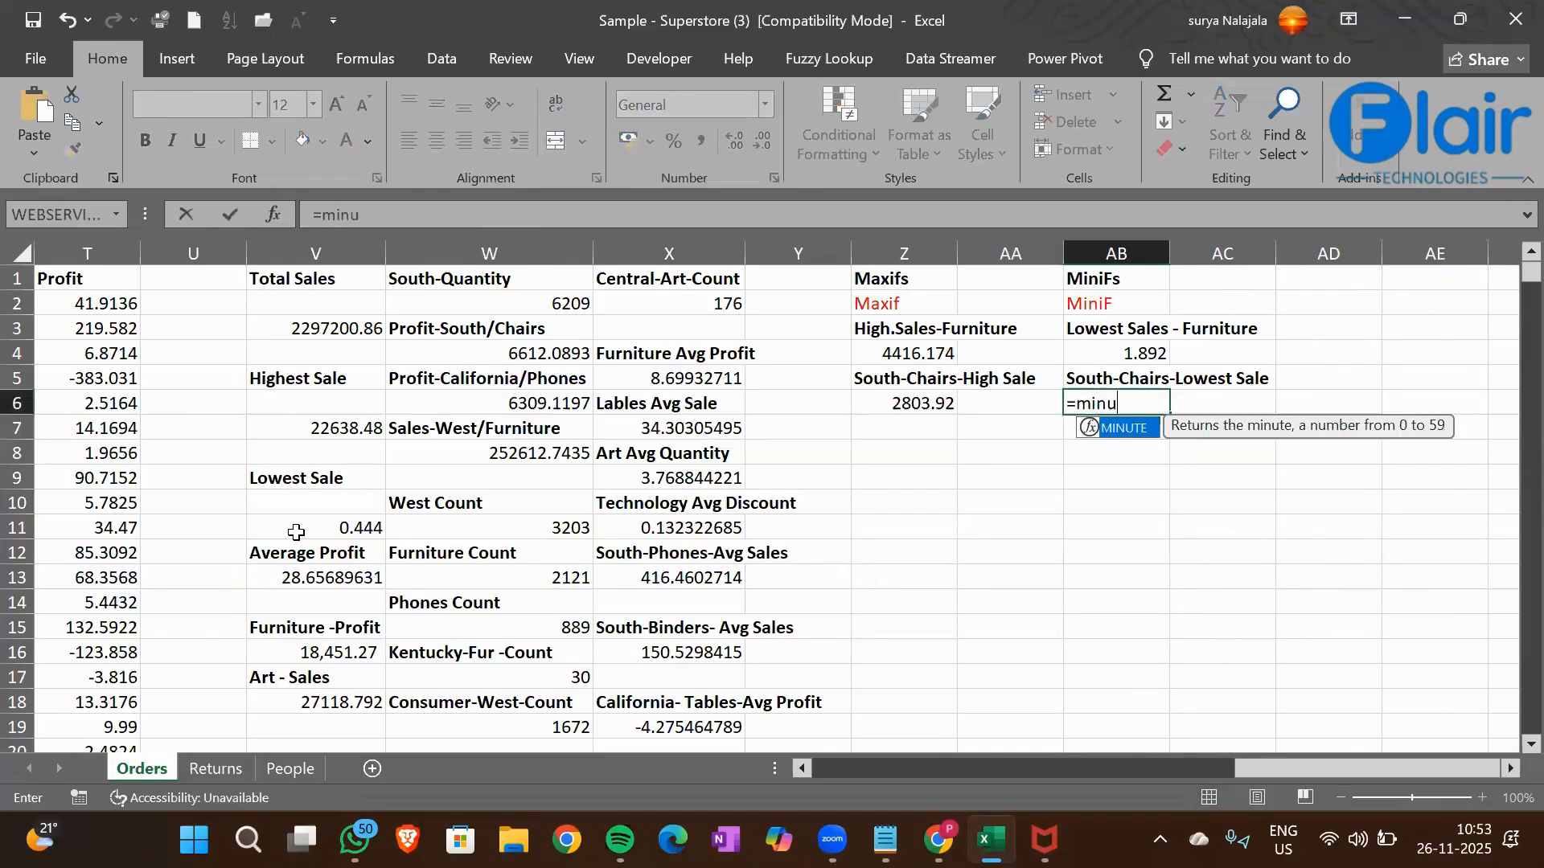
key(BackSpace)
key(BackSpace)
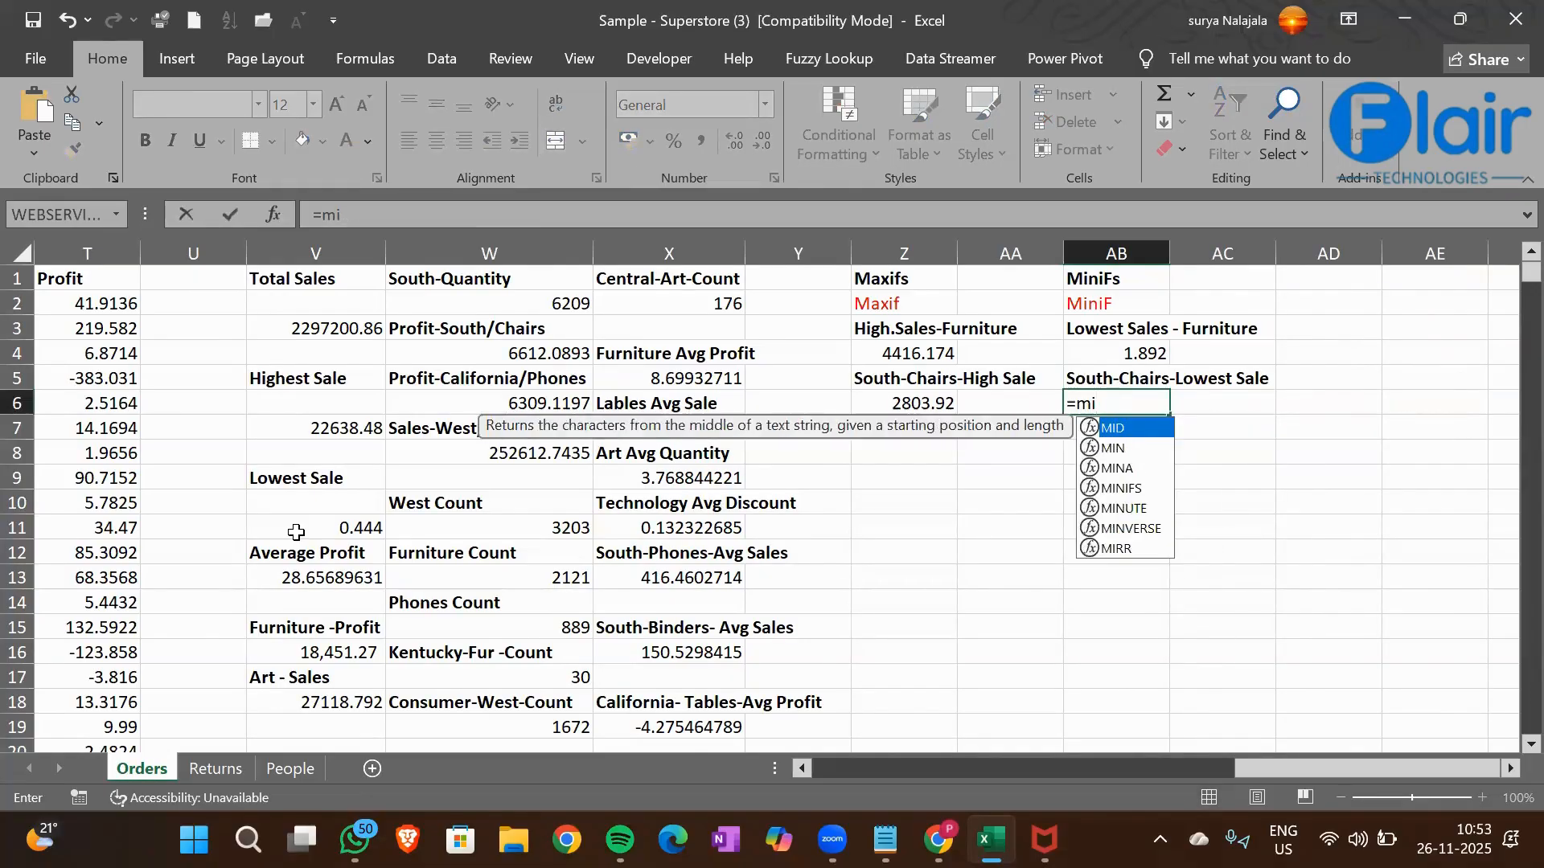
text(nifs)
key(Tab)
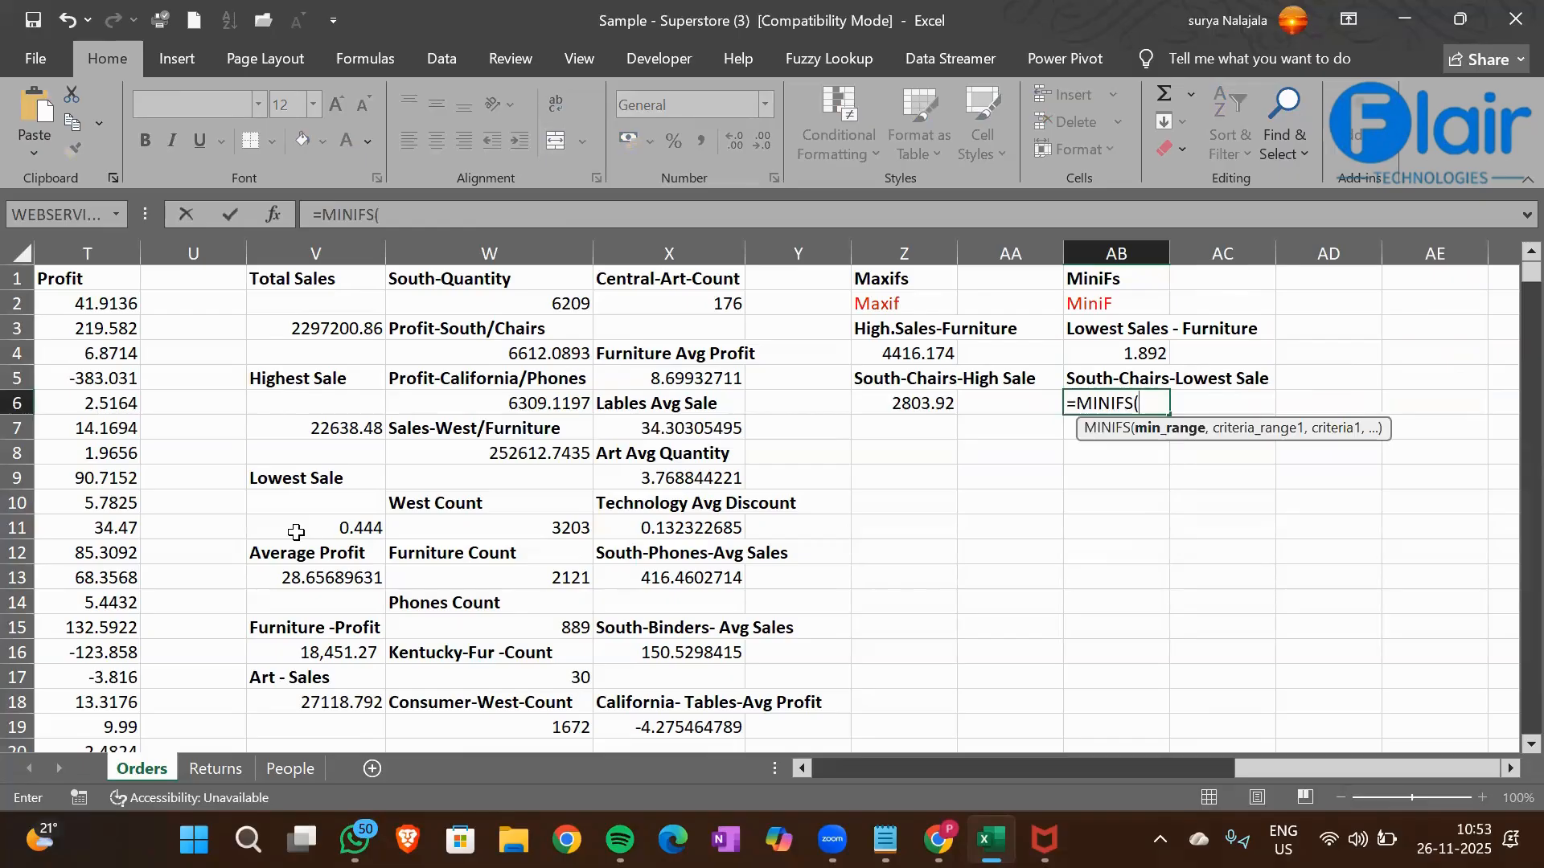
key(Left)
key(Left)
key(Left)
key(Left)
key(Left)
key(Left)
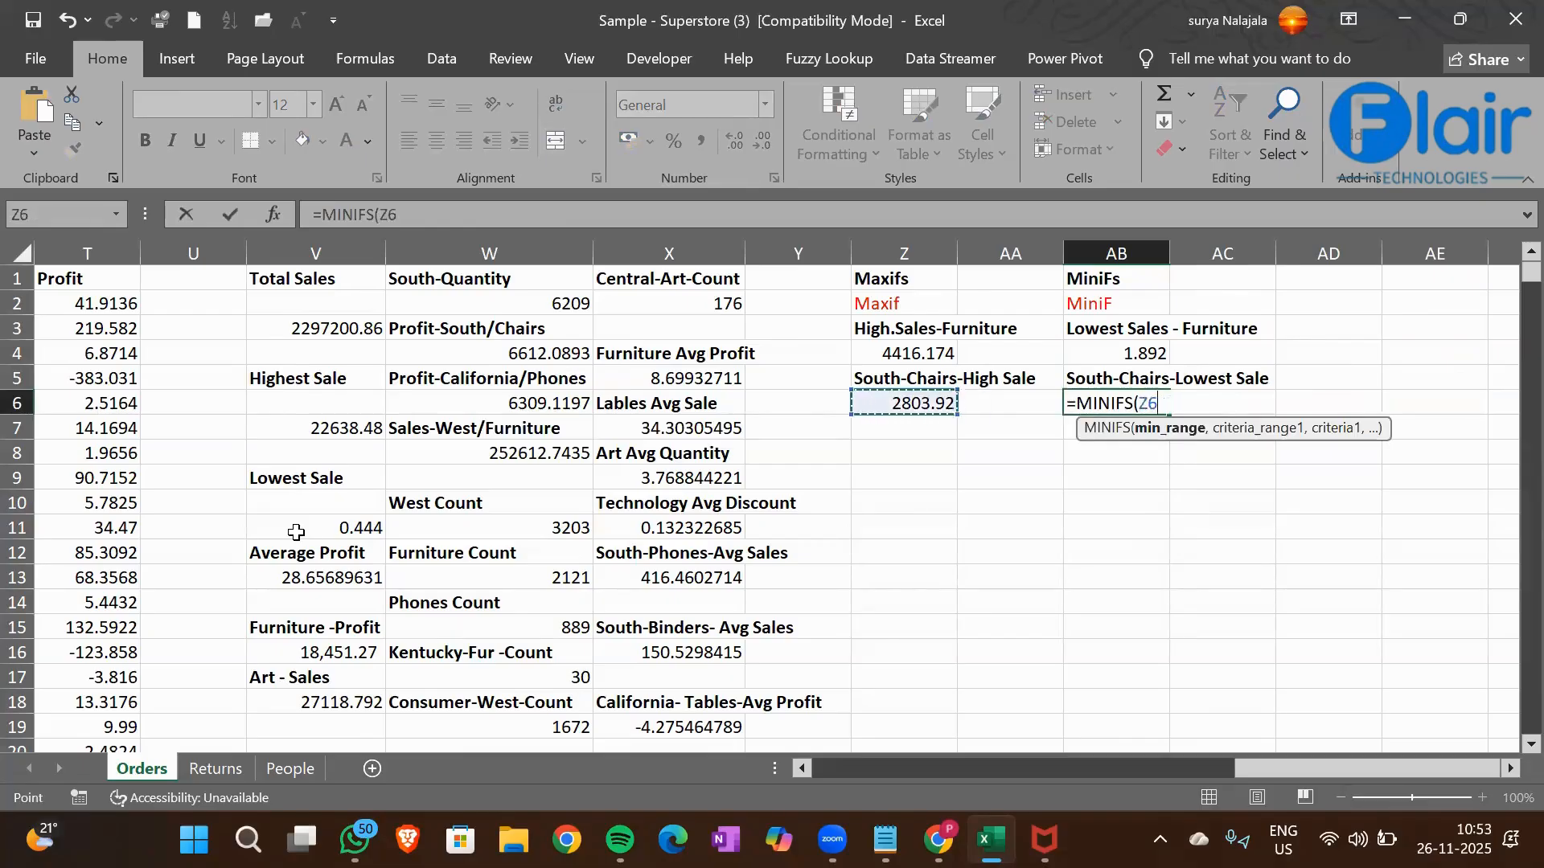
key(Left)
key(Left)
key(Left)
key(Left)
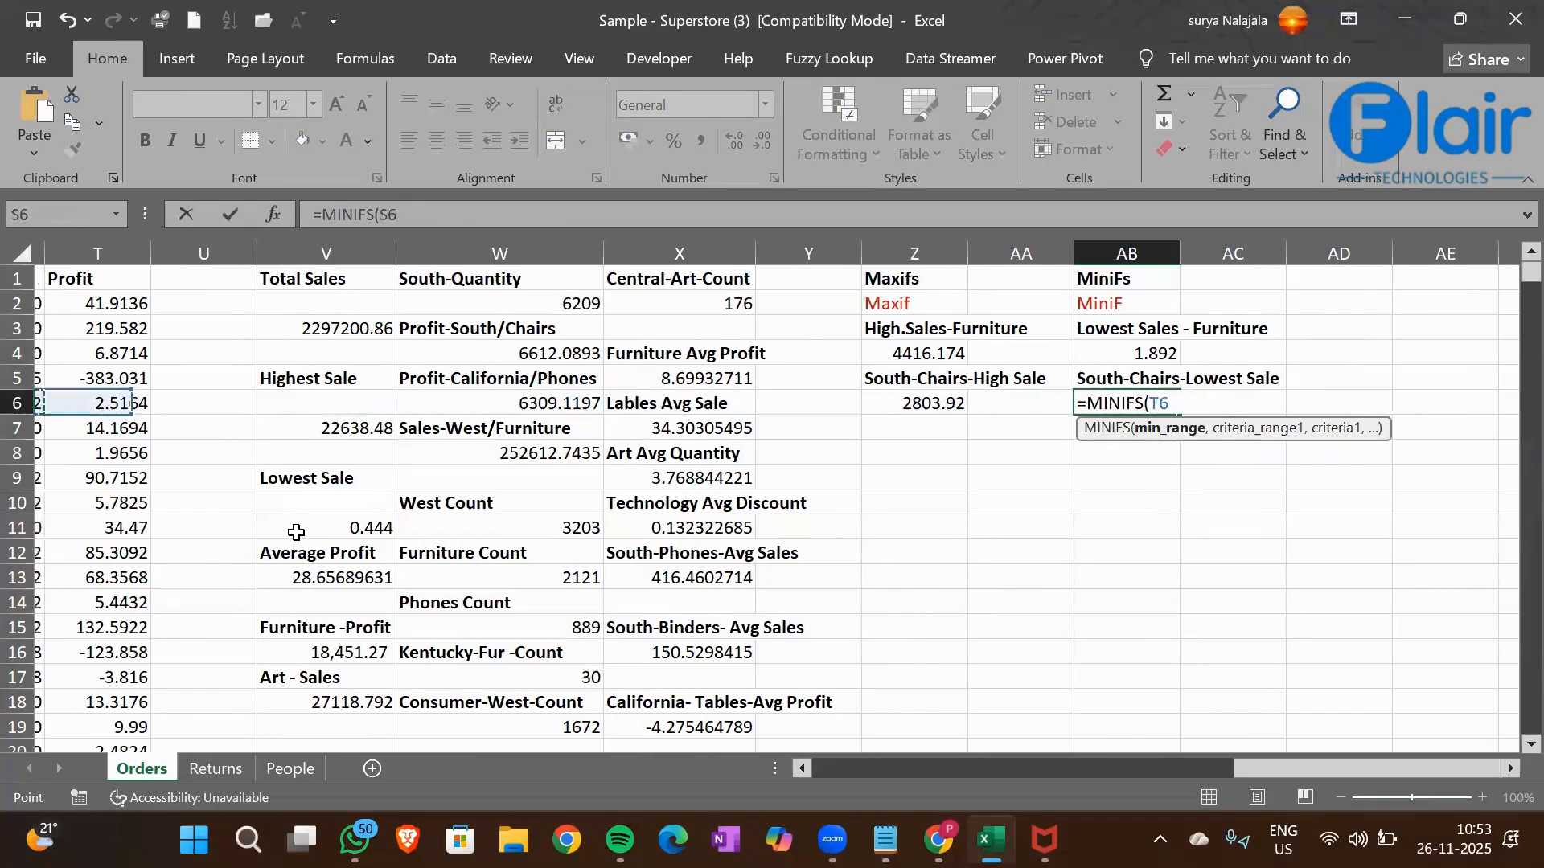
key(Left)
key(Left)
key(Right)
key(ctrl+Up)
key(ctrl+shift+Down)
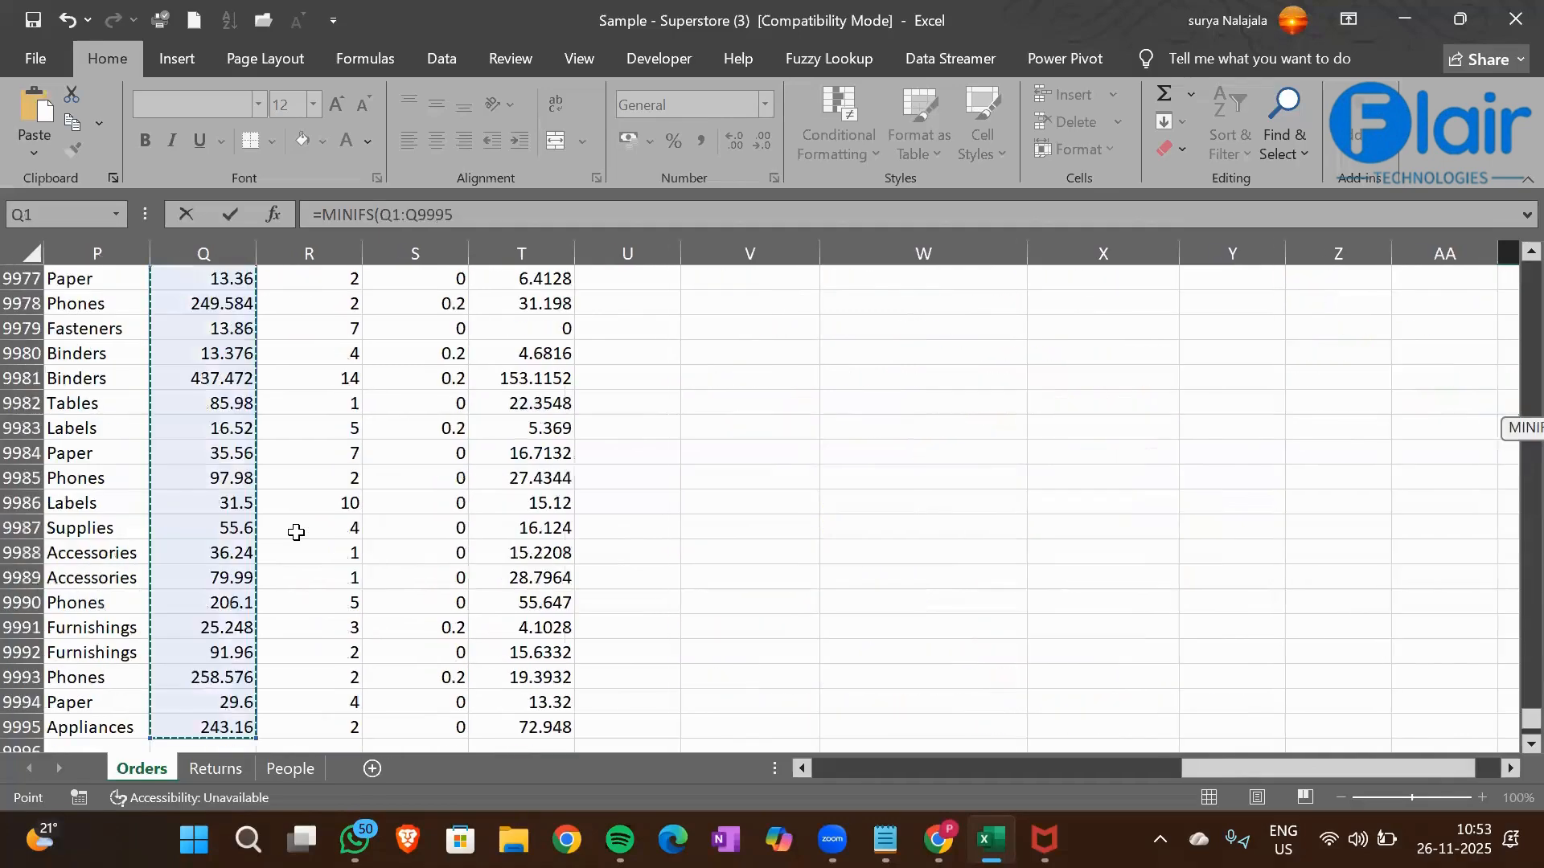
text(,)
Add the Region column M1:M9995 as the first criteria range of the AB6 MINIFS formula
click(193, 444)
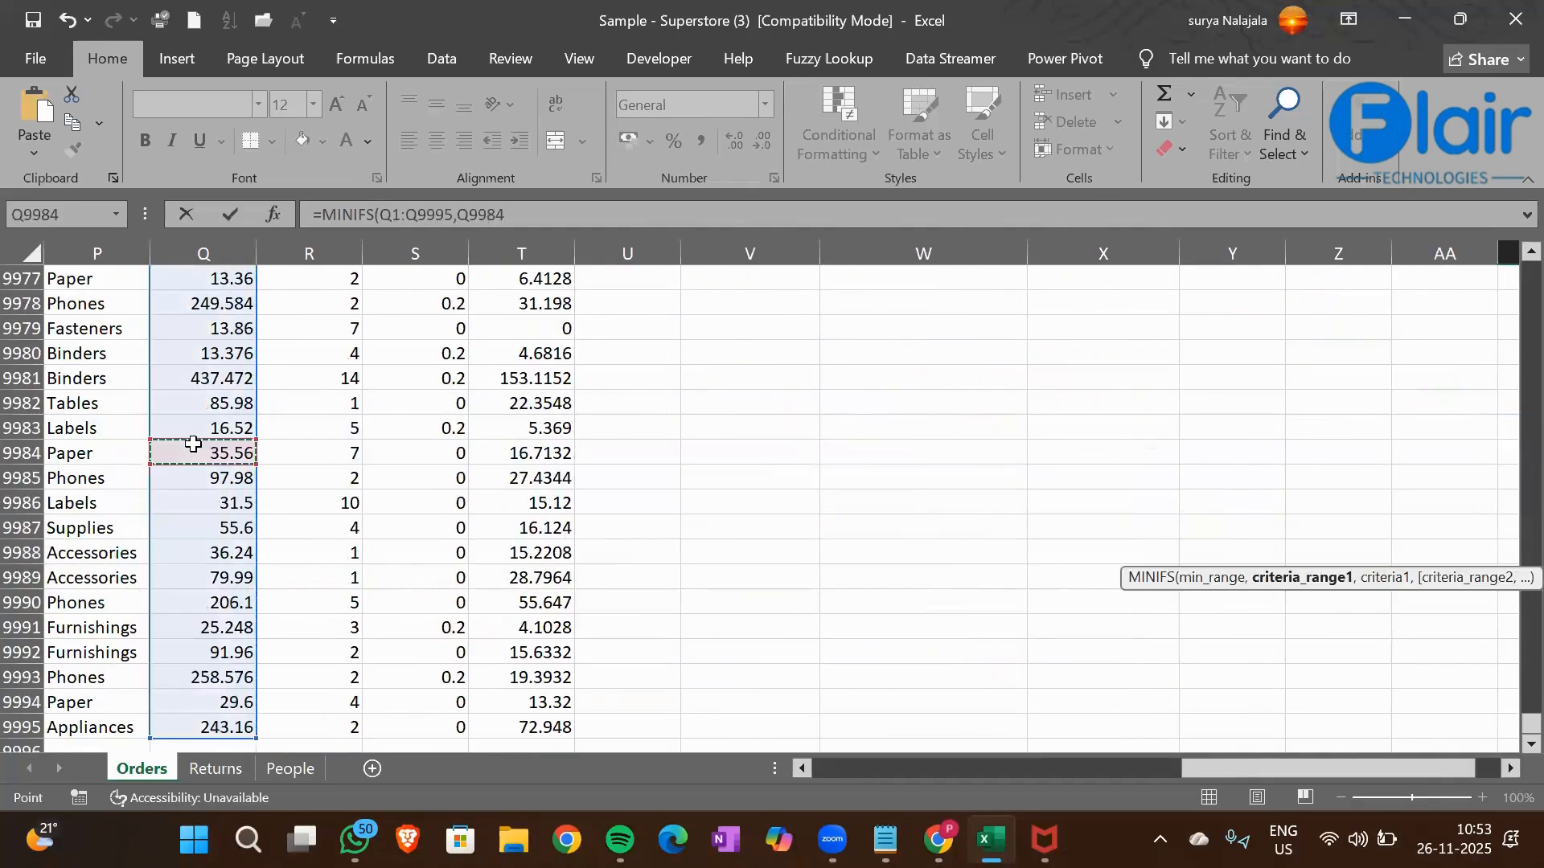
key(ctrl+Up)
key(Left)
key(Left)
key(Left)
key(Left)
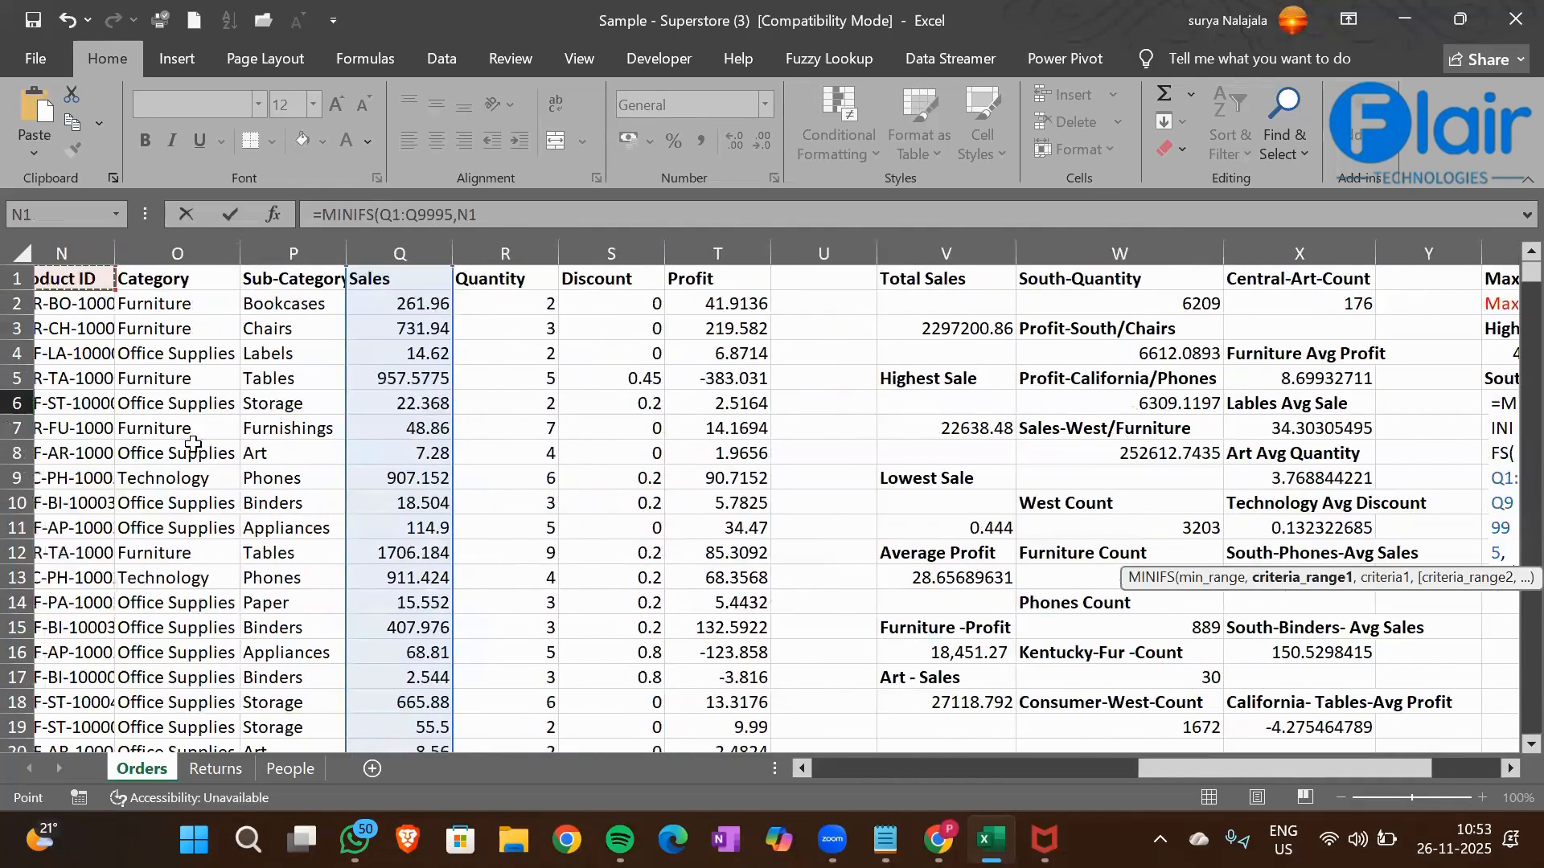
key(ctrl+shift+Down)
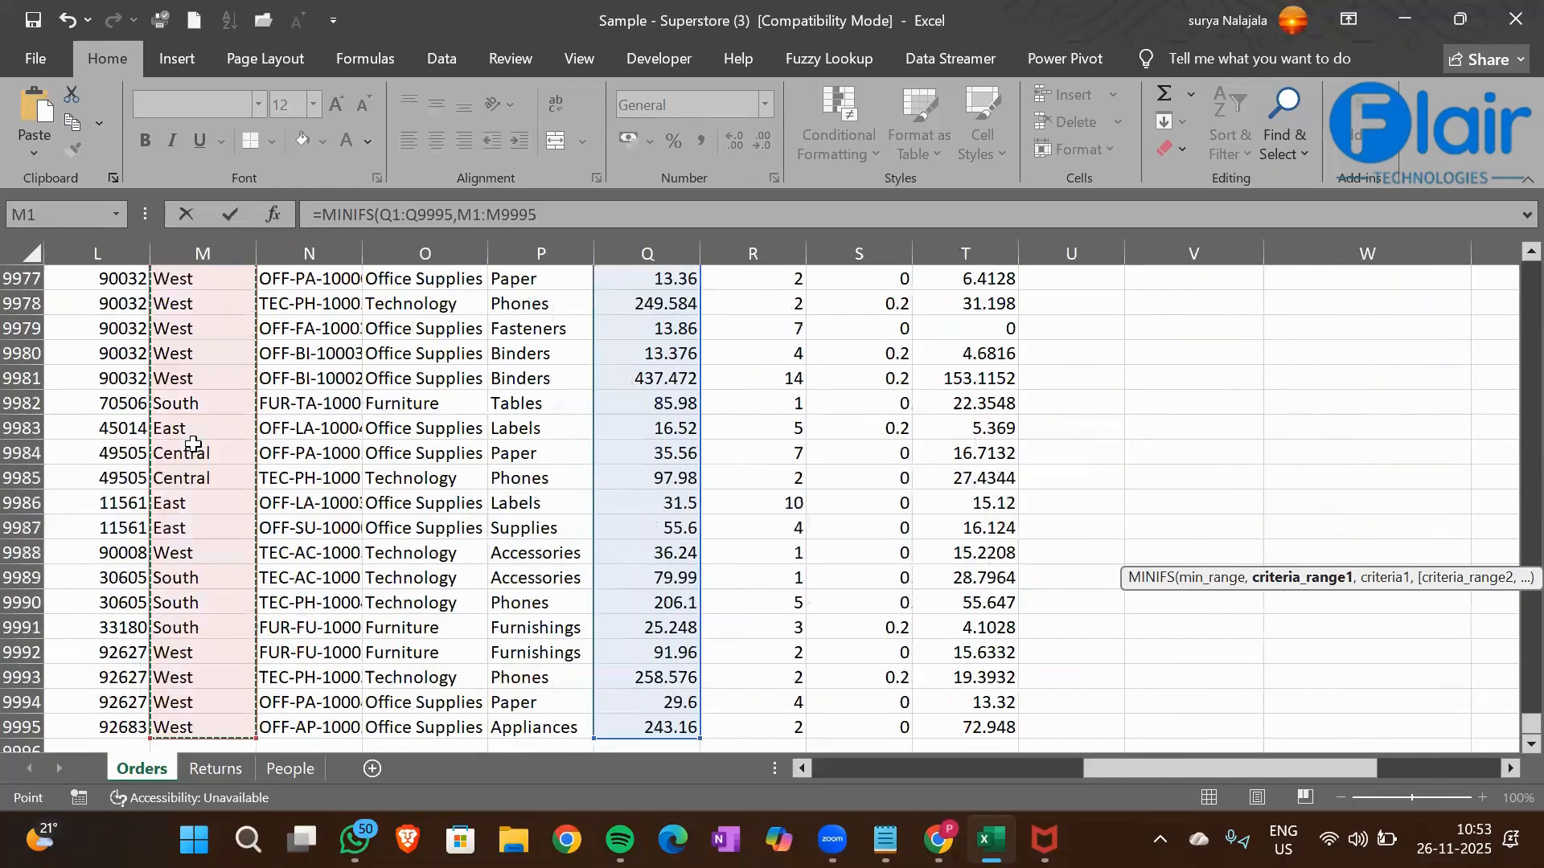
text(,)
click(185, 377)
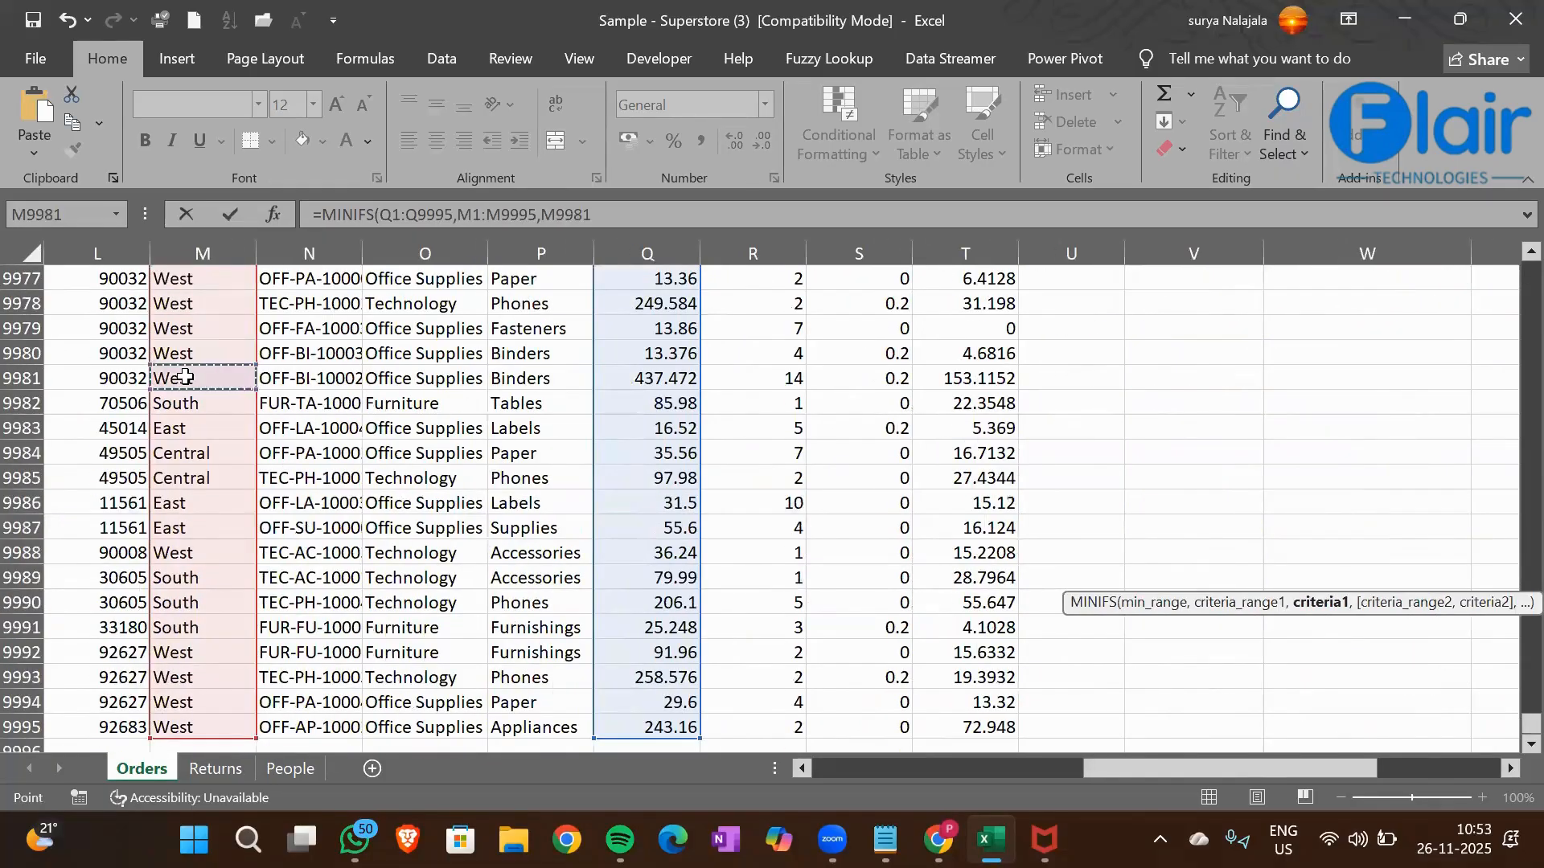
key(ctrl+Up)
key(Down)
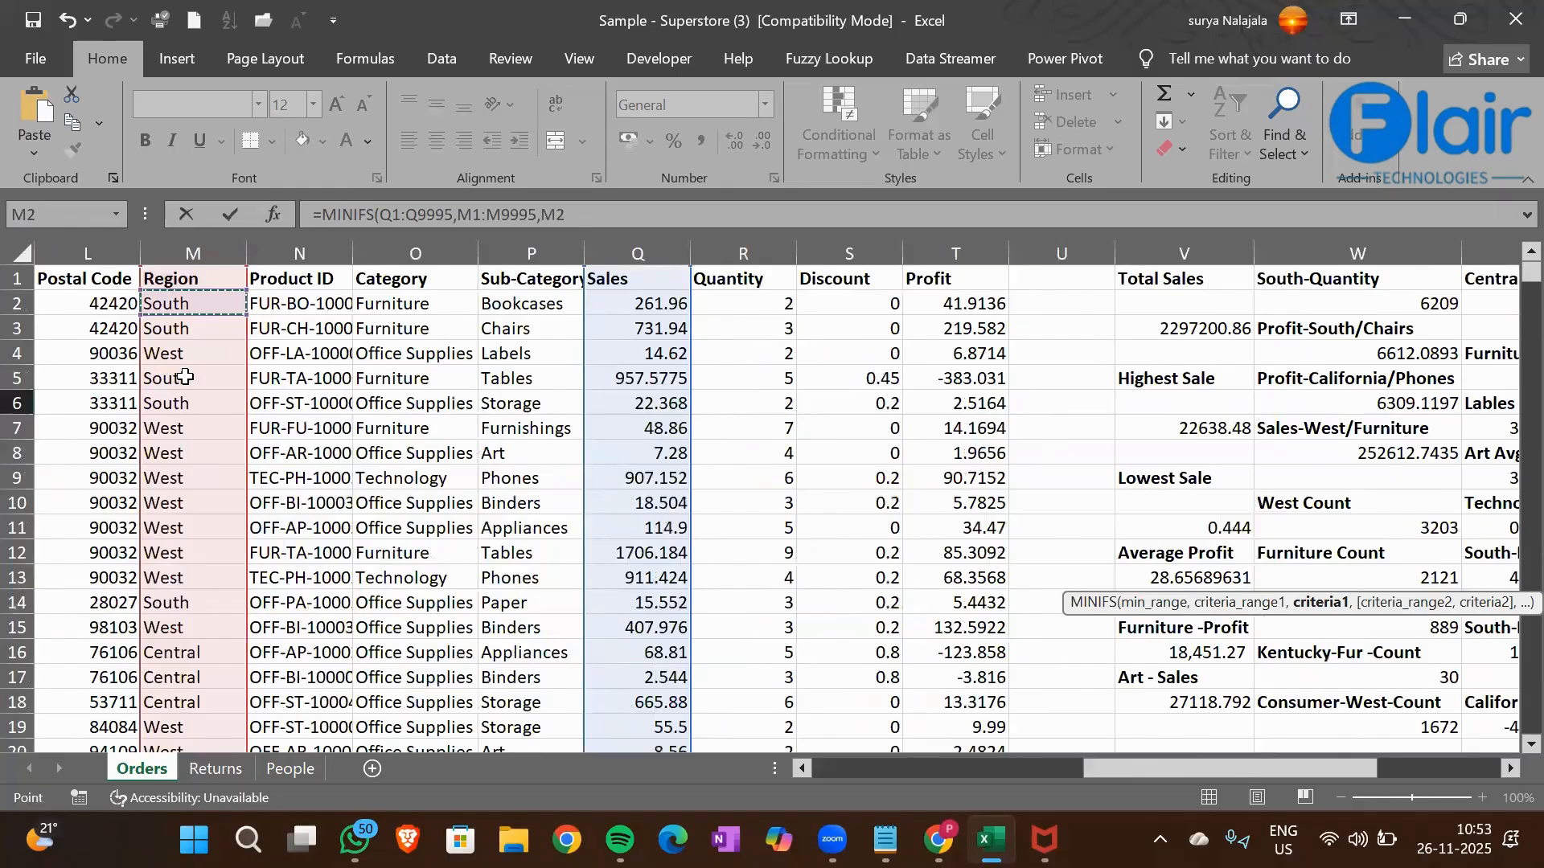
key(Down)
key(Down)
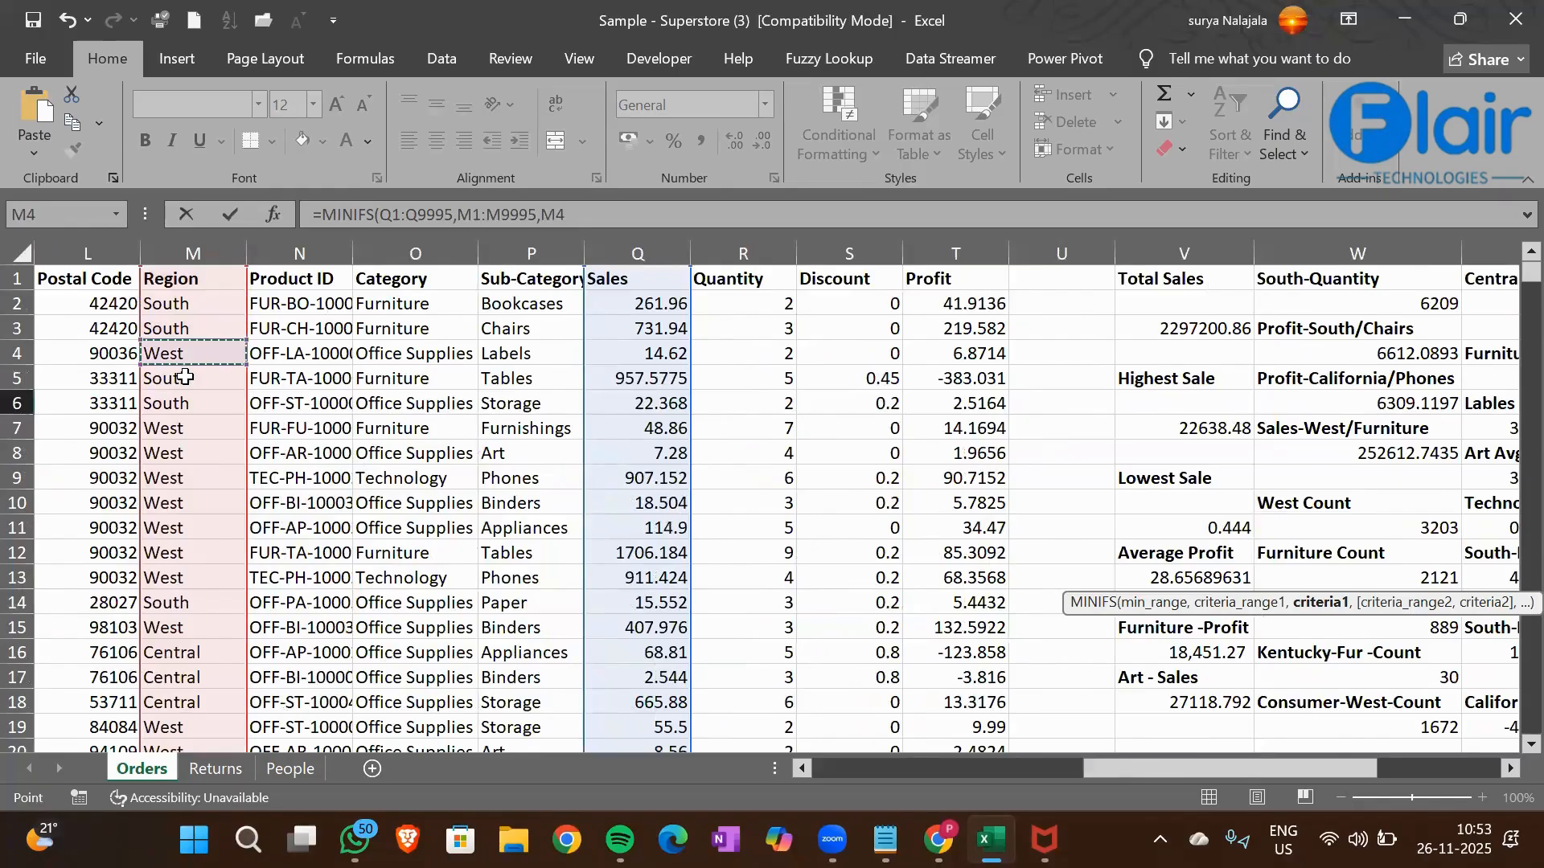
text(,)
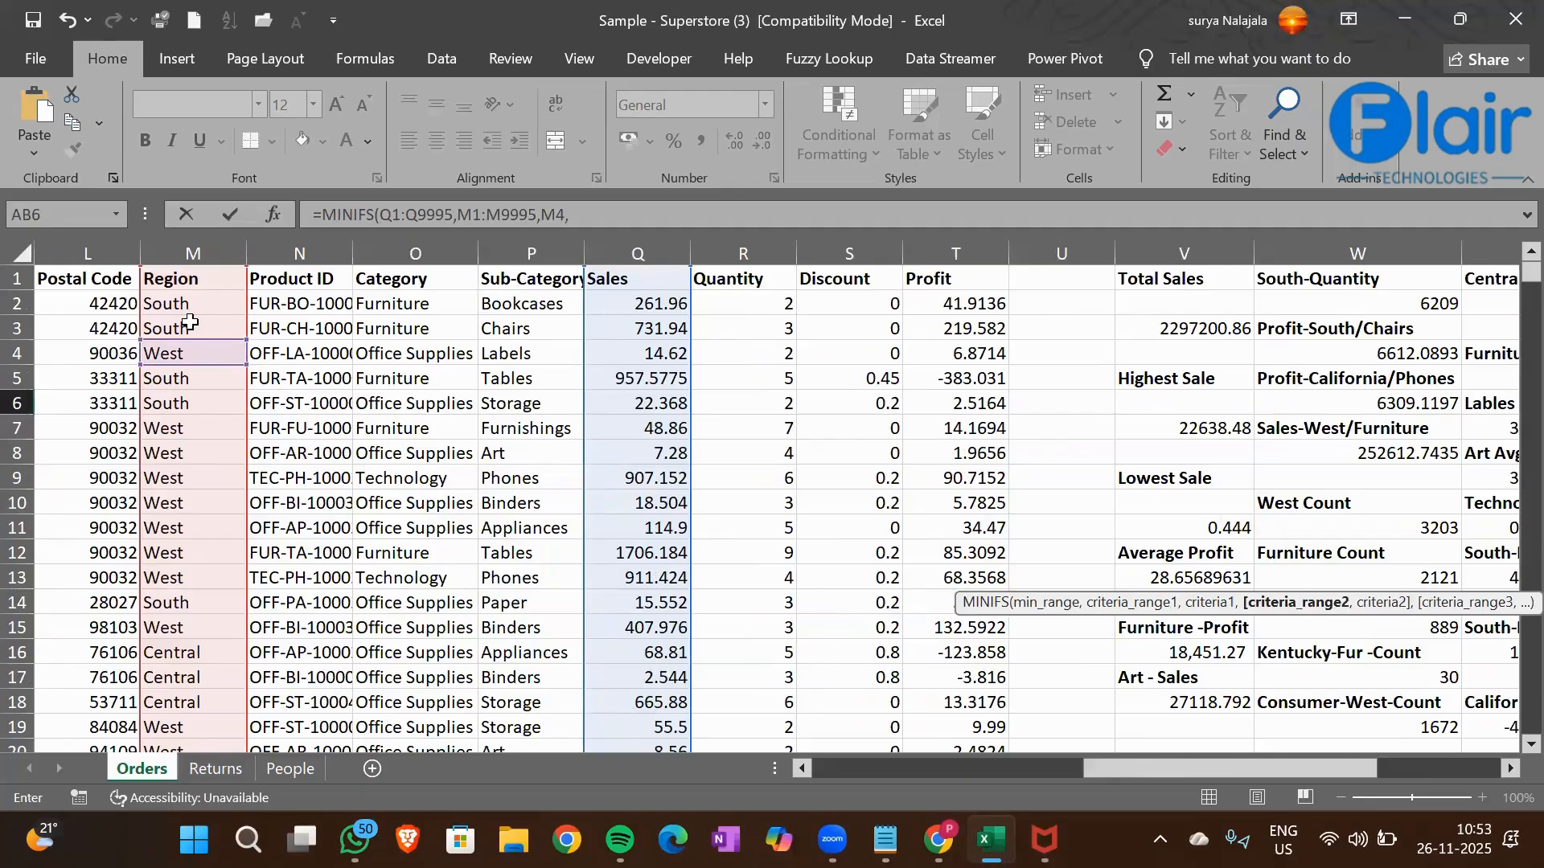
key(BackSpace)
key(BackSpace)
key(BackSpace)
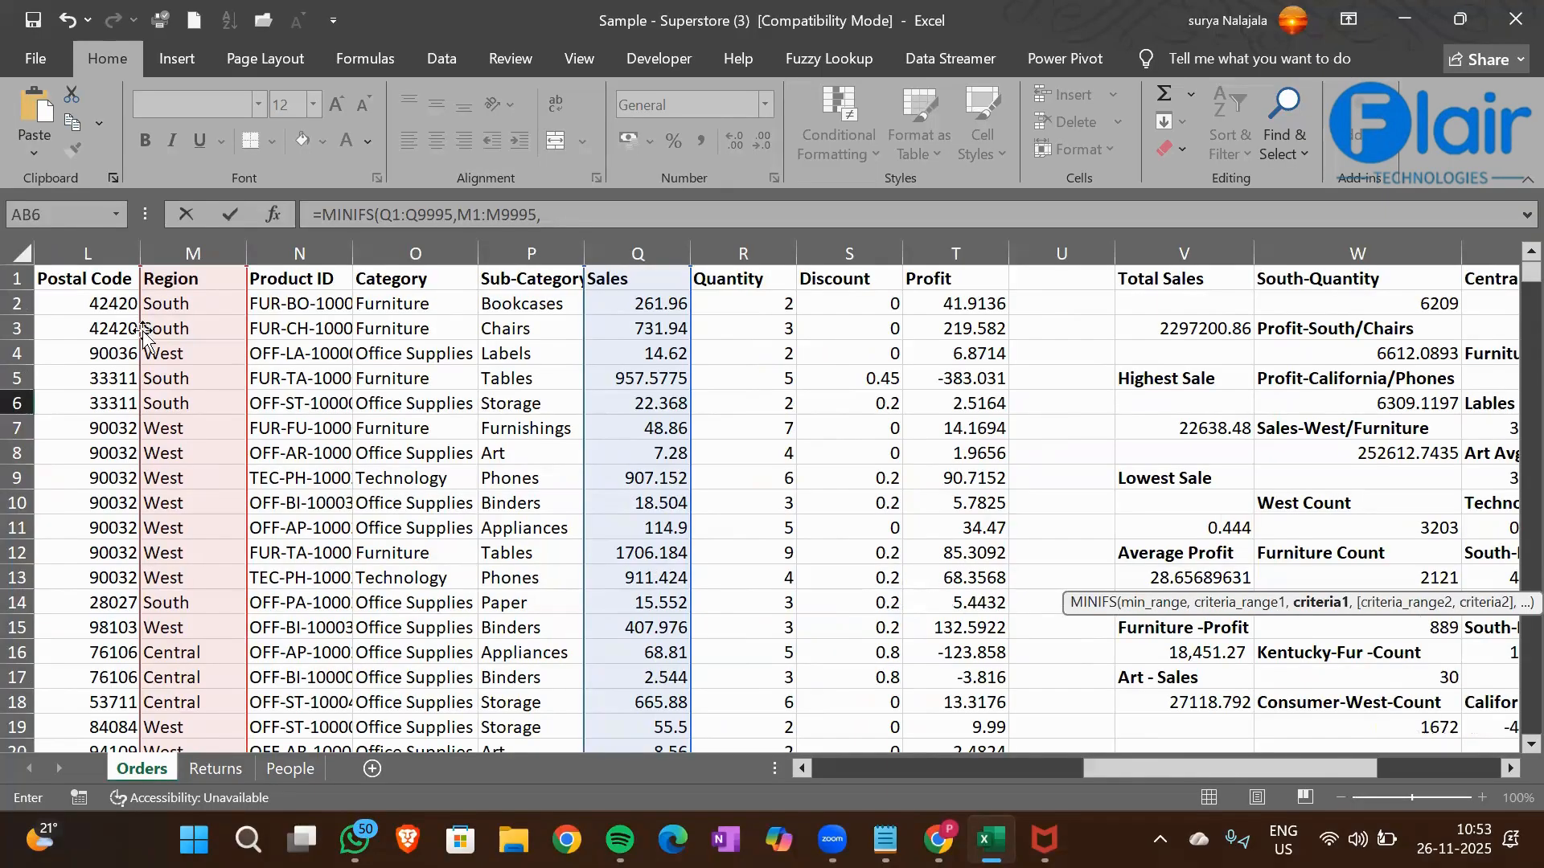
Set the South cell M3 as the first criterion and add the Sub-Category column P1:P9995 as the second criteria range
click(144, 332)
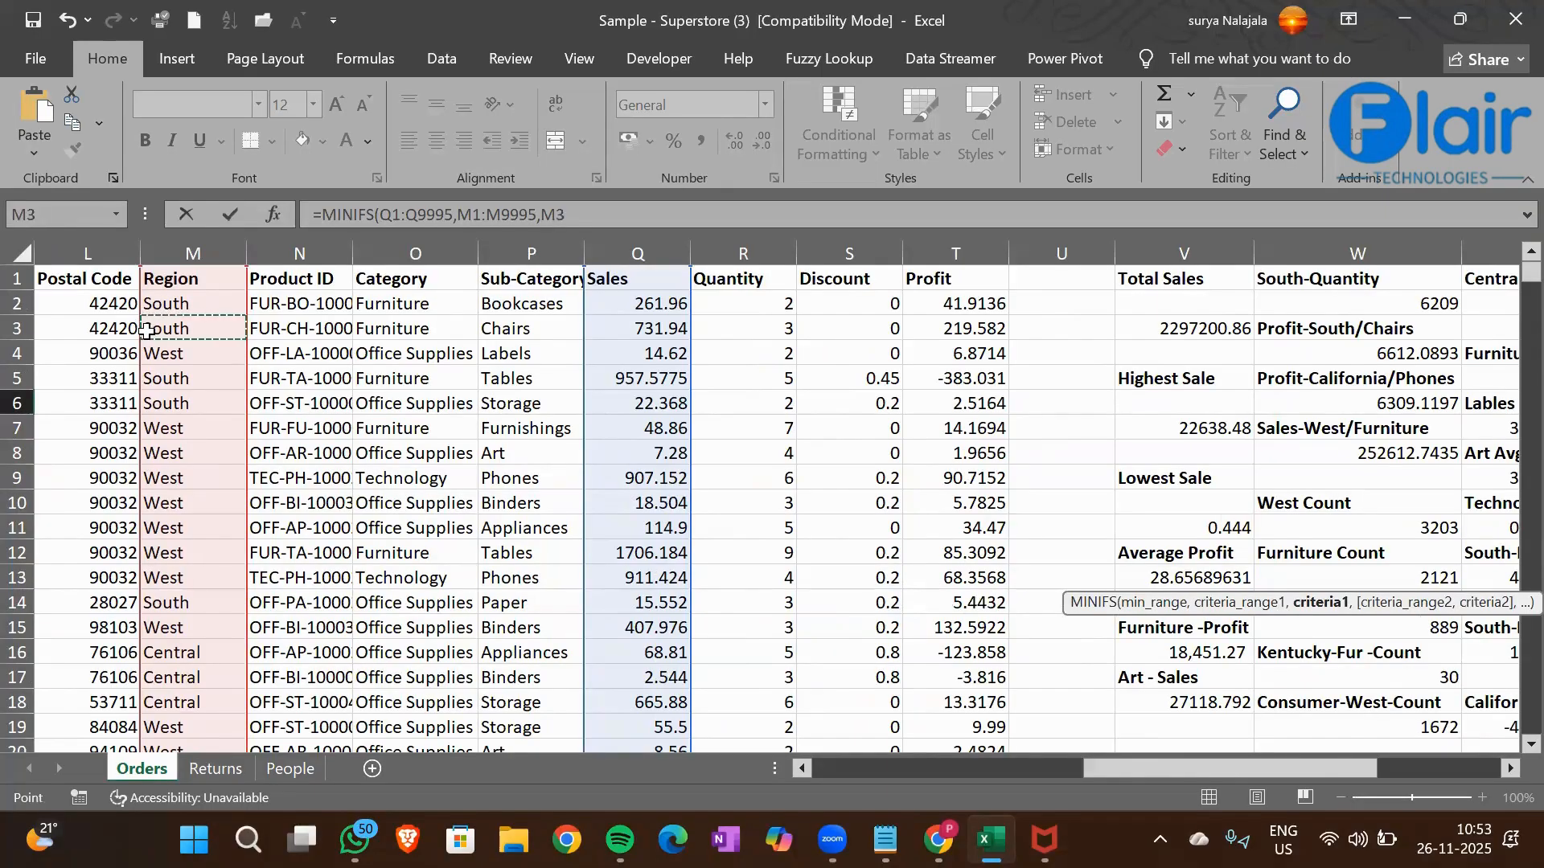
text(,)
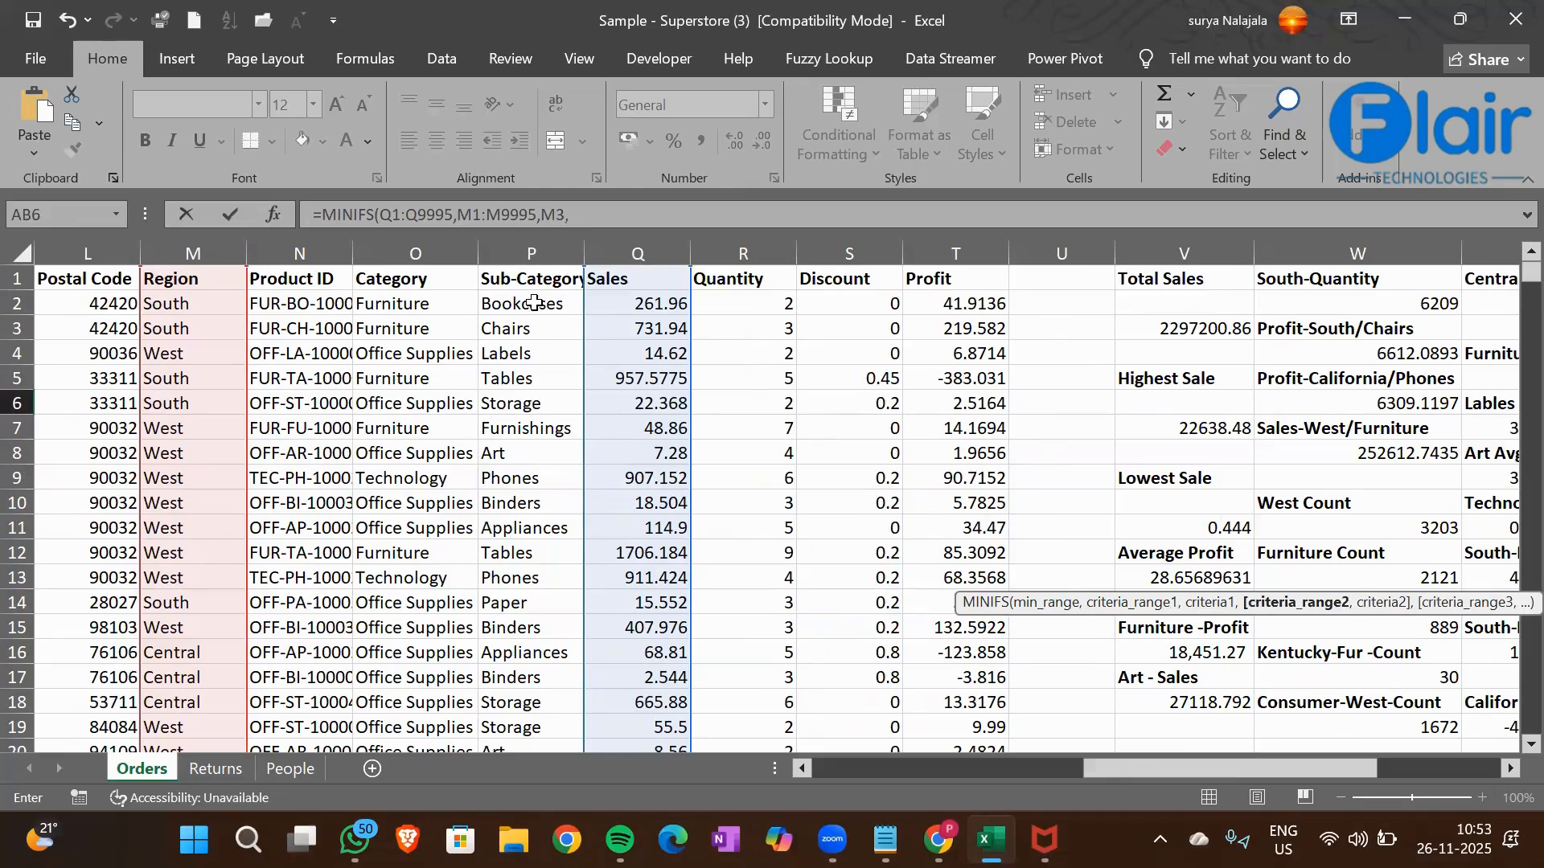
scroll(535, 303, right, 4)
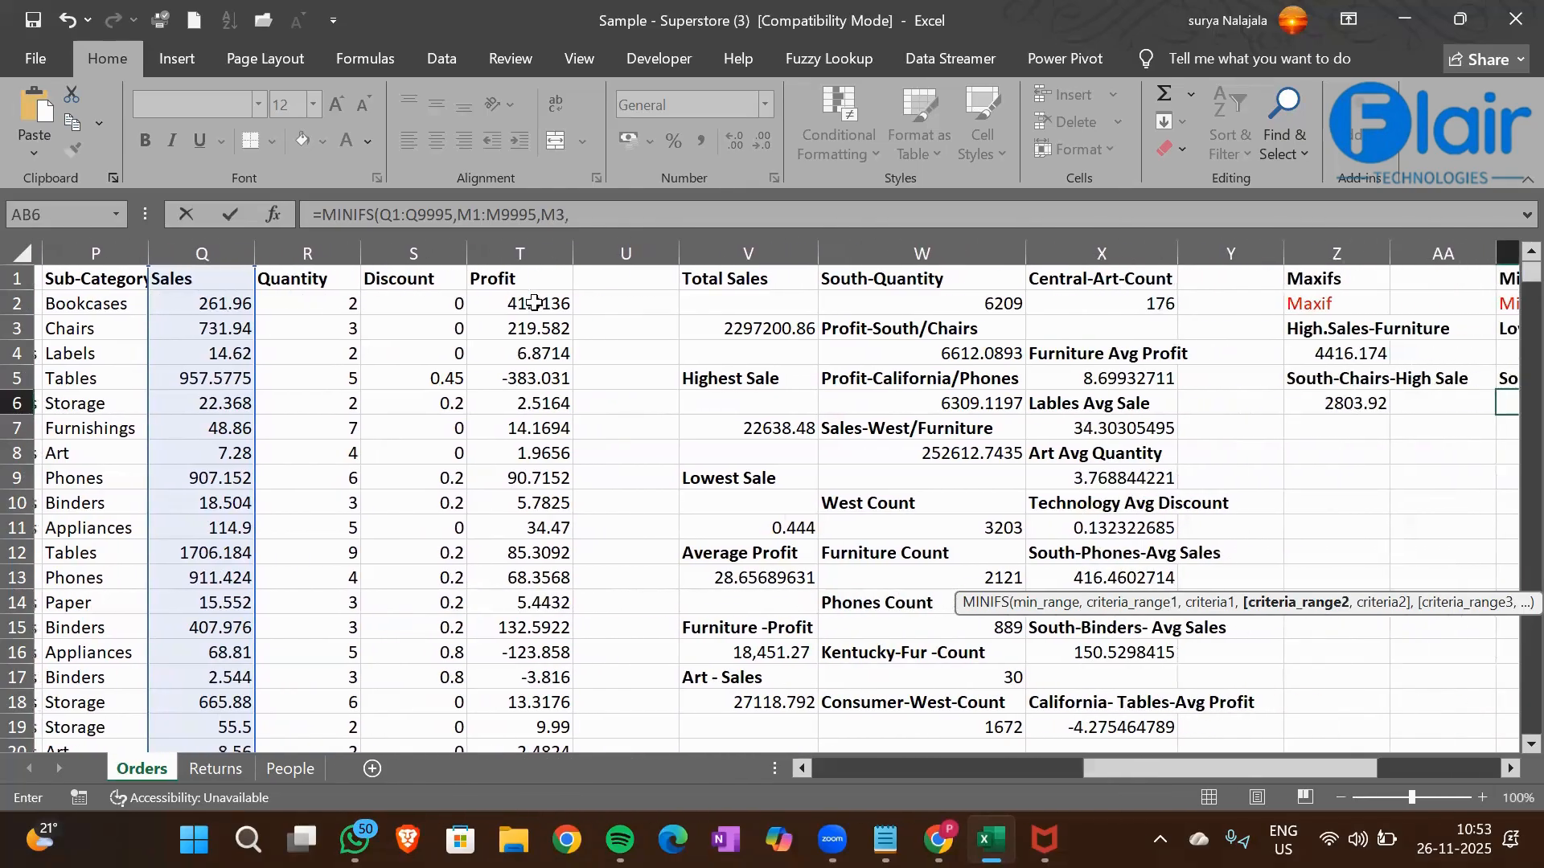
scroll(534, 303, left, 3)
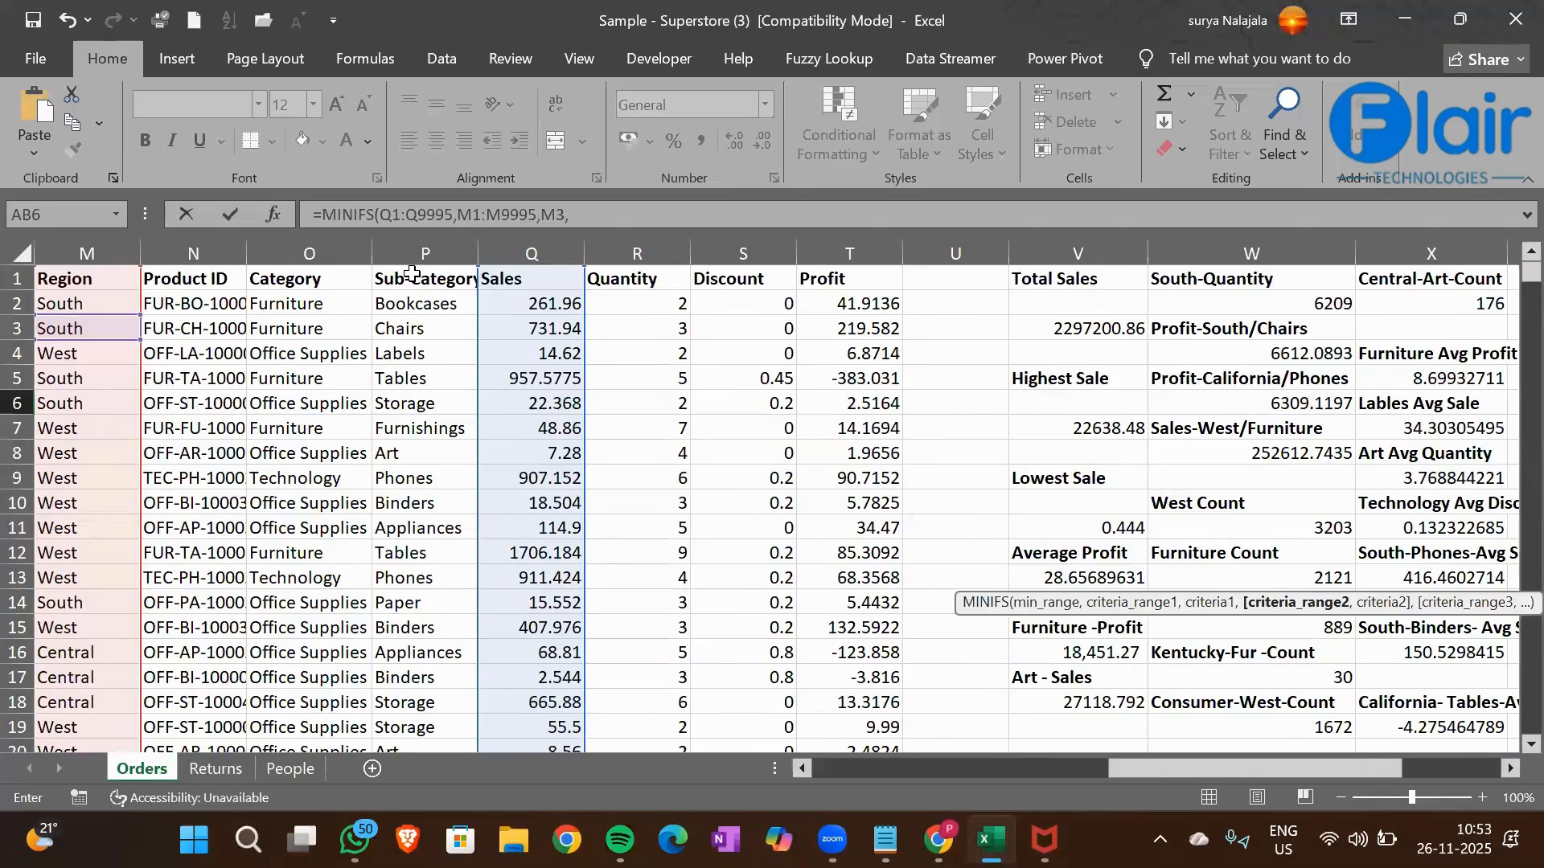
click(412, 274)
key(ctrl+shift+Down)
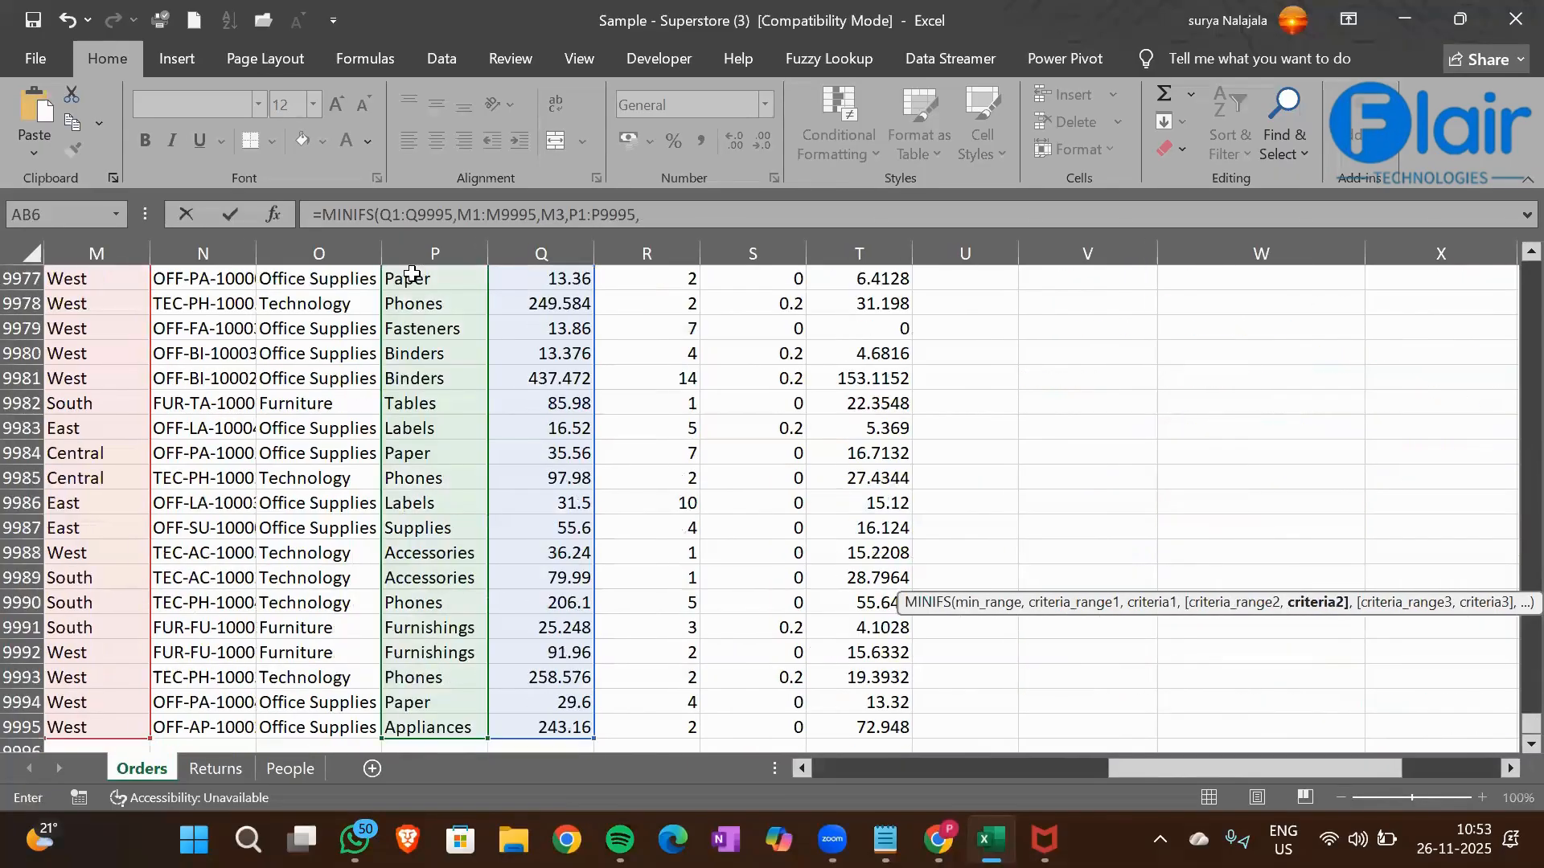
Set the Chairs cell P3 as the second criterion and complete the AB6 MINIFS formula
click(451, 426)
key(ctrl+Up)
key(Down)
key(Down)
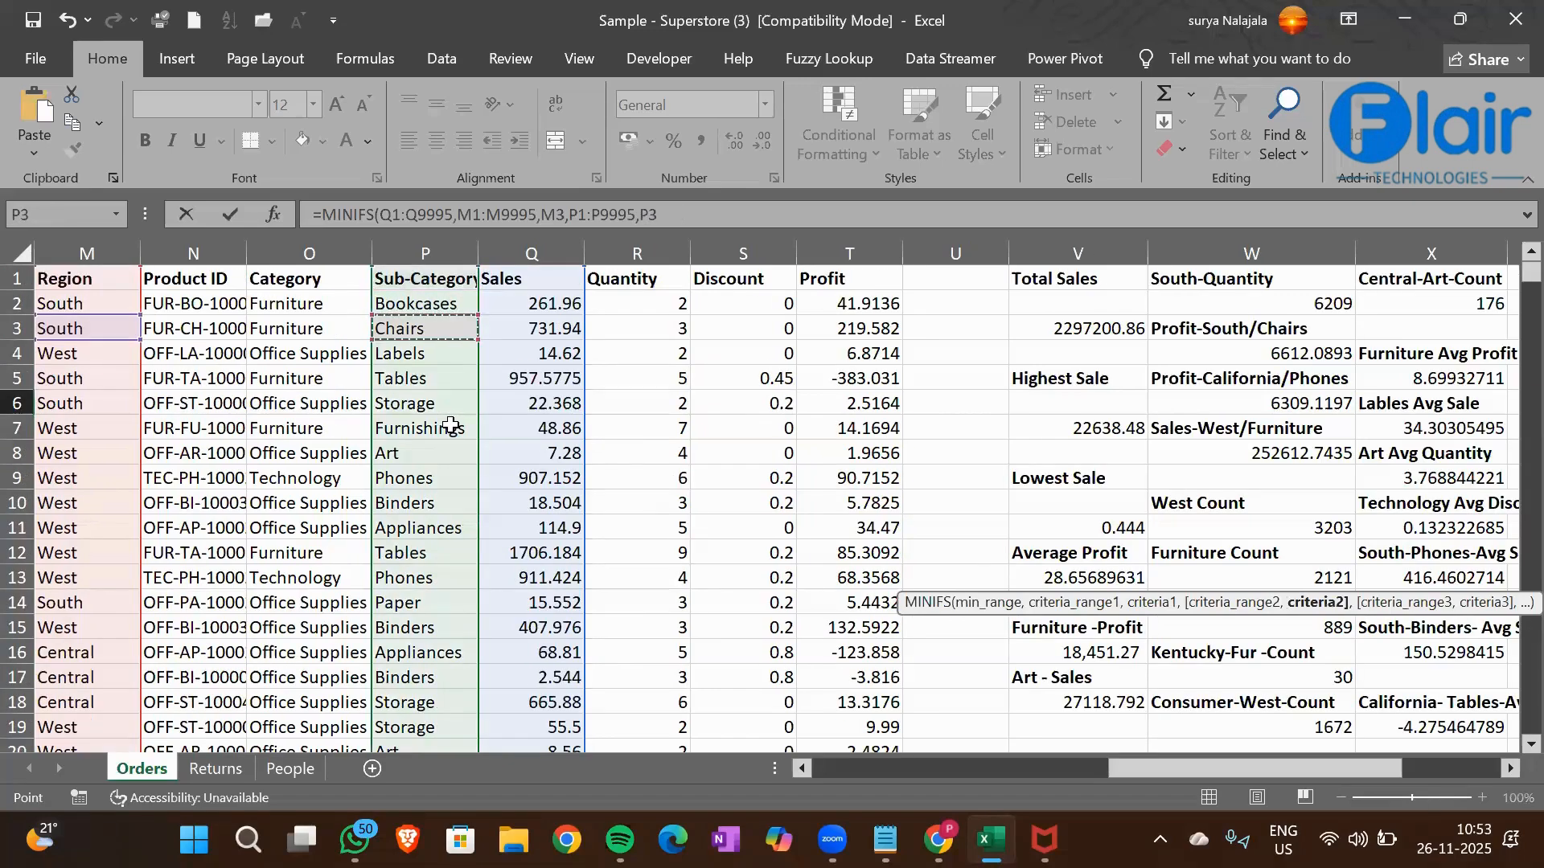
key(Return)
key(Up)
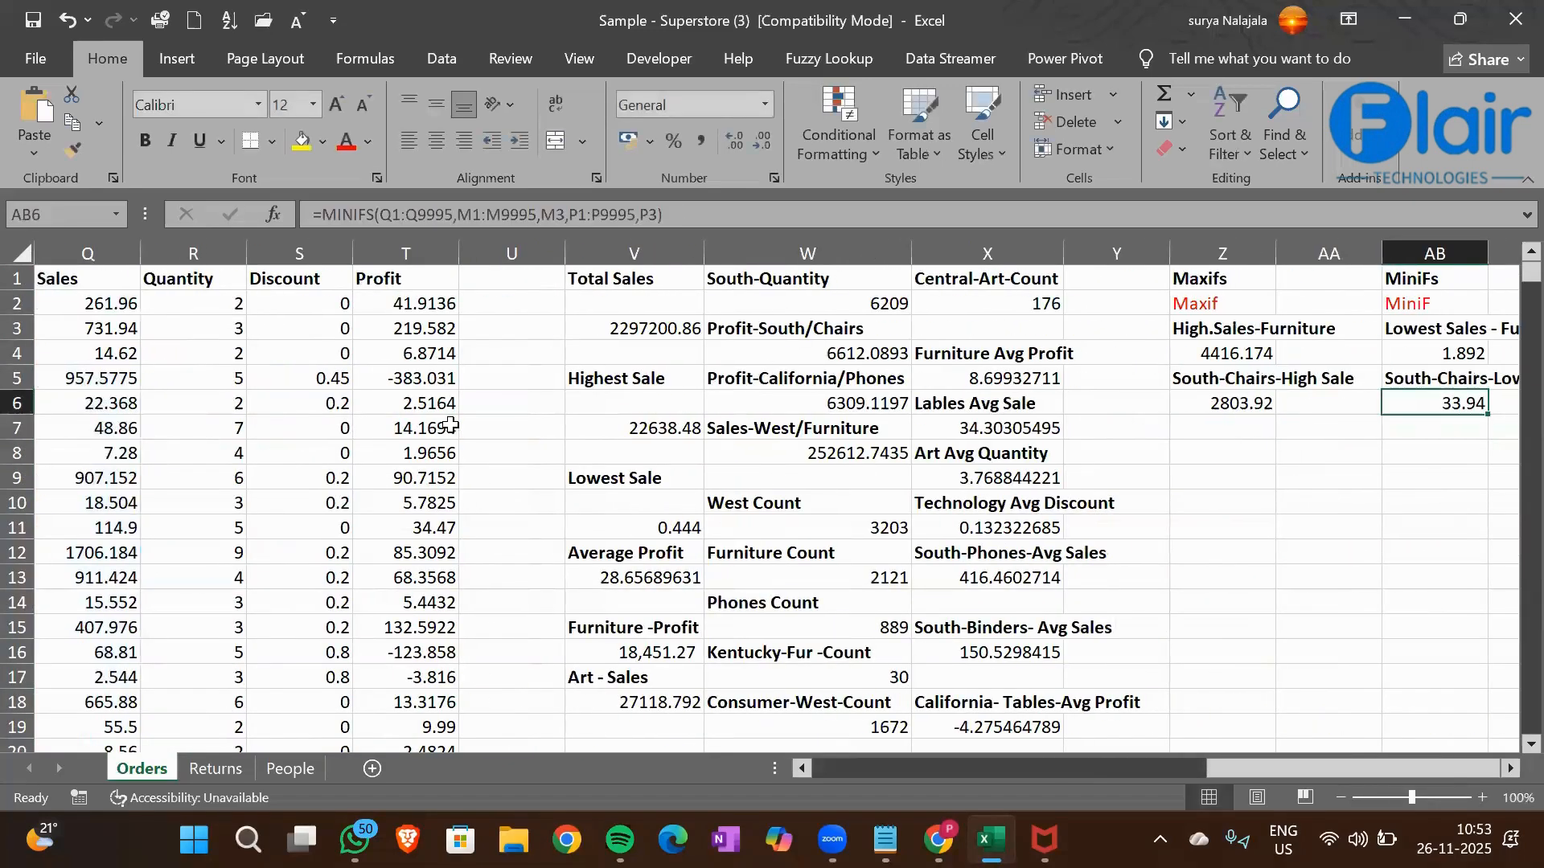
key(Up)
key(Right)
key(Down)
key(Left)
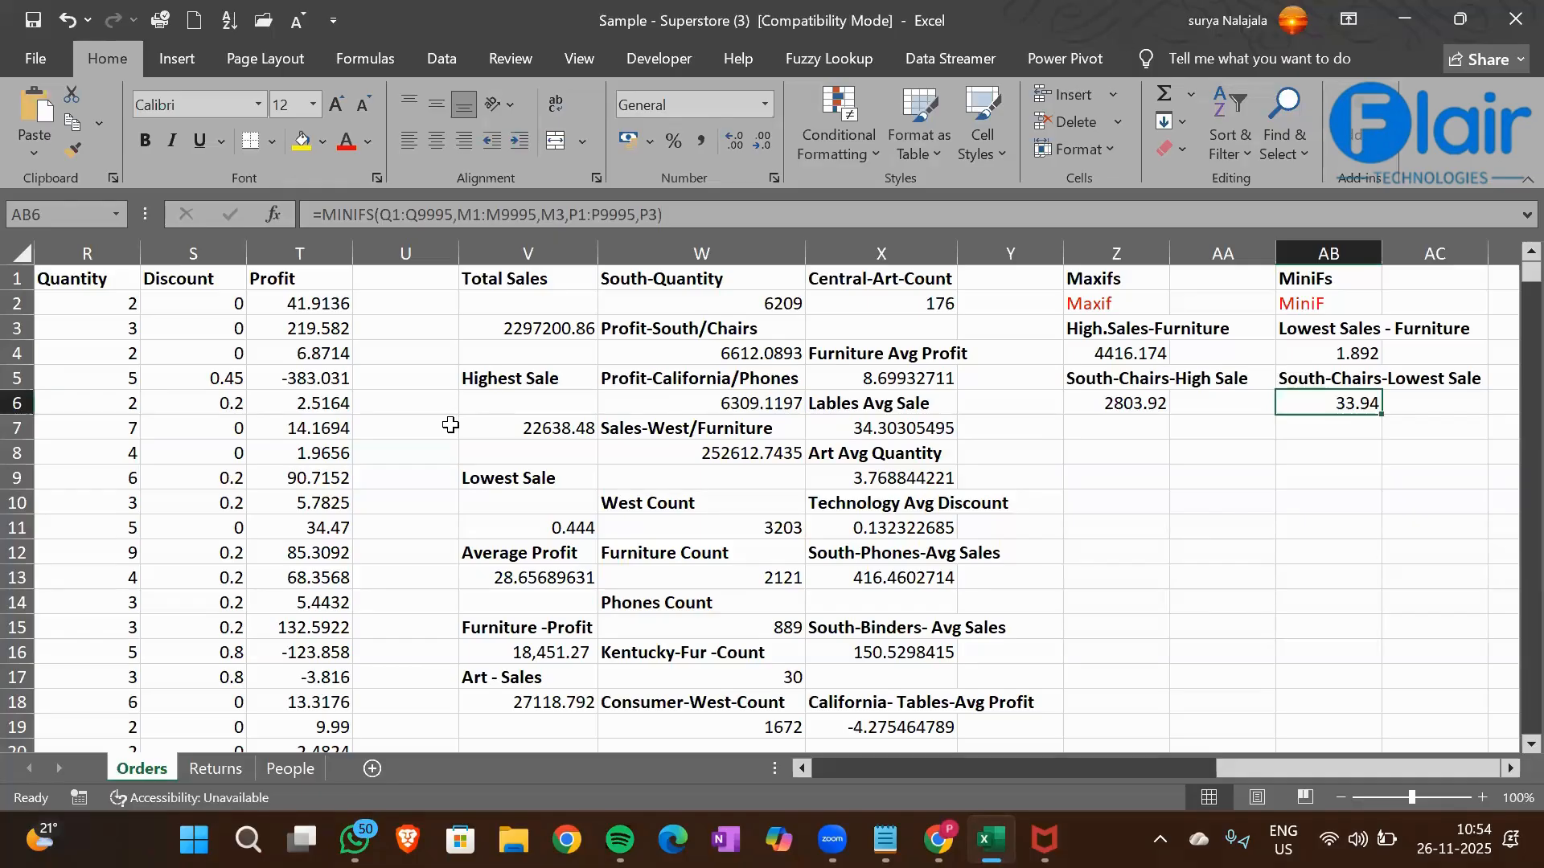
Widen the Customer Name column G to fit its contents and select its header cell G1
scroll(246, 440, left, 5)
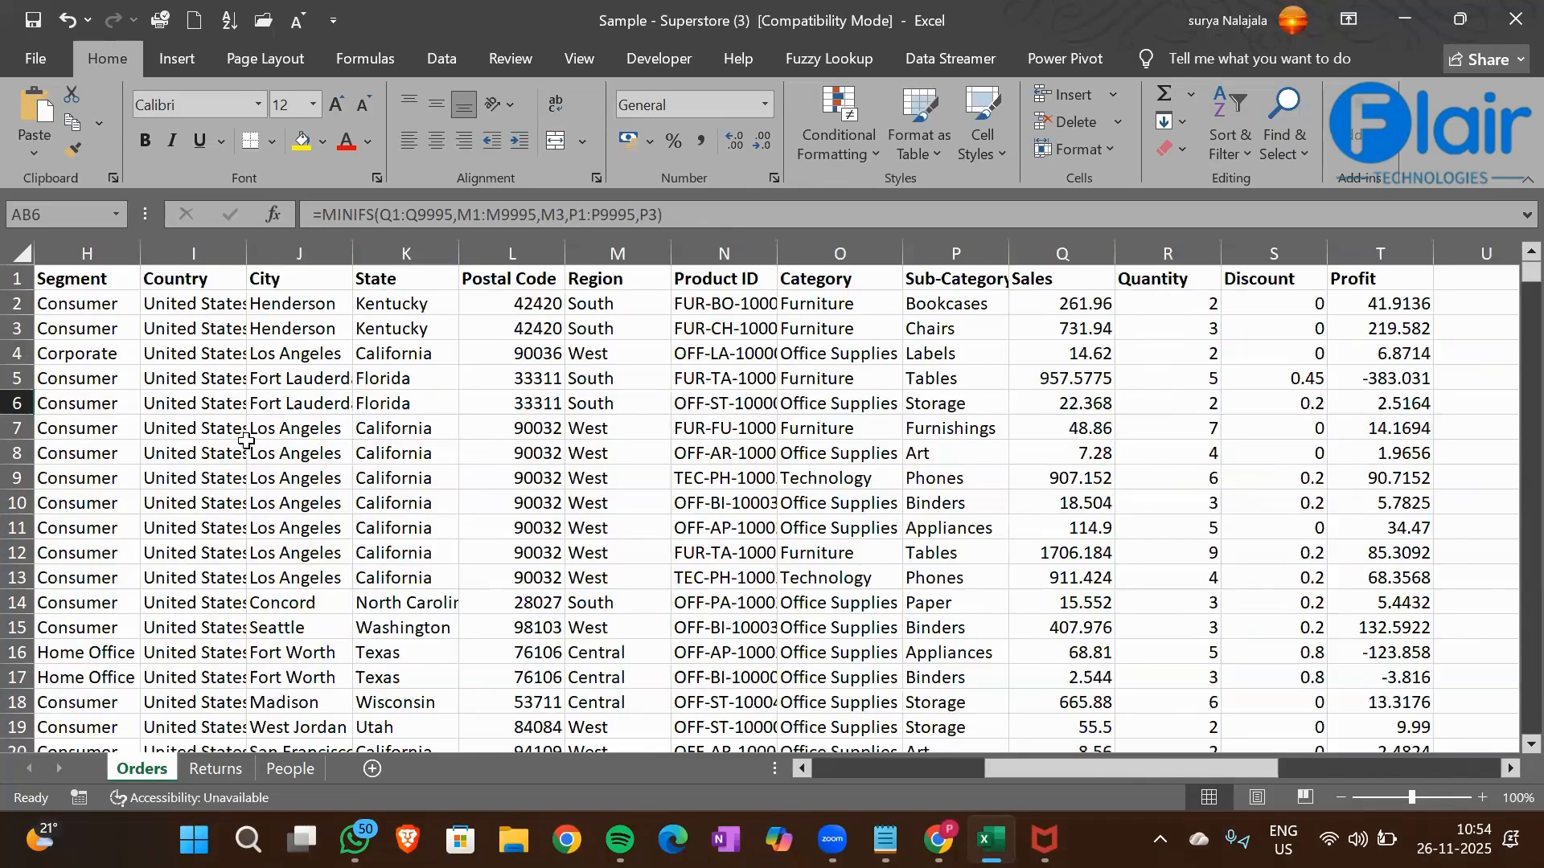
scroll(246, 441, left, 5)
scroll(870, 249, left, 2)
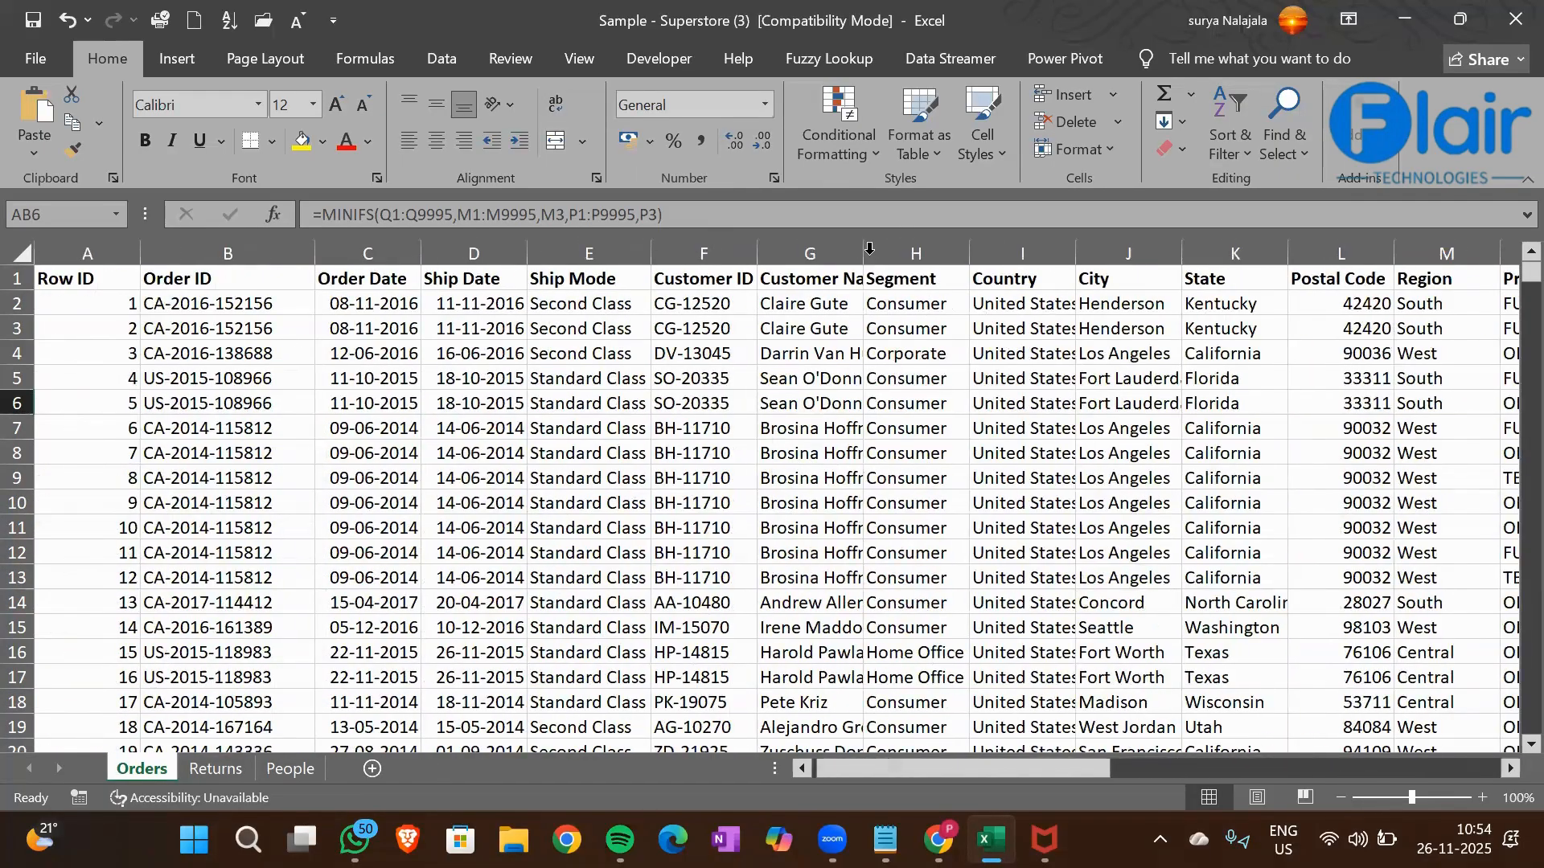
double_click(869, 249)
click(869, 248)
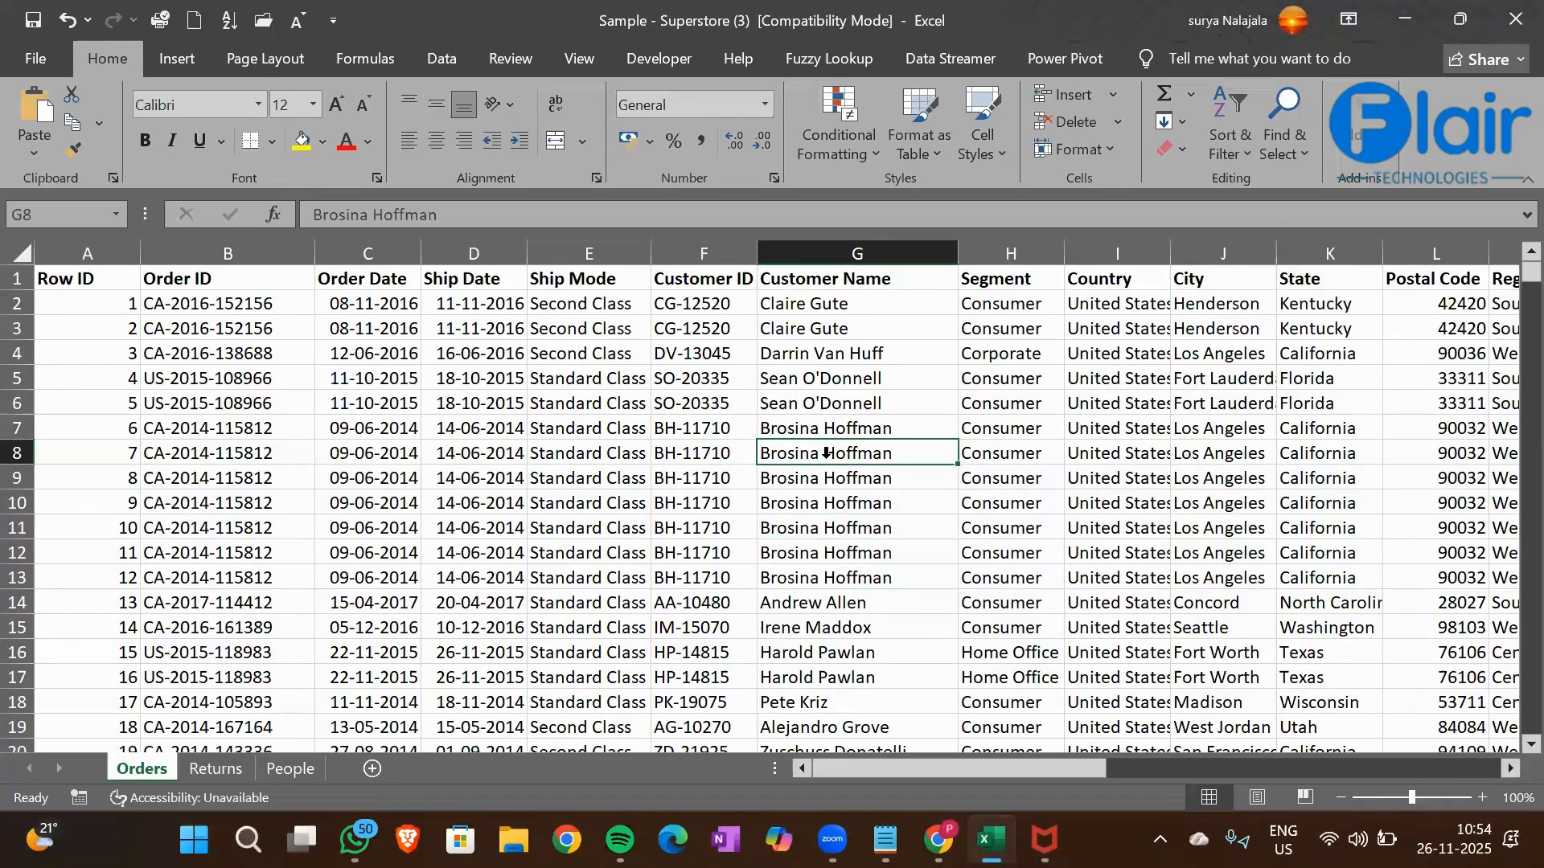
key(Up)
key(Up)
key(Up)
key(Up)
key(Up)
key(Up)
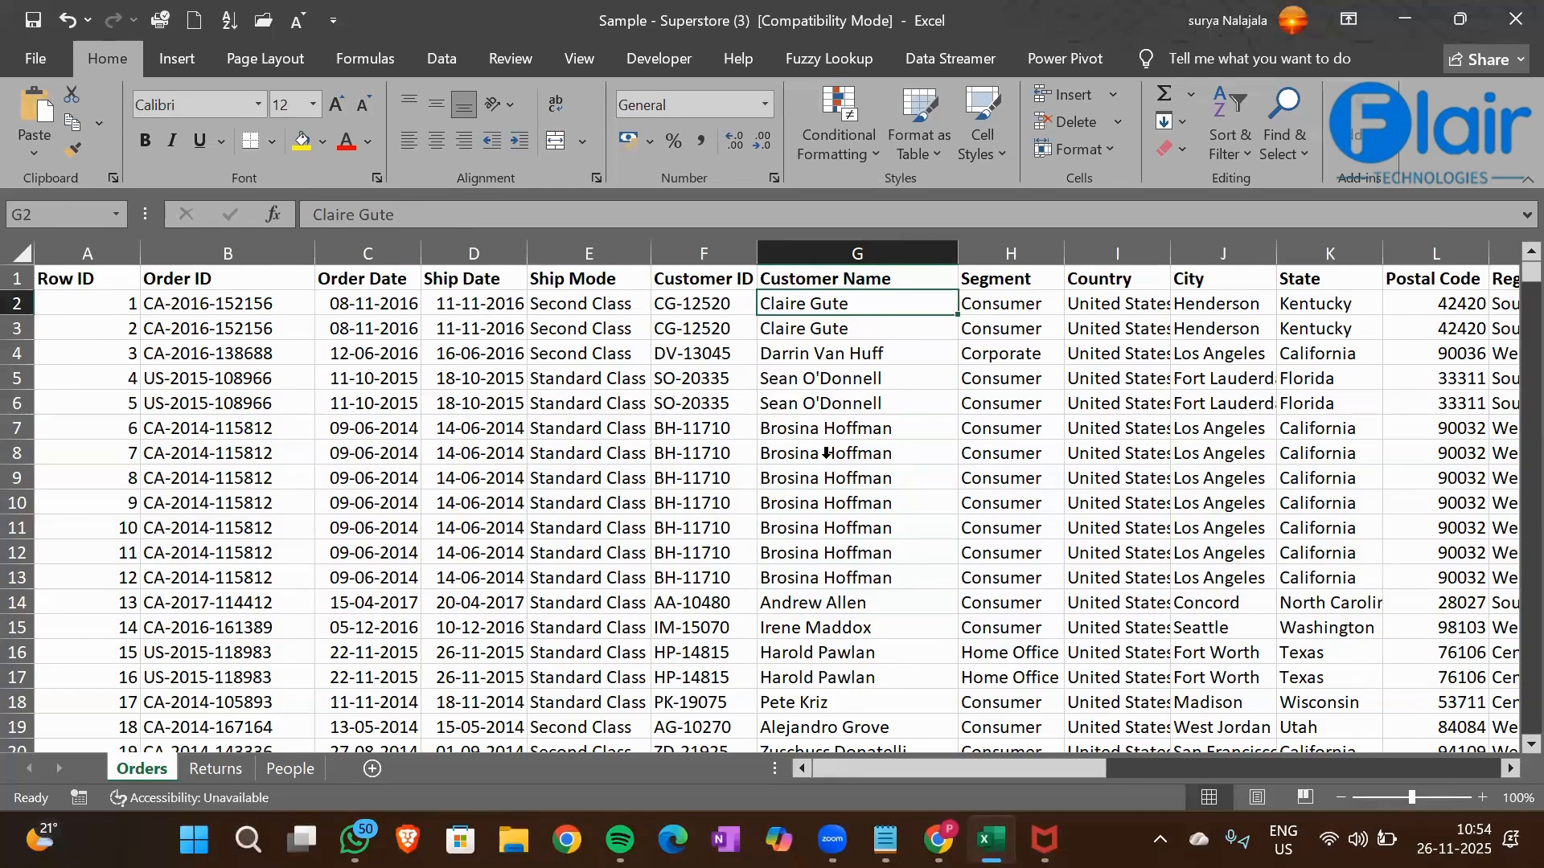
click(836, 278)
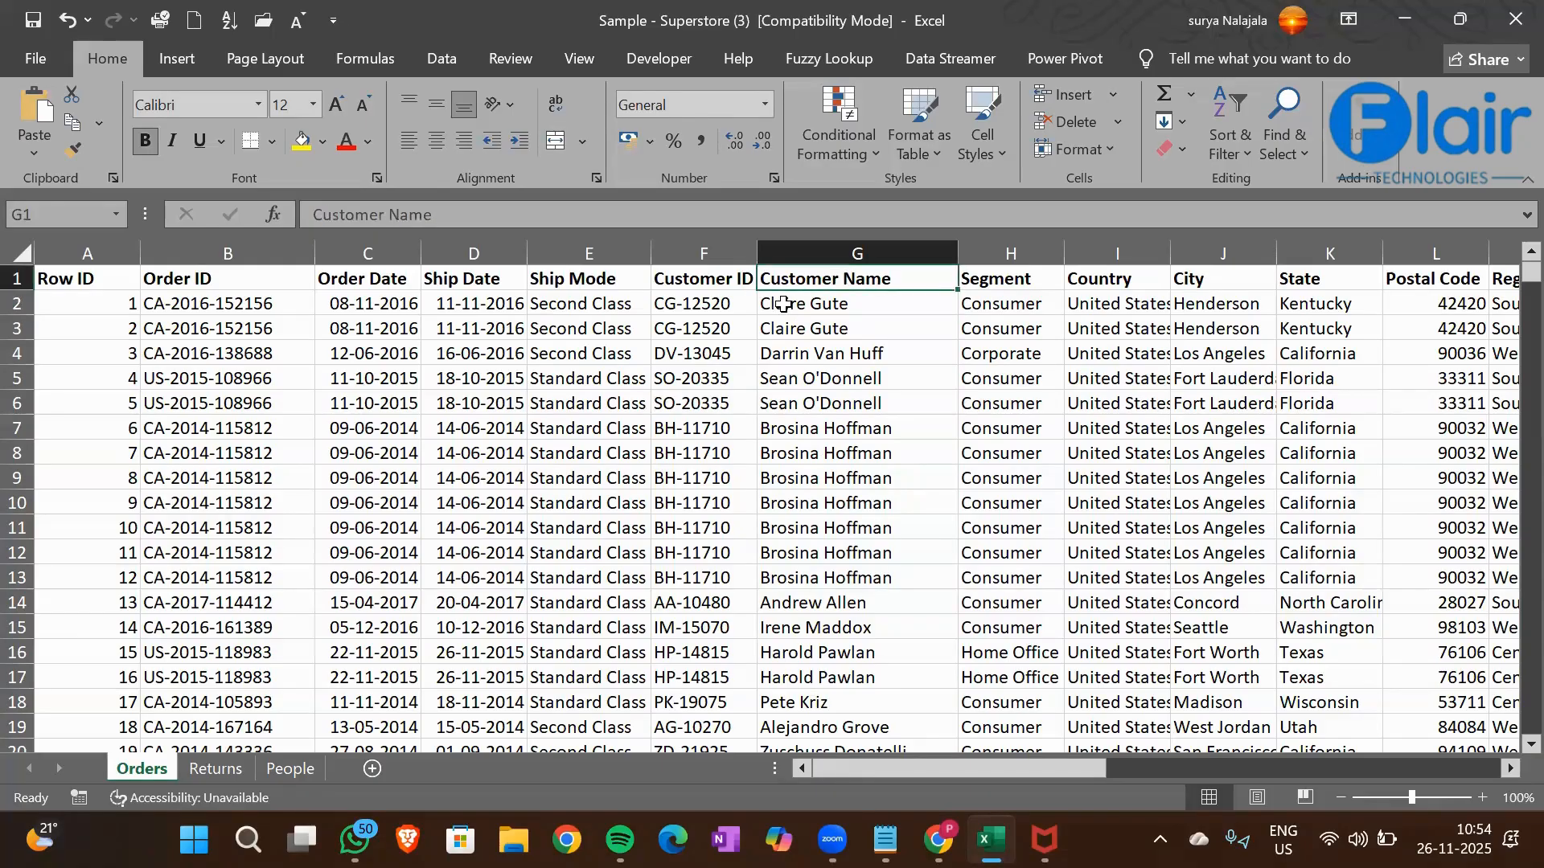
Enter the label "Customer Name Starting With C" in cell AB8, below the MINIFS results
key(Right)
key(Right)
key(Right)
key(Right)
key(Right)
key(Right)
key(Right)
key(Right)
key(Right)
key(Right)
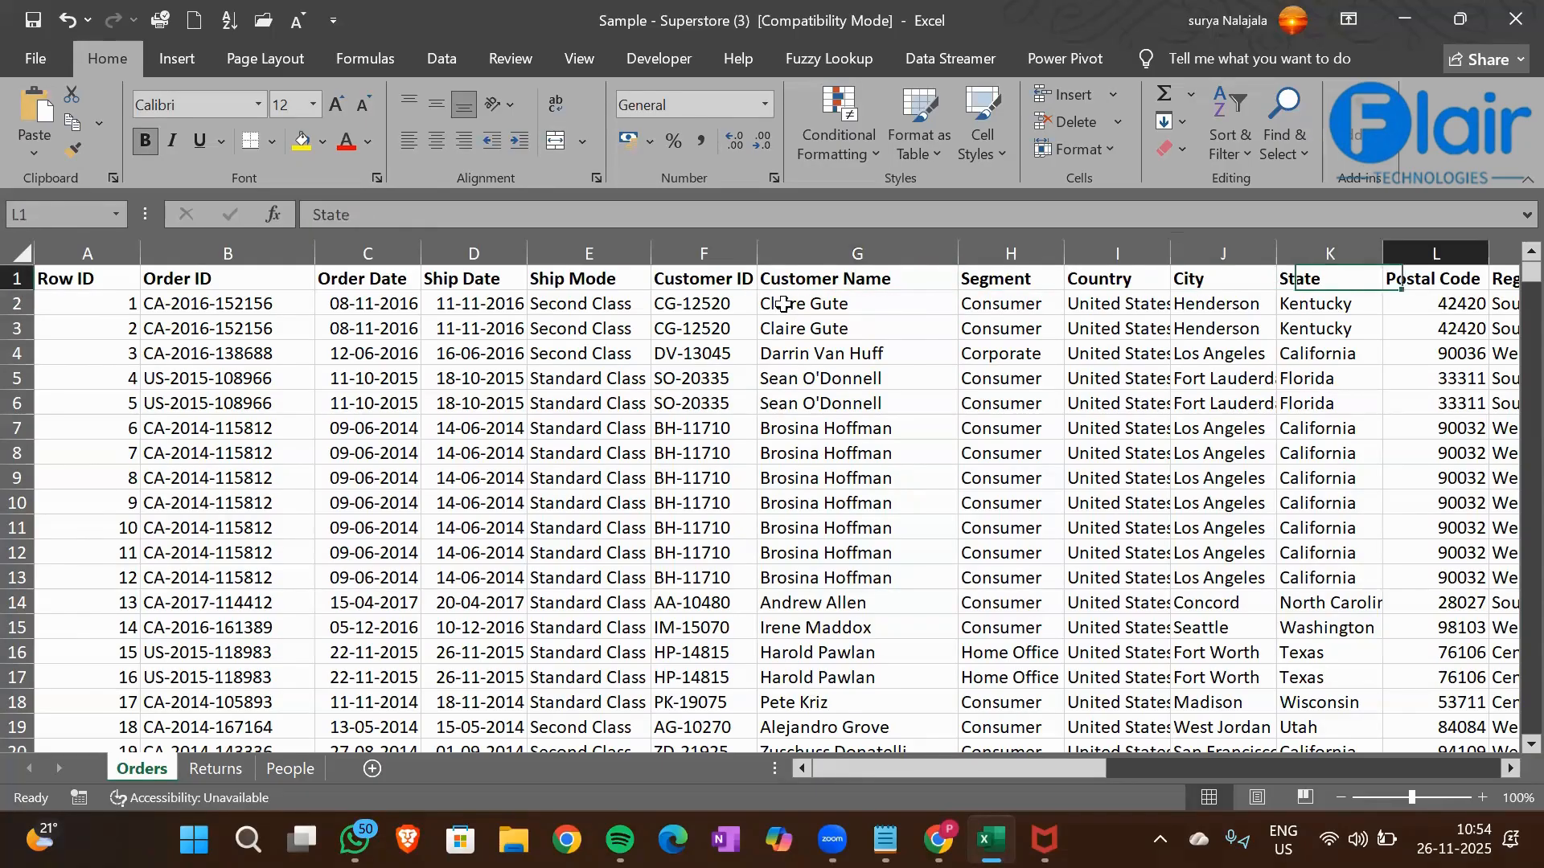
key(Right)
key(Right)
key(Right)
key(Right)
key(Right)
key(Right)
key(Right)
key(Right)
key(Right)
key(Right)
key(Right)
key(Right)
key(Right)
key(Right)
key(Right)
key(Right)
key(Right)
key(Right)
key(Right)
key(Right)
key(Down)
key(Left)
key(Left)
key(Left)
key(Left)
key(Left)
key(Left)
key(Left)
key(Left)
key(Left)
key(Left)
key(Left)
key(Left)
key(Left)
key(Right)
key(Right)
key(Right)
key(Down)
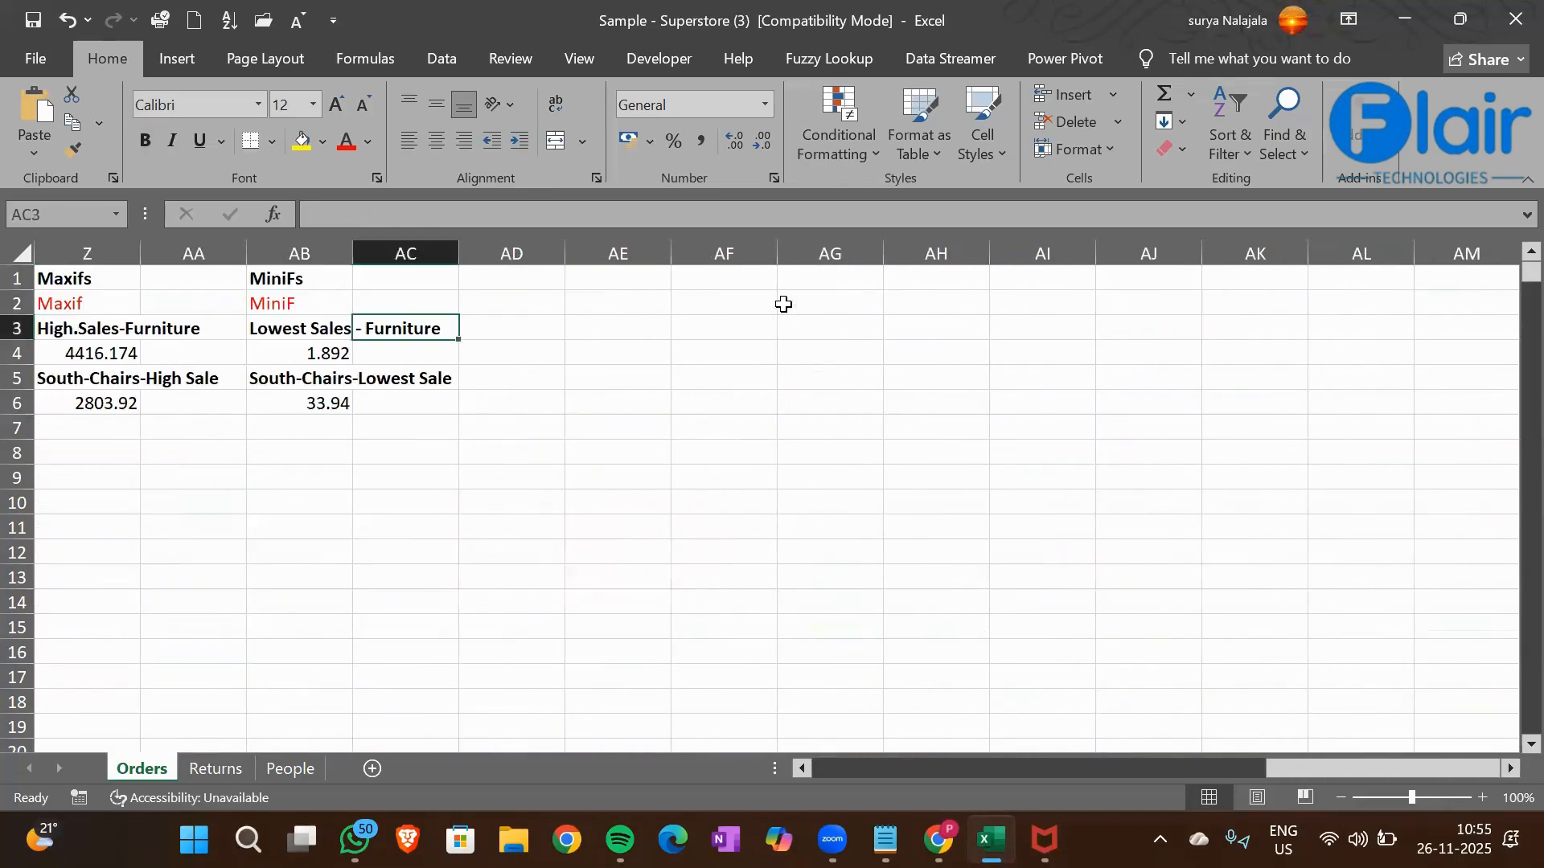
key(Left)
key(Left)
key(Right)
key(Left)
key(Left)
key(Left)
key(Left)
key(Left)
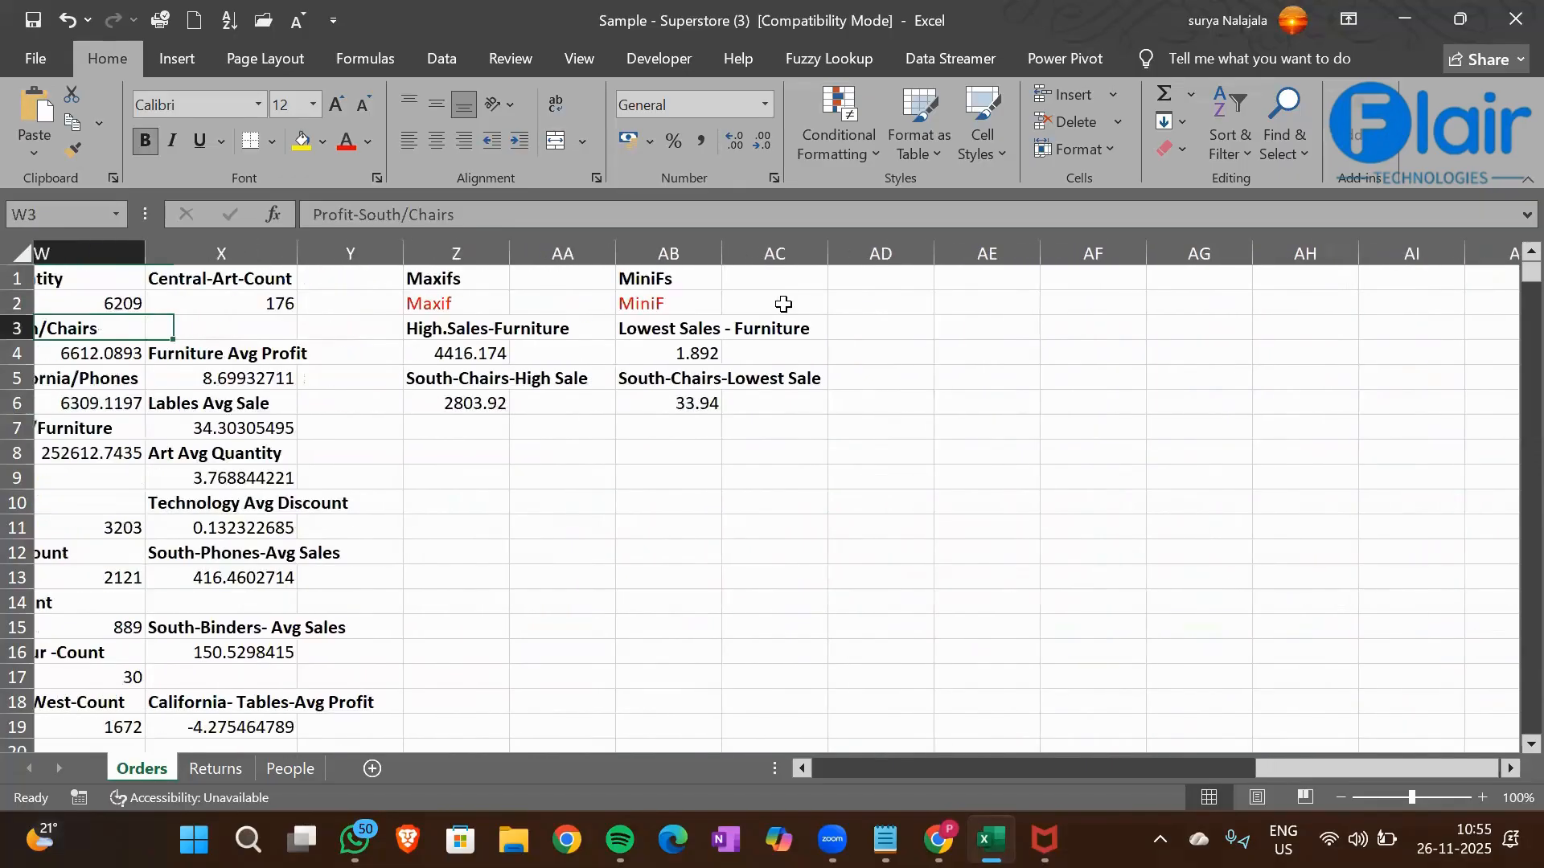
key(Down)
key(Down)
key(Down)
key(Down)
key(Right)
key(Right)
key(Right)
key(Right)
key(Right)
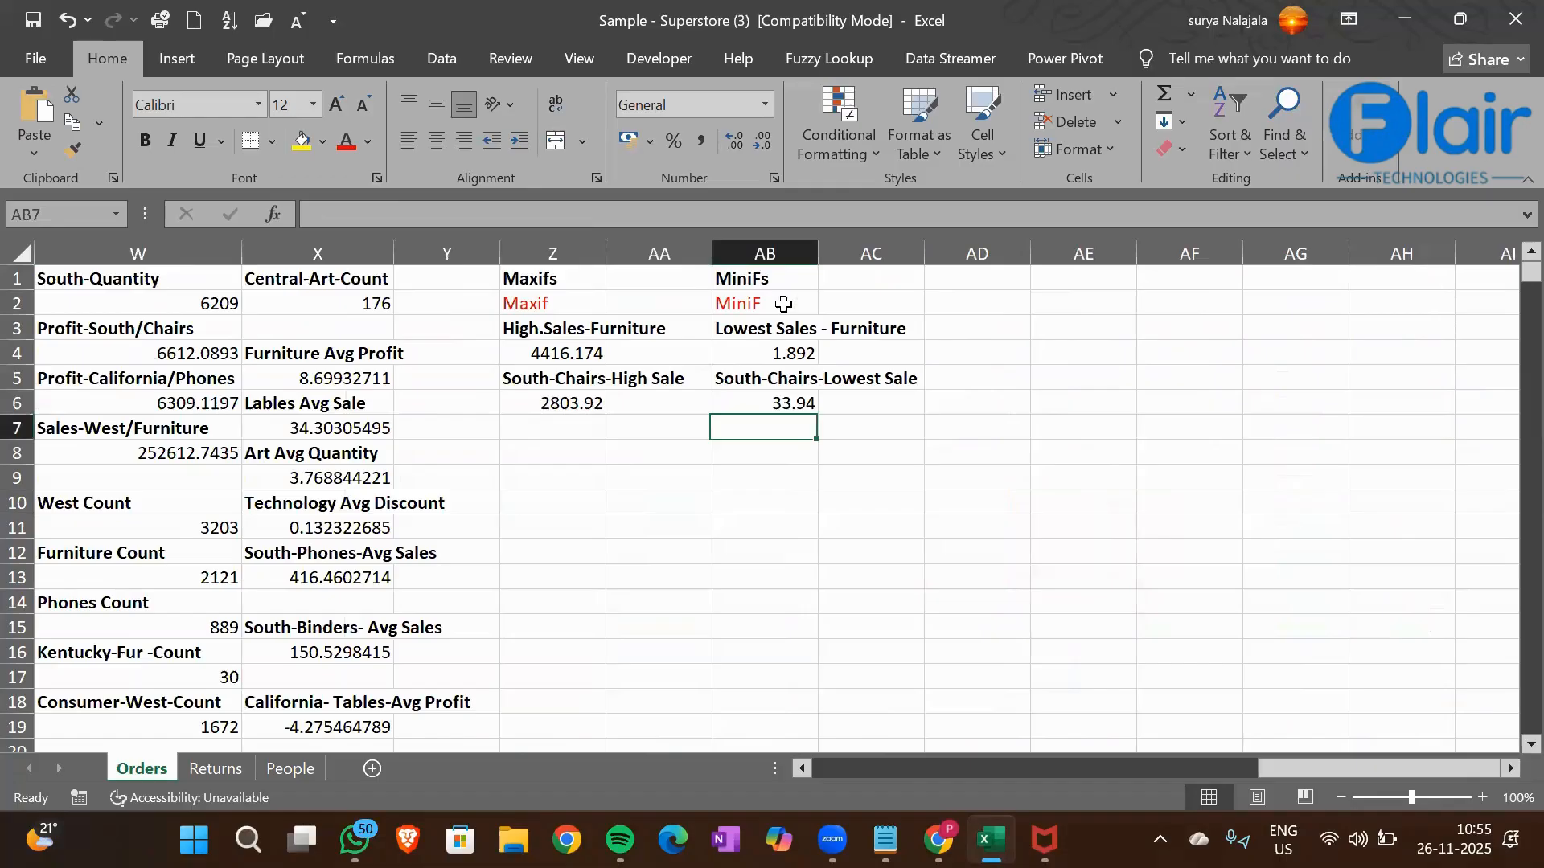
key(Down)
text(Custome)
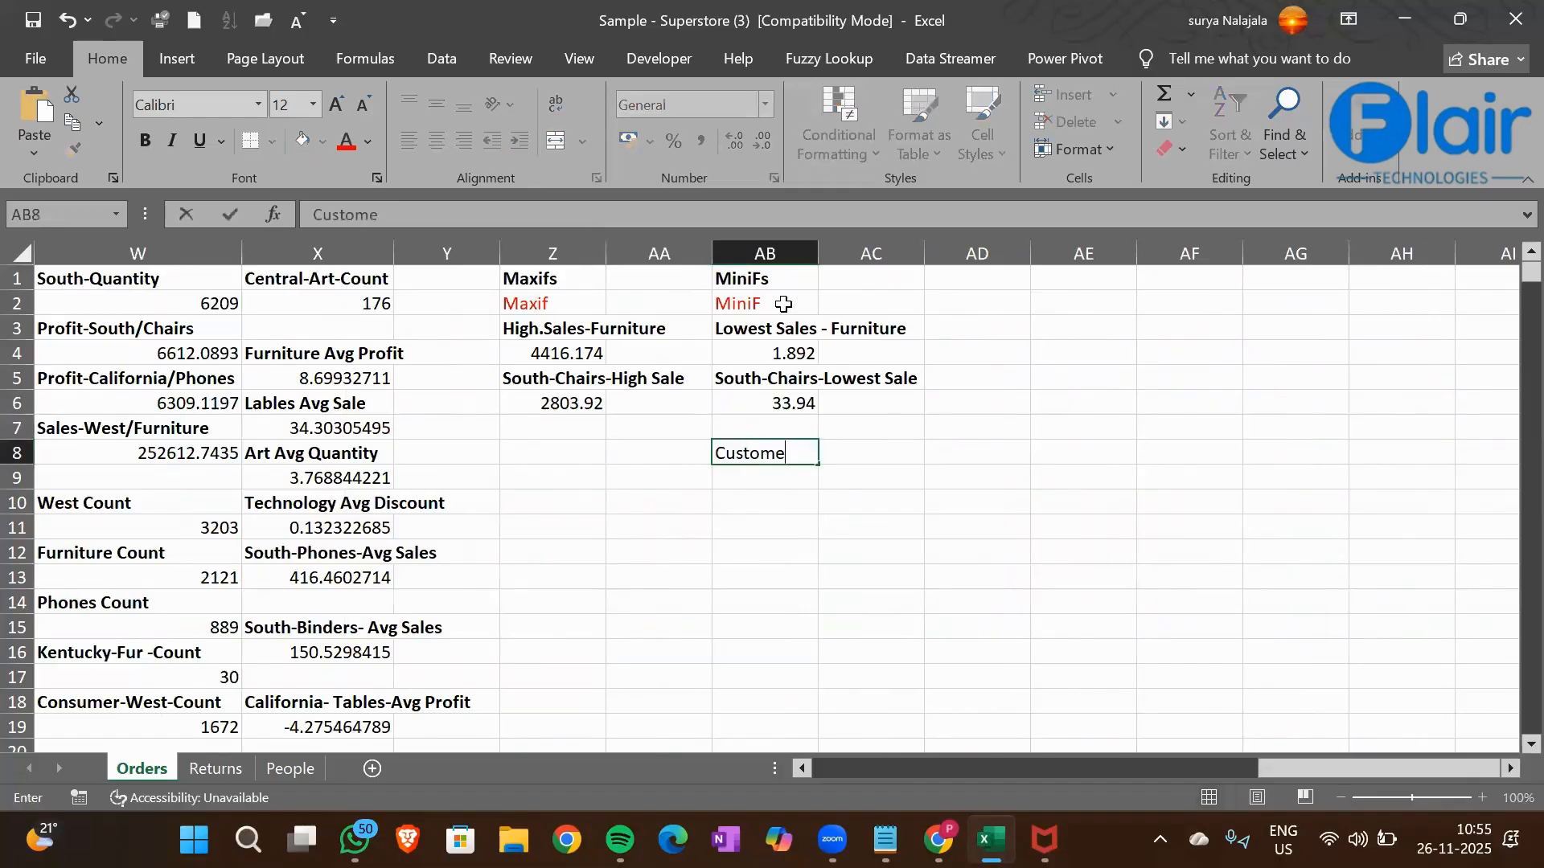
text(r Name Starting )
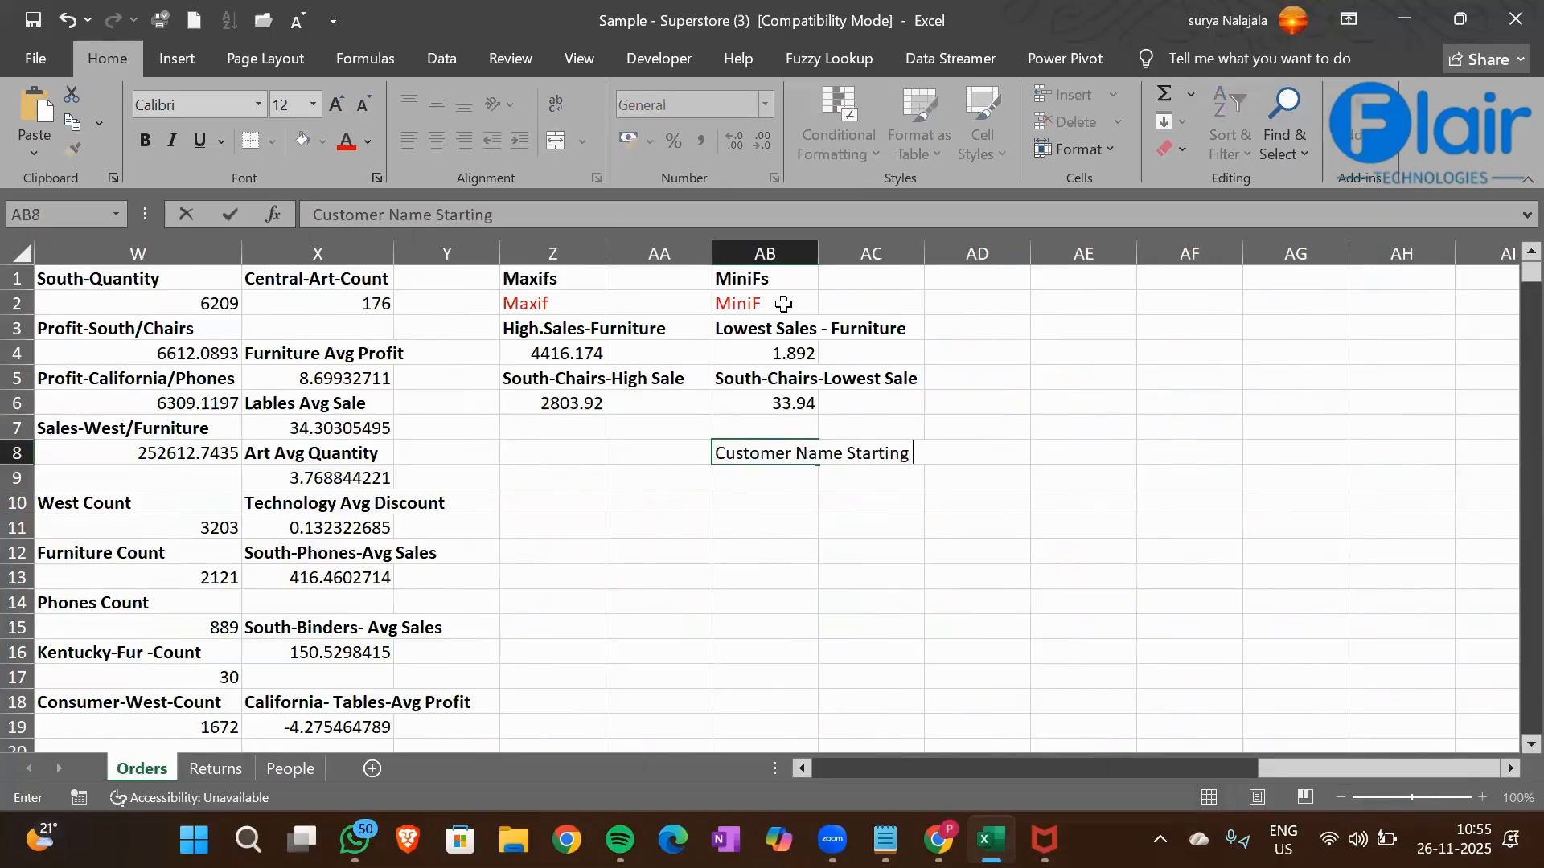
text(With C)
key(Return)
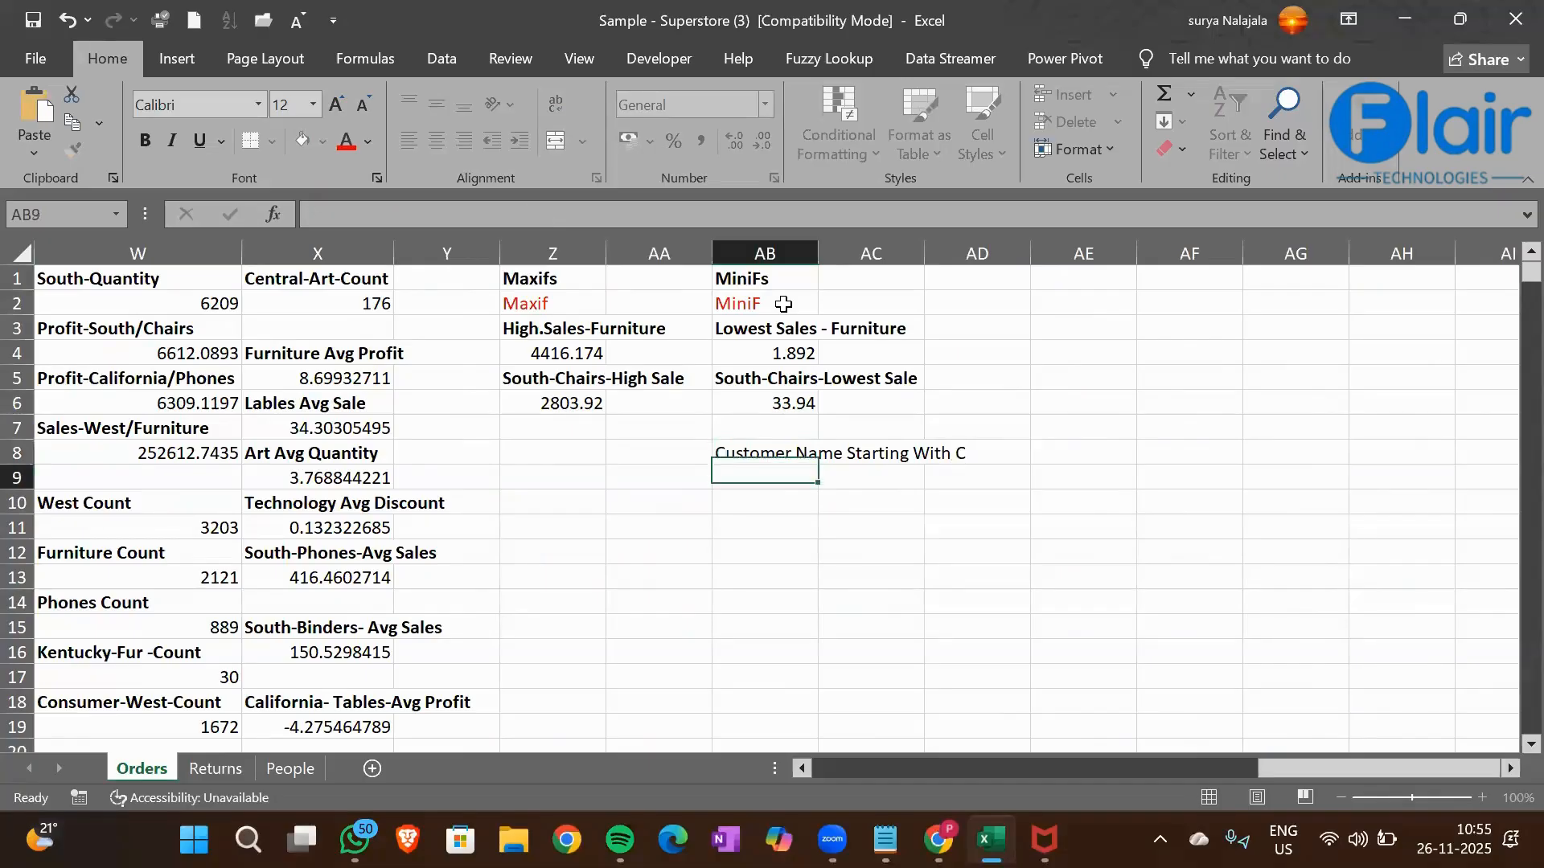
Enter the label "Total Sales" in cell AB9 and make the labels in AB8:AB9 bold
text(Total S)
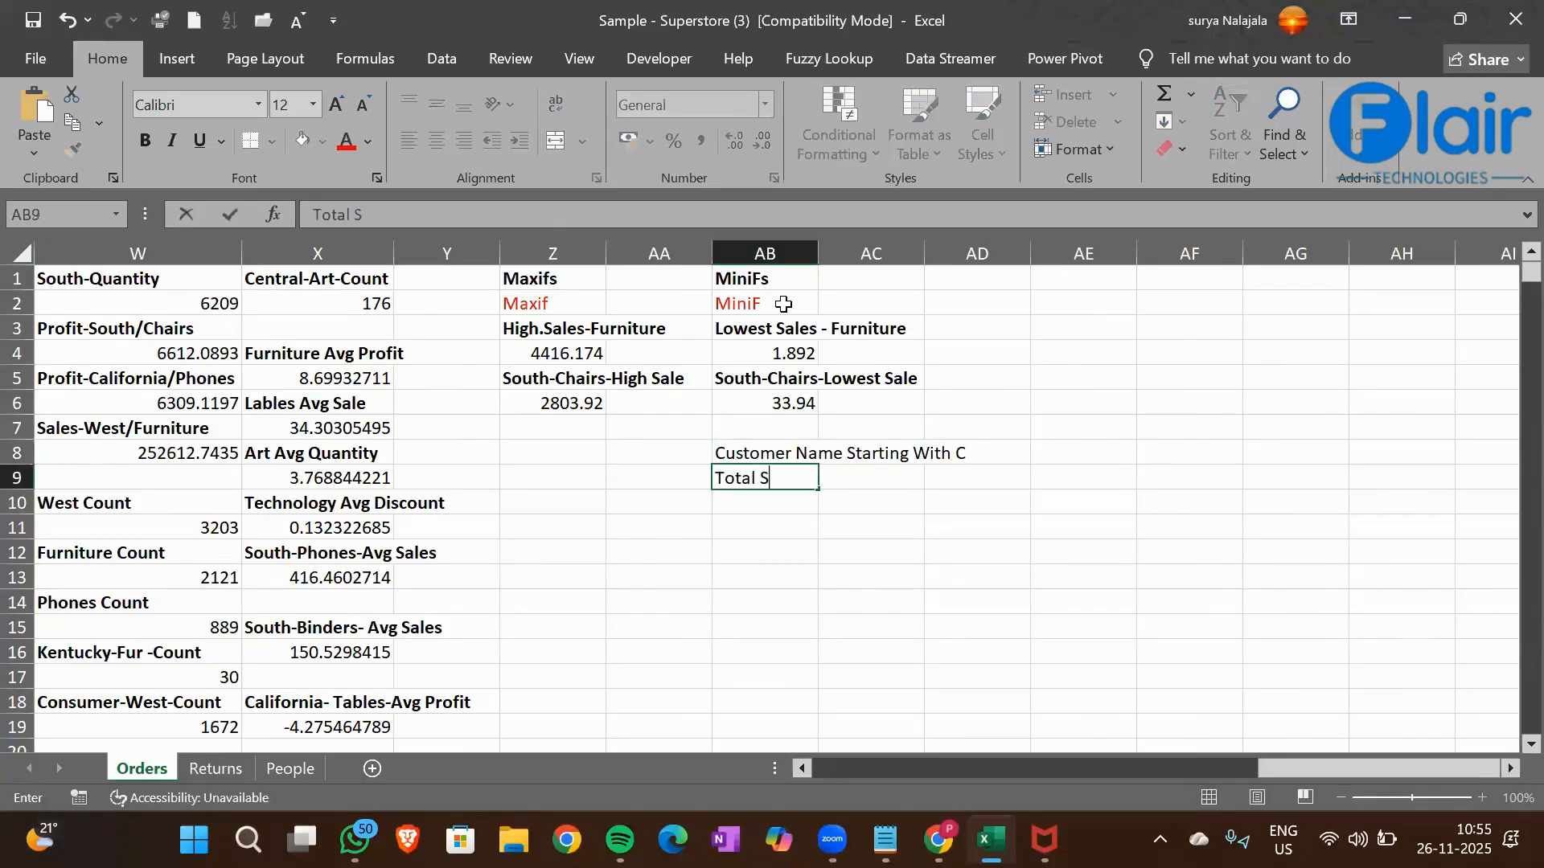
text(ales)
key(Return)
key(Up)
key(Up)
key(shift+Down)
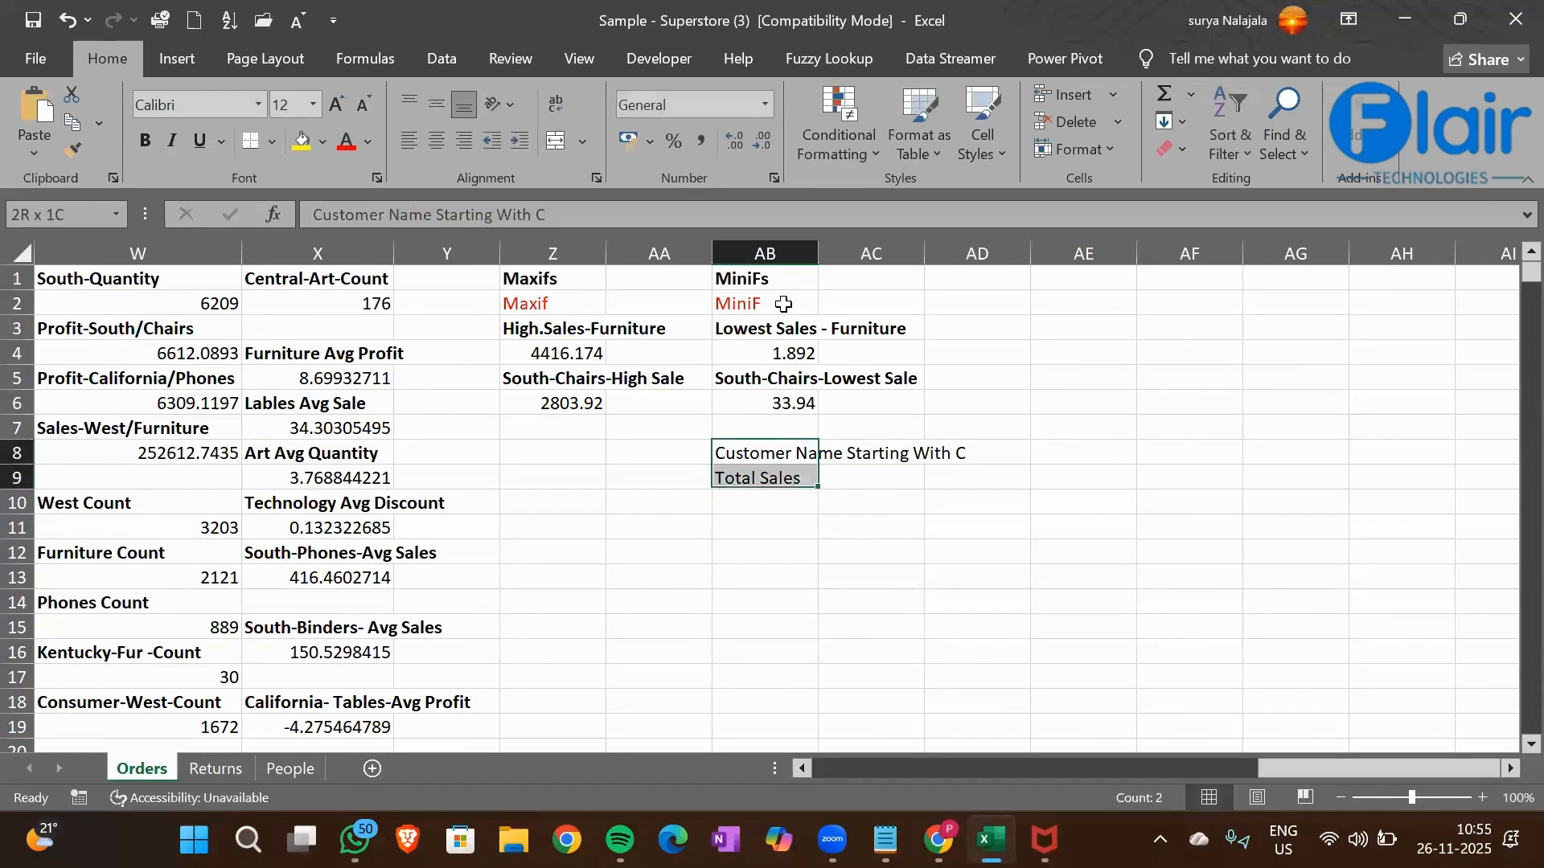
key(ctrl+b)
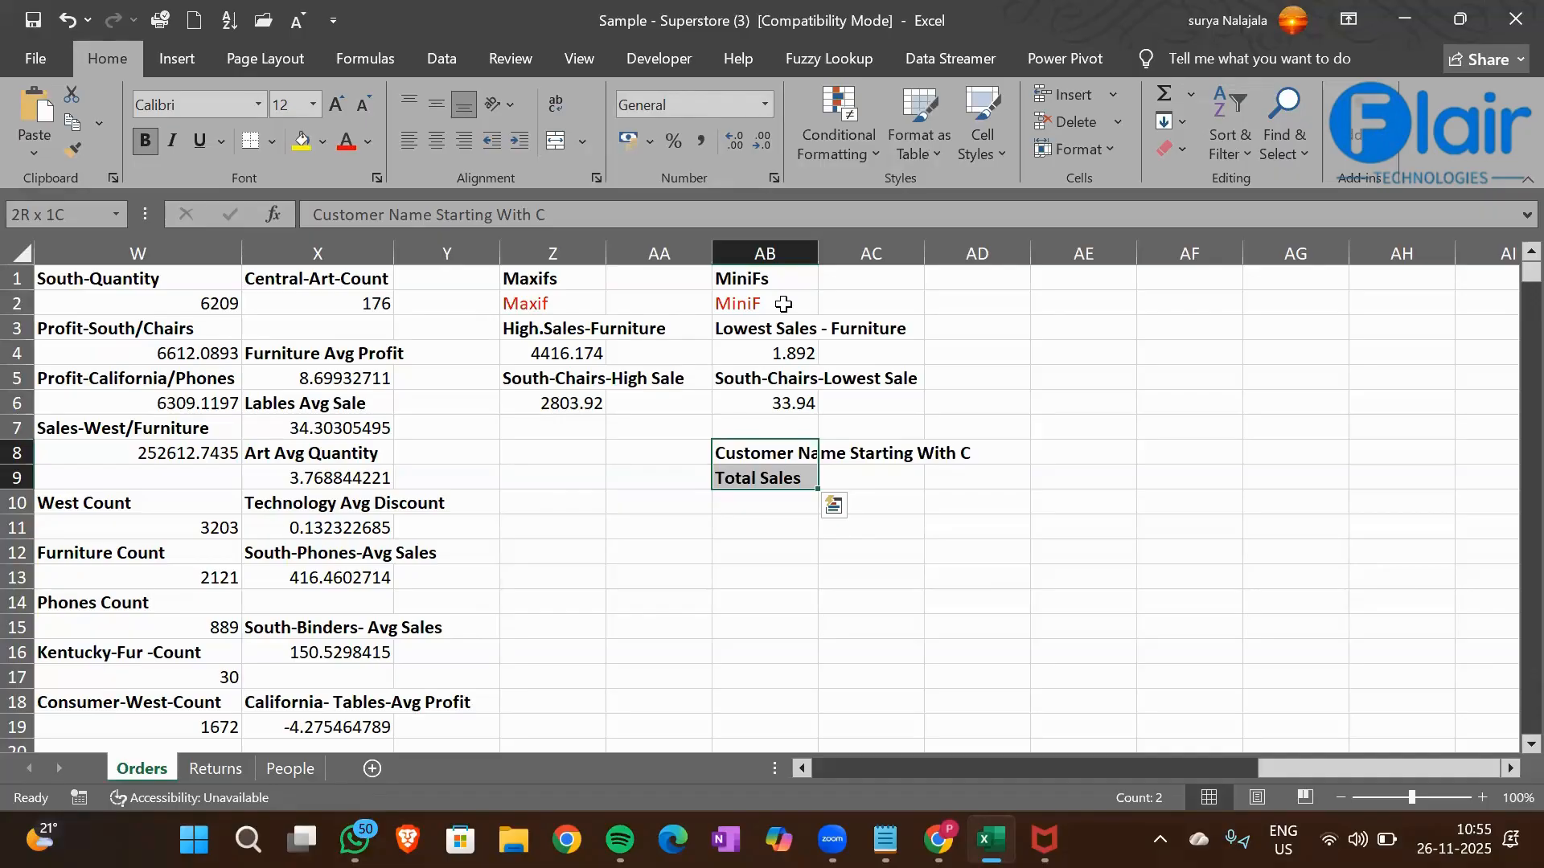
key(Return)
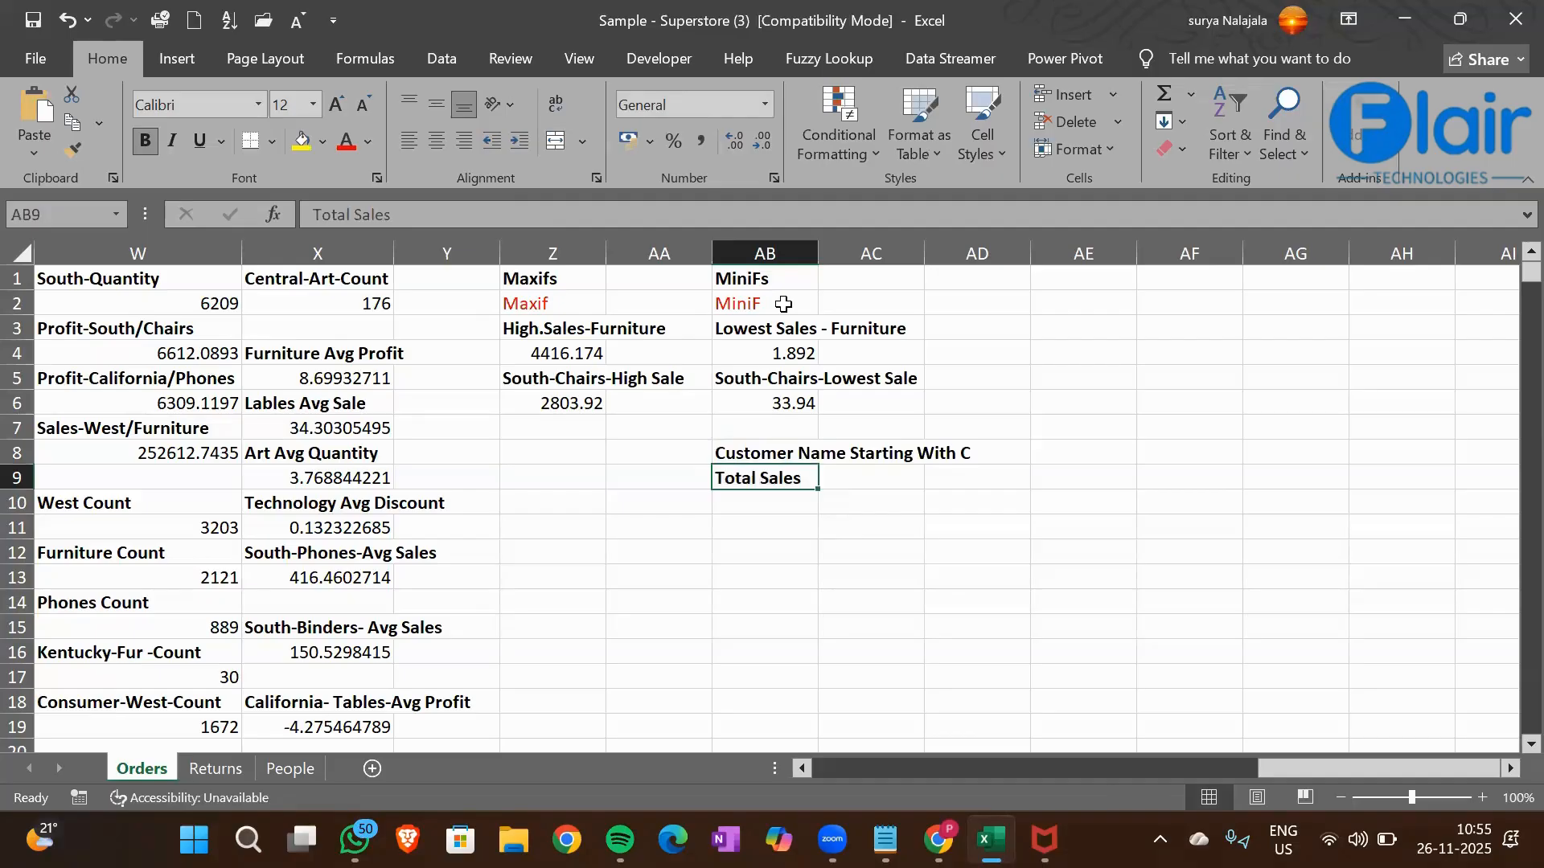
Start a SUMIF formula in cell AB10 with the Customer Name column G1:G9995 as the criteria range
key(Down)
text(=)
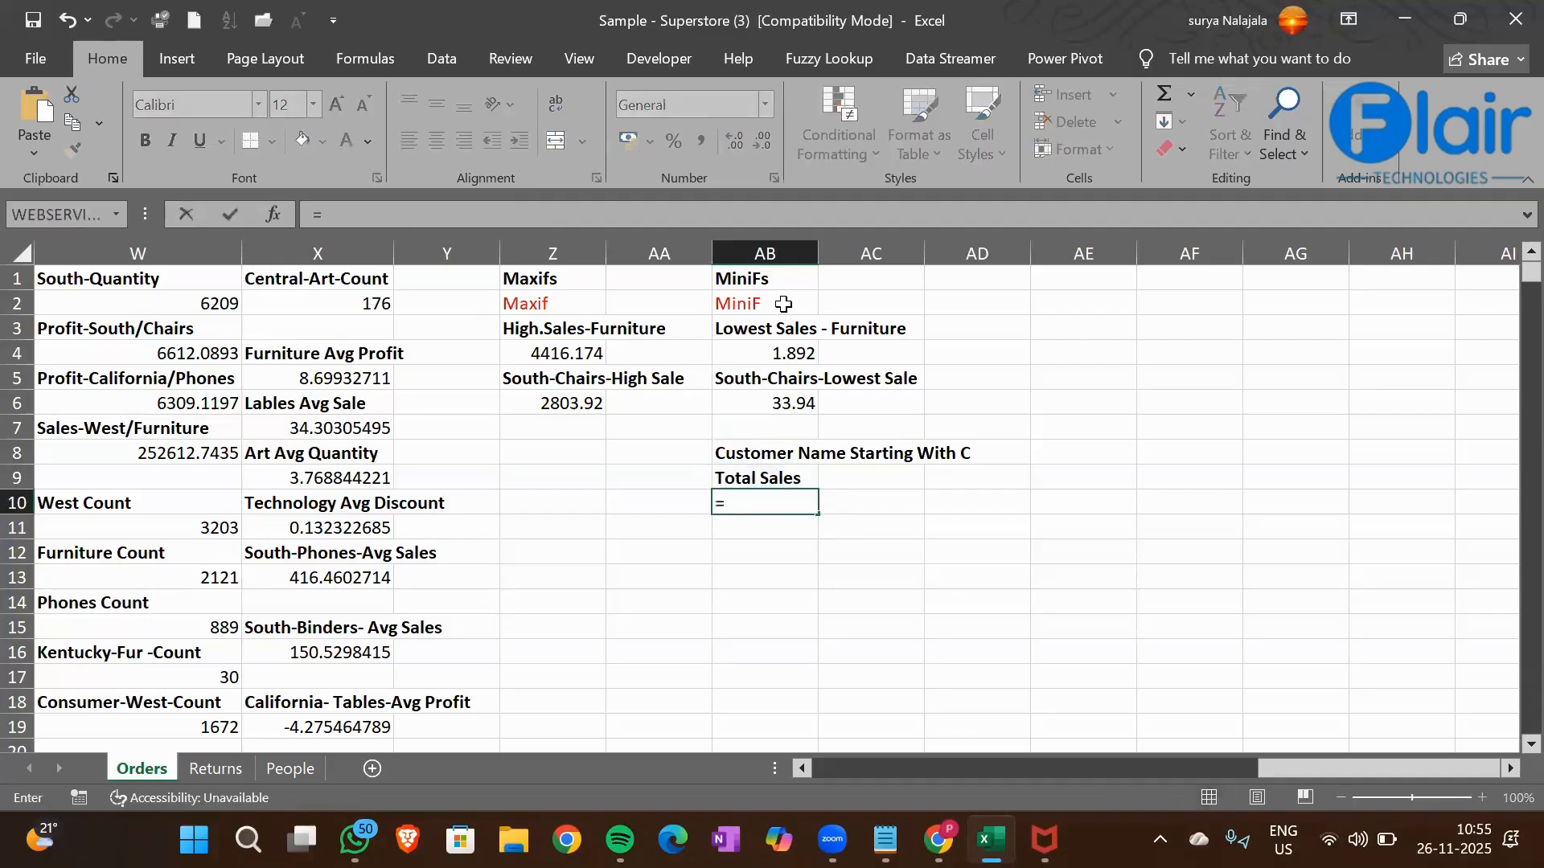
text(sumif)
key(Tab)
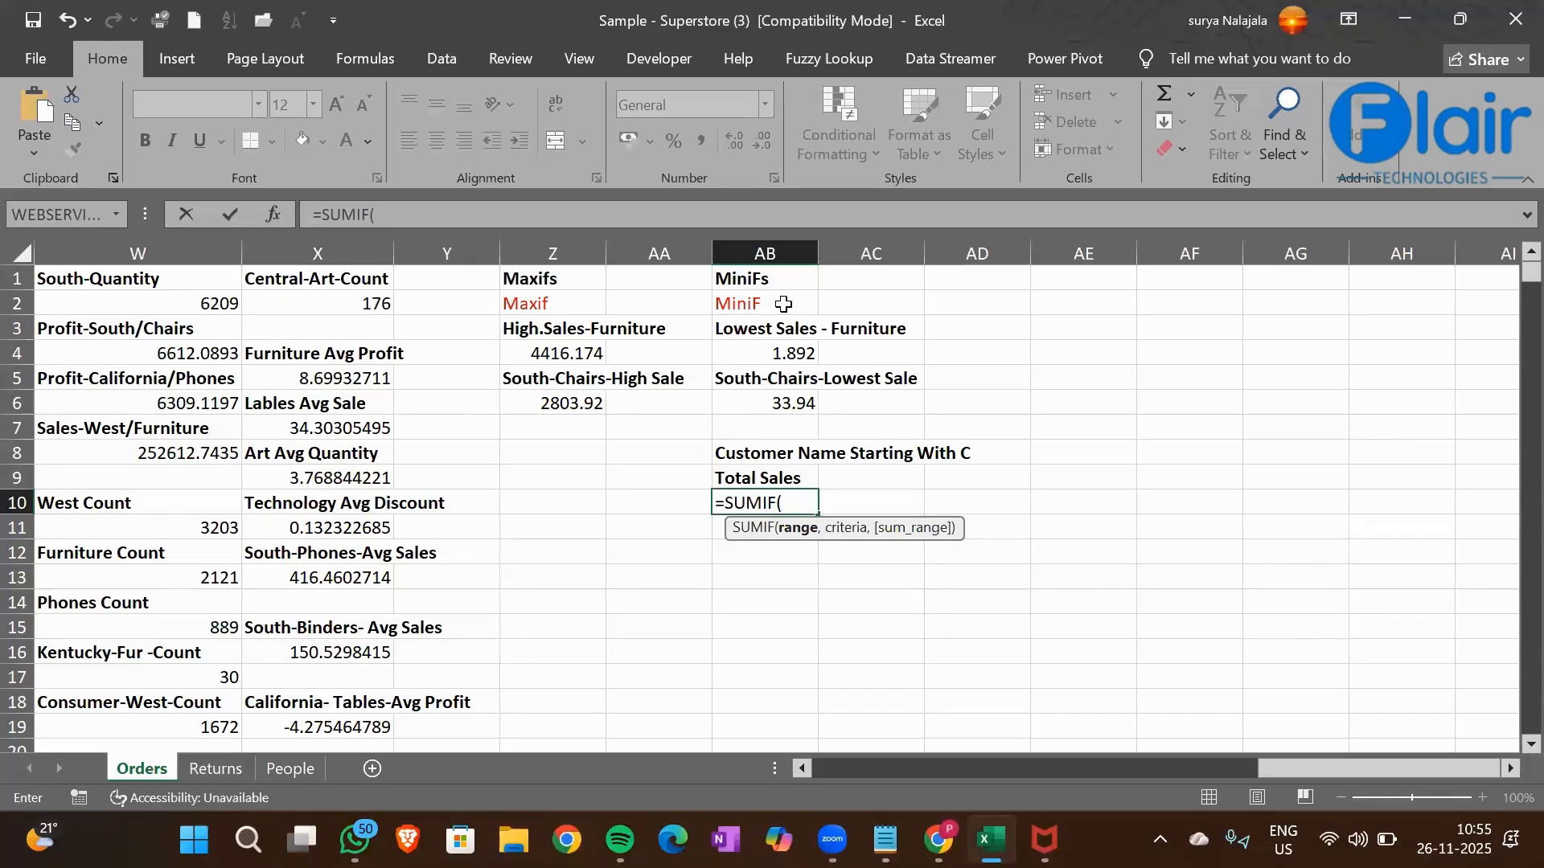
key(Left)
key(Left)
key(Left)
key(Left)
key(Left)
key(Left)
key(Left)
key(Left)
key(Left)
key(Left)
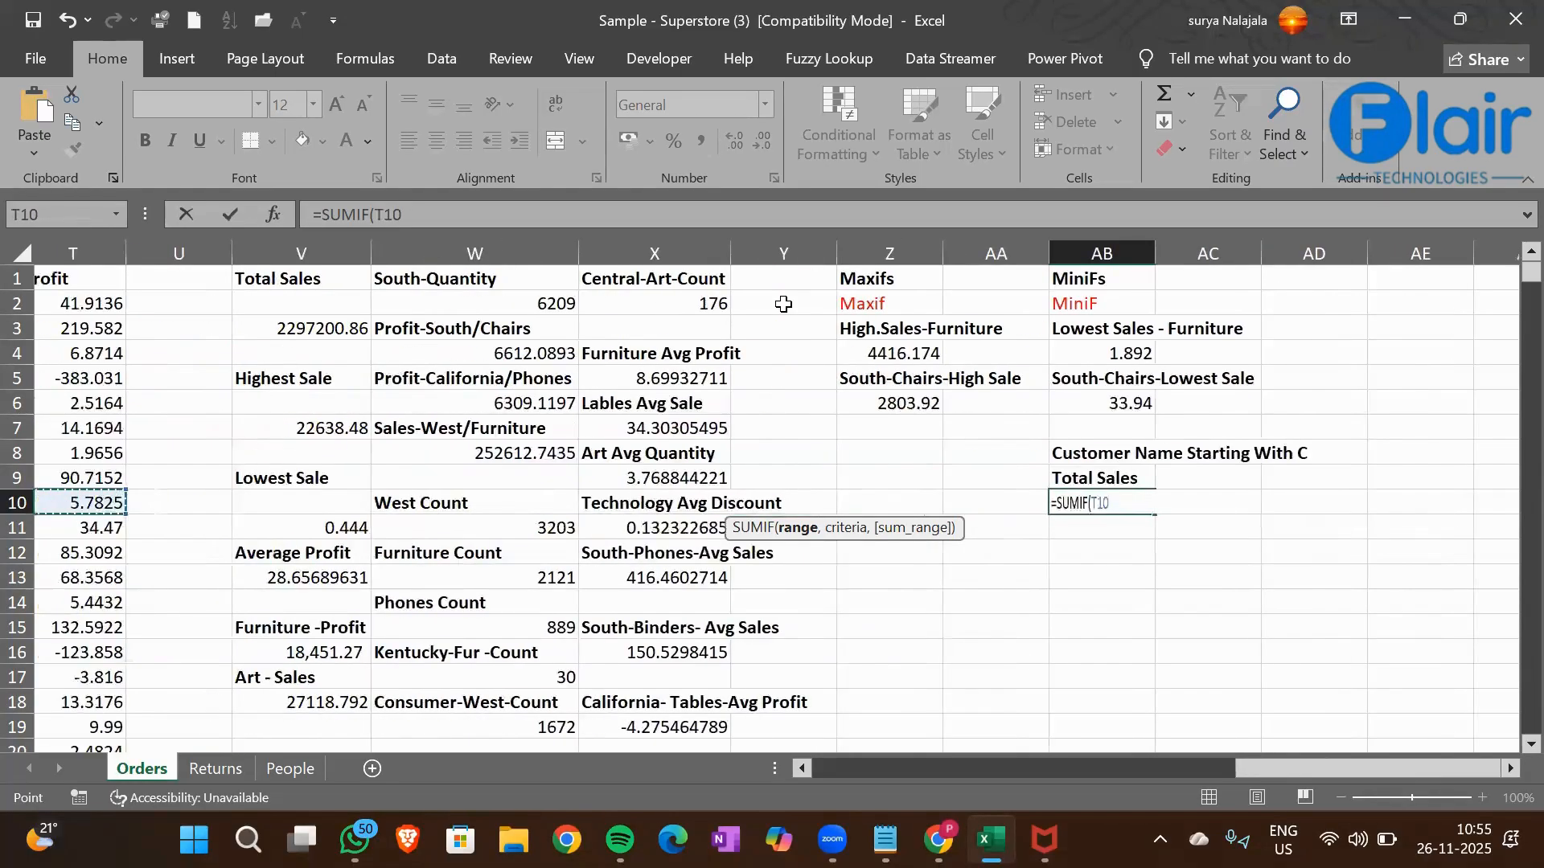
key(Left)
key(Left)
key(Left)
key(Left)
key(Left)
key(Left)
key(Left)
key(Left)
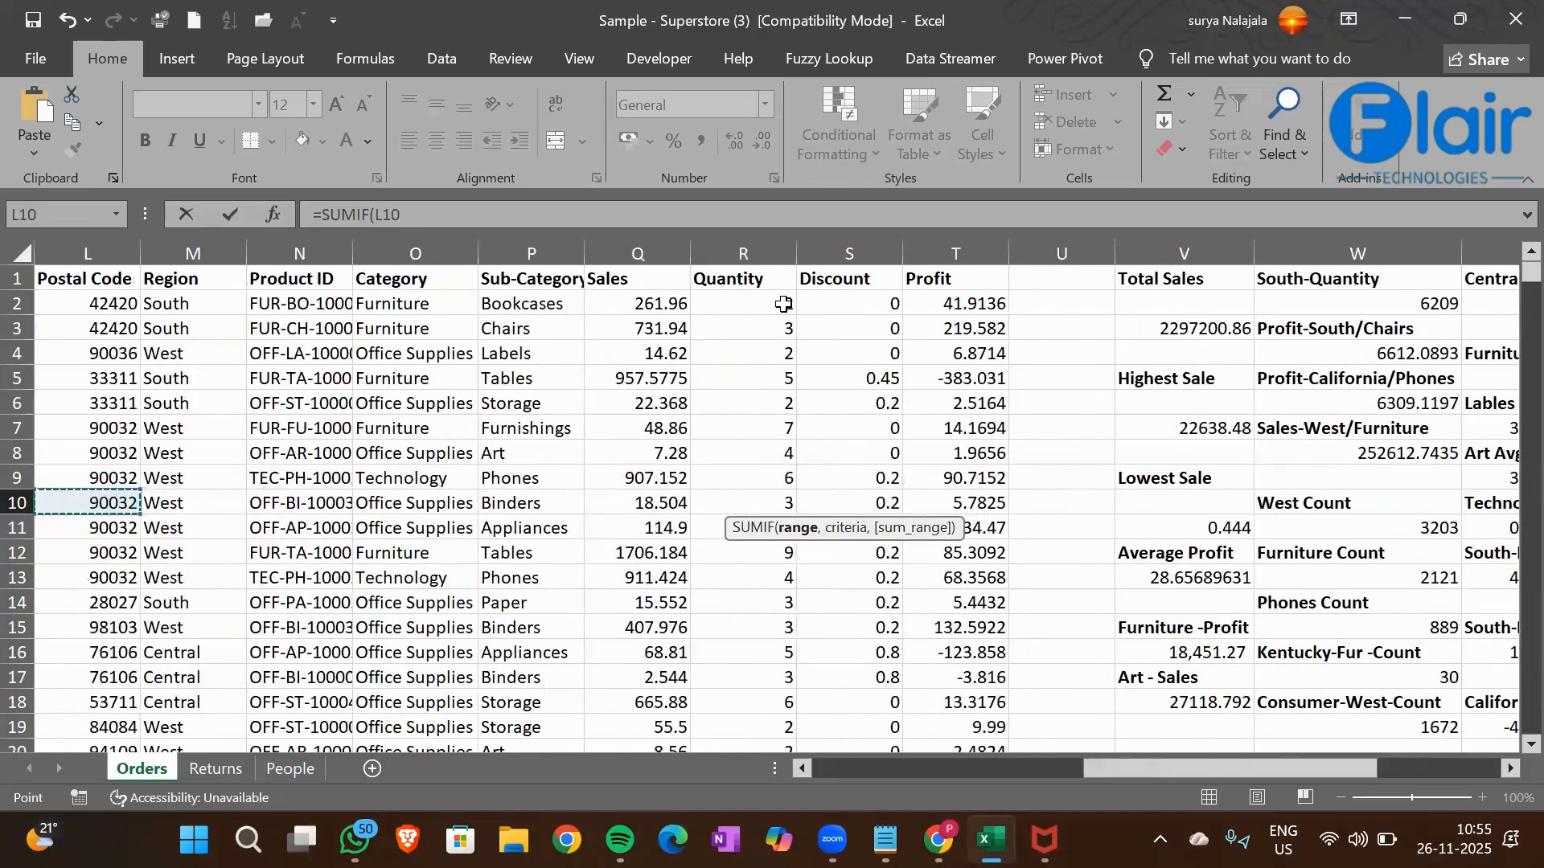
key(Left)
key(Left)
key(Left)
key(Left)
key(Right)
key(ctrl+Up)
key(ctrl+shift+Down)
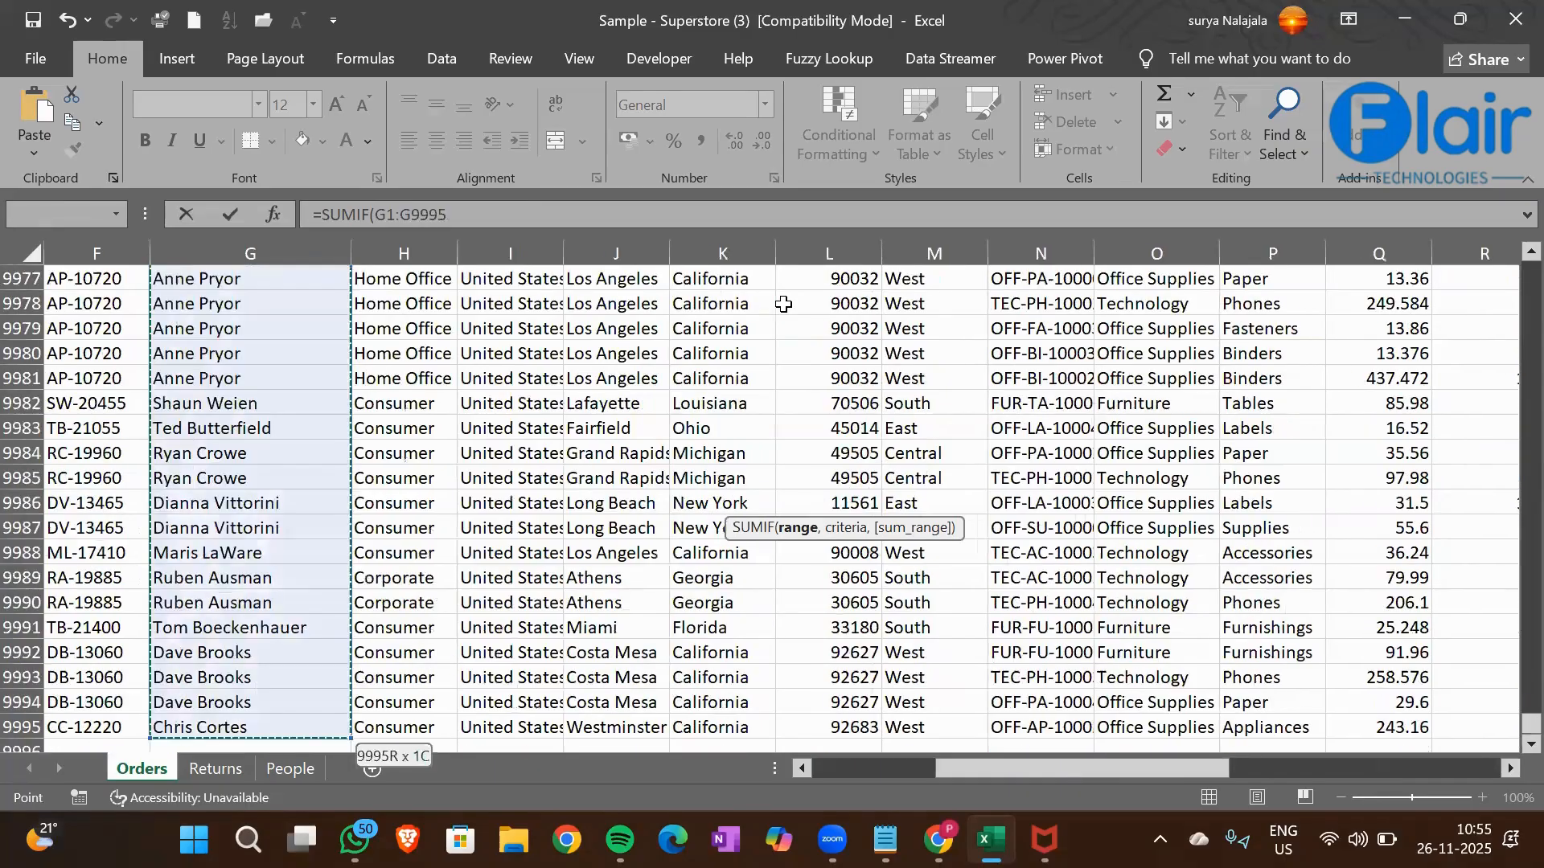
text(,)
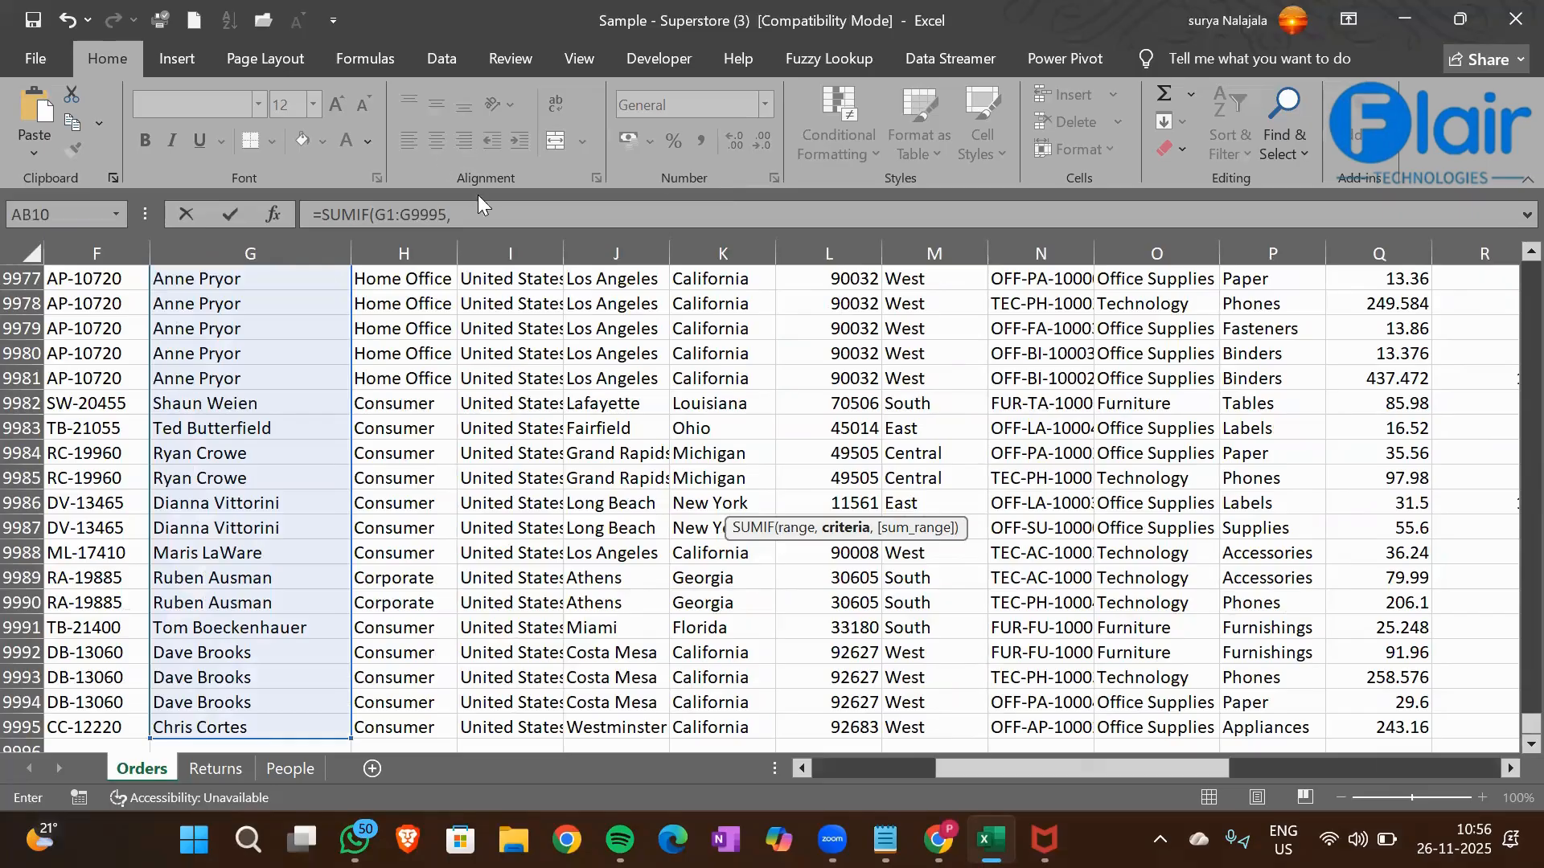
Add the wildcard criterion "C*" to the SUMIF formula in AB10 to match customer names starting with C
click(484, 214)
text("C)
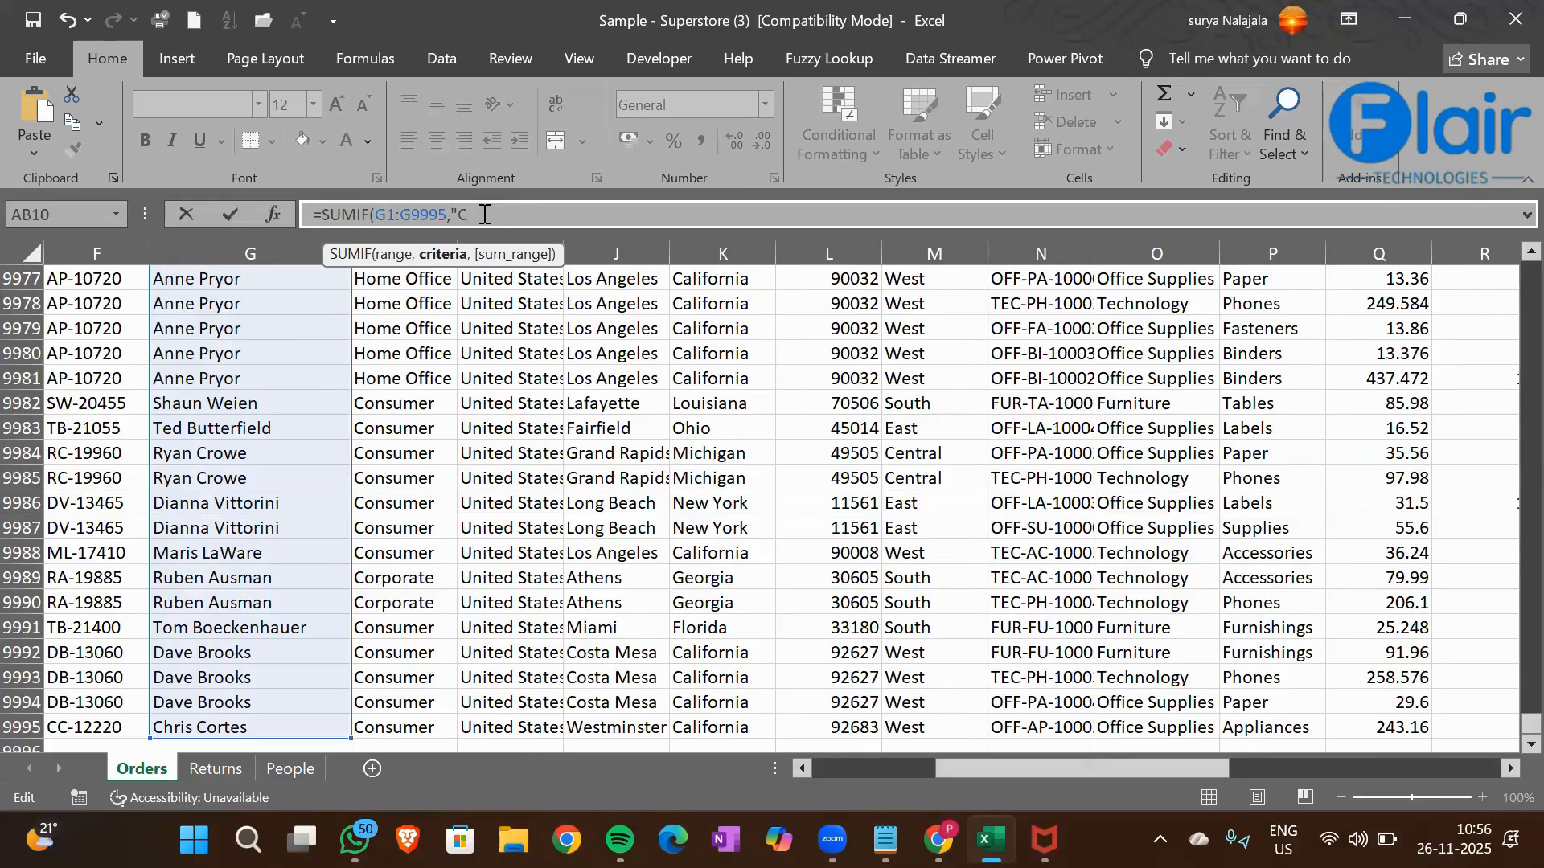
text(*",)
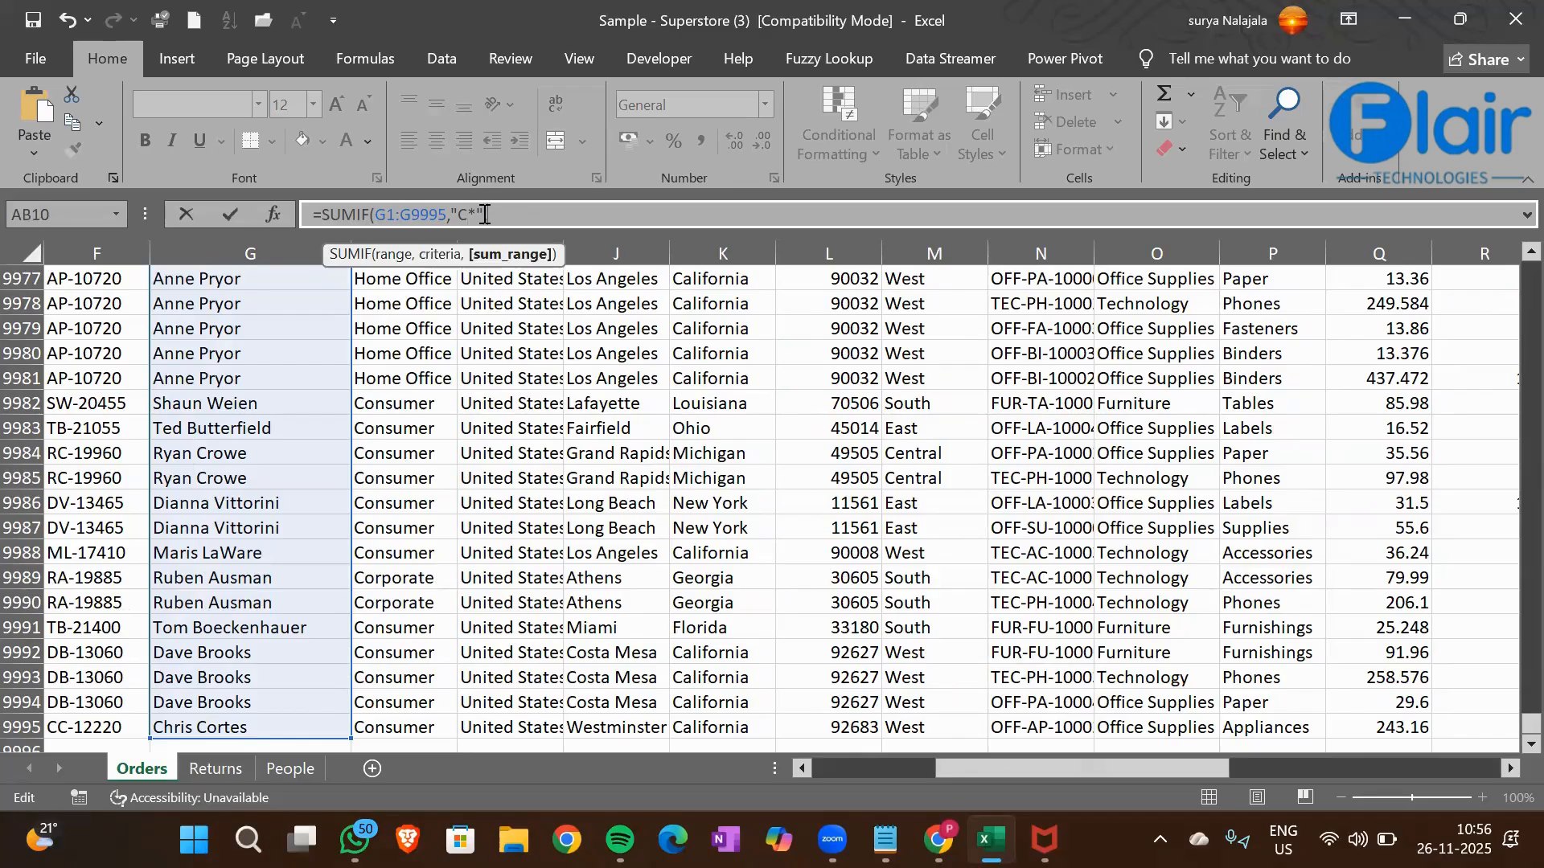
Complete the SUMIF formula with the Sales column Q1:Q9995 as the sum range
click(1248, 474)
key(Right)
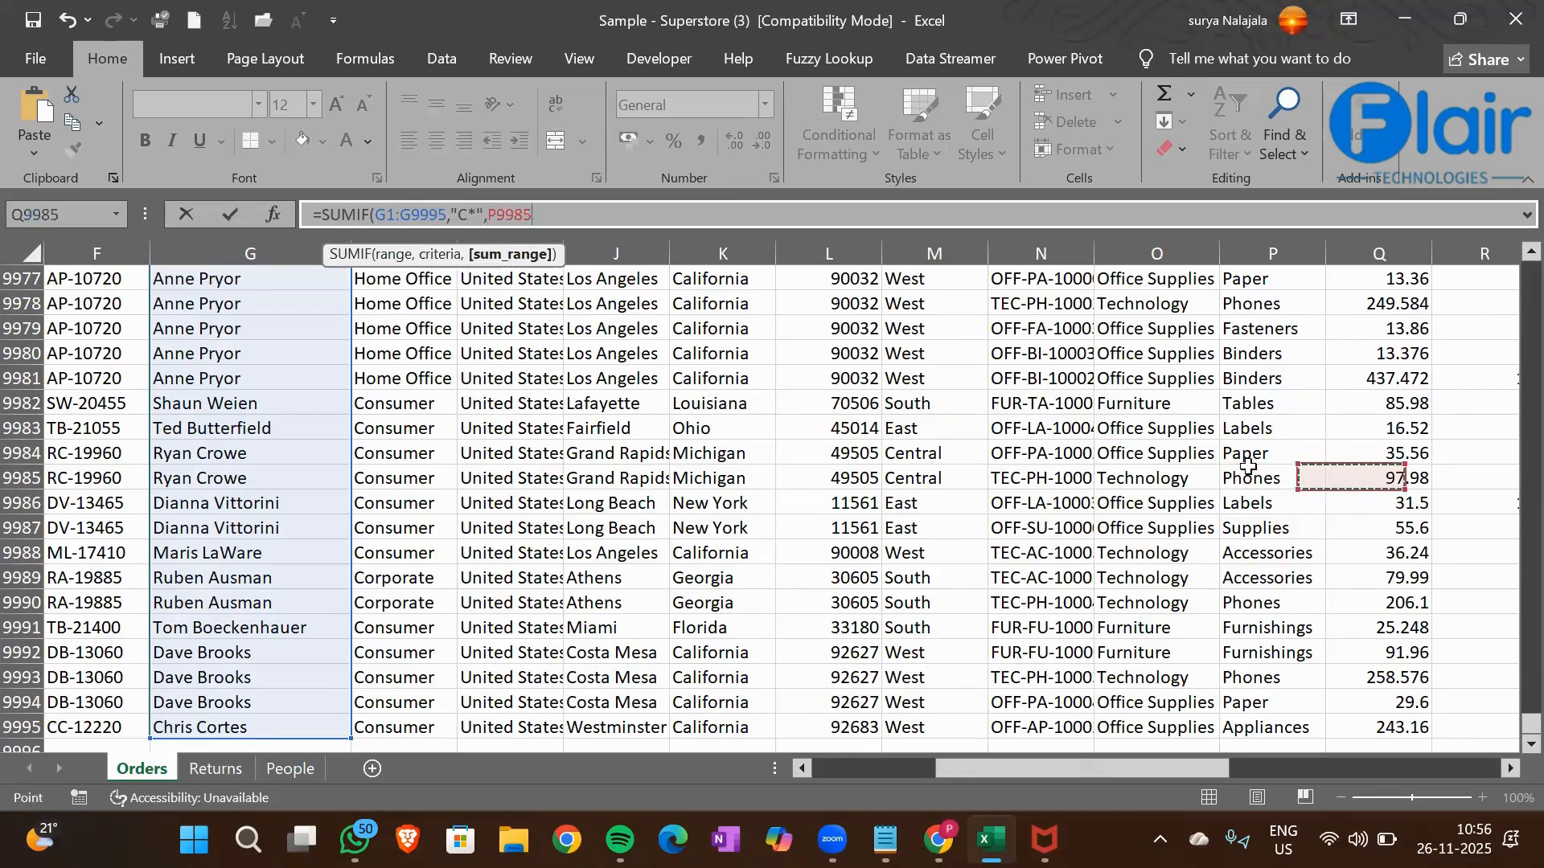
key(ctrl+Up)
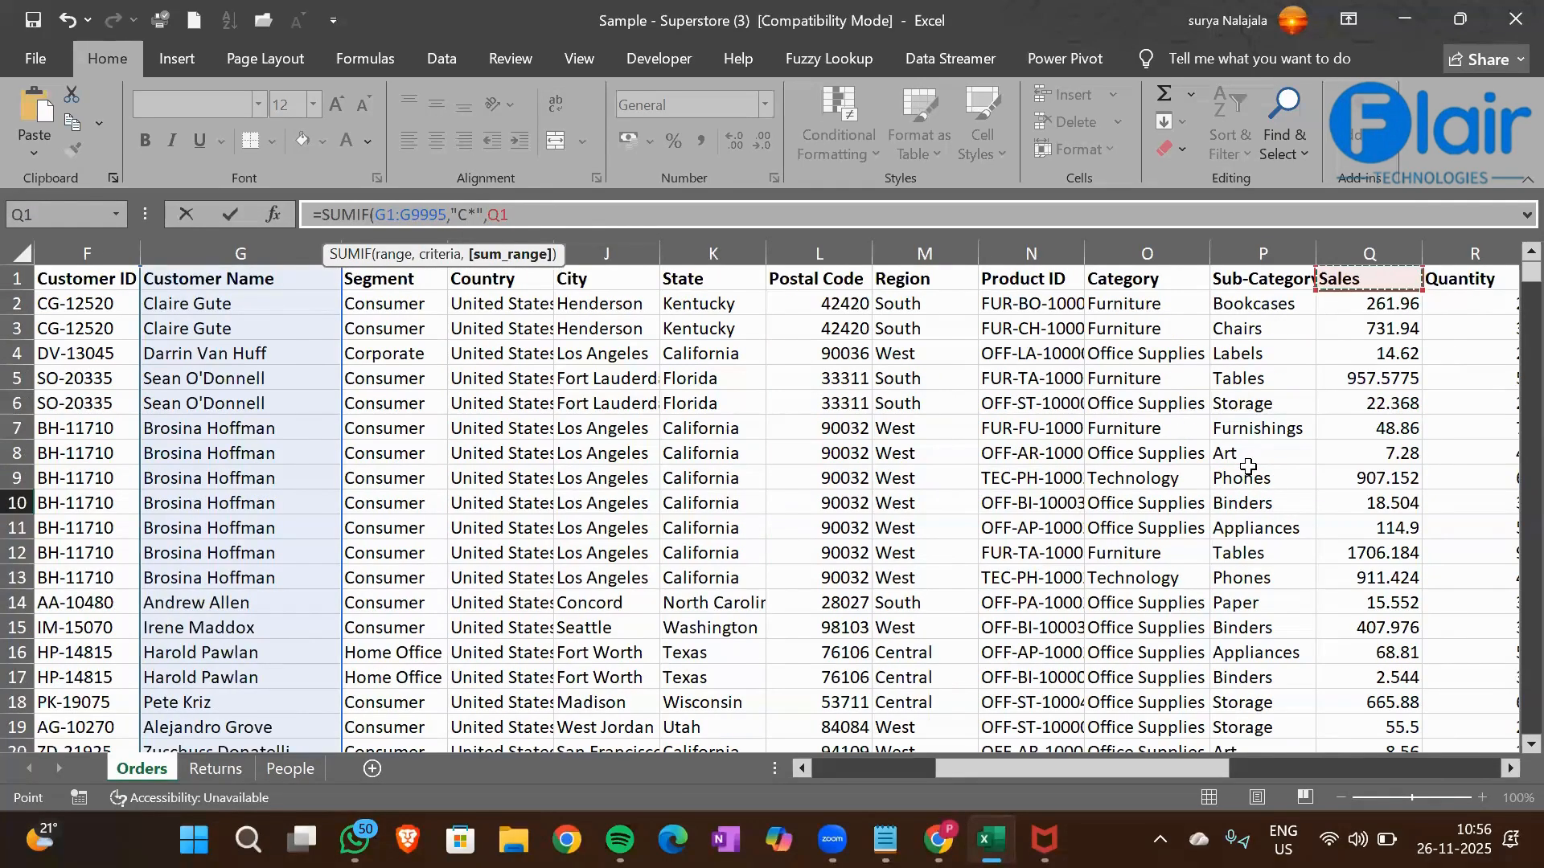
key(ctrl+shift+Down)
key(Return)
Apply the comma number style to the SUMIF total in cell AB10
key(Up)
scroll(1248, 467, up, 2)
key(Up)
key(Down)
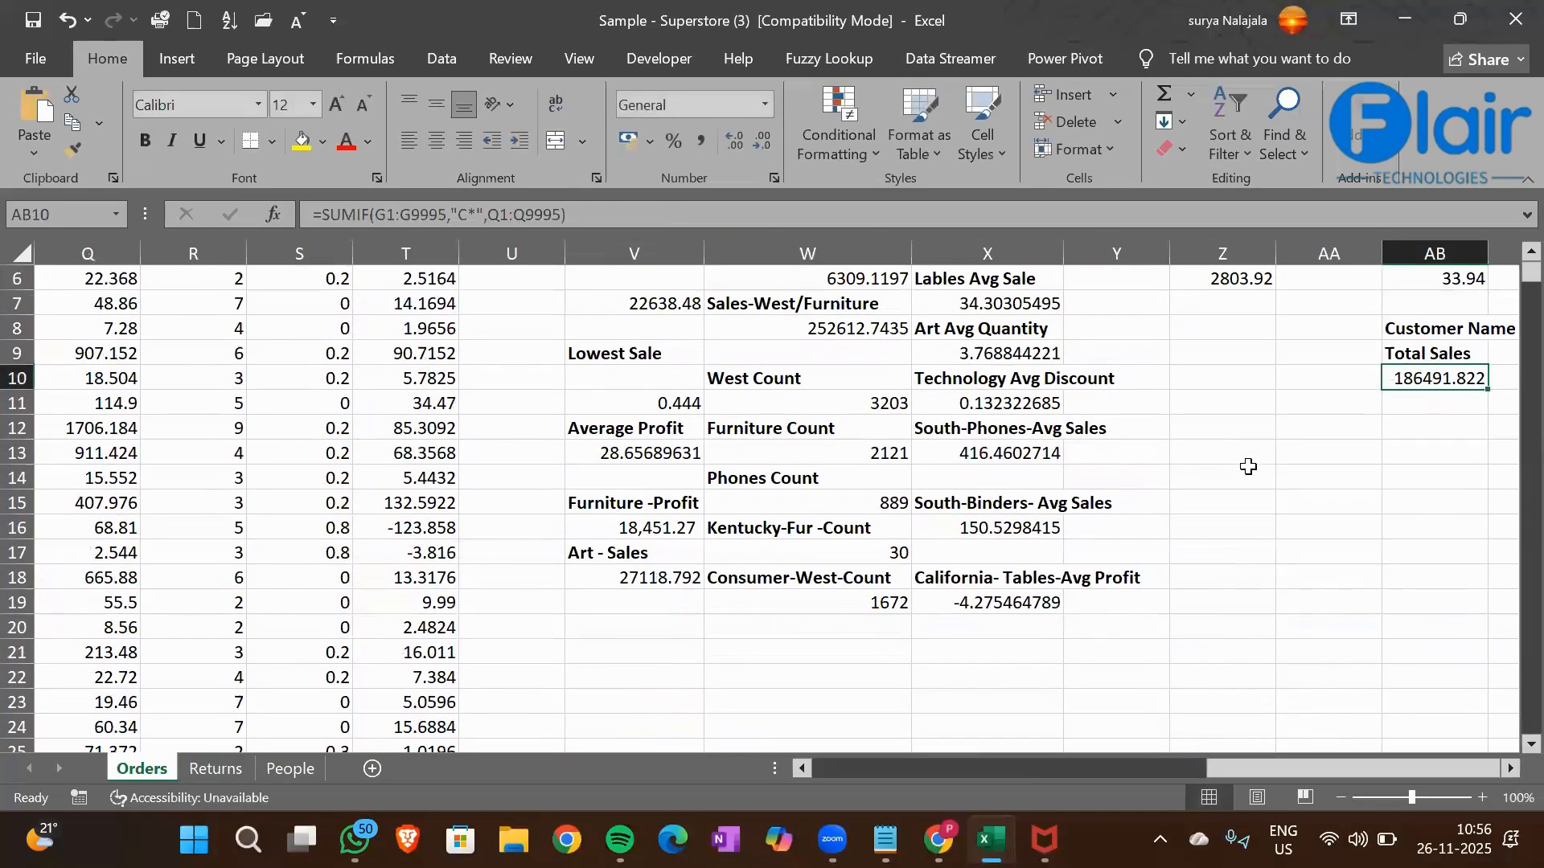
click(696, 143)
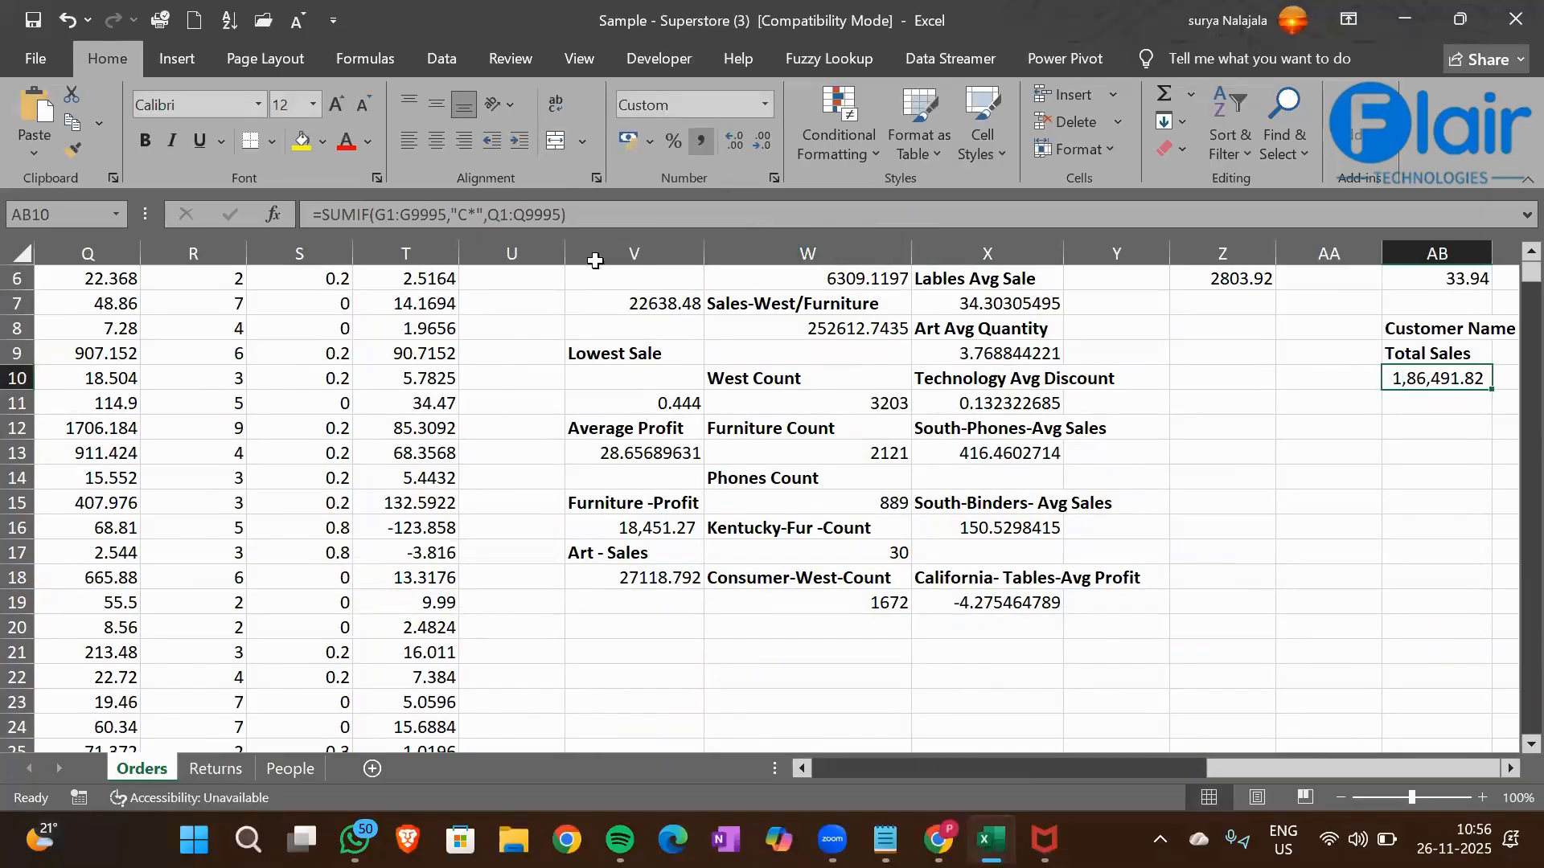
Turn on filters for the orders table with the Customer Name header cell G1 selected
click(295, 375)
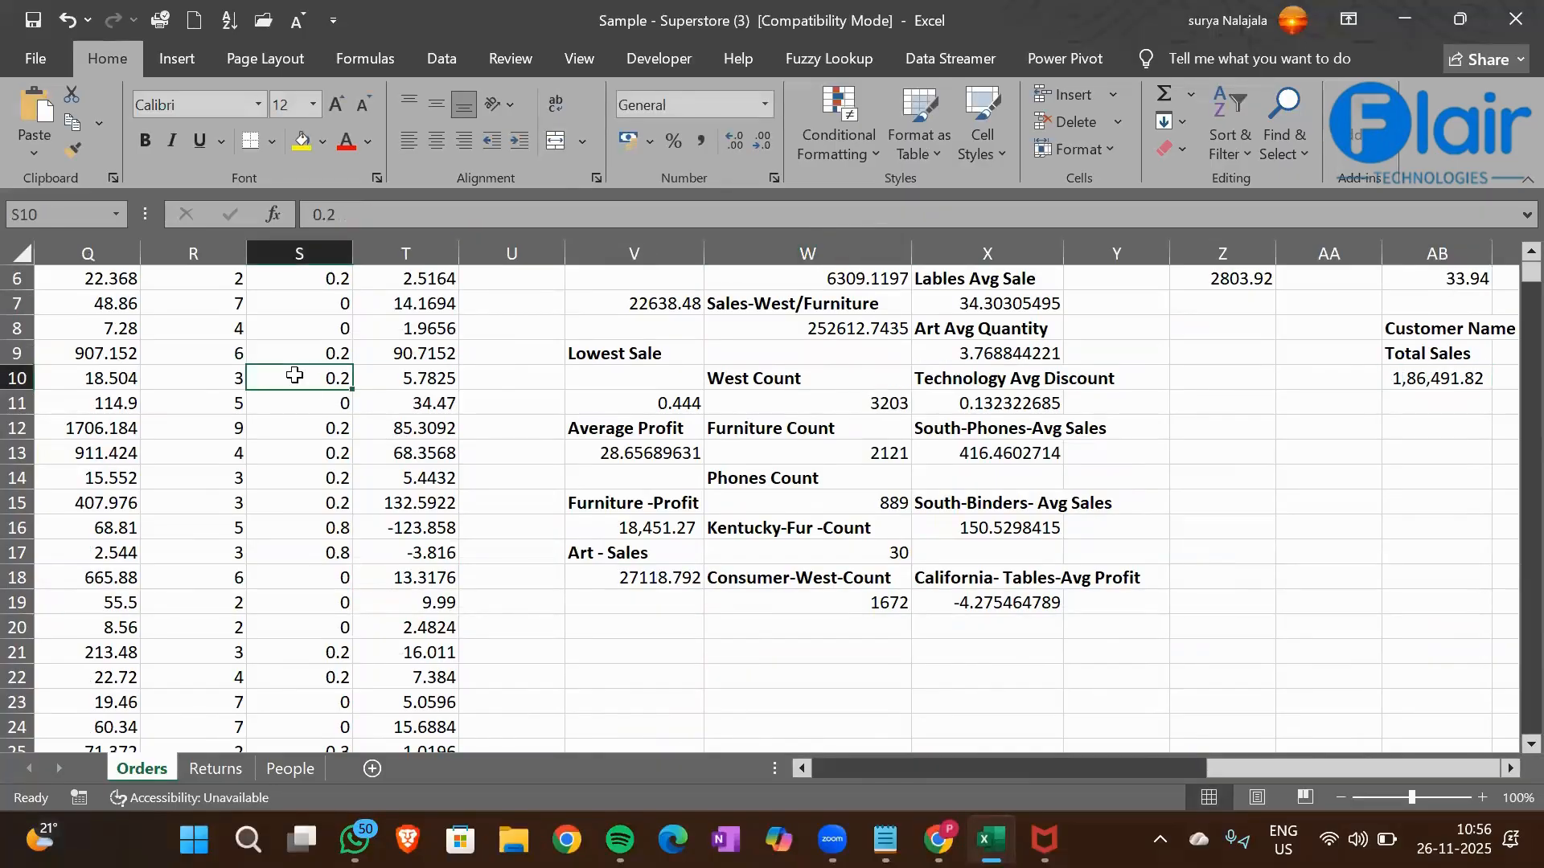
key(ctrl+Left)
key(Right)
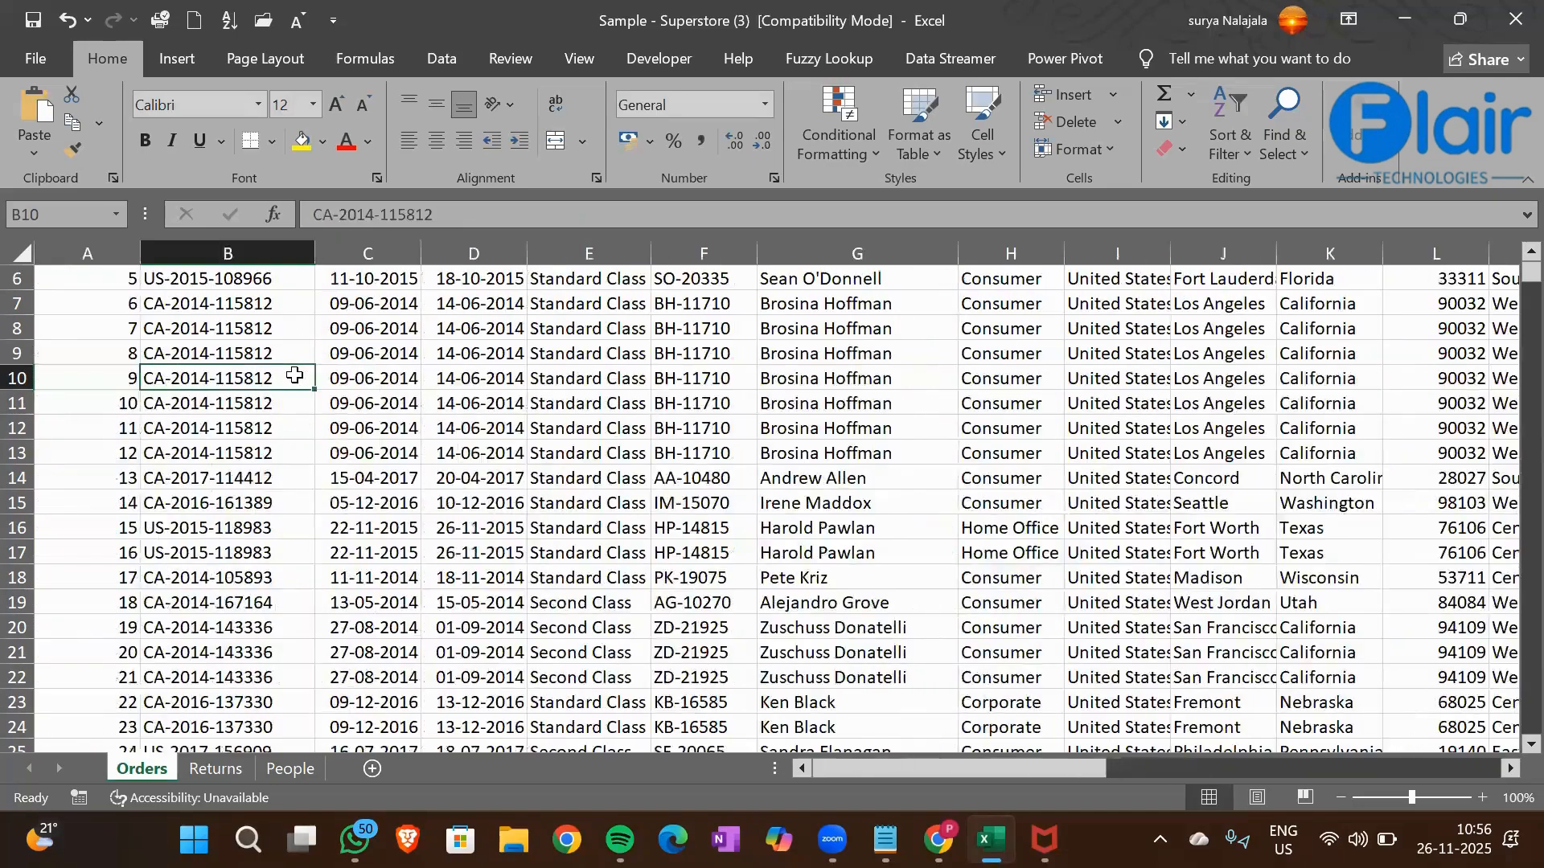
key(ctrl+Up)
key(Right)
key(Right)
key(Right)
key(Right)
key(Right)
key(ctrl+shift+l)
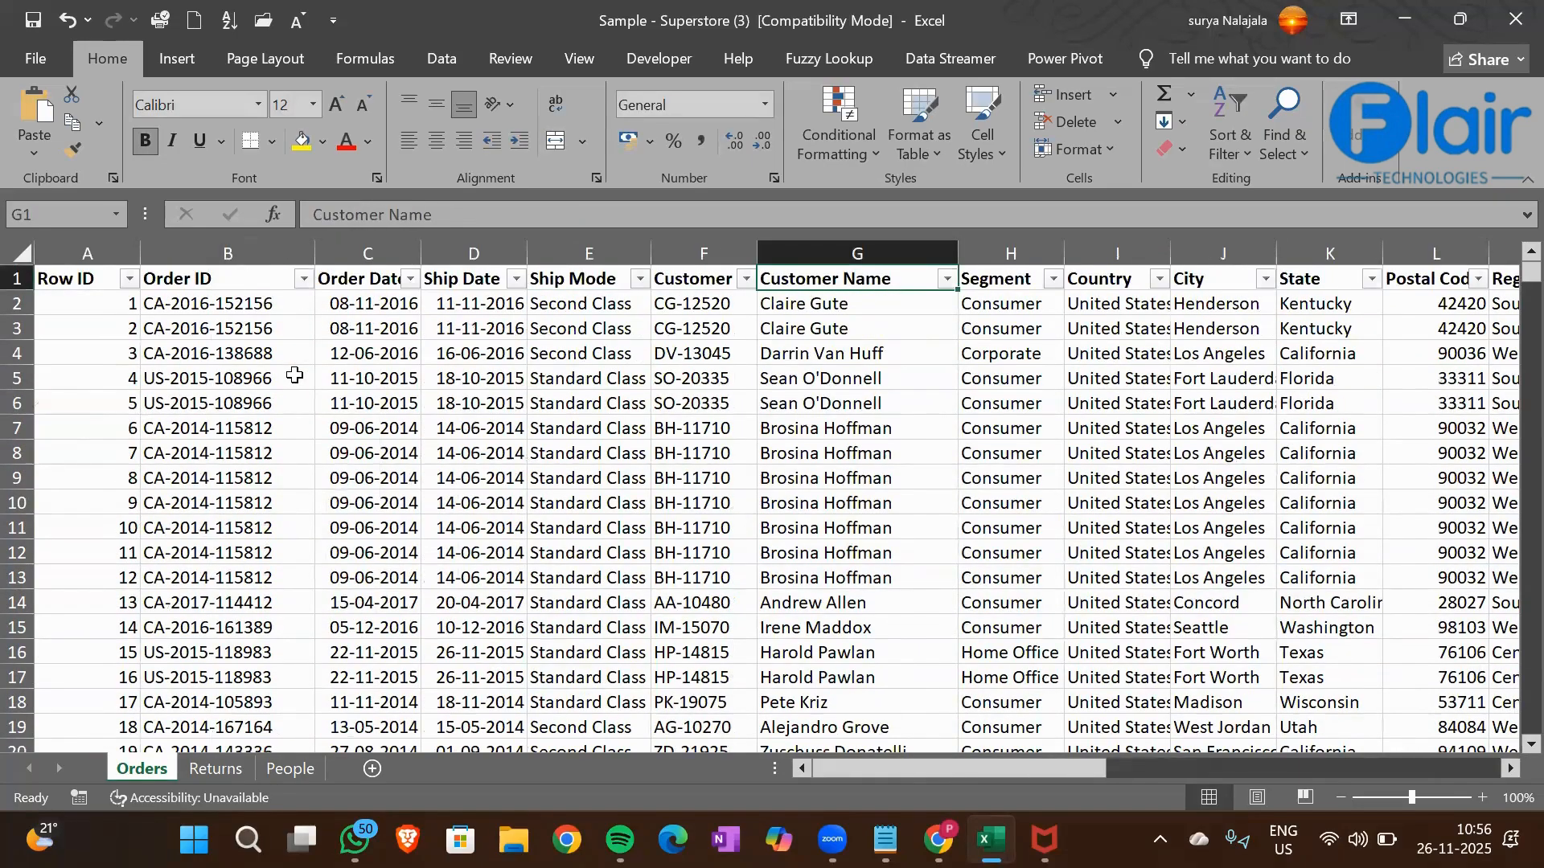
Filter the Customer Name column with a Begins With text filter for "C"
key(alt+Down)
key(Down)
key(Down)
key(Down)
key(Down)
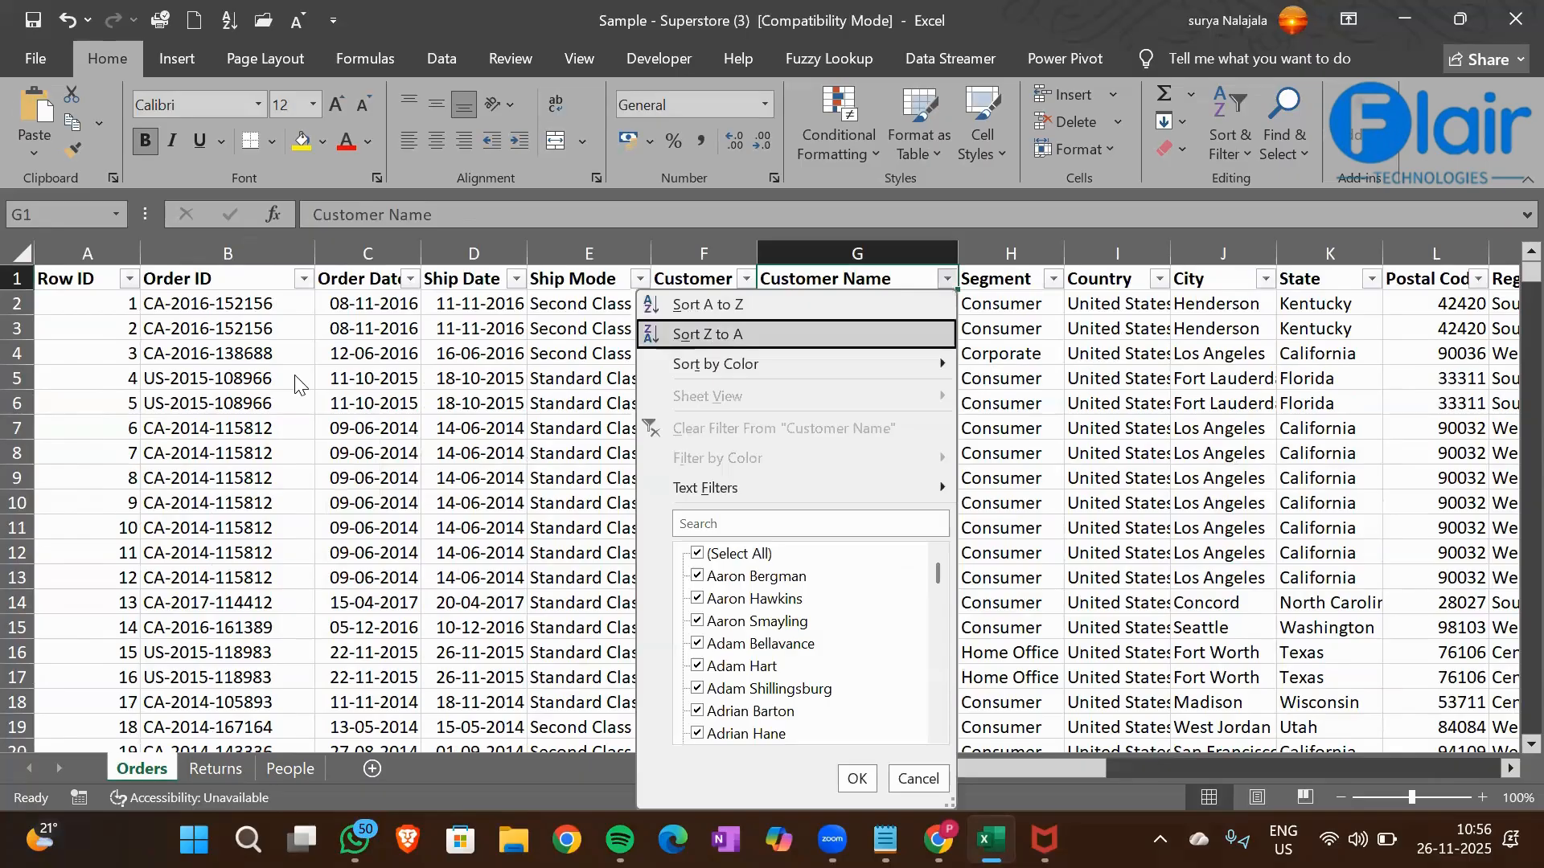
key(Down)
key(Down)
key(Right)
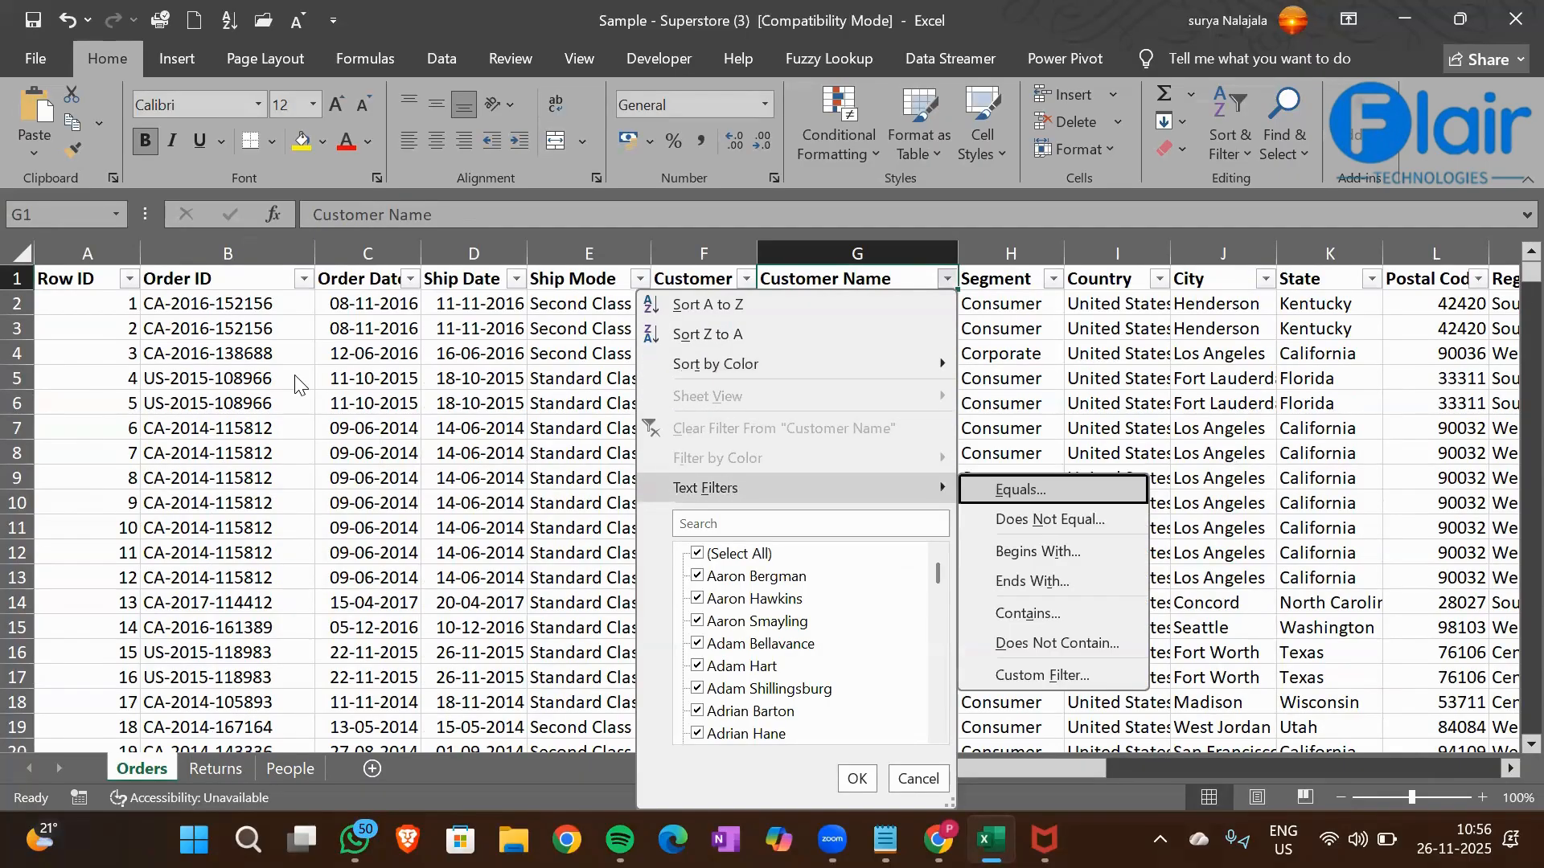
key(Down)
key(Down)
key(Return)
text(C)
key(Return)
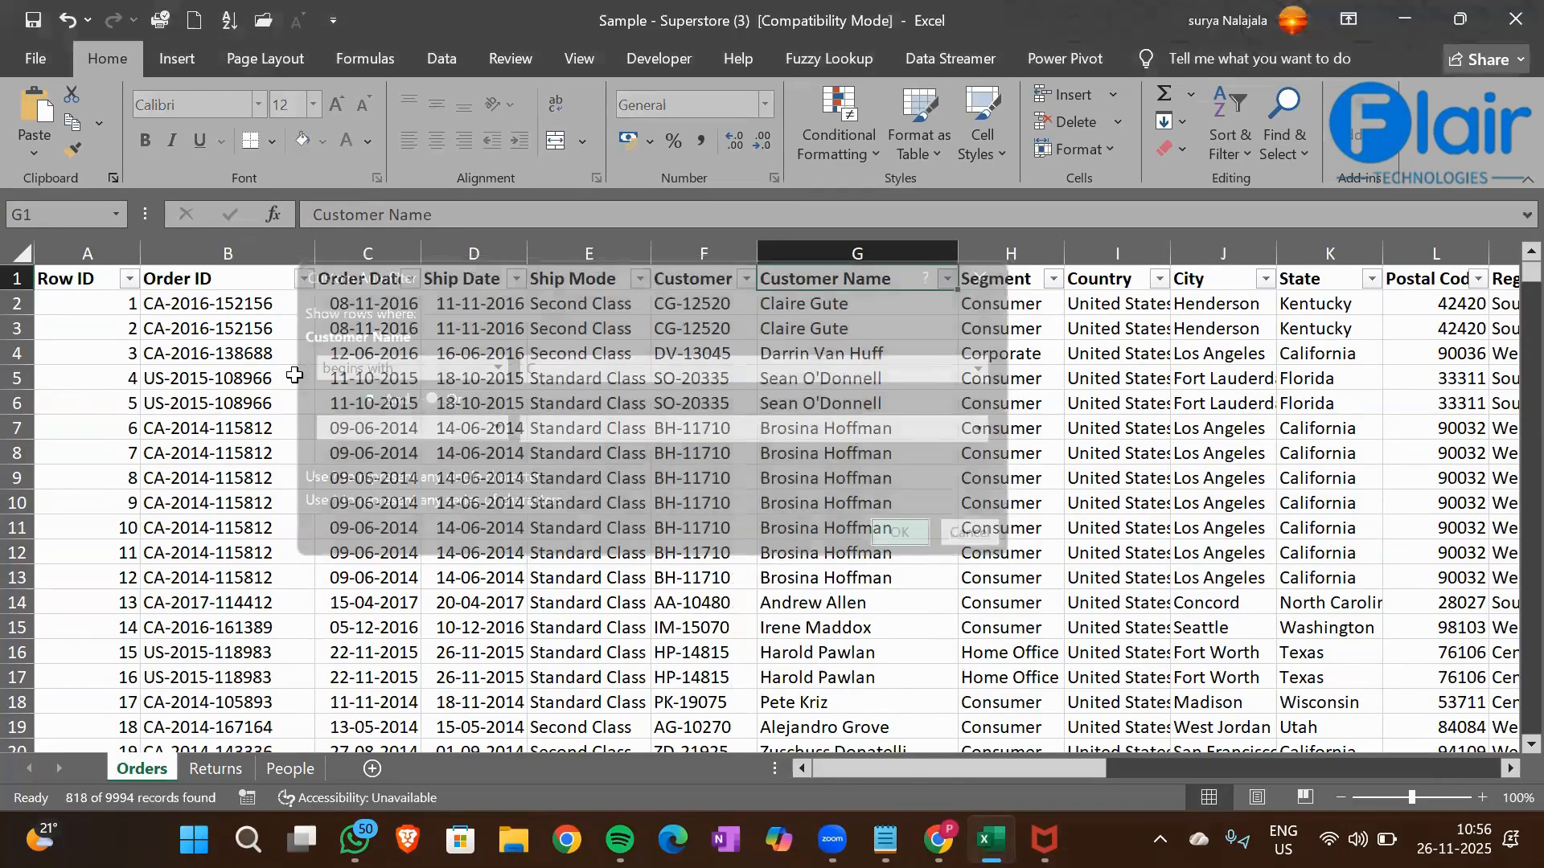
Select the filtered Sales column from Q1 down to check its sum against the SUMIF result
key(Right)
key(Right)
key(Right)
key(Right)
key(Right)
key(Right)
key(Right)
key(Right)
key(Right)
key(Right)
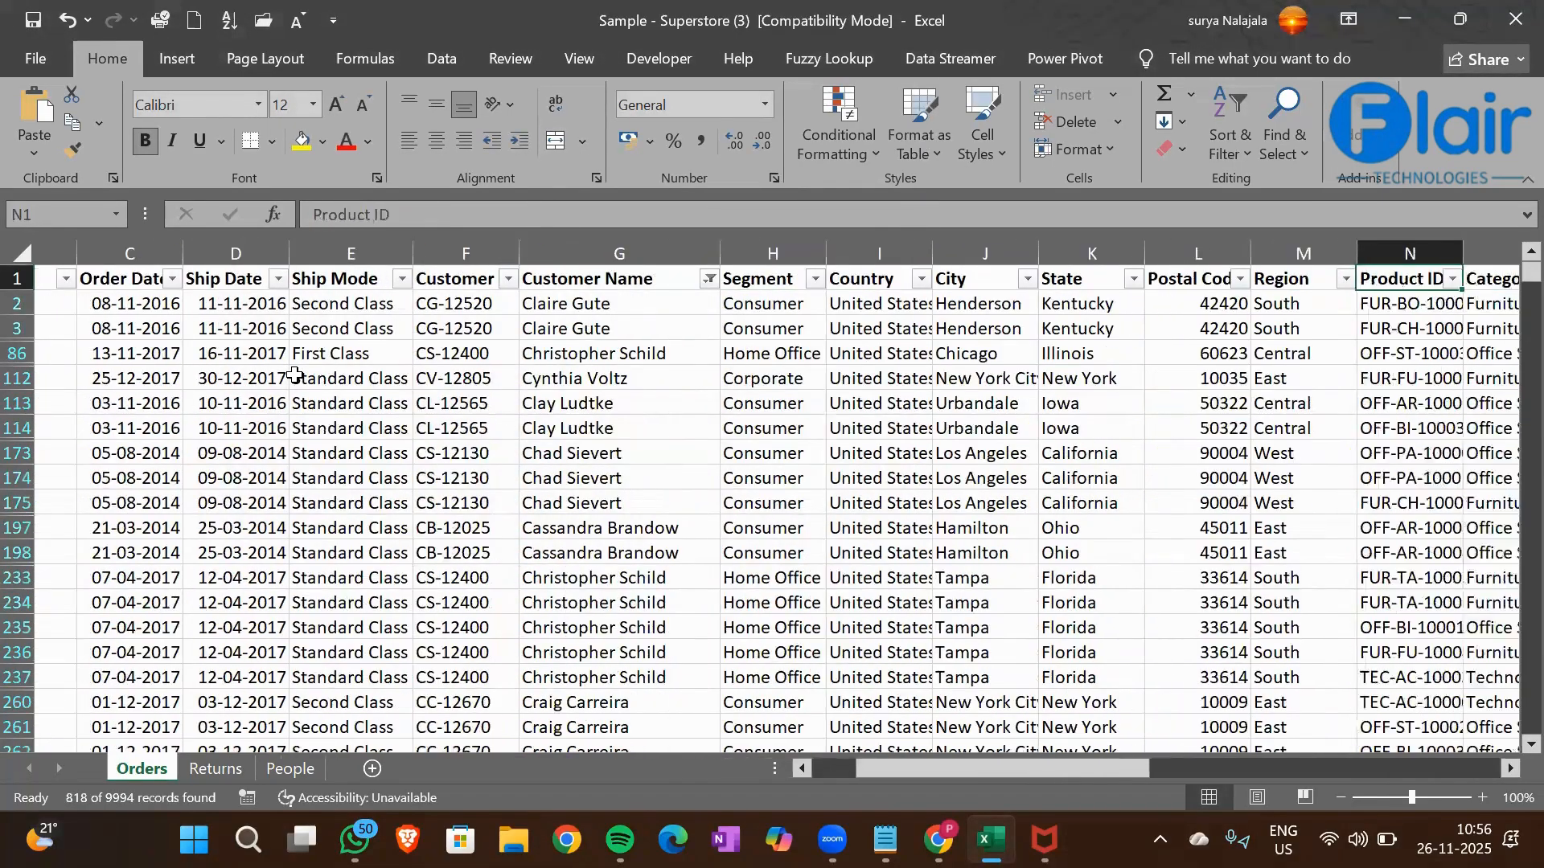
key(ctrl+shift+Down)
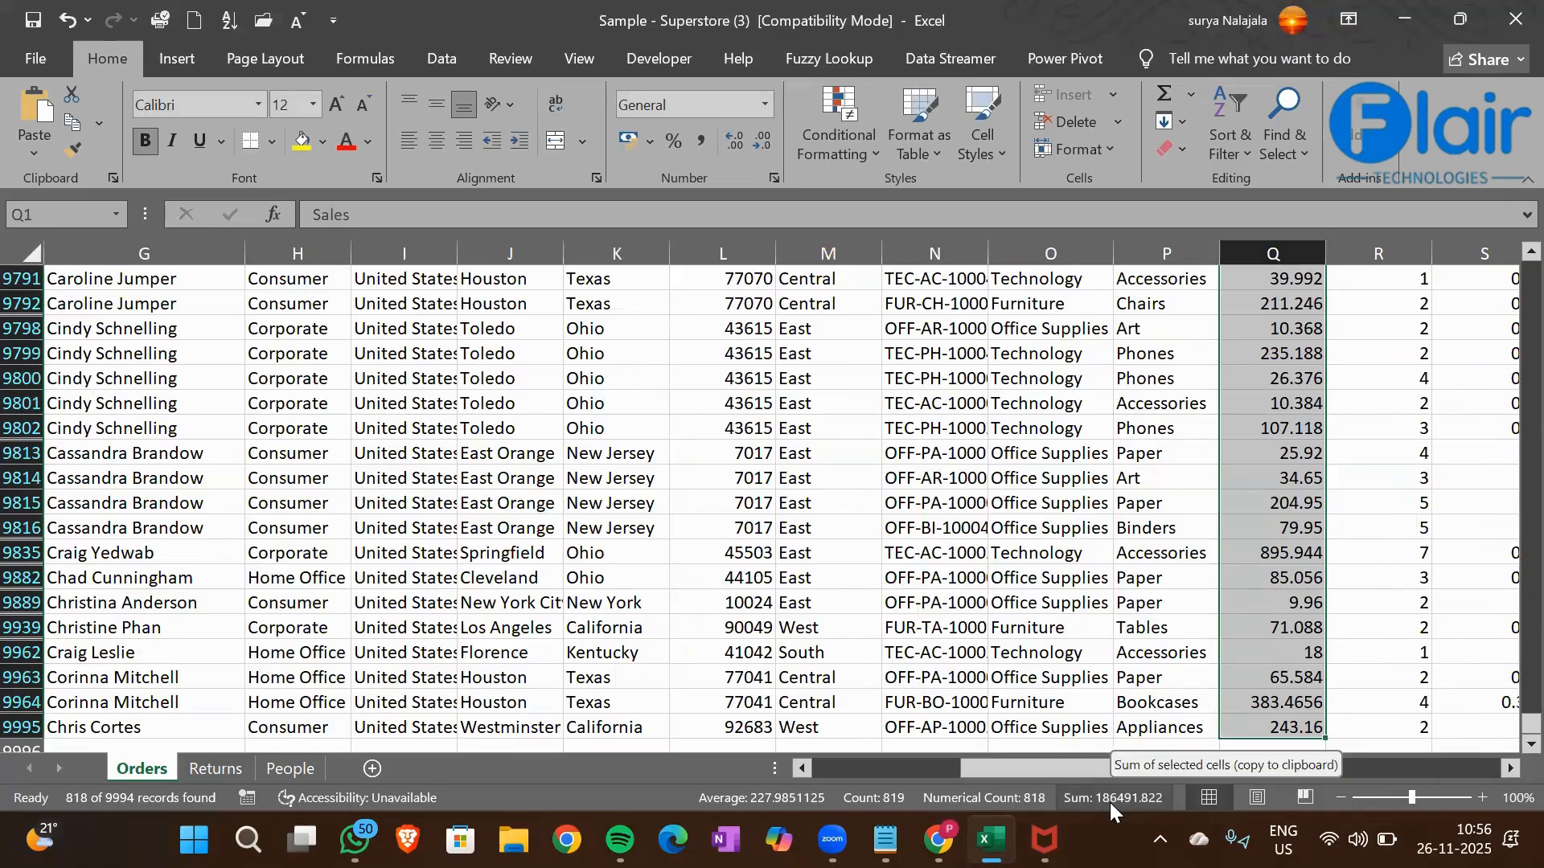
Remove the filters from the orders table and go back to the SUMIF total in cell AB10
click(1306, 380)
key(ctrl+shift+l)
key(Right)
key(Right)
key(Right)
key(Right)
key(Right)
key(Right)
key(Right)
key(Right)
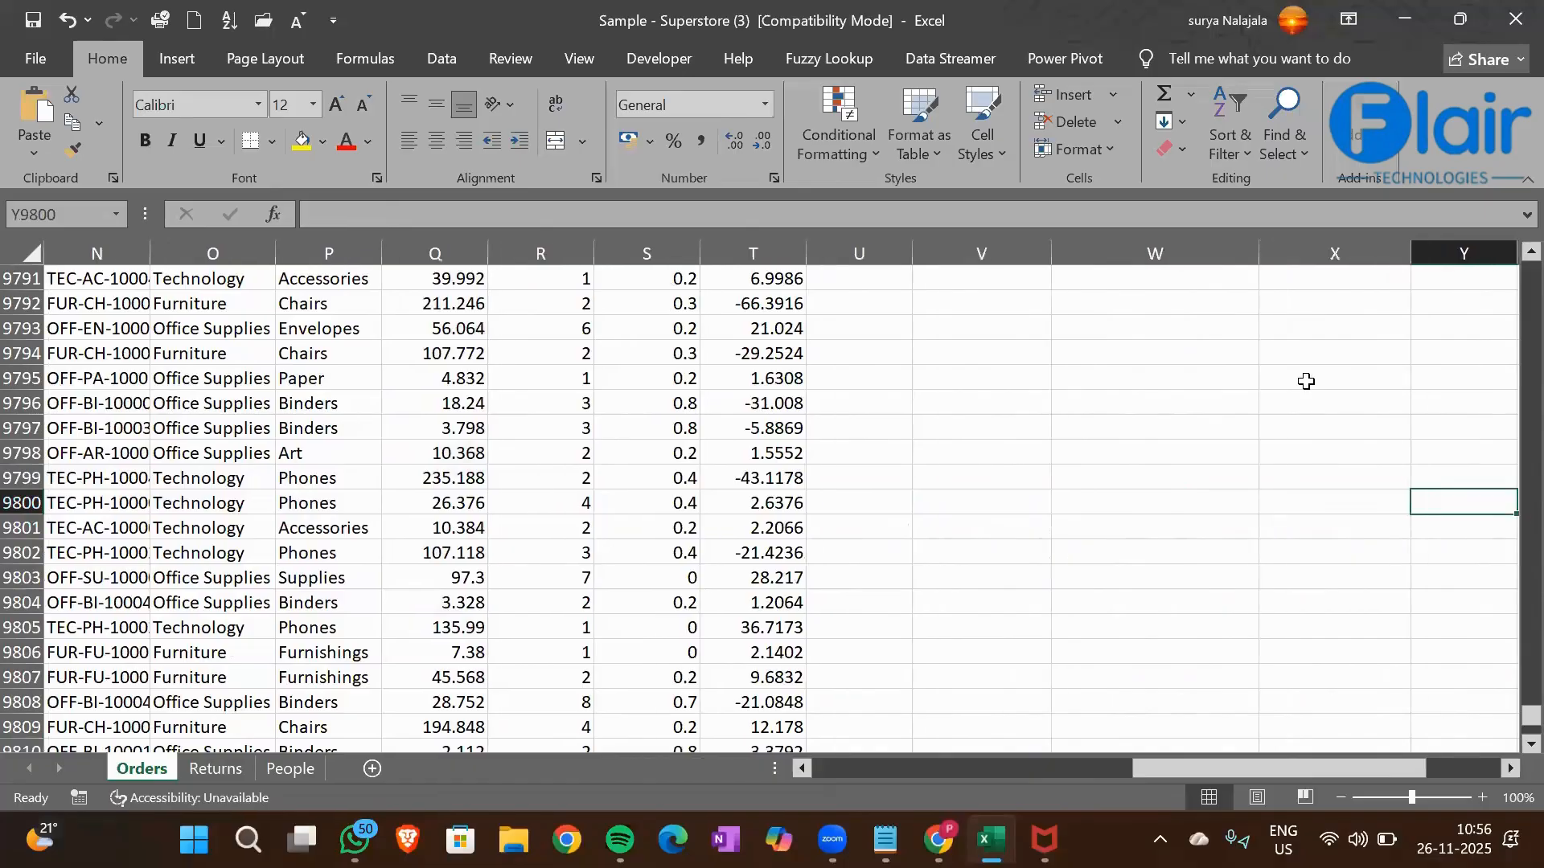
key(ctrl+Up)
key(Right)
key(Right)
key(Down)
key(Down)
key(Right)
key(Right)
key(Down)
key(Down)
key(Down)
key(Down)
key(Down)
key(Down)
key(Down)
key(Left)
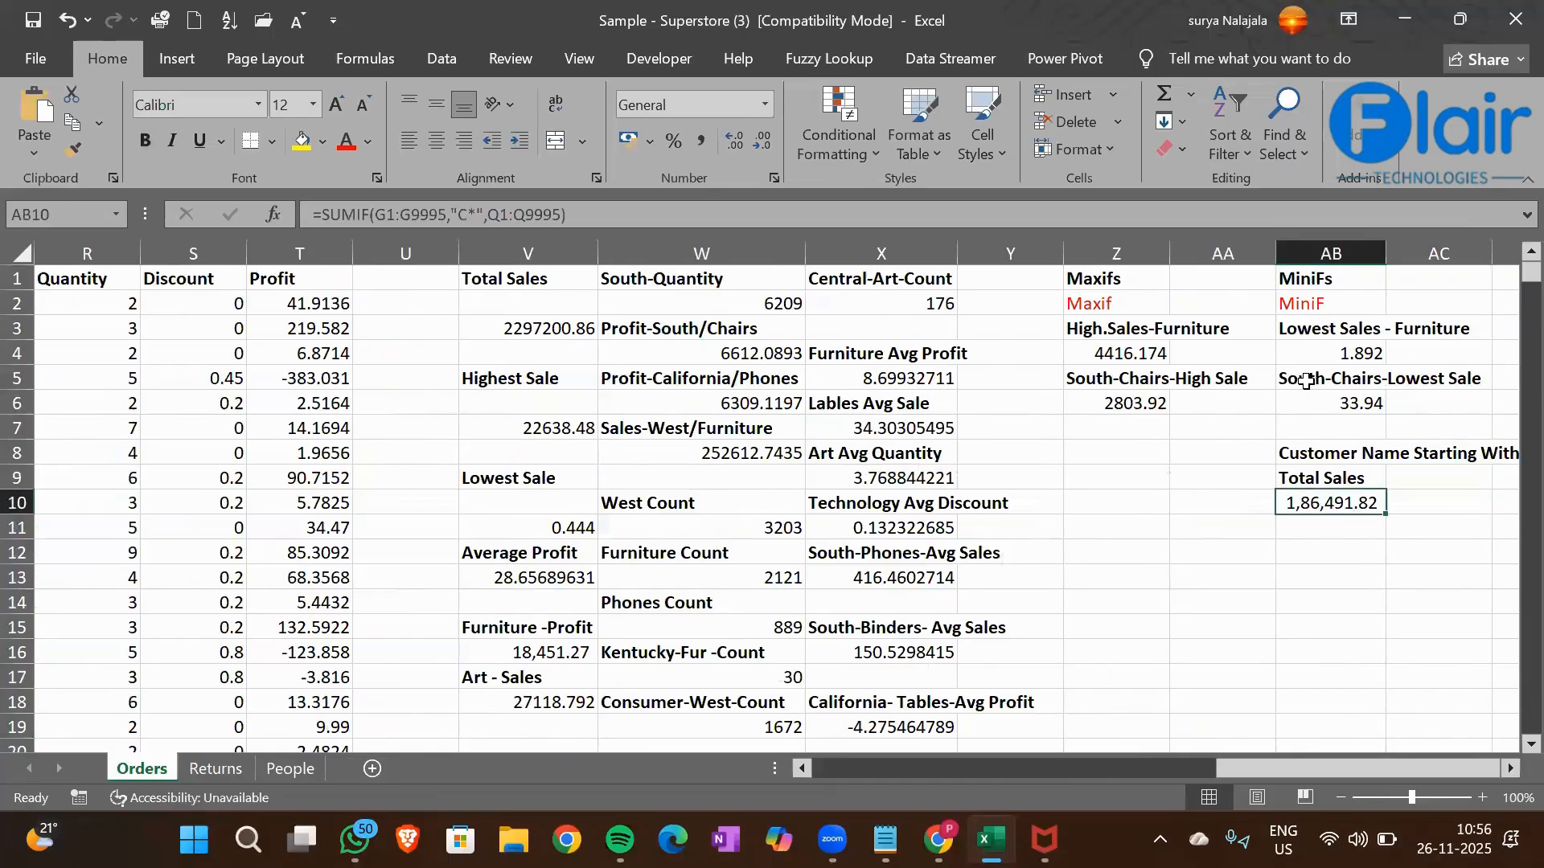
Enter the example wildcard criteria "C*" in cell AB11 and "*Z" in cell AB12, including the quotation marks
click(1326, 528)
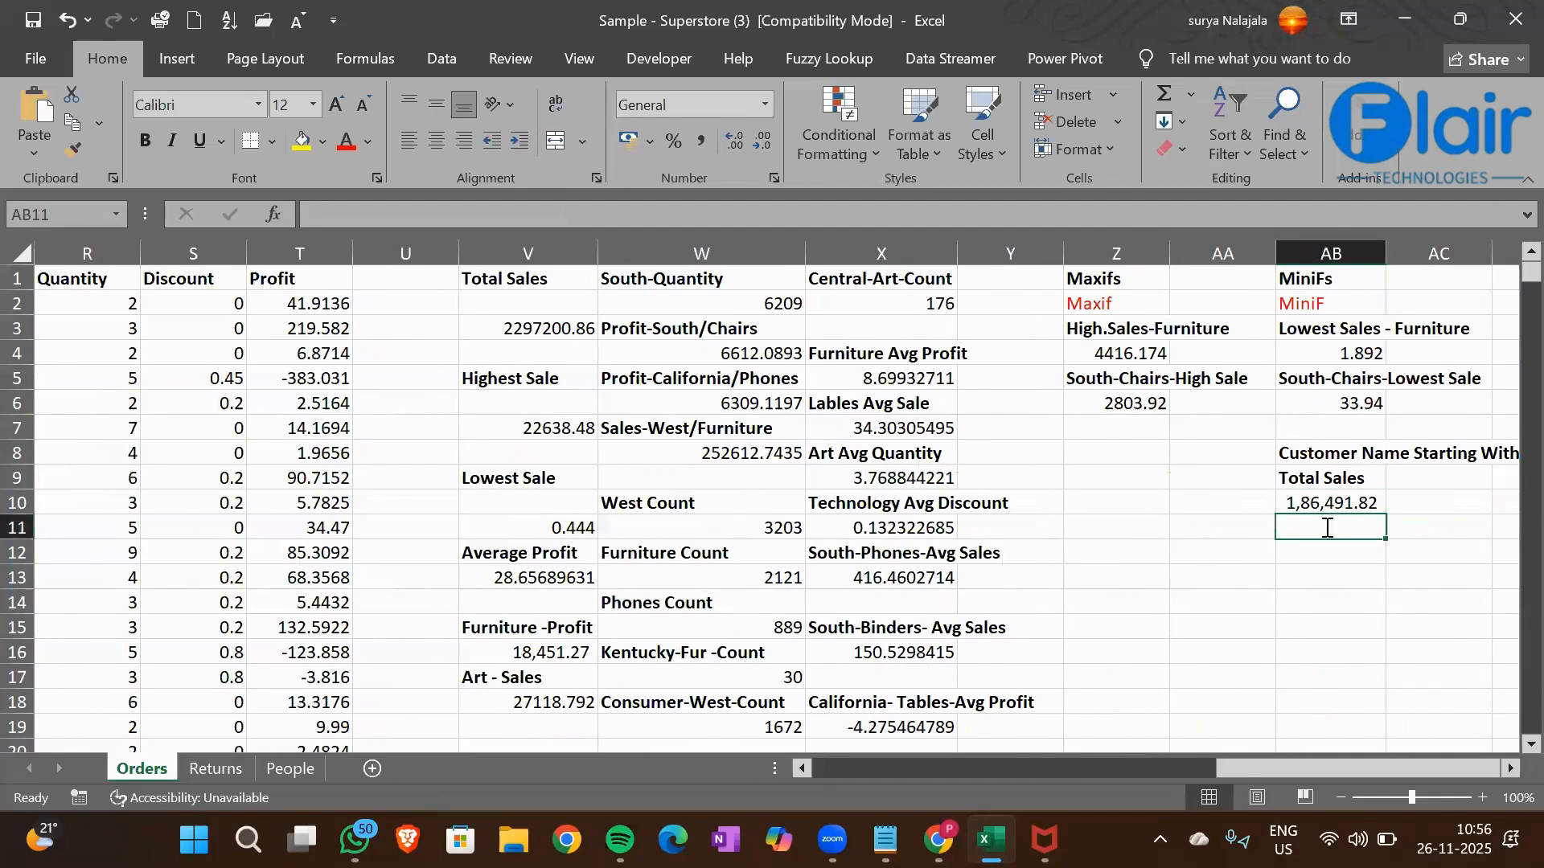
text("C*")
key(Return)
text(")
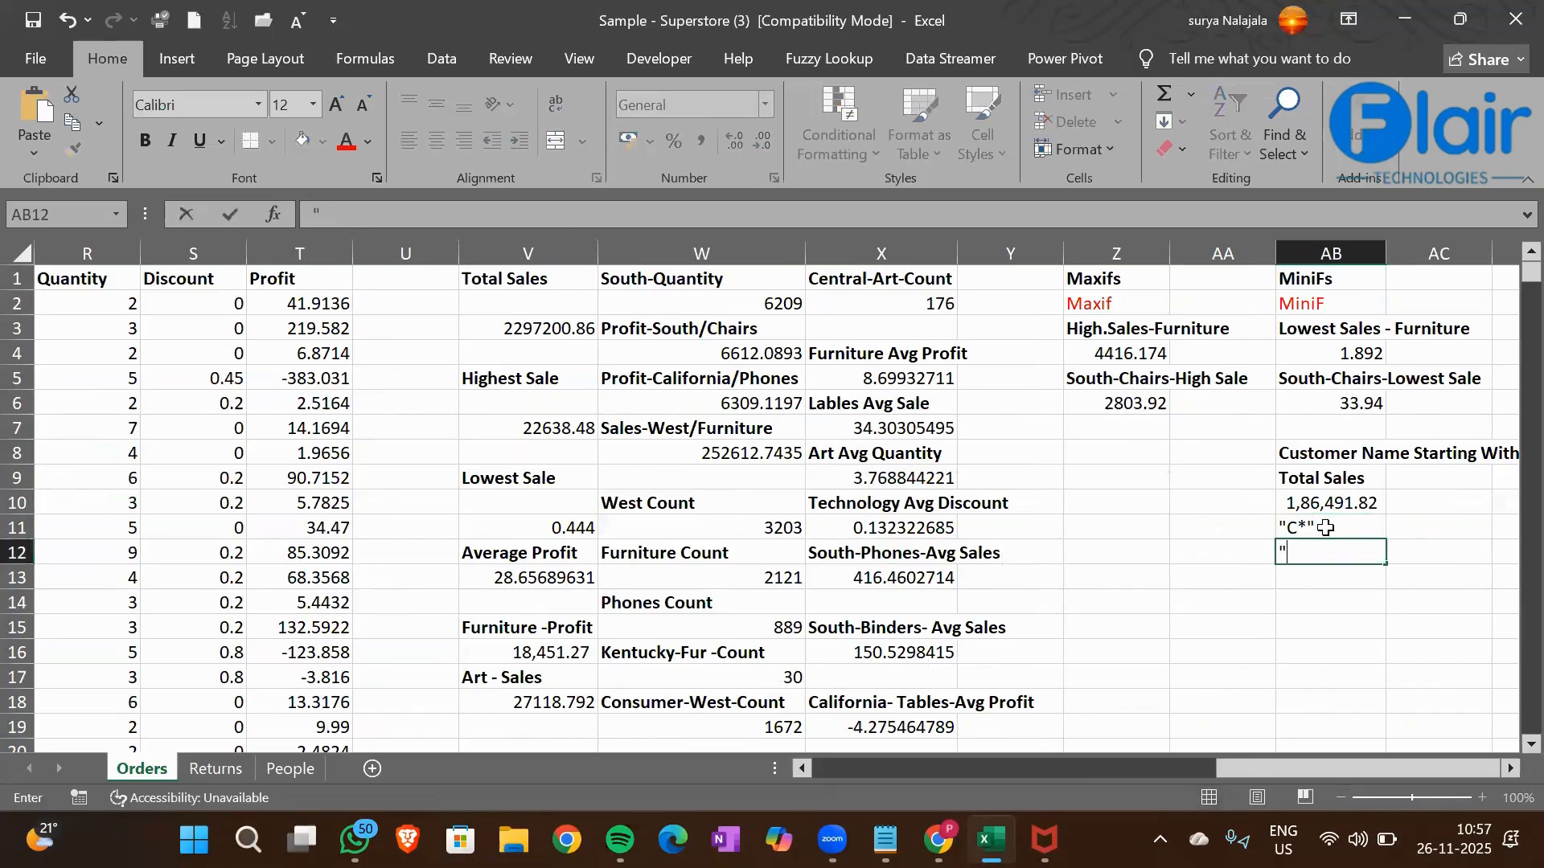
text(*Z")
key(Return)
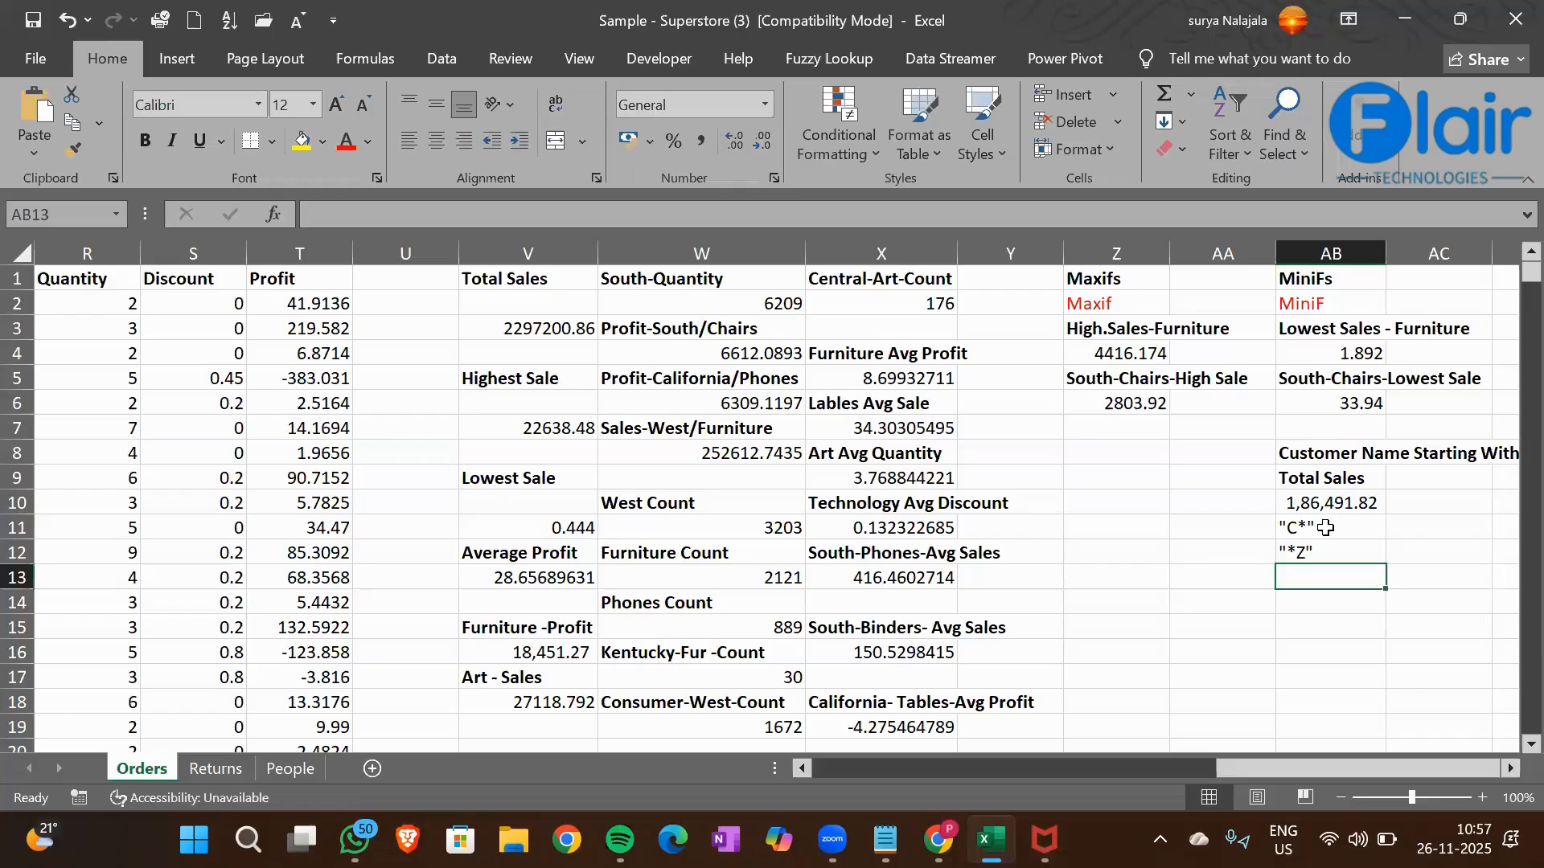
Enter the example wildcard criterion "A*c" with its quotation marks in cell AB13
text("A)
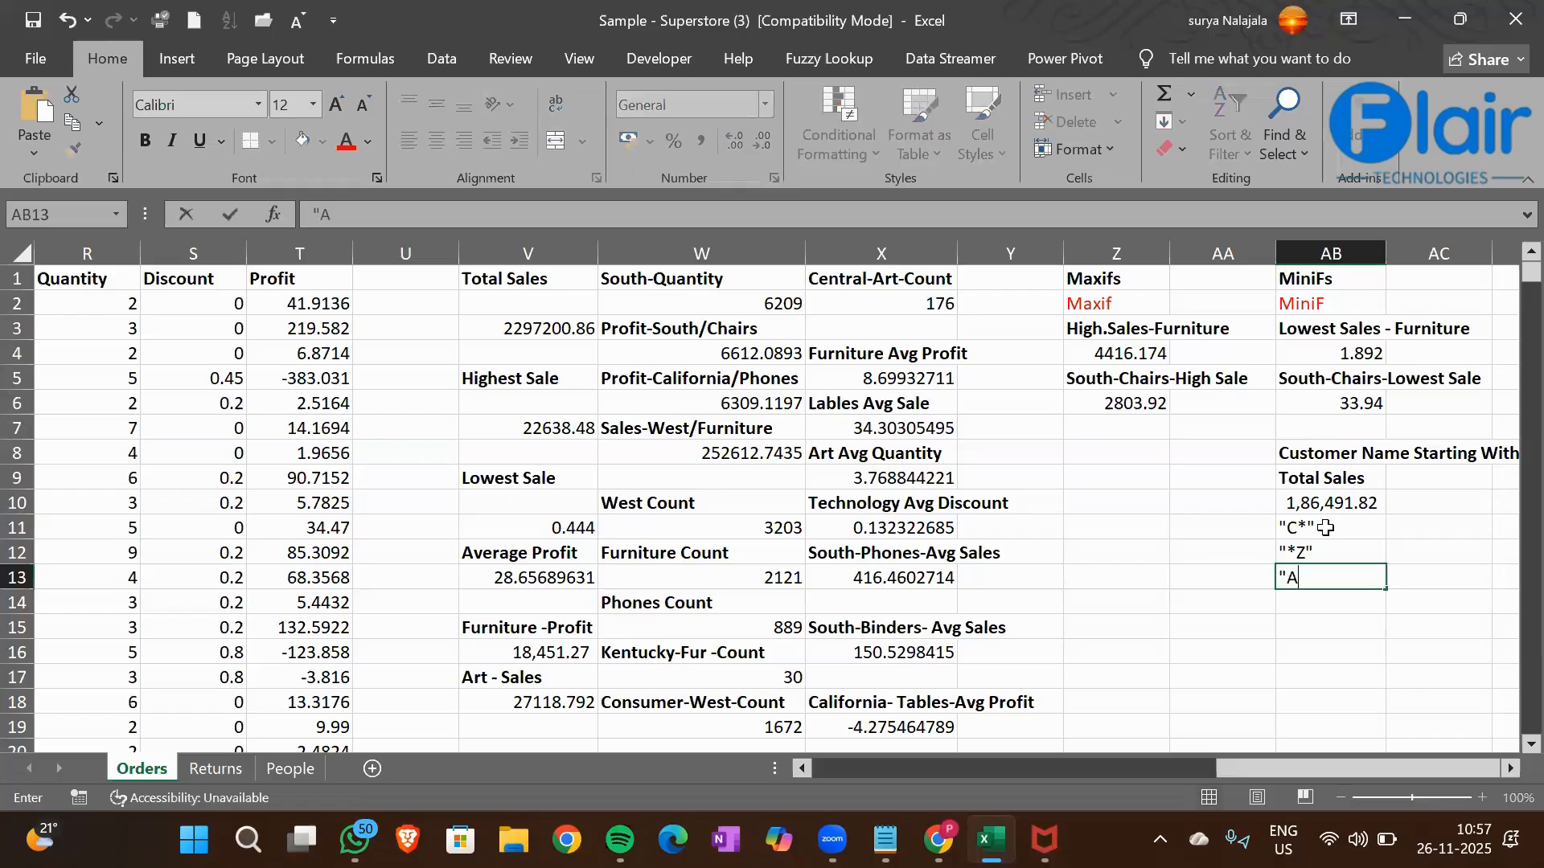
text(*c")
key(Return)
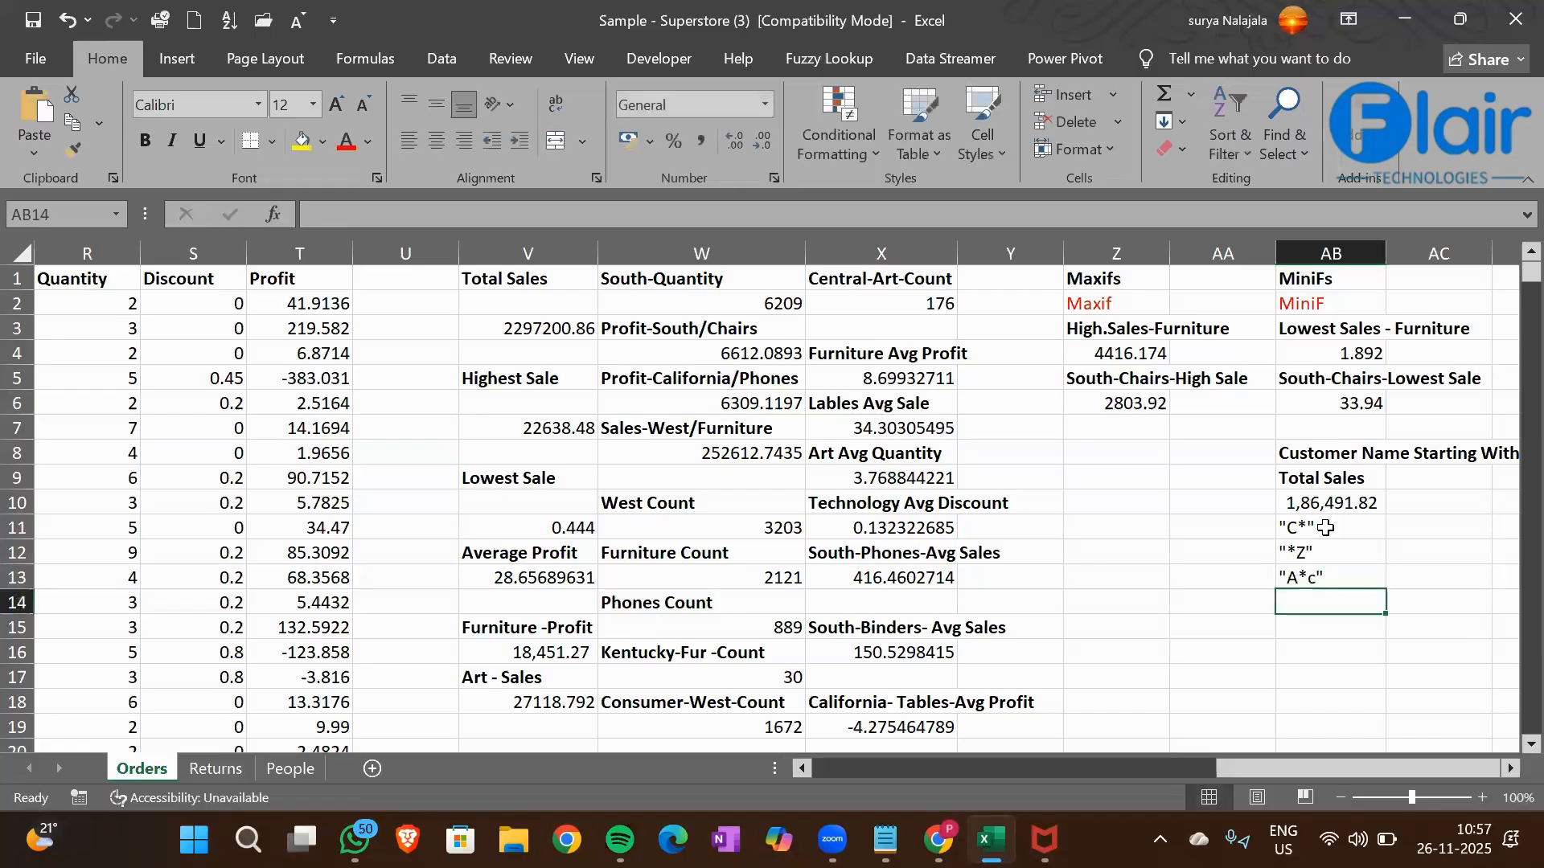